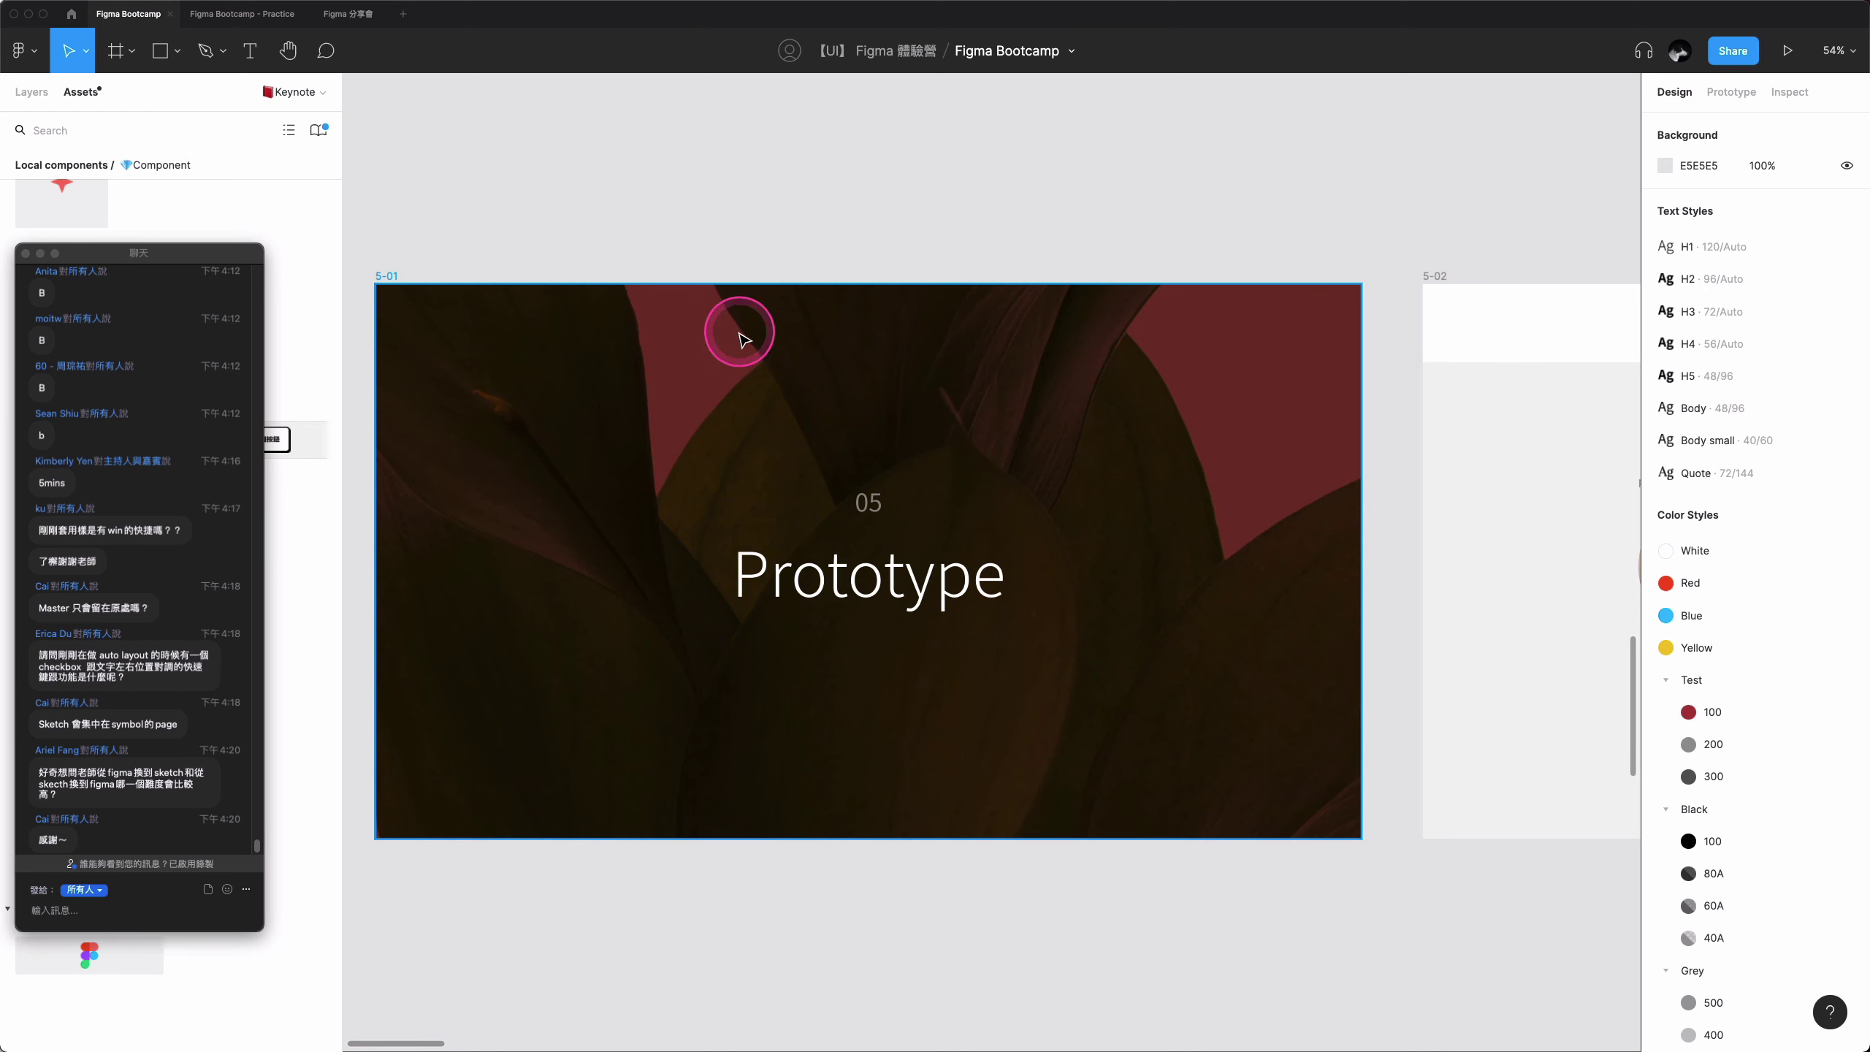
- Select the 5-01 Prototype title slide and advance to slide 5-02's popcat animation elements
left_click(385, 276)
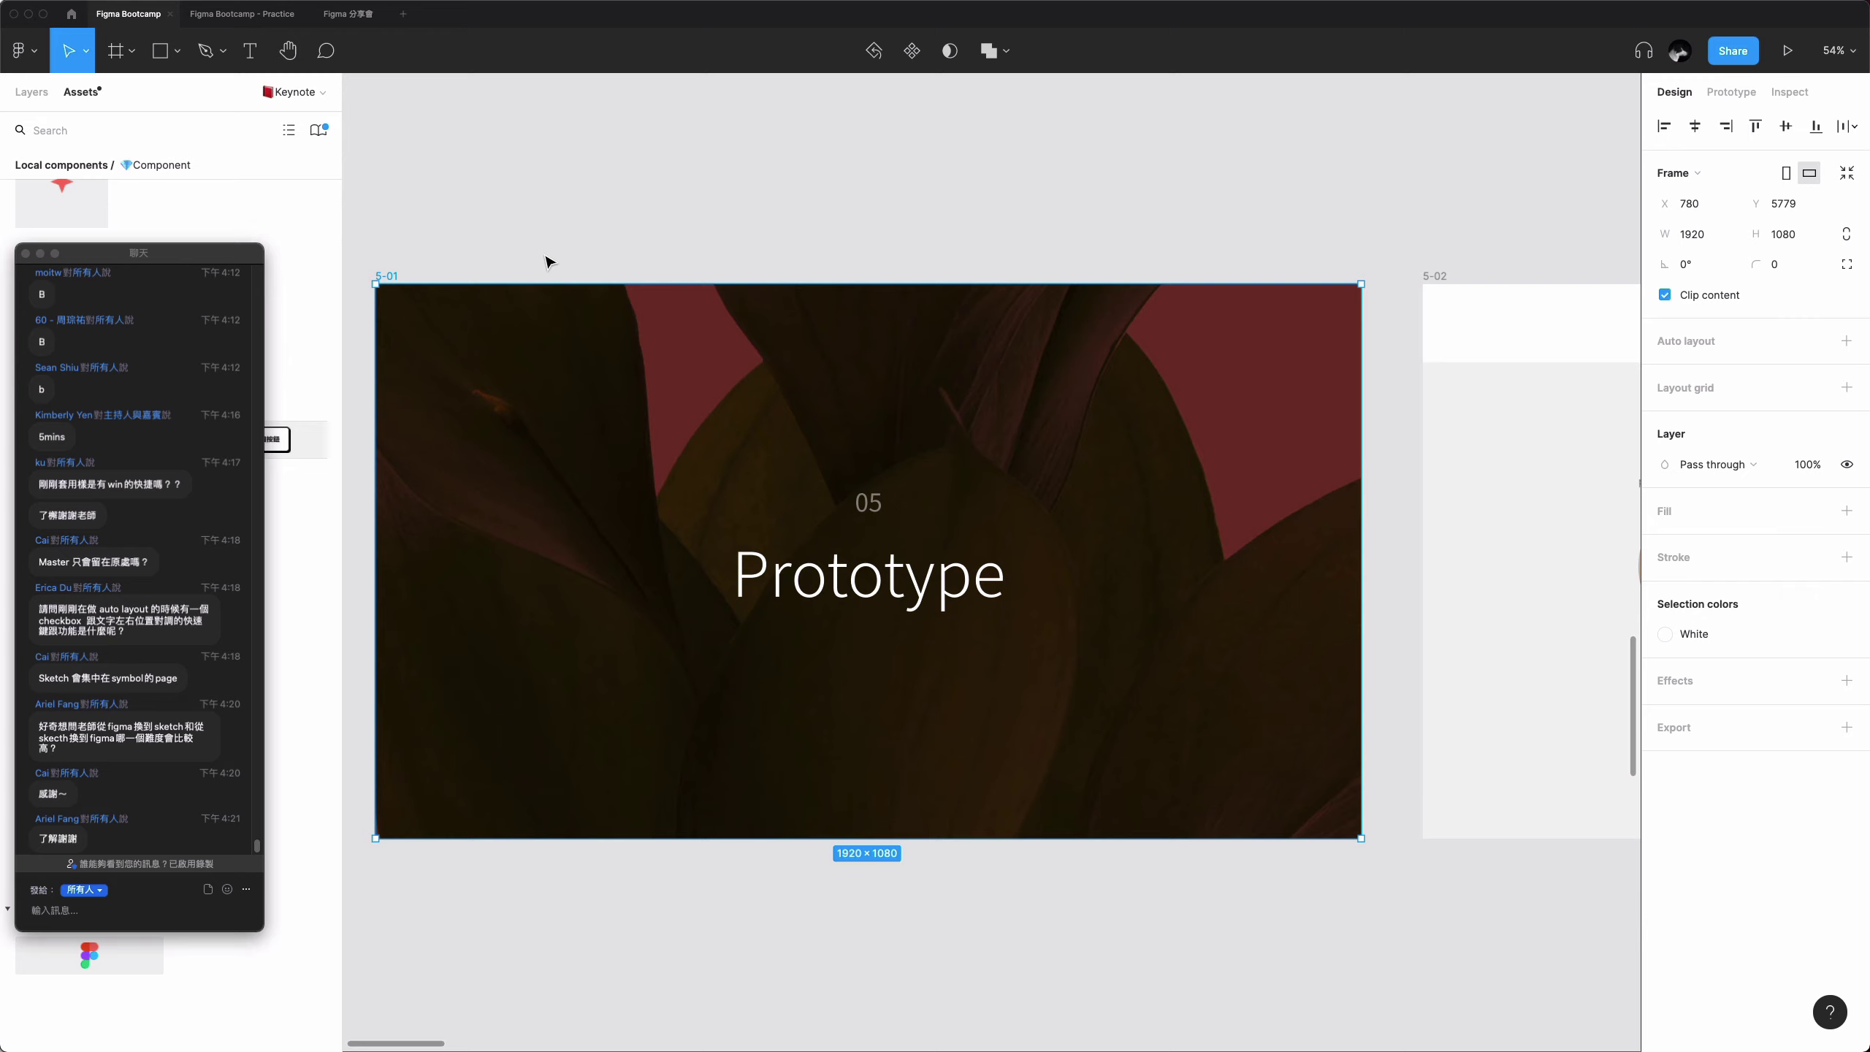
key("n")
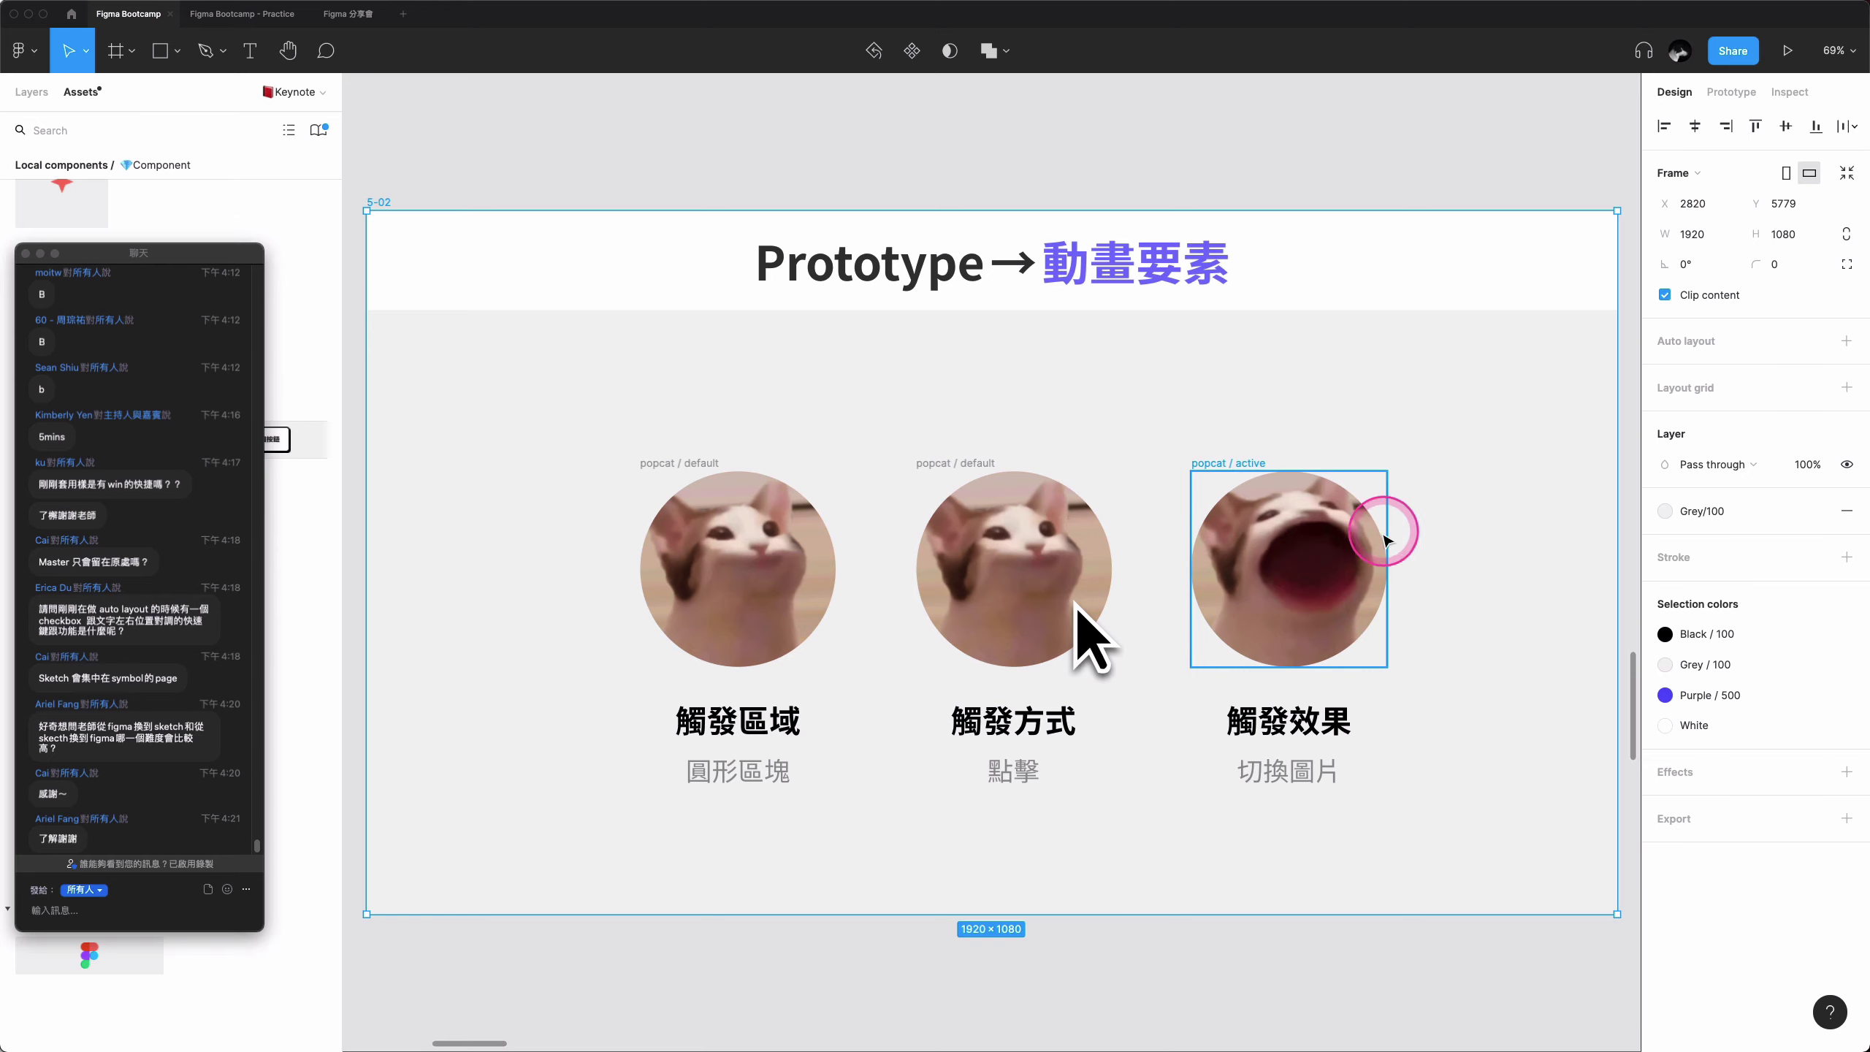
- Present the popcat prototype, press the cat repeatedly to pop its mouth, then return to the editor
left_click(699, 463)
left_click(1784, 55)
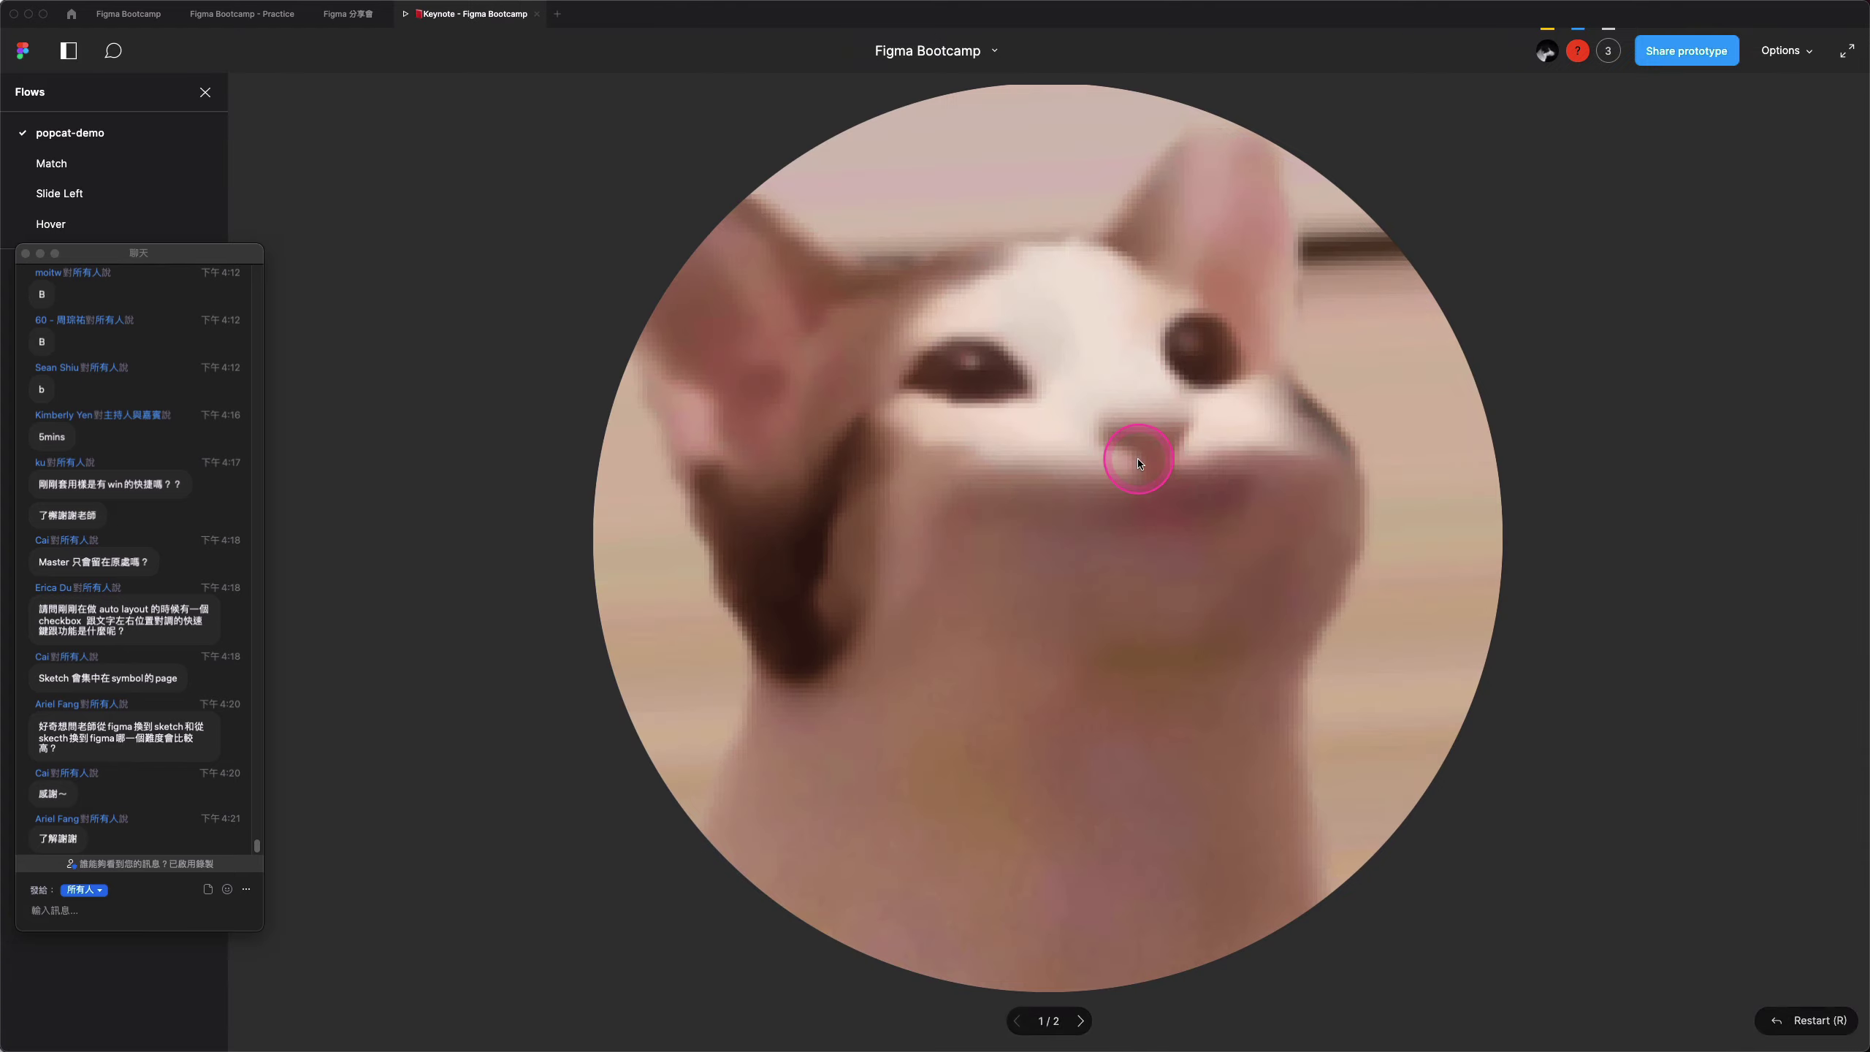
left_click(1138, 461)
left_click(1137, 461)
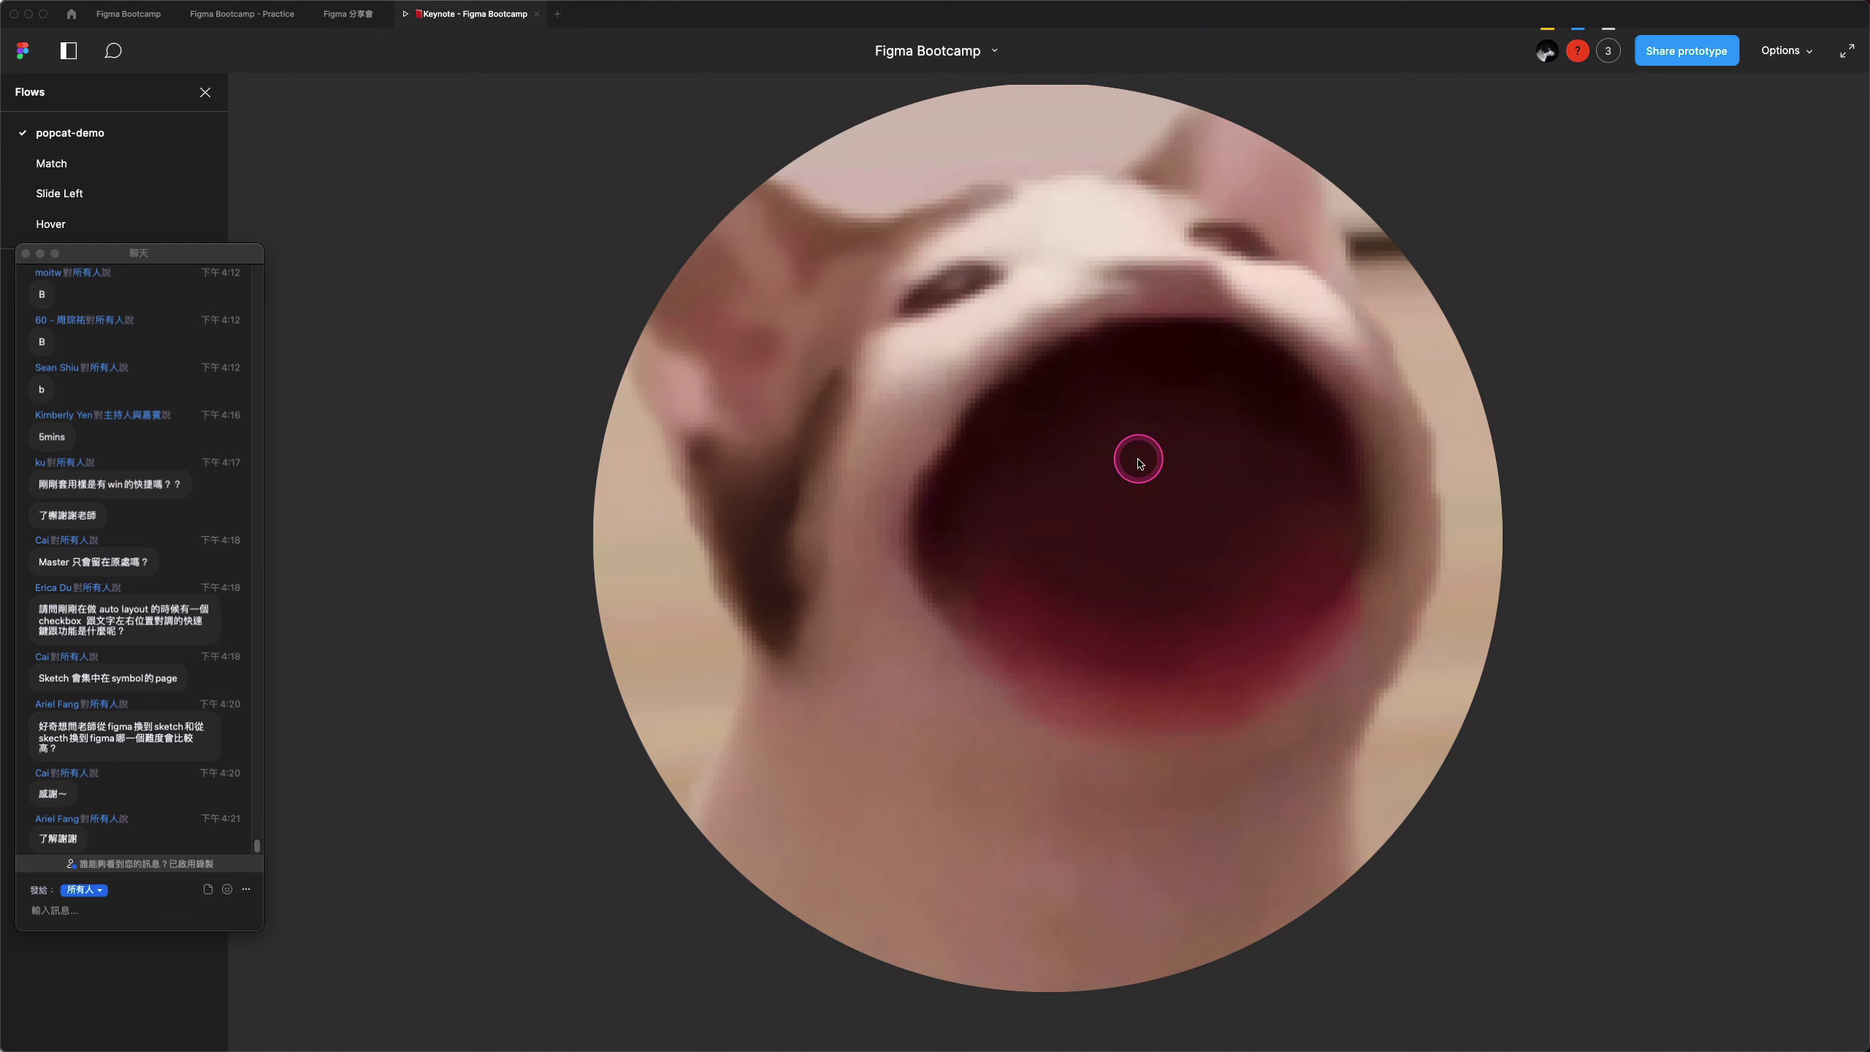
left_click(1302, 493)
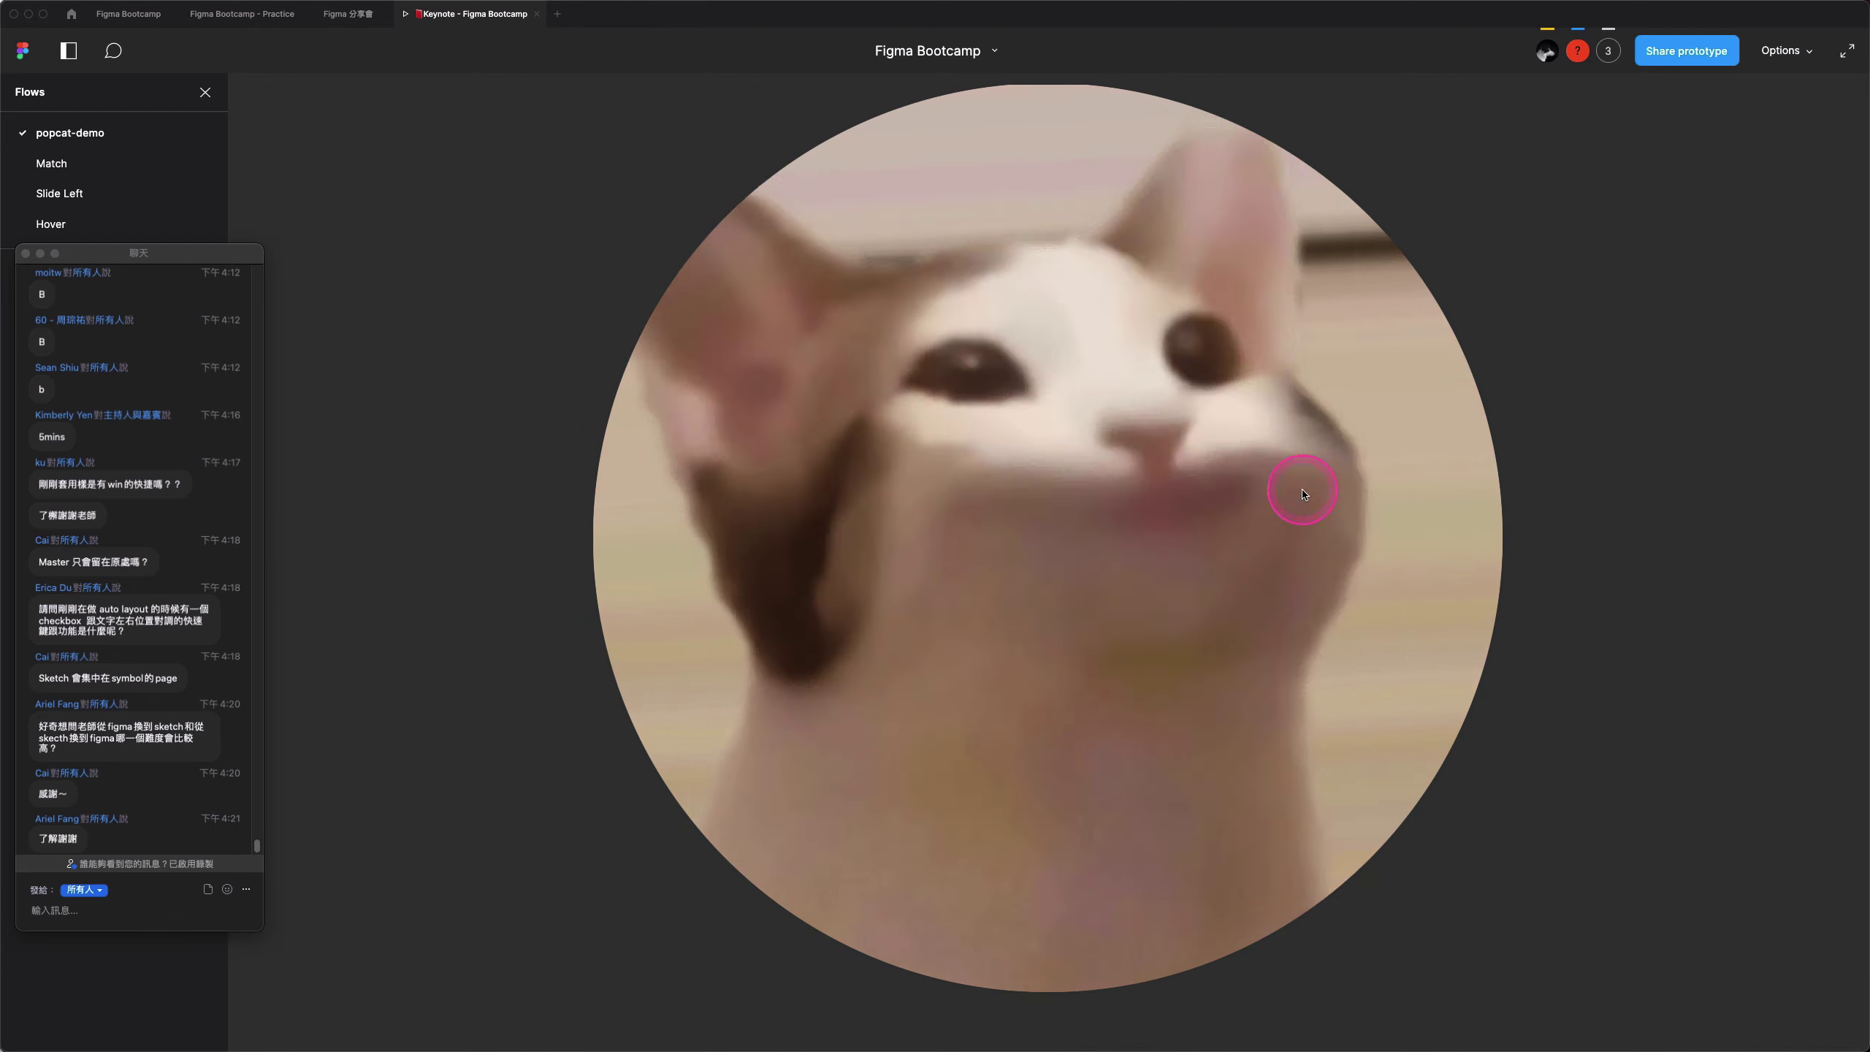
left_click(1303, 493)
left_click(1302, 492)
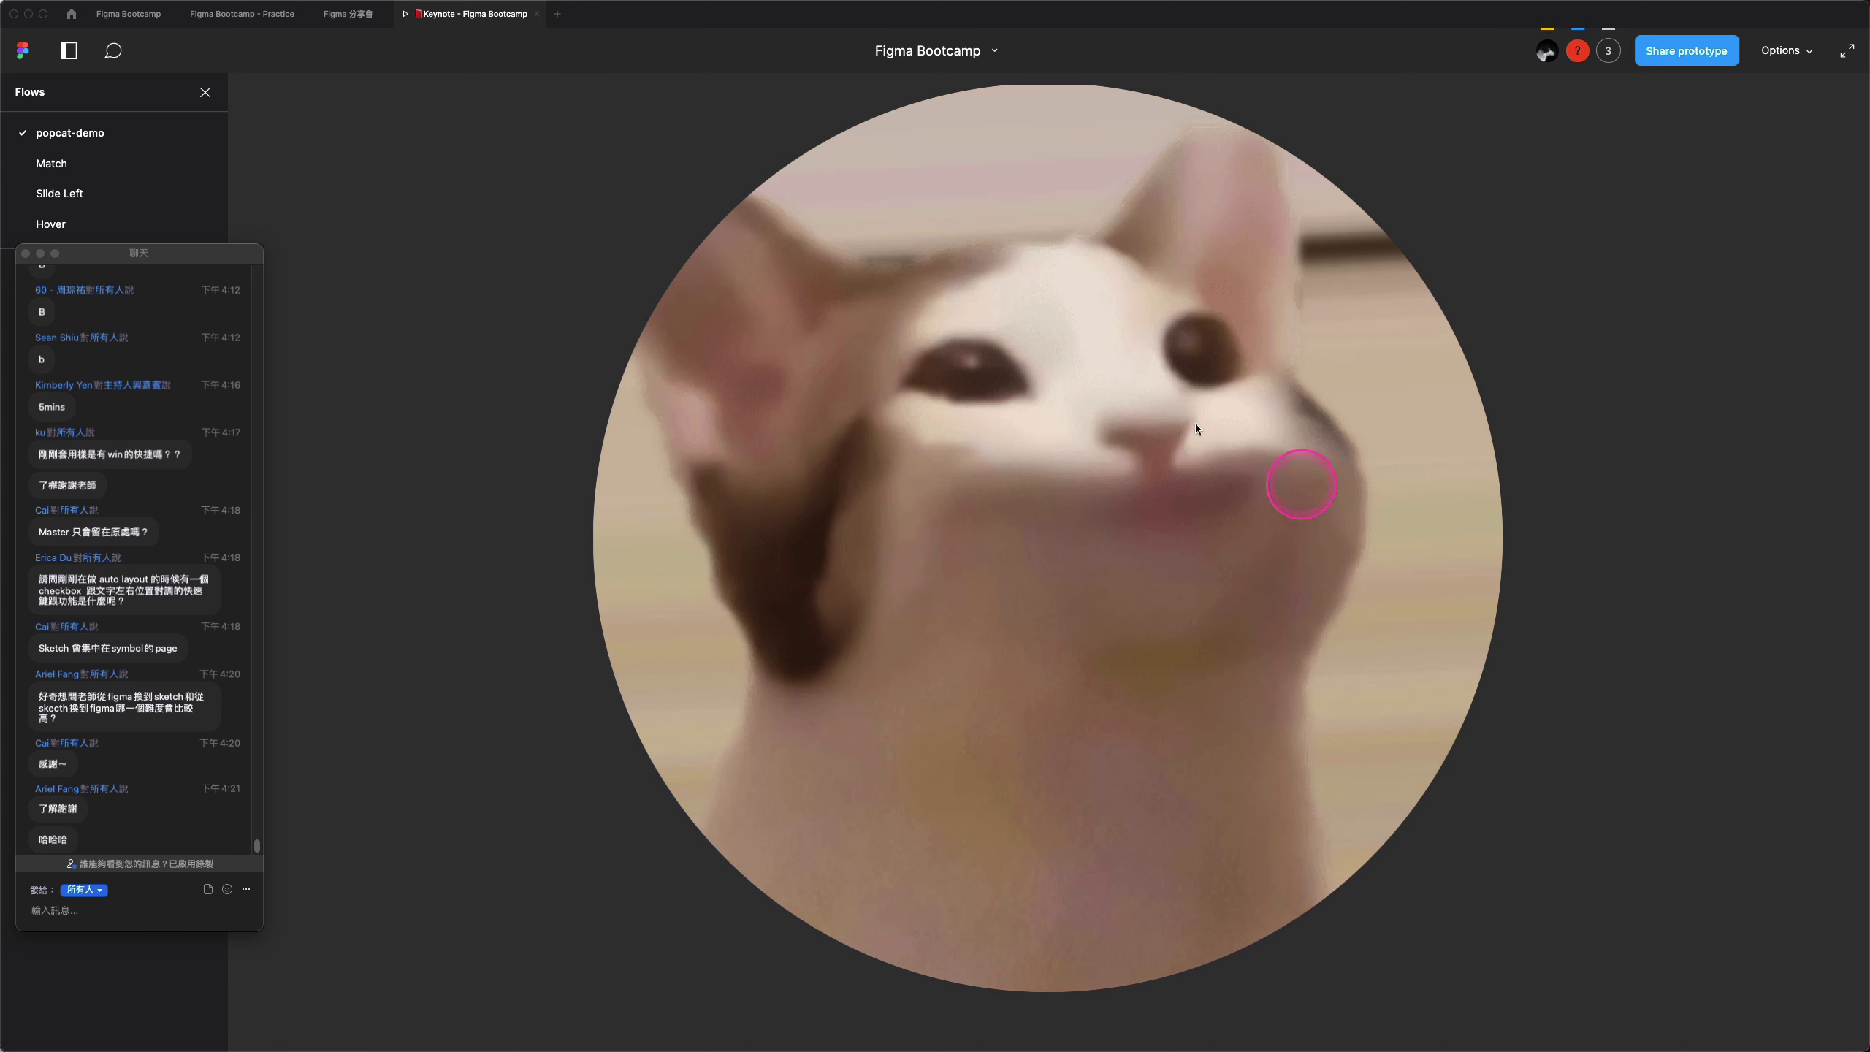
left_click(128, 13)
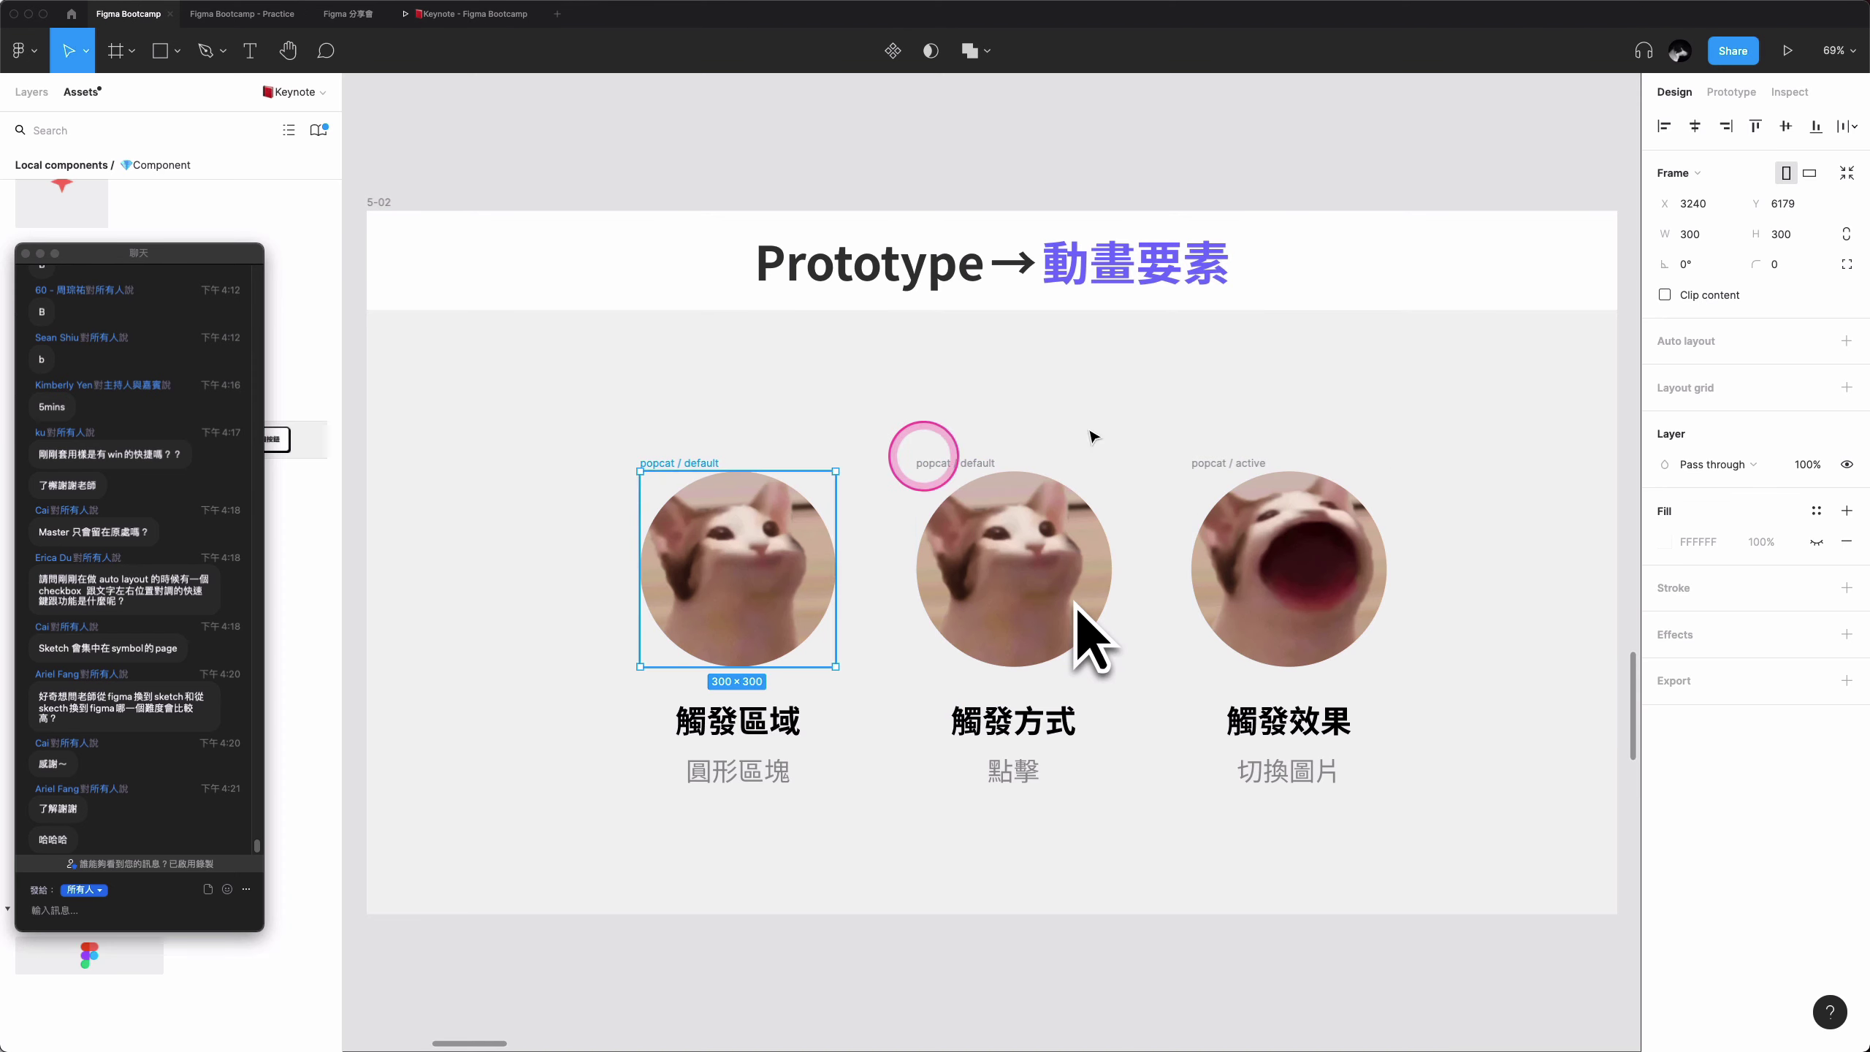
- Show frame 5-02's prototype links, including the While Pressing link to the open-mouth popcat
left_click(1741, 93)
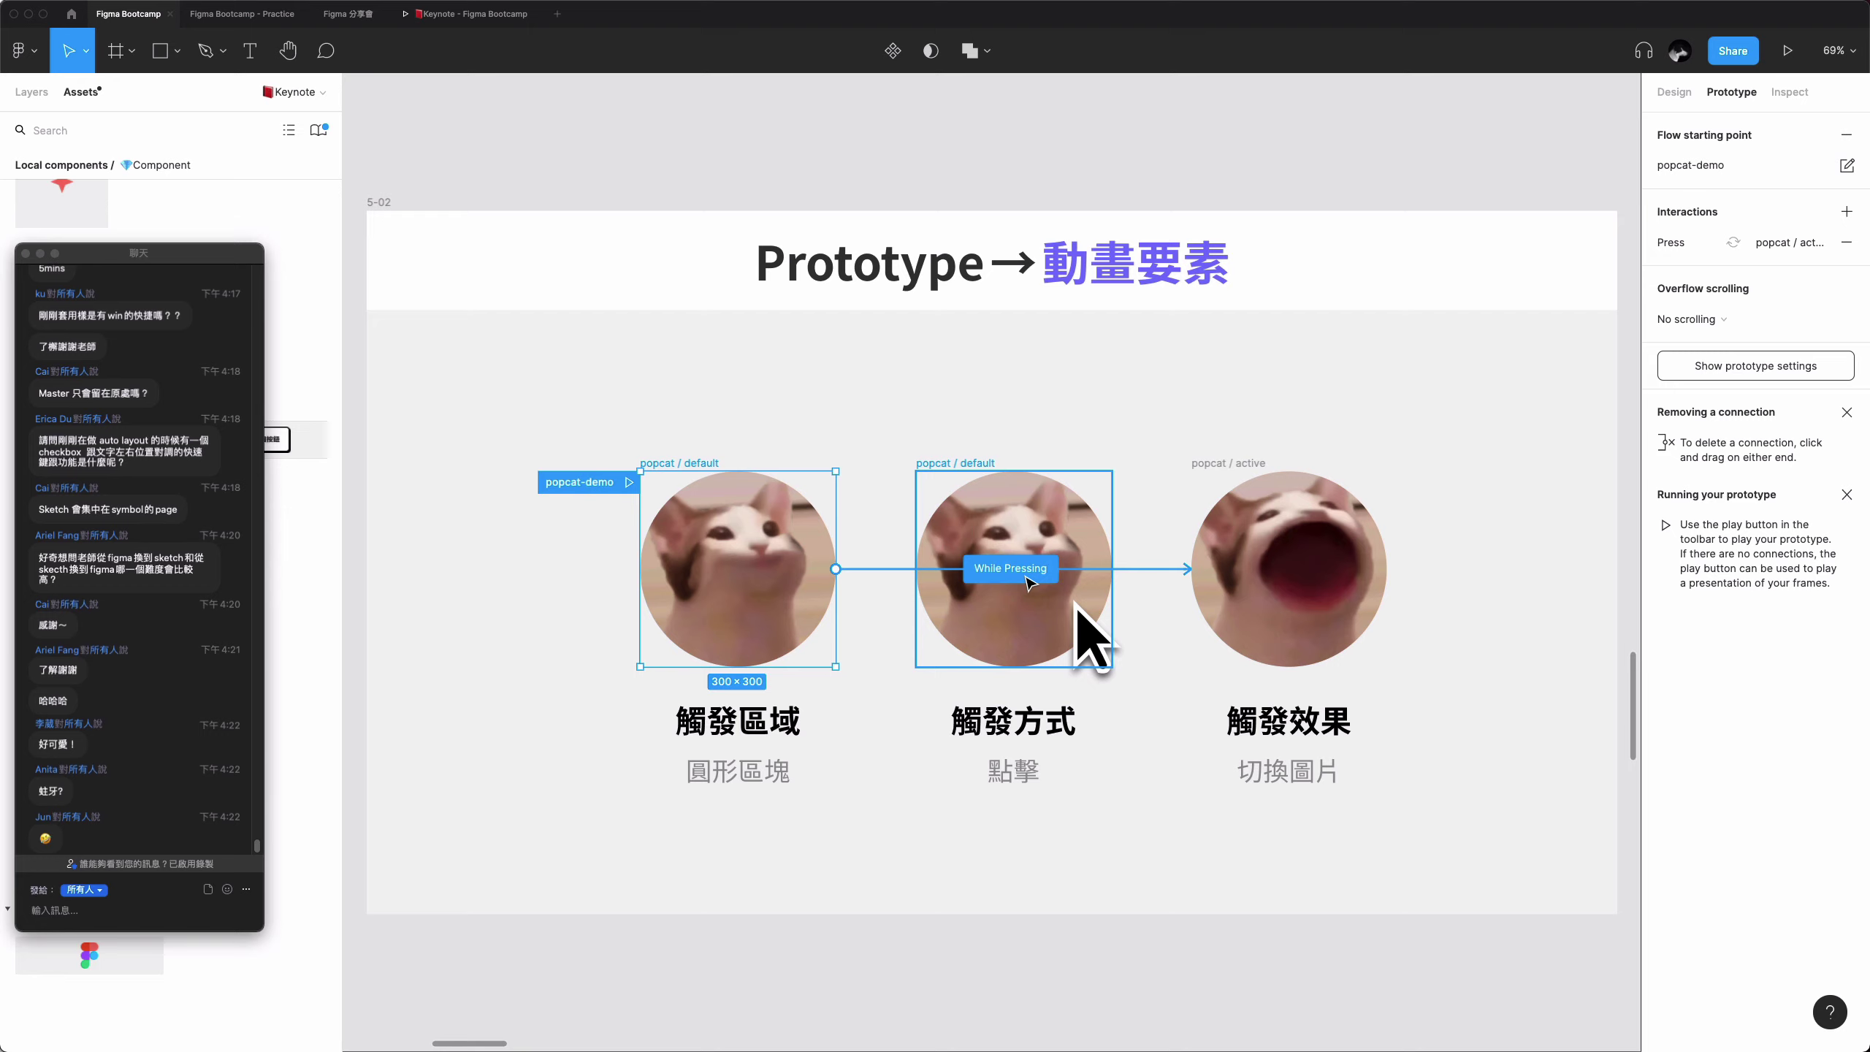
left_click(1370, 391)
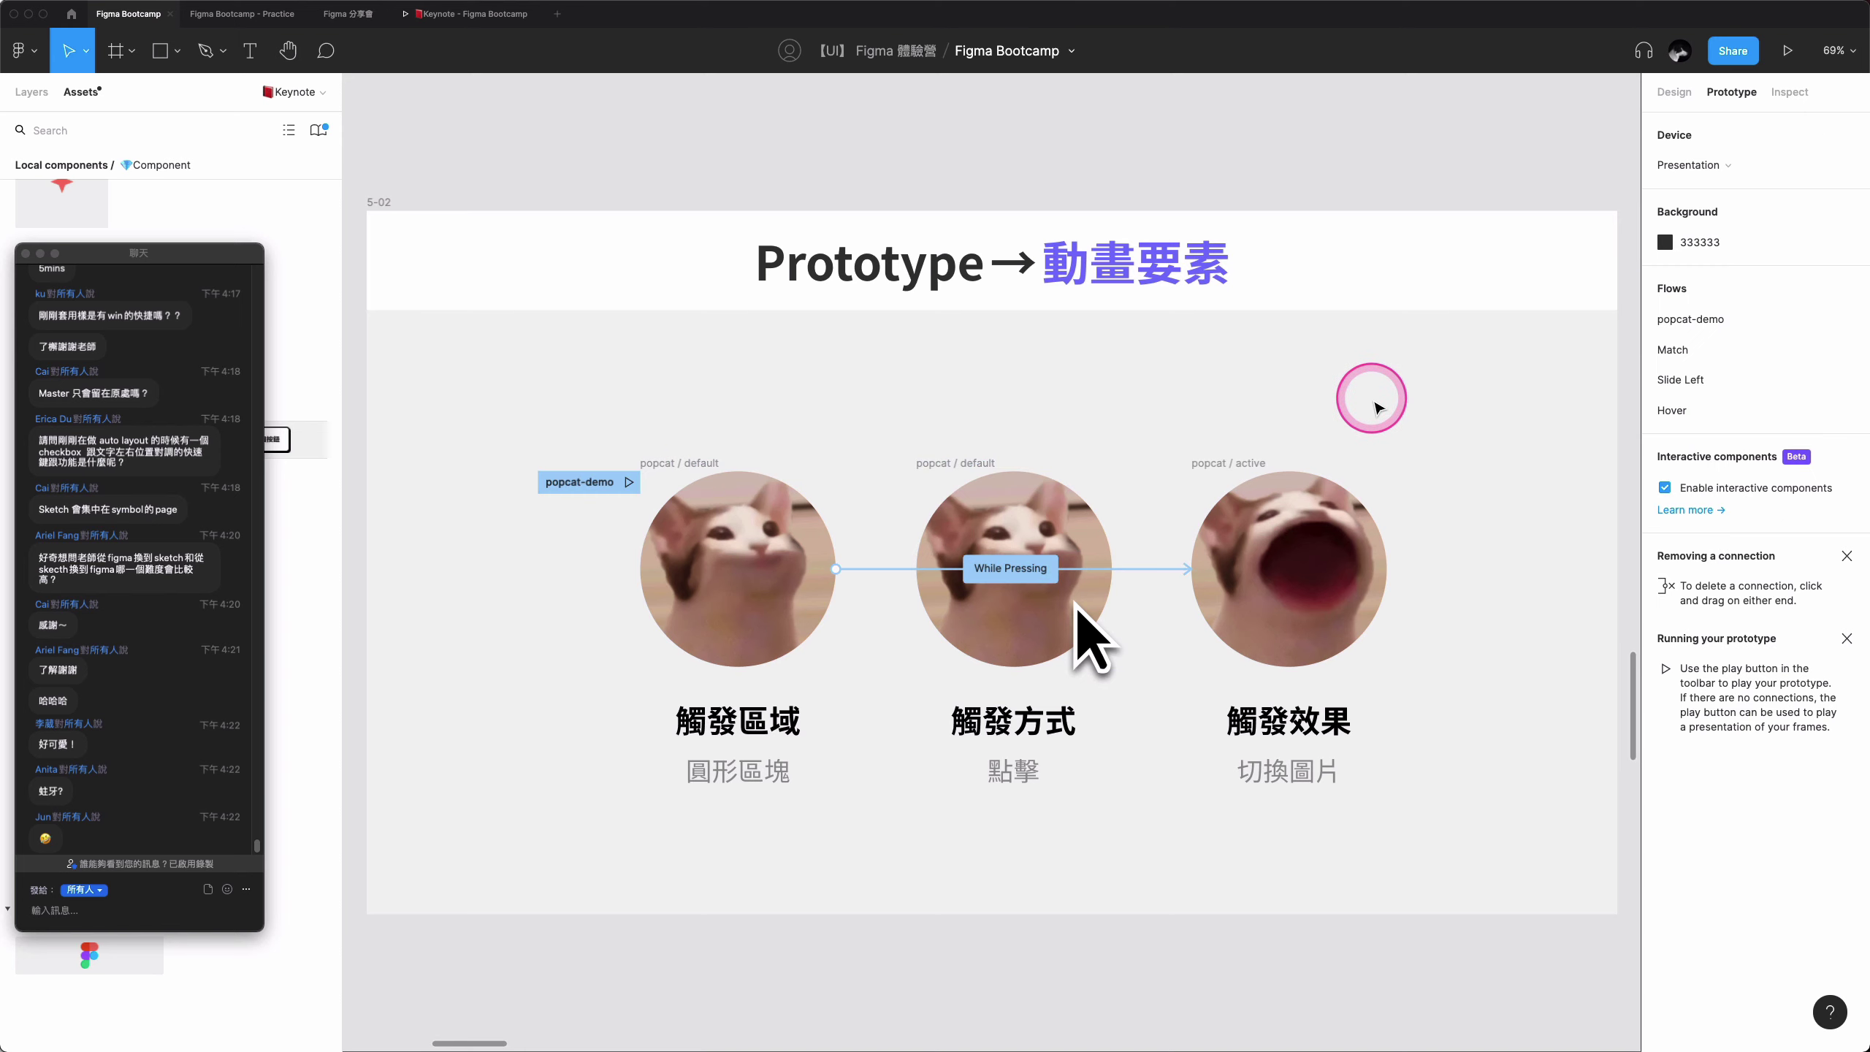
left_click(397, 198)
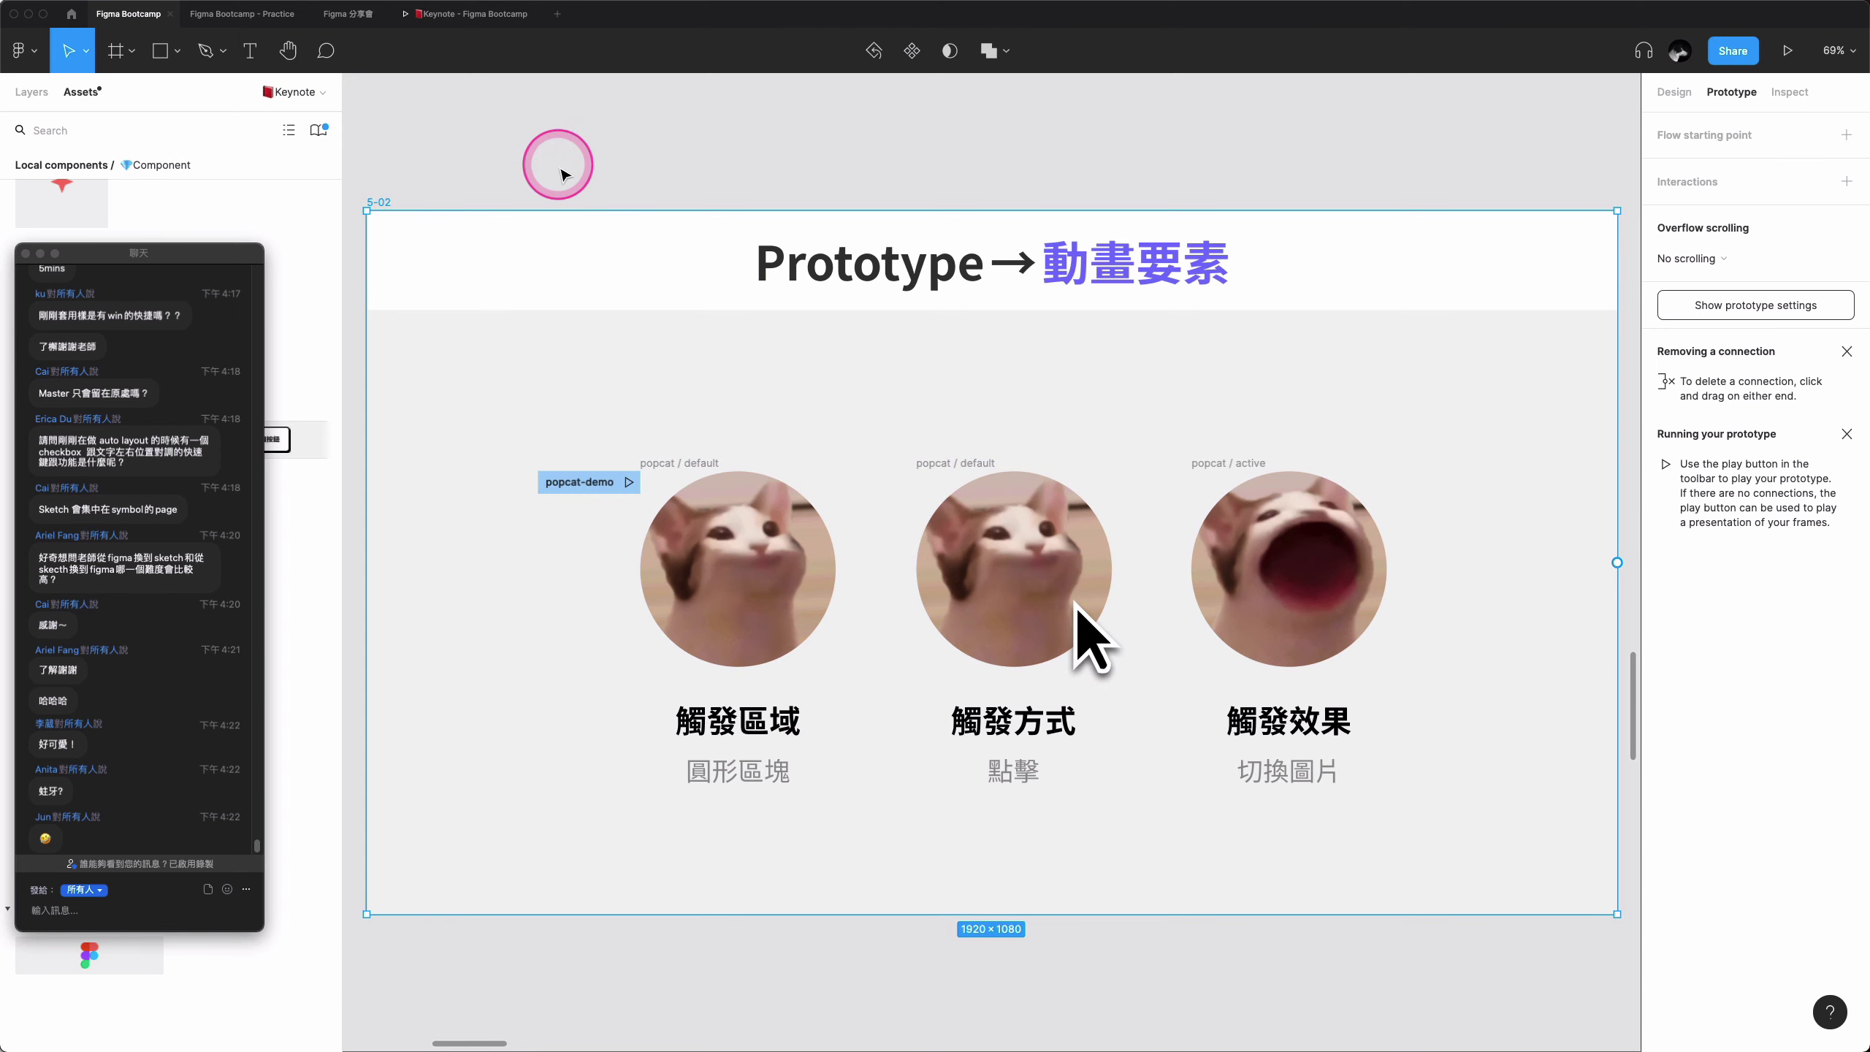
- Advance to slide 5-03, select its three settings cards, and scroll right toward slide 5-04
key("n")
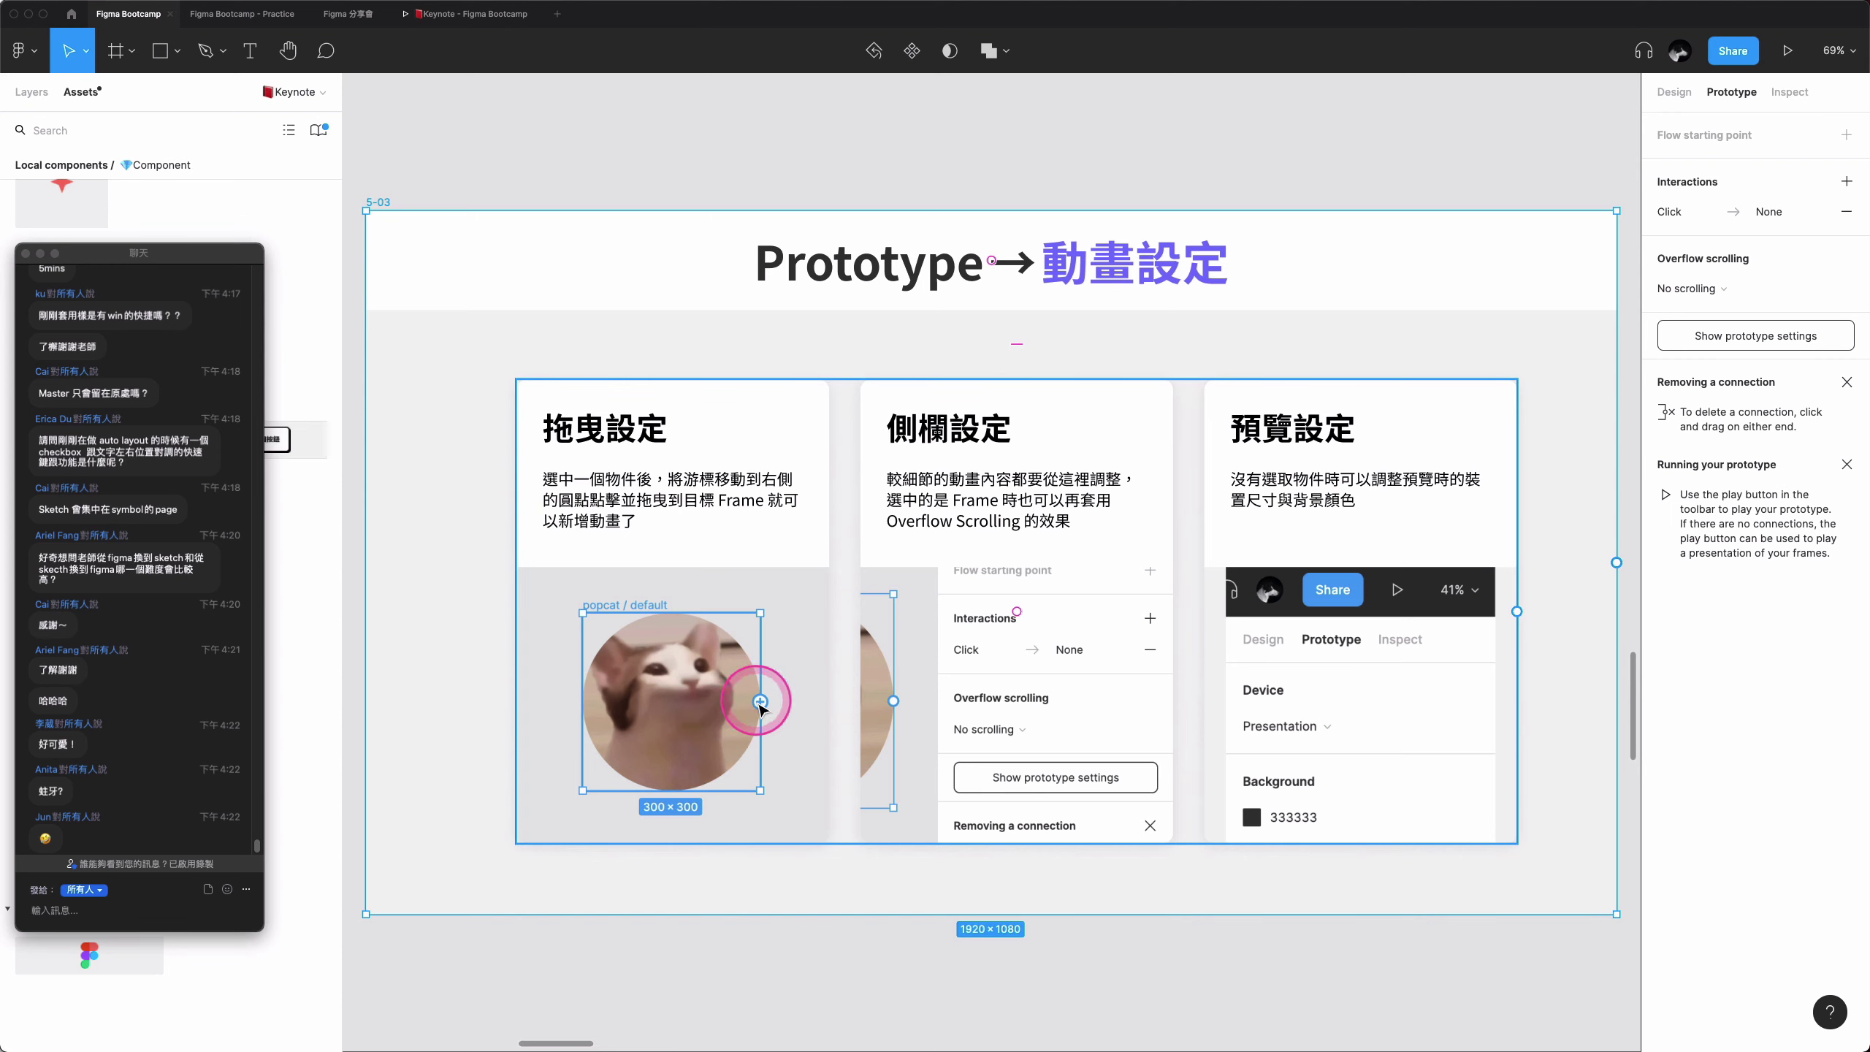
left_click(1517, 623)
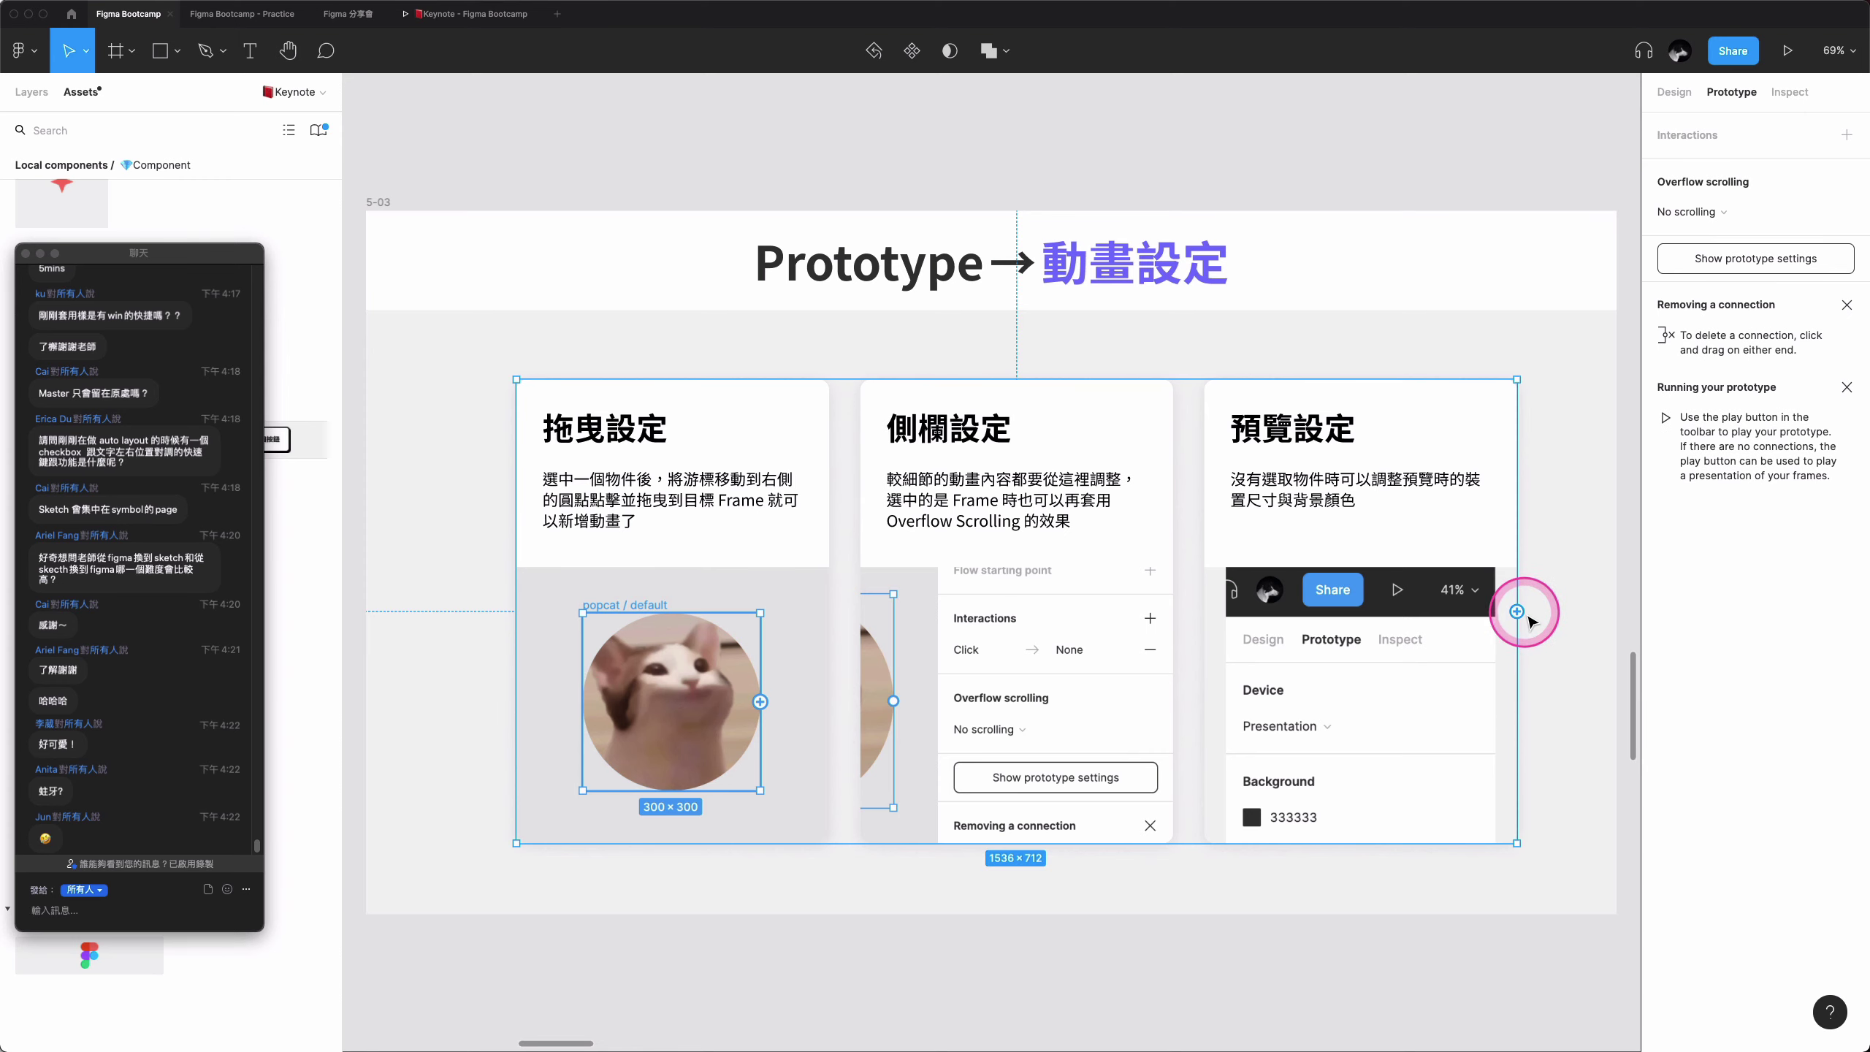
left_click_drag(1517, 613, 1583, 559)
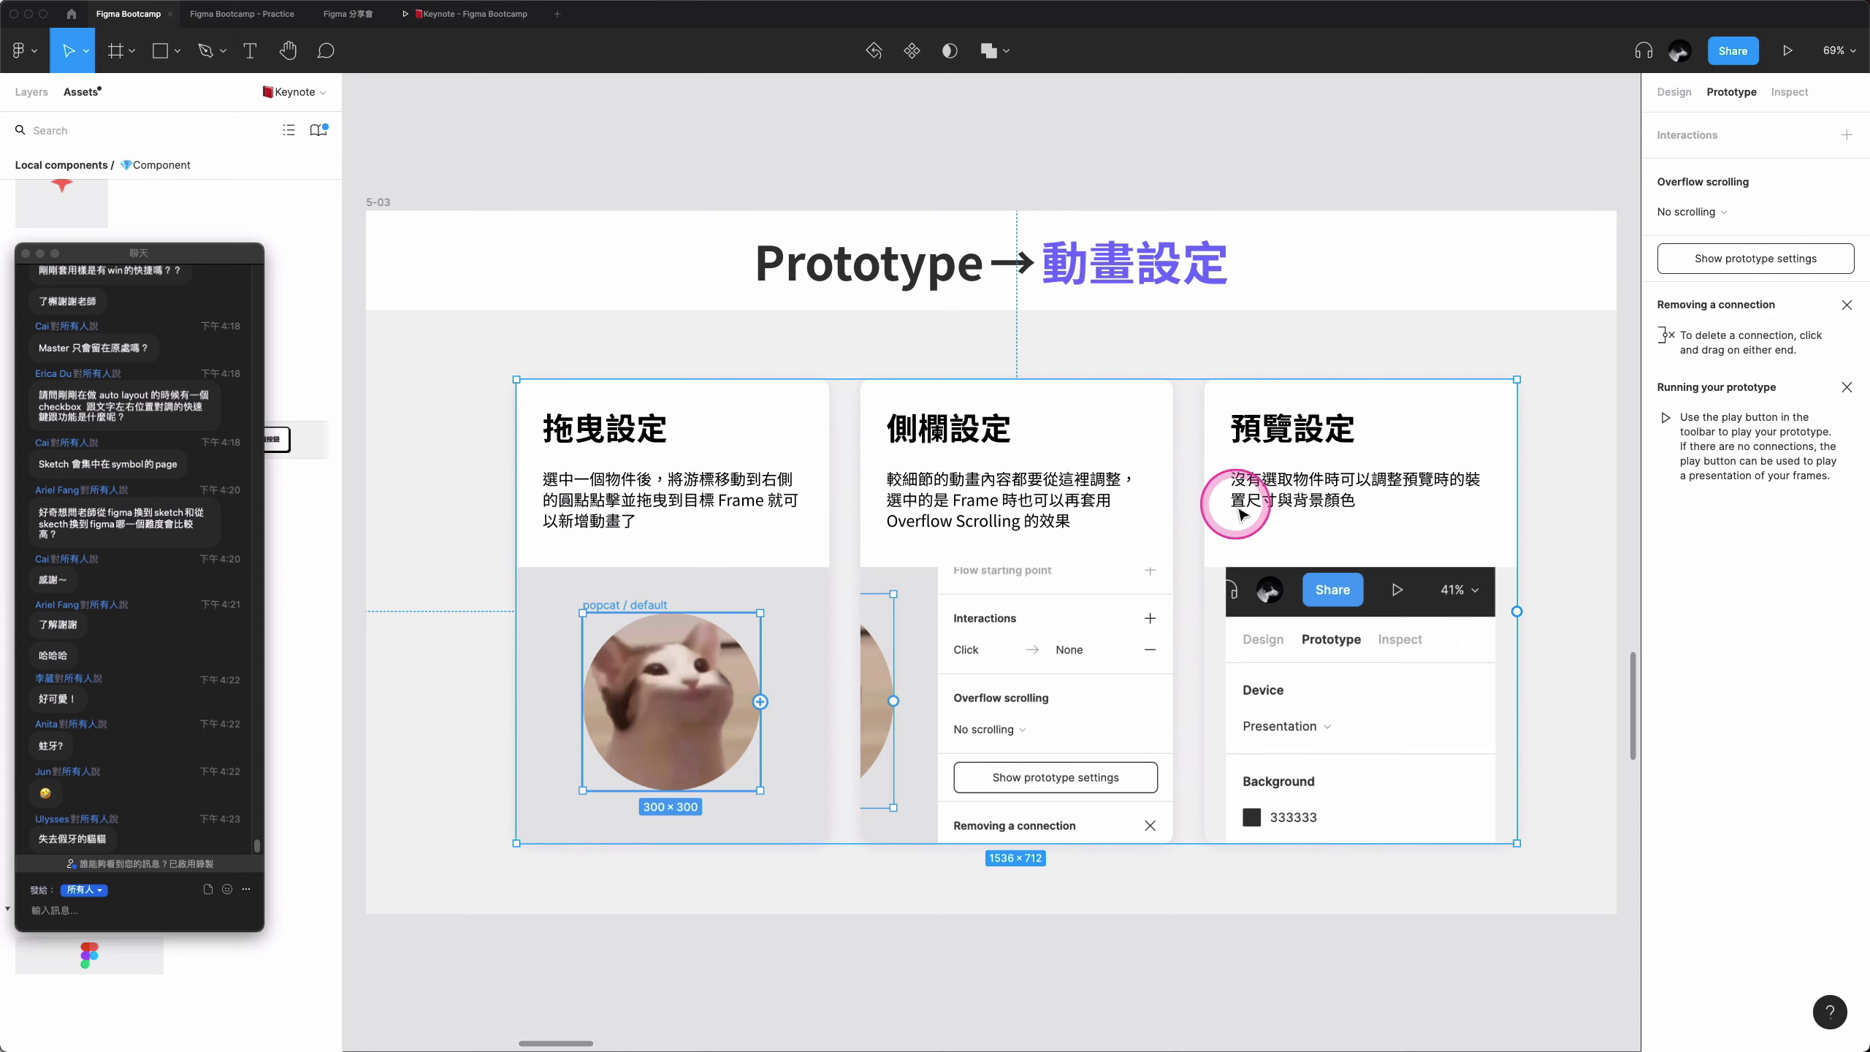
scroll(1251, 523, "right", 3)
scroll(1399, 516, "right", 3)
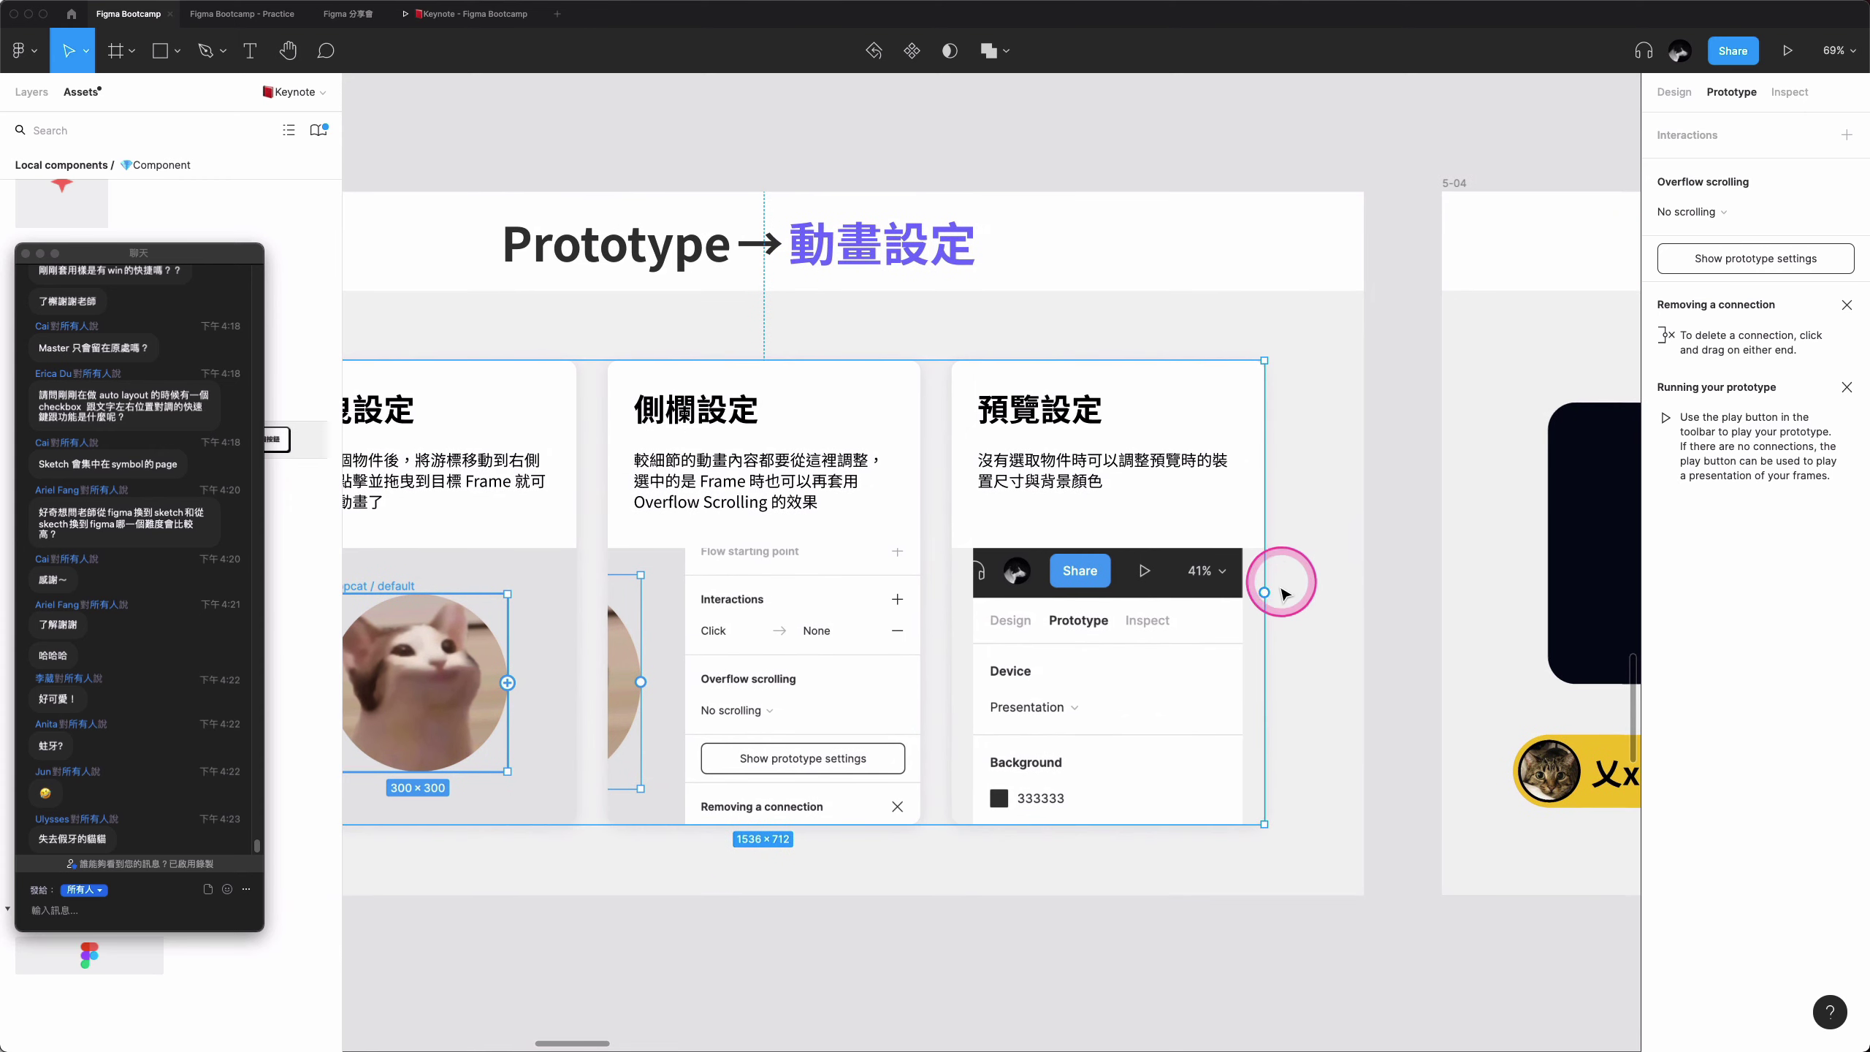
- Link the settings cards group to slide 5-04 with an On click trigger, then review animation options
left_click_drag(1264, 592, 1465, 559)
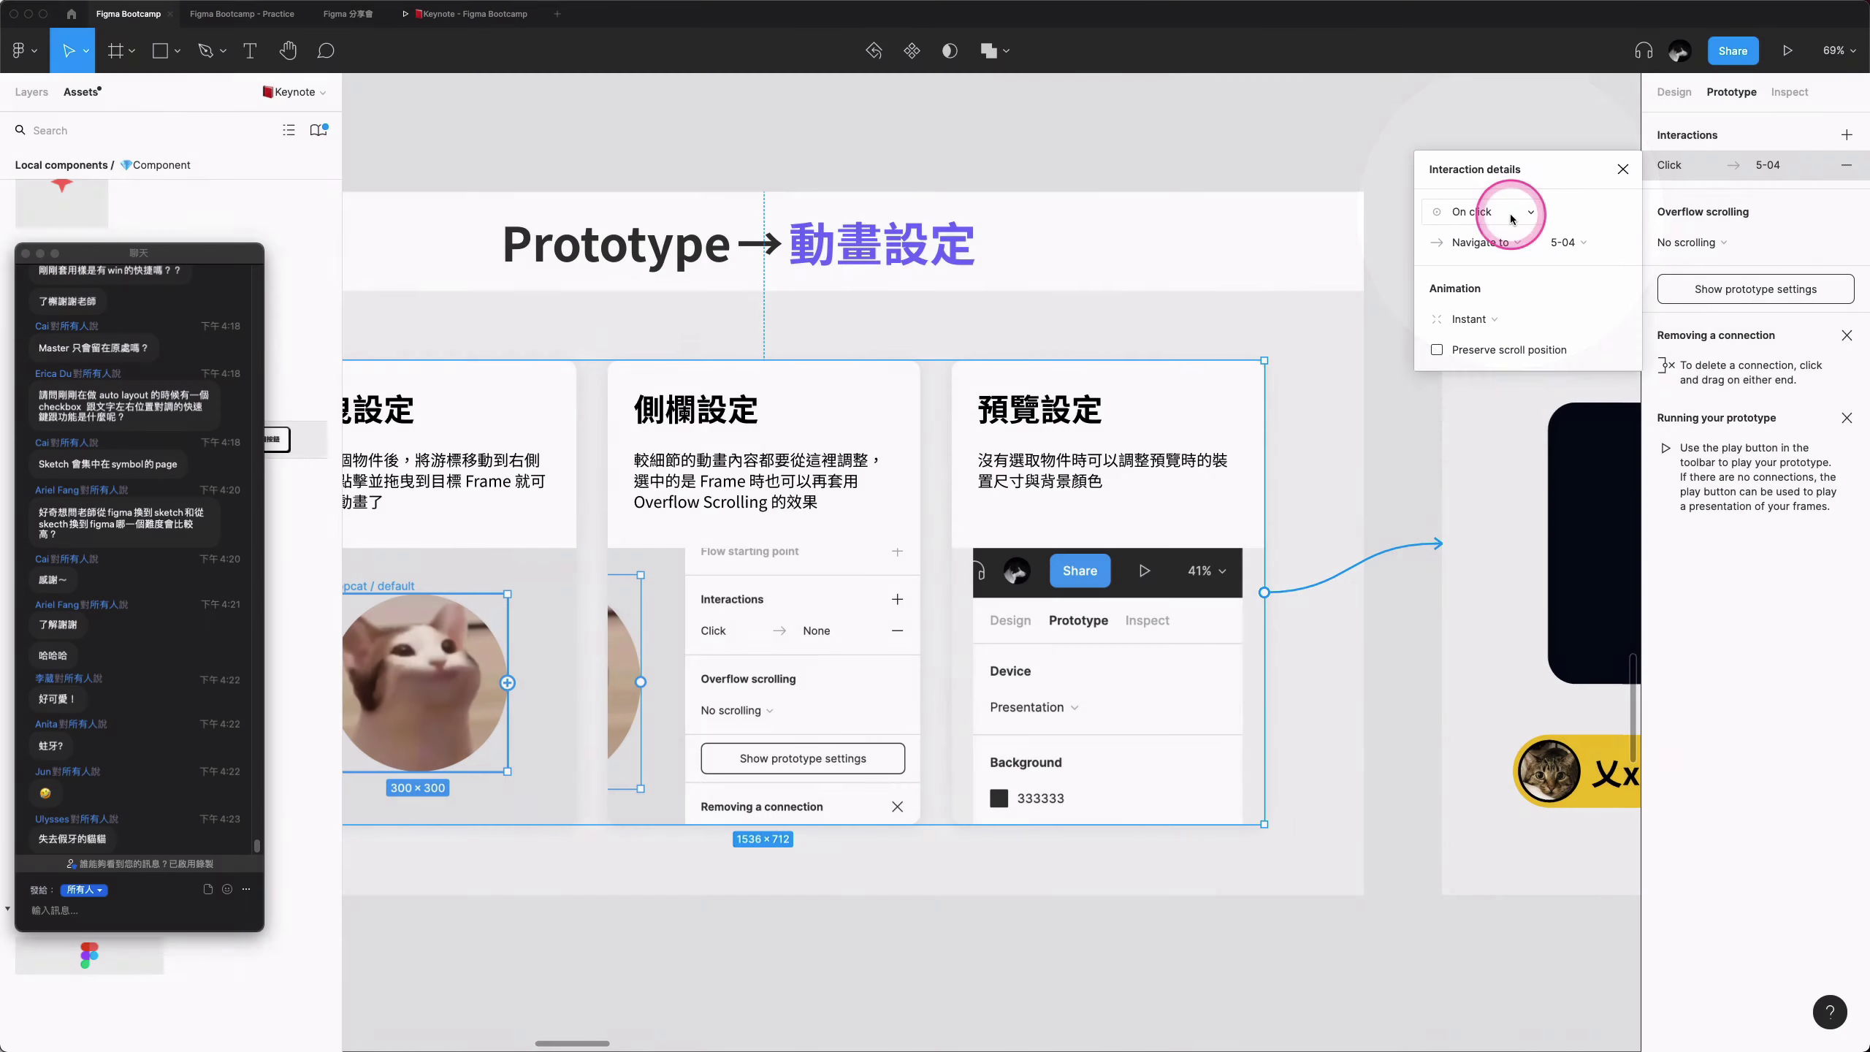
left_click(1509, 216)
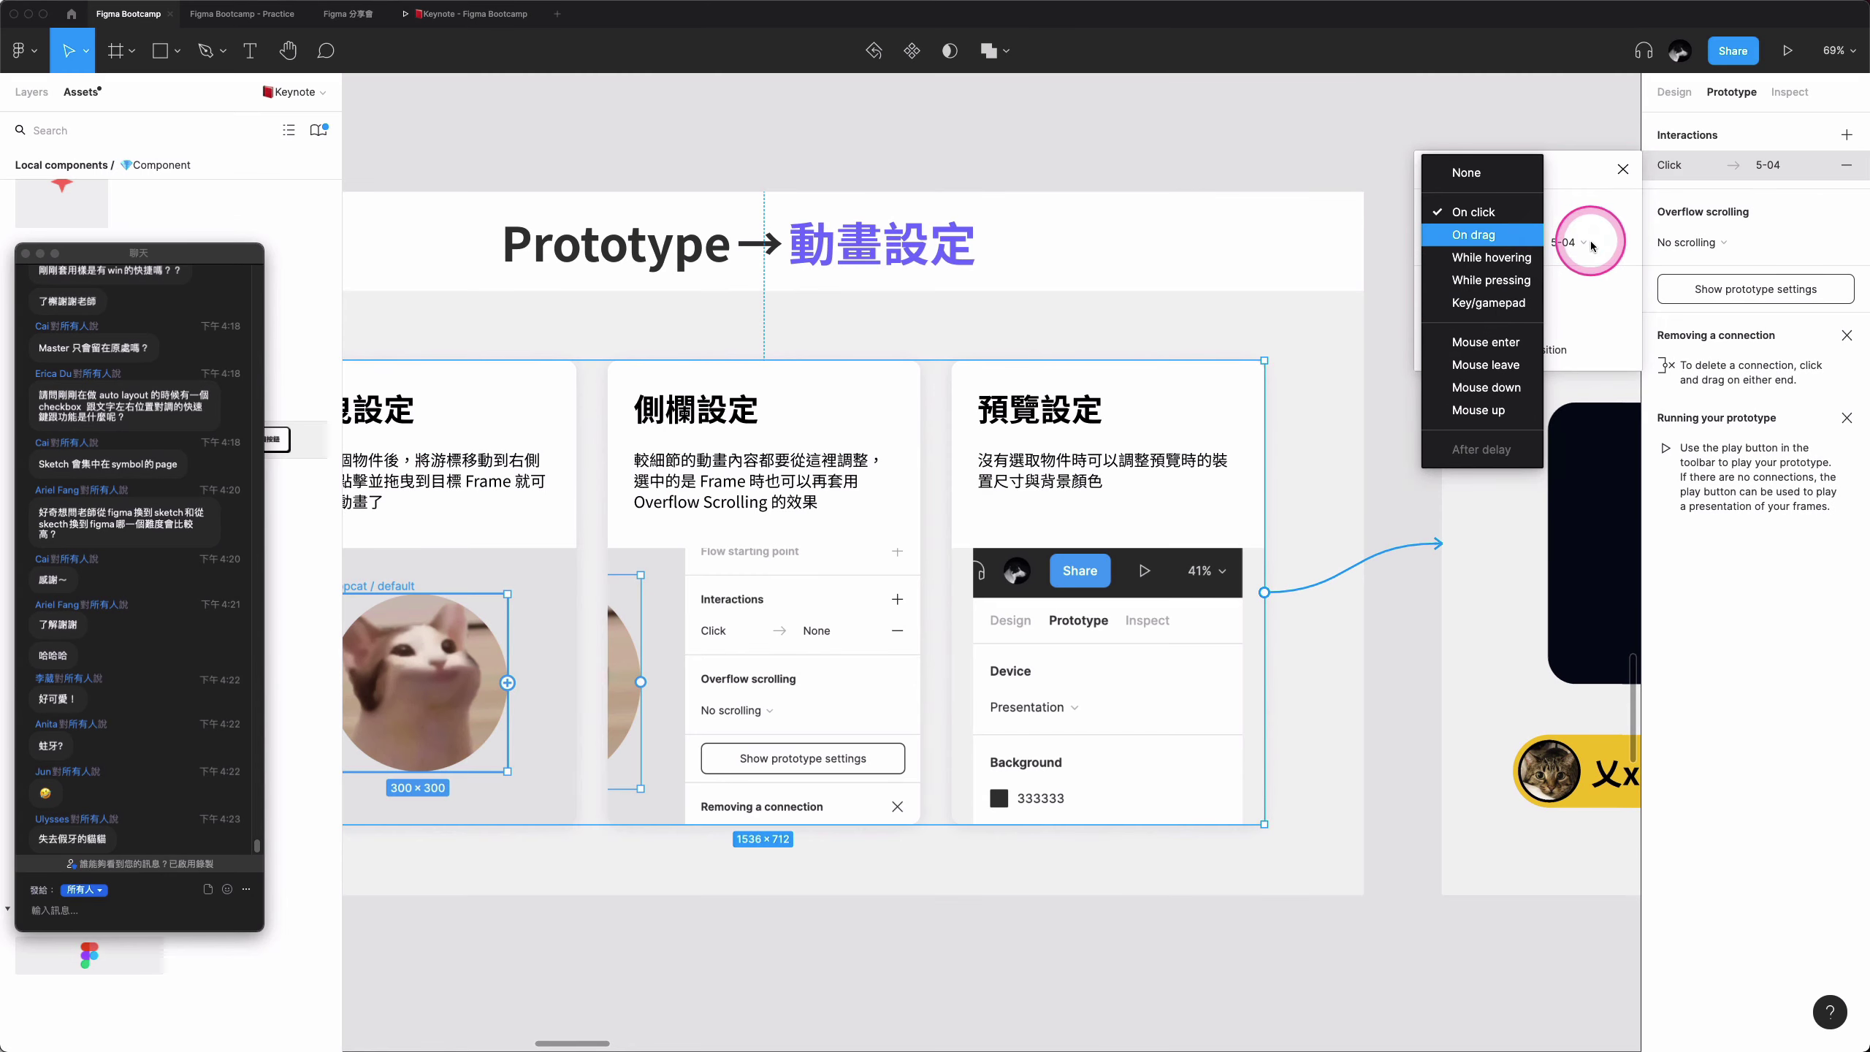
left_click(1587, 238)
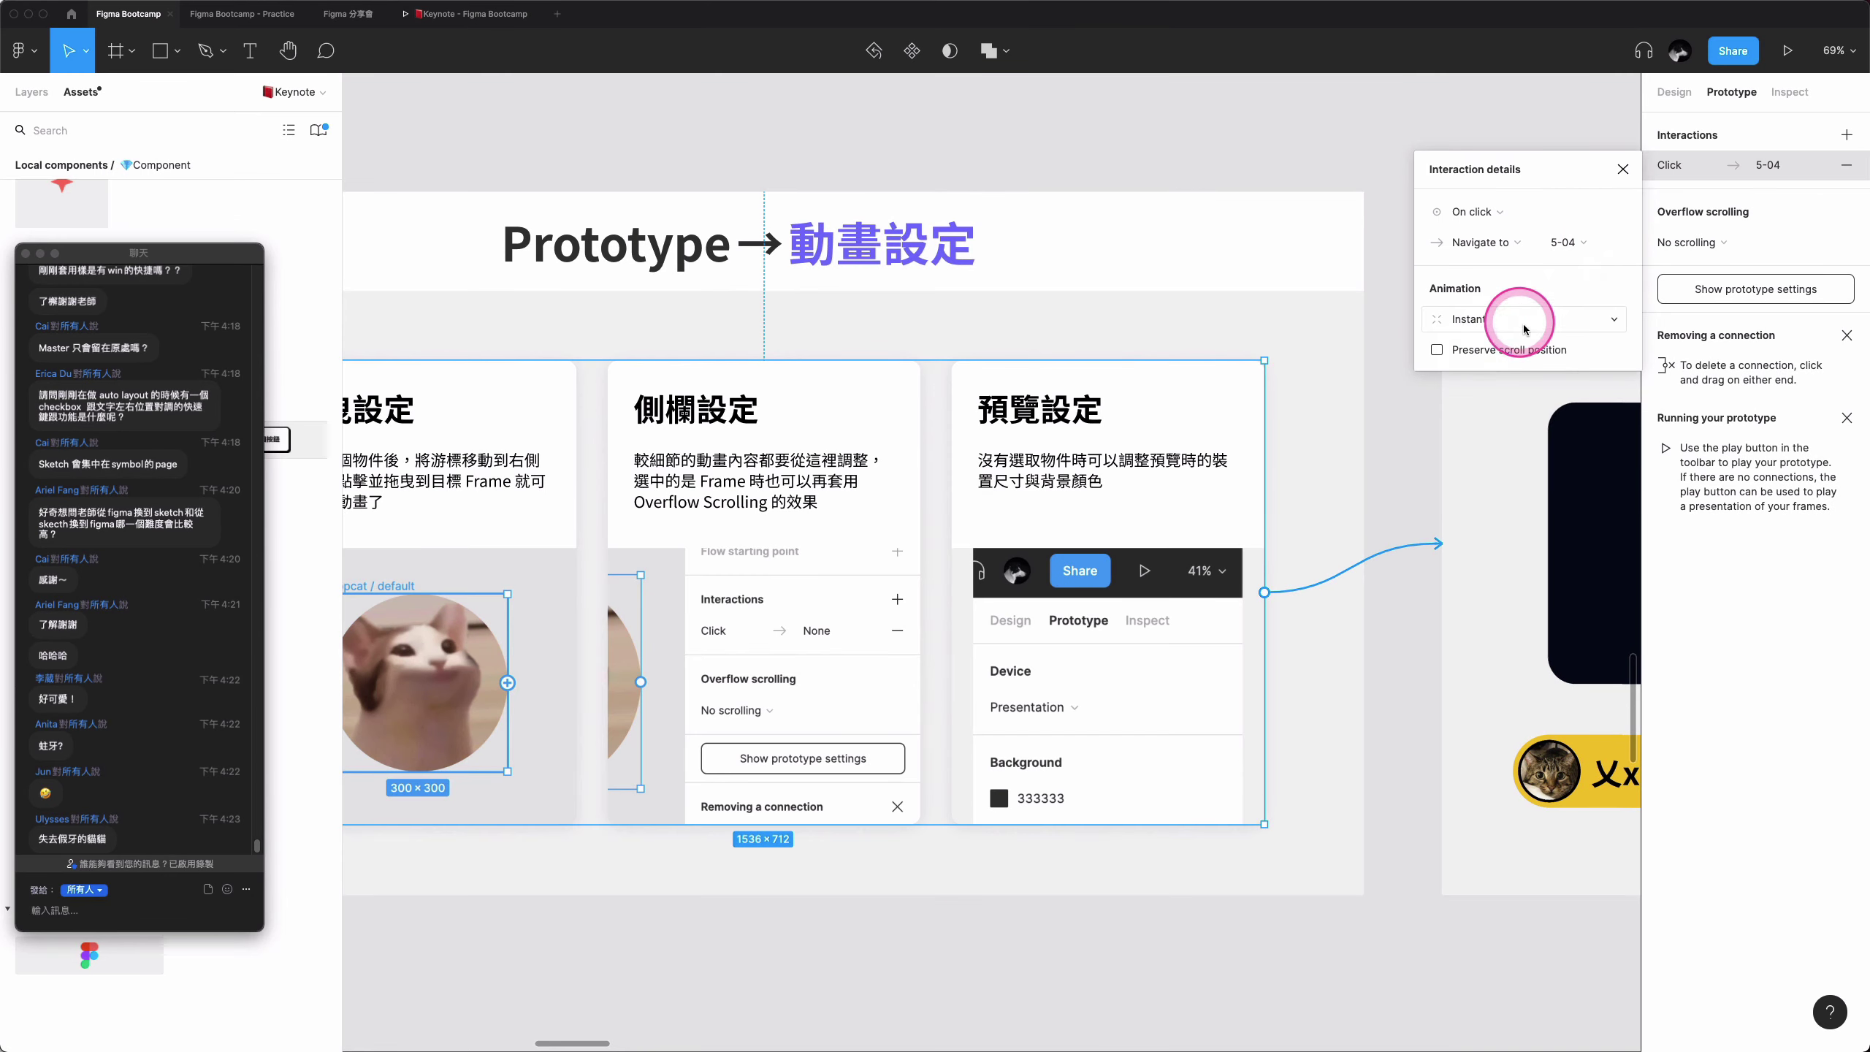
left_click(1515, 321)
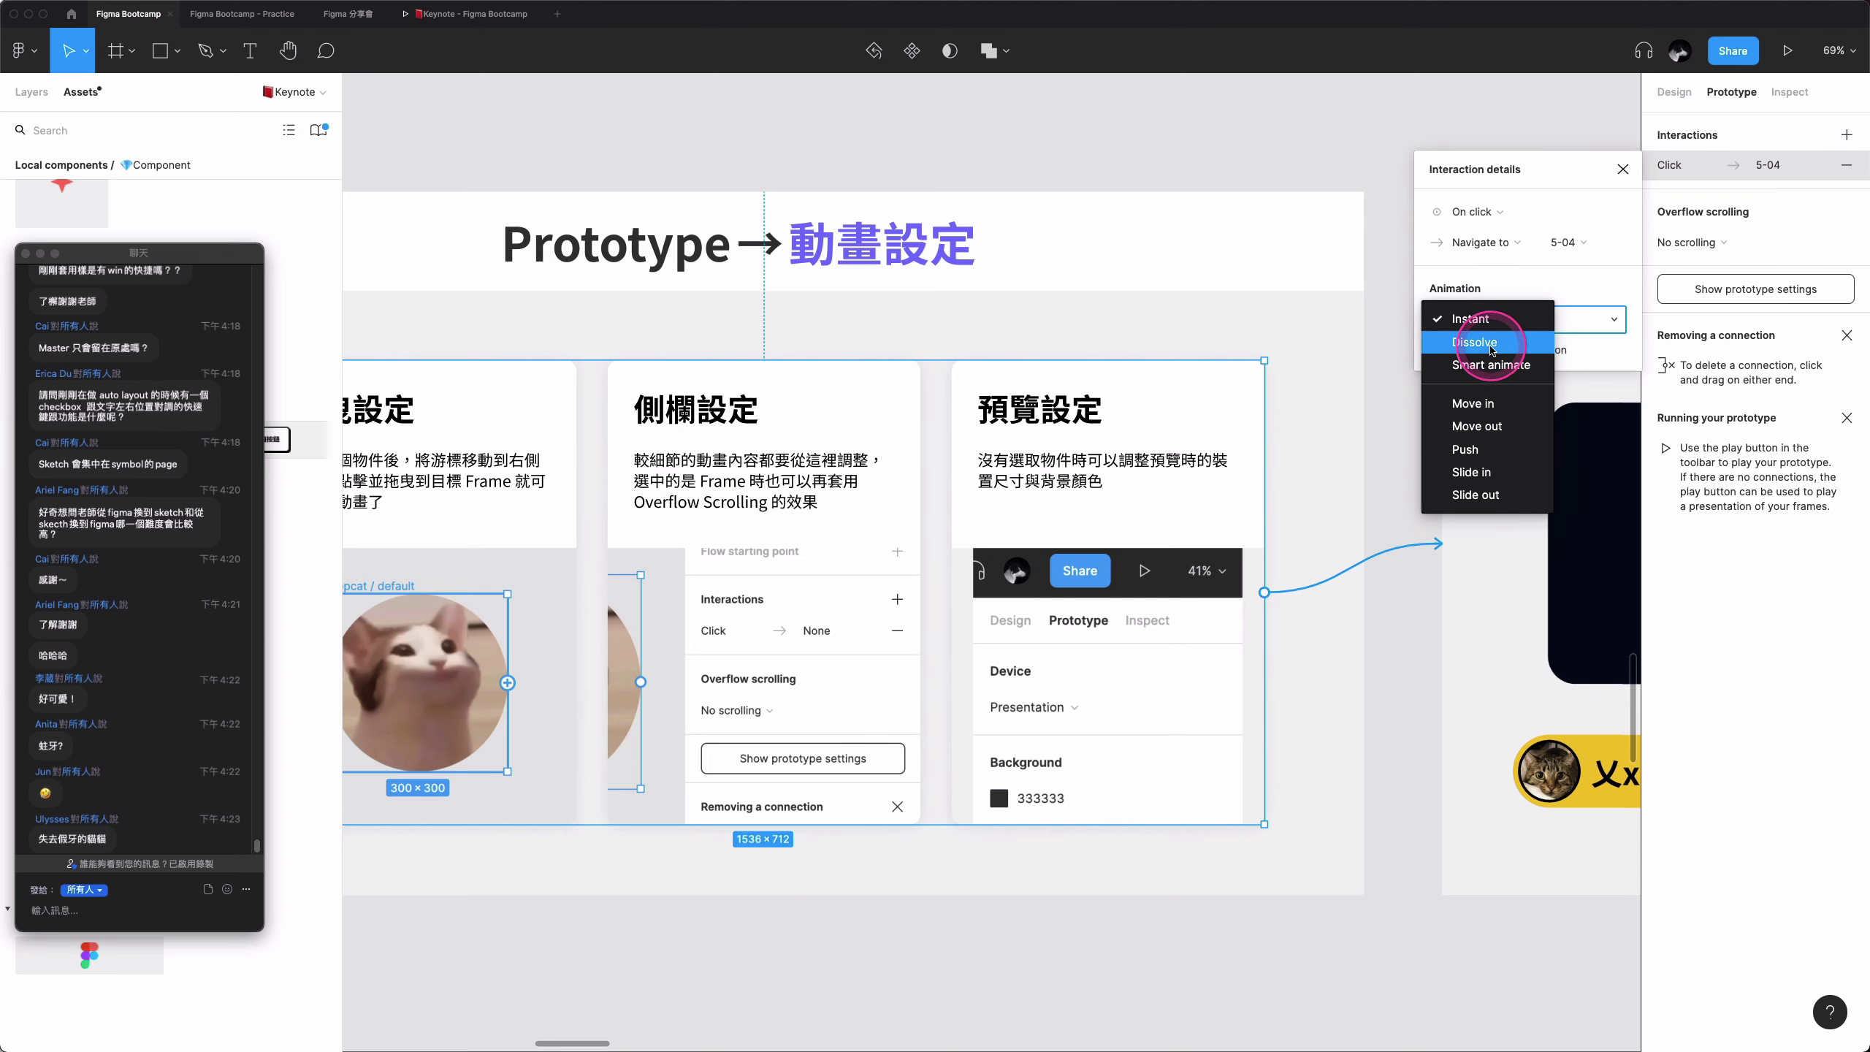
- Try the Dissolve, Smart animate and Move in transitions before choosing Move out
left_click(1492, 346)
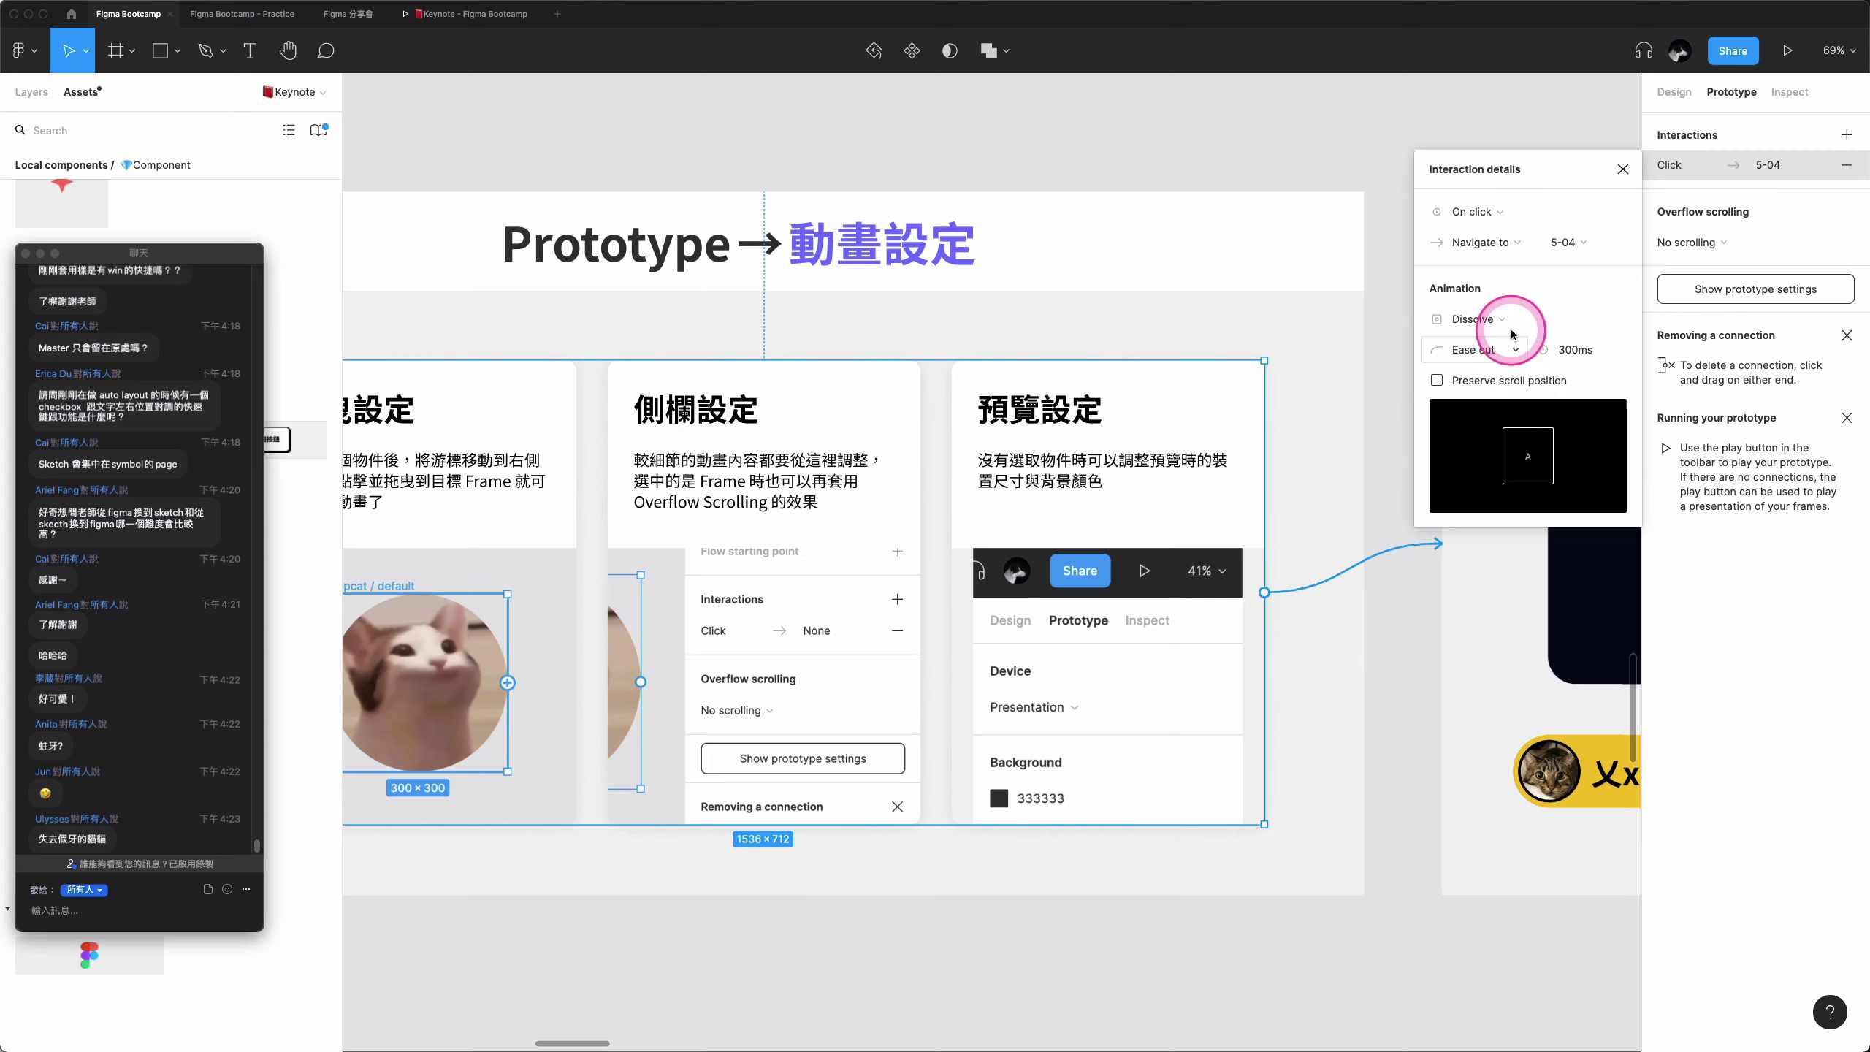
left_click(1512, 334)
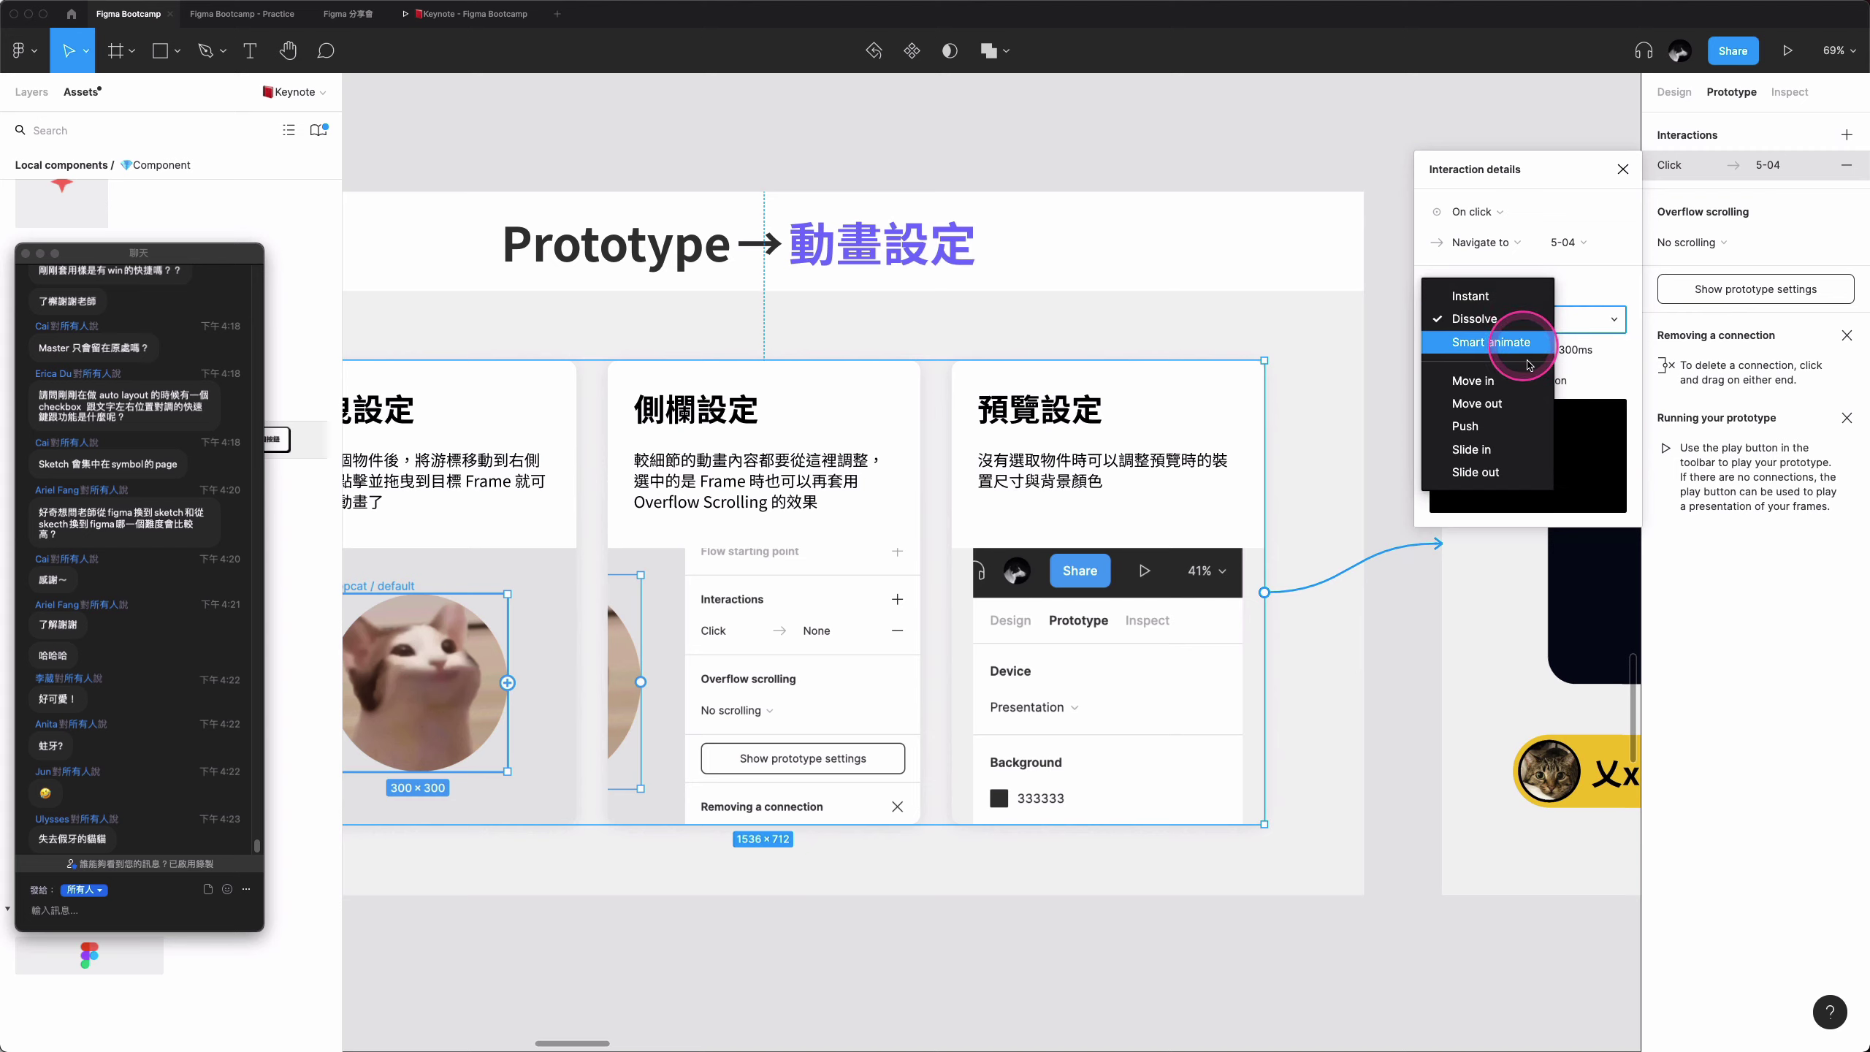
left_click(1525, 345)
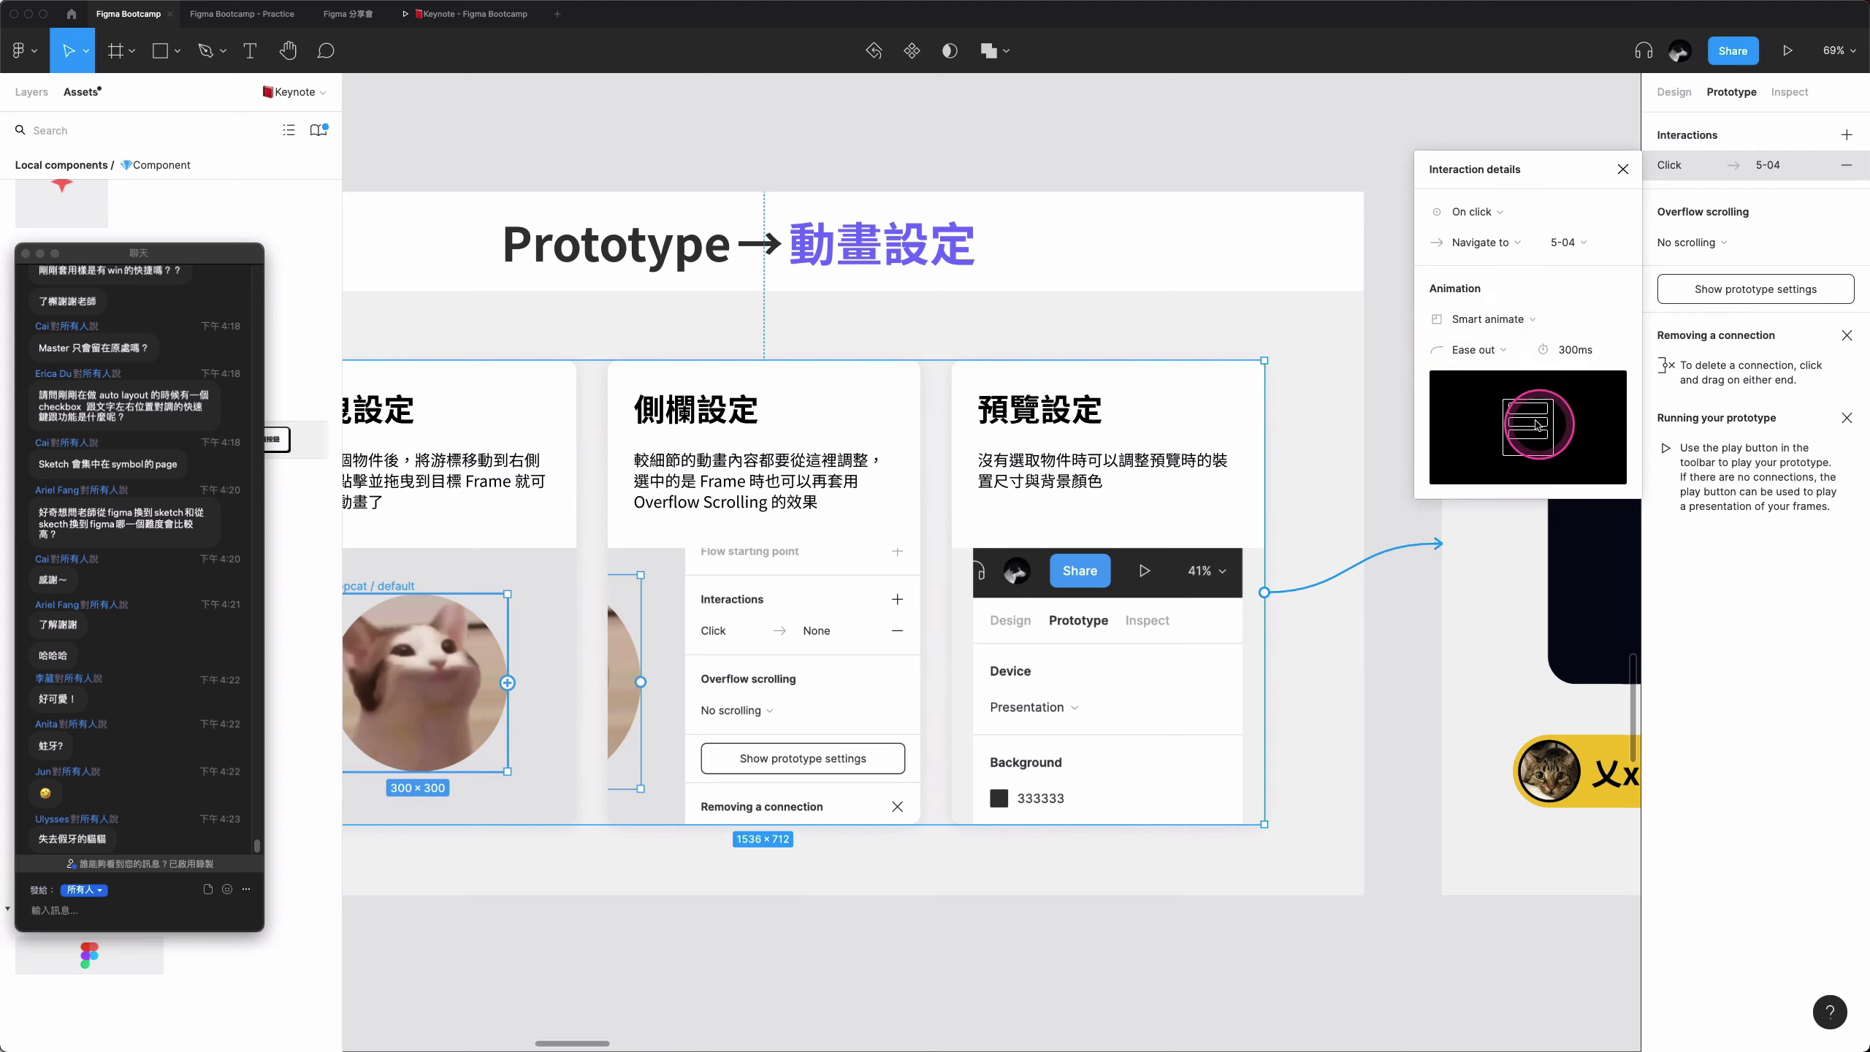
left_click(1534, 319)
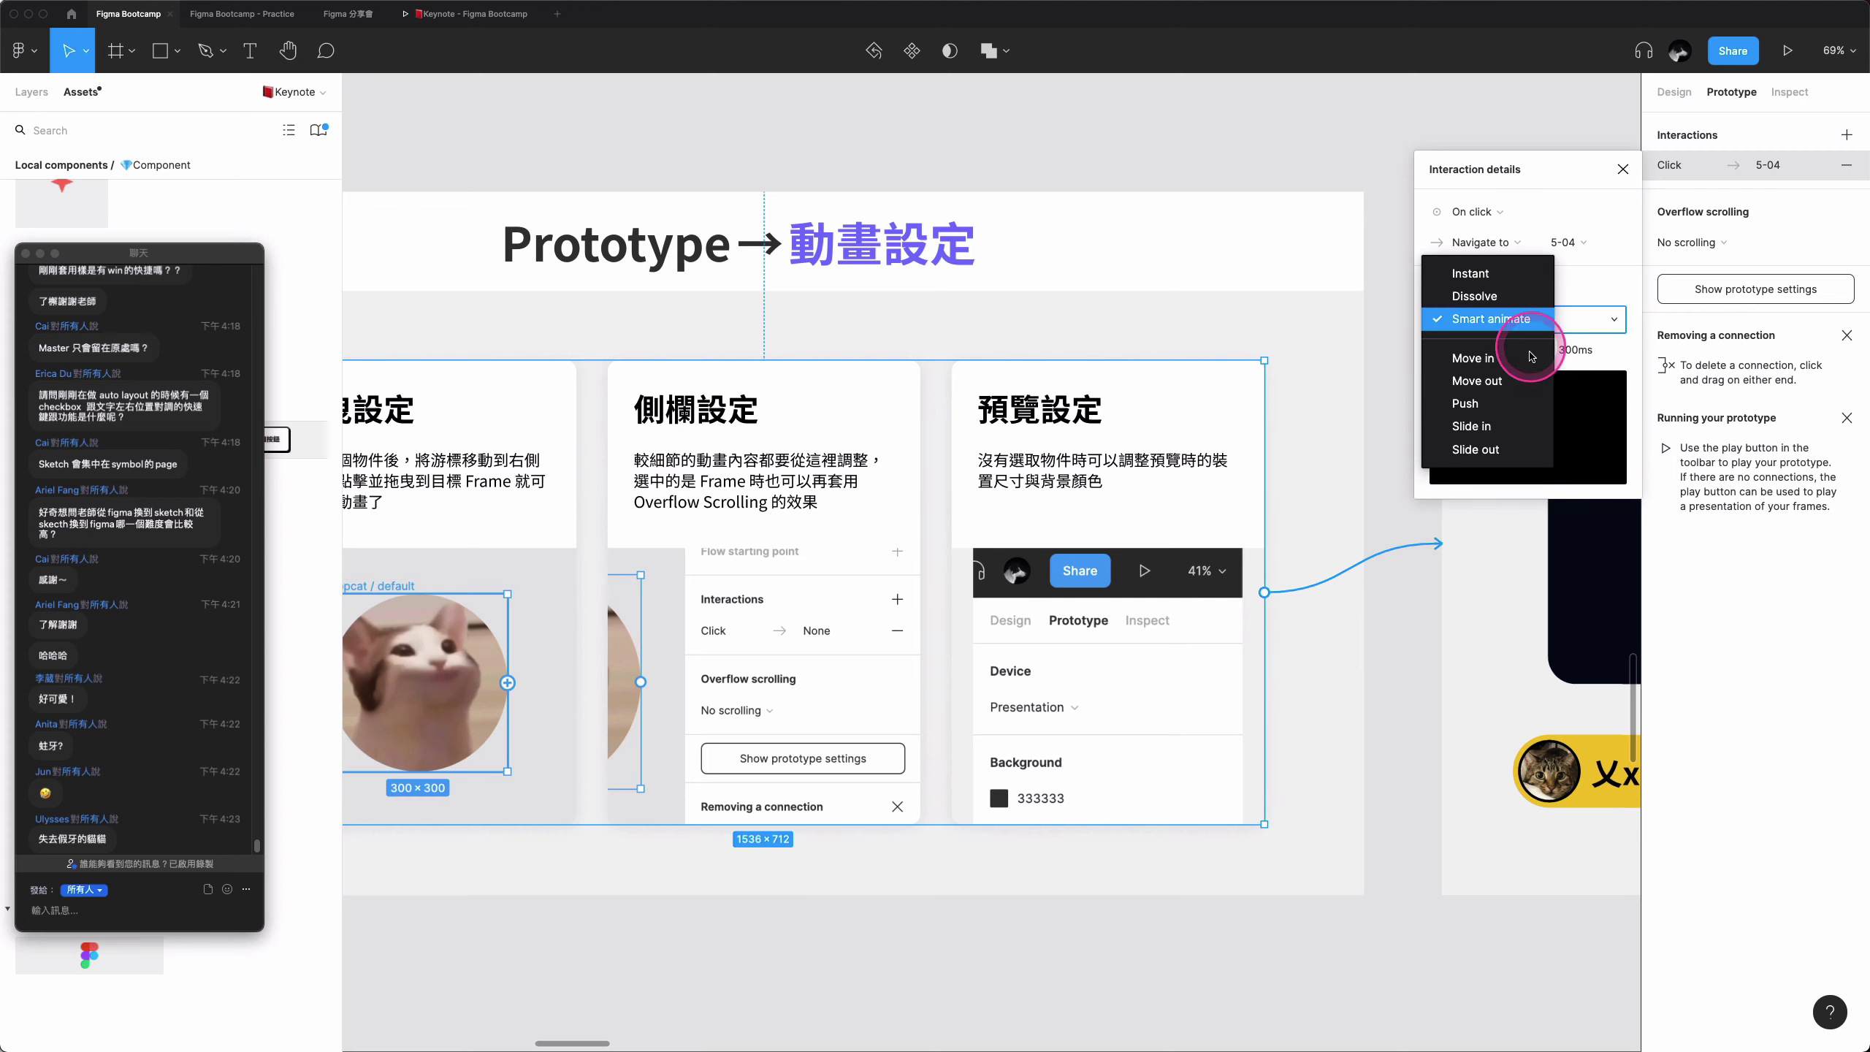
left_click(1537, 369)
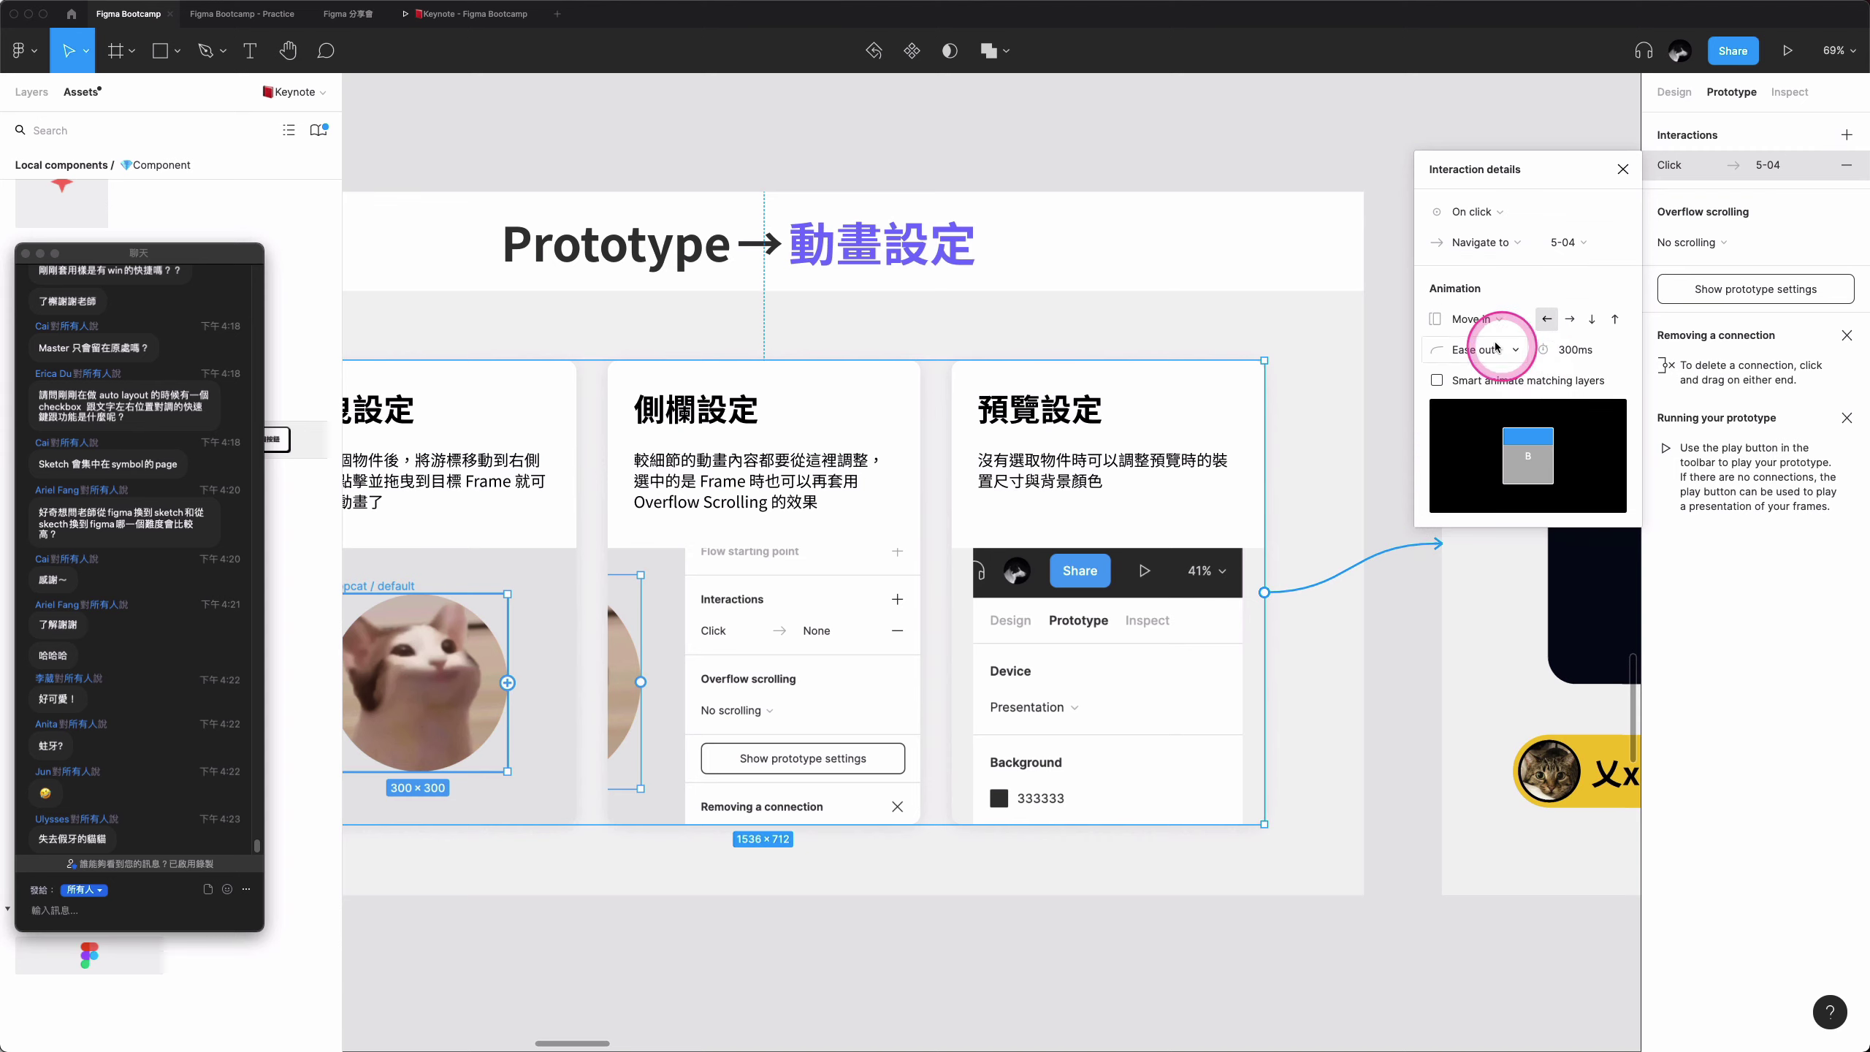
left_click(1495, 320)
left_click(1538, 335)
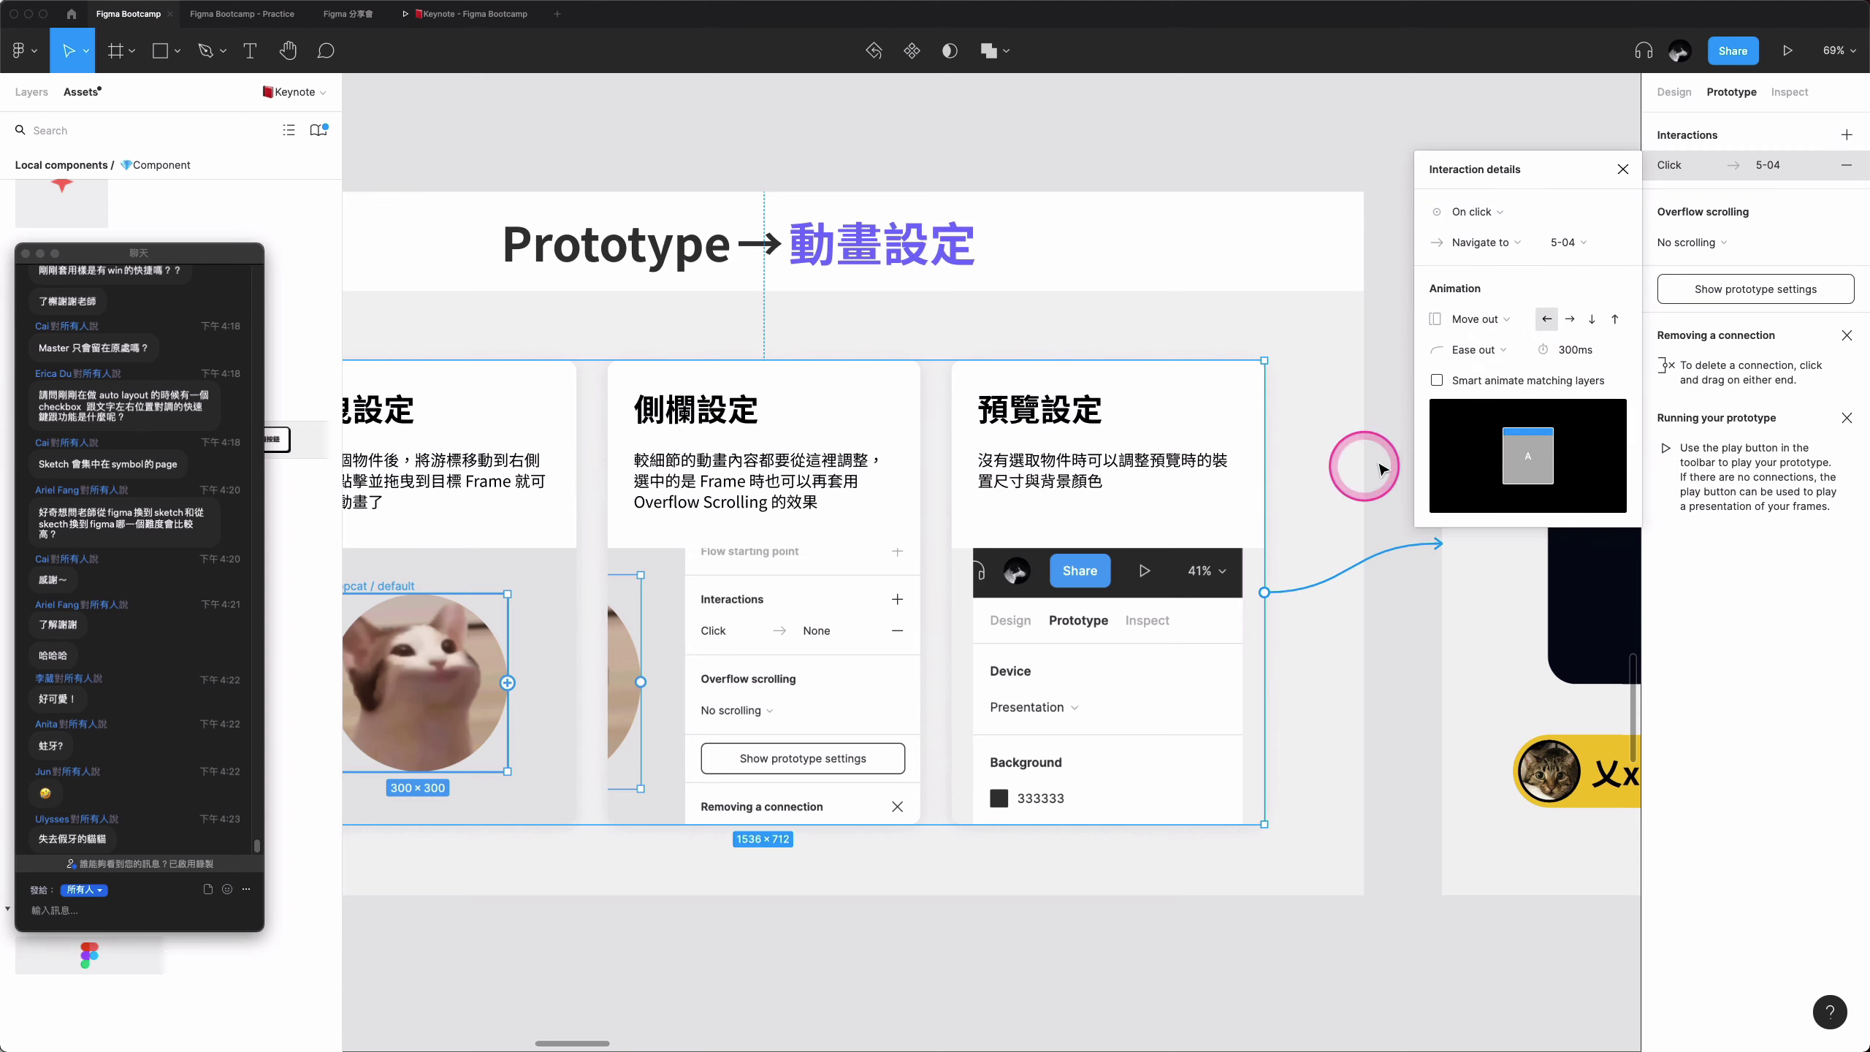
- Set the Move out direction upward, replay the preview, and close the interaction details
left_click(1475, 320)
left_click(1619, 288)
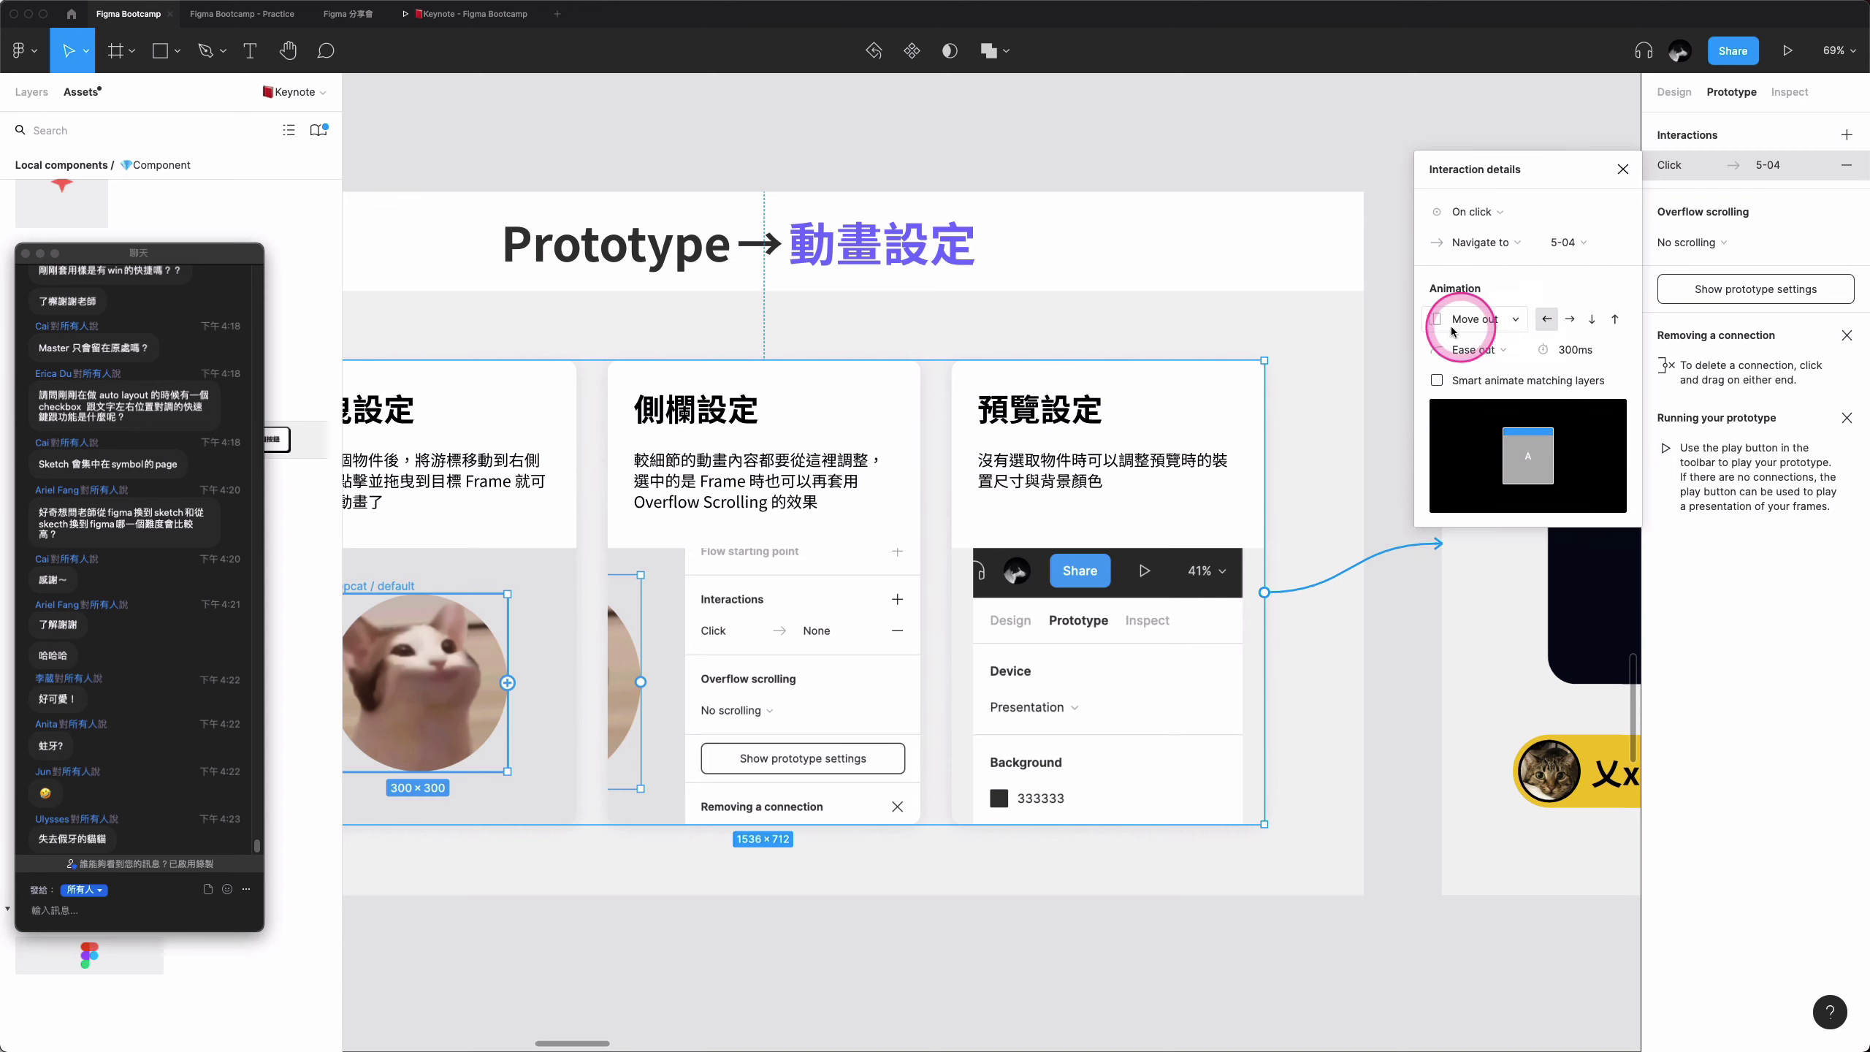
left_click(1570, 318)
left_click(1612, 318)
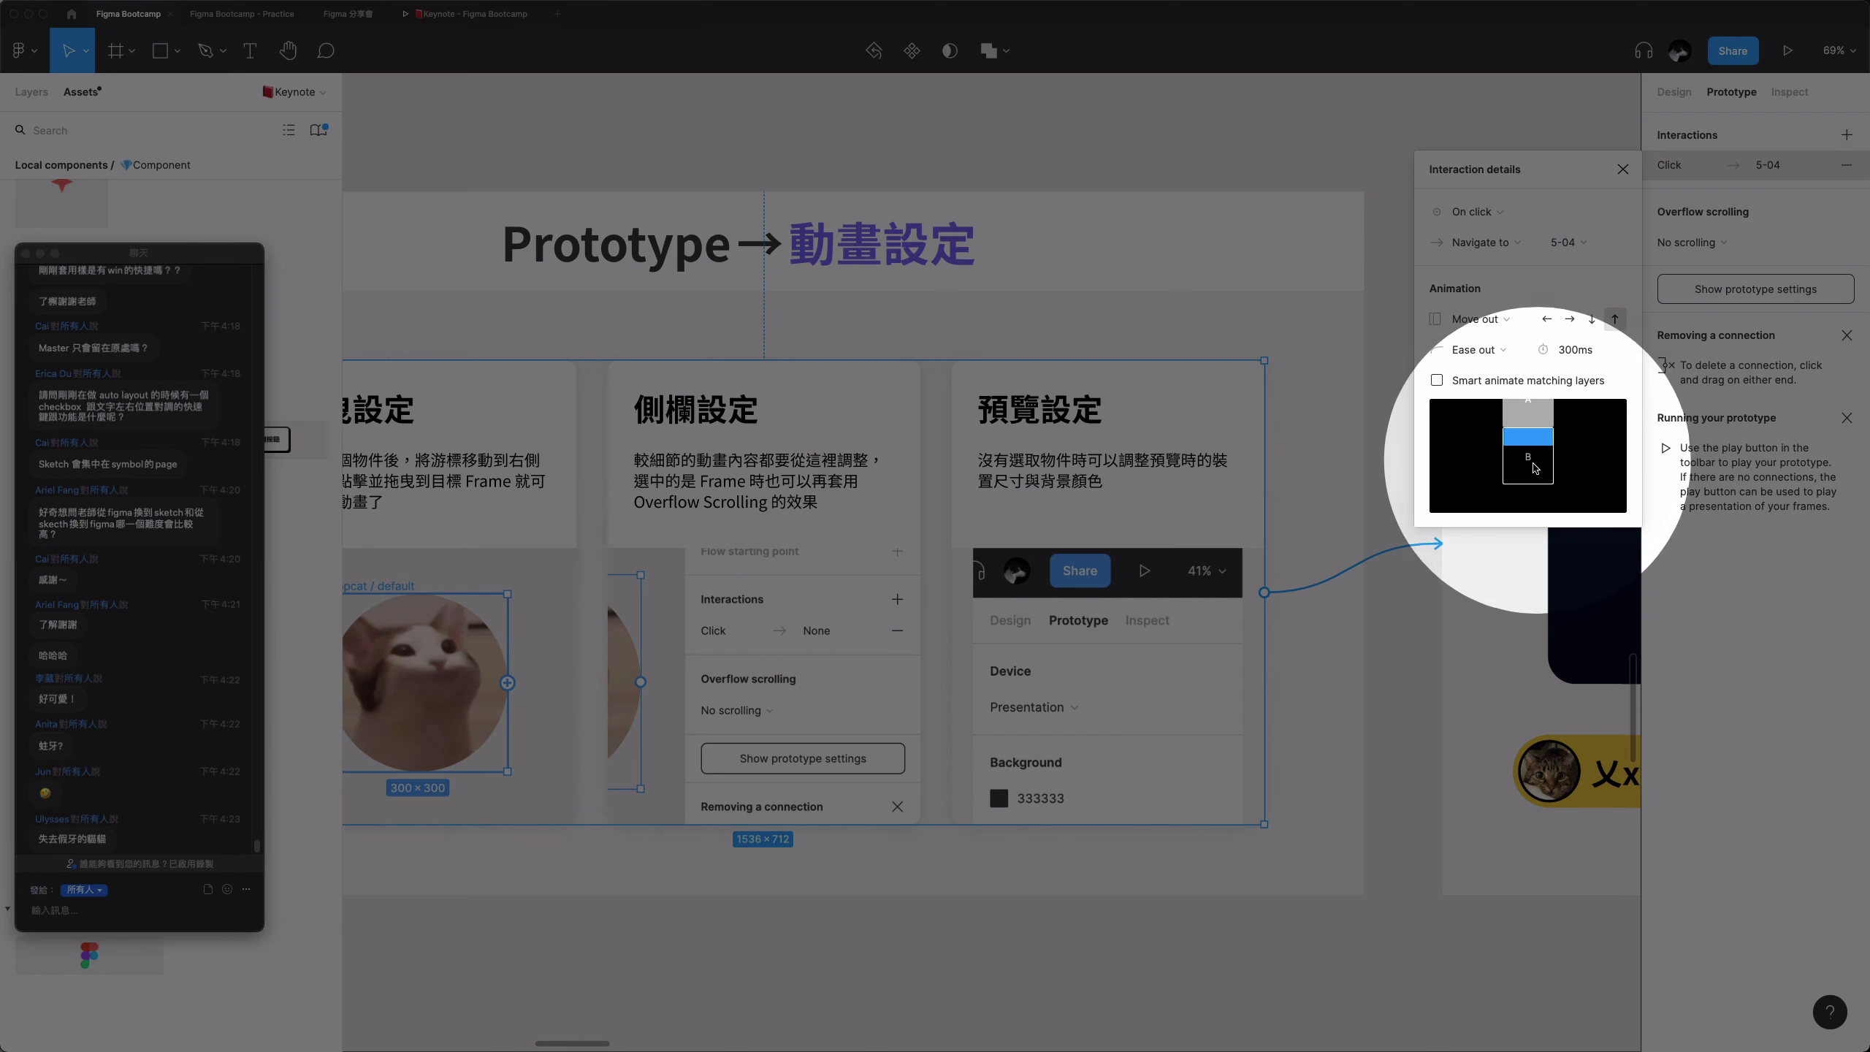
left_click(1530, 447)
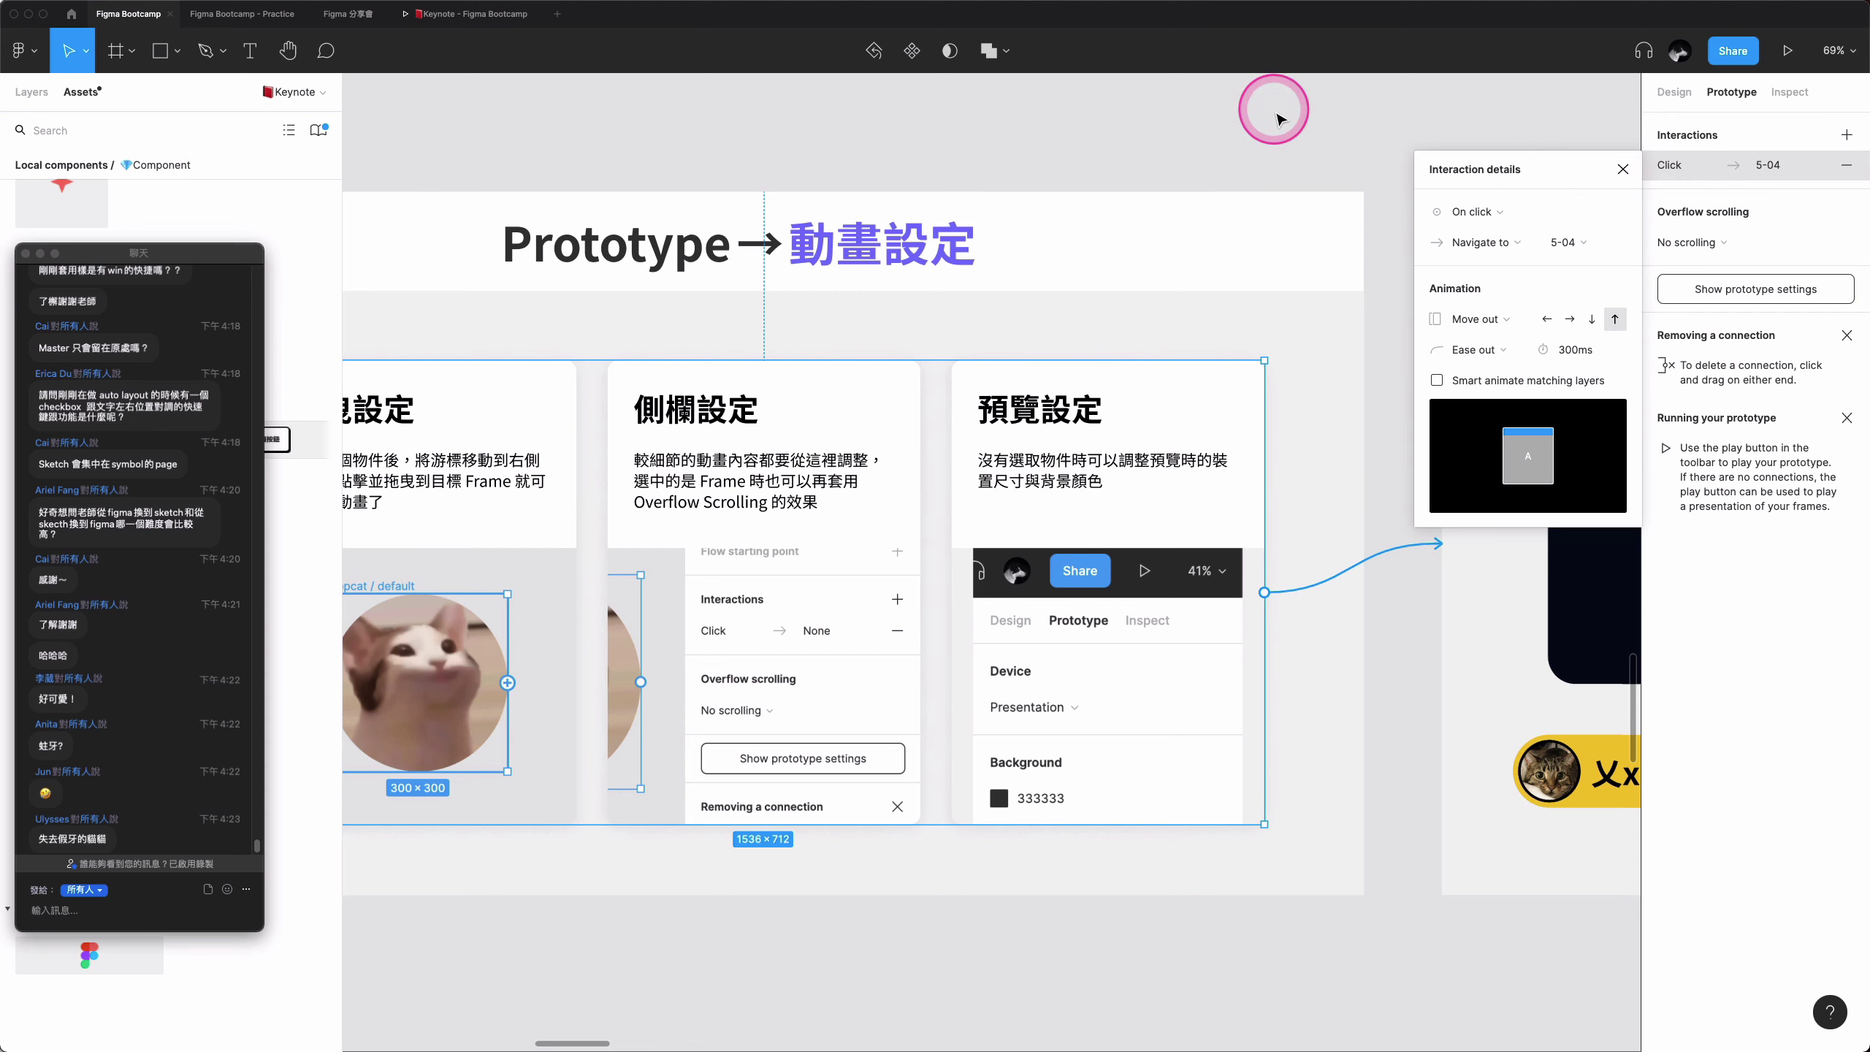
left_click(1274, 107)
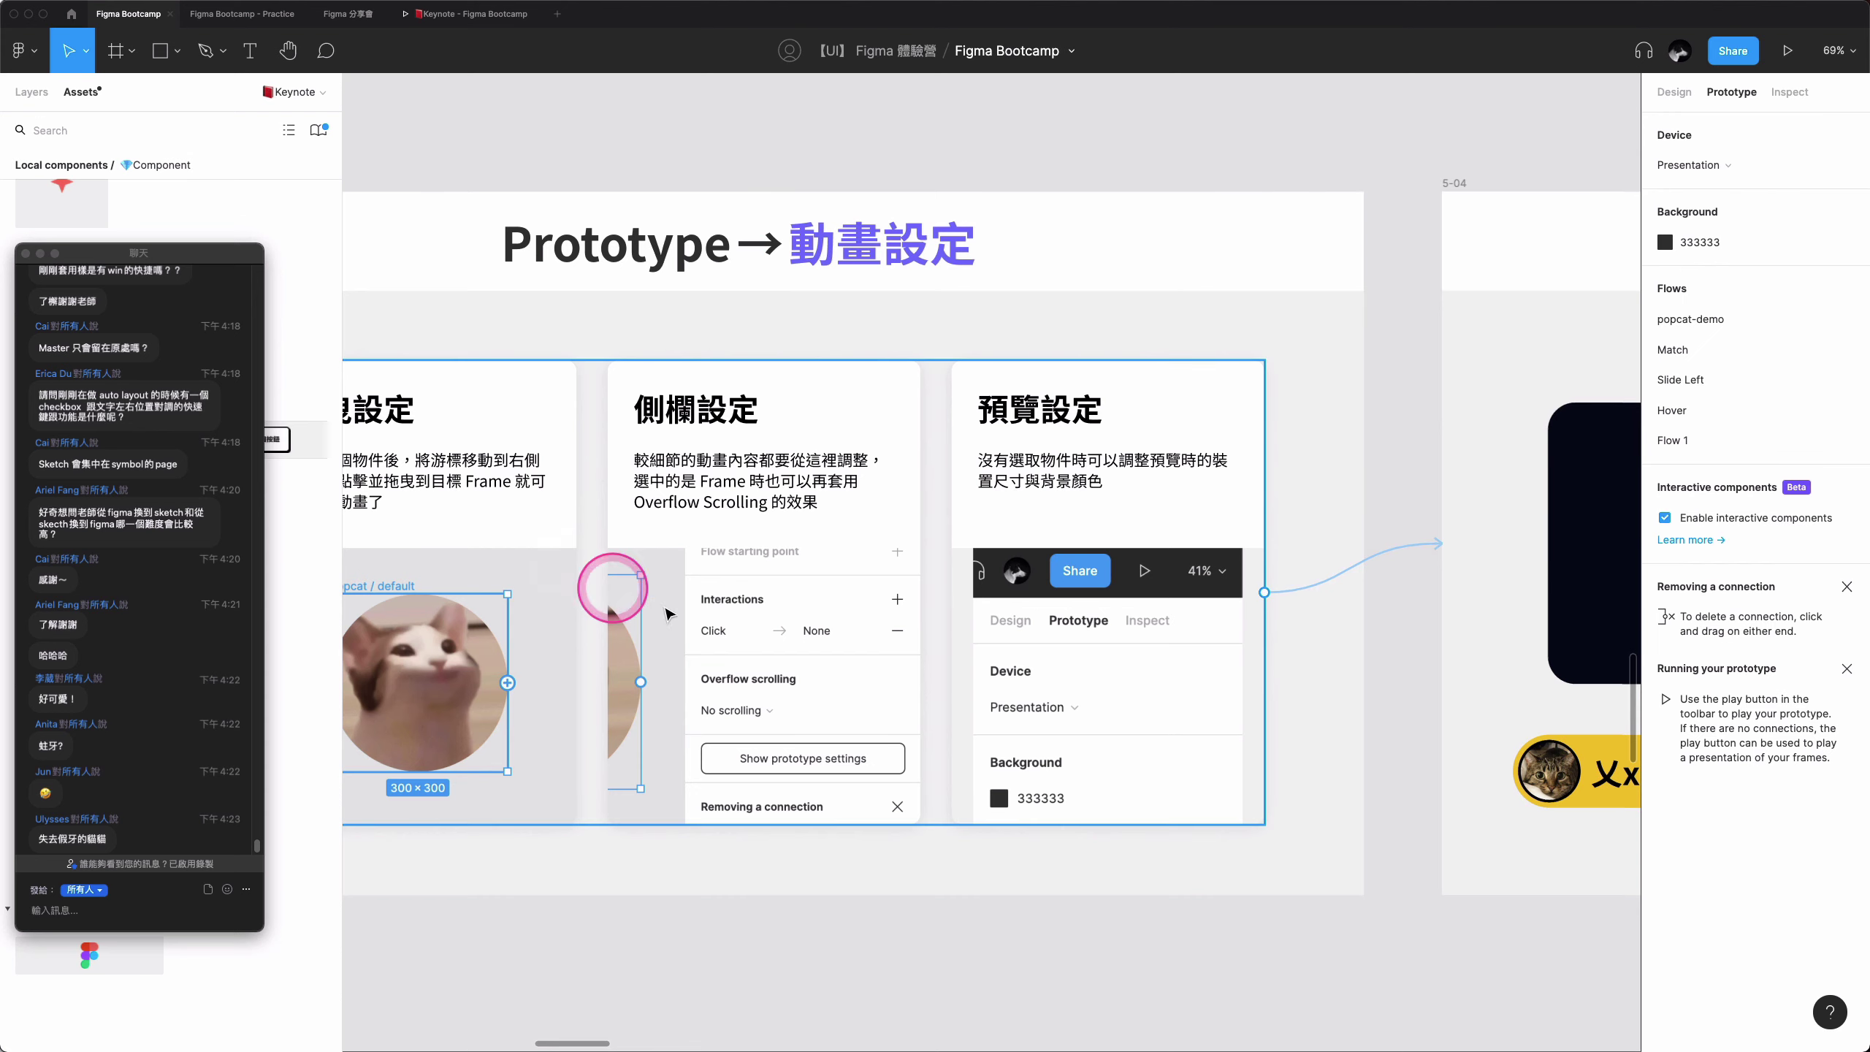
- Review page prototype settings, keeping device Presentation and background colour 333333
scroll(1182, 614, "right", 2)
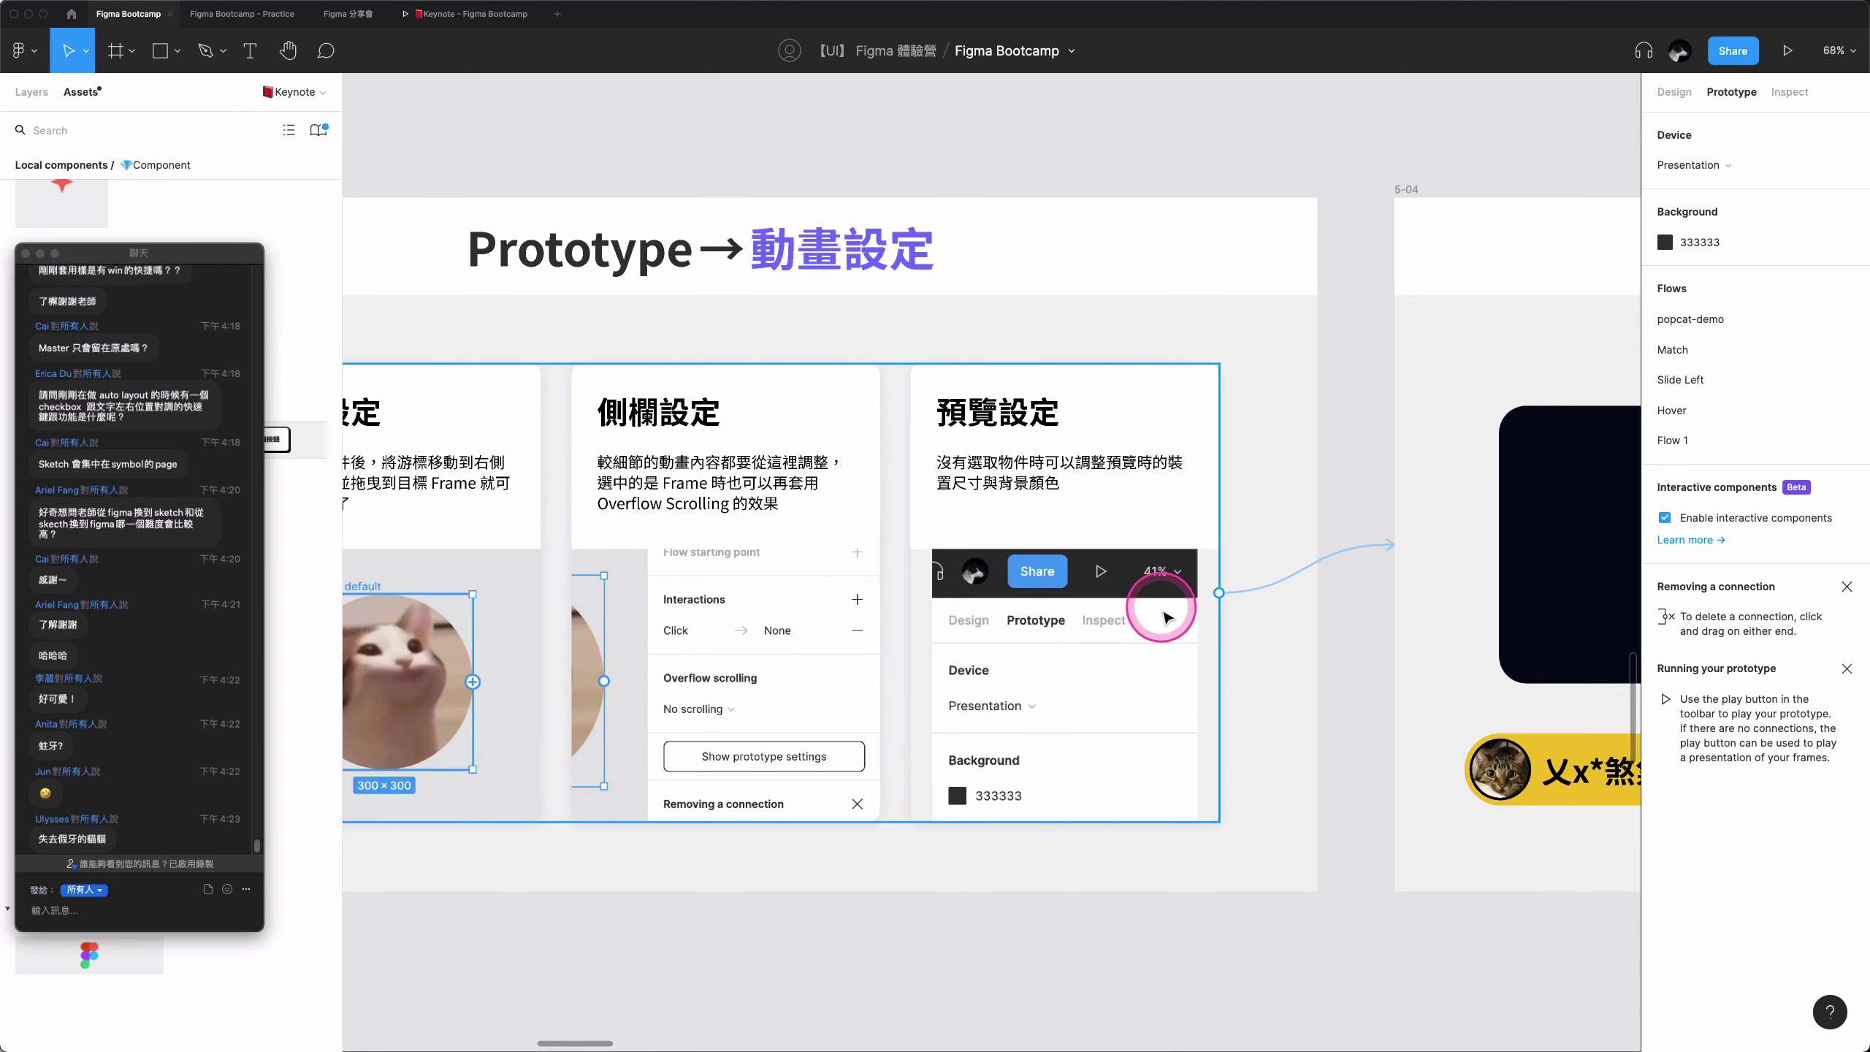
scroll(1171, 615, "right", 5)
scroll(1174, 618, "right", 5)
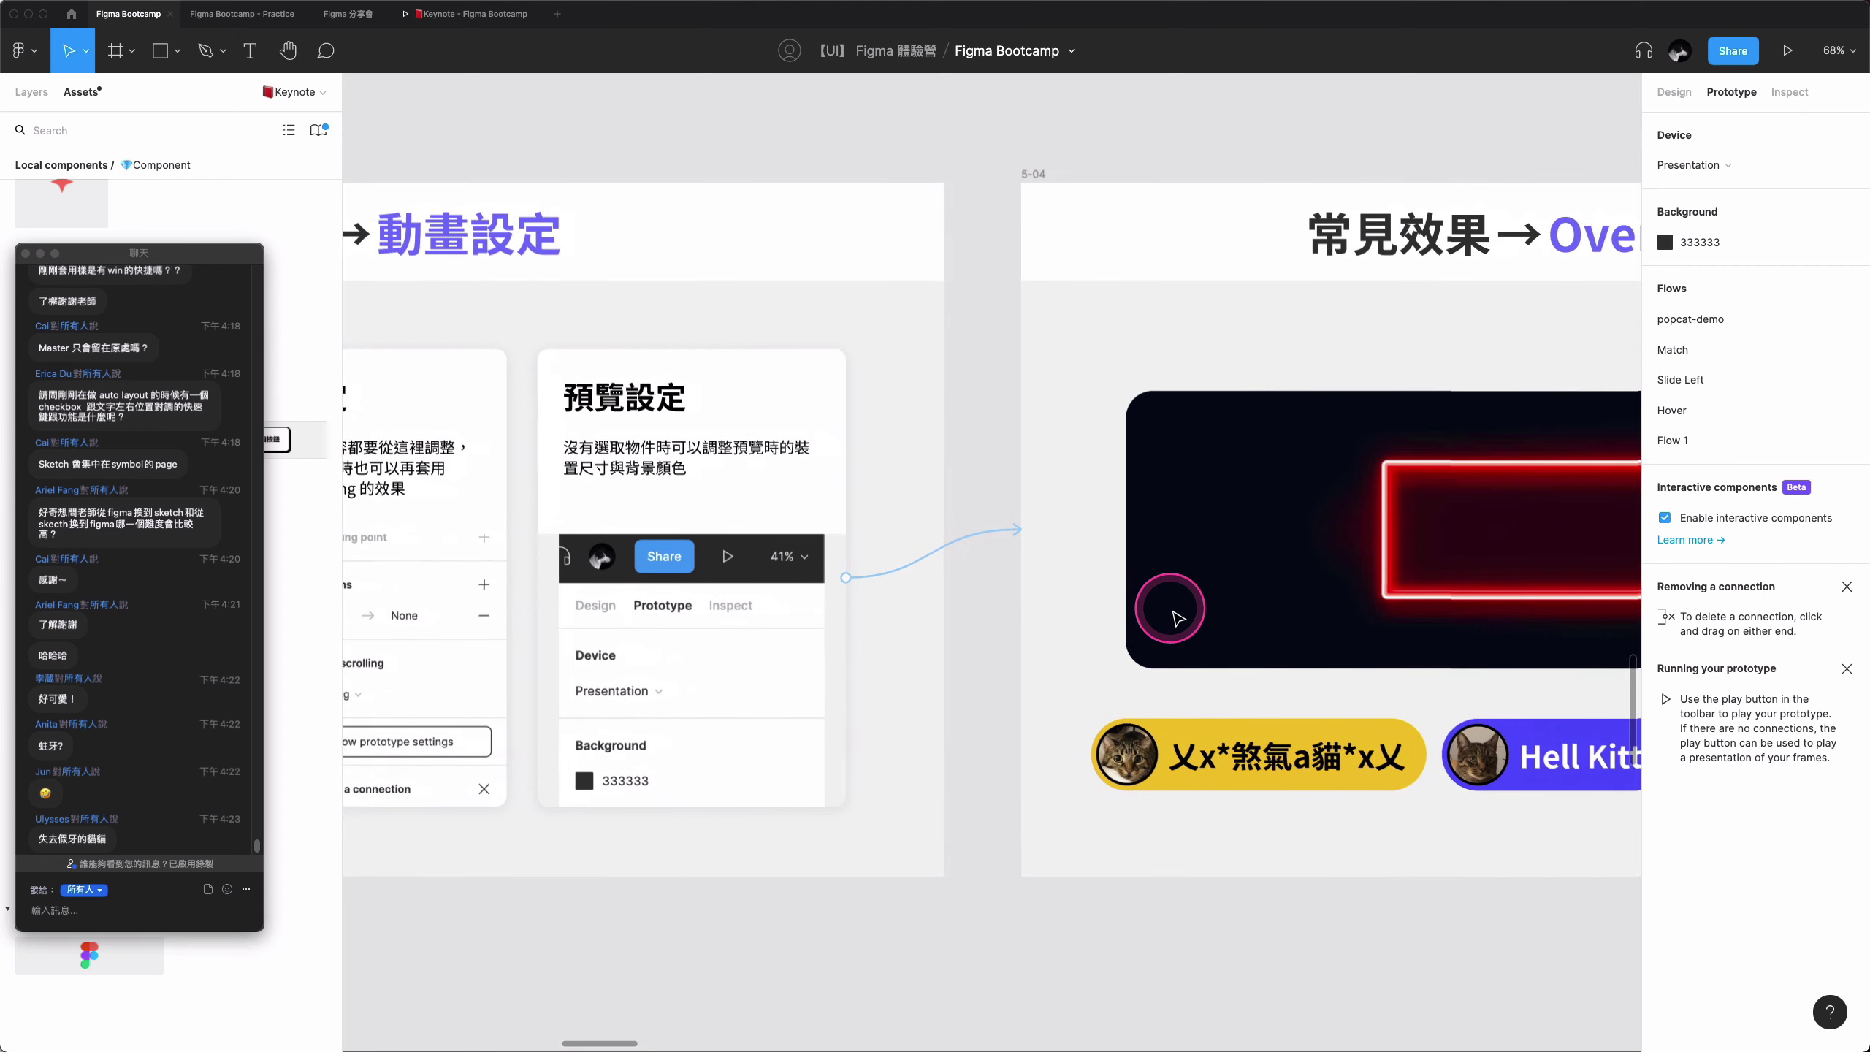
scroll(1175, 617, "right", 5)
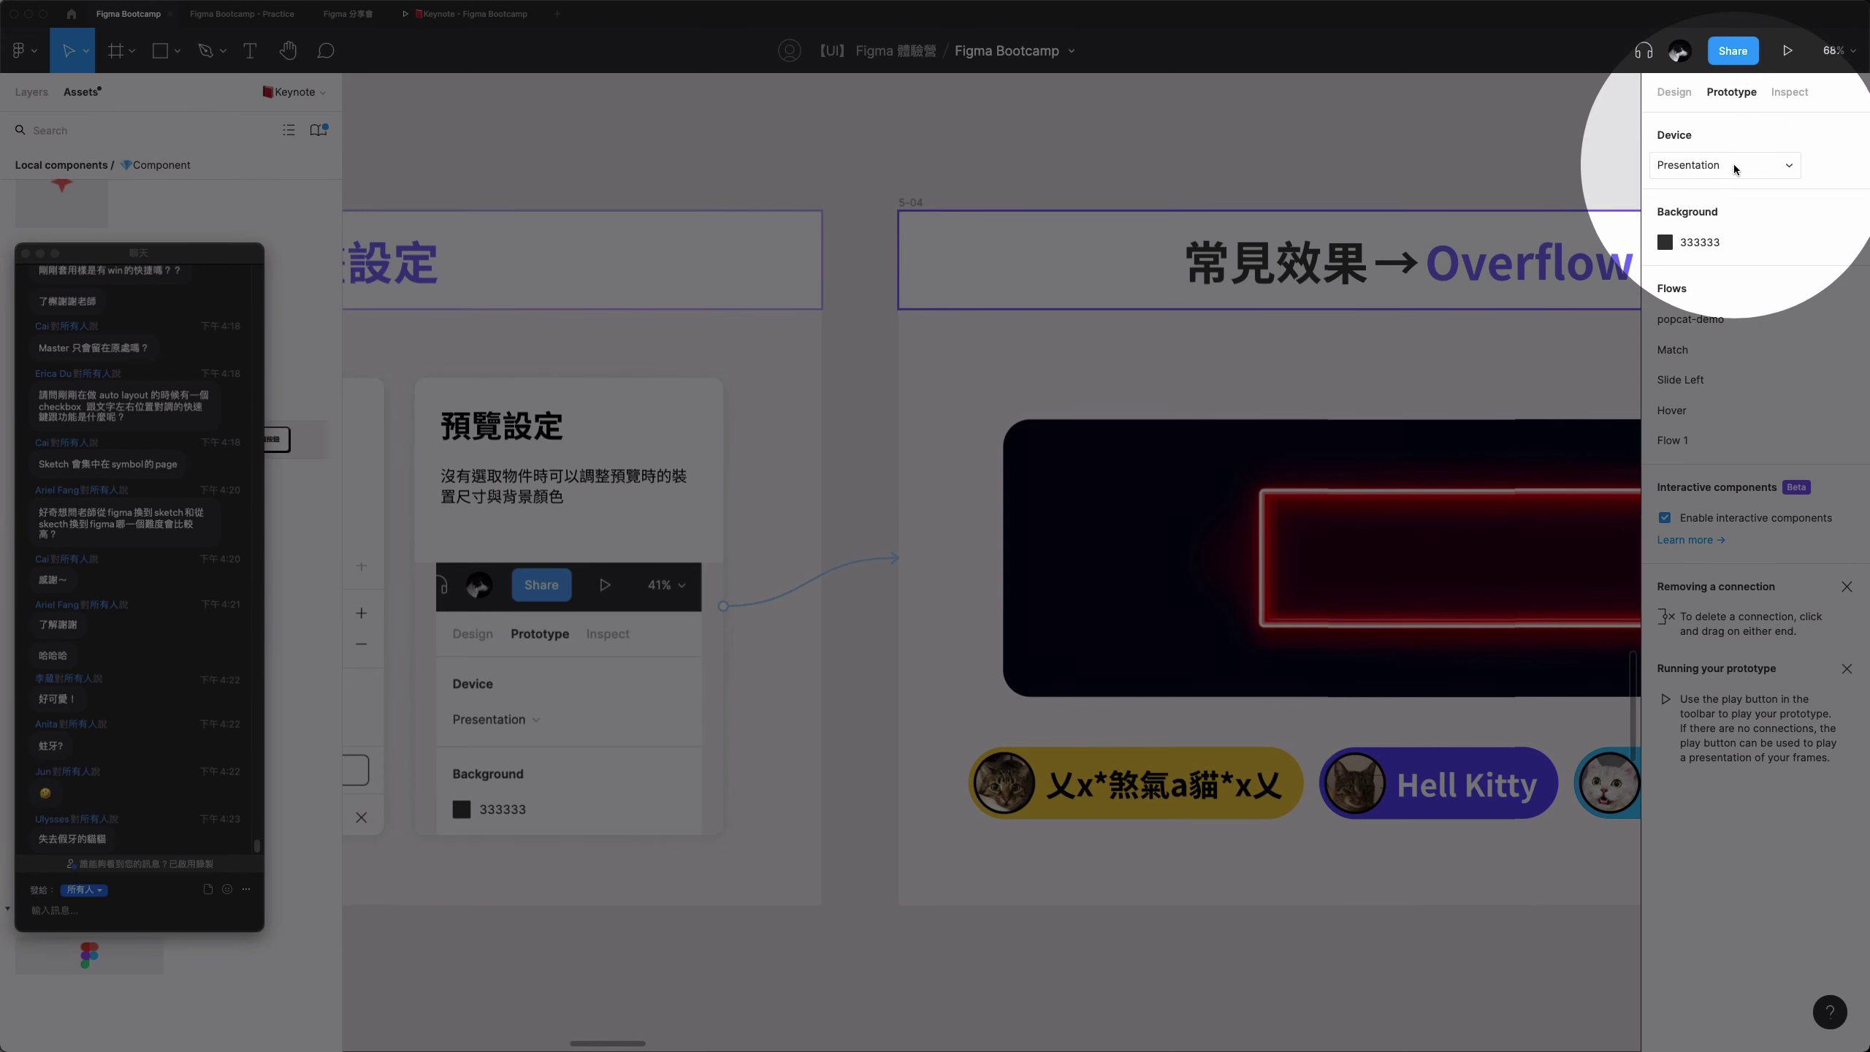
left_click(1735, 168)
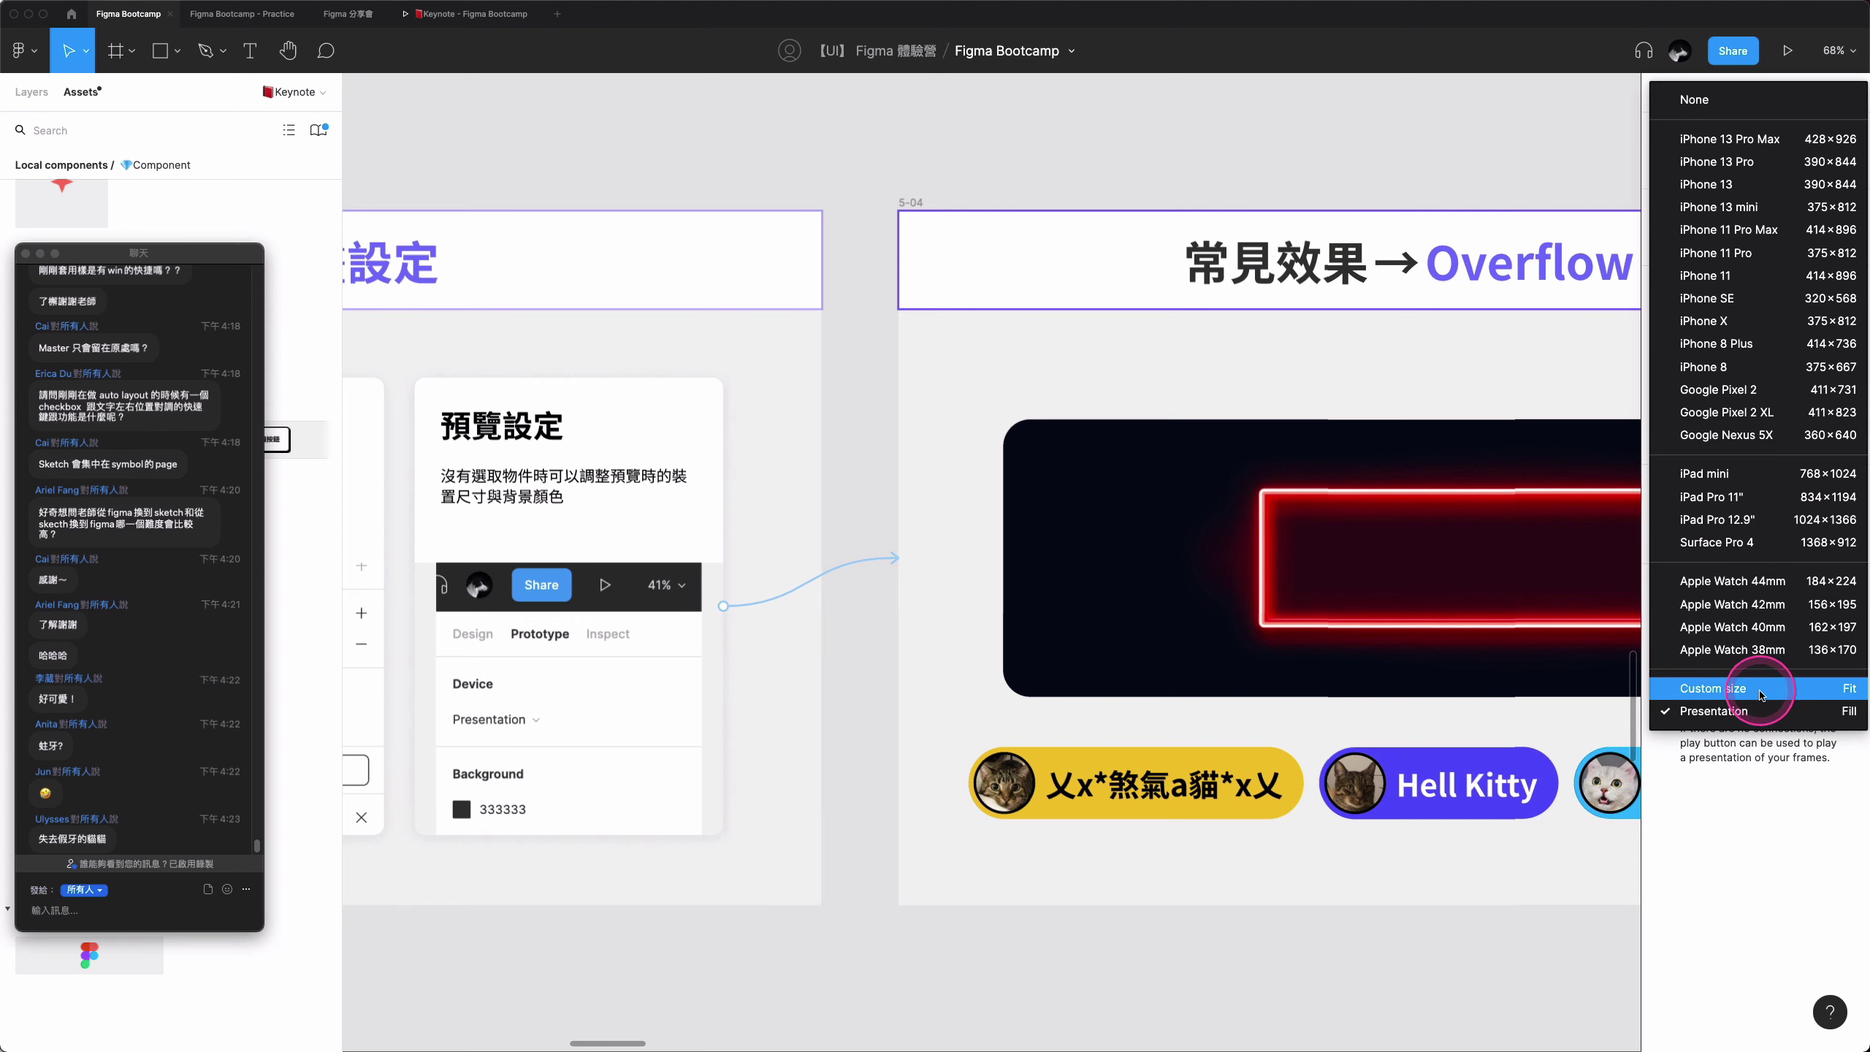
left_click(1349, 190)
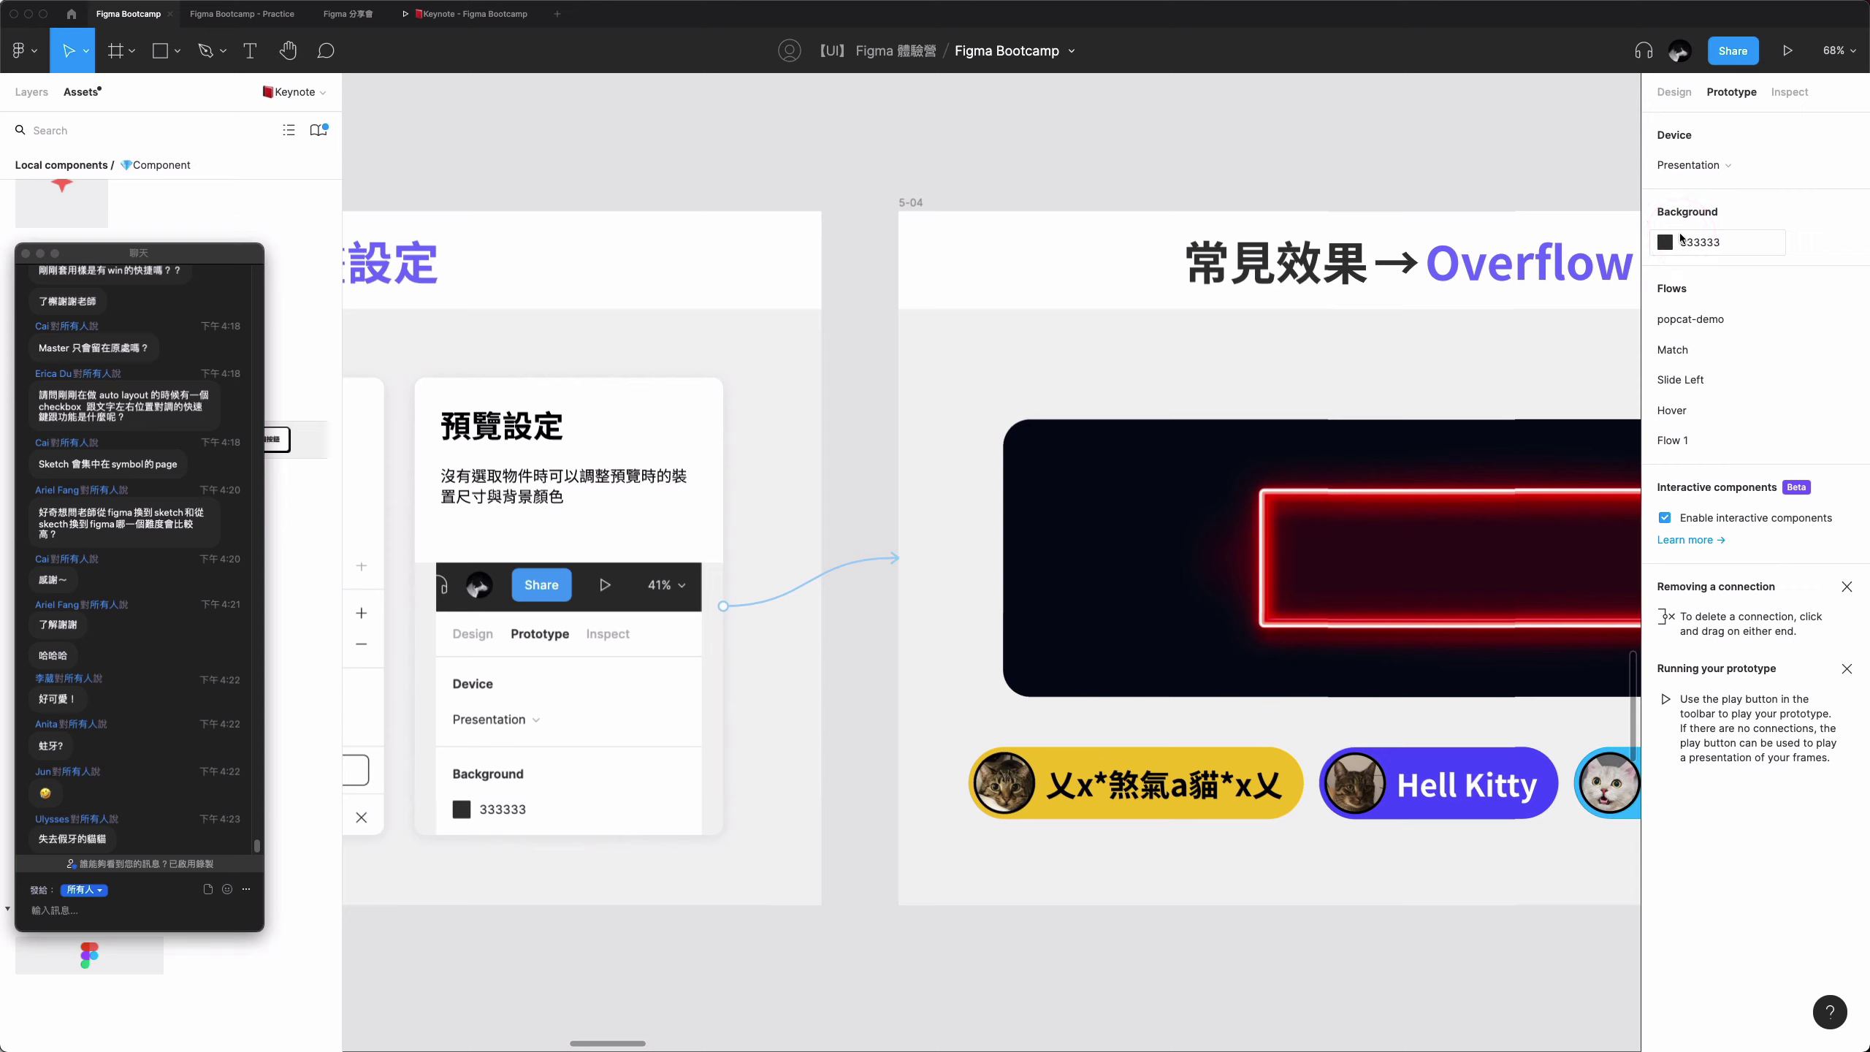
left_click(1666, 242)
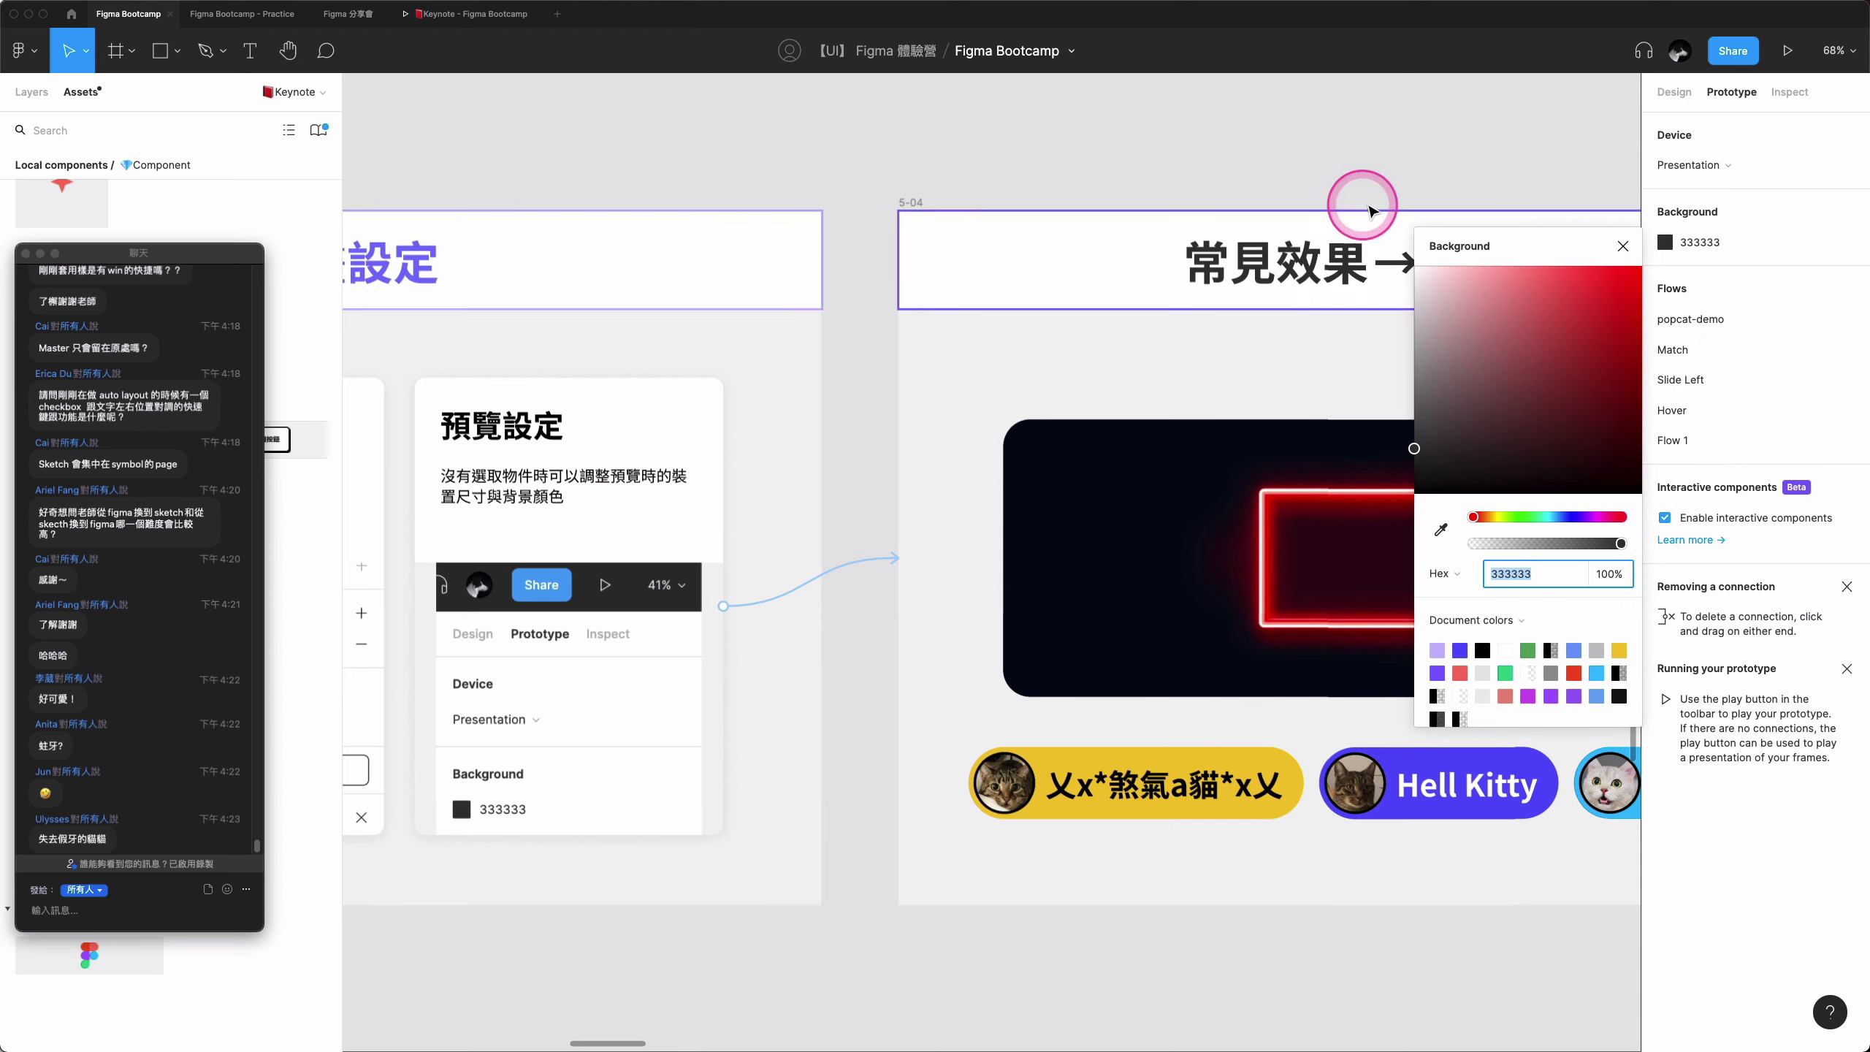
left_click(1384, 190)
left_click(1622, 247)
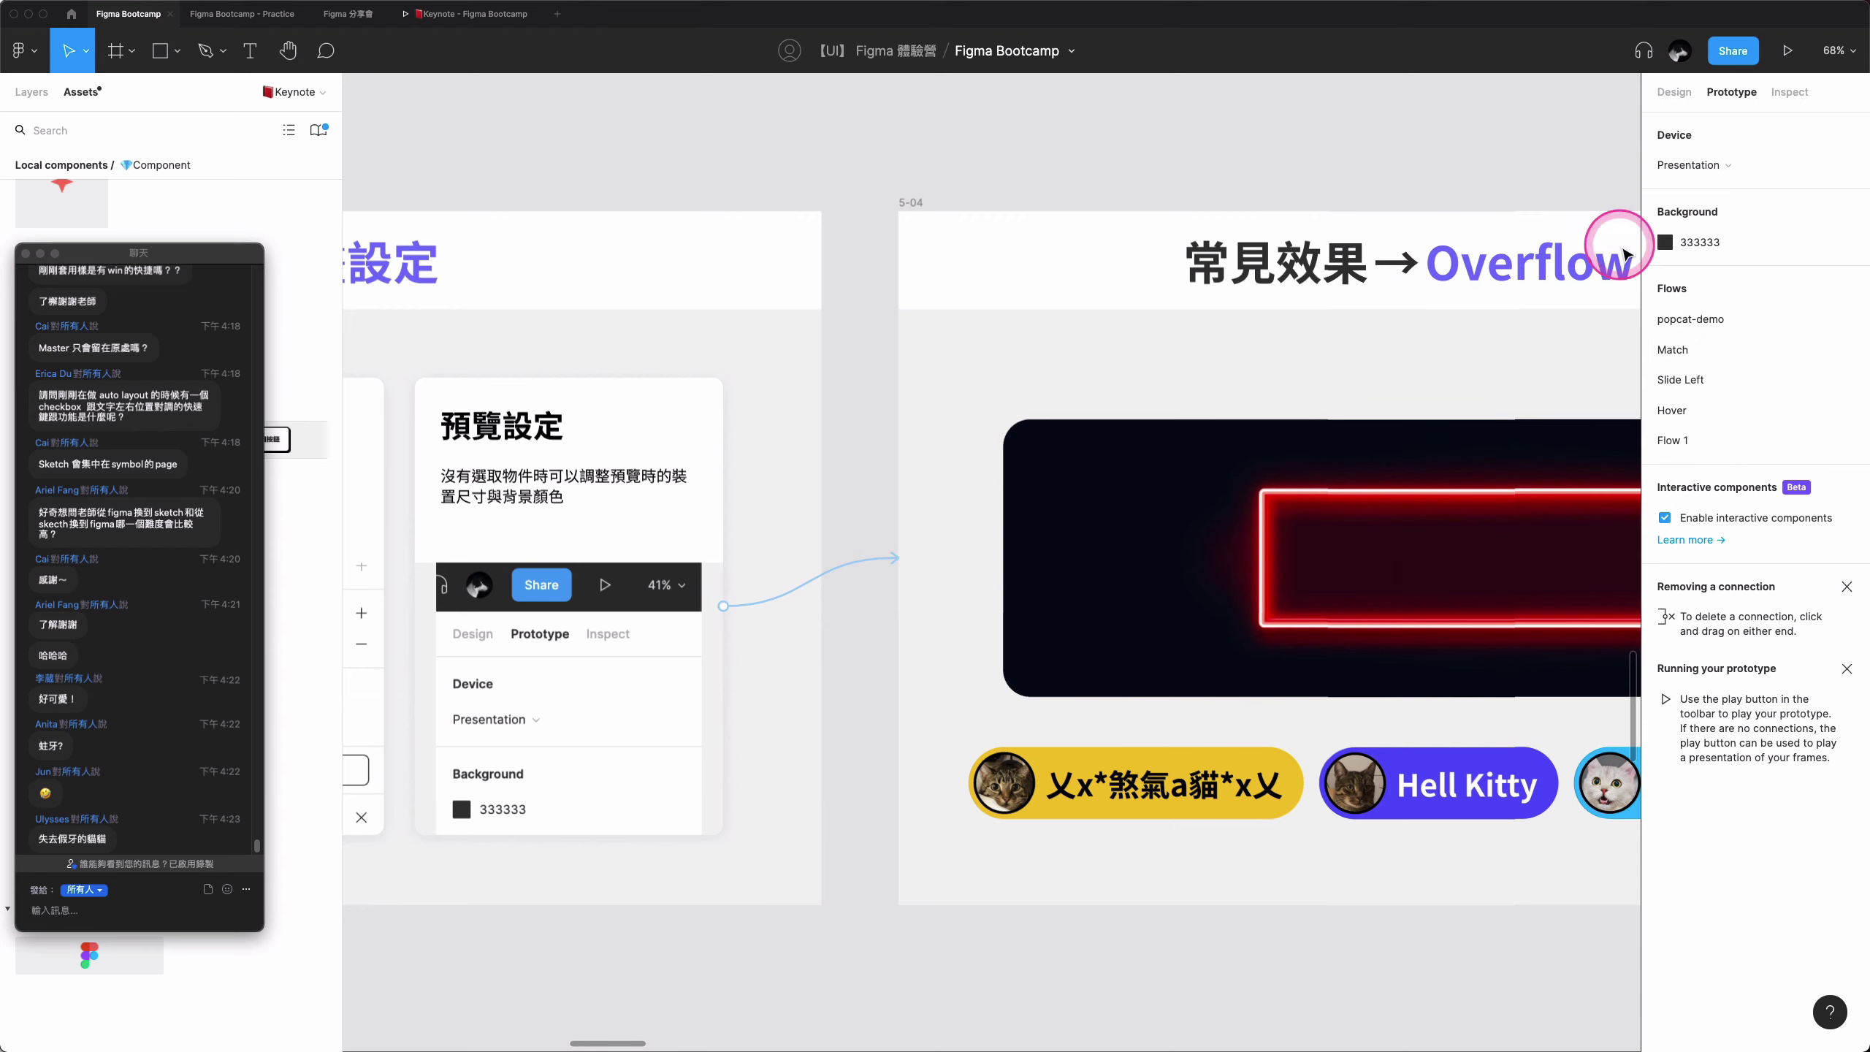
- Close the interaction details, pan to slide 5-04, and select the cat name-tag row
left_click(865, 562)
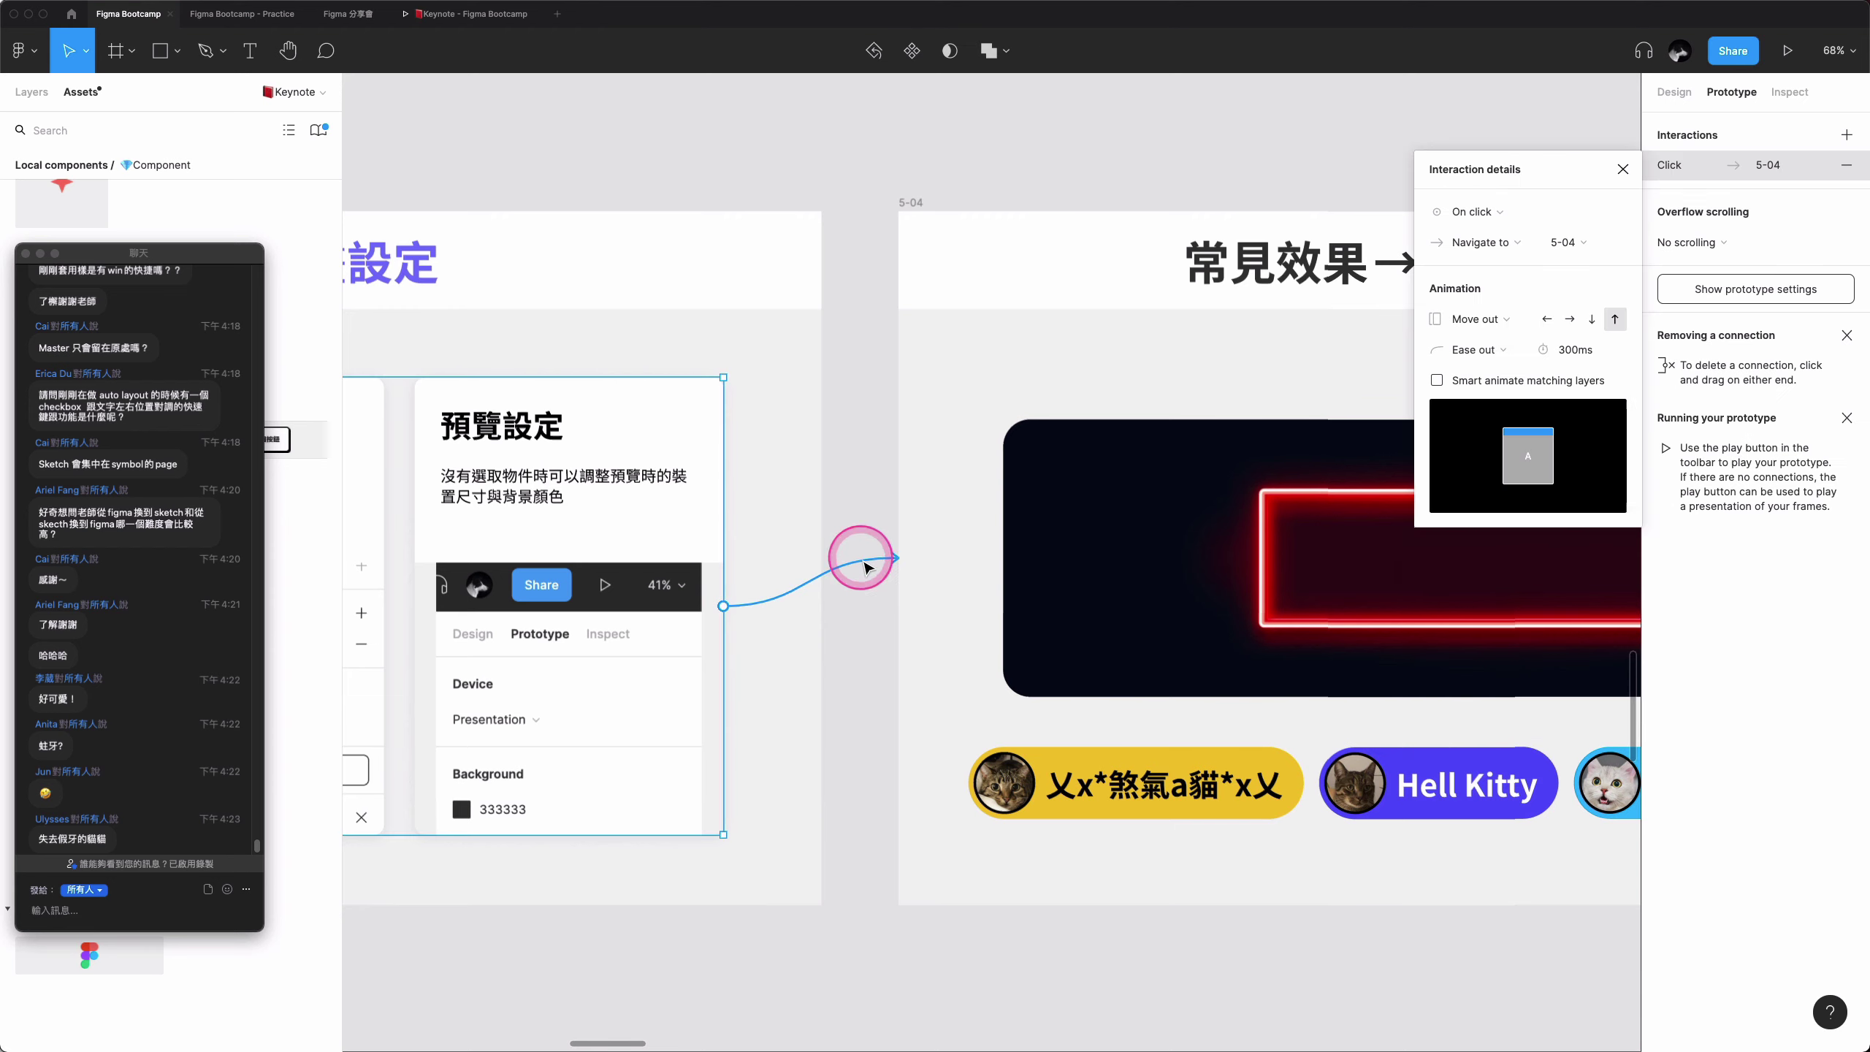
left_click(876, 567)
scroll(891, 560, "right", 6)
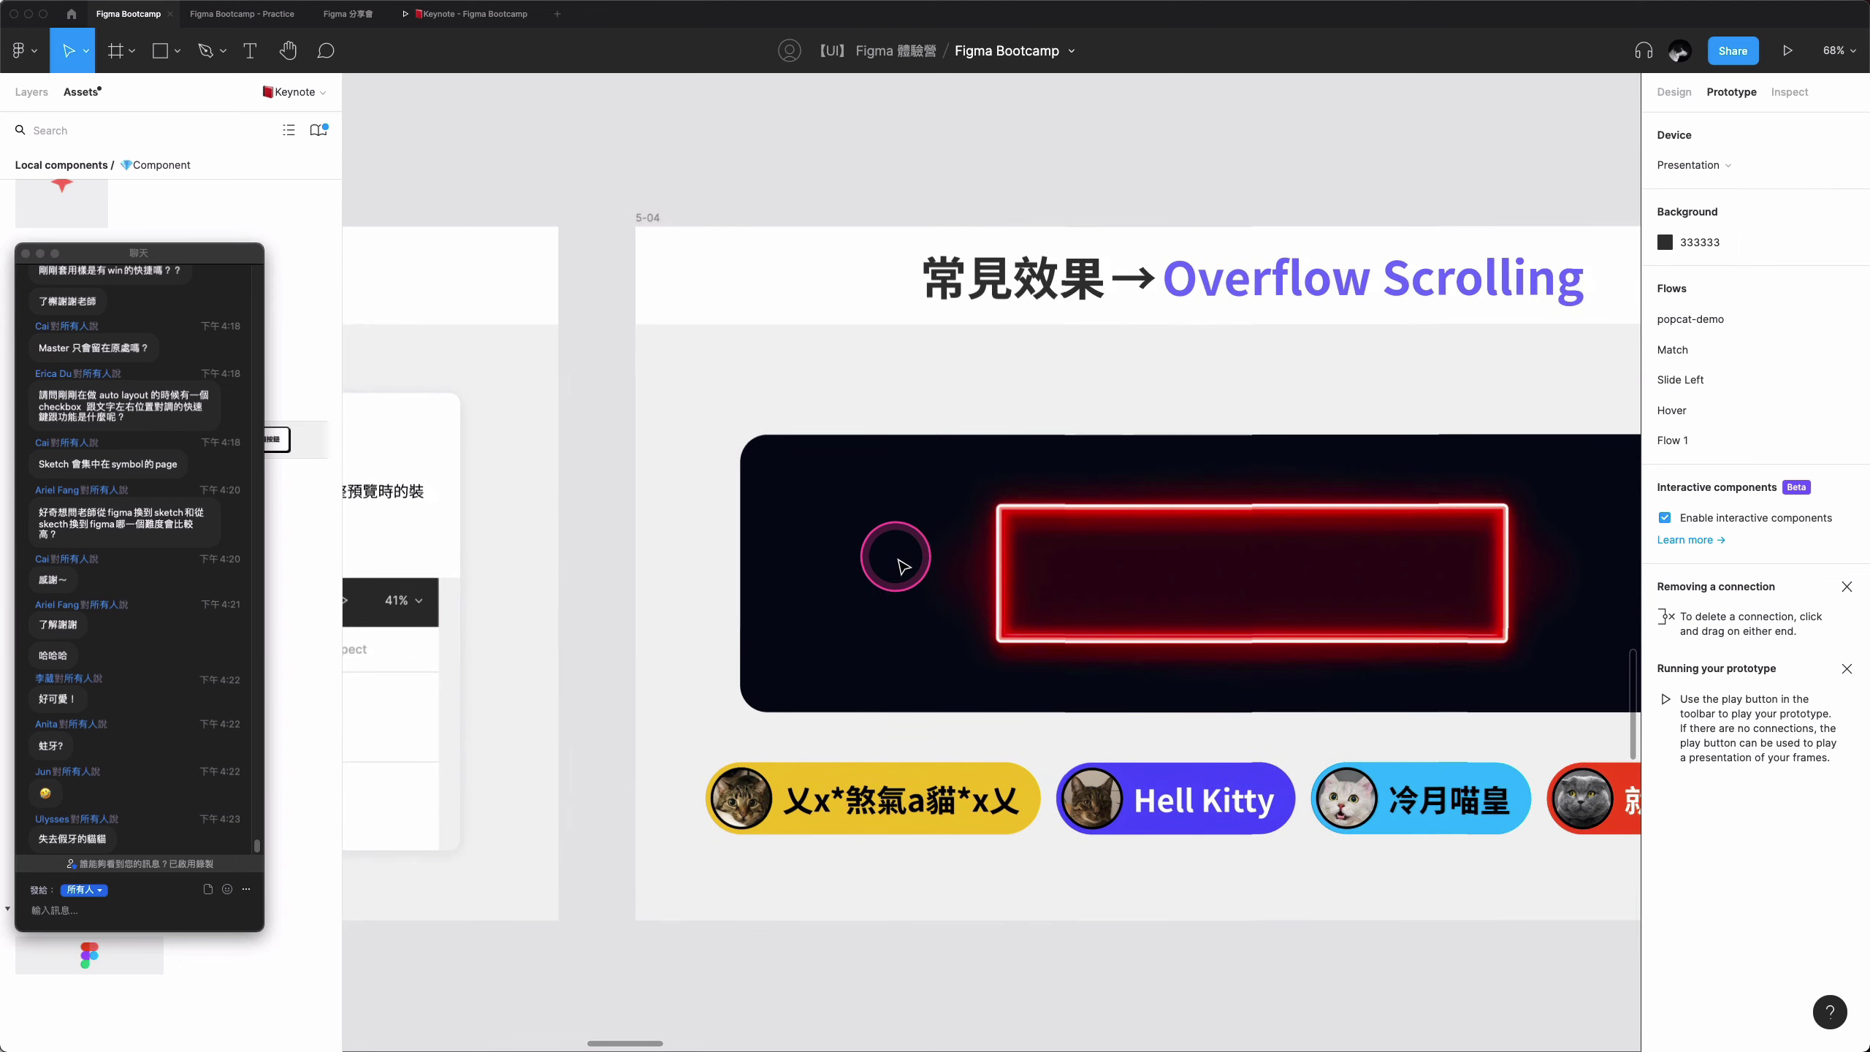
scroll(902, 563, "right", 2)
scroll(903, 563, "down", 3)
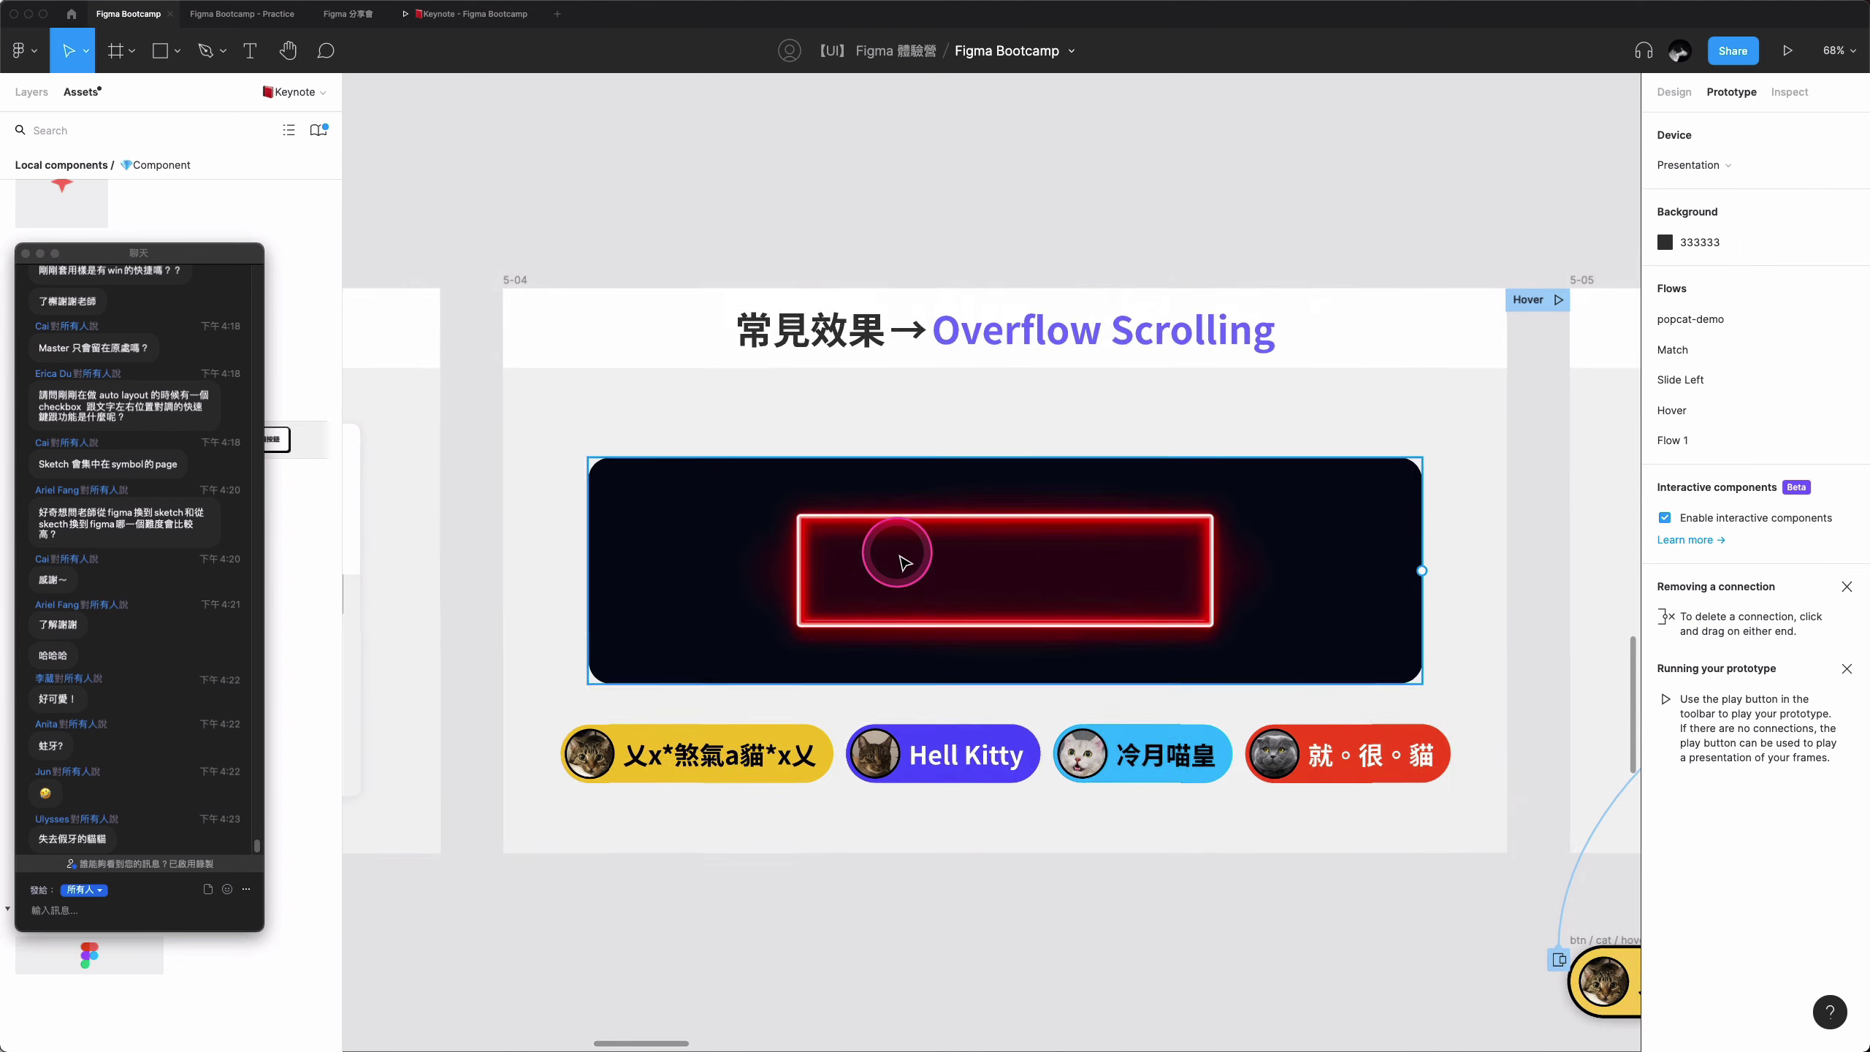
scroll(906, 563, "up", 2)
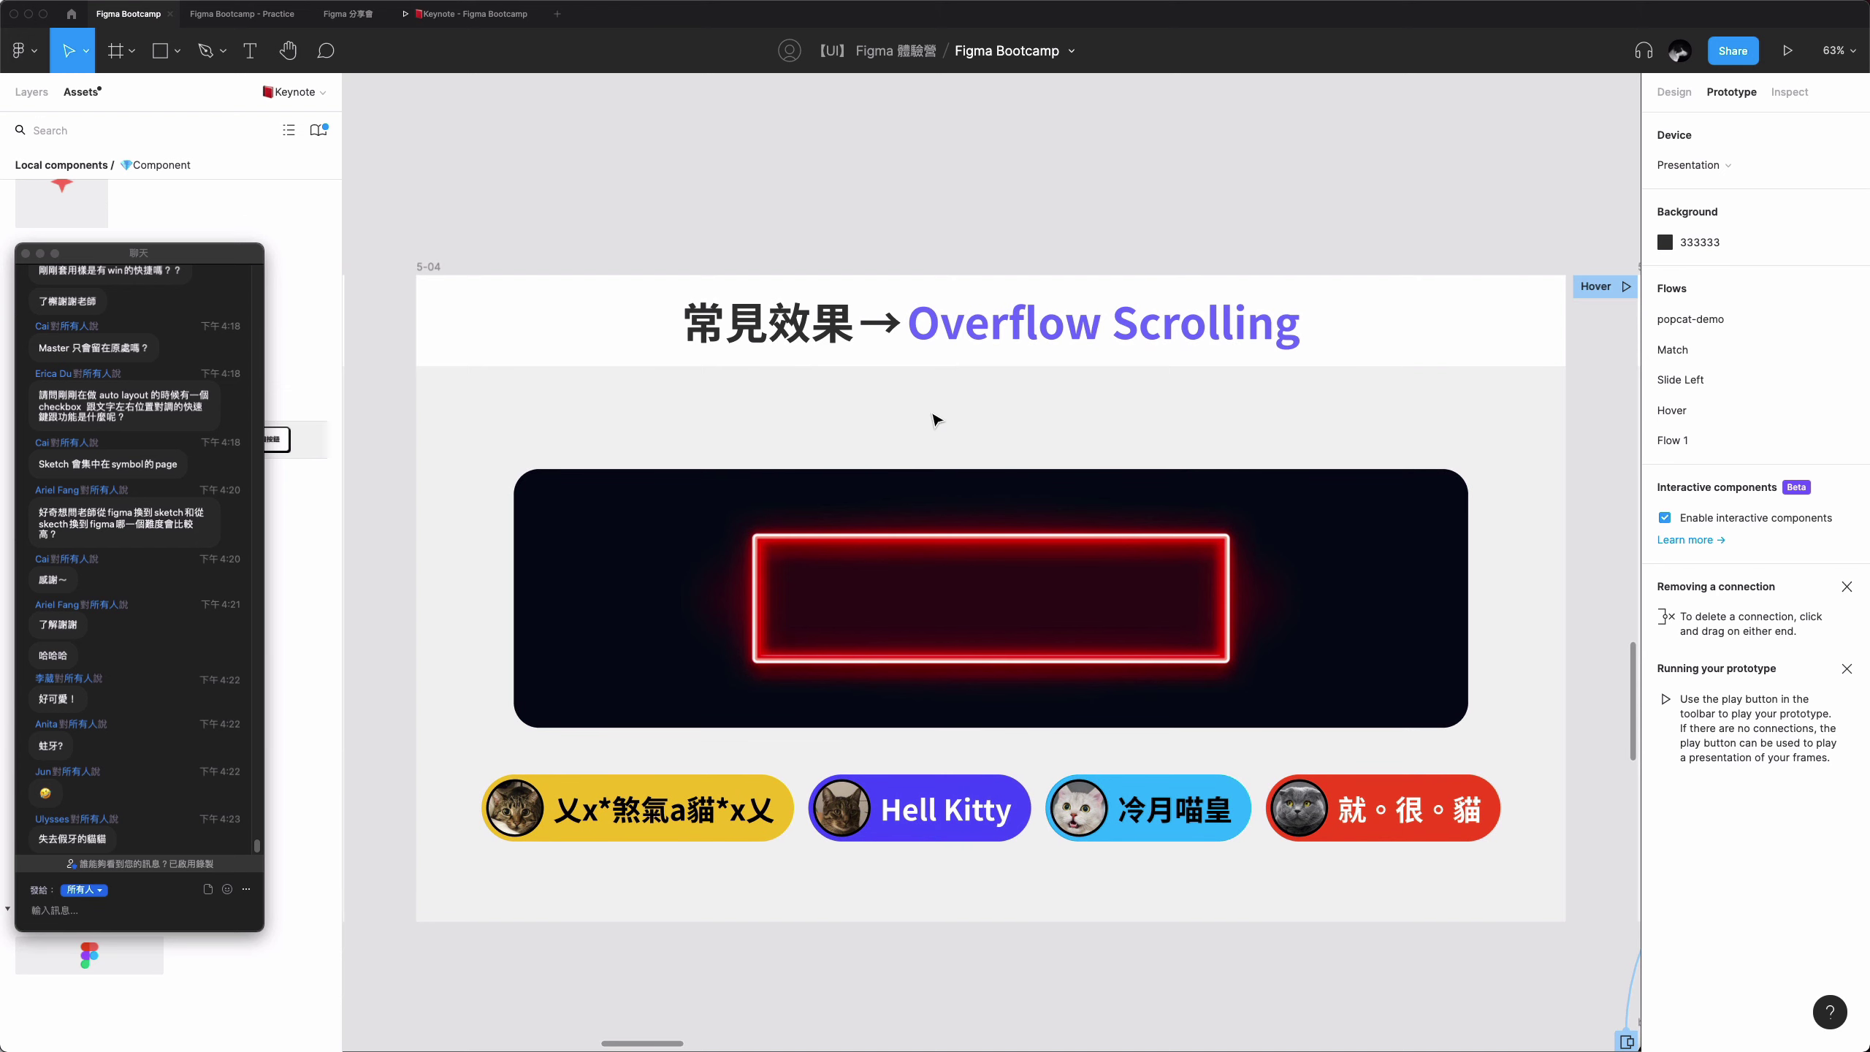
left_click(708, 777)
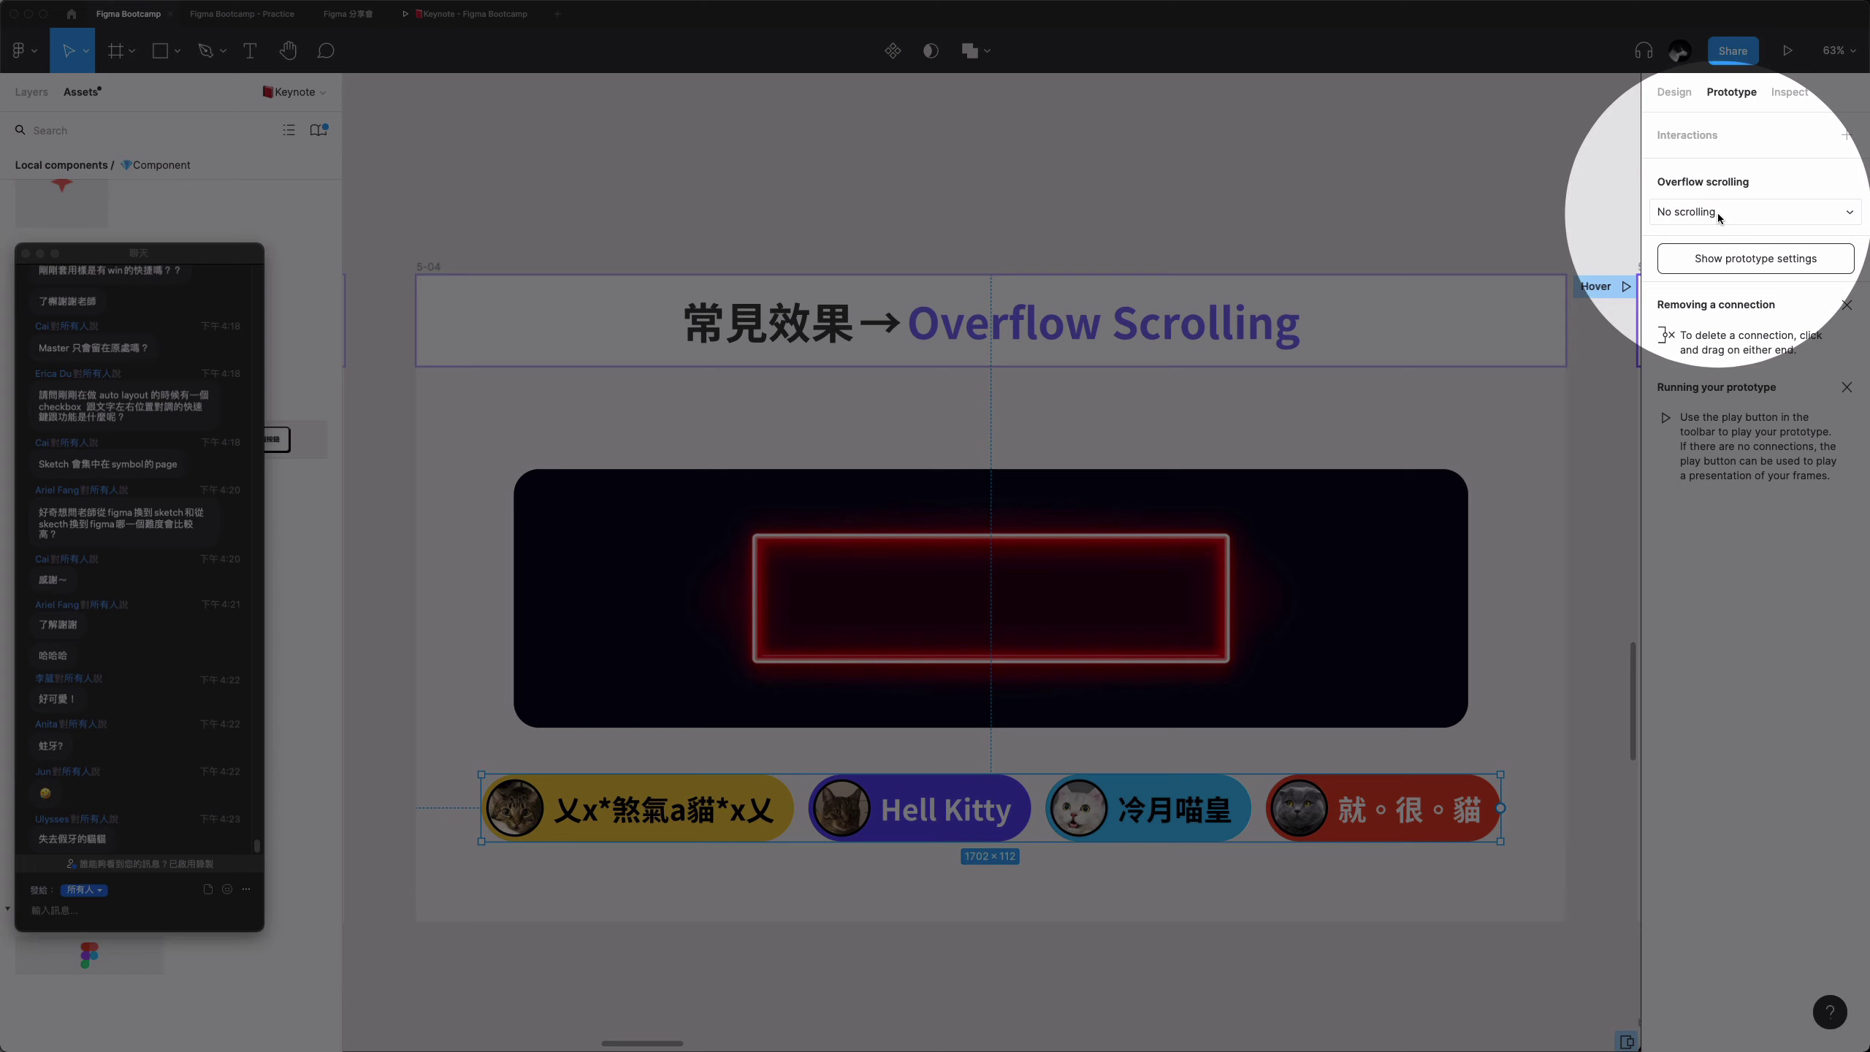
- Set the cat row to Horizontal scrolling and narrow it to about 711 wide
left_click(1718, 214)
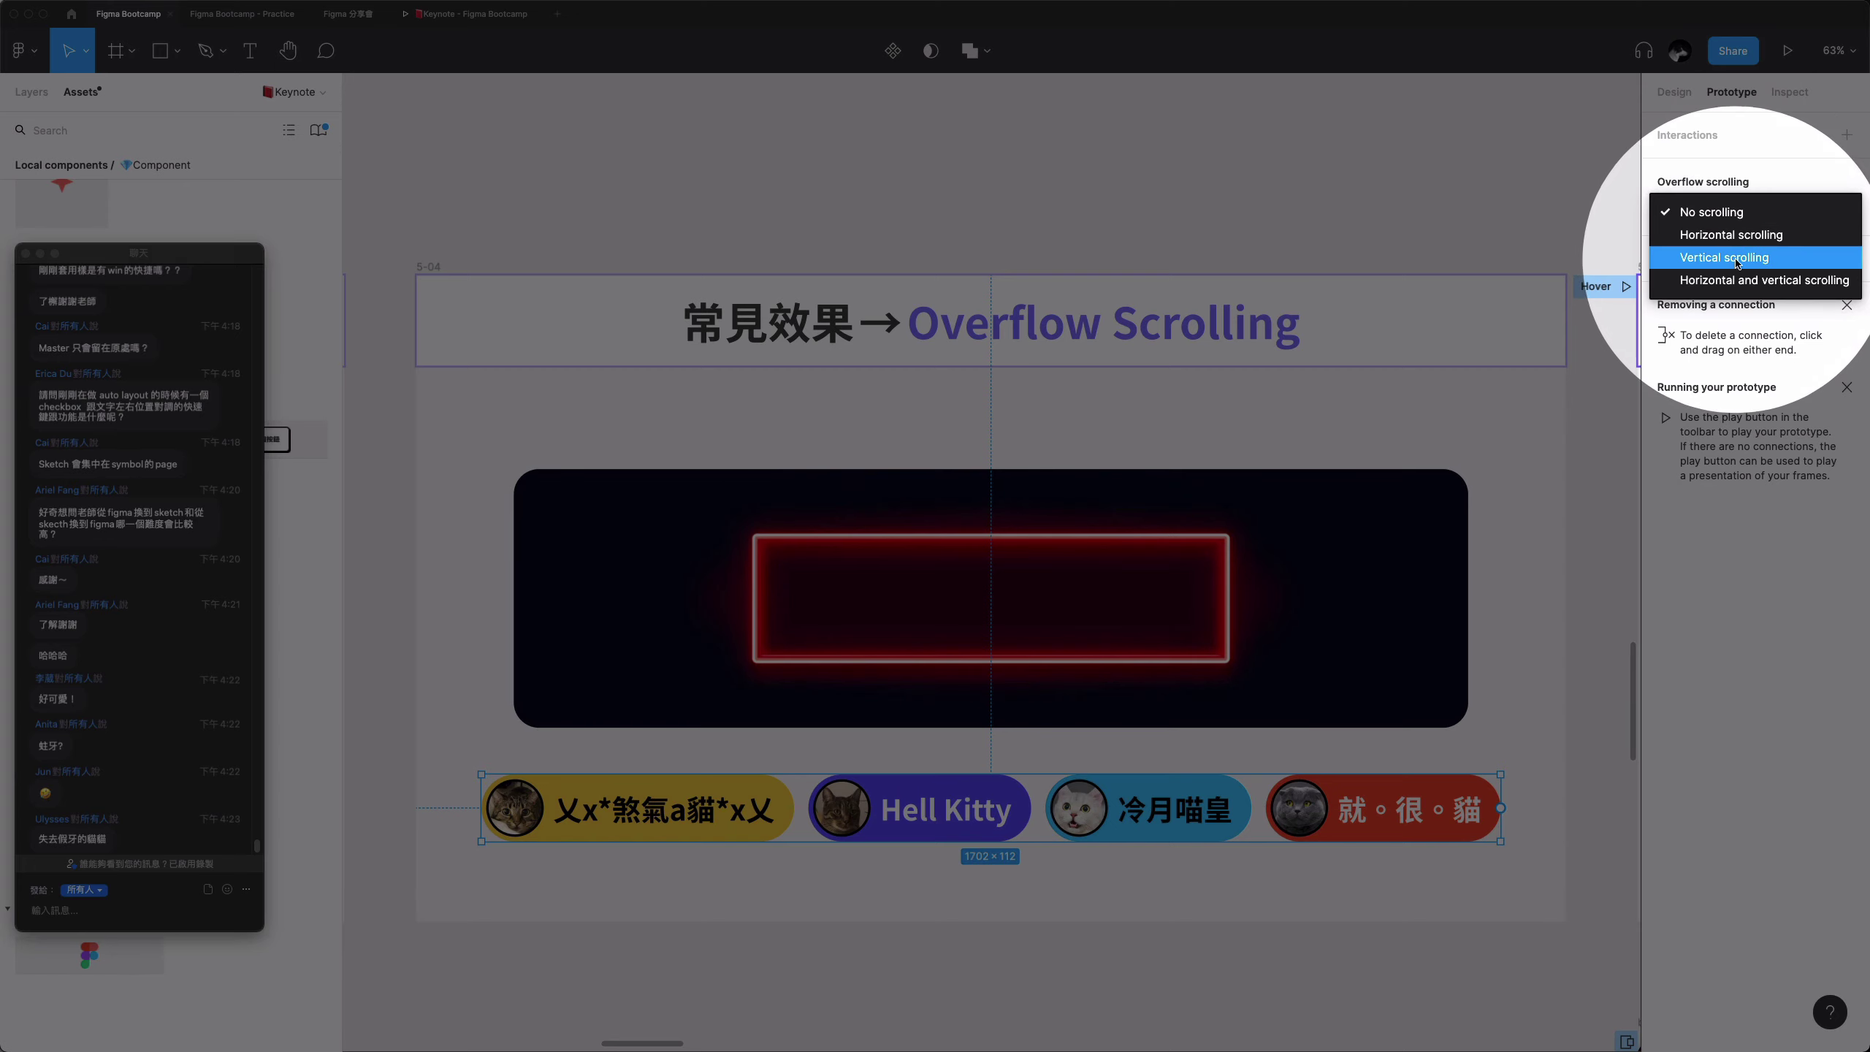
left_click(1766, 234)
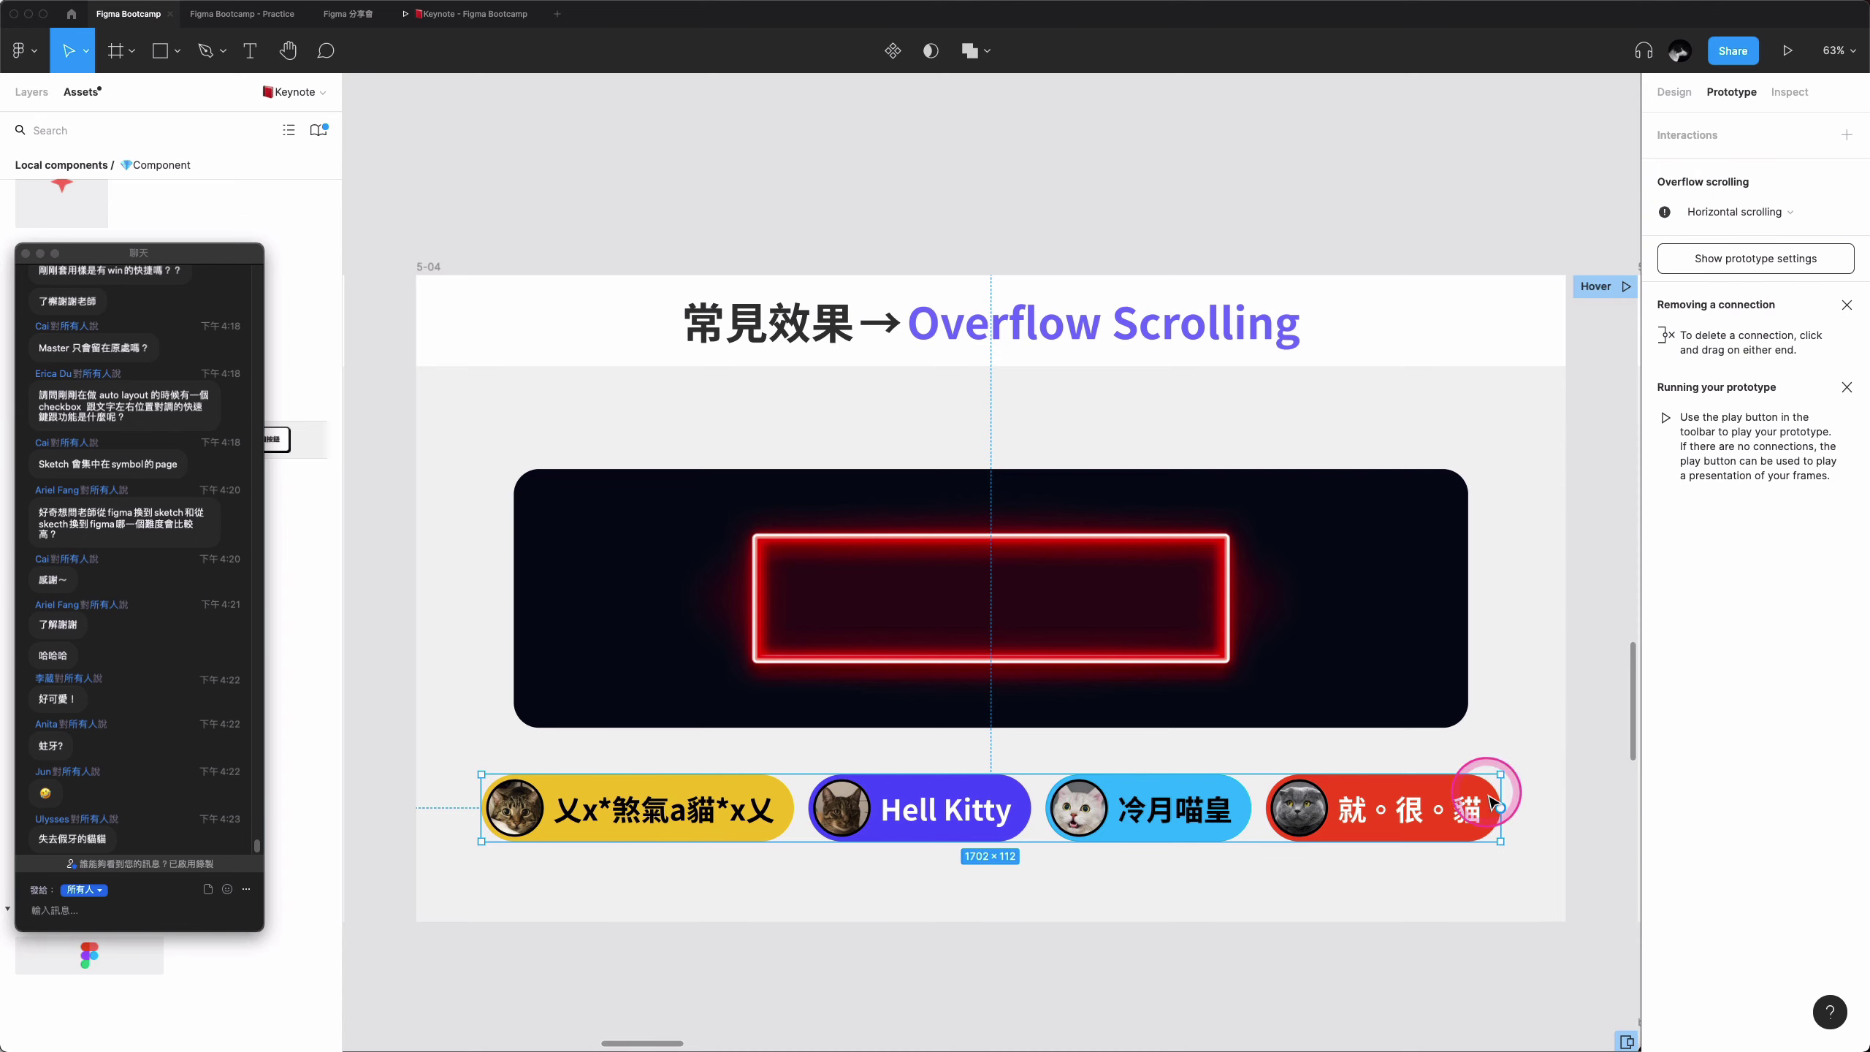
left_click_drag(1500, 794, 1136, 838)
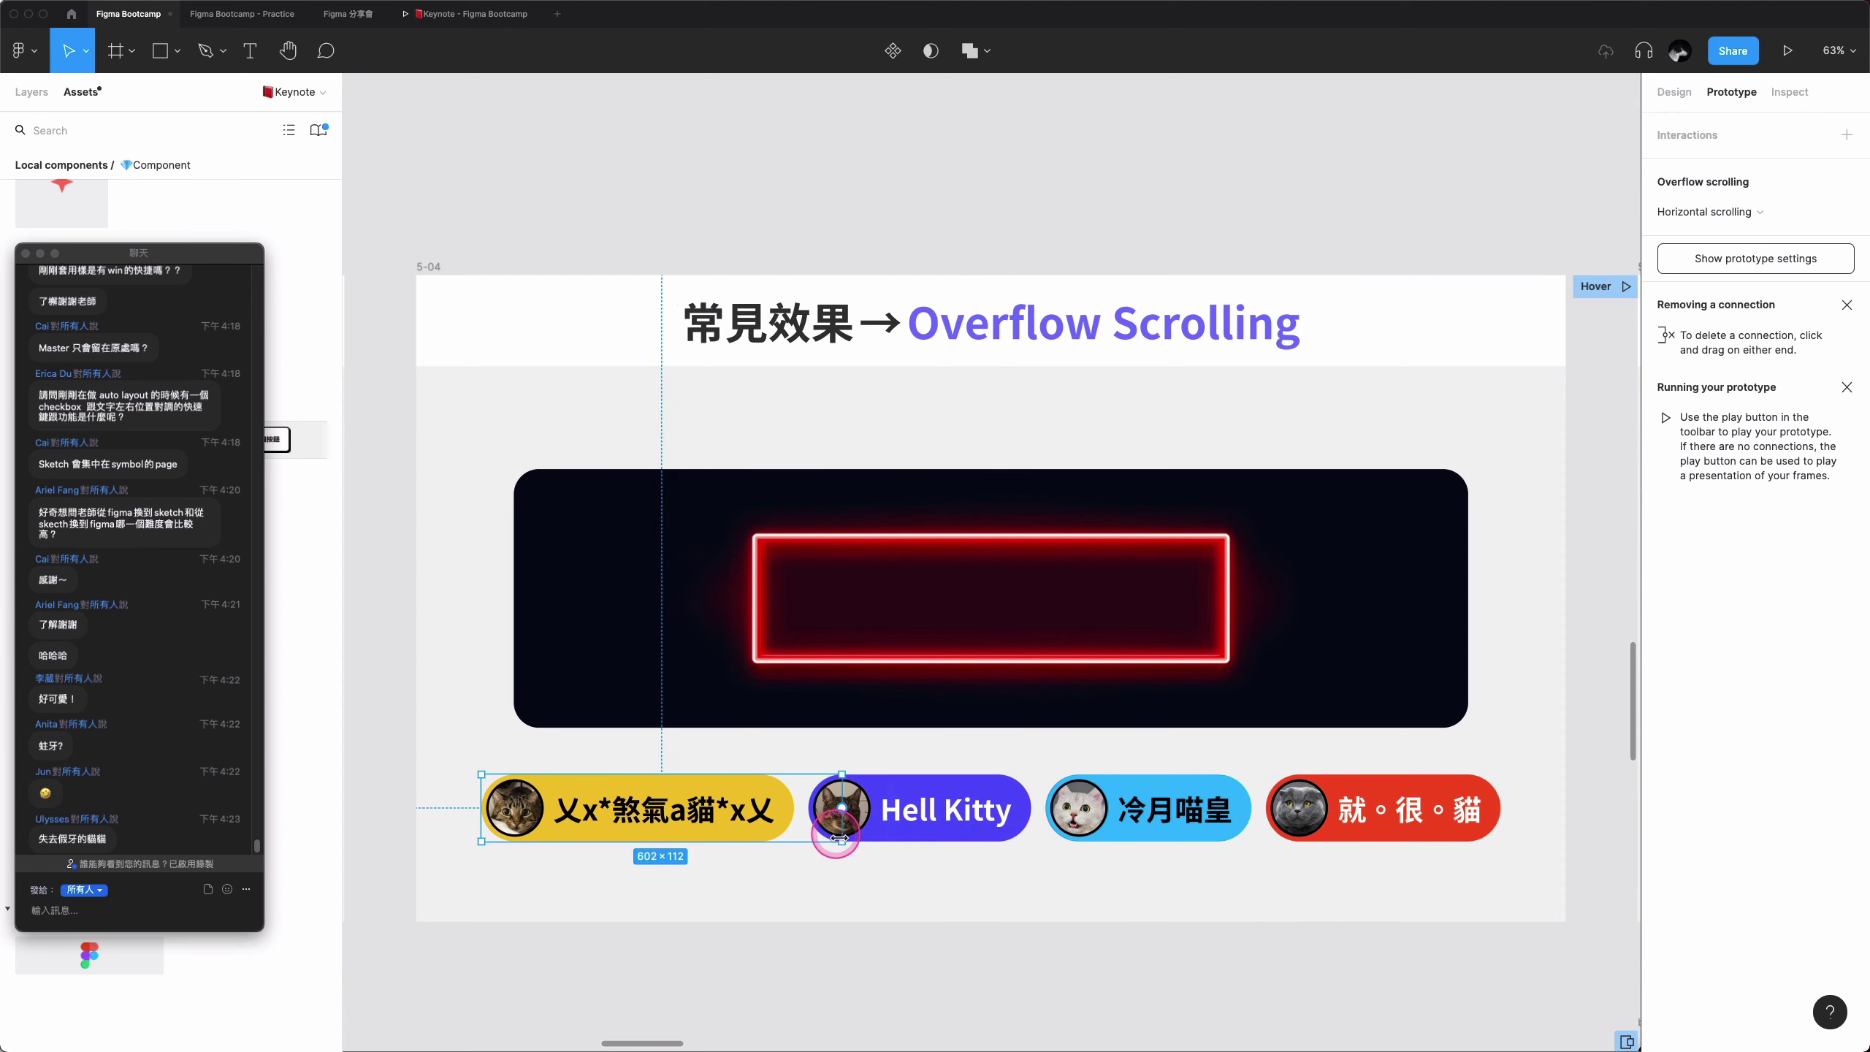
left_click_drag(1136, 838, 873, 831)
- Fit the row inside the red neon box and enable Clip content to hide overflowing tags
mouse_move(710, 810)
left_mouse_down()
mouse_move(1028, 603)
mouse_move(994, 617)
left_mouse_up()
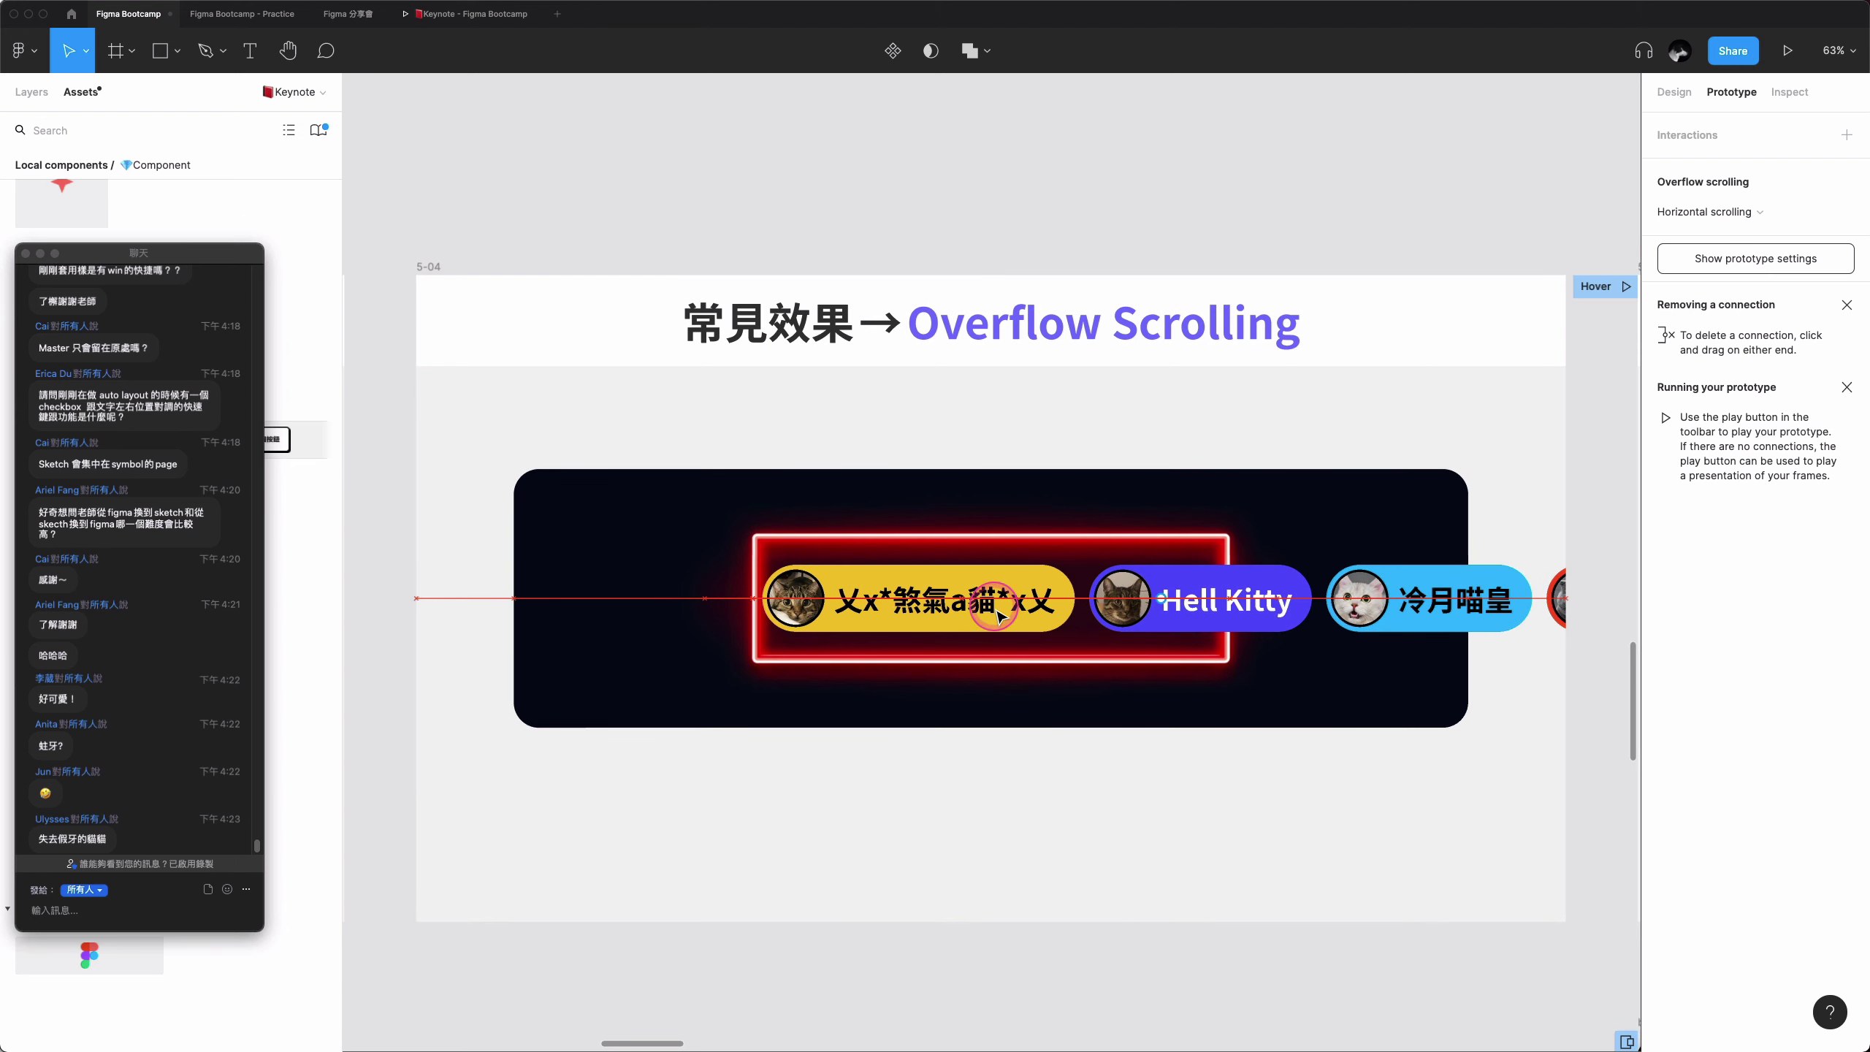
left_click_drag(994, 617, 1019, 617)
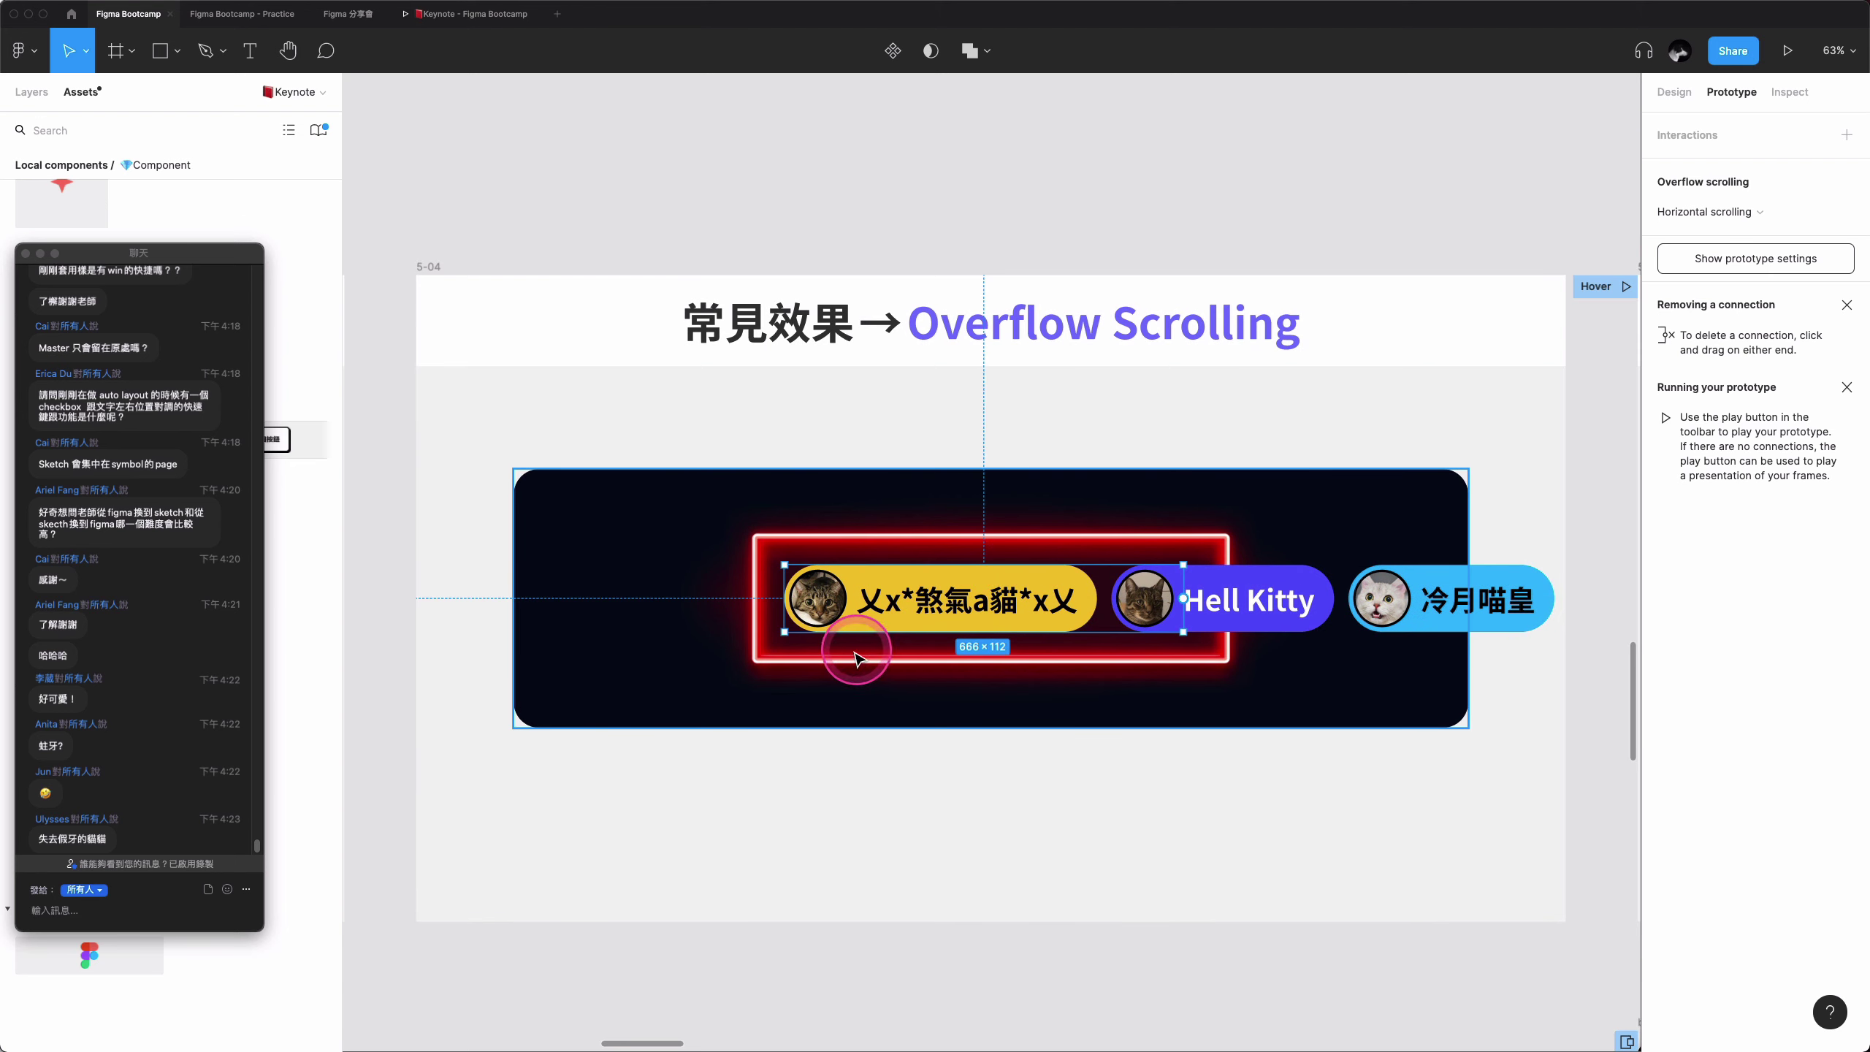
left_click_drag(783, 618, 758, 619)
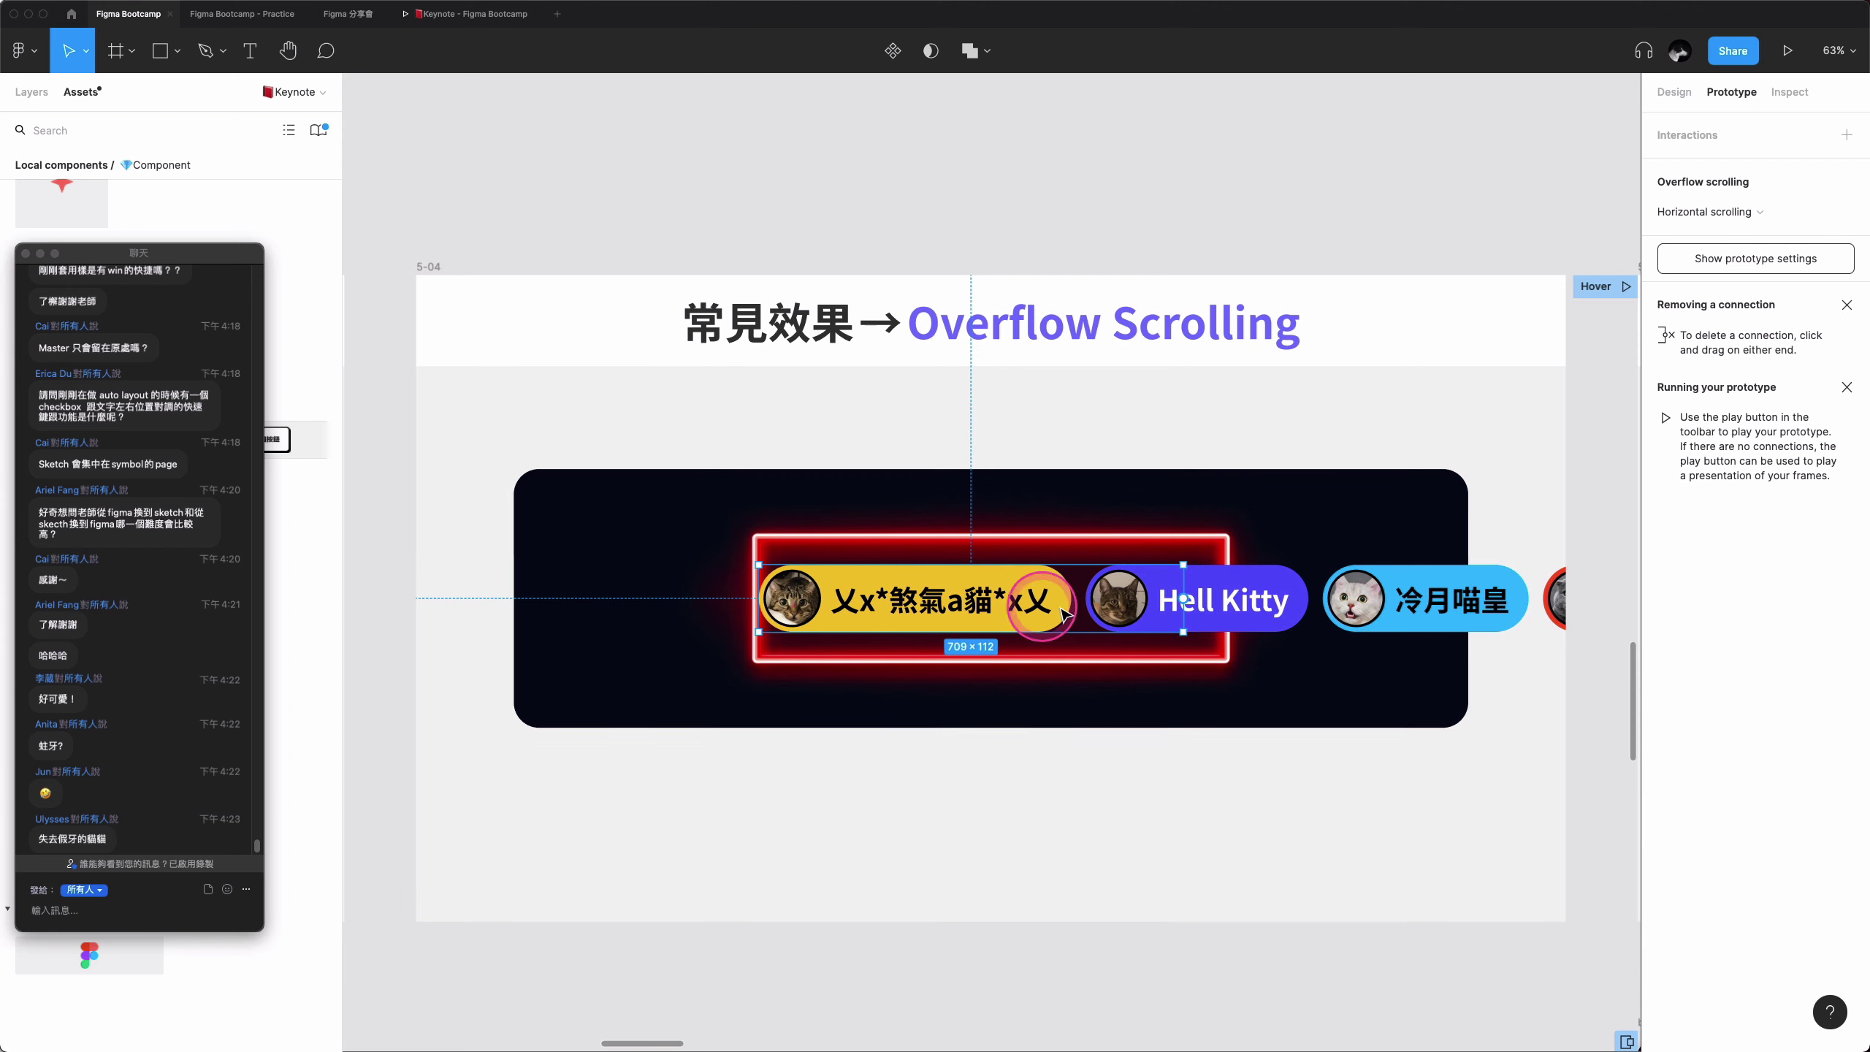
left_click_drag(1187, 588, 1228, 582)
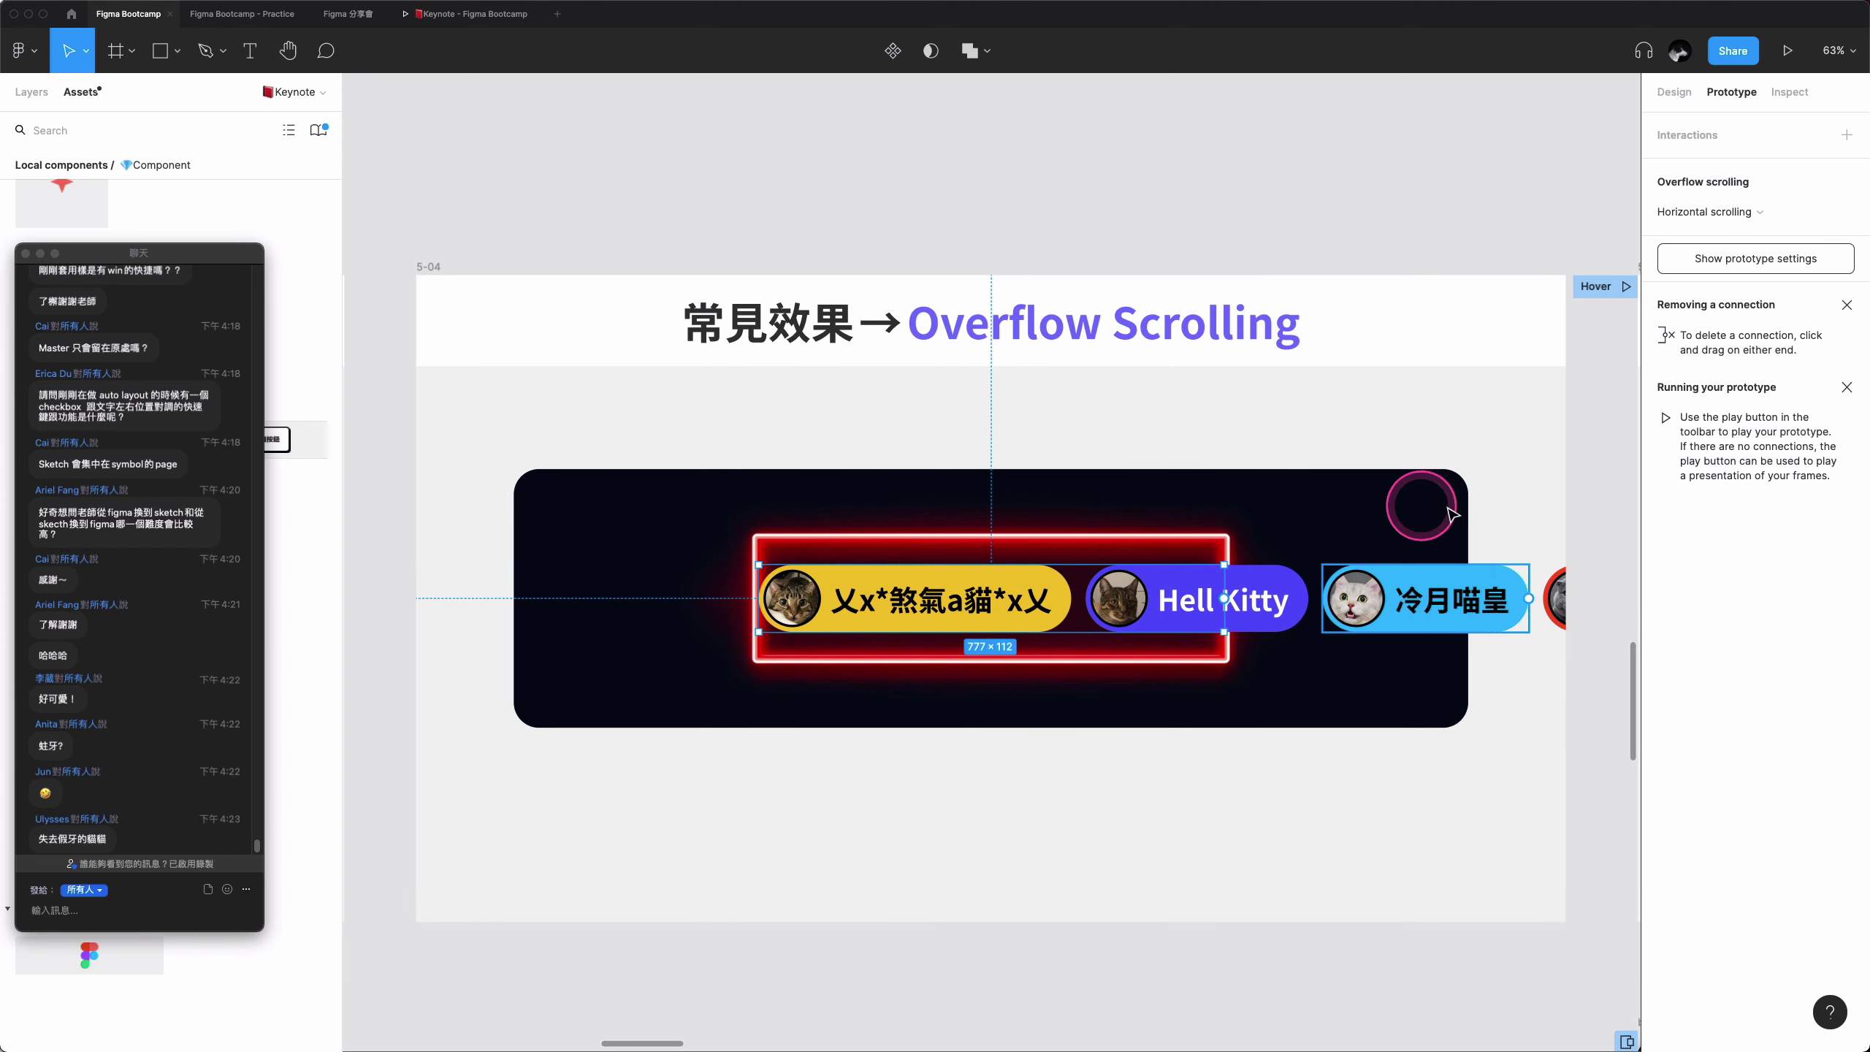
left_click(1673, 92)
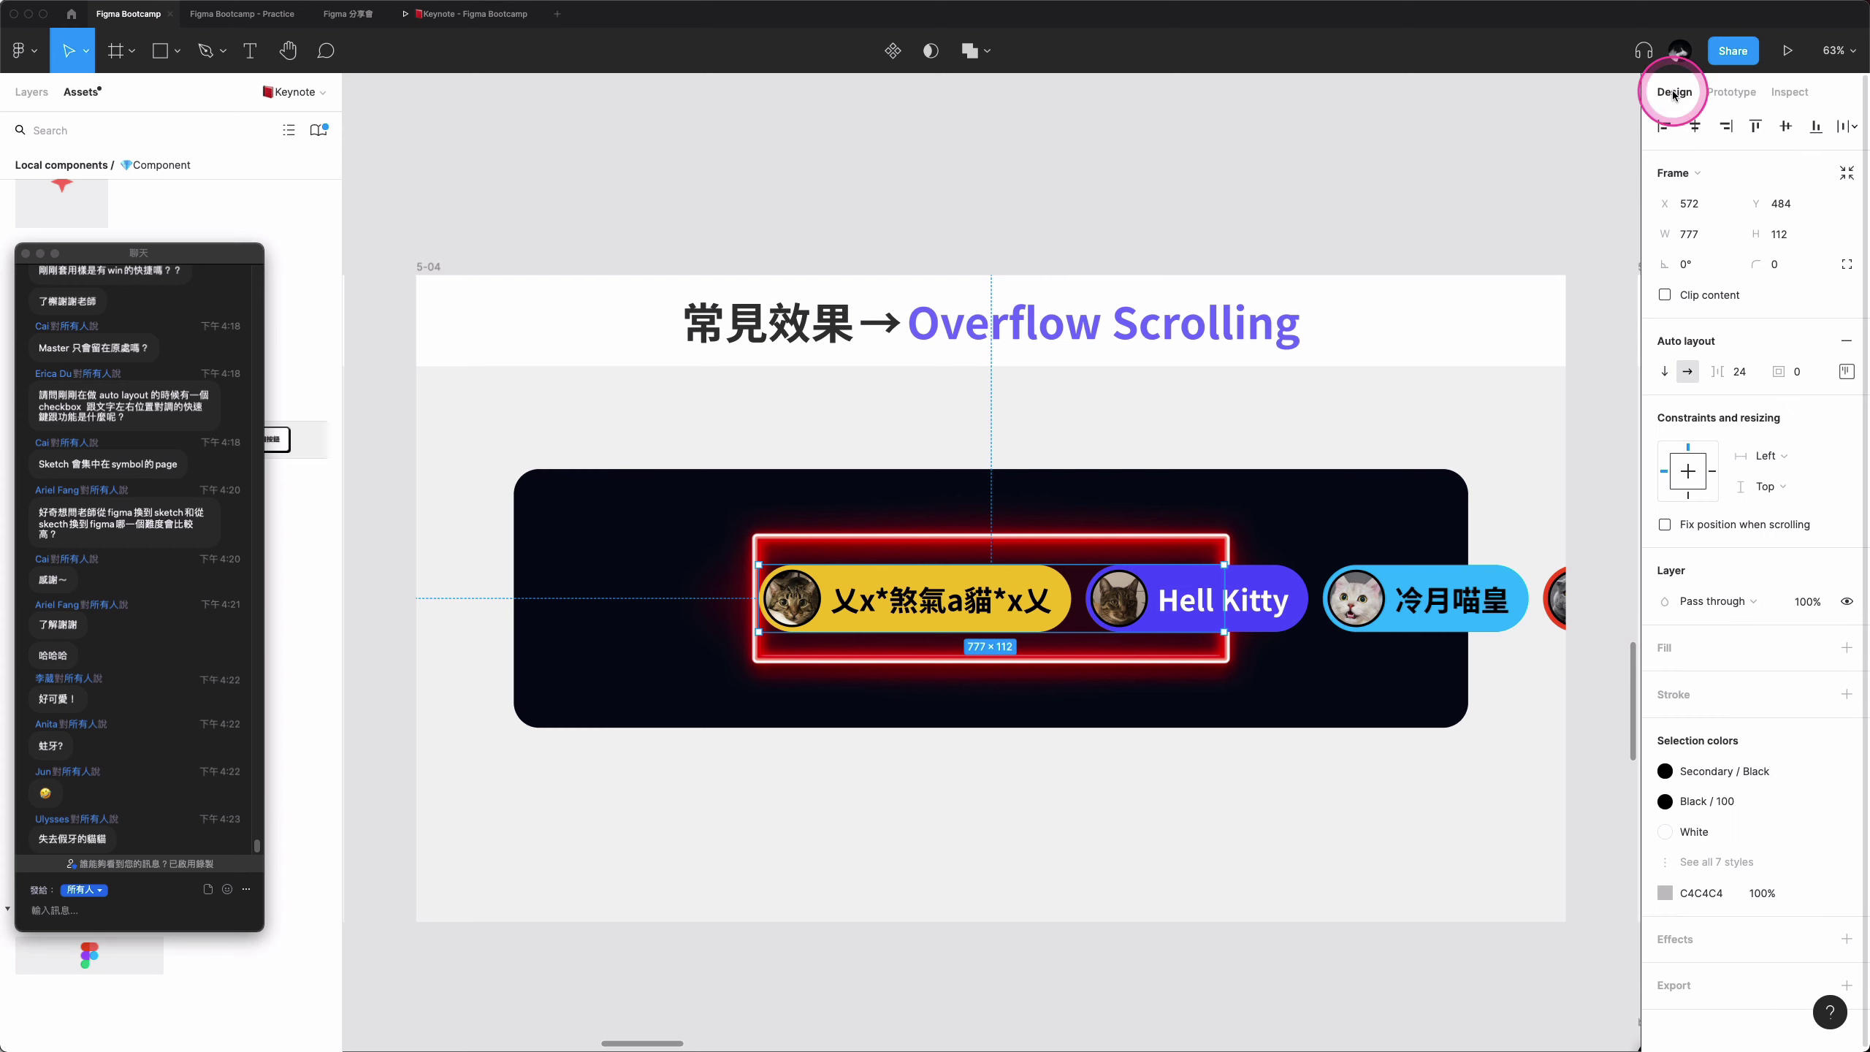
left_click(1666, 296)
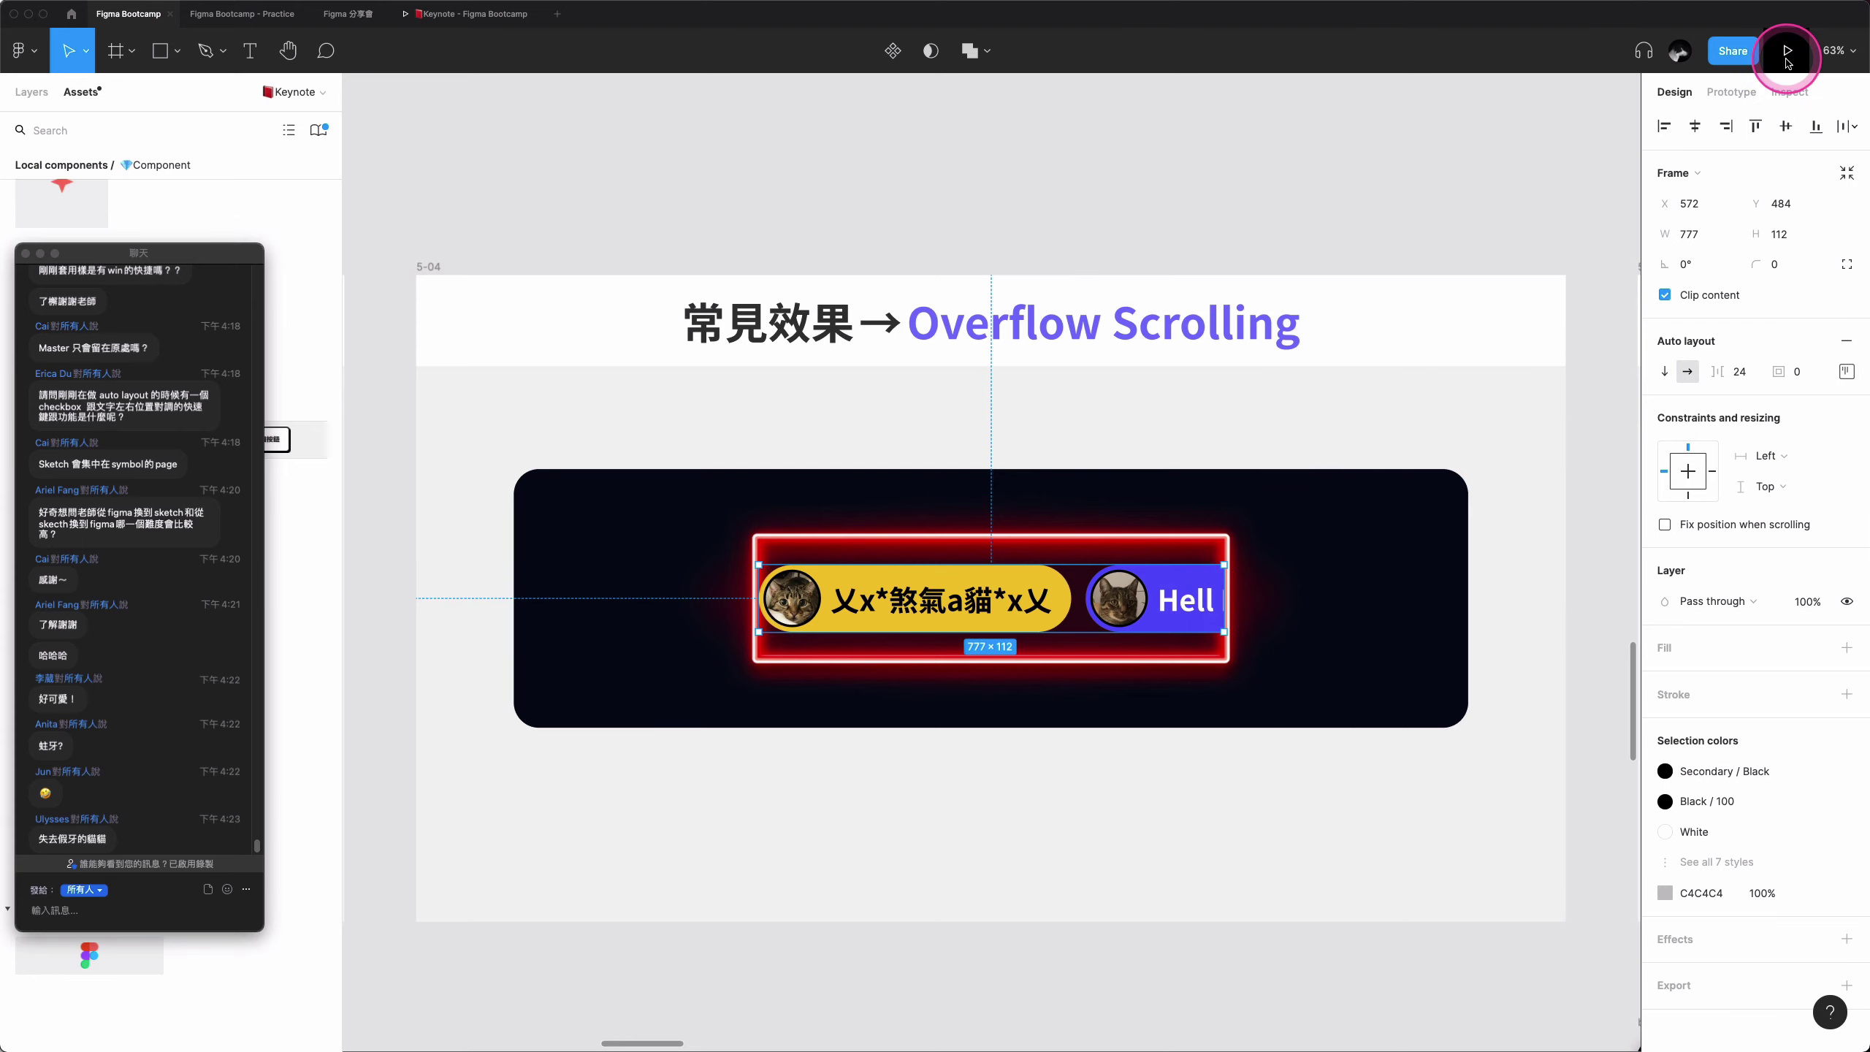
left_click(427, 266)
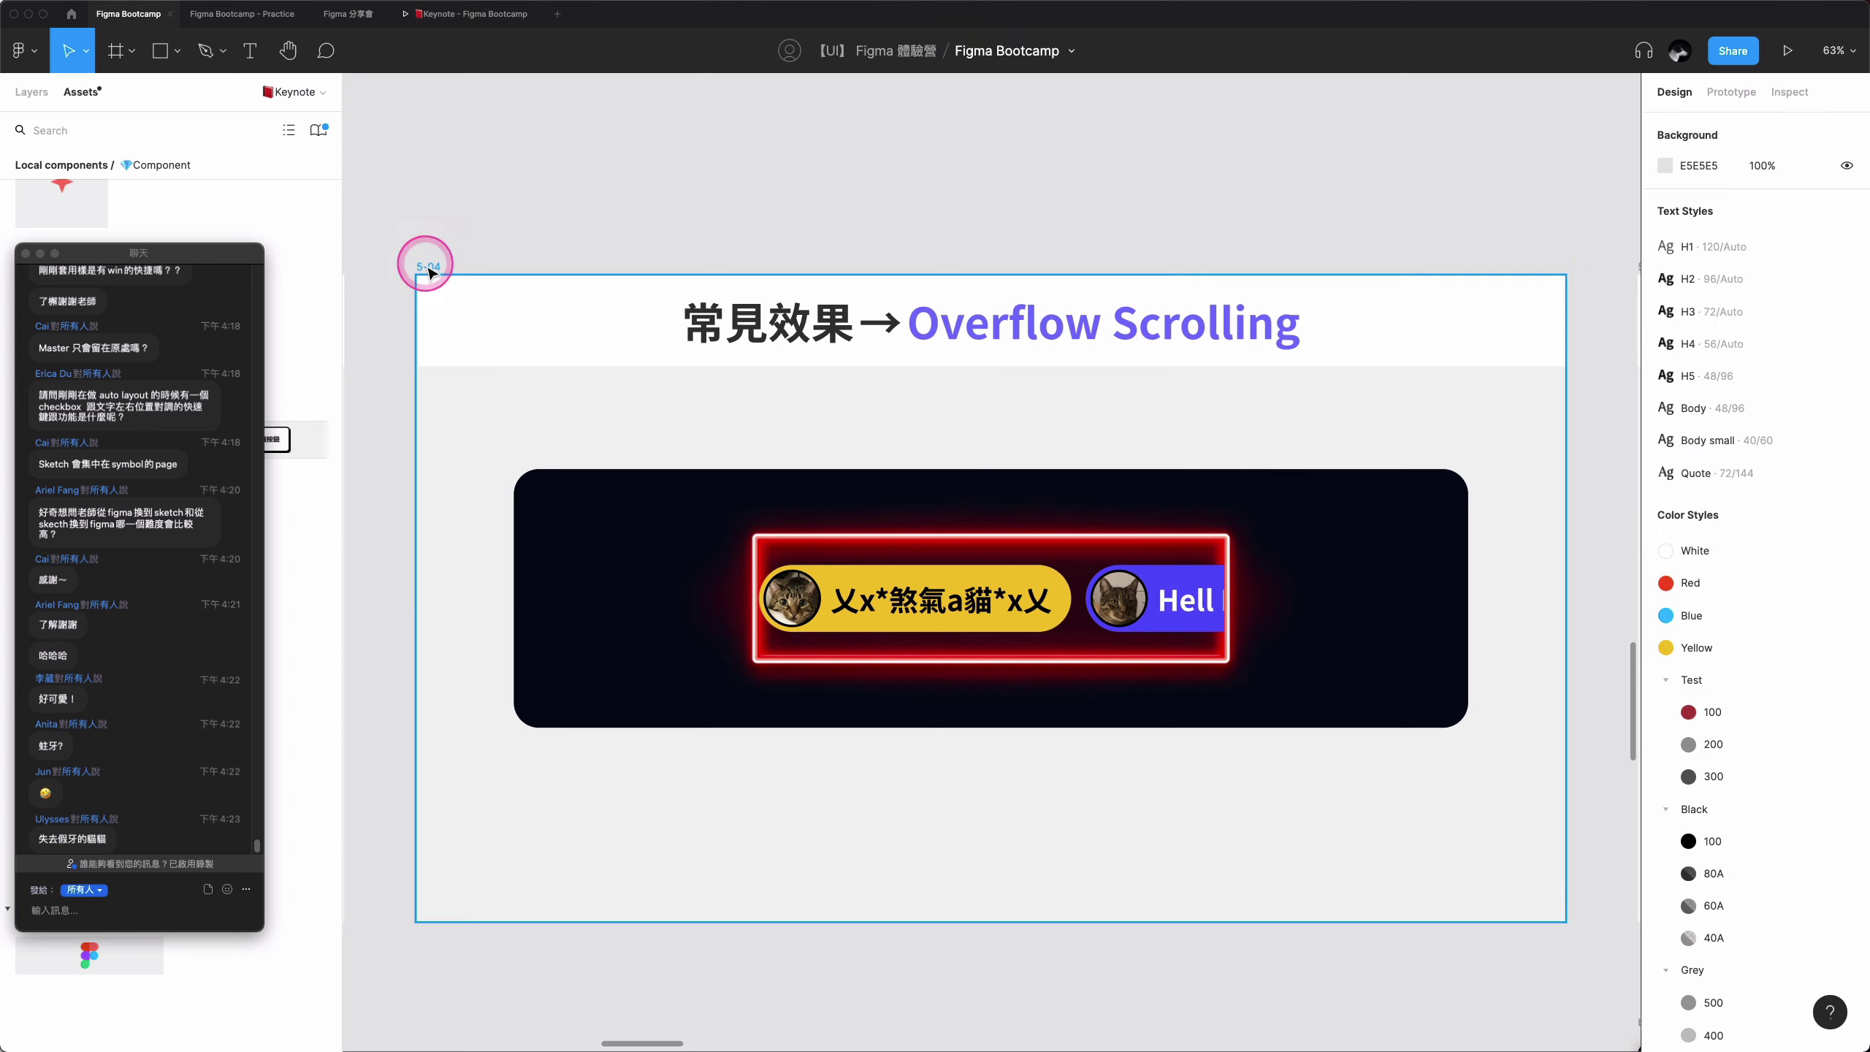
- Present slide 5-04, swipe the cat name-tag row left and right, then return to the editor
left_click(1788, 50)
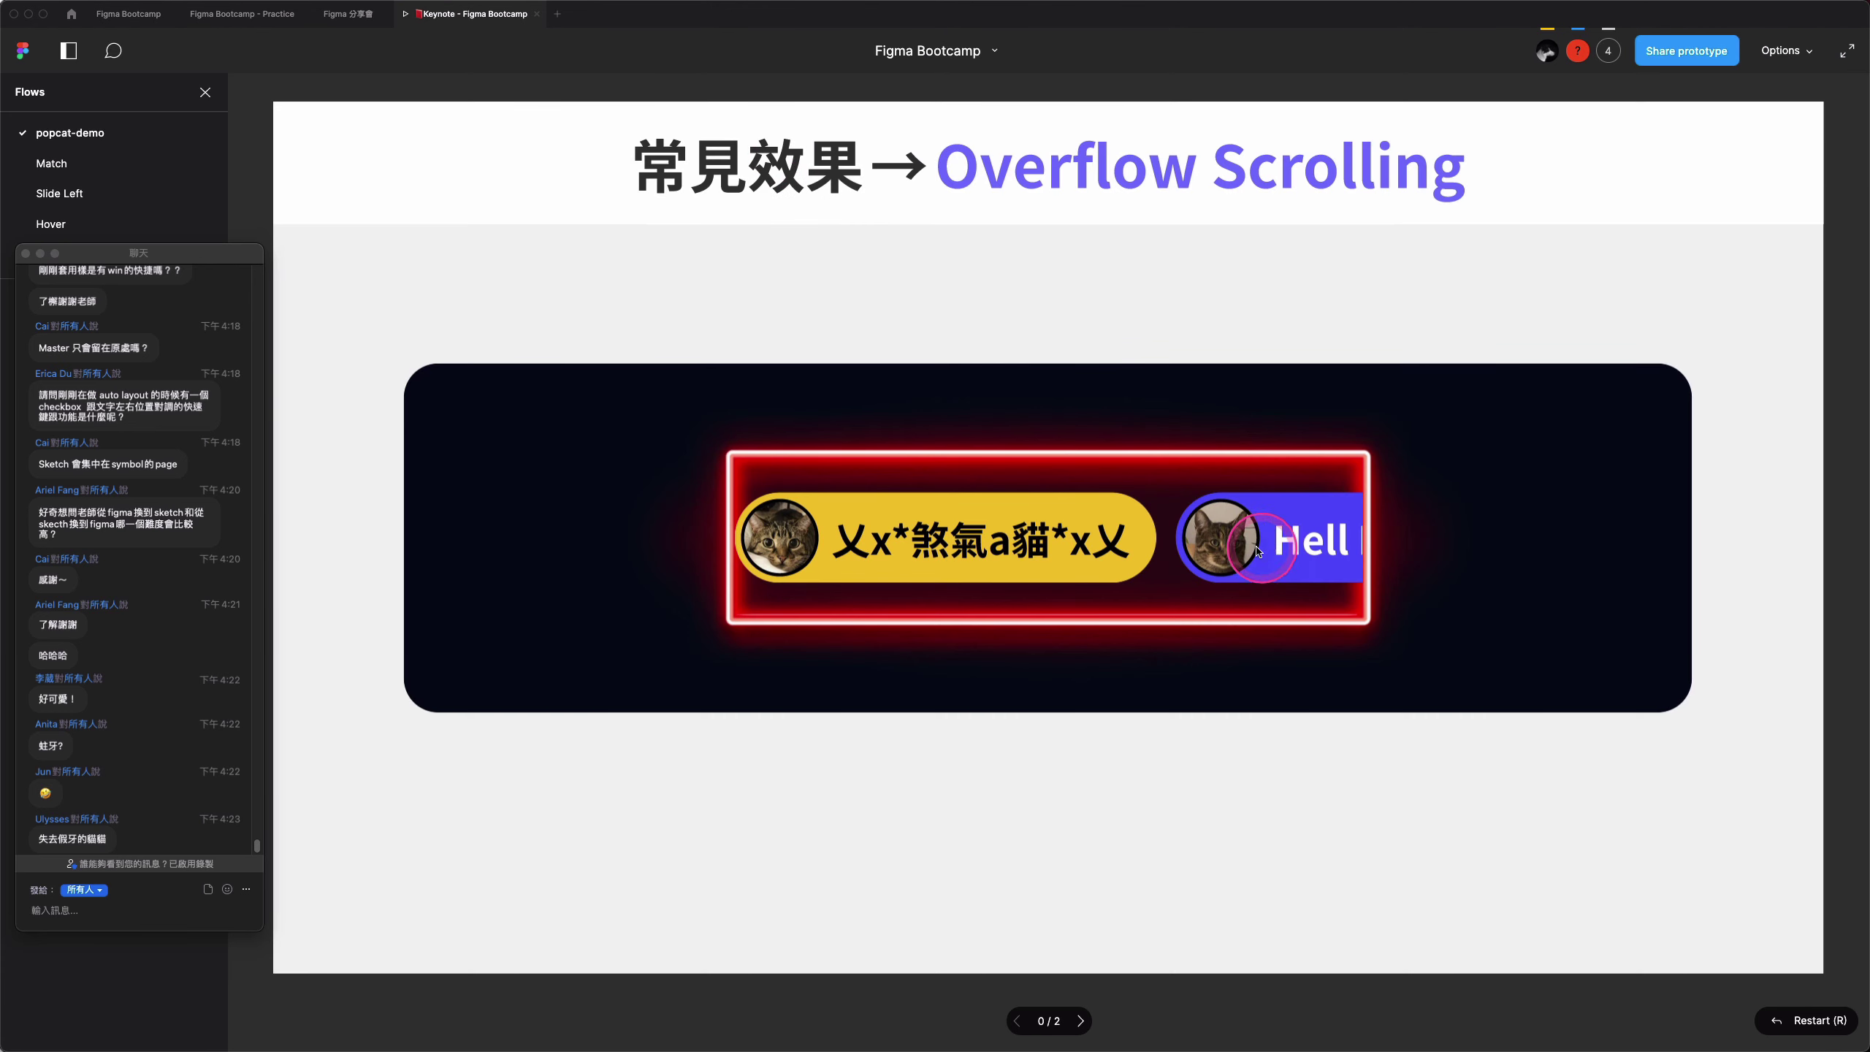
left_click_drag(1255, 550, 515, 548)
left_click_drag(1075, 548, 1418, 549)
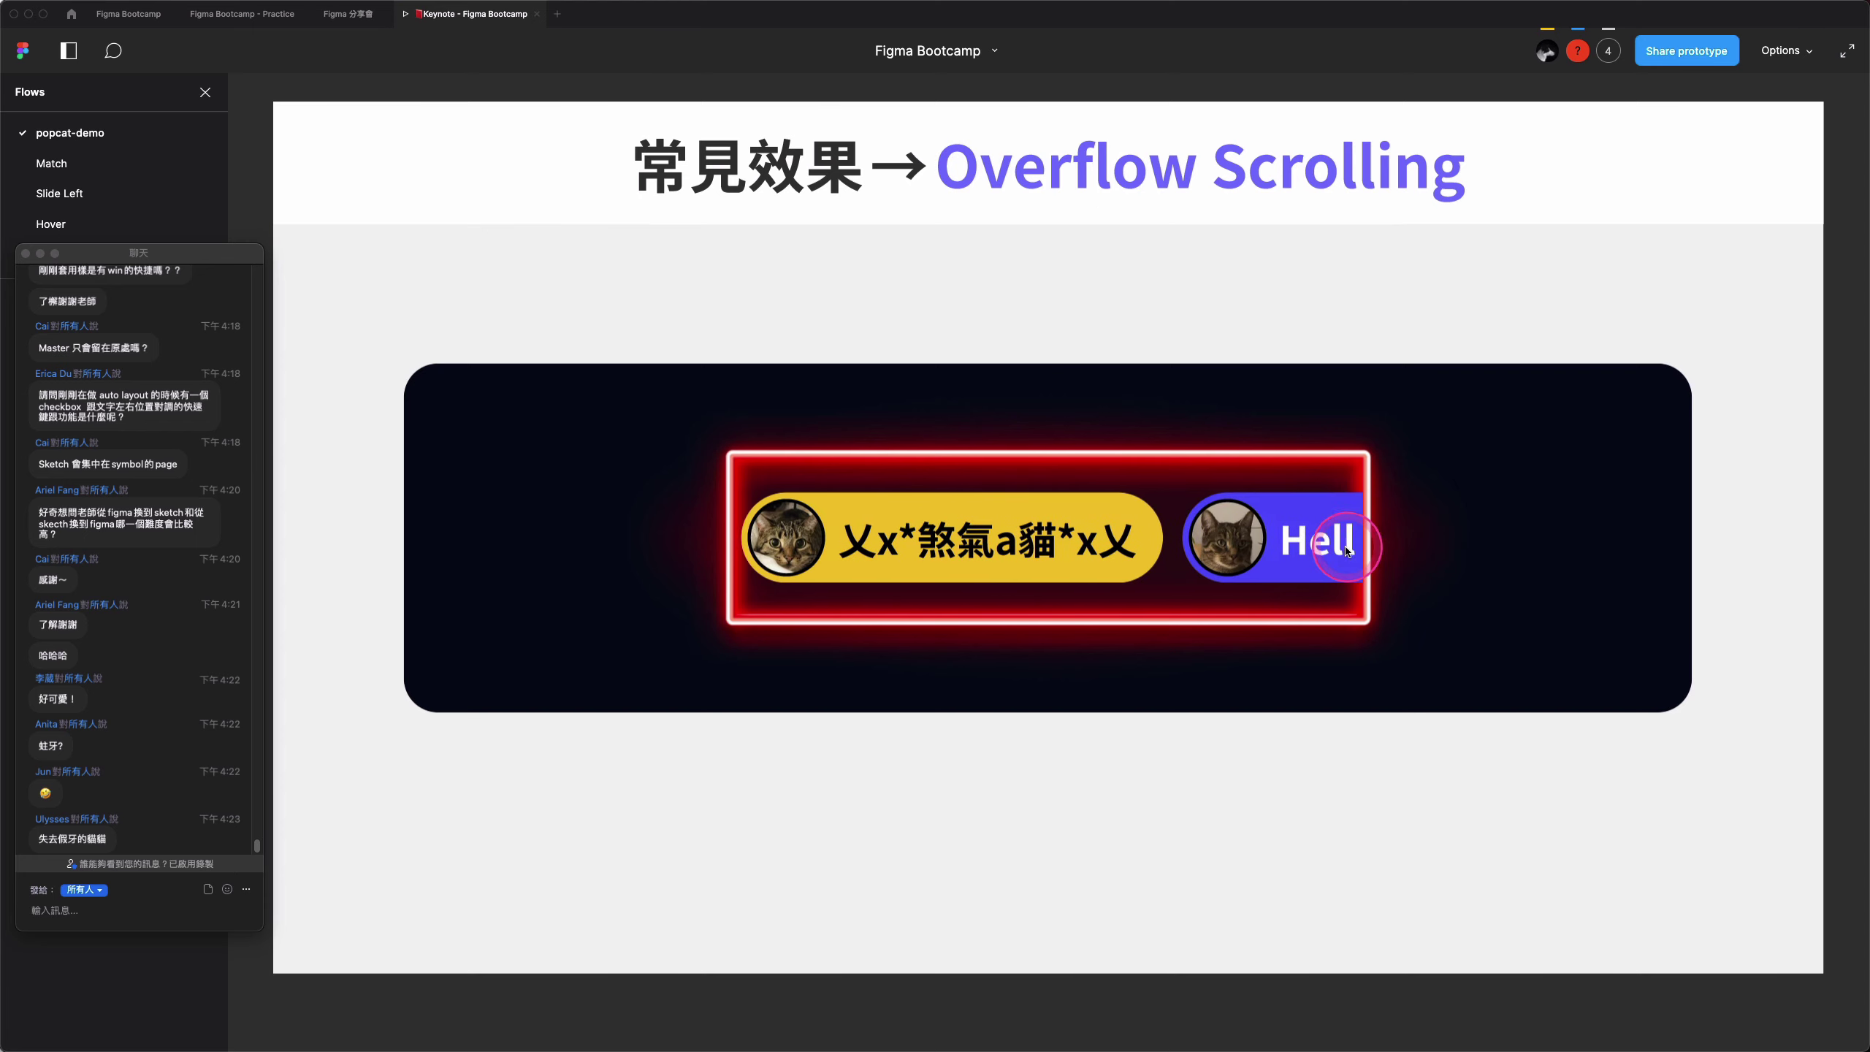
mouse_move(893, 594)
left_mouse_down()
mouse_move(792, 563)
mouse_move(1645, 485)
left_mouse_up()
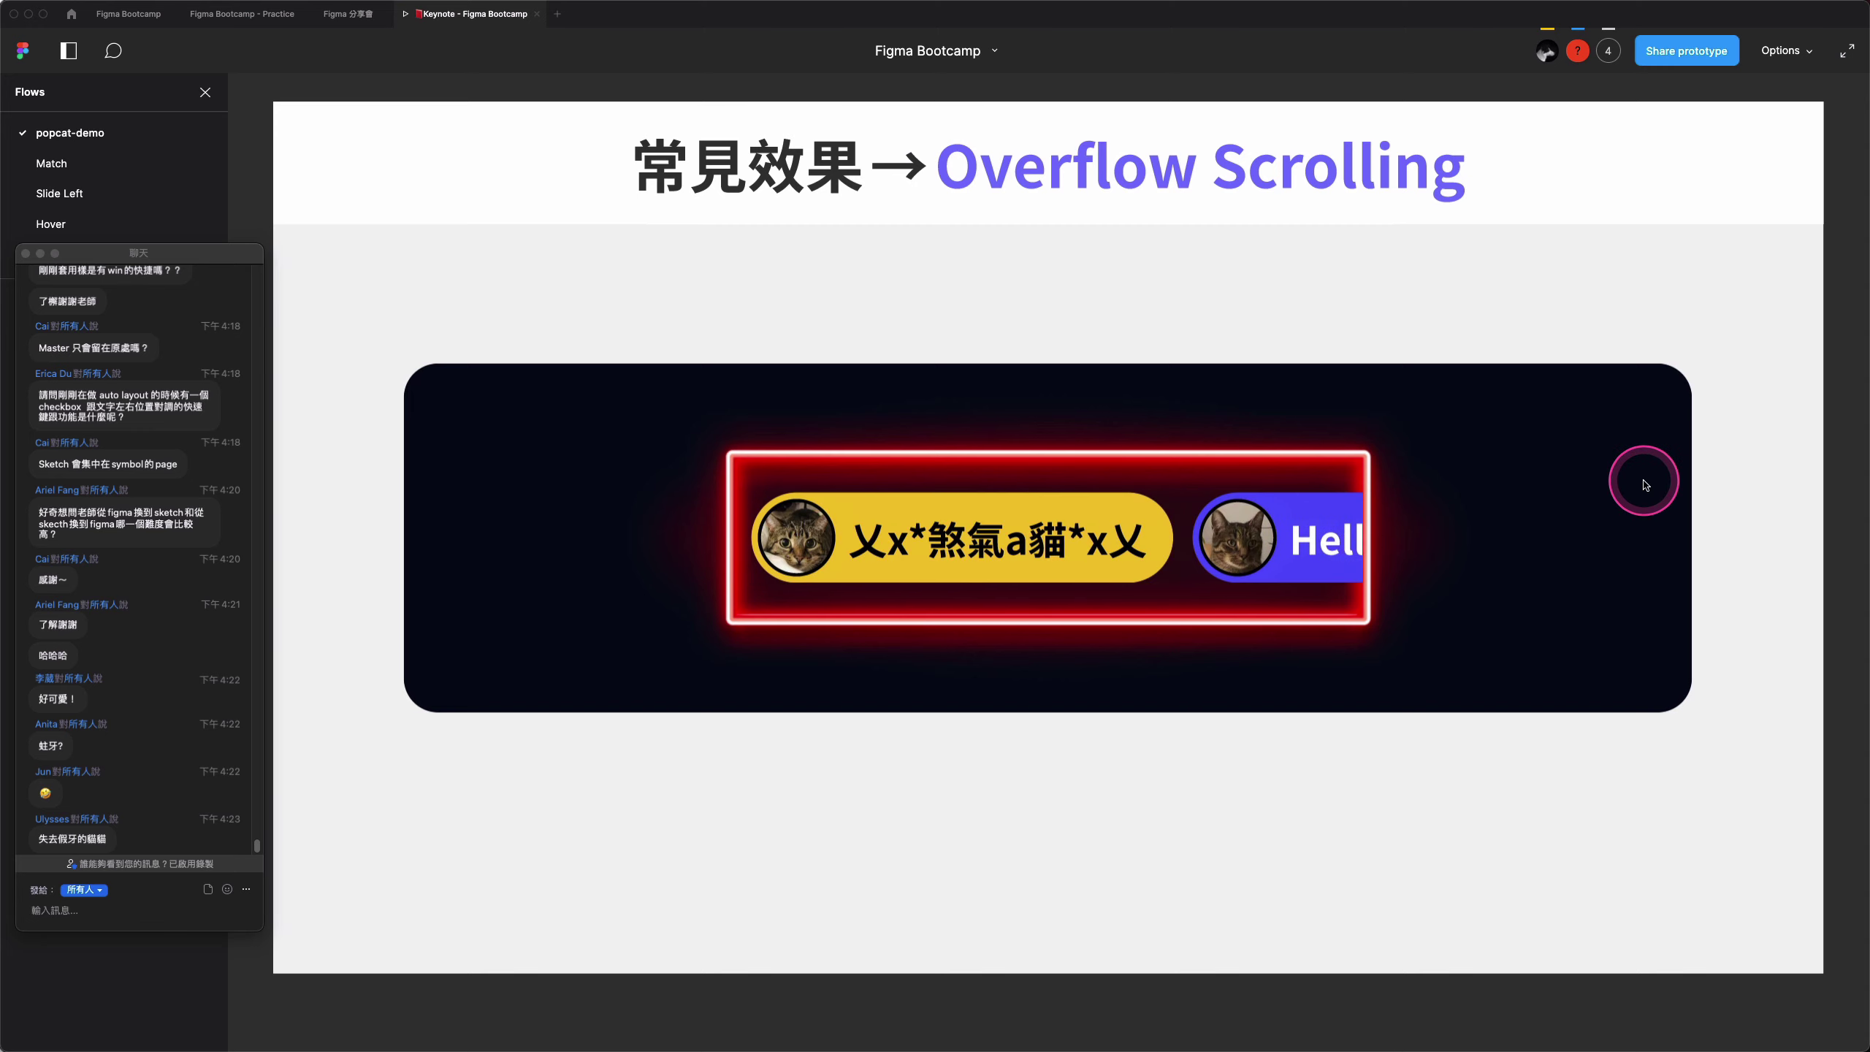
left_click(129, 14)
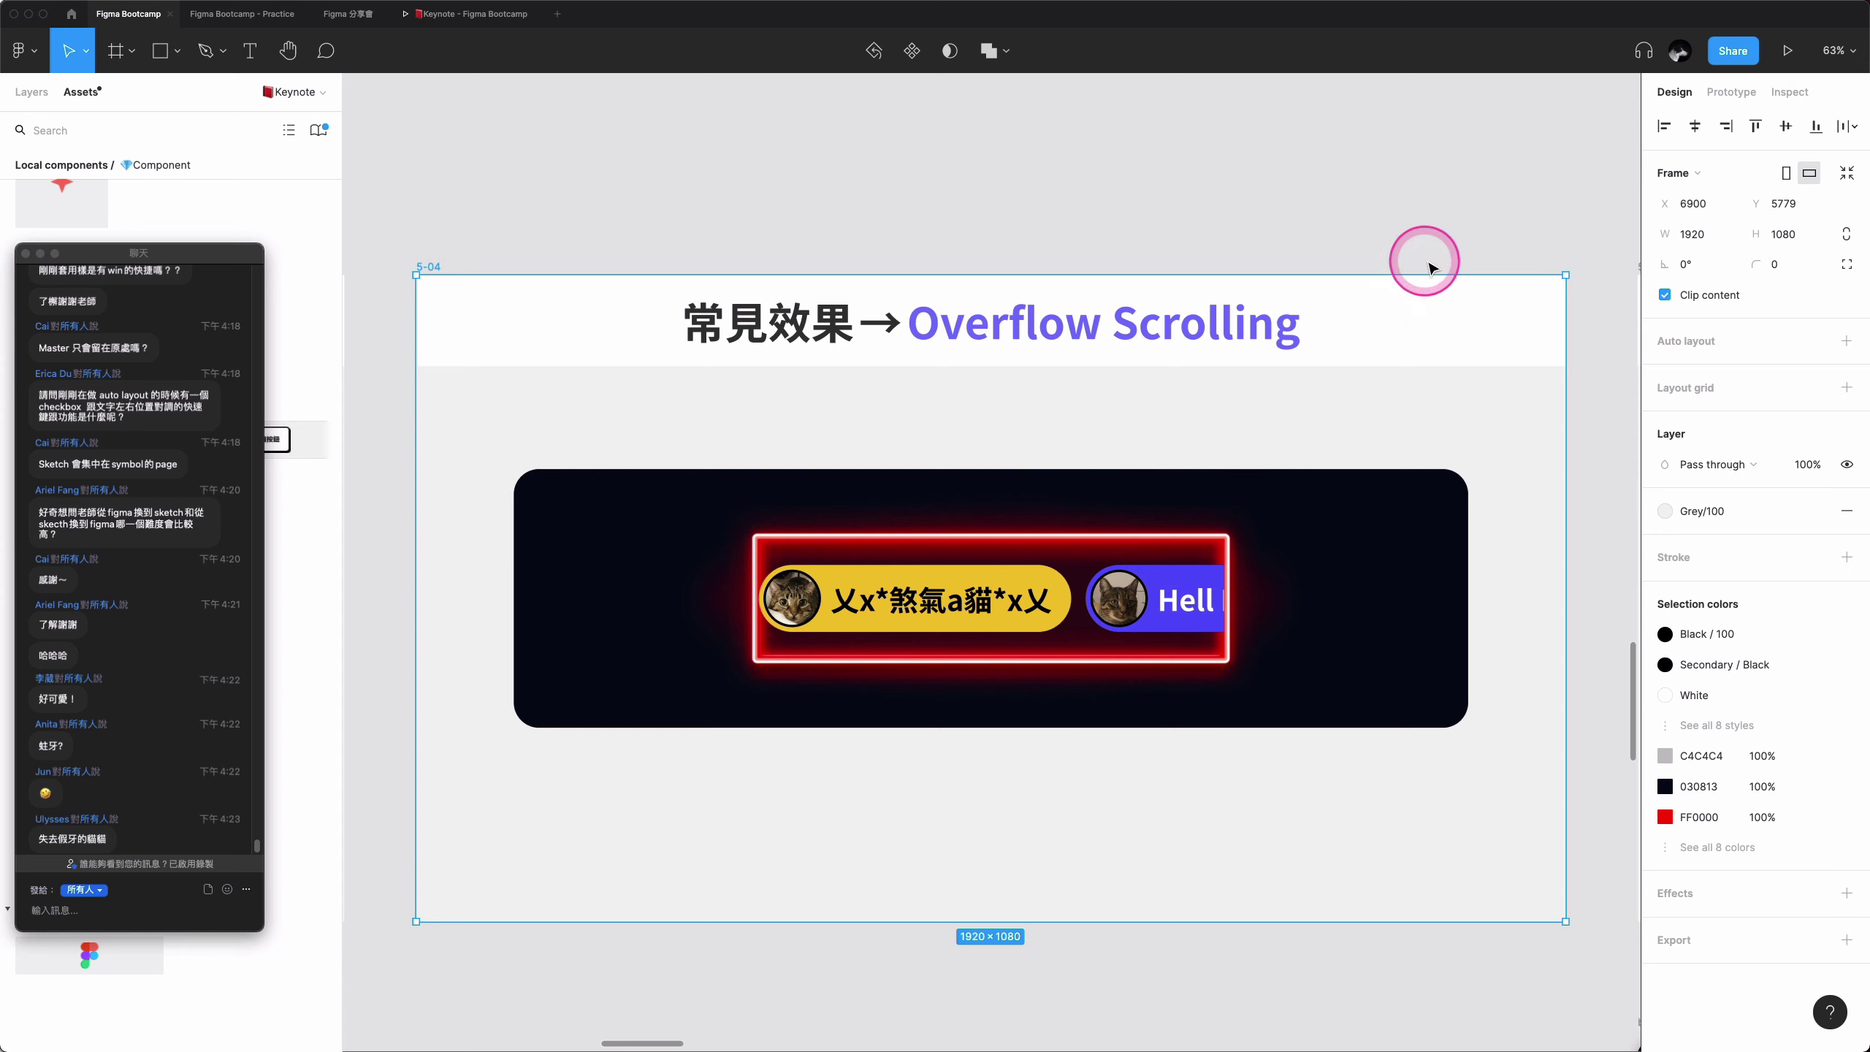
- Scroll to slide 5-05 and select the old-method cat hover button
scroll(1346, 512, "right", 3)
scroll(1347, 512, "right", 5)
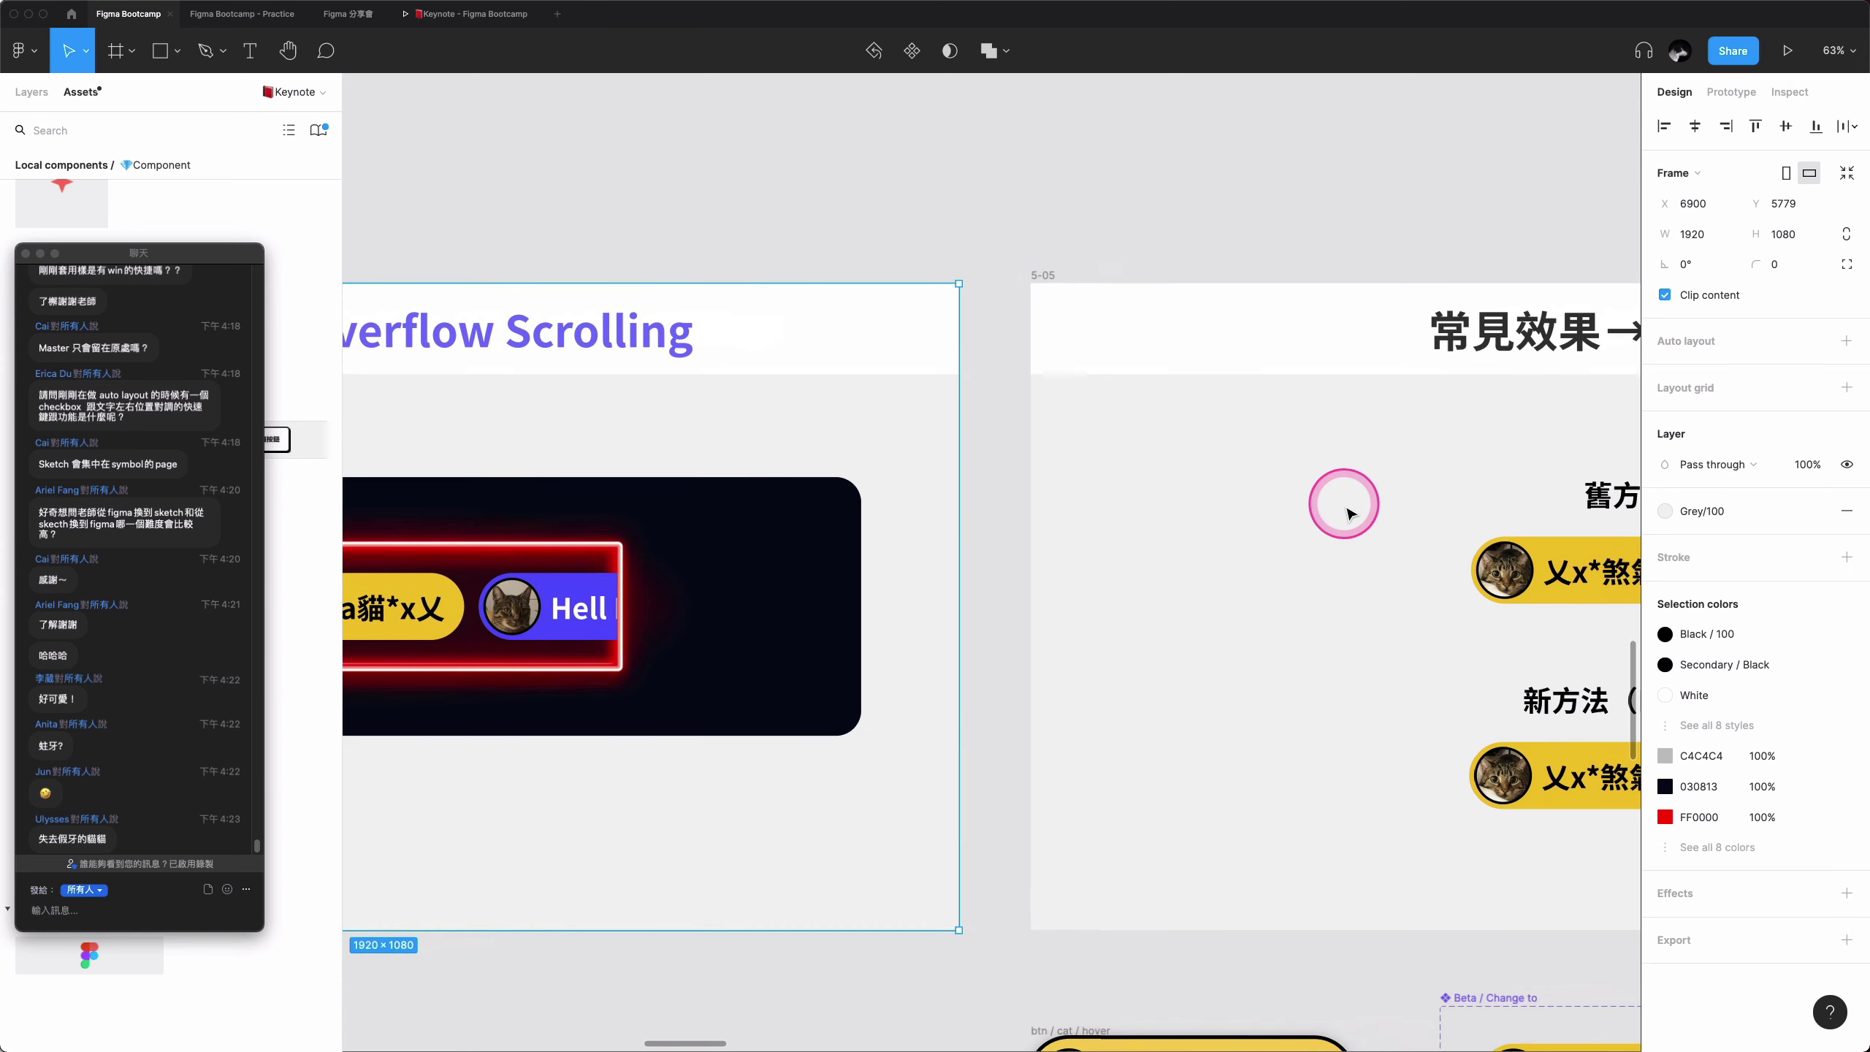
scroll(1347, 512, "right", 2)
scroll(1347, 512, "right", 2)
scroll(1345, 515, "right", 2)
scroll(1344, 516, "right", 2)
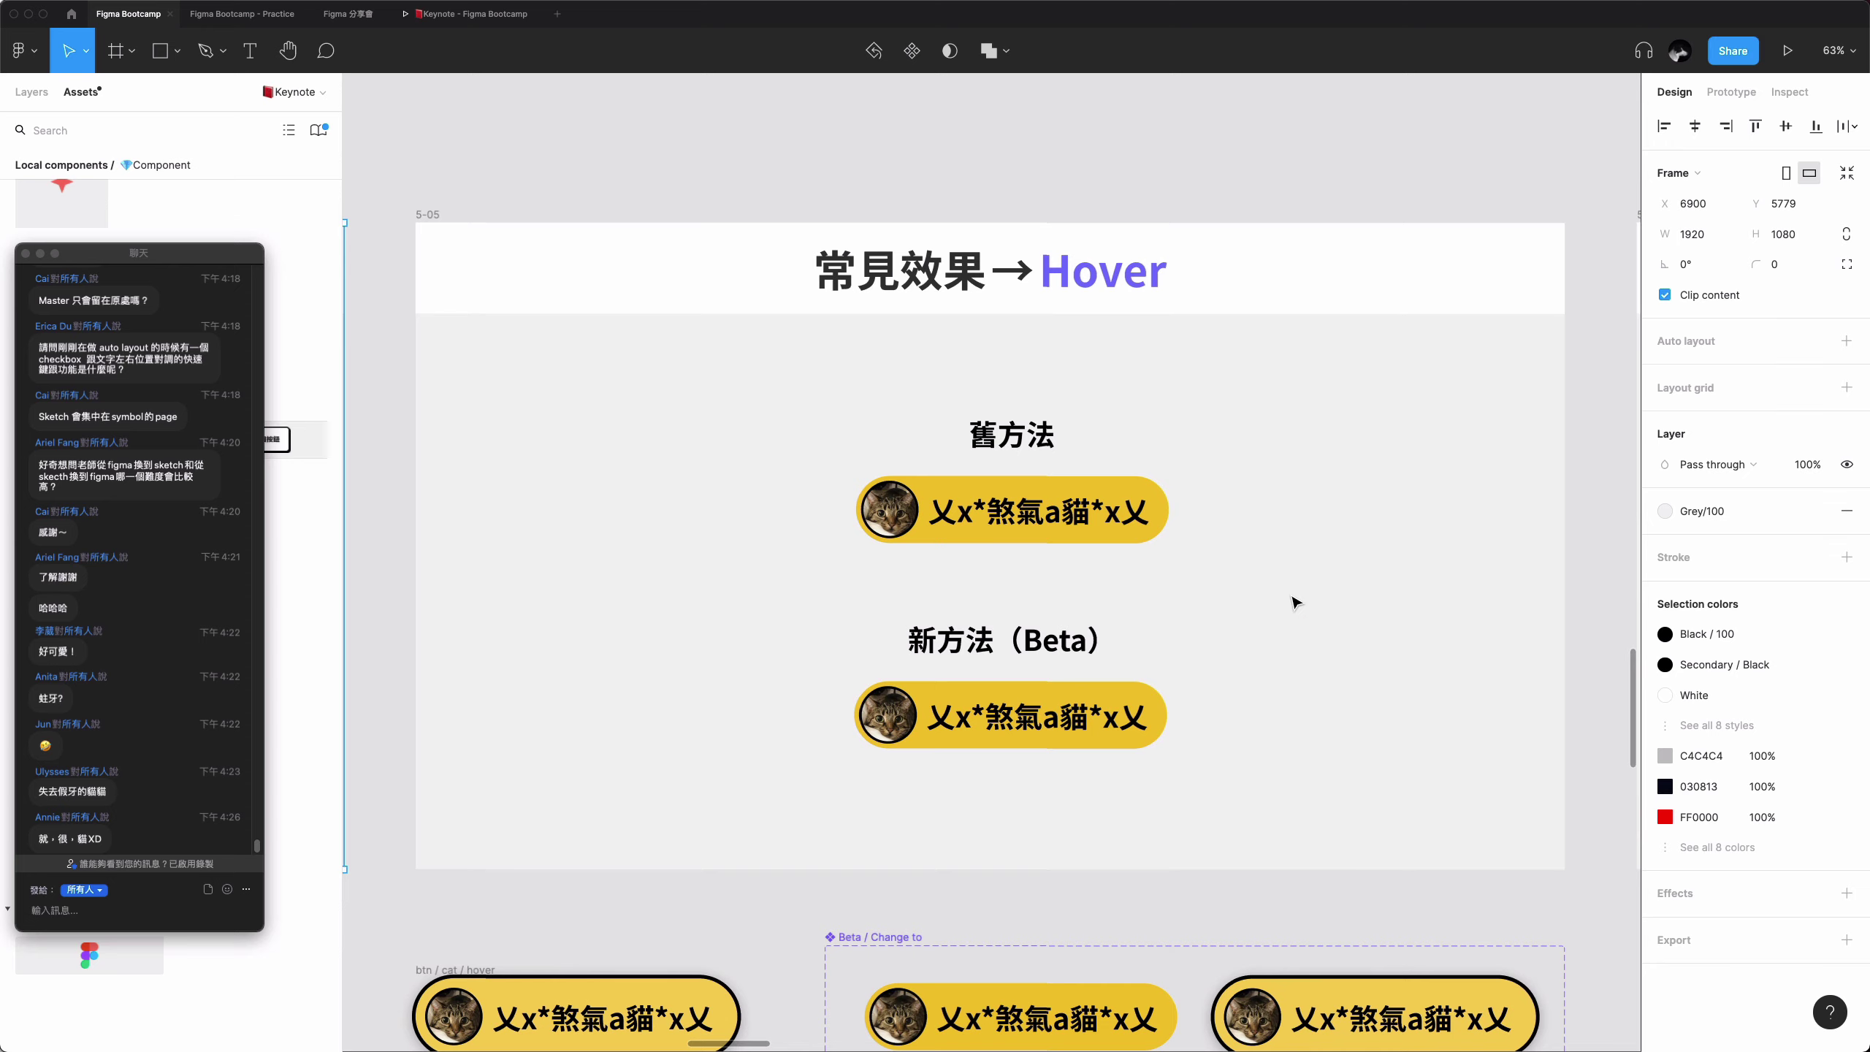
left_click(1103, 517)
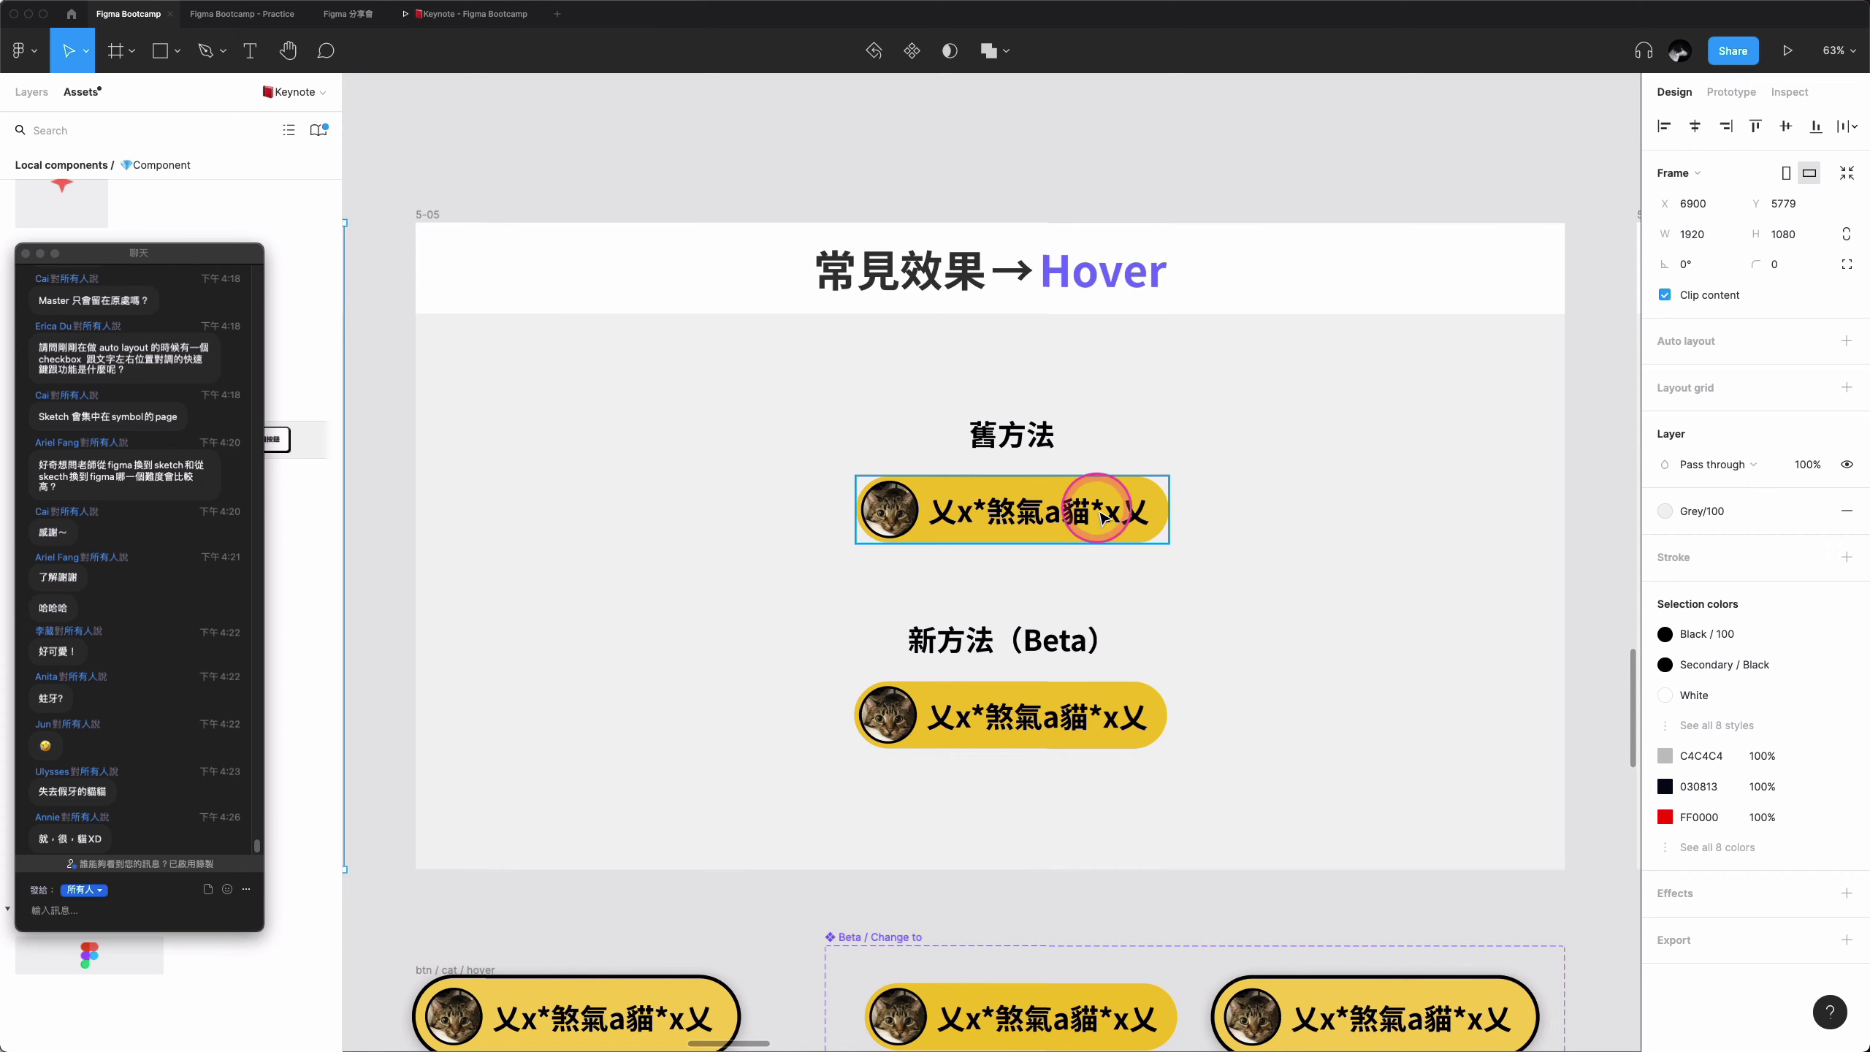
left_click(1103, 517)
- Show the button's prototype connections, present the Hover flow, then return to the editor
scroll(823, 647, "down", 2)
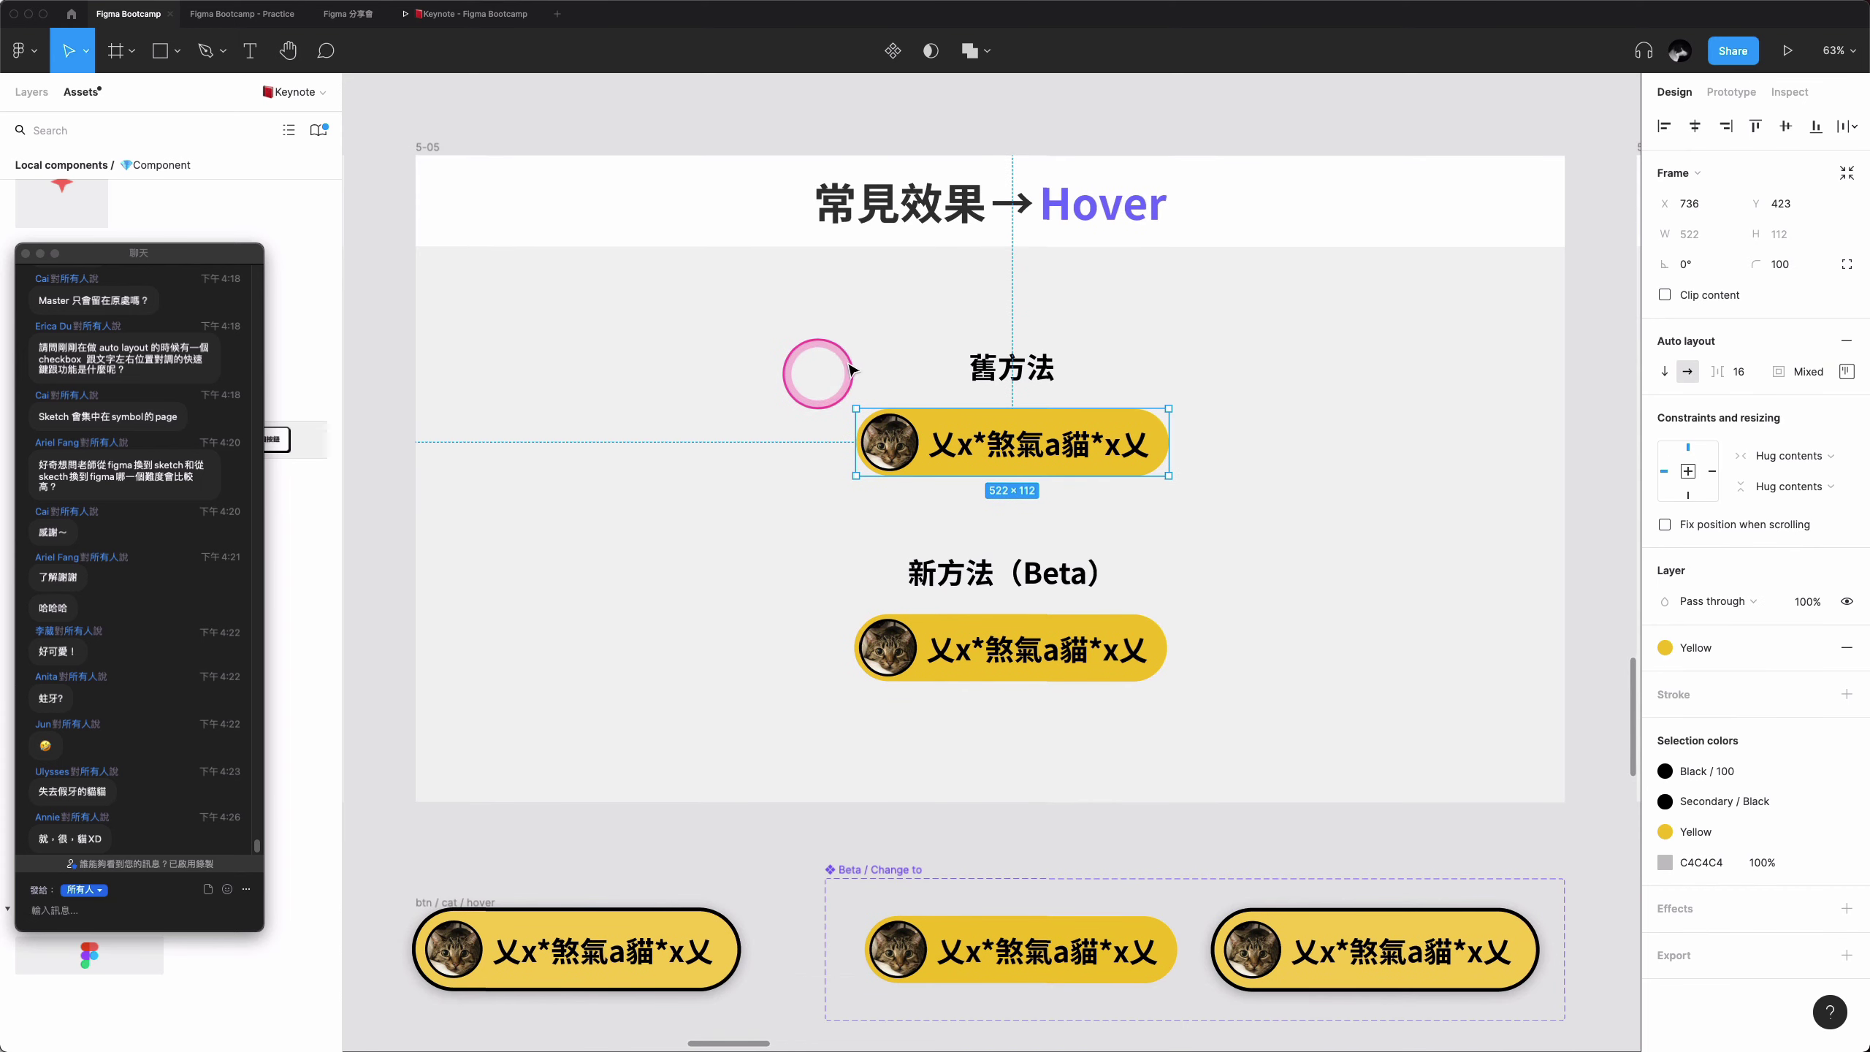
left_click(1745, 103)
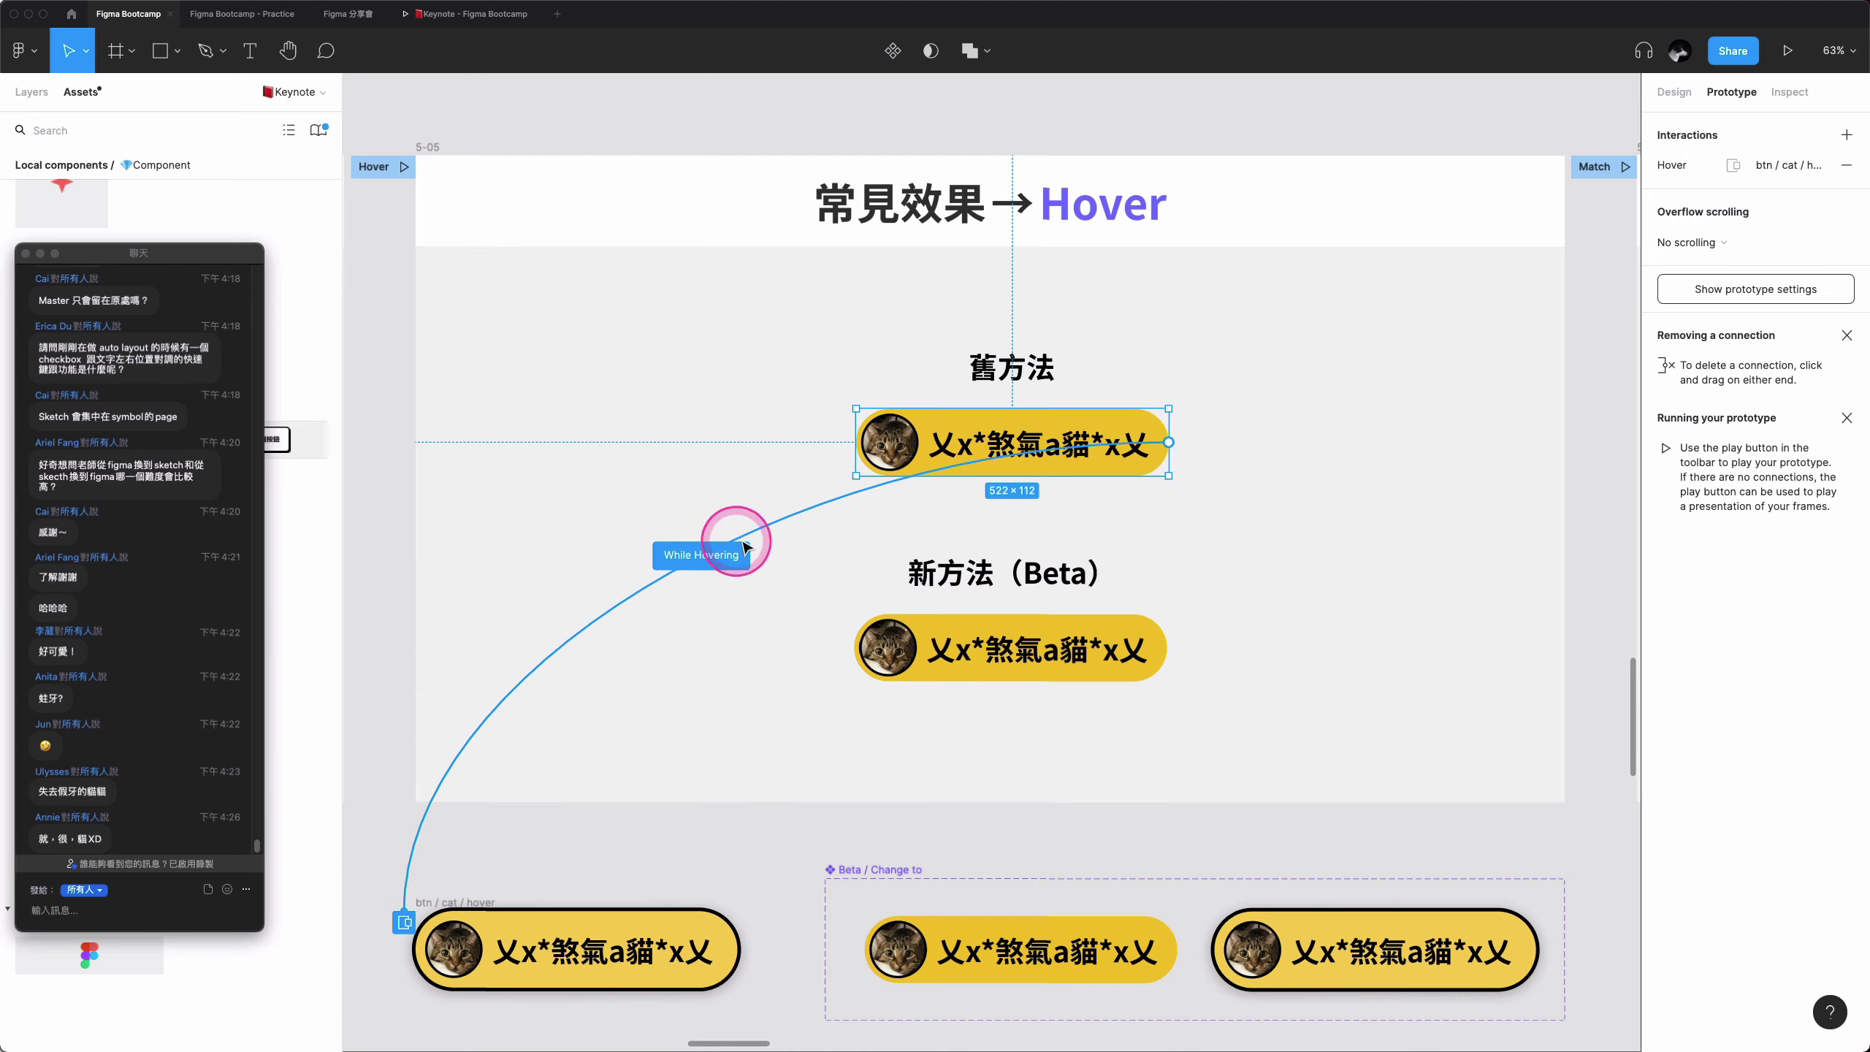
left_click(405, 167)
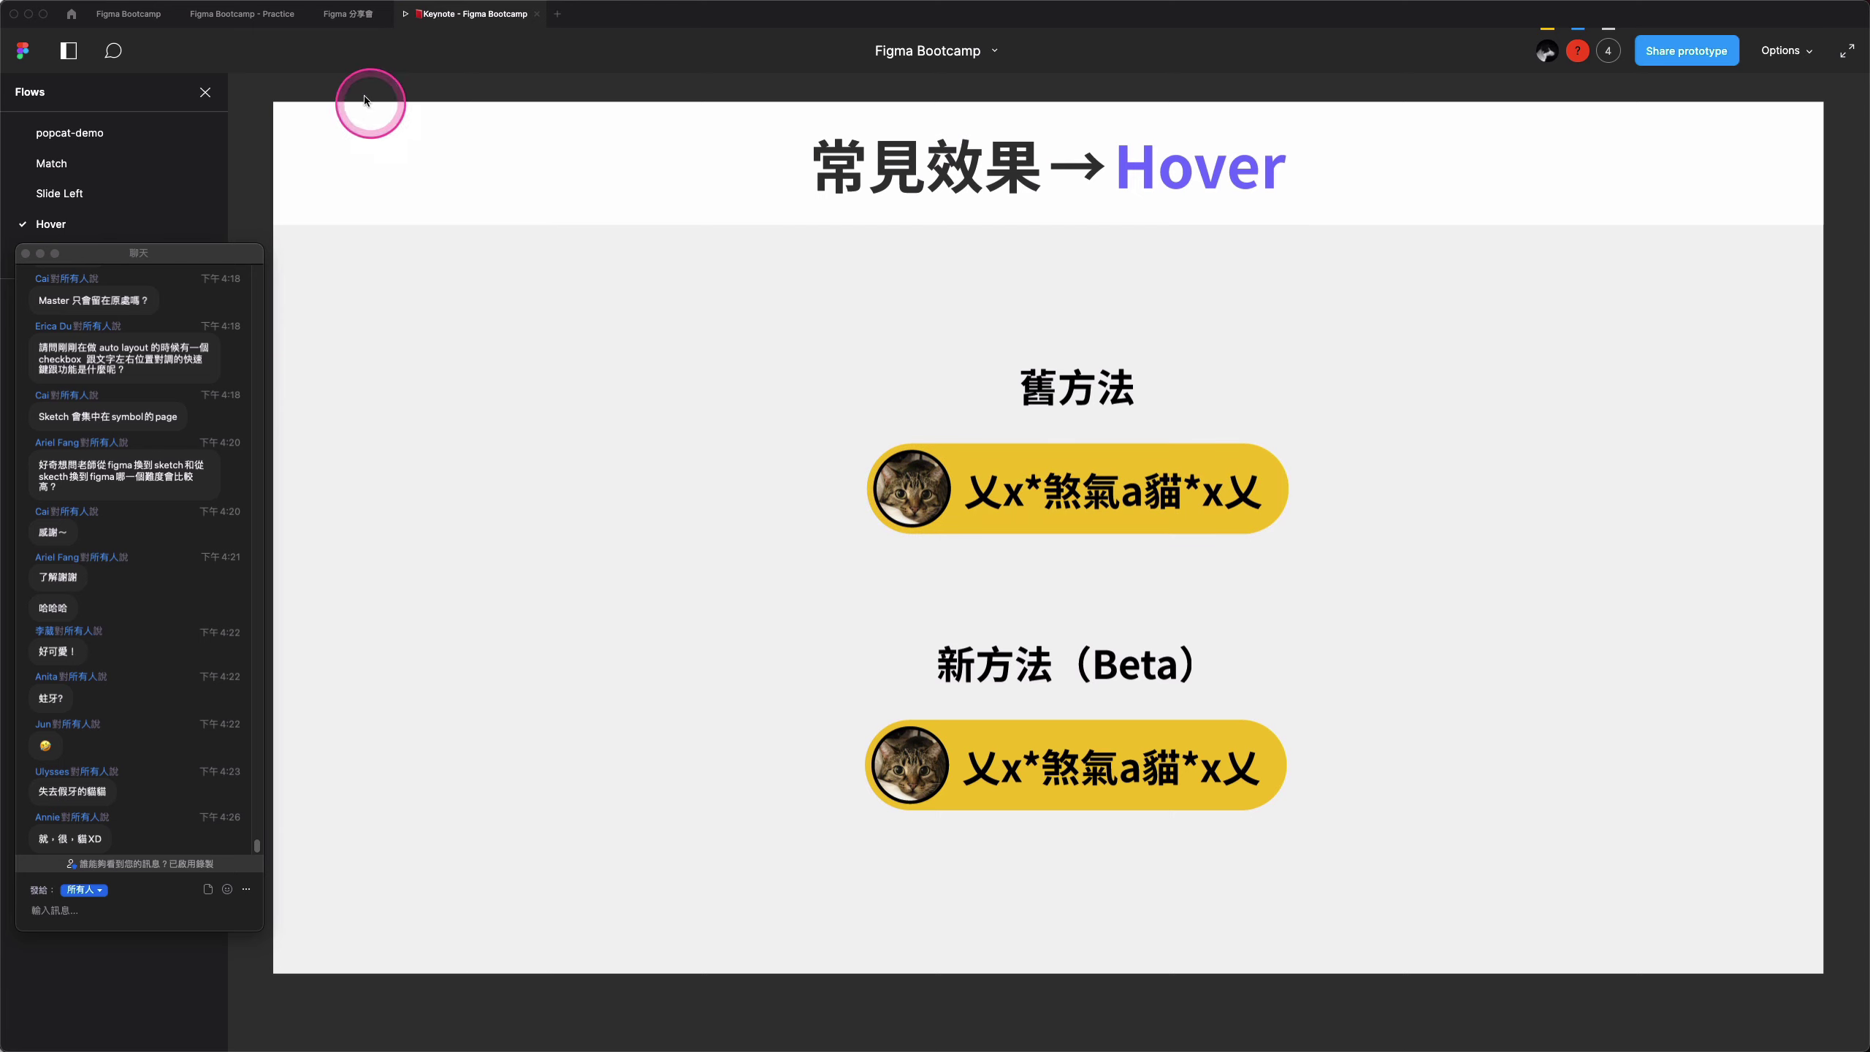
left_click(135, 22)
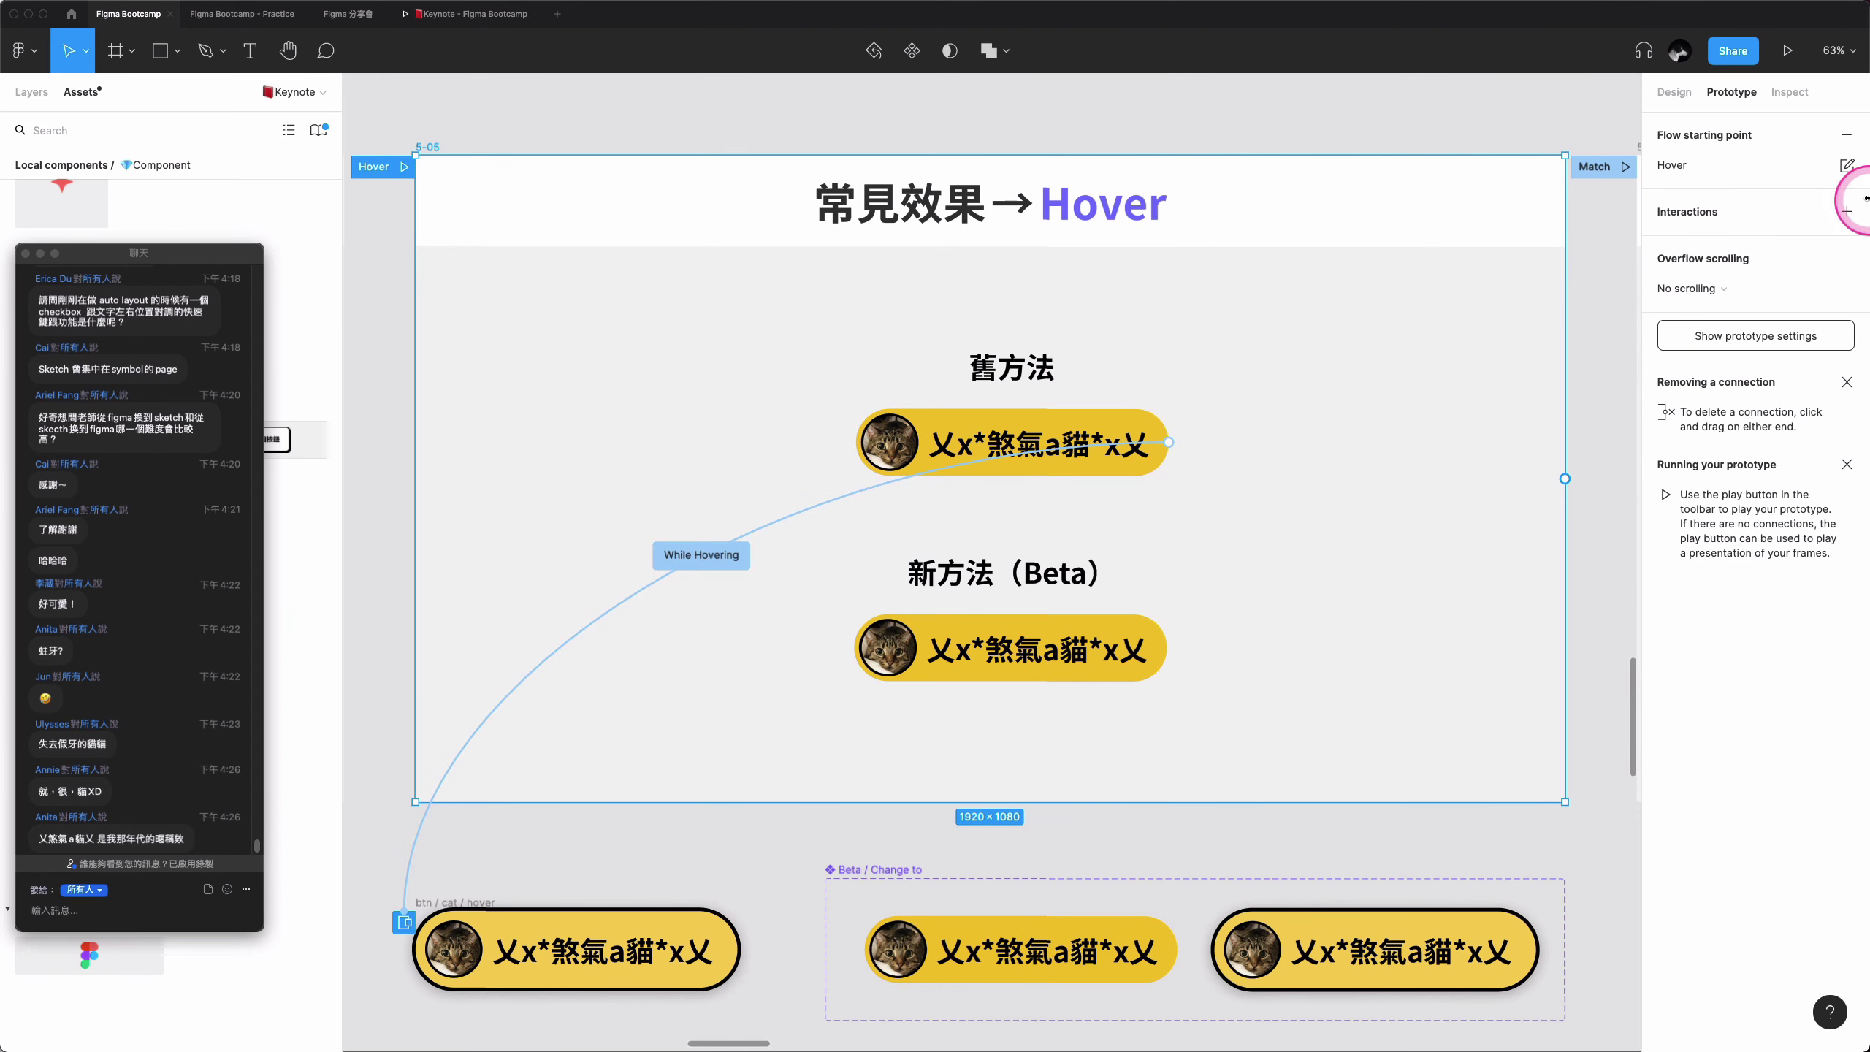
- Inspect the old cat button's While hovering → Open overlay interaction, then select the Beta hover button
left_click(700, 554)
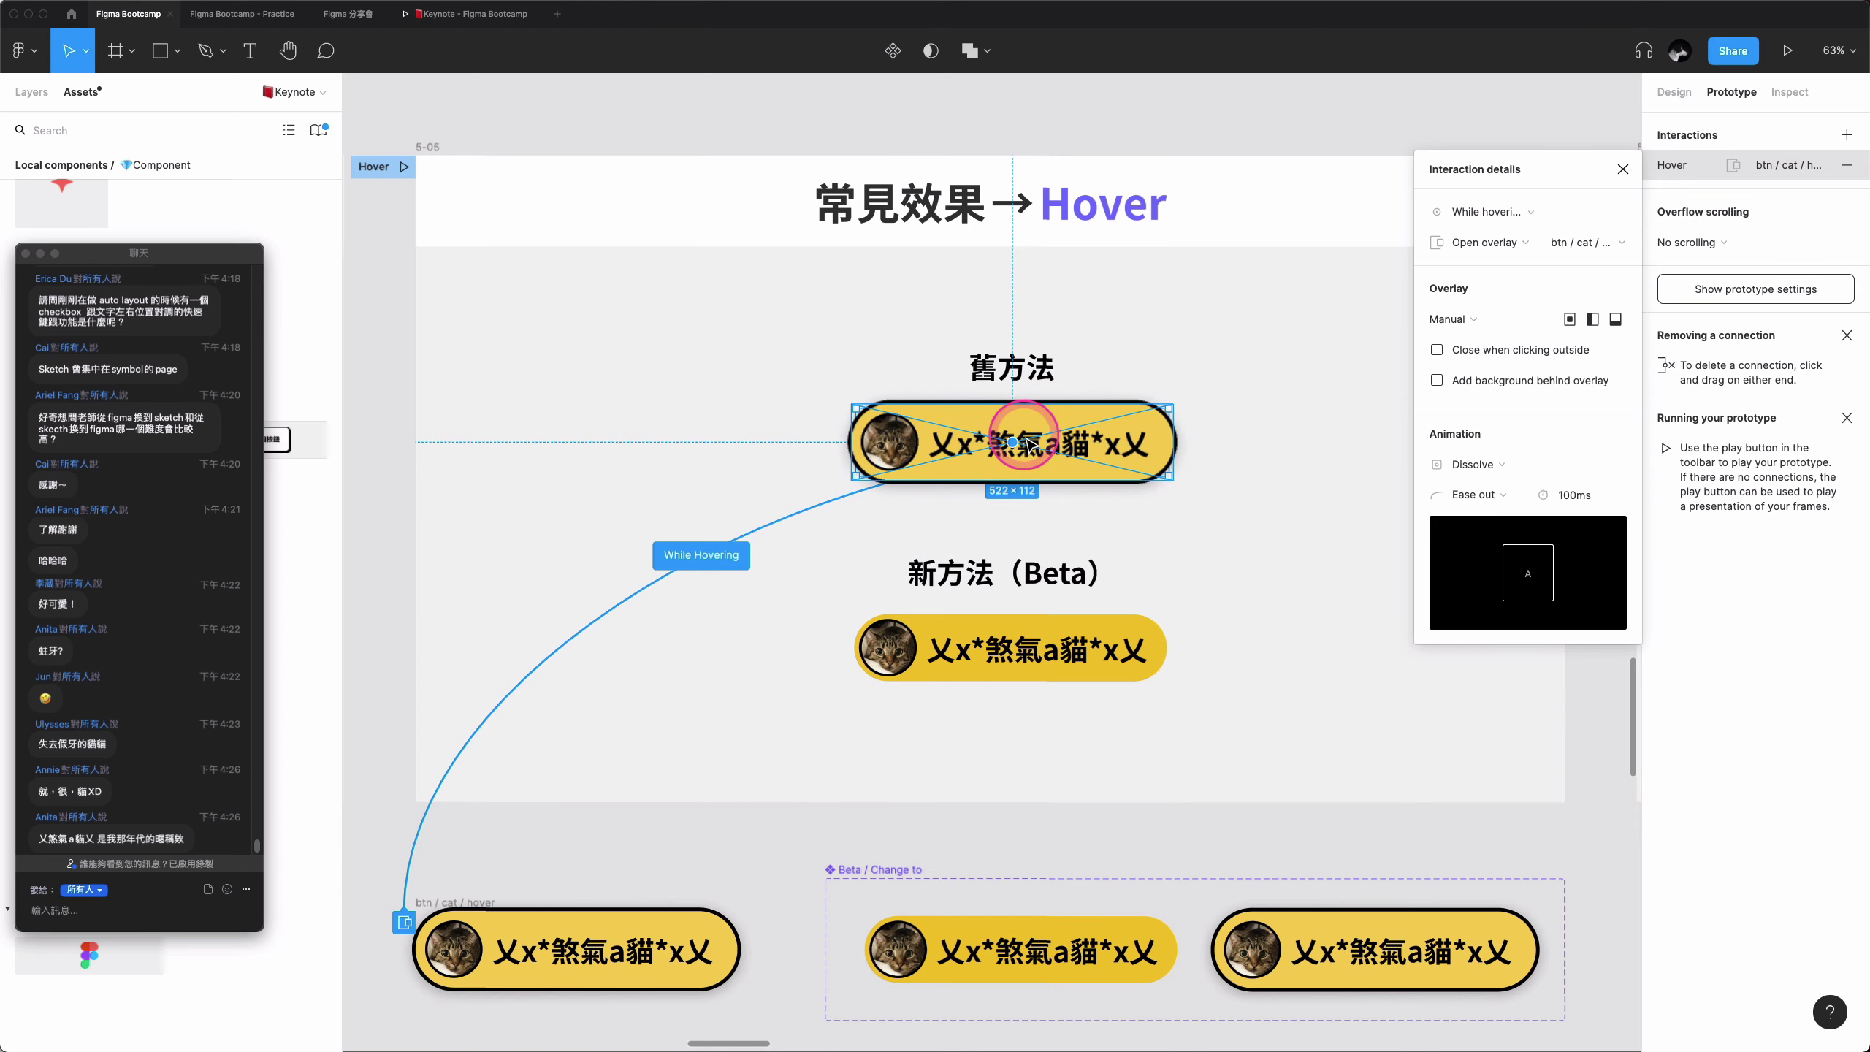
left_click(1079, 596)
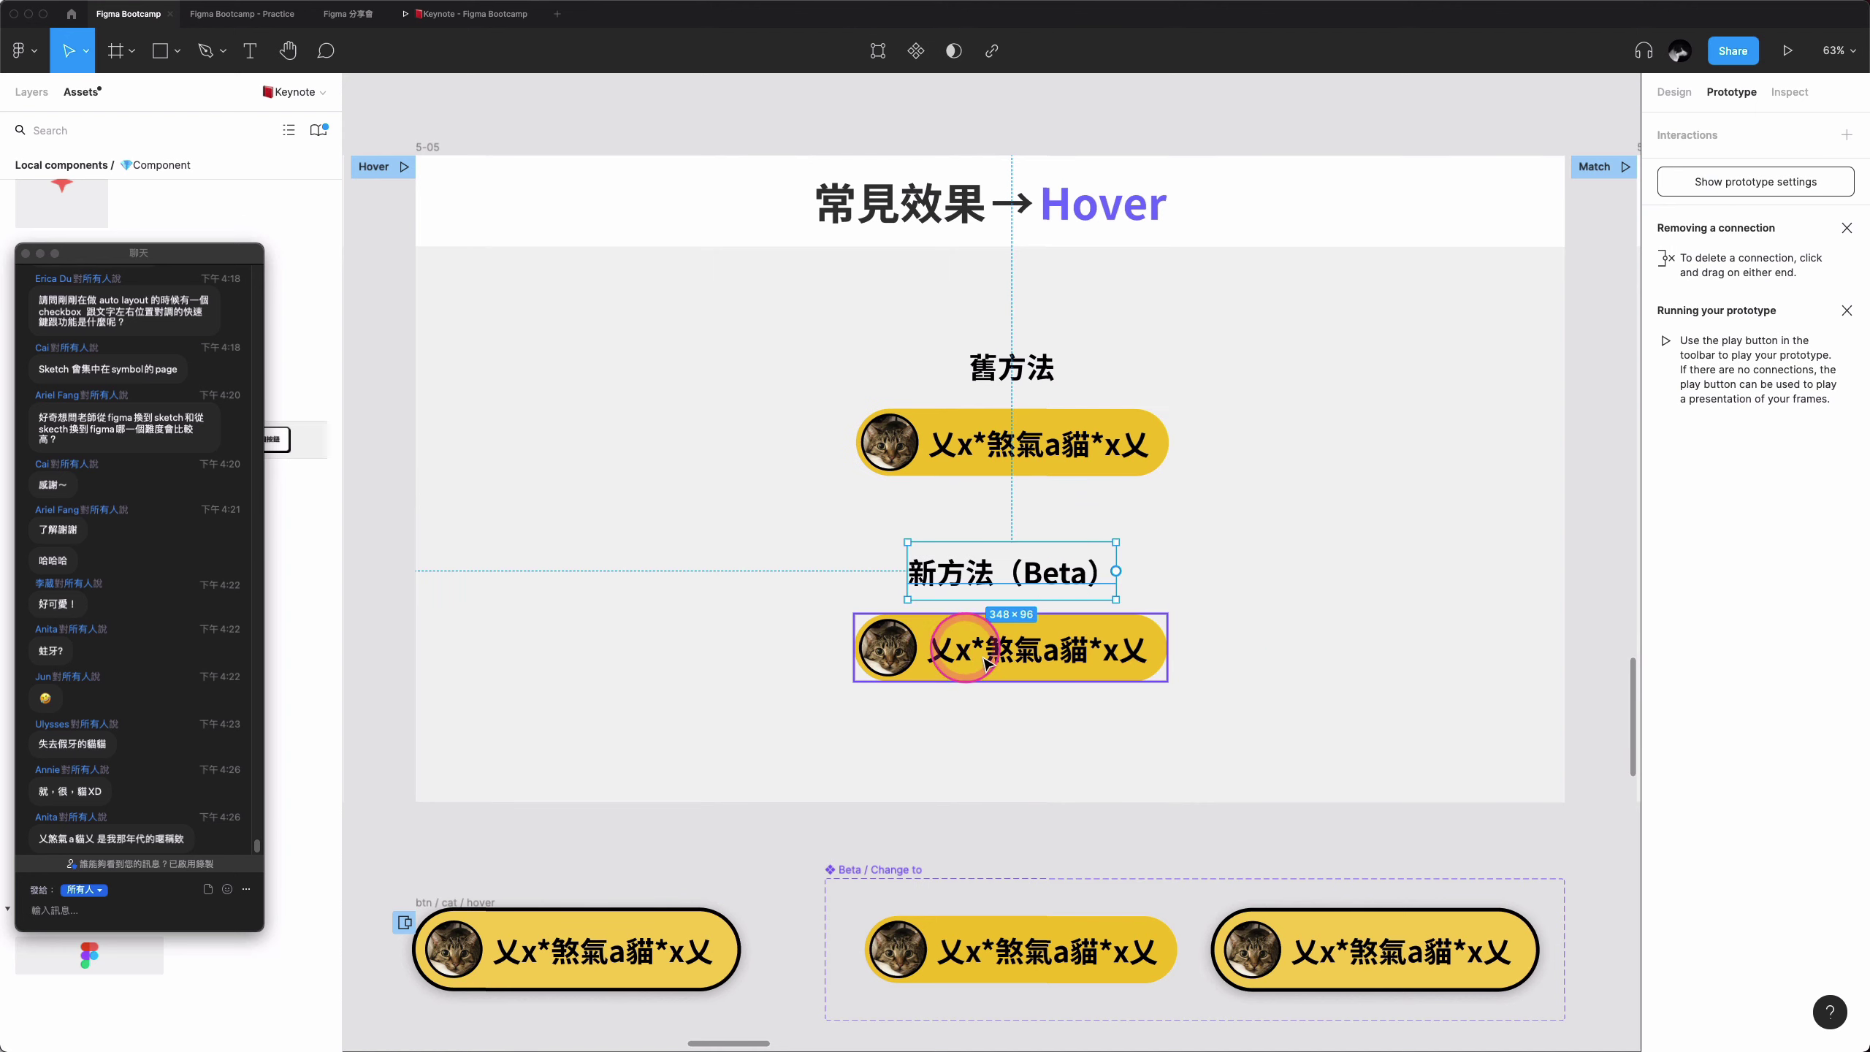
left_click(956, 640)
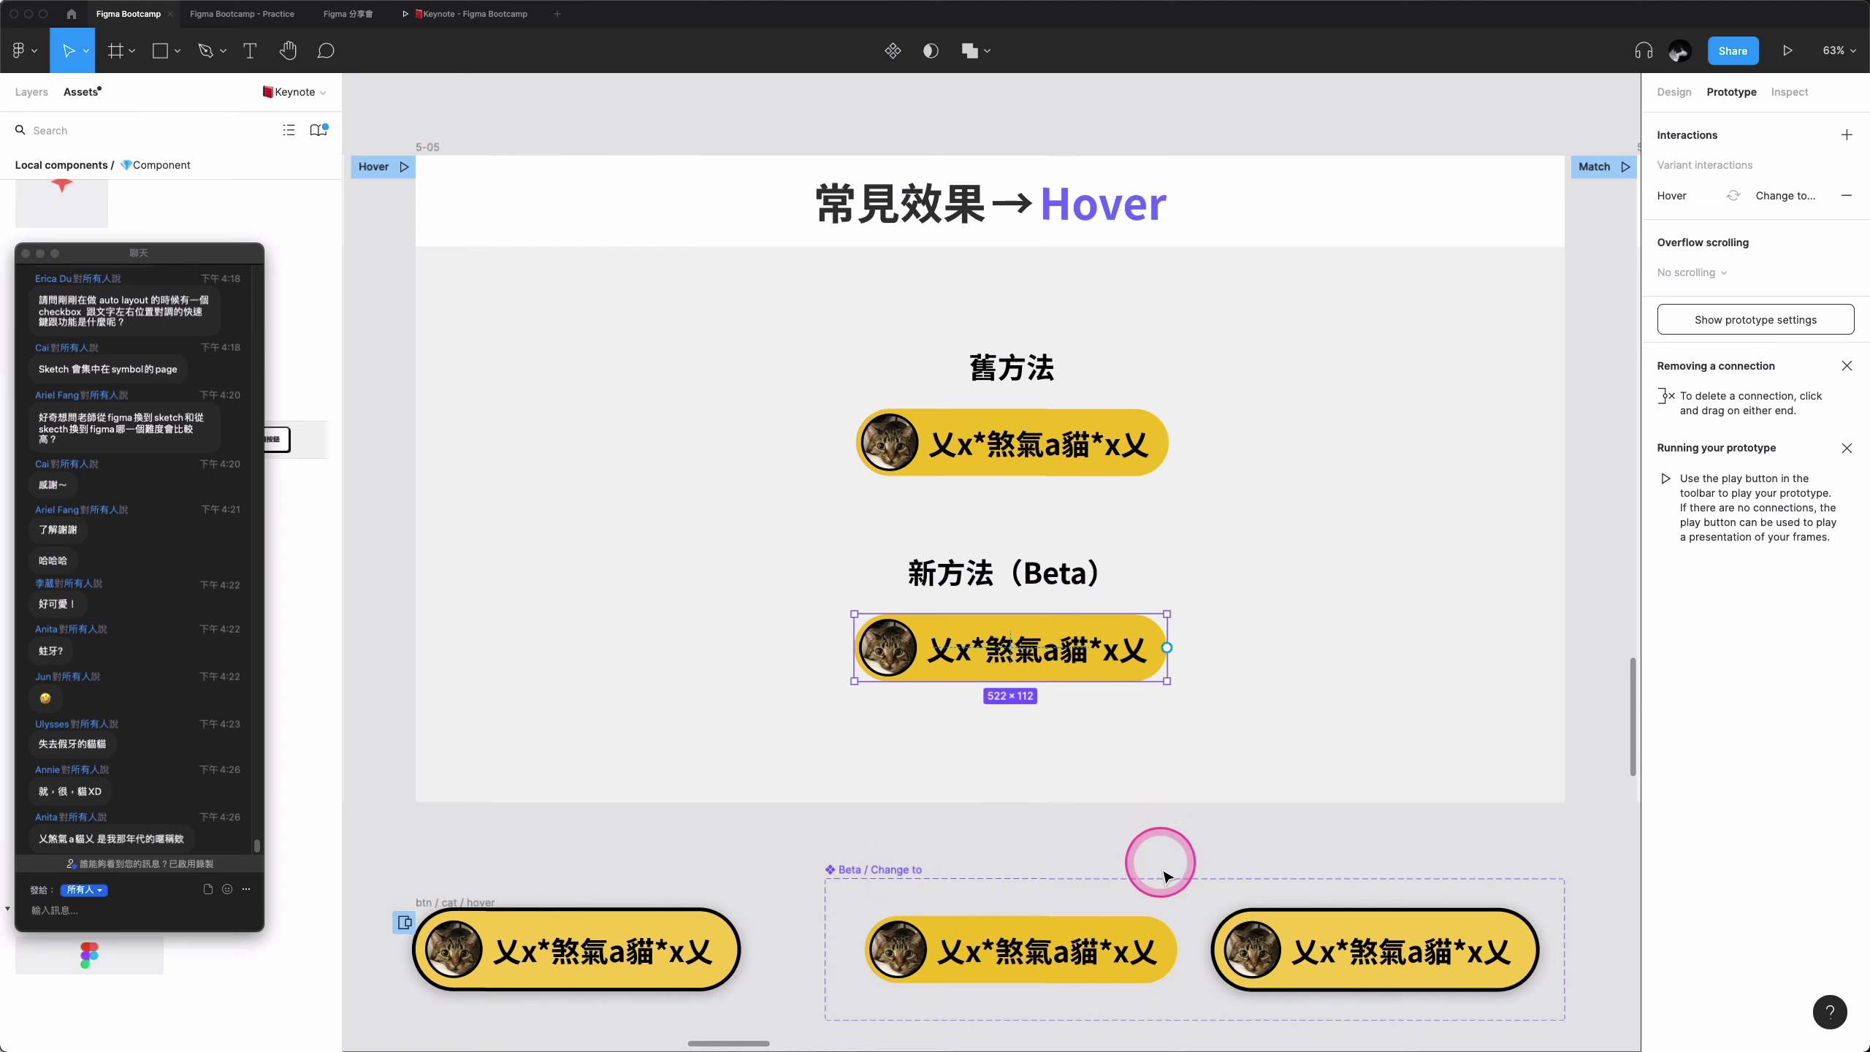
- View the first Beta variant's While hovering → Change to hover interaction and preview the Hover flow
left_click(978, 969)
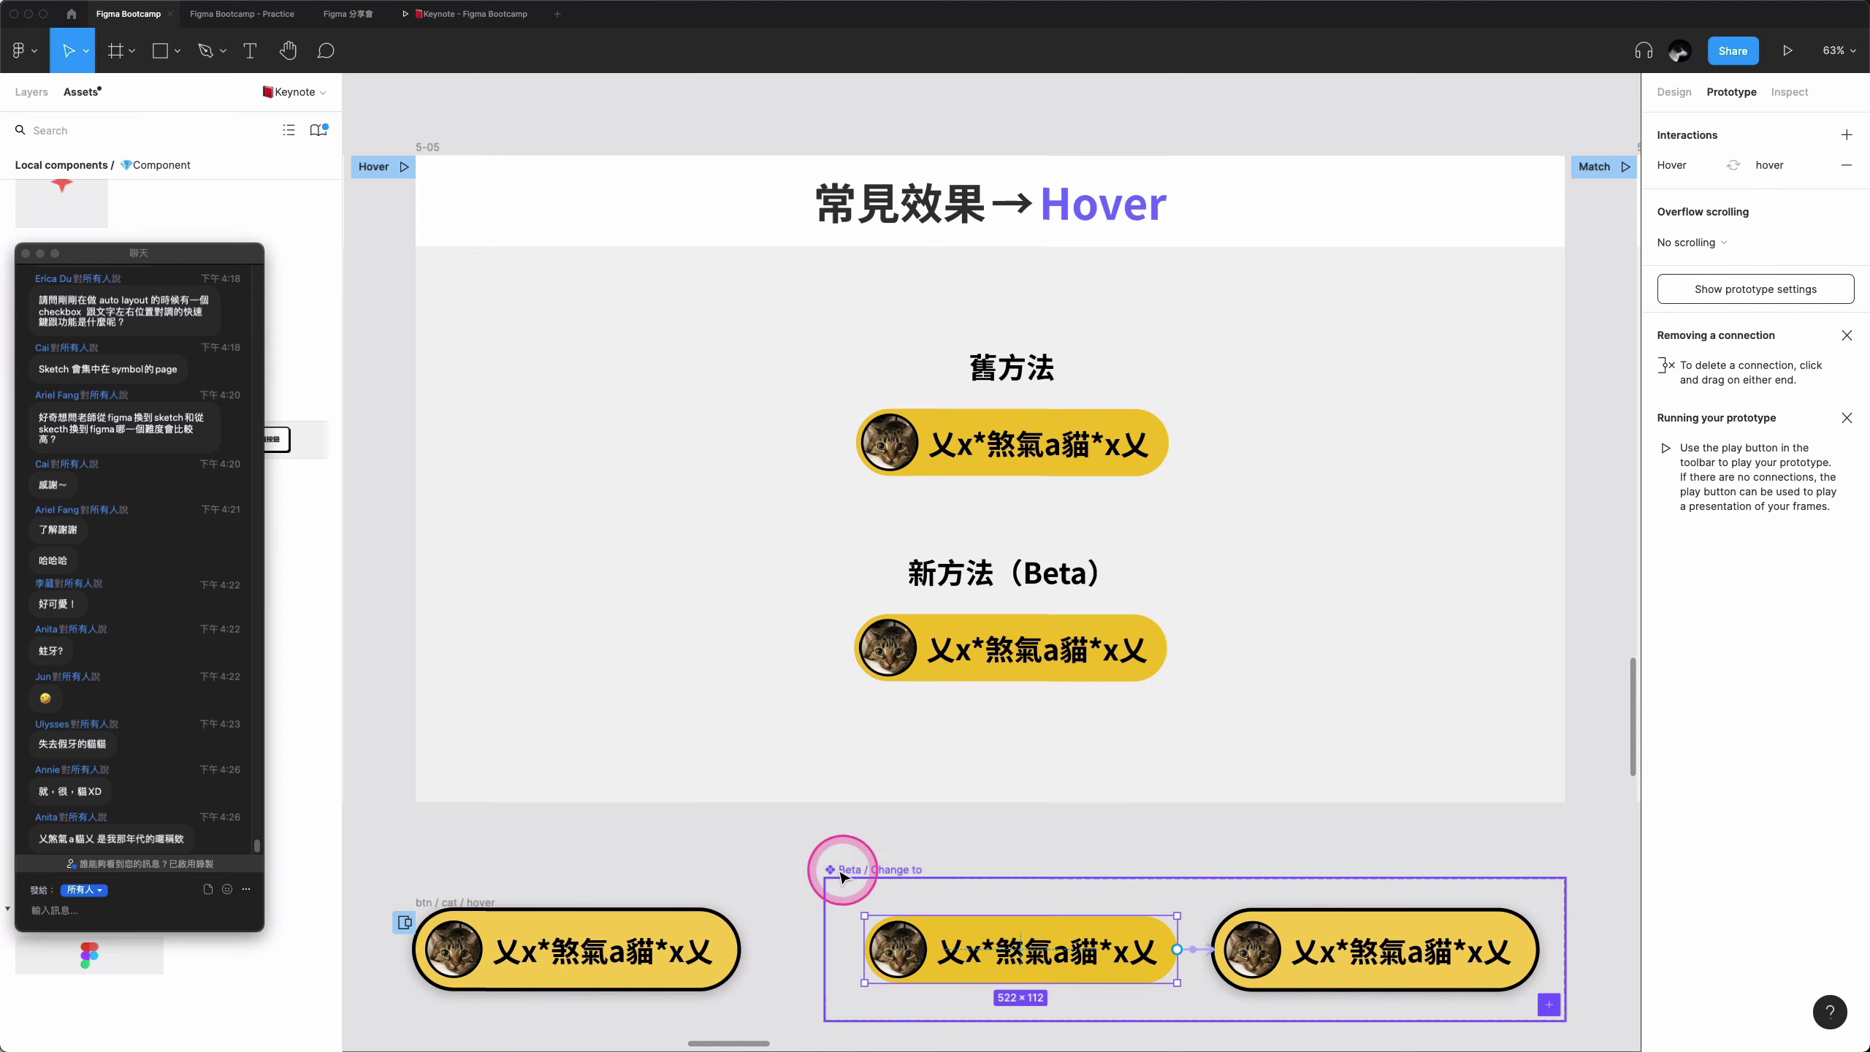
scroll(828, 866, "down", 2)
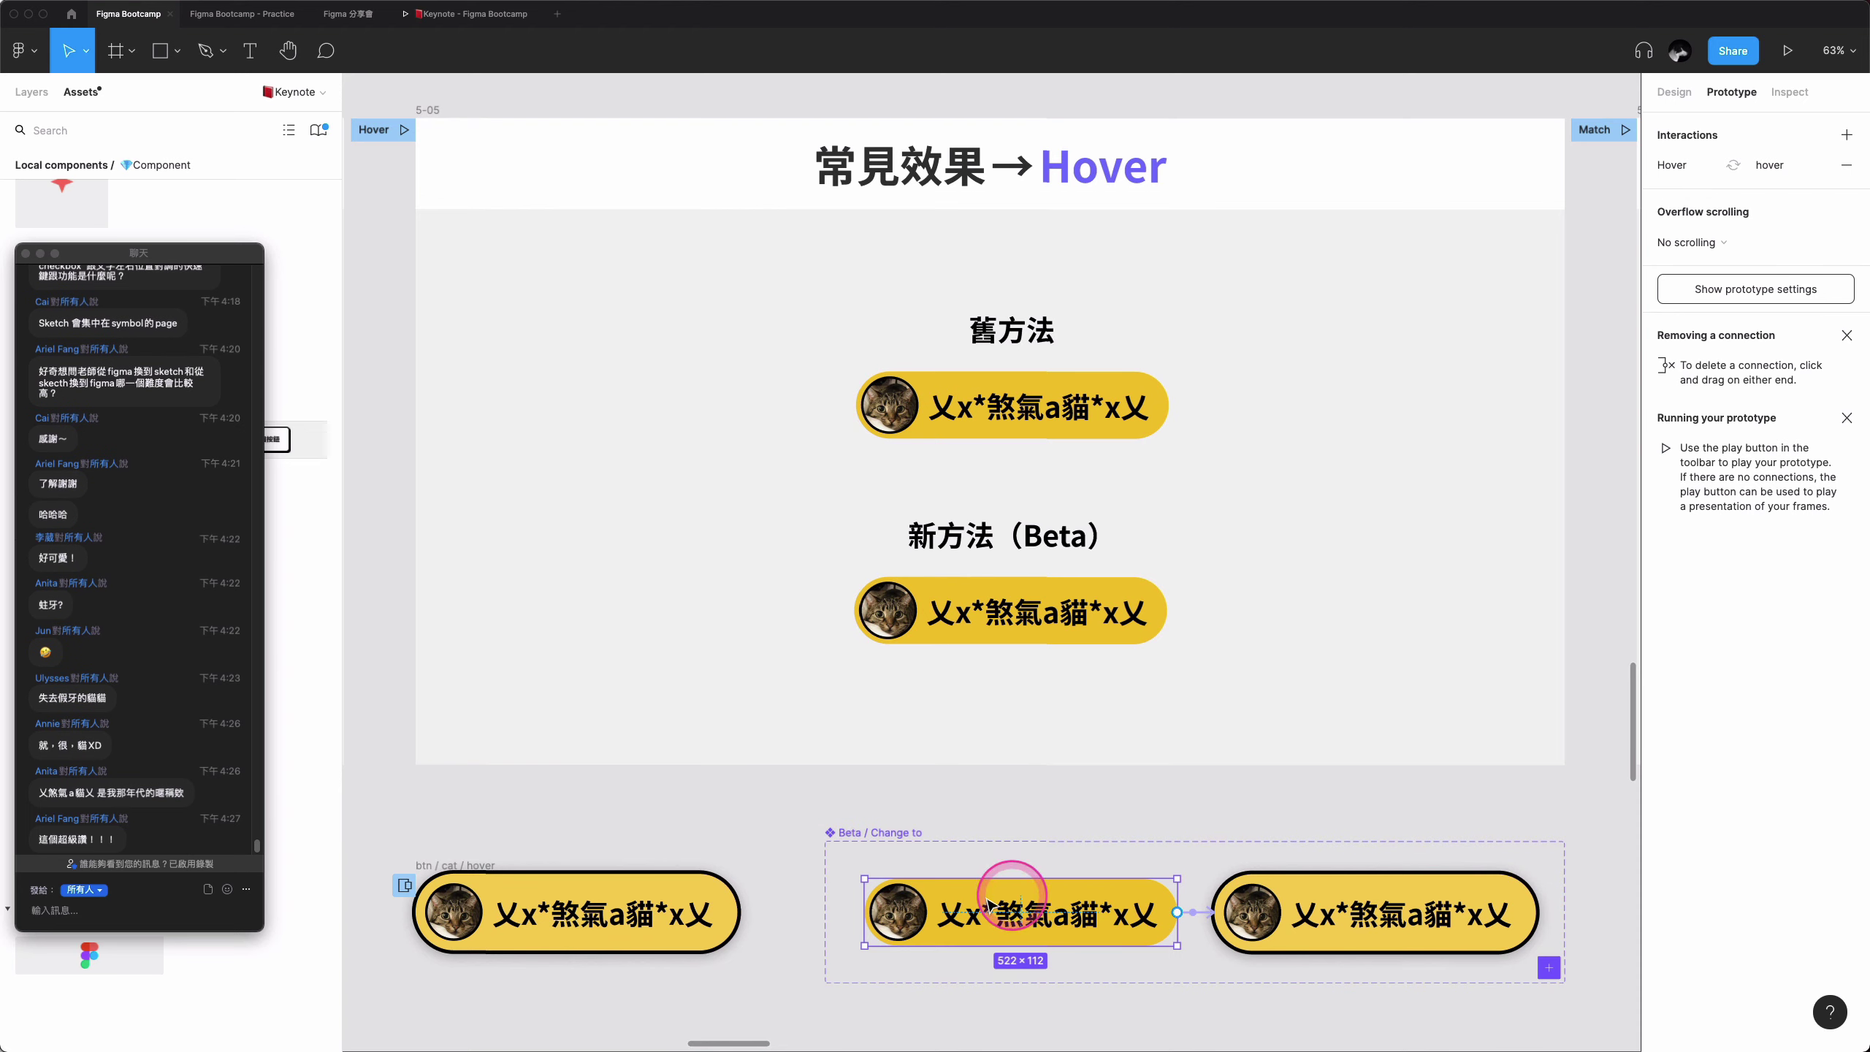
left_click(1191, 913)
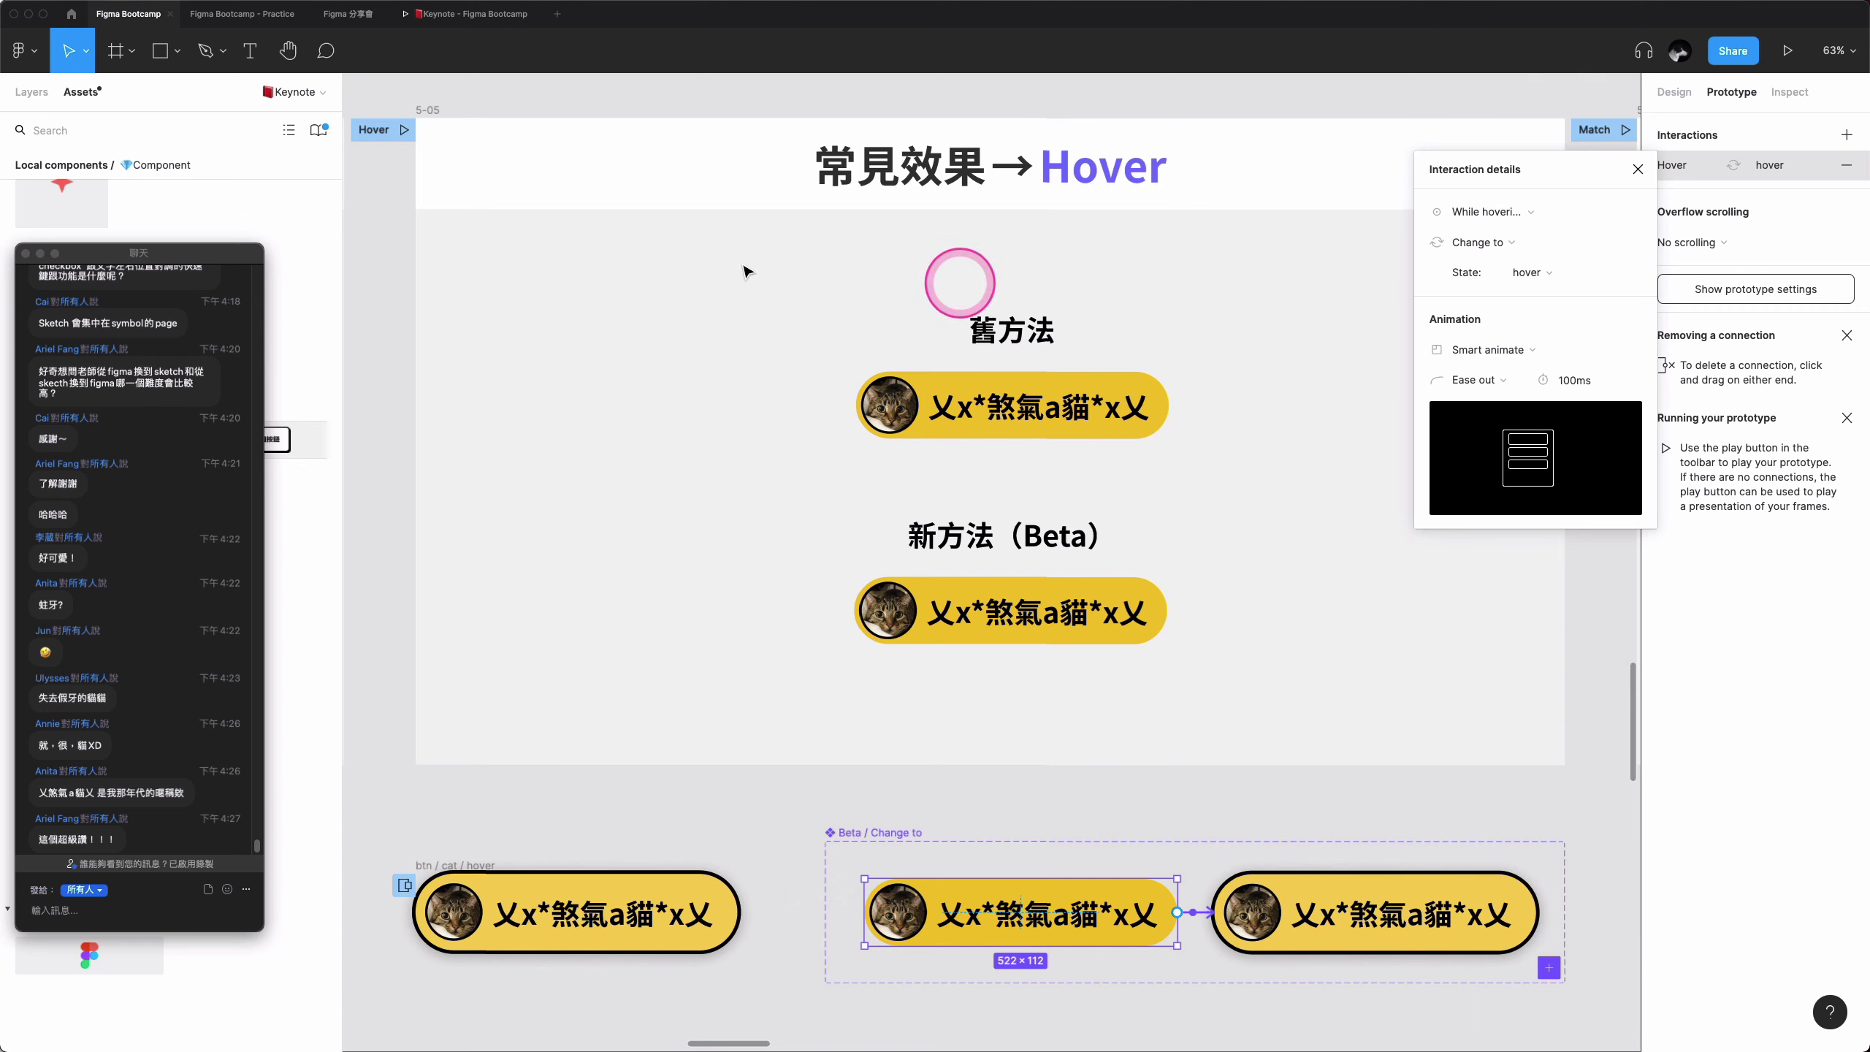
left_click(403, 129)
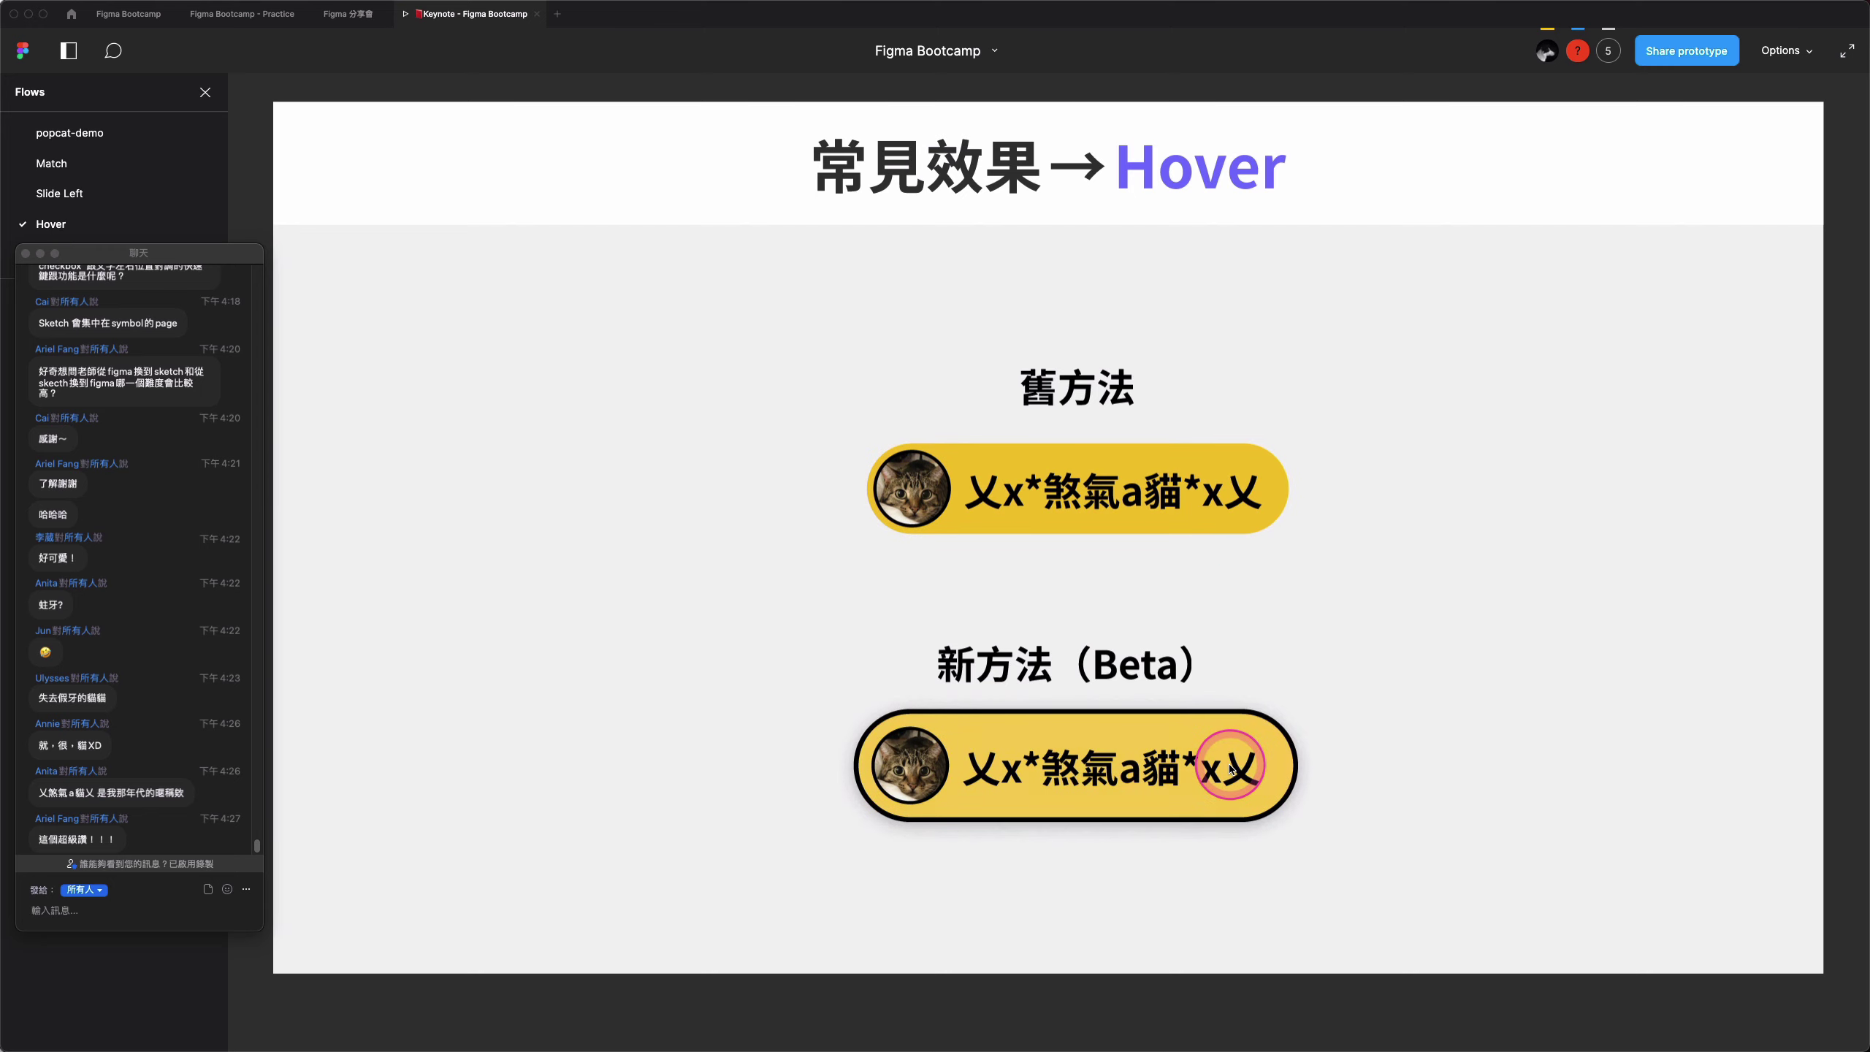
left_click(127, 14)
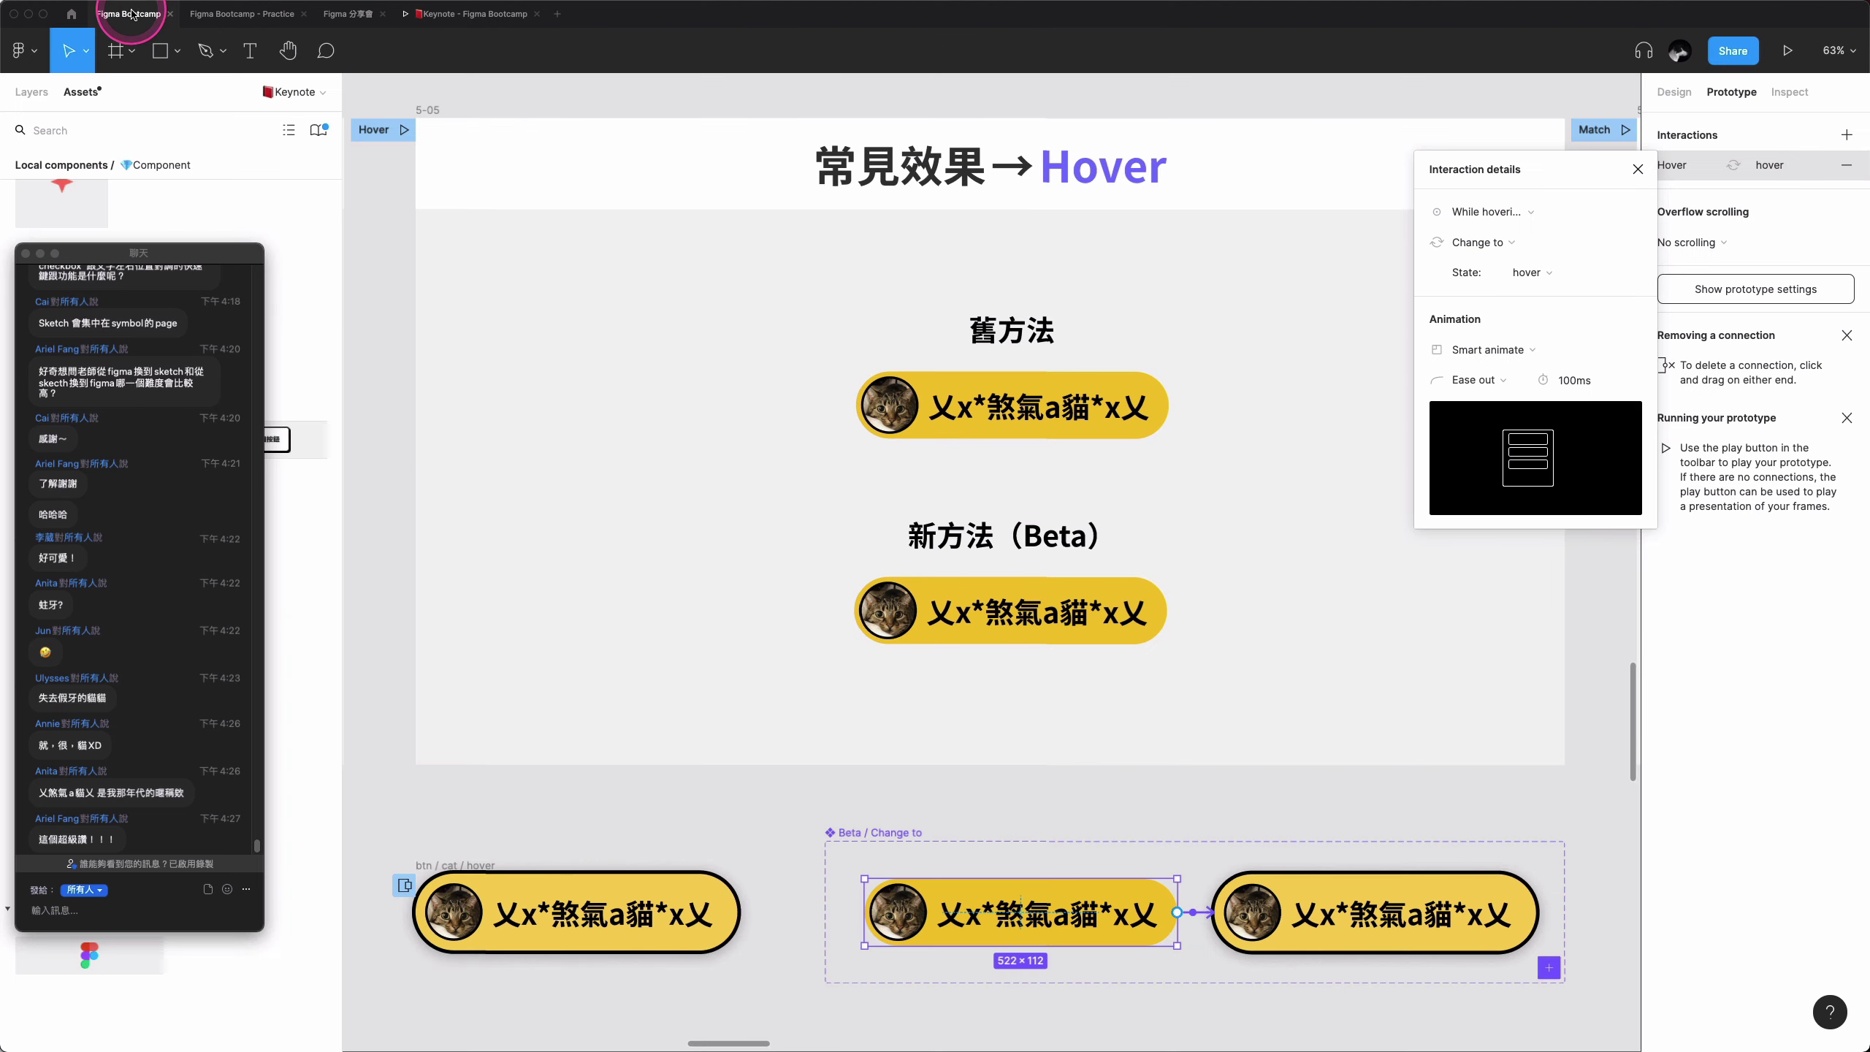
- Select the Hover frame and advance with N to the Overlay slide 5-06
left_click(1224, 519)
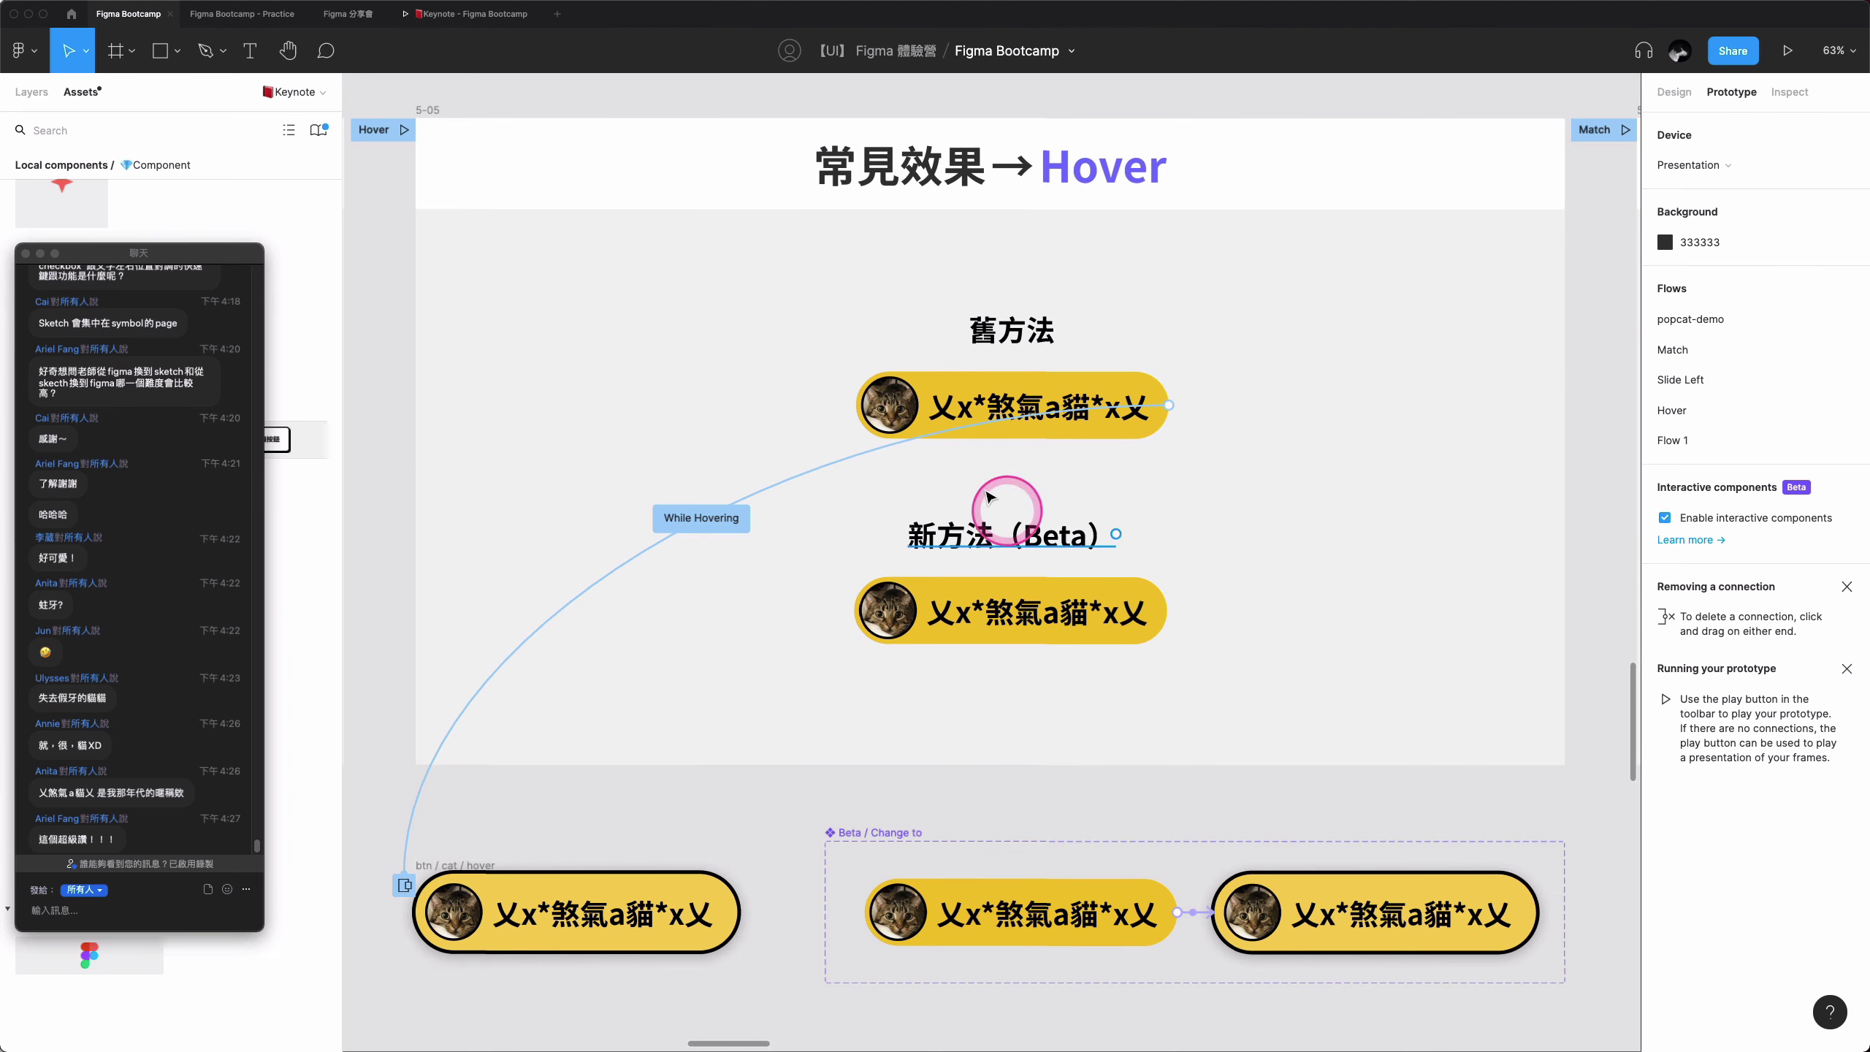
left_click(430, 110)
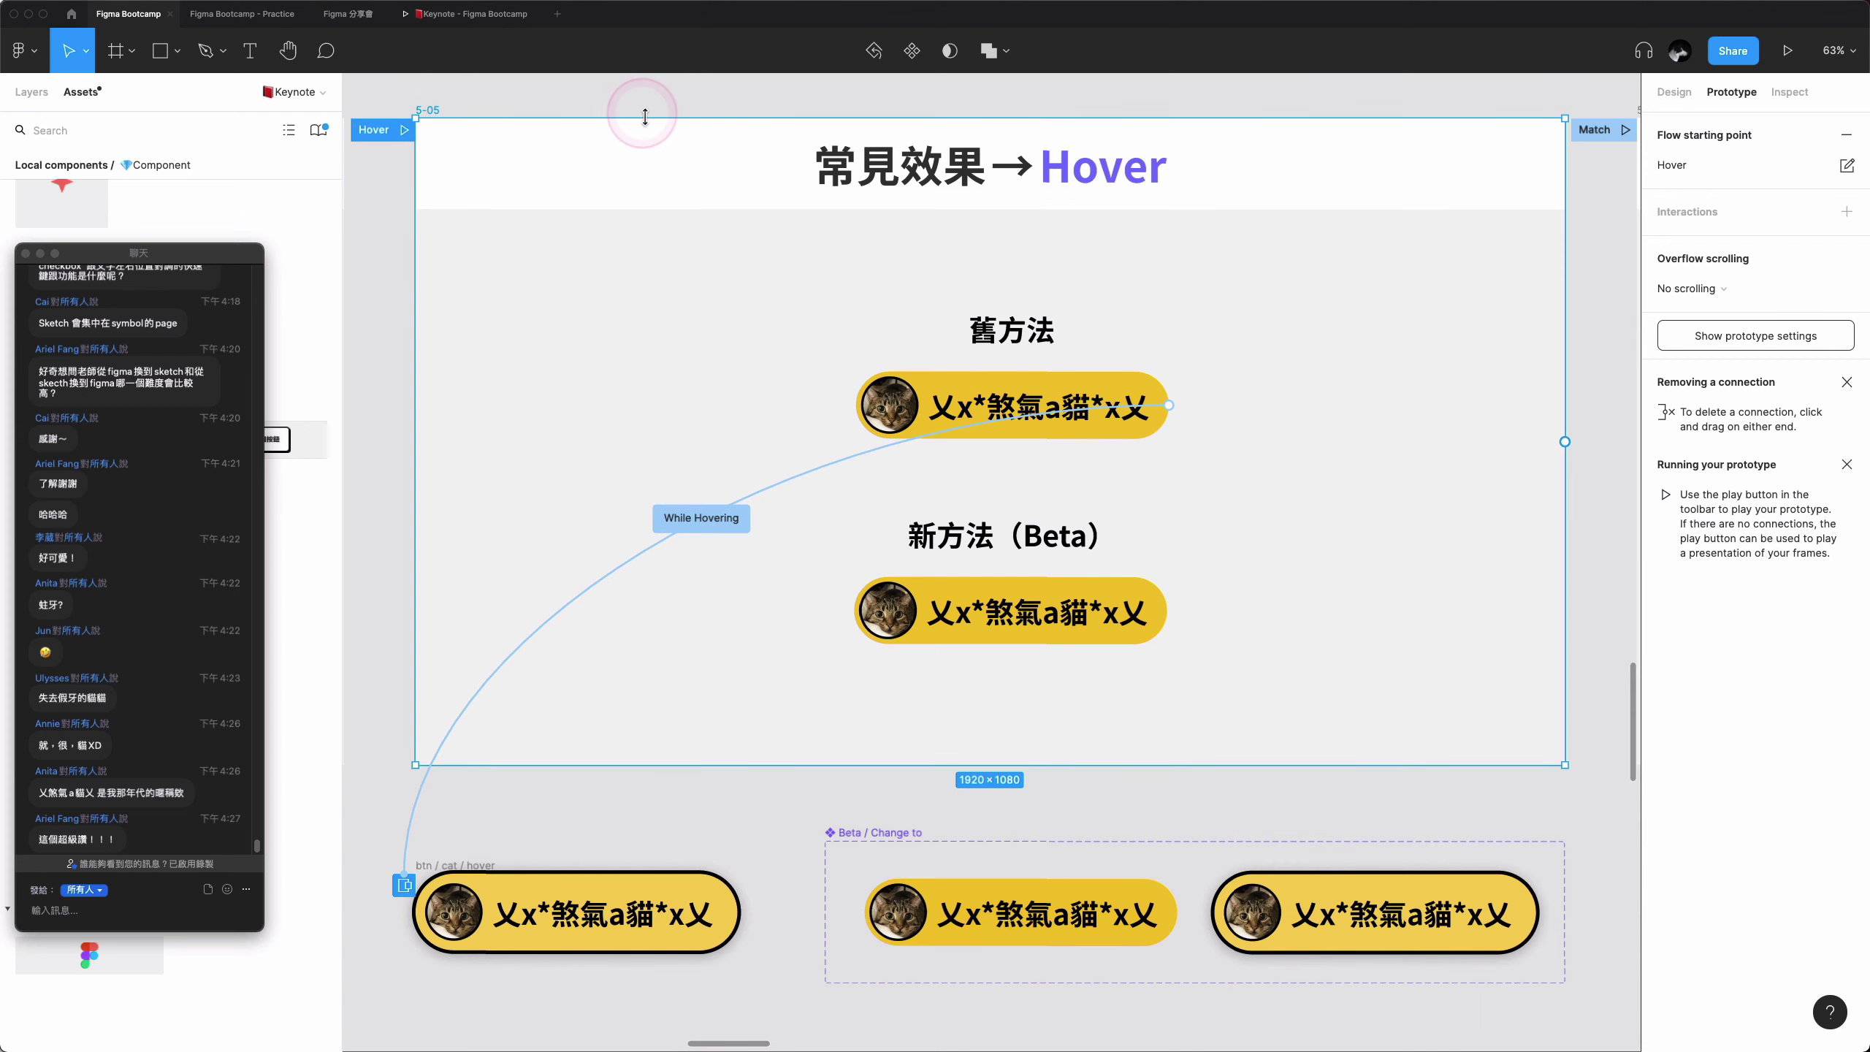
scroll(644, 115, "up", 2)
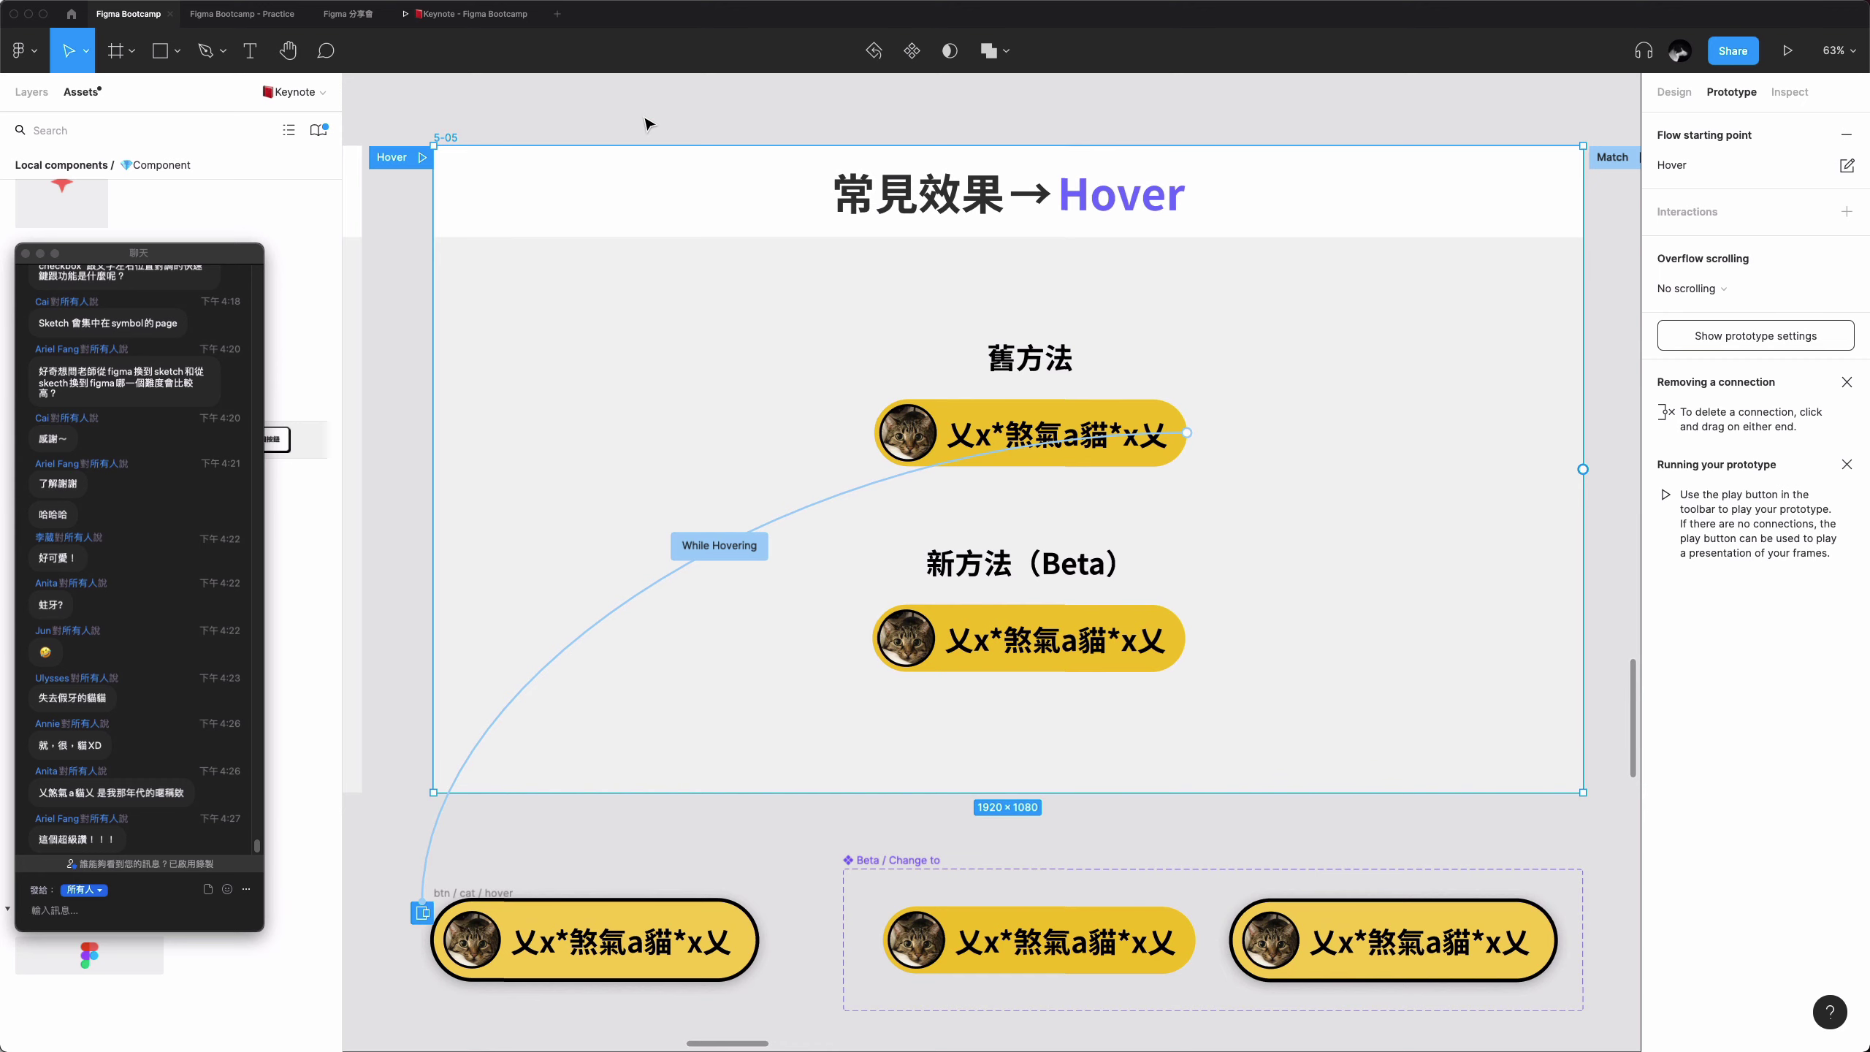
key("n")
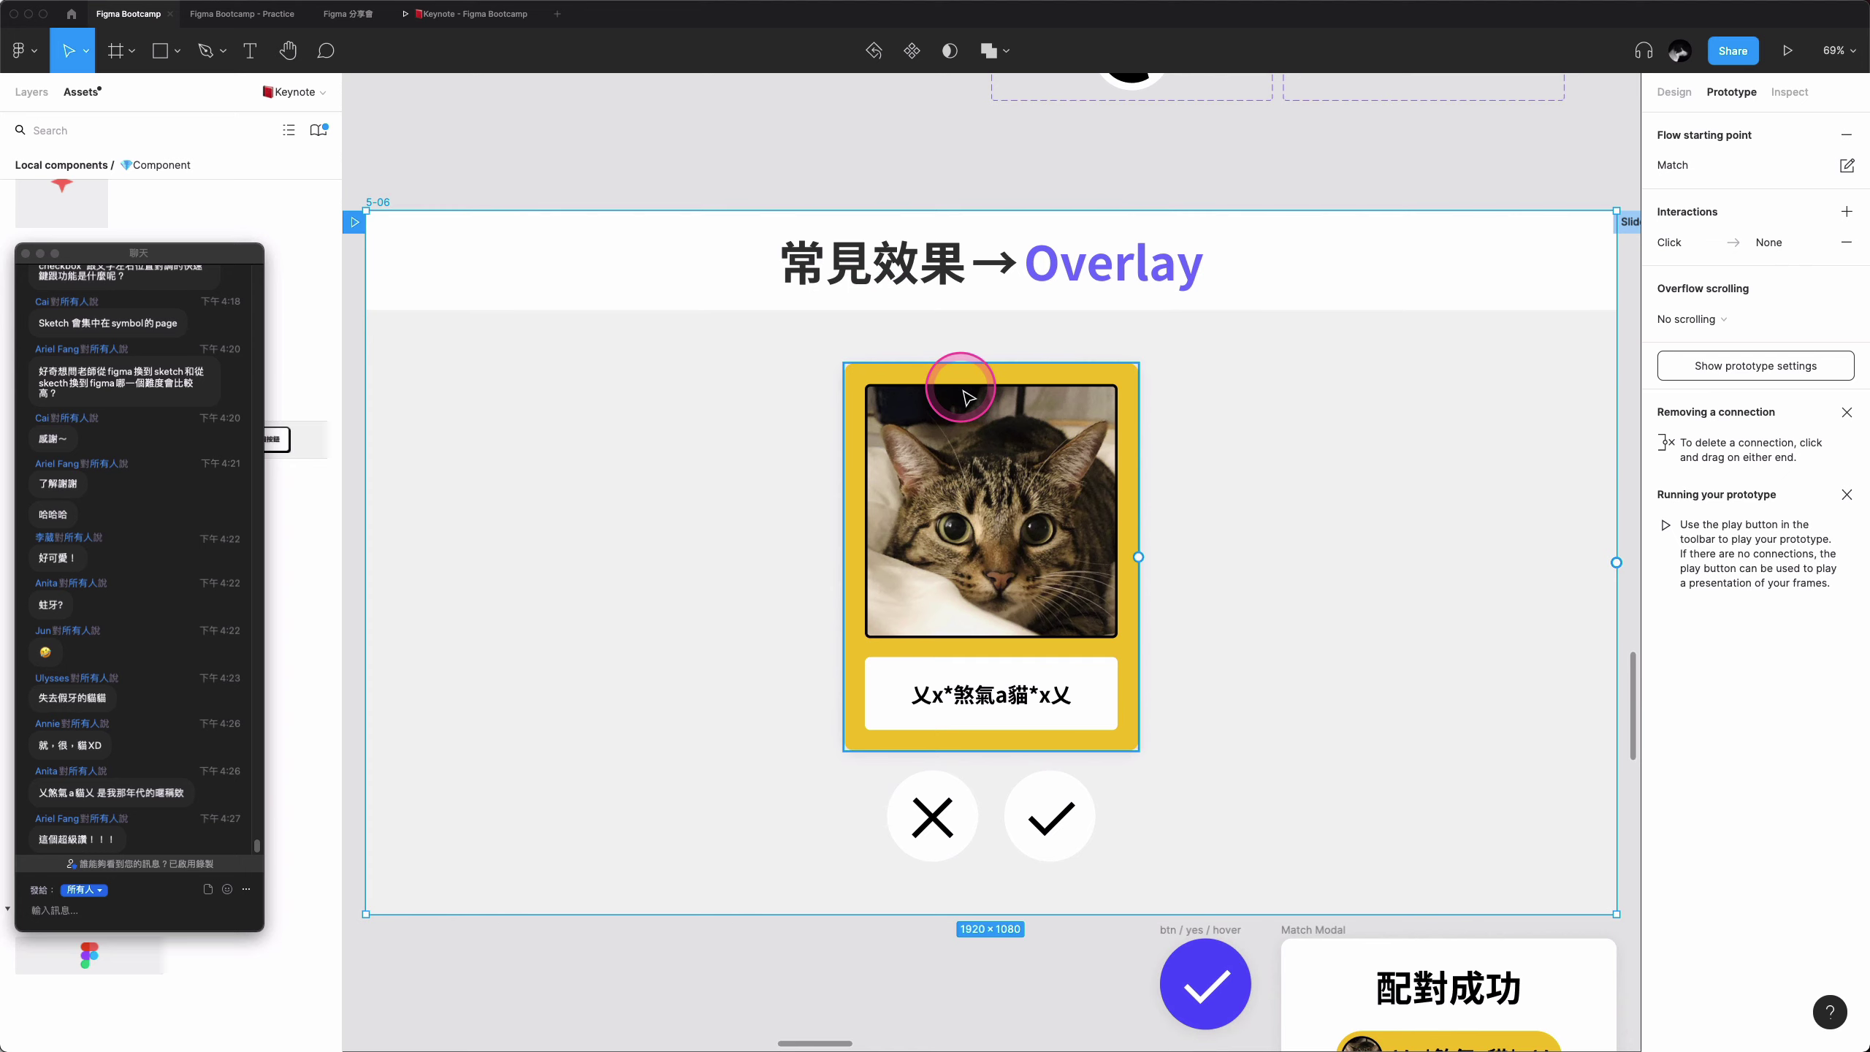
- Link the check button to Match Modal and change its On click action from Navigate to to Open overlay
scroll(1315, 394, "down", 1)
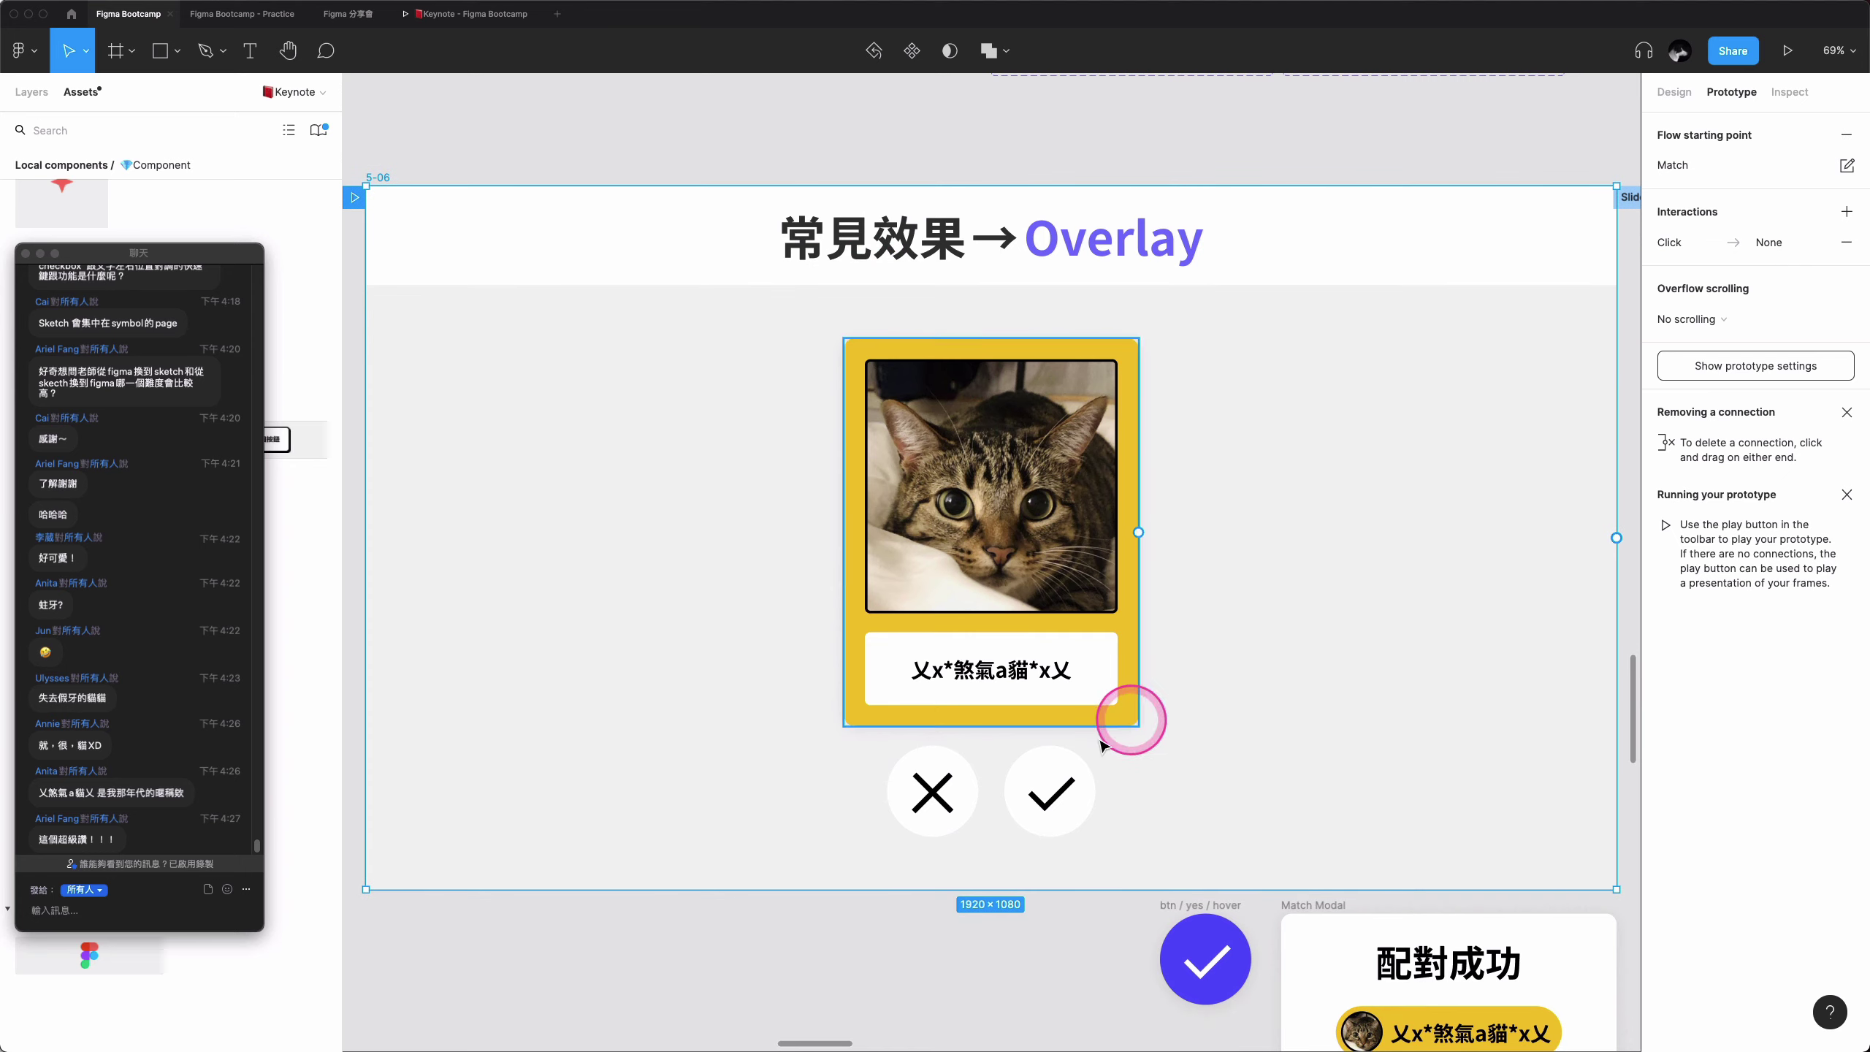
left_click(1082, 788)
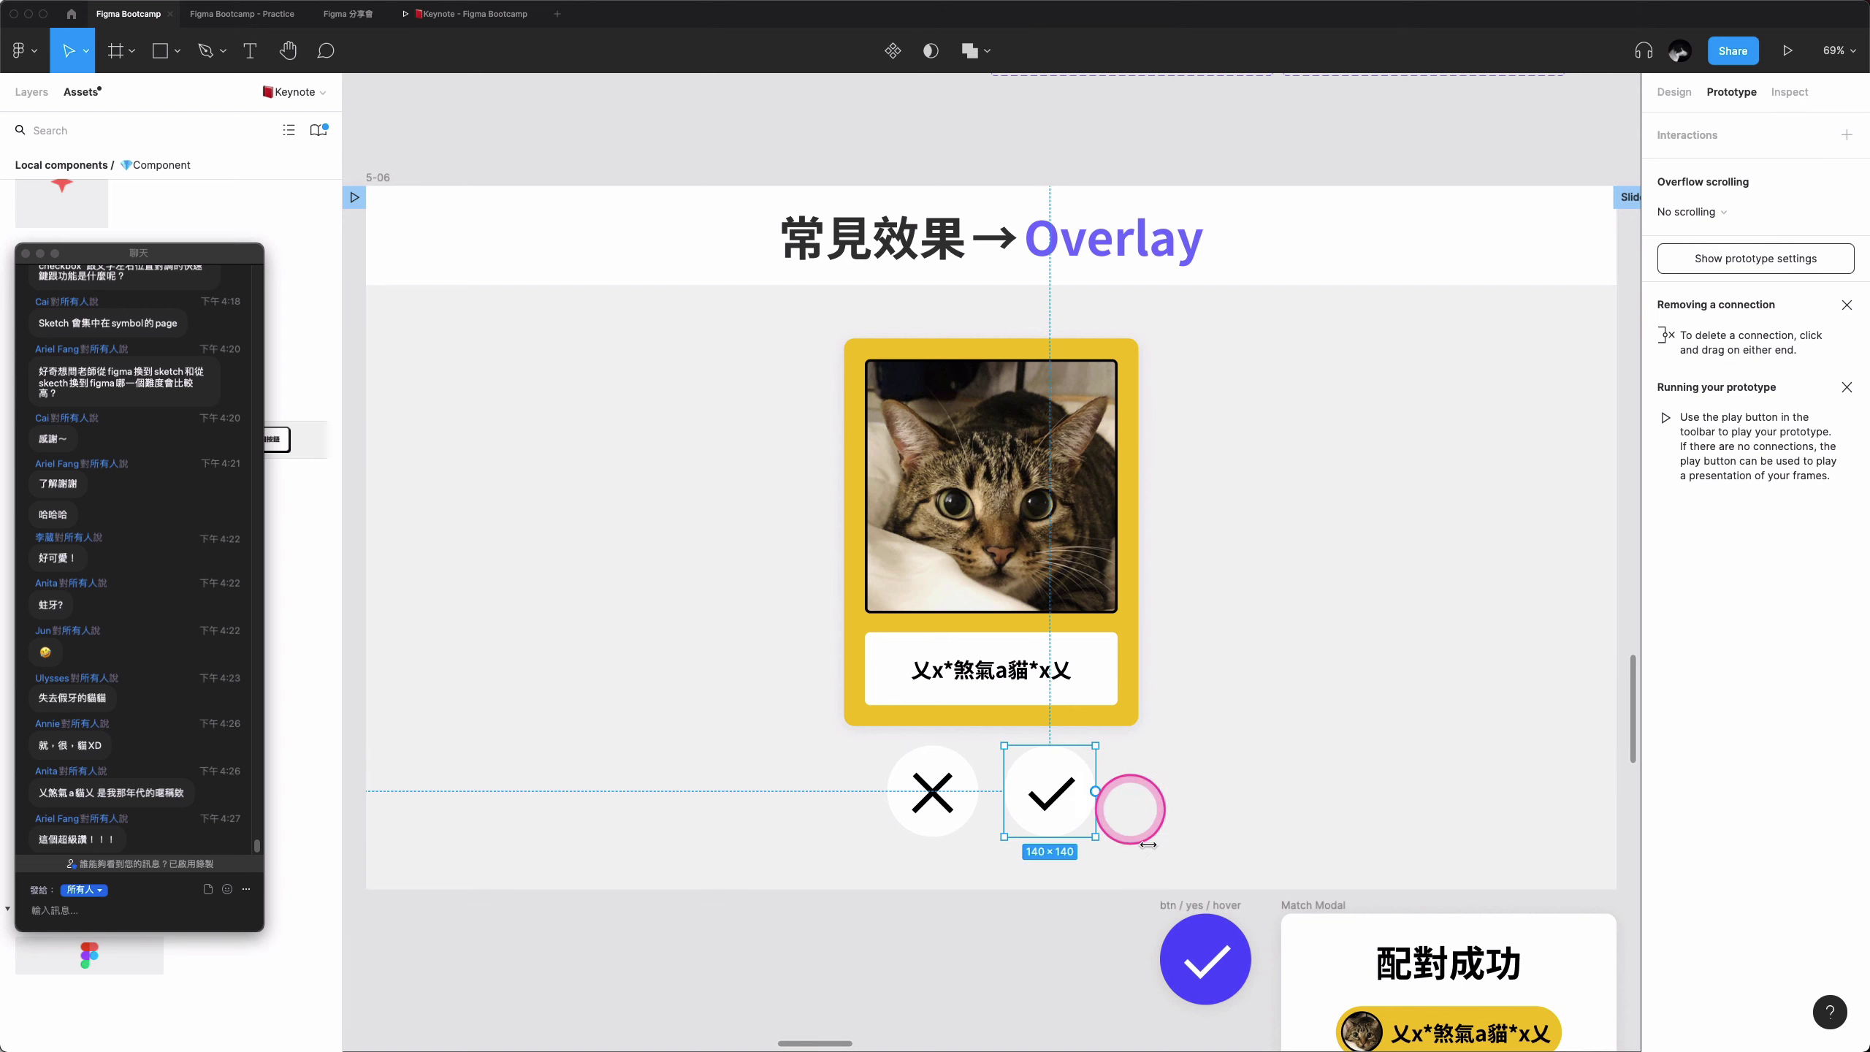
scroll(1087, 848, "down", 1)
scroll(1075, 746, "down", 1)
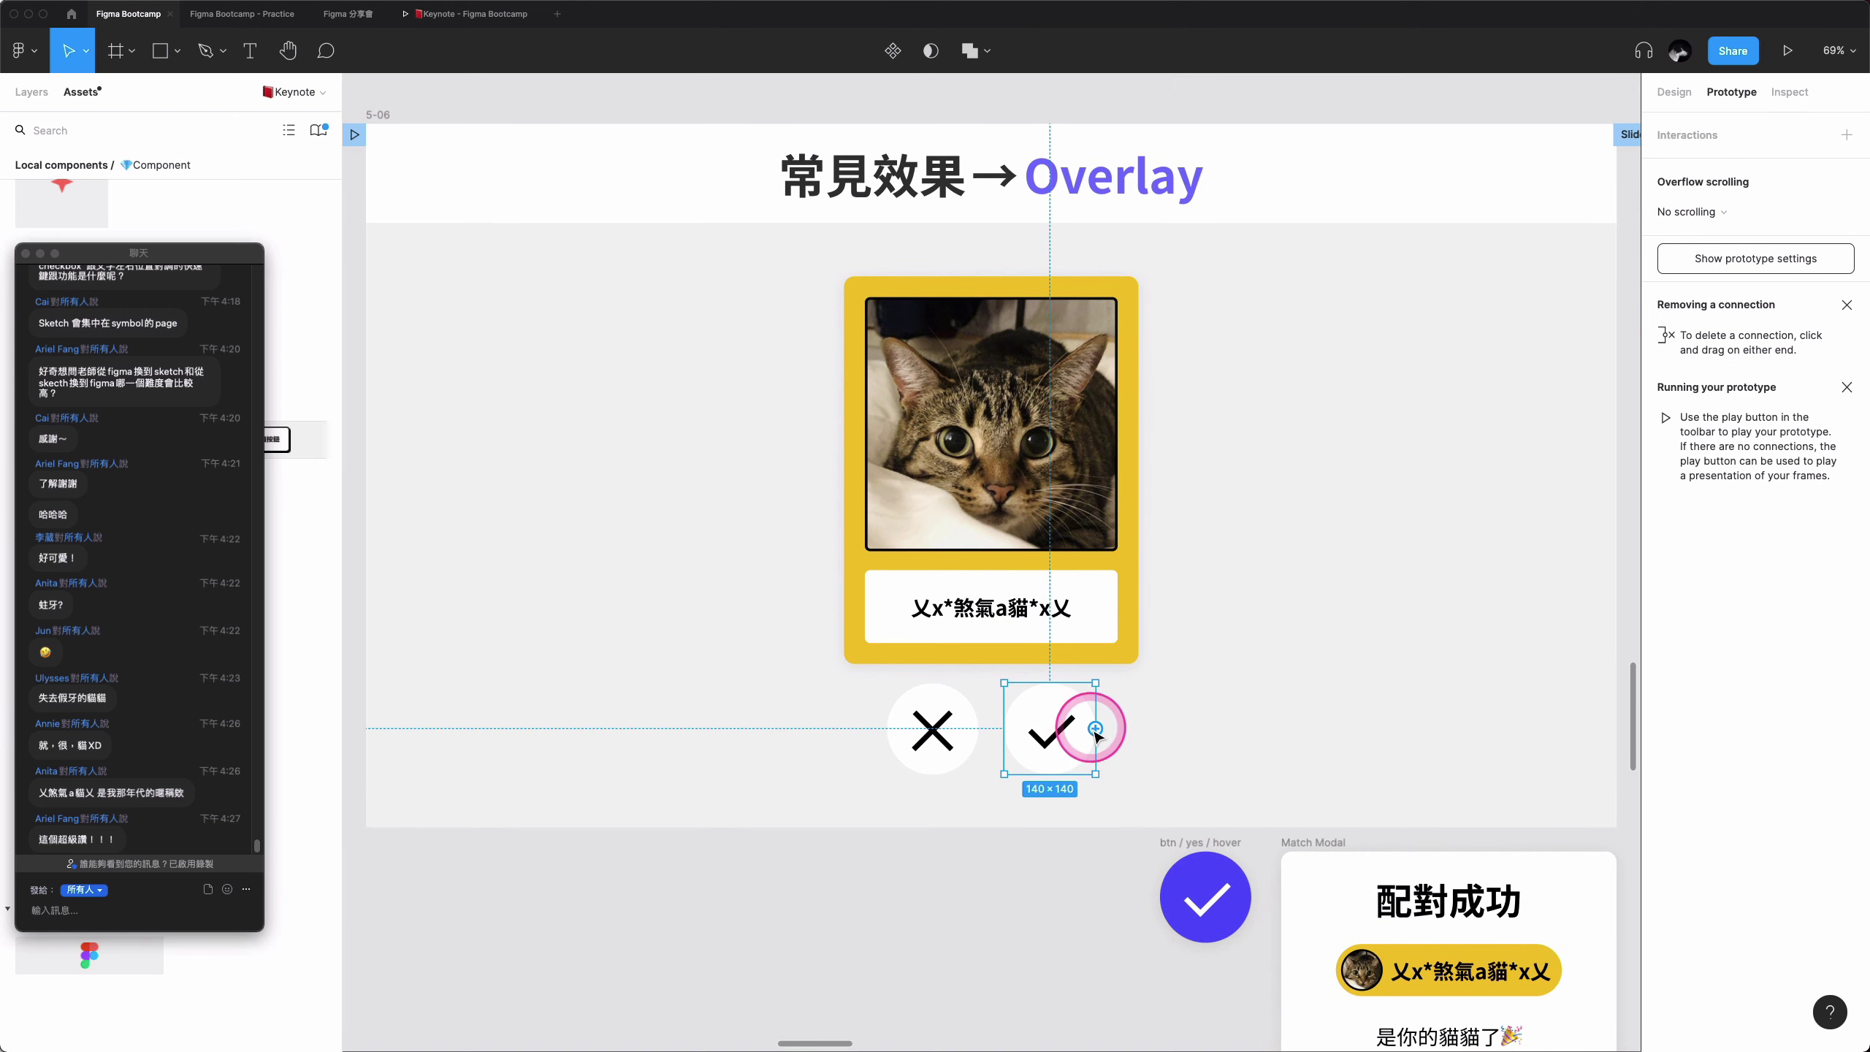
left_click_drag(1104, 730, 1387, 772)
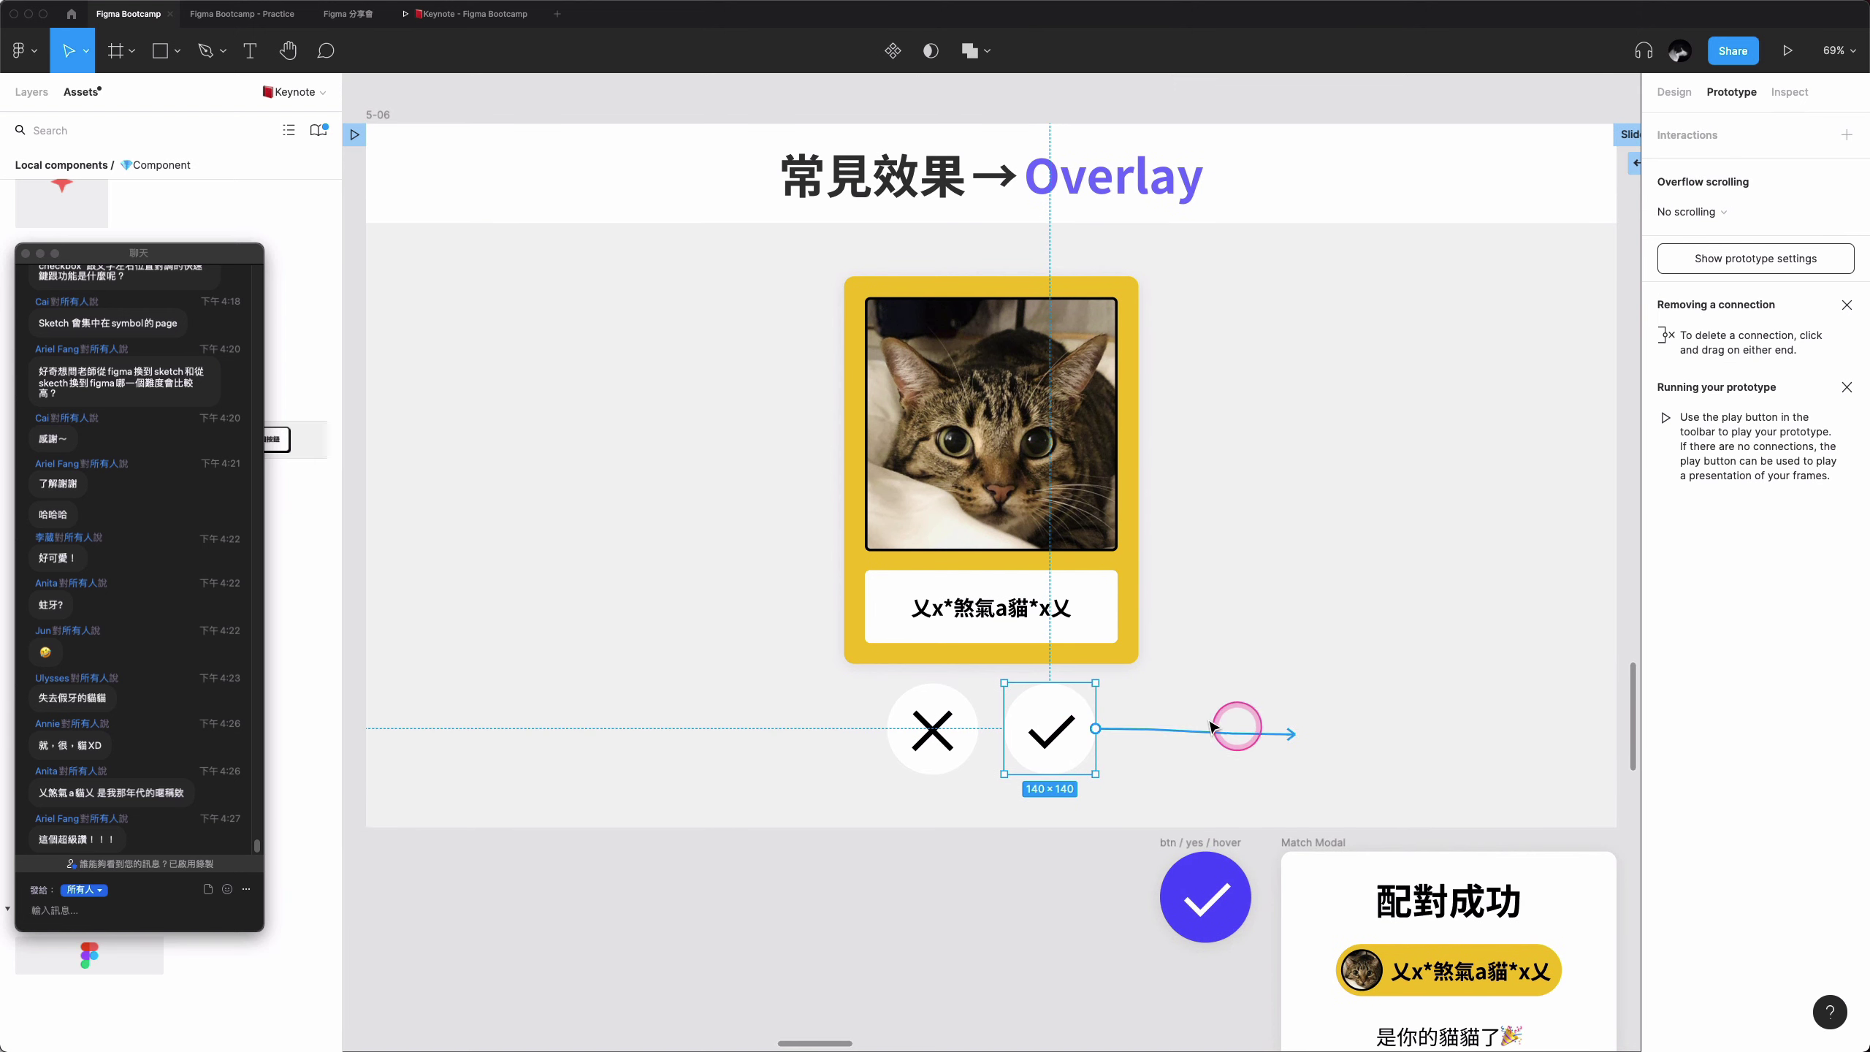
left_click_drag(1386, 771, 1390, 881)
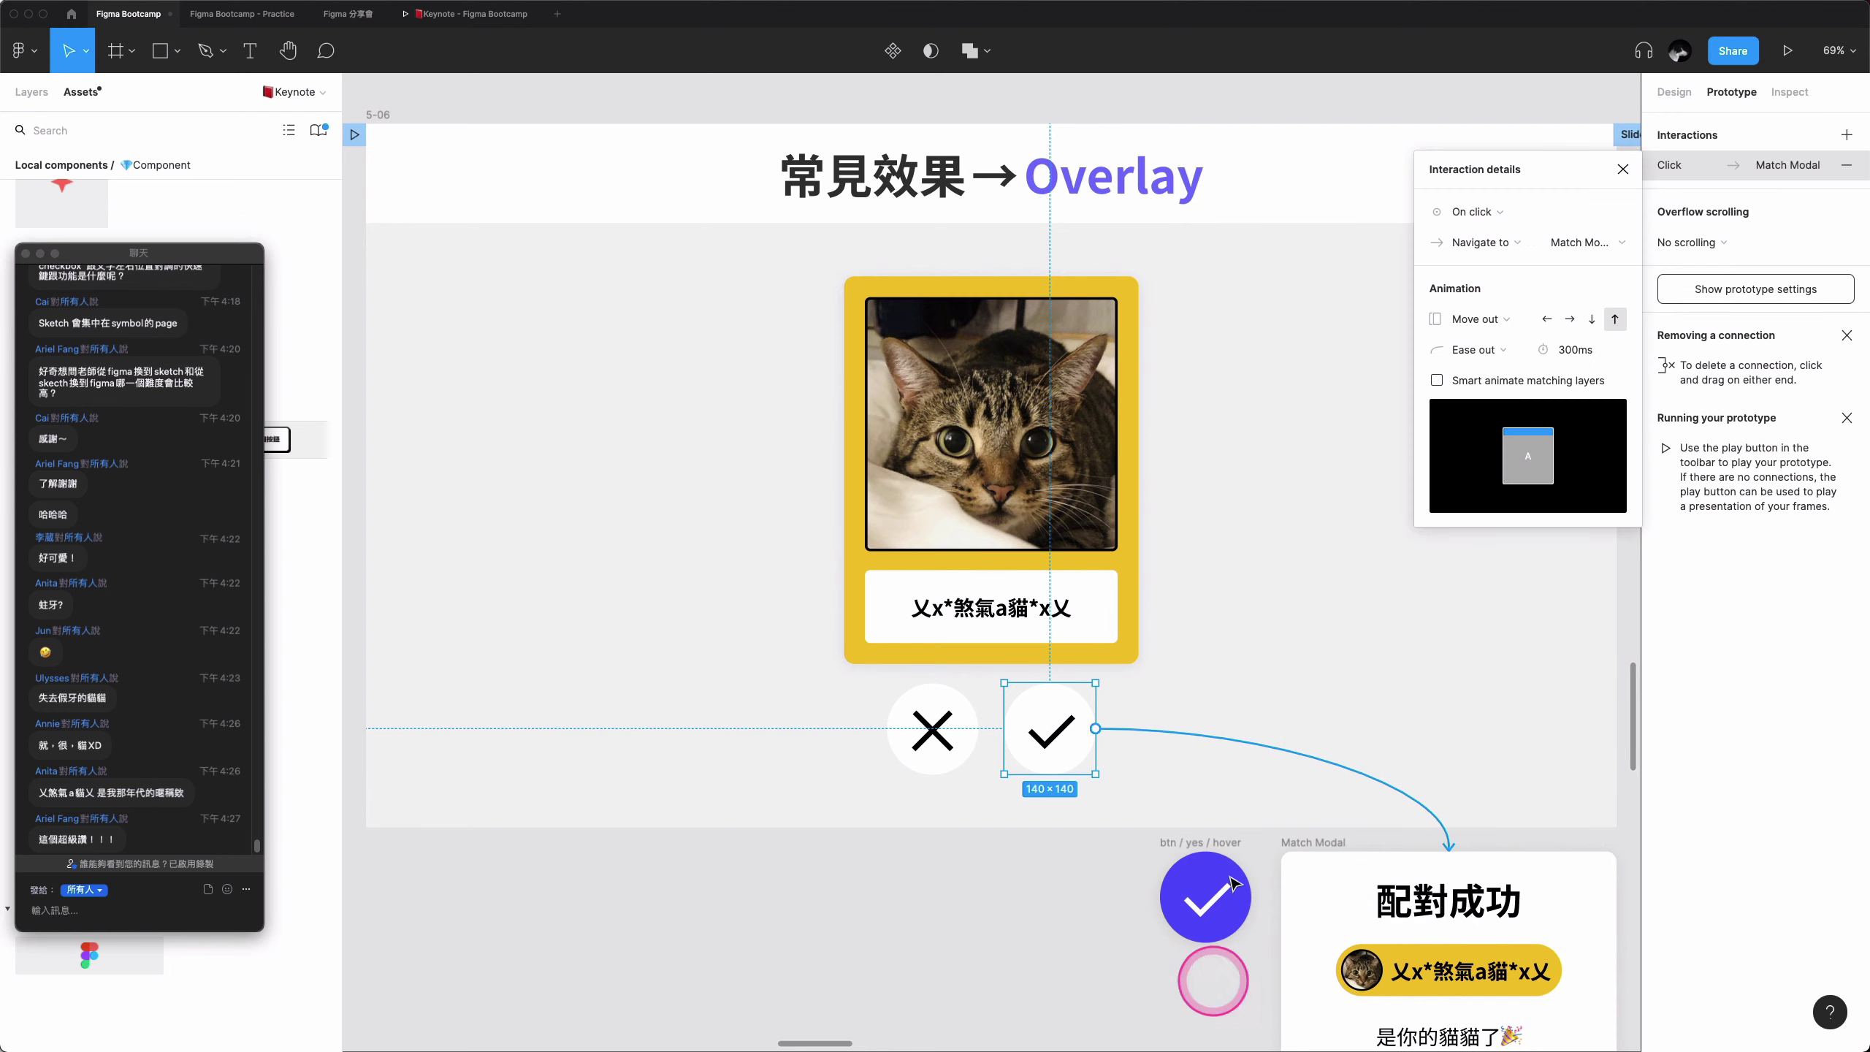
scroll(1178, 895, "down", 3)
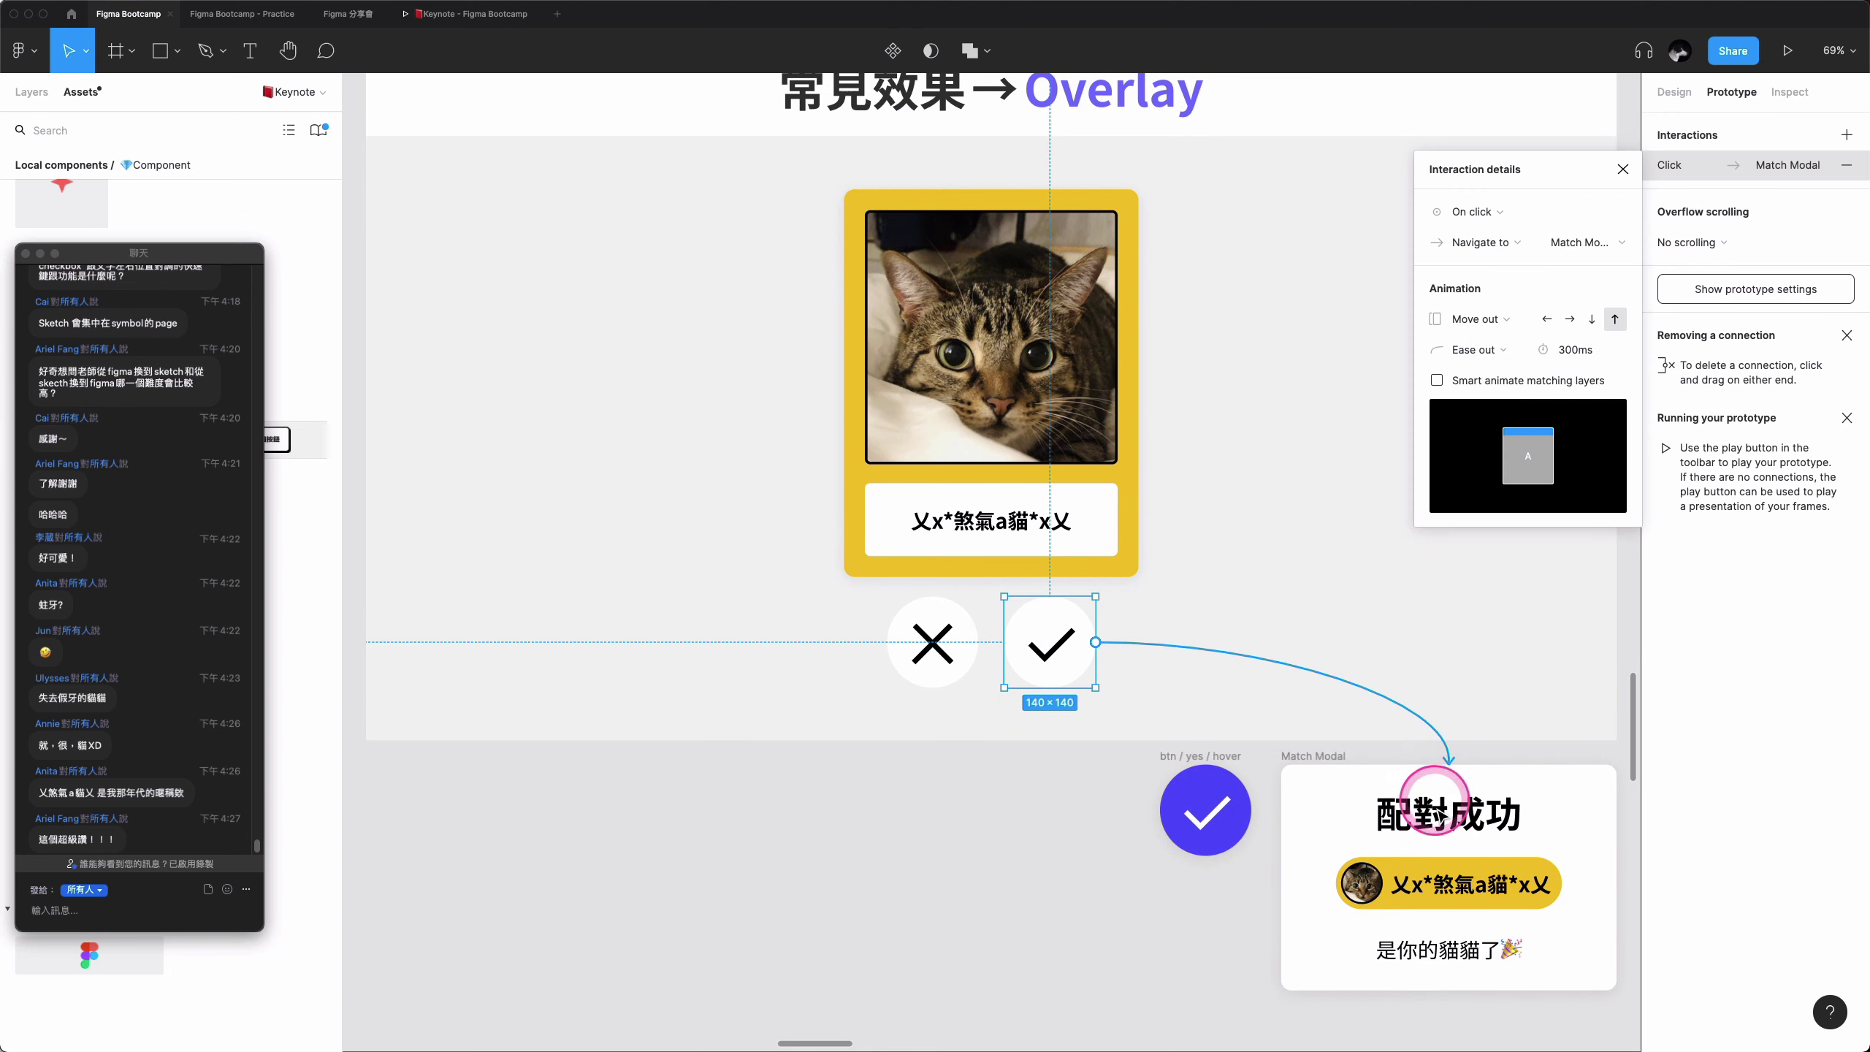
scroll(1357, 793, "up", 2)
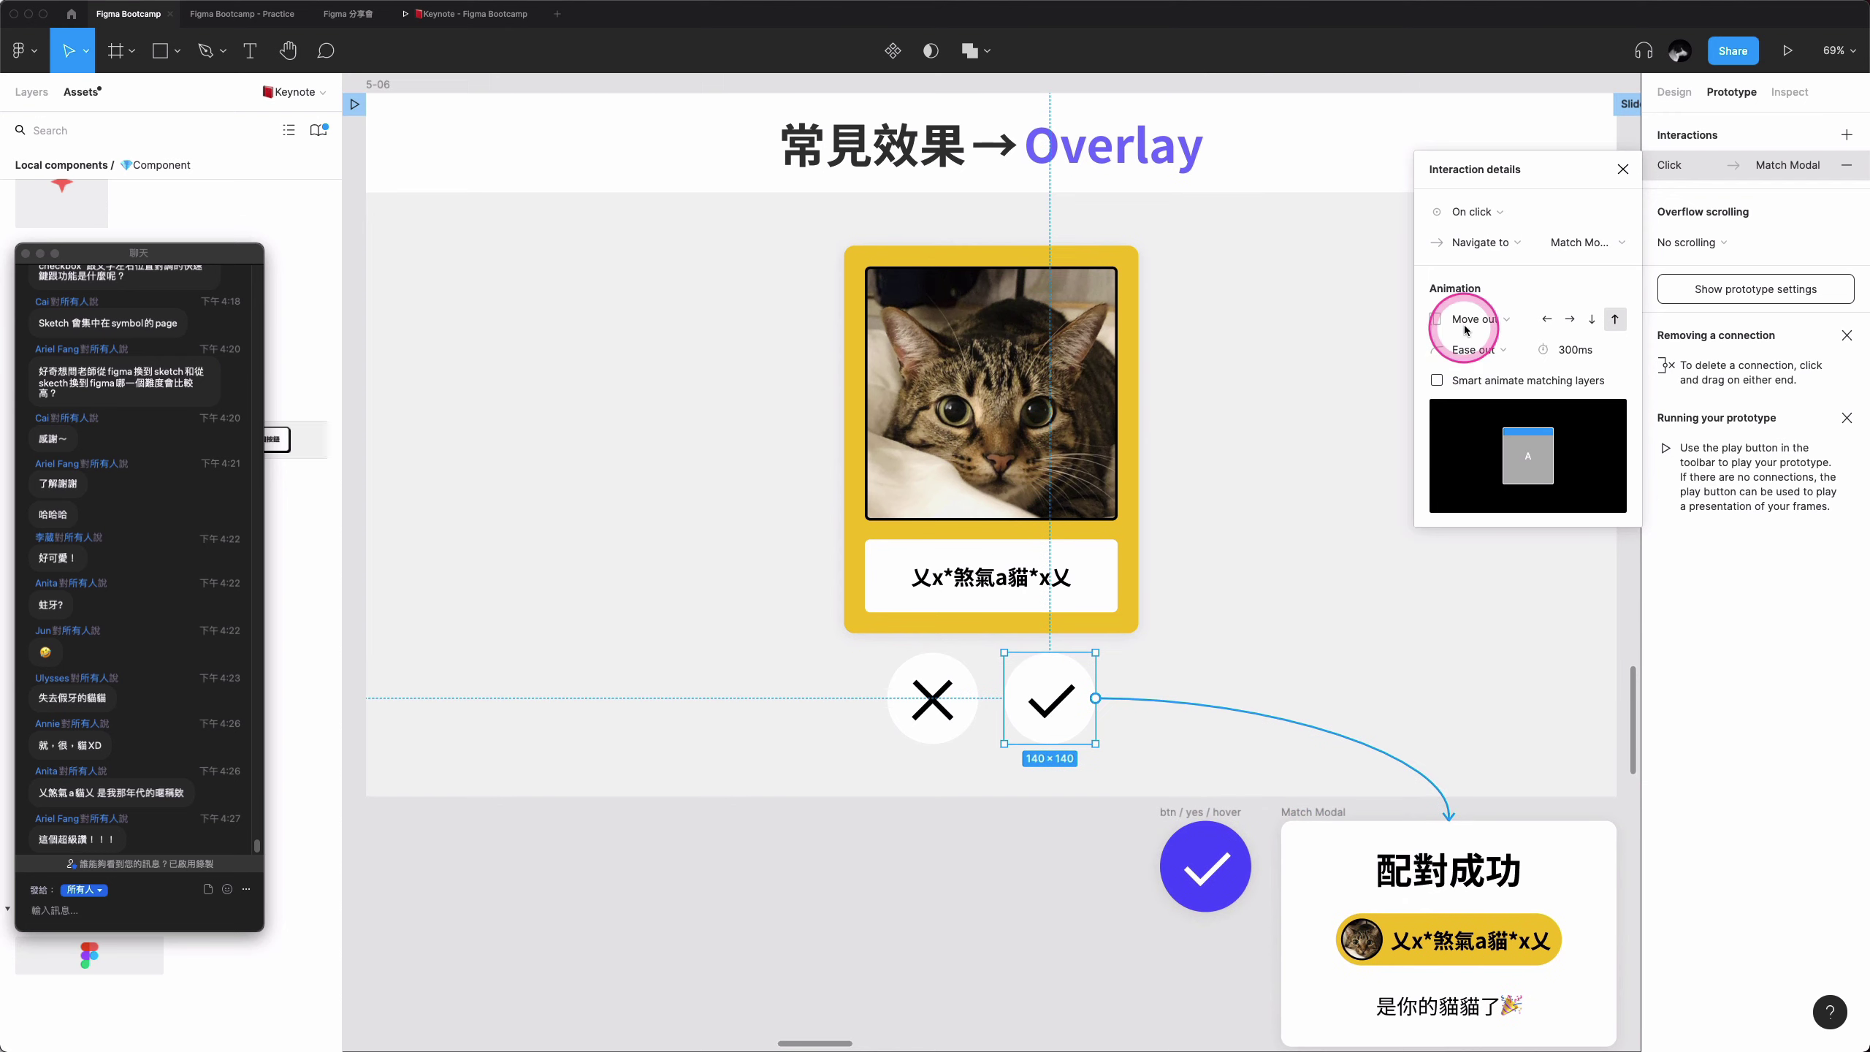
left_click(1486, 245)
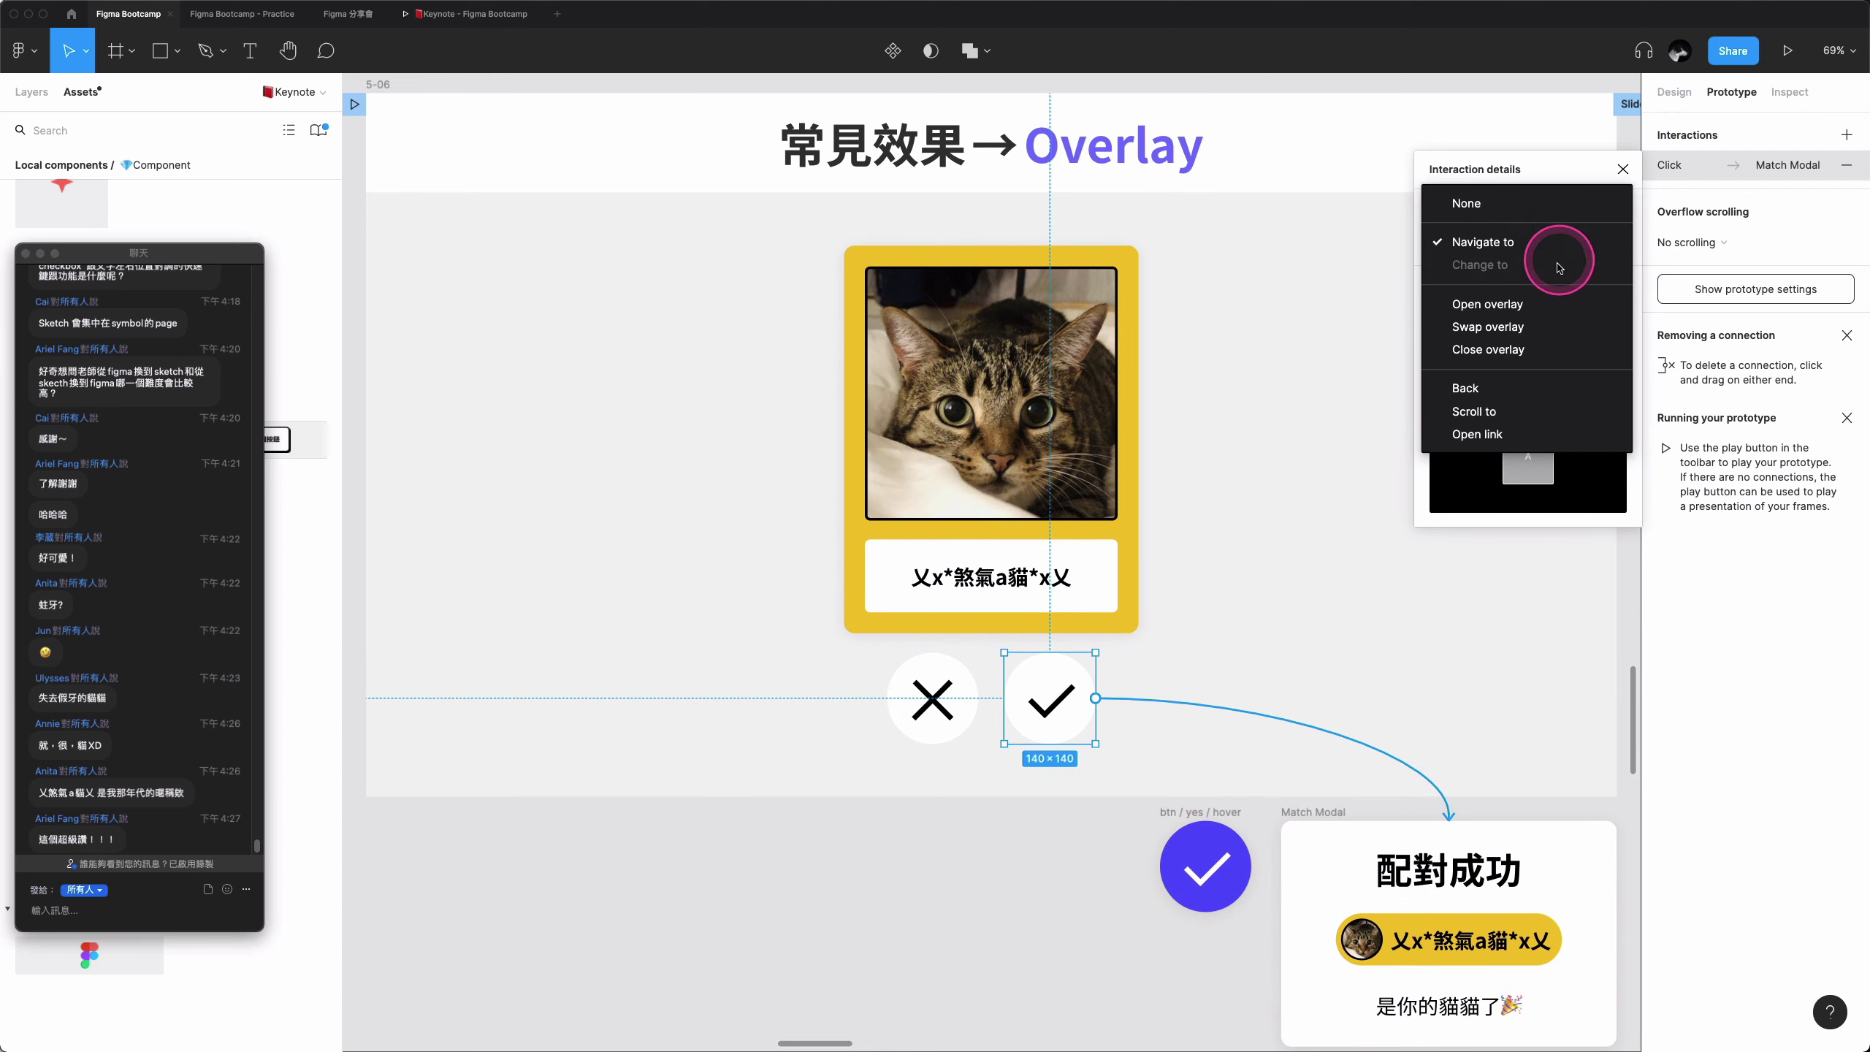
left_click(1527, 310)
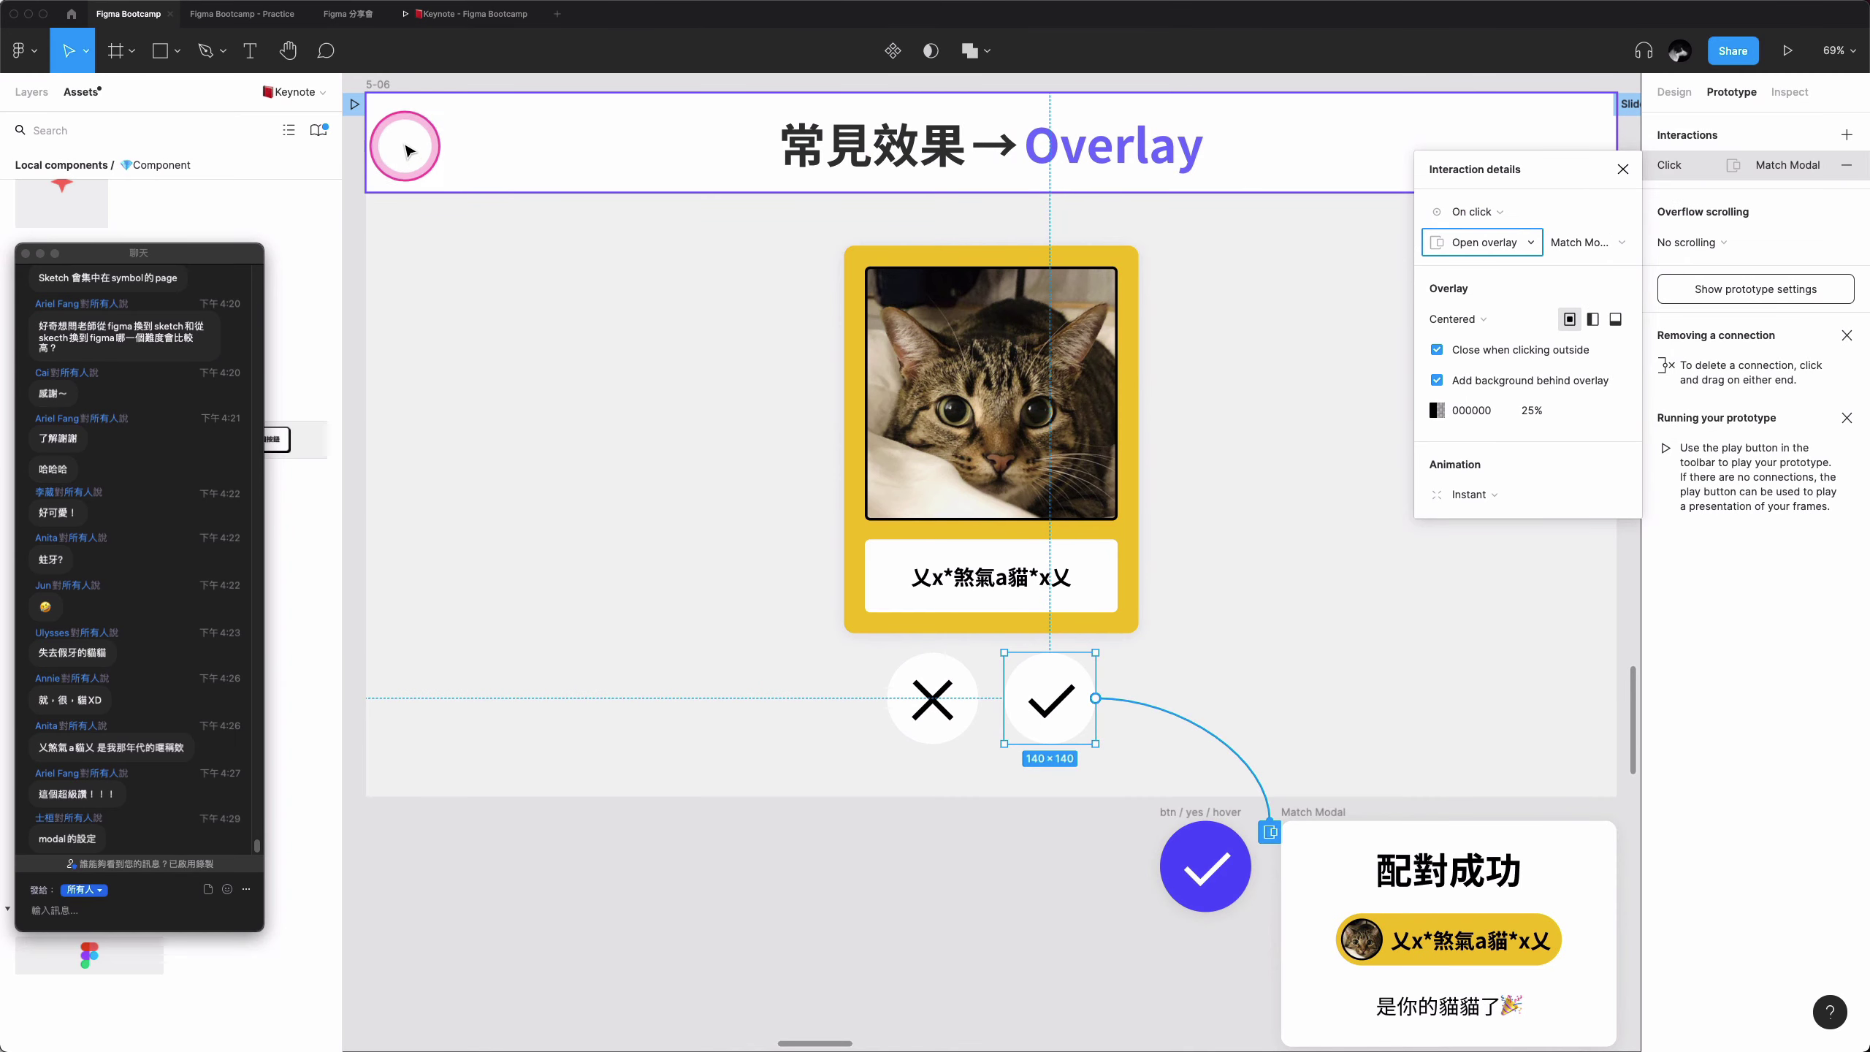
left_click(355, 105)
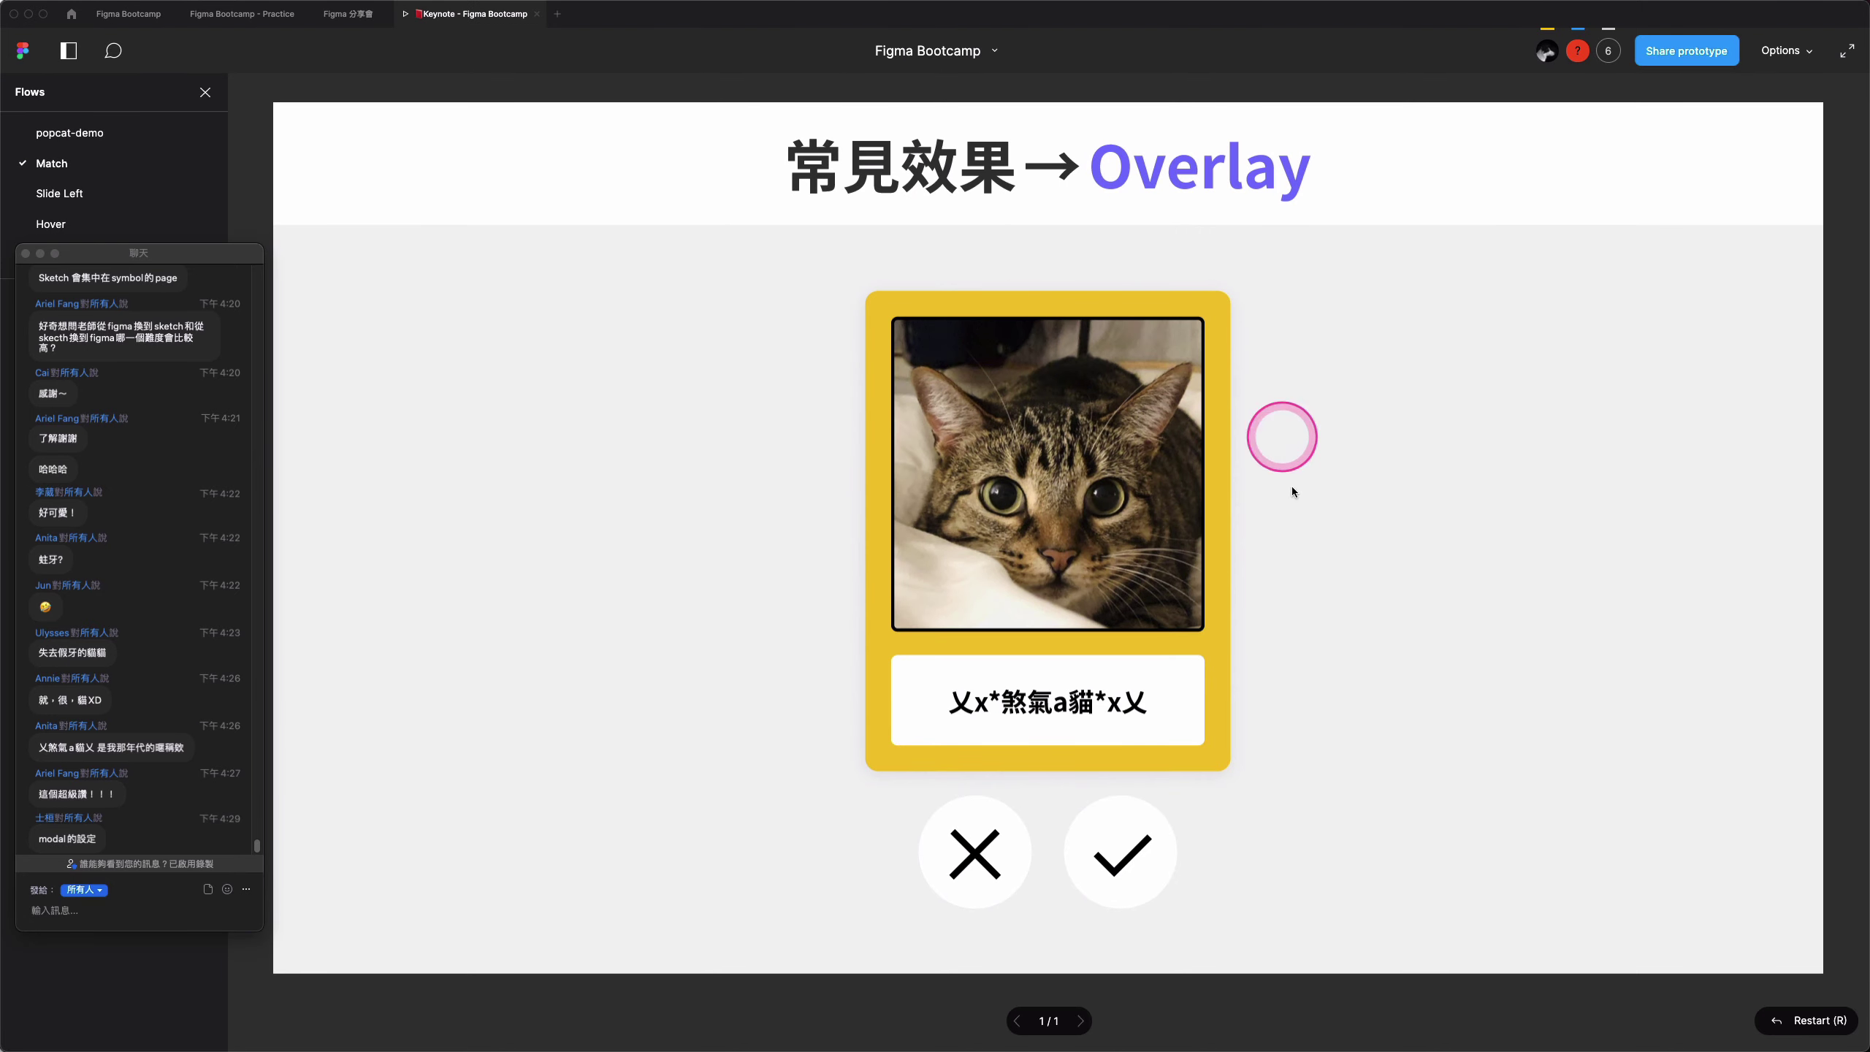
left_click(1123, 836)
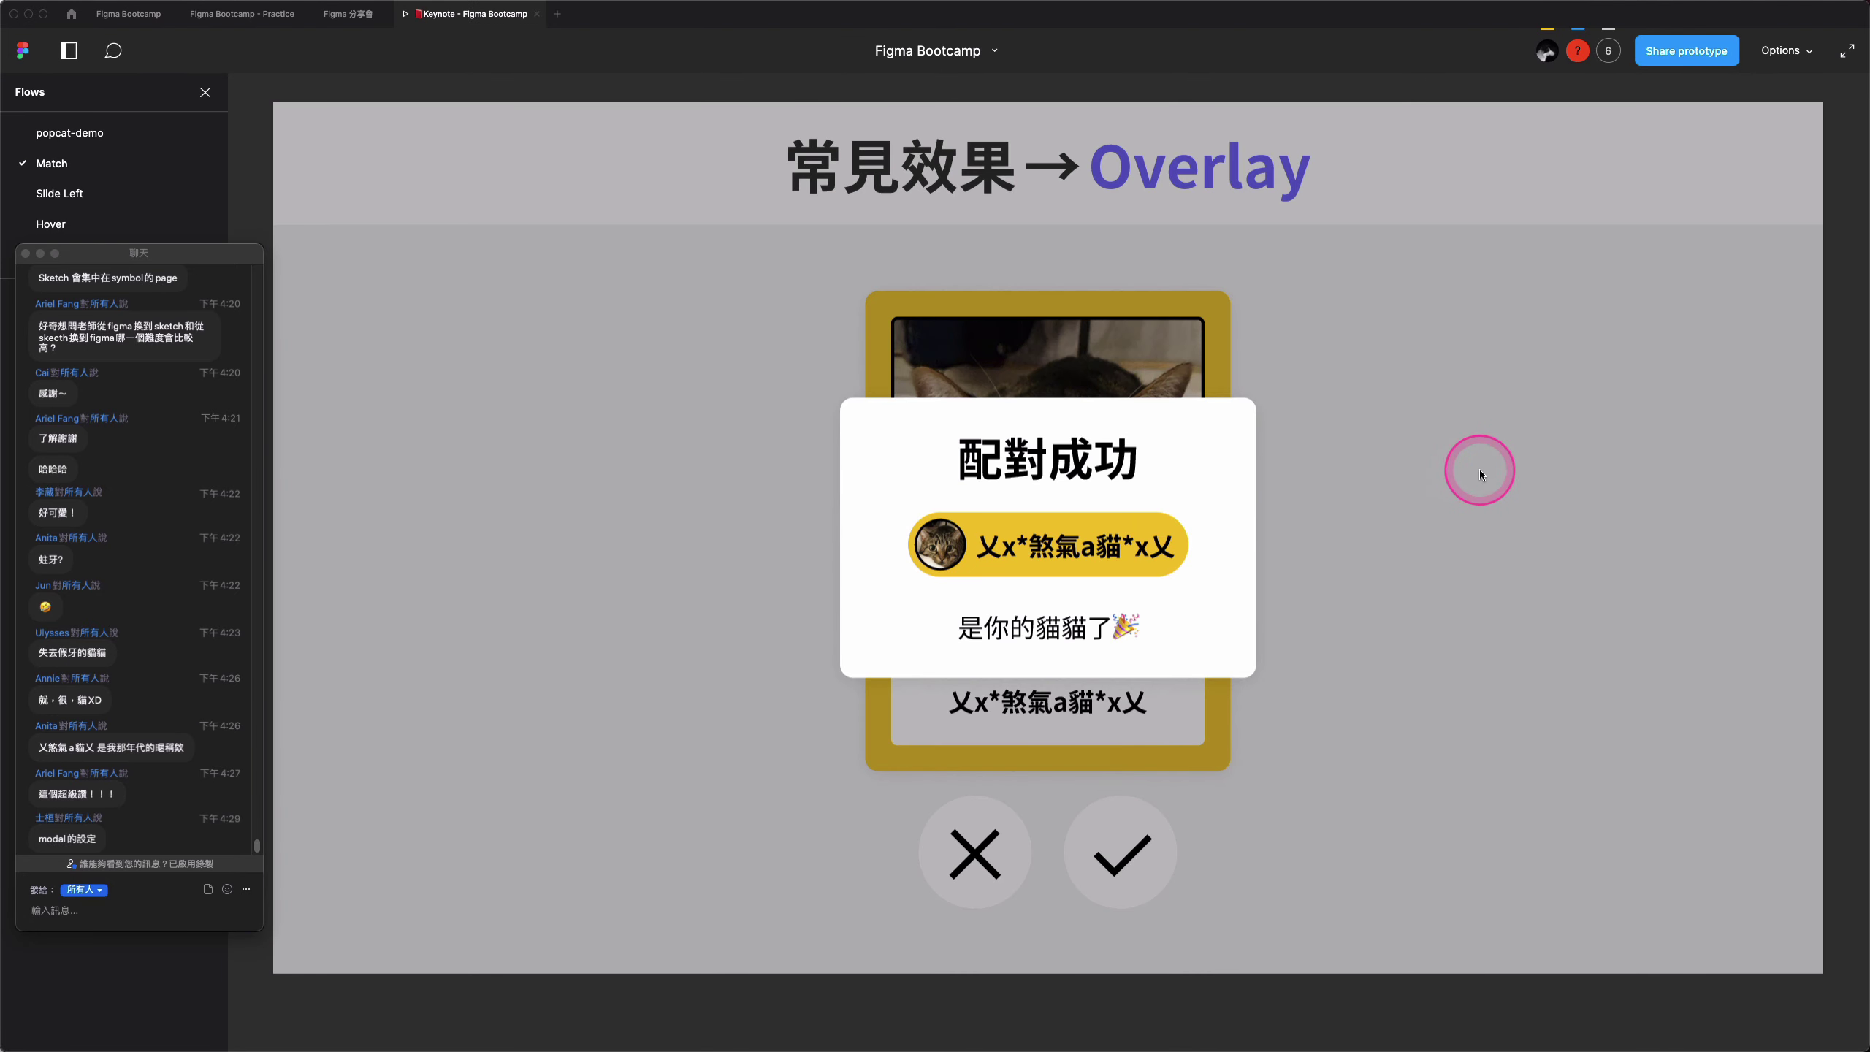
left_click(1458, 453)
left_click(1125, 830)
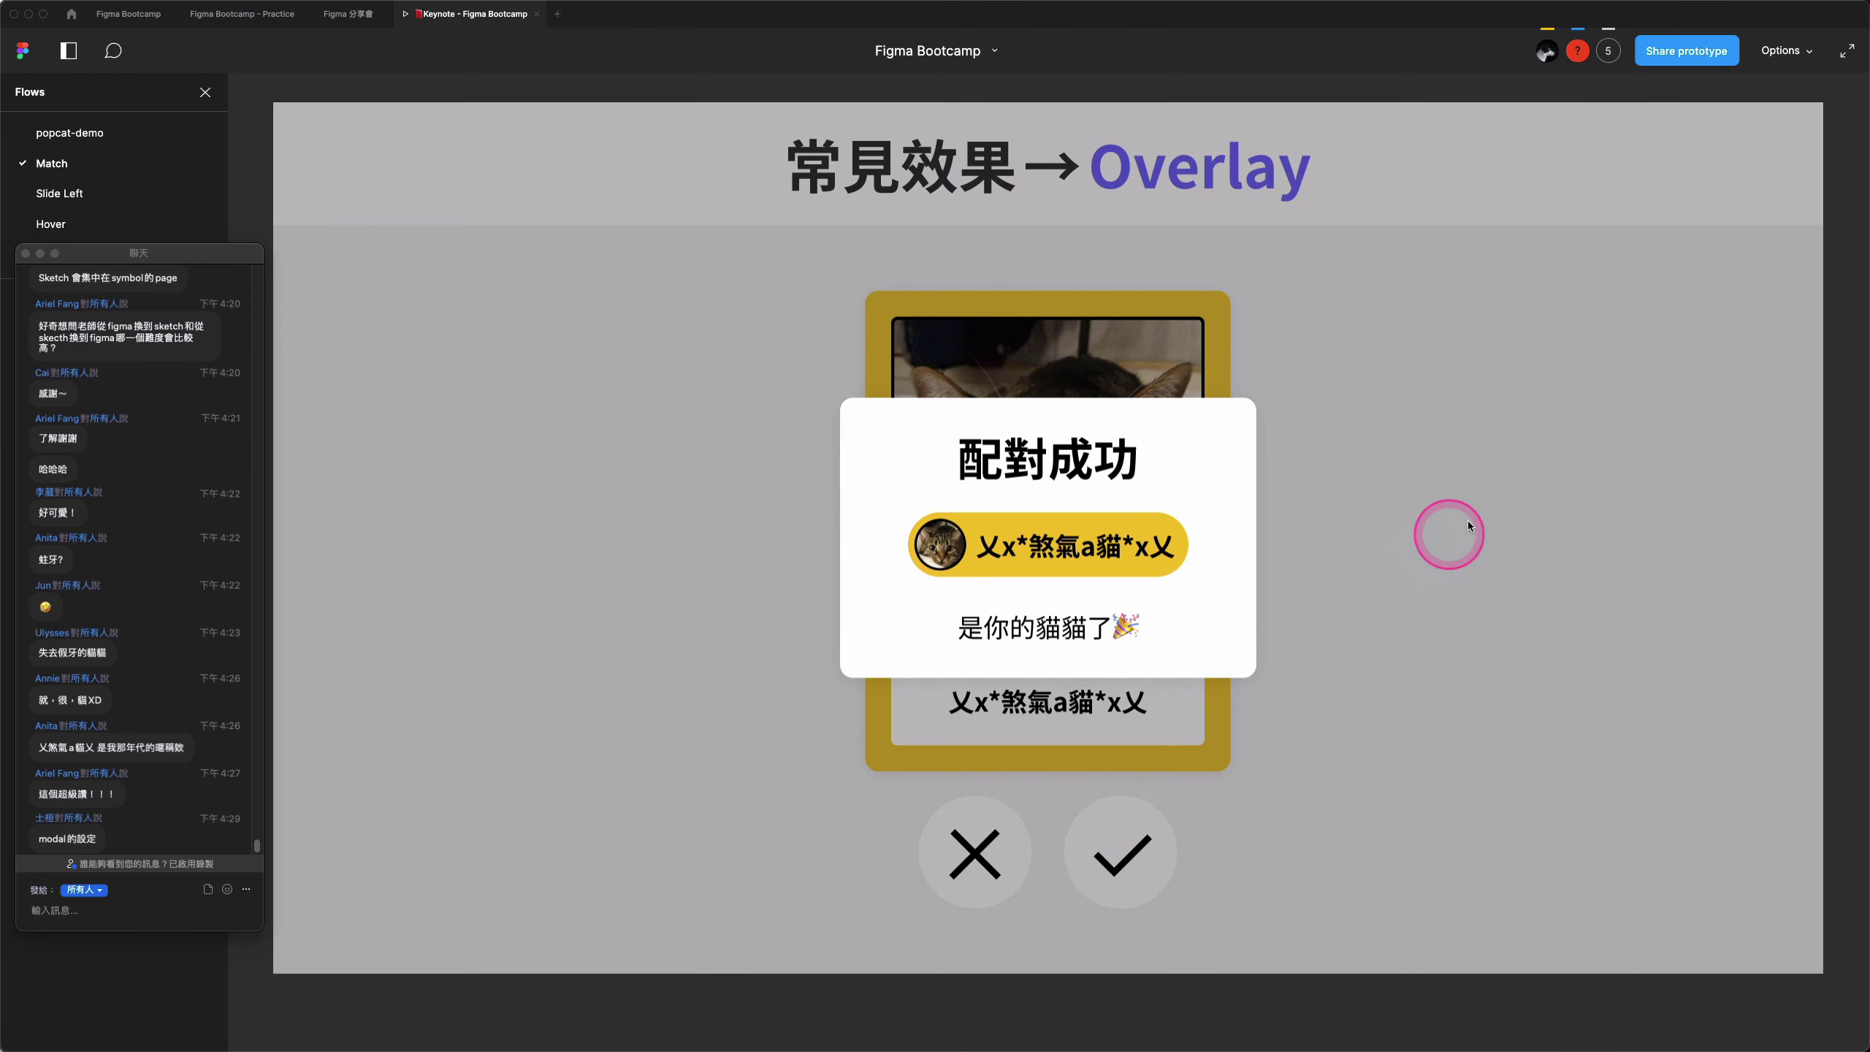
left_click(1473, 517)
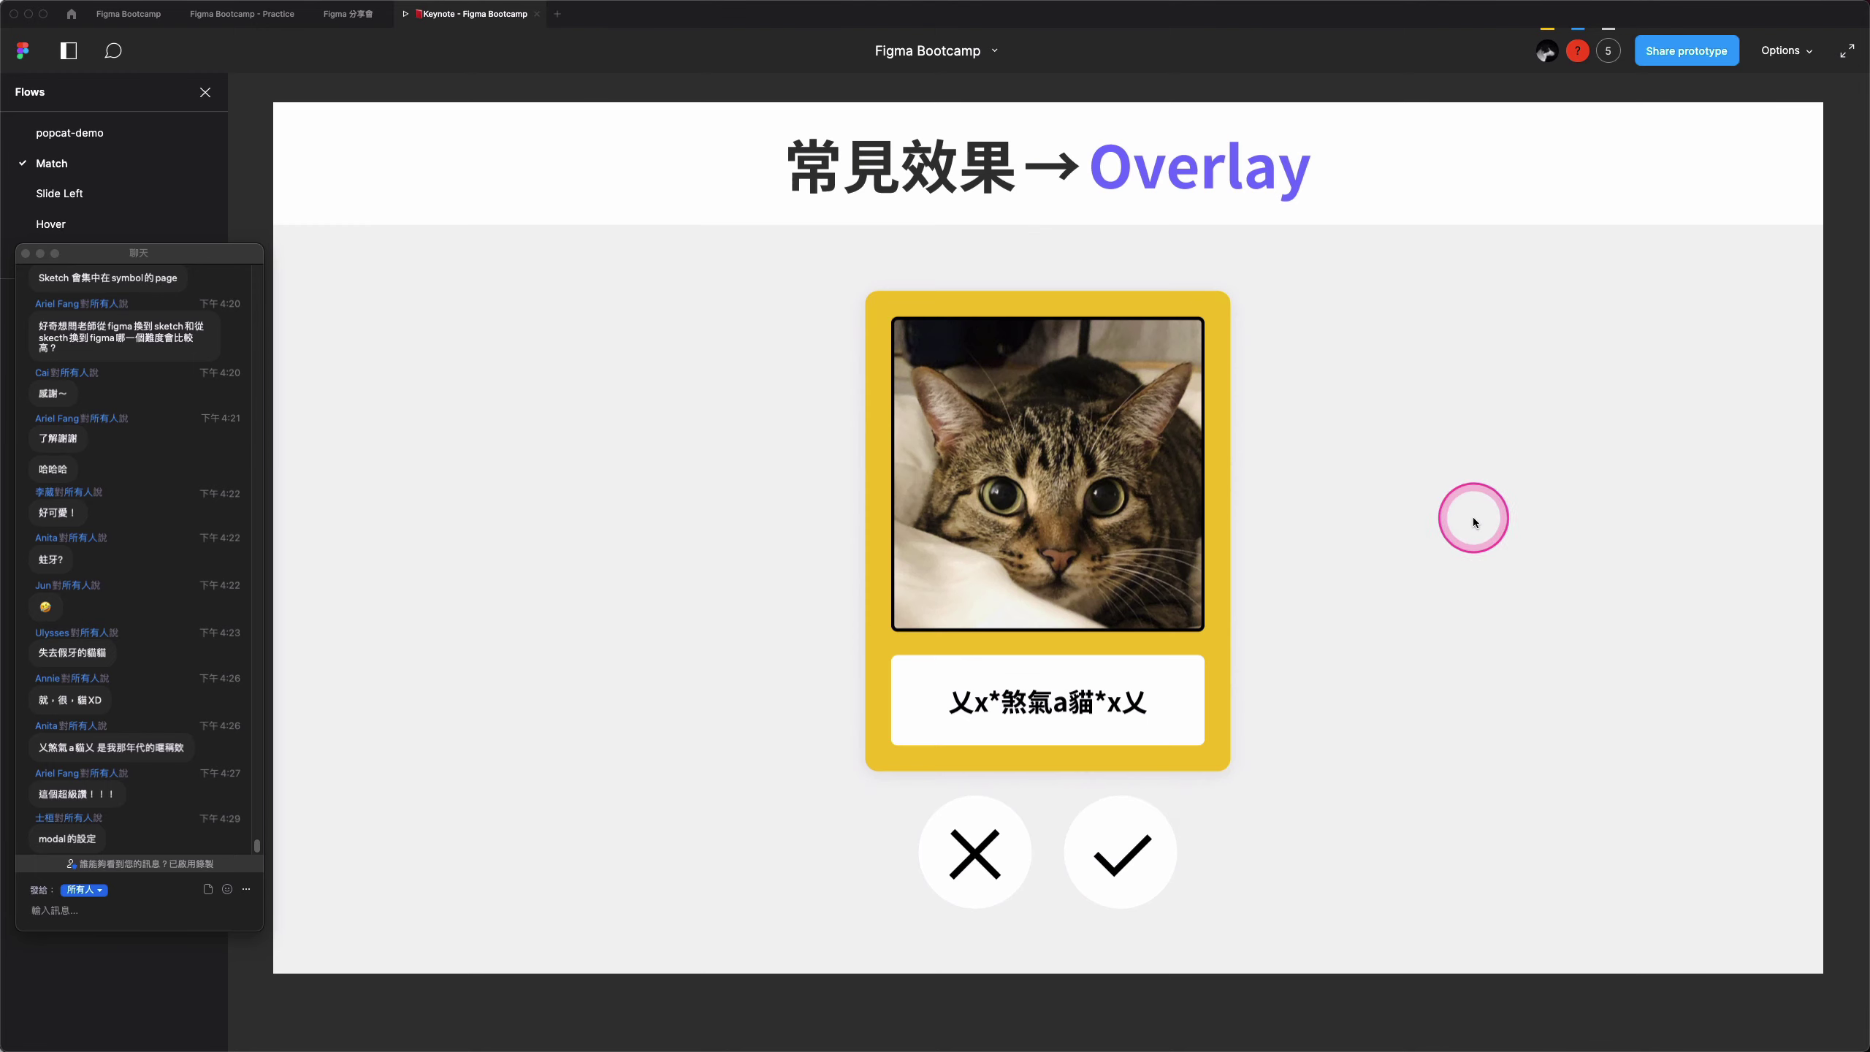
left_click(129, 13)
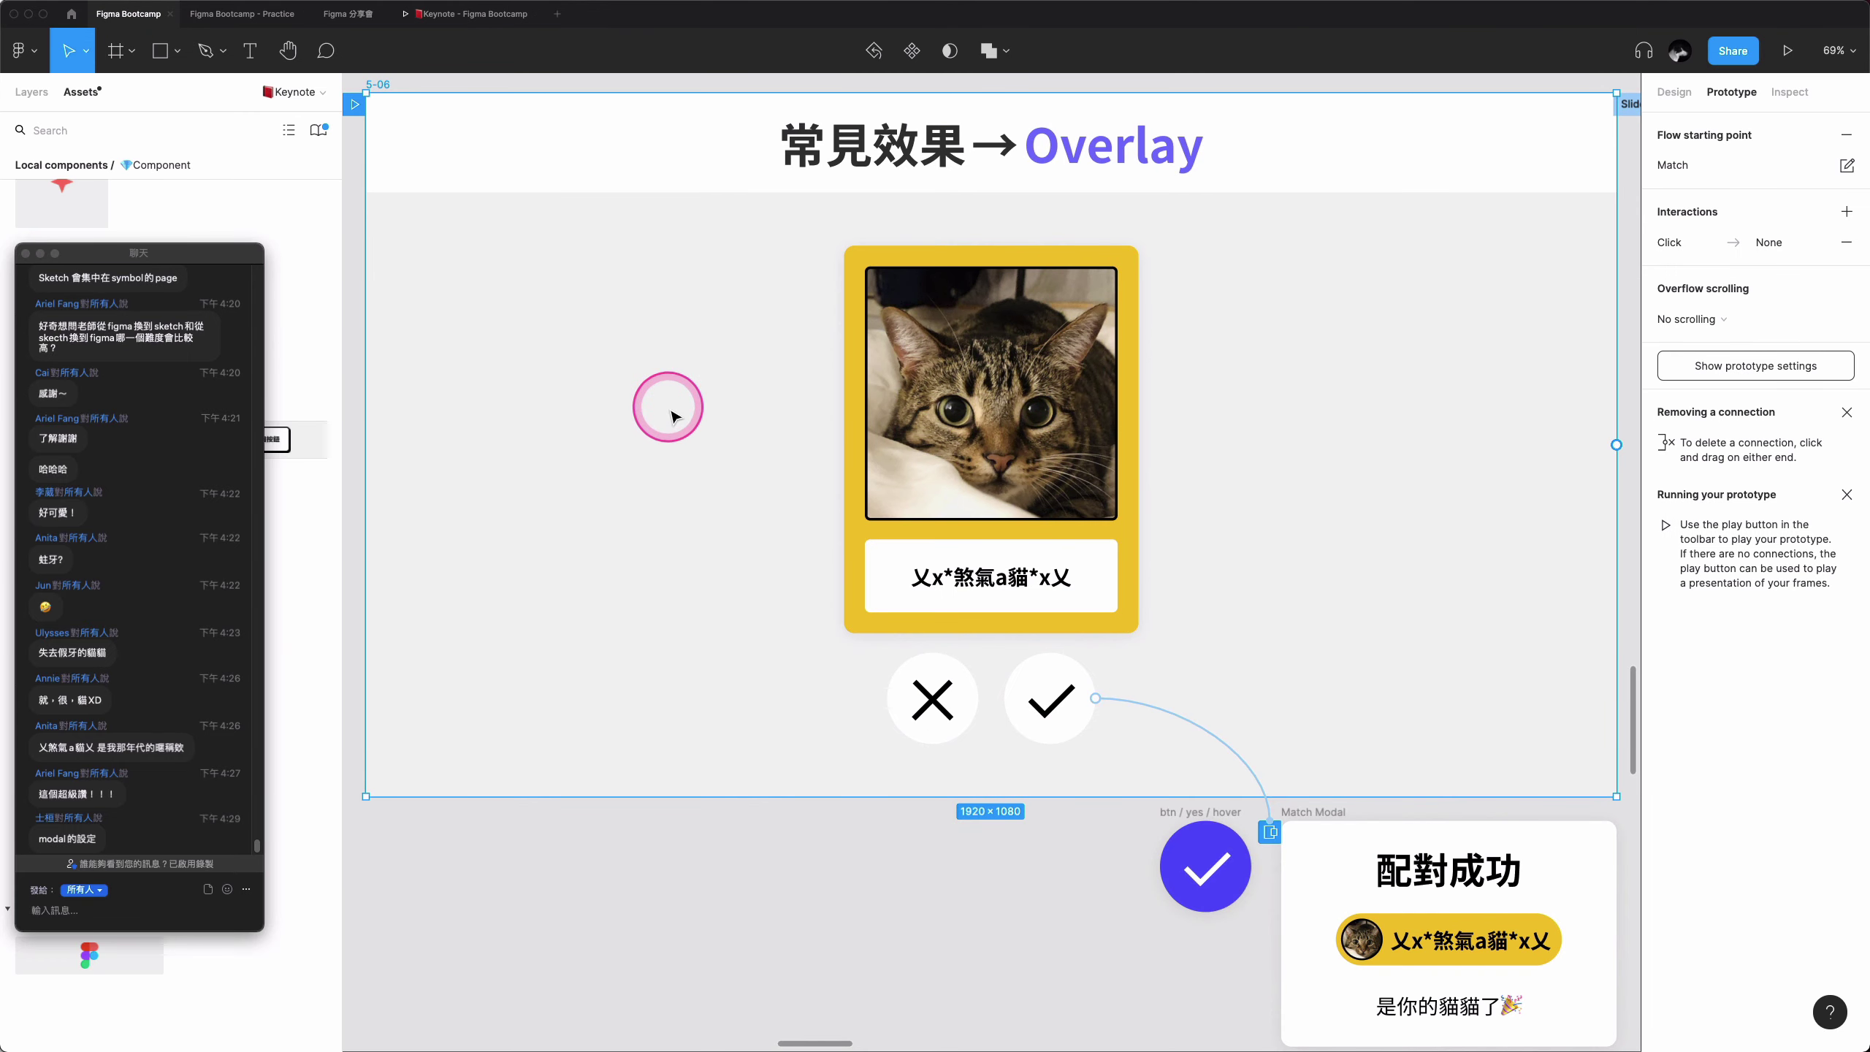
- Advance to slide 5-07 and pan to show its Slide Left flow and On Drag link to 5-08
key("n")
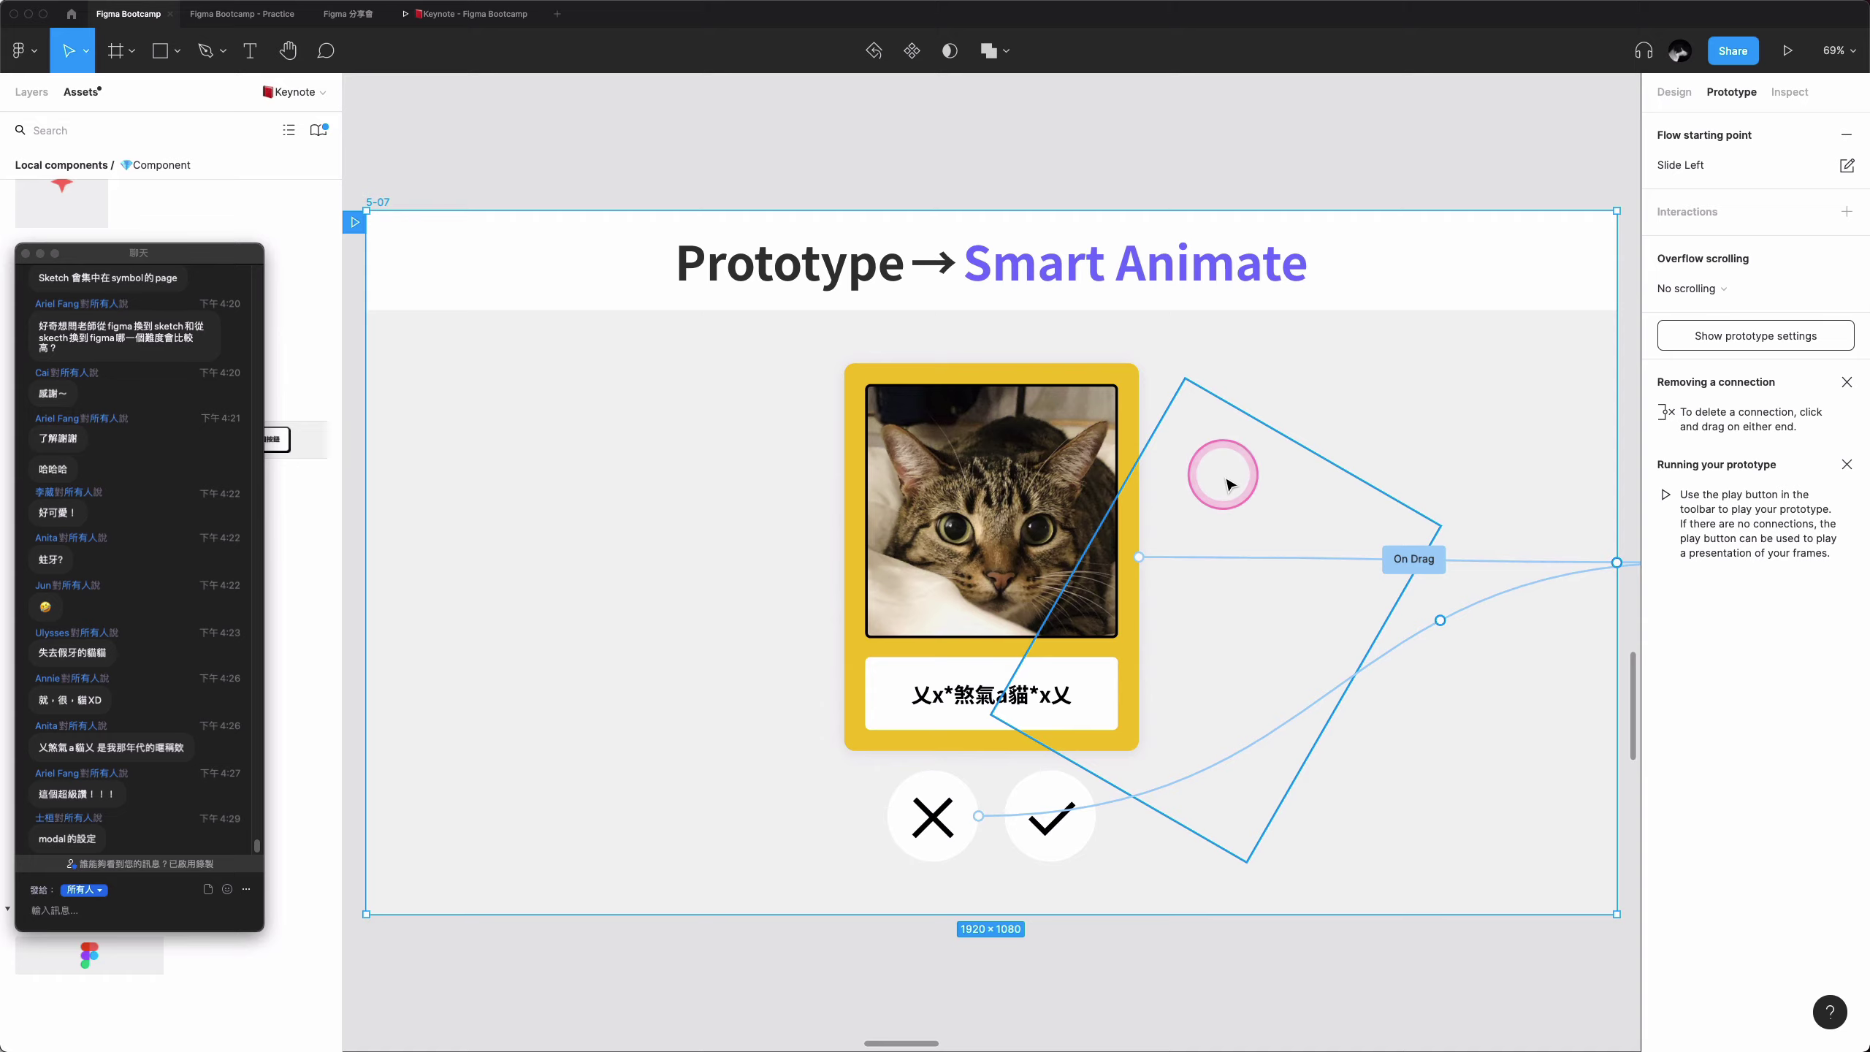
scroll(1225, 484, "down", 5)
scroll(1225, 484, "right", 3)
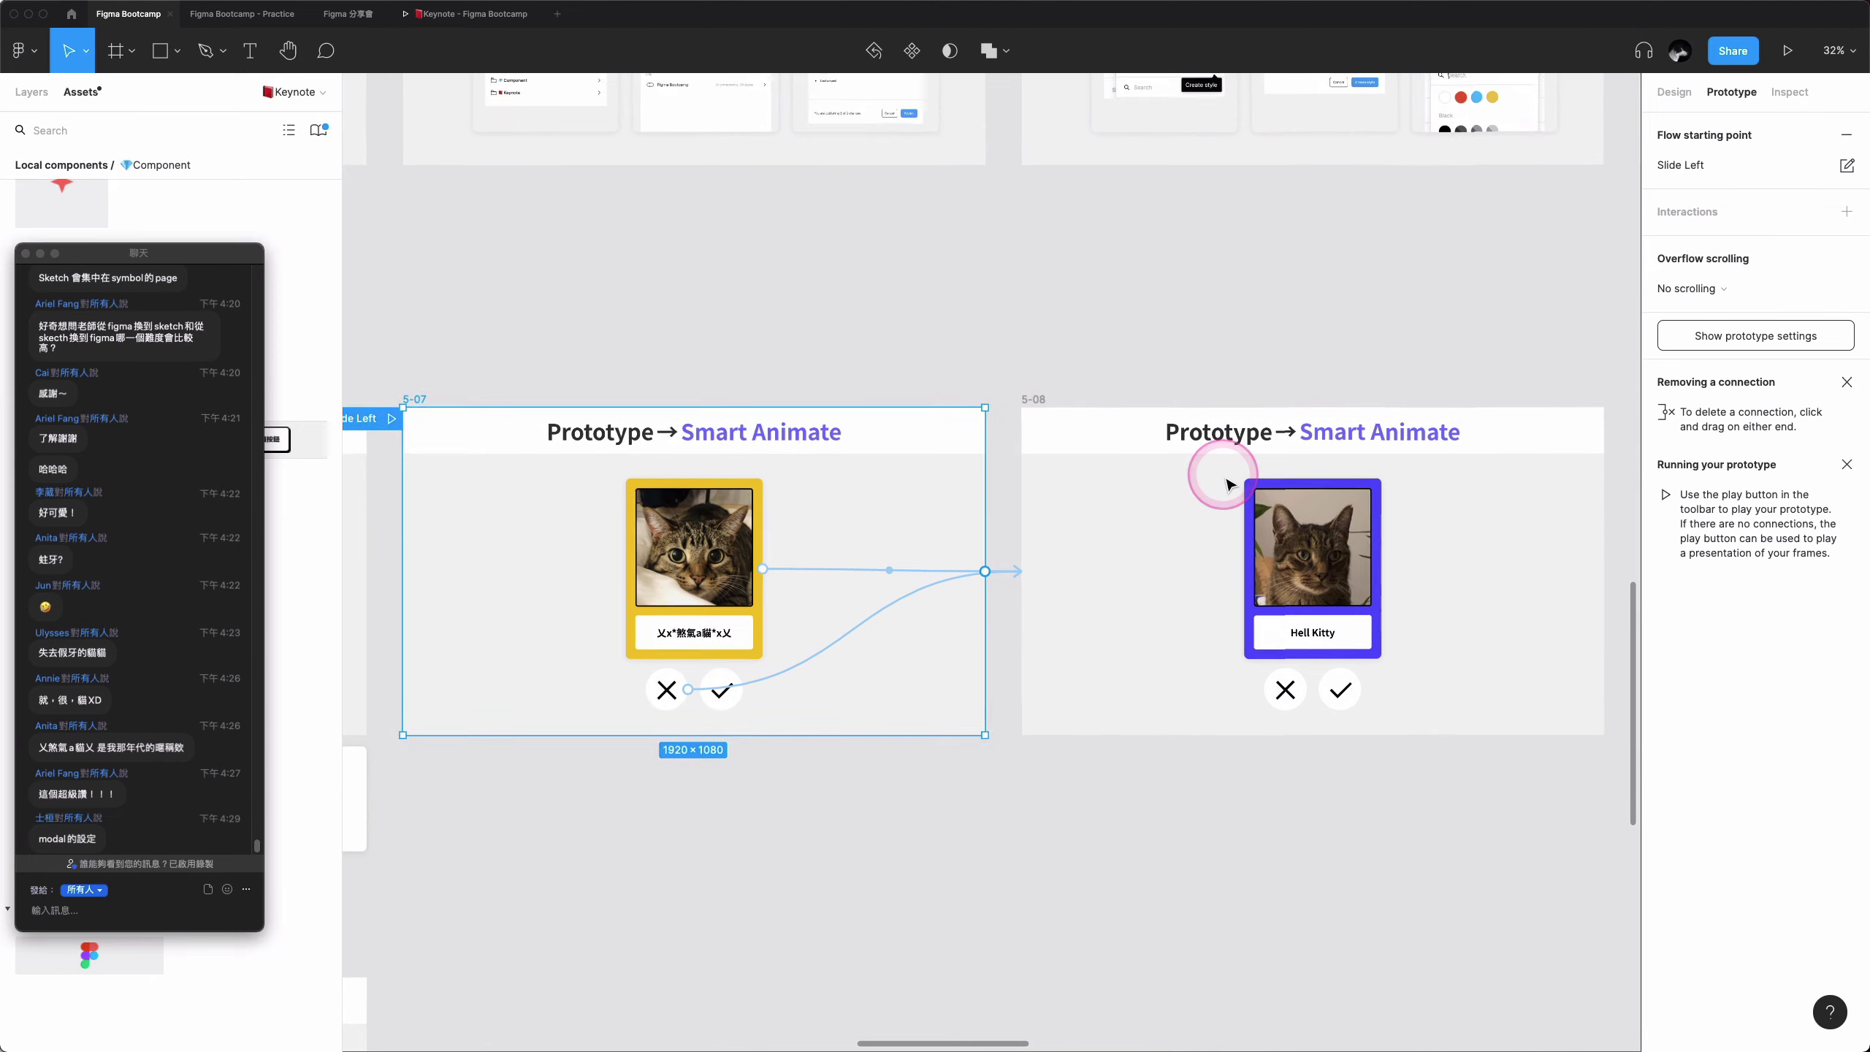
scroll(1226, 484, "up", 2)
scroll(1229, 479, "up", 2)
scroll(1229, 480, "up", 1)
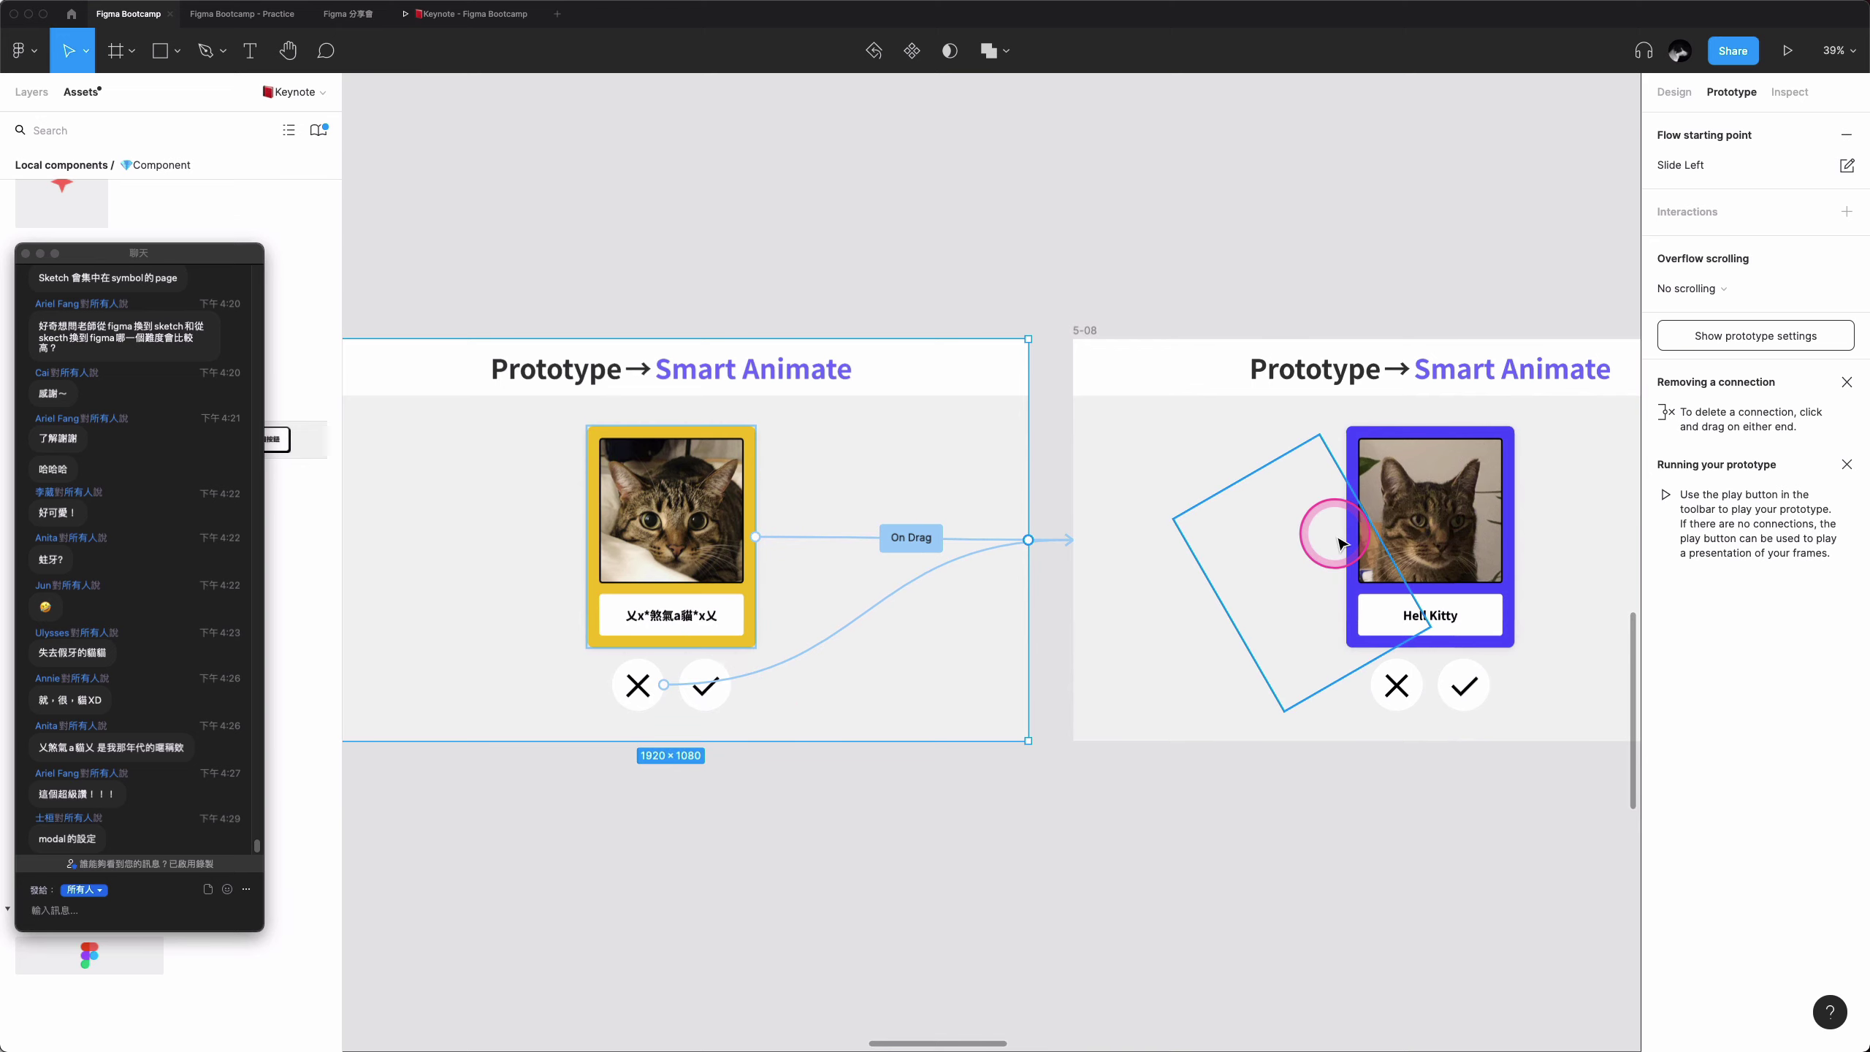
scroll(513, 317, "left", 5)
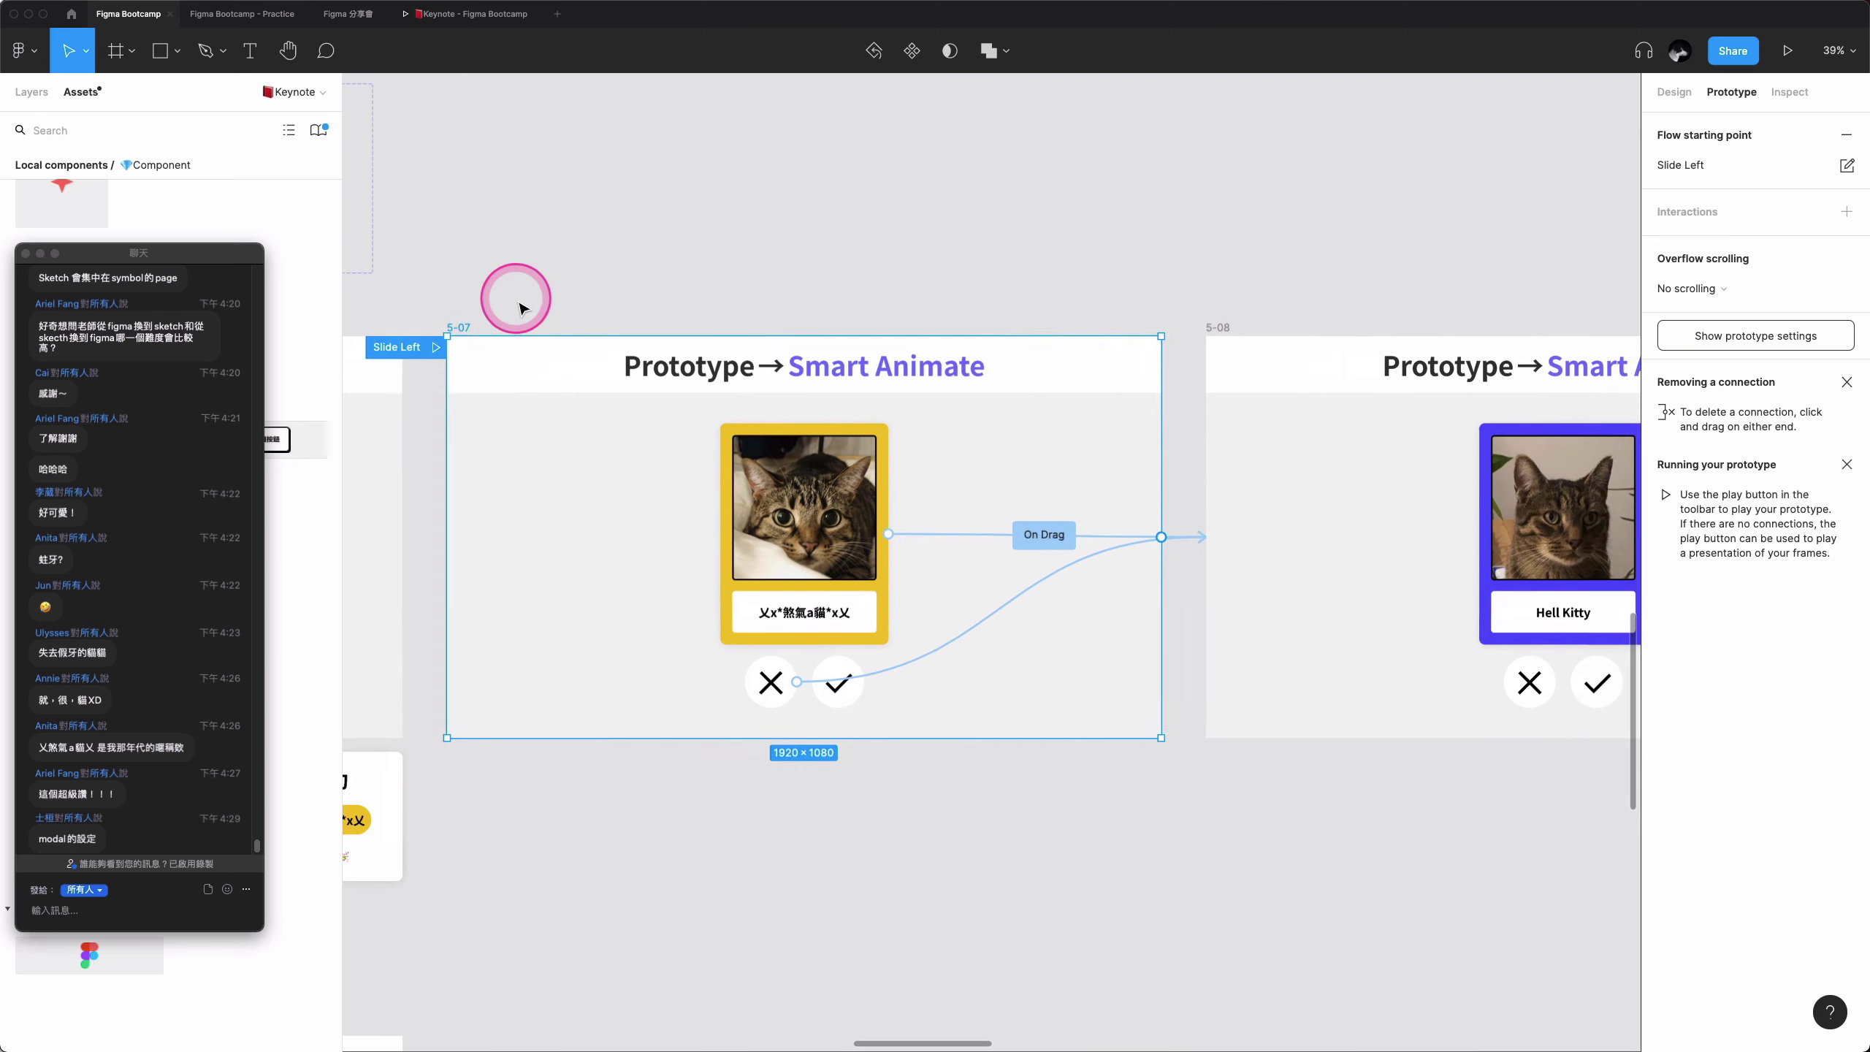
- Play the Slide Left flow, swipe between the yellow cat and Hell Kitty cards, then reselect frame 5-07
left_click(456, 351)
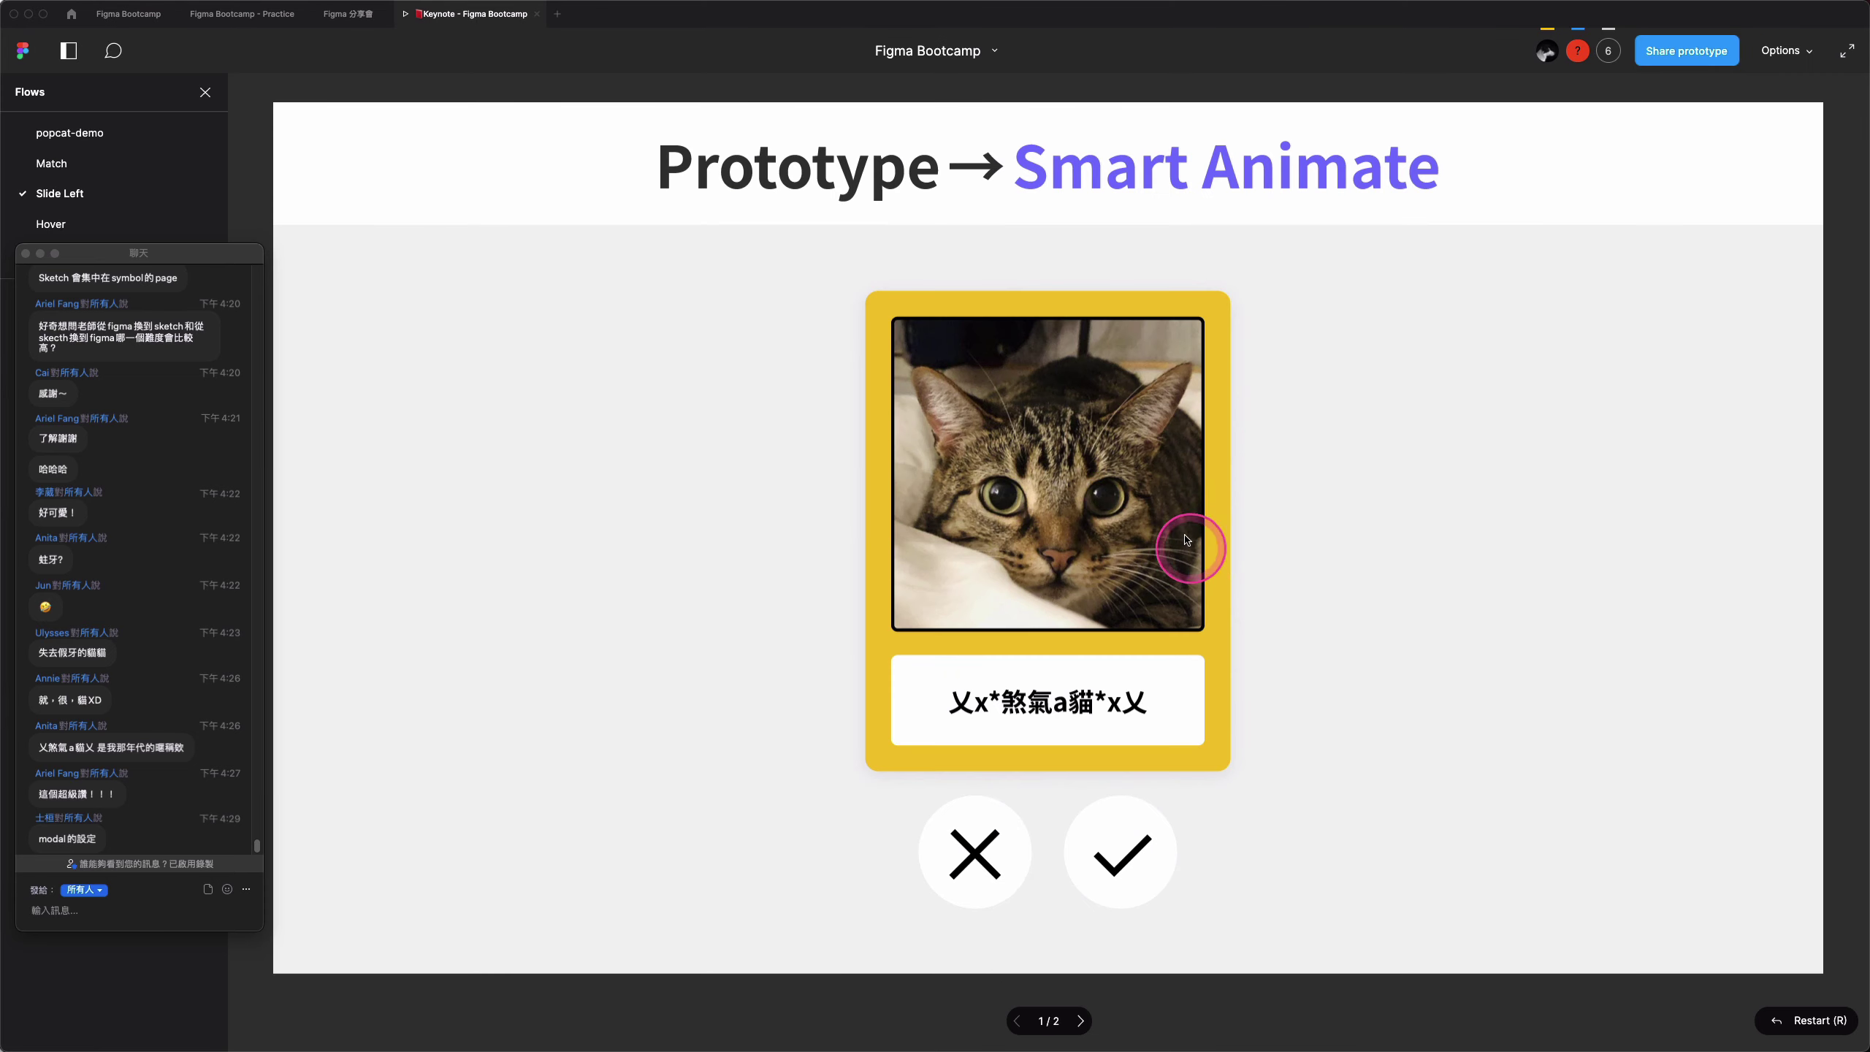
left_click_drag(1174, 487, 737, 589)
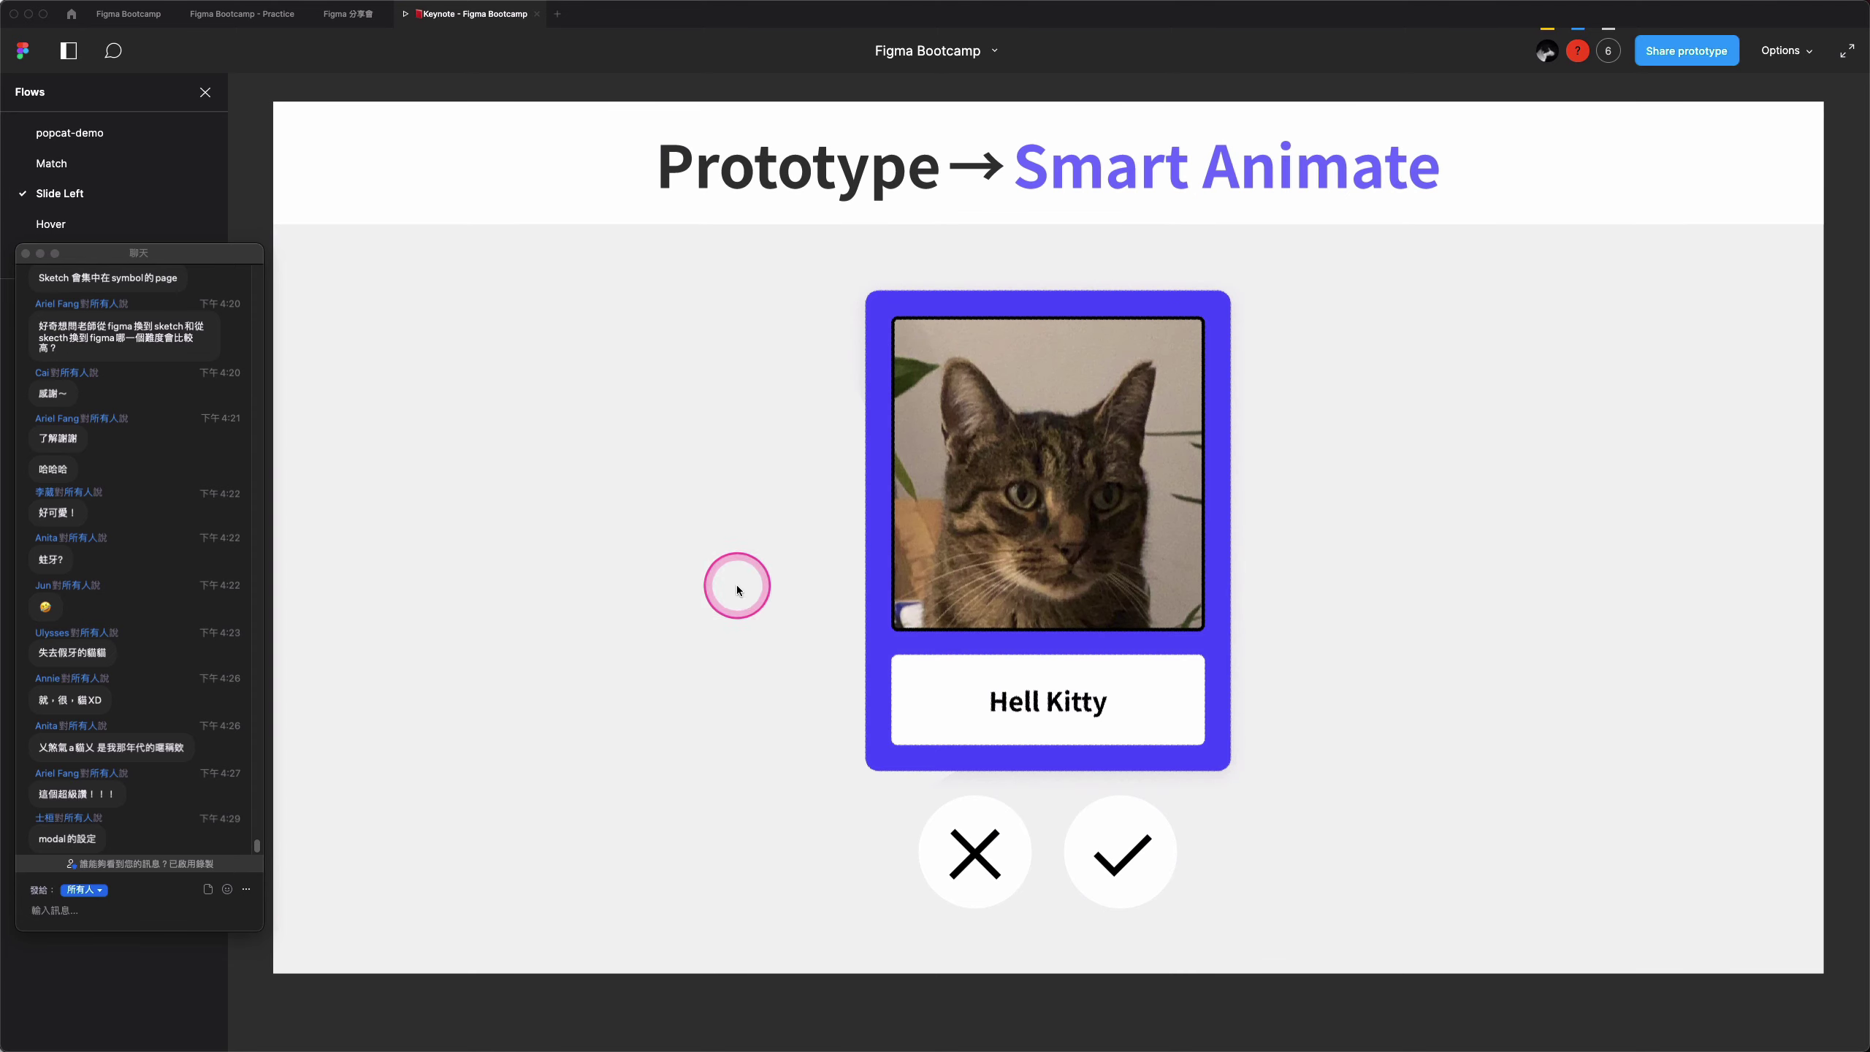
left_click_drag(931, 587, 1332, 618)
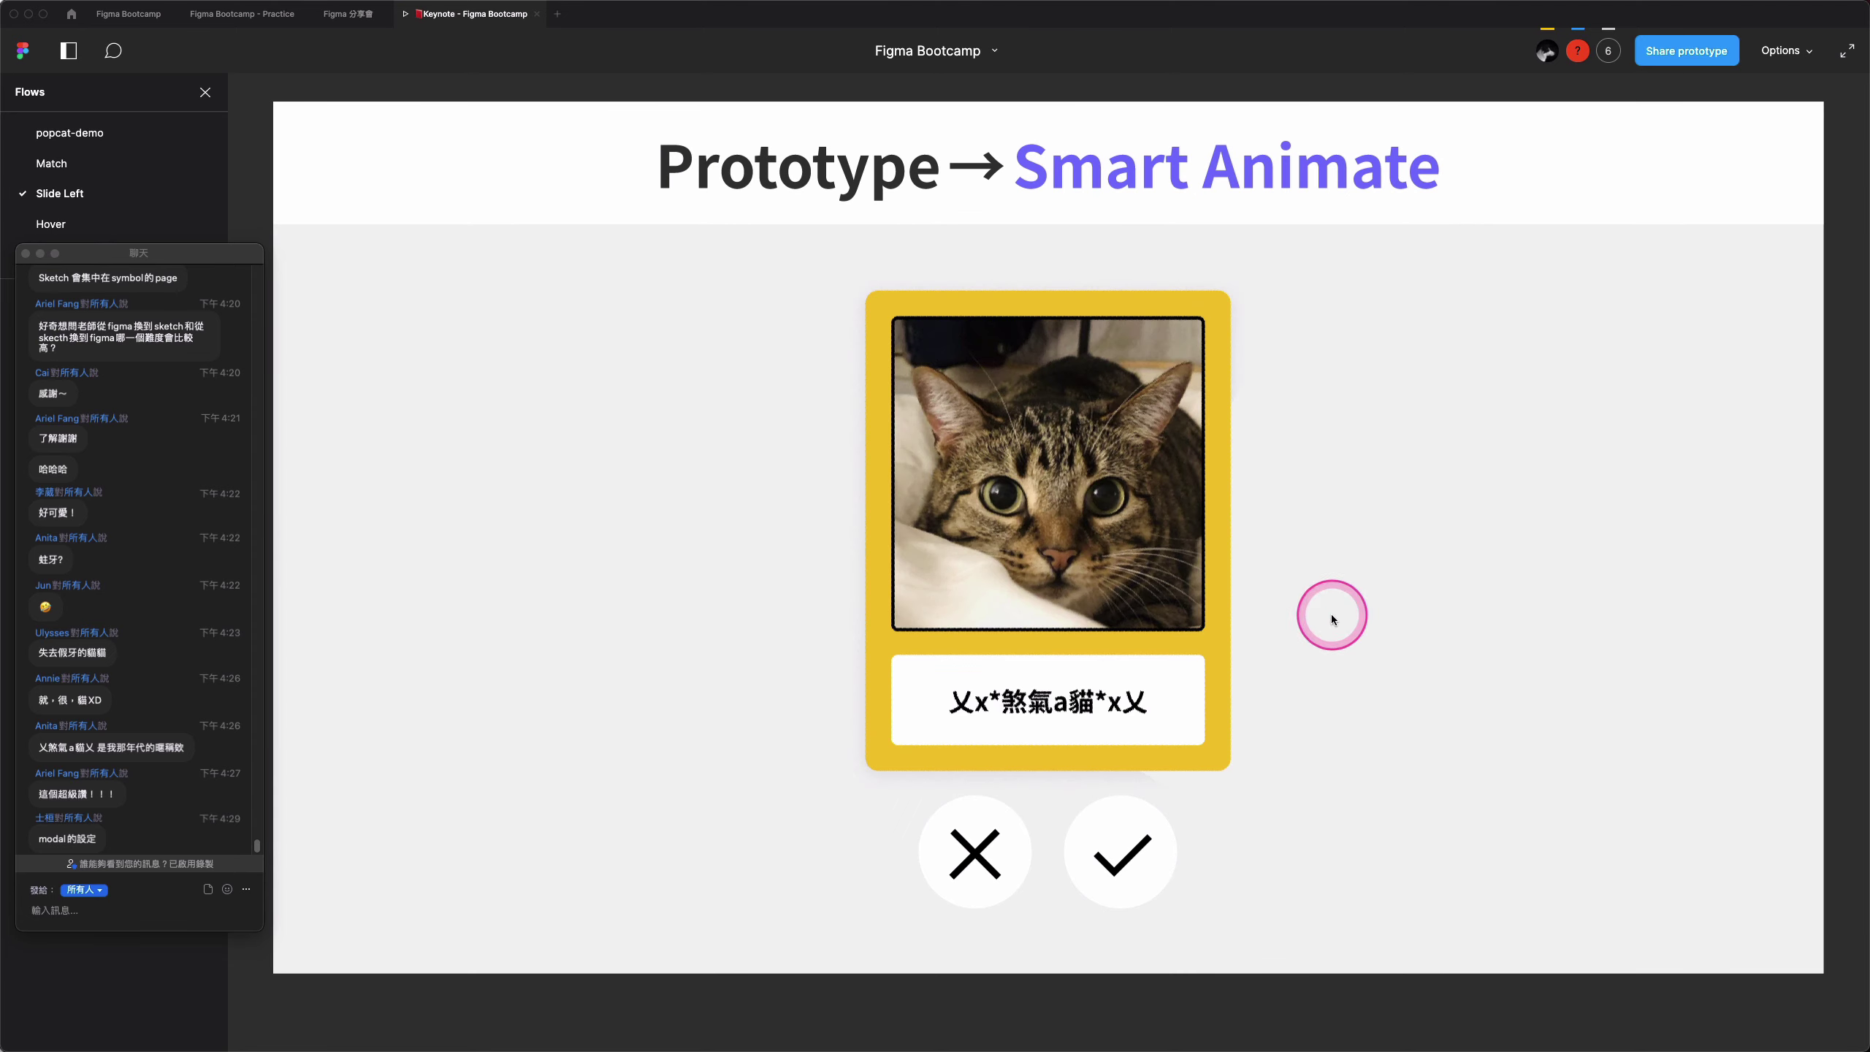
mouse_move(1160, 525)
left_mouse_down()
mouse_move(710, 593)
mouse_move(1229, 543)
mouse_move(718, 610)
mouse_move(990, 545)
mouse_move(723, 614)
mouse_move(1215, 559)
mouse_move(678, 620)
mouse_move(1294, 571)
mouse_move(780, 634)
mouse_move(1290, 590)
mouse_move(839, 555)
mouse_move(1198, 560)
left_mouse_up()
left_click_drag(1347, 573, 783, 587)
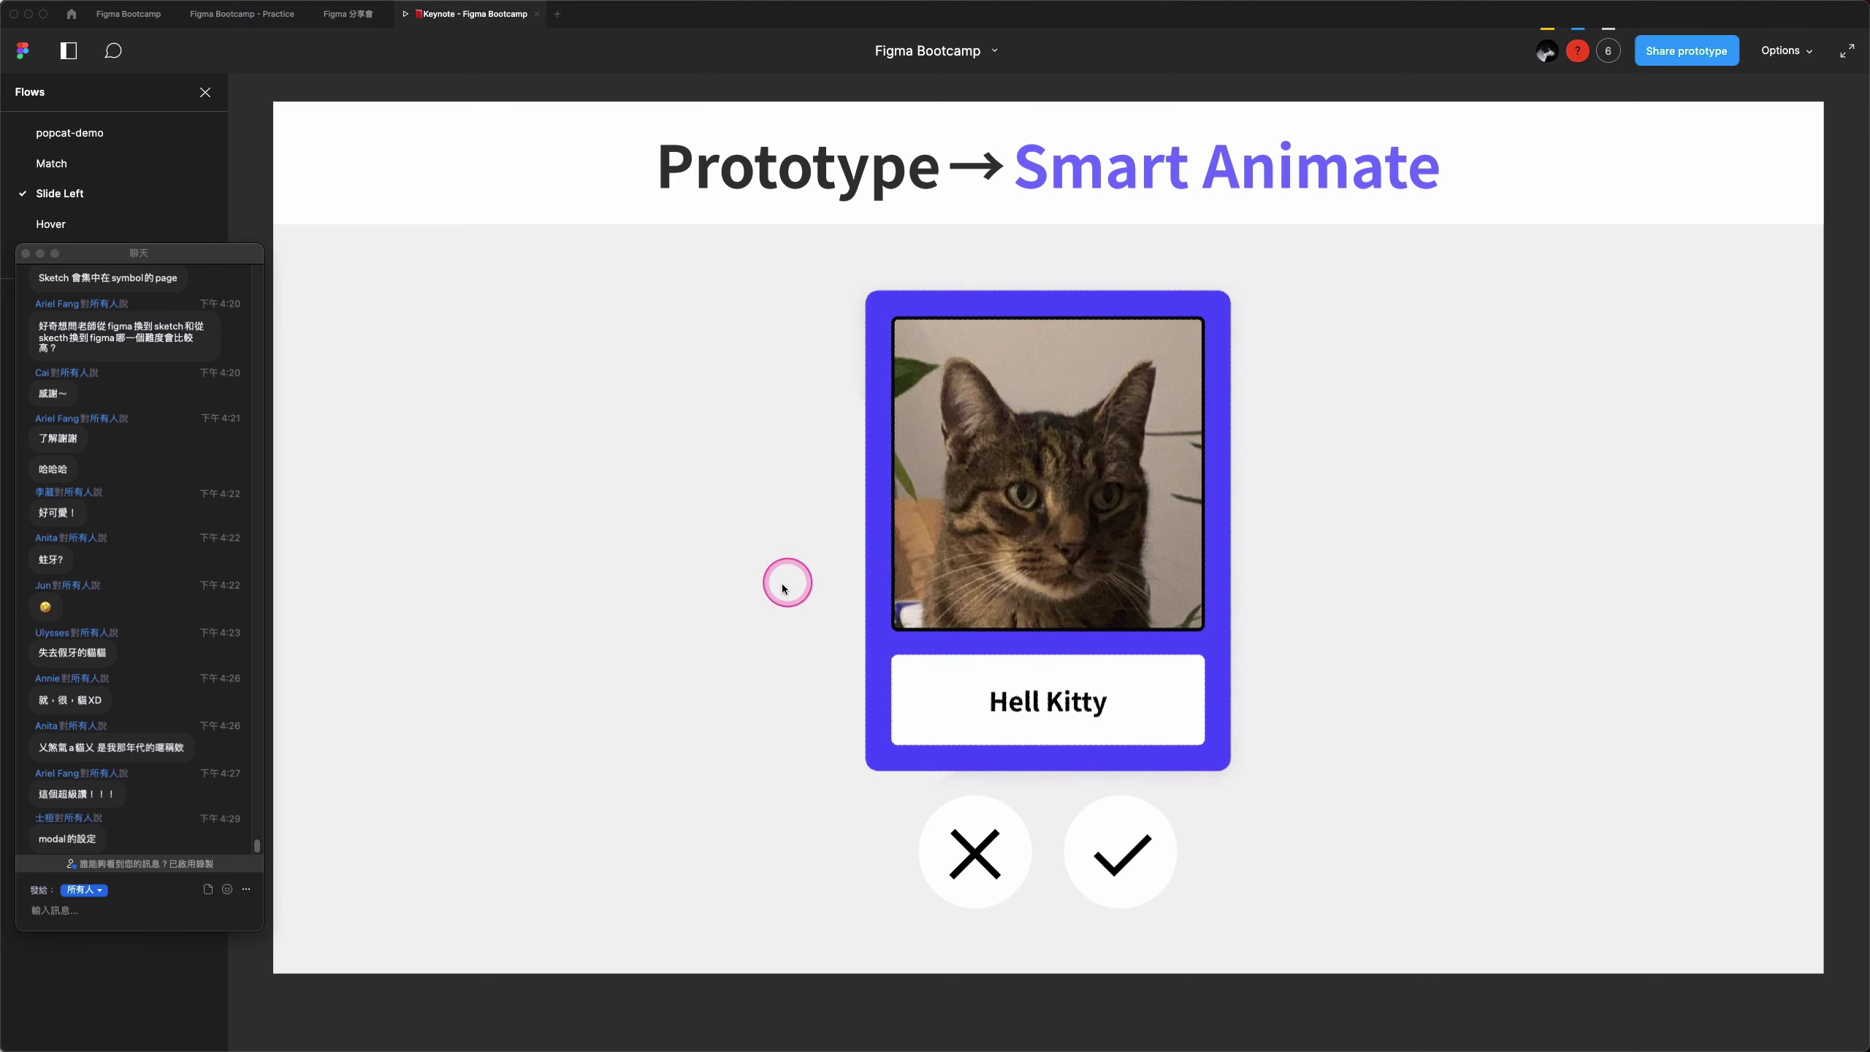
mouse_move(891, 547)
left_mouse_down()
mouse_move(1335, 530)
mouse_move(806, 547)
mouse_move(1187, 543)
mouse_move(859, 572)
mouse_move(1210, 573)
mouse_move(848, 568)
left_mouse_up()
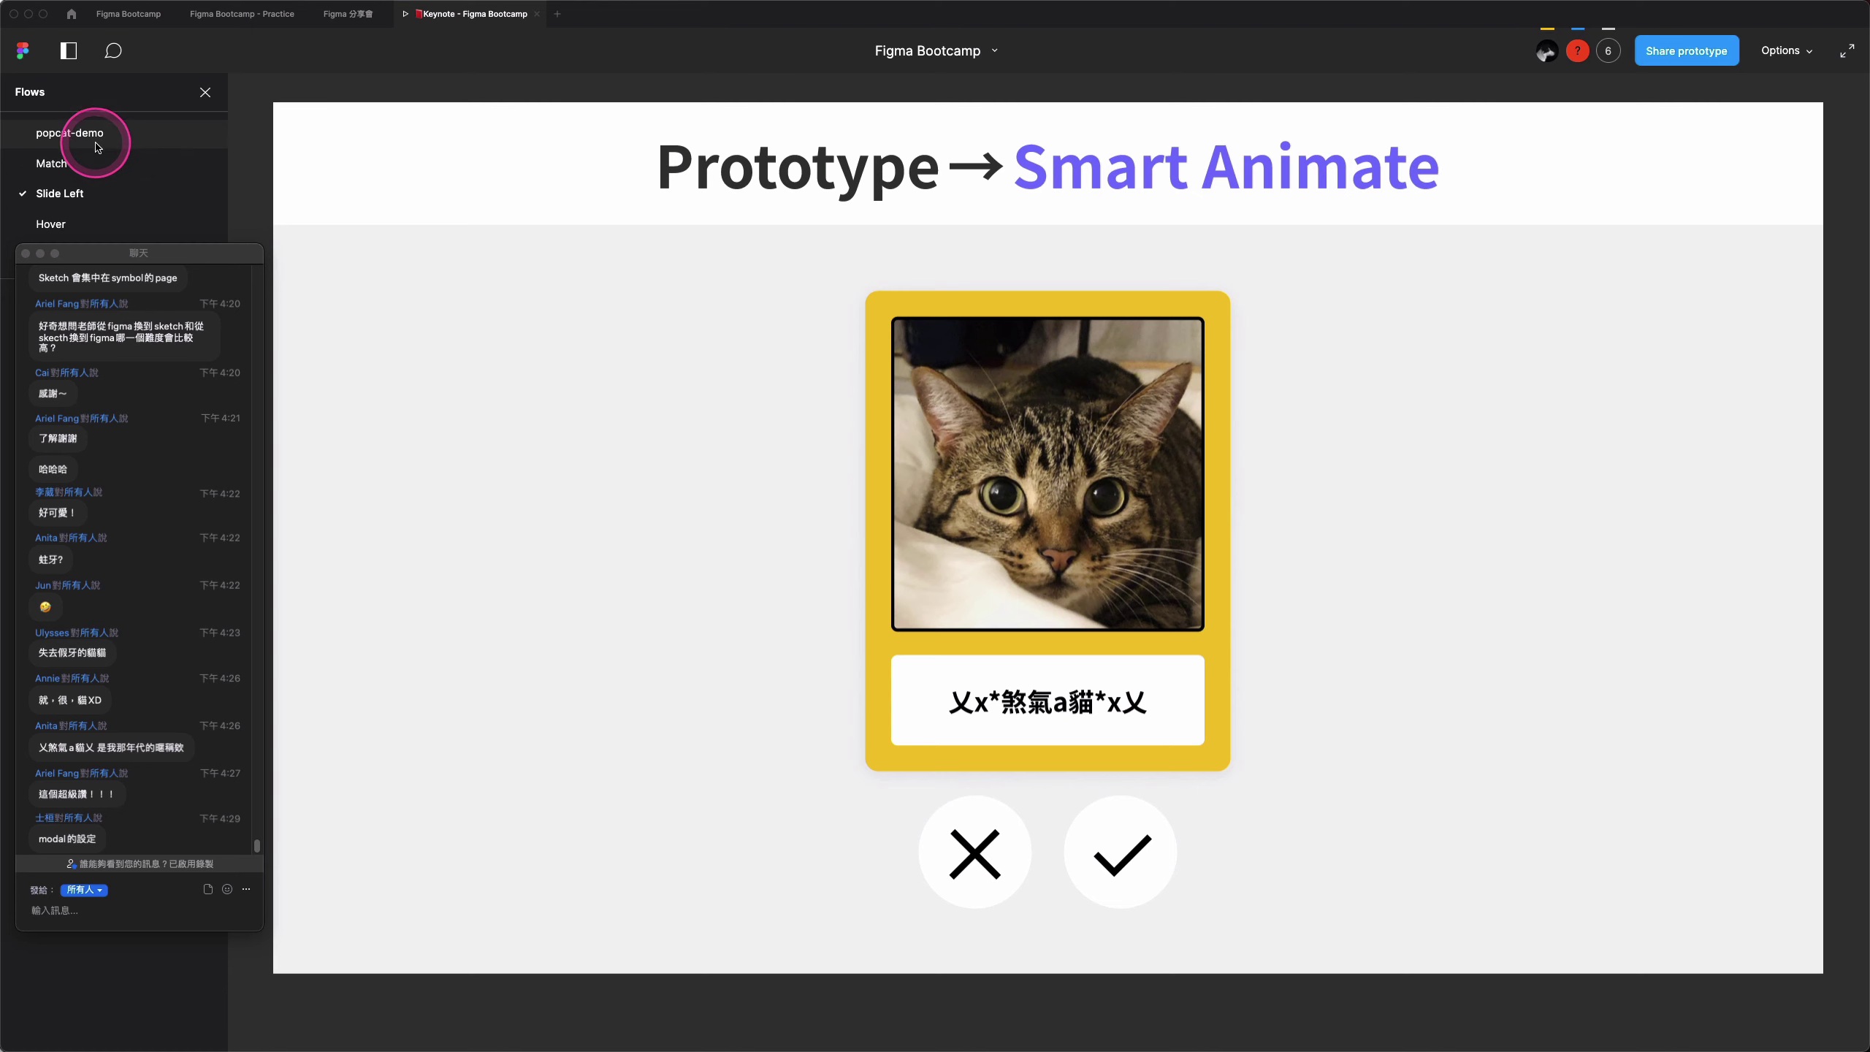
left_click(92, 22)
left_click(1159, 681)
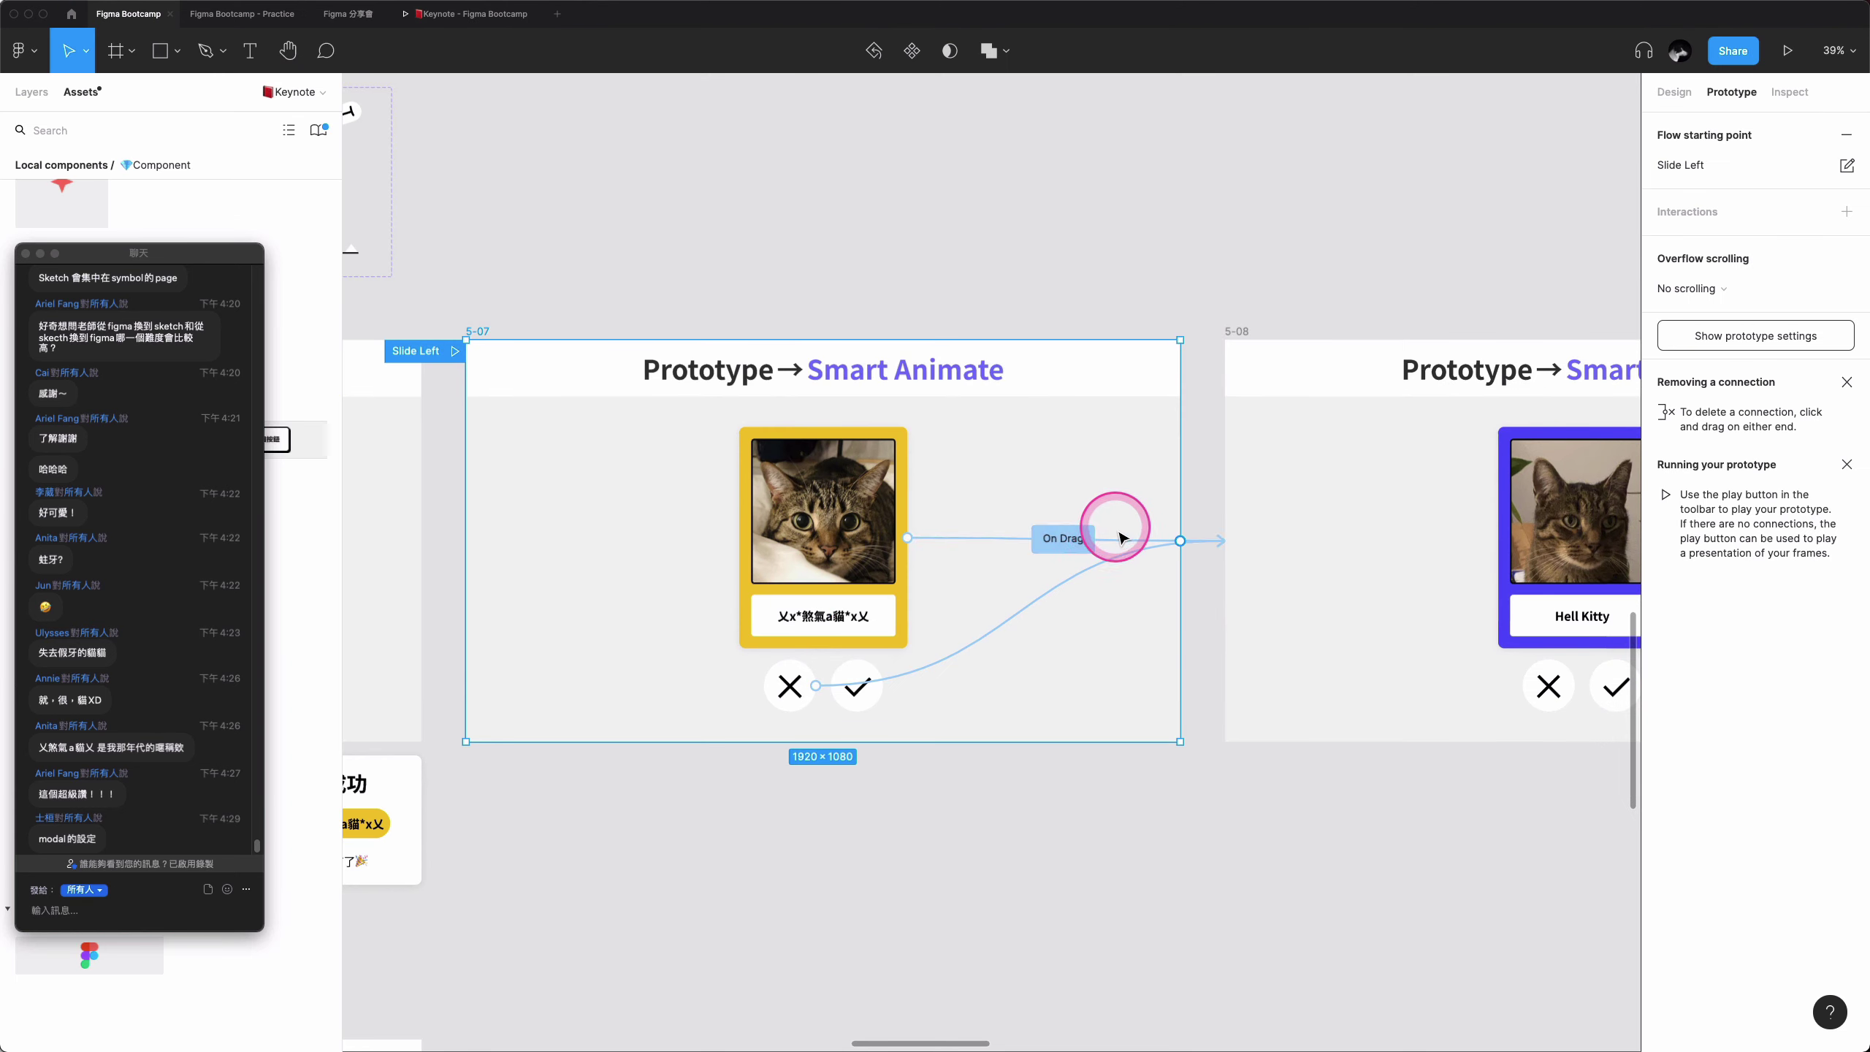
- Set the hidden tilted Hell Kitty card in 5-07 to 50% layer opacity
left_click(962, 573)
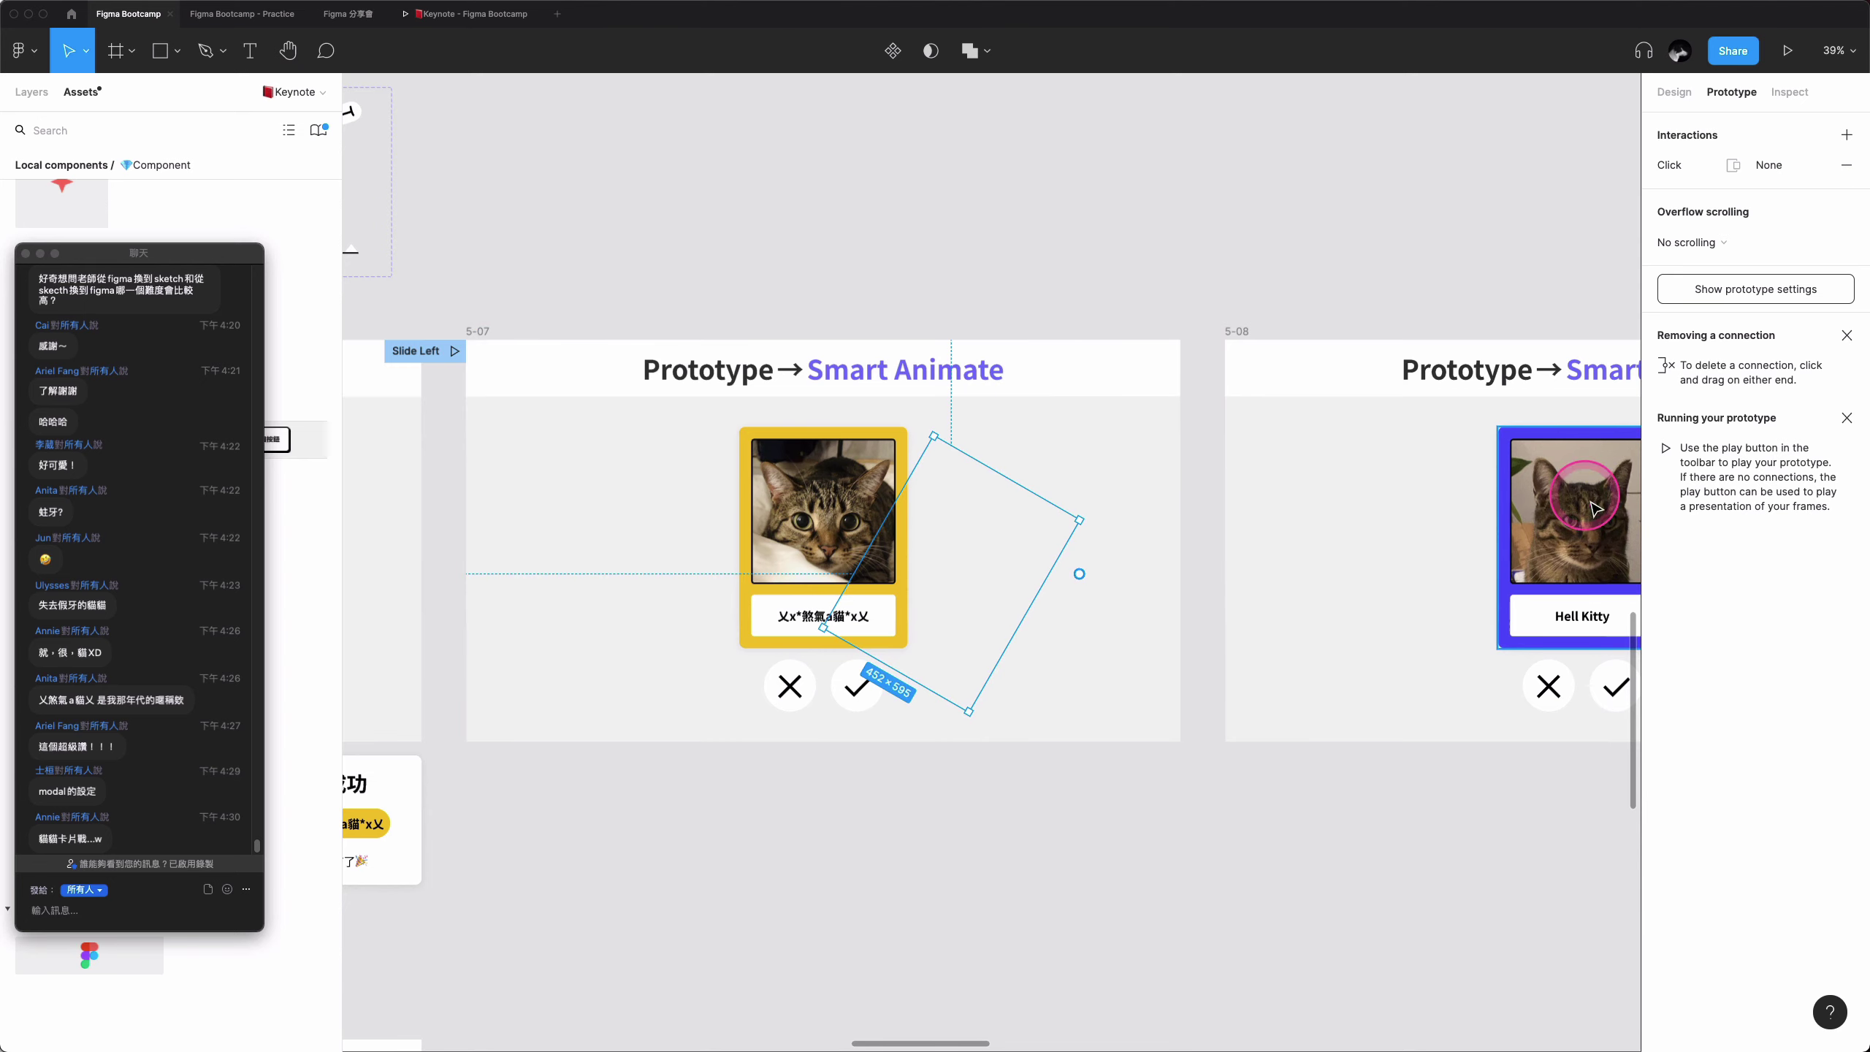
left_click(1674, 91)
type("50")
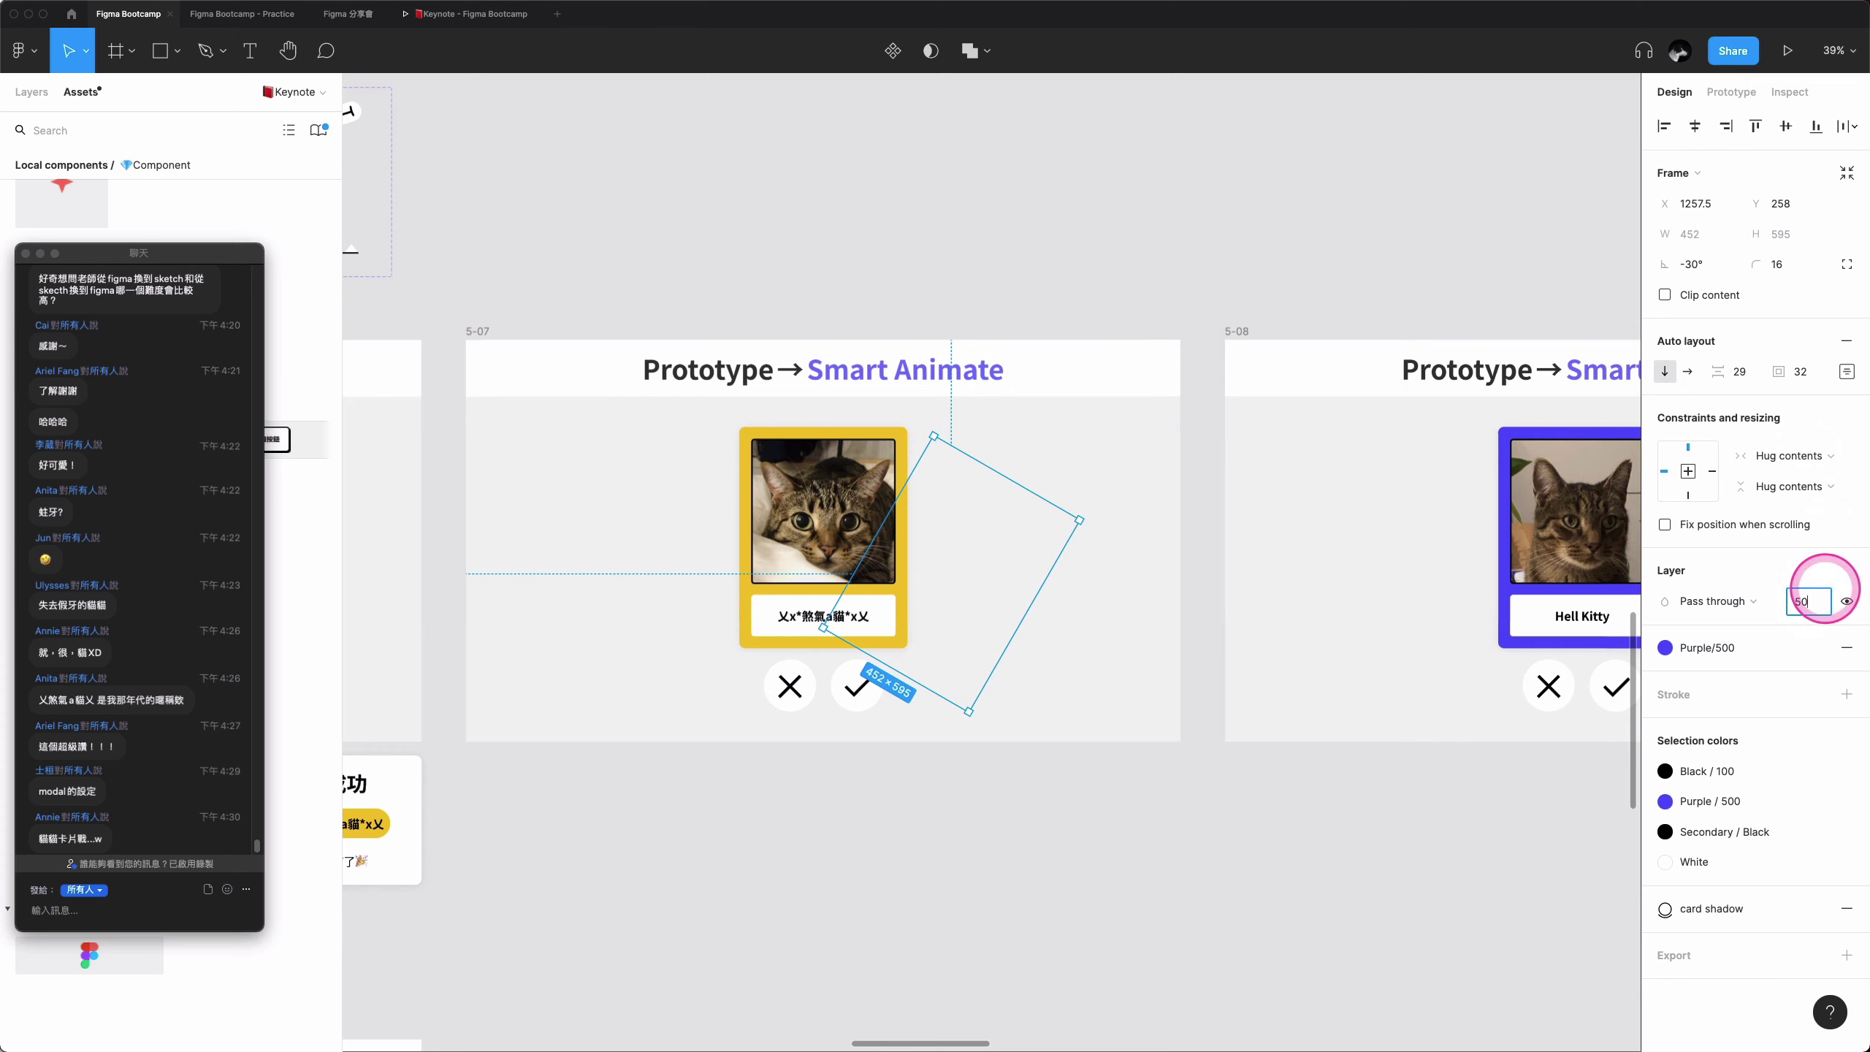
key("Return")
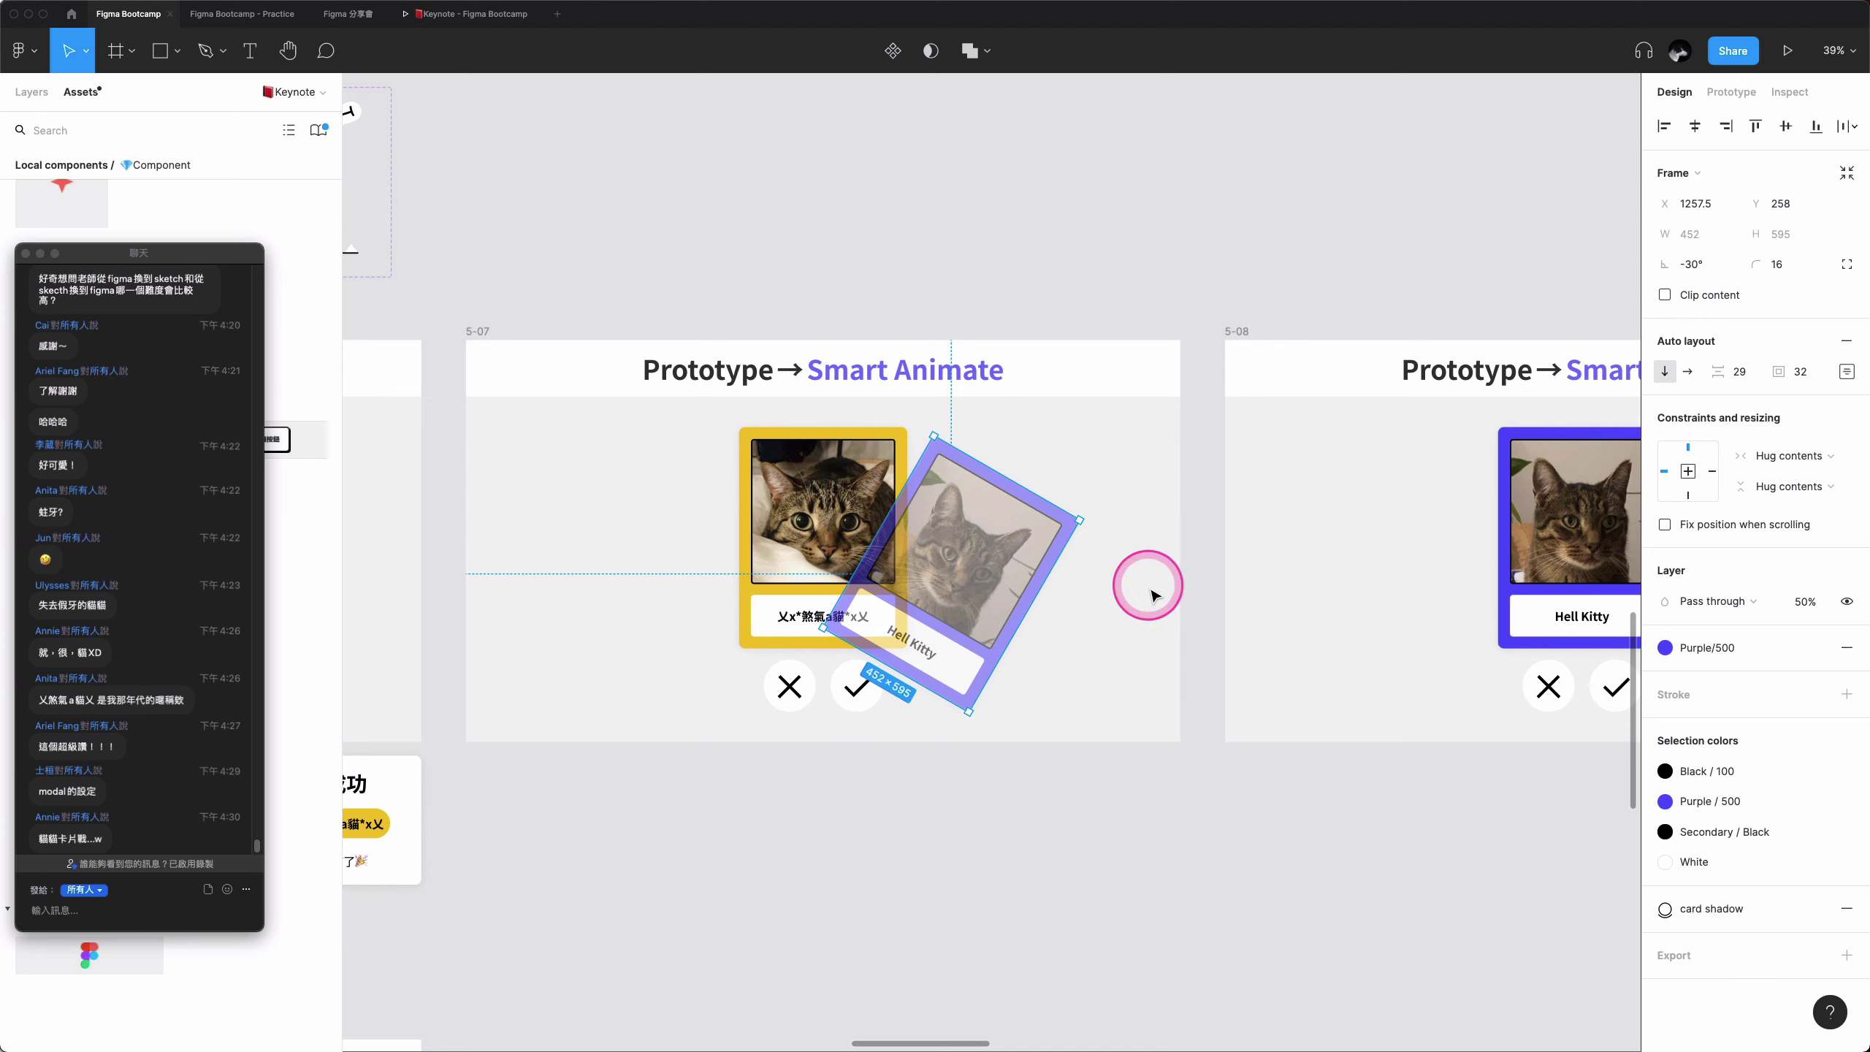
- Set the hidden tilted yellow card in 5-08 to 50% layer opacity
scroll(1148, 589, "right", 4)
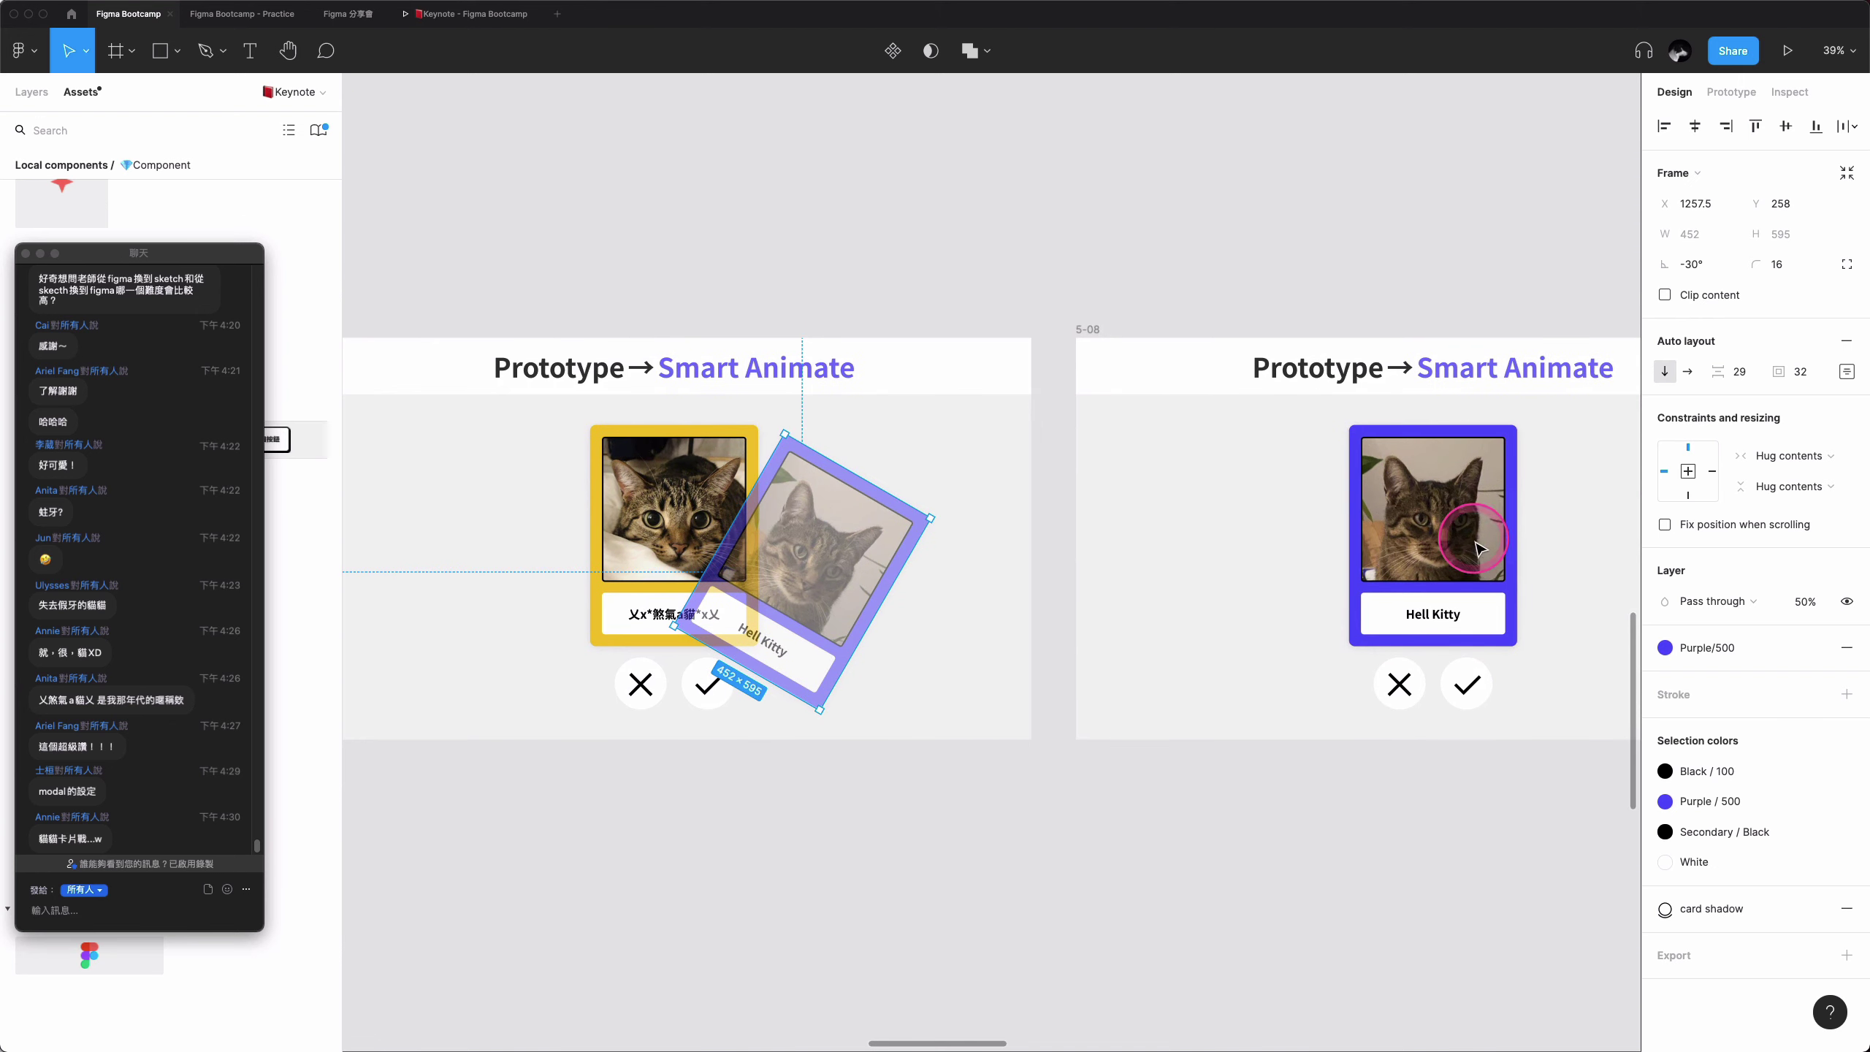
left_click(1357, 571)
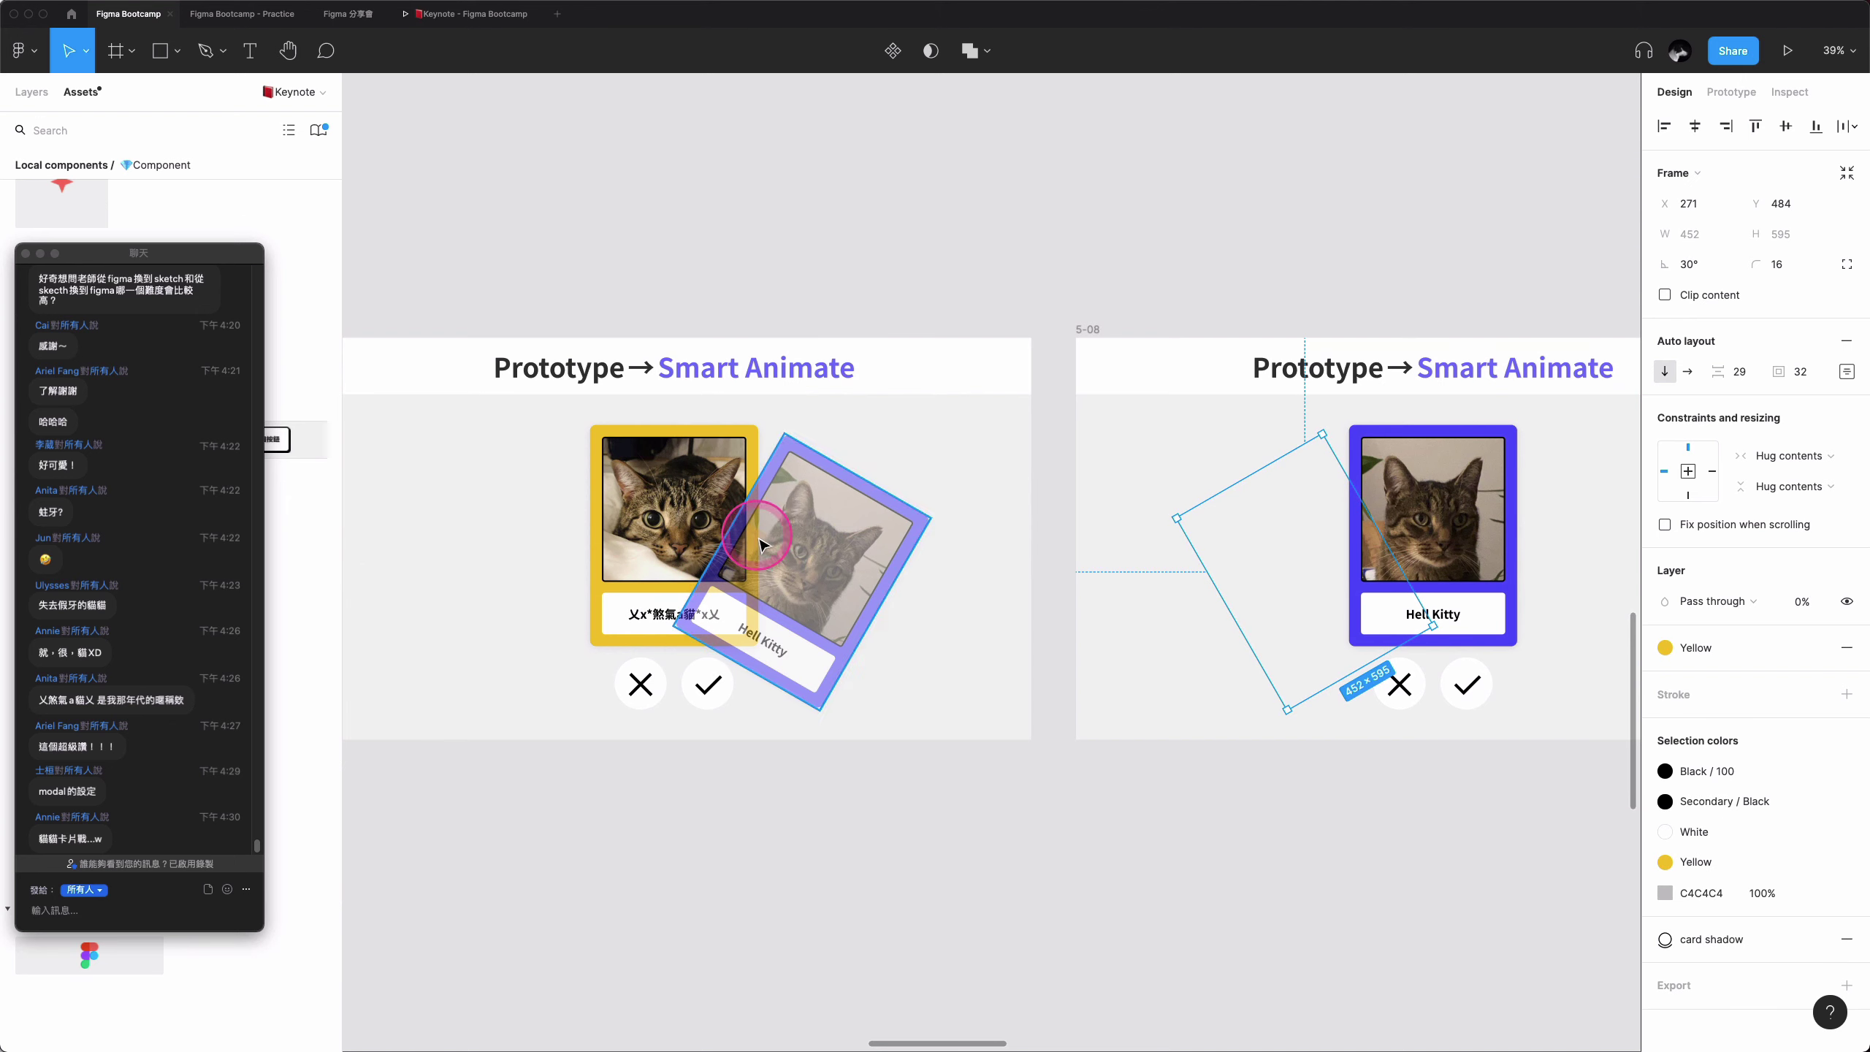
mouse_move(1803, 600)
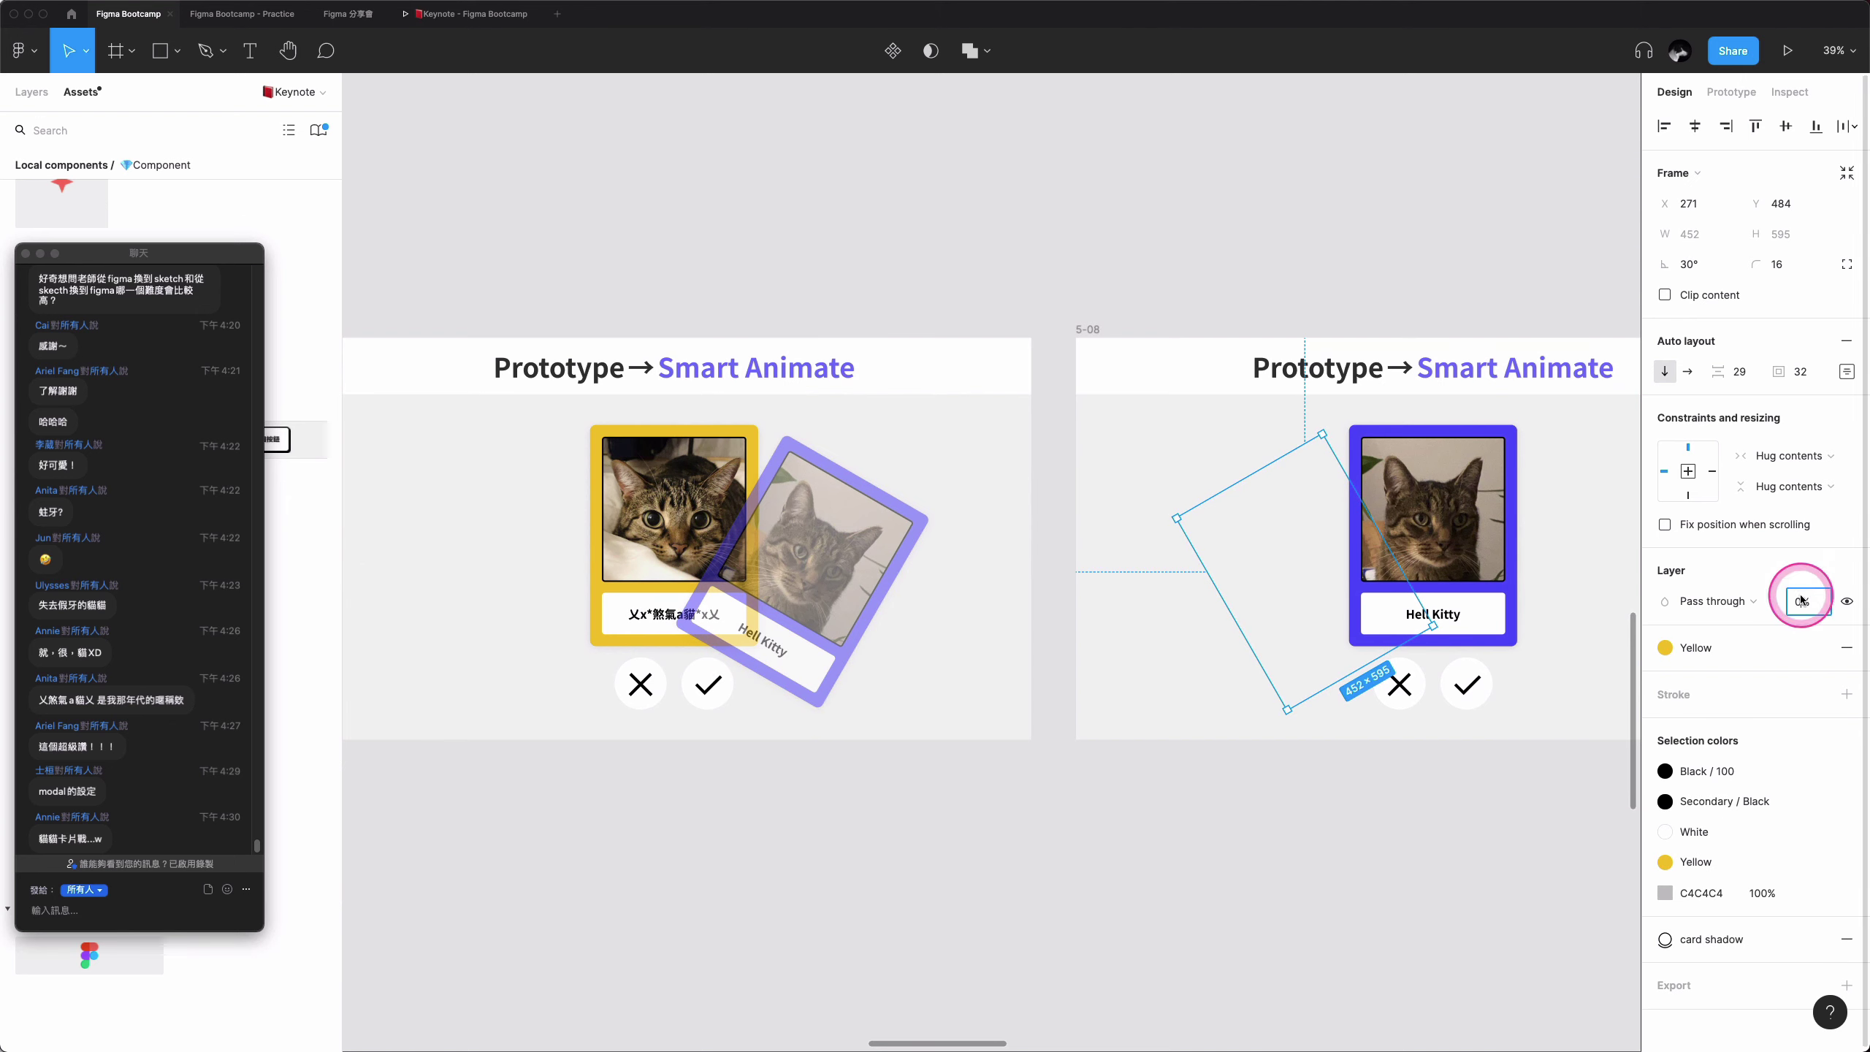
type("50")
key("Return")
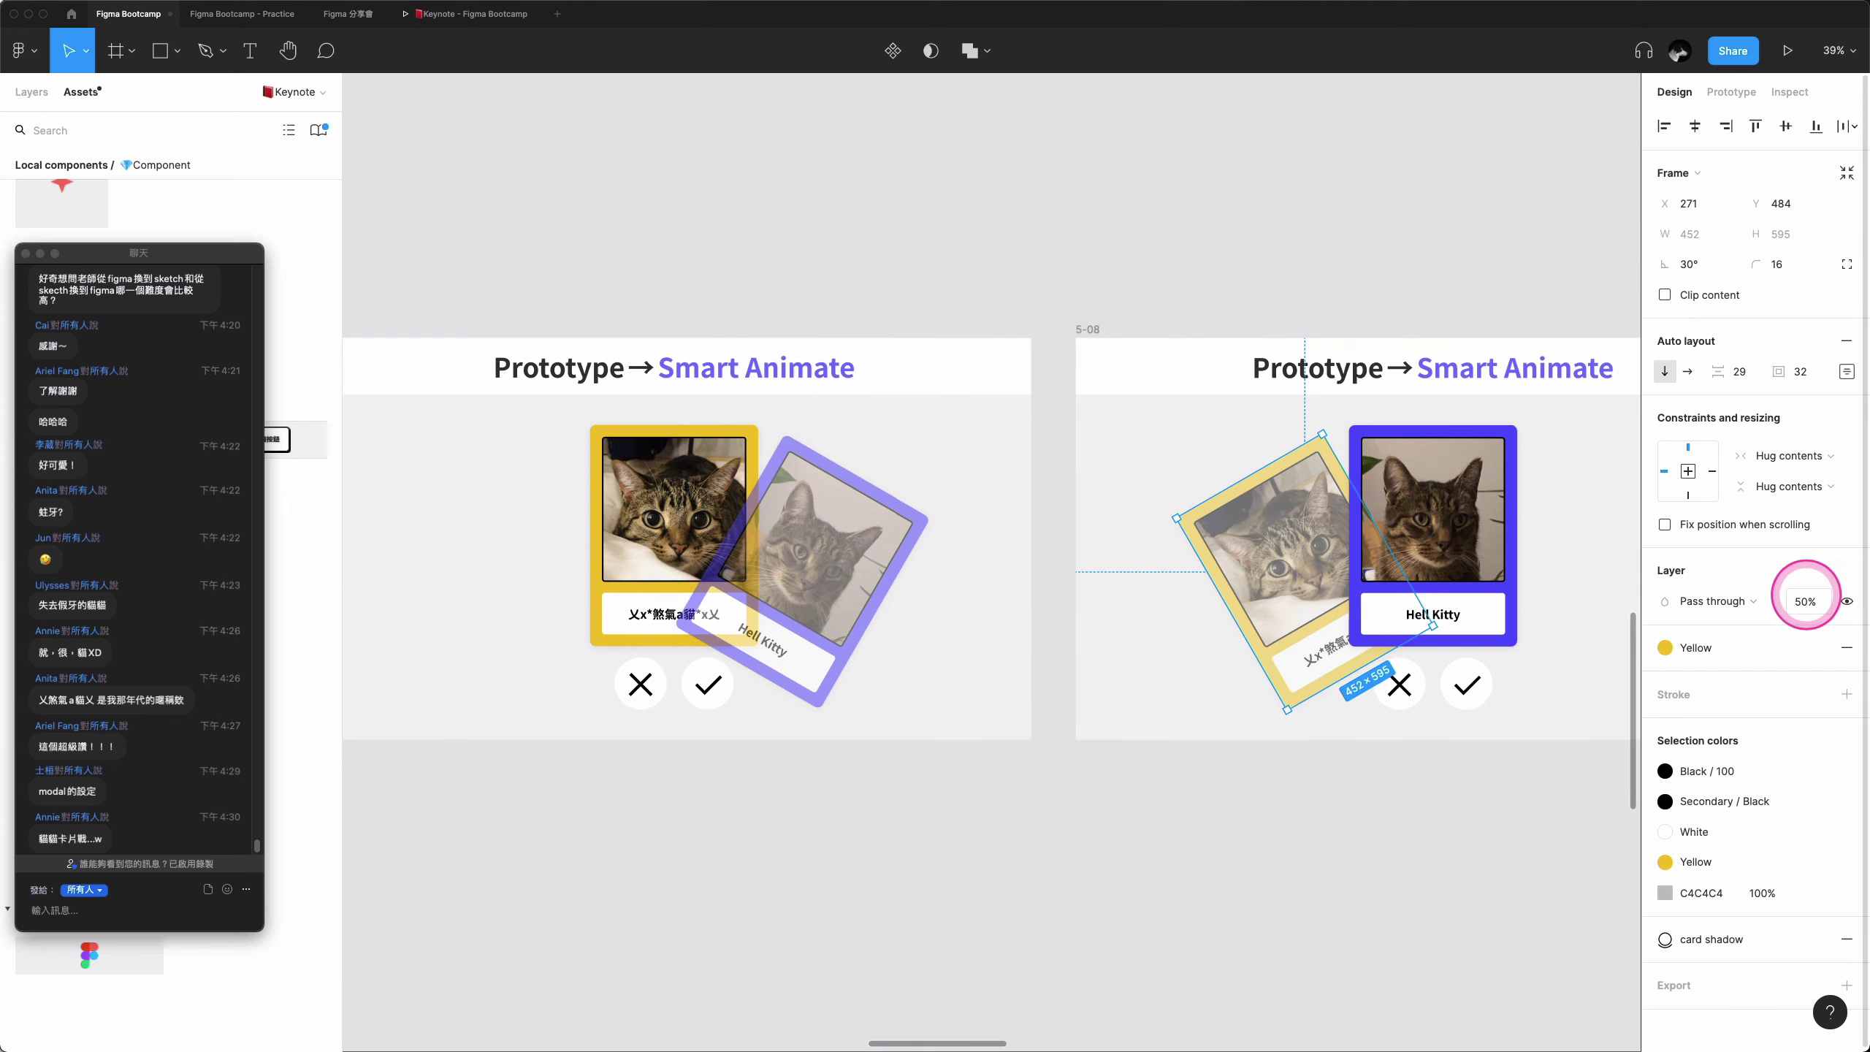
left_click(1435, 826)
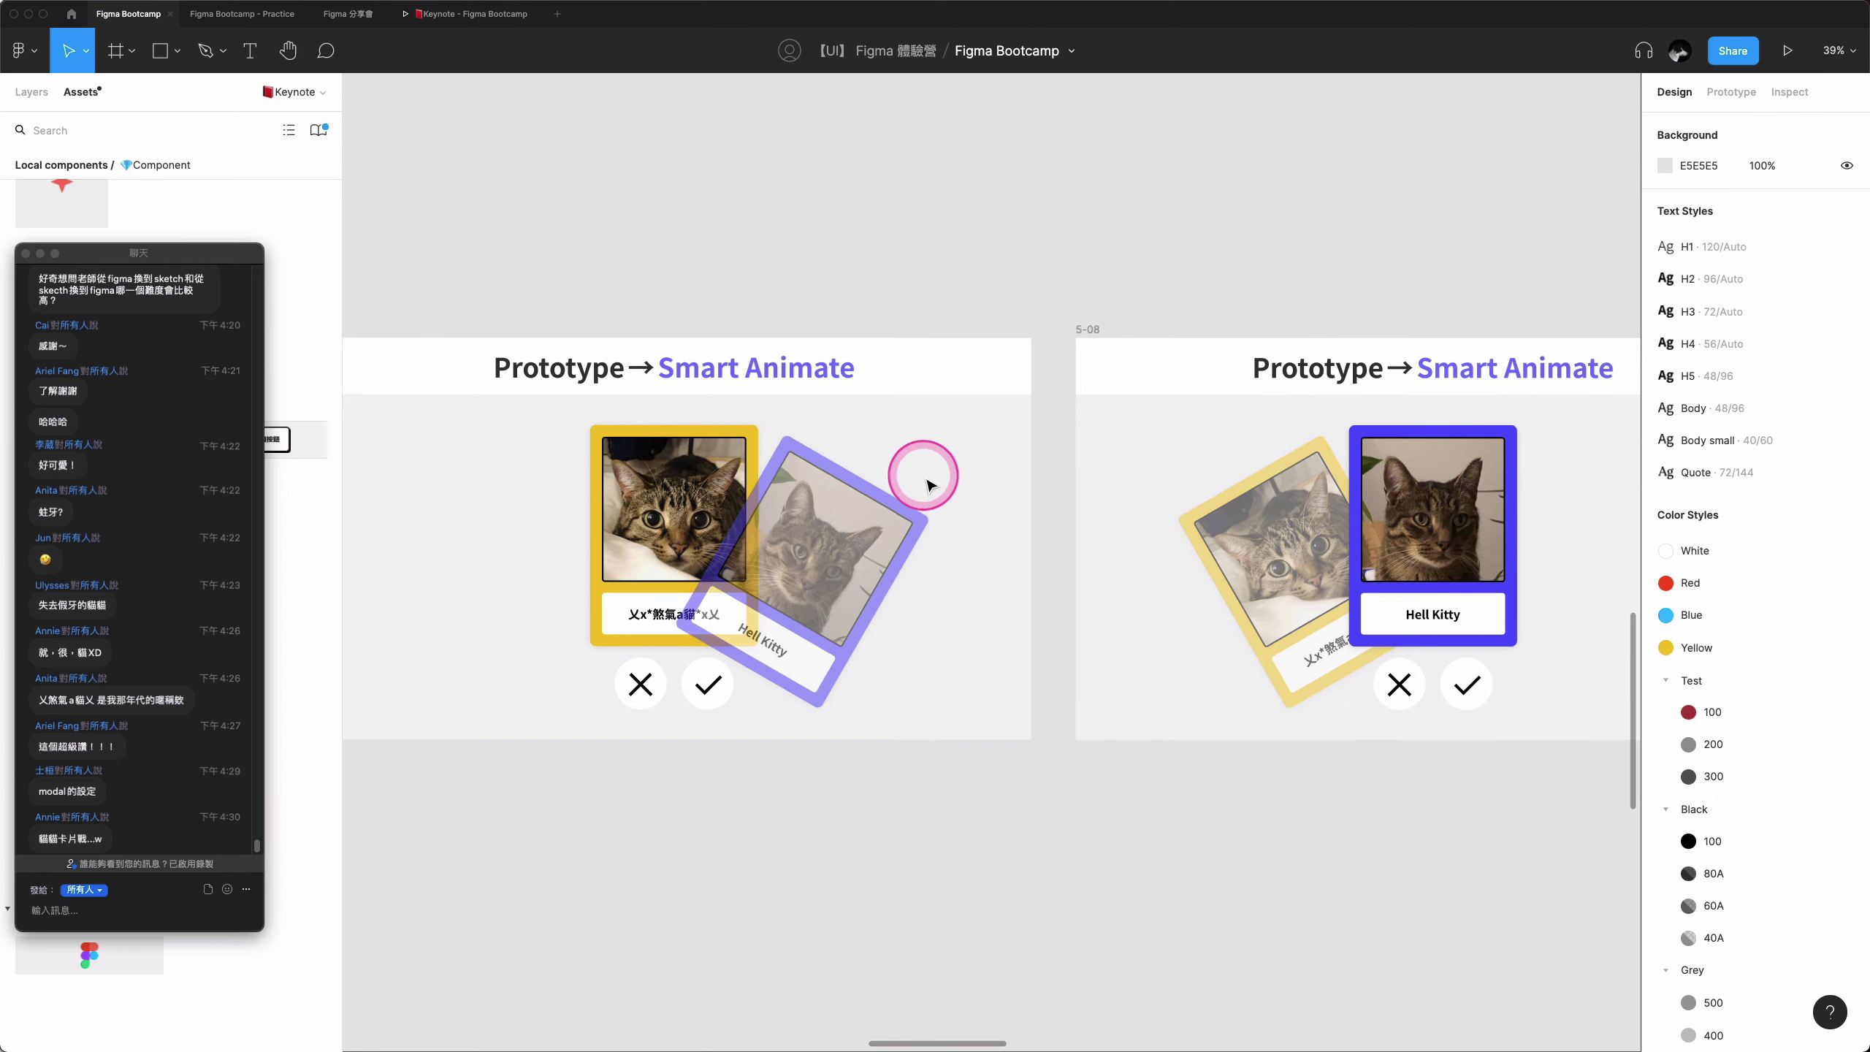
scroll(929, 484, "down", 1)
scroll(929, 484, "down", 2)
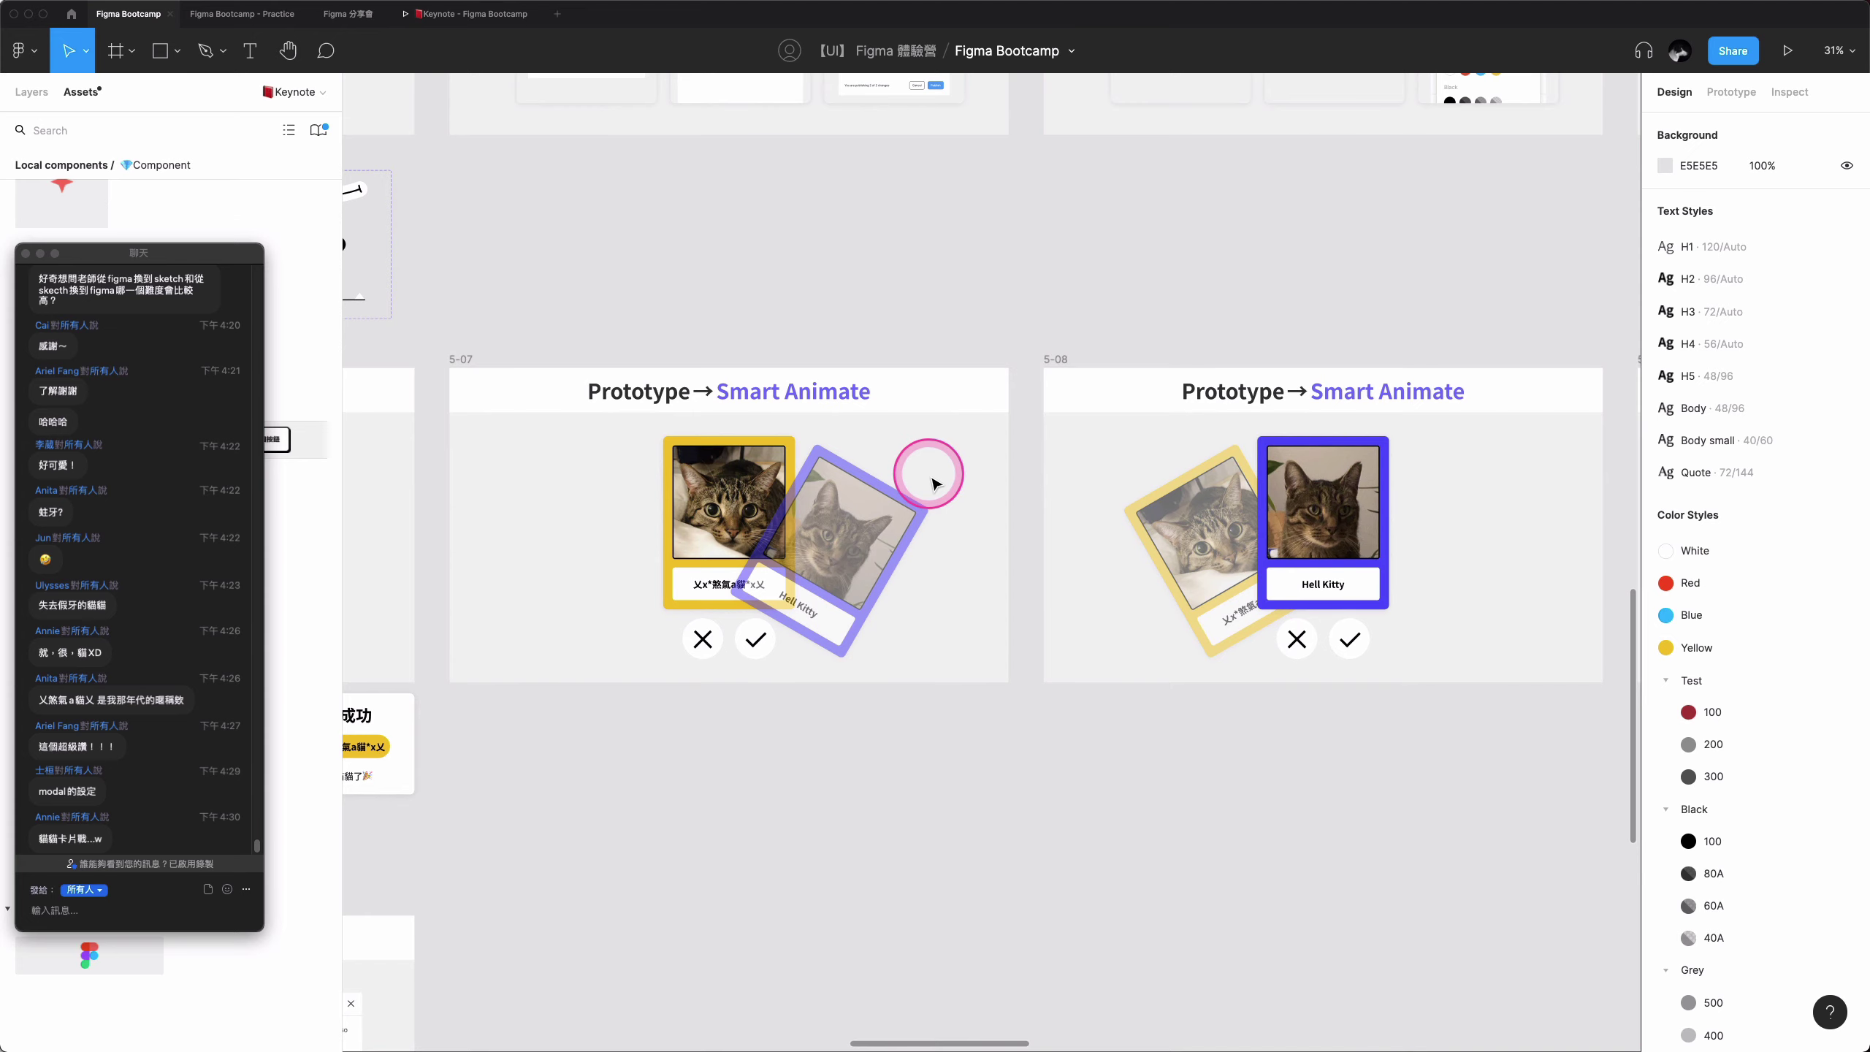
scroll(929, 484, "up", 1)
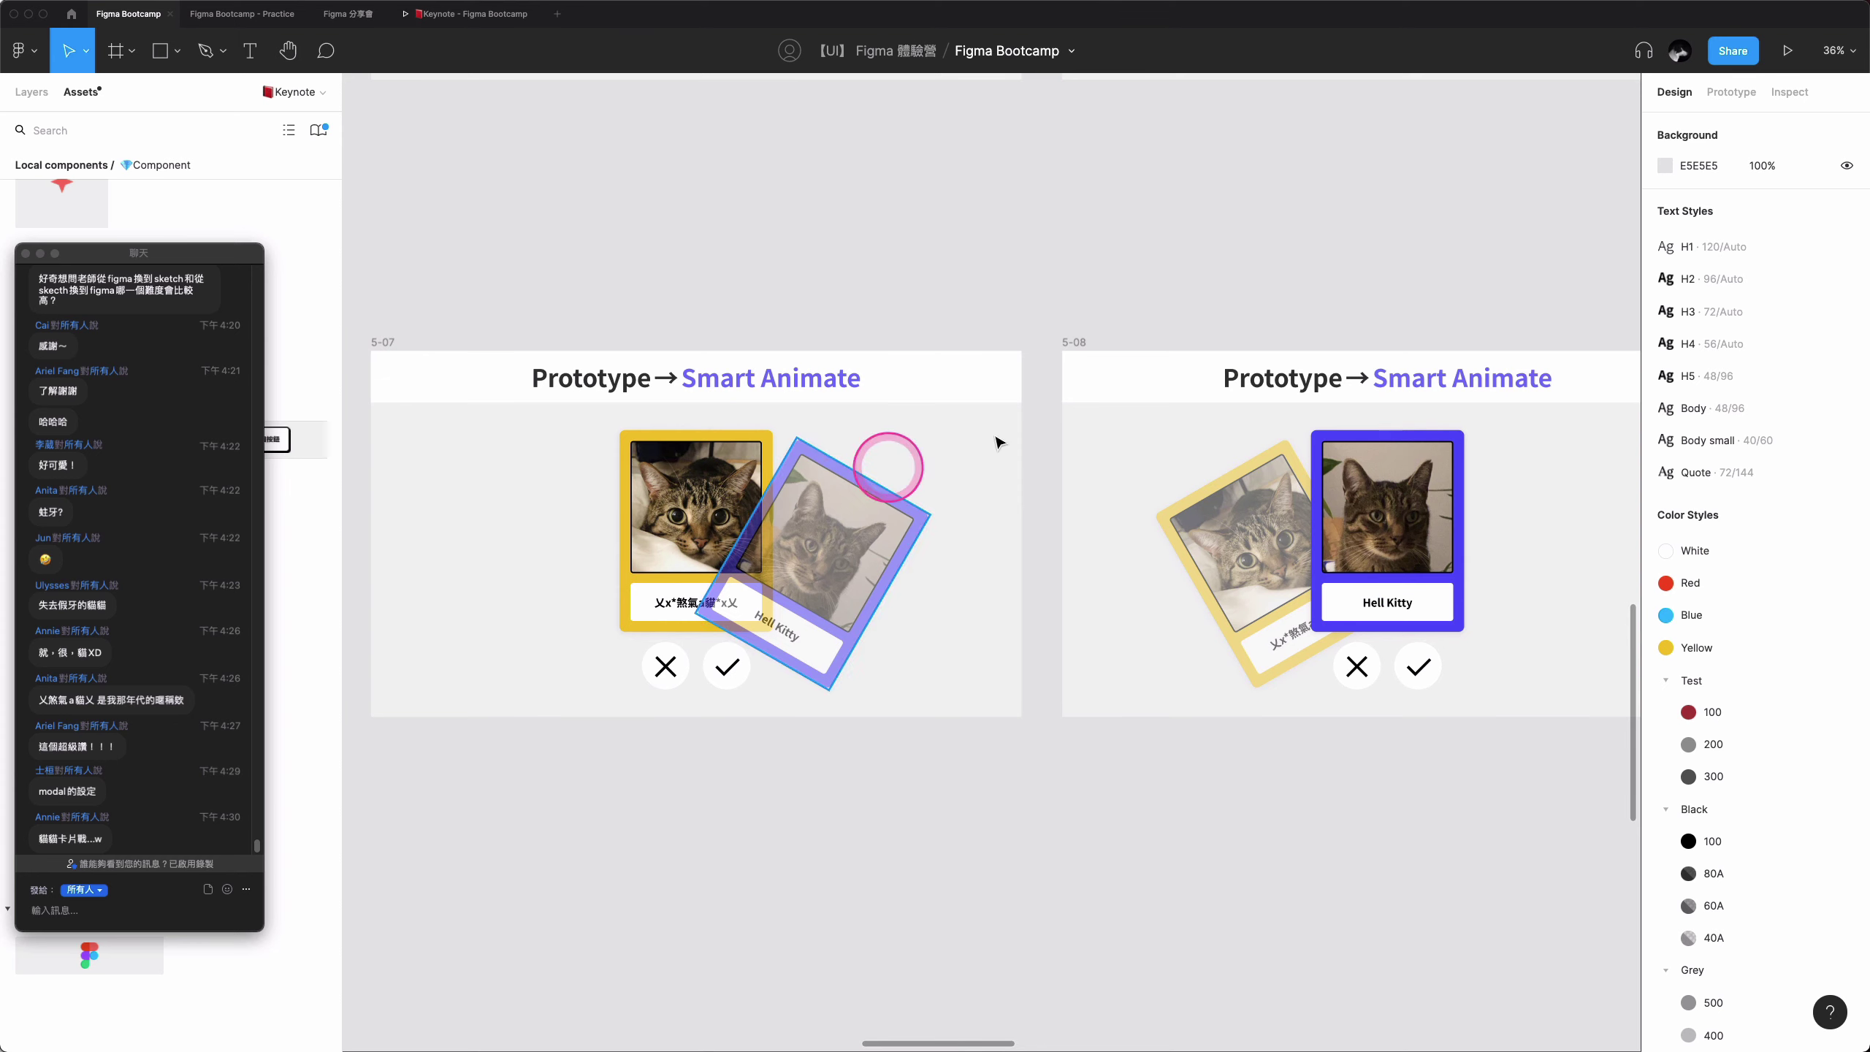
left_click(665, 525)
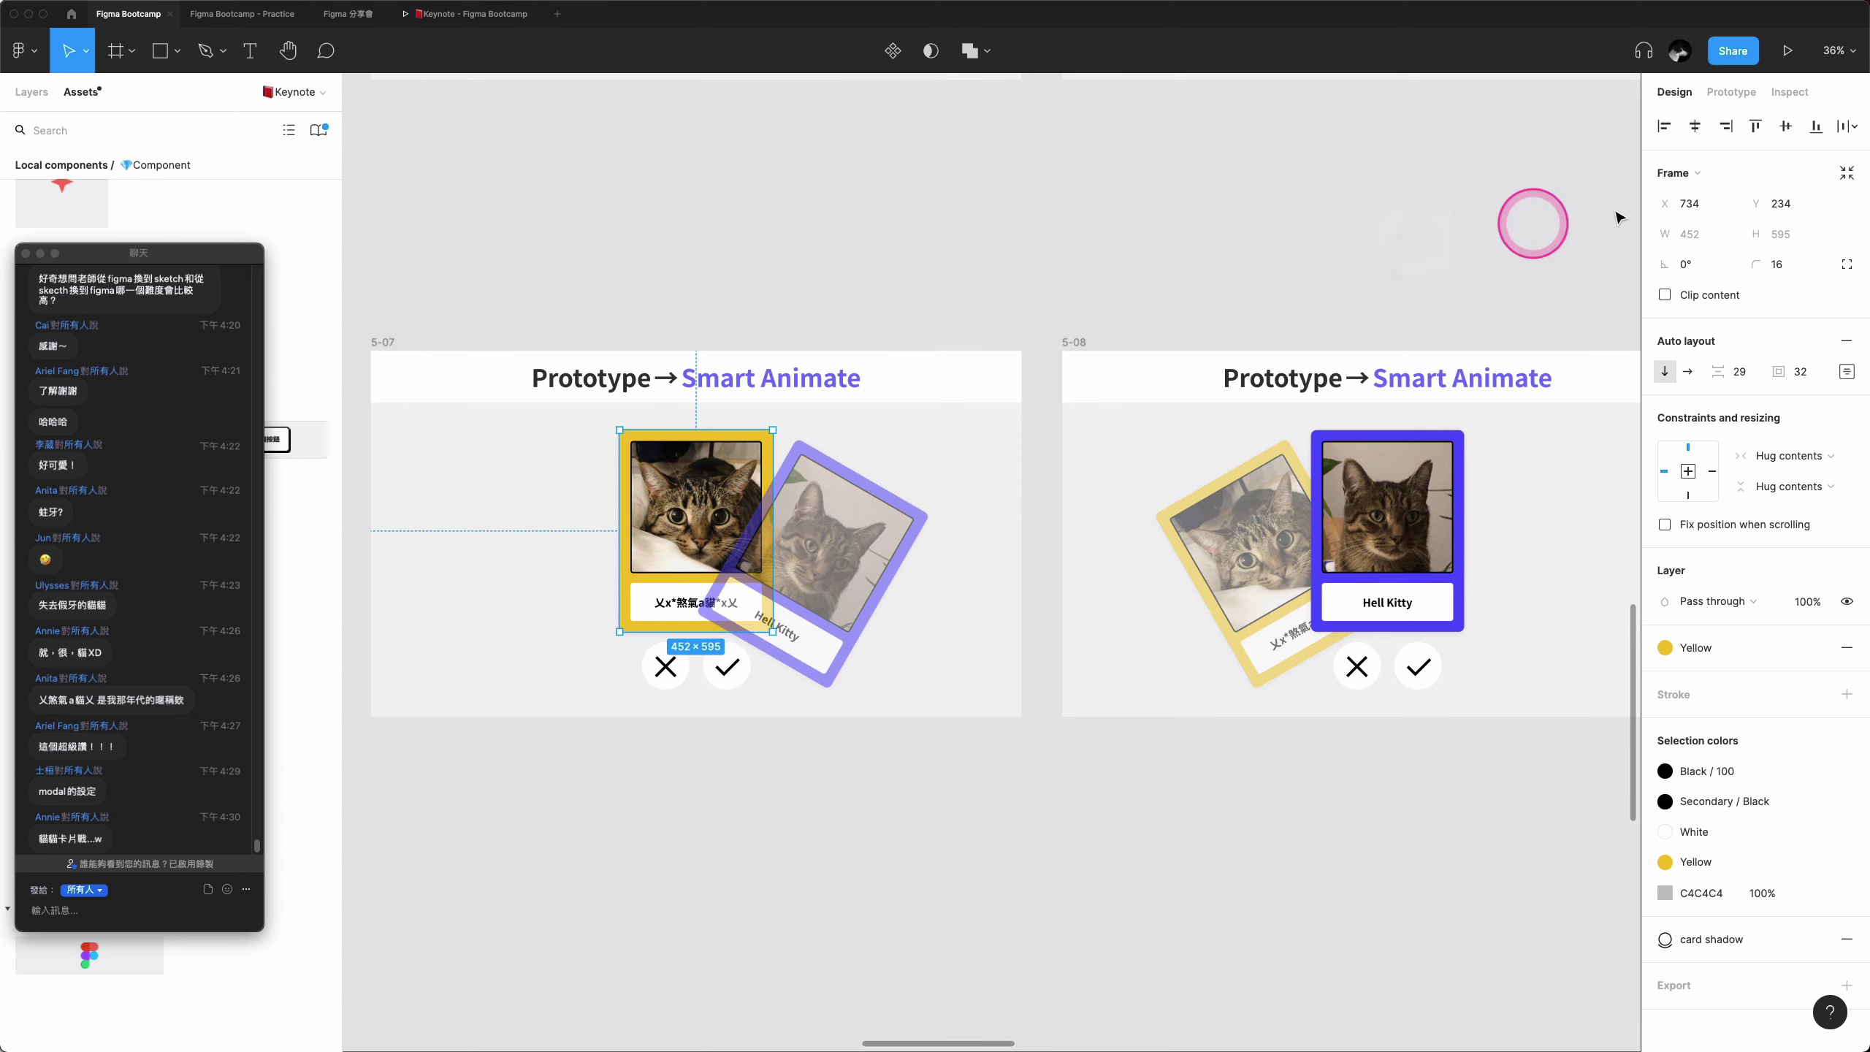
left_click(1726, 90)
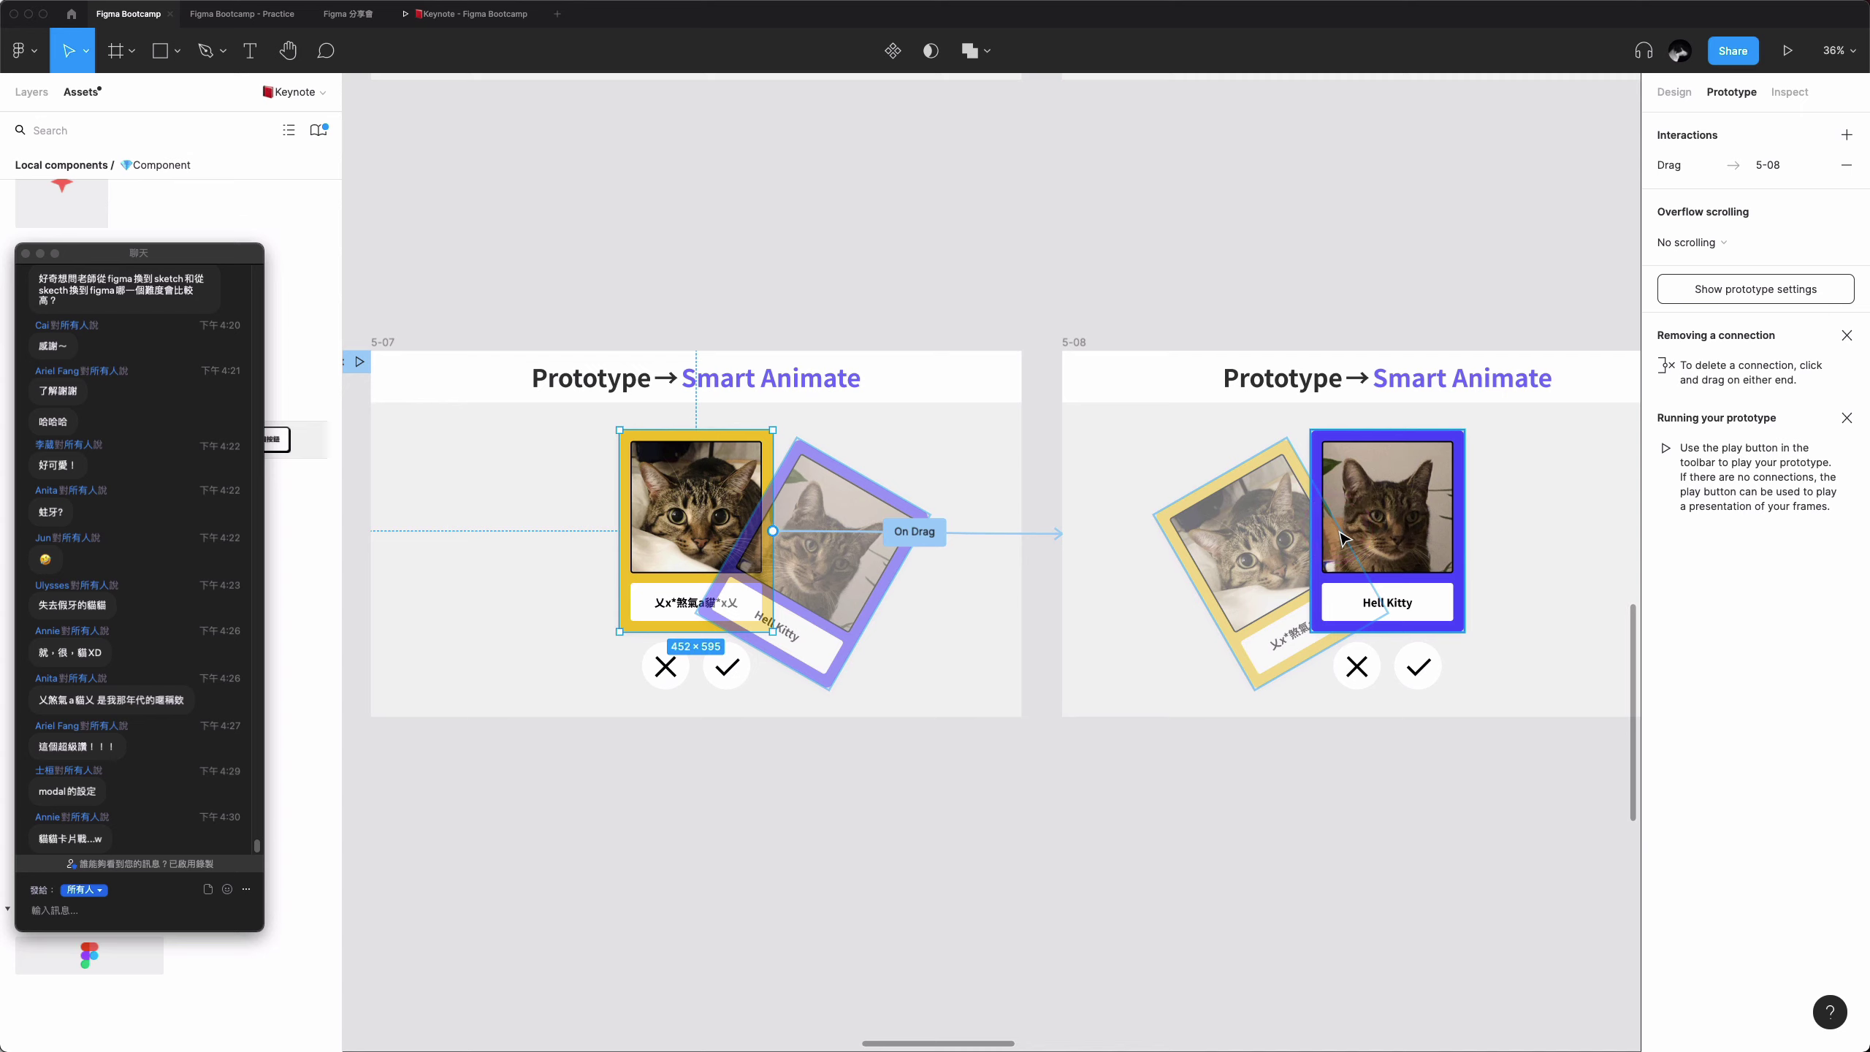
left_click(1301, 553)
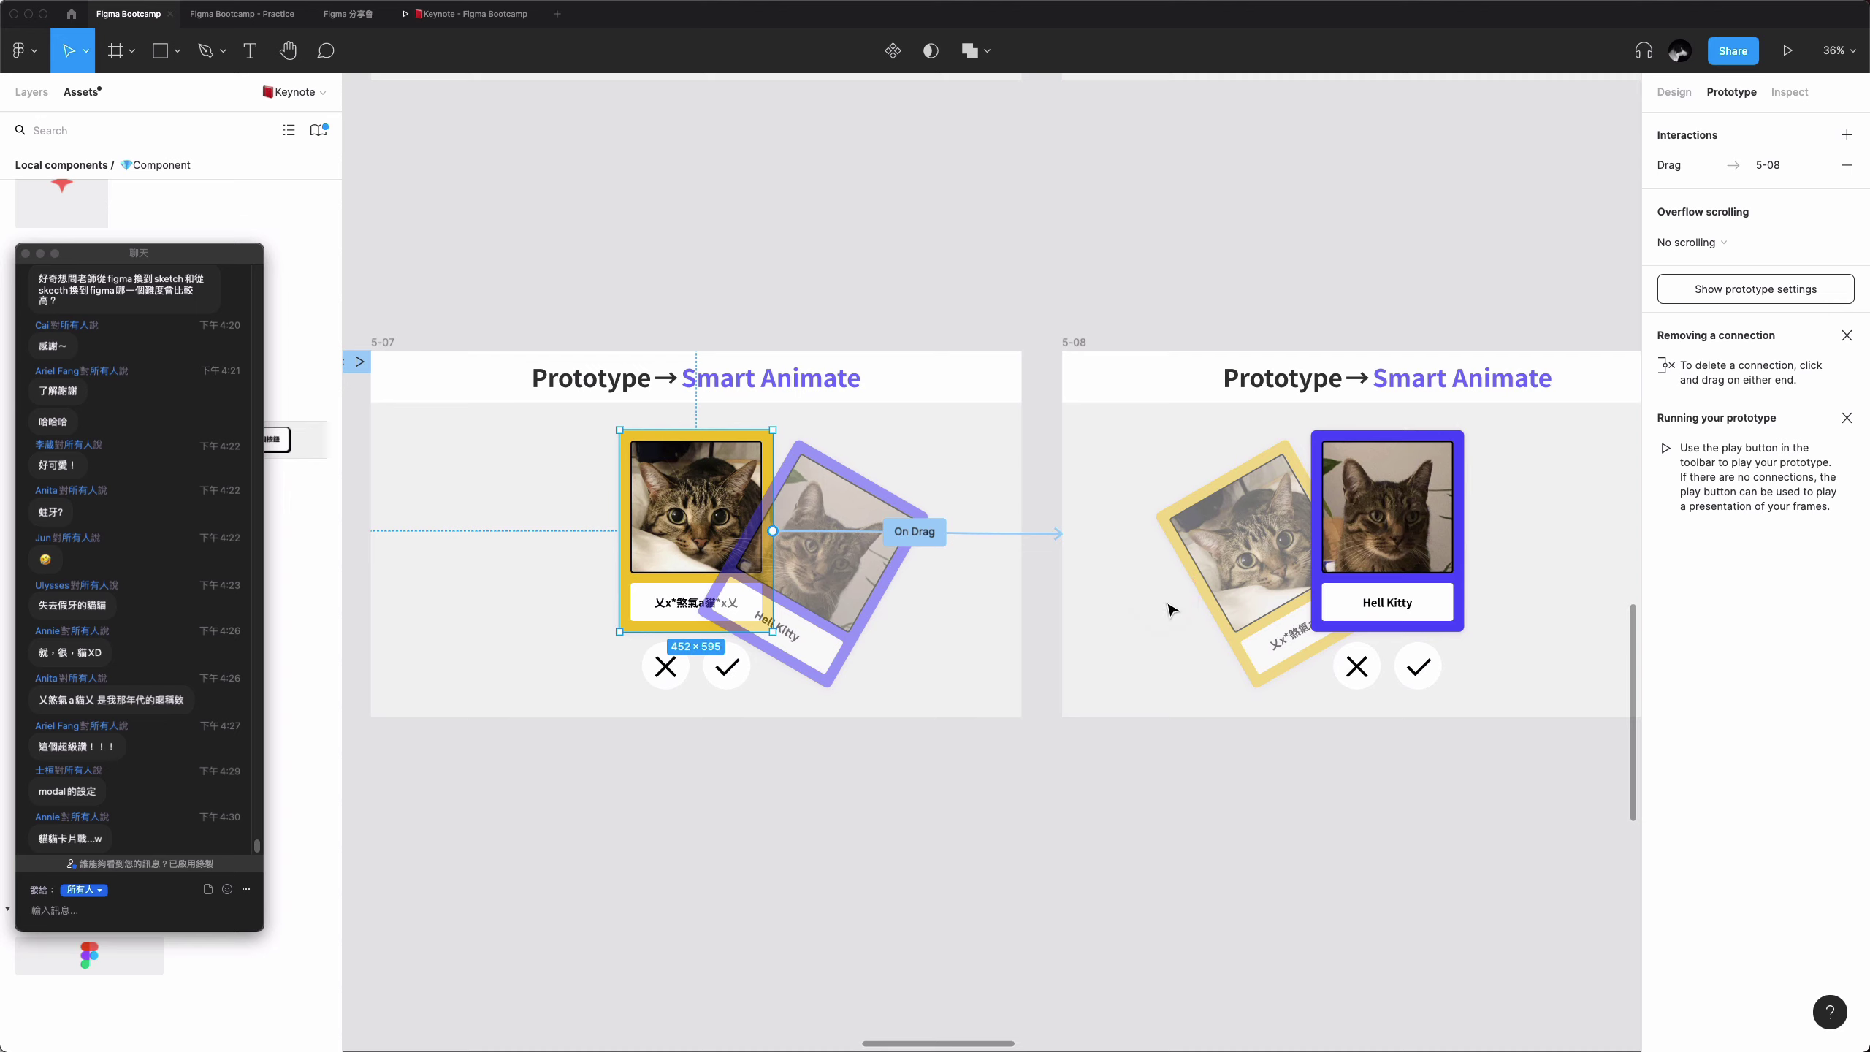
left_click(1270, 588)
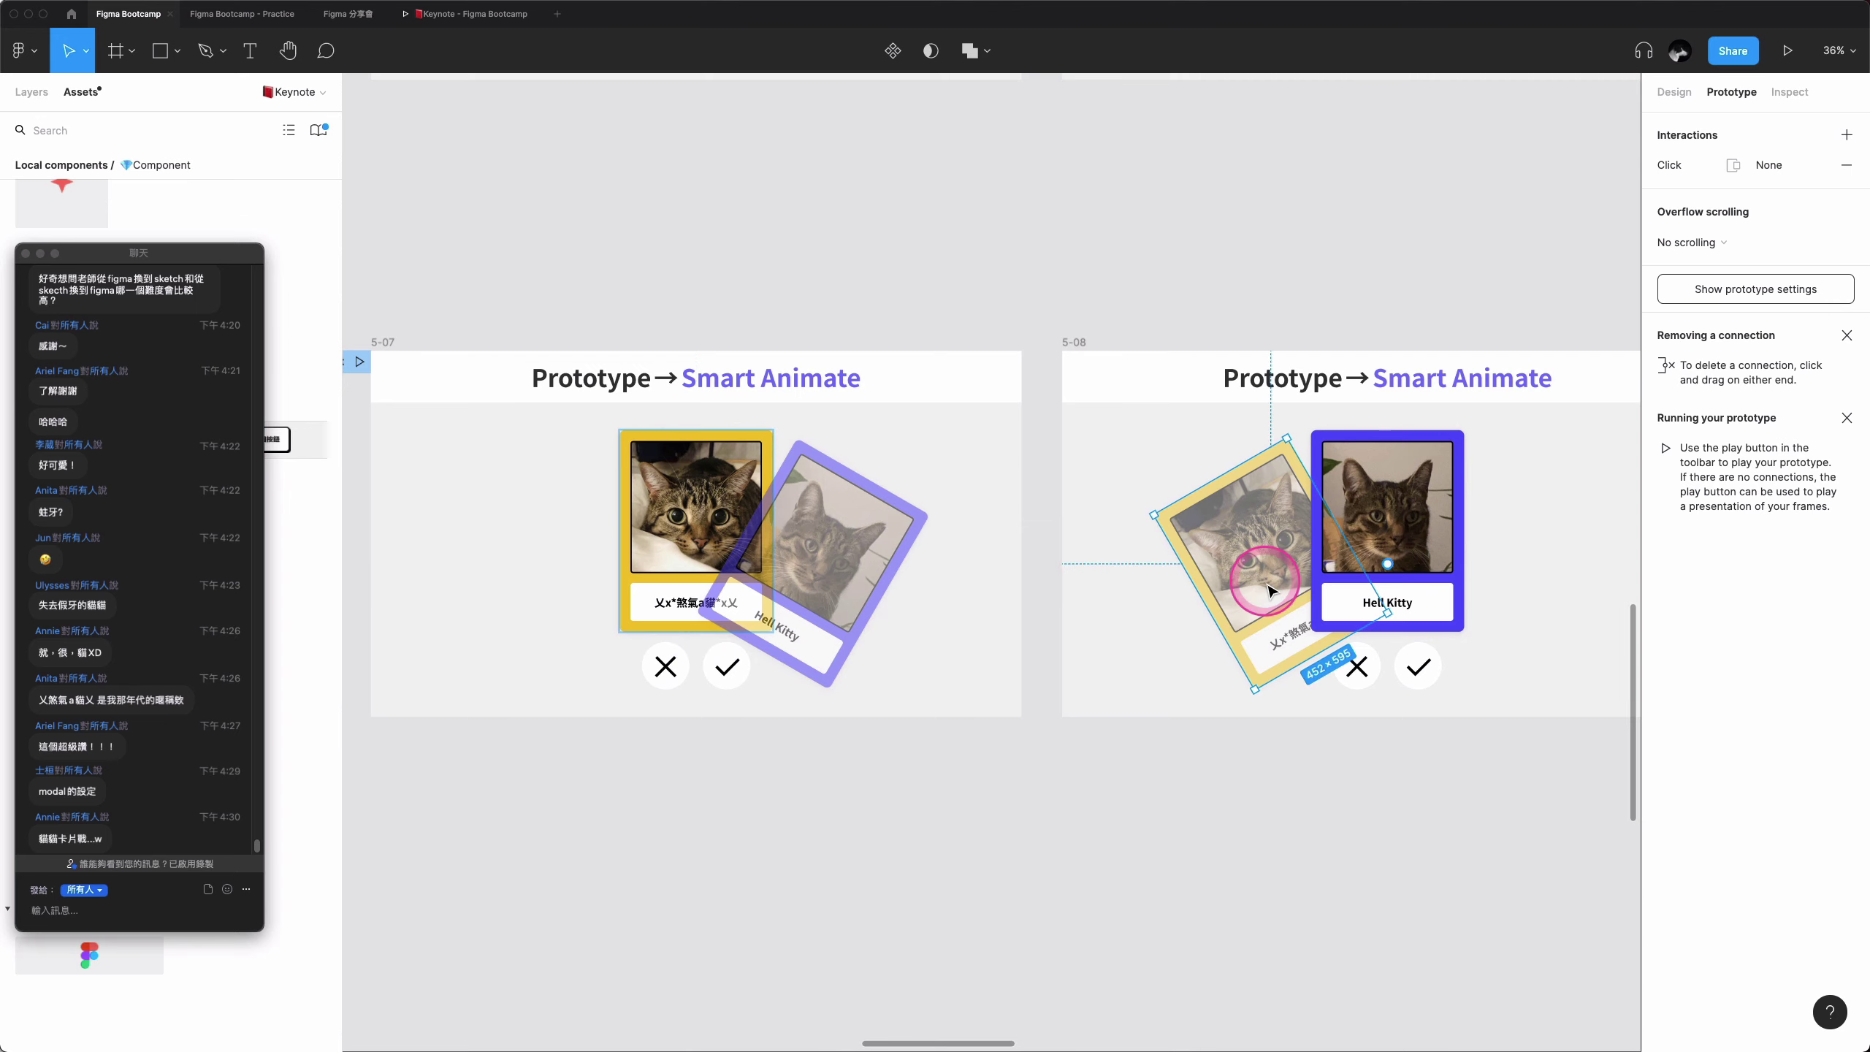
left_click(845, 544)
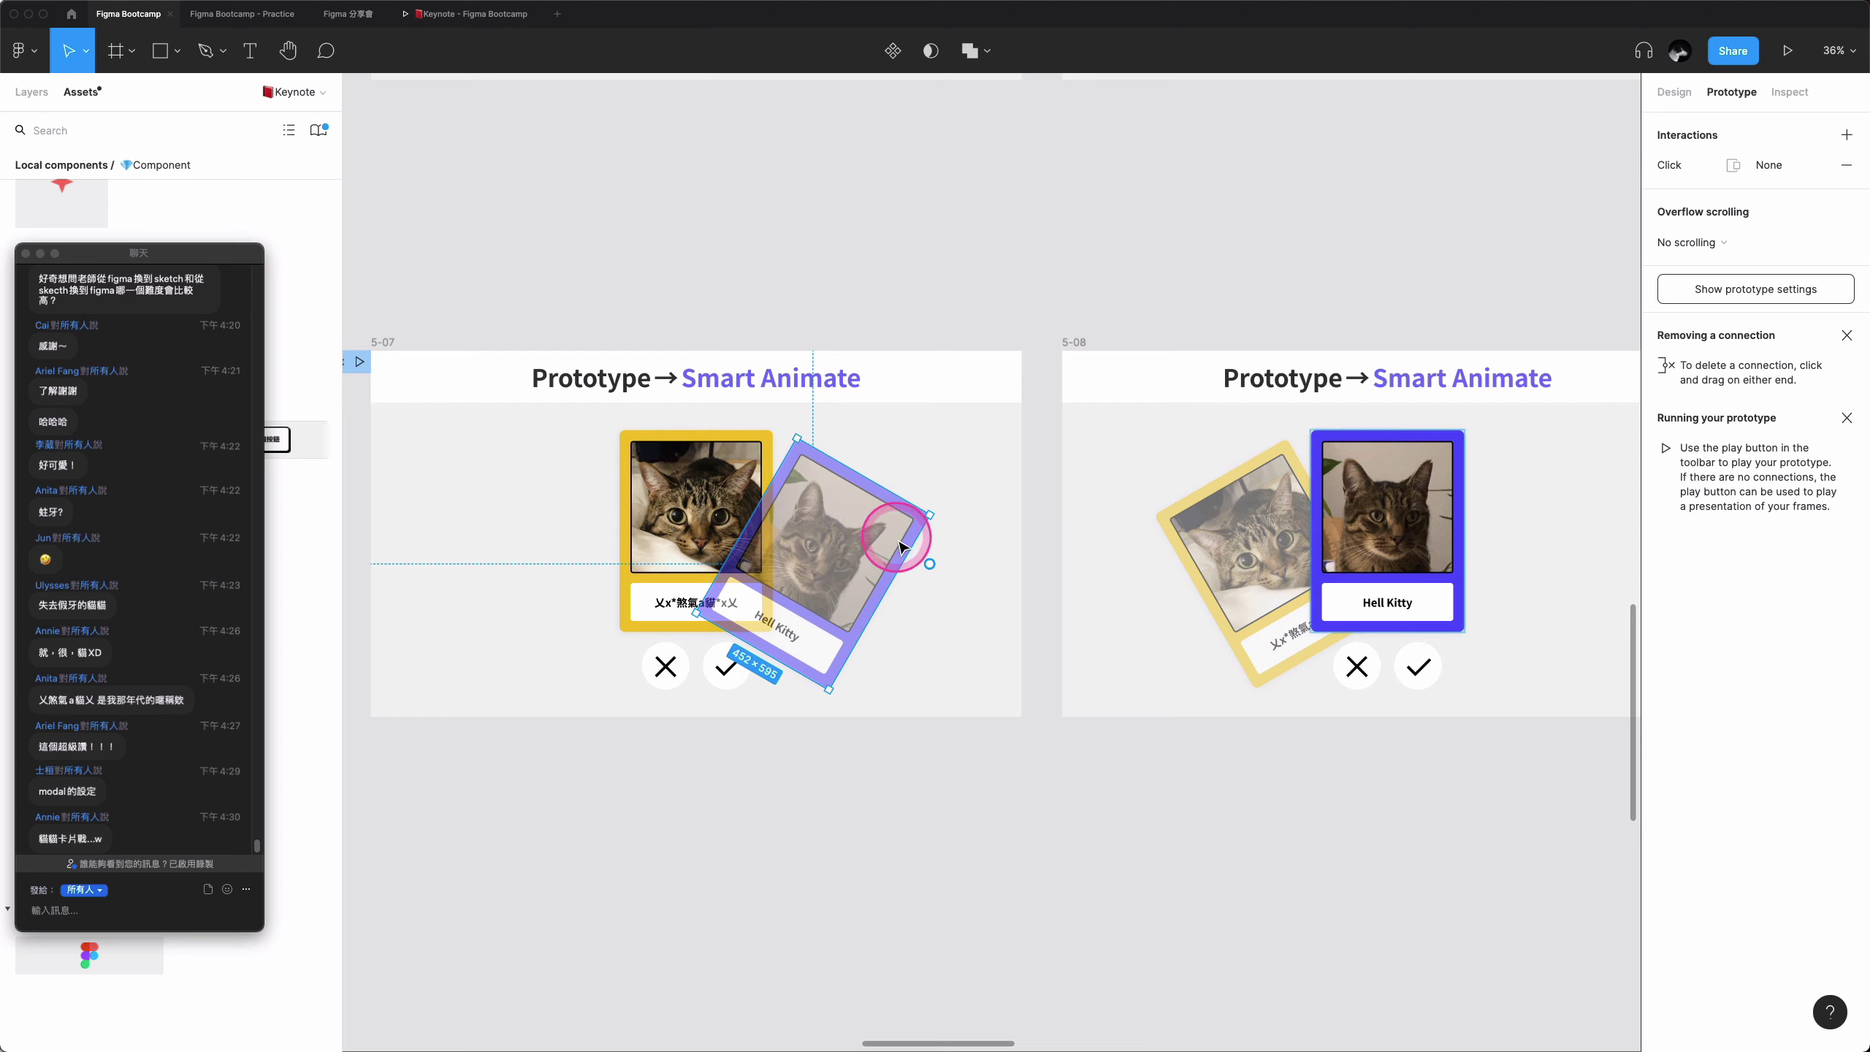
left_click(1442, 519)
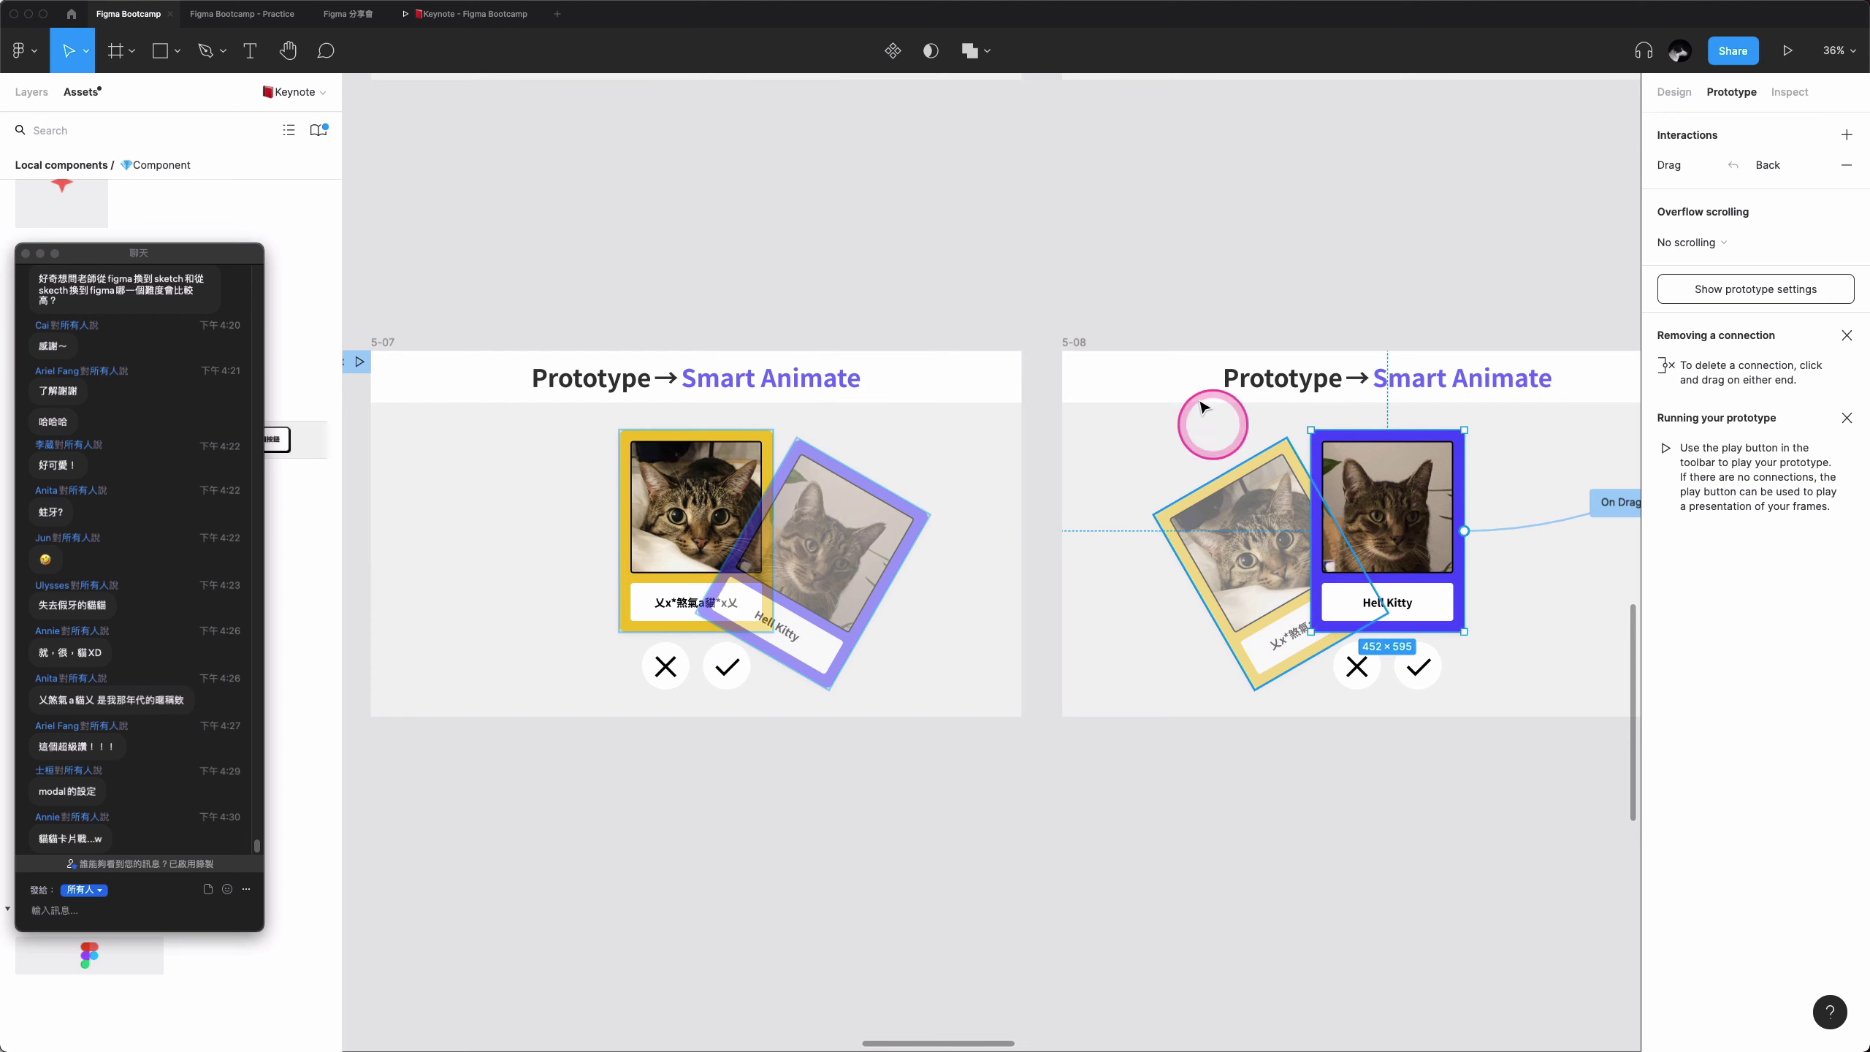
left_click(1093, 313)
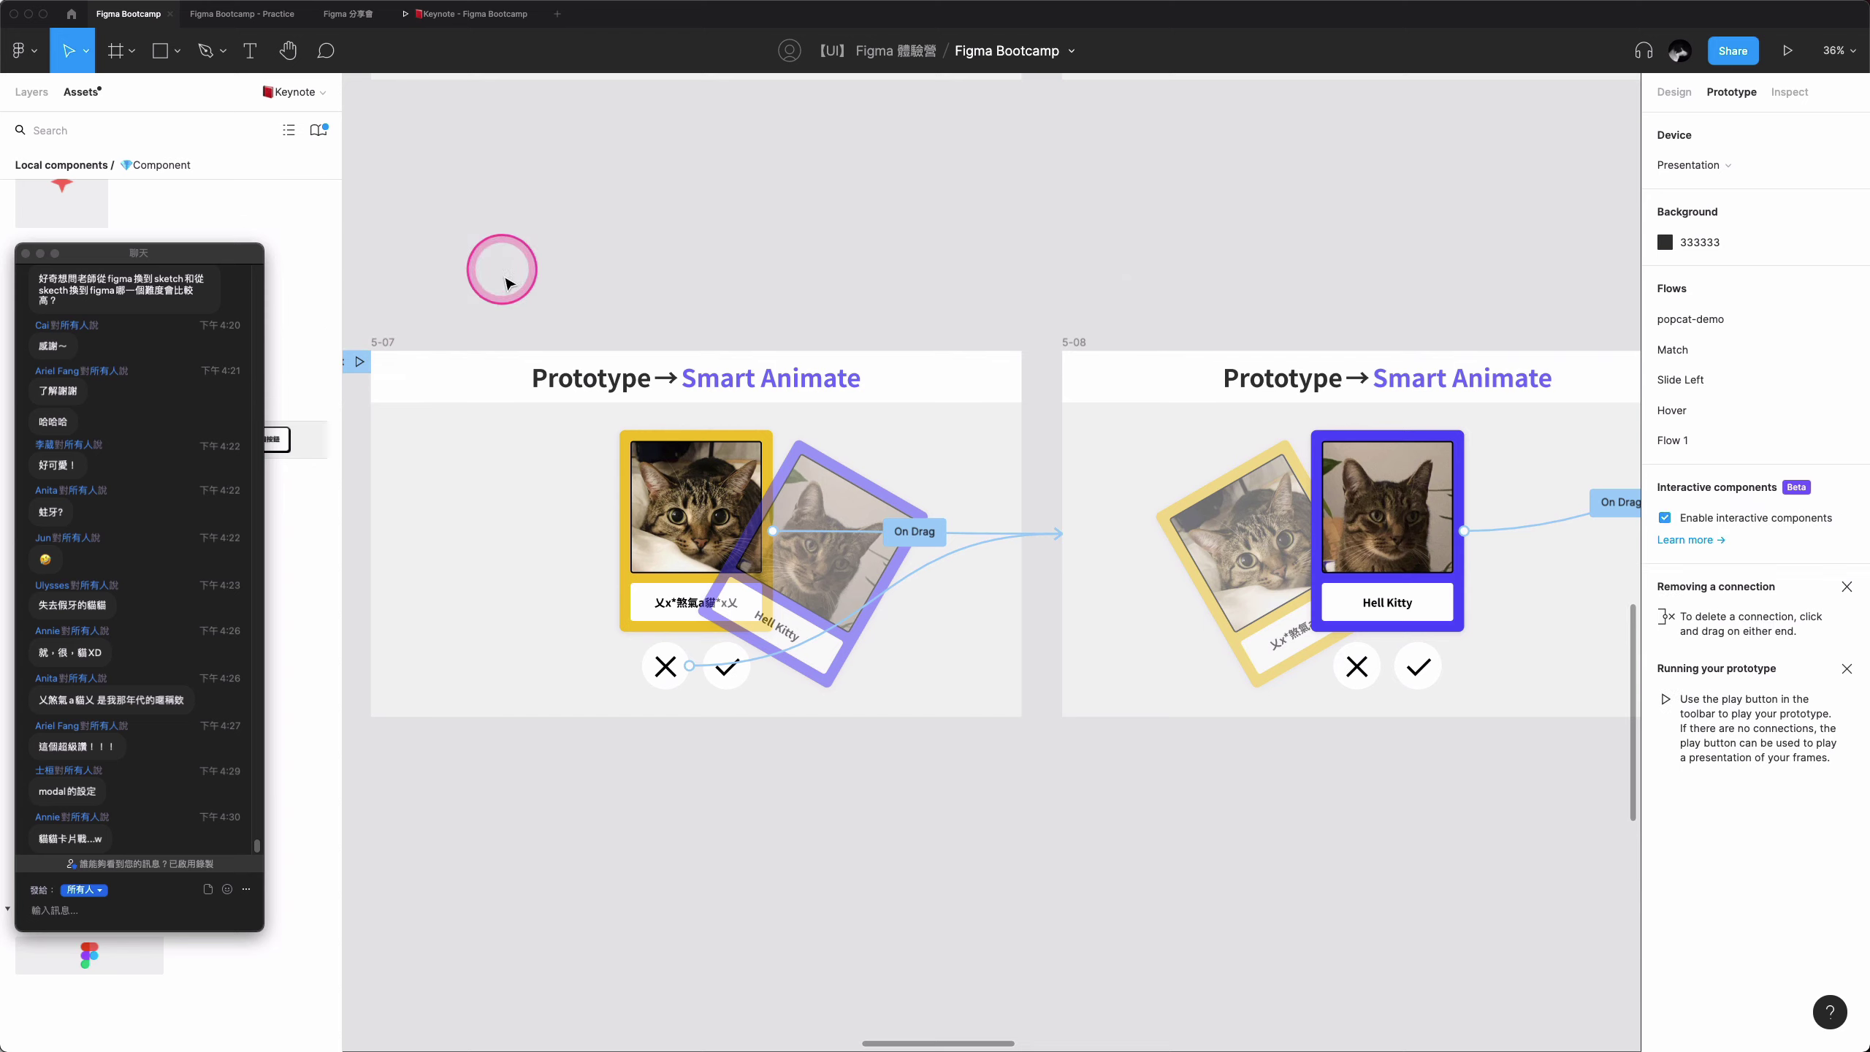
- Replay the prototype by swiping the yellow card, then scroll right to frame 5-09
left_click(490, 11)
mouse_move(1097, 523)
left_mouse_down()
mouse_move(710, 562)
mouse_move(1029, 533)
mouse_move(688, 542)
mouse_move(289, 348)
left_mouse_up()
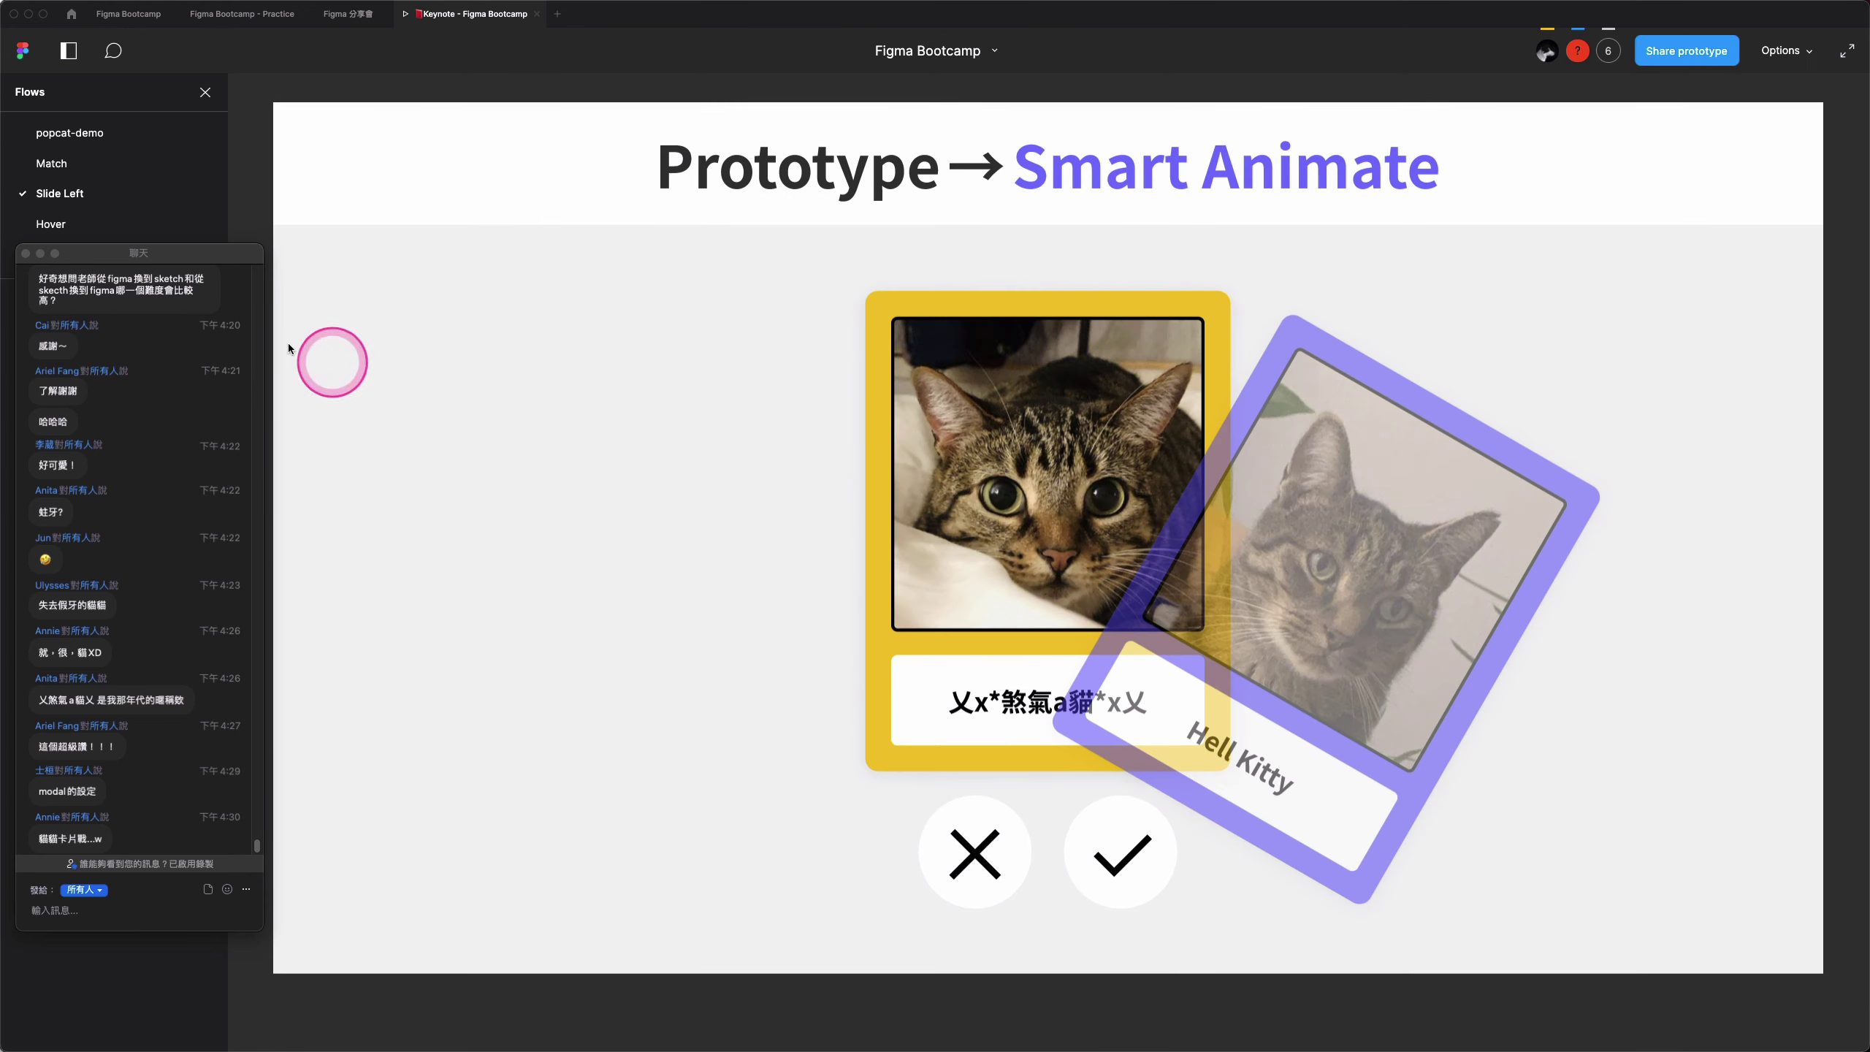
left_click(116, 22)
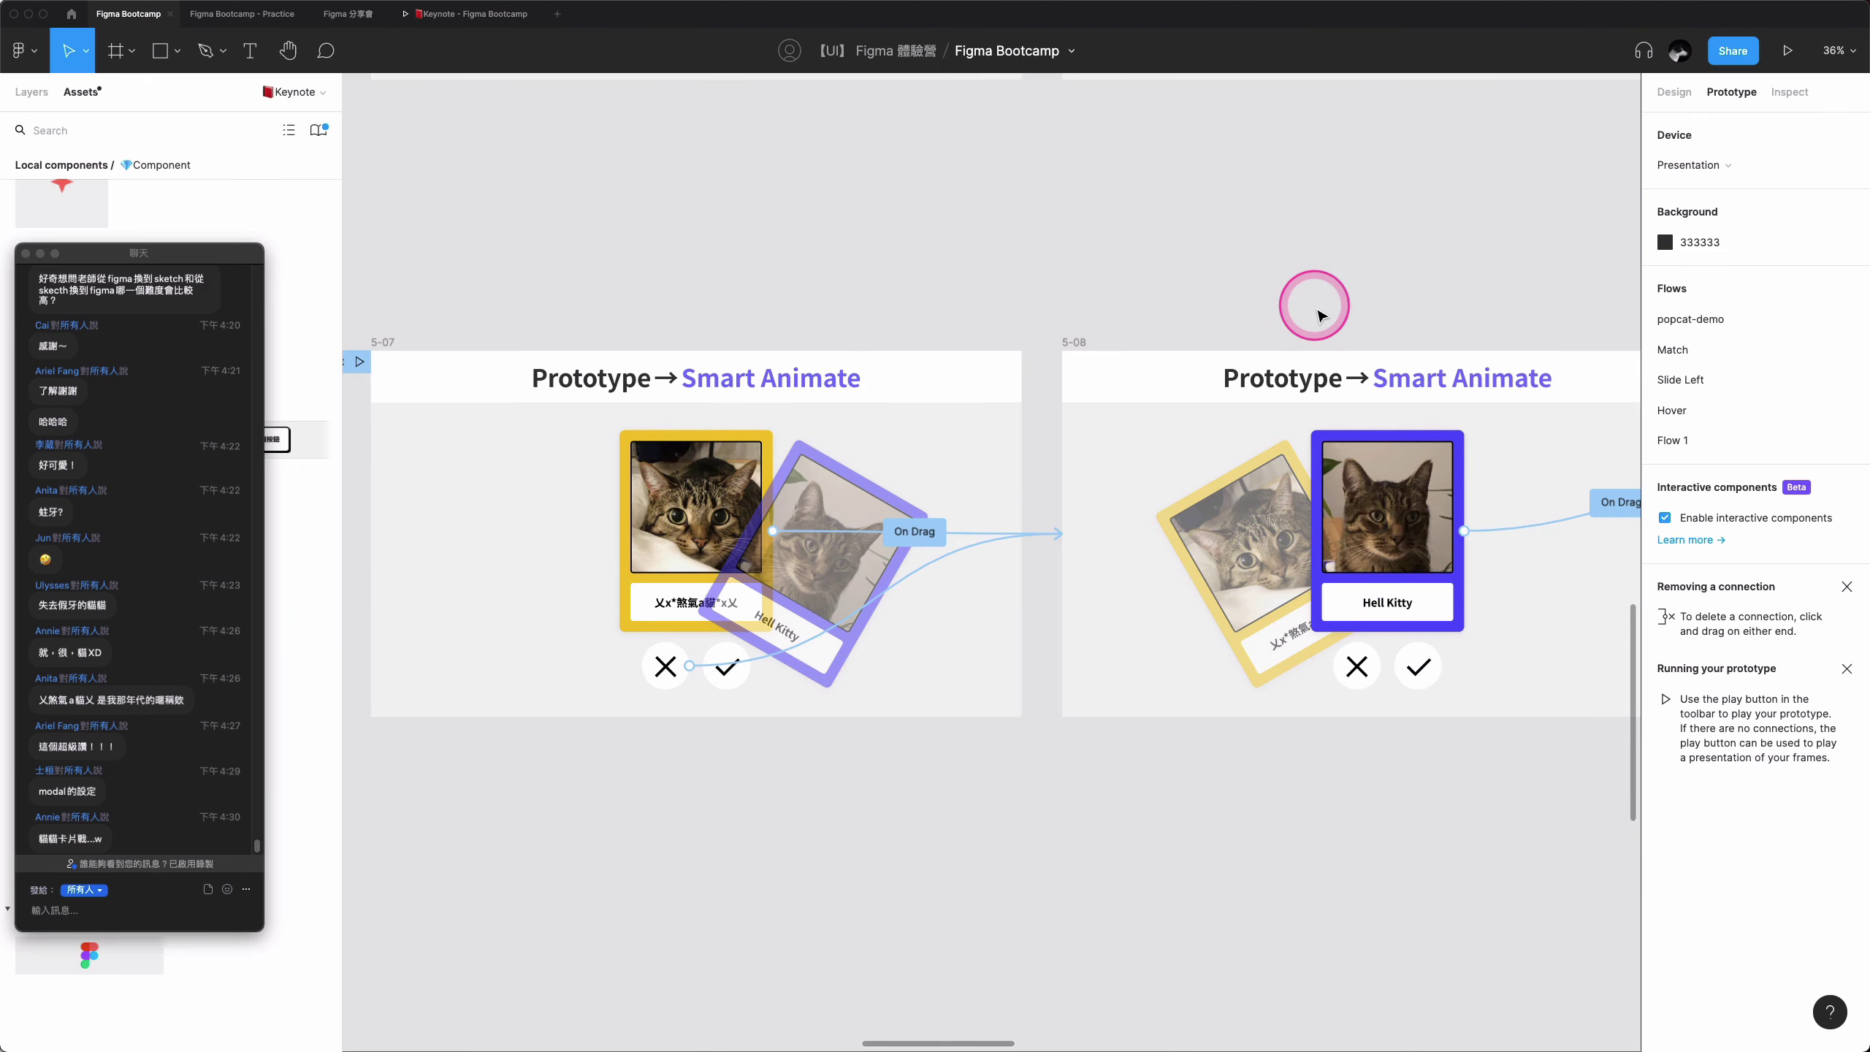
scroll(1317, 315, "right", 1)
scroll(1317, 315, "right", 5)
scroll(1318, 315, "right", 5)
- Zoom to frame 5-09 and present it to show the 冷月喵皇 card's animated cat GIF
scroll(1318, 315, "right", 5)
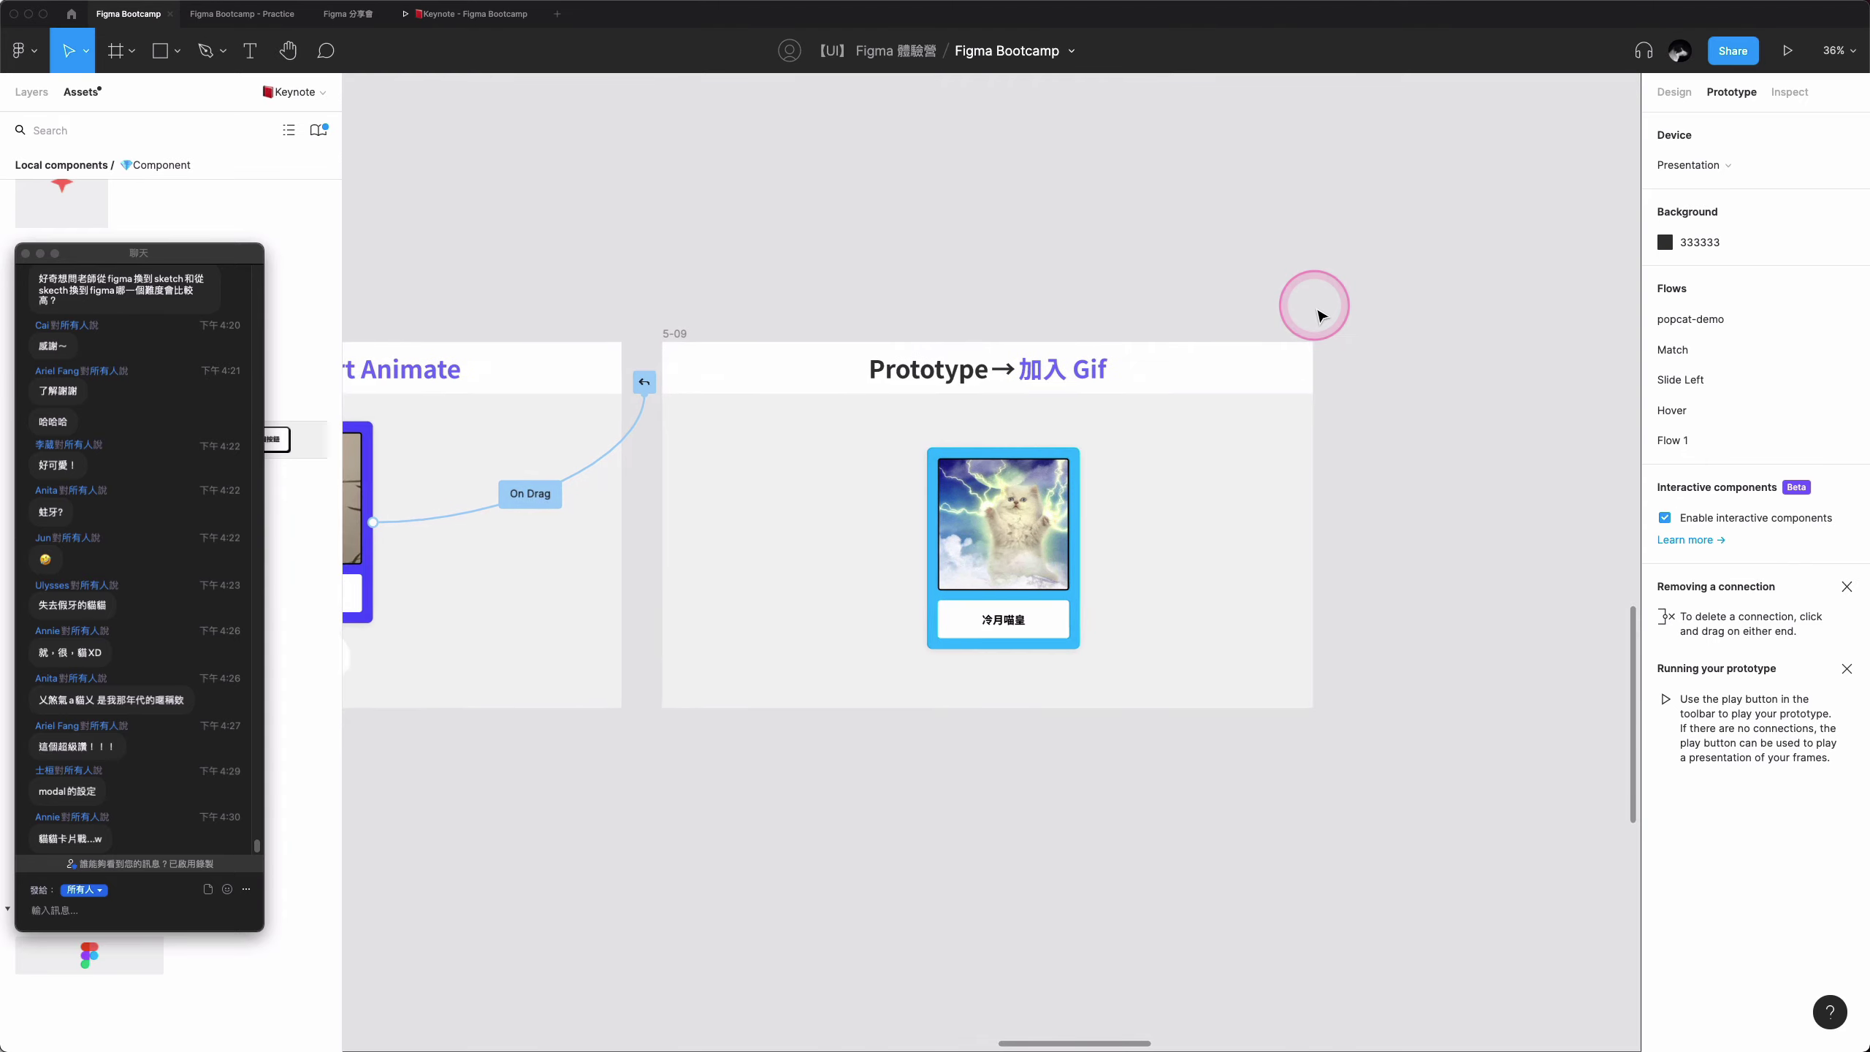
scroll(1318, 316, "up", 2)
scroll(1318, 315, "up", 2)
scroll(1317, 315, "up", 1)
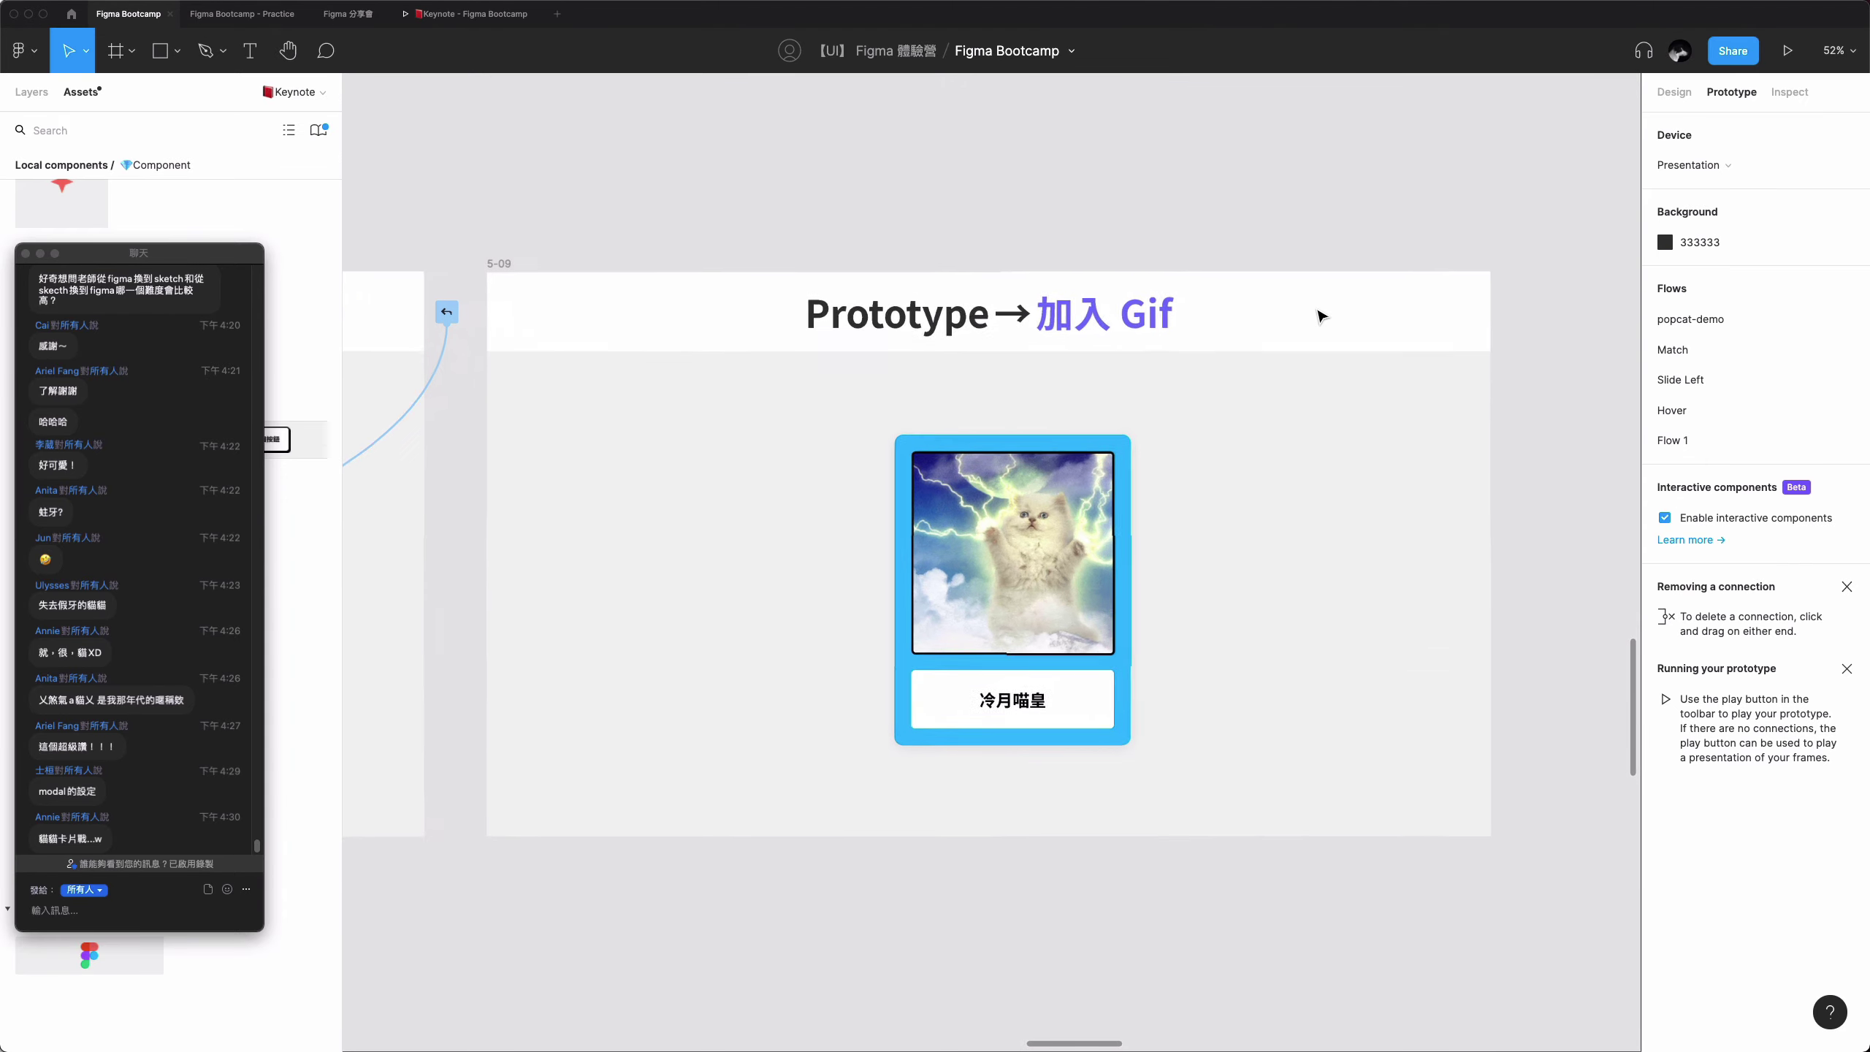
scroll(1317, 316, "up", 2)
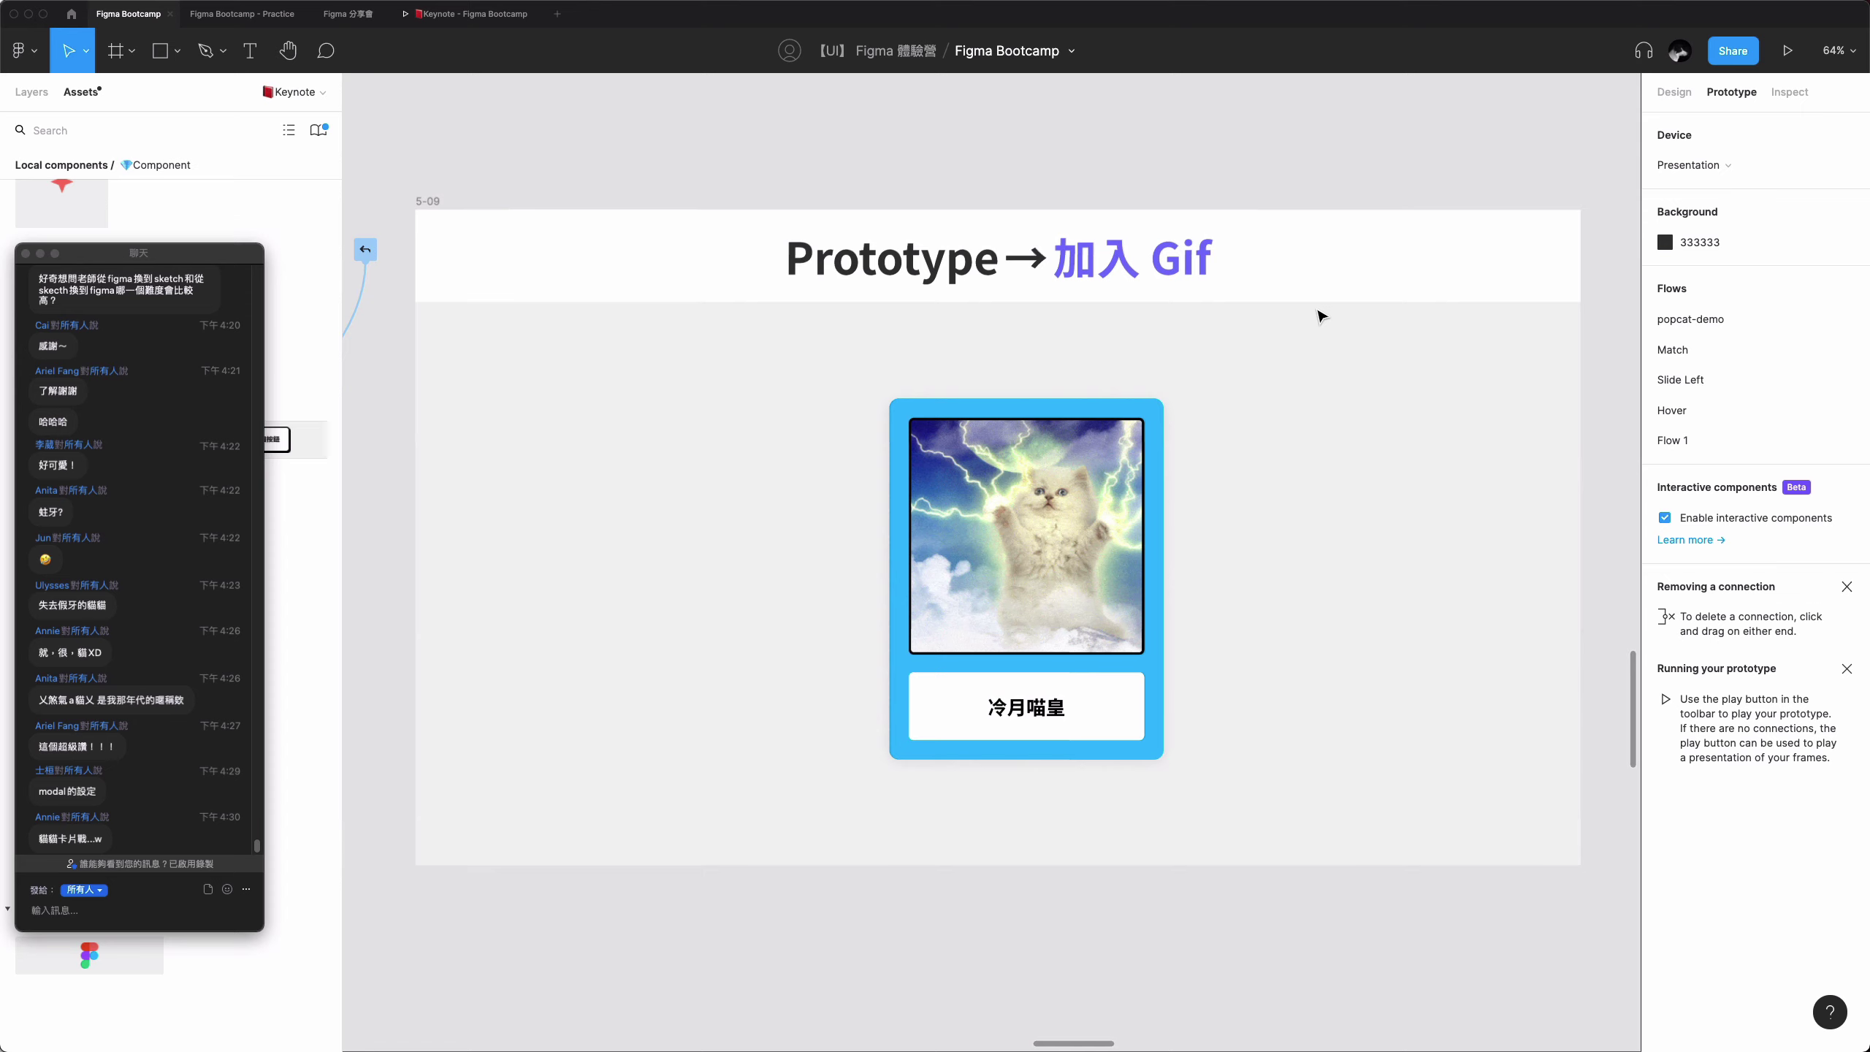
left_click(433, 203)
left_click(1784, 49)
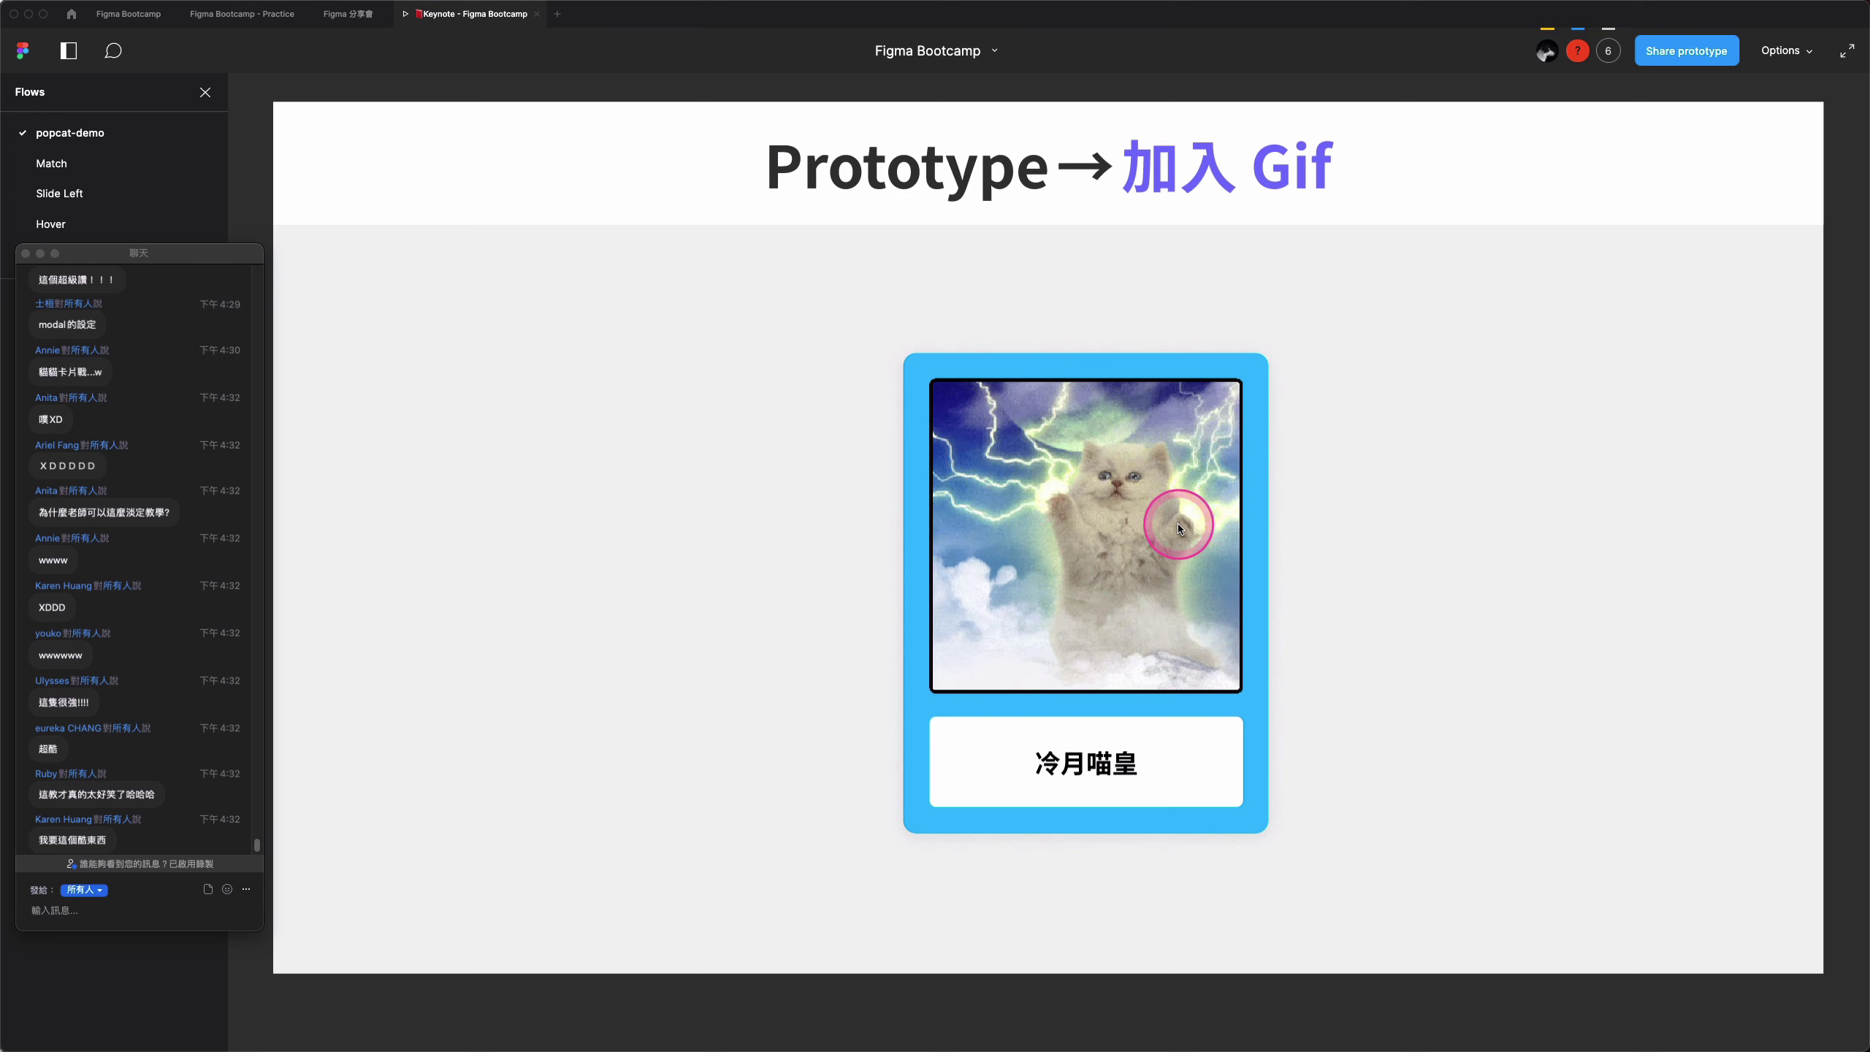
- Zoom to the popcat image with Shift+2, then advance with N to the 06 Plugins slides
left_click(125, 28)
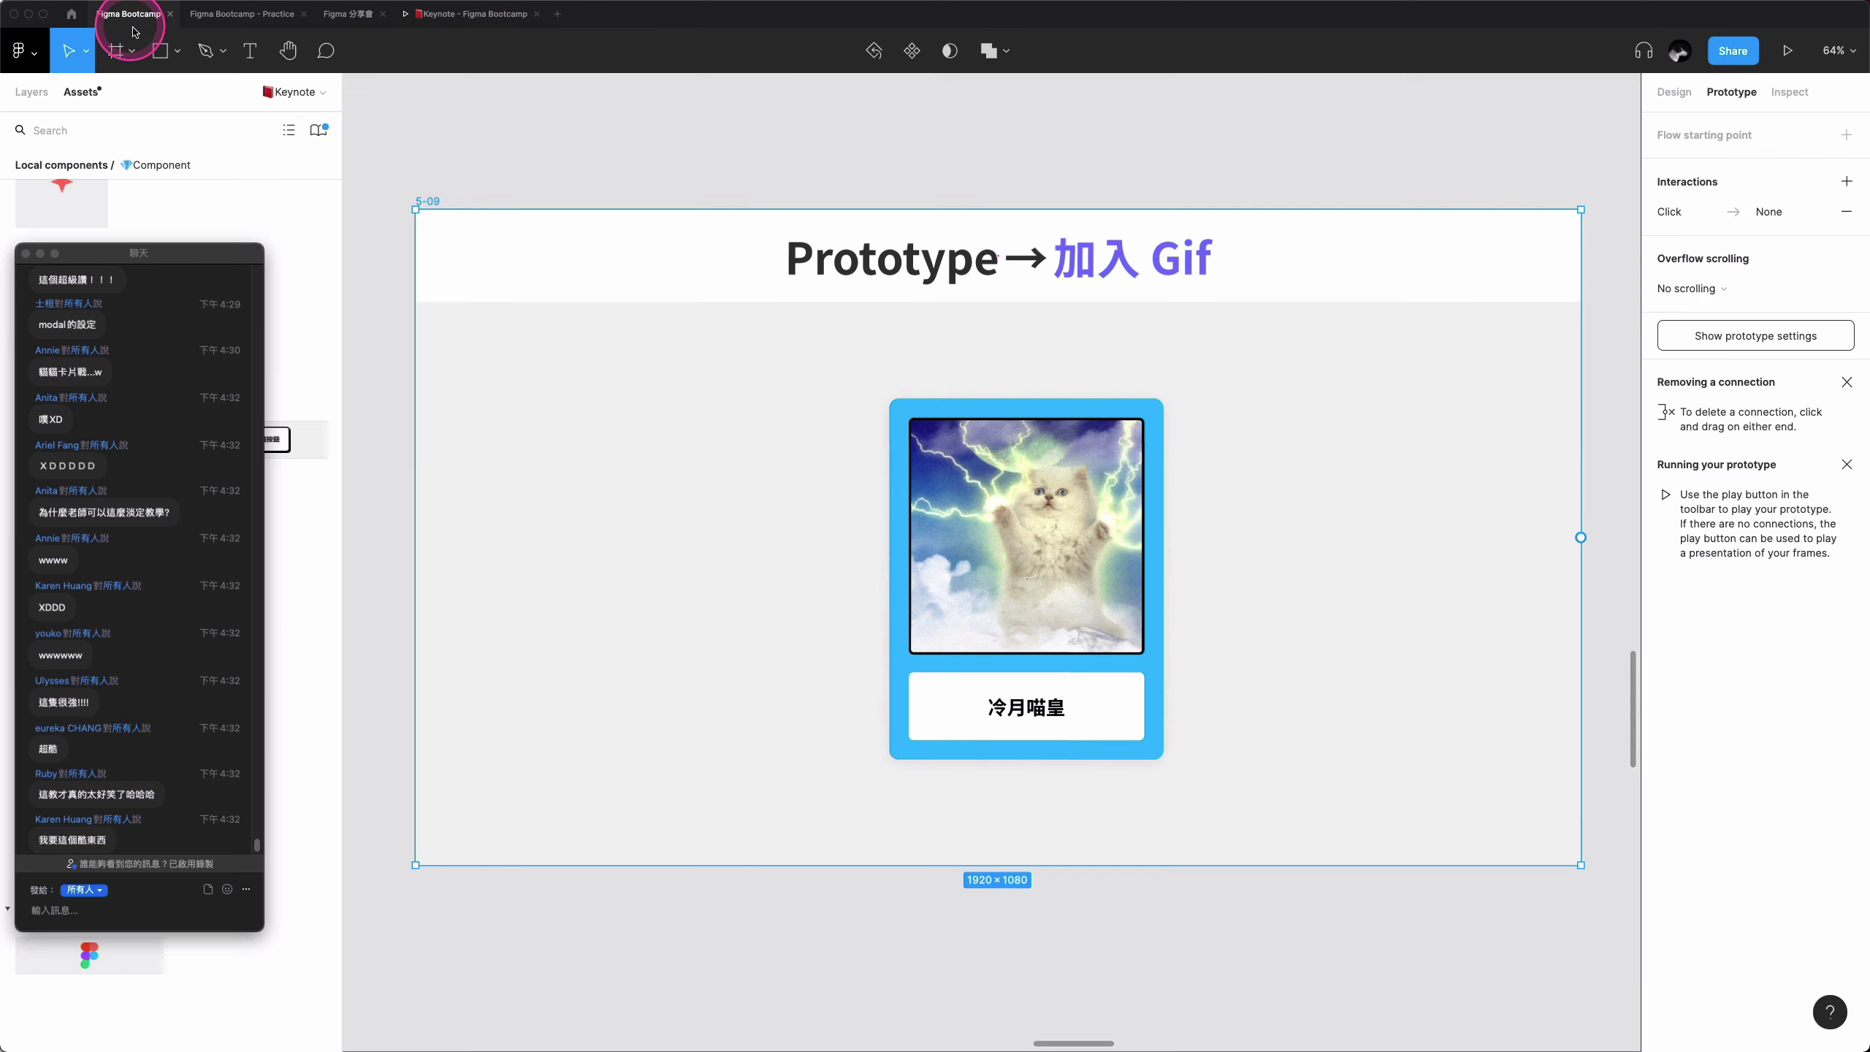
left_click(417, 196)
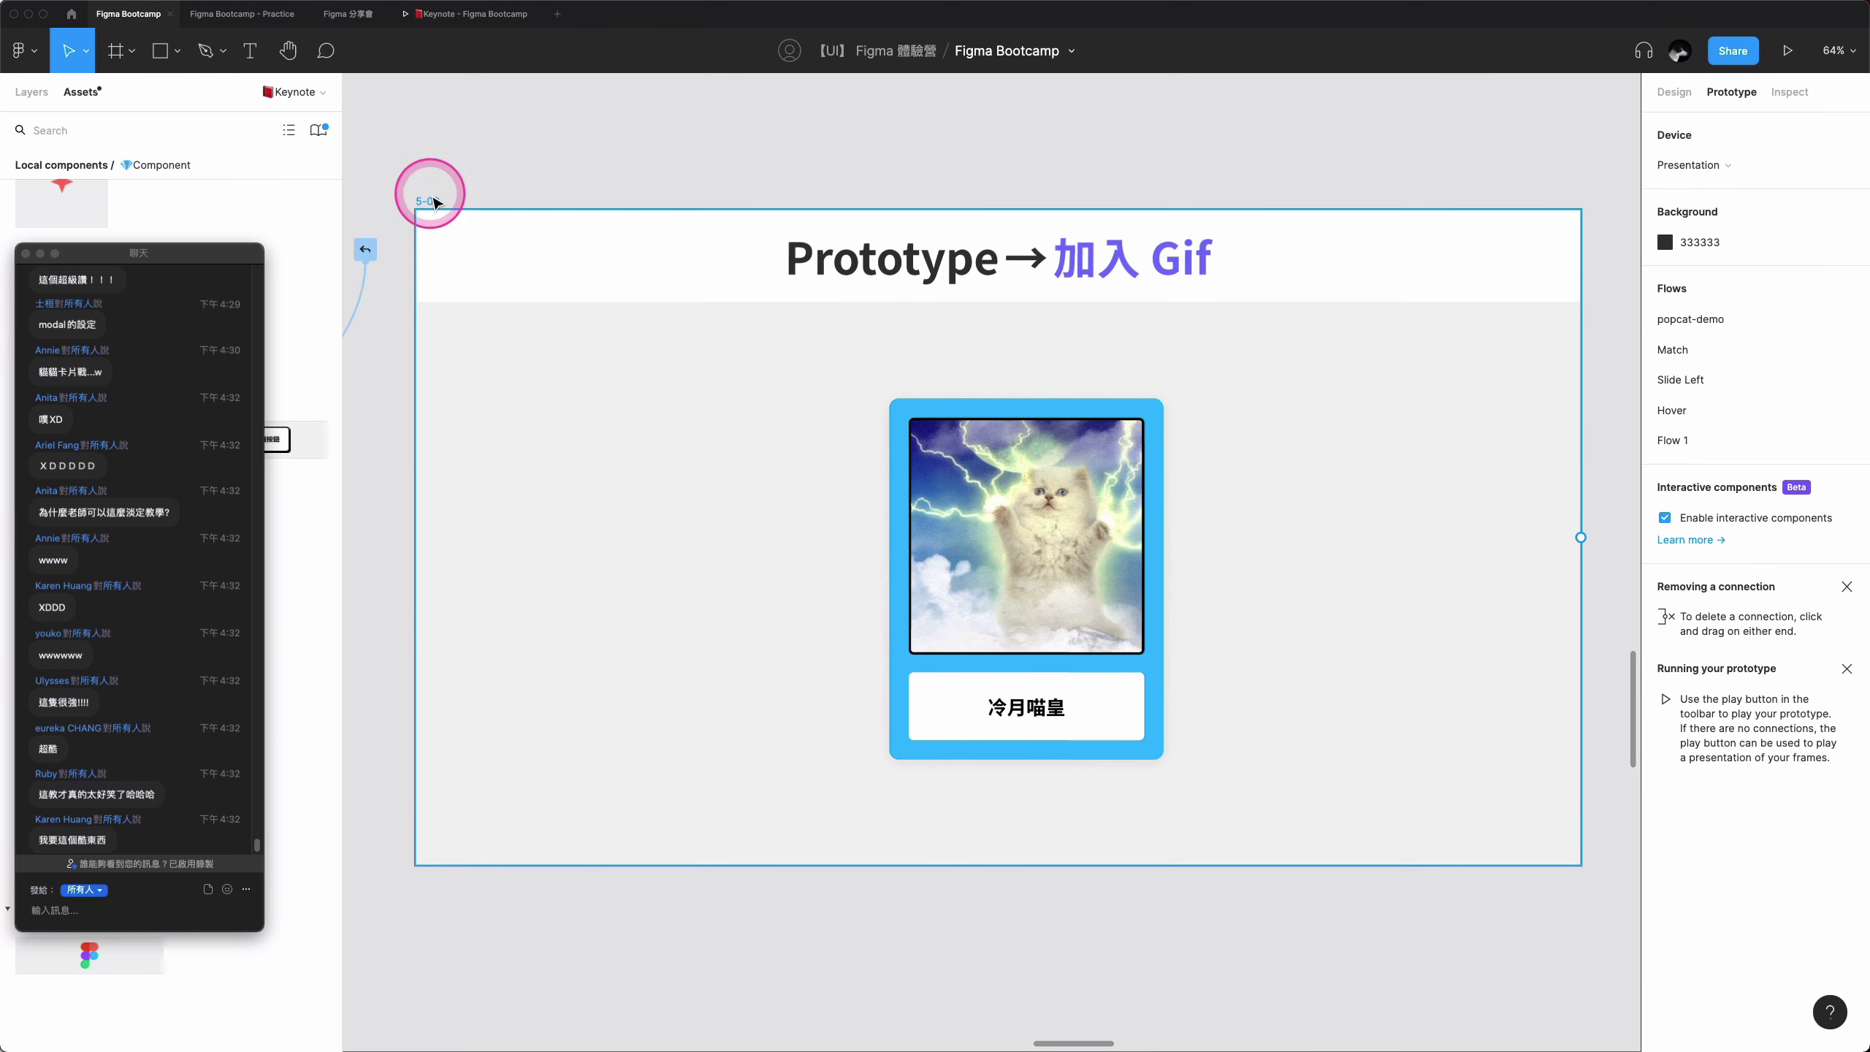
key("shift+2")
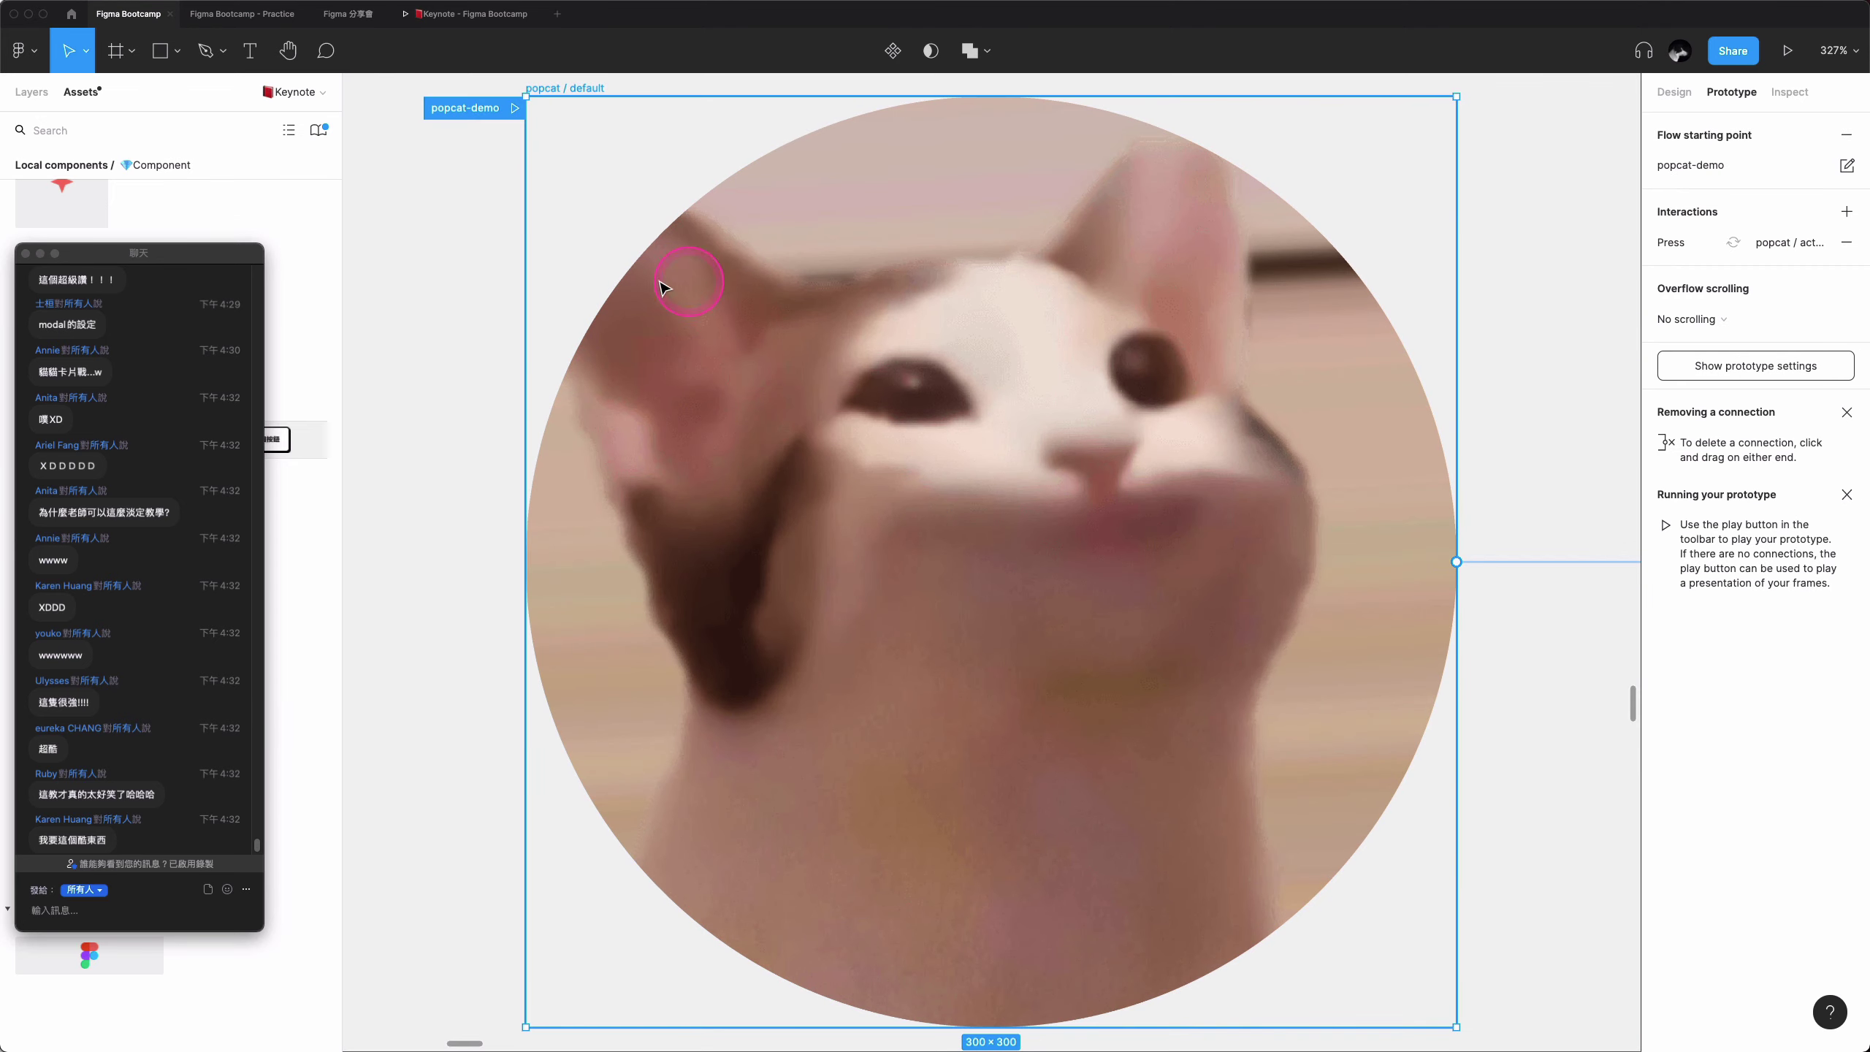
scroll(772, 417, "down", 10)
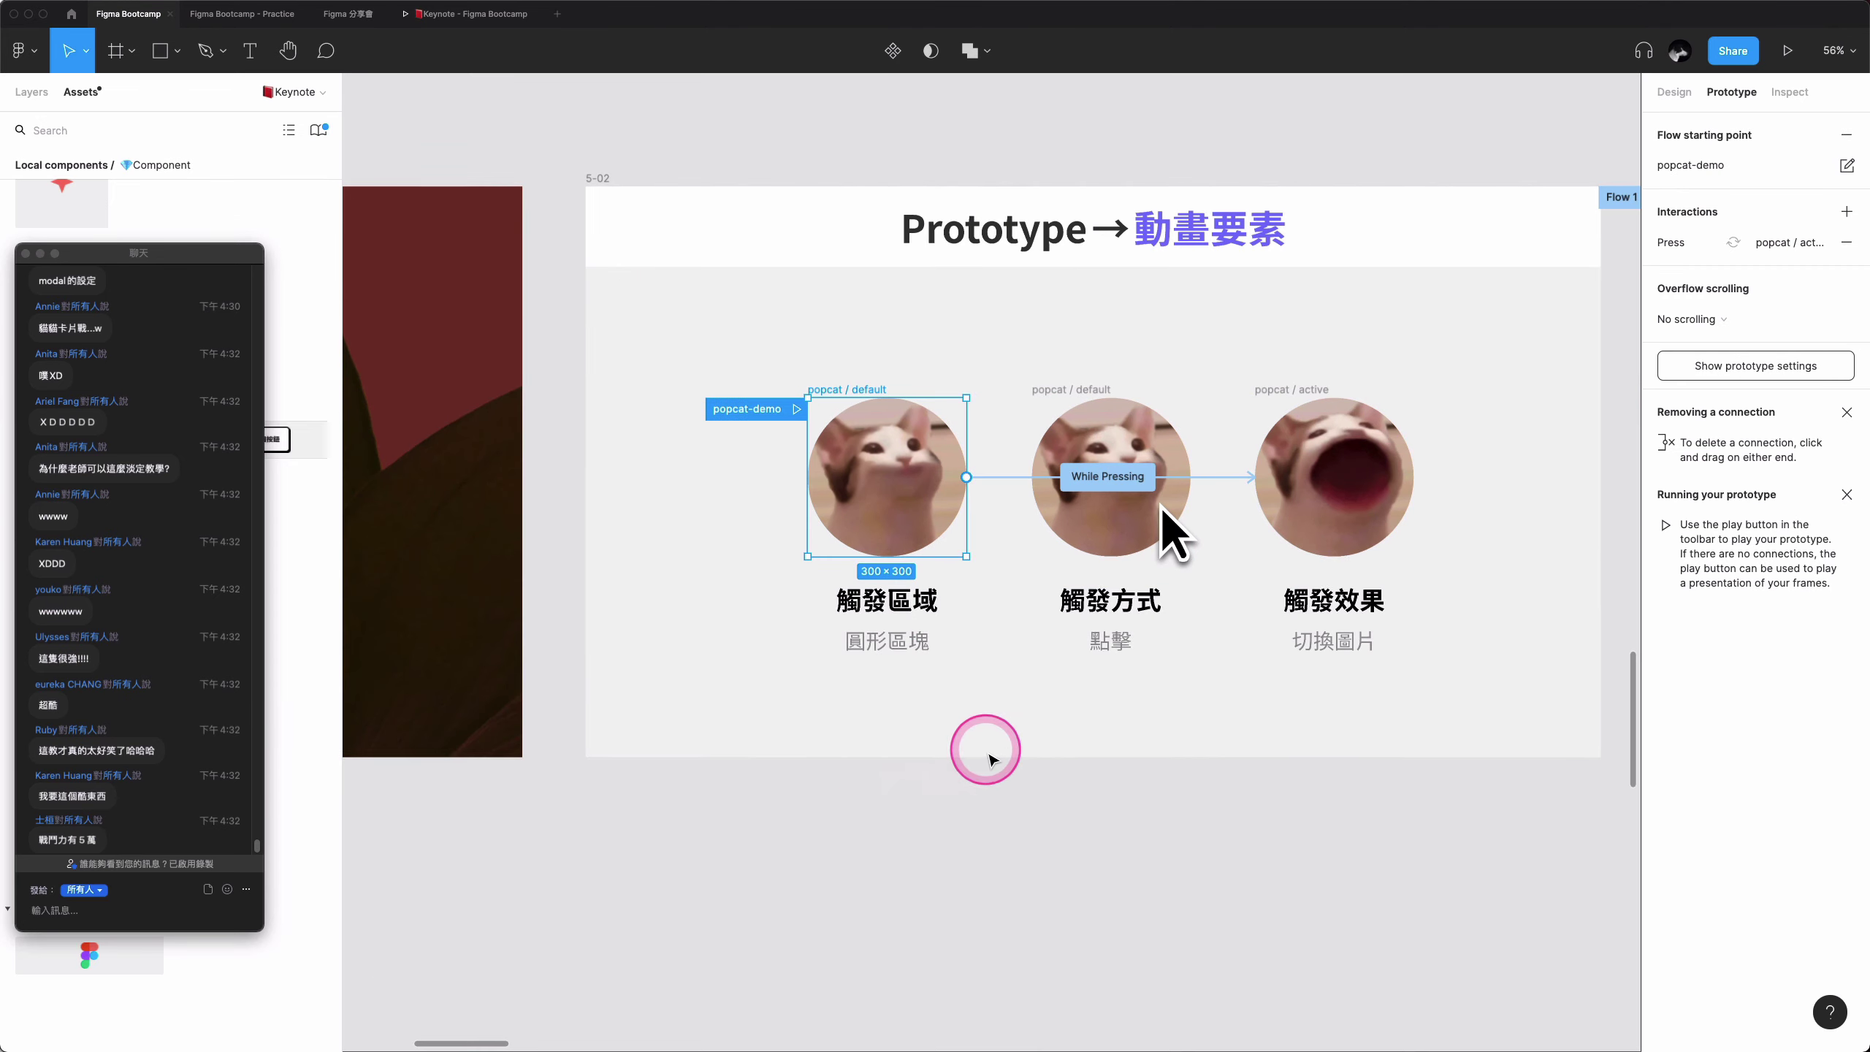
left_click(1003, 772)
key("n")
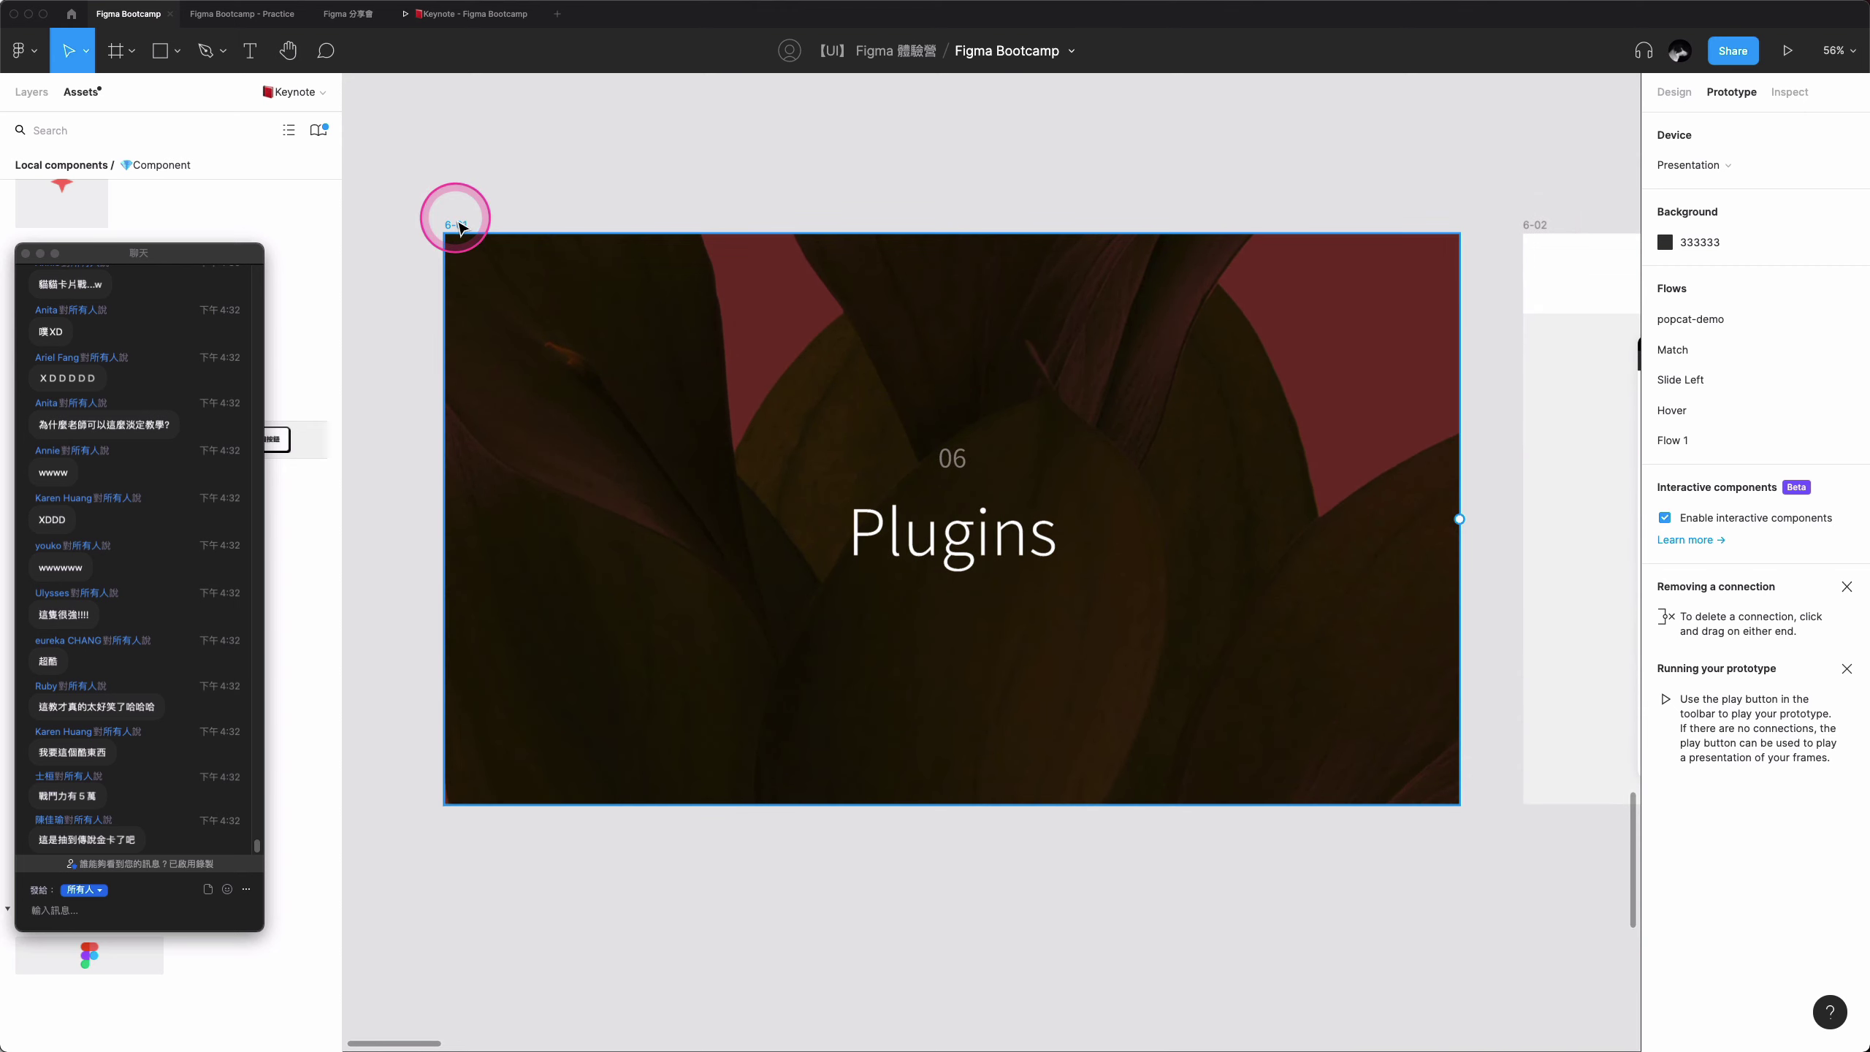
- Advance to slide 6-03 'Plugins → Gif' and open the command and plugin search
key("n")
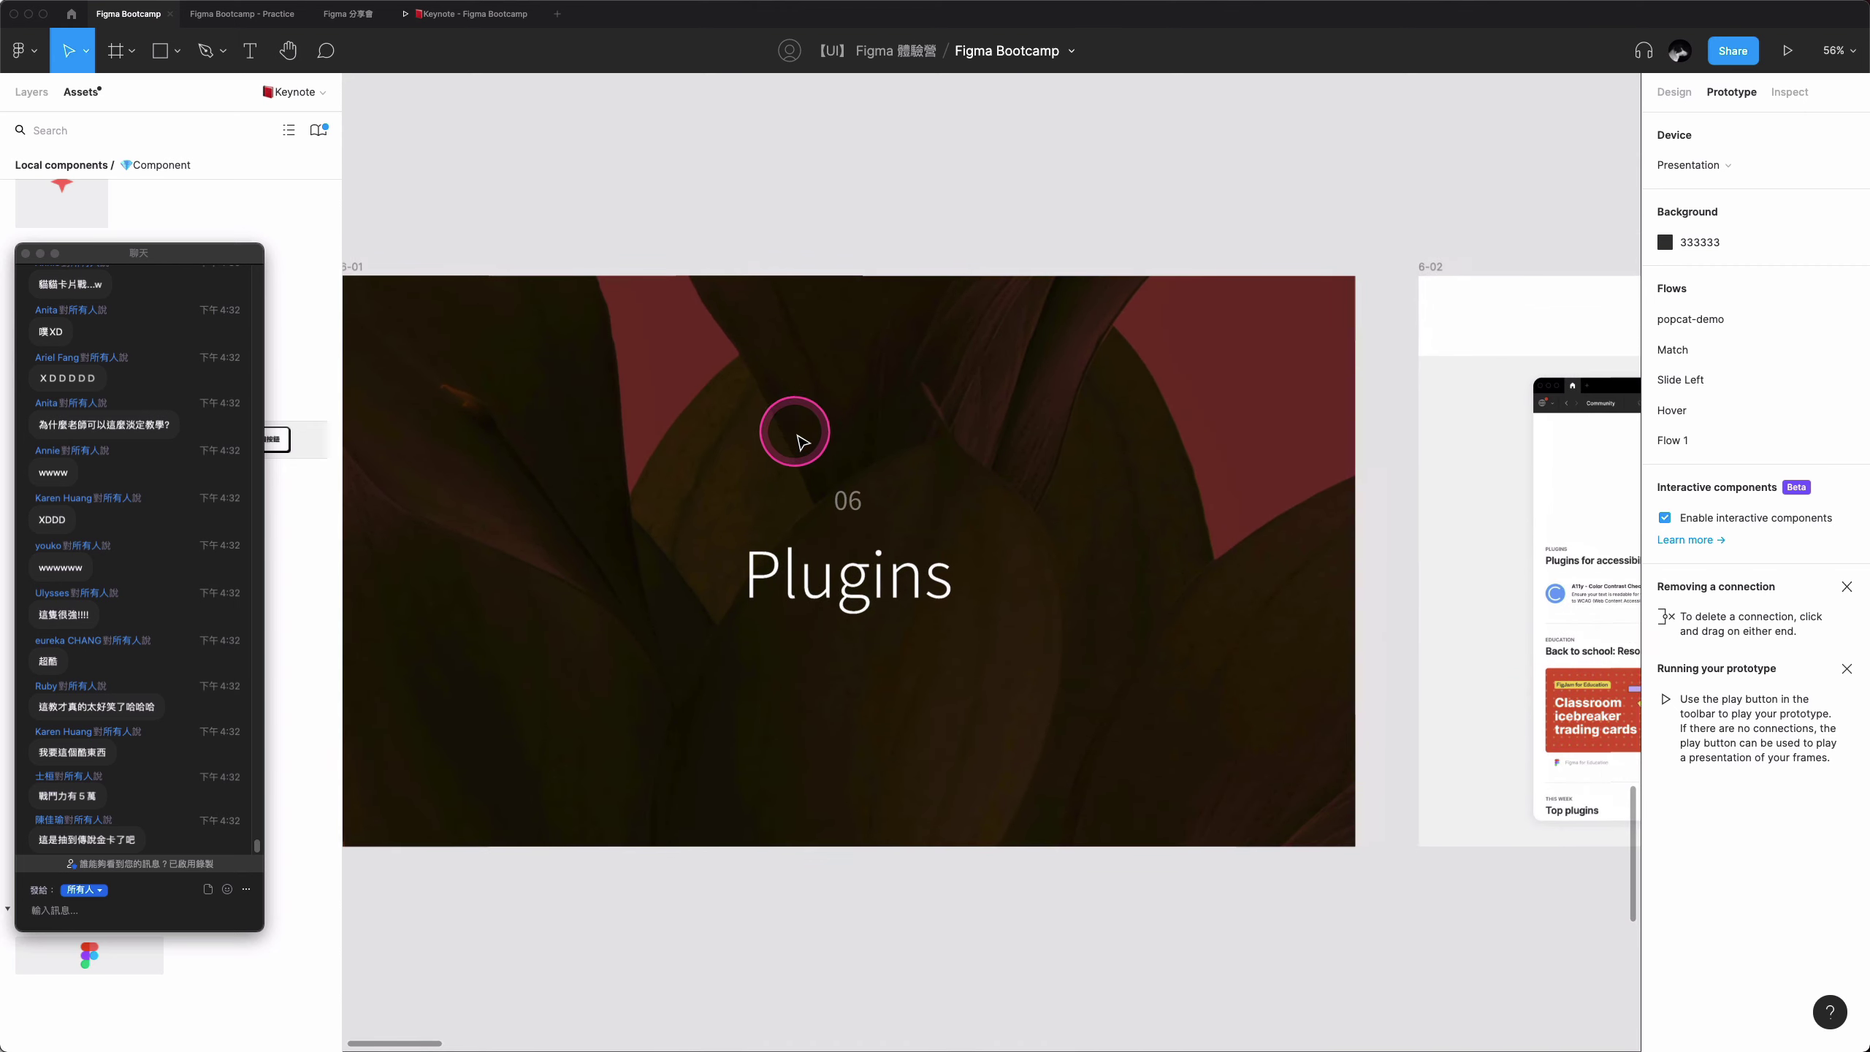
key("n")
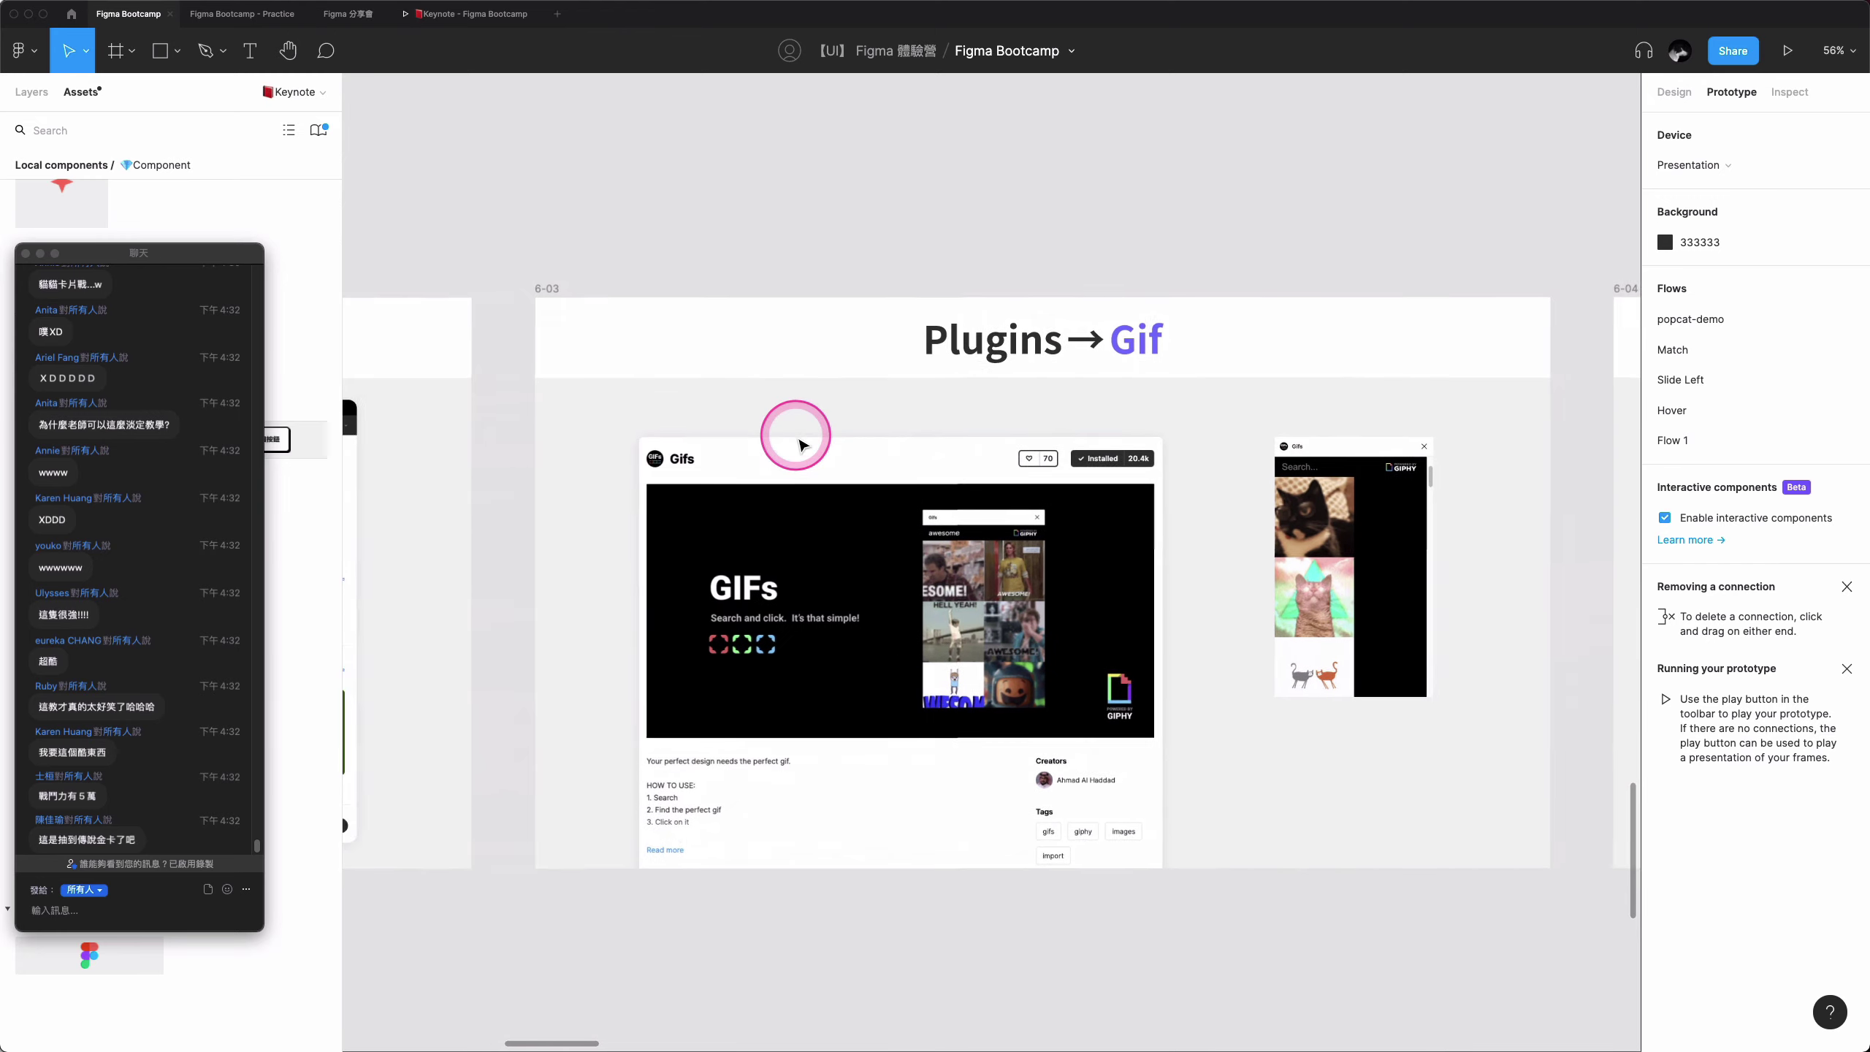
scroll(699, 492, "up", 5)
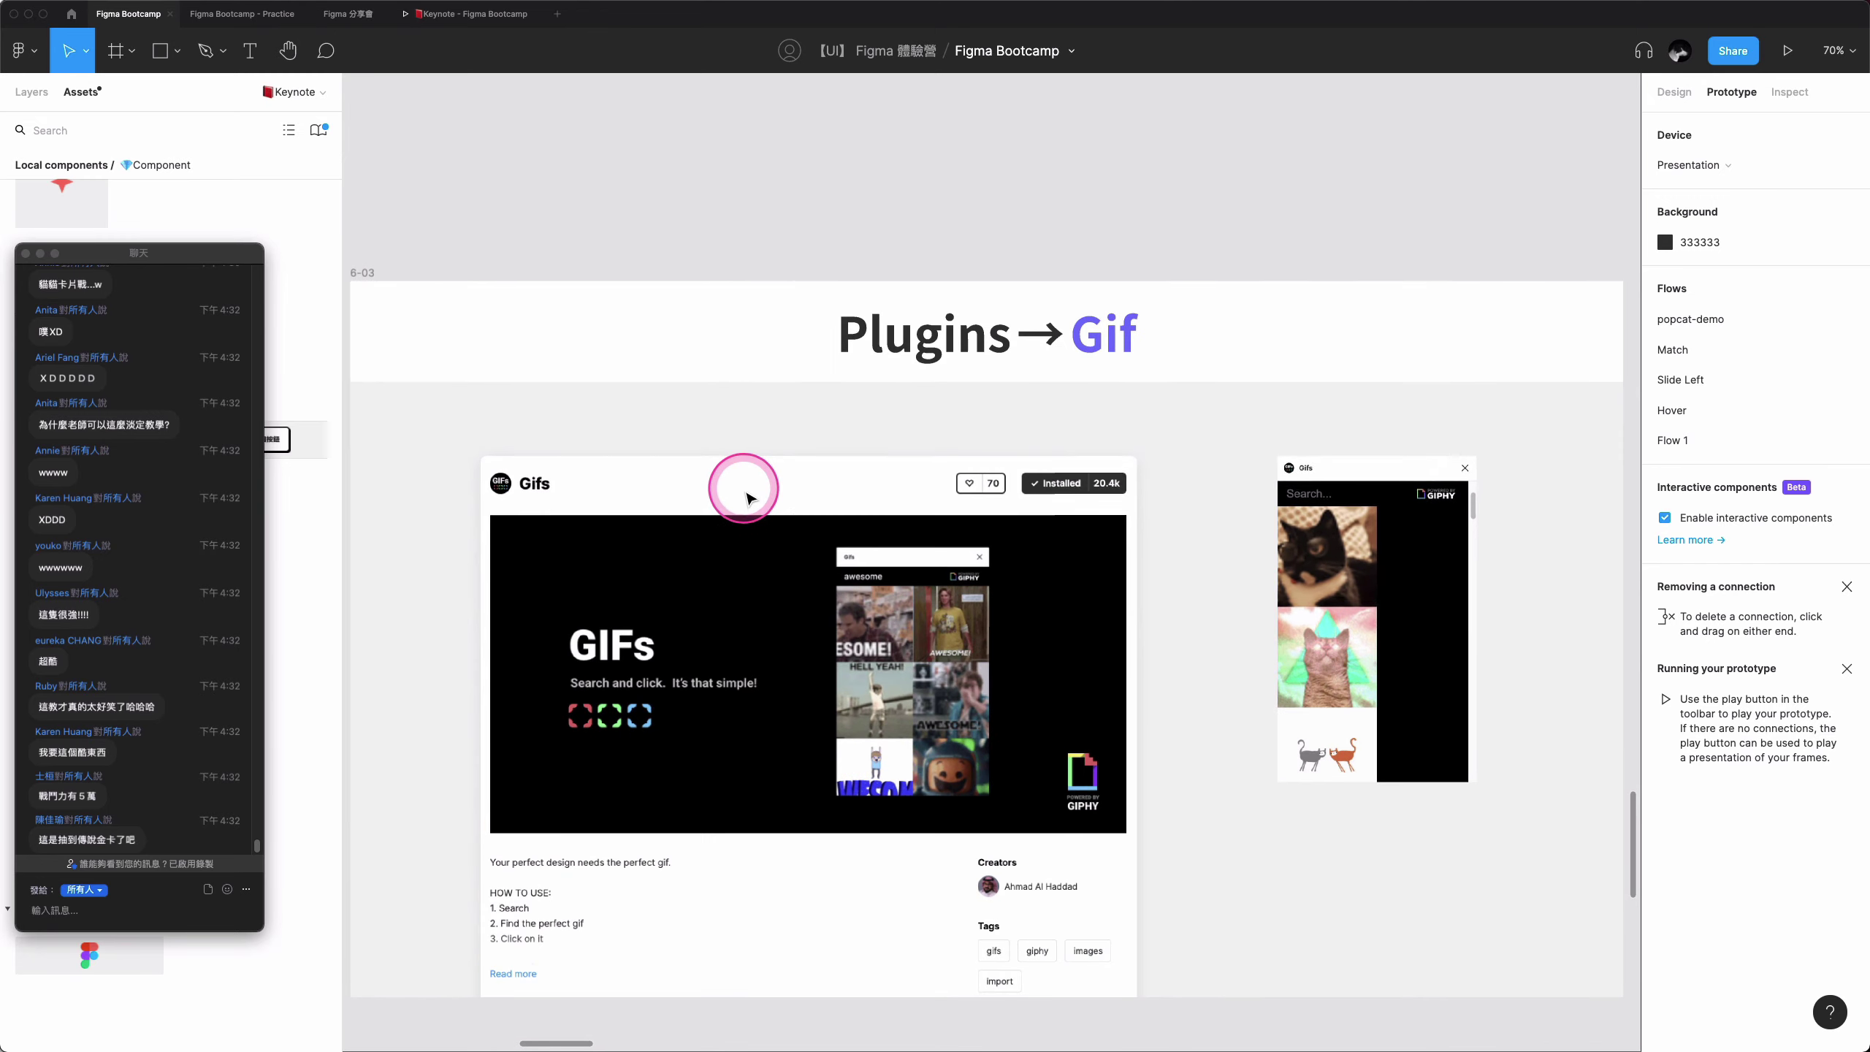
left_click(379, 243)
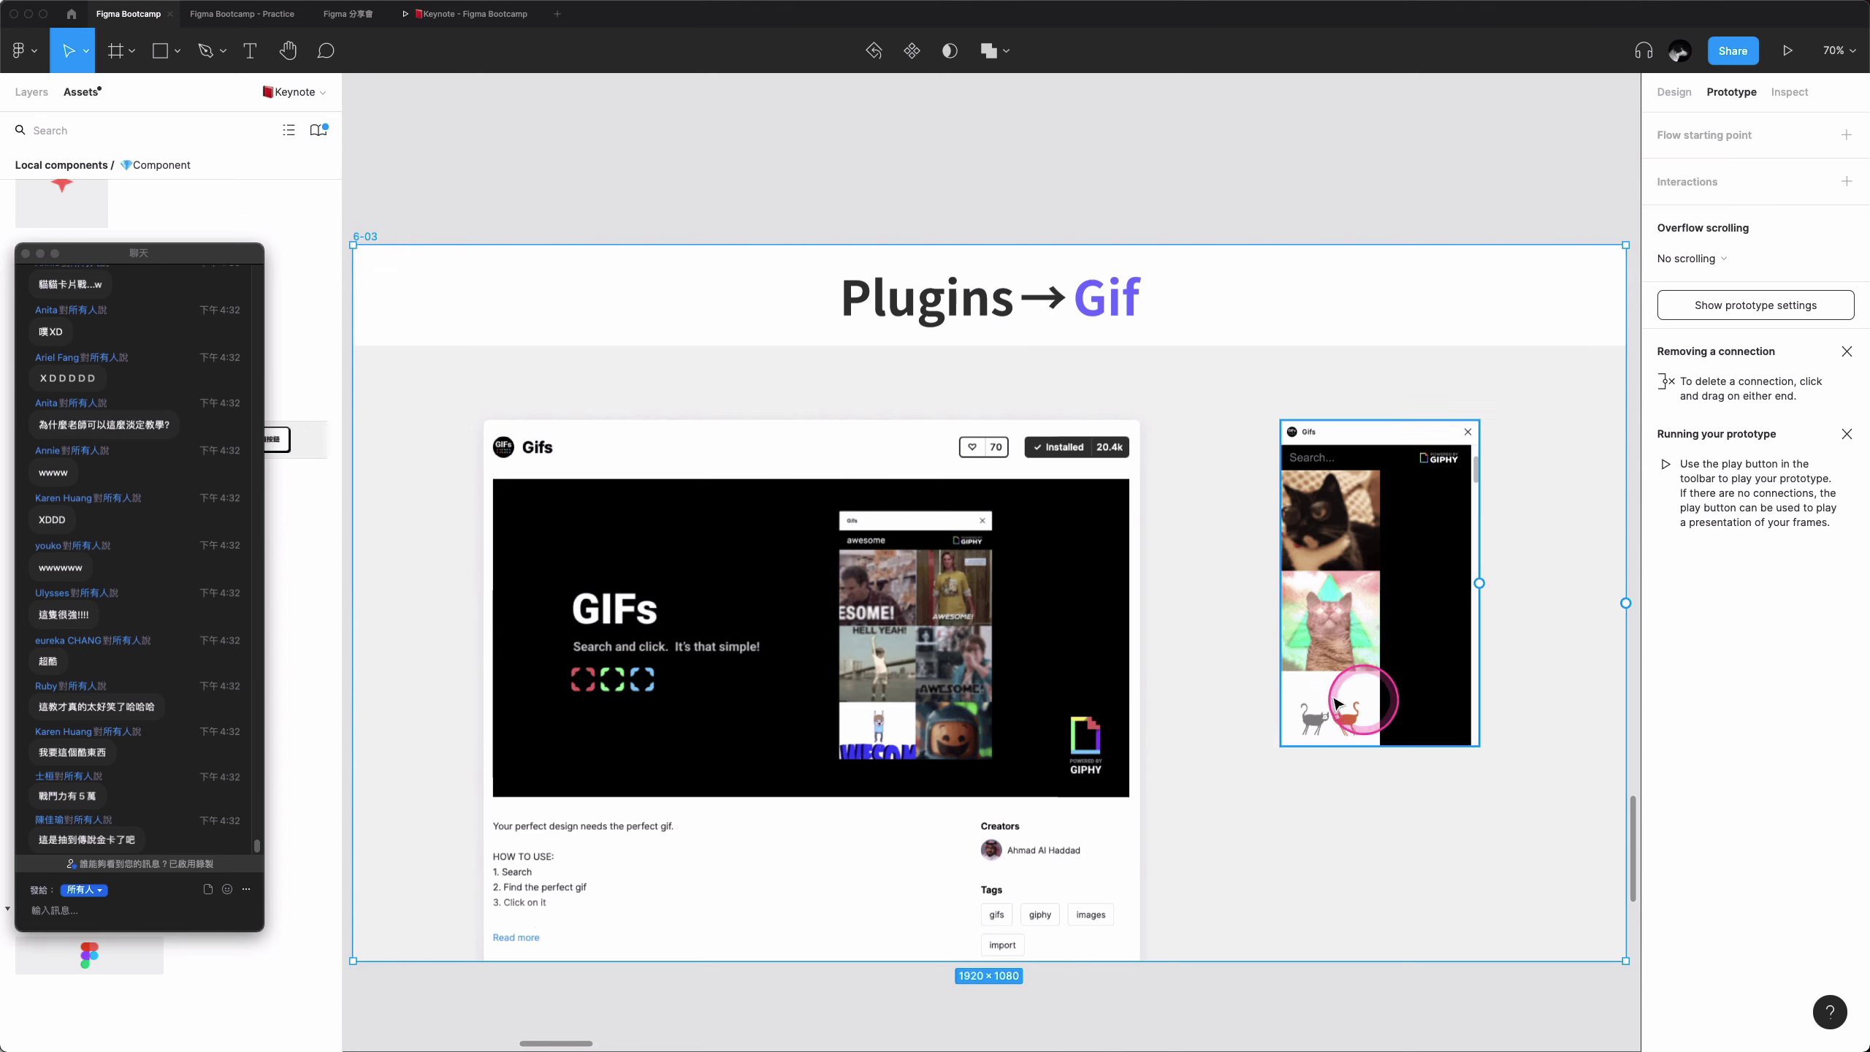
left_click(1055, 189)
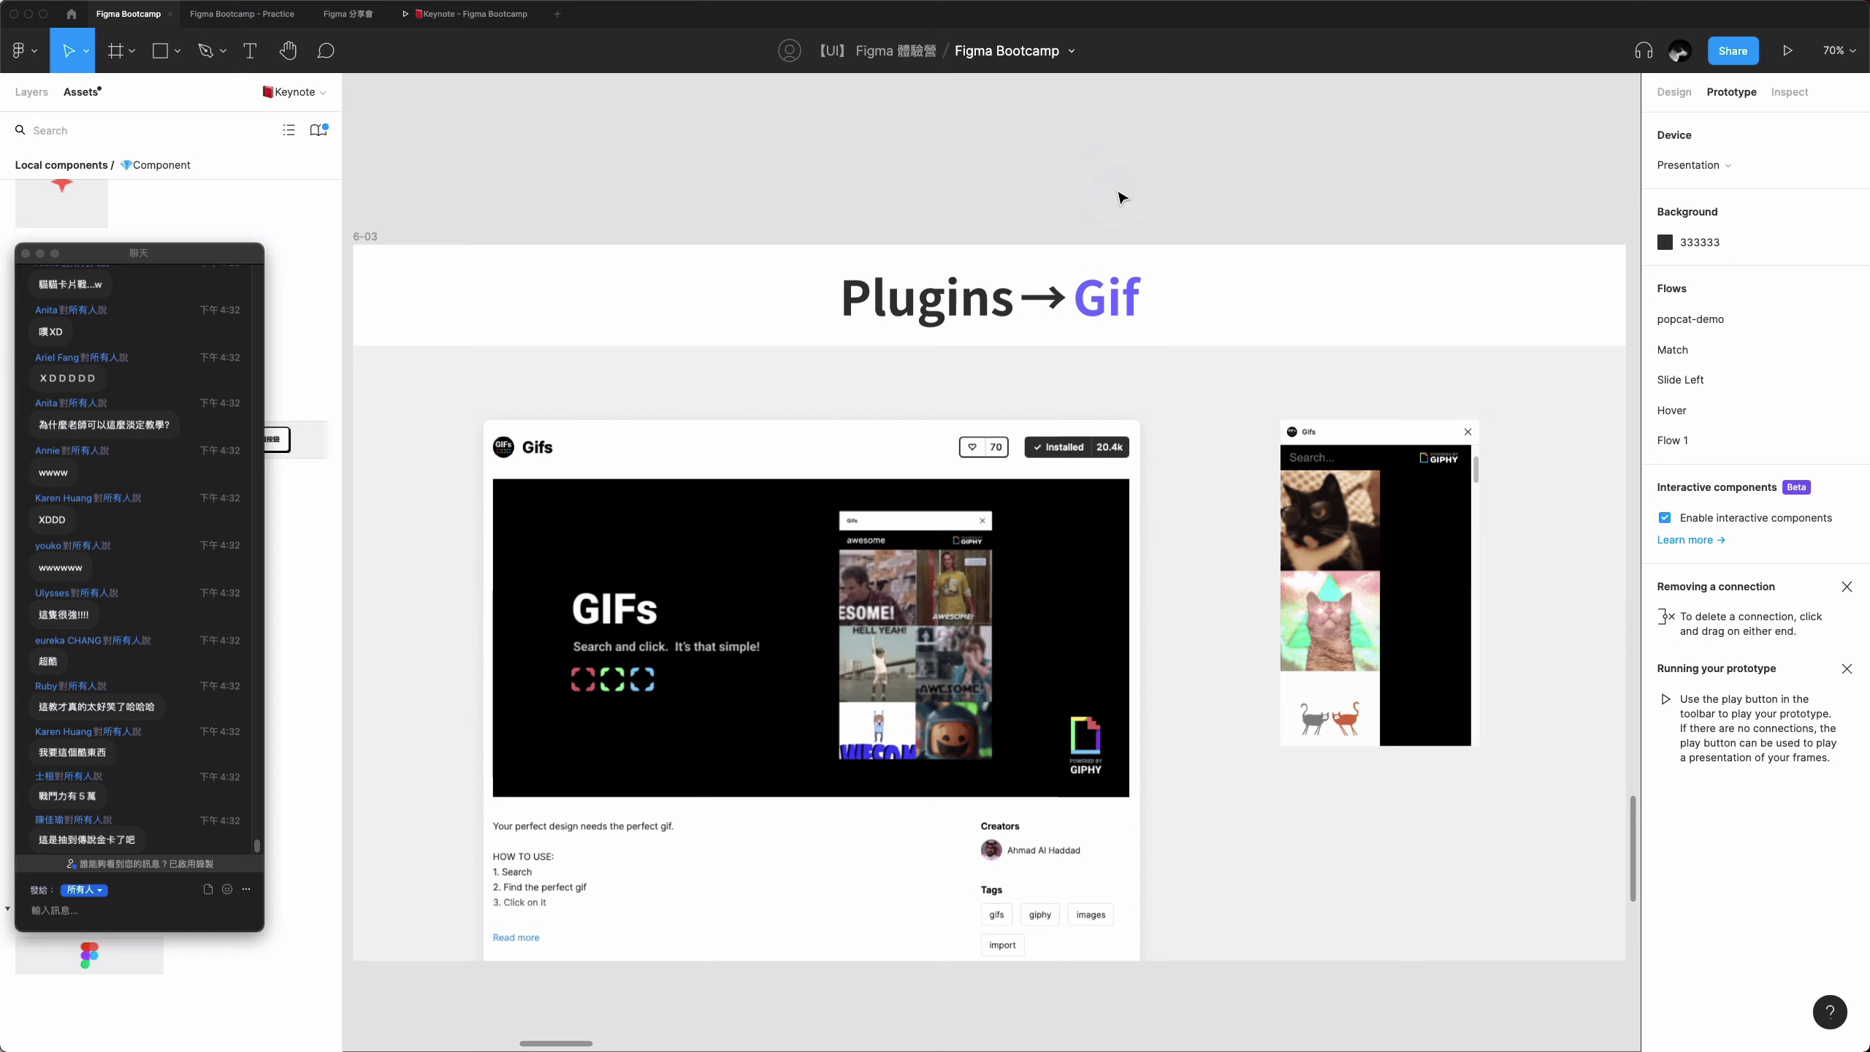
key("super+slash")
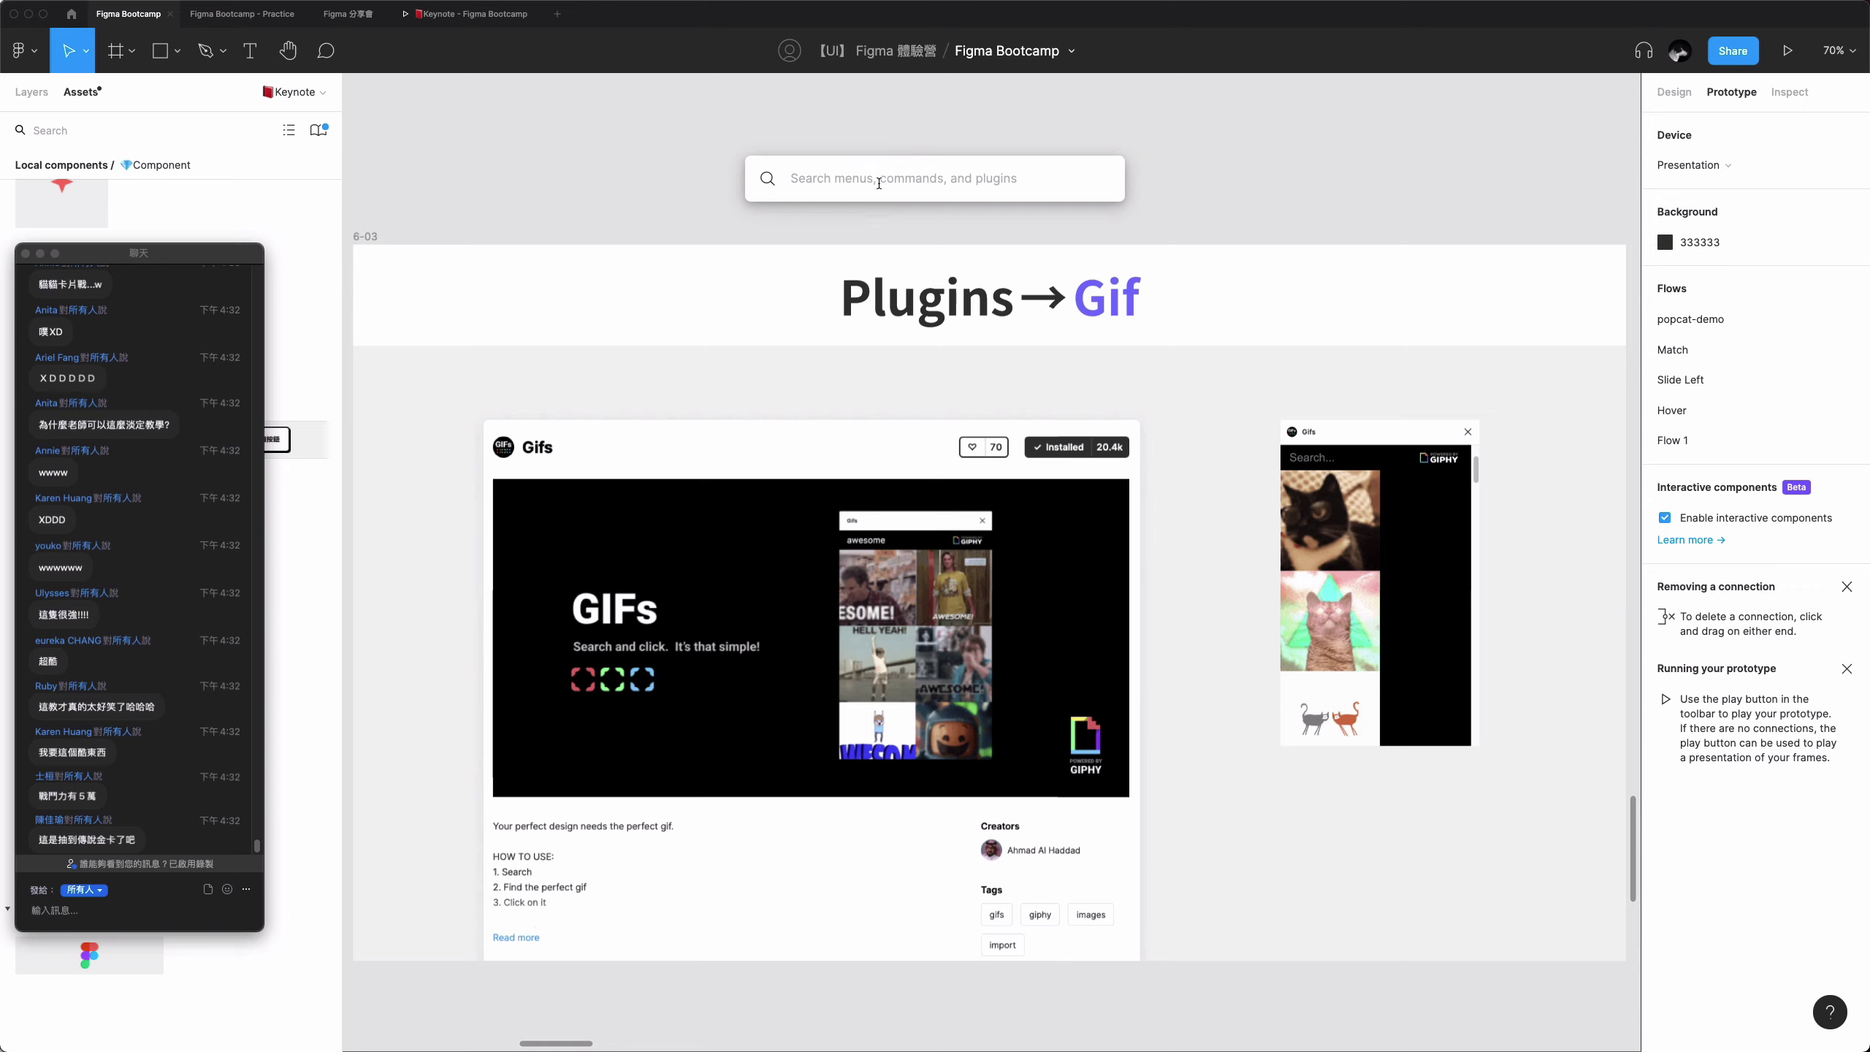
- Search 'gi' to run the Gifs plugin and drag its window over the canvas to insert a kitten GIF
left_click(878, 182)
type("gi")
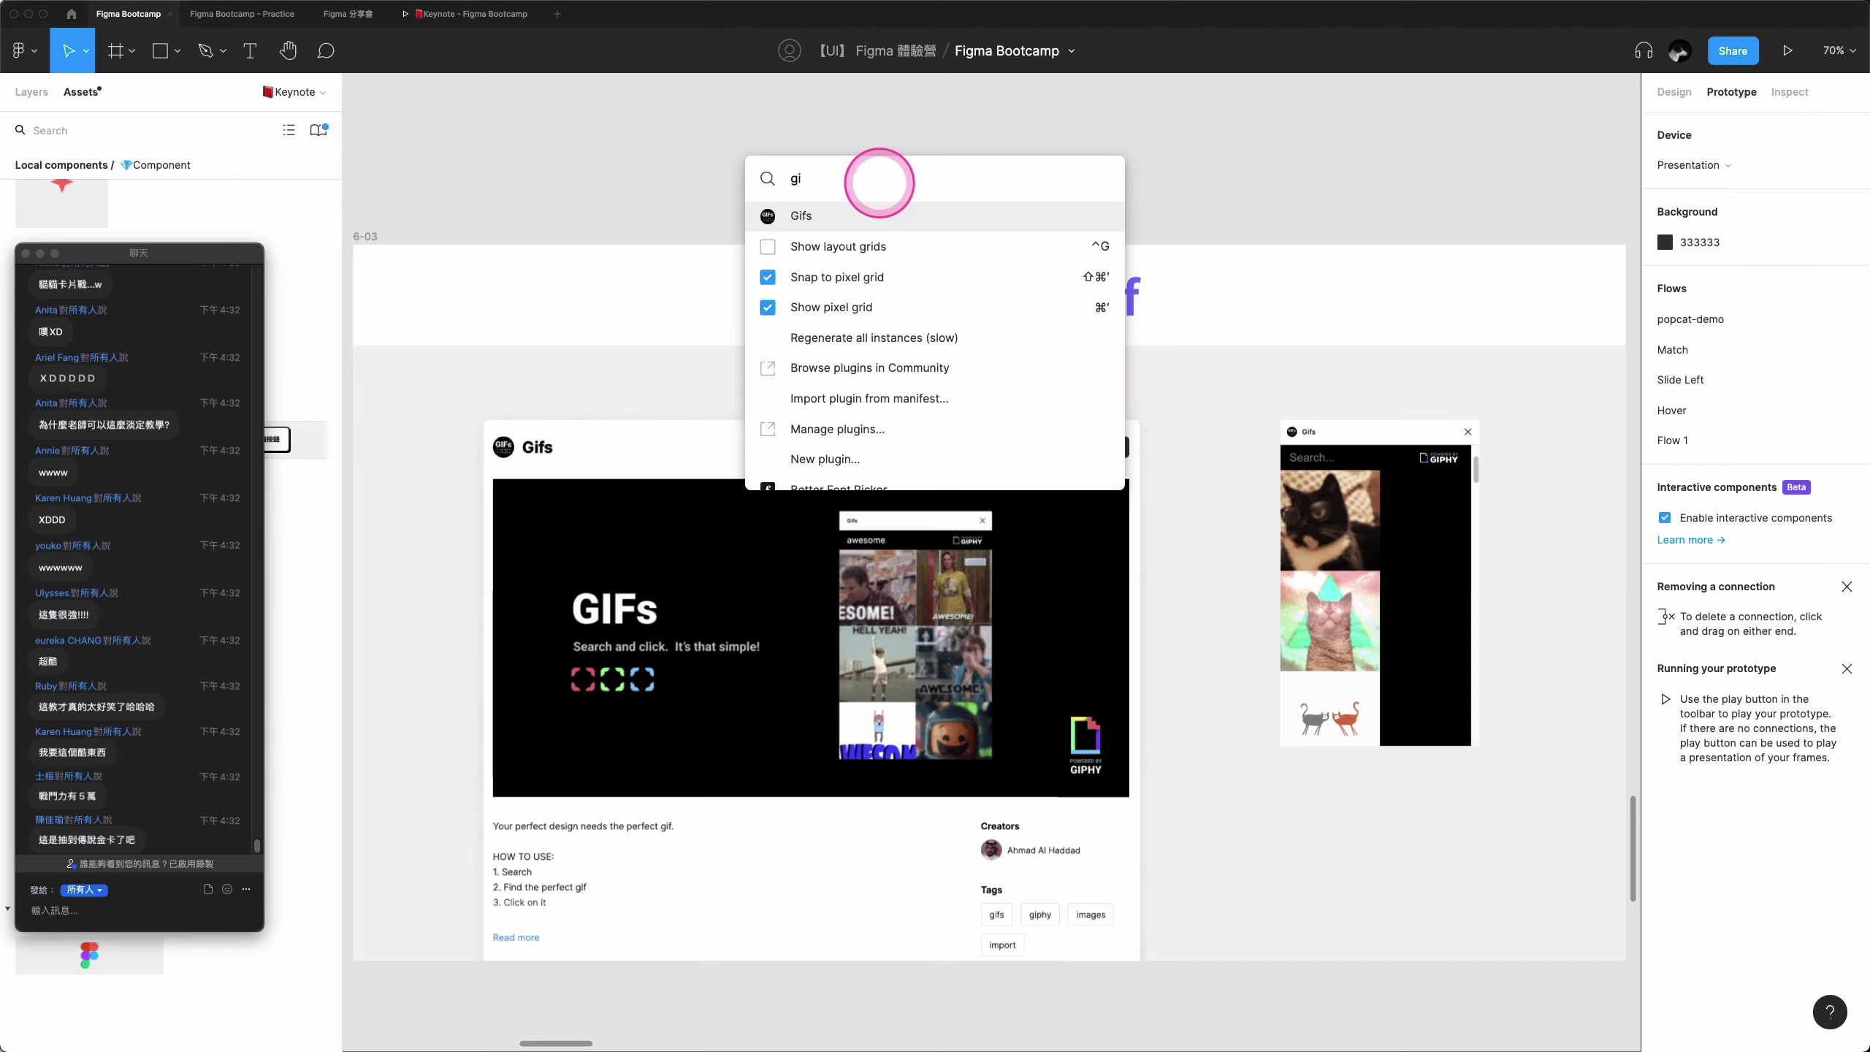
key("Return")
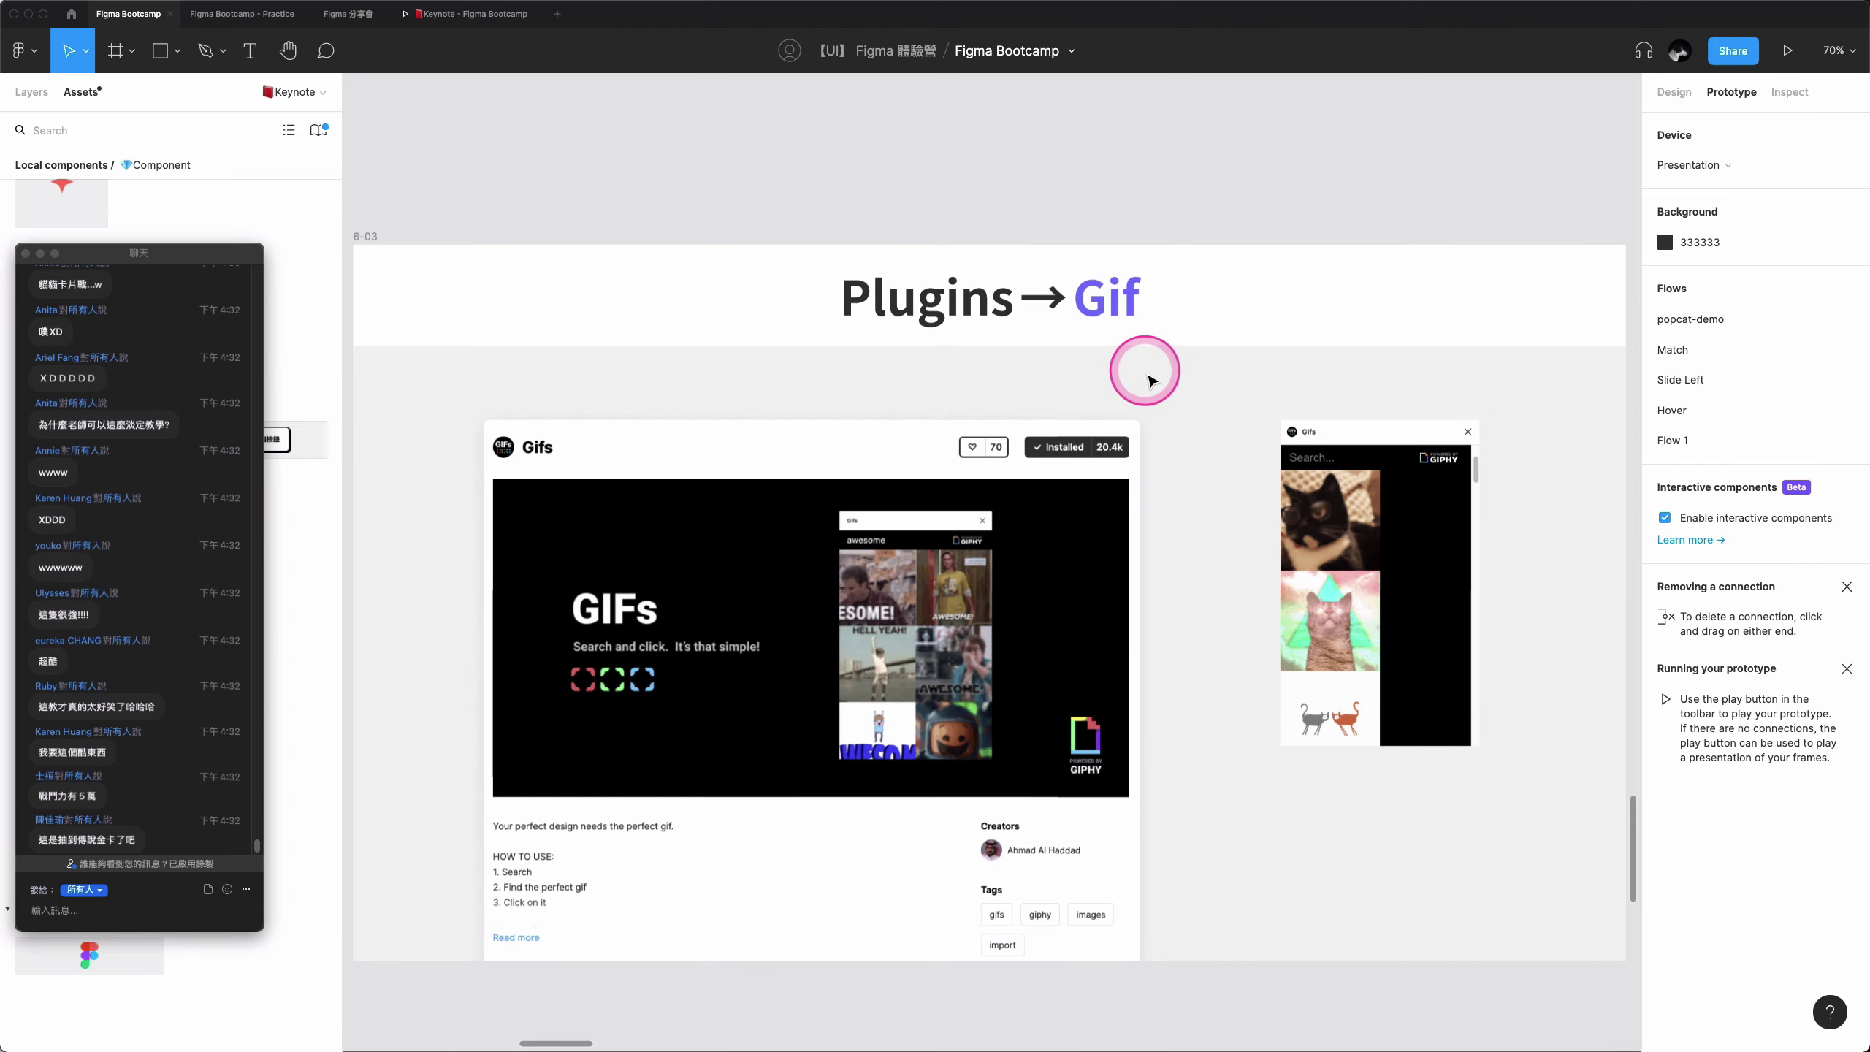
mouse_move(1531, 303)
left_mouse_down()
mouse_move(752, 303)
mouse_move(1128, 295)
left_mouse_up()
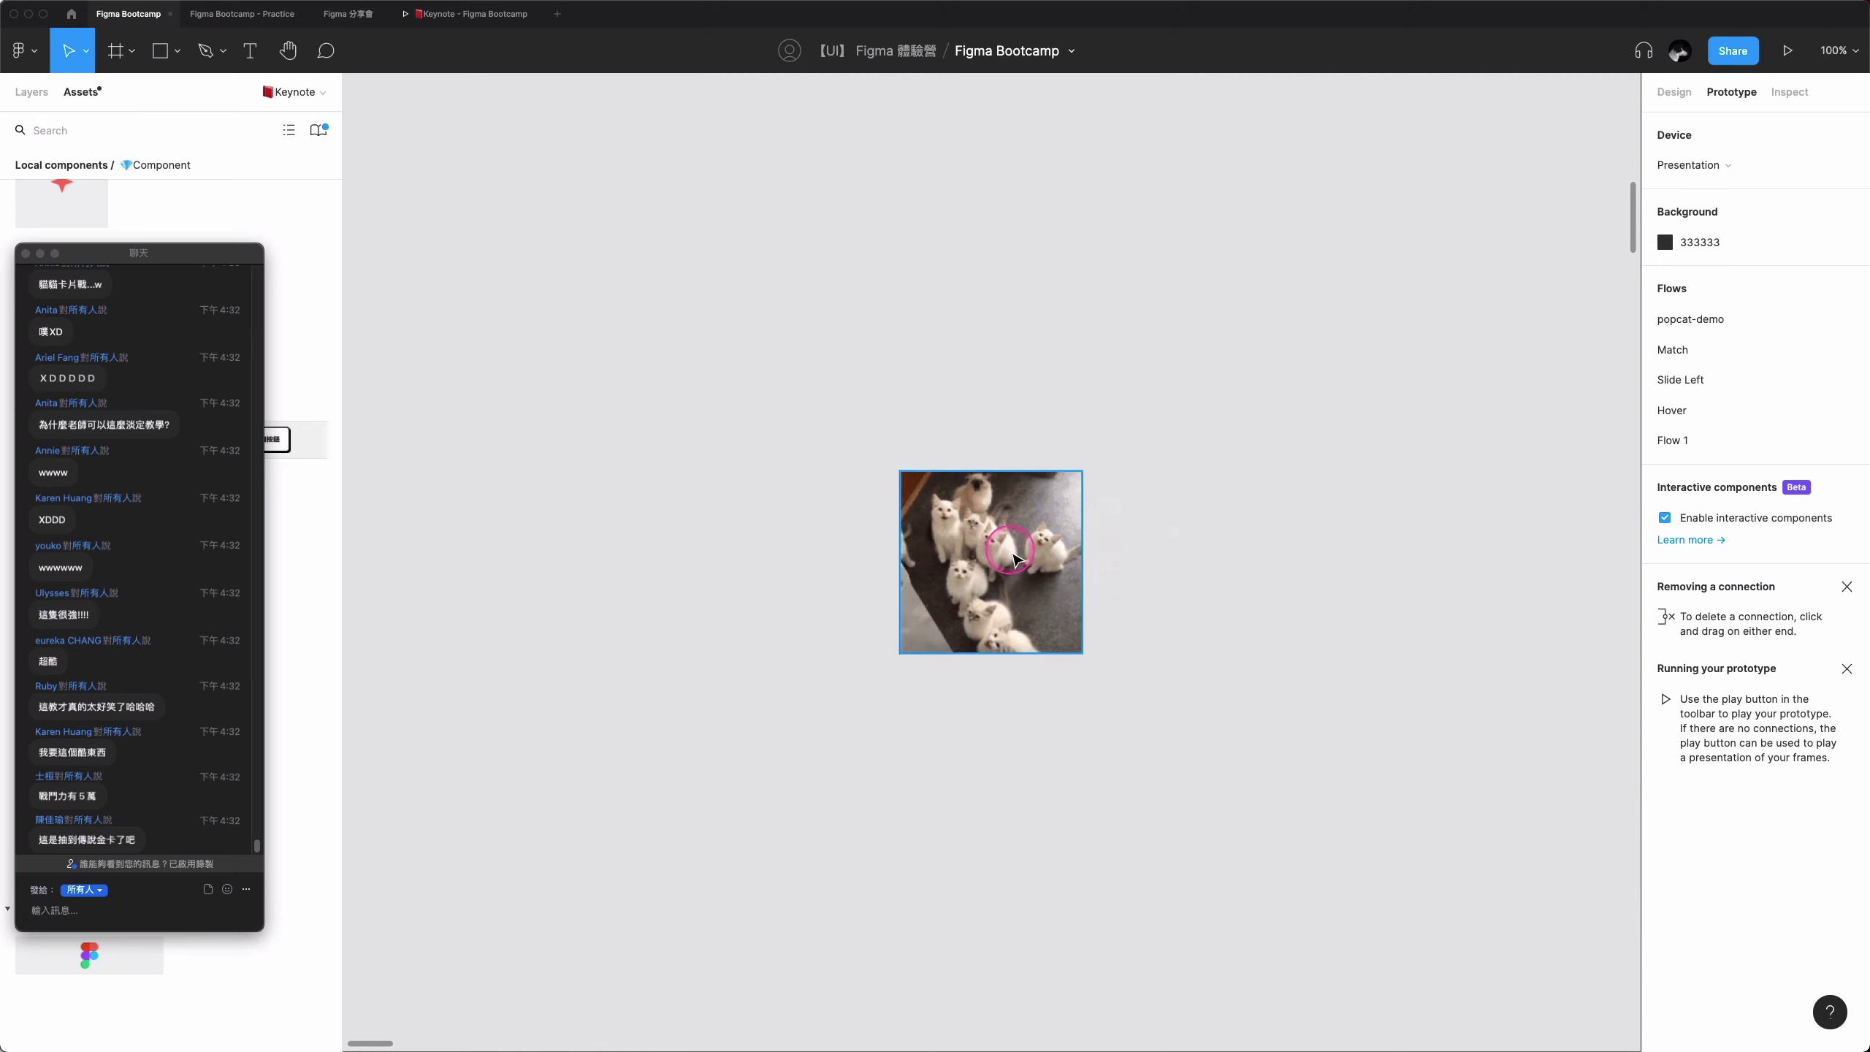
- Cut the kitten GIF and paste it onto slide 6-03 below the Gifs plugin screenshot at X 1416, Y 798
left_click(1014, 559)
scroll(1007, 632, "down", 5)
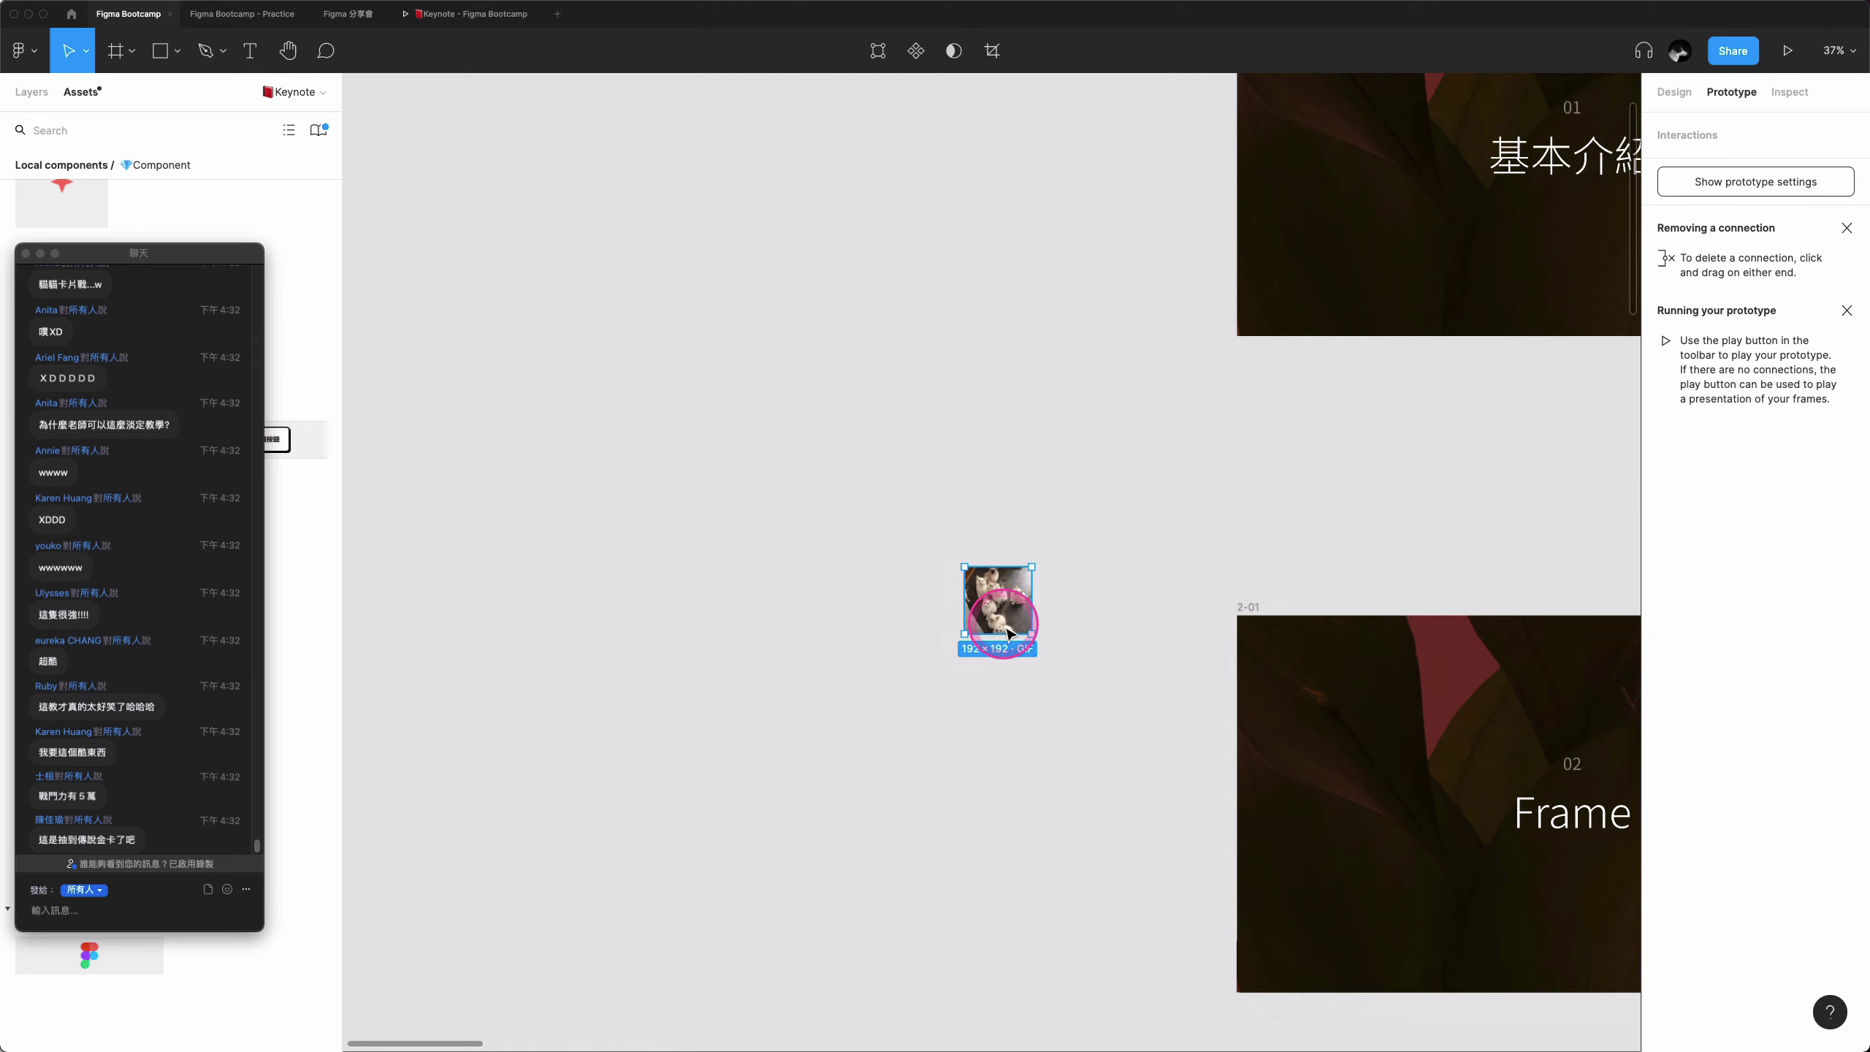
key("Delete")
scroll(1009, 631, "down", 5)
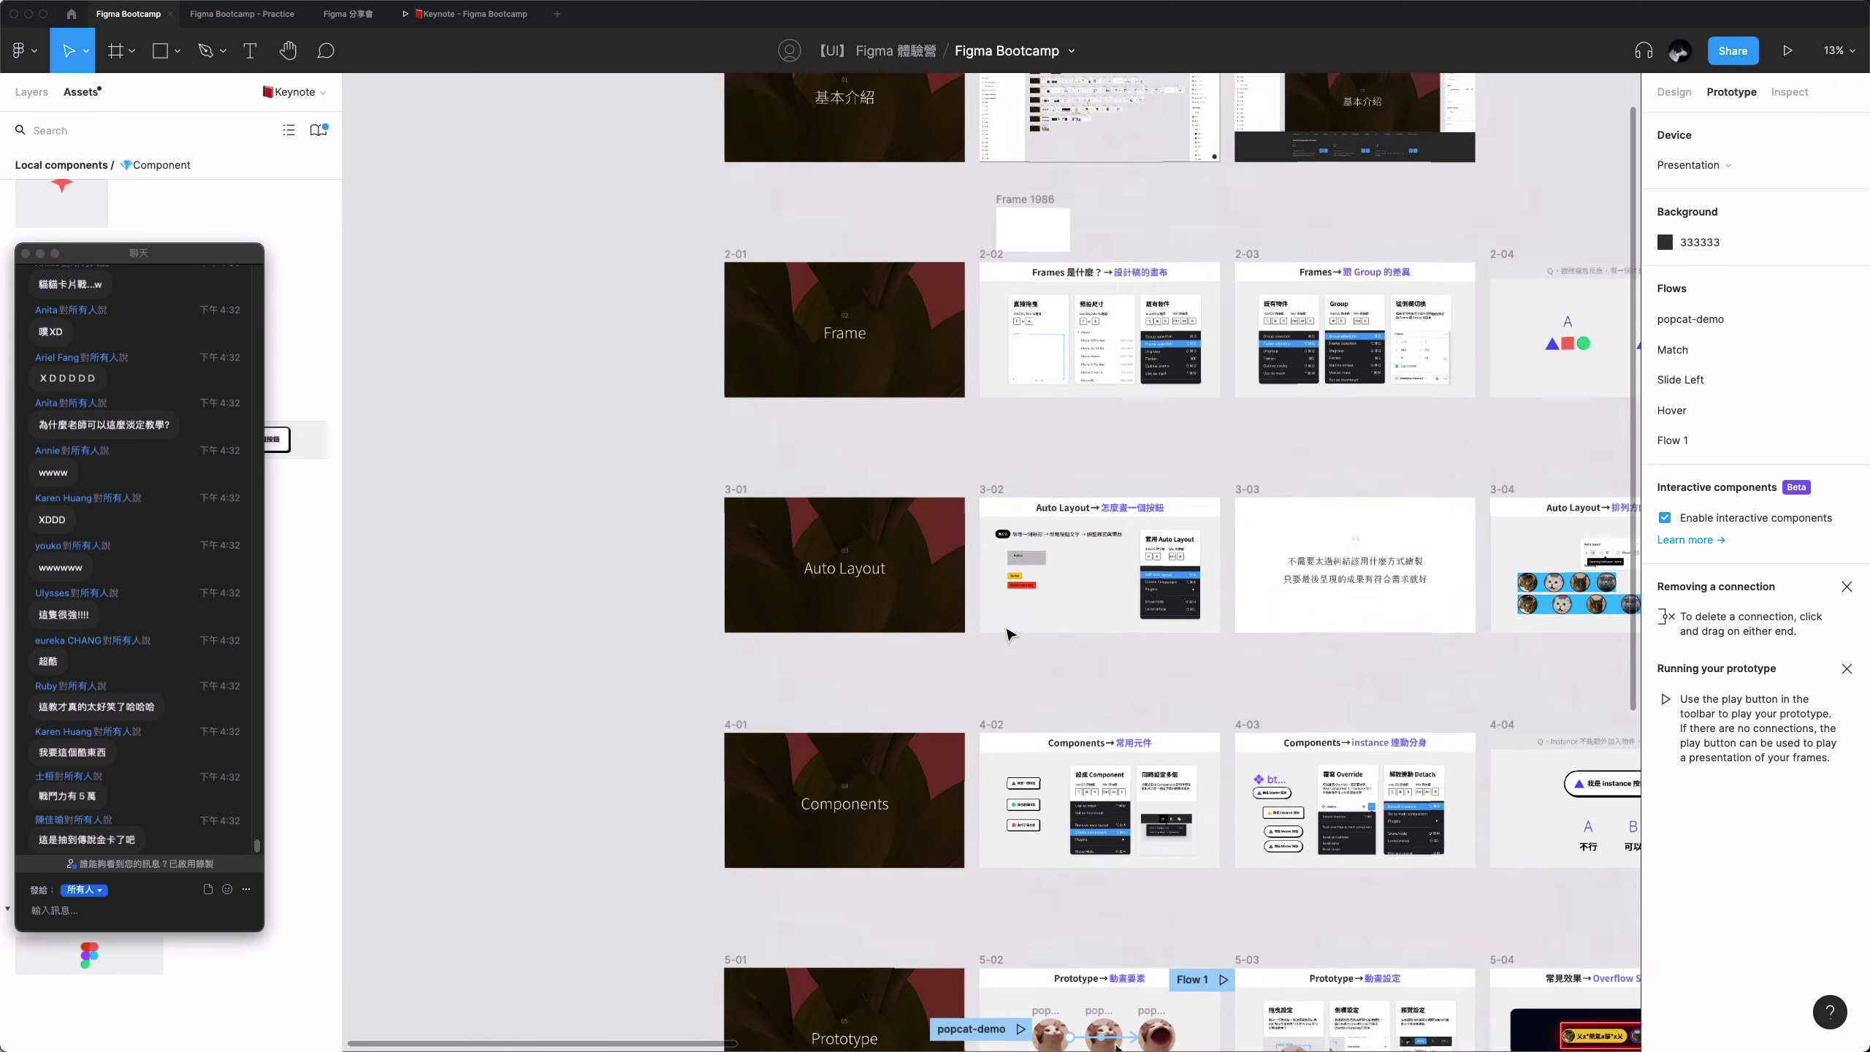
scroll(1009, 632, "down", 10)
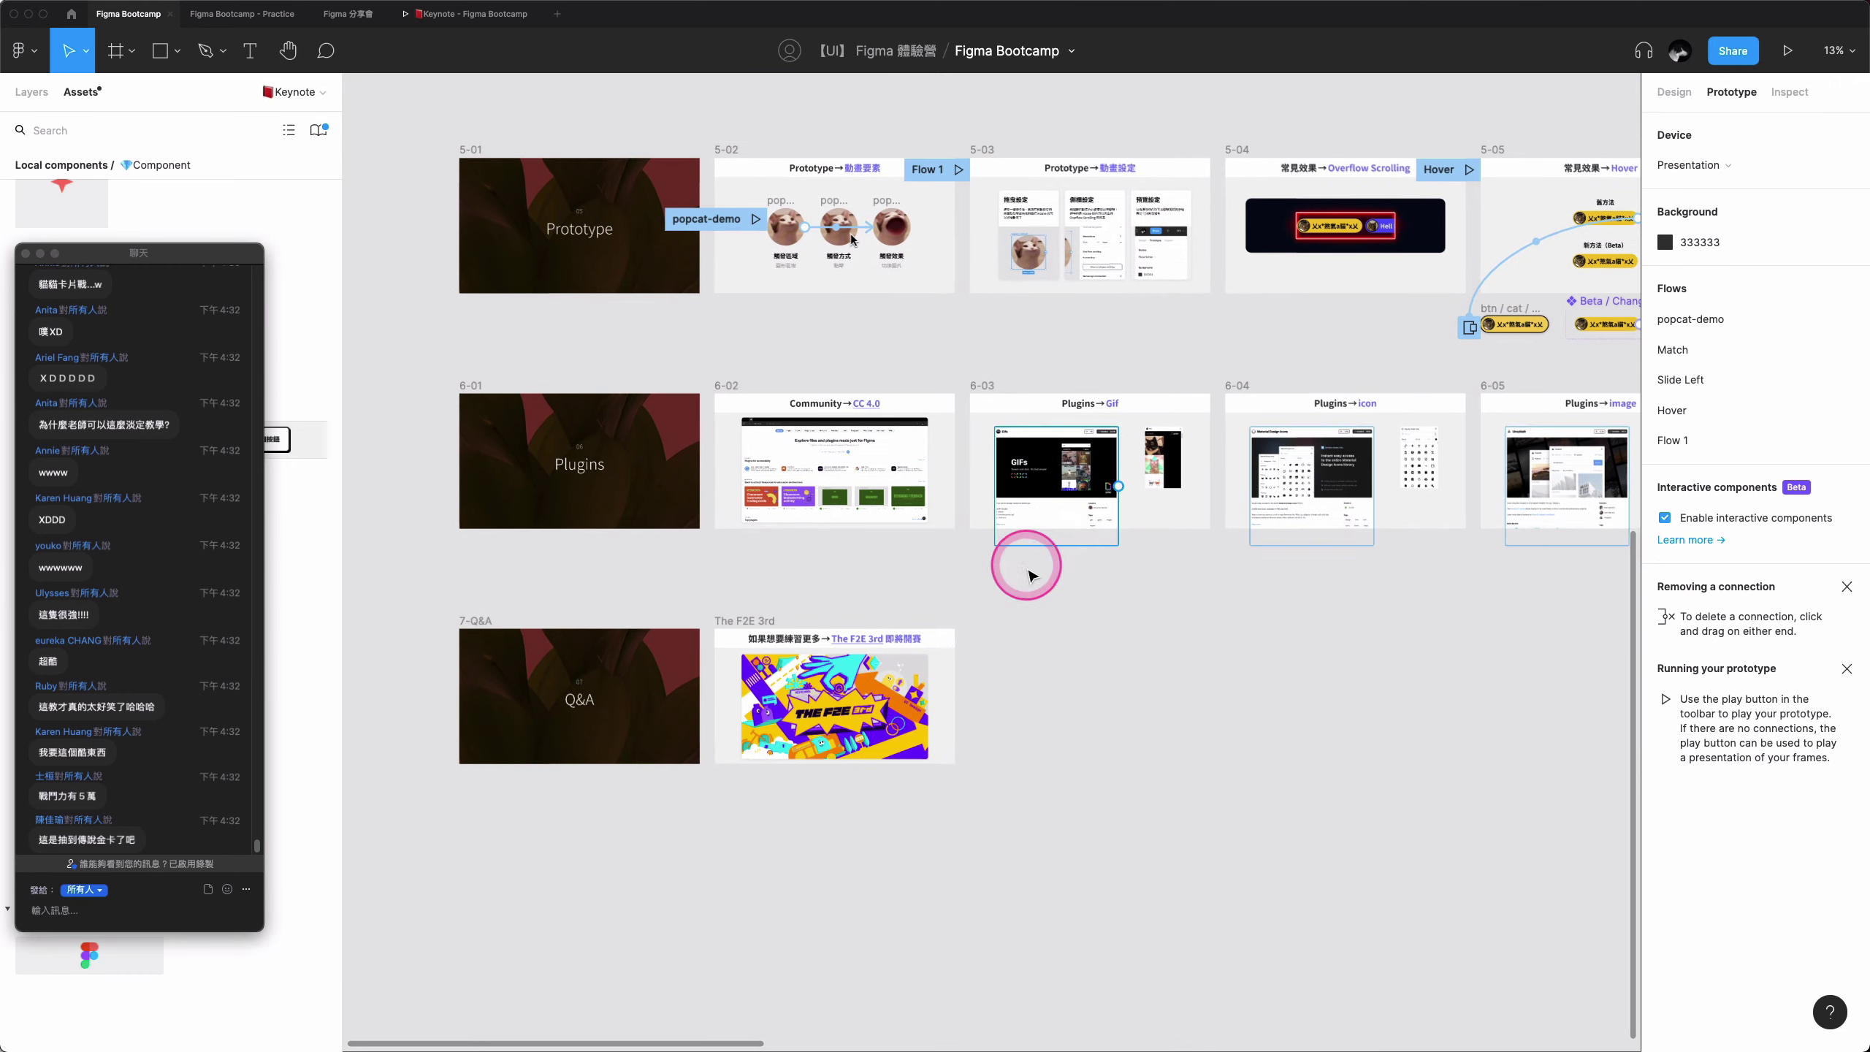
scroll(1207, 478, "up", 5)
scroll(1207, 478, "up", 5)
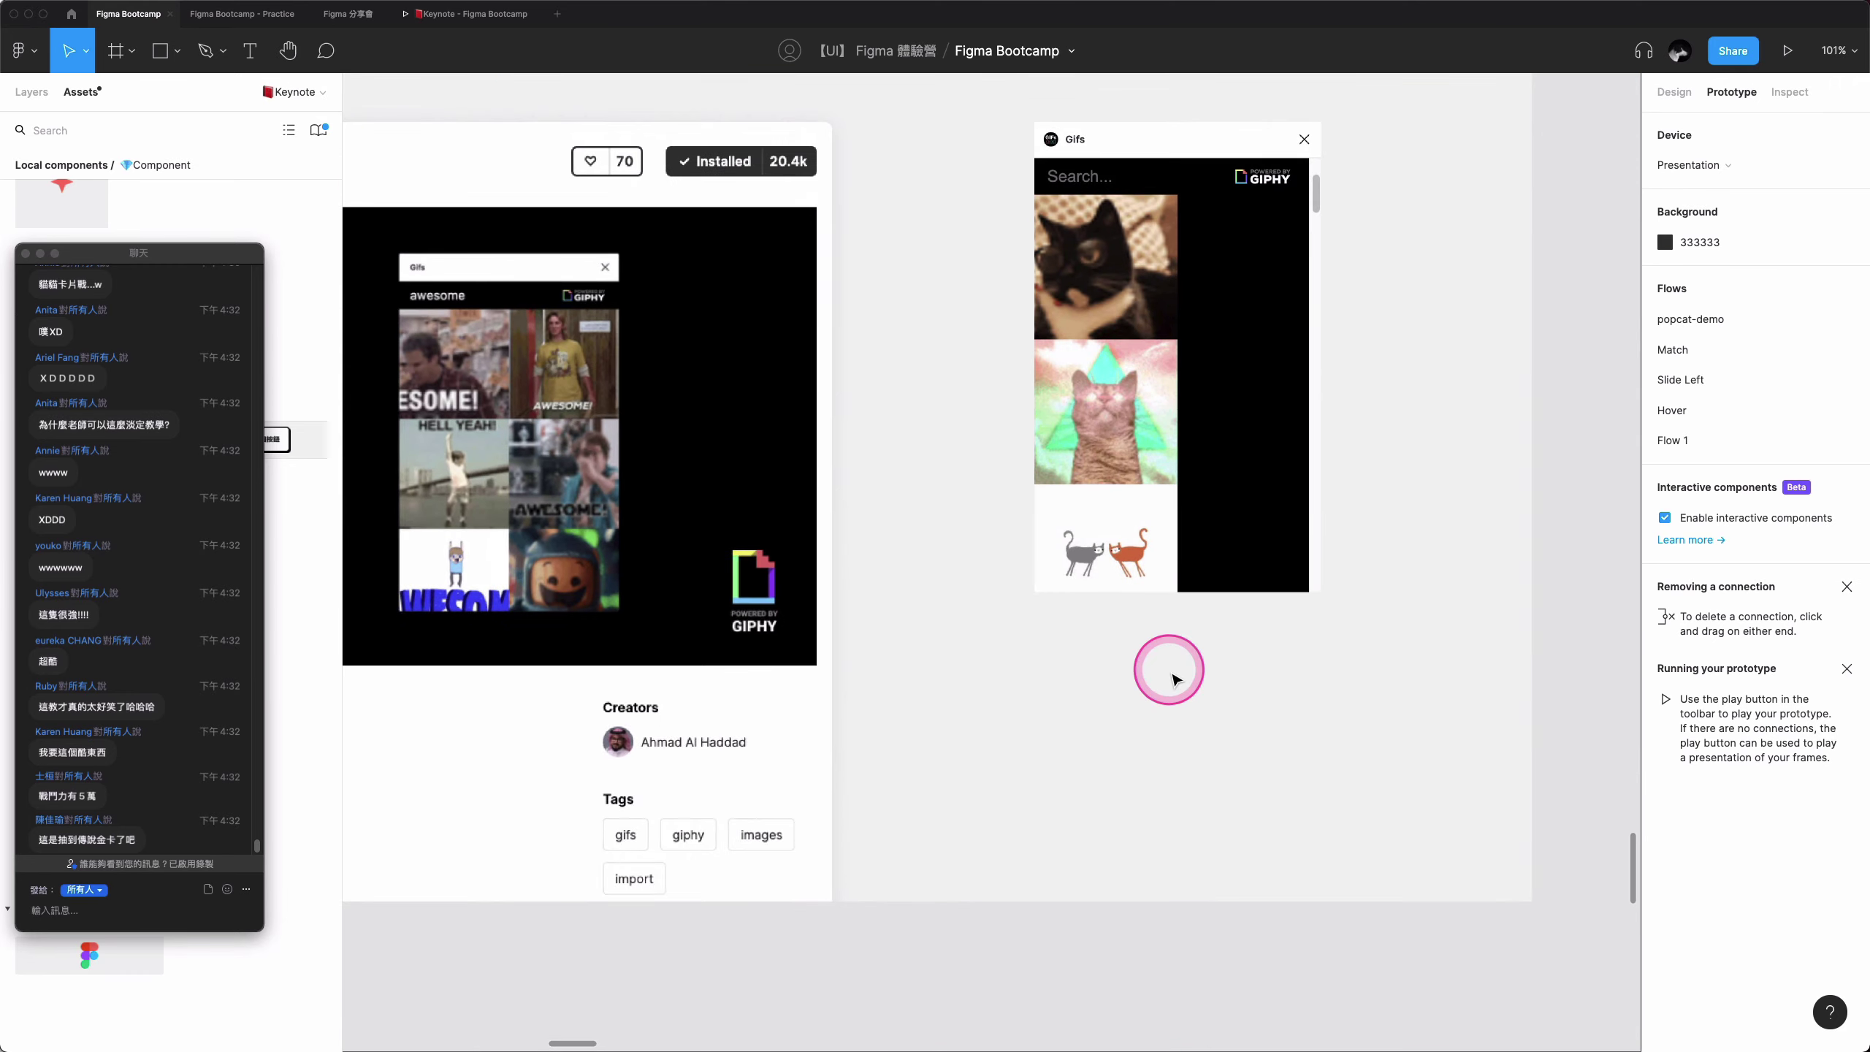
key("ctrl+v")
left_click_drag(1028, 612, 1177, 767)
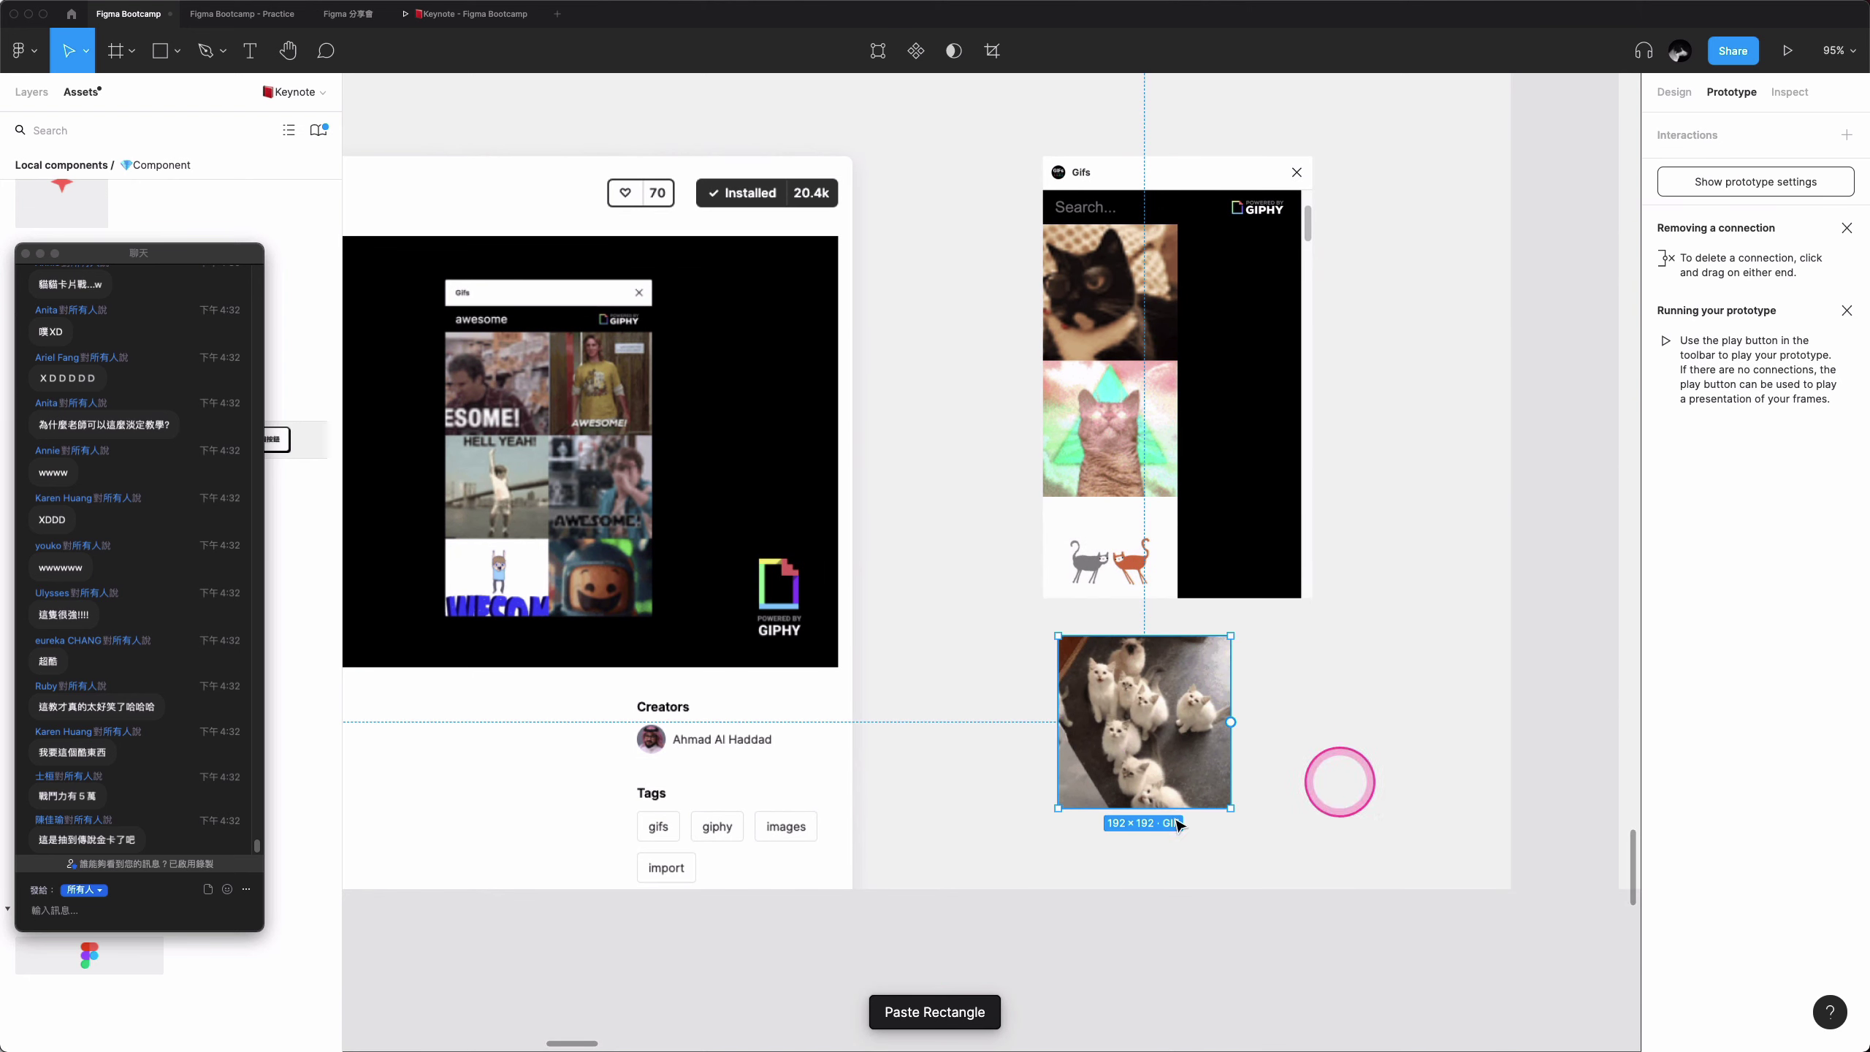
left_click(1672, 92)
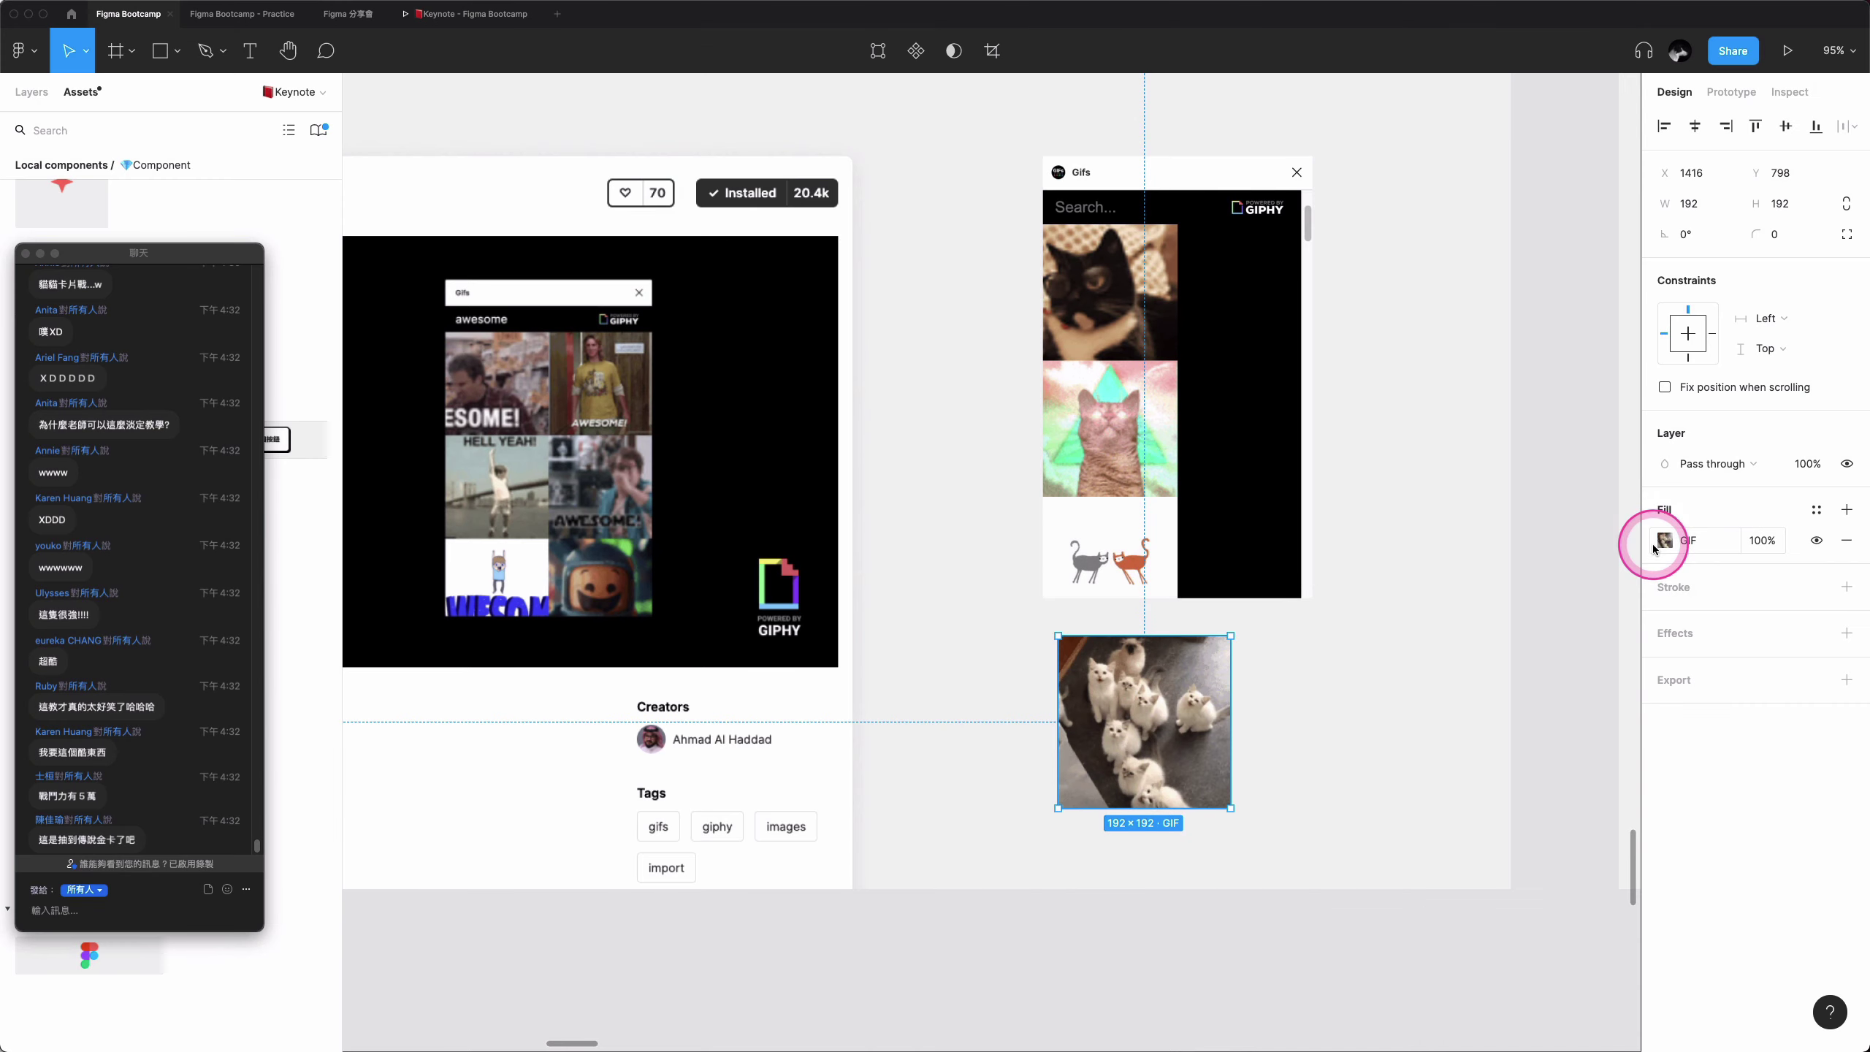
- Pause the GIF fill preview and move the kitten GIF left and lower to X 1258, Y 837
left_click(1655, 546)
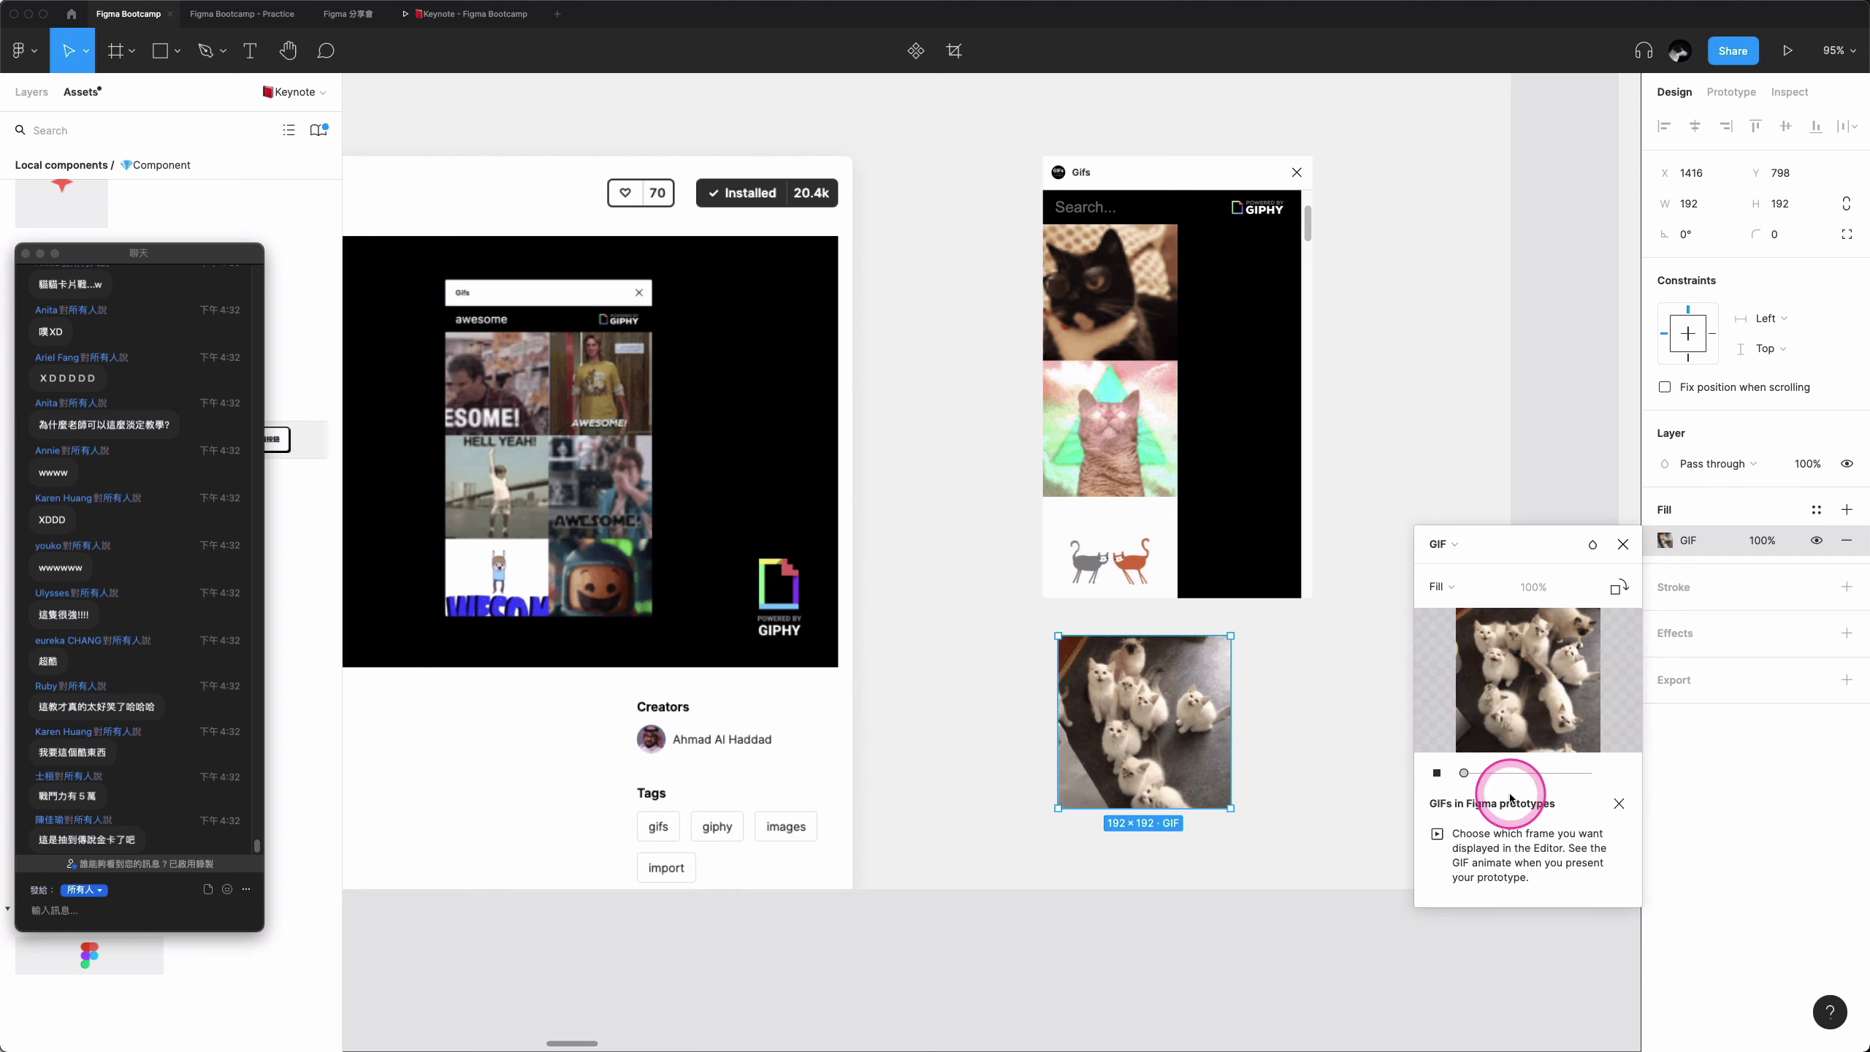
left_click(1439, 773)
mouse_move(1526, 679)
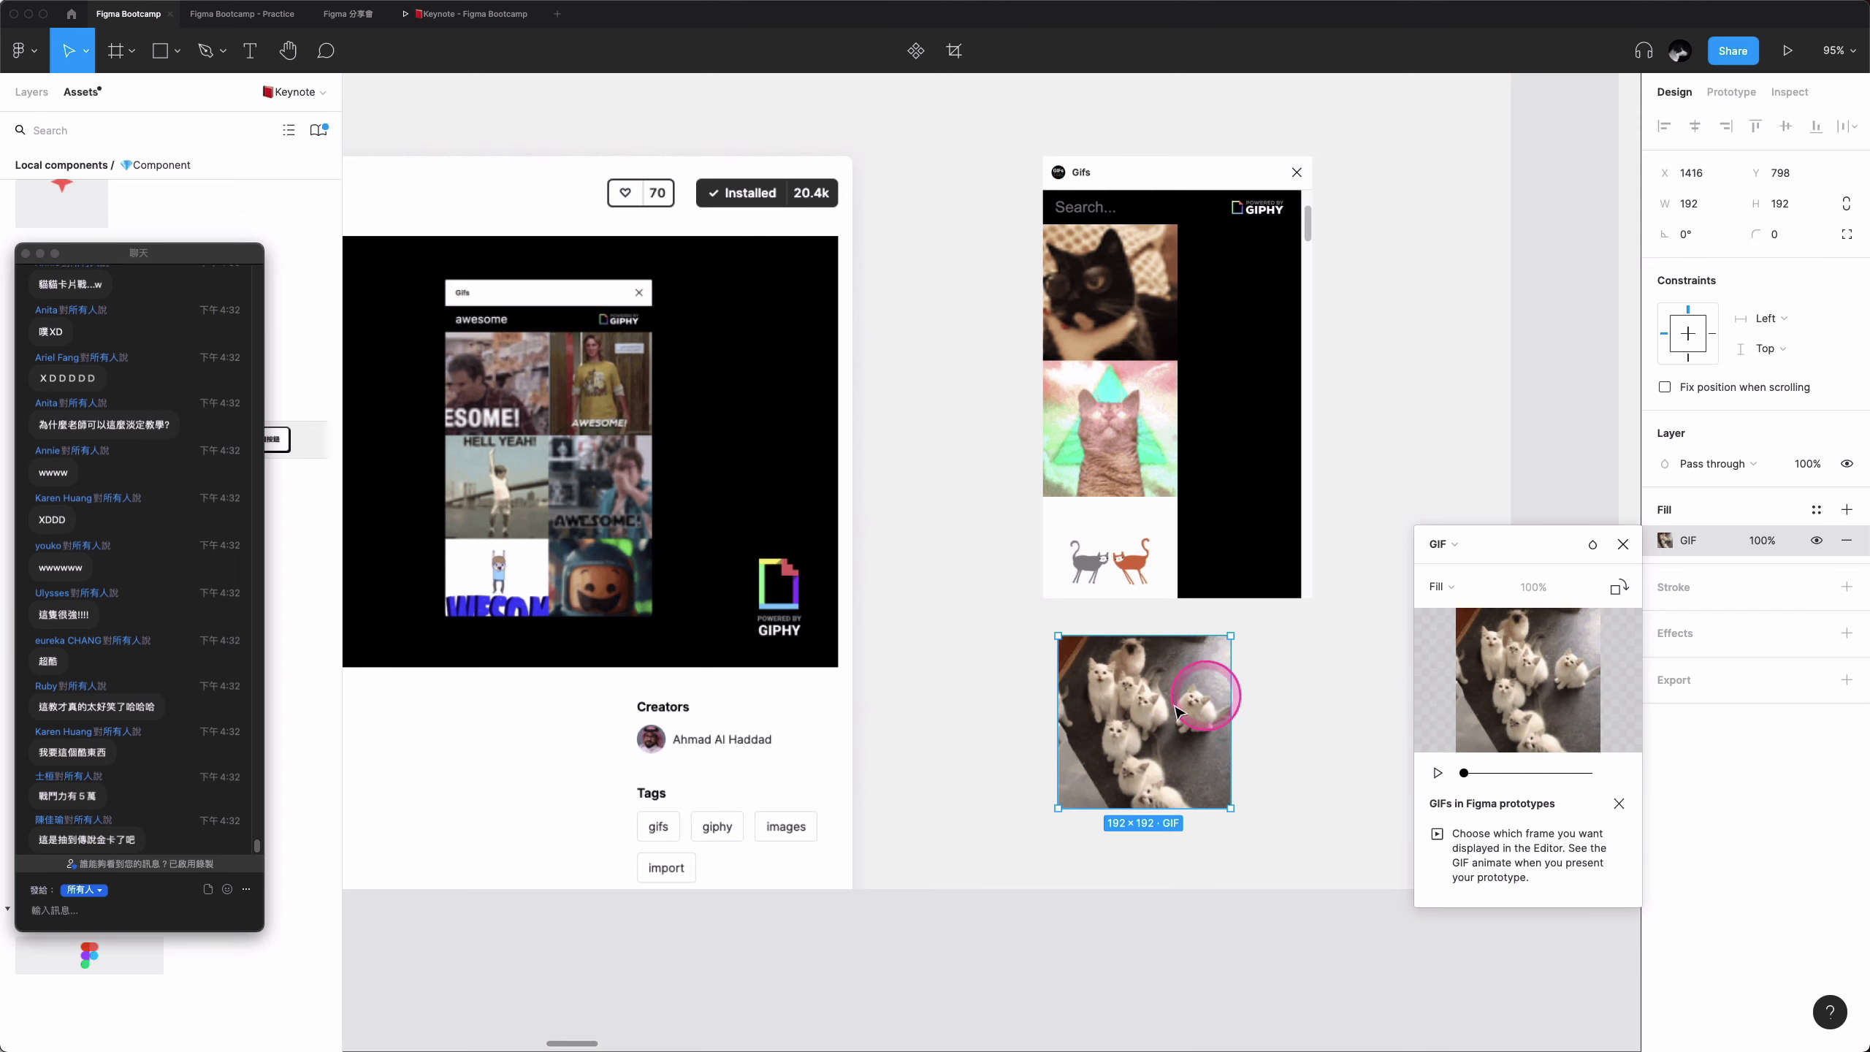
left_click_drag(1202, 716, 1137, 728)
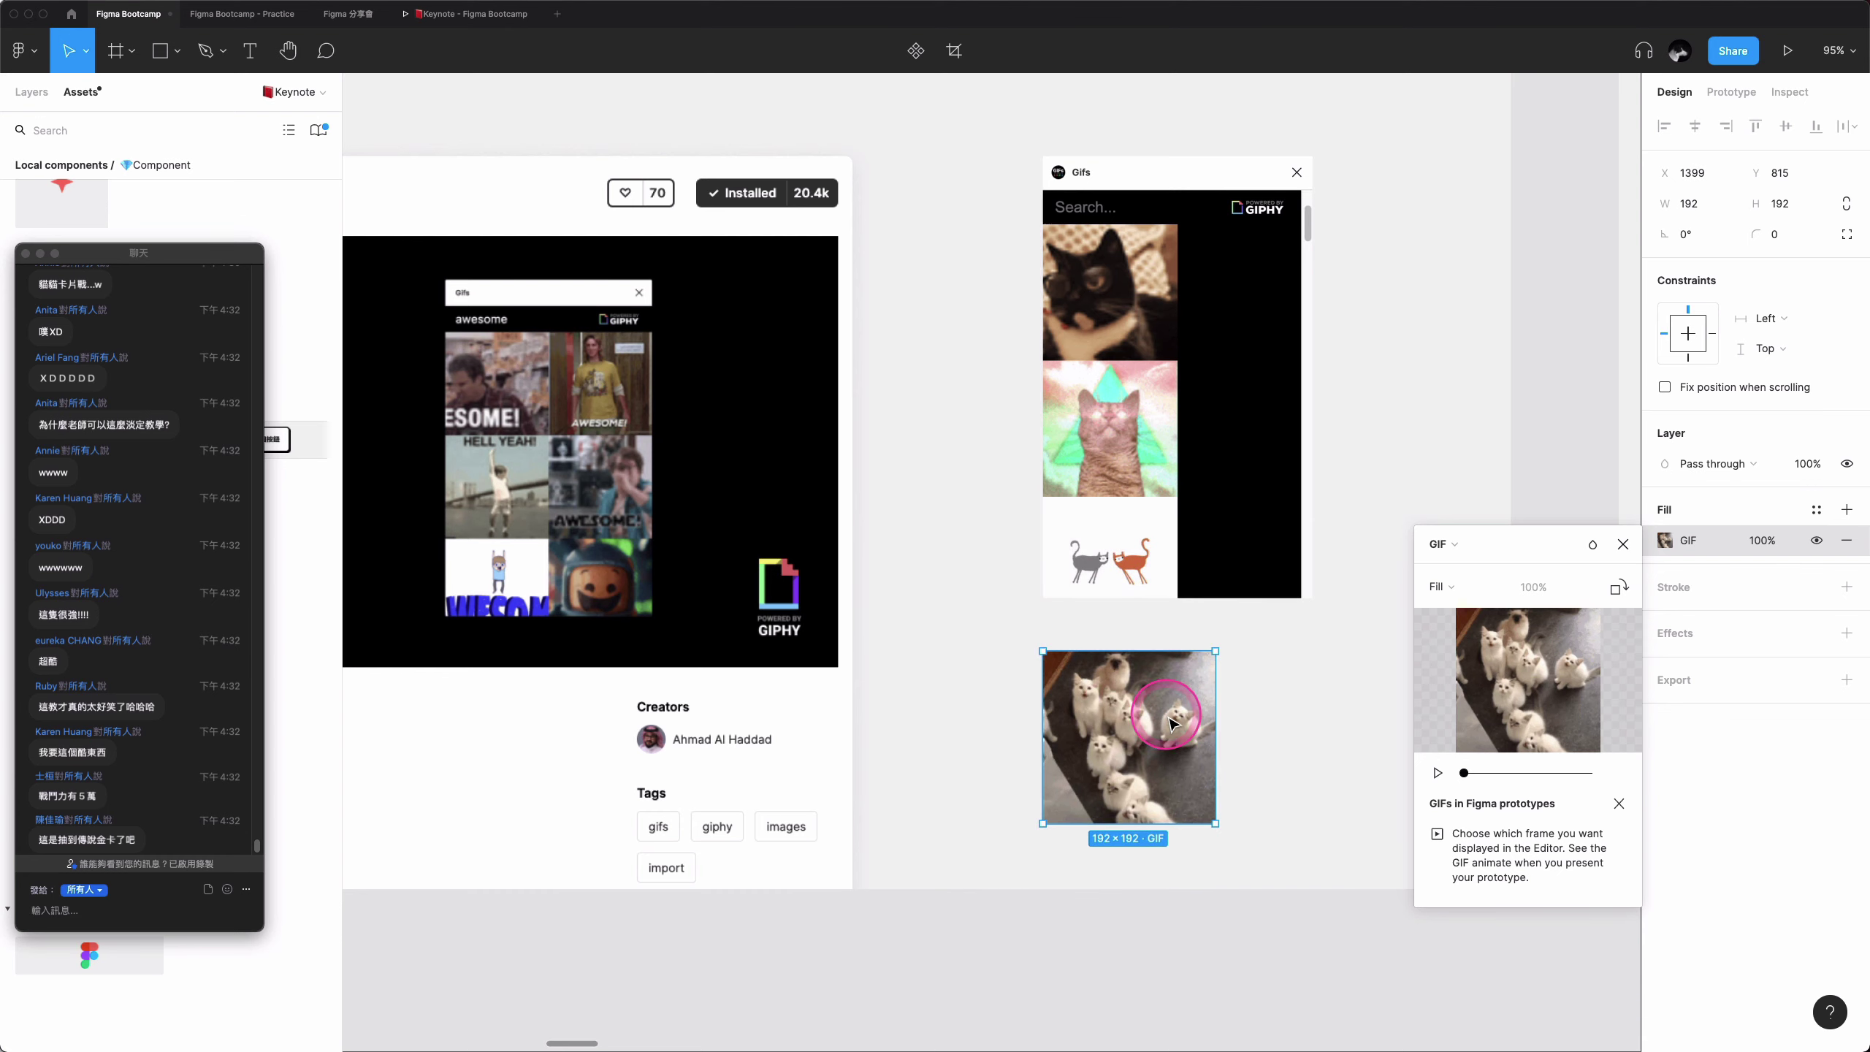
left_click_drag(1137, 729, 948, 760)
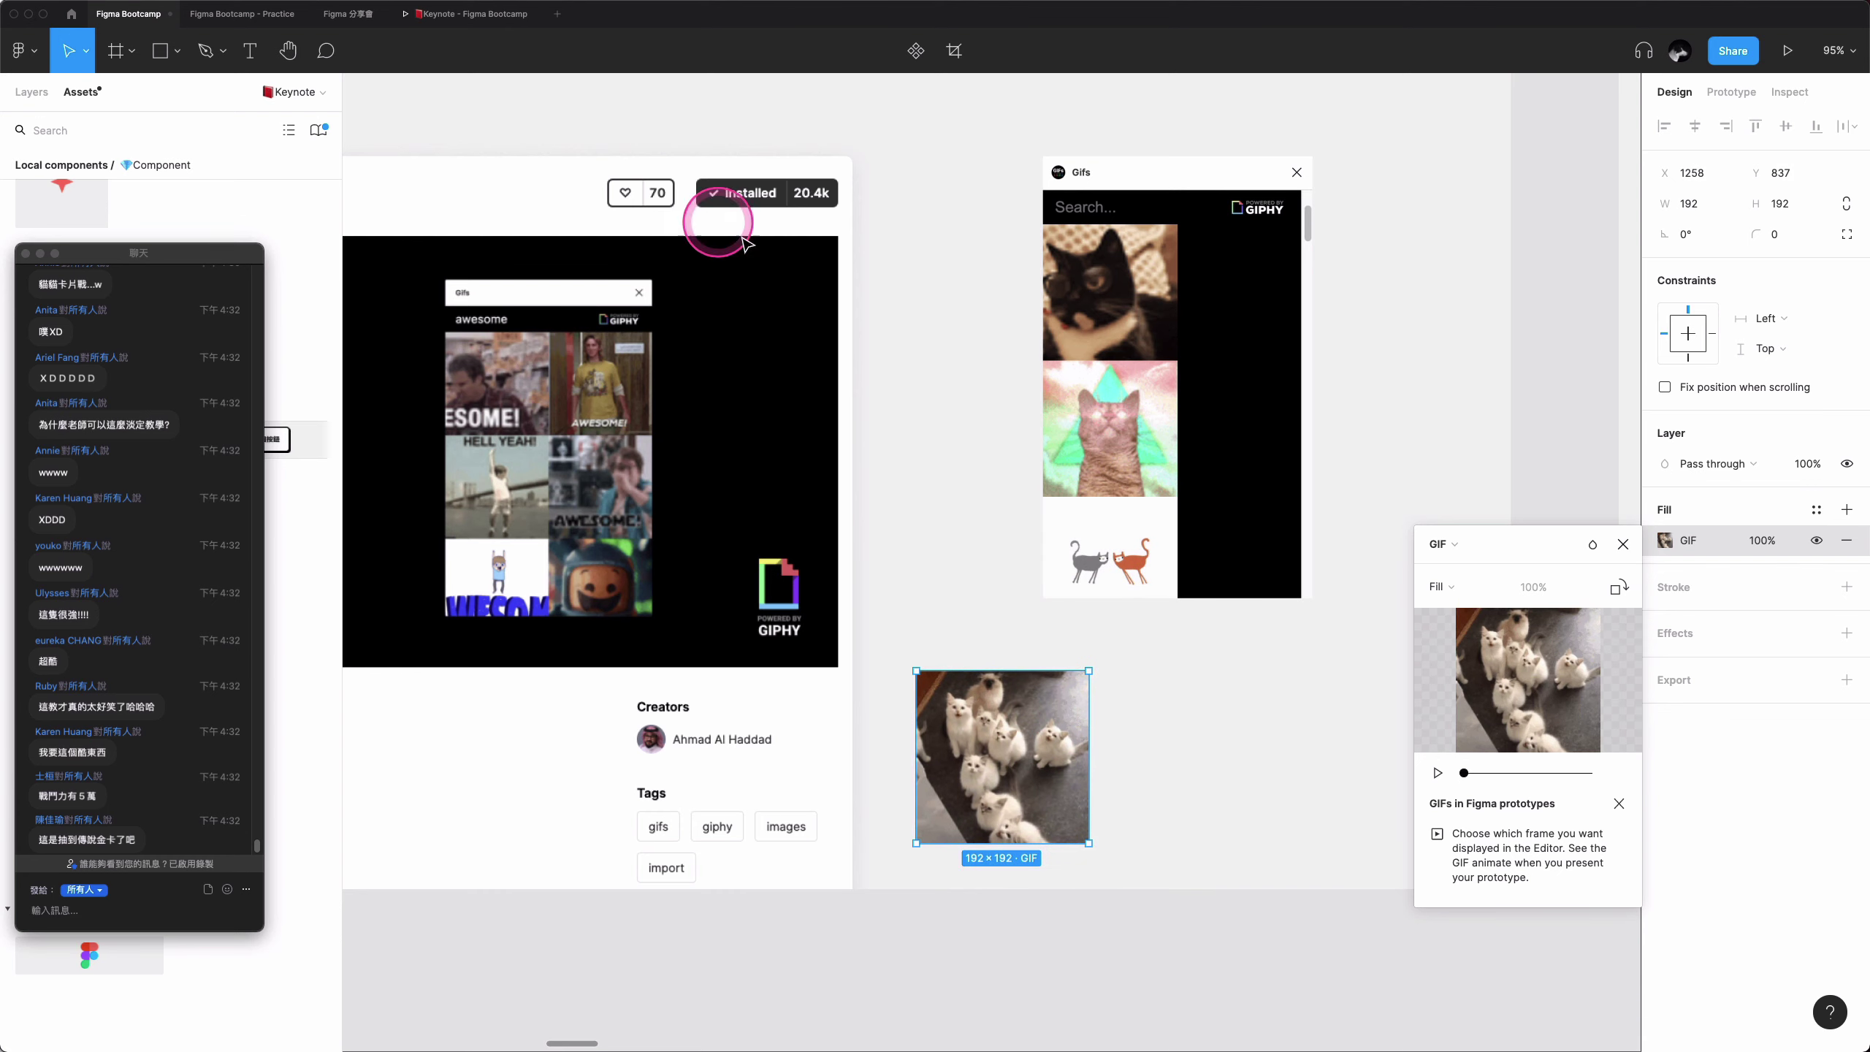
- Switch the shape tool to Star
left_click(160, 50)
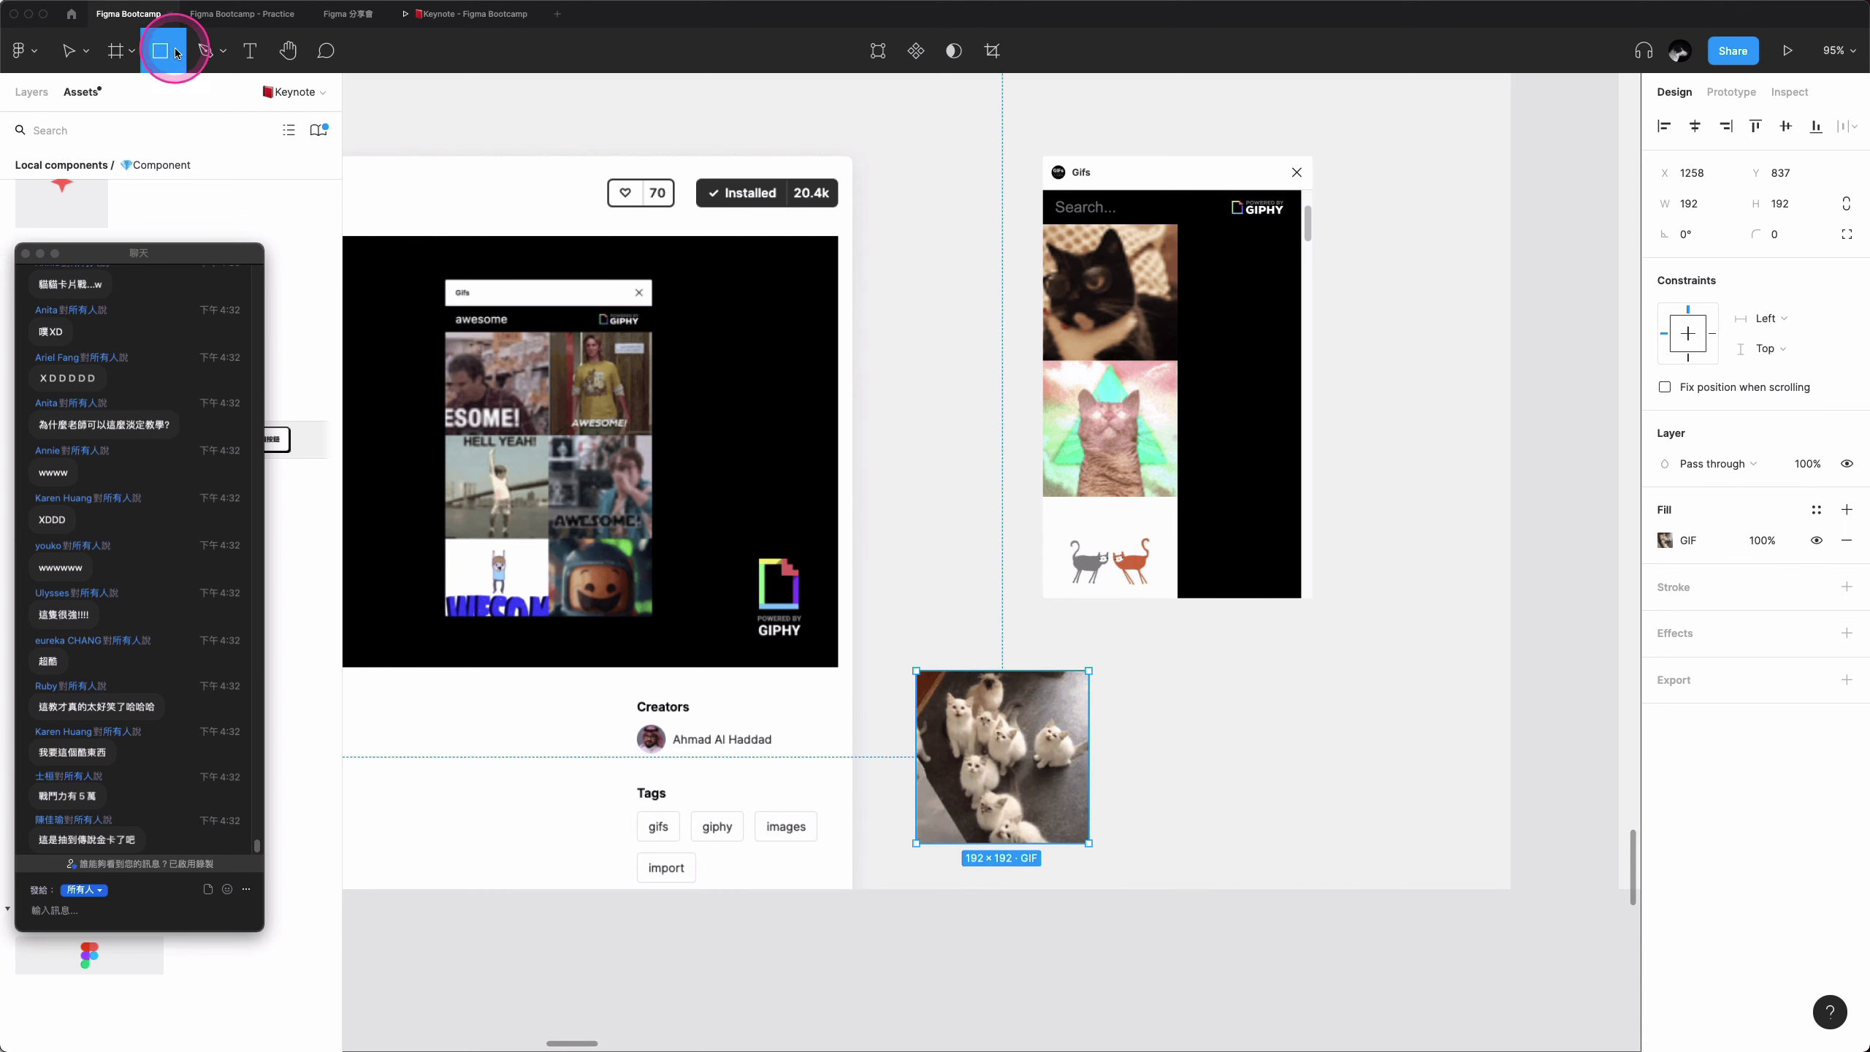
left_click(177, 52)
left_click(148, 212)
- Draw a 237×237 star beside the kitten GIF and line the two up
left_click_drag(1242, 515, 1458, 711)
left_click_drag(1378, 626, 1351, 694)
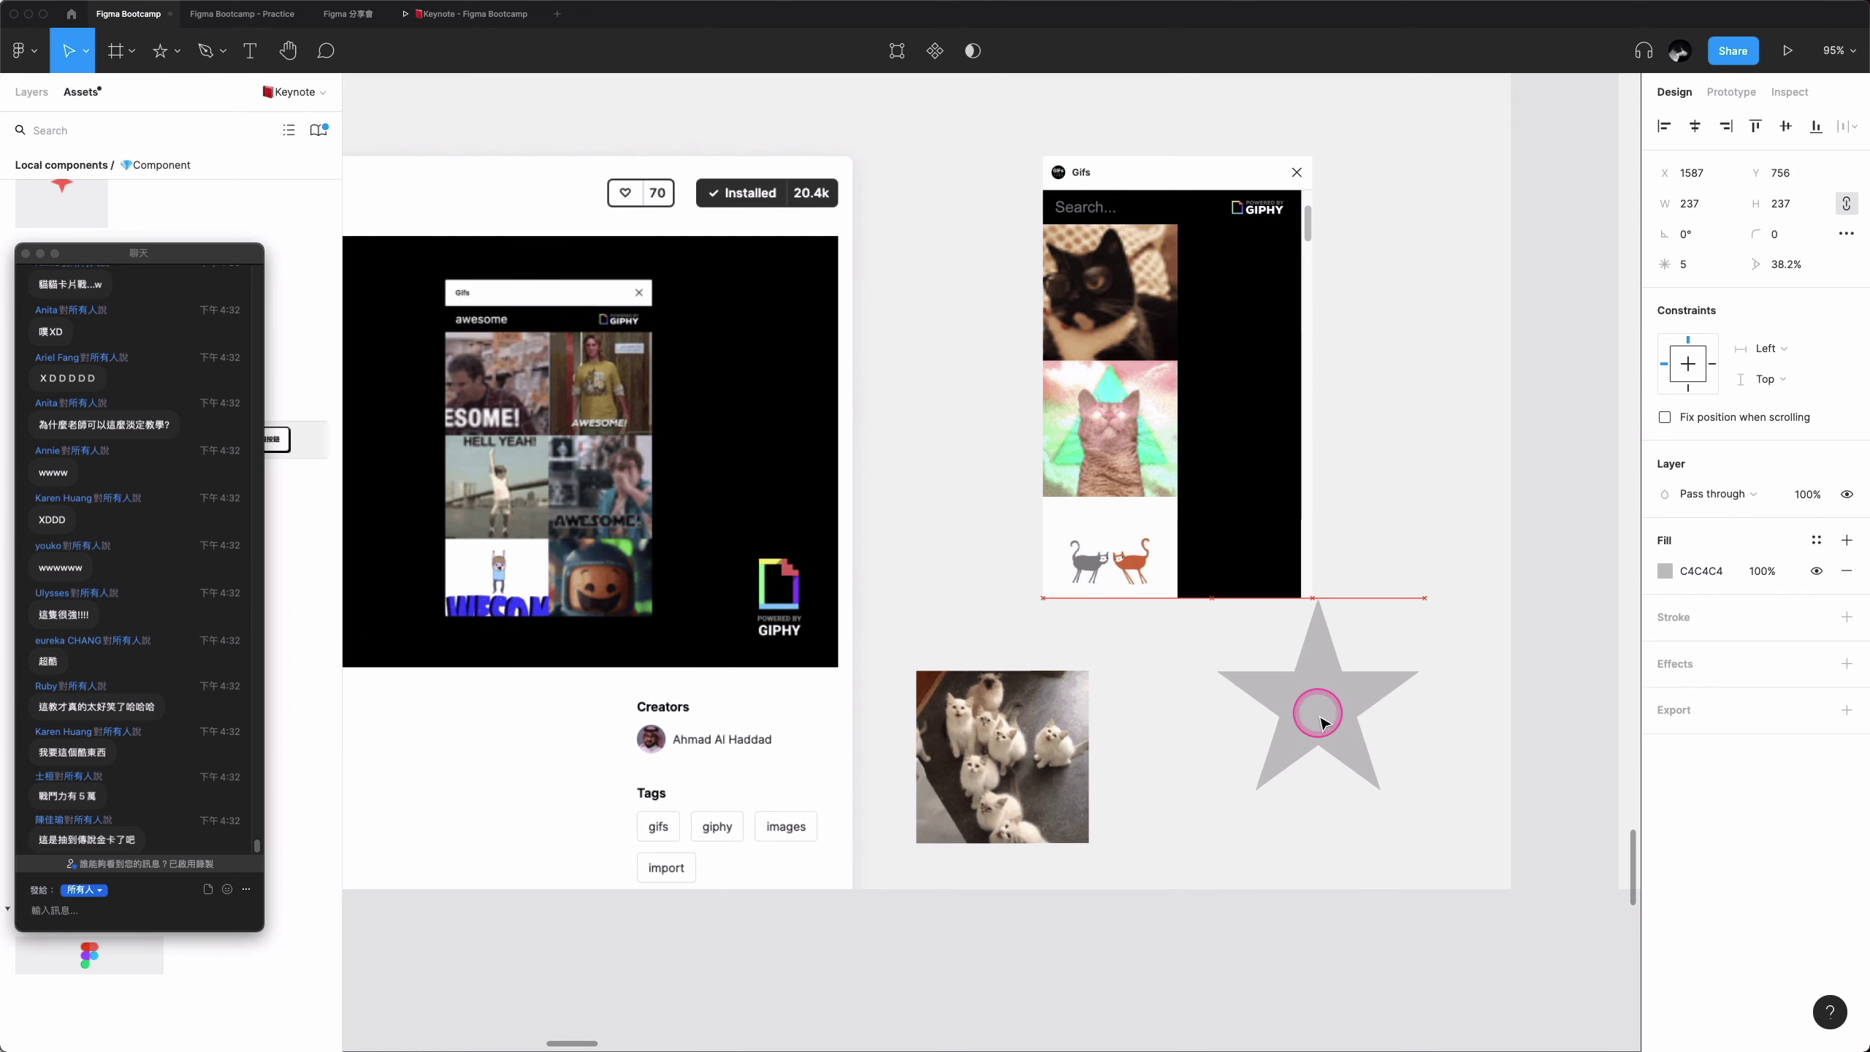
left_click(998, 753)
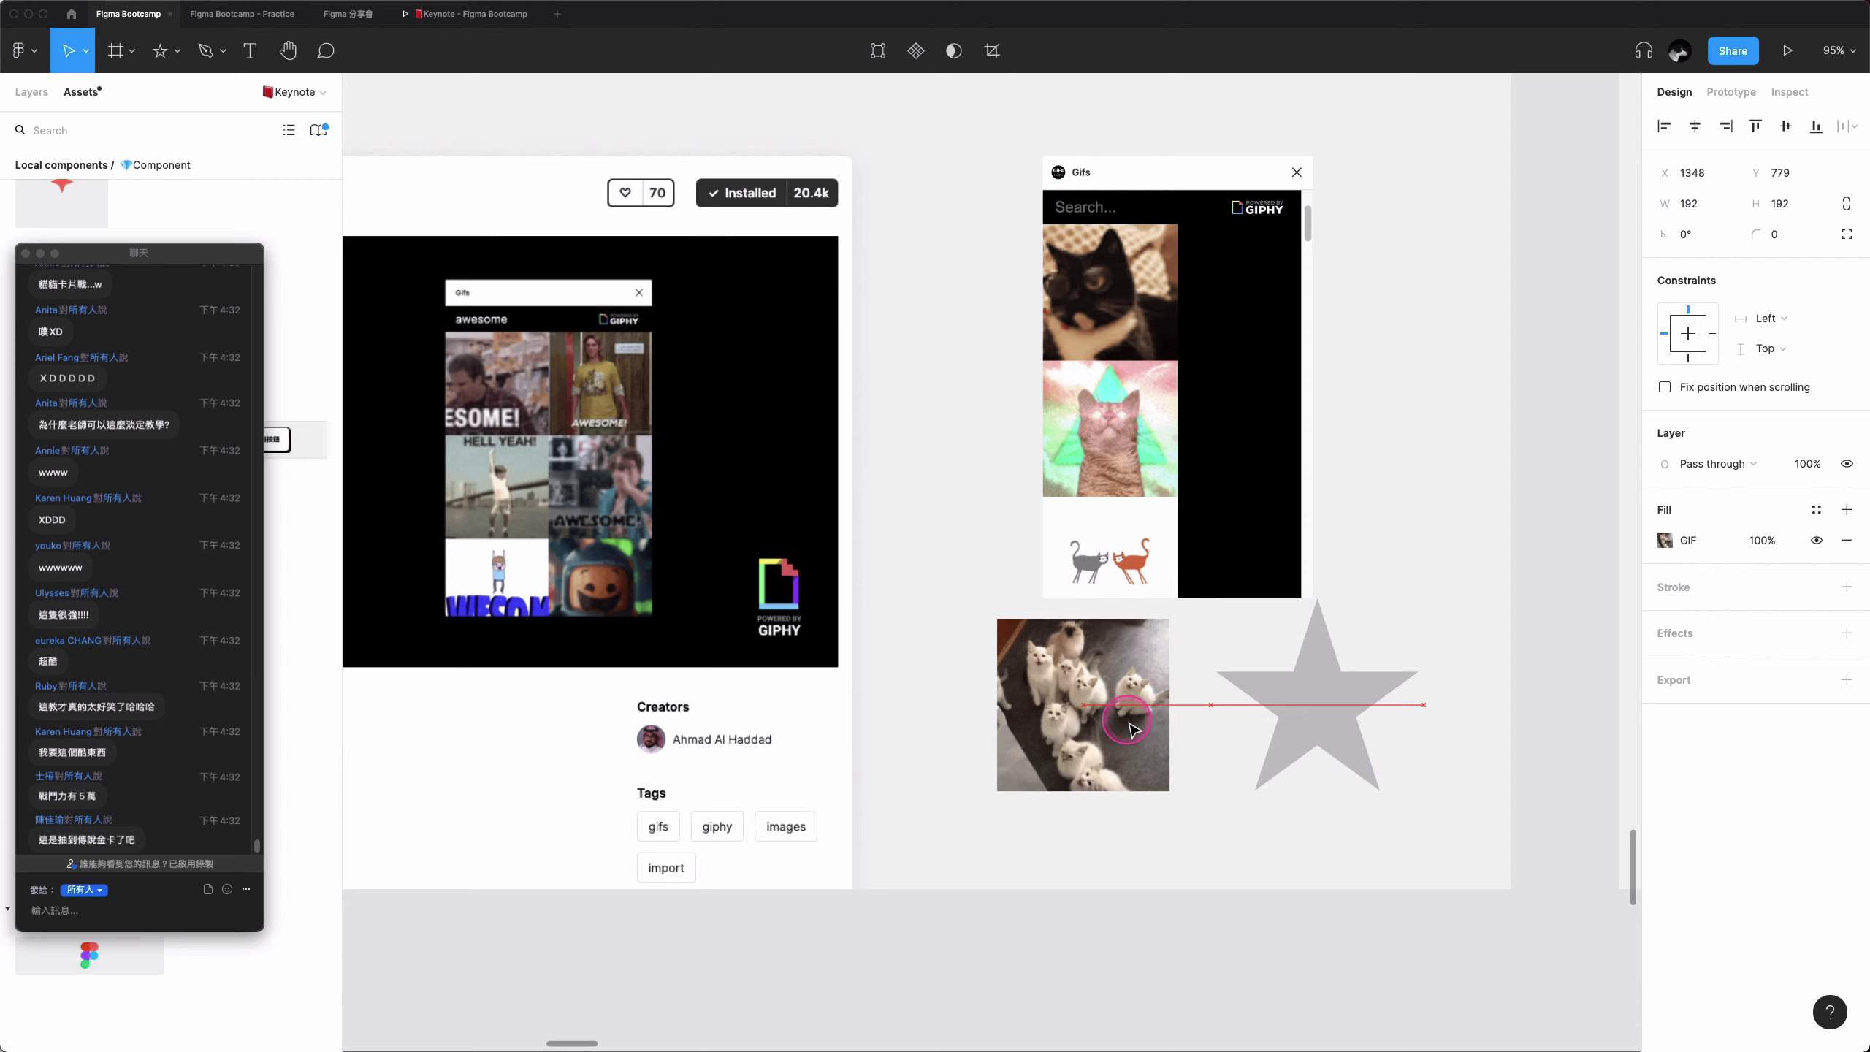
left_click_drag(1049, 783, 1138, 723)
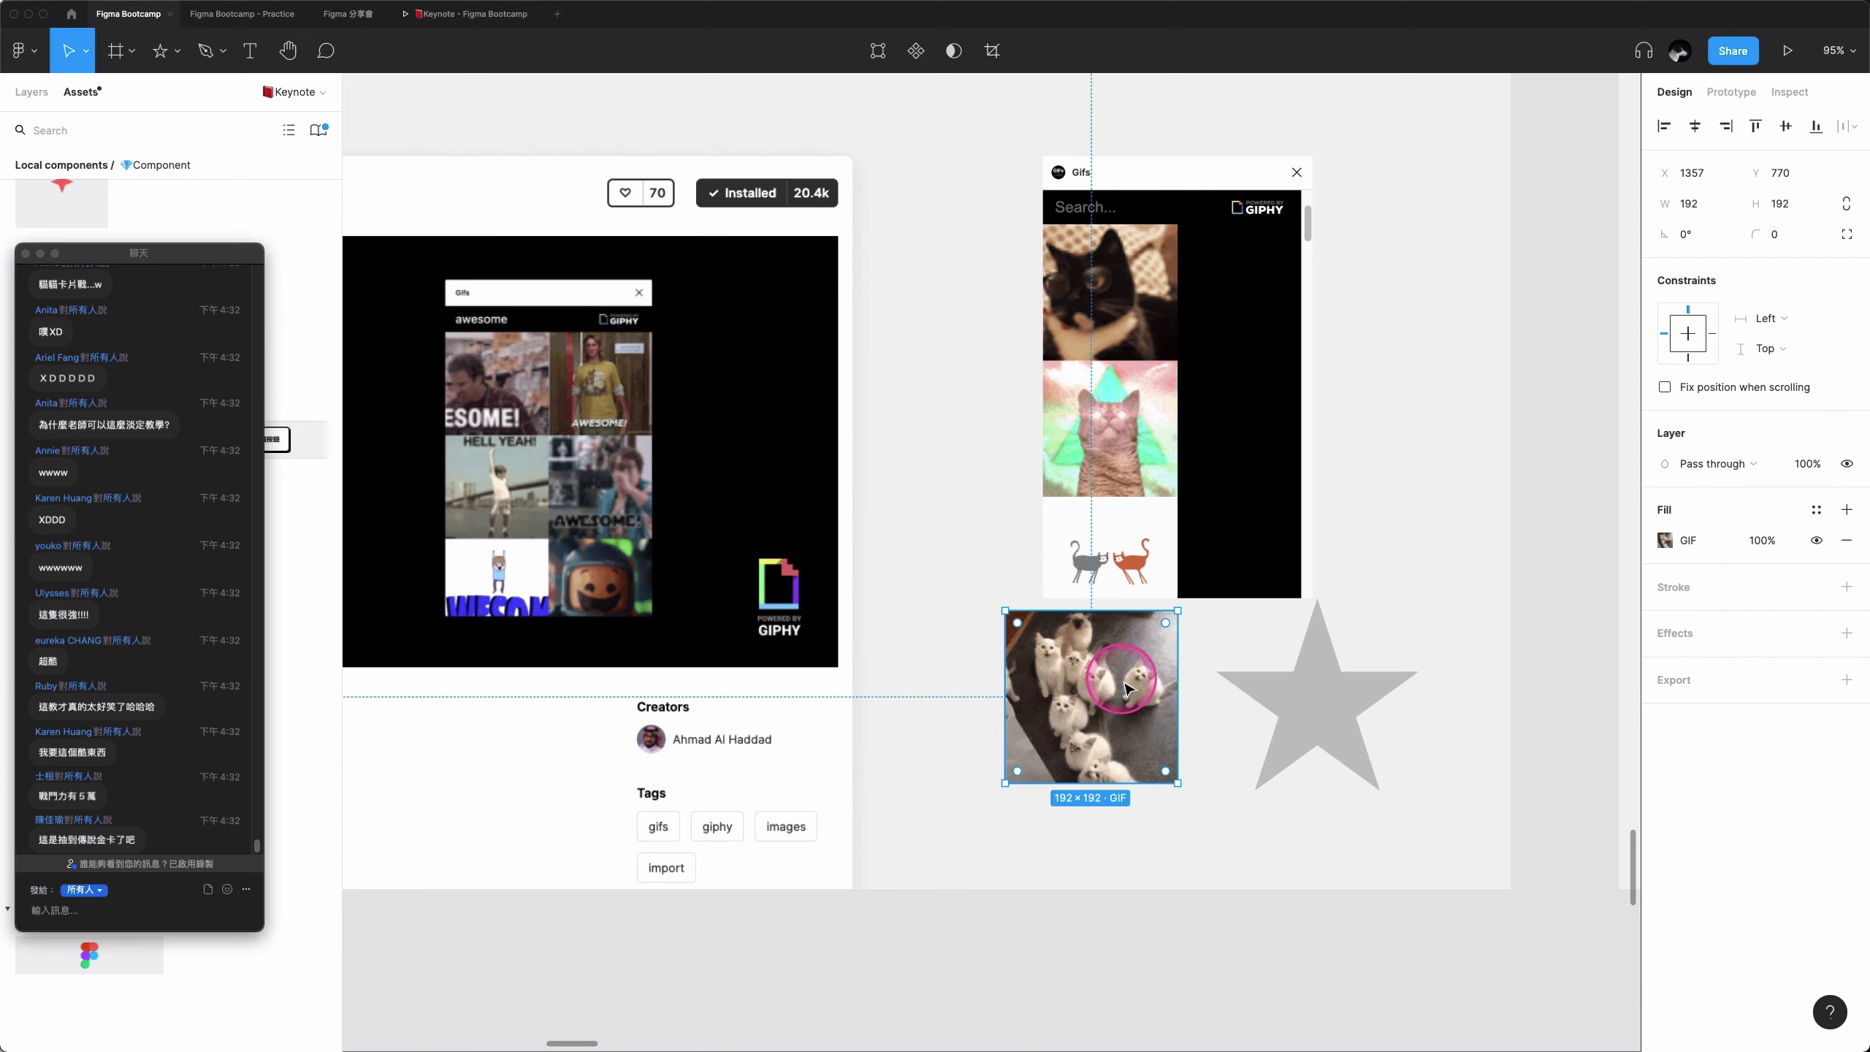
- Copy the kitten GIF fill and paste it onto the star as its fill
left_click(1646, 542)
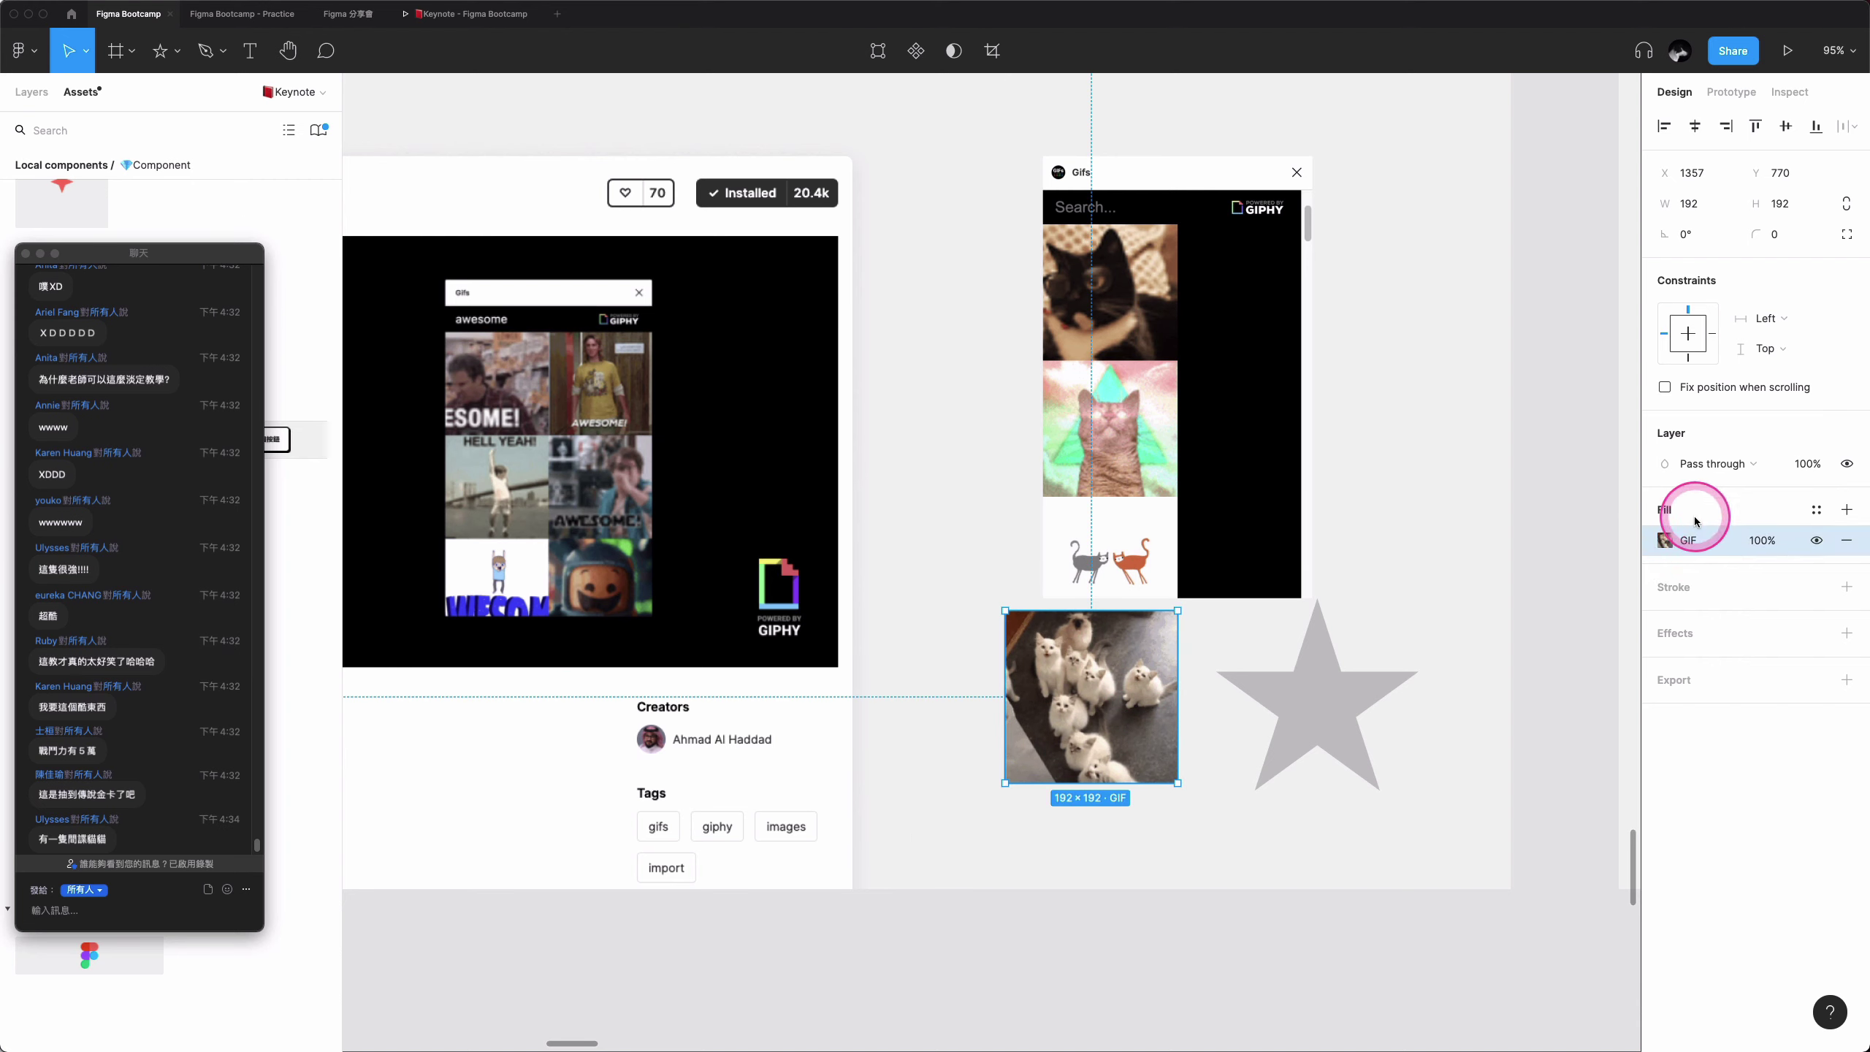
left_click(1670, 546)
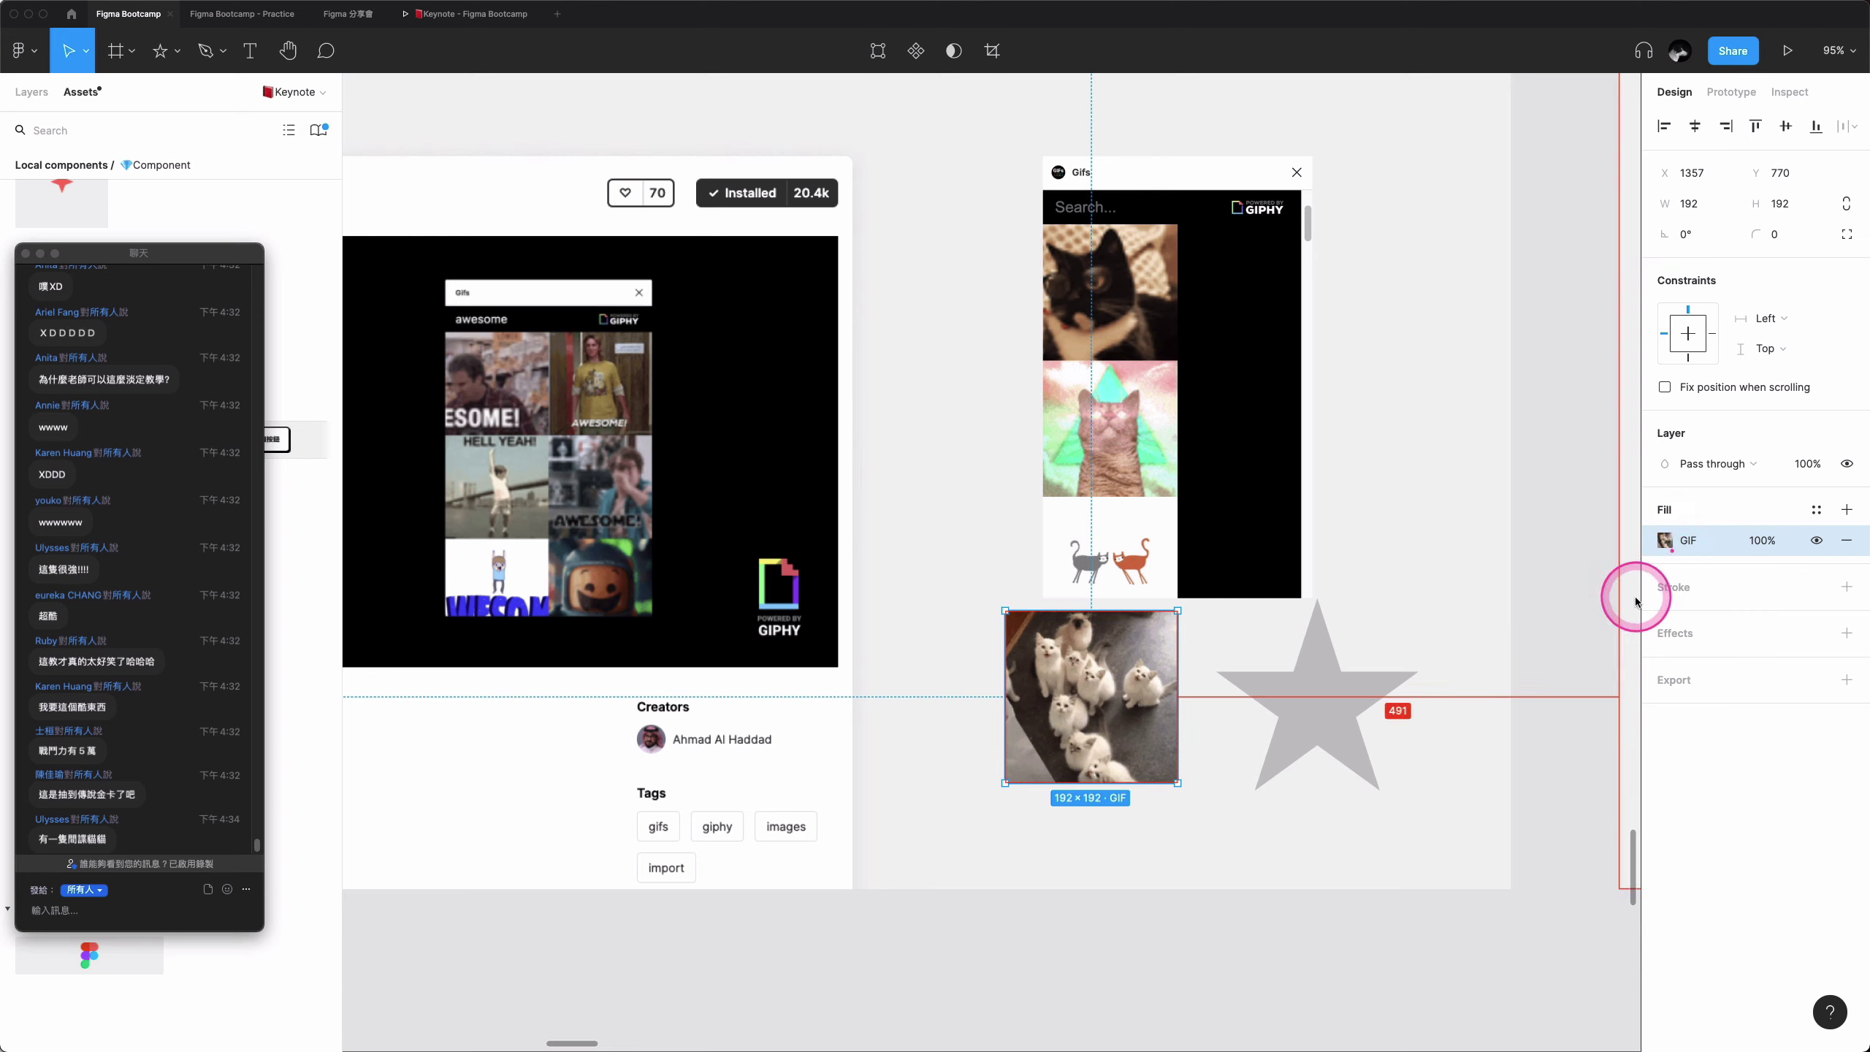
left_click(1314, 701)
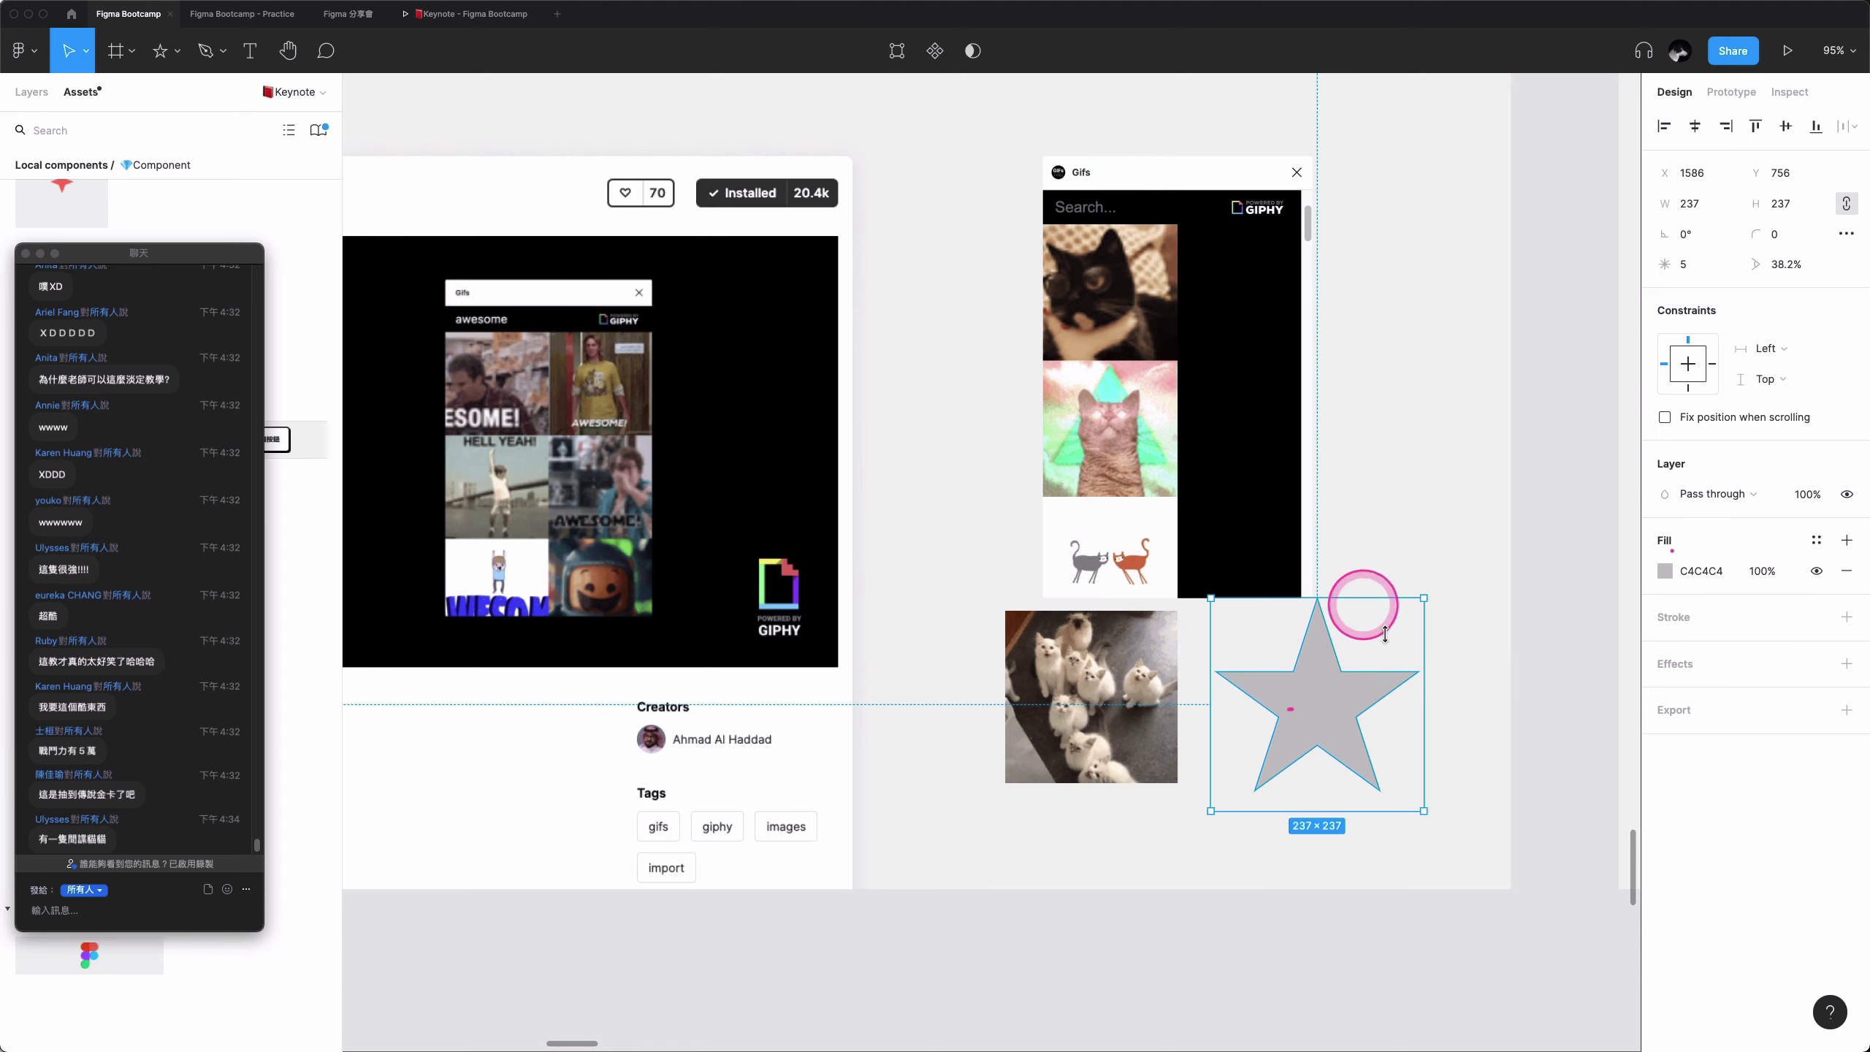
key("alt")
key("ctrl+alt+v")
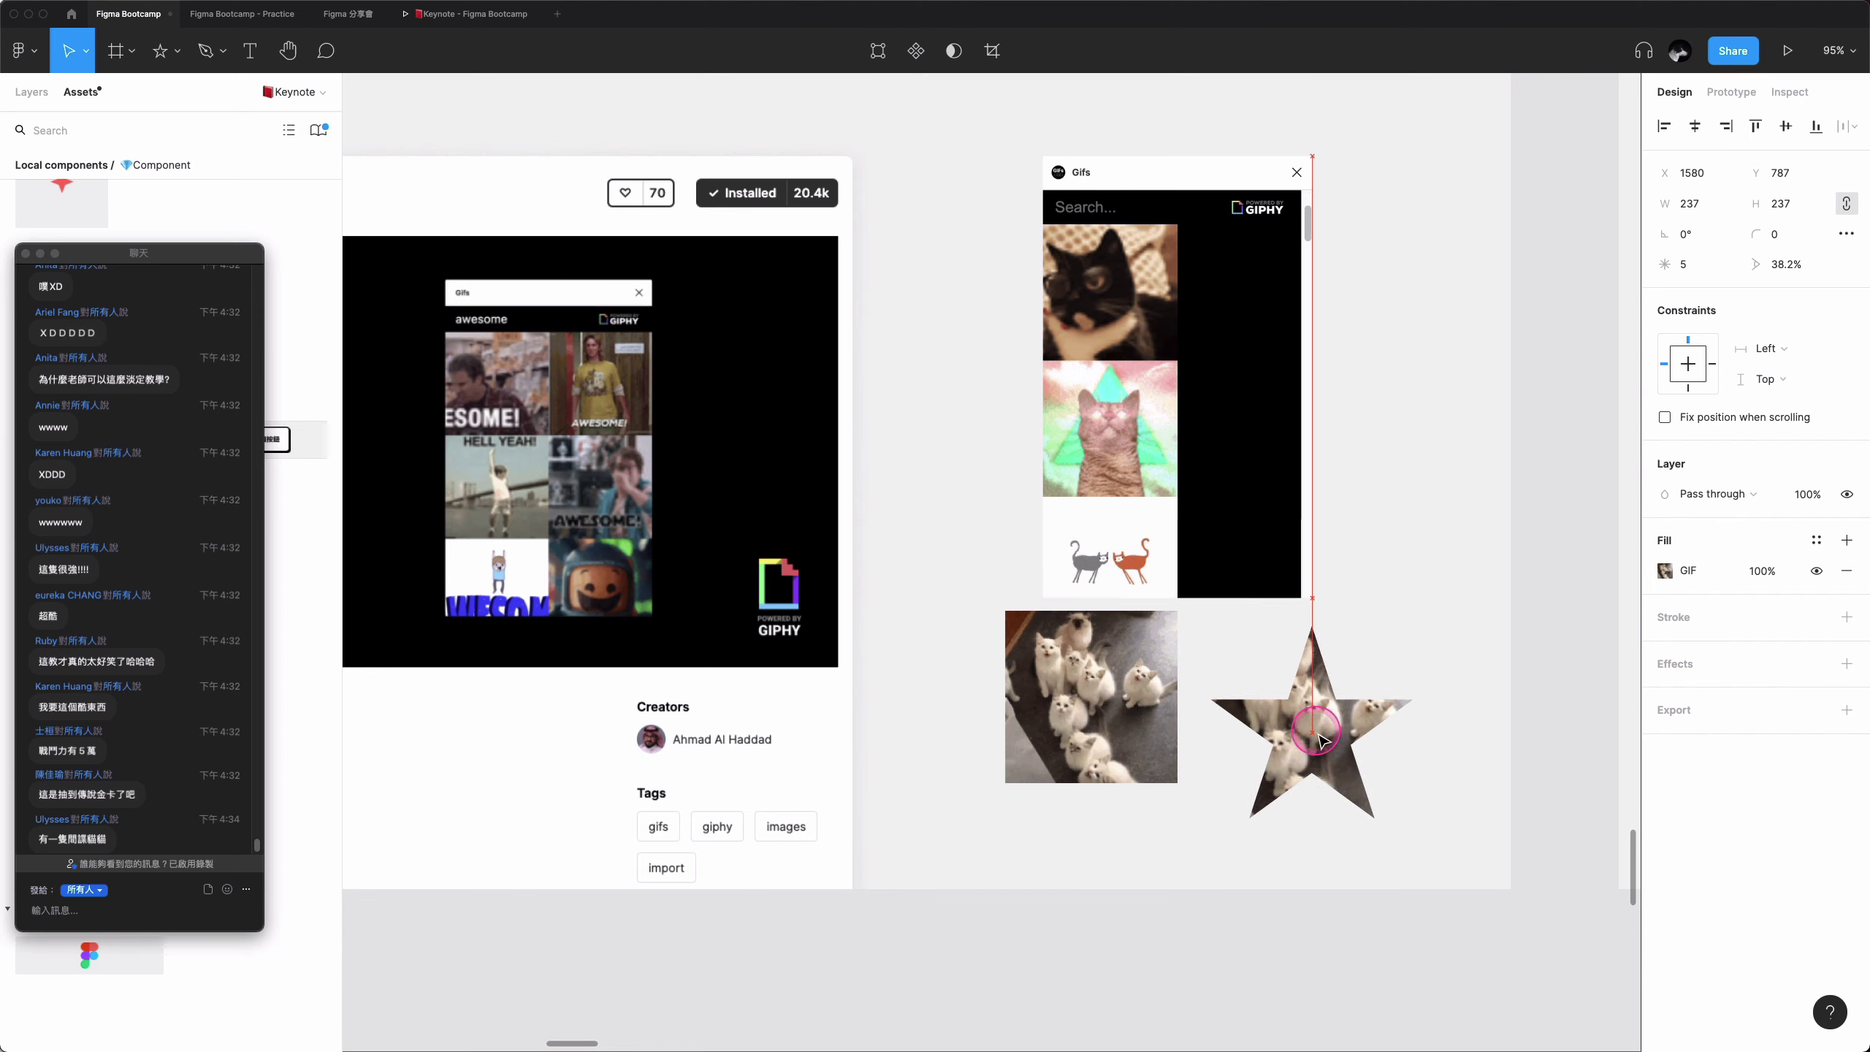
- Nudge the GIF star and kitten image into alignment and review the GIF fill settings
left_click_drag(1325, 733, 1334, 755)
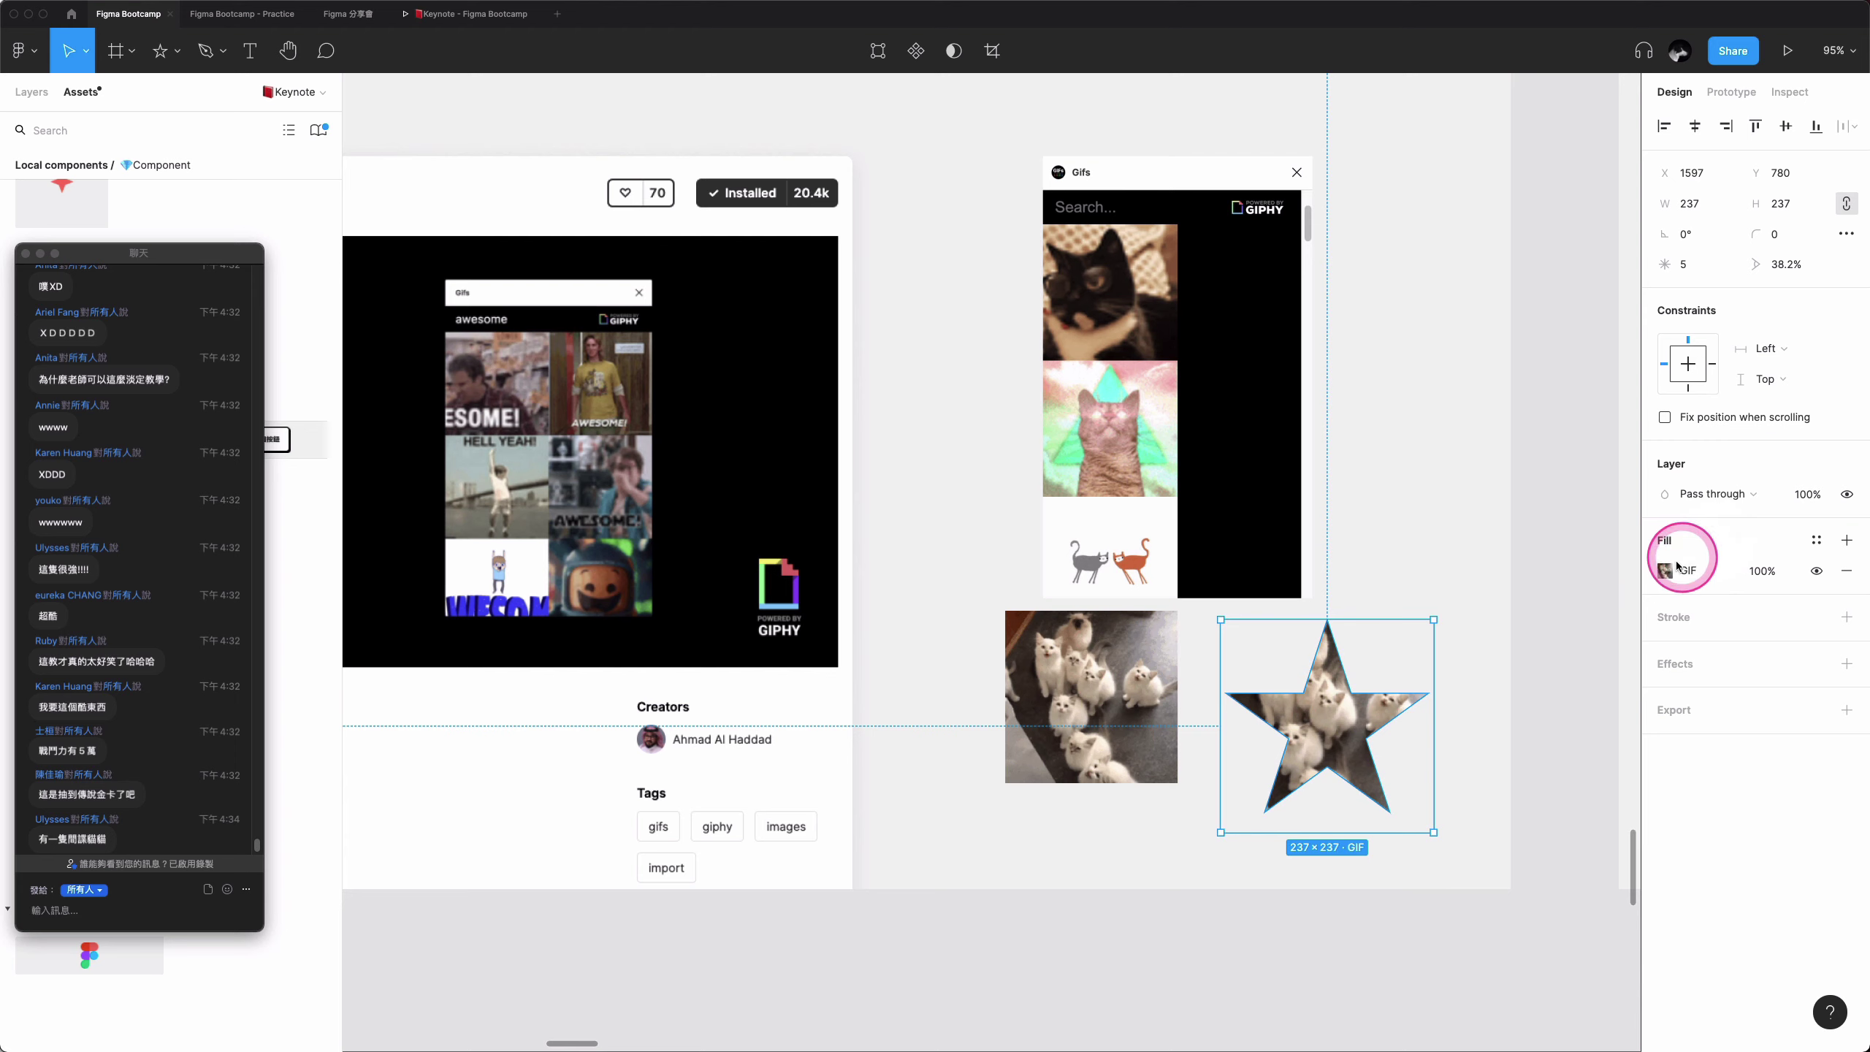
left_click_drag(1340, 751, 1350, 765)
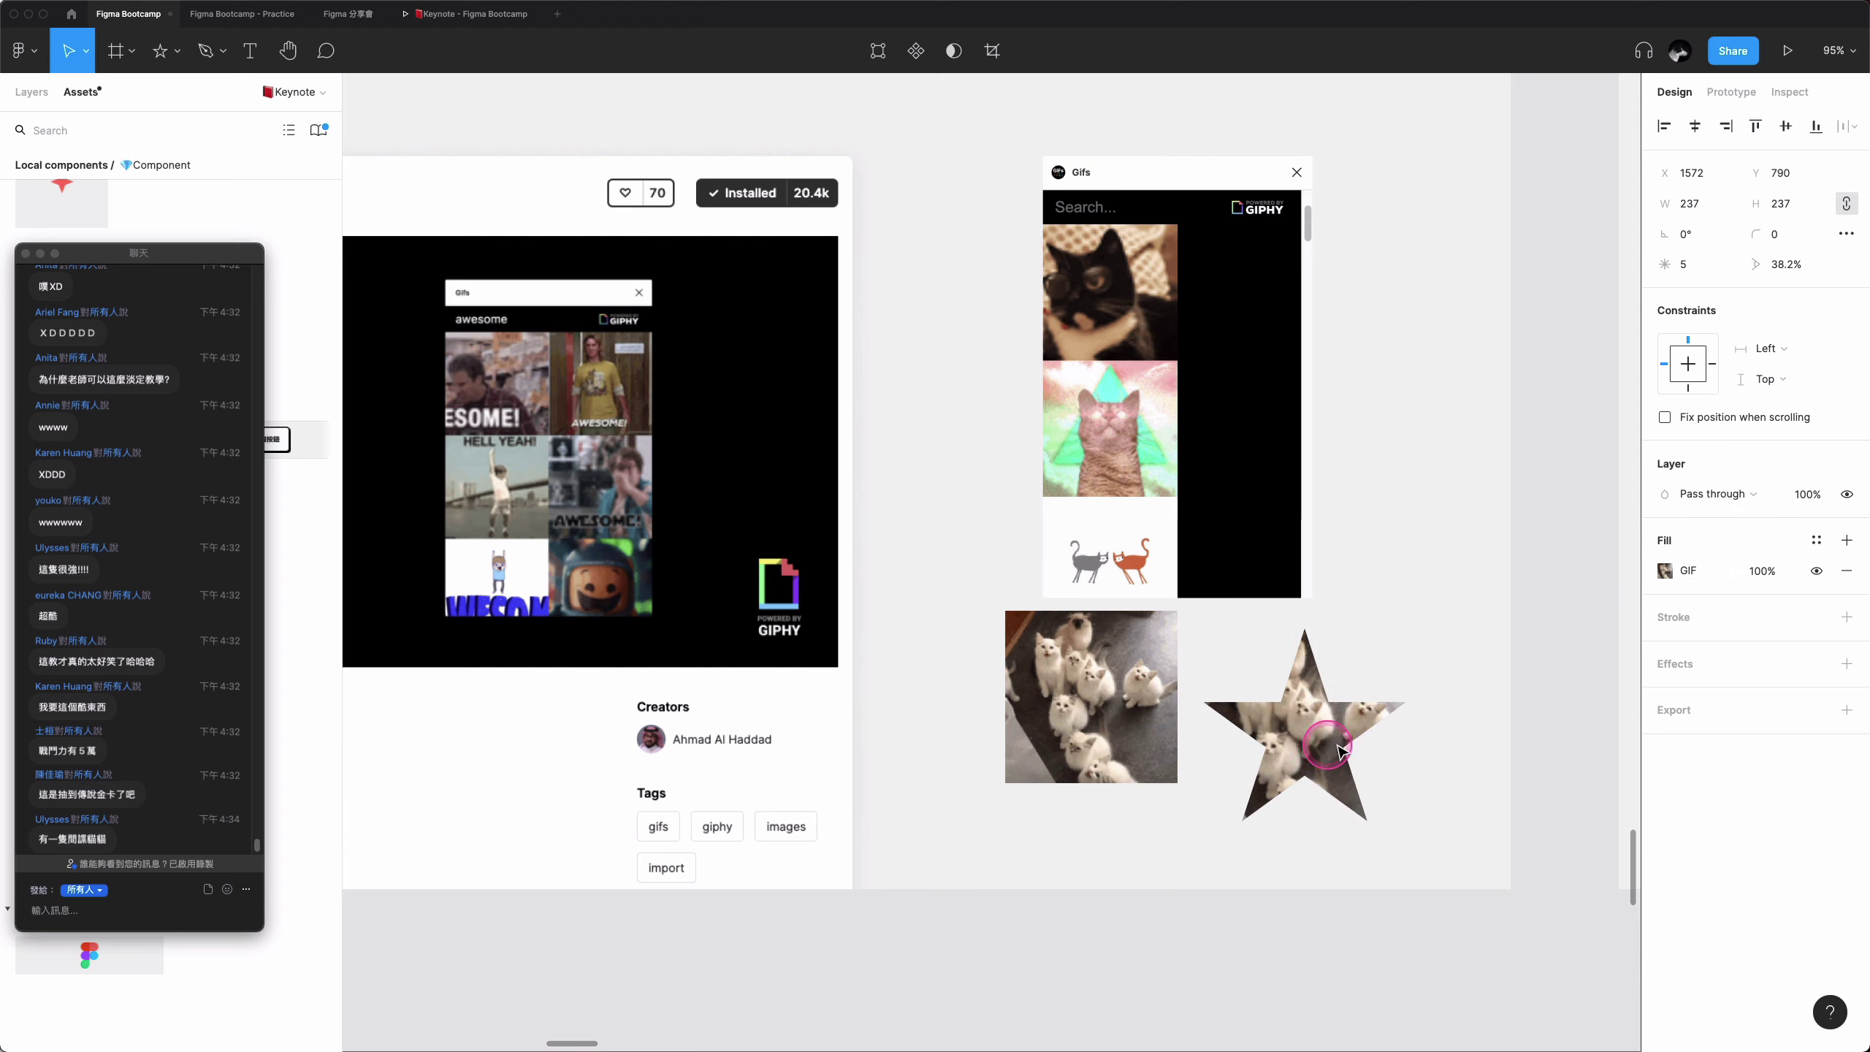
left_click_drag(1104, 780, 1105, 817)
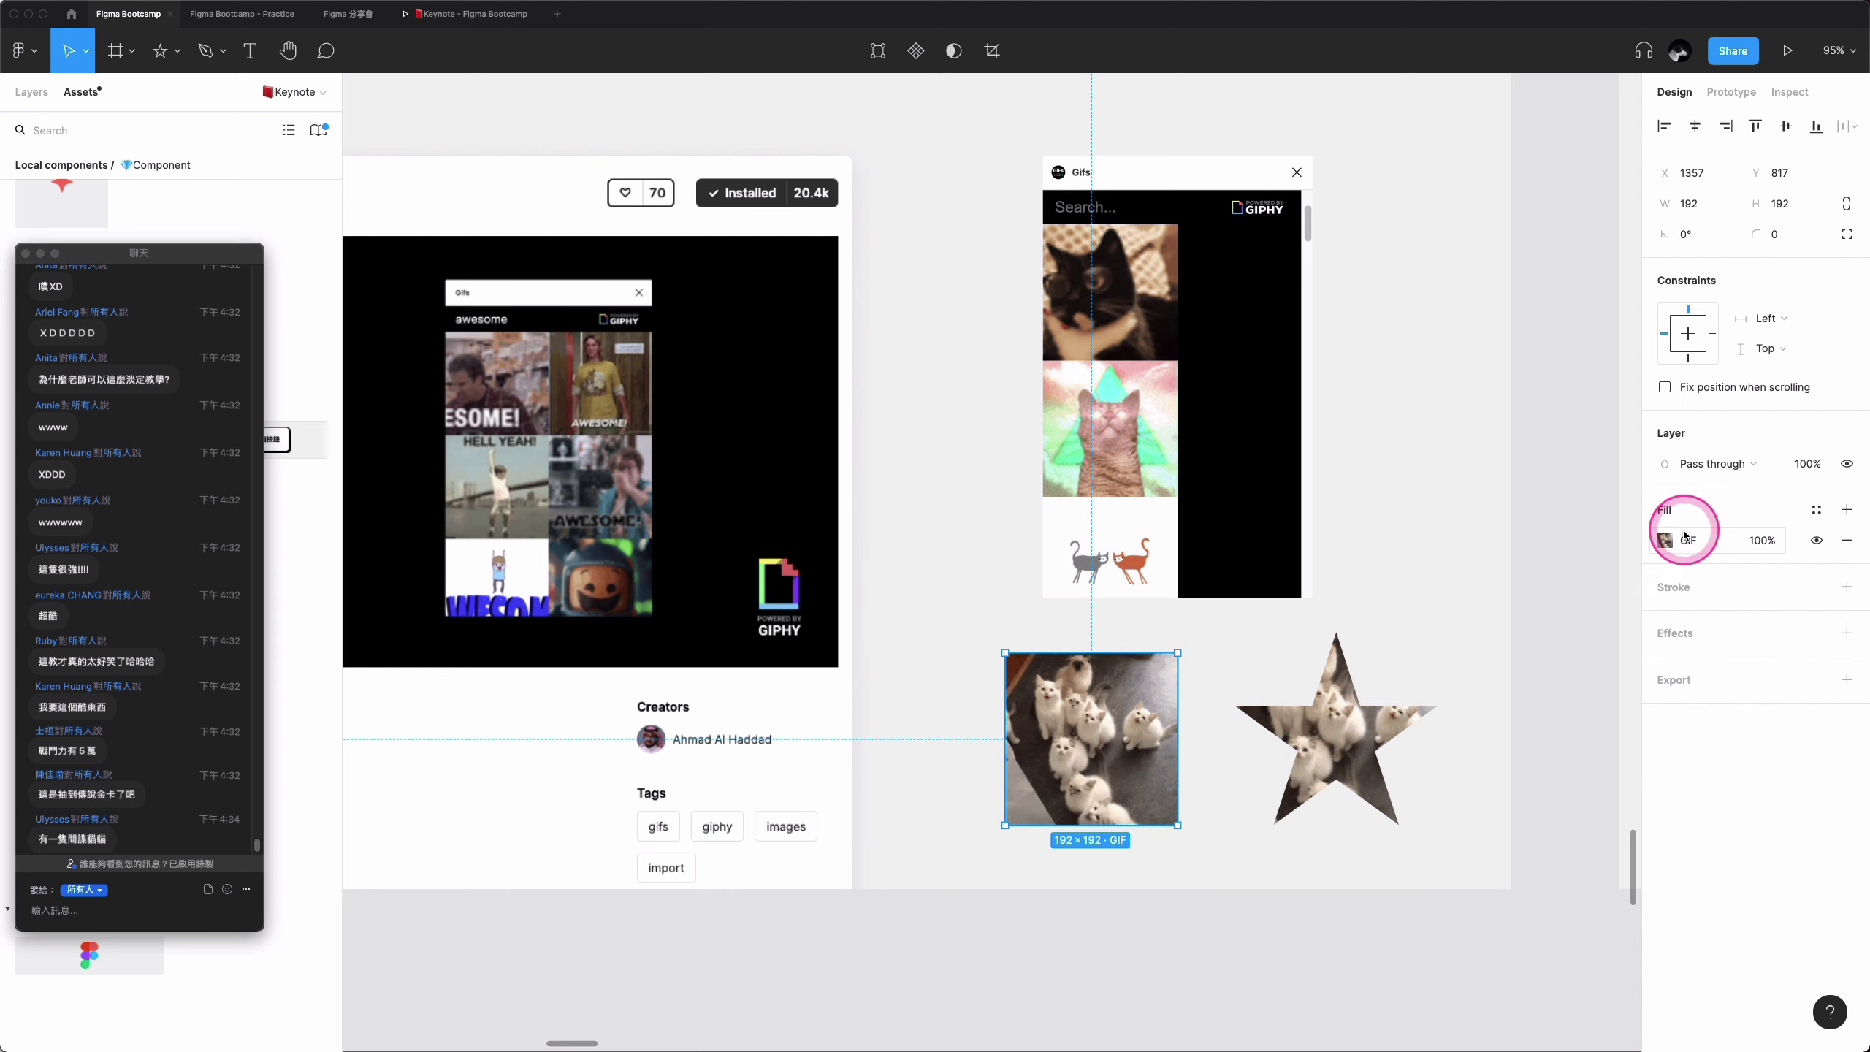
left_click(1811, 510)
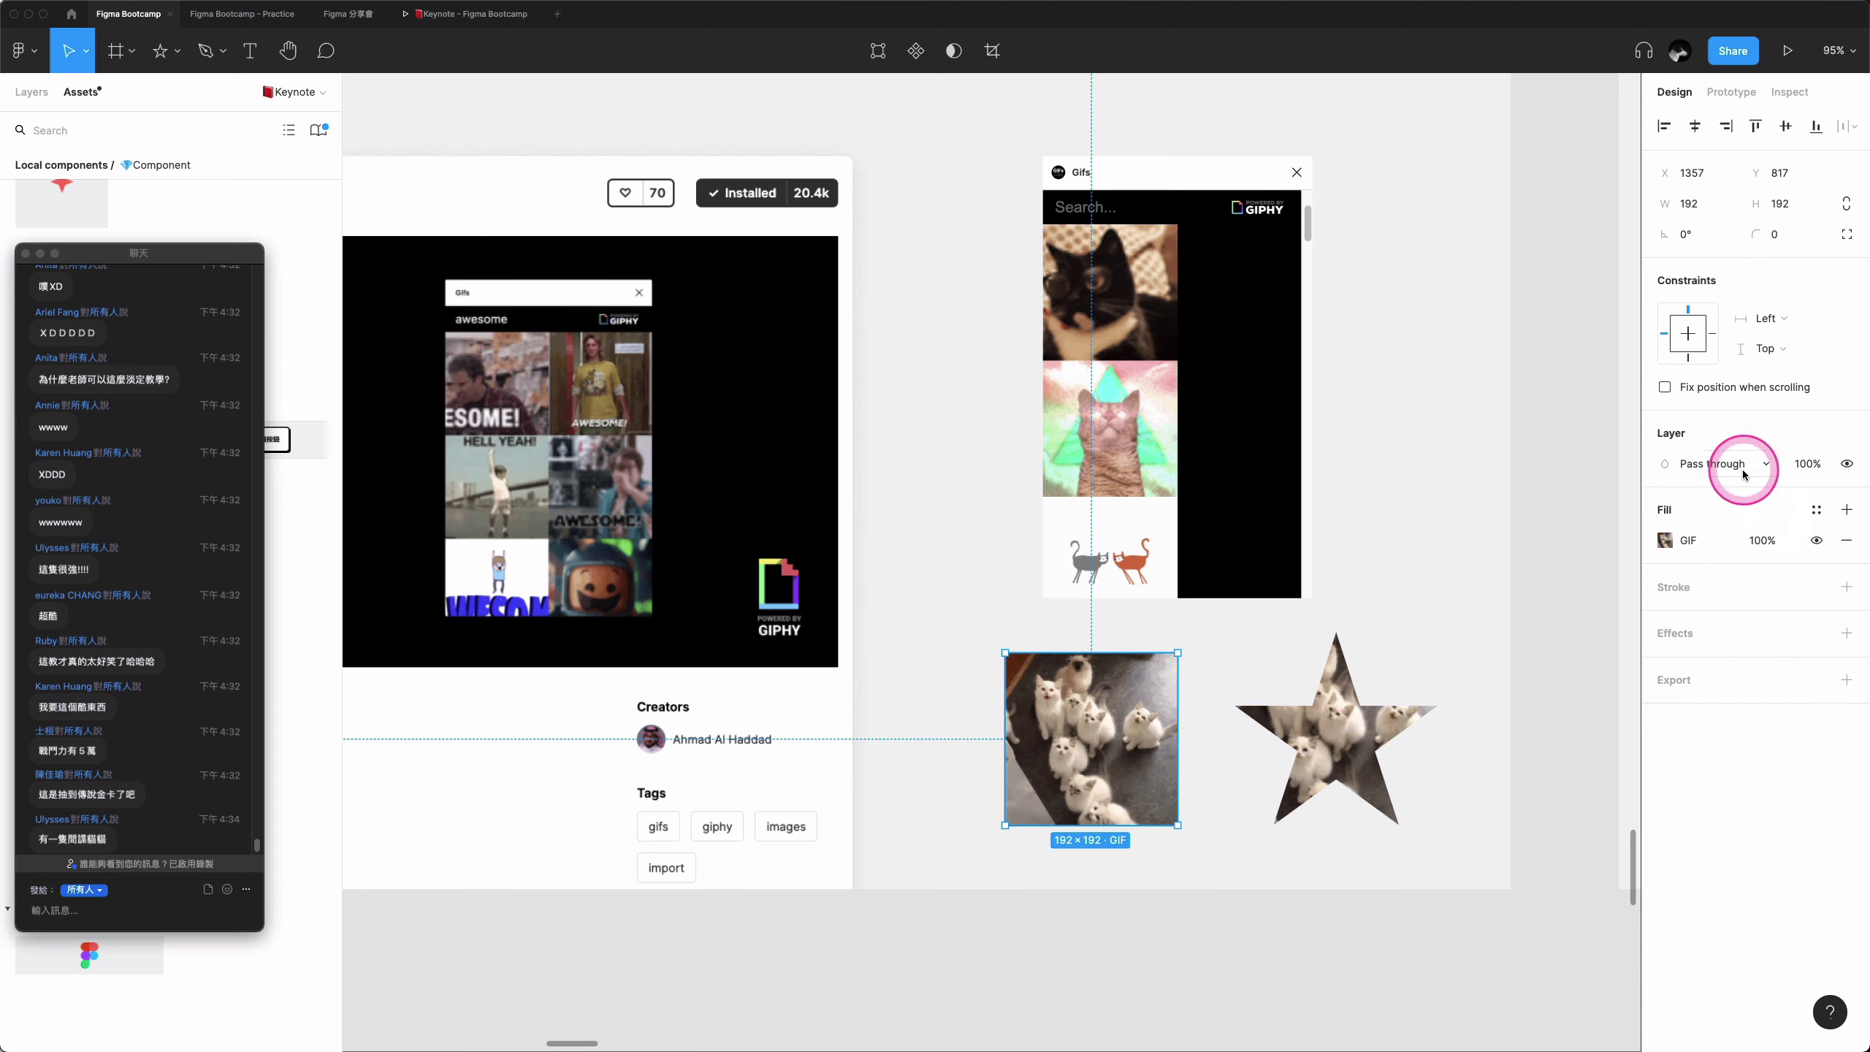
left_click(1665, 542)
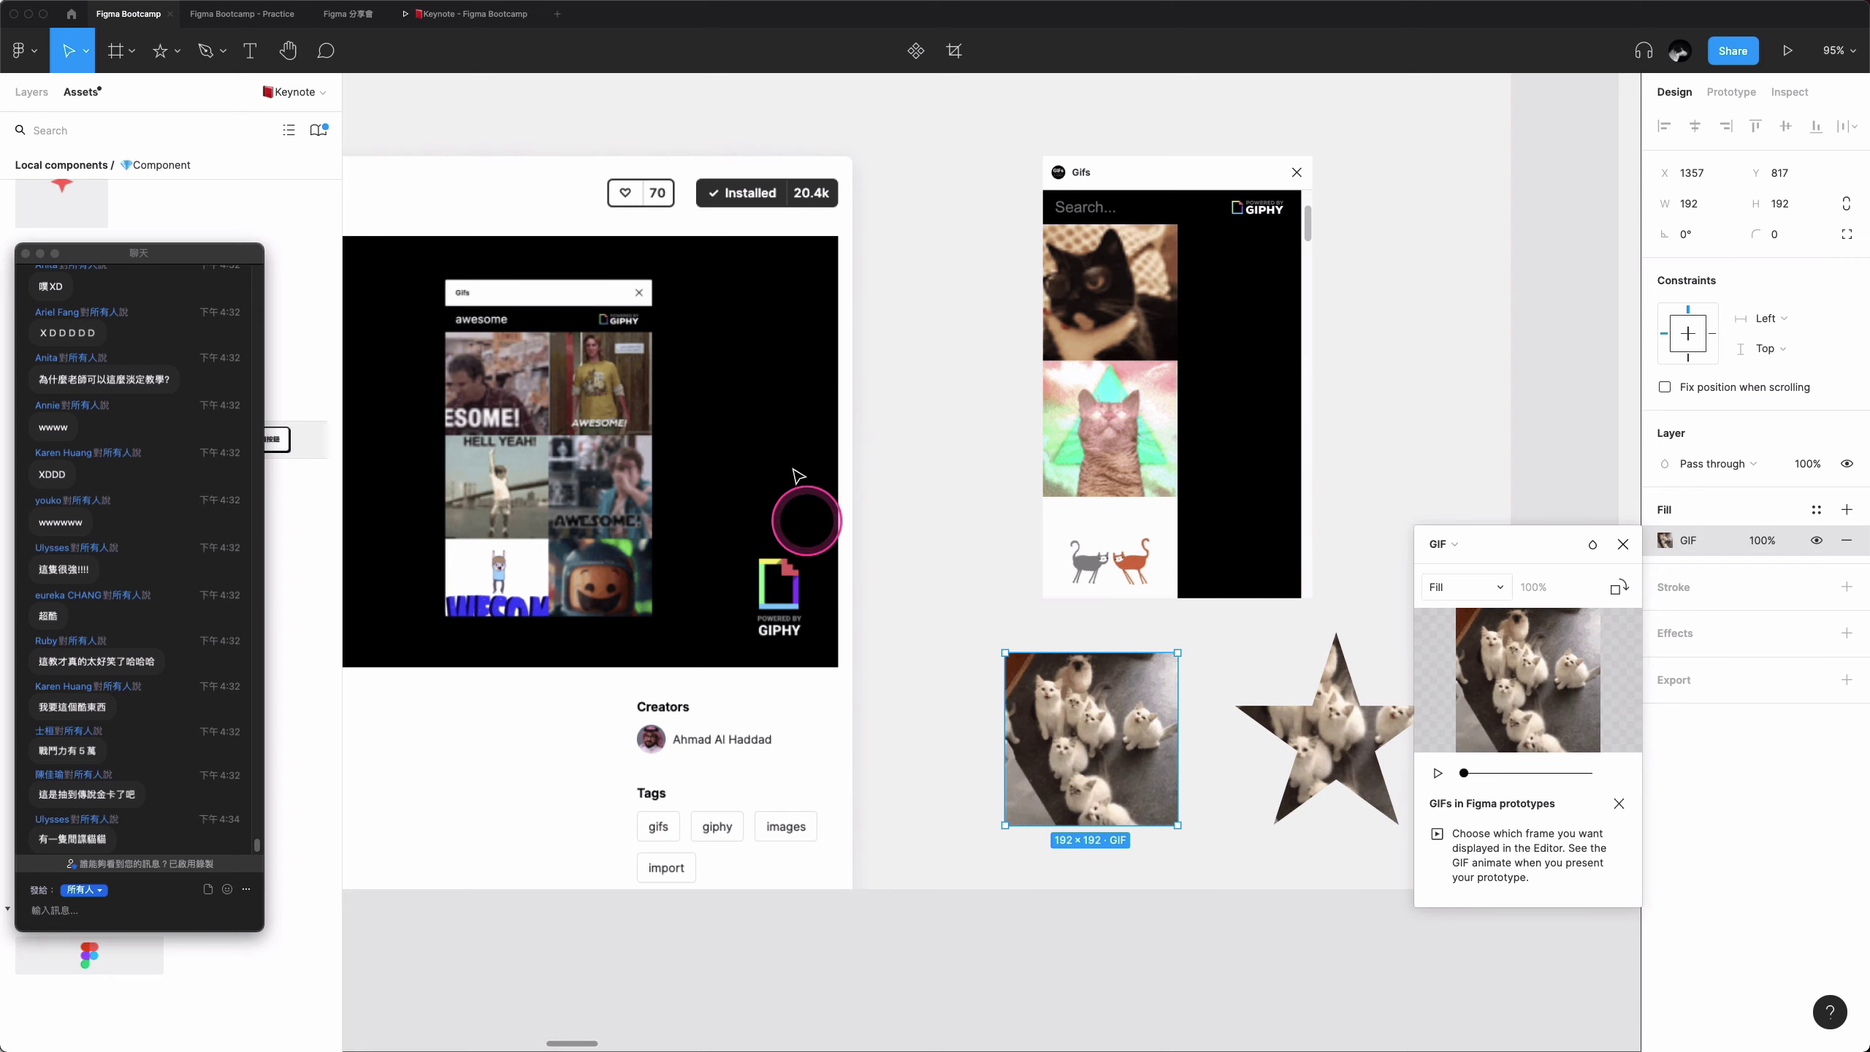
left_click(1622, 546)
left_click(1432, 472)
- Return to slide 6-02 'Community → CC 4.0' and check its CC 4.0 text links to the Creative Commons licence
scroll(1431, 472, "down", 5)
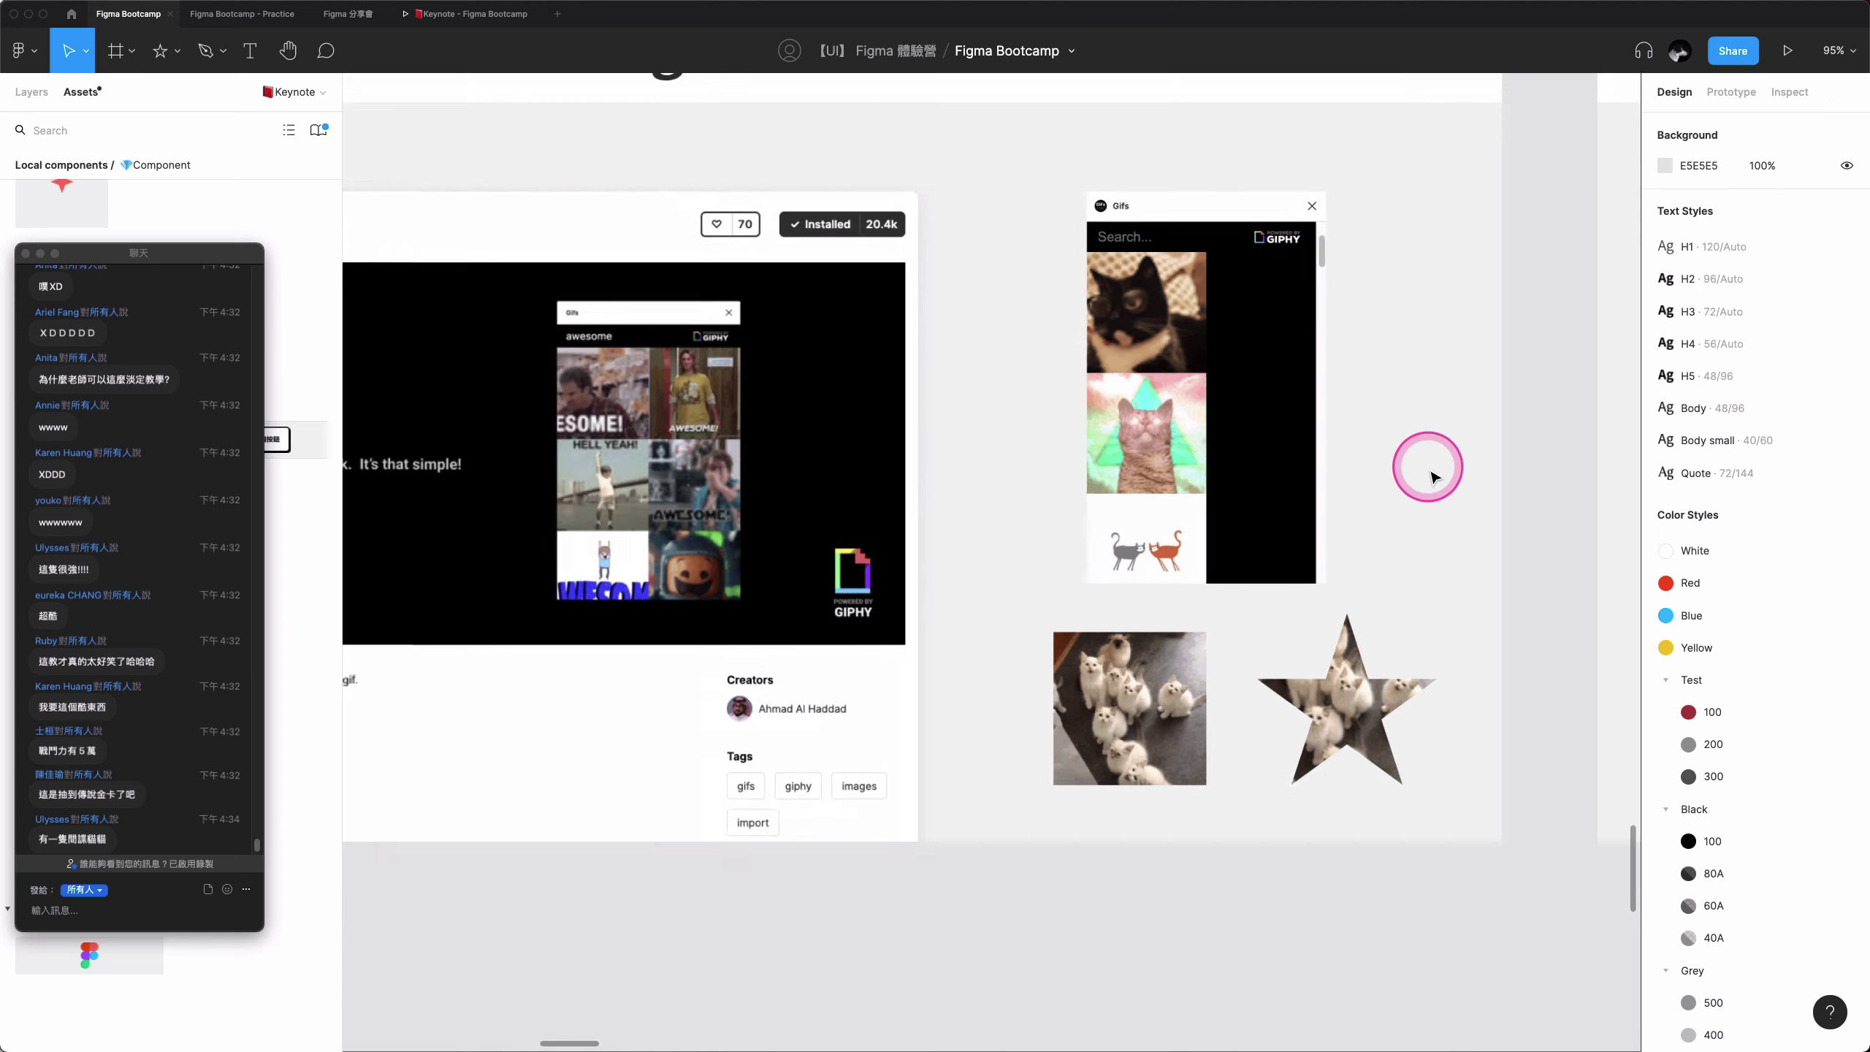
key("shift+n")
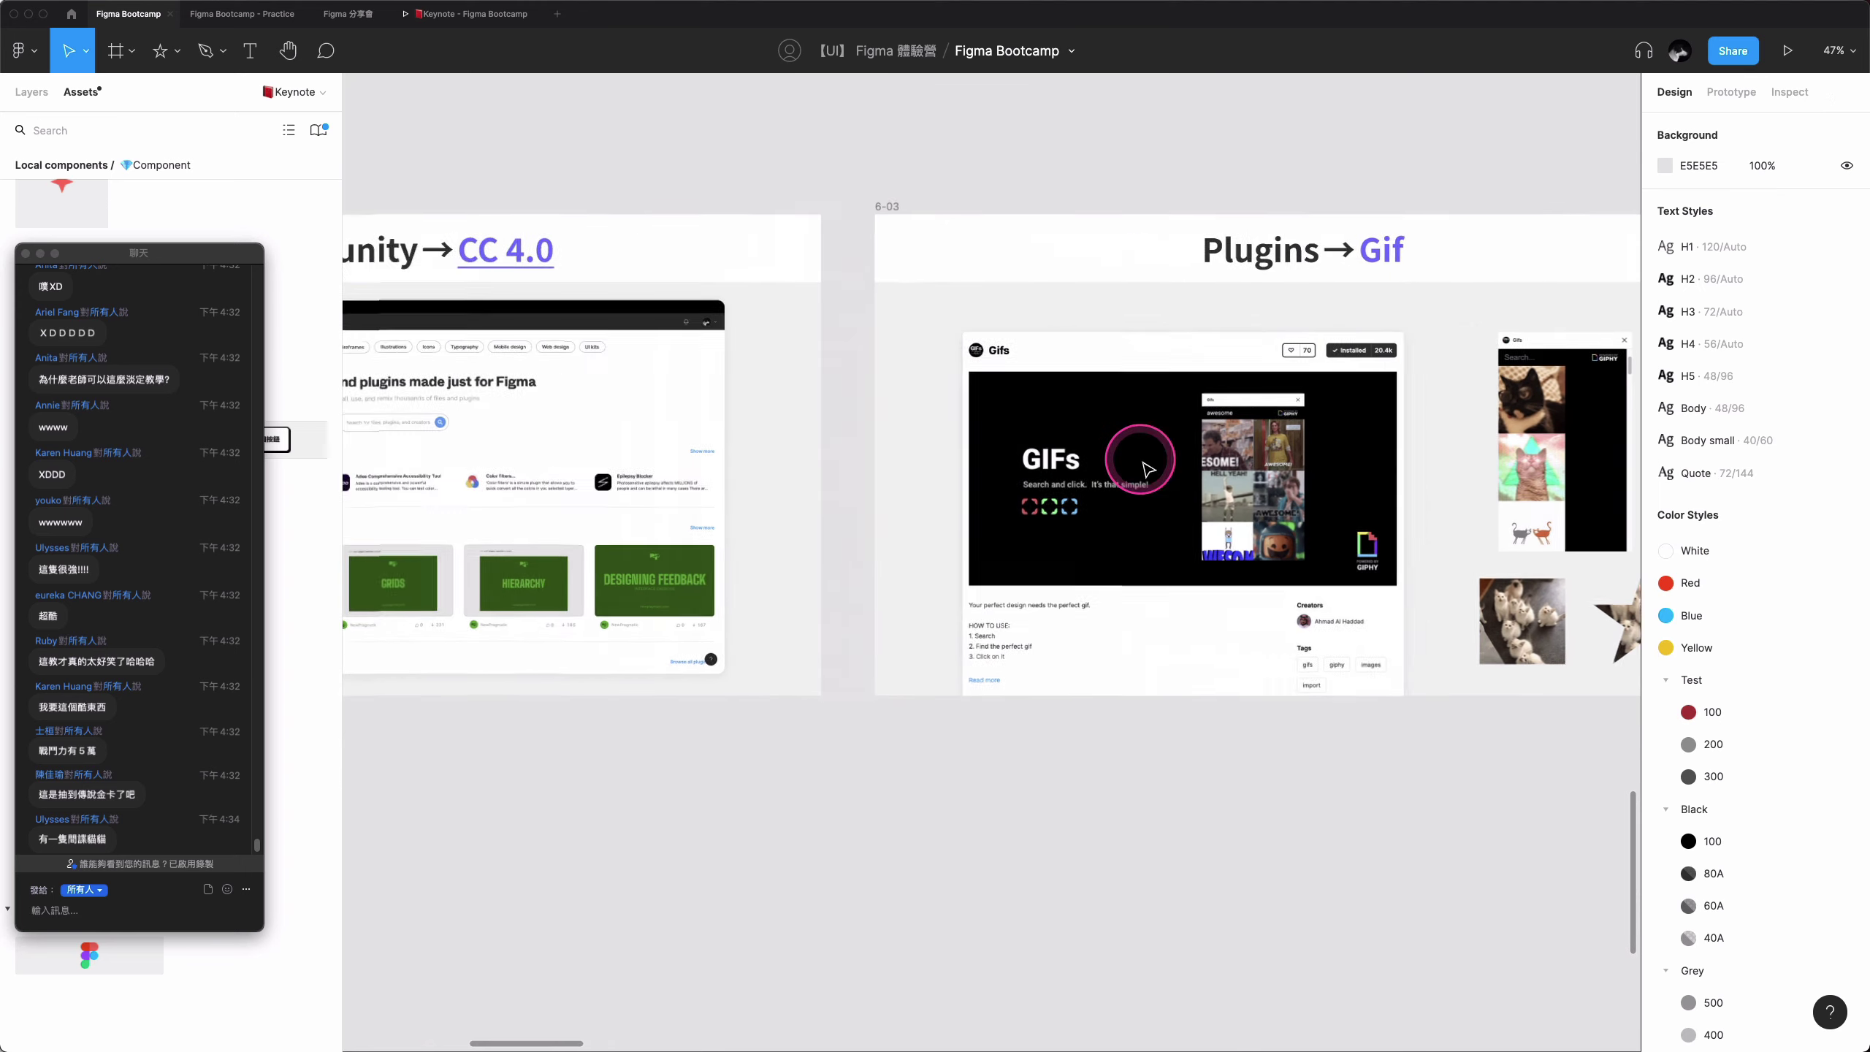
left_click(1074, 471)
scroll(1093, 488, "up", 3)
scroll(1094, 489, "right", 2)
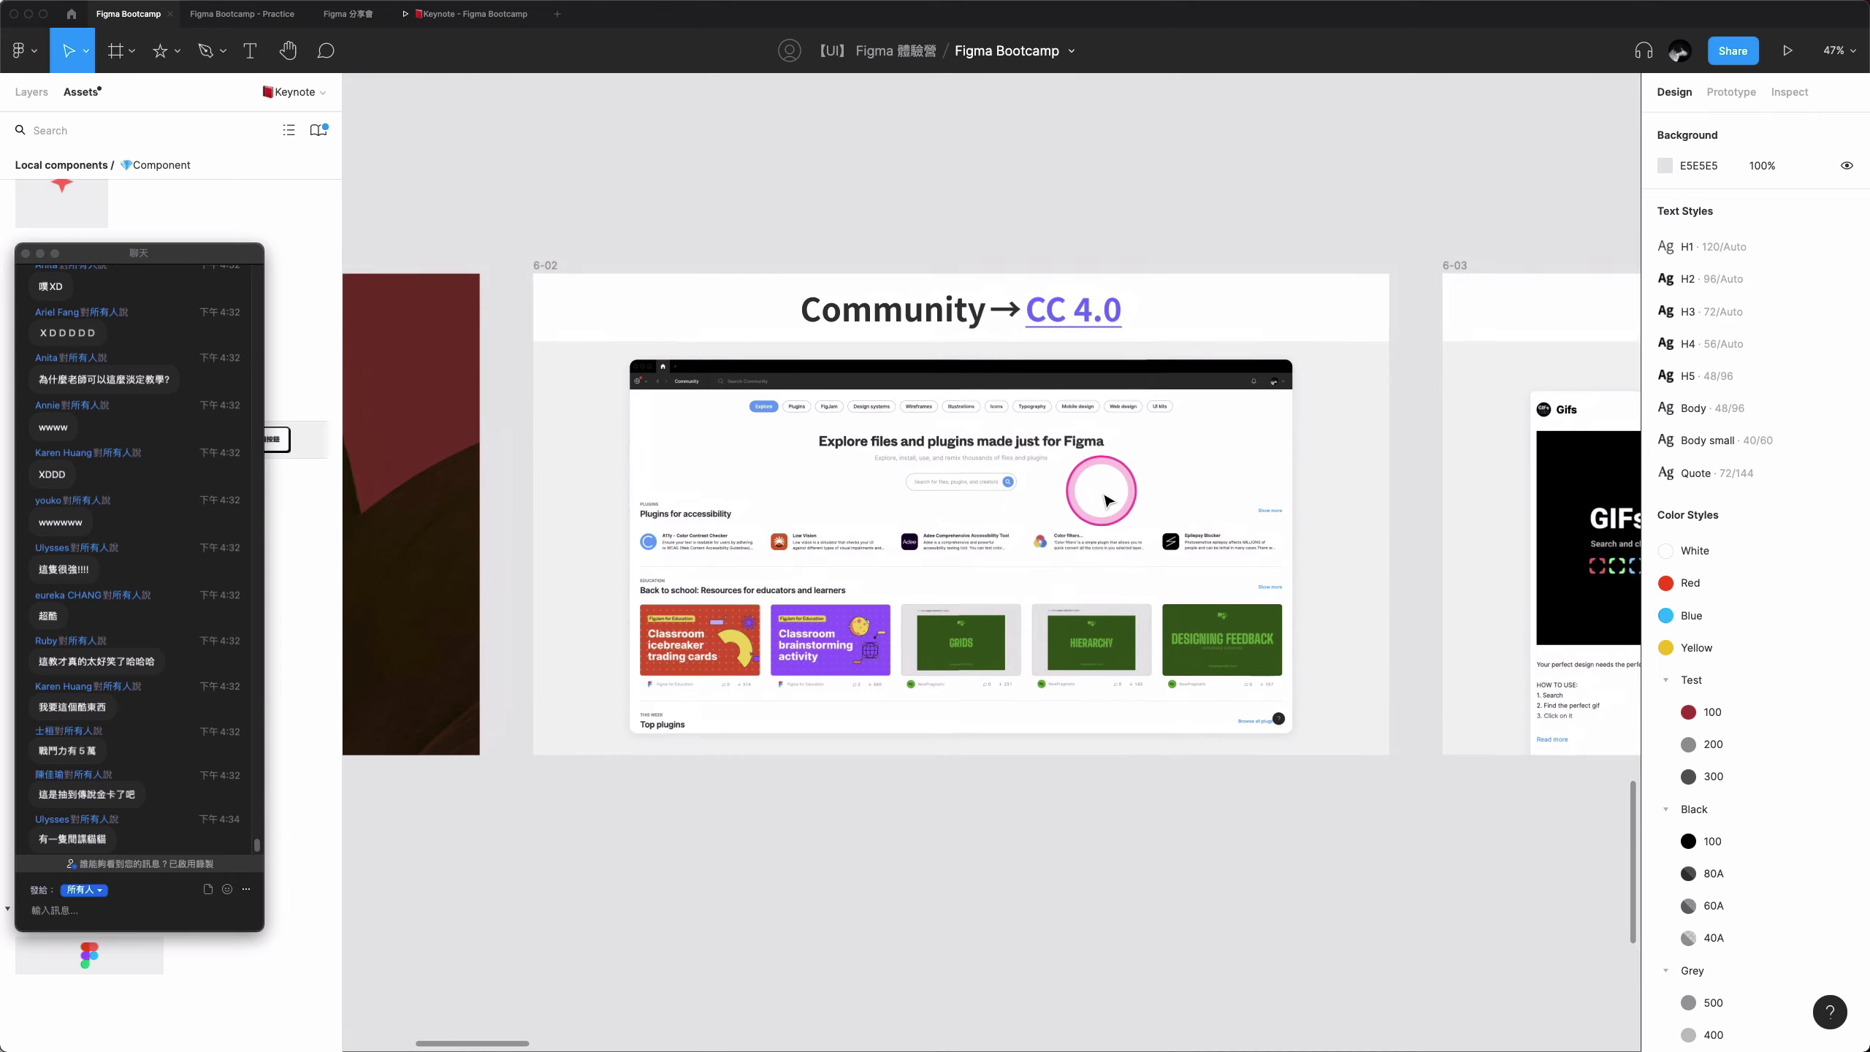
double_click(1118, 301)
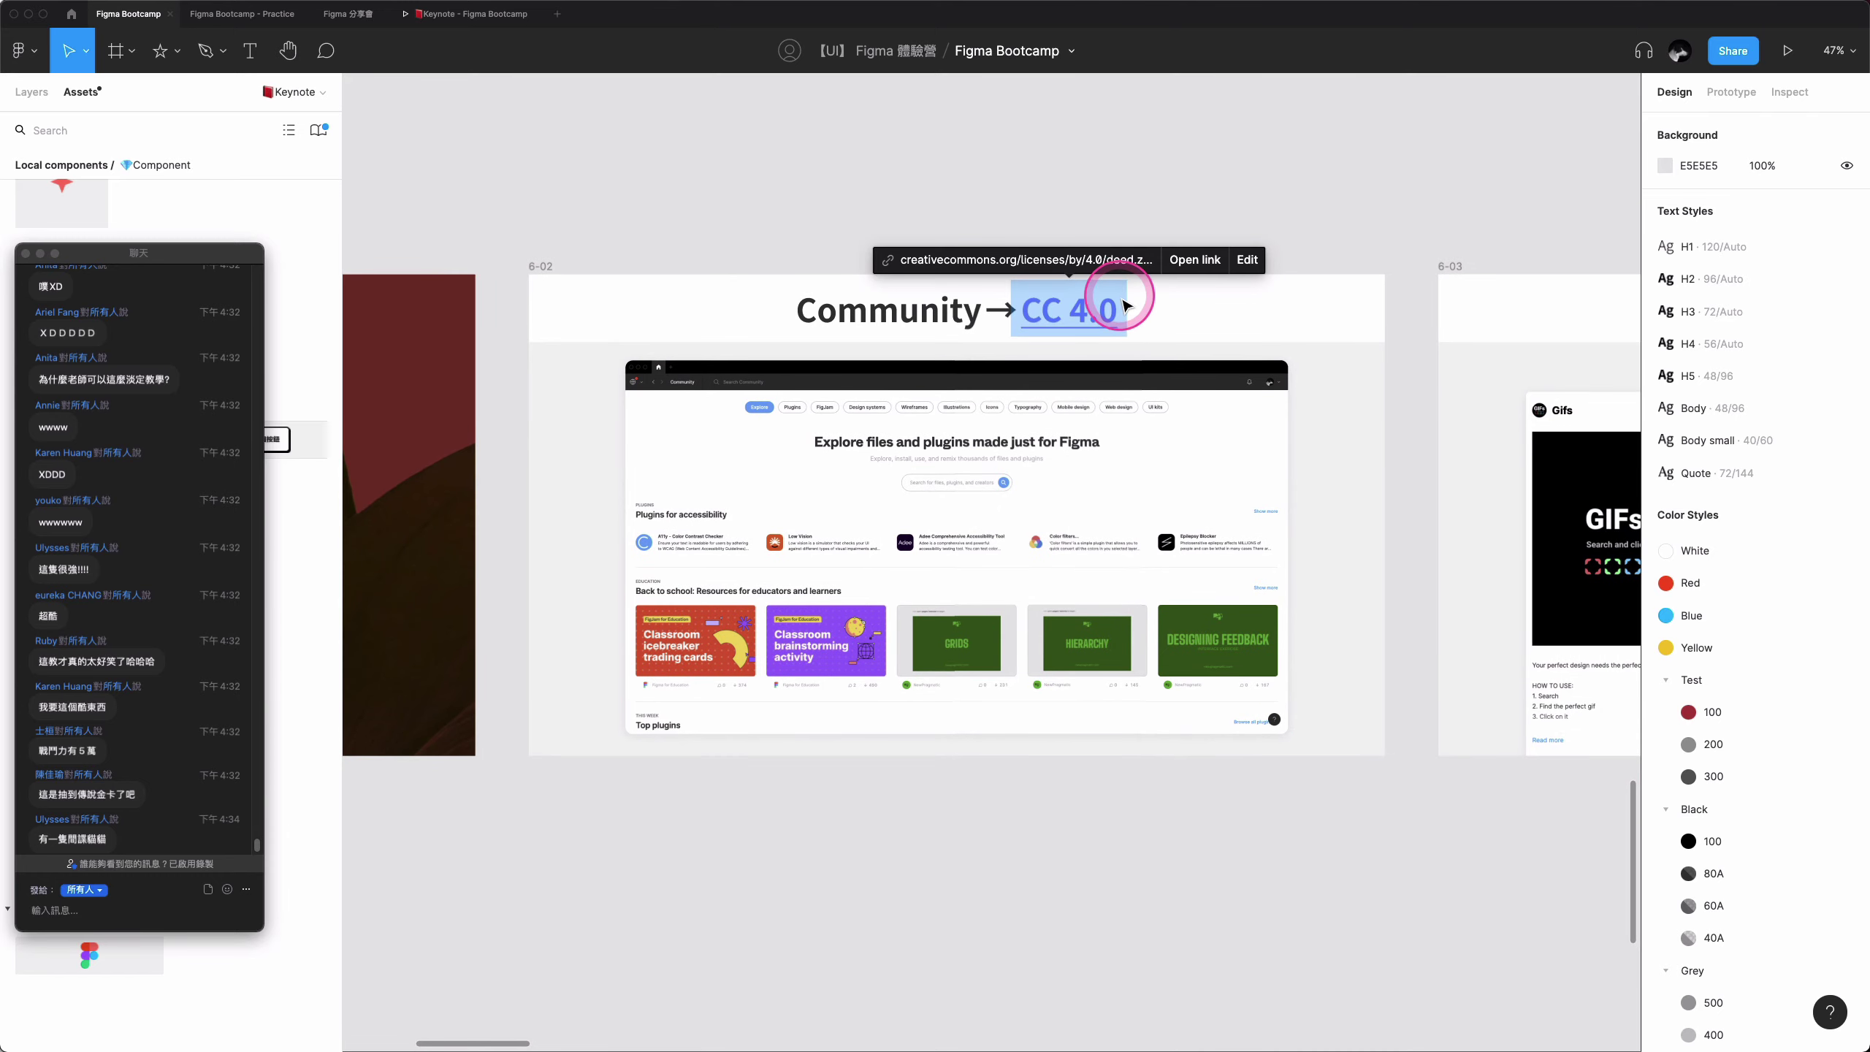
left_click(1065, 485)
scroll(1045, 508, "up", 3)
scroll(1045, 508, "up", 2)
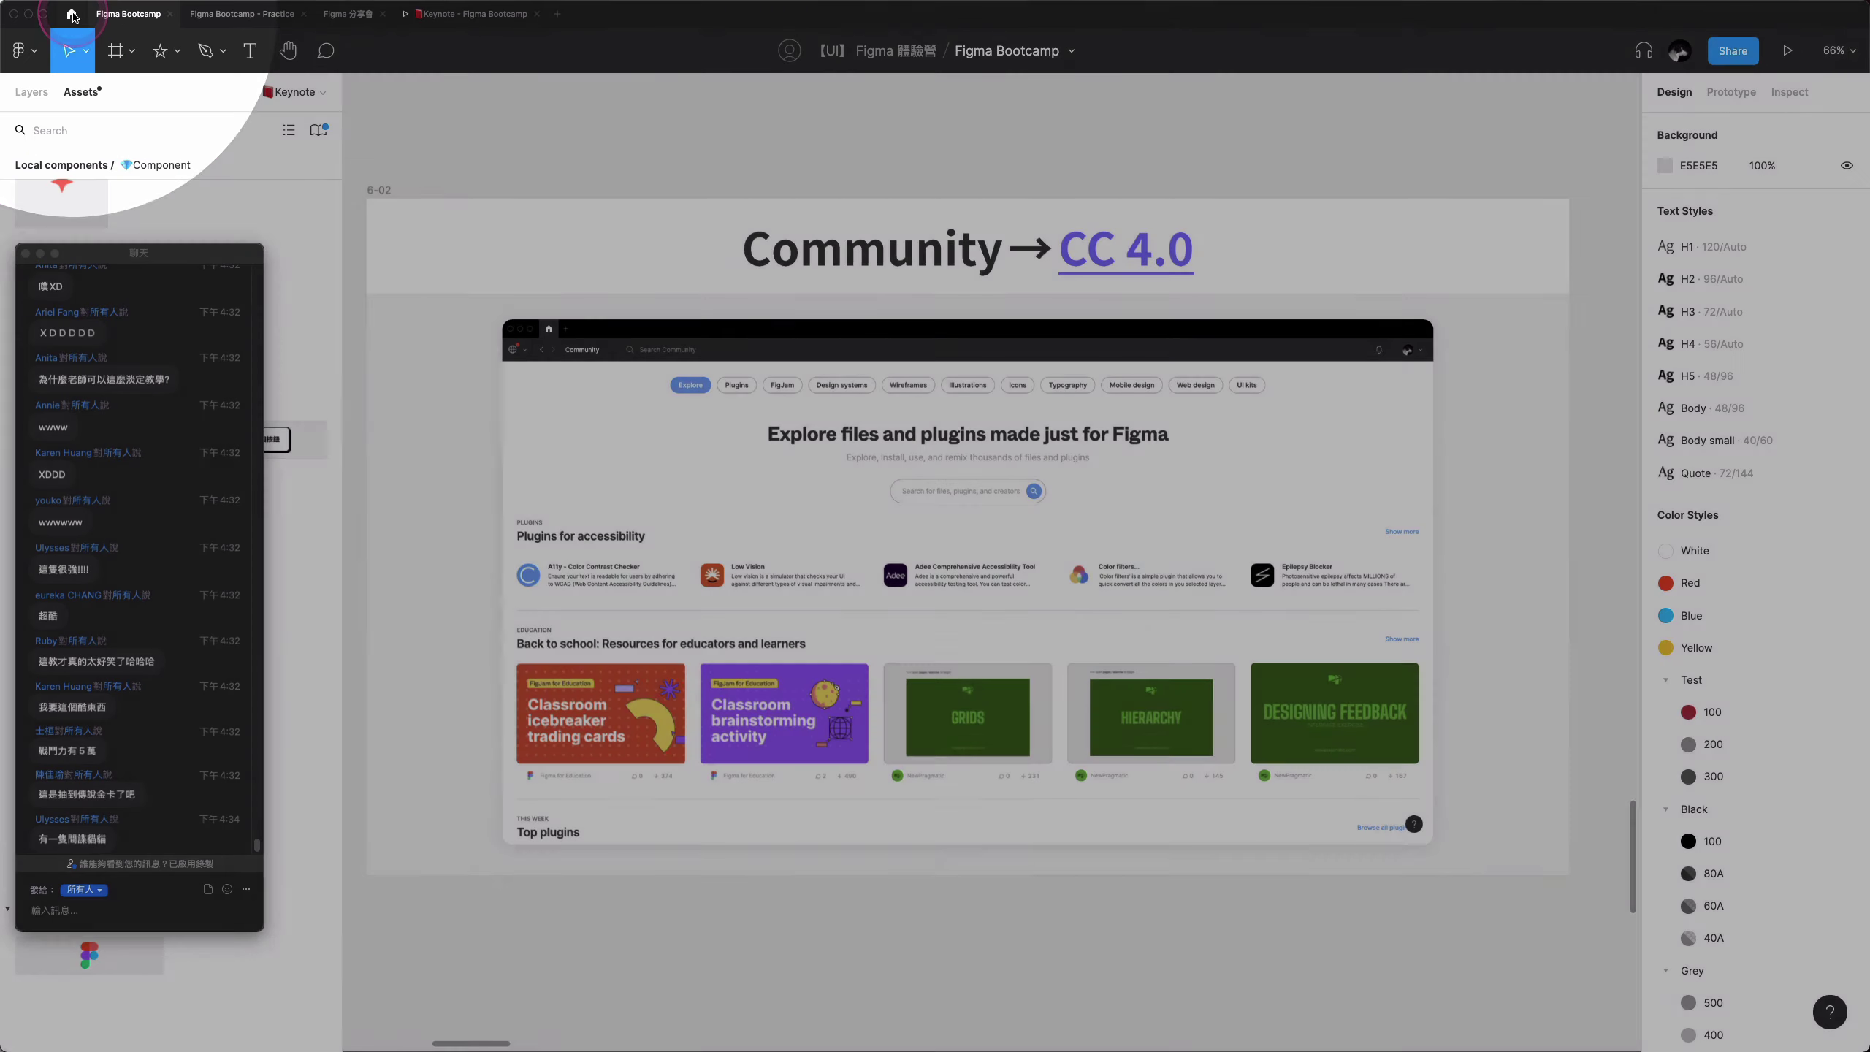
left_click(72, 15)
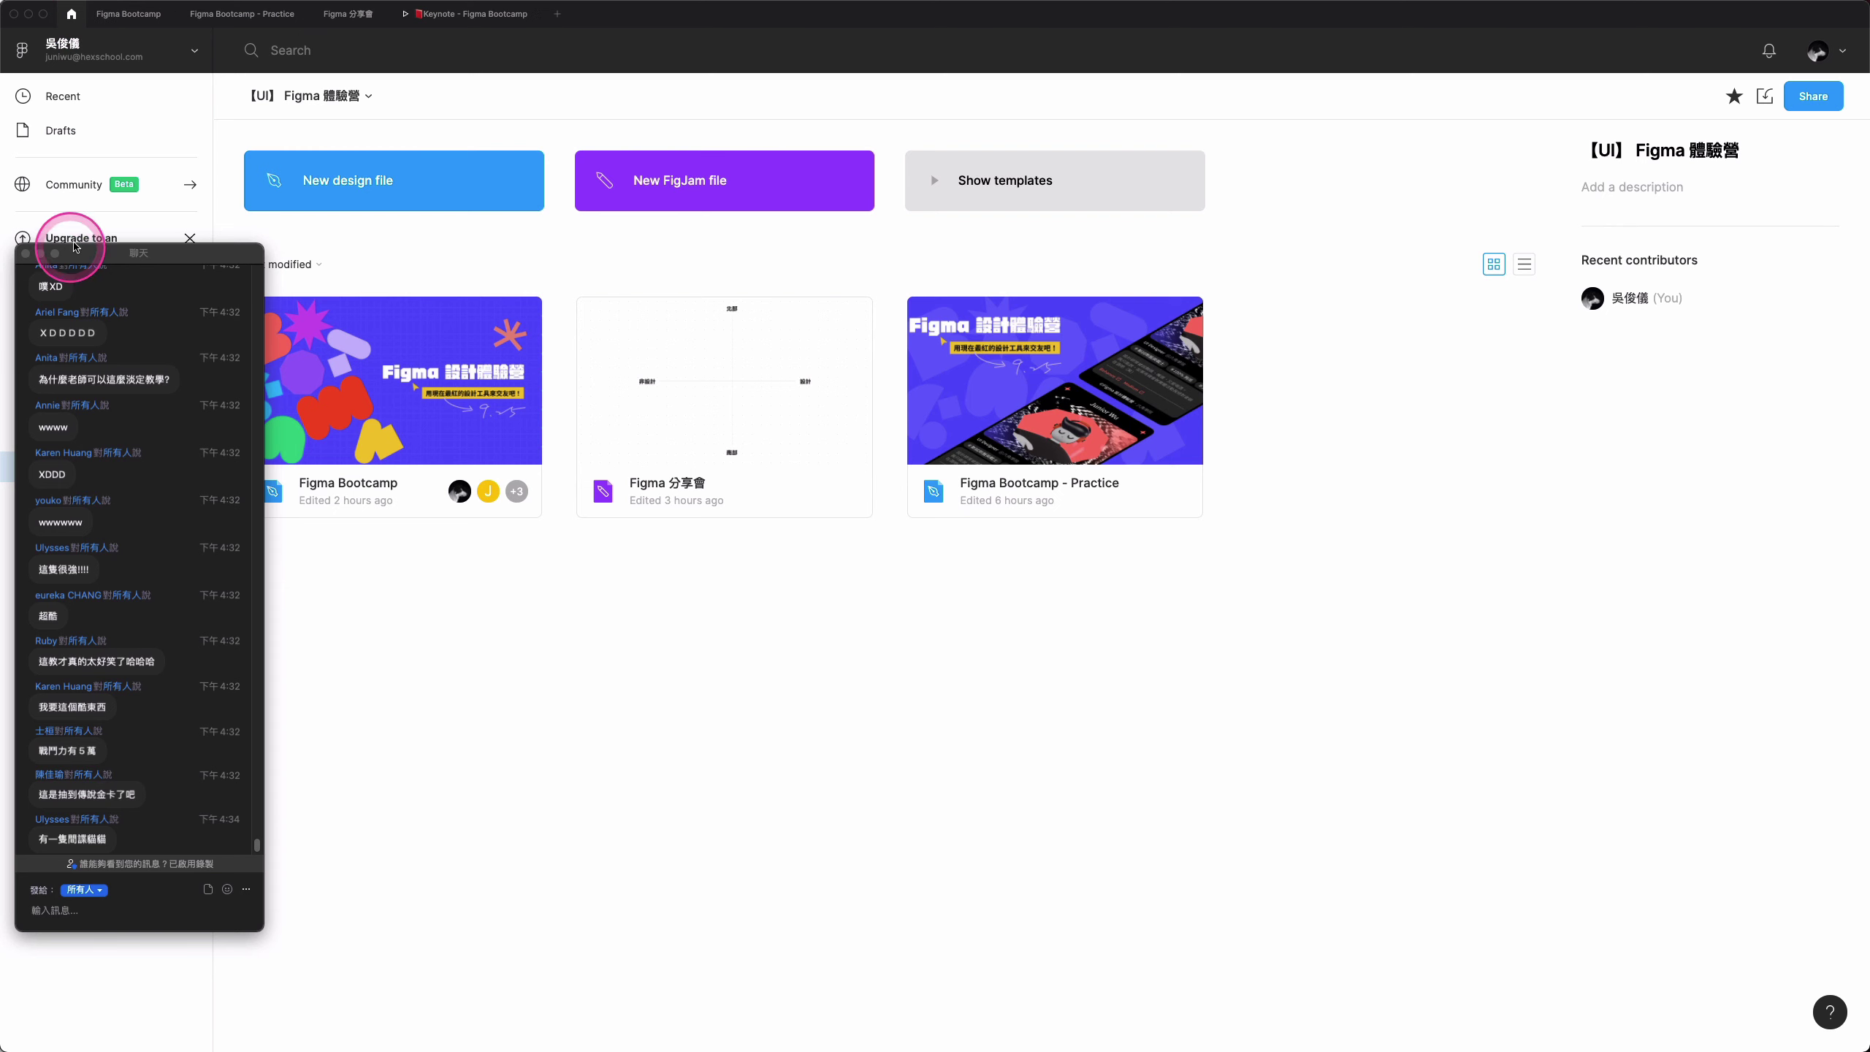
left_click(133, 185)
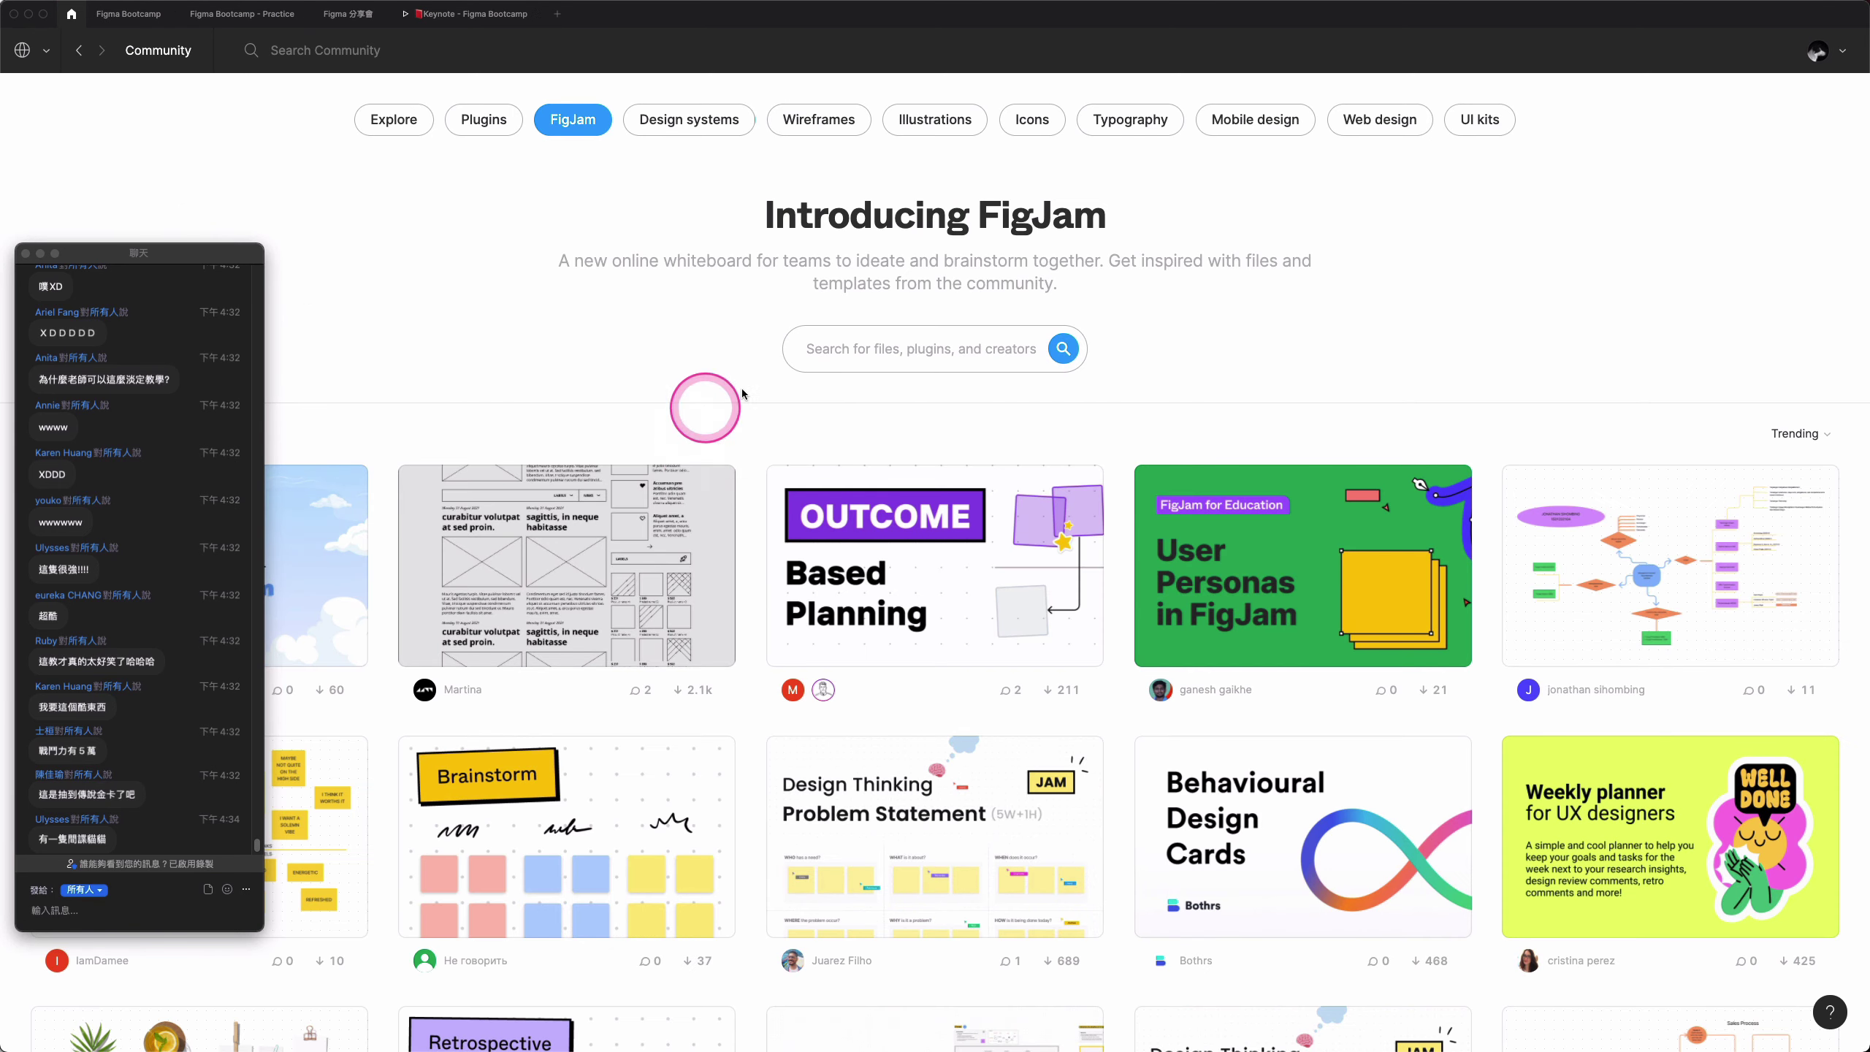
left_click(486, 122)
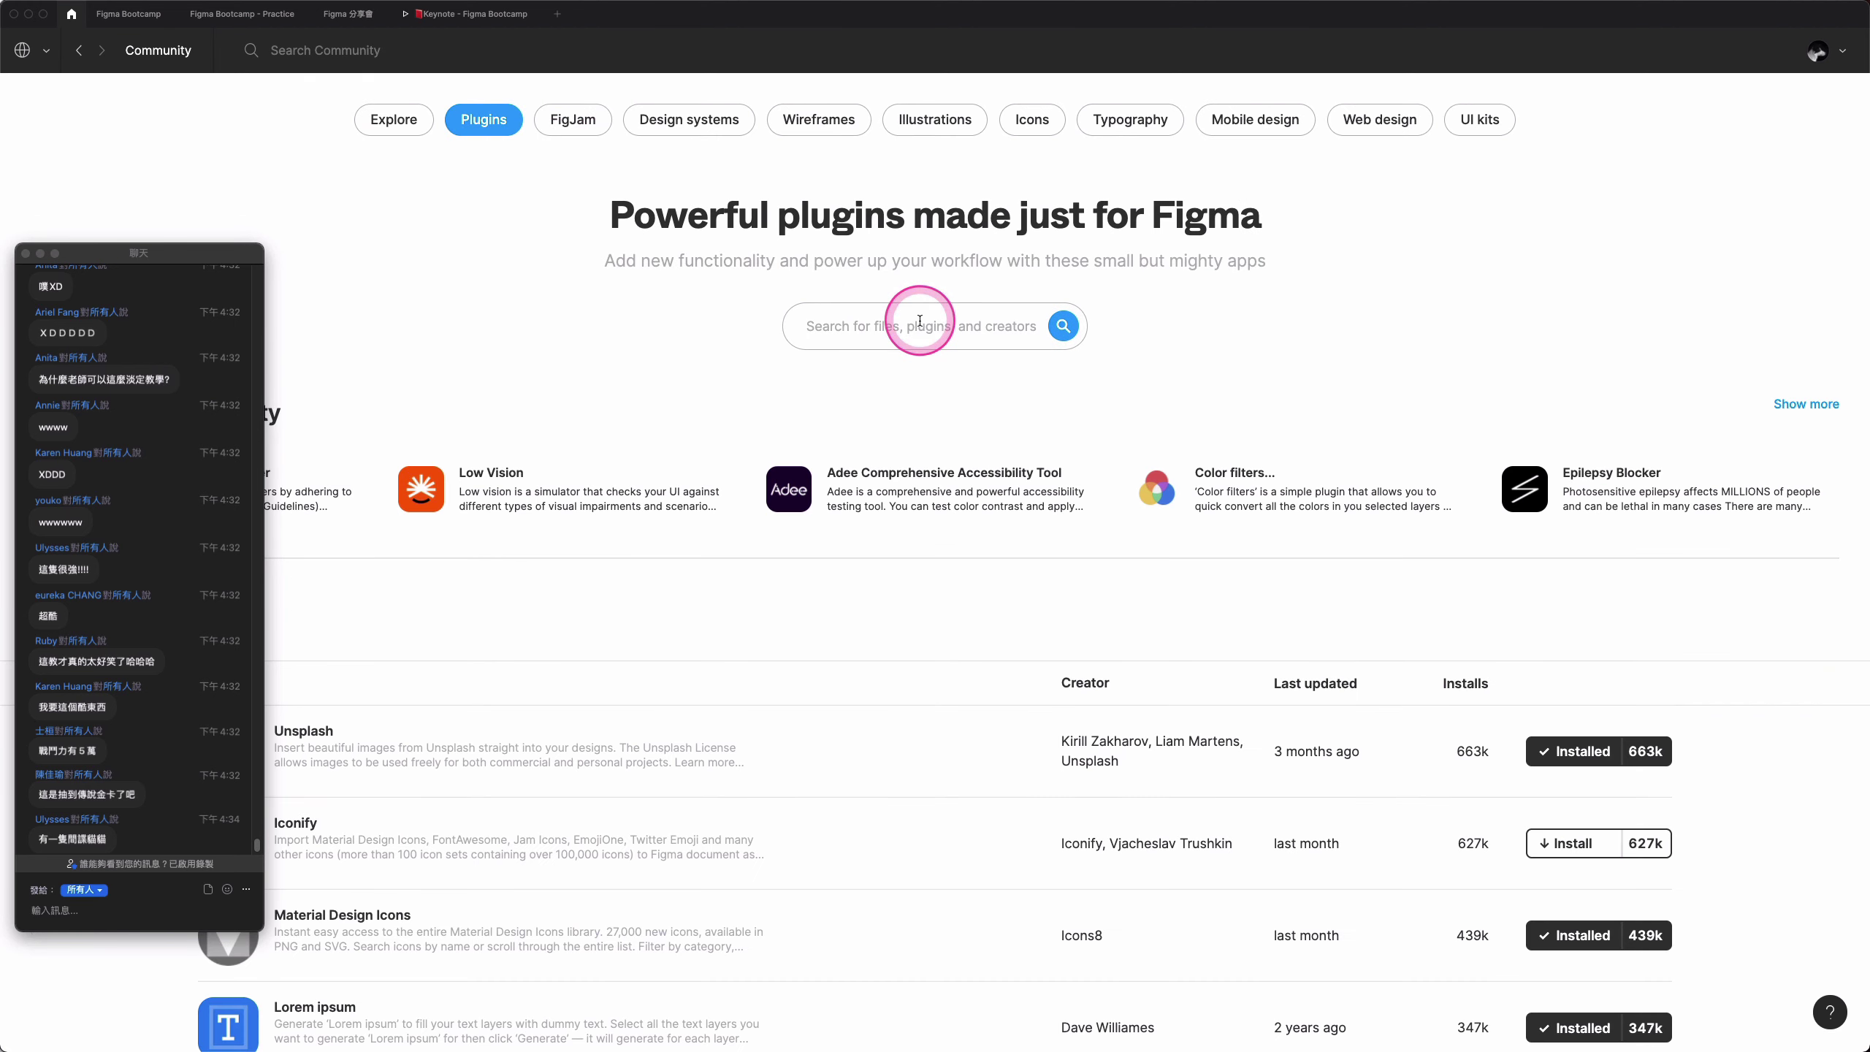
type("gifs")
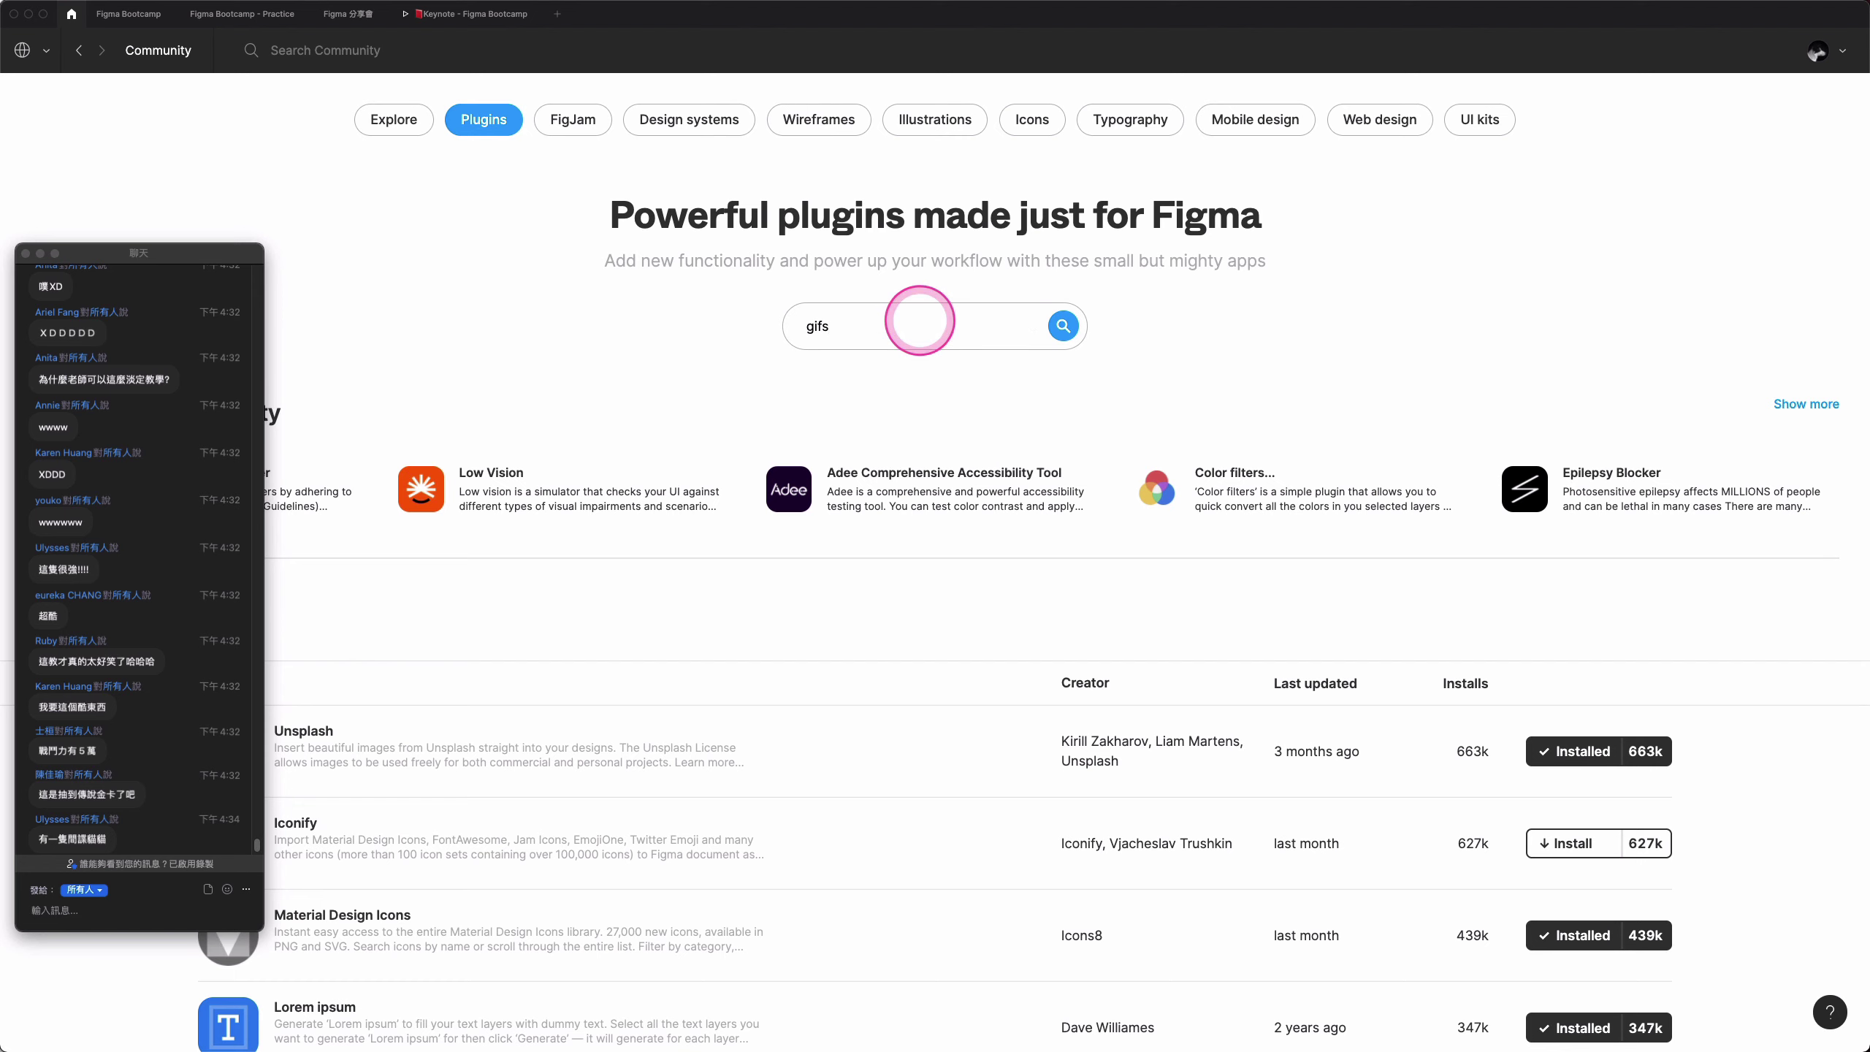
left_click_drag(197, 250, 1646, 257)
left_click(1063, 325)
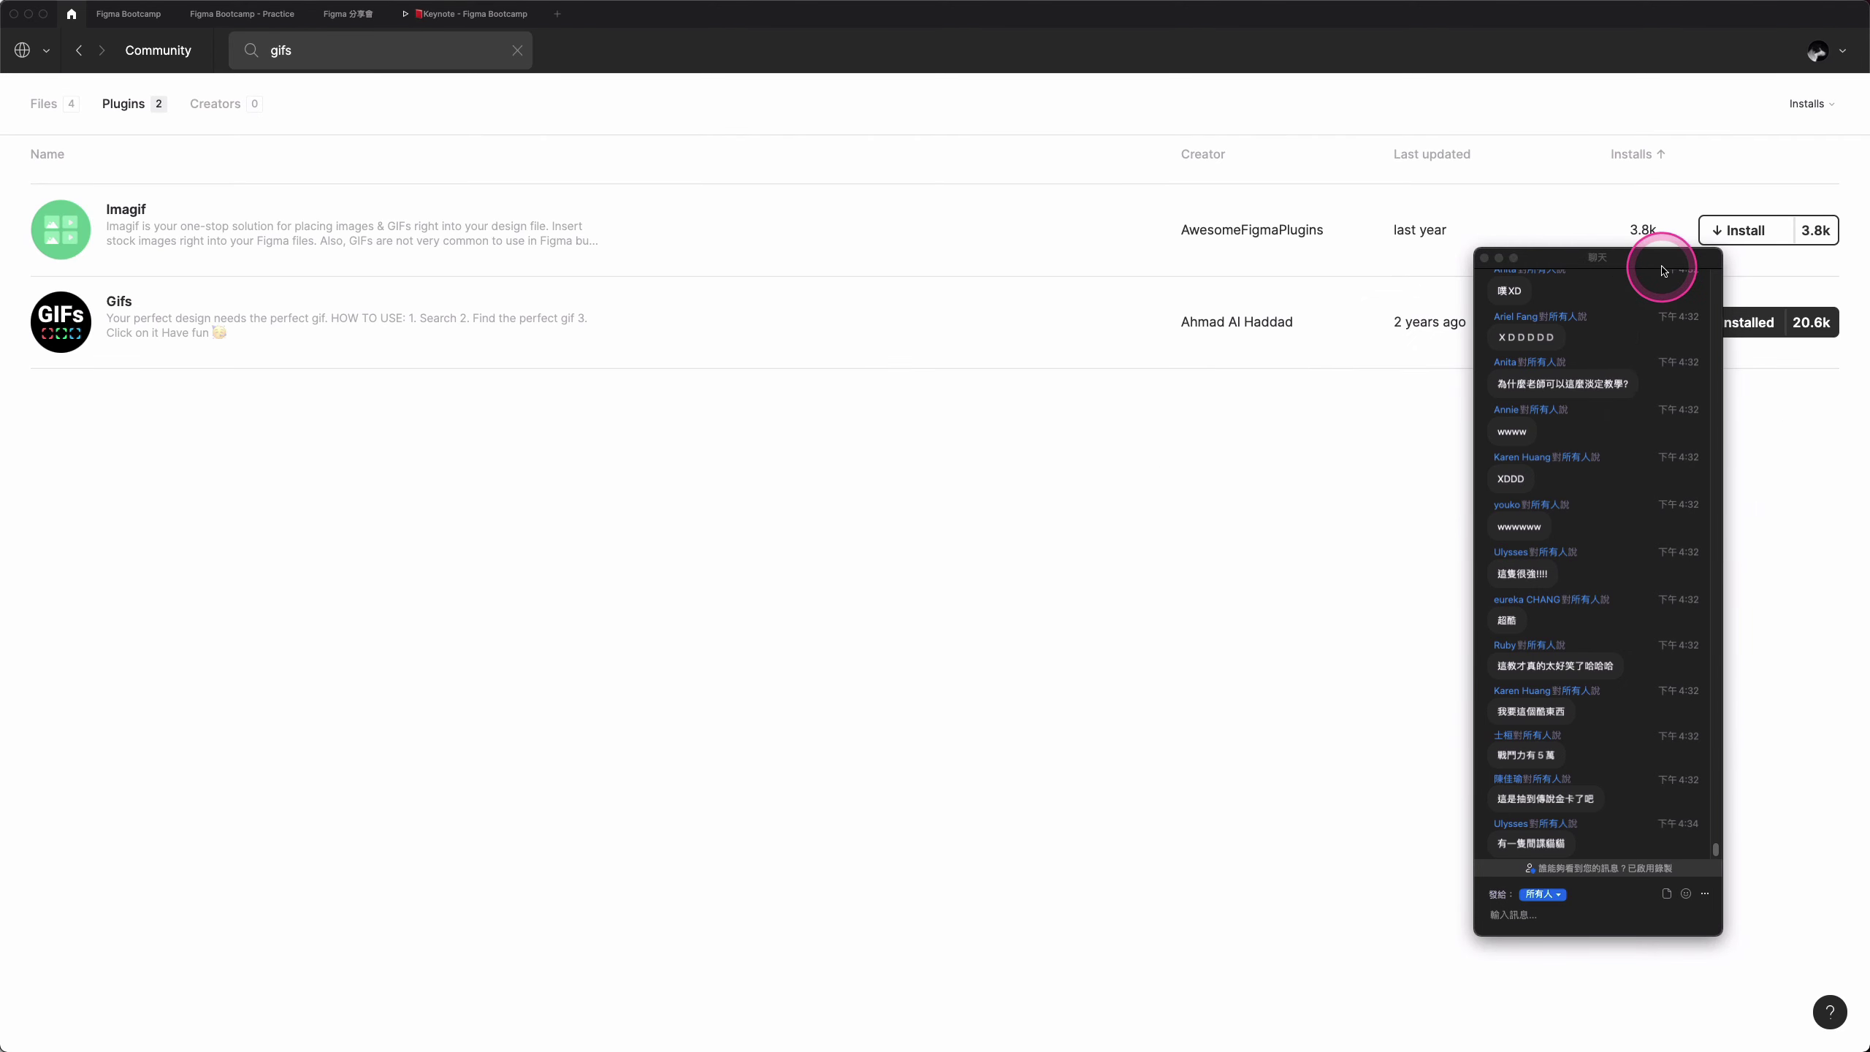
left_click_drag(1661, 271, 1528, 401)
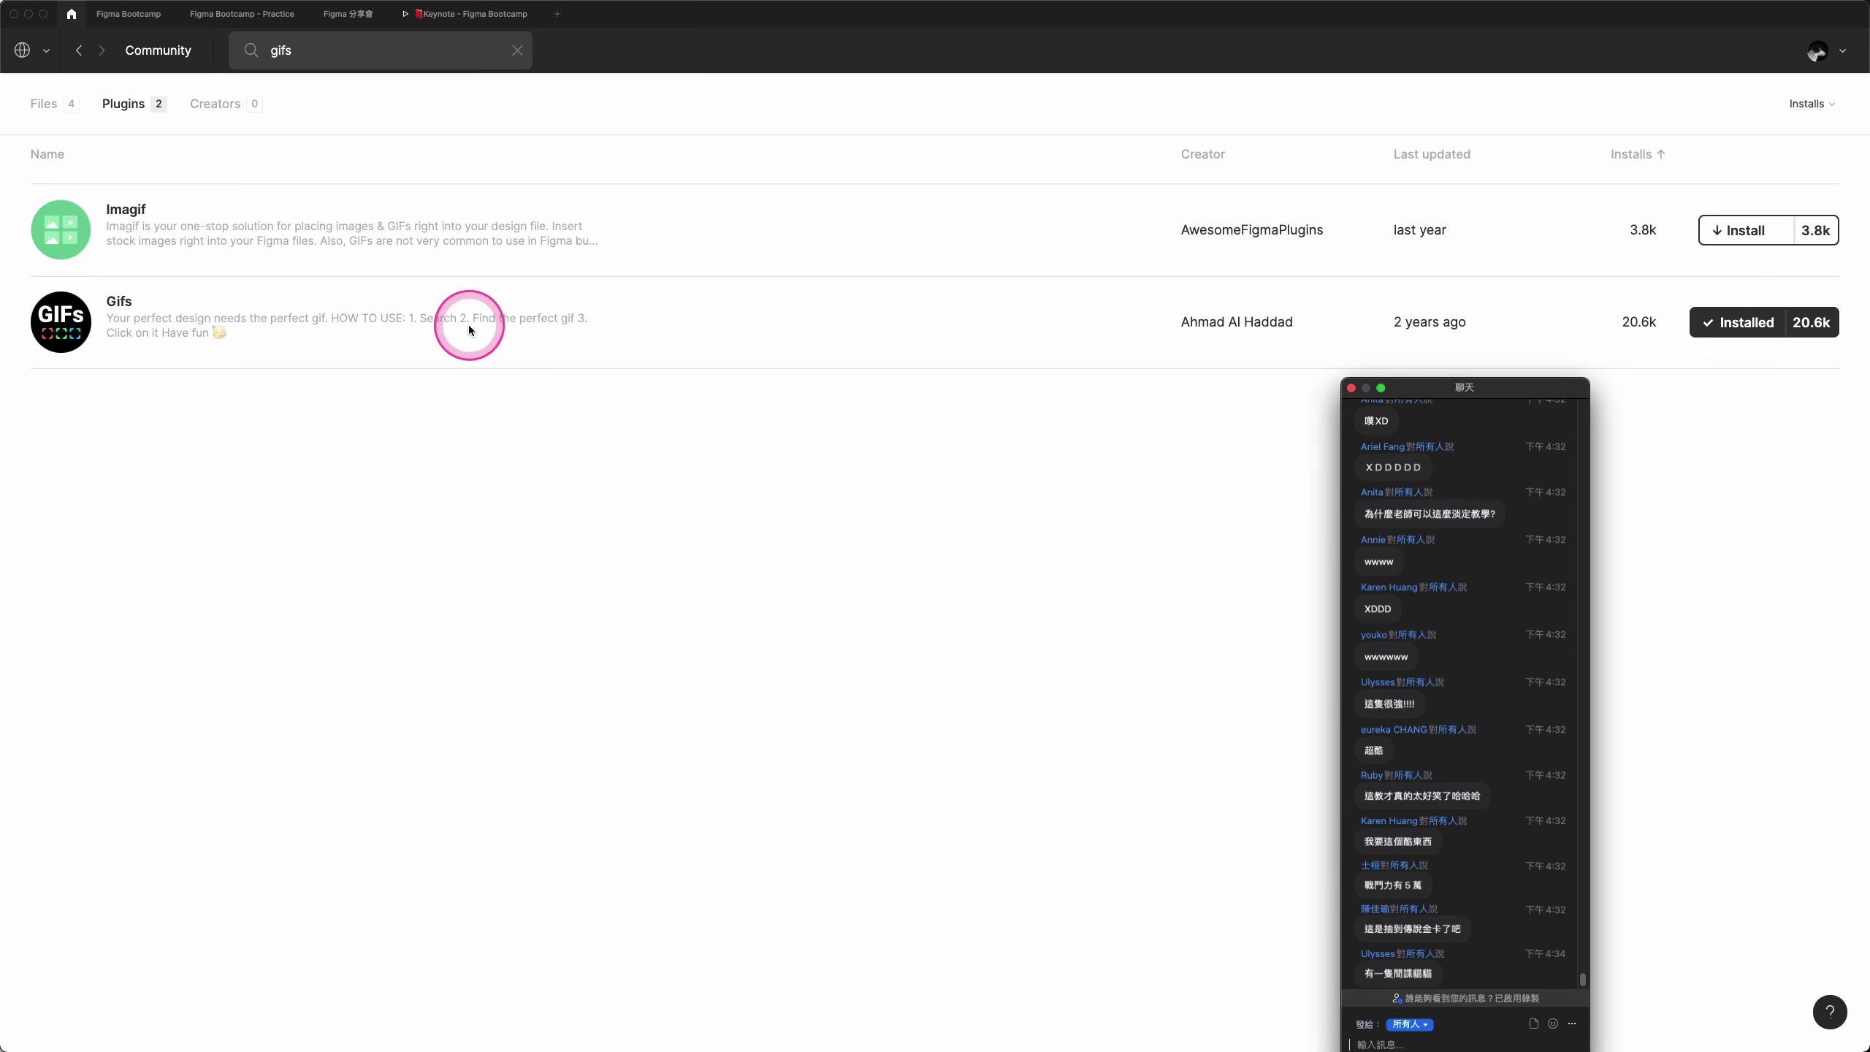
left_click(339, 321)
left_click_drag(1517, 387, 1657, 277)
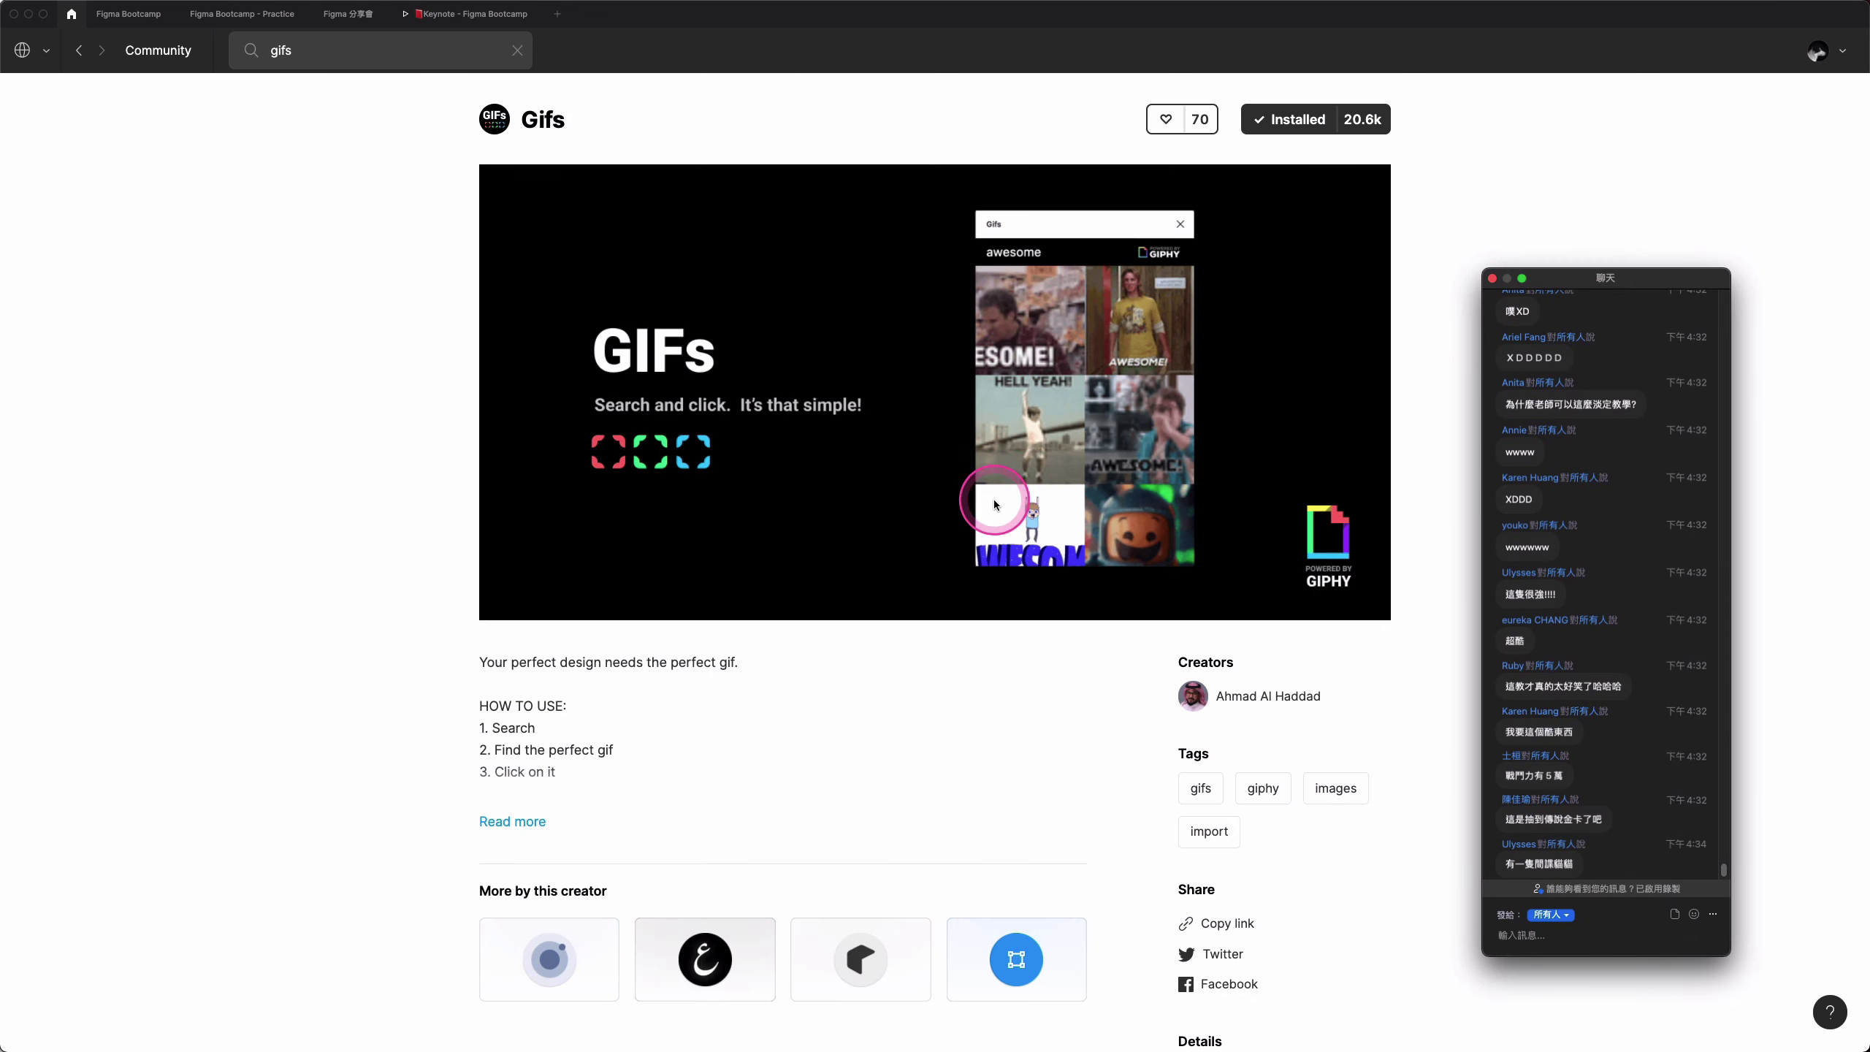
left_click(143, 16)
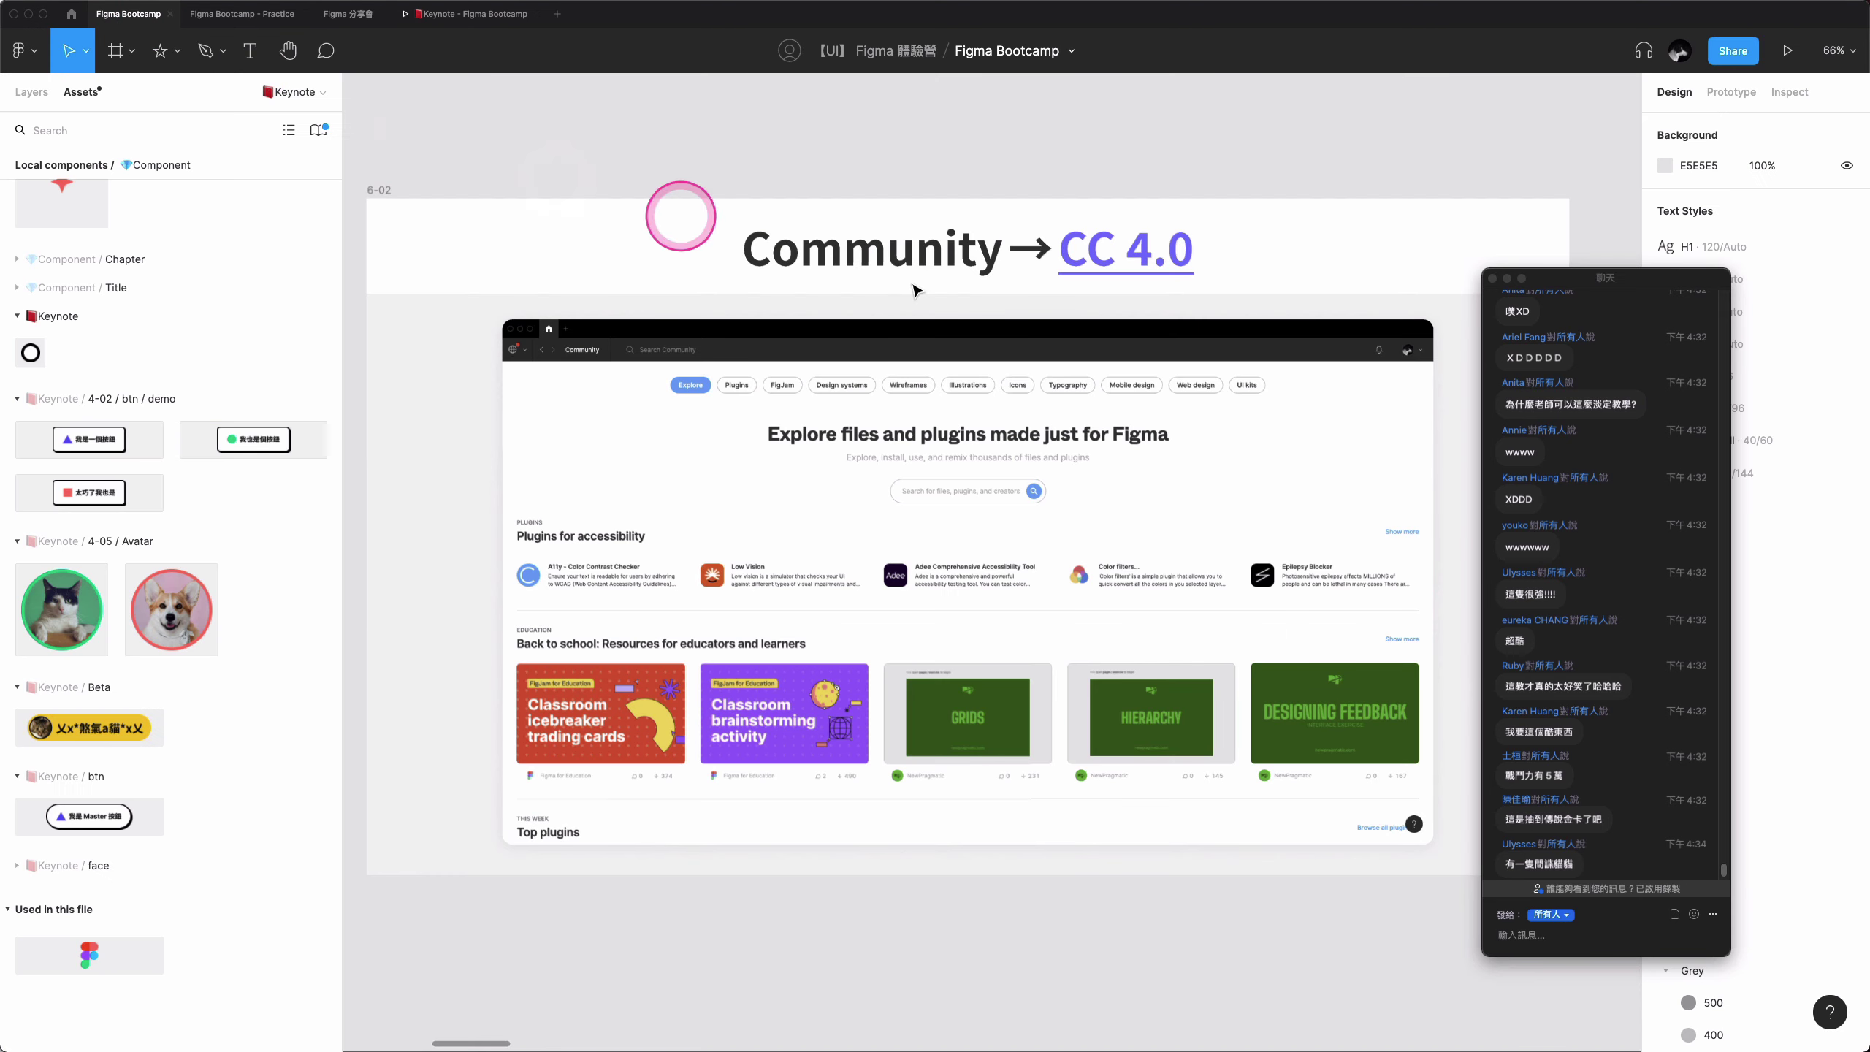
mouse_move(1623, 283)
left_mouse_down()
mouse_move(1718, 258)
mouse_move(1741, 218)
left_mouse_up()
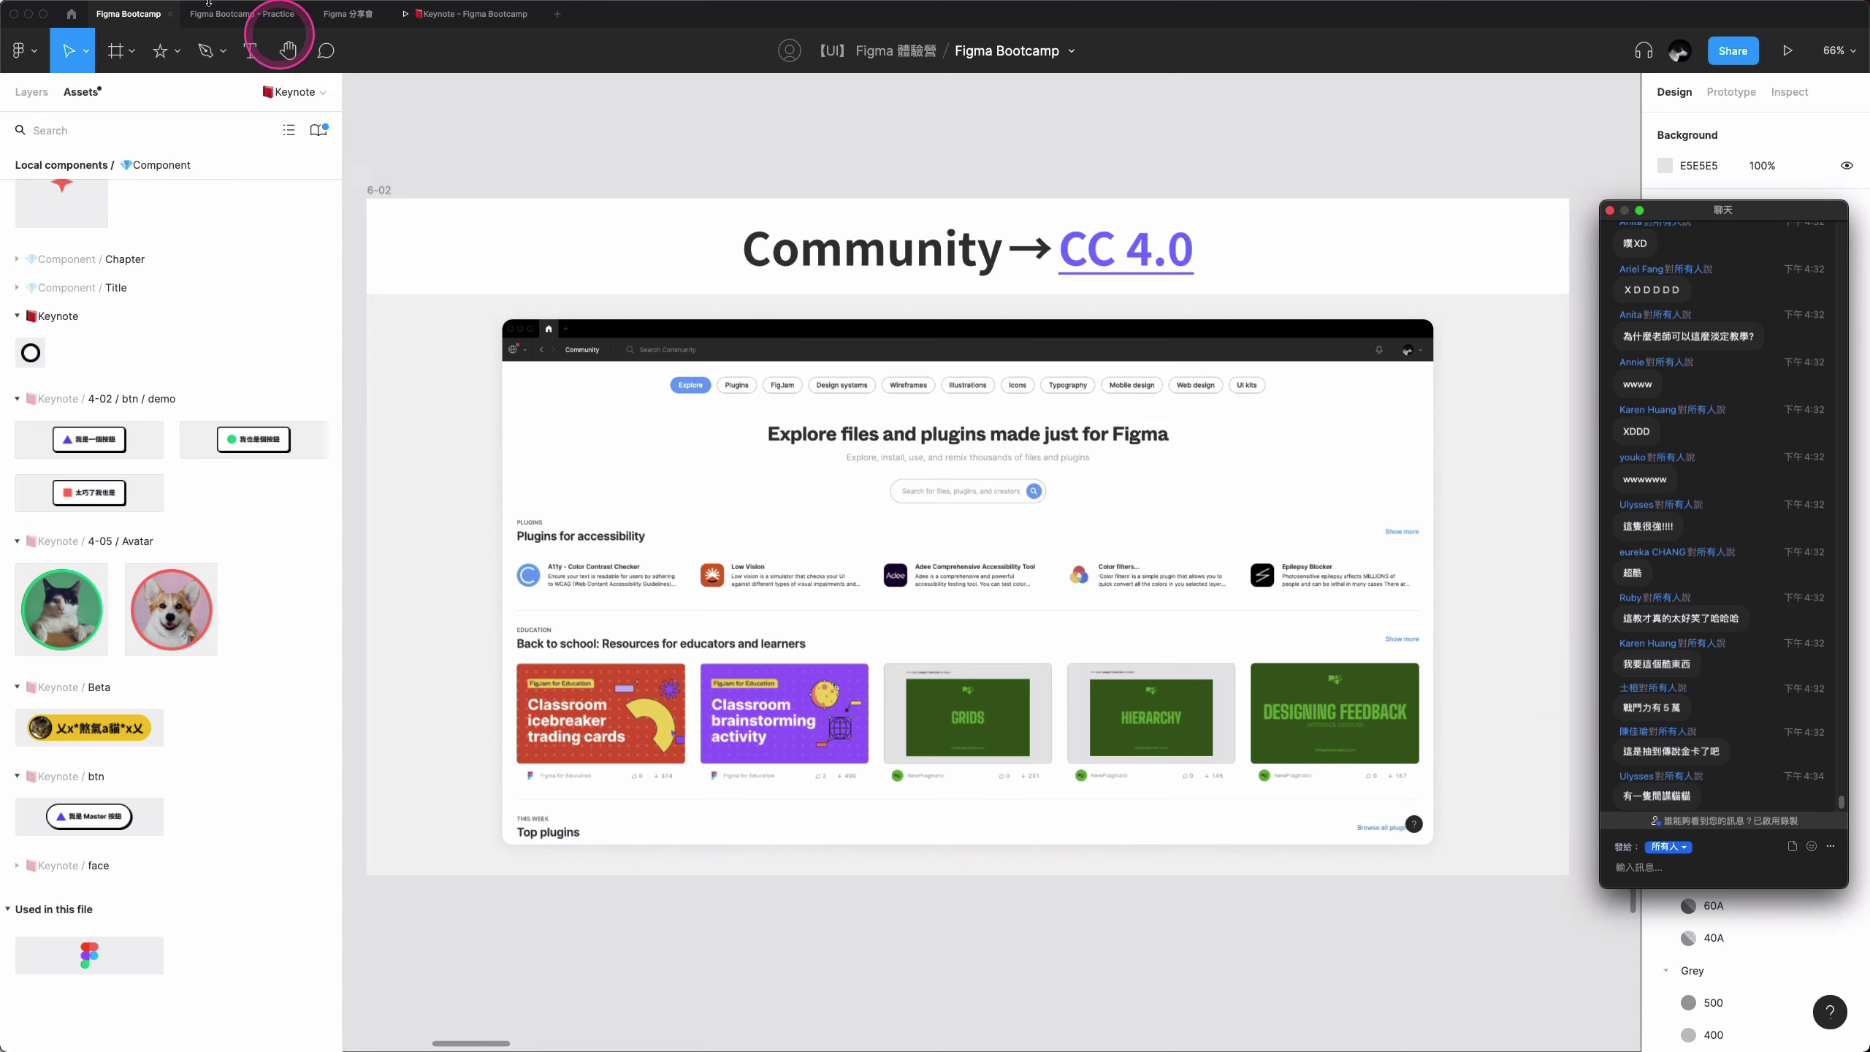
left_click(70, 16)
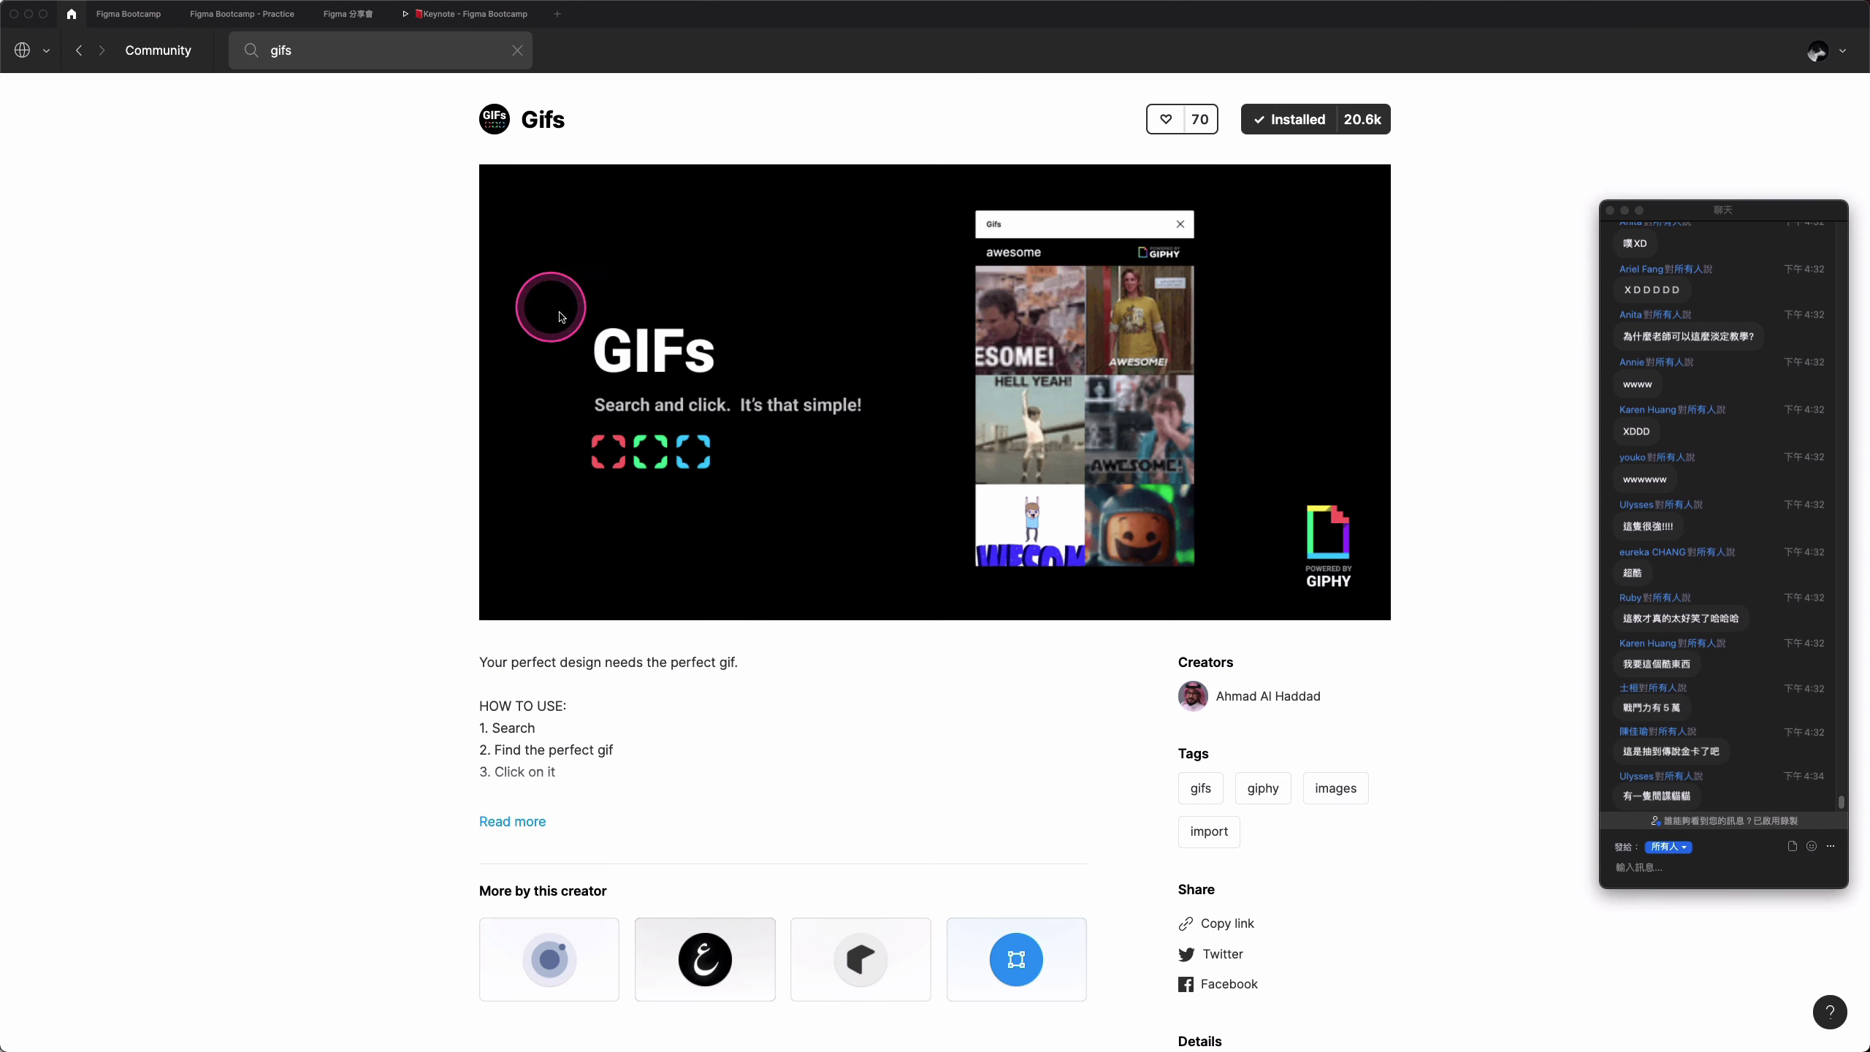
left_click(516, 49)
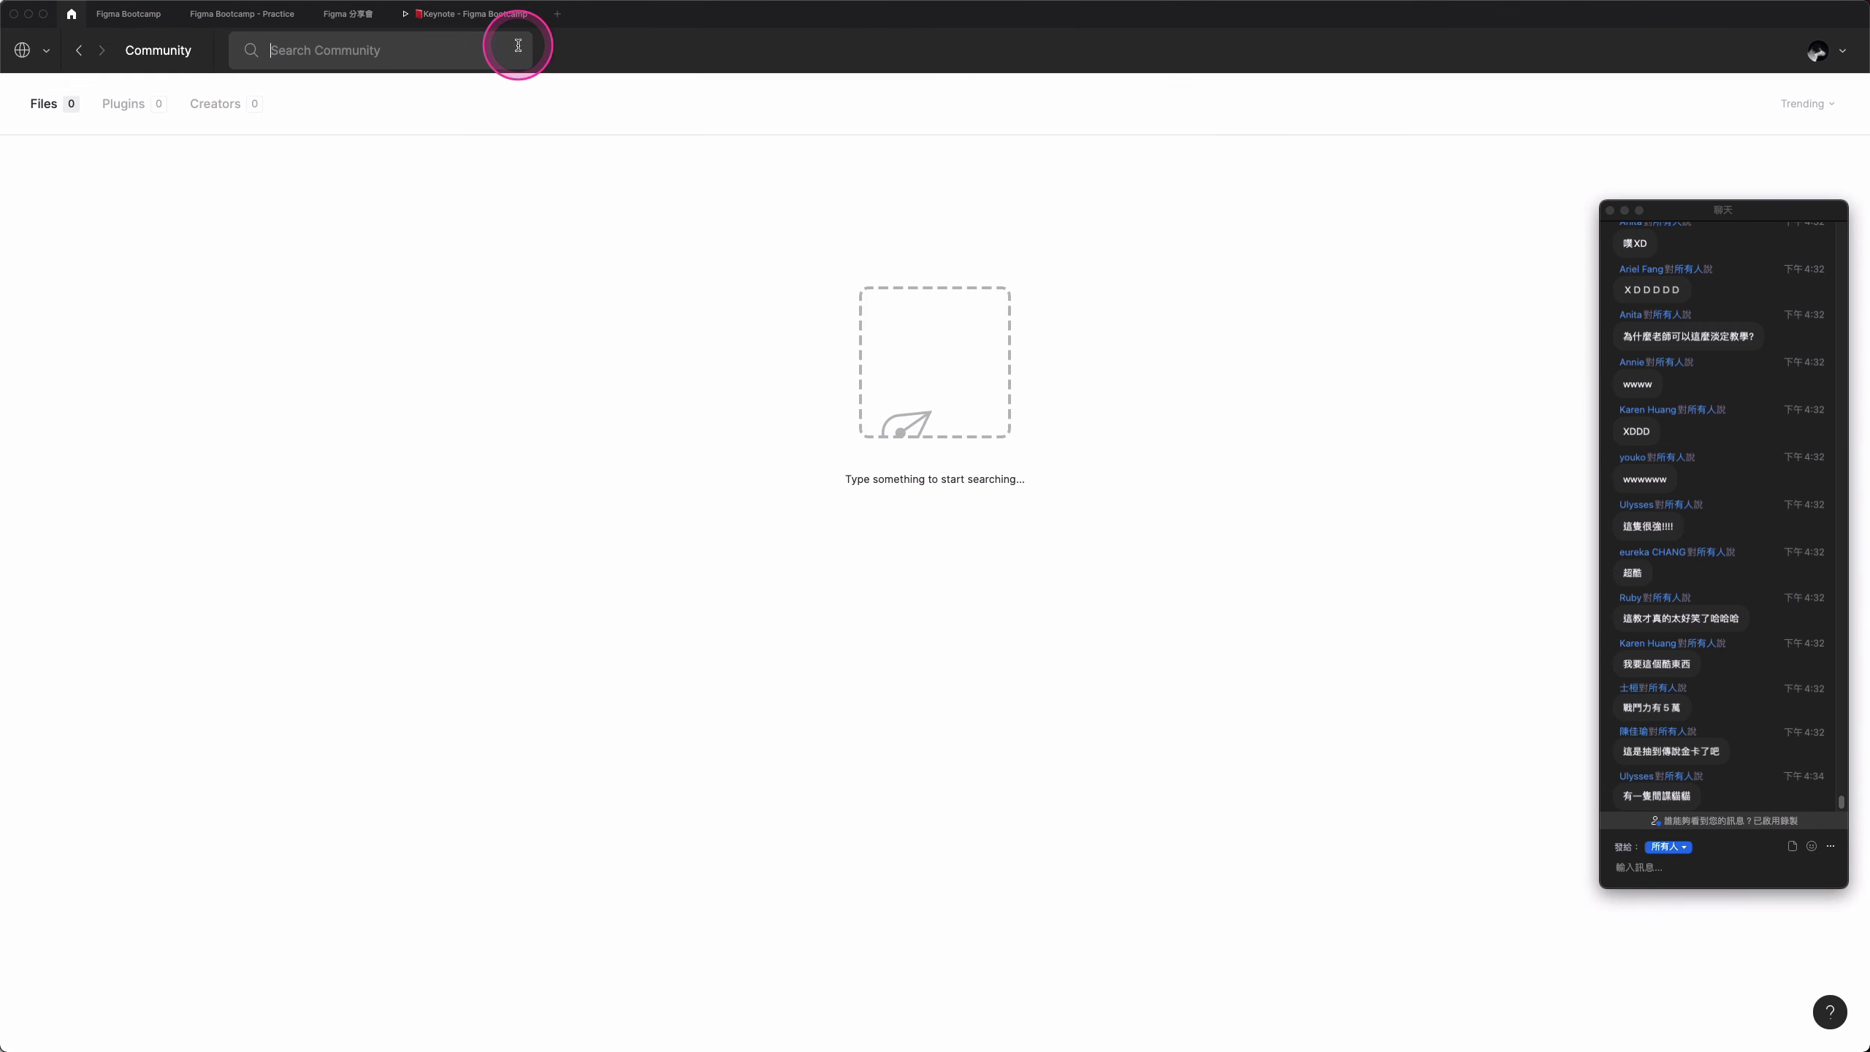
left_click(76, 50)
left_click(78, 54)
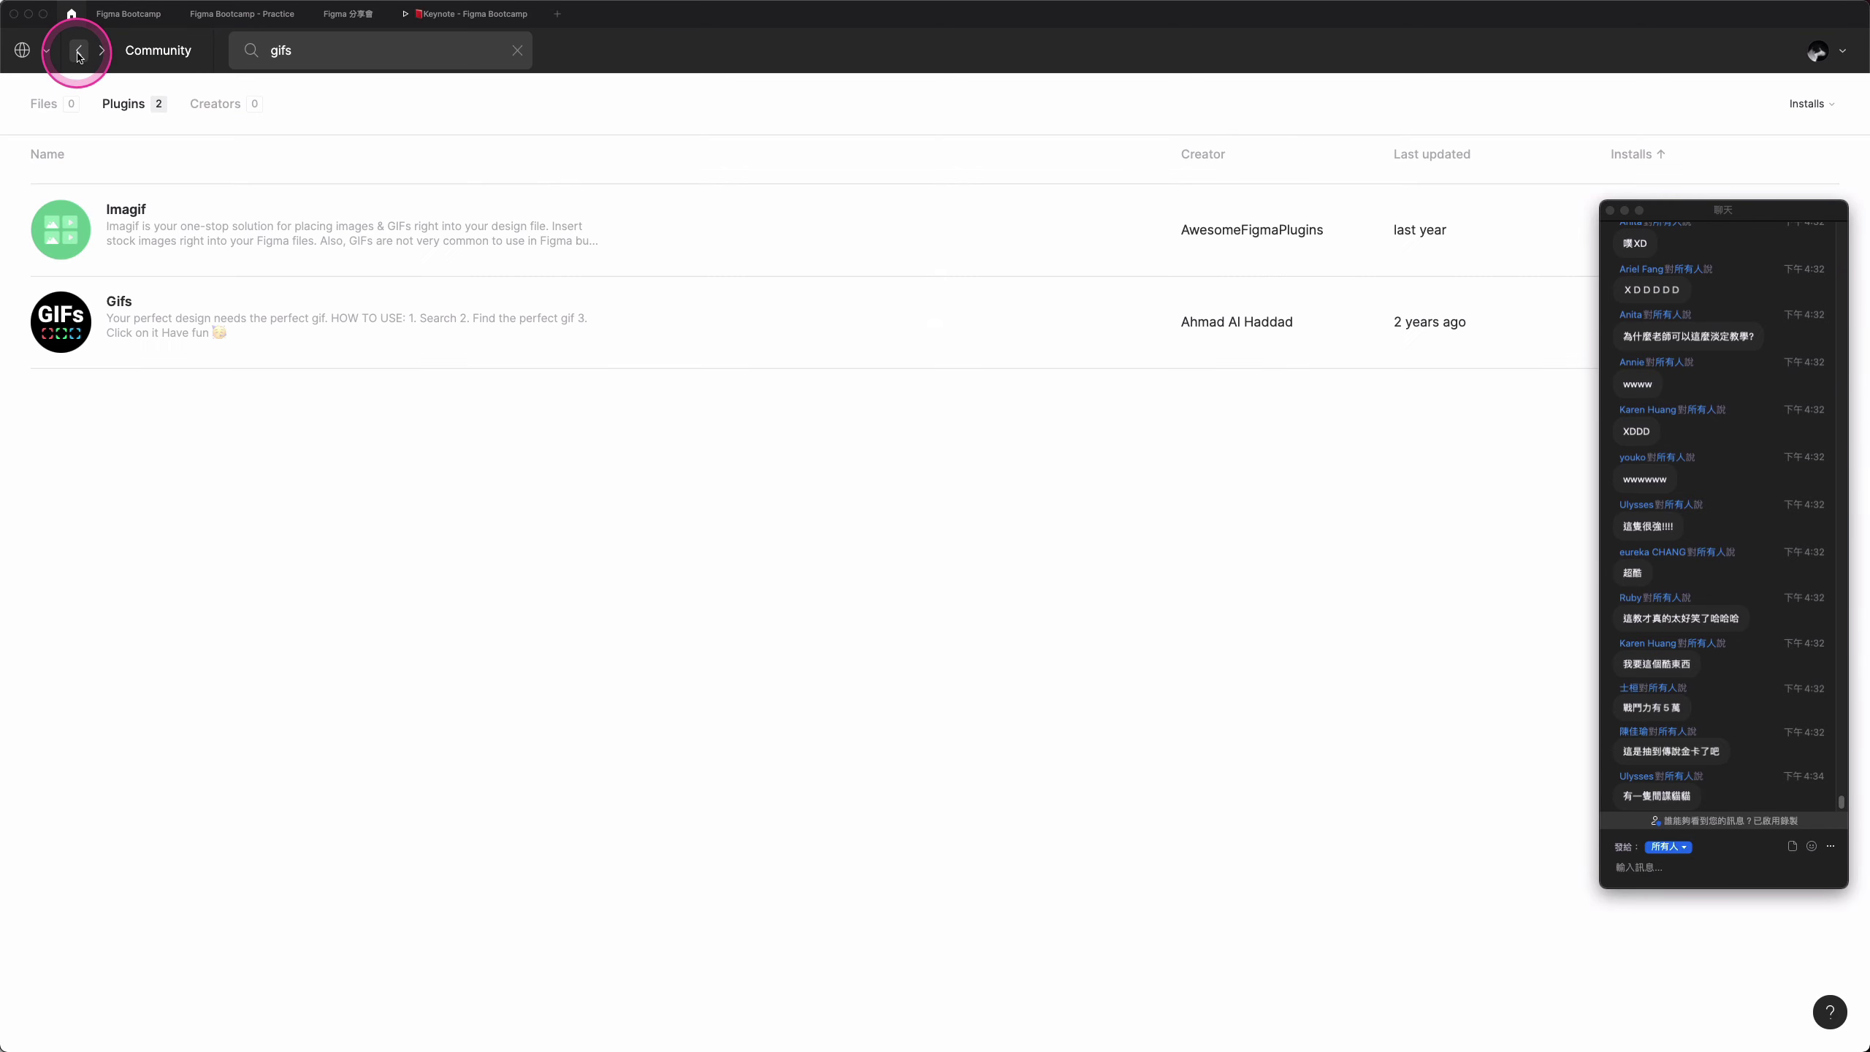
left_click(78, 53)
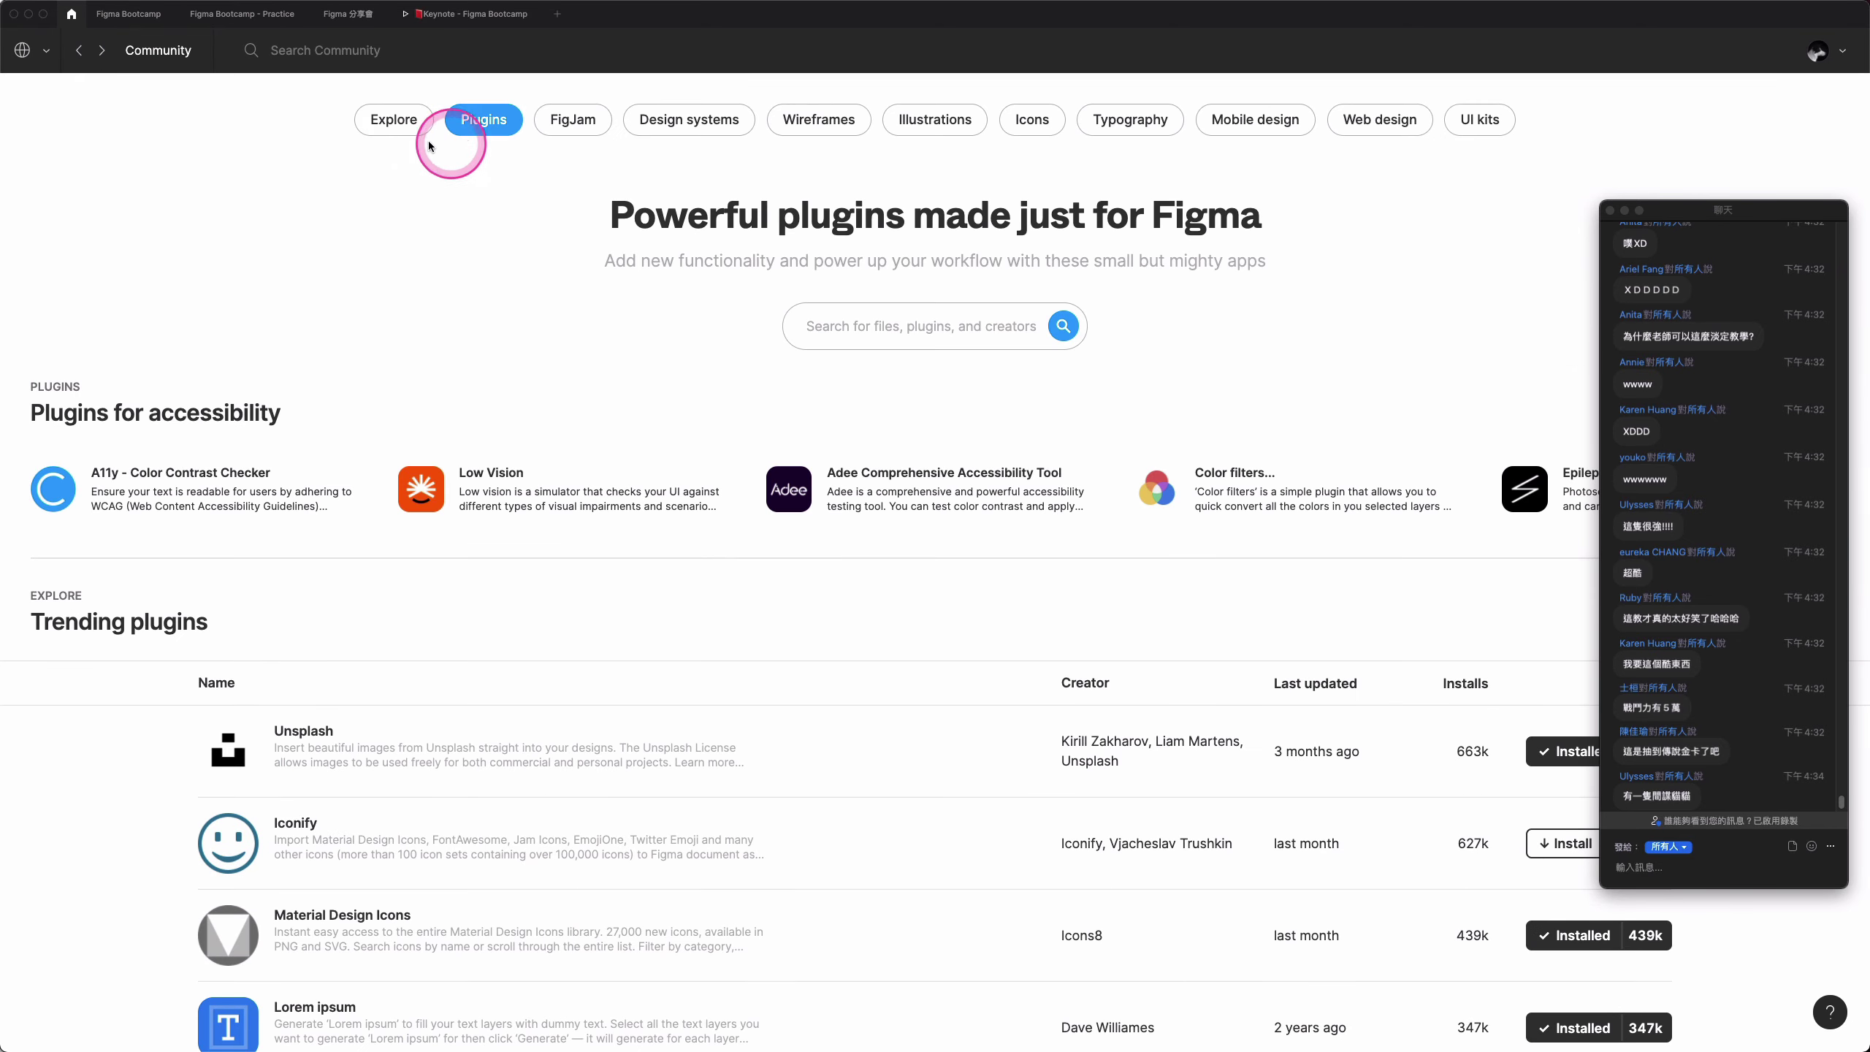
left_click(393, 128)
left_click(714, 126)
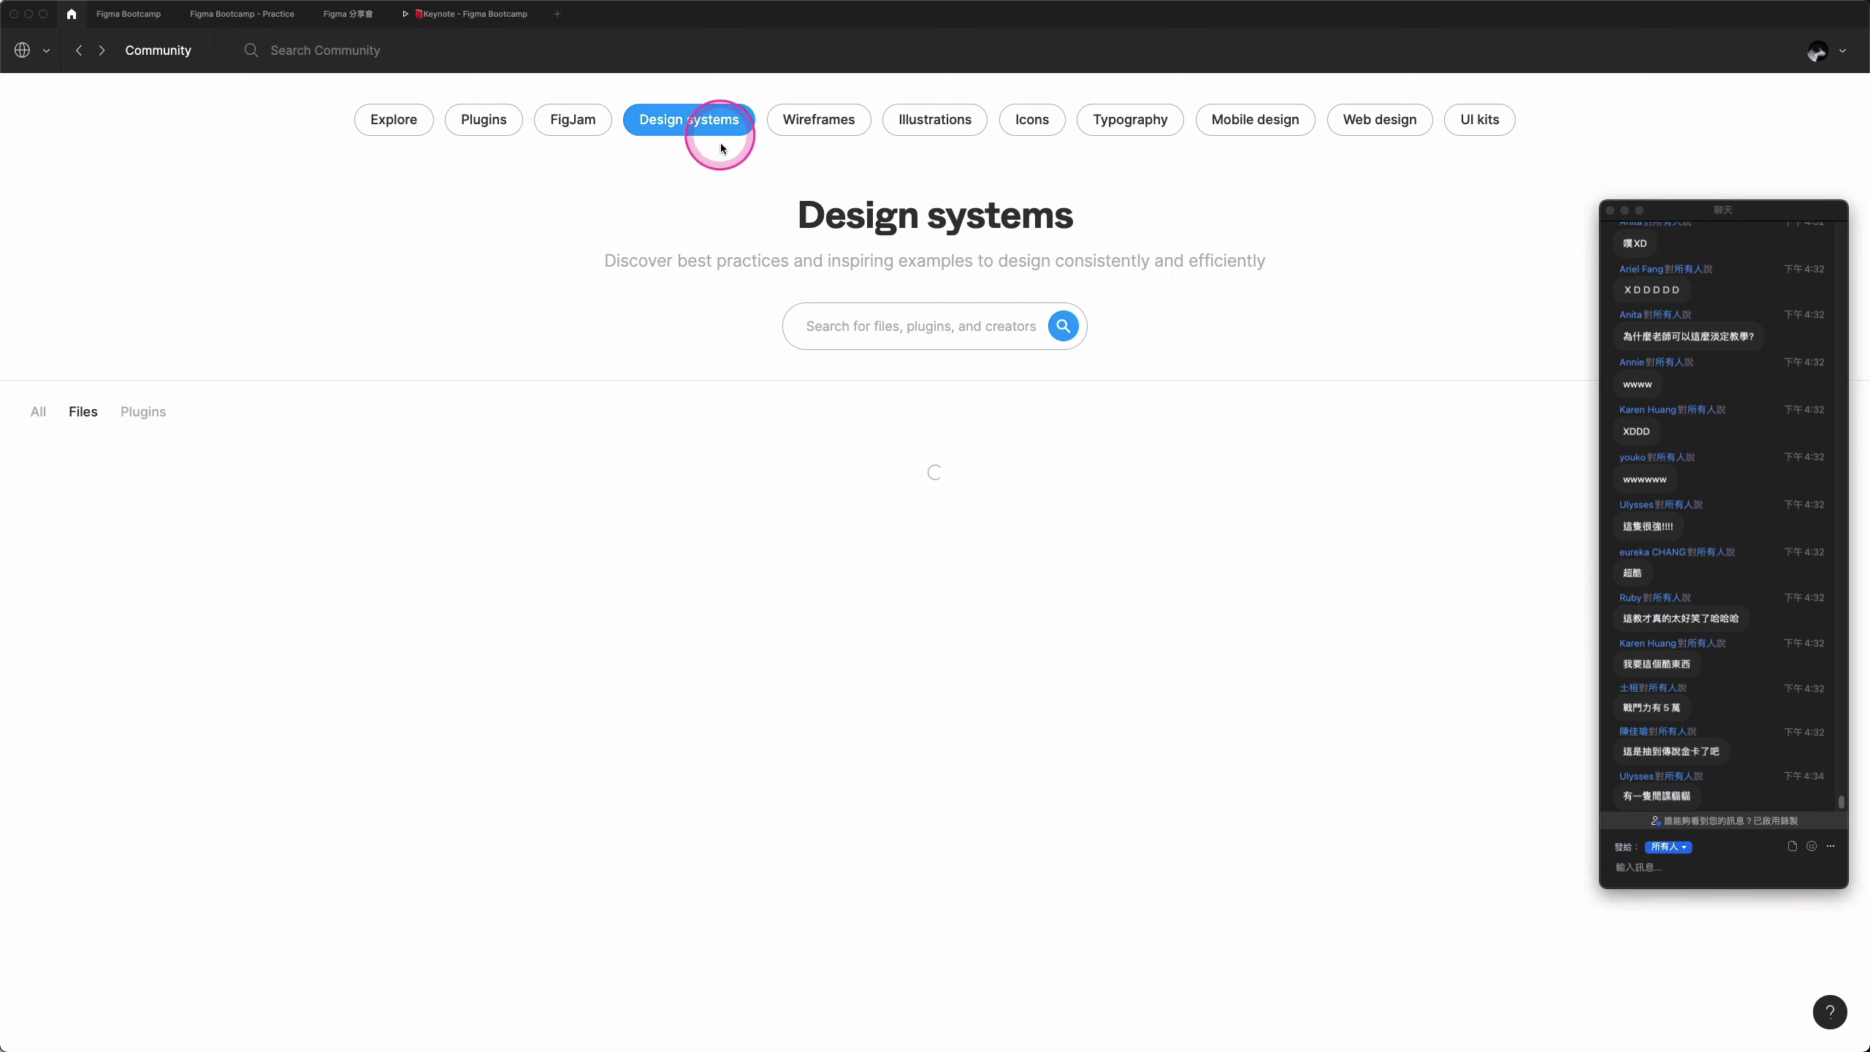
scroll(836, 486, "down", 2)
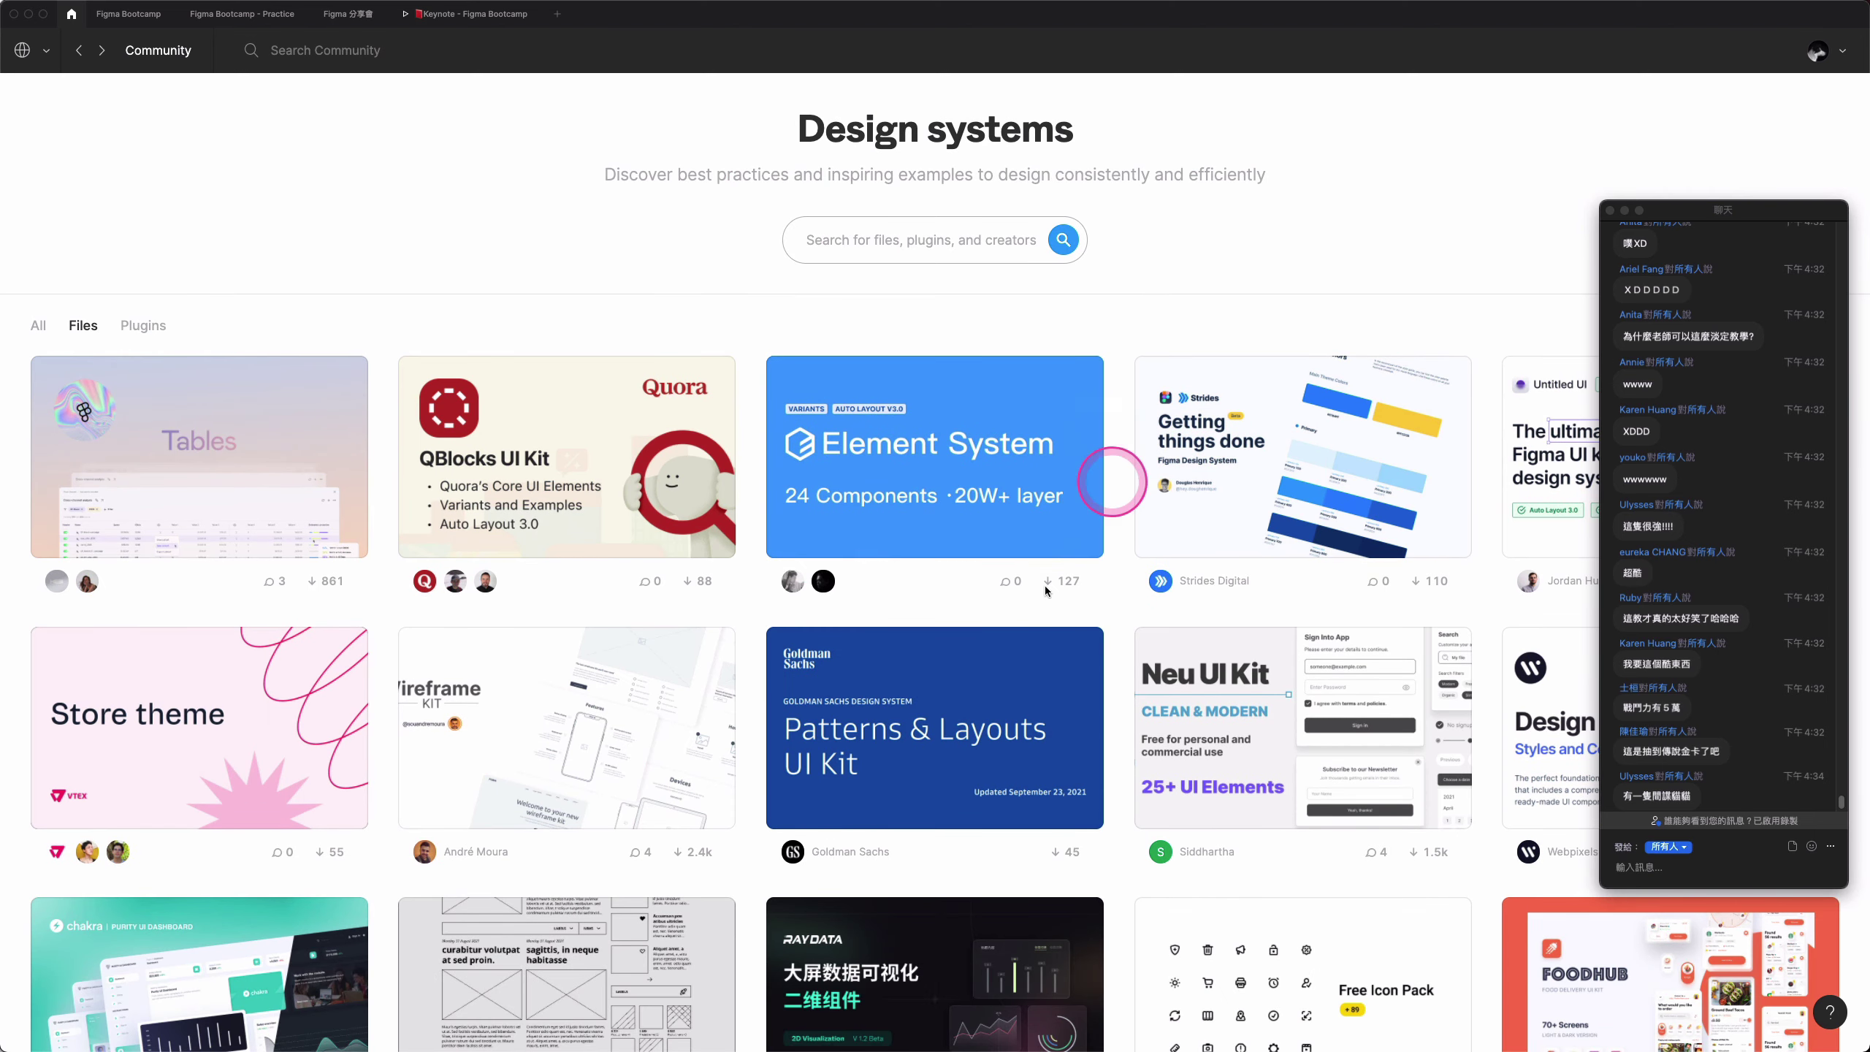
scroll(843, 498, "down", 4)
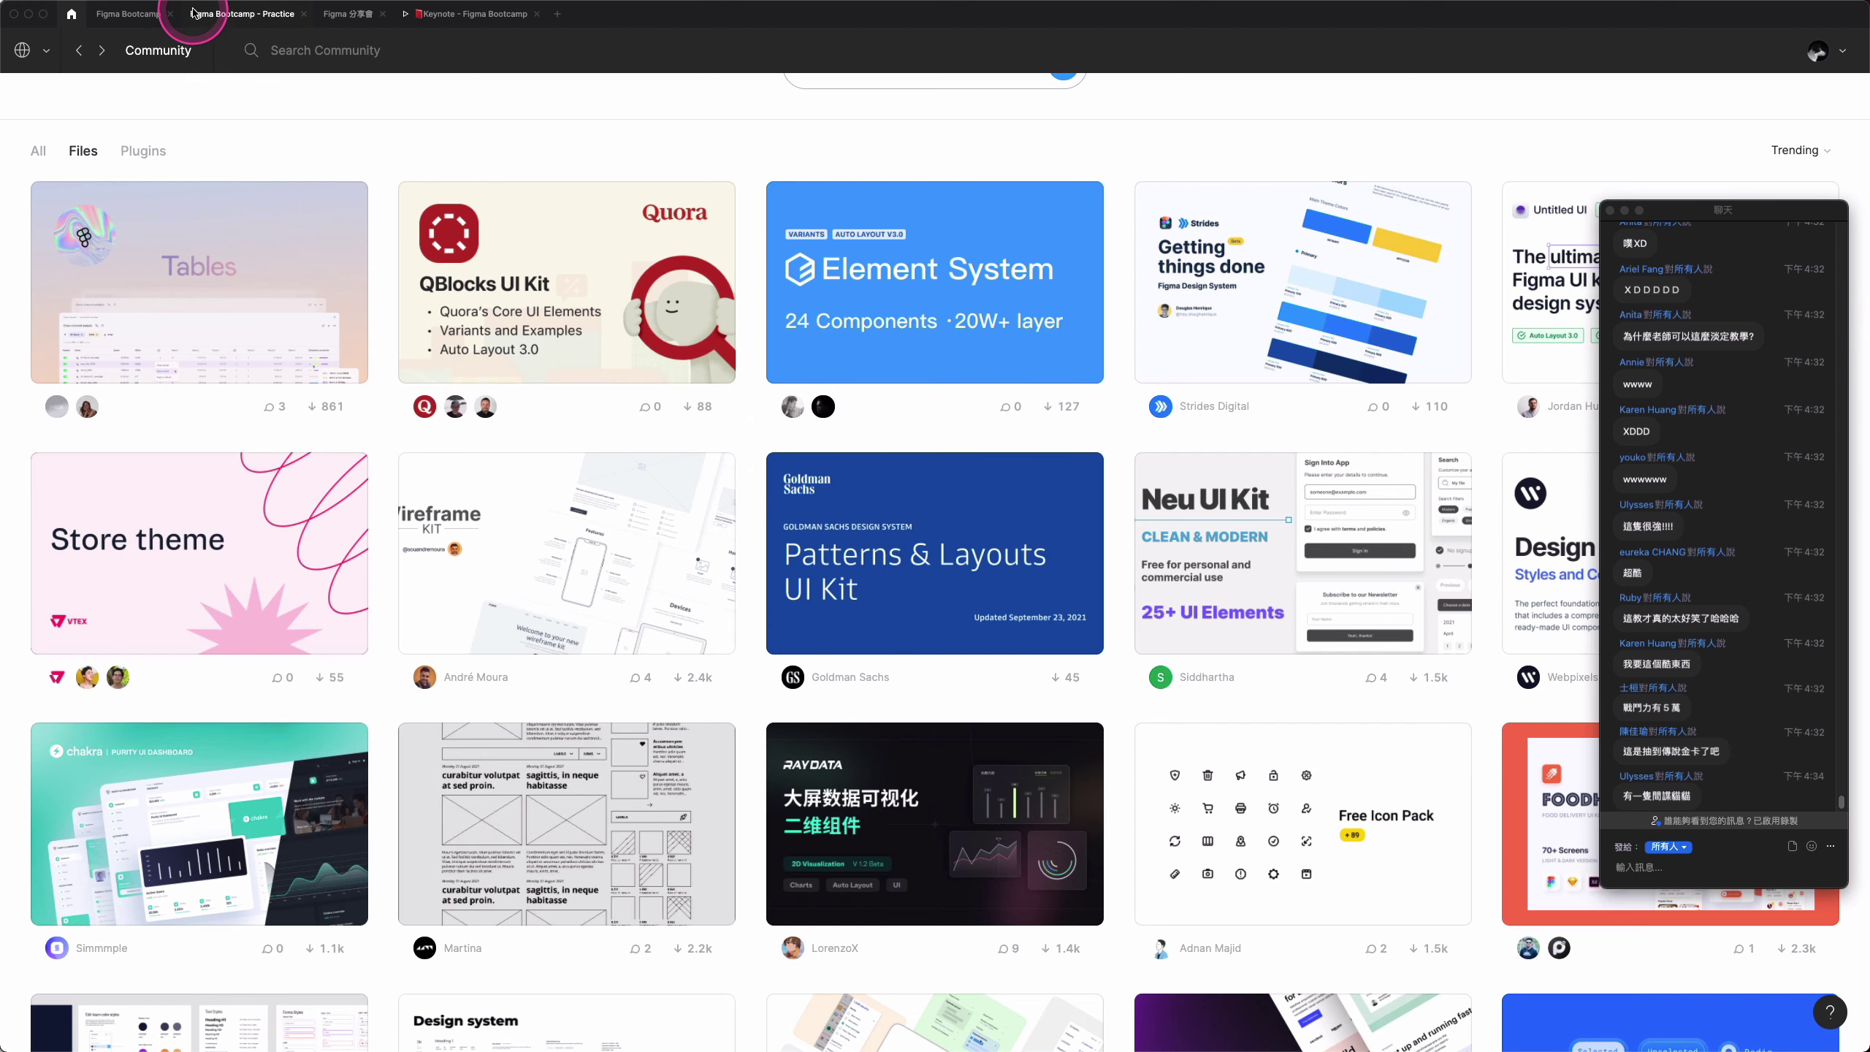
left_click(146, 22)
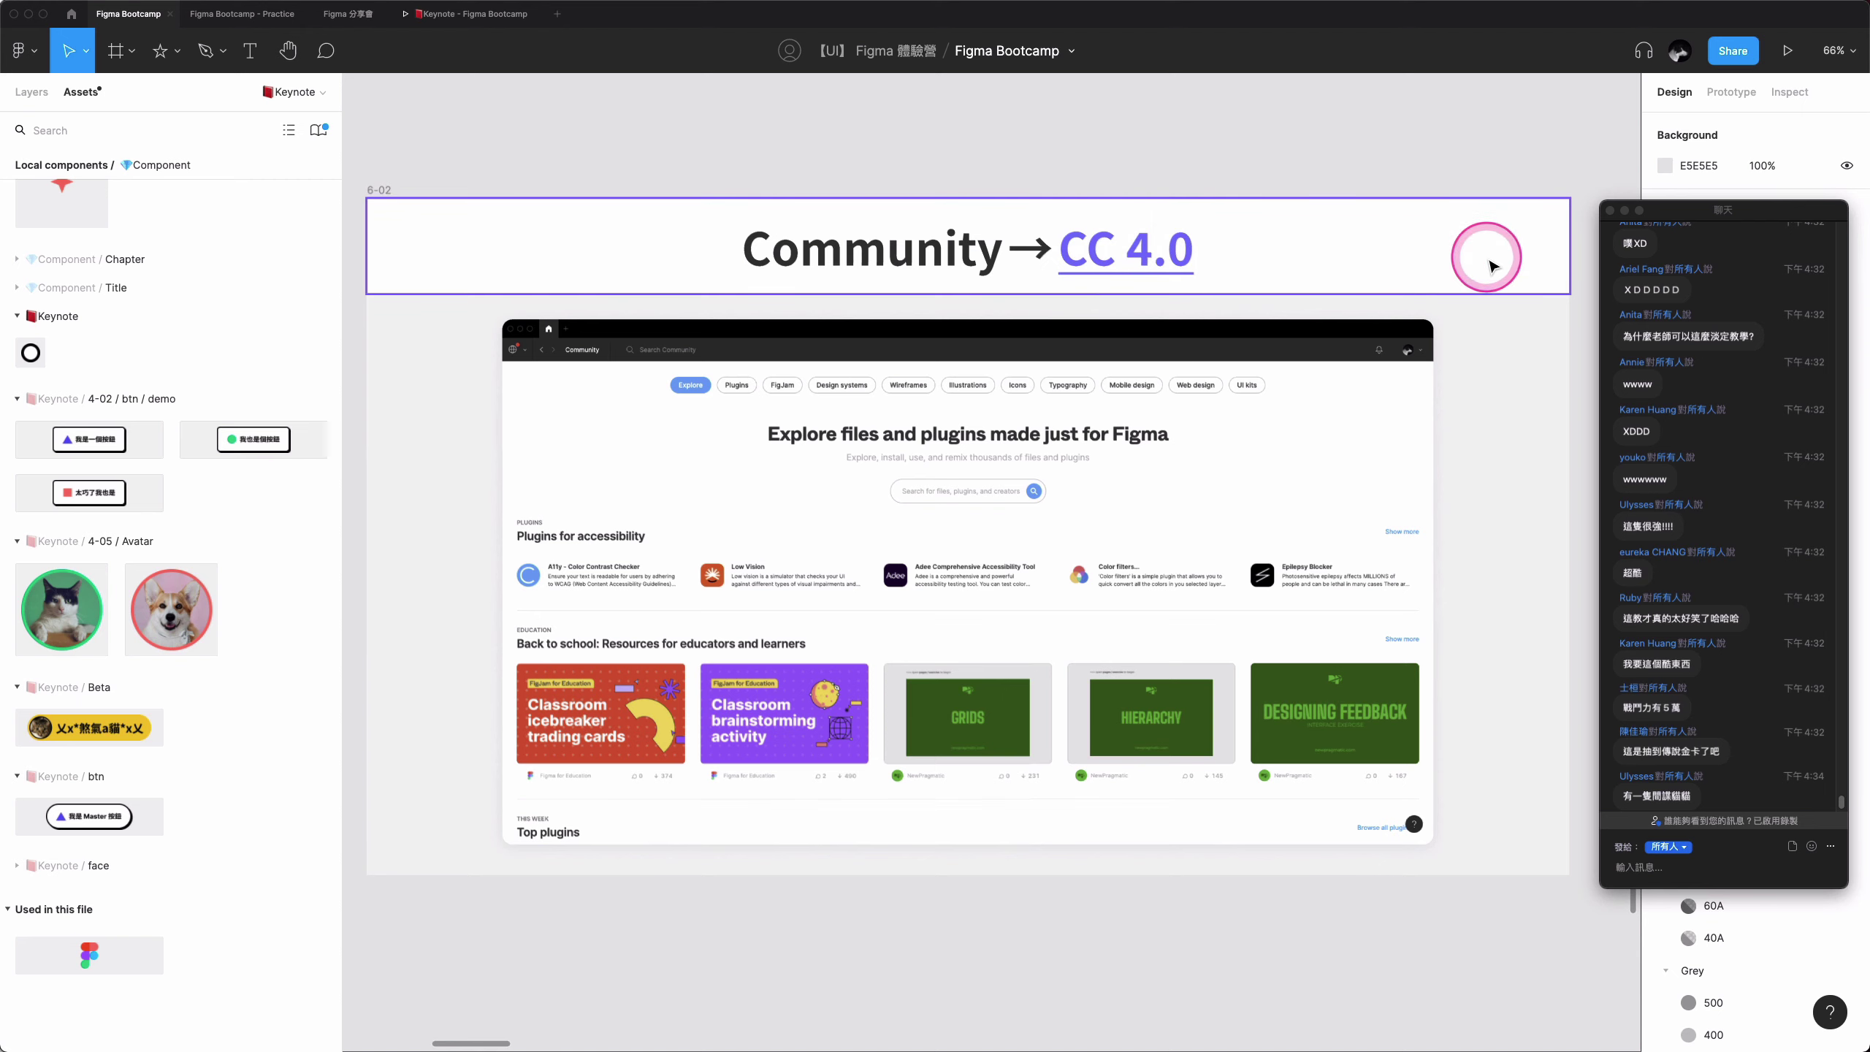
- Move the chat window to the left and scroll the canvas right to slide 6-04 'Plugins → icon'
left_click_drag(1735, 221, 239, 281)
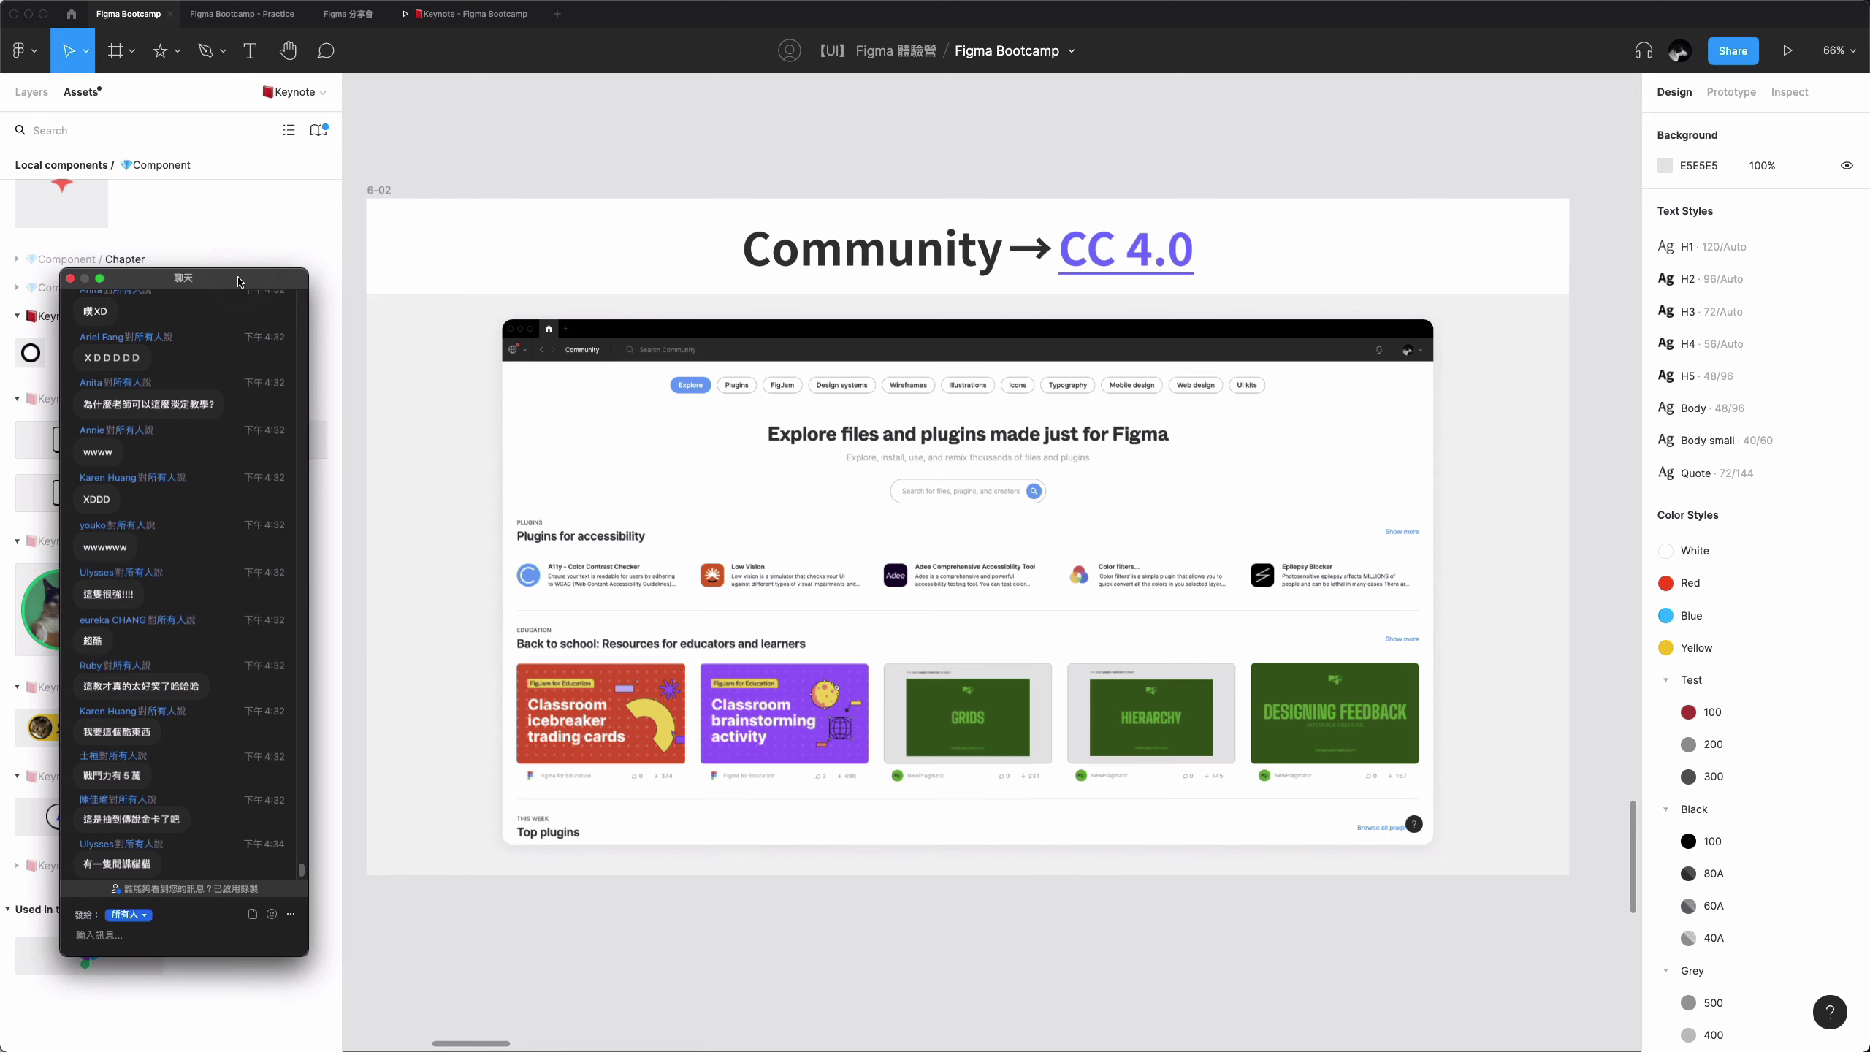
scroll(728, 189, "right", 5)
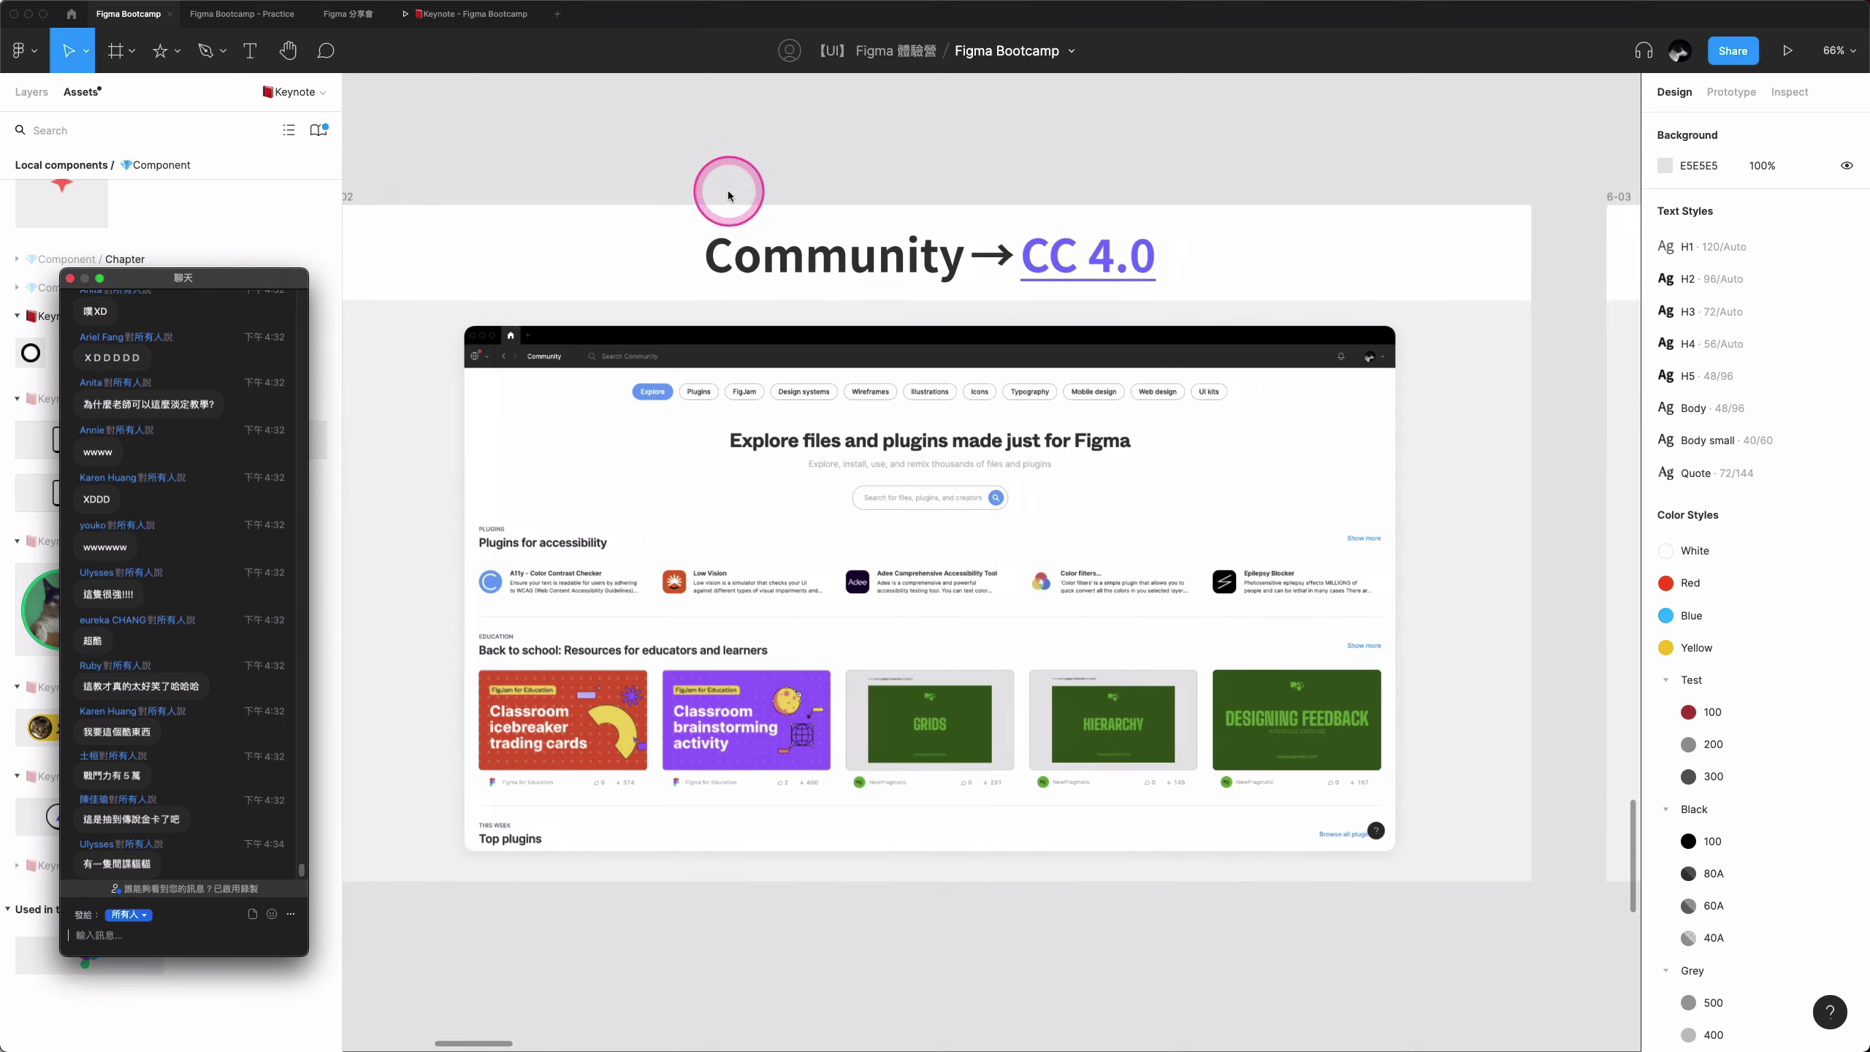
scroll(728, 190, "right", 5)
scroll(727, 190, "right", 5)
scroll(728, 193, "right", 5)
scroll(727, 193, "right", 5)
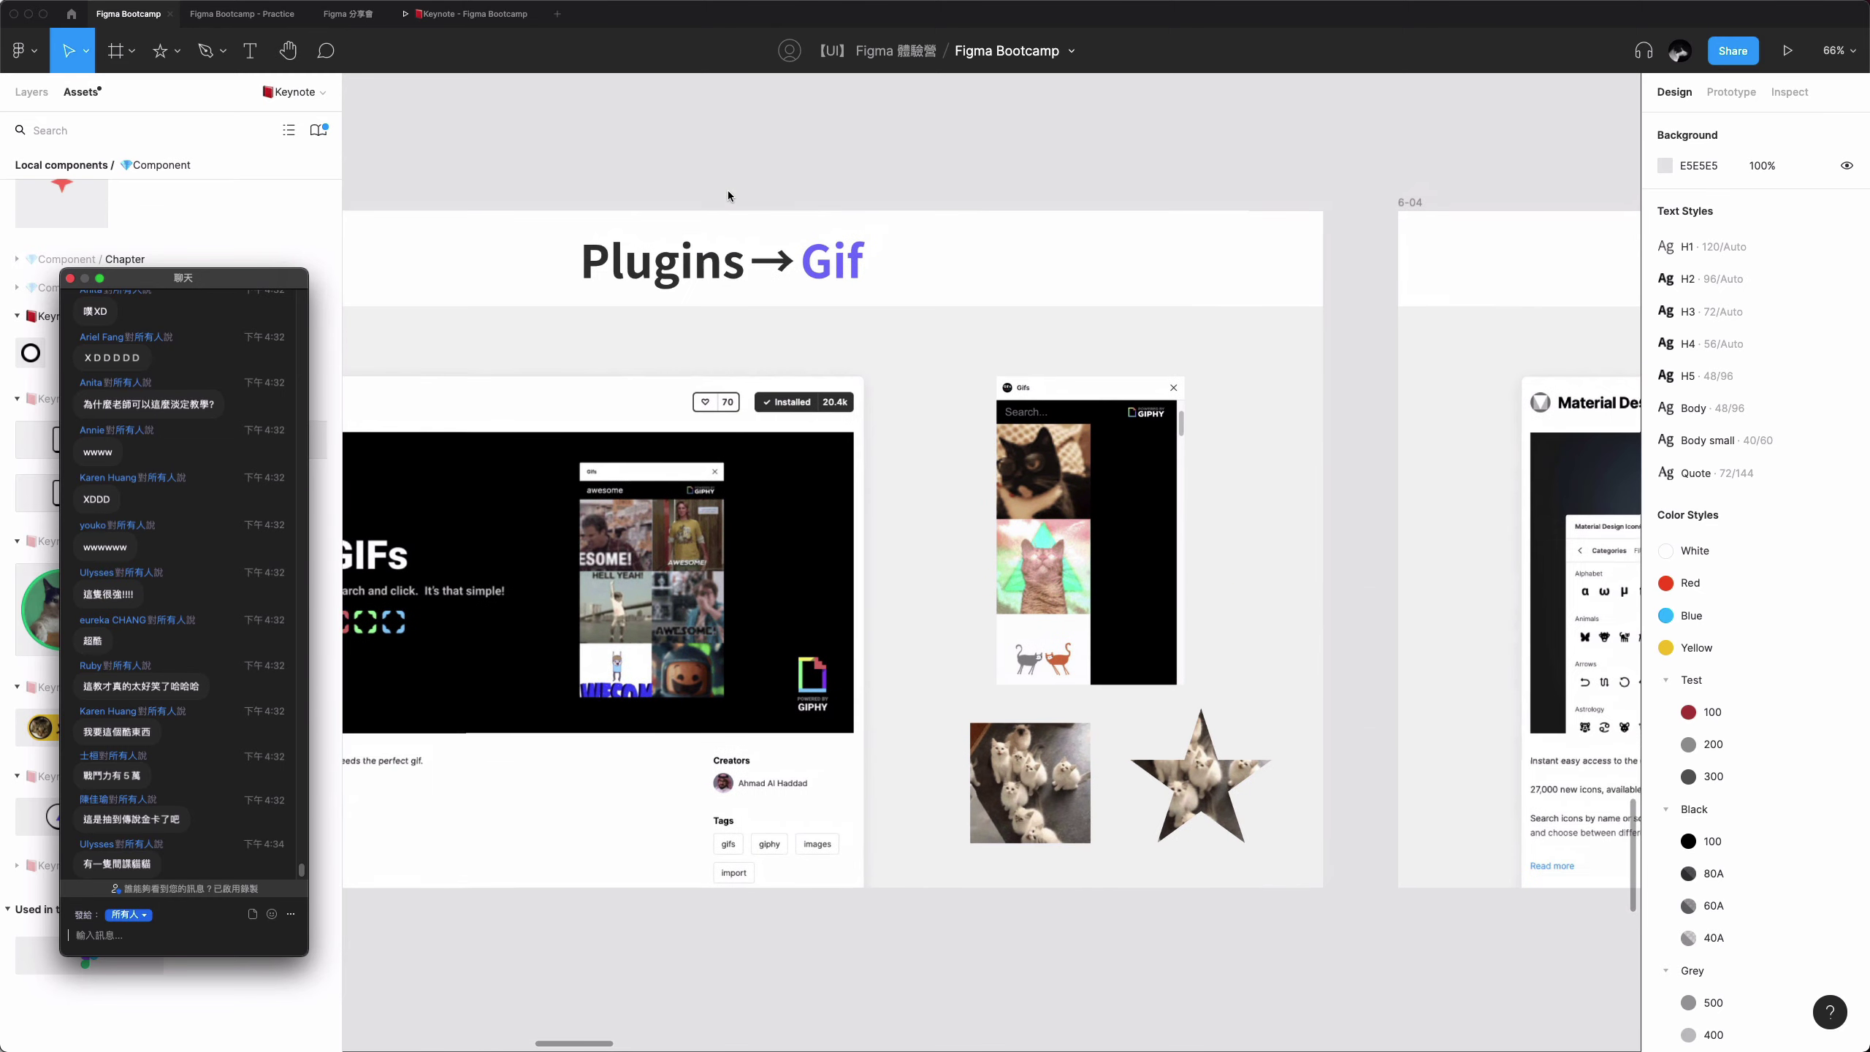
scroll(728, 192, "right", 5)
scroll(727, 193, "right", 5)
scroll(728, 192, "right", 4)
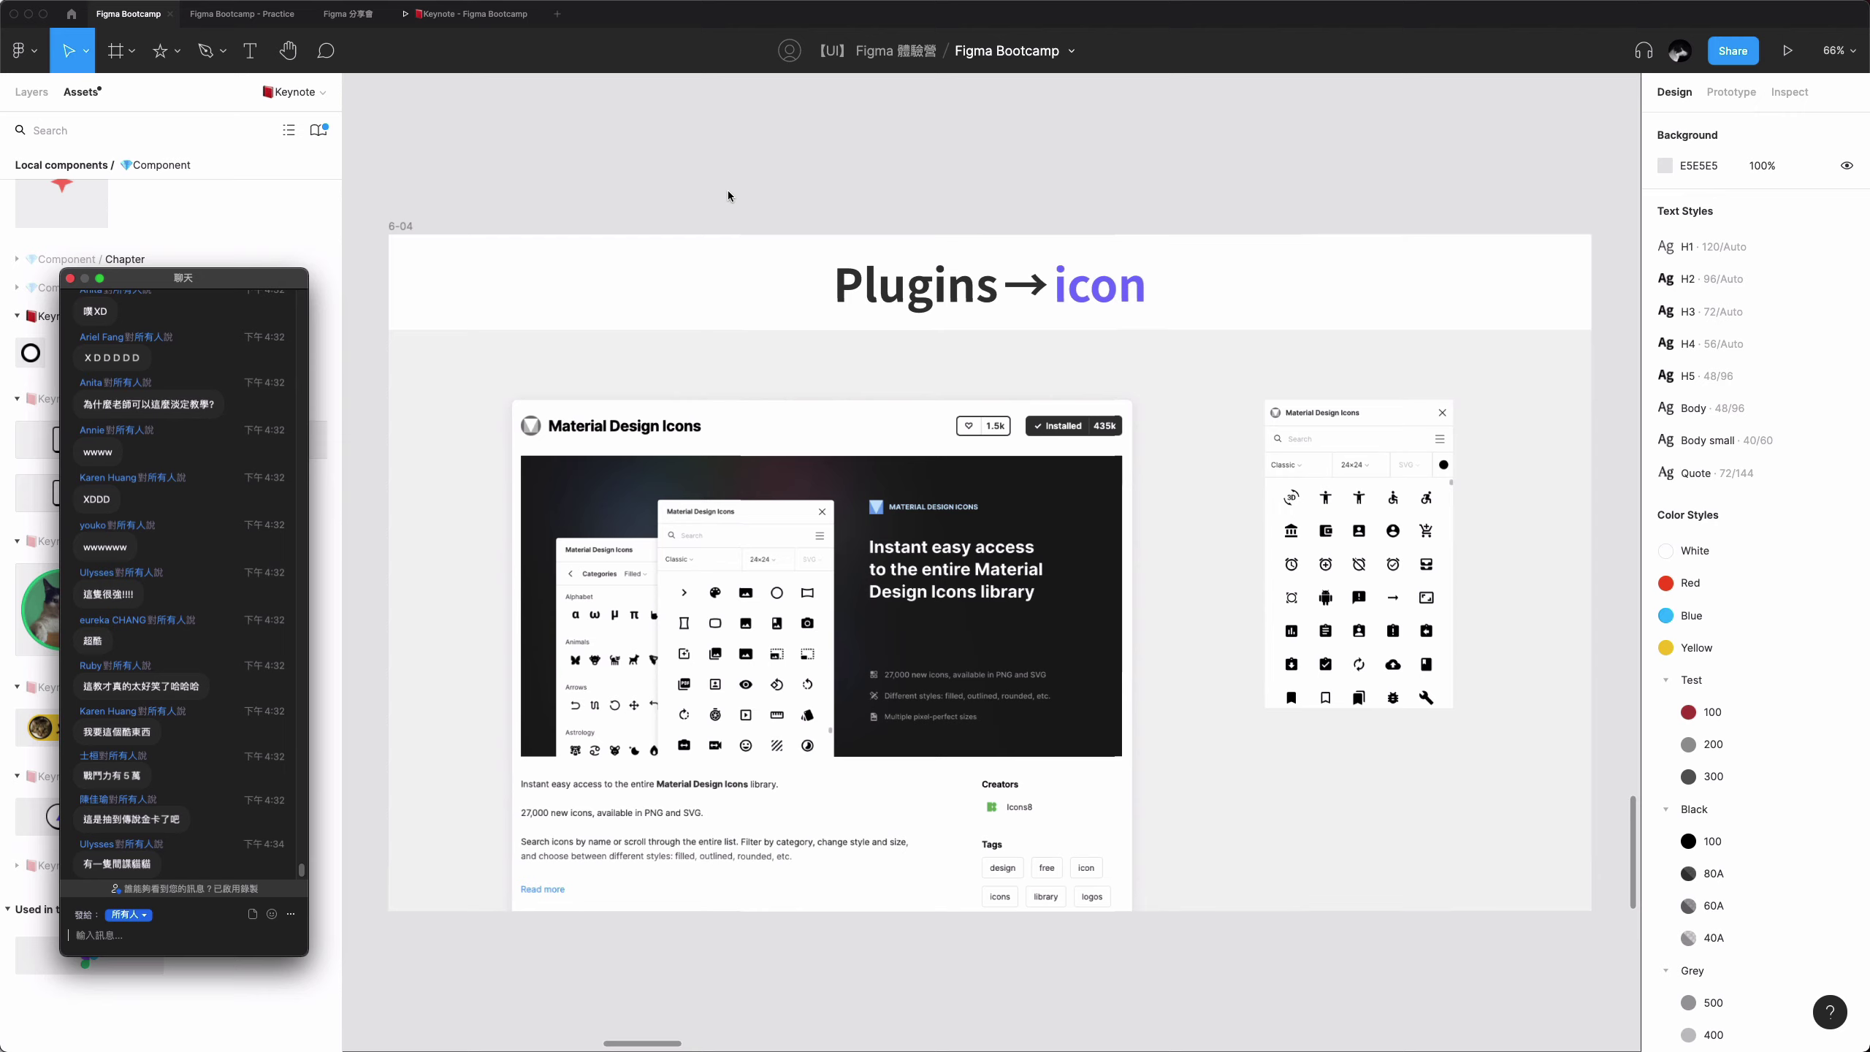
left_click(677, 243)
- Refocus the canvas and bring up the command and plugin search
left_click(1159, 390)
scroll(1163, 399, "up", 1)
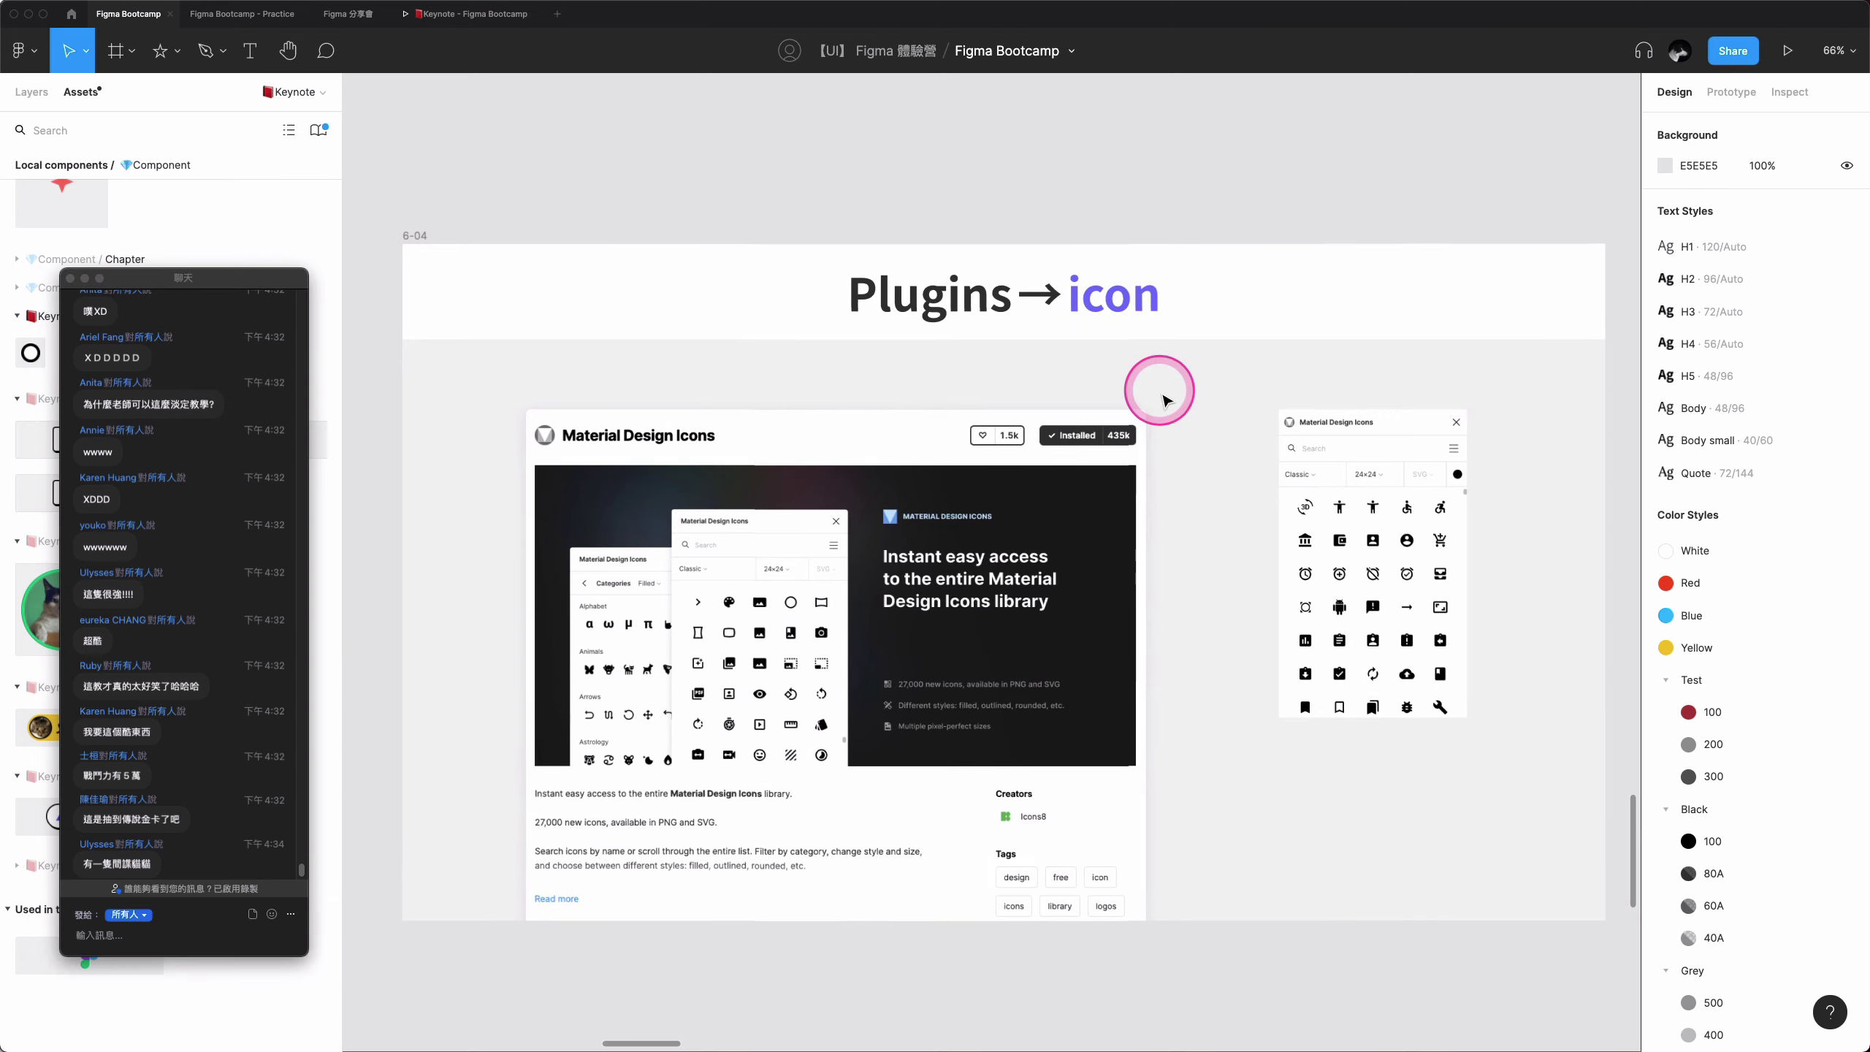
scroll(1163, 399, "left", 1)
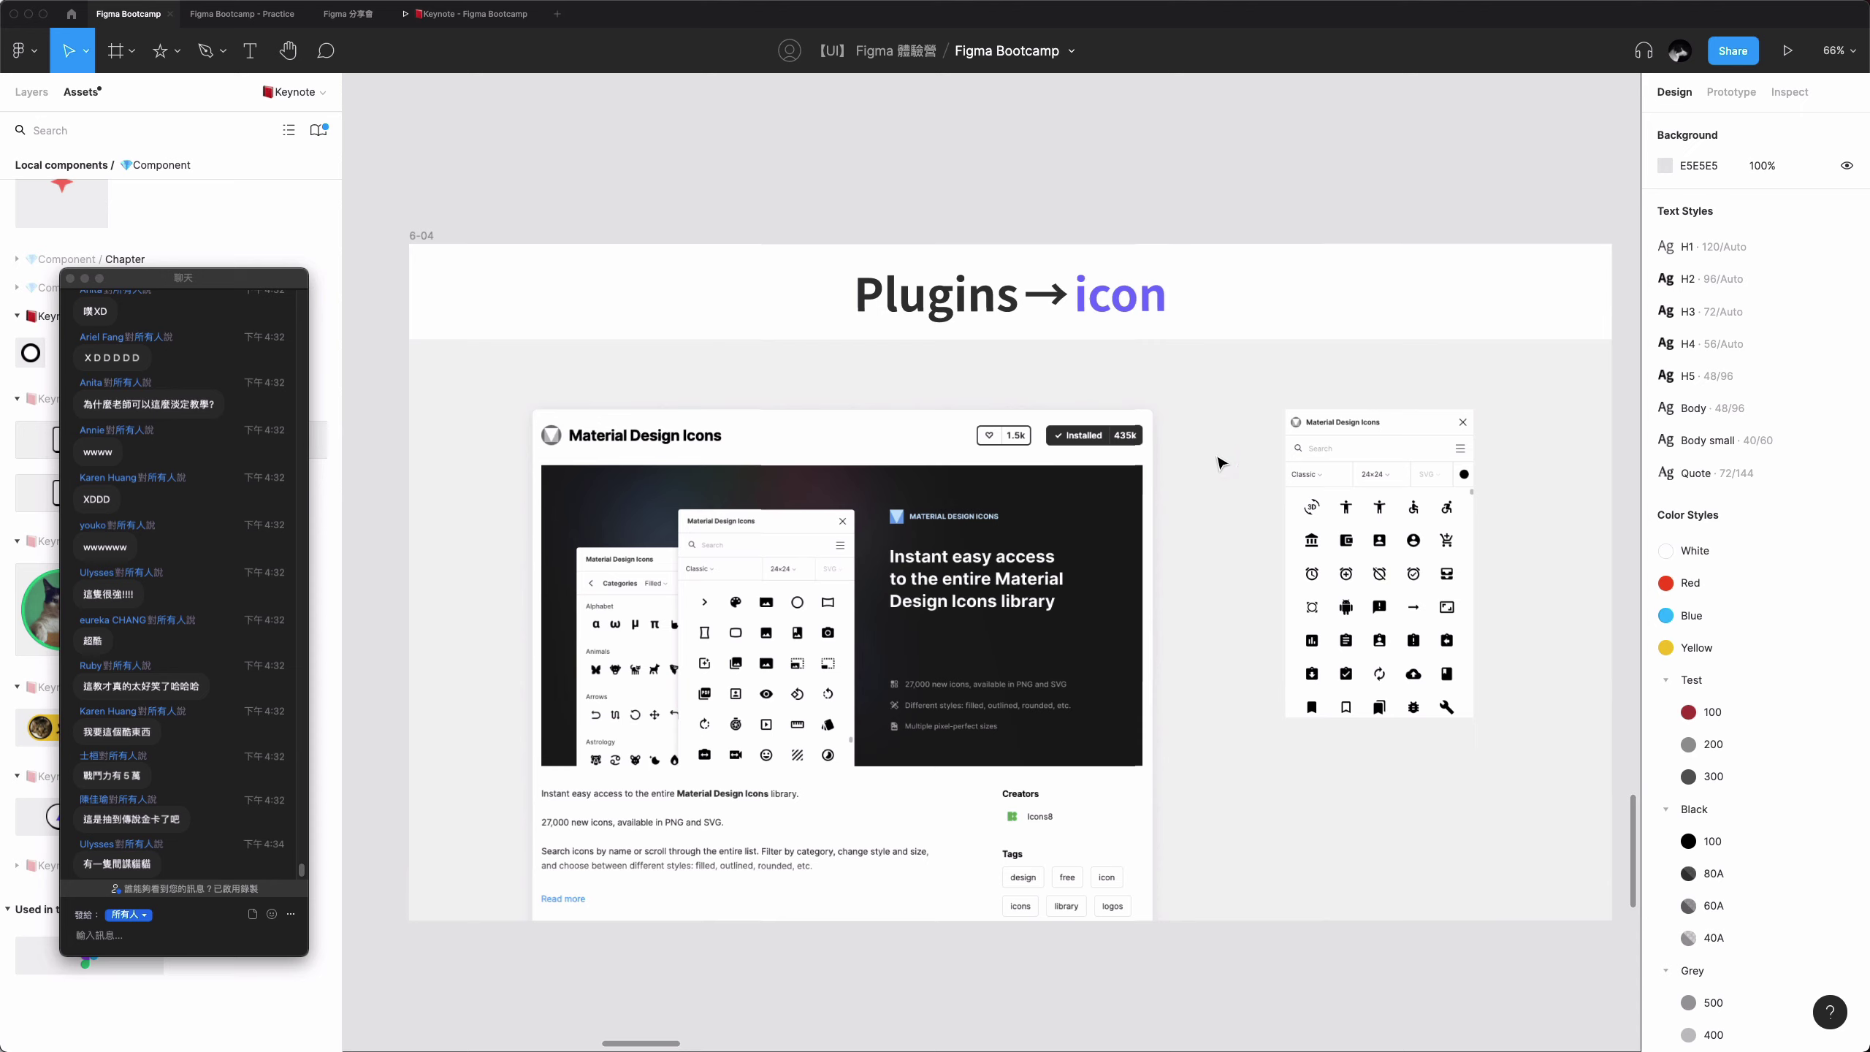
key("super+slash")
- Run the Material Design Icons plugin via 'icon' and drag the accessibility figure icon onto slide 6-04
type("i")
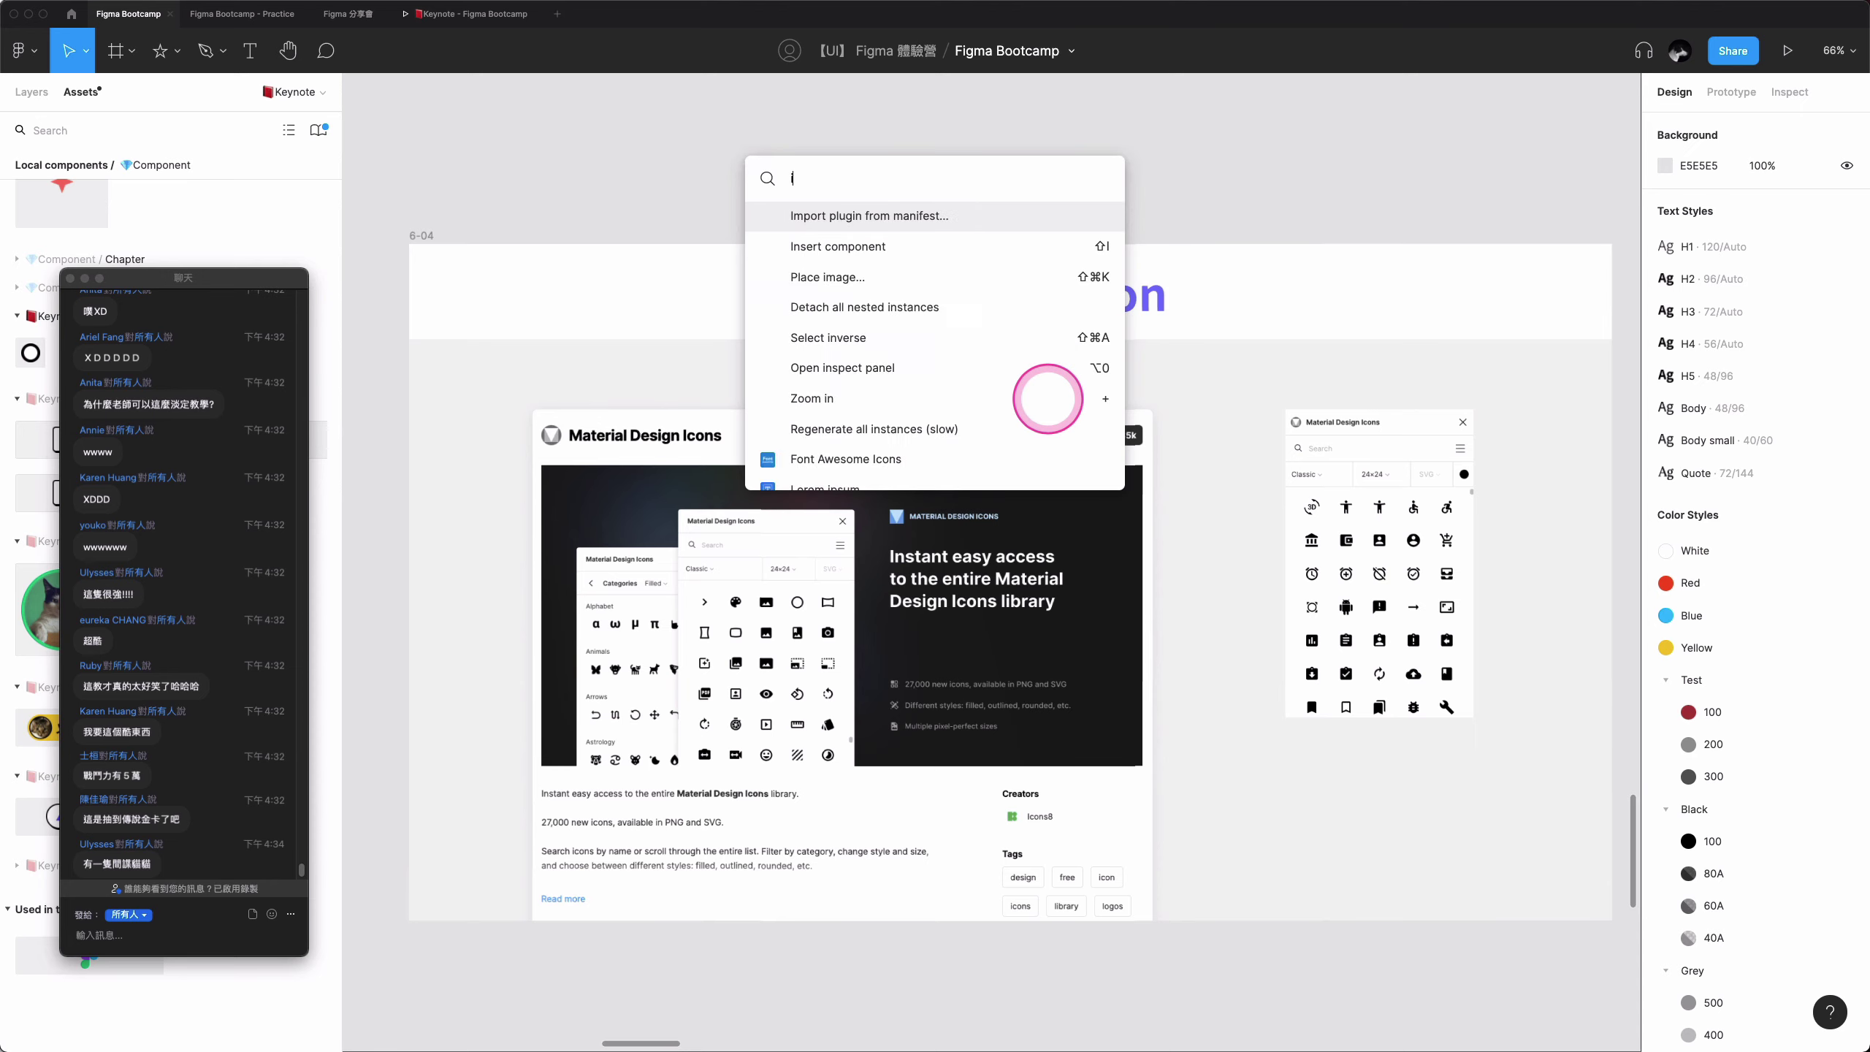
type("con")
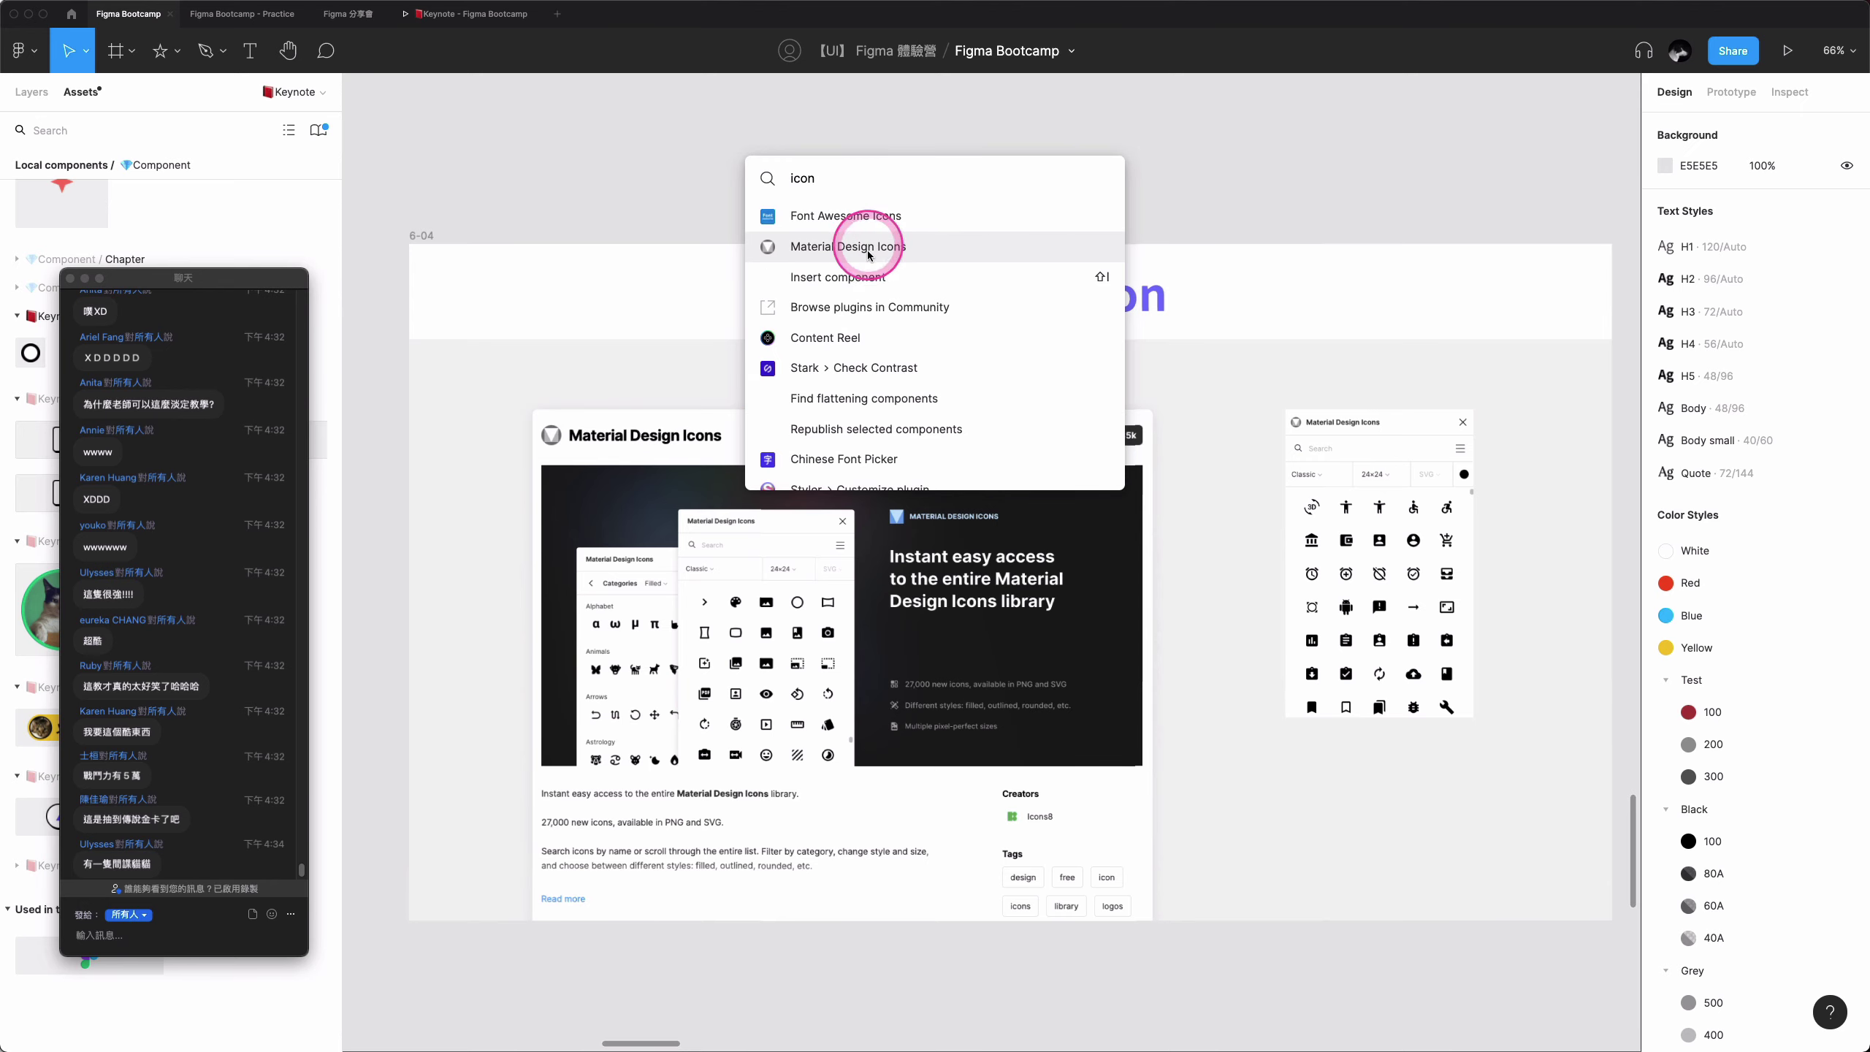
left_click(1164, 383)
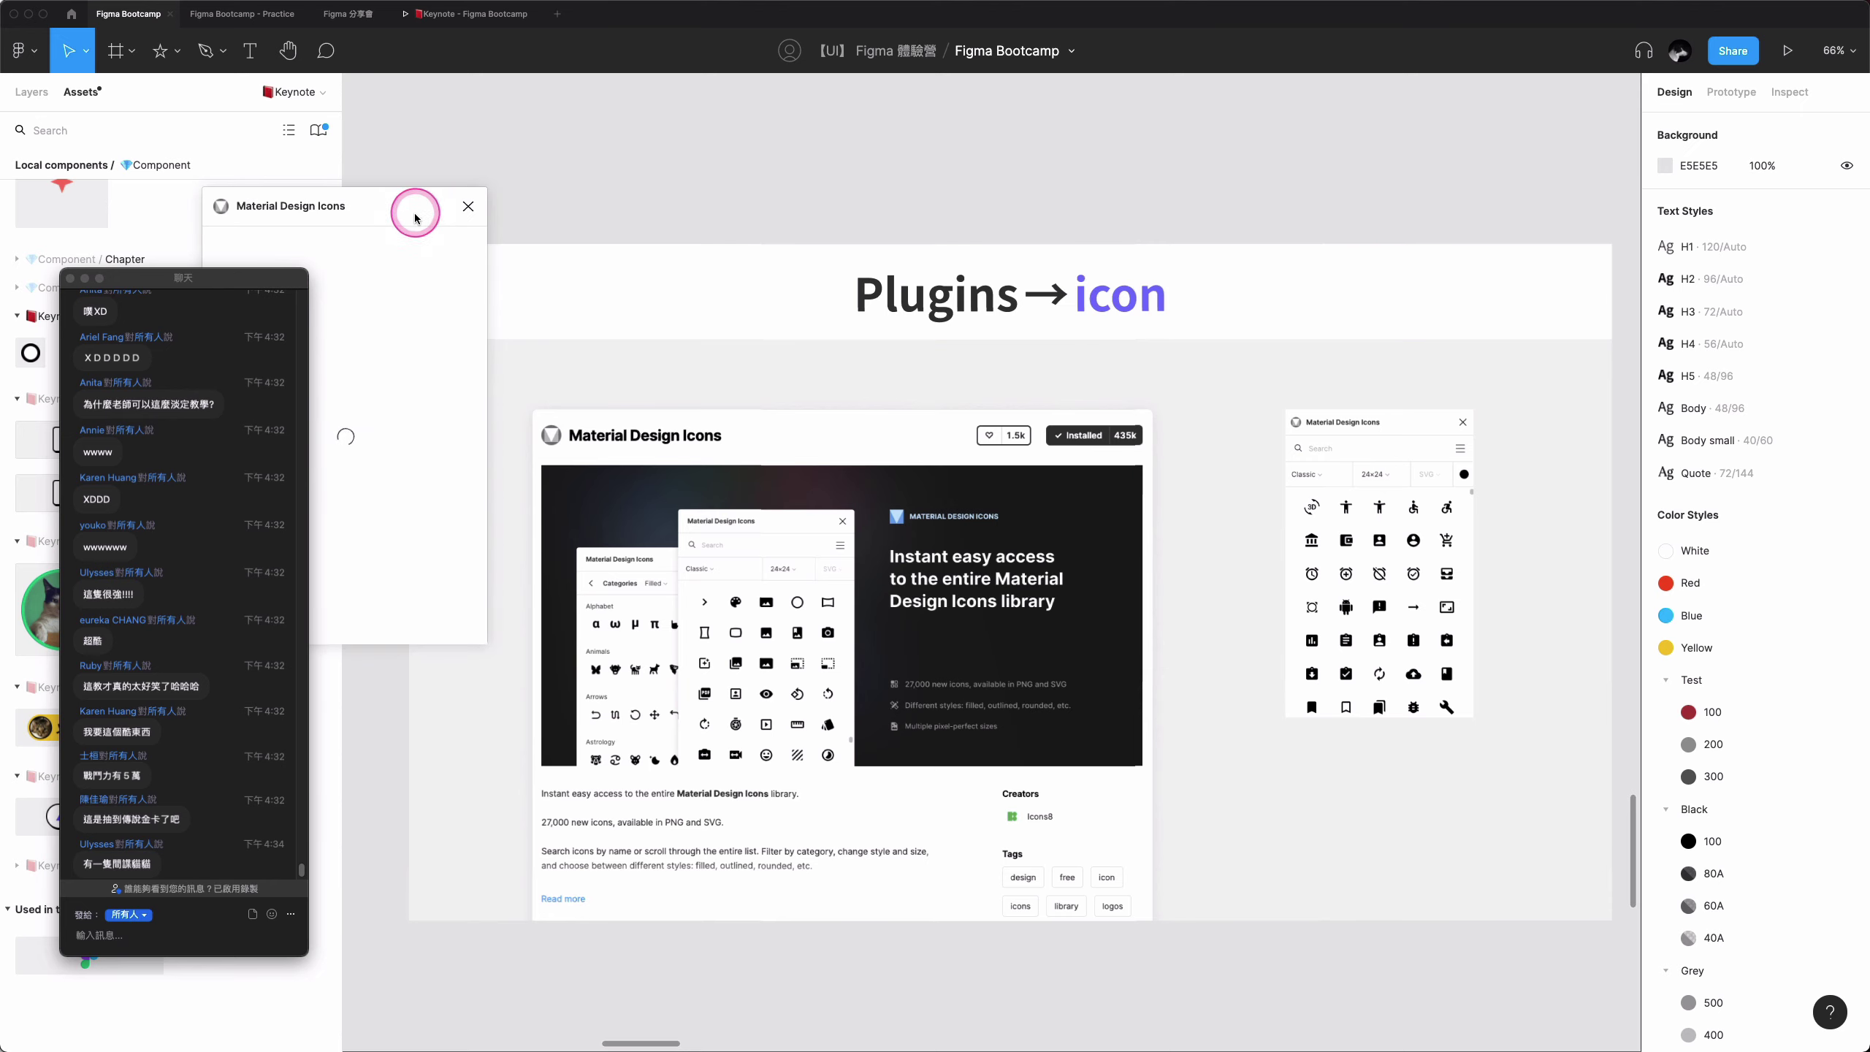
mouse_move(417, 208)
left_mouse_down()
mouse_move(1582, 471)
mouse_move(1478, 474)
left_mouse_up()
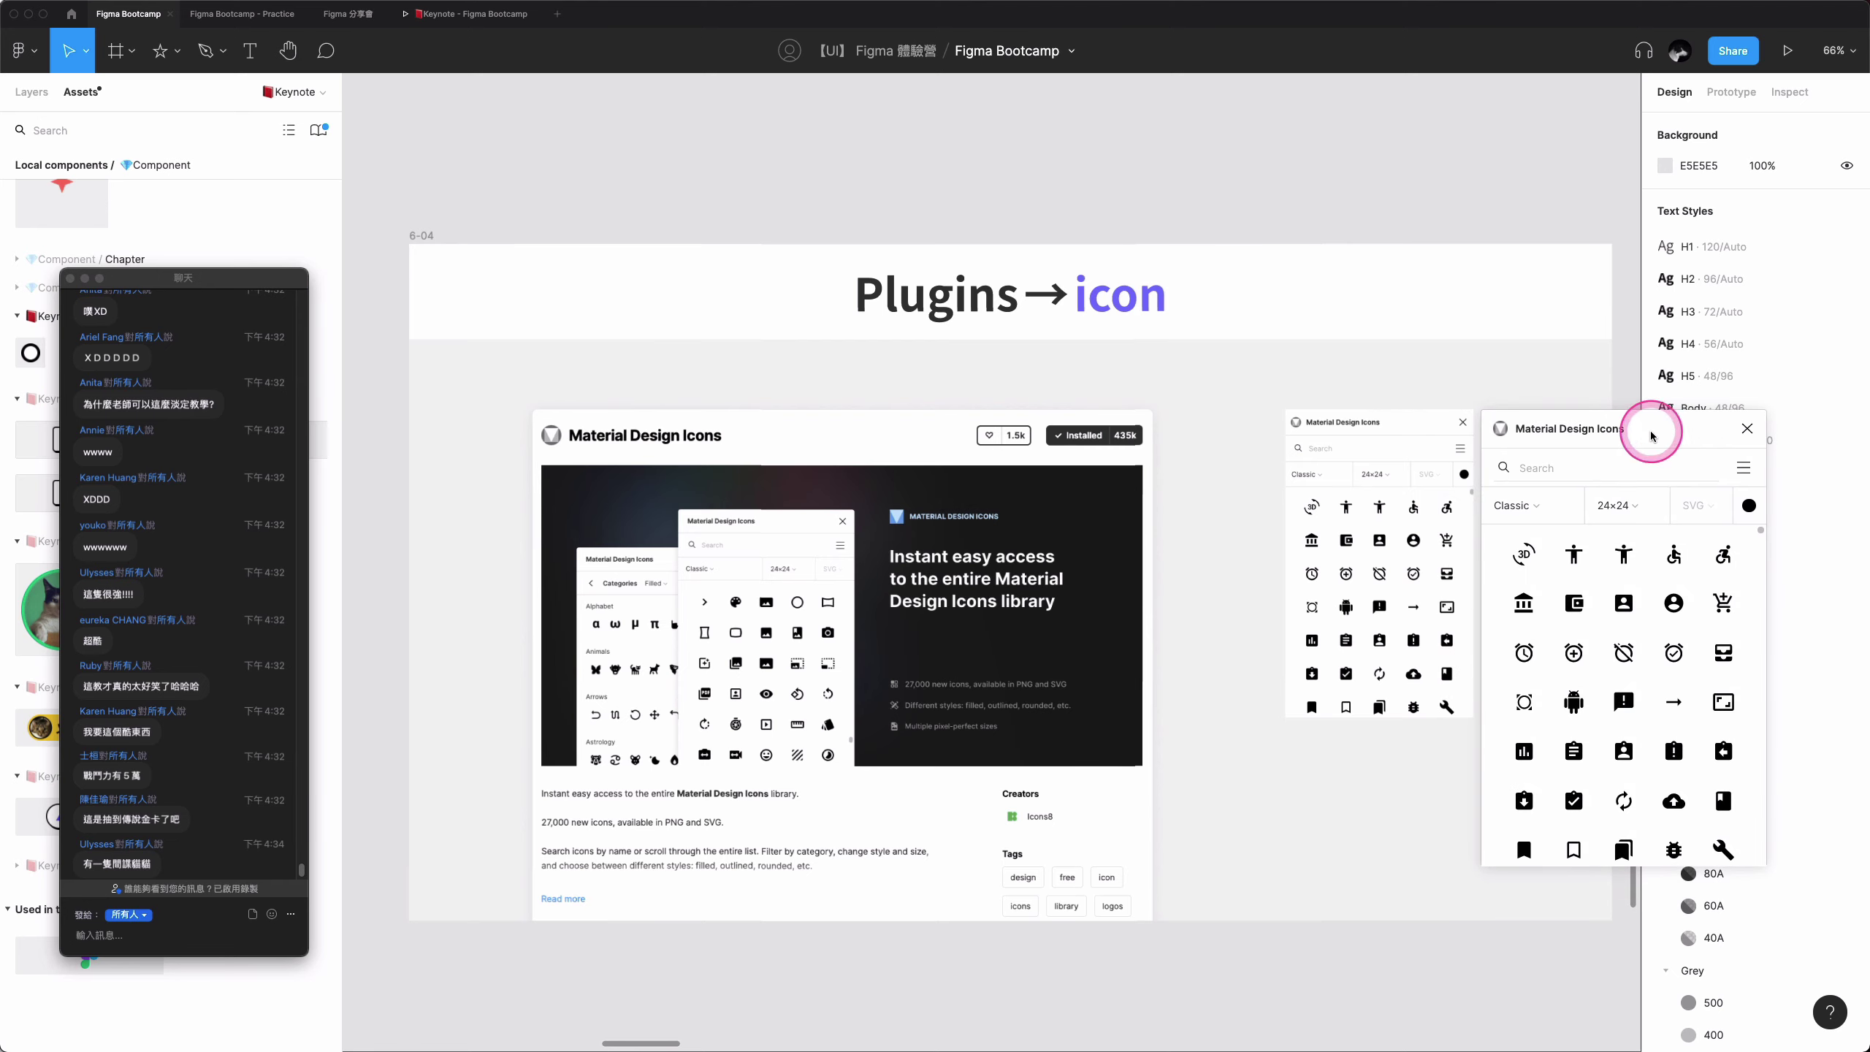
left_click_drag(1758, 475, 1650, 435)
left_click_drag(1573, 561, 1607, 563)
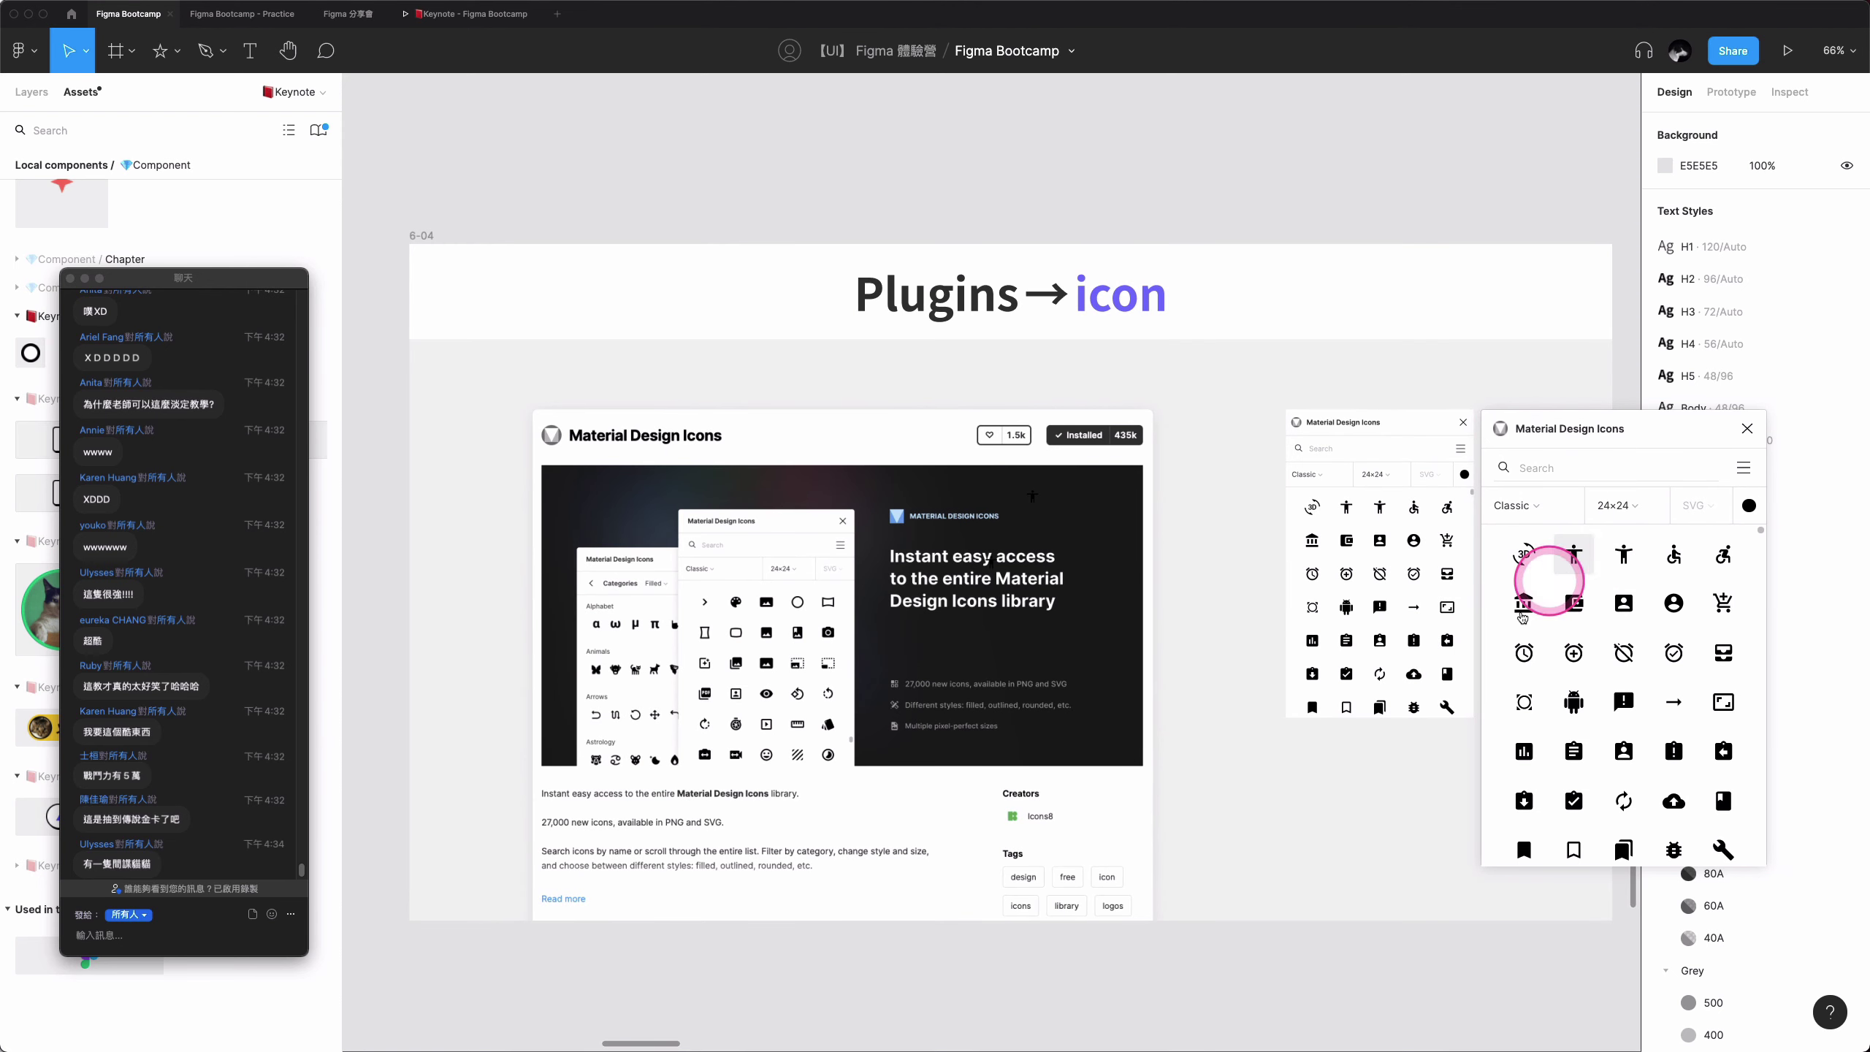
left_click_drag(1573, 554, 1339, 770)
- Insert the Android icon into slide frame 6-04, undoing an accidental frame move
scroll(1339, 770, "right", 1)
scroll(1340, 770, "right", 2)
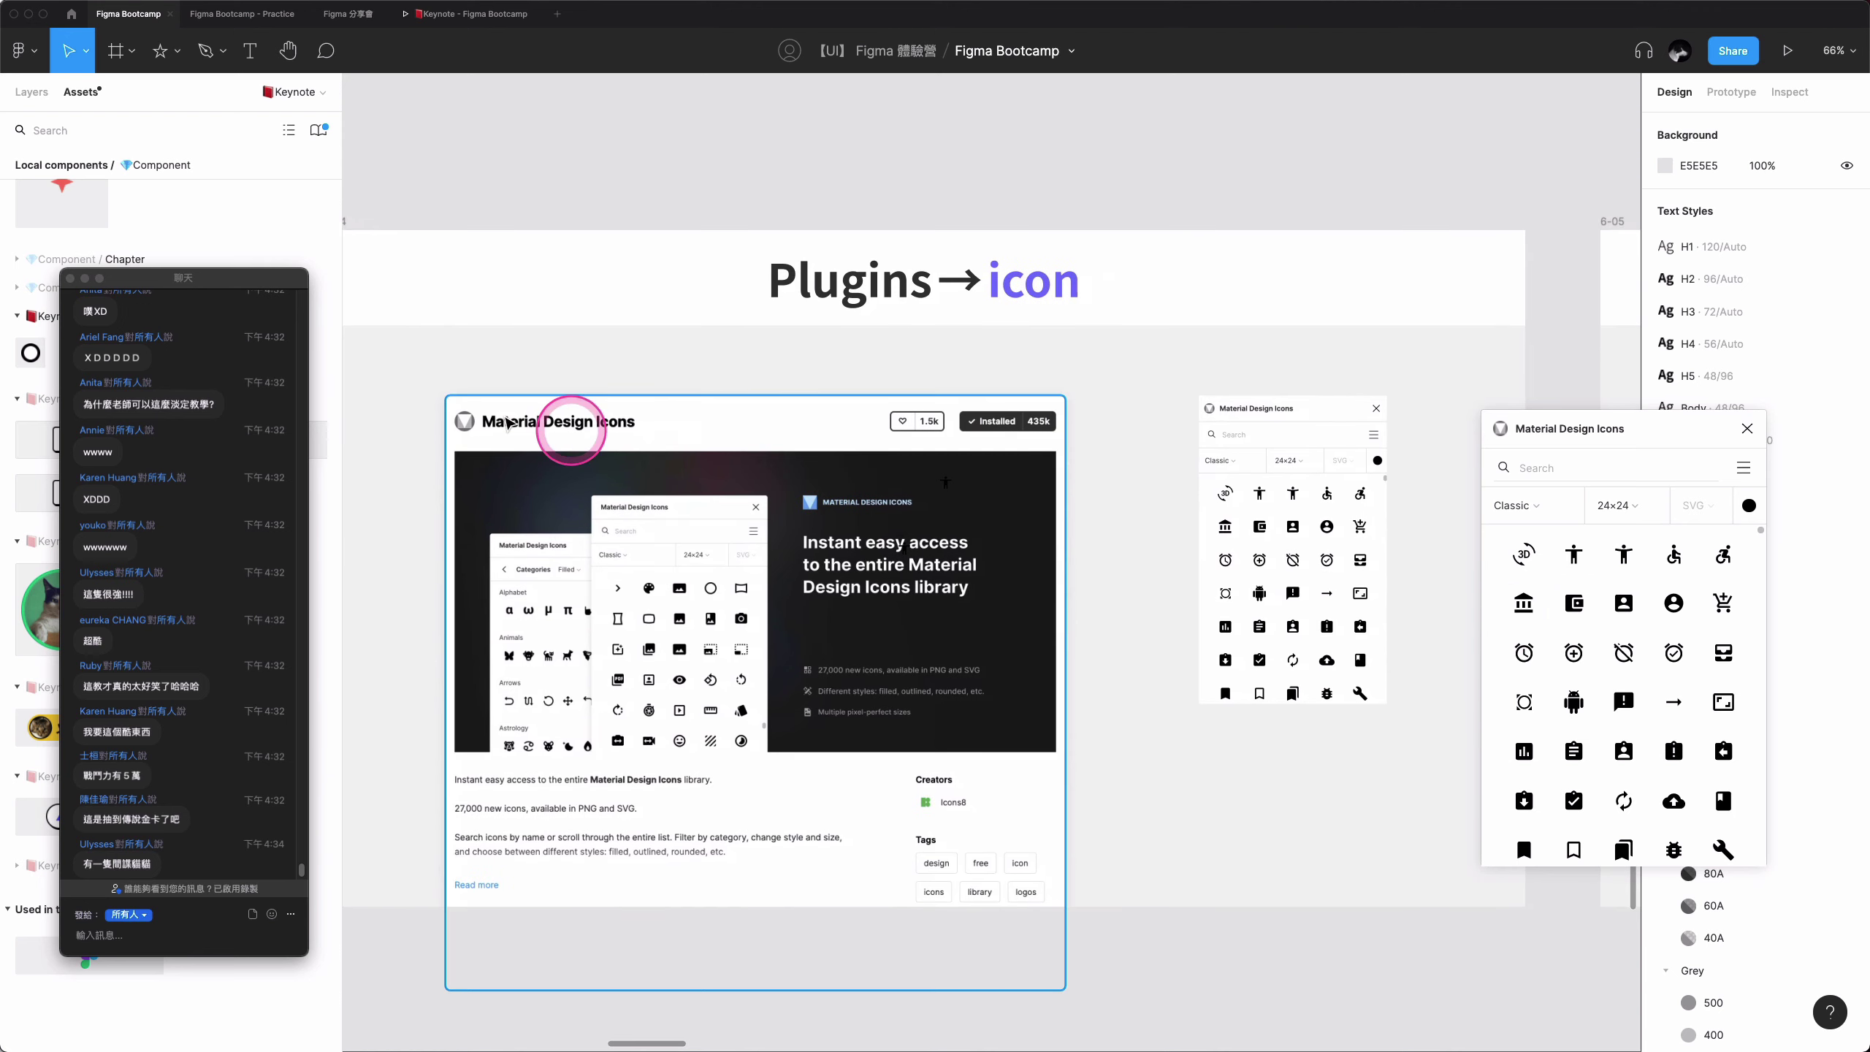
scroll(593, 243, "down", 2)
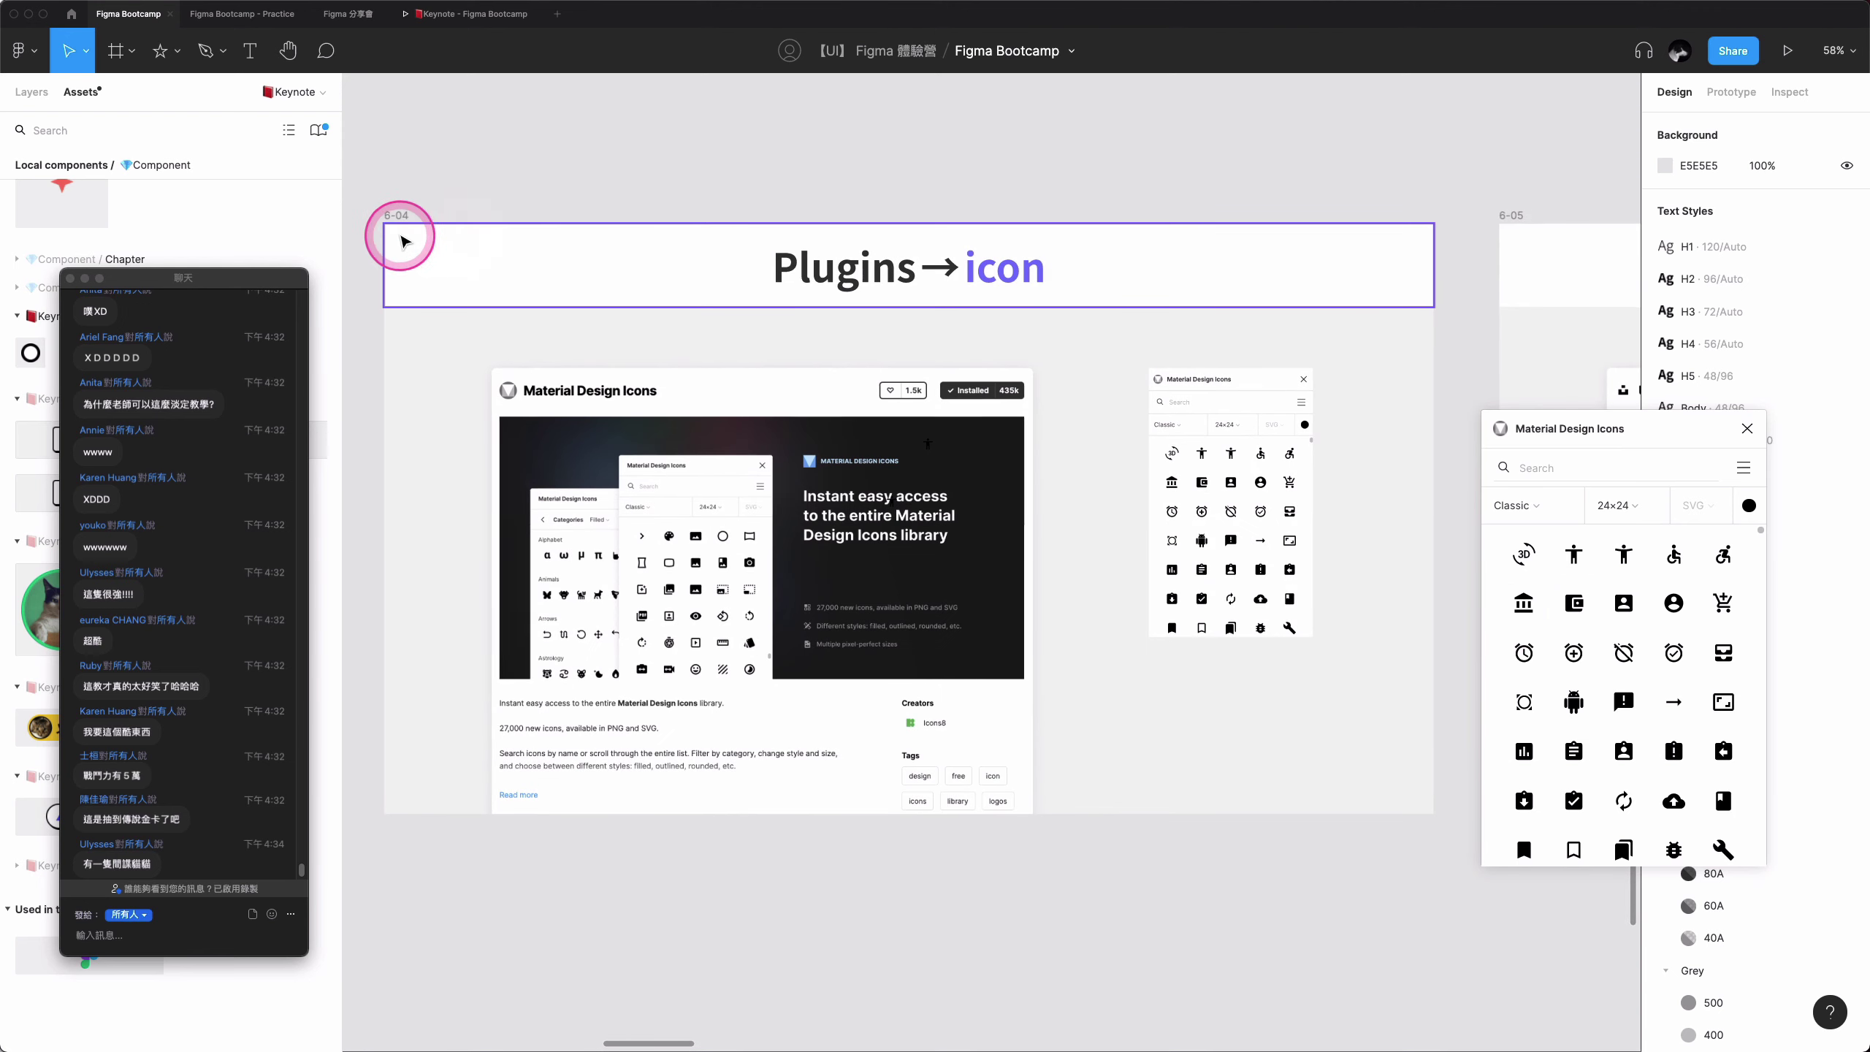
left_click(397, 214)
left_click(1574, 696)
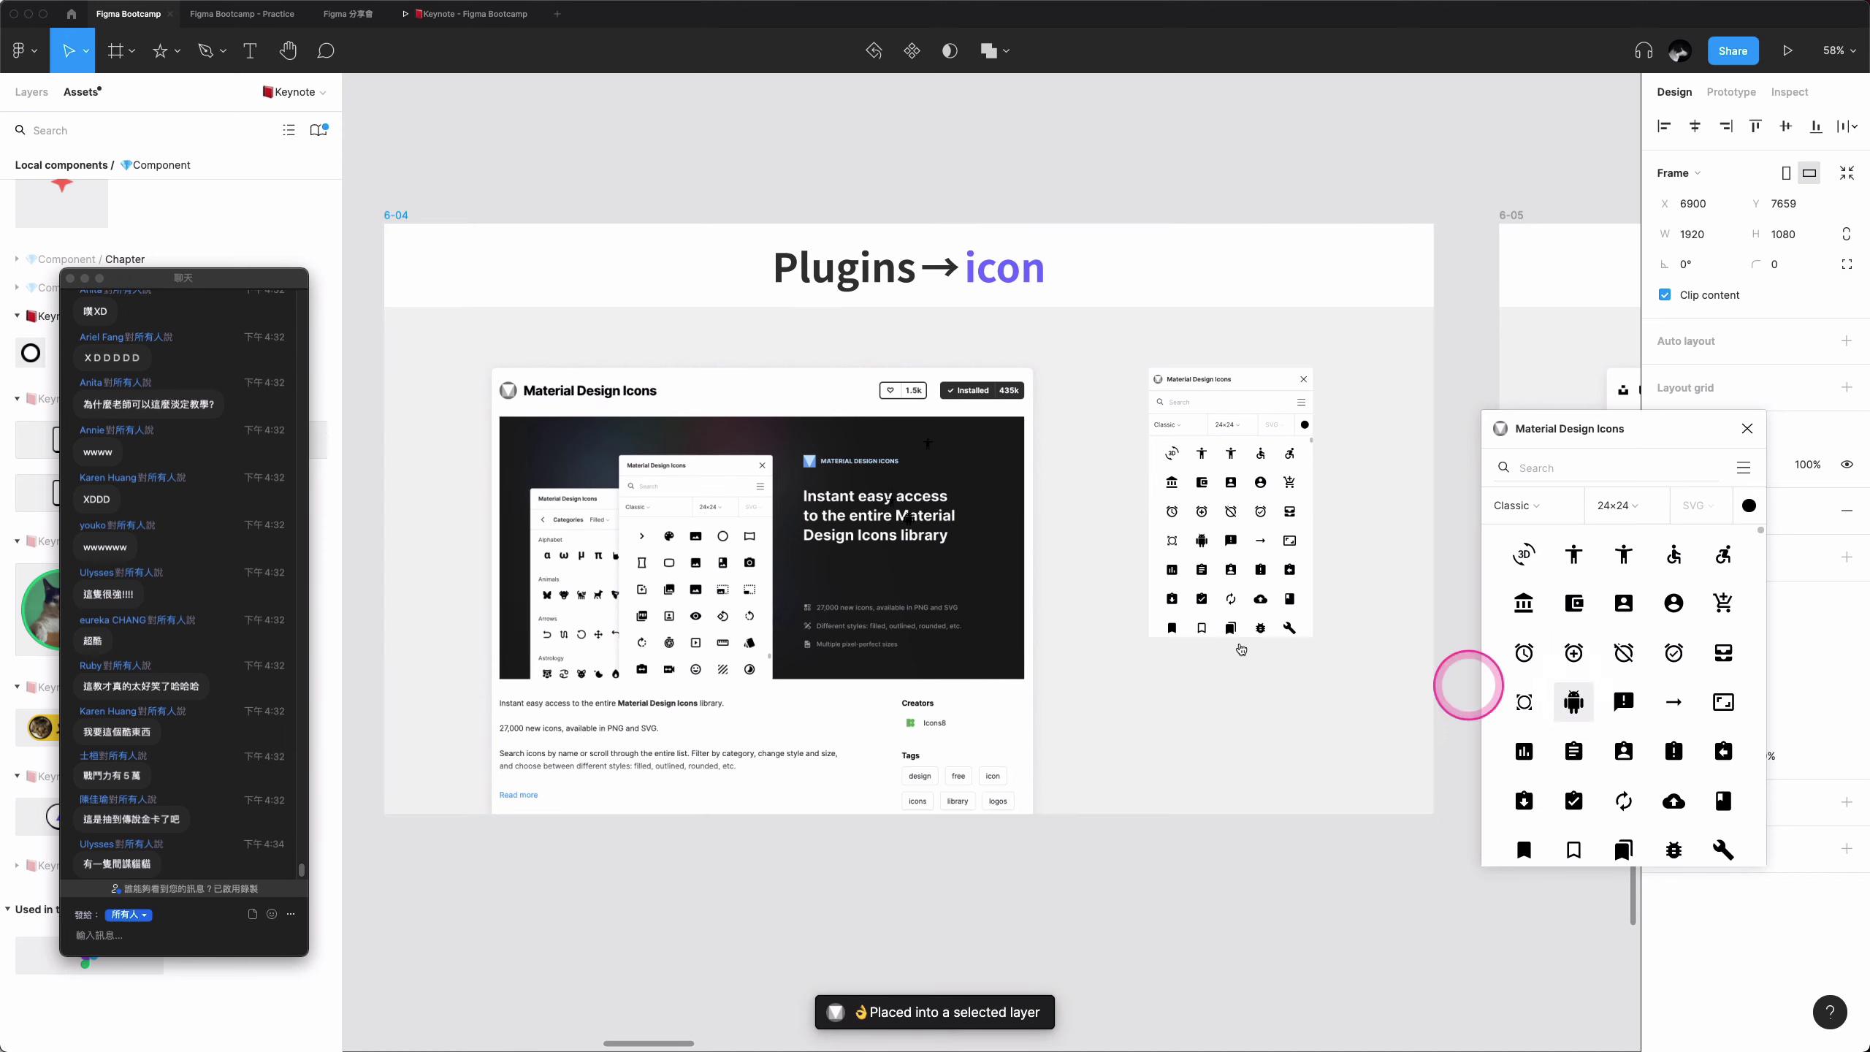
left_click_drag(1008, 622, 1126, 651)
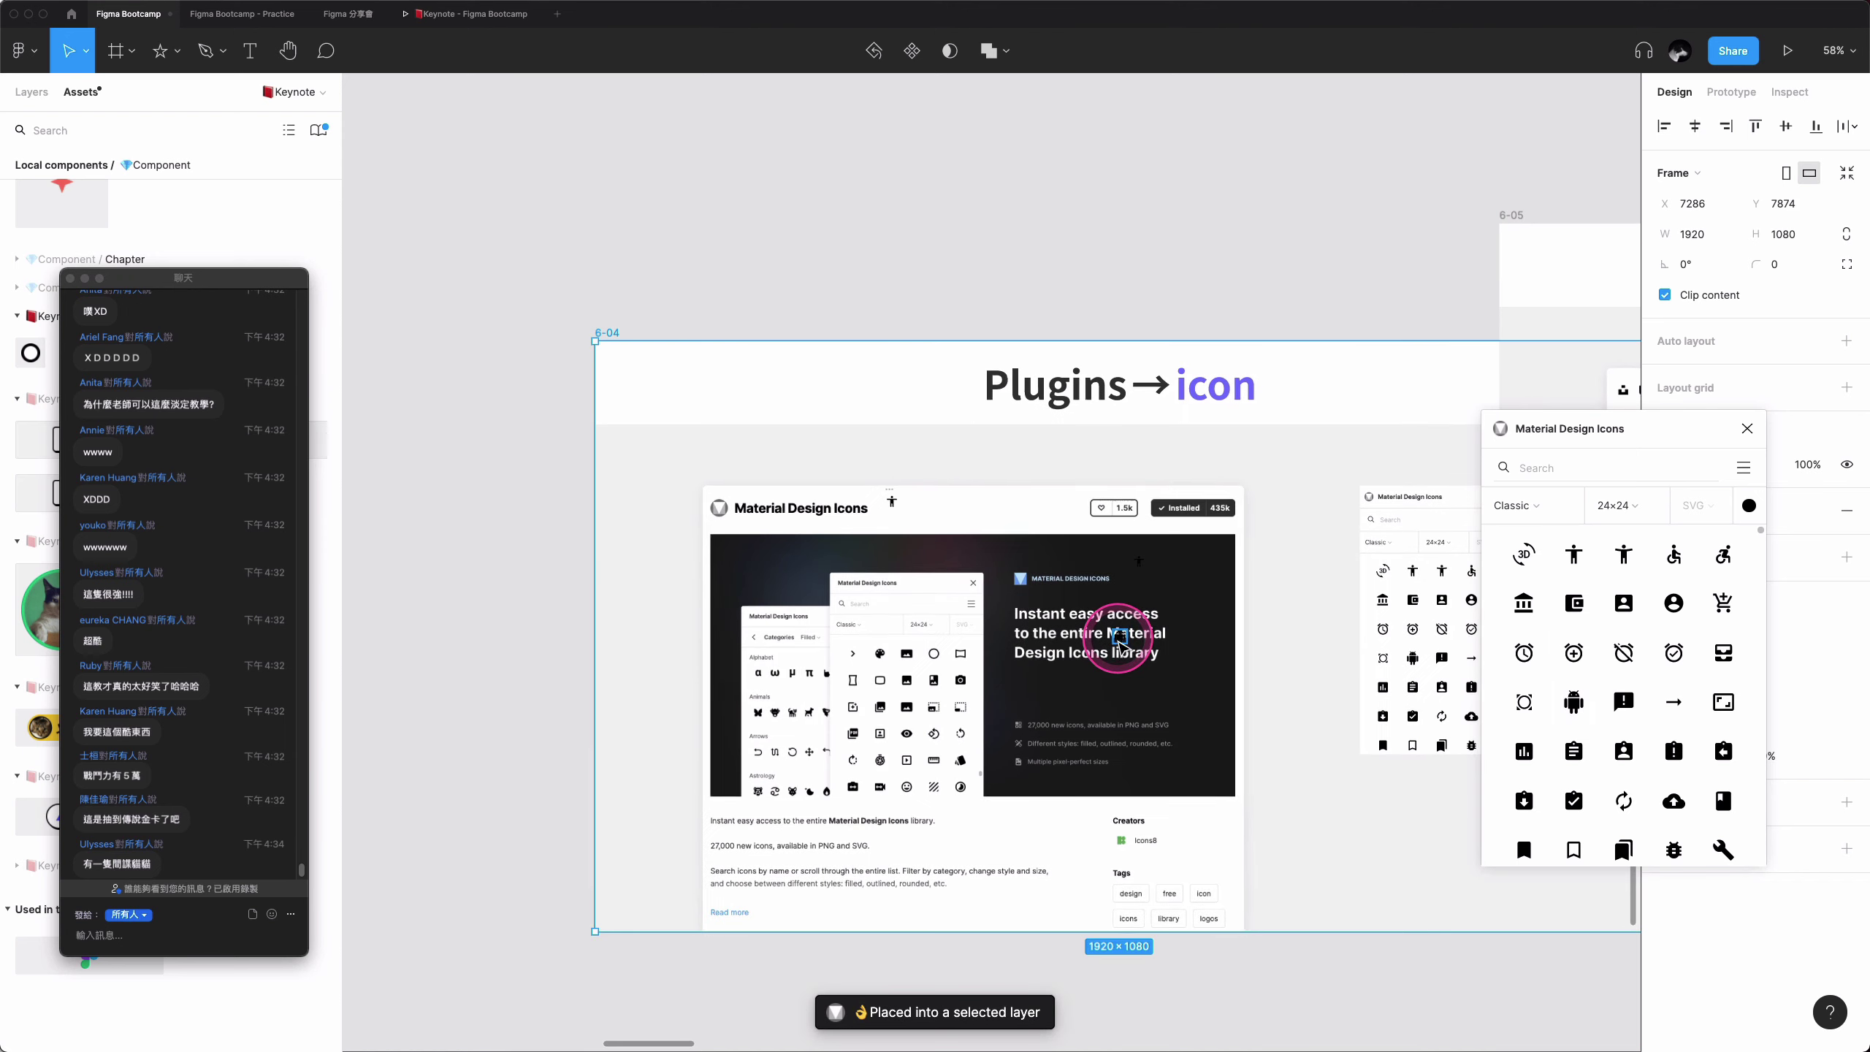
key("ctrl+z")
key("Escape")
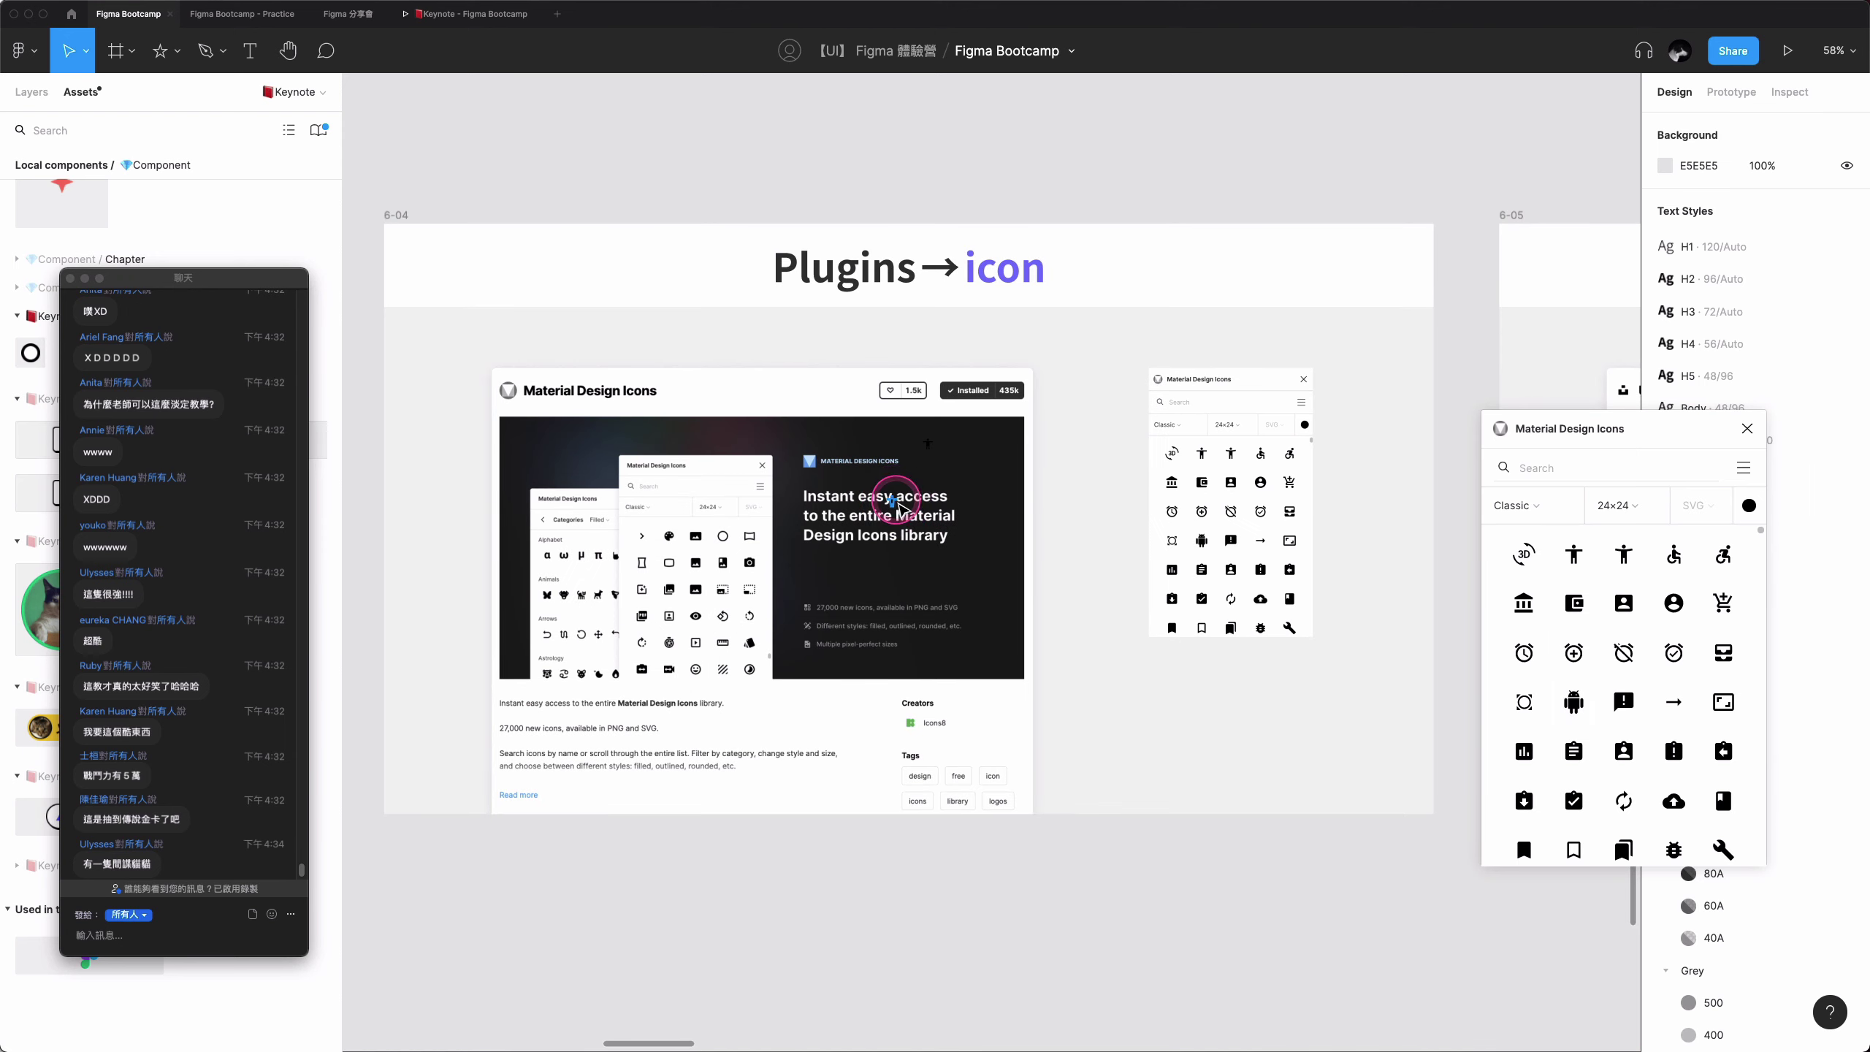
- Try moving the small placed icon onto empty canvas, then undo it and reselect frame 6-04
left_click(897, 504)
scroll(926, 532, "up", 2)
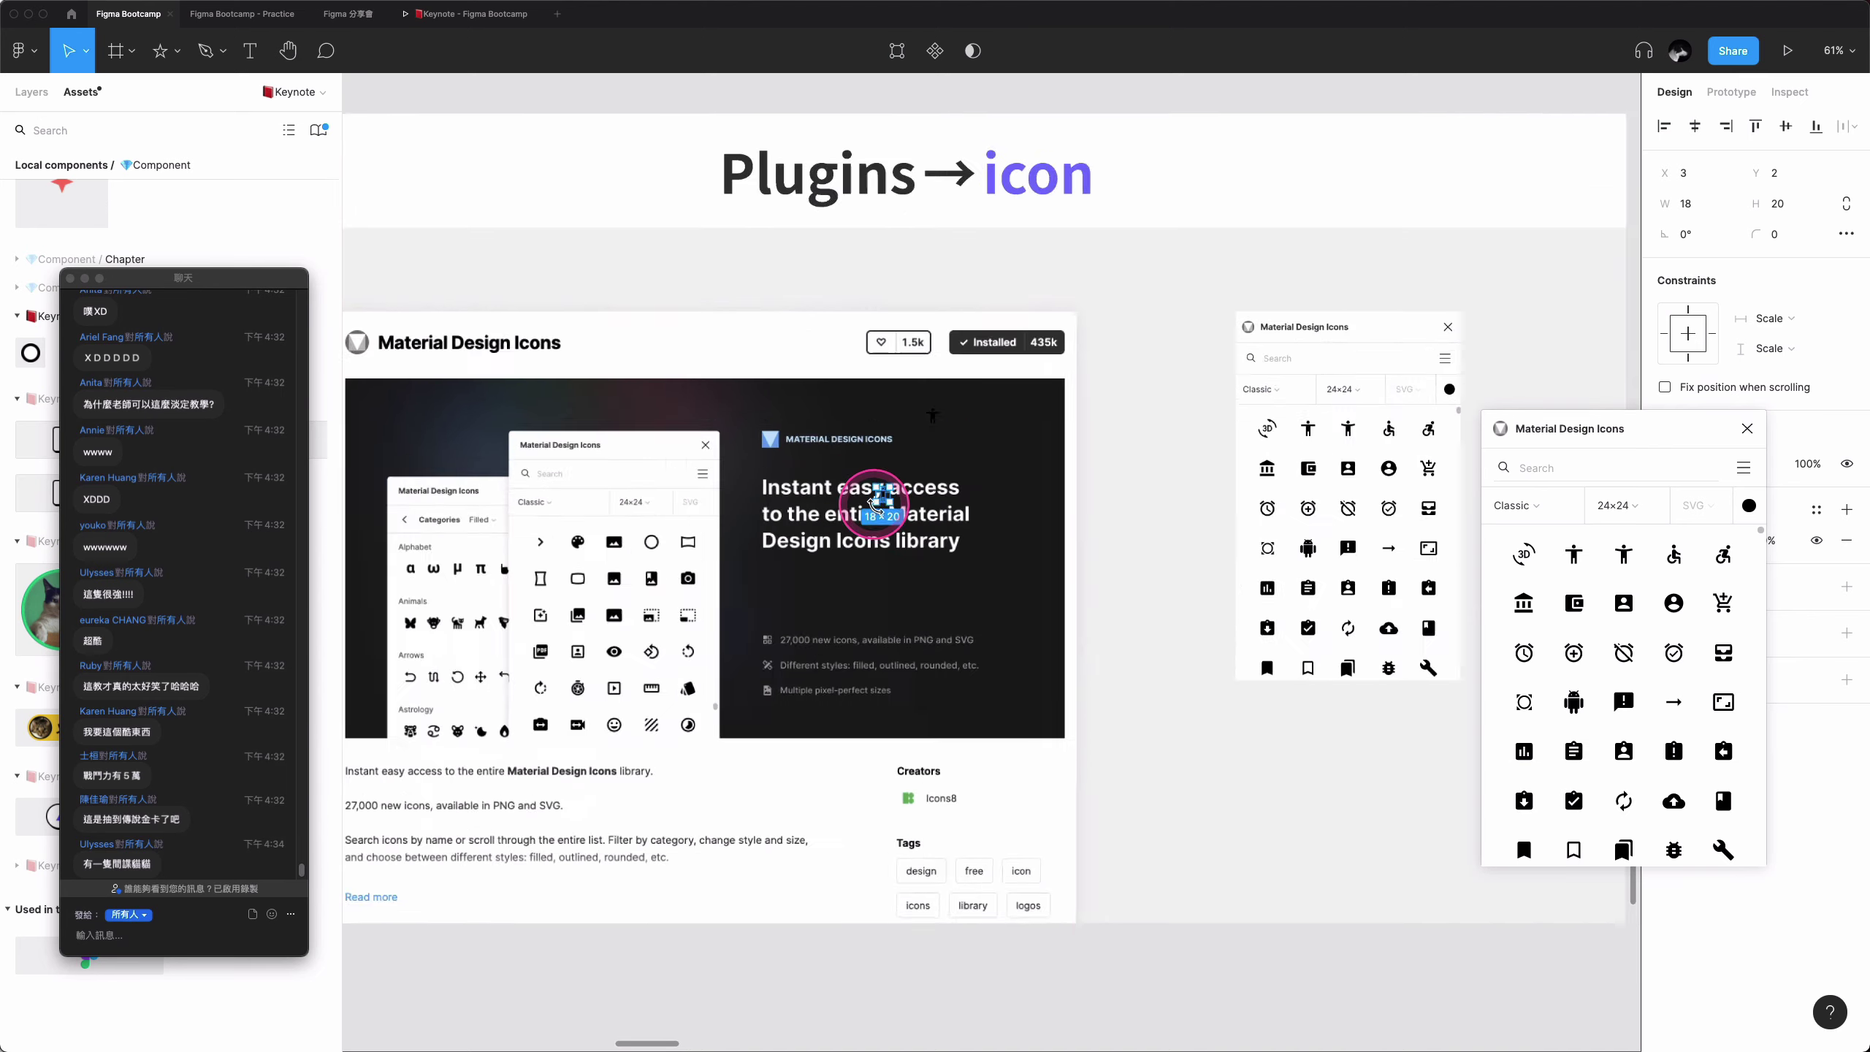
scroll(906, 515, "up", 3)
left_click_drag(877, 495, 1222, 544)
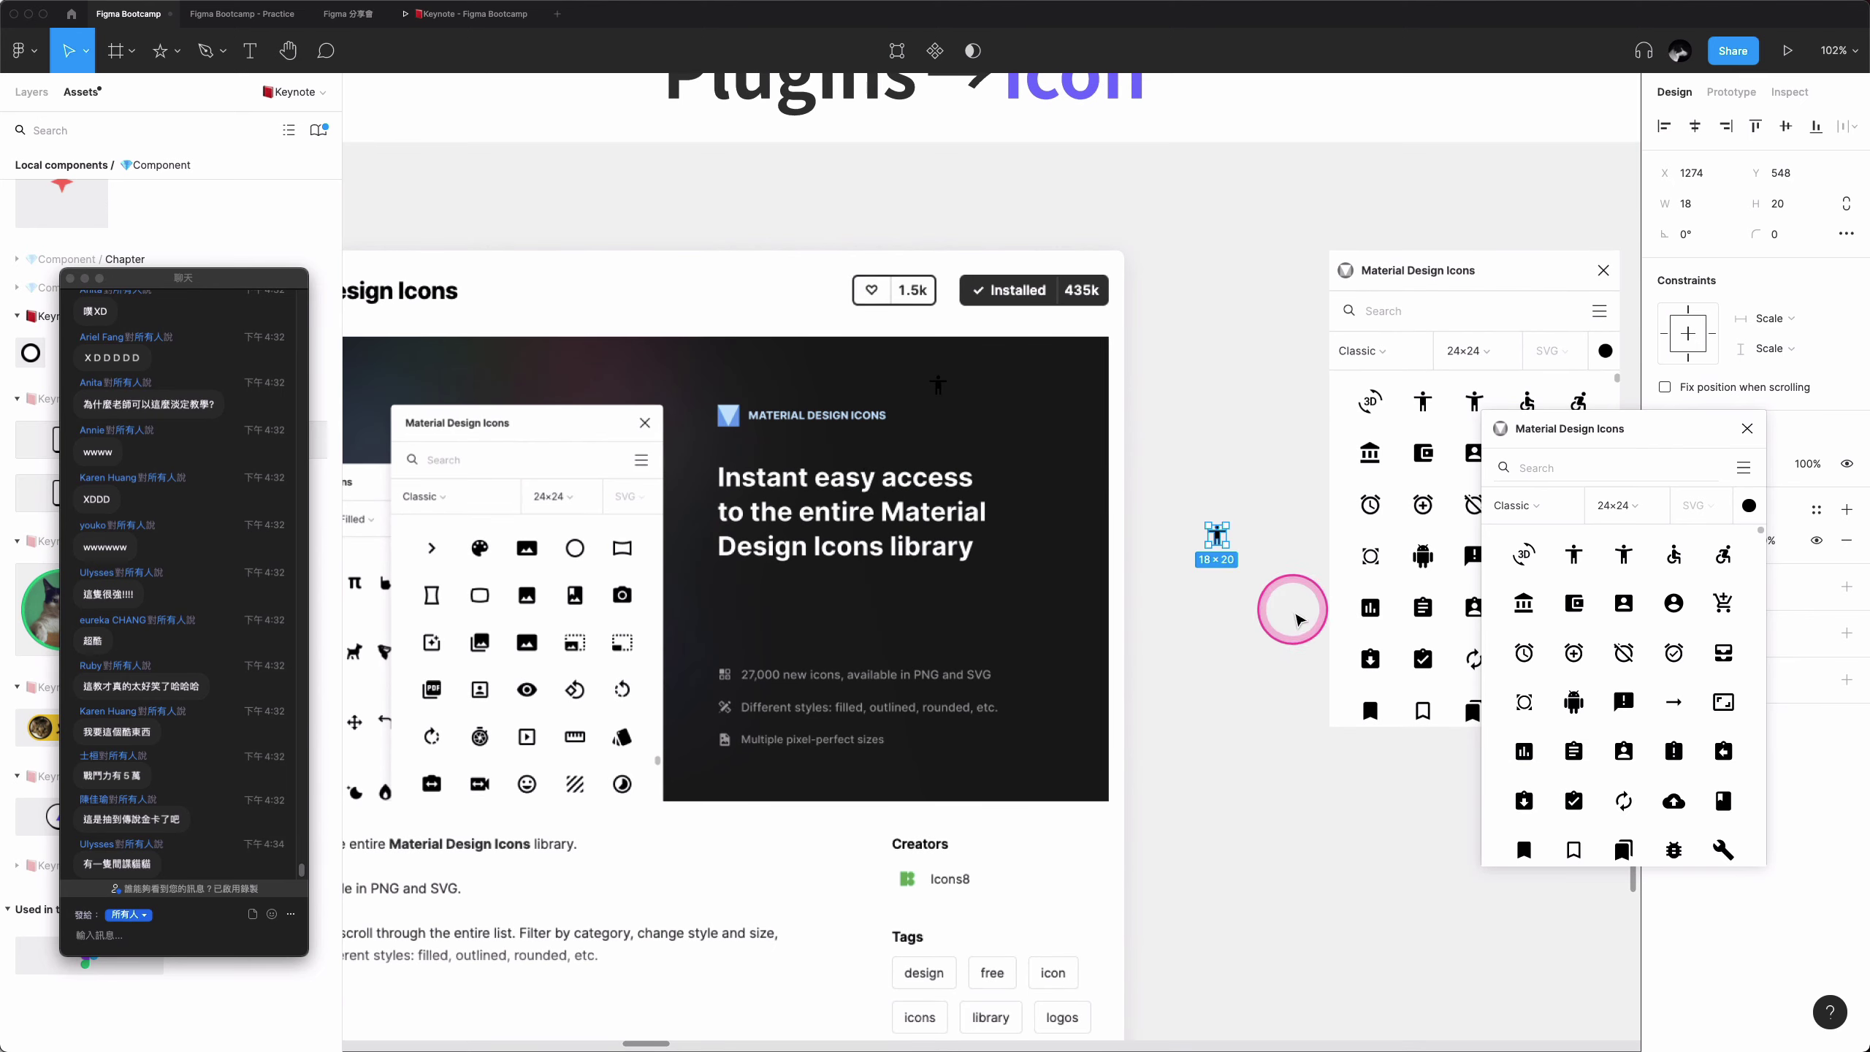
scroll(1104, 648, "down", 5)
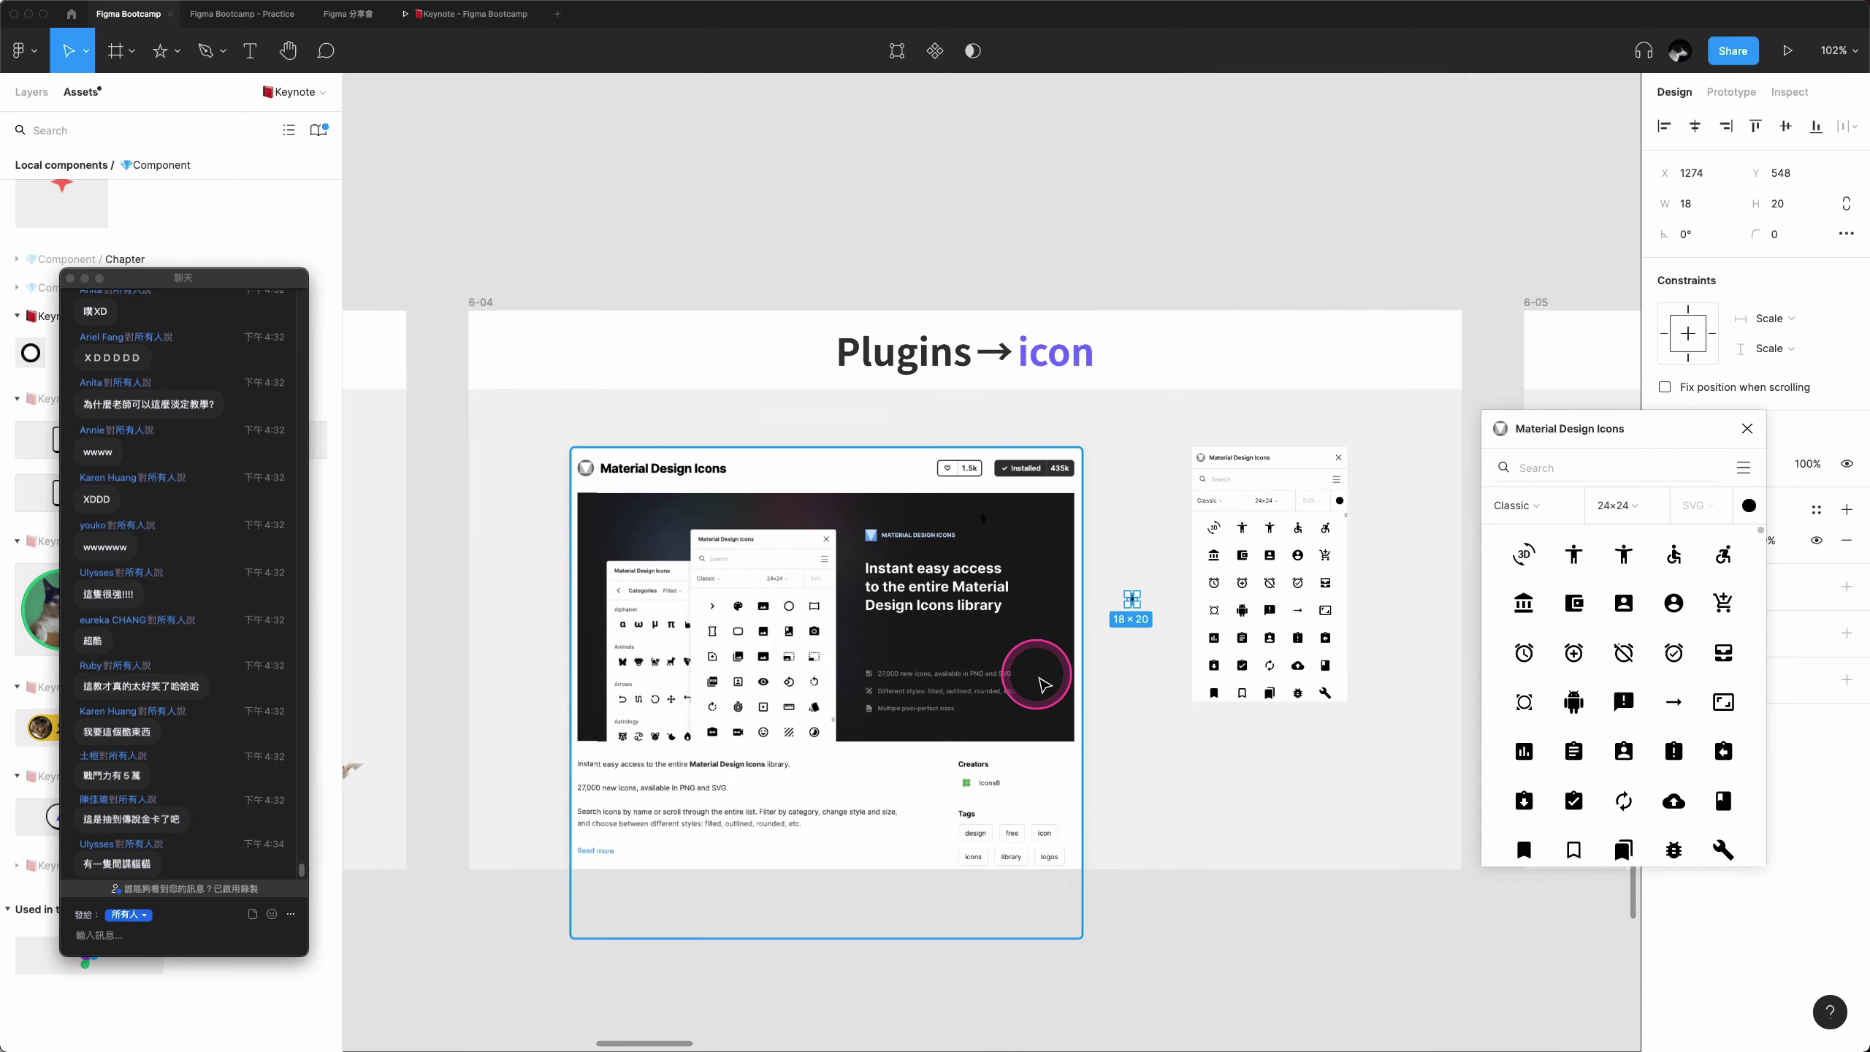
key("ctrl+z")
left_click(1251, 794)
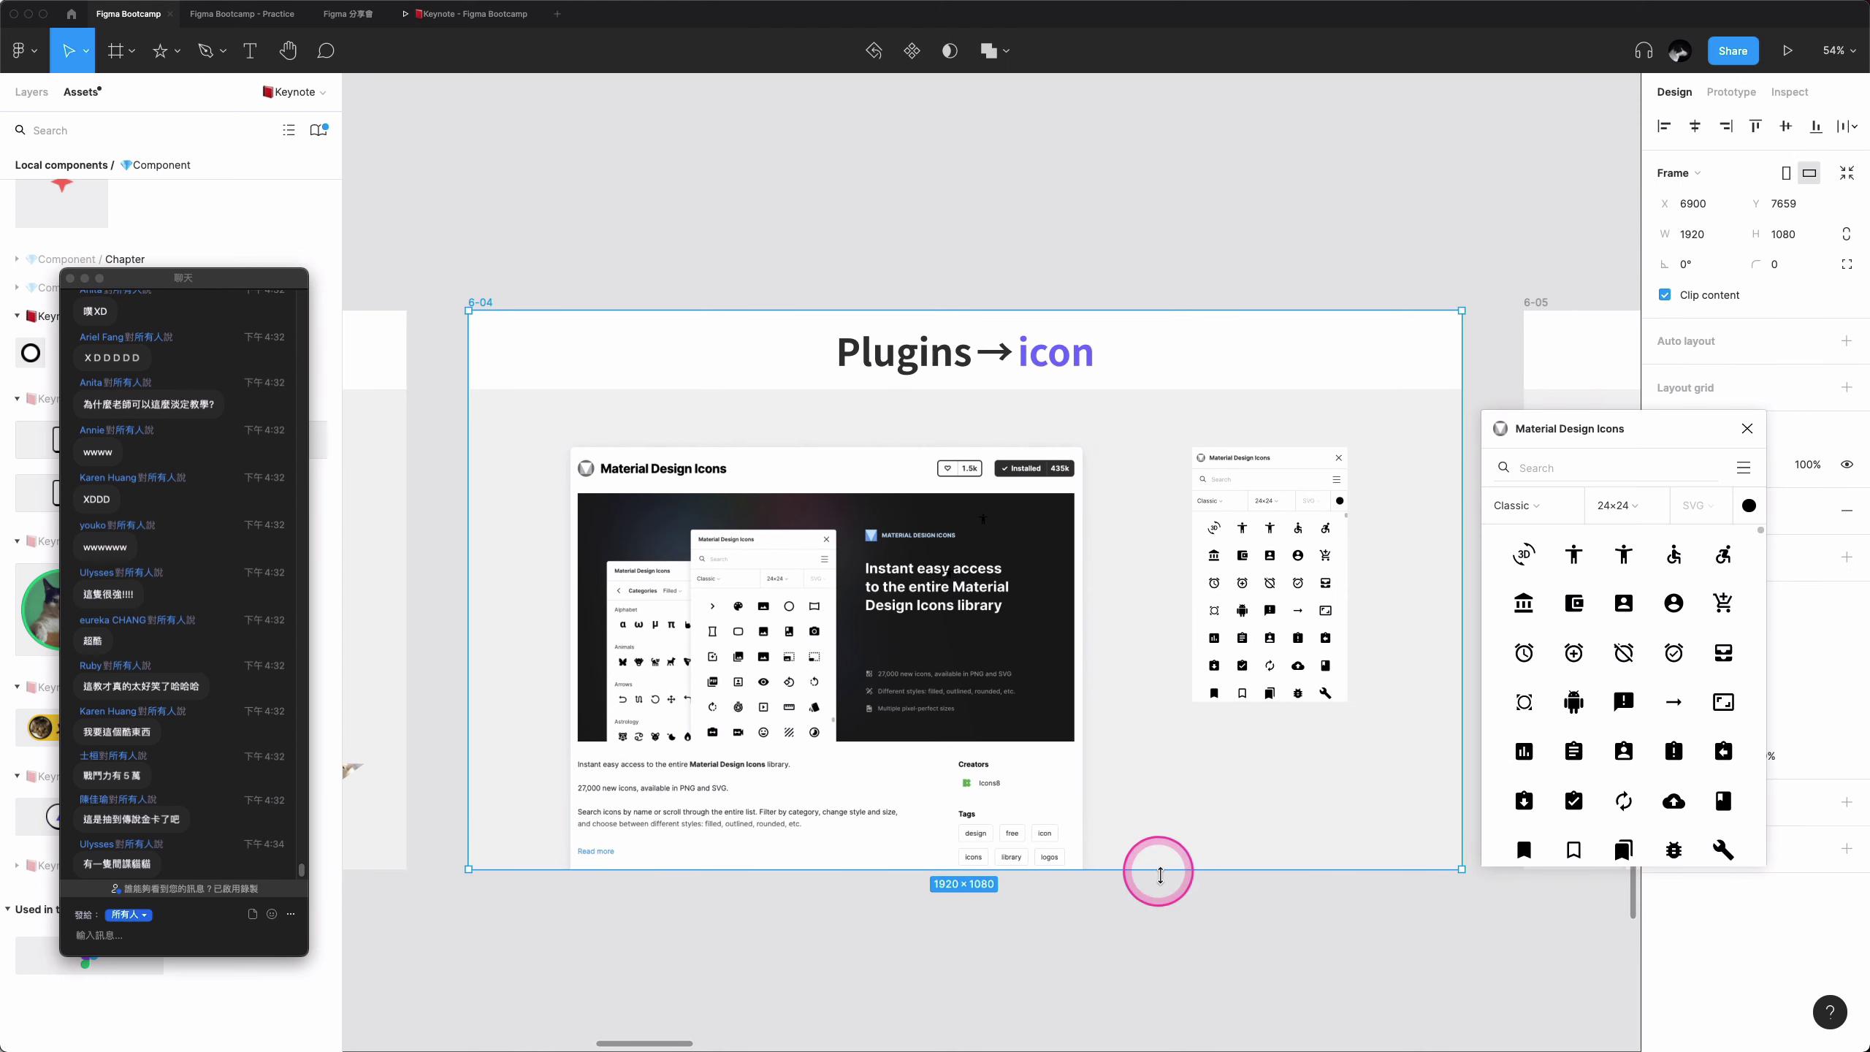
- Close the Material Design Icons plugin and scroll over to slide 6-05
scroll(1160, 868, "right", 5)
scroll(1160, 873, "right", 5)
scroll(1159, 877, "right", 5)
scroll(1152, 866, "right", 3)
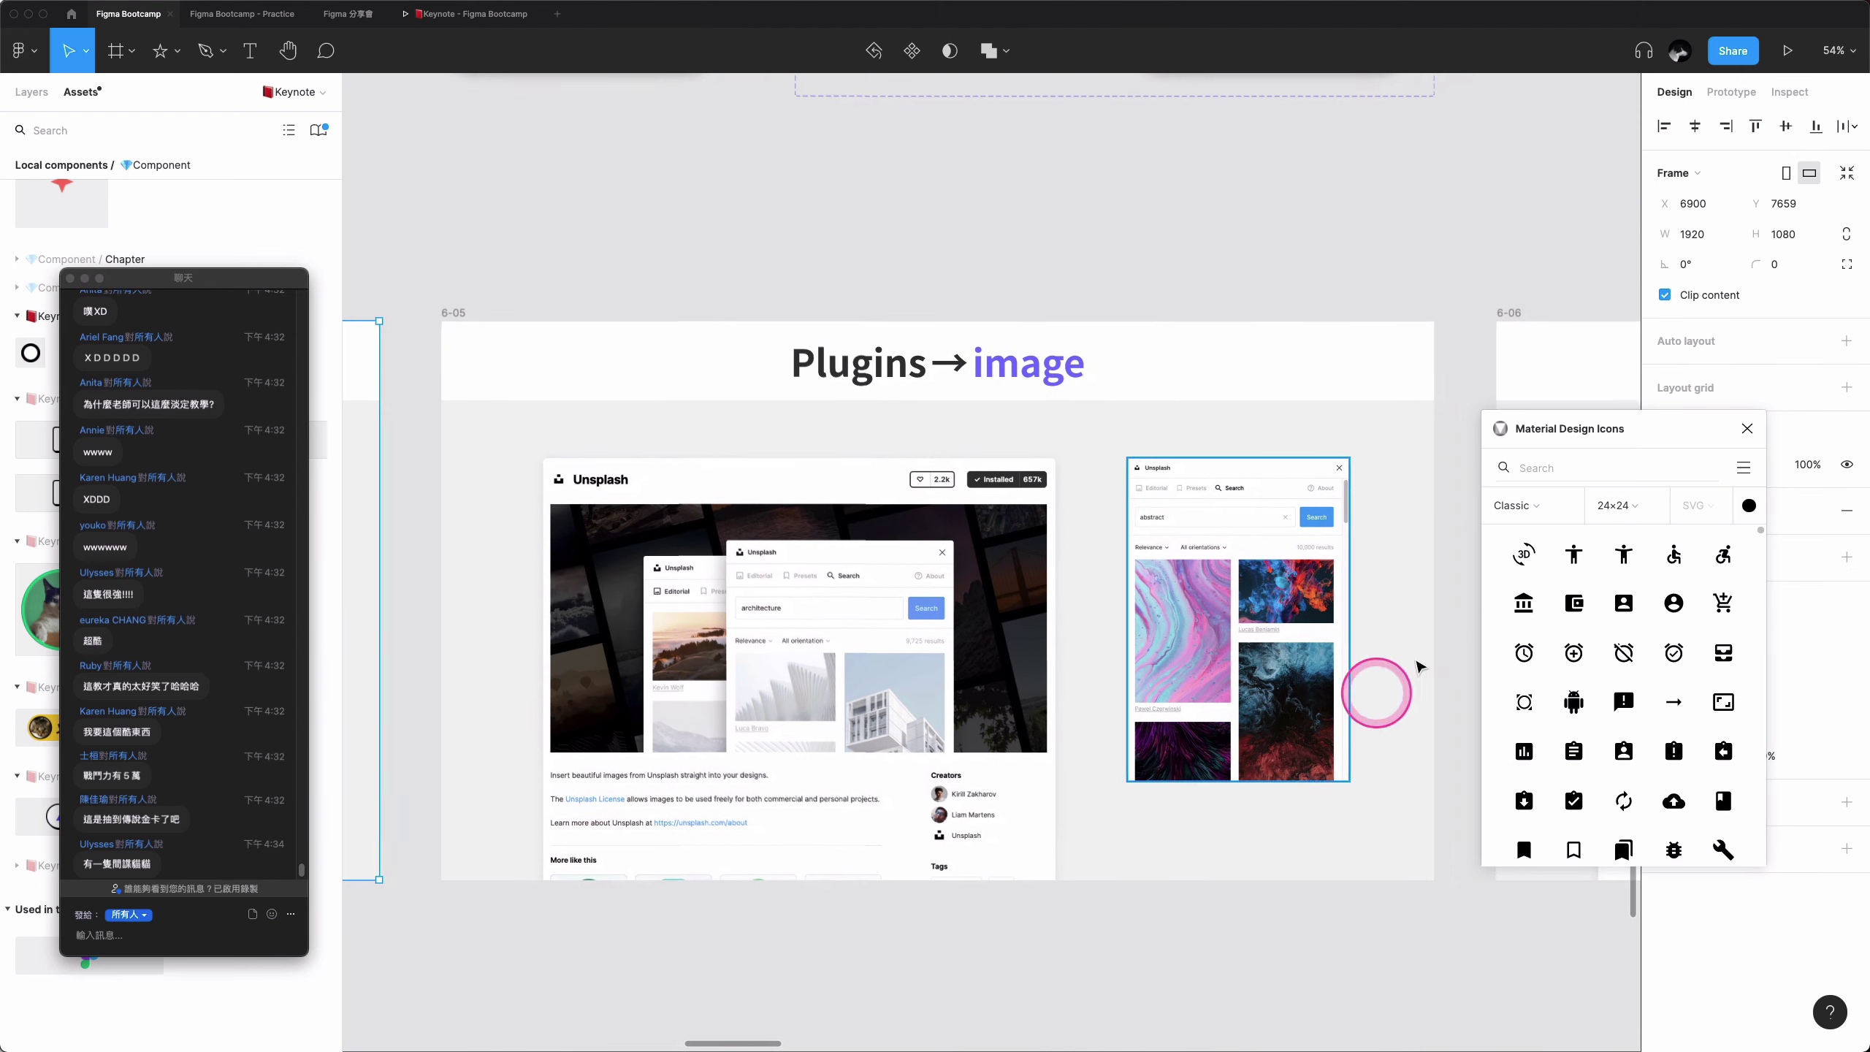
left_click(1746, 428)
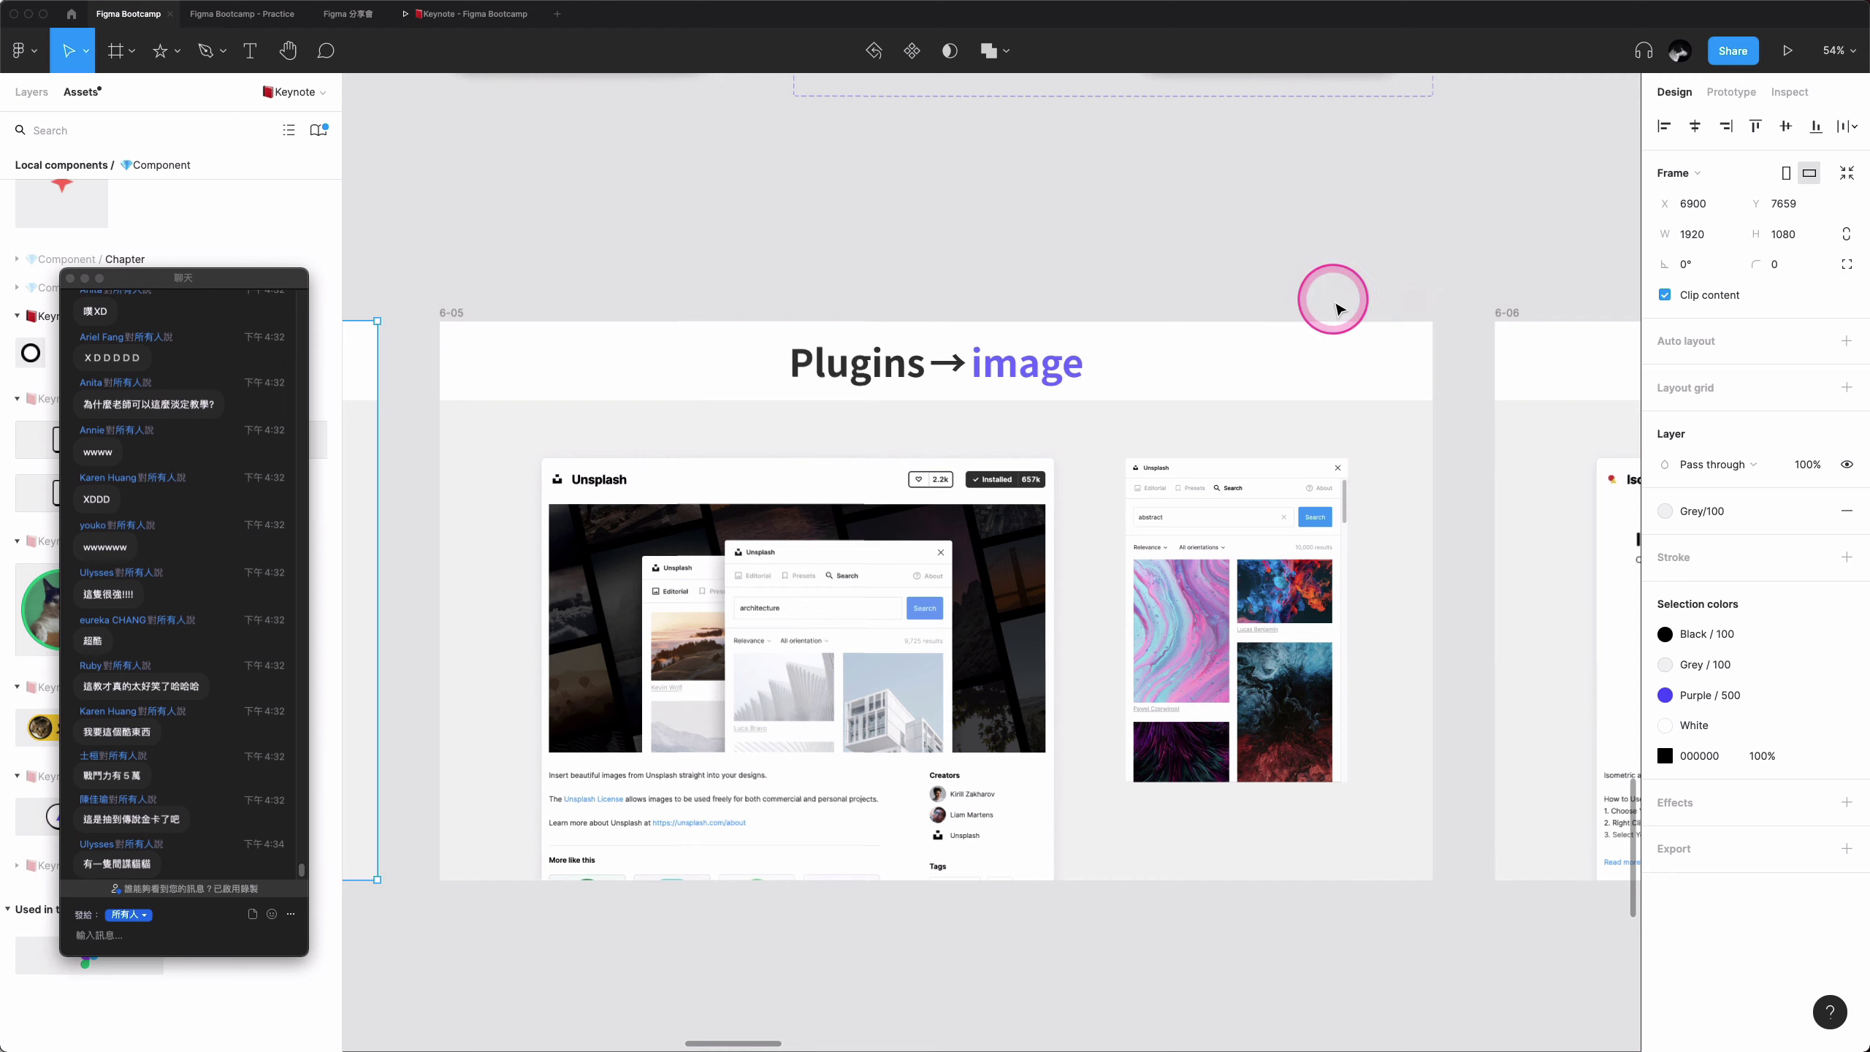
left_click(1358, 445)
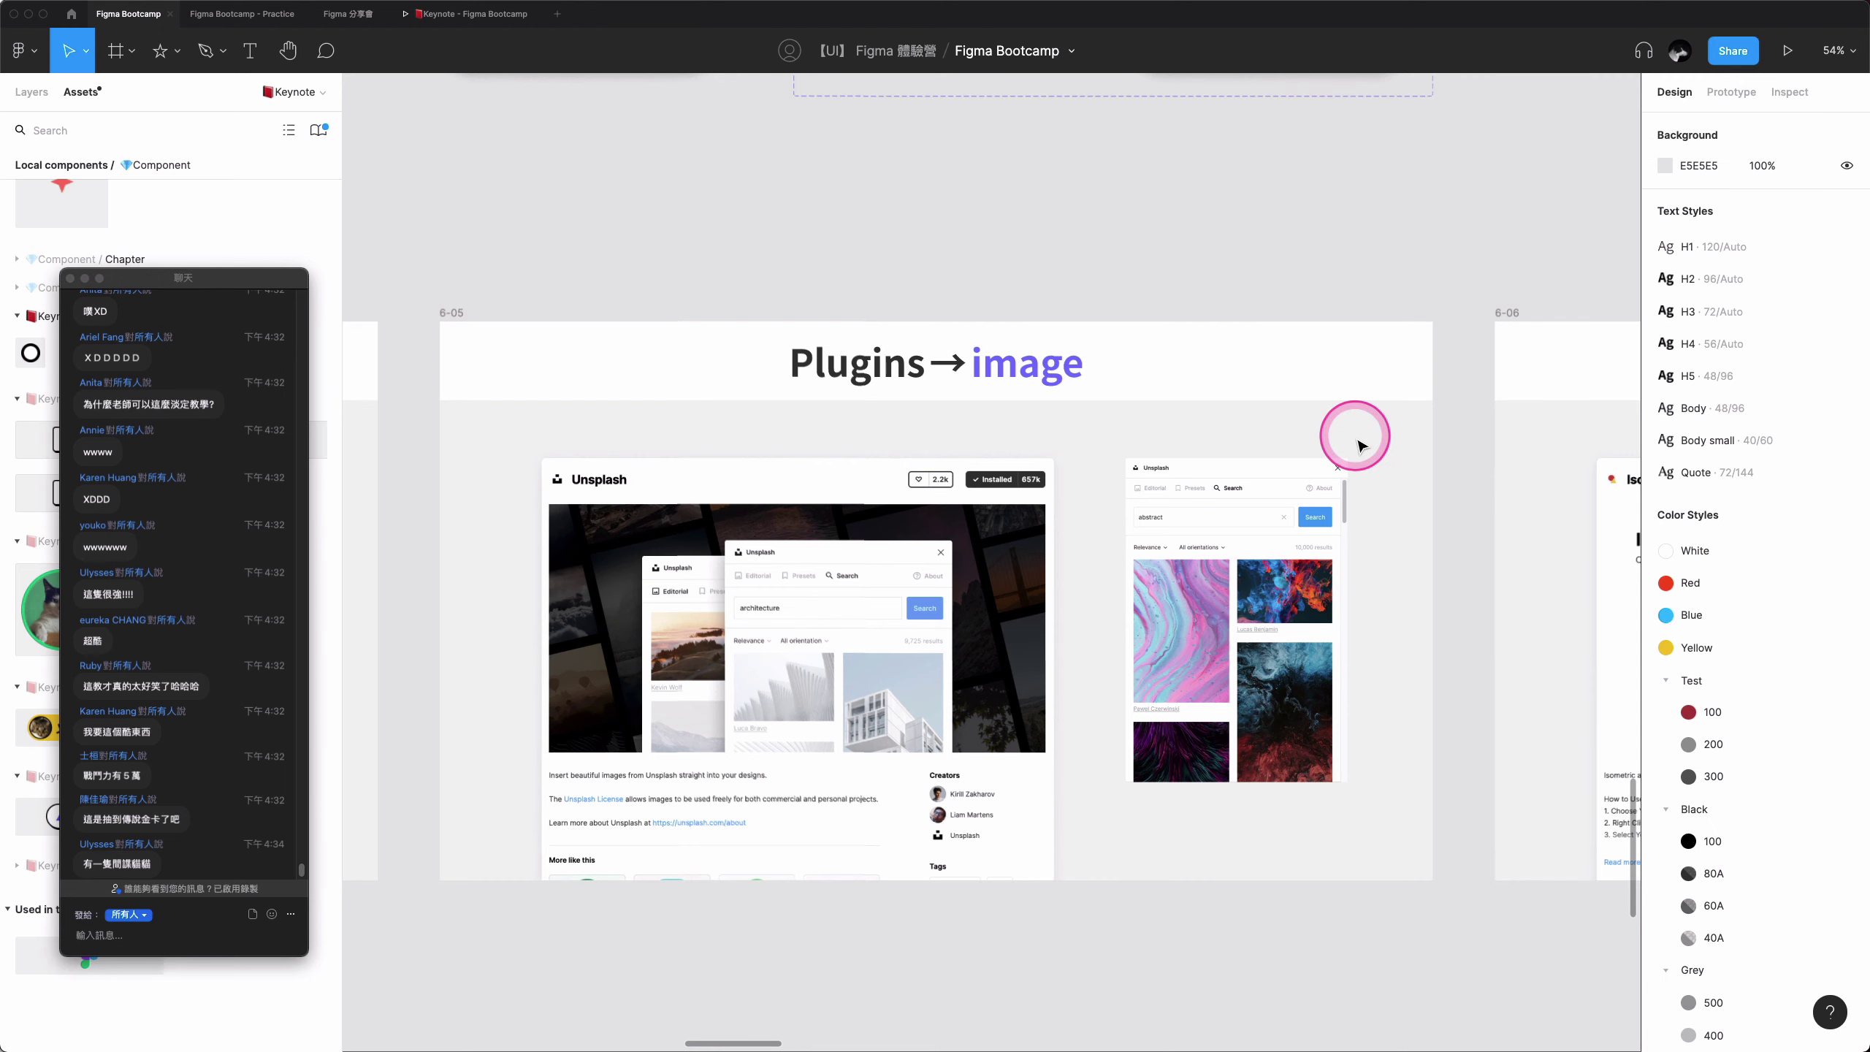
- Launch the Unsplash plugin from an 'un' search and move its window to the right
key("super+slash")
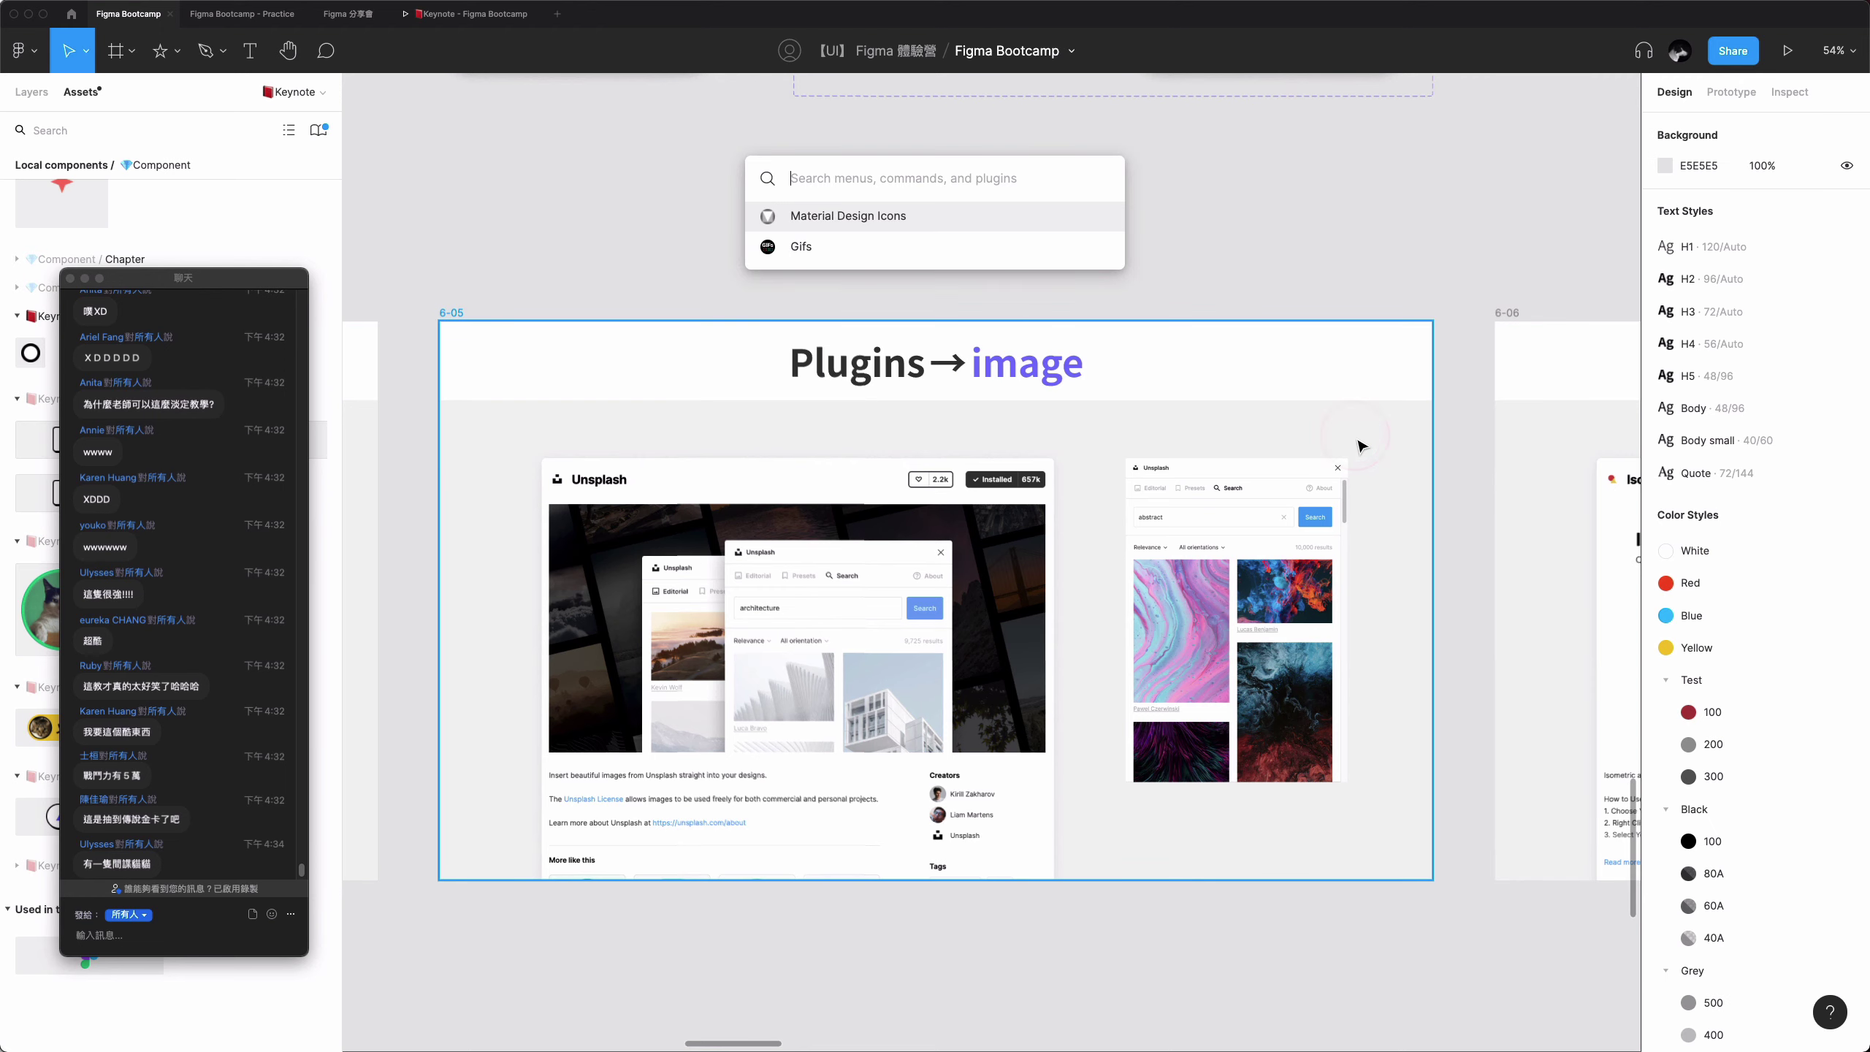
type("un")
key("Down")
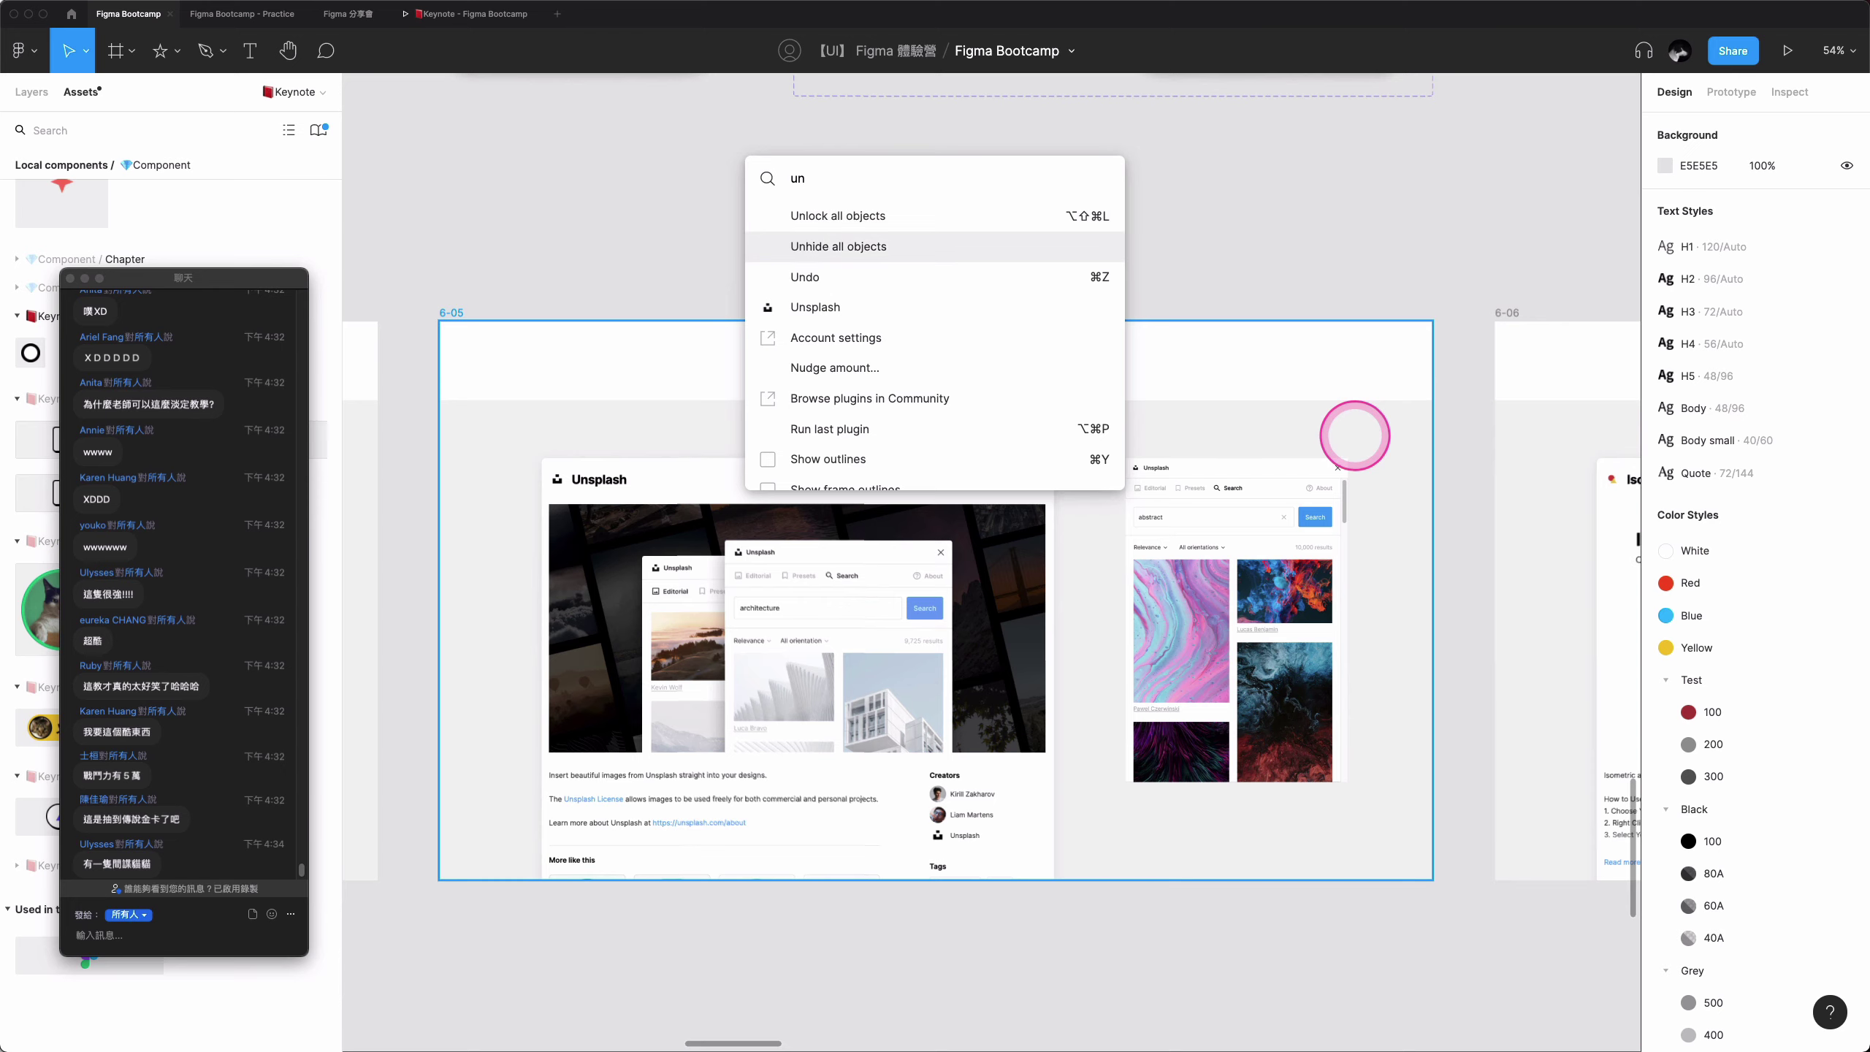
key("Down")
key("Down")
key("Return")
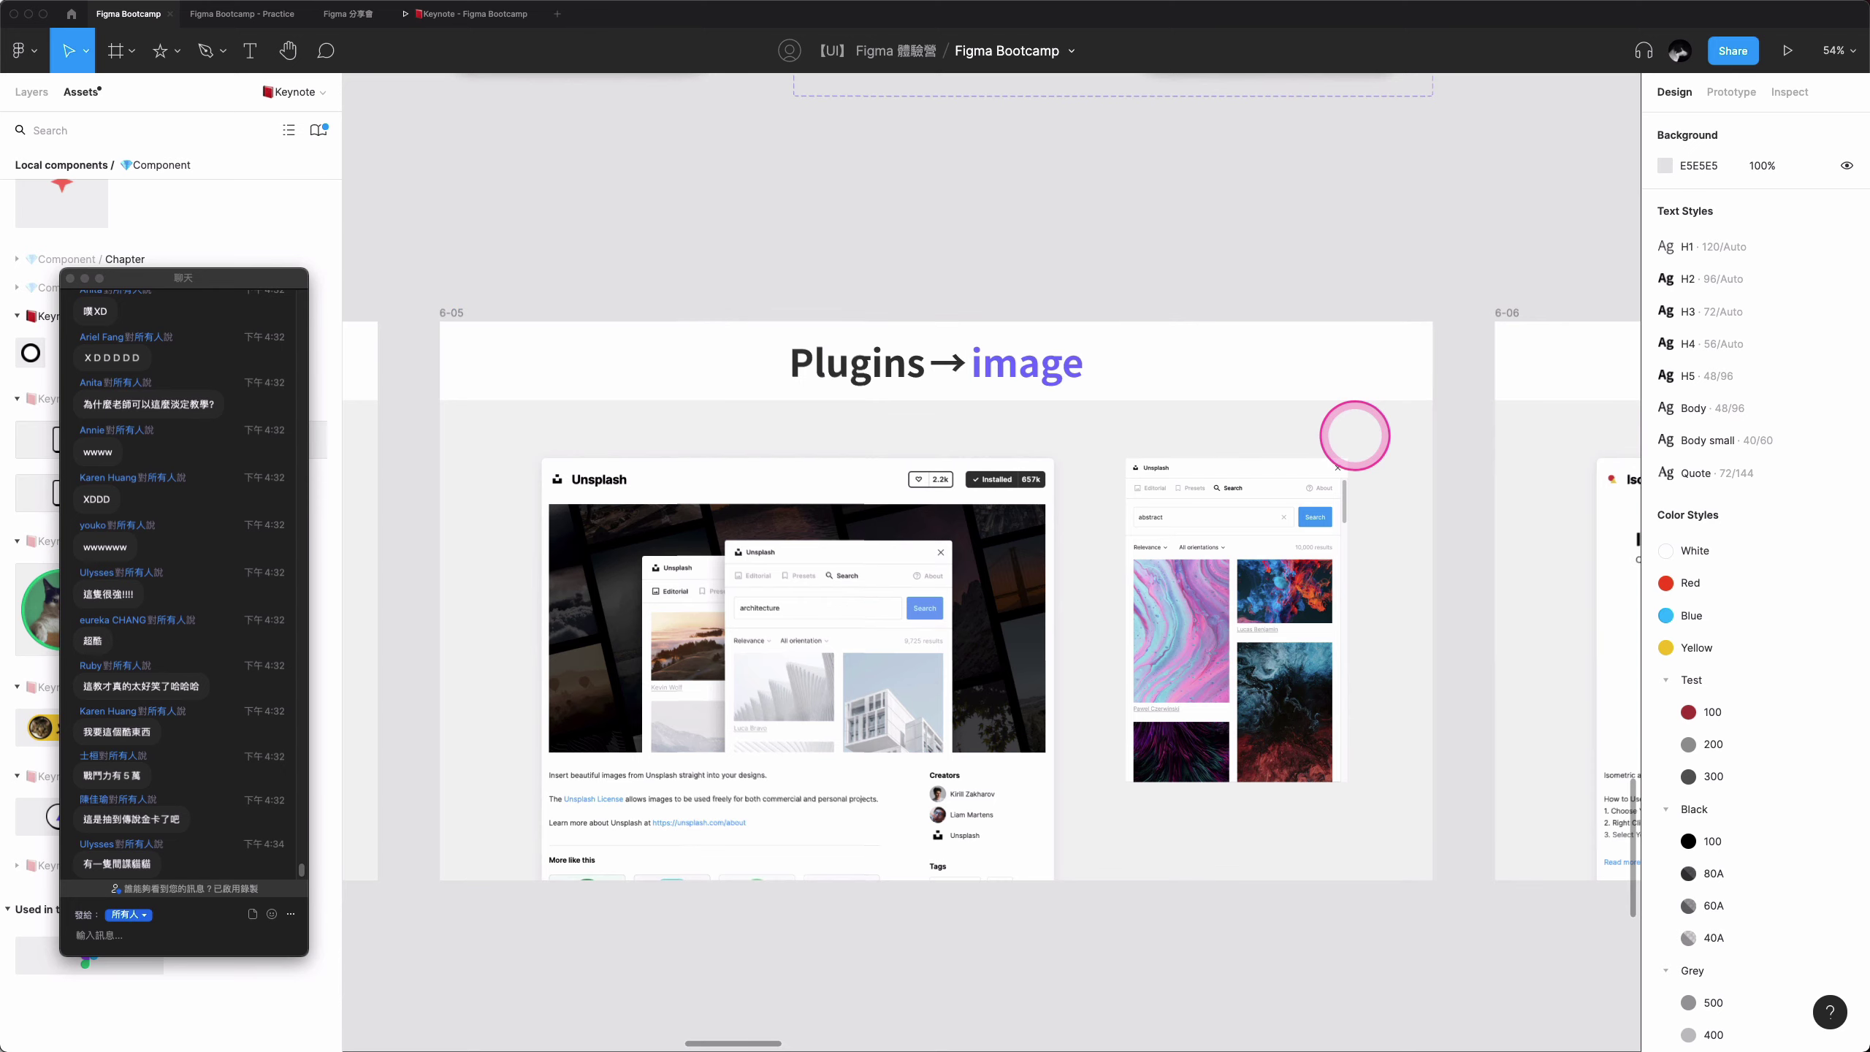
mouse_move(482, 151)
left_mouse_down()
mouse_move(646, 195)
mouse_move(1738, 206)
left_mouse_up()
left_click(1459, 335)
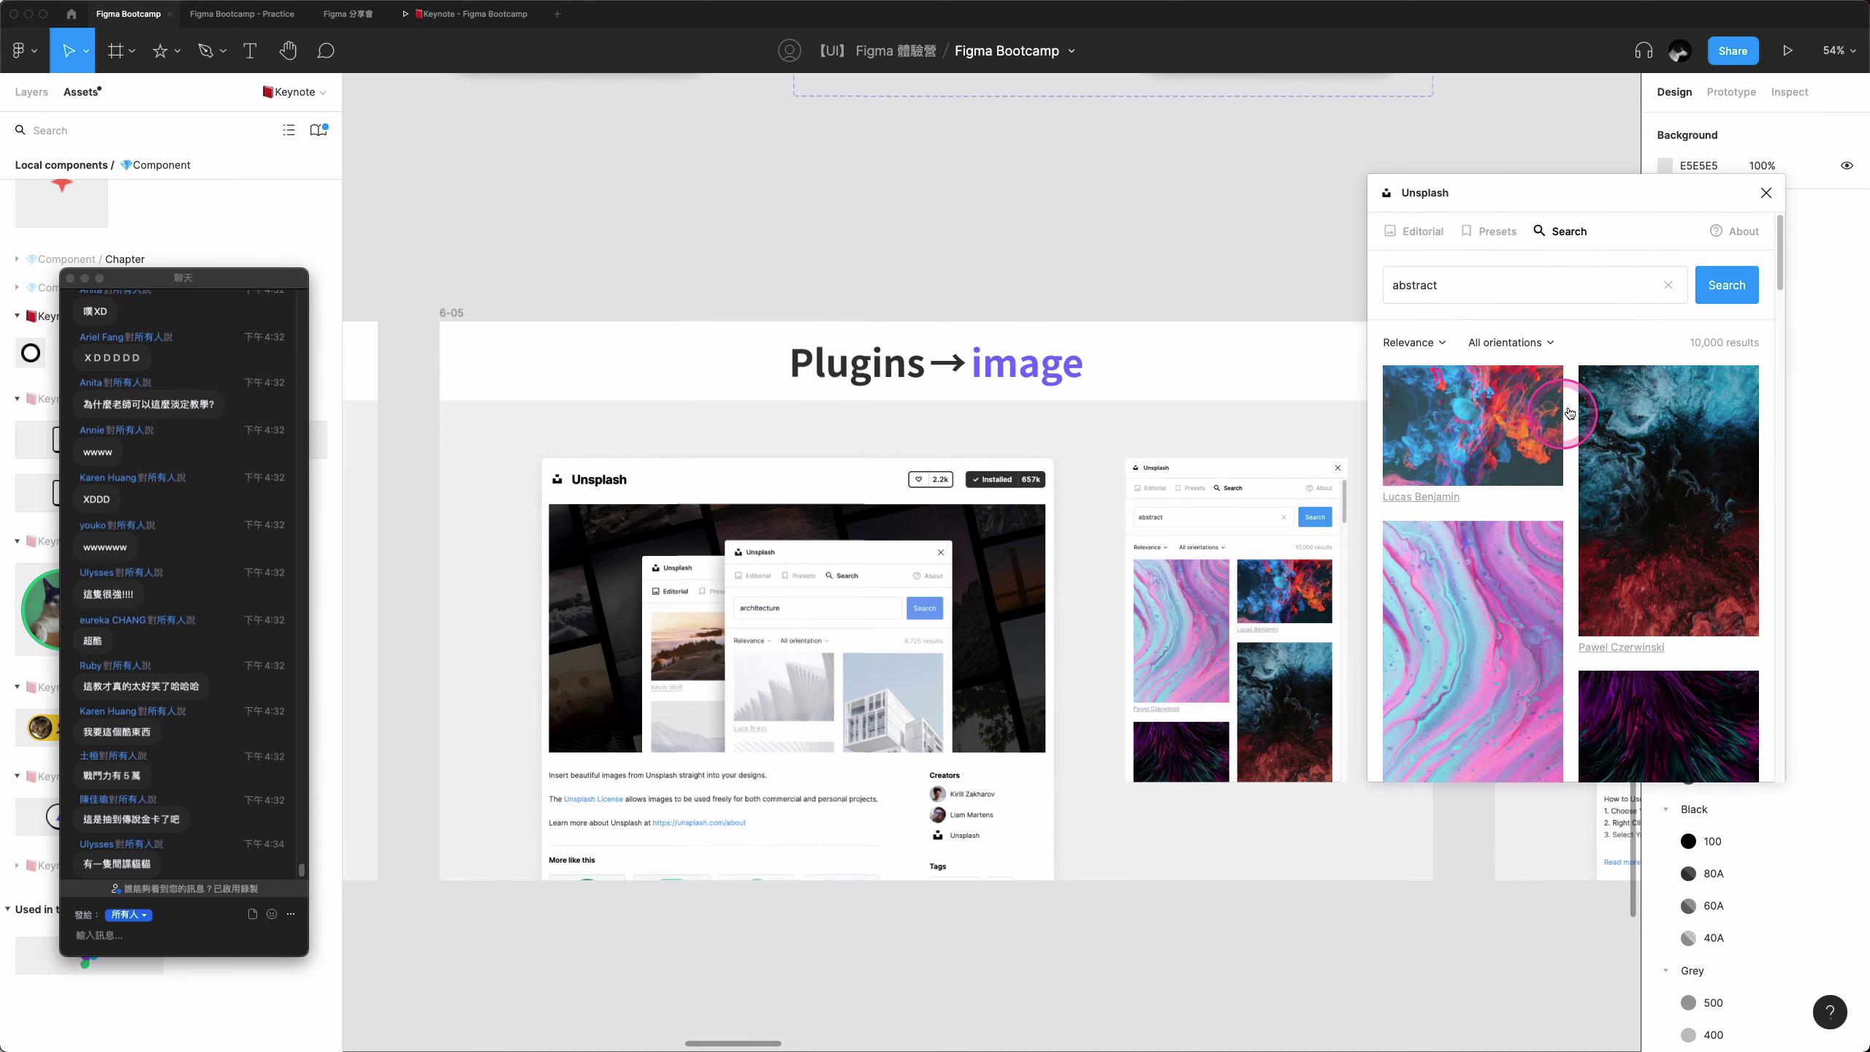
left_click_drag(1616, 186, 1644, 240)
- Try several Unsplash photos as the screenshot's fill, ending on the purple abstract image
left_click(1292, 632)
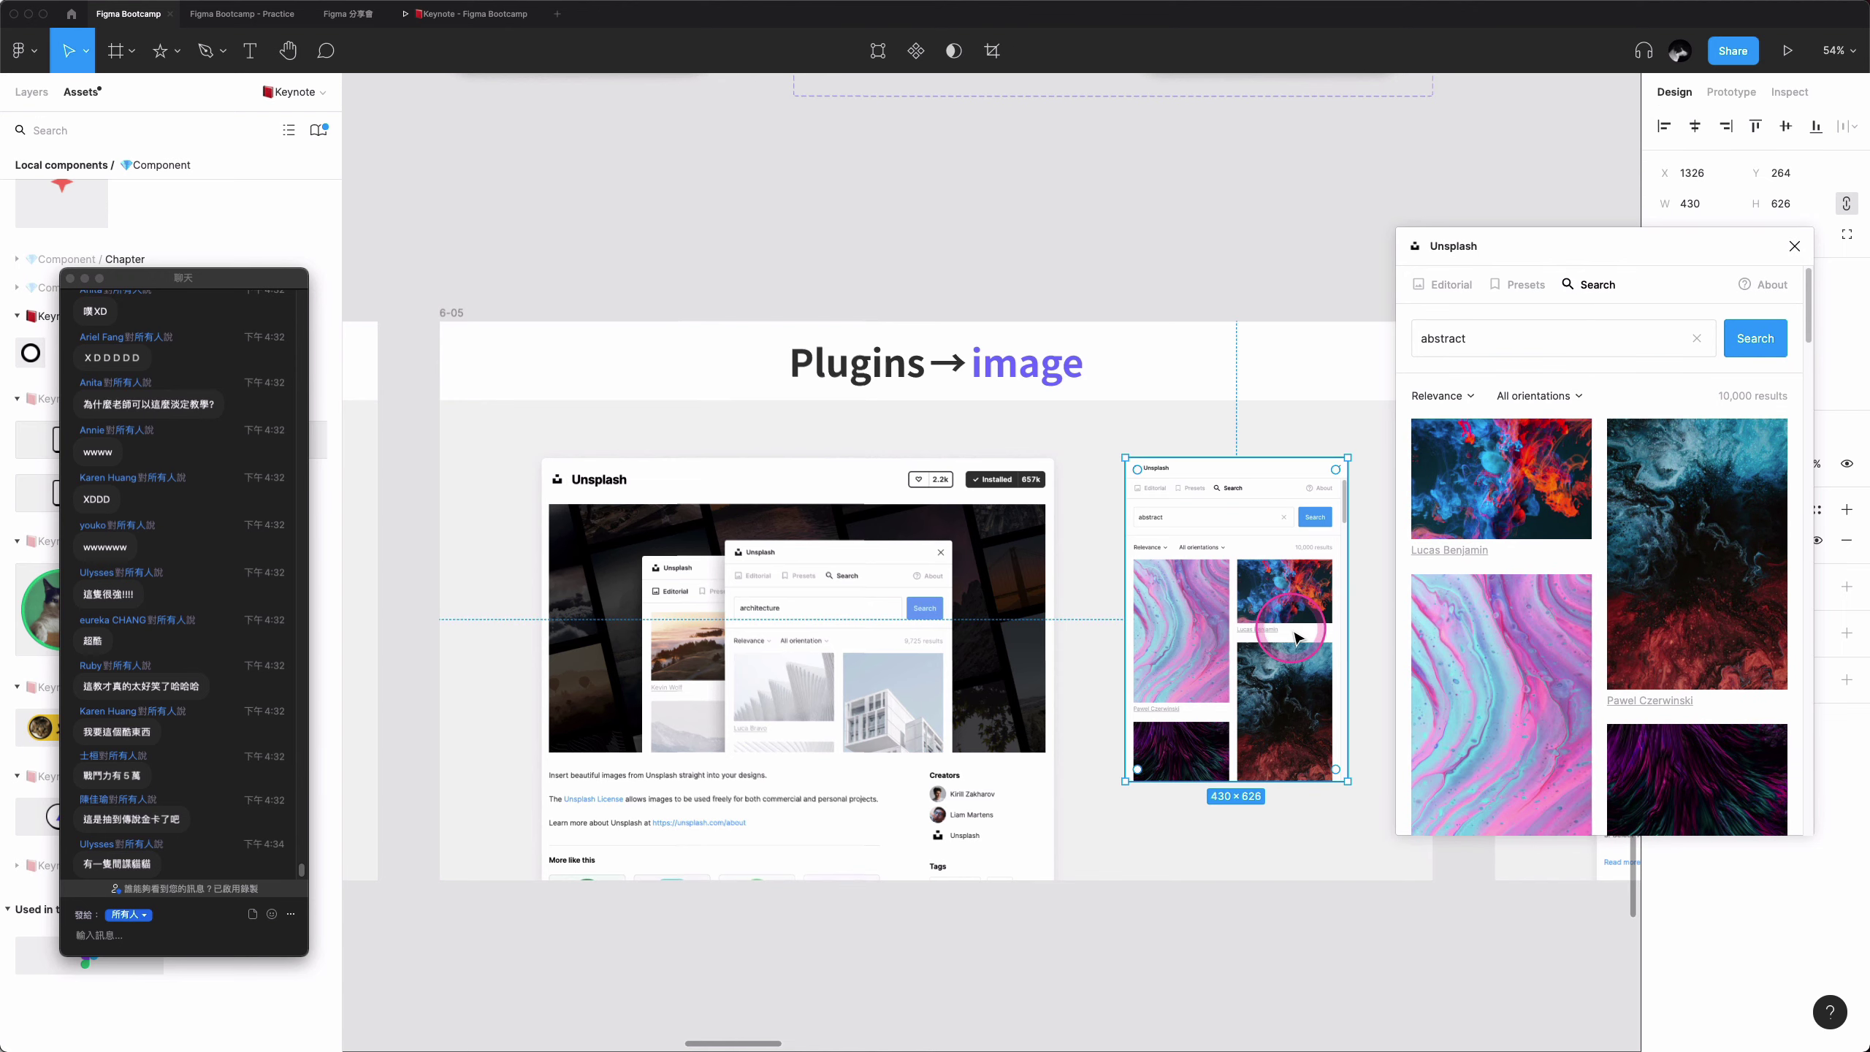
mouse_move(1640, 258)
left_mouse_down()
mouse_move(584, 288)
mouse_move(781, 218)
left_mouse_up()
left_click(1193, 515)
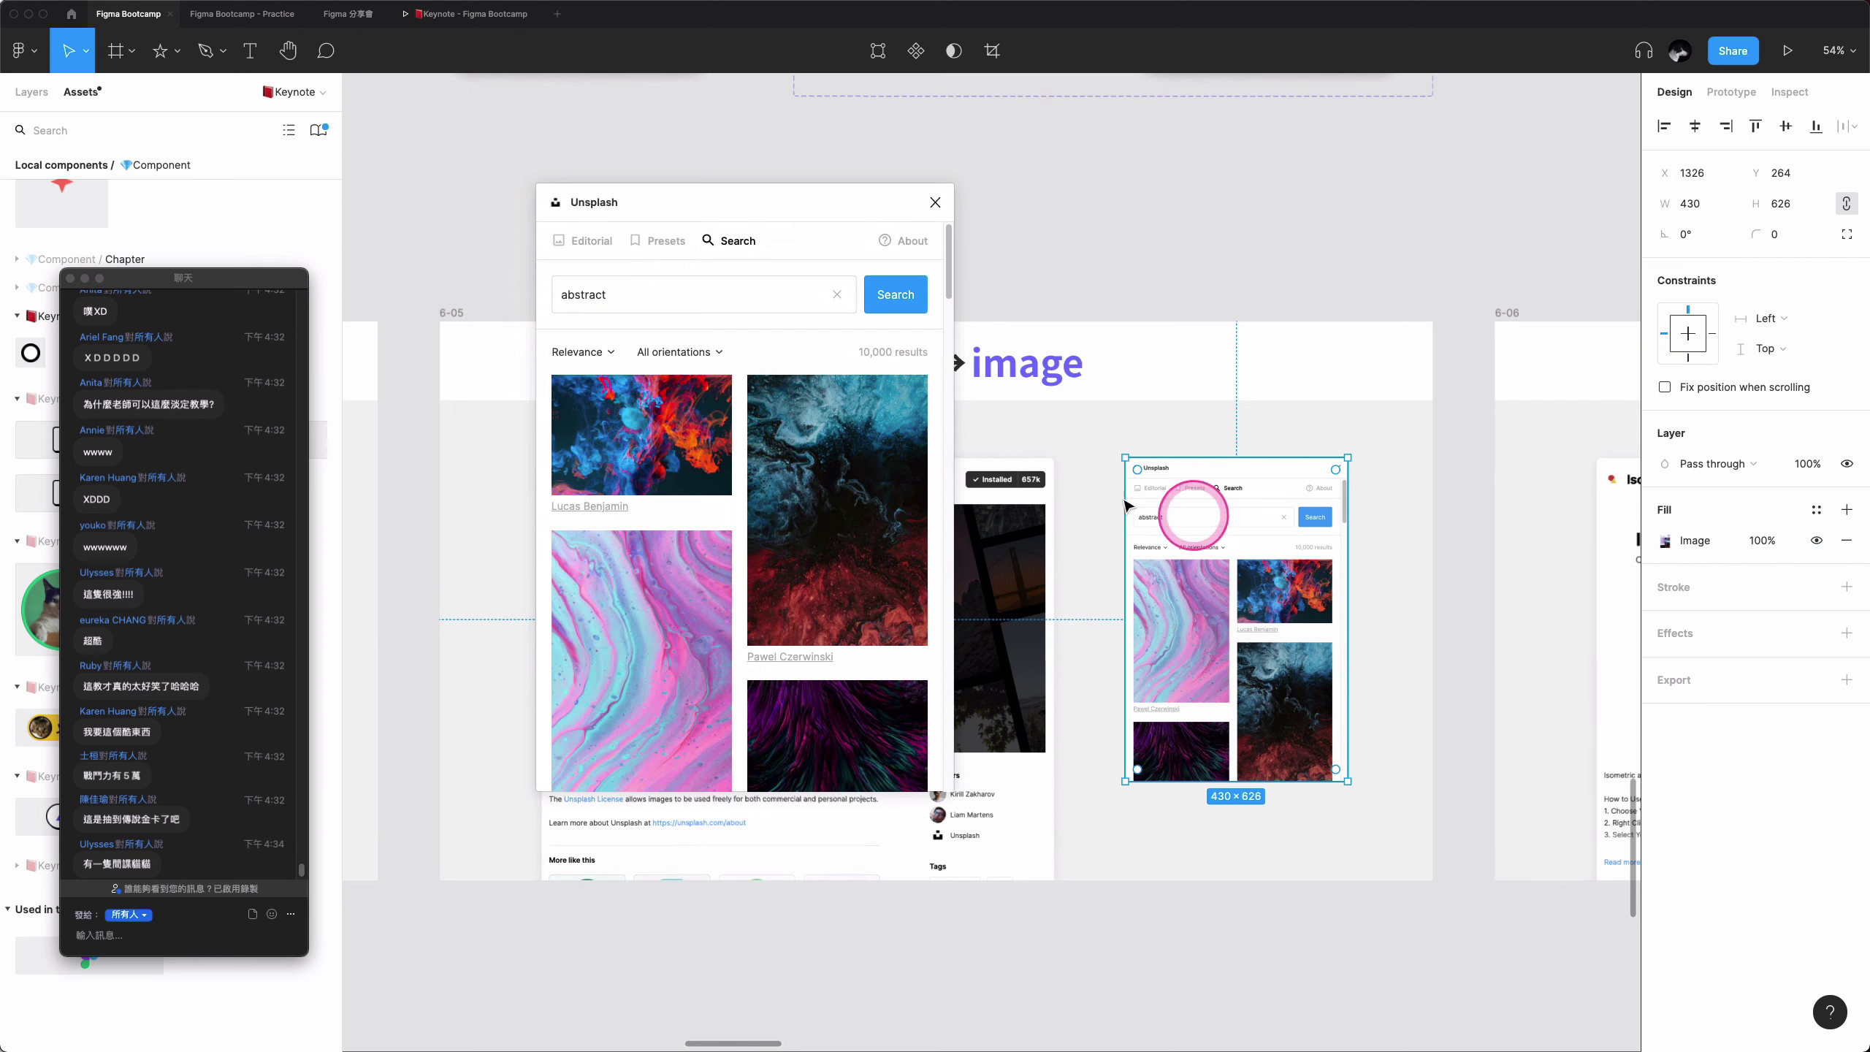
left_click(718, 462)
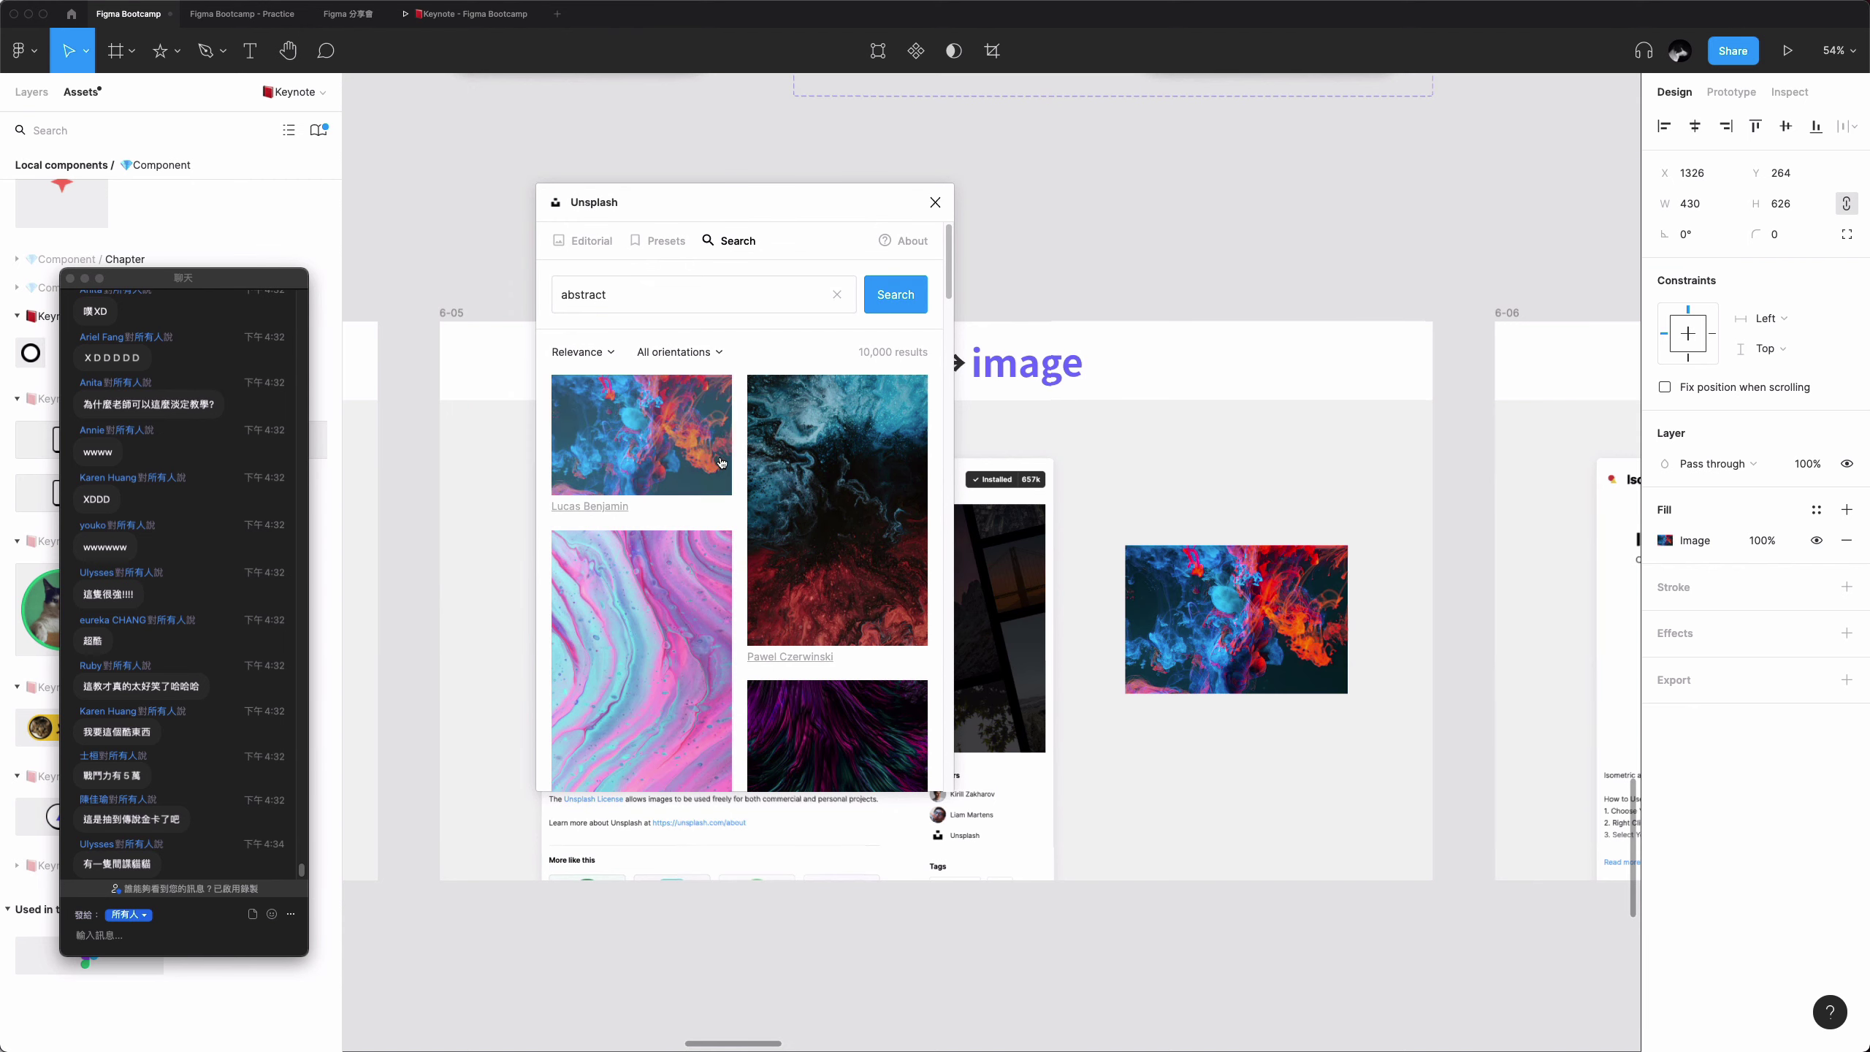
left_click(821, 475)
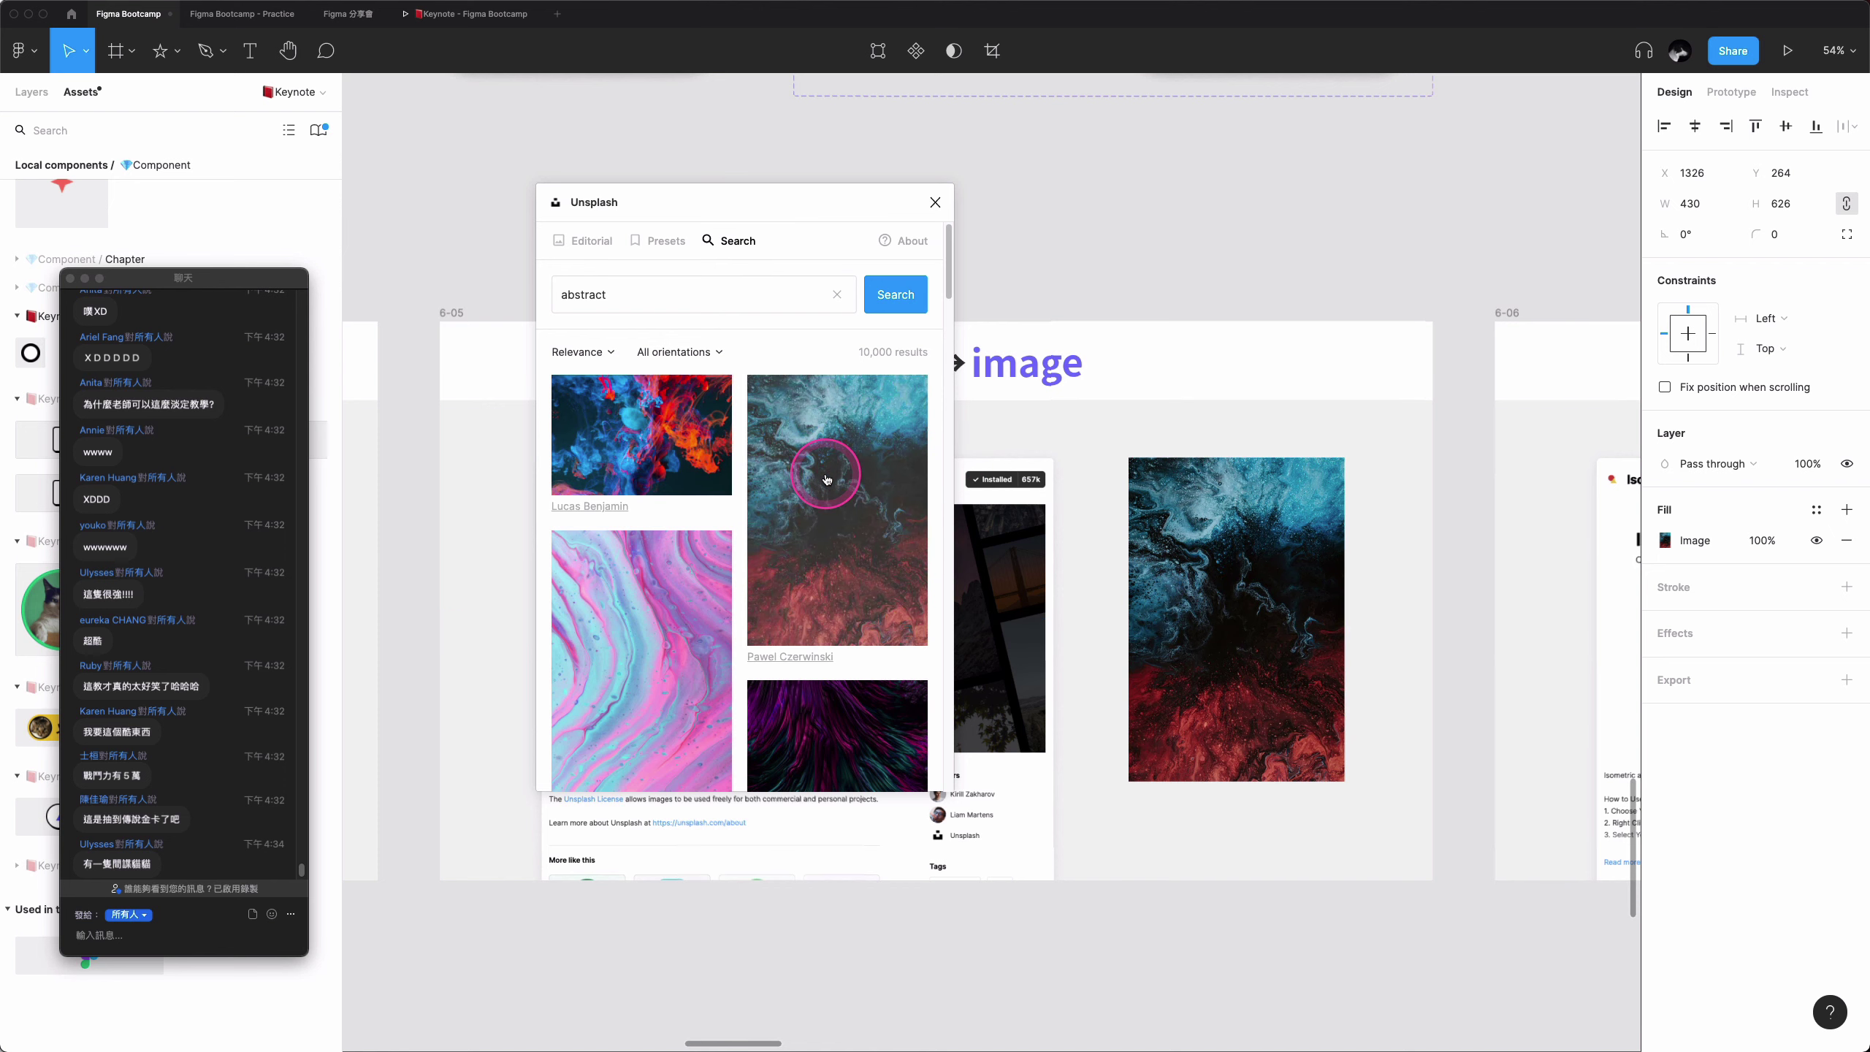
left_click(799, 721)
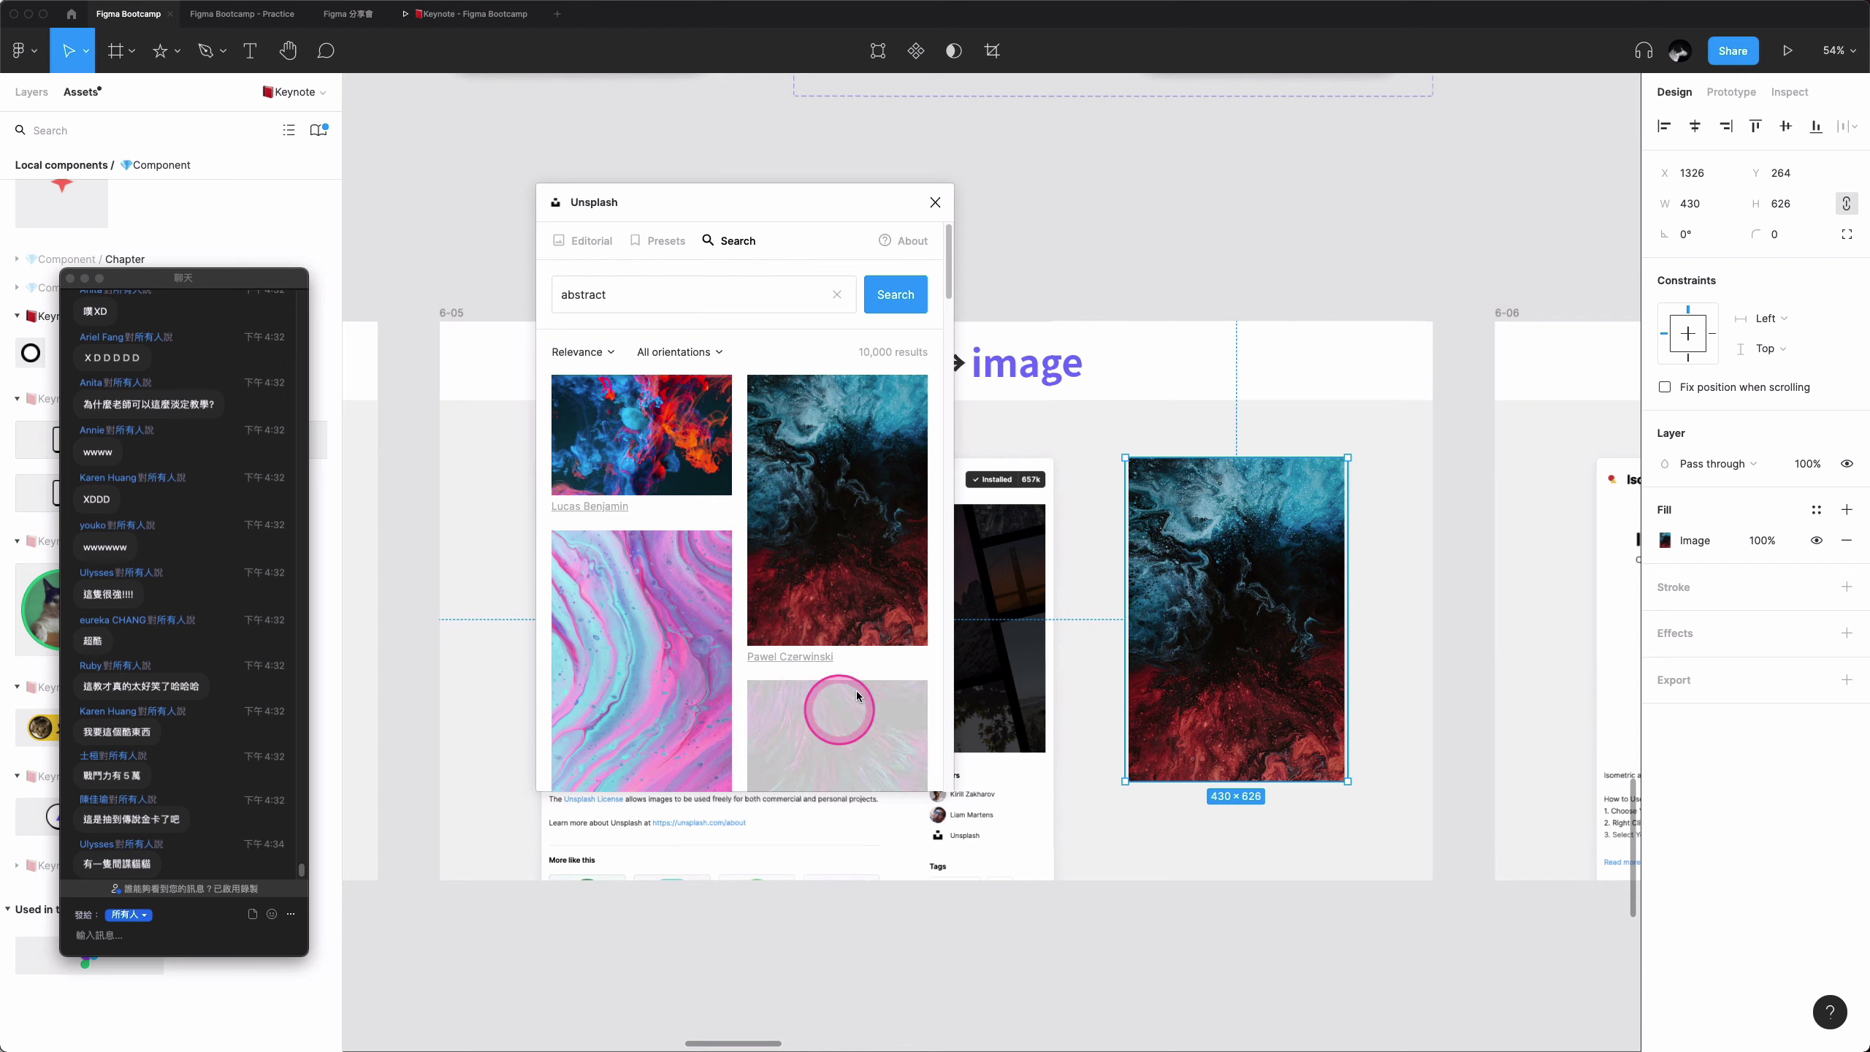
- Select the tall 430×626 image frame and move the Unsplash window aside to reveal the slide
left_click(1281, 577)
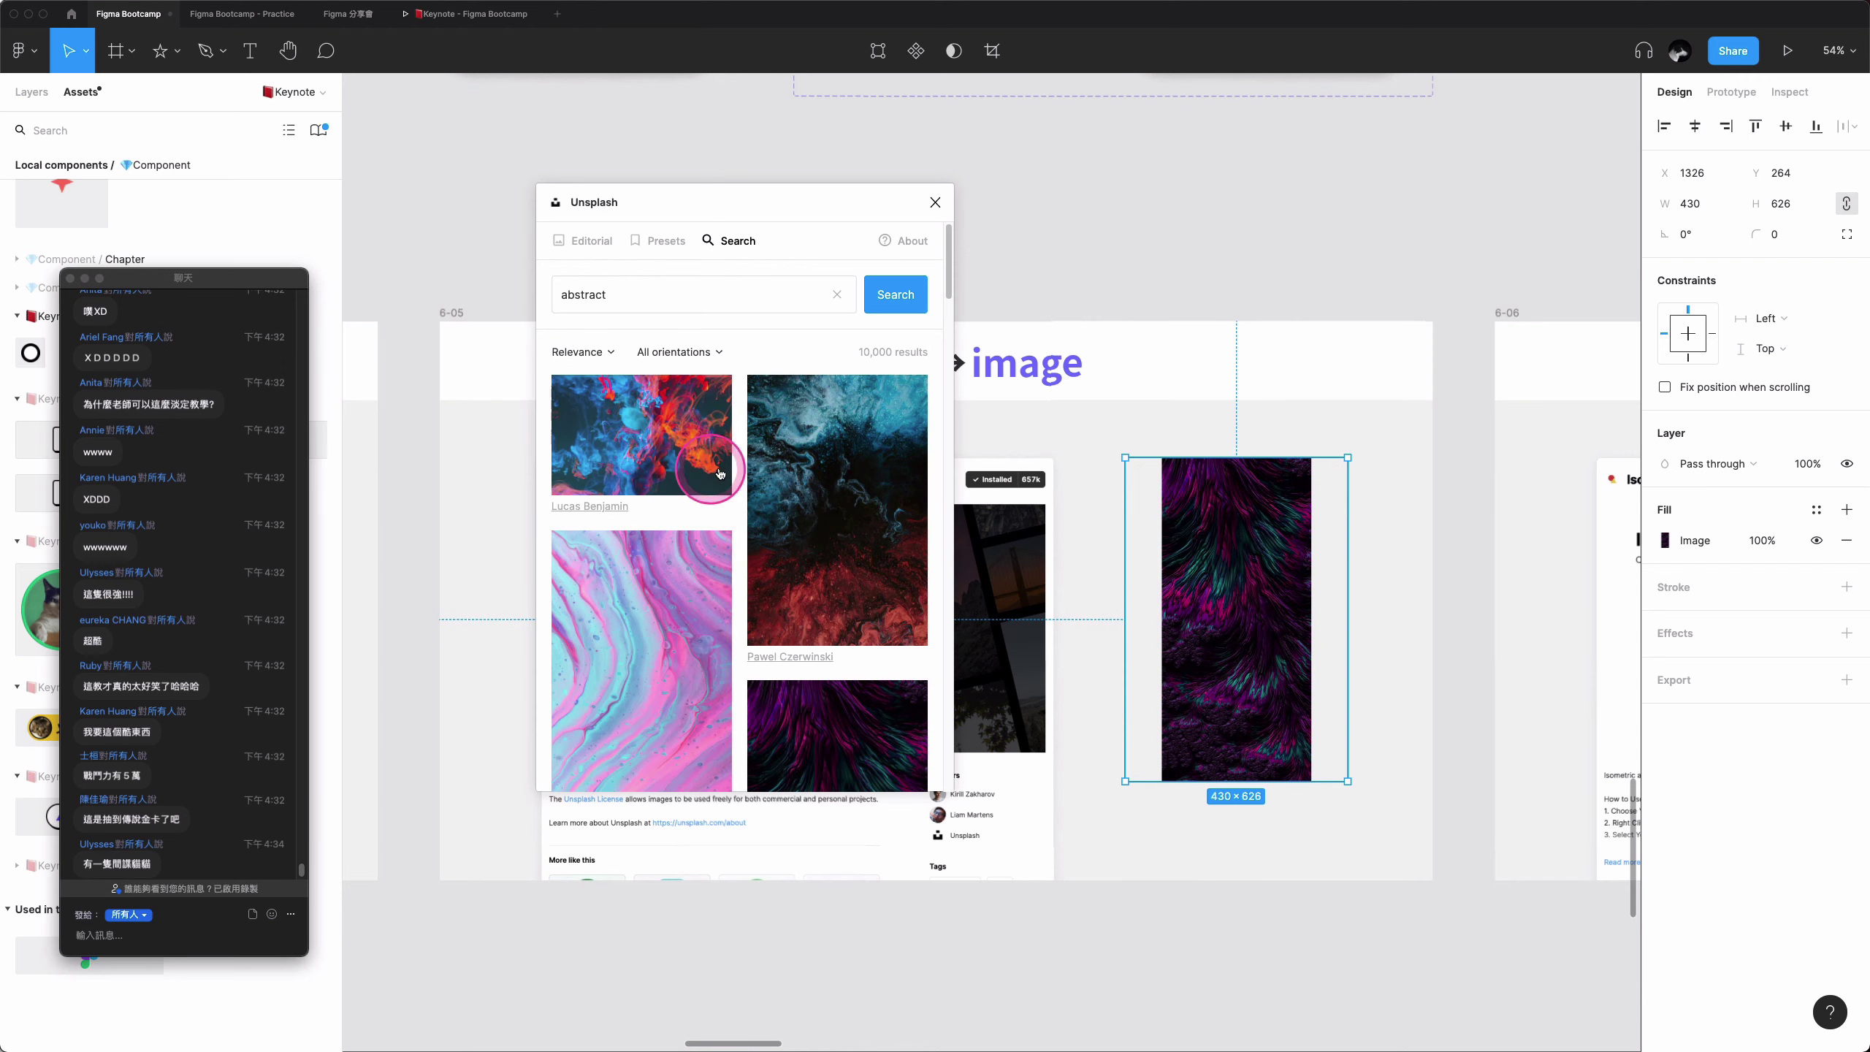
scroll(662, 534, "down", 3)
scroll(668, 541, "down", 3)
scroll(668, 541, "down", 3)
scroll(668, 534, "down", 3)
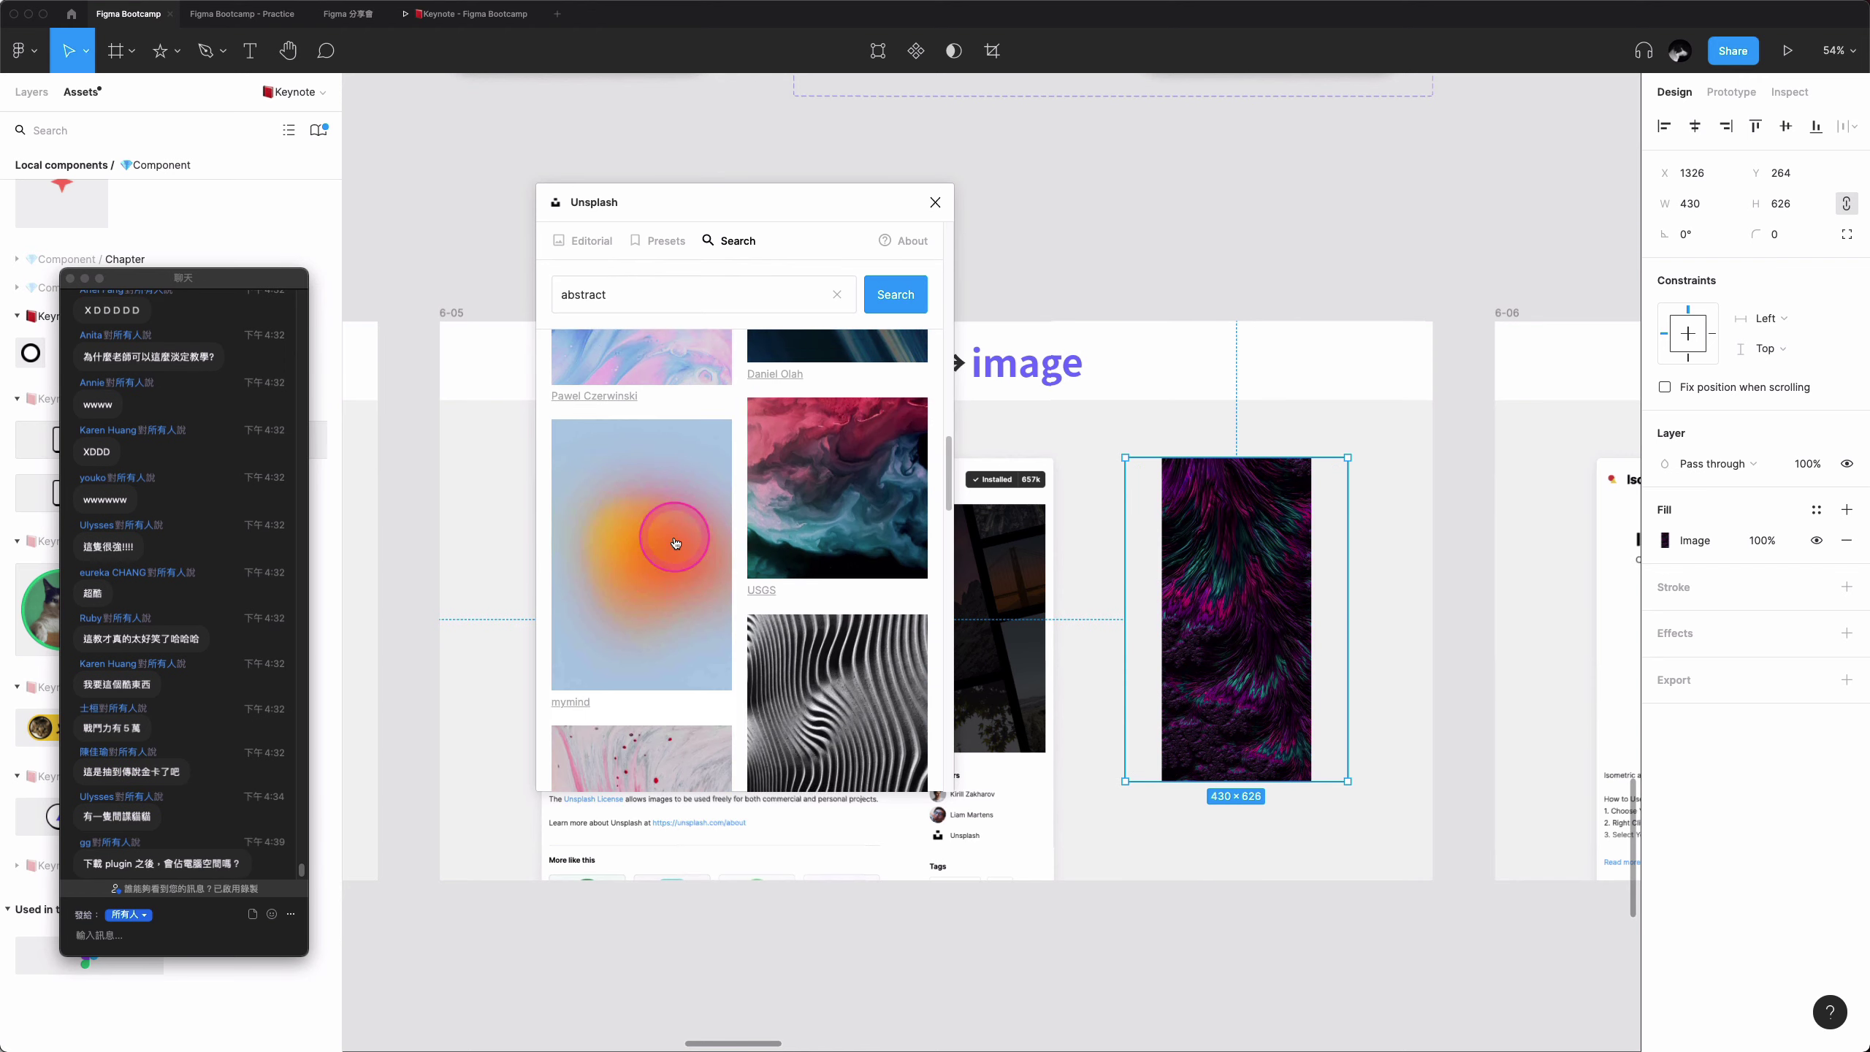
scroll(668, 534, "up", 4)
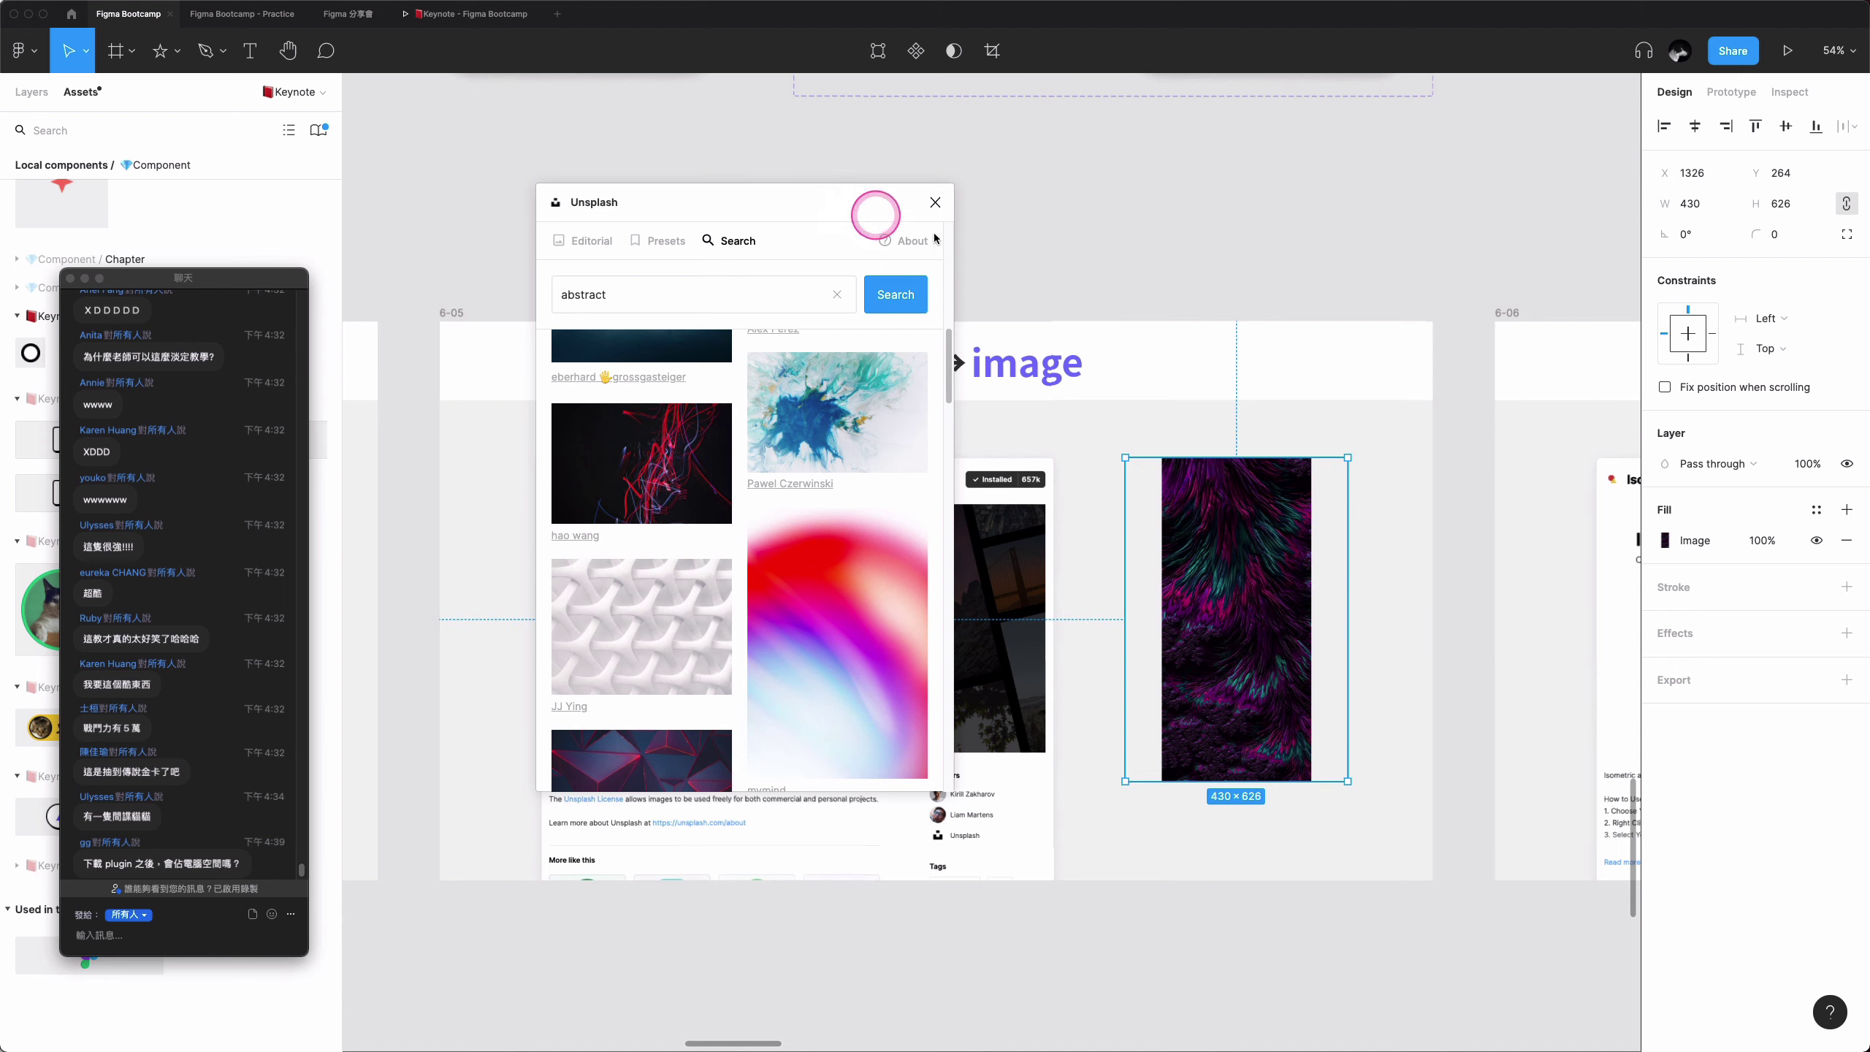
left_click_drag(876, 213, 1426, 315)
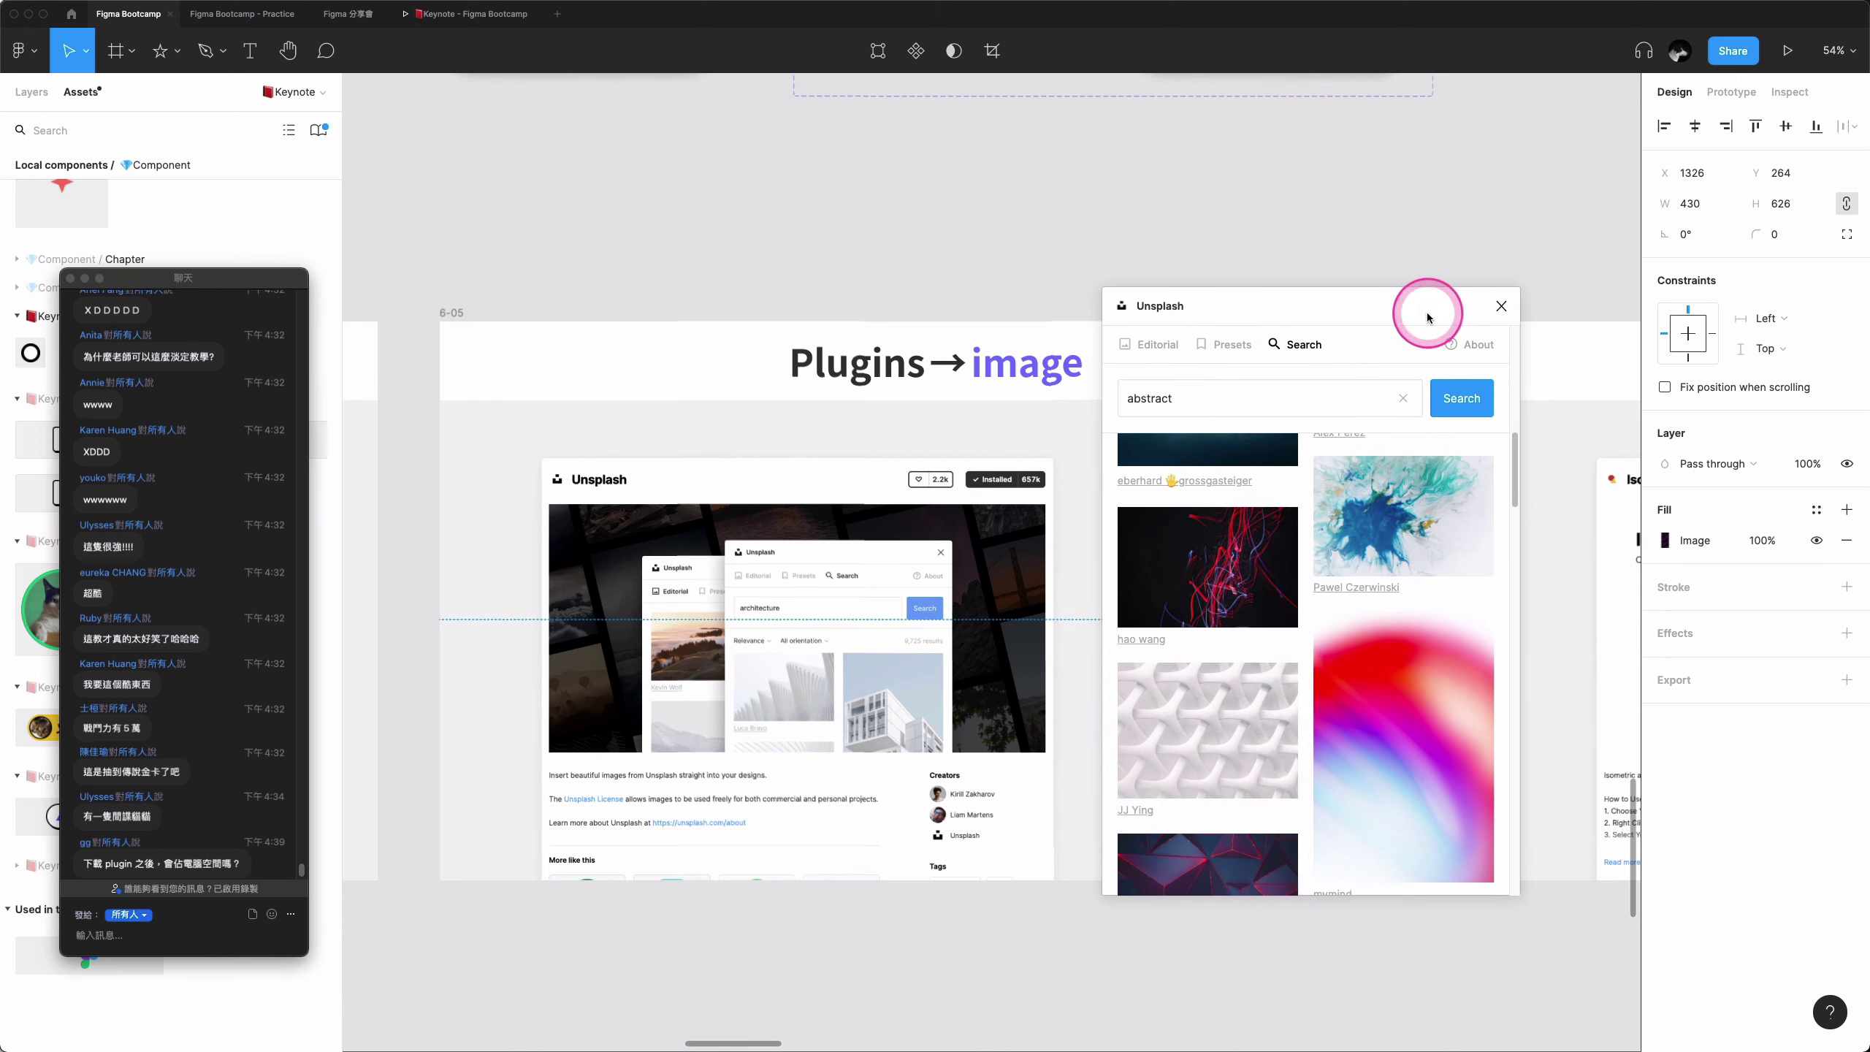
- Close the Unsplash plugin and pan right to slide 6-06 'Plugins → isometric'
scroll(994, 258, "right", 5)
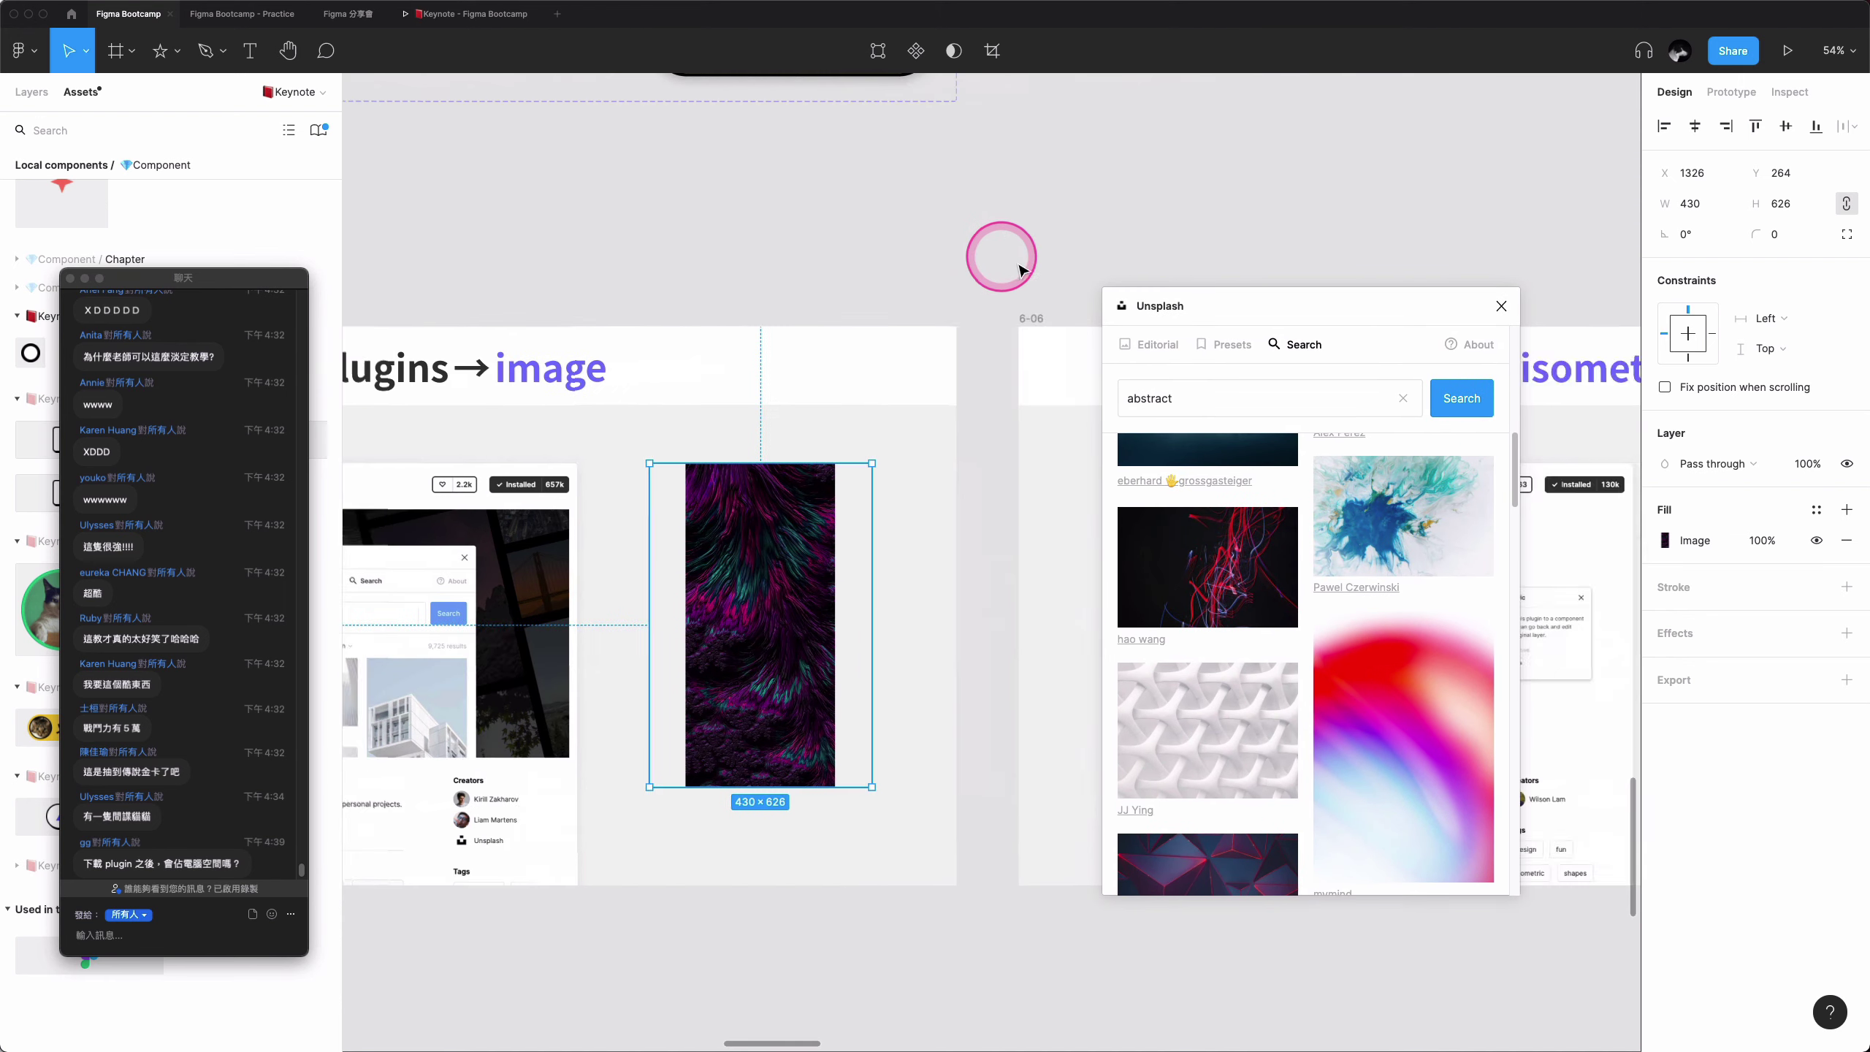
scroll(1045, 269, "right", 10)
scroll(1288, 273, "right", 4)
left_click(1501, 305)
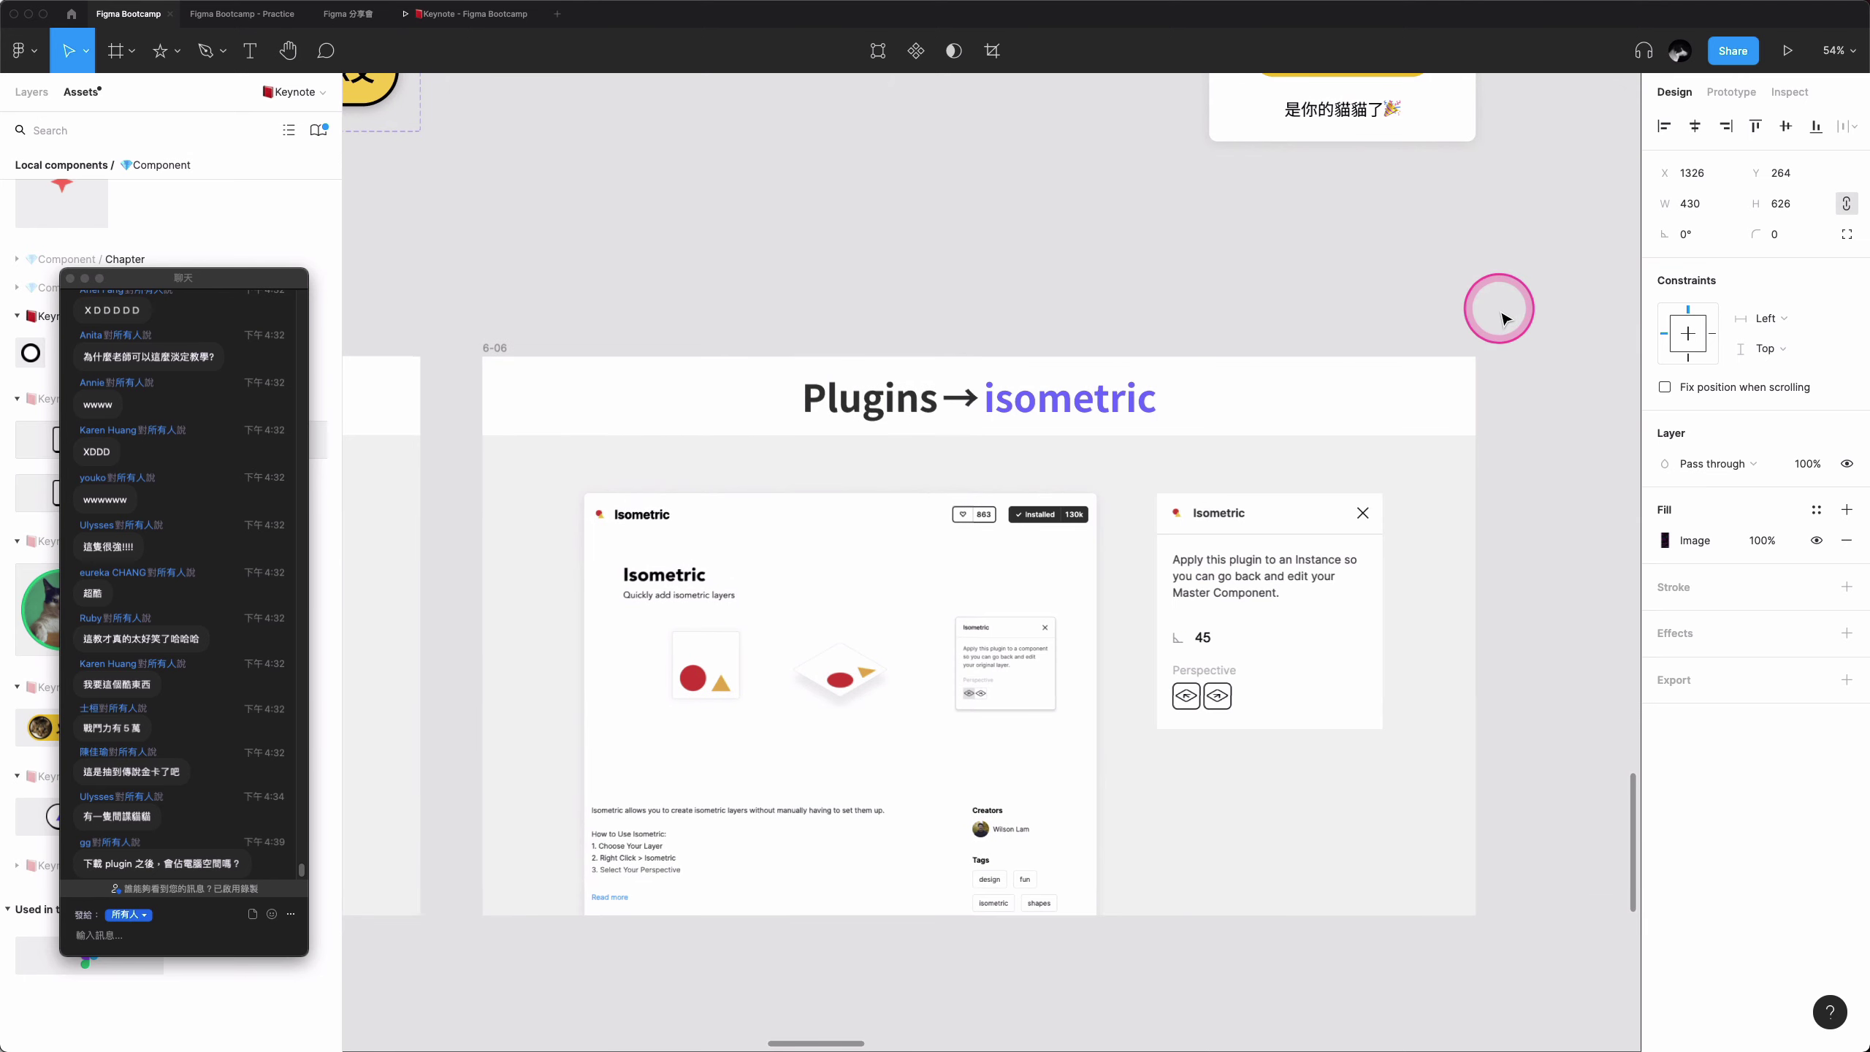
scroll(1473, 353, "right", 2)
left_click(1220, 597)
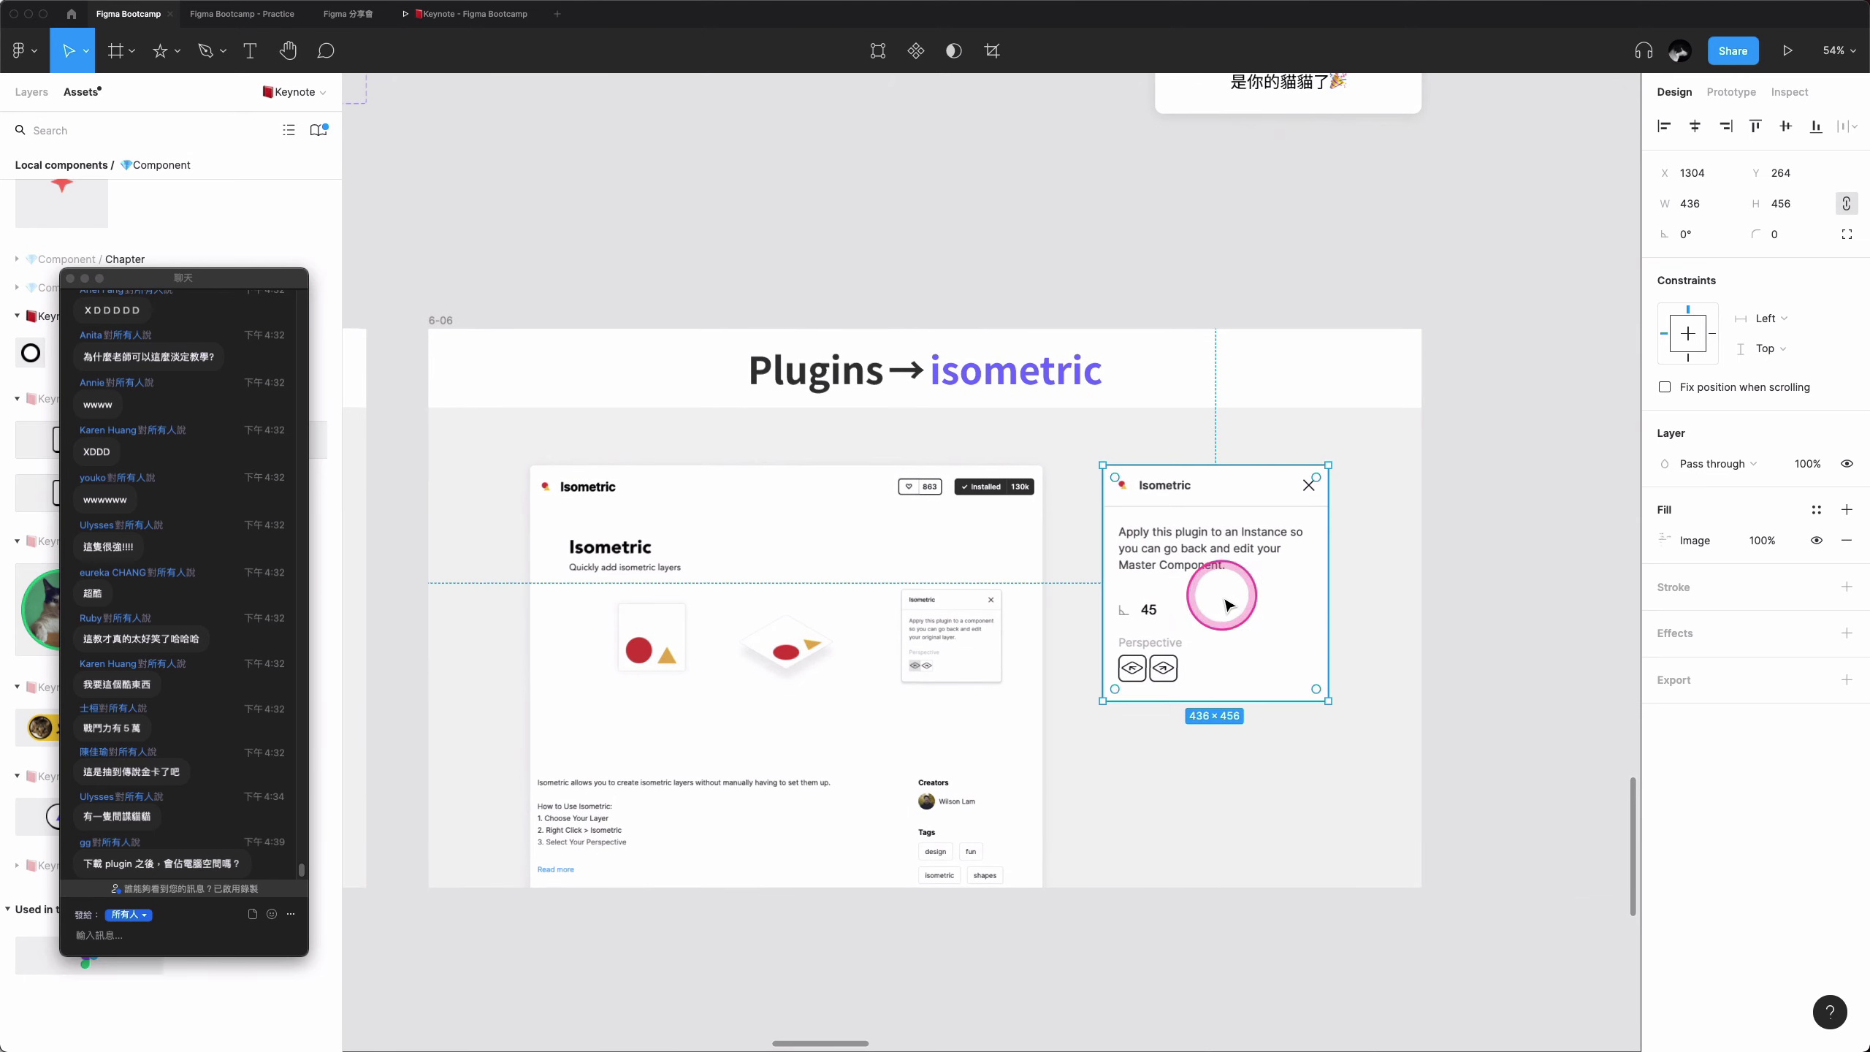
left_click(1444, 531)
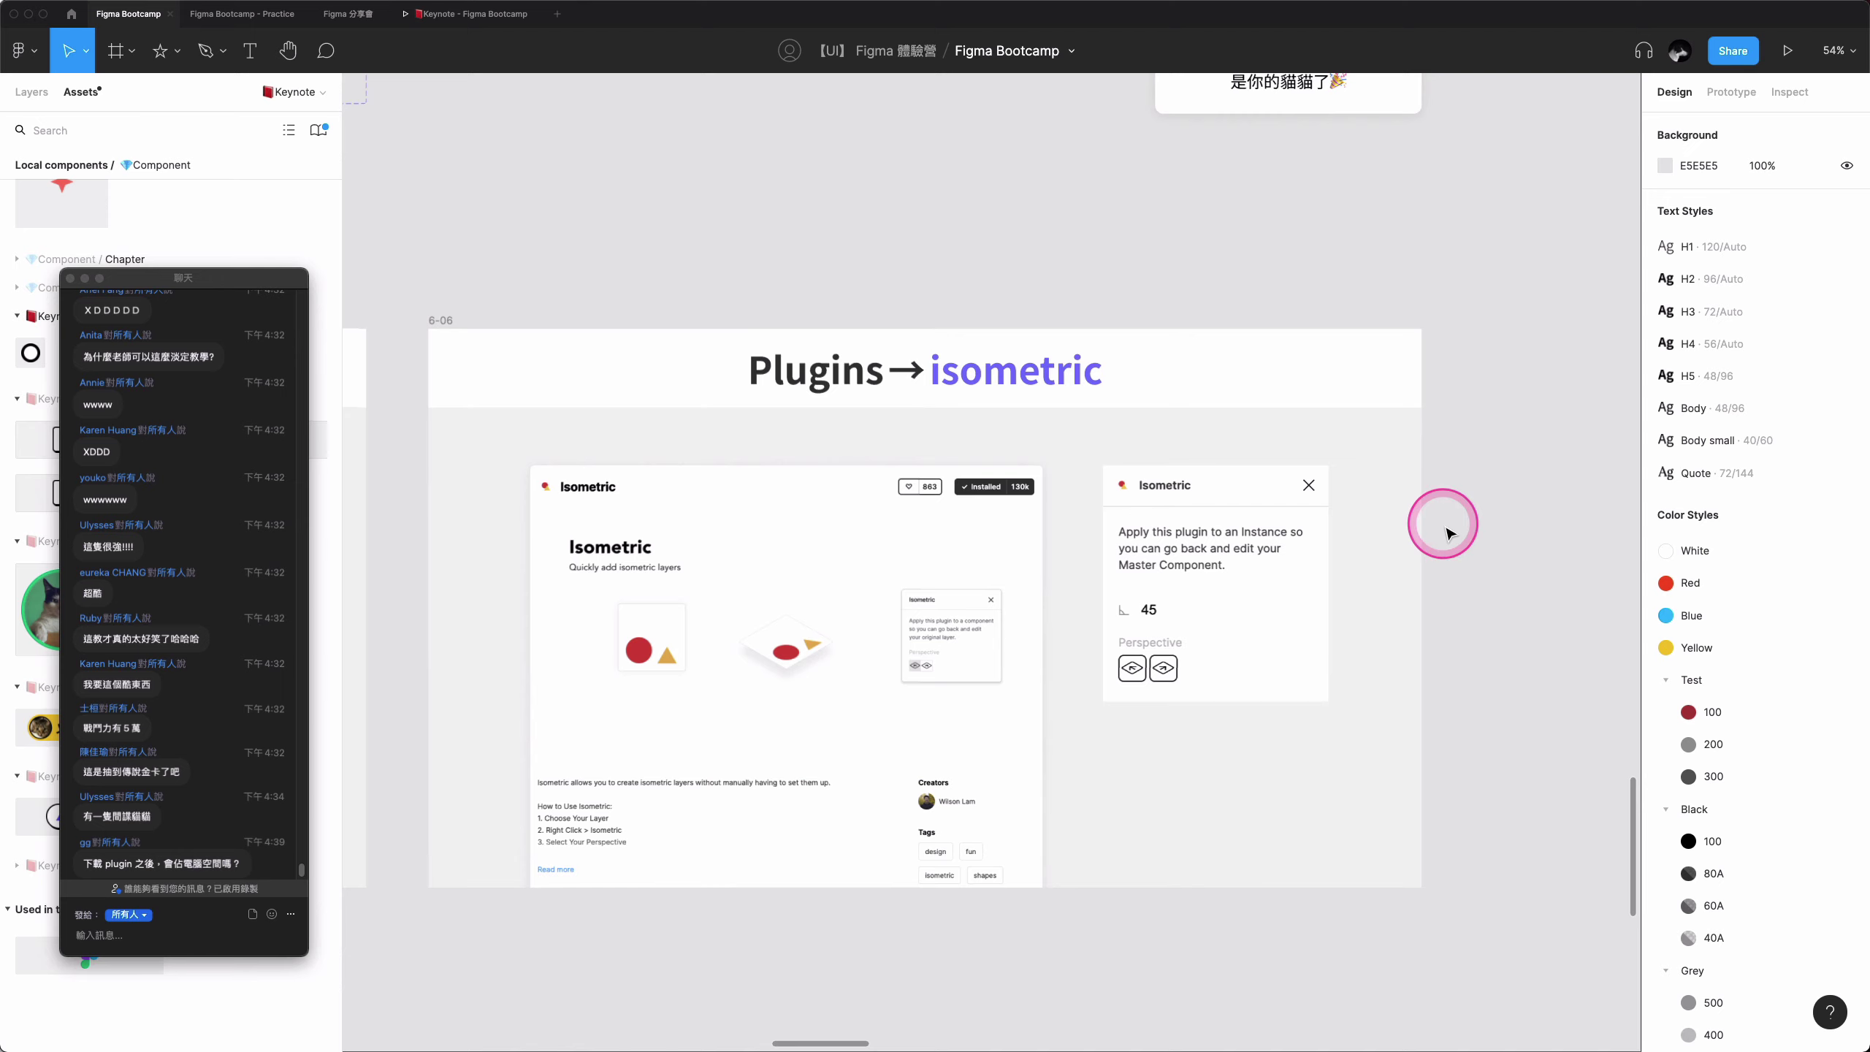
- Search for 'is', correcting typos, and run the Isometric plugin
key("super+slash")
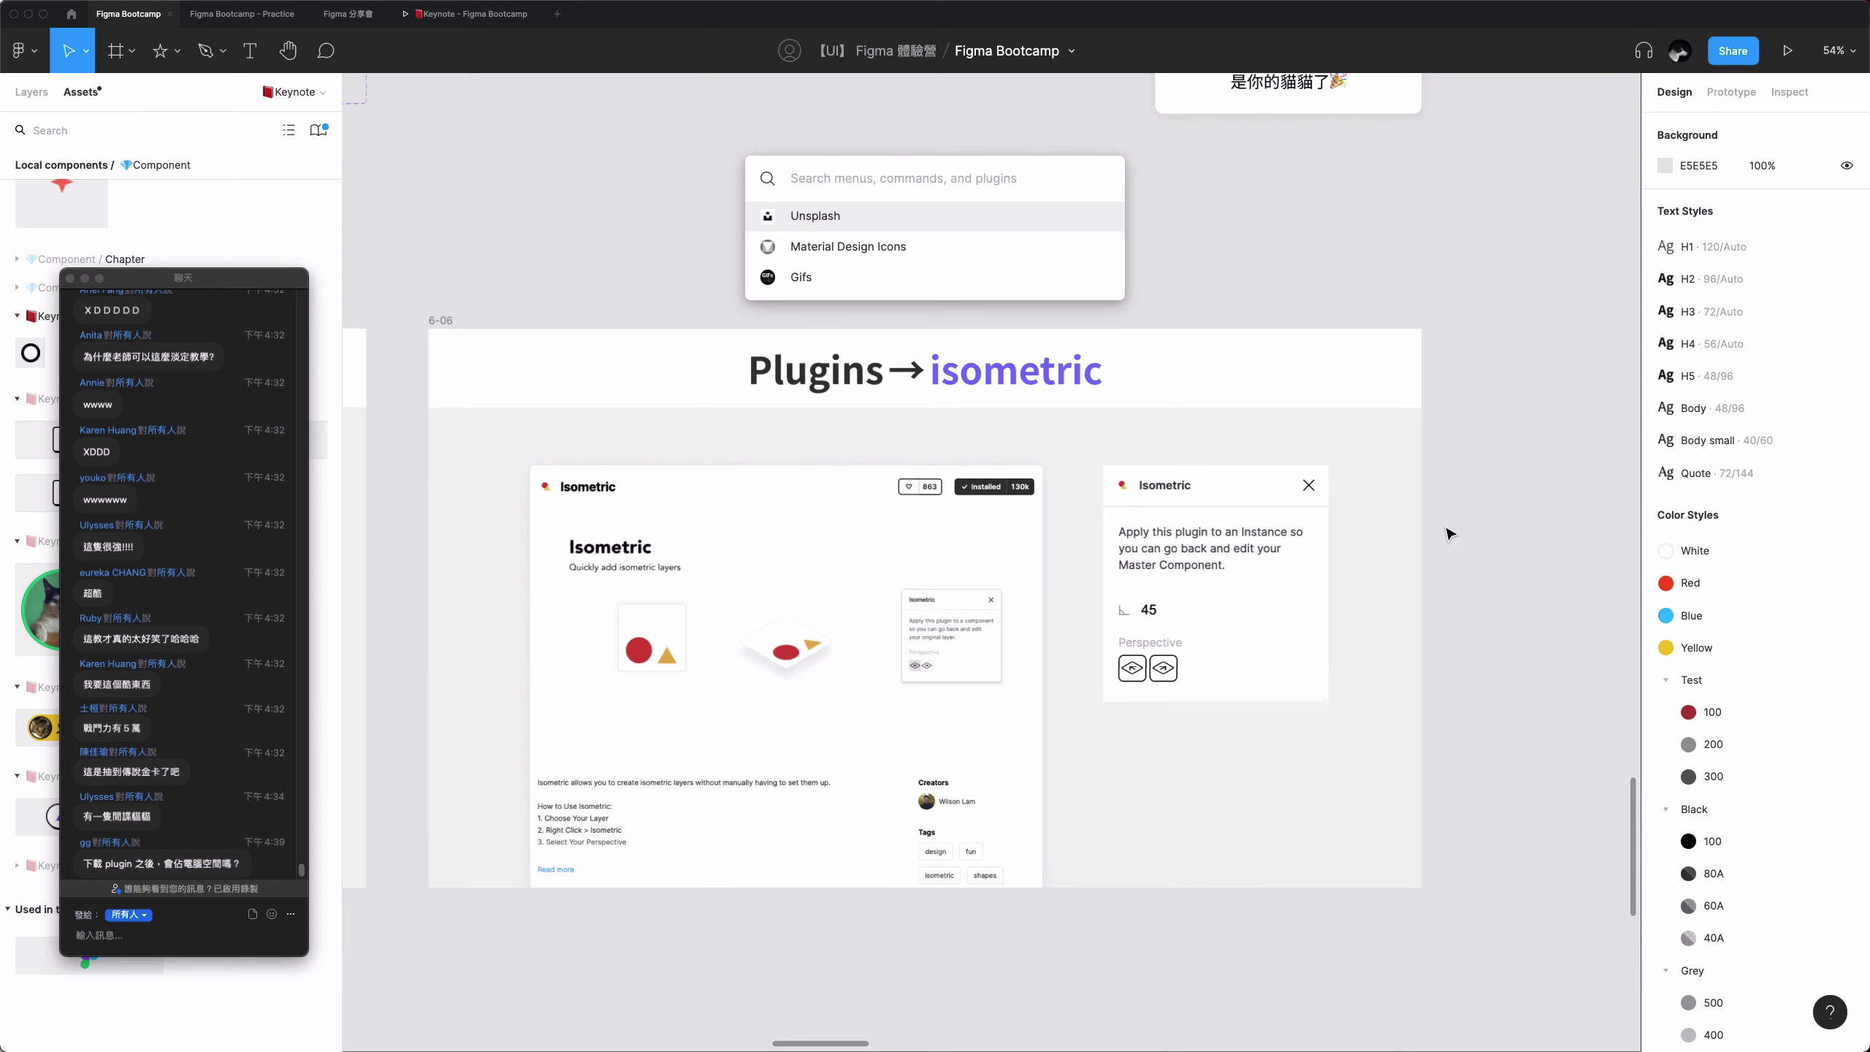
type("m")
key("BackSpace")
type("isao\\")
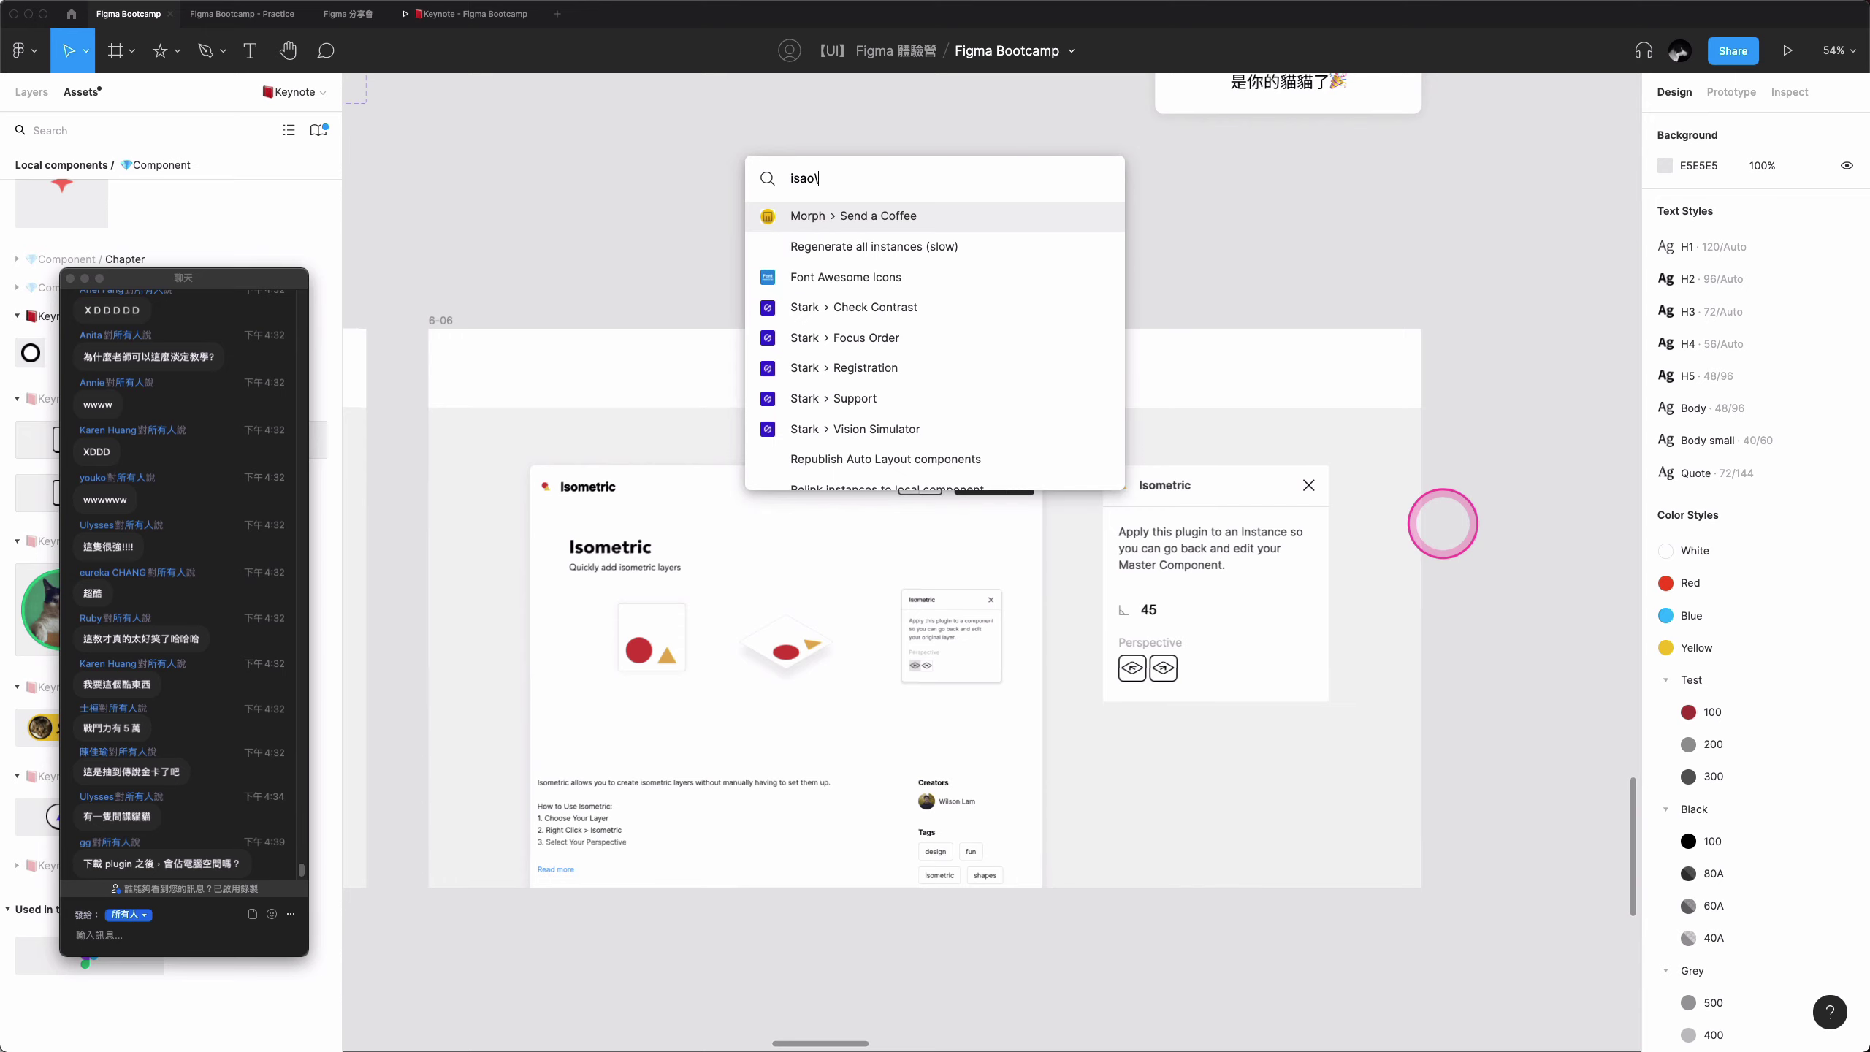
key("BackSpace")
key("BackSpace")
key("BackSpace")
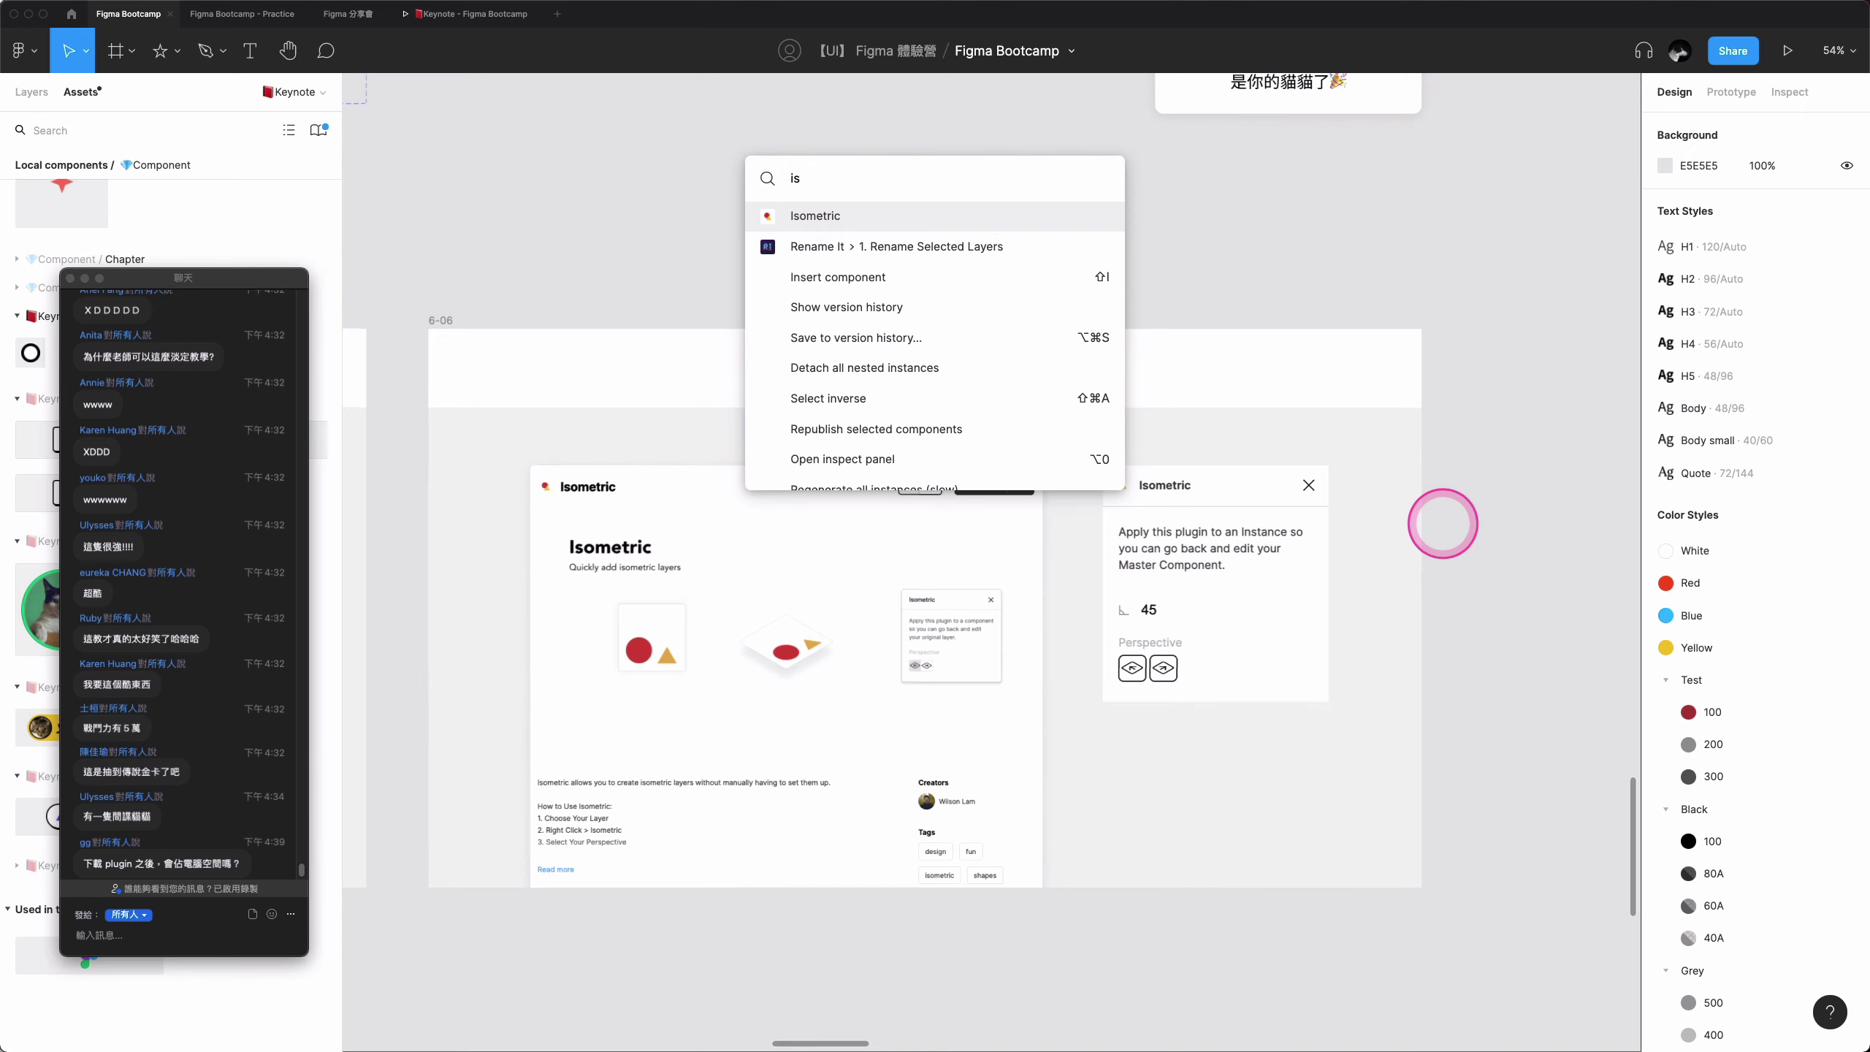
key("Return")
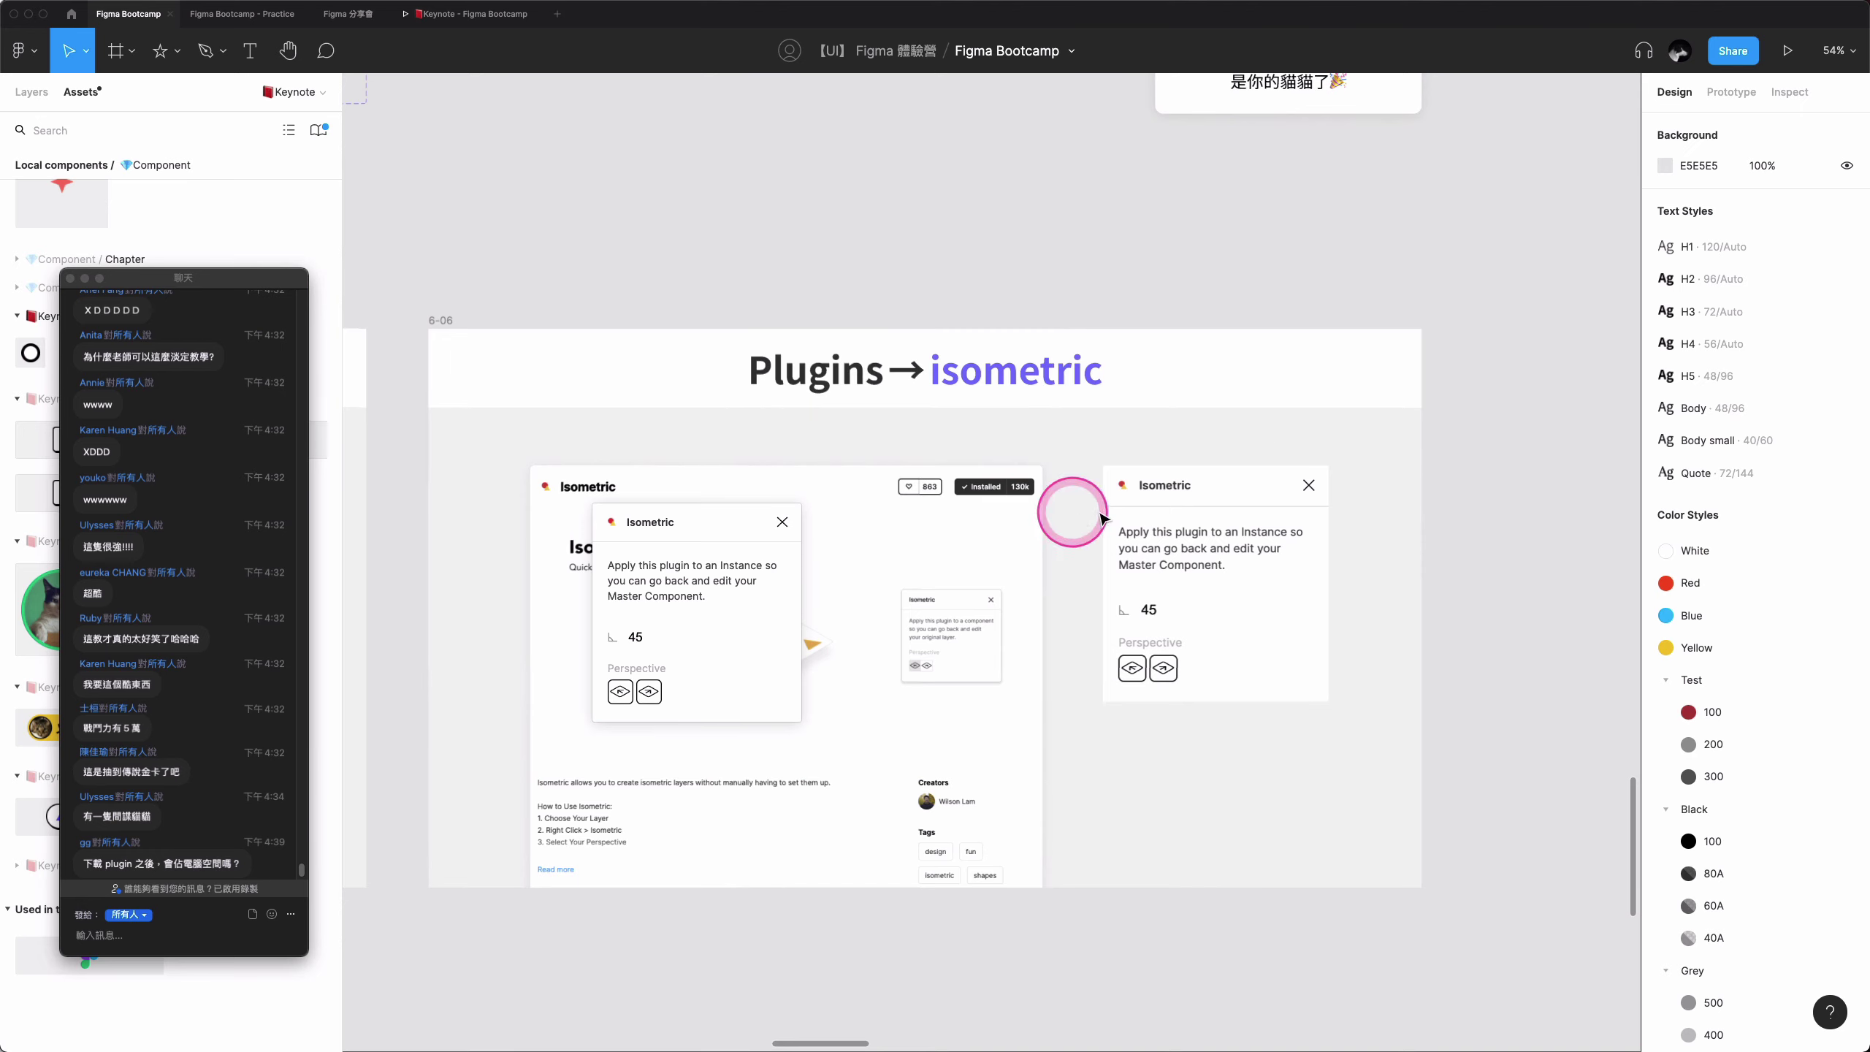
- Make the card image an isometric layer, reposition it, and round its corners
left_click(1175, 603)
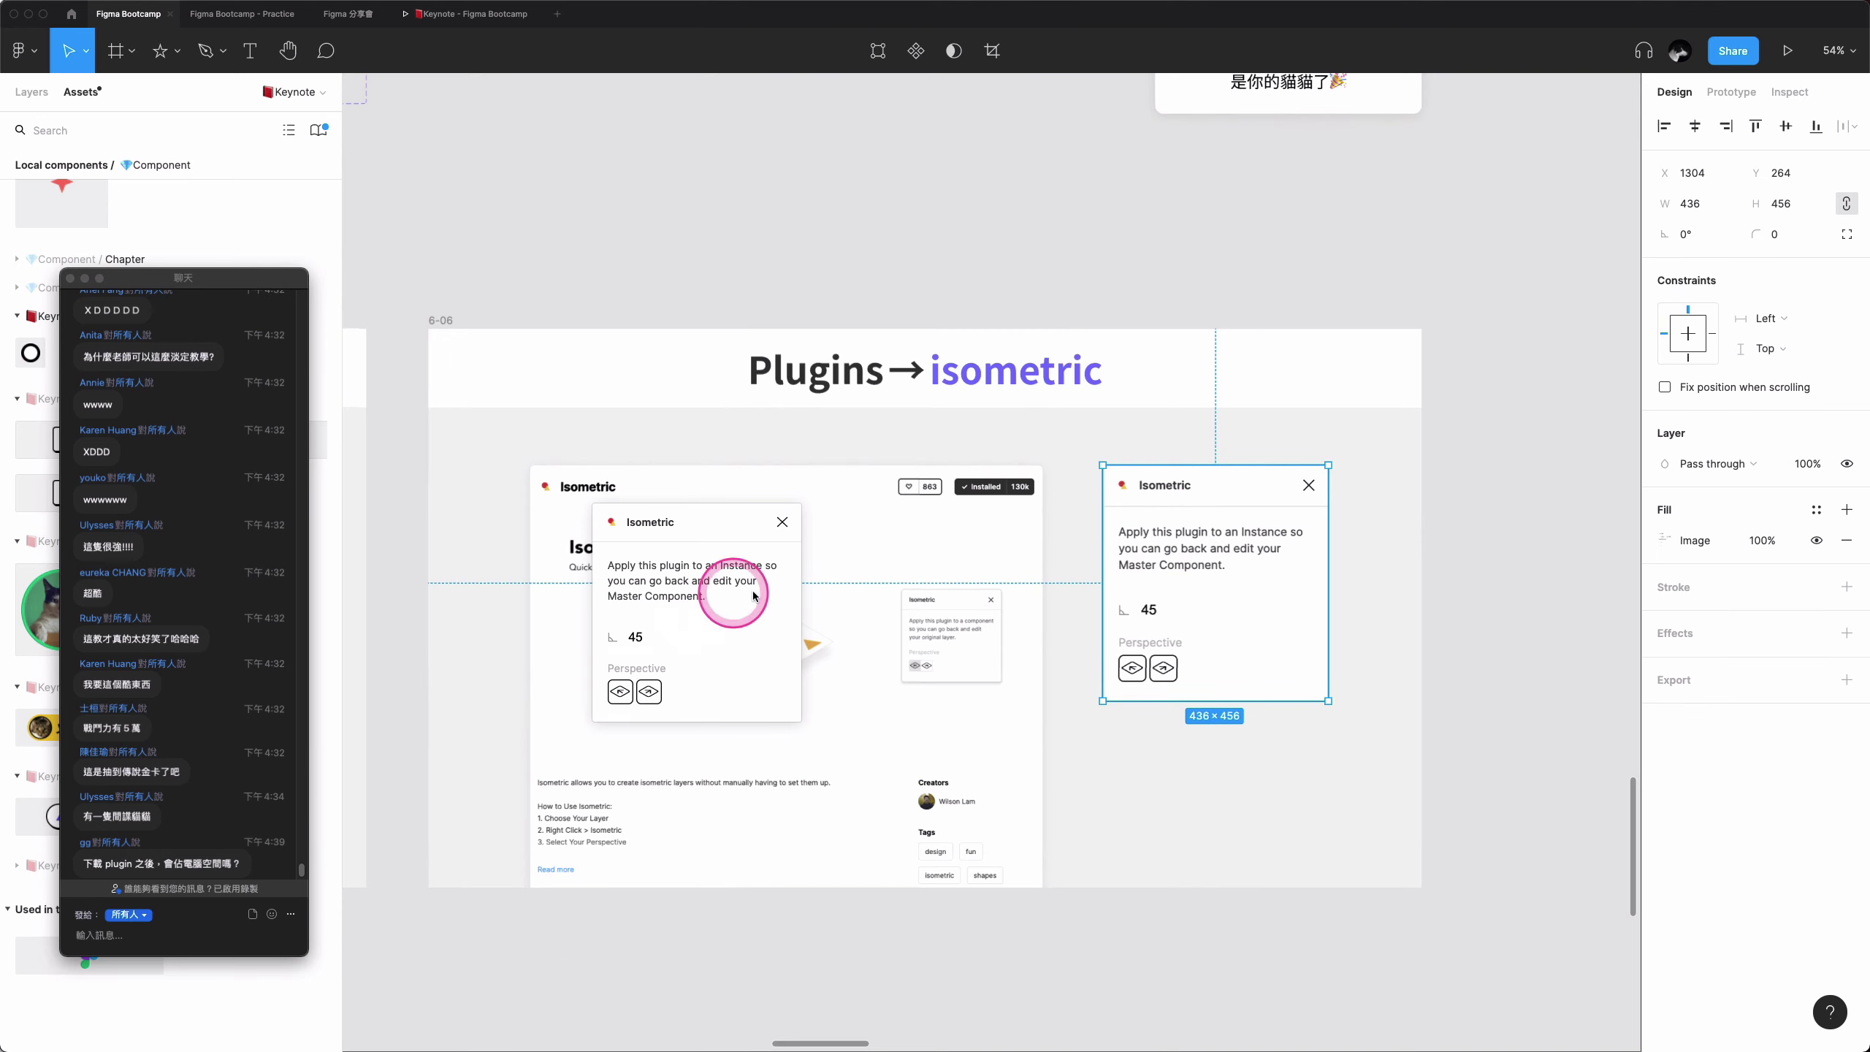
left_click(630, 695)
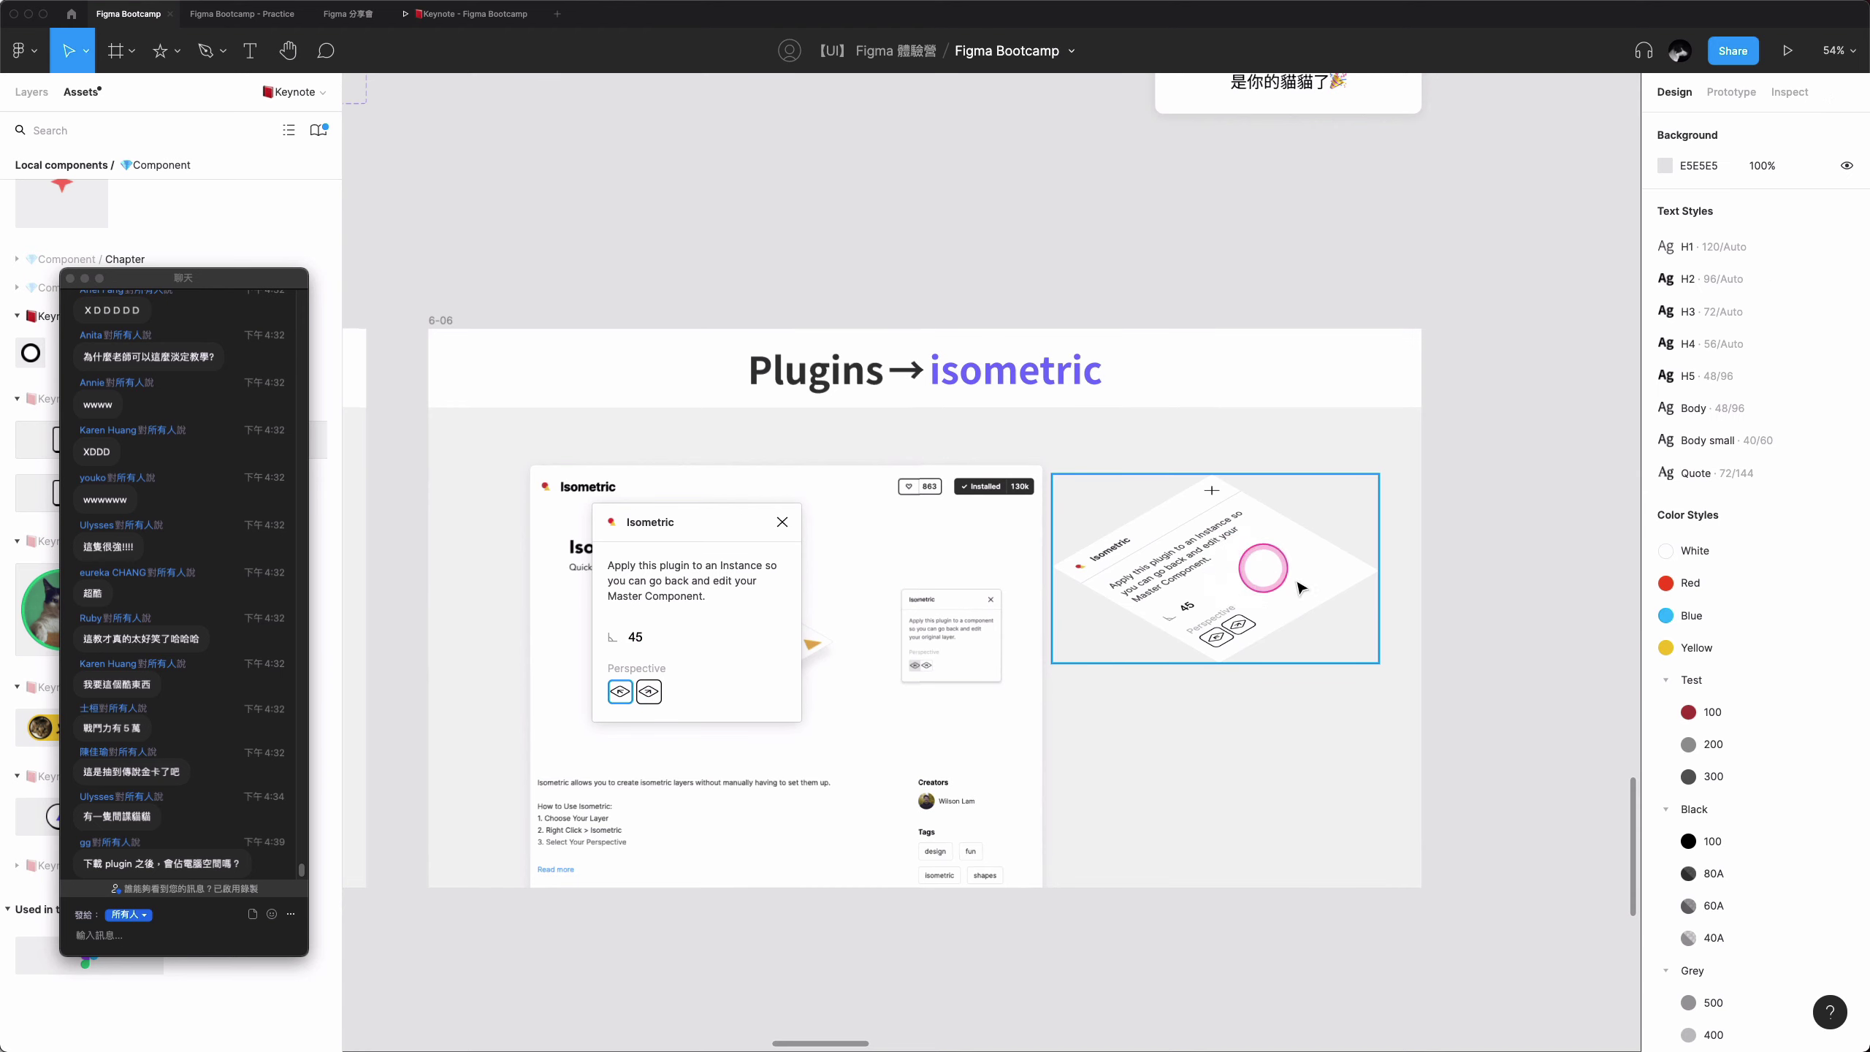
left_click_drag(1256, 569, 1223, 610)
double_click(1222, 610)
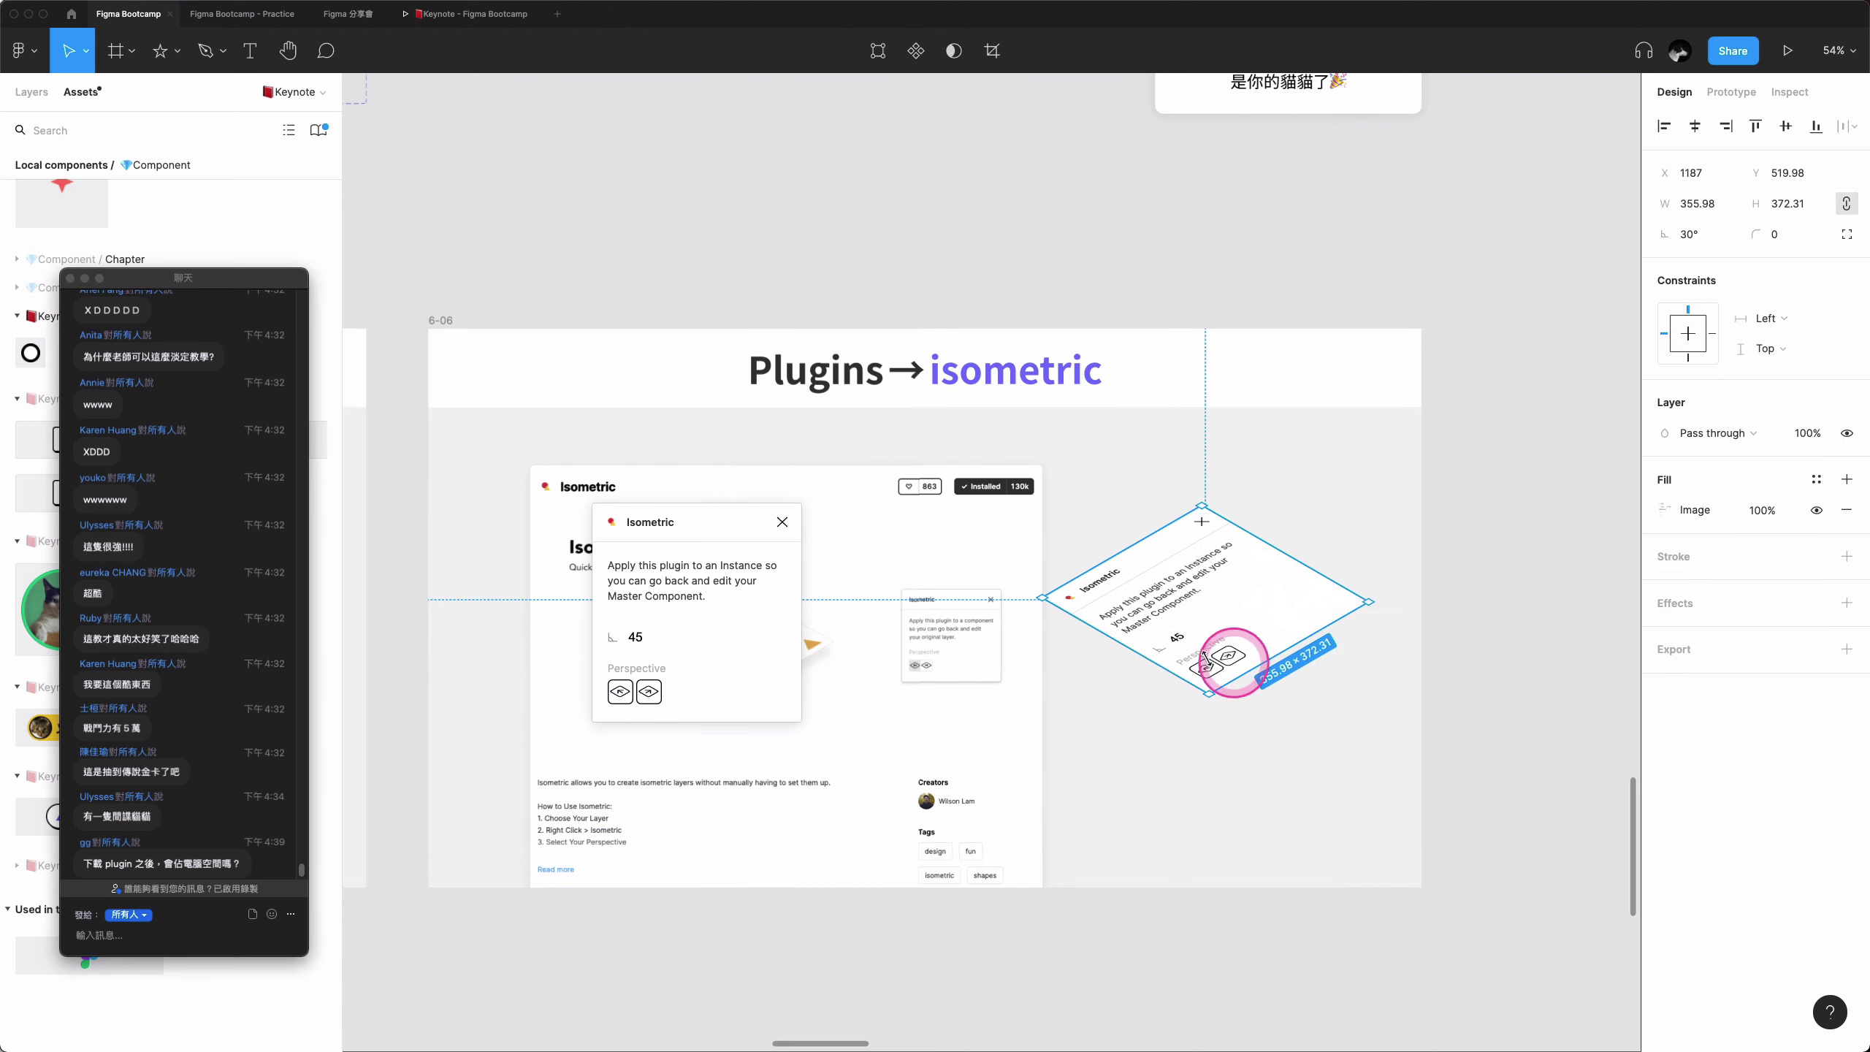
left_click_drag(1205, 670, 1228, 644)
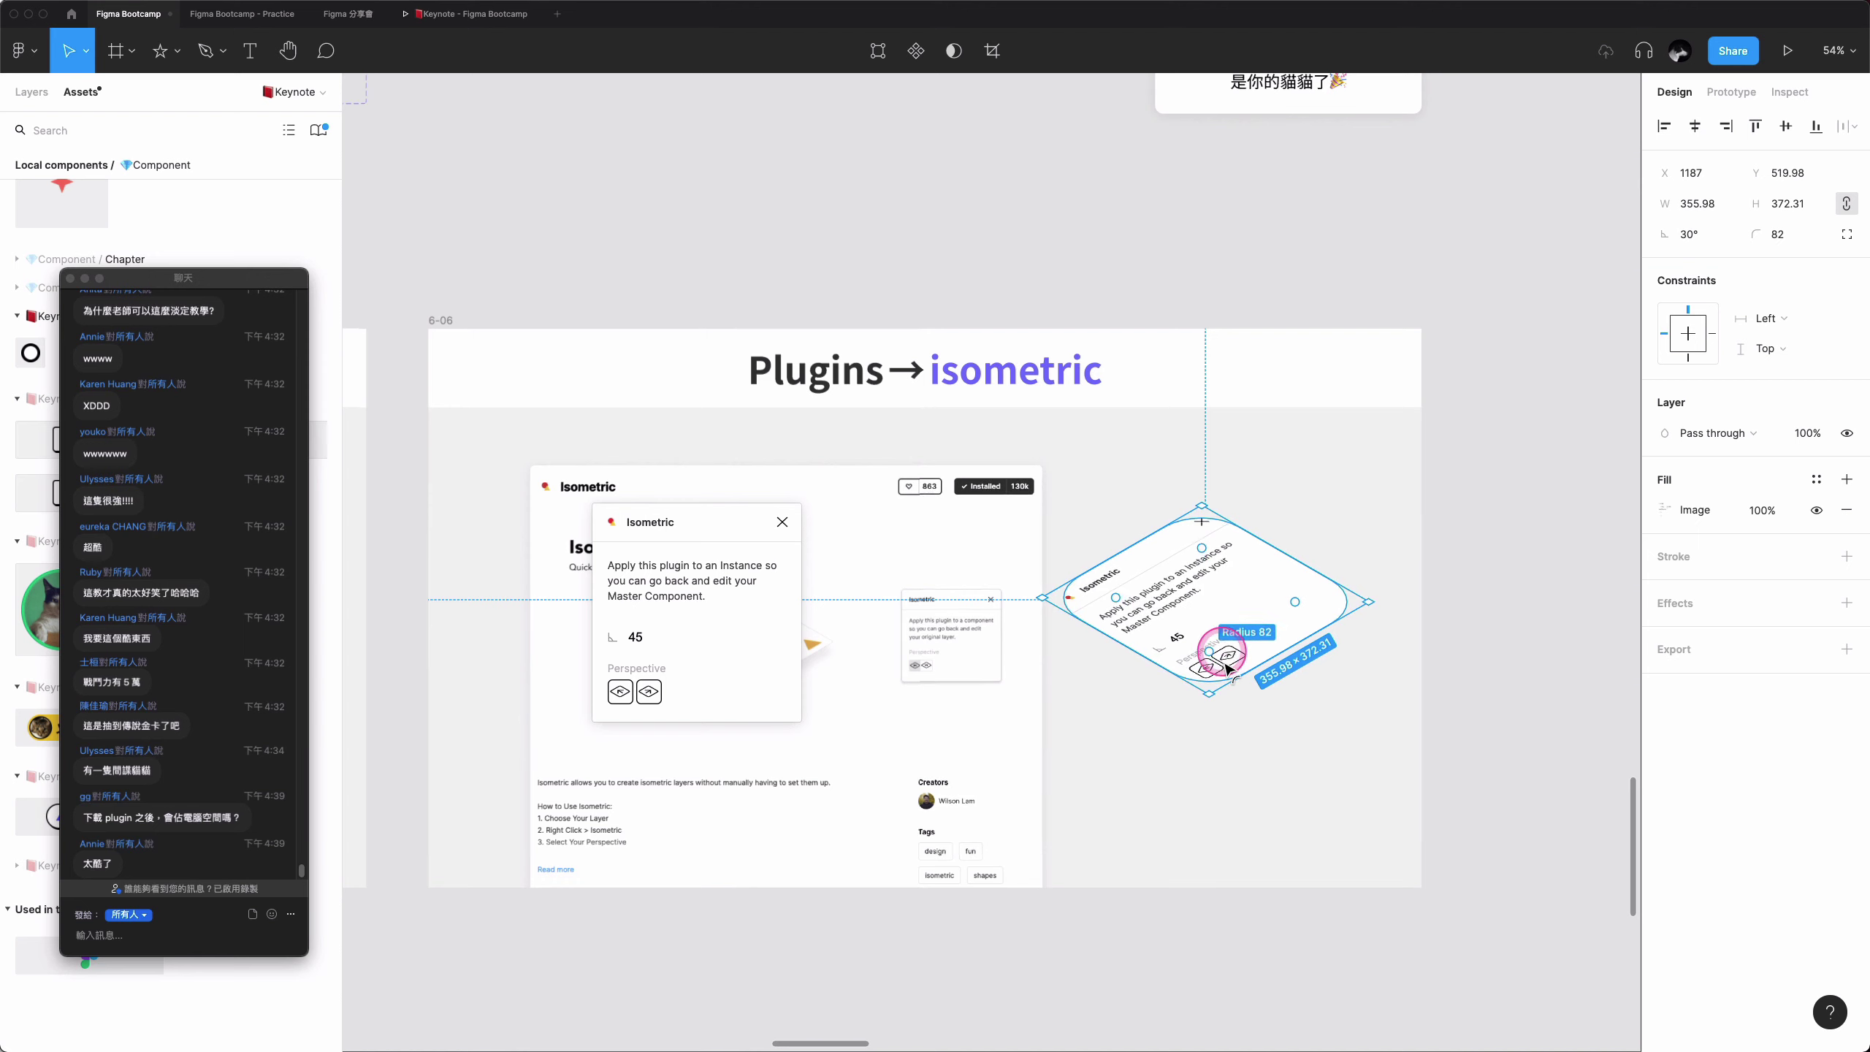
- Preview two other isometric perspectives on the card, then undo it back to flat
left_click(1318, 696)
left_click(1270, 615)
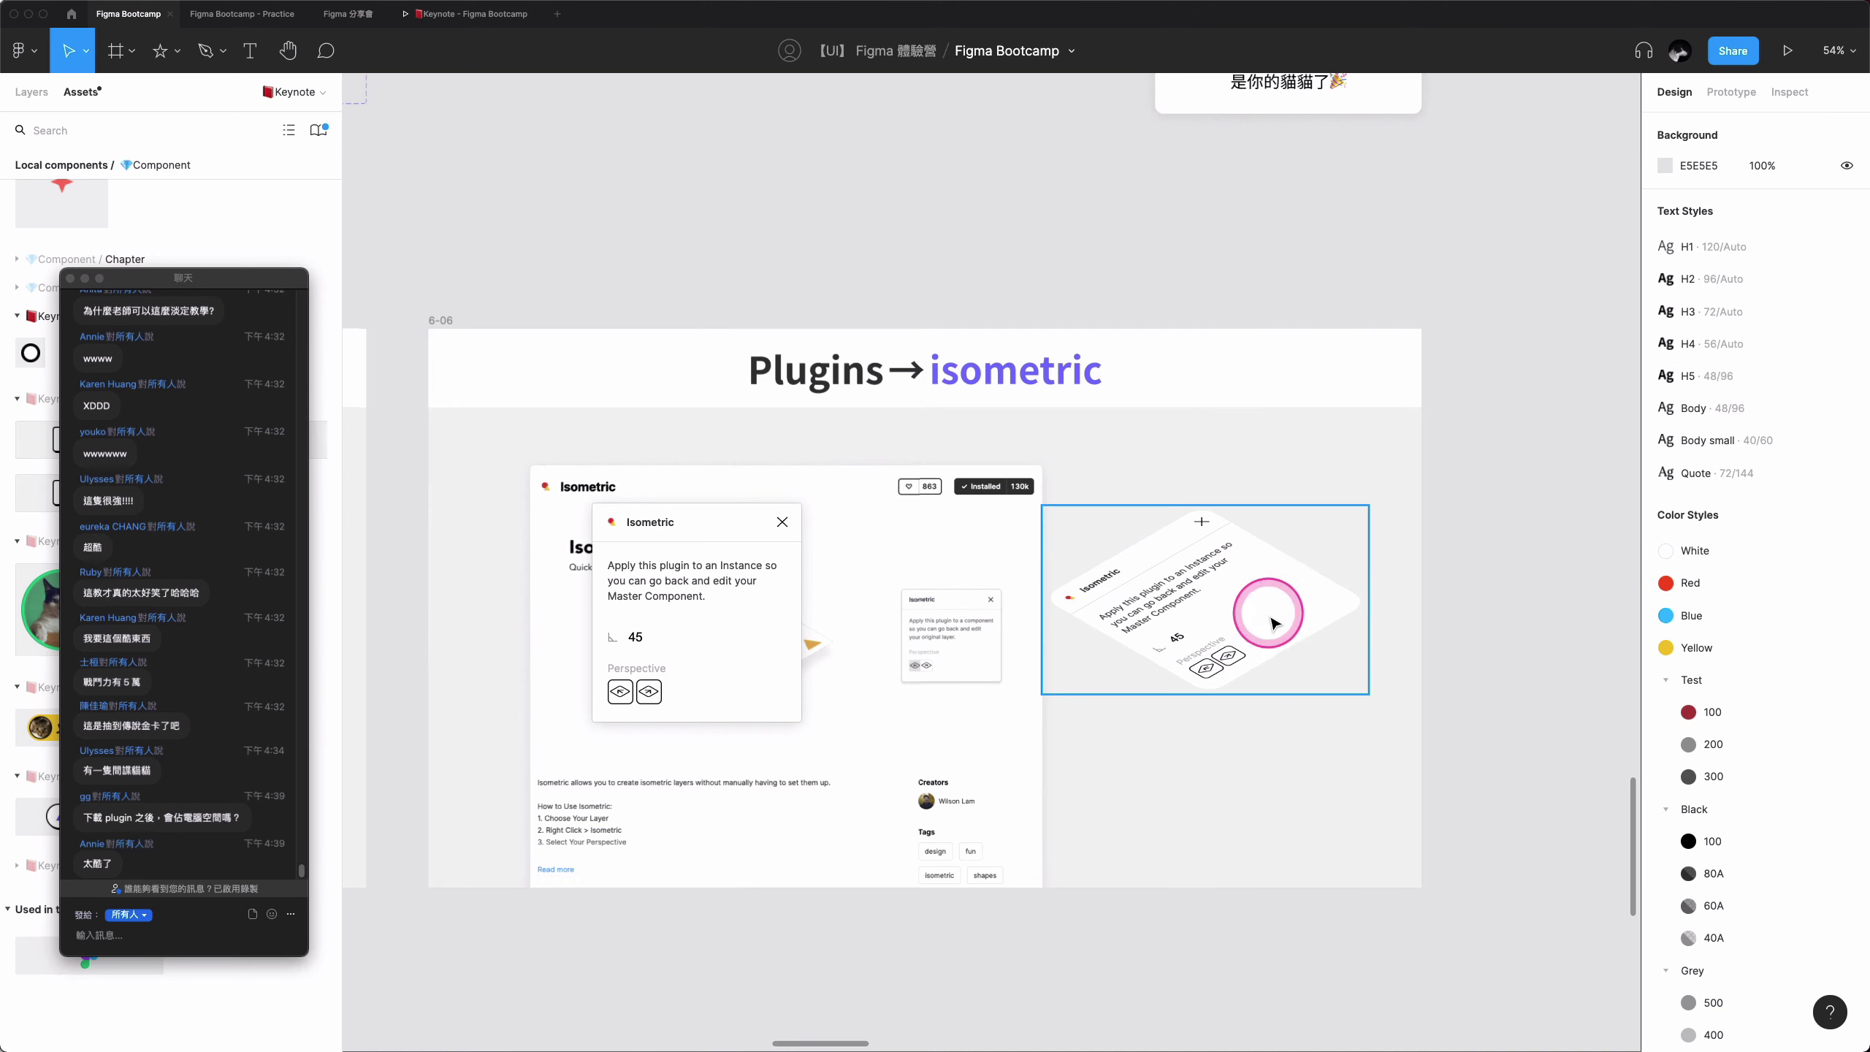
left_click(657, 700)
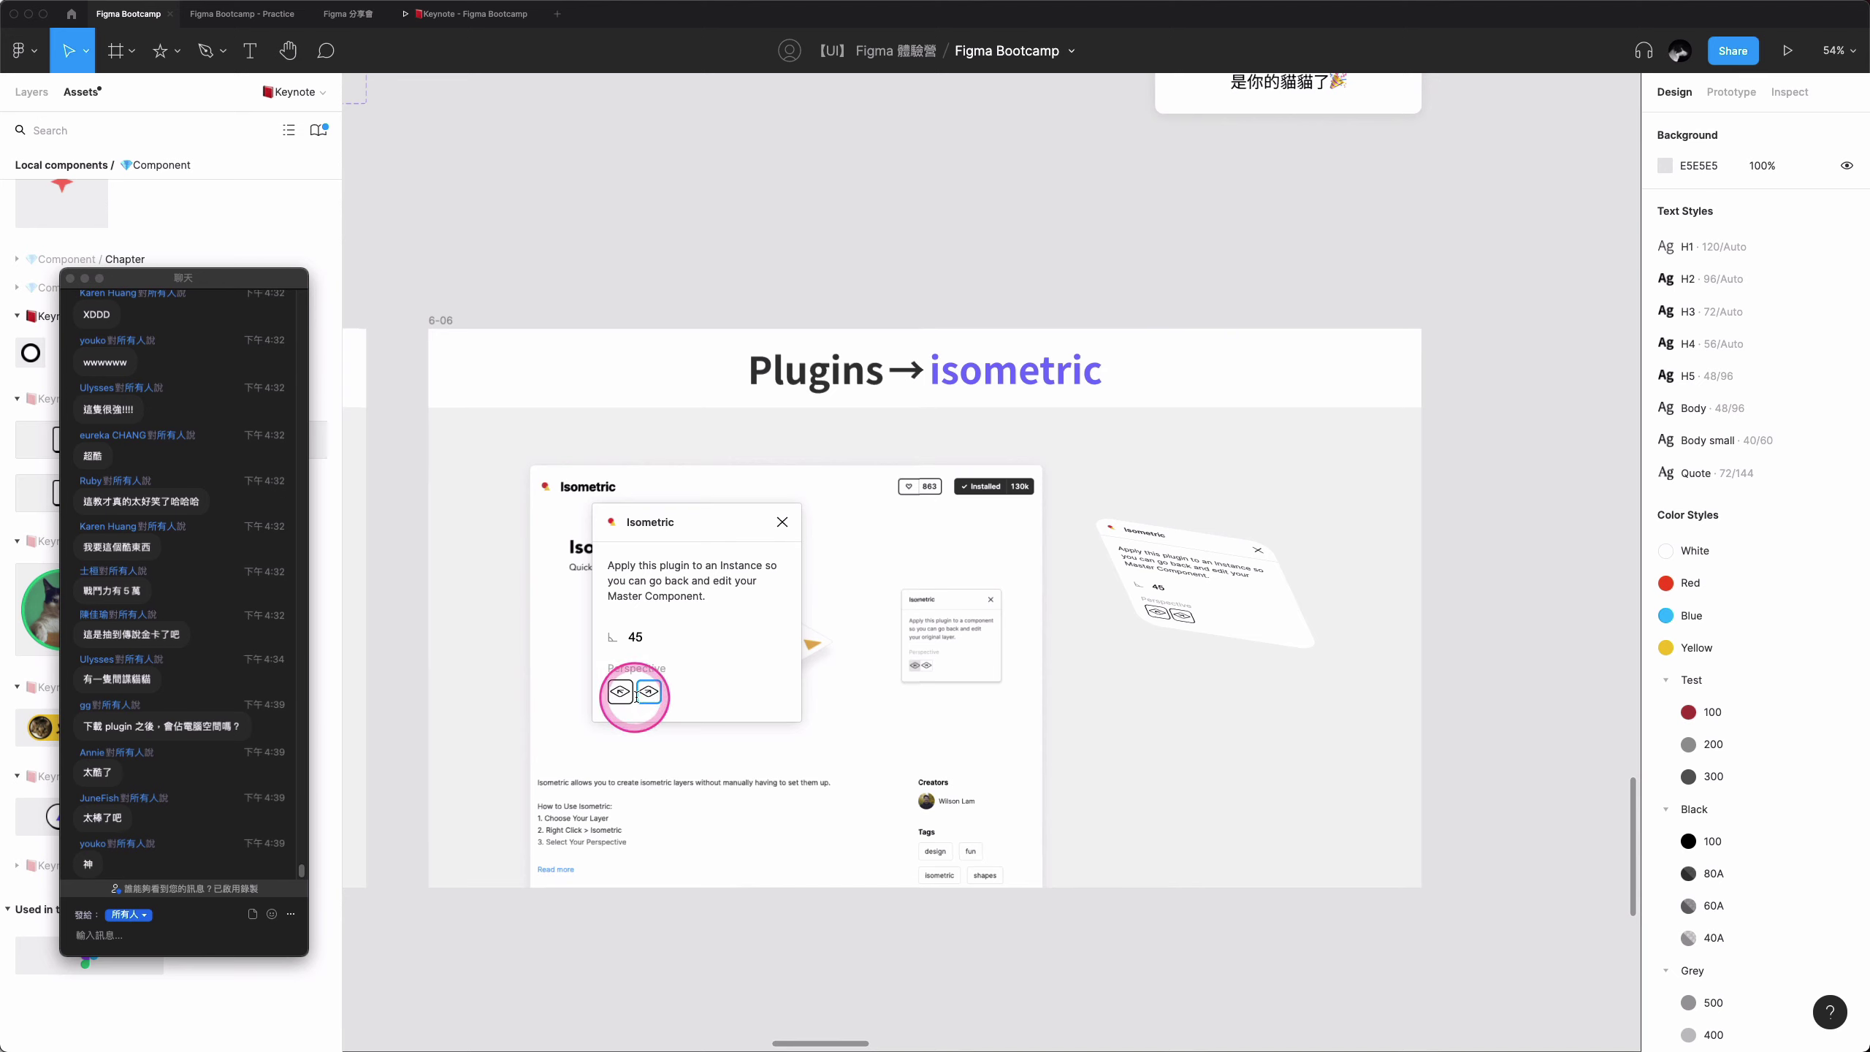
left_click(622, 692)
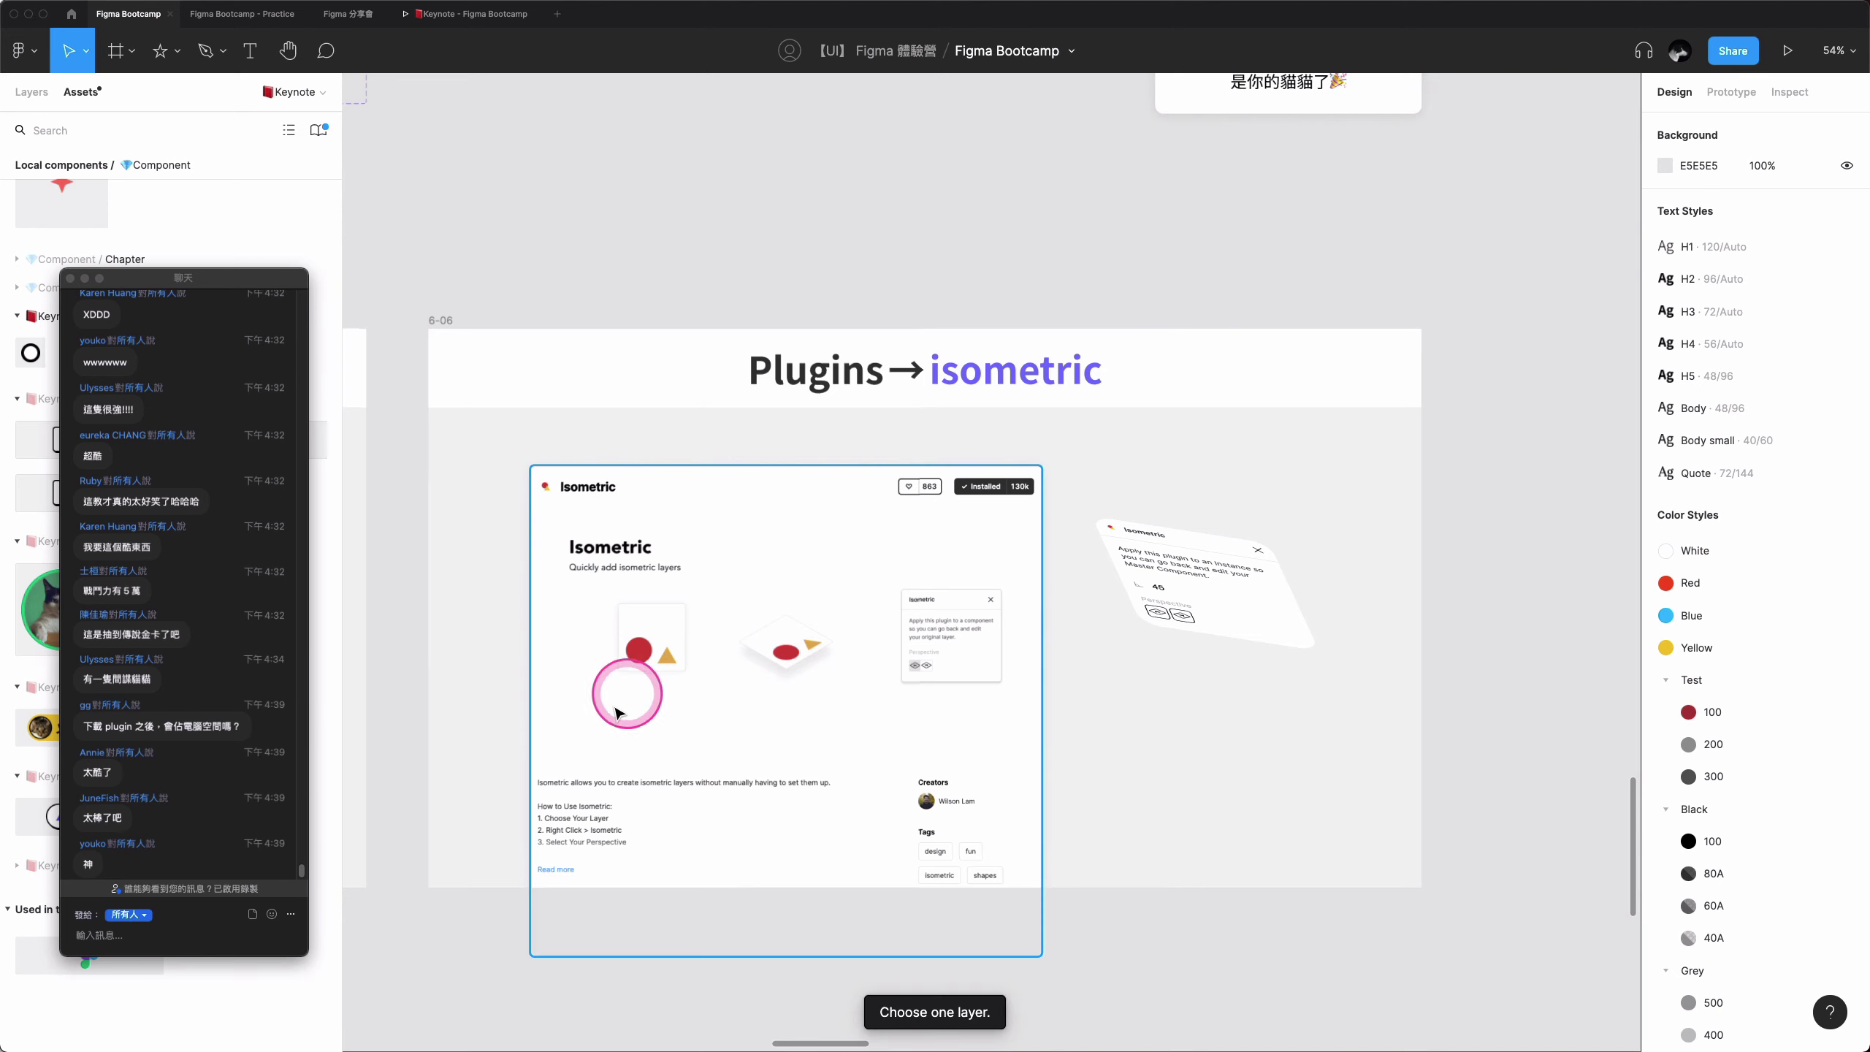
left_click(1188, 580)
left_click(1343, 750)
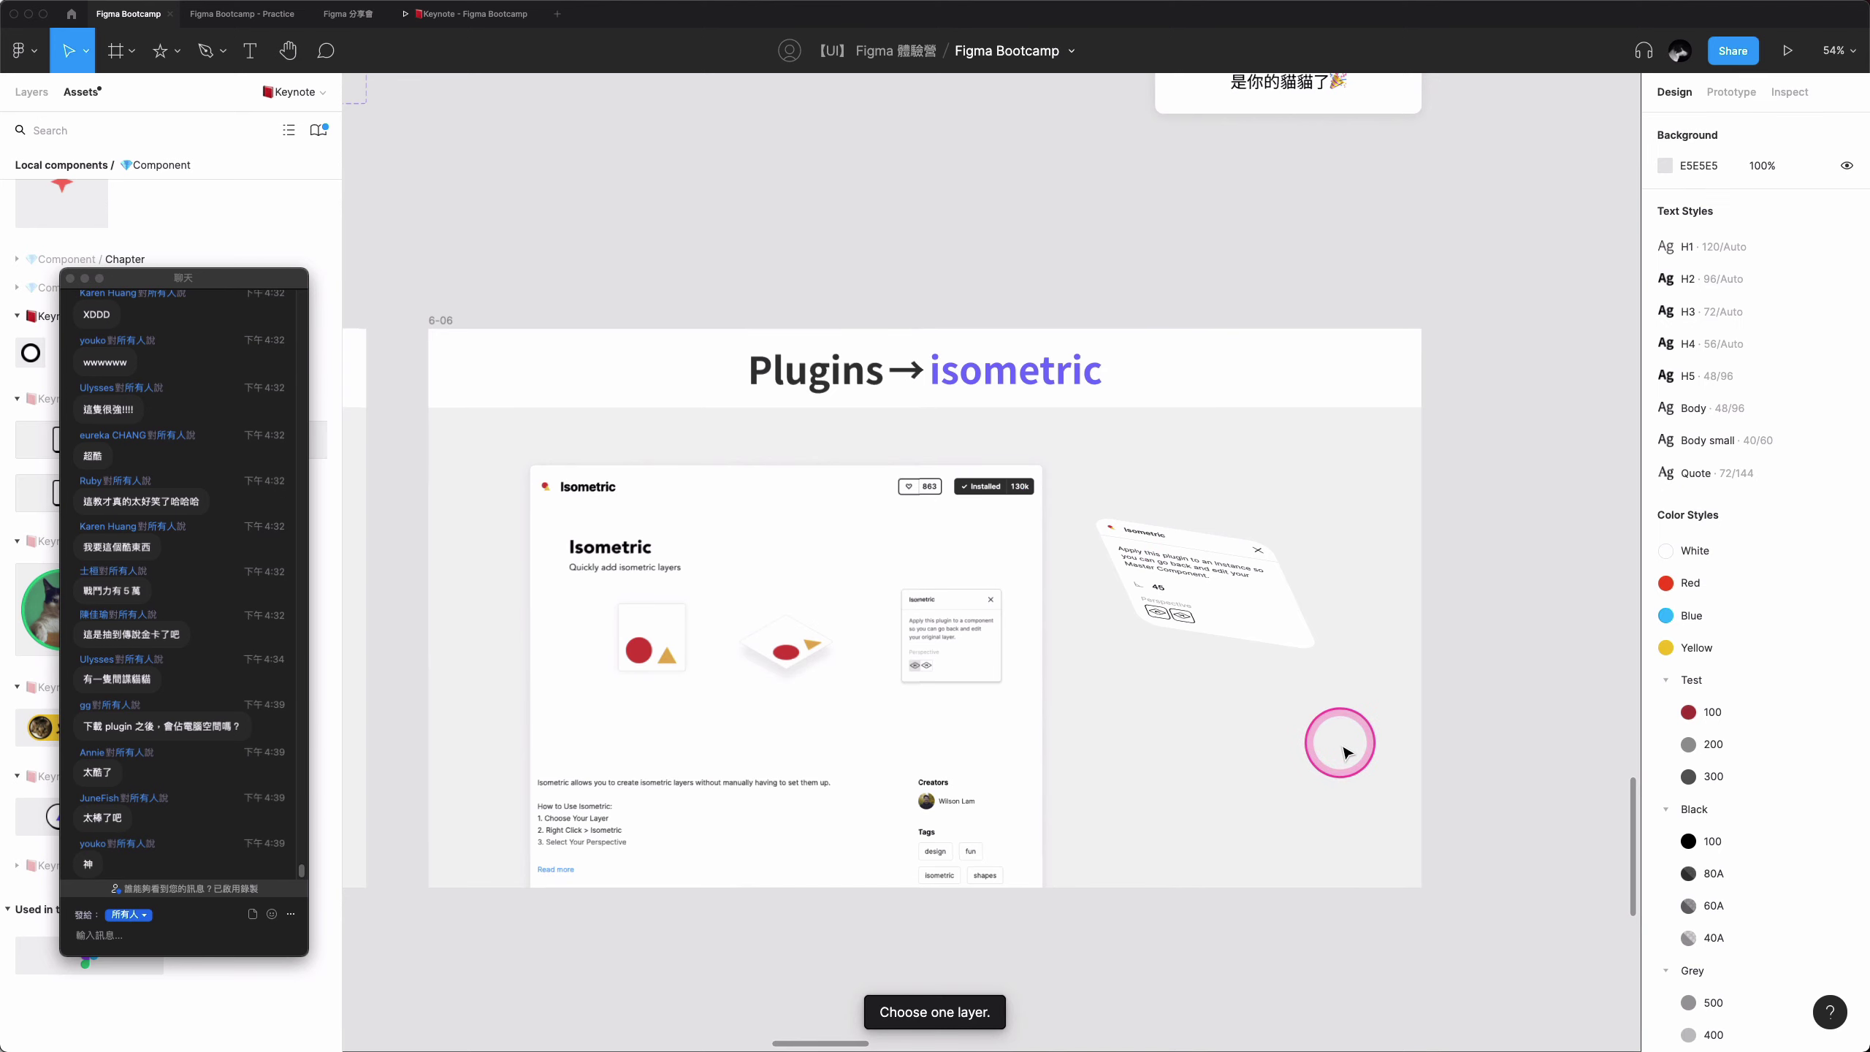
key("ctrl+z")
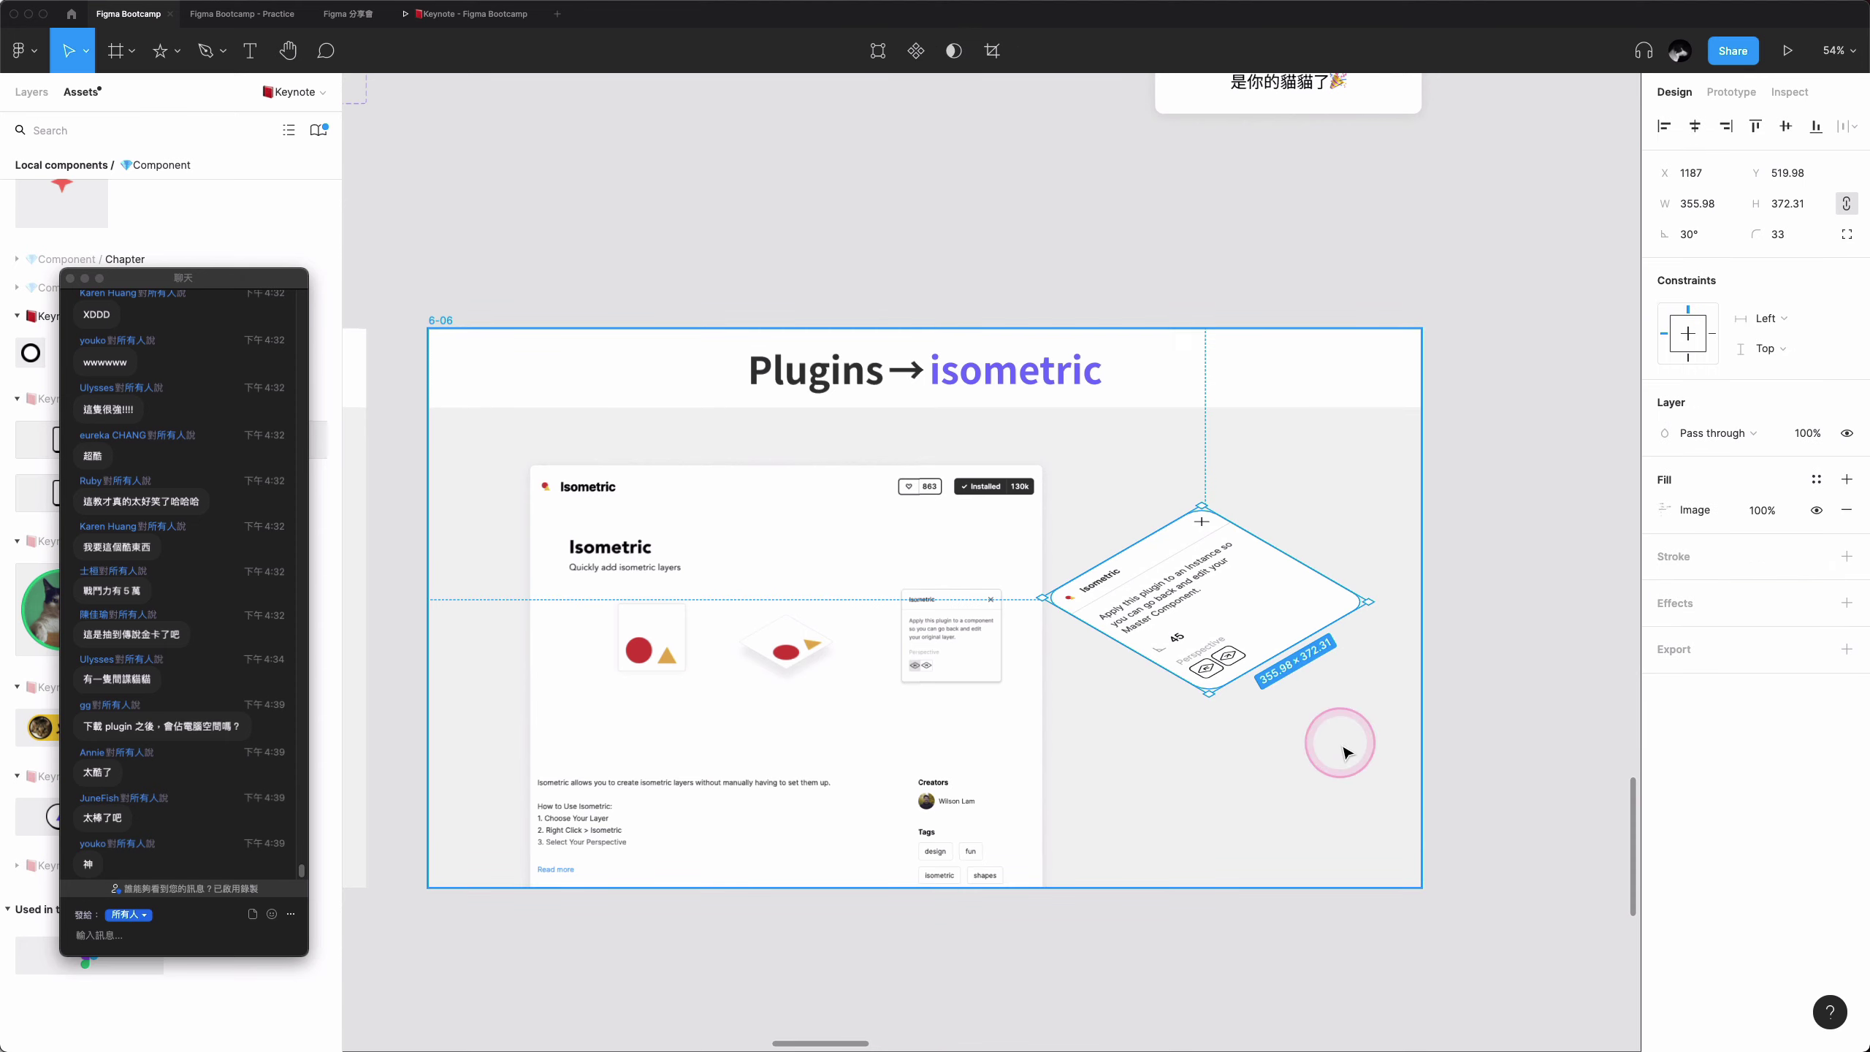
key("ctrl+z")
key("ctrl+z")
- Zoom out over the slides and back in on the closing 'The F2E 3rd' slide after 07 Q&A
left_click(1502, 630)
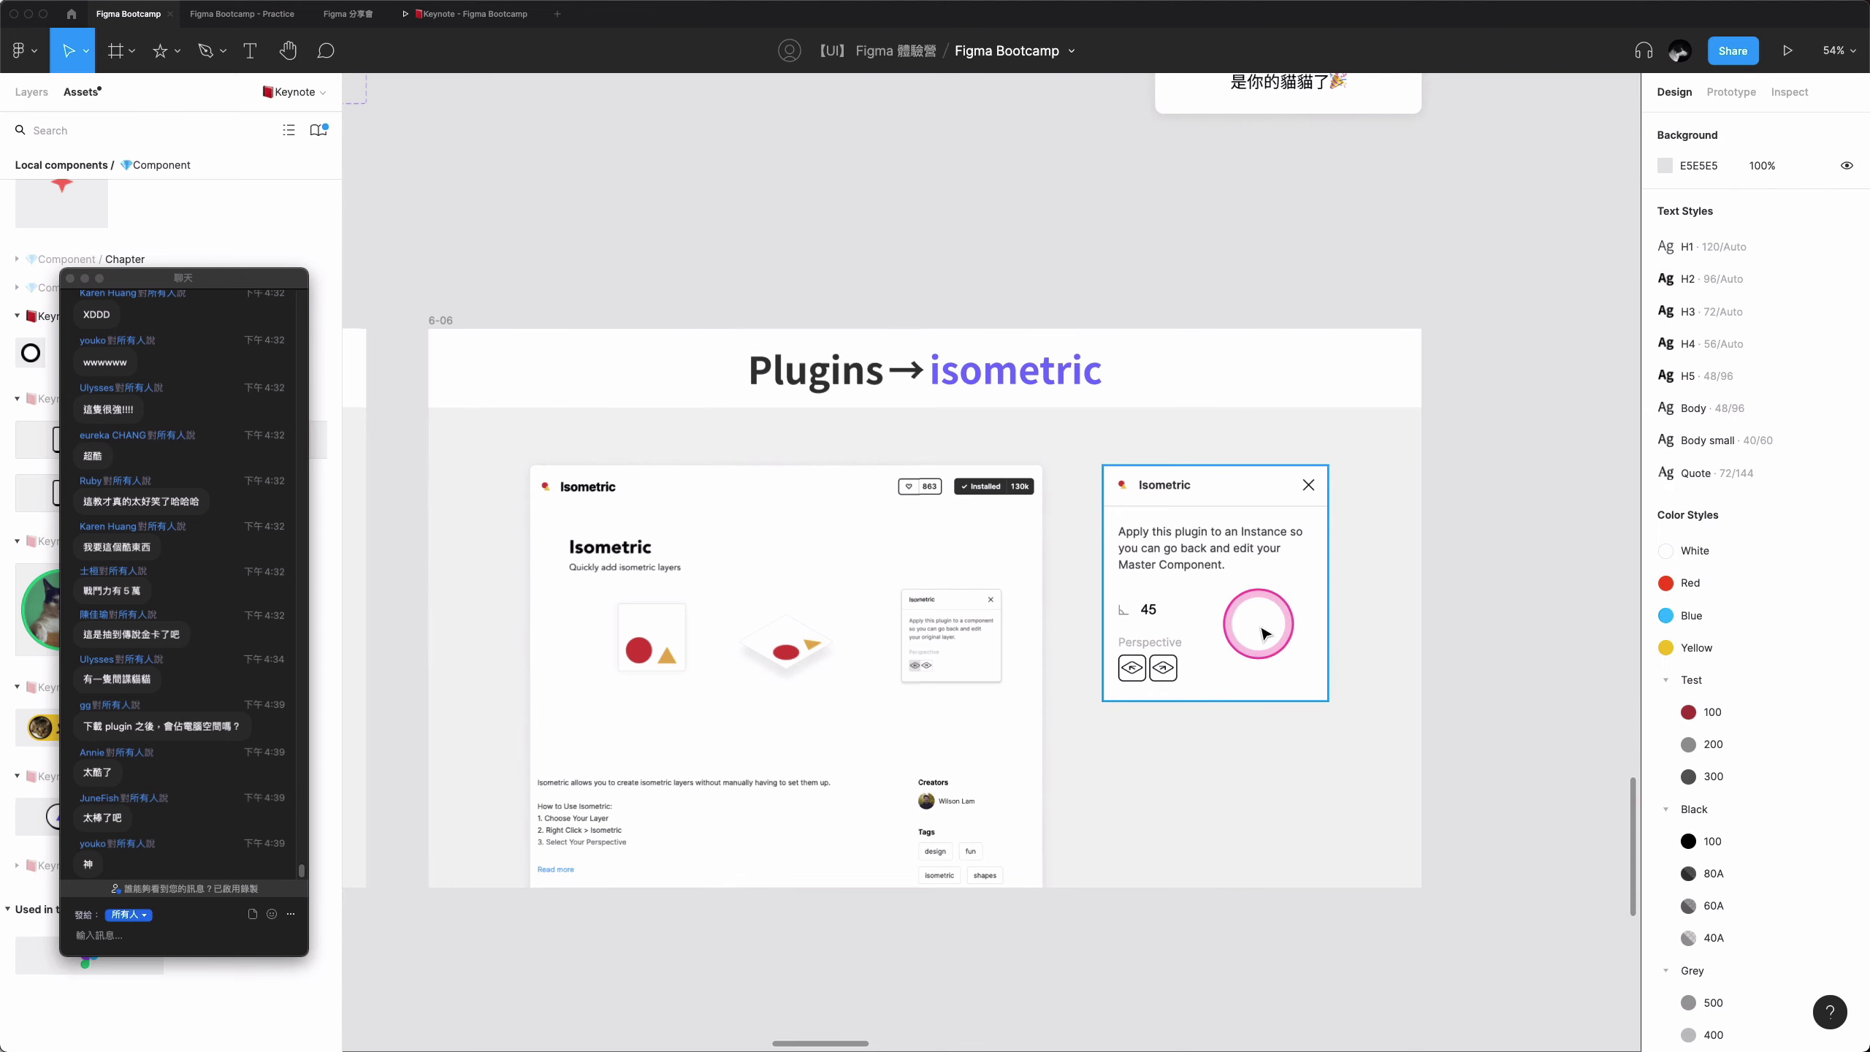
scroll(1251, 626, "down", 3)
scroll(1317, 626, "down", 3)
scroll(1384, 630, "down", 2)
scroll(1377, 626, "down", 3)
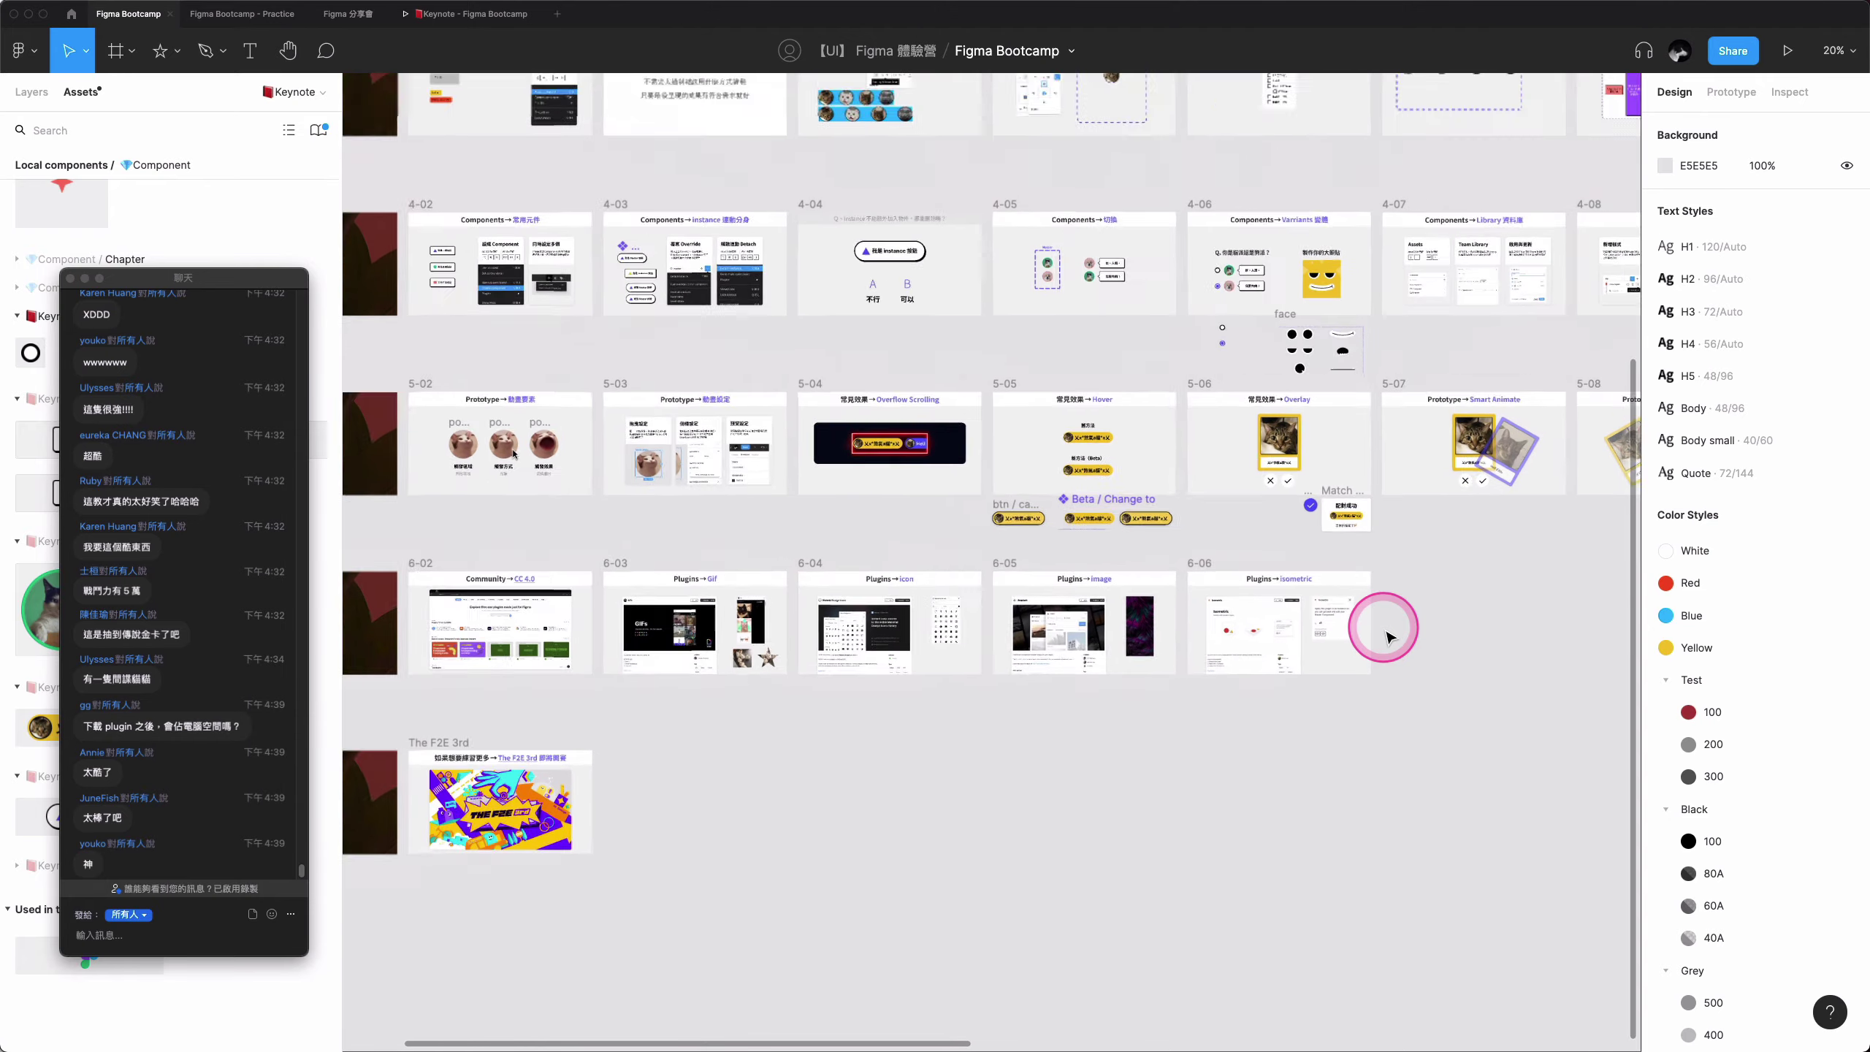
scroll(1376, 626, "down", 2)
scroll(1156, 677, "left", 5)
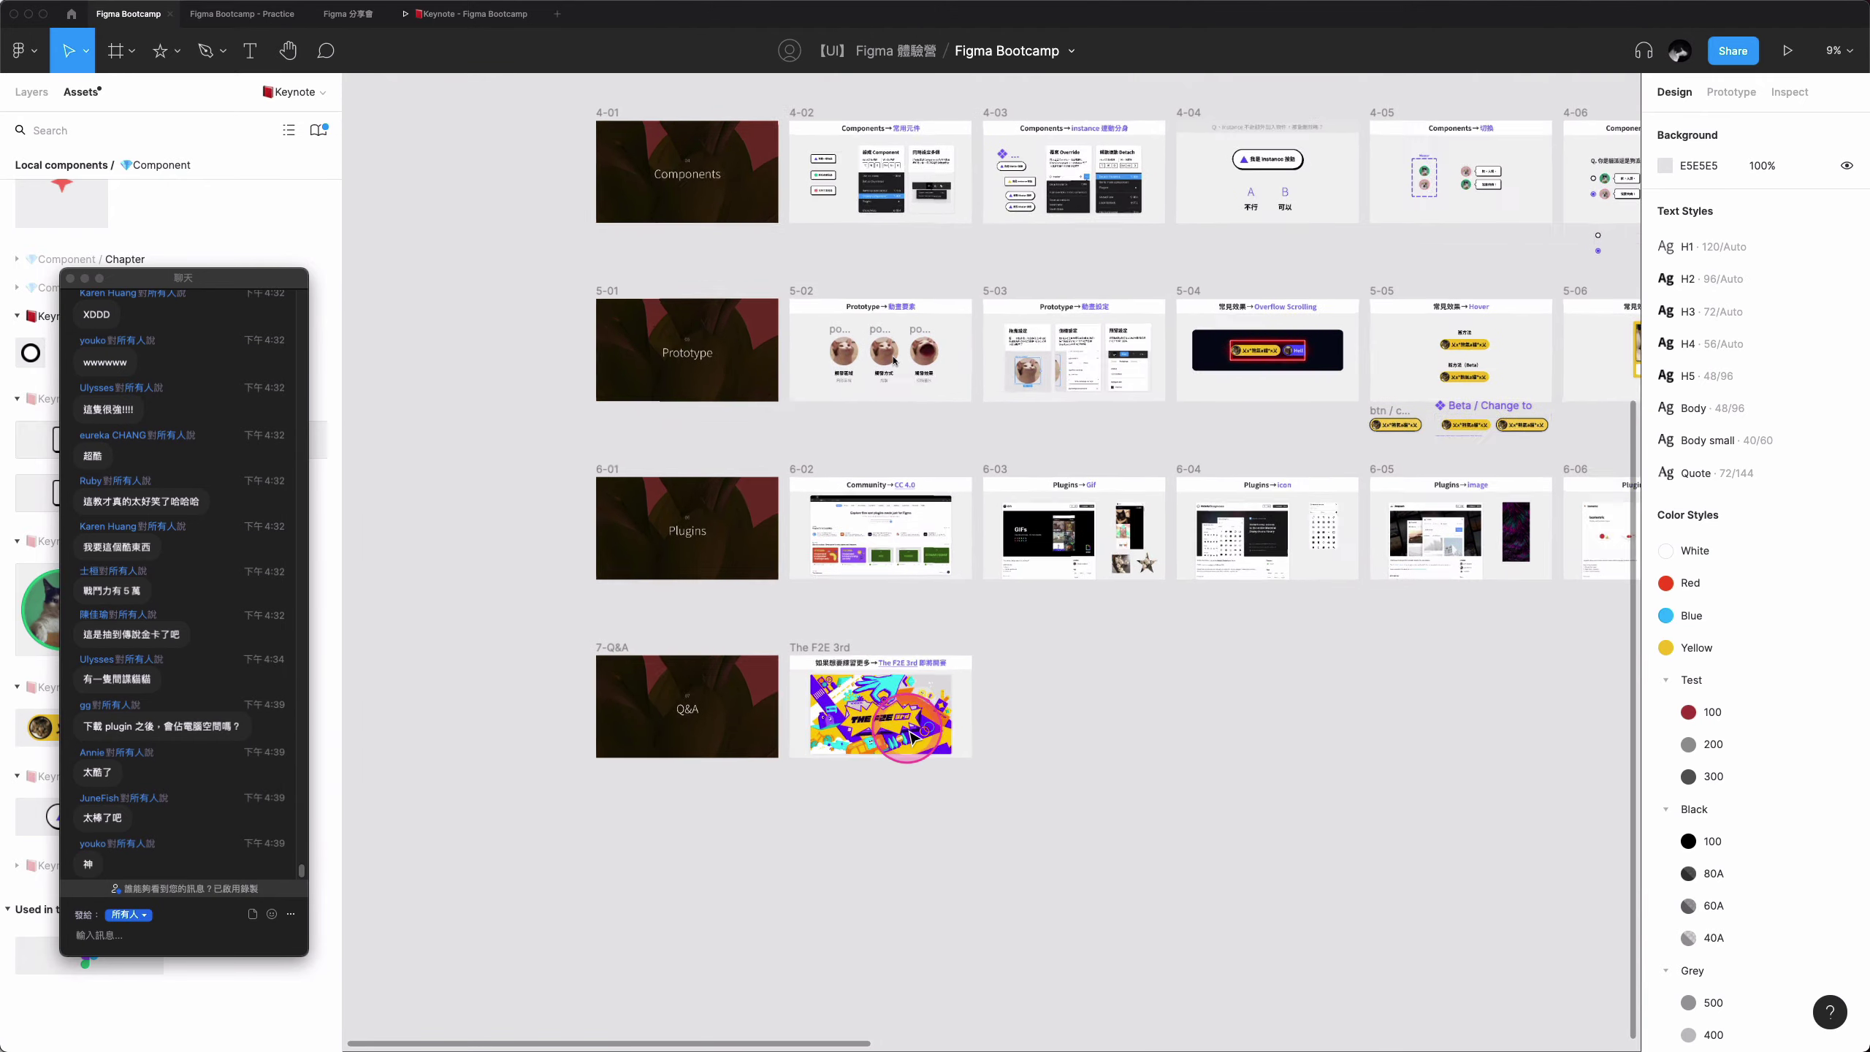
scroll(795, 774, "up", 3)
scroll(799, 777, "up", 3)
scroll(806, 785, "up", 2)
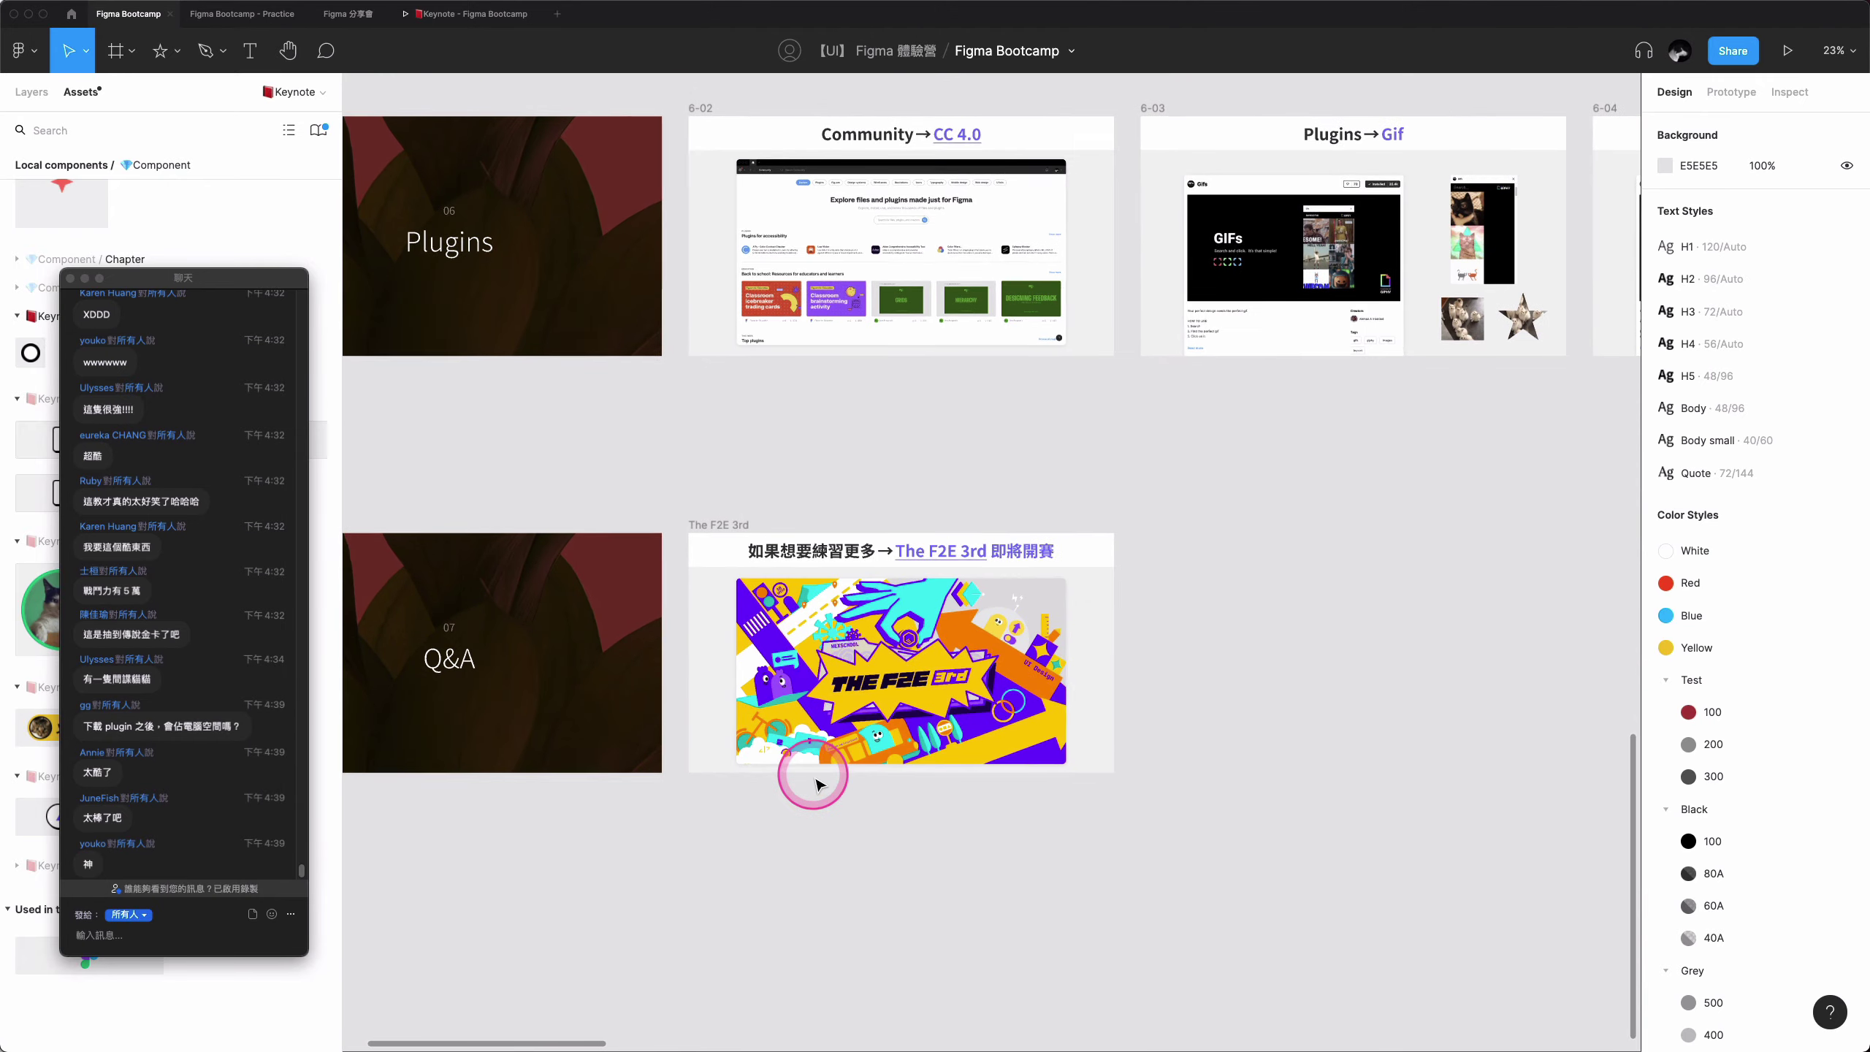
scroll(589, 648, "up", 3)
scroll(987, 545, "down", 1)
scroll(987, 545, "right", 3)
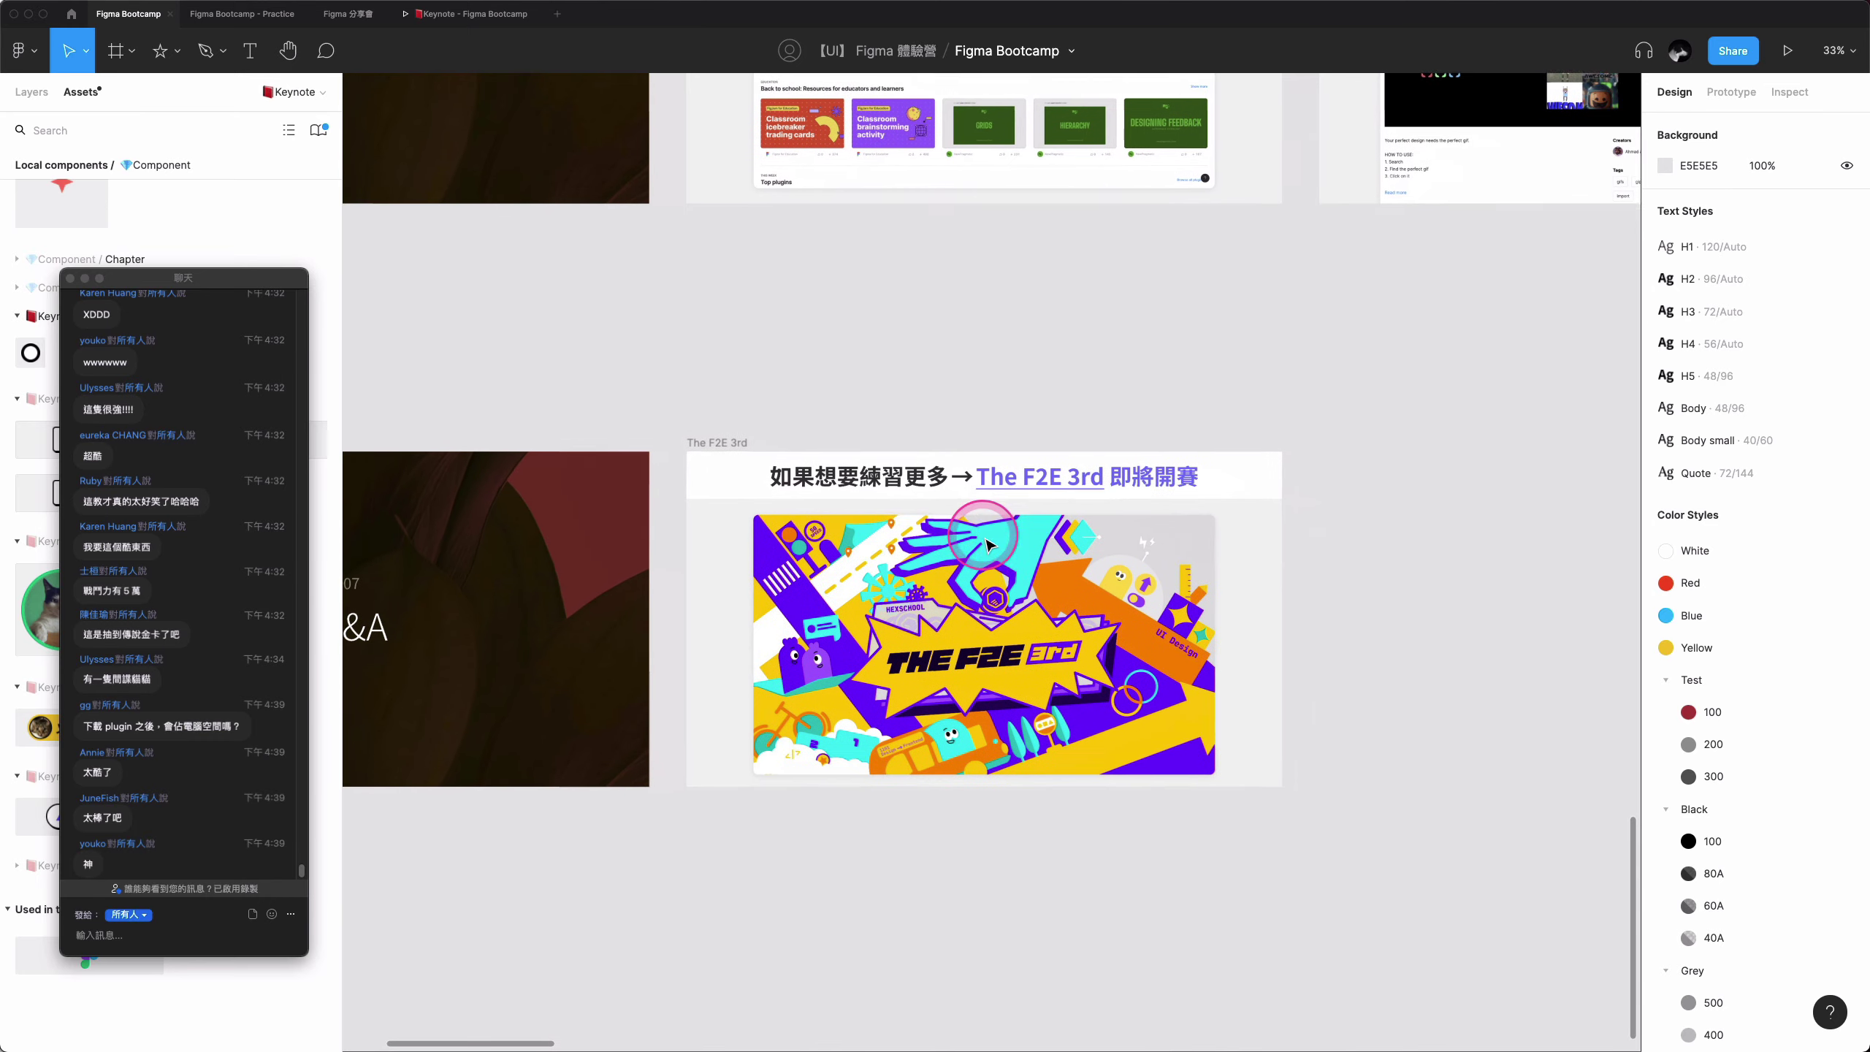
scroll(1335, 601, "up", 1)
scroll(1329, 598, "up", 1)
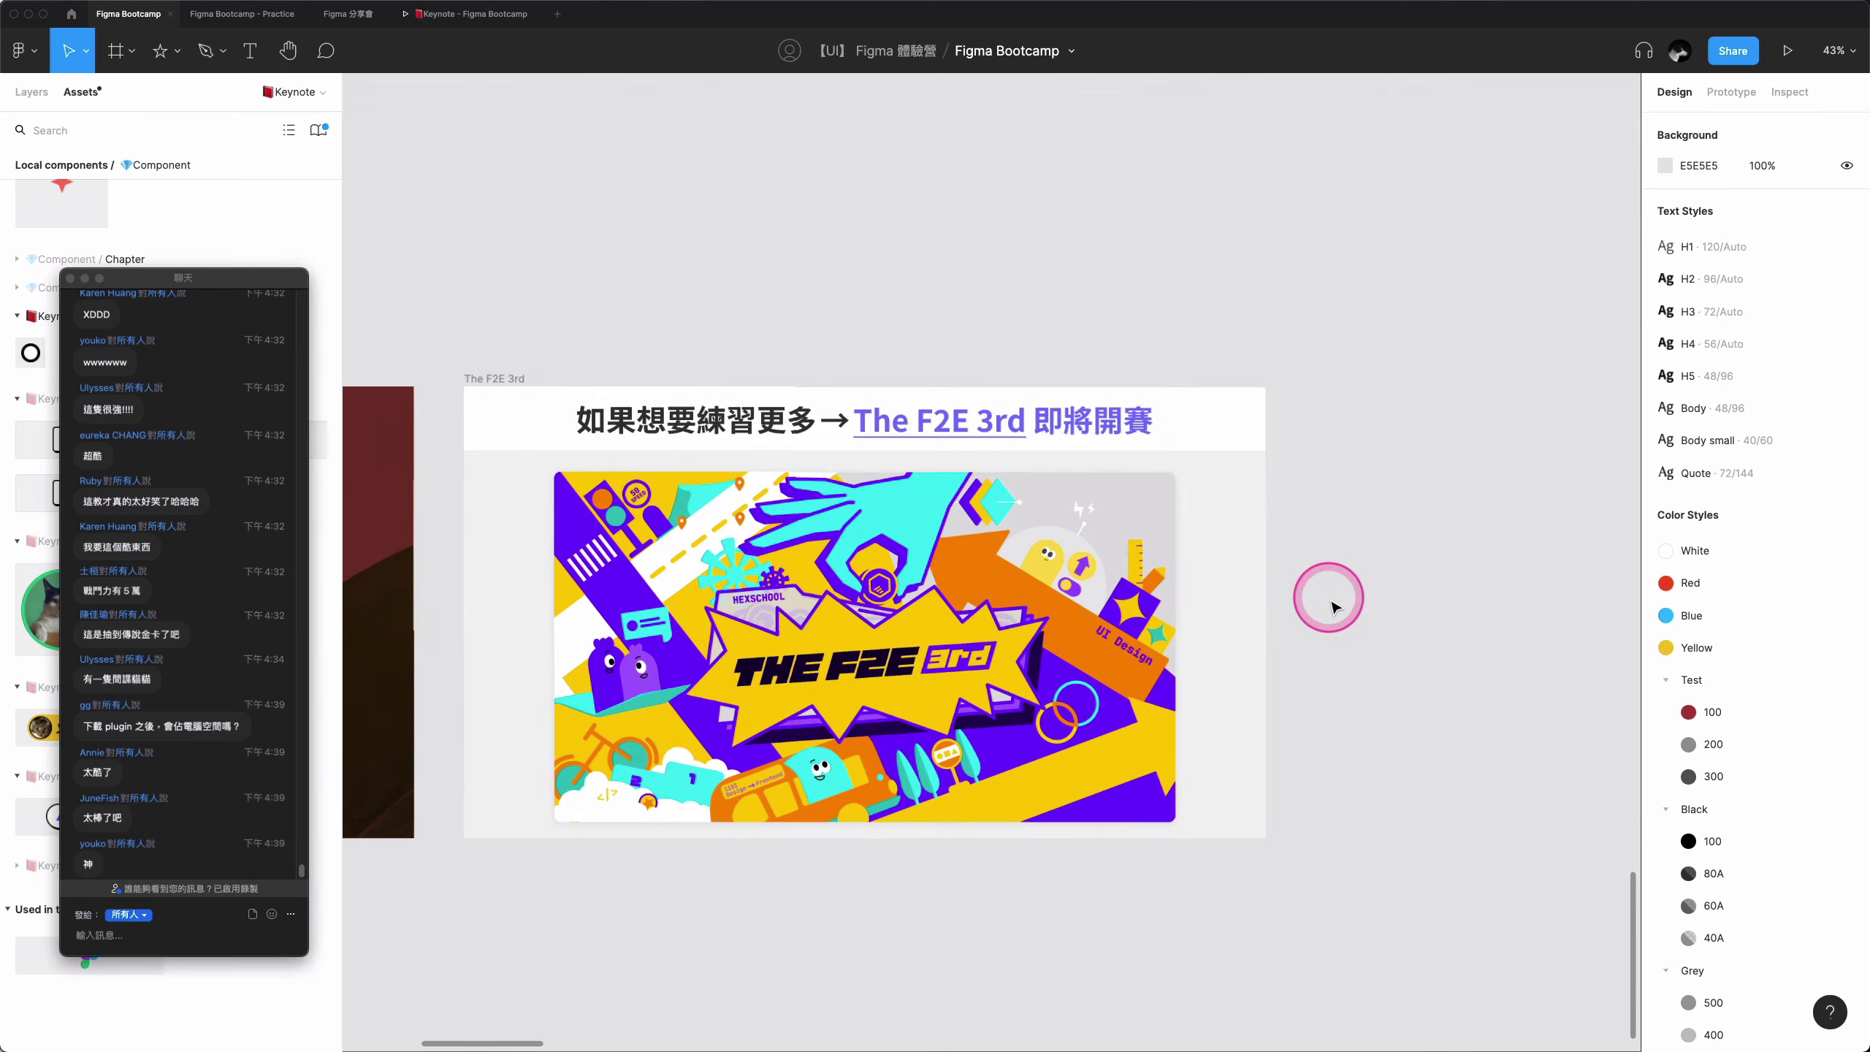
scroll(1328, 598, "down", 1)
scroll(1178, 478, "down", 3)
scroll(1146, 448, "right", 3)
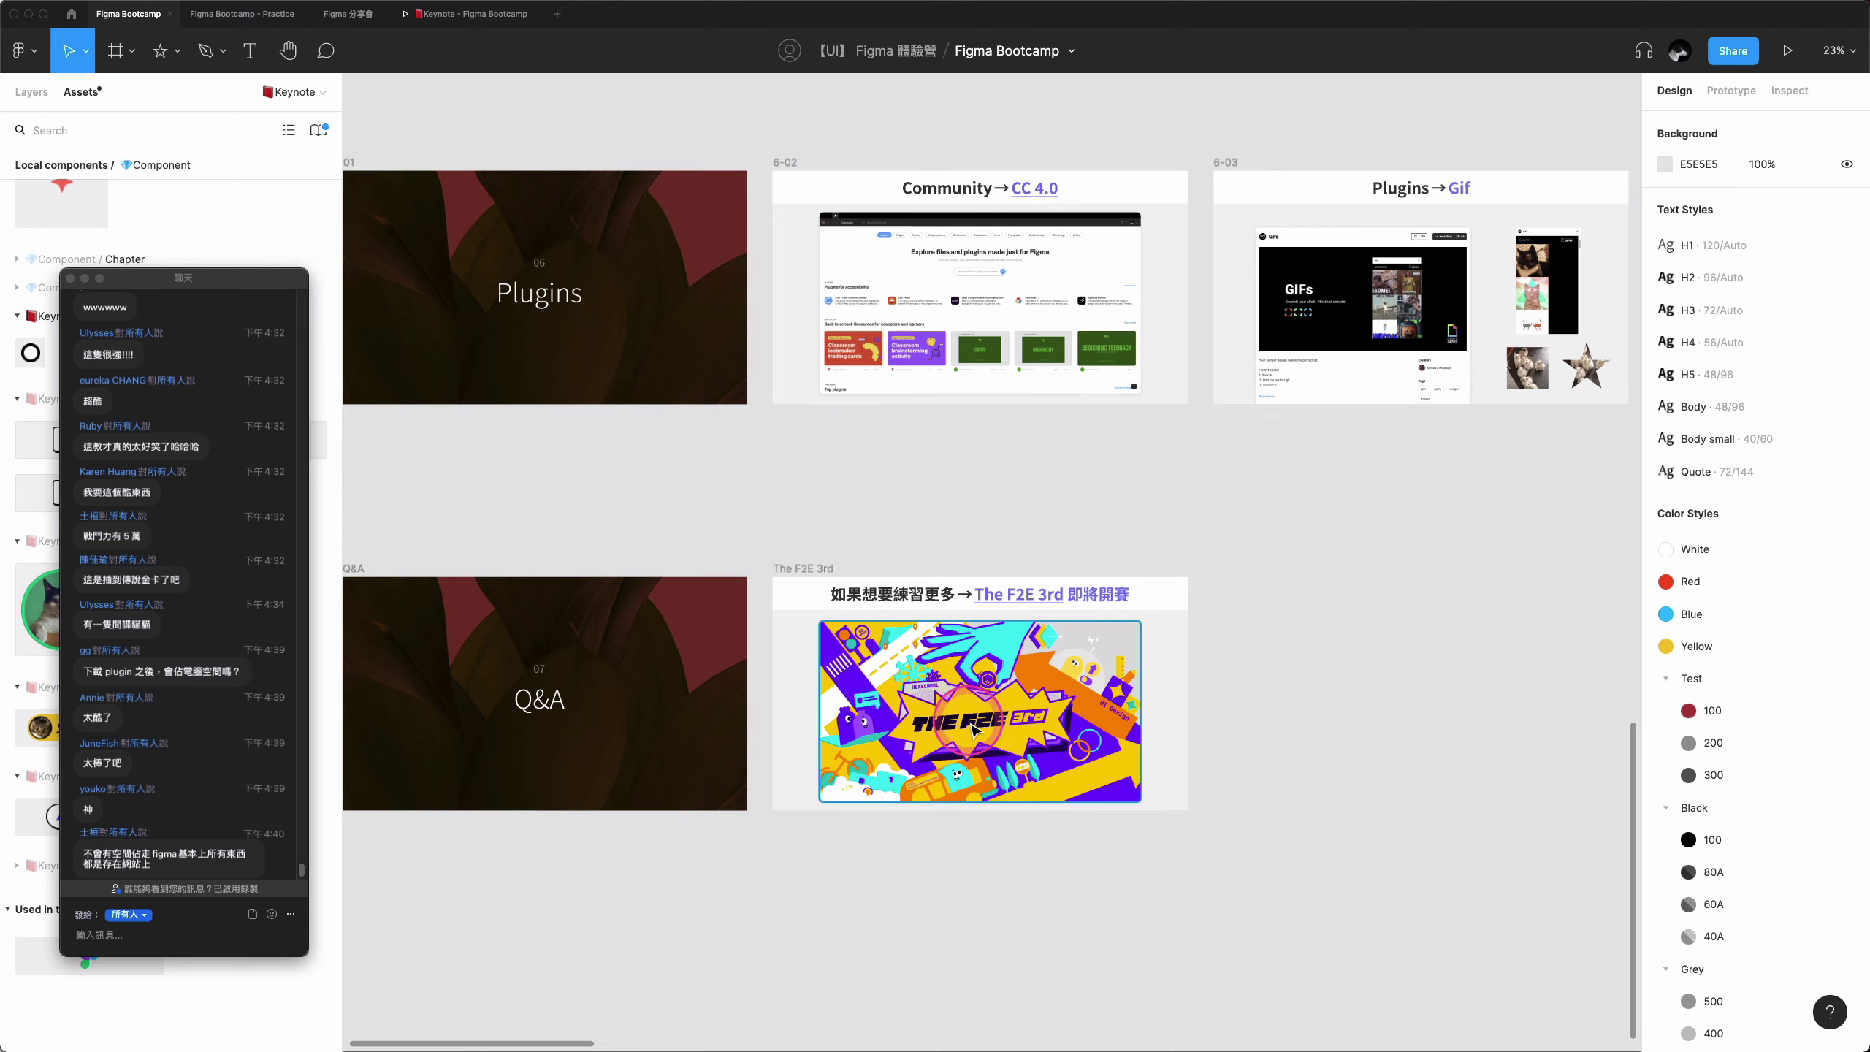
scroll(970, 721, "up", 5)
scroll(970, 725, "up", 3)
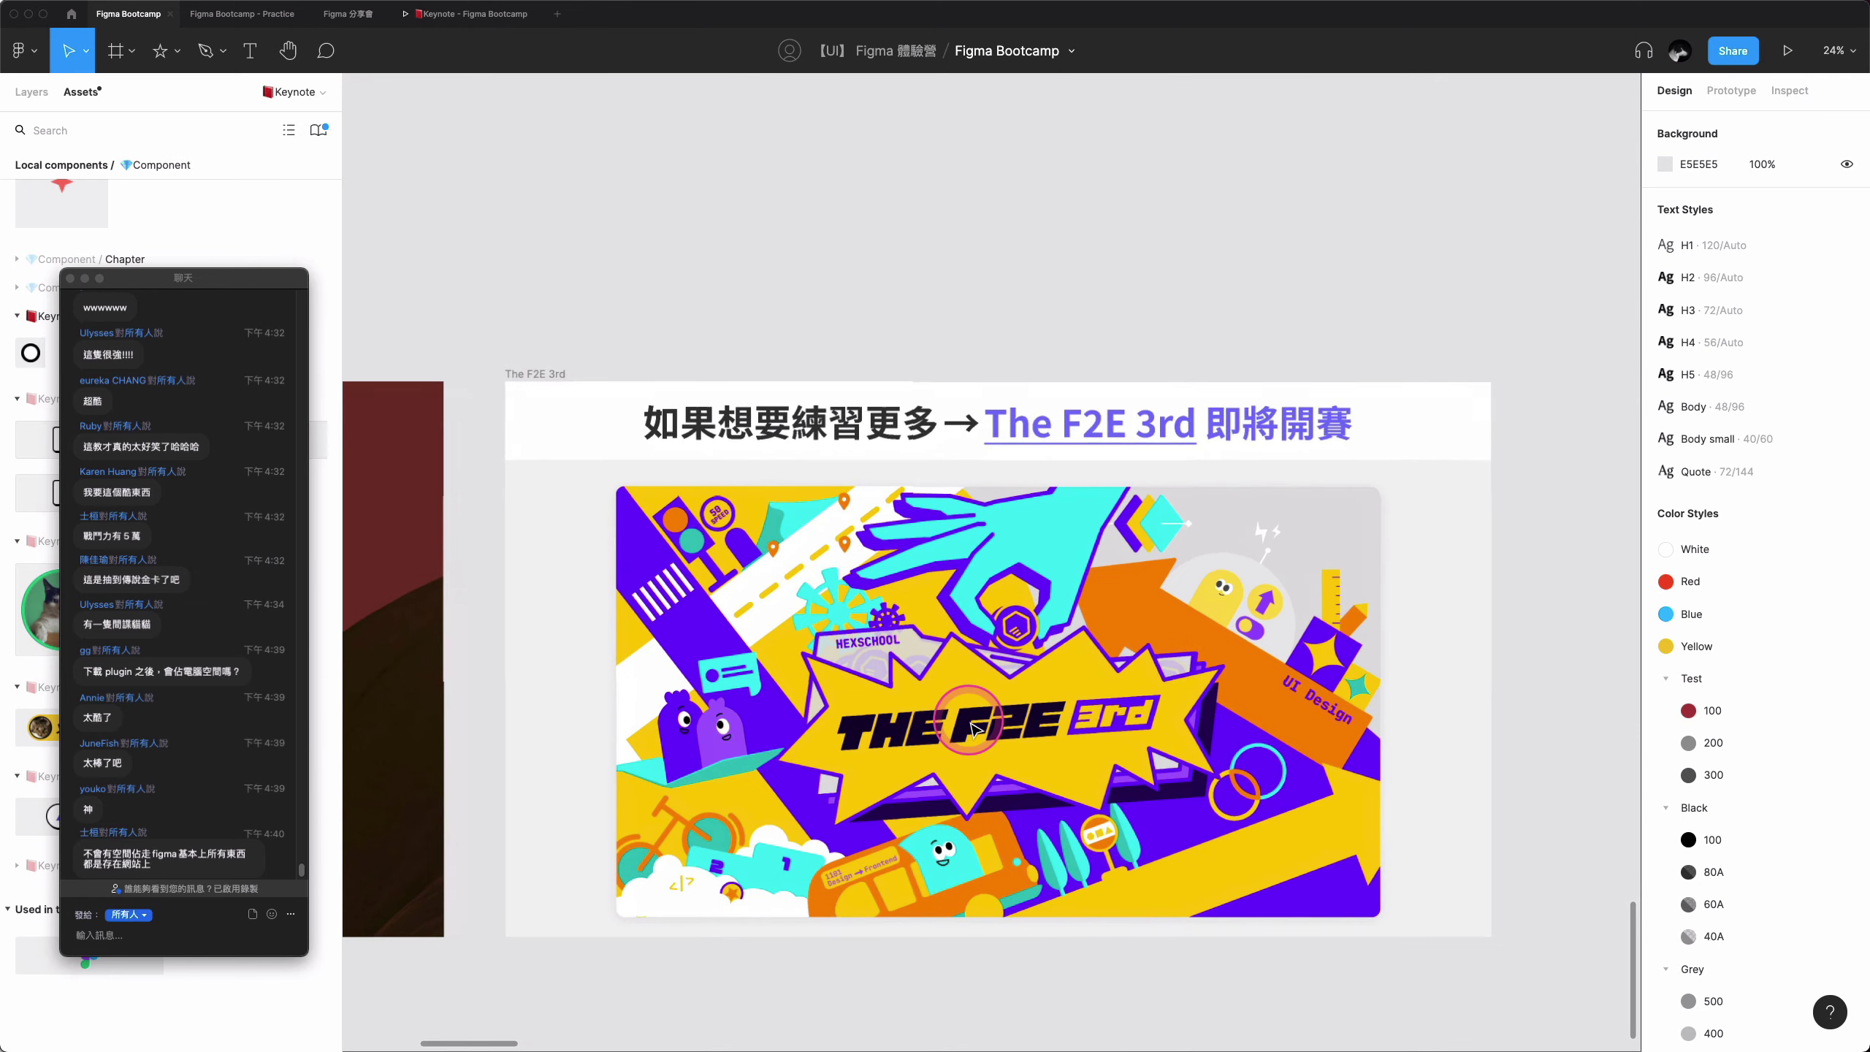
scroll(970, 725, "up", 3)
scroll(970, 725, "up", 1)
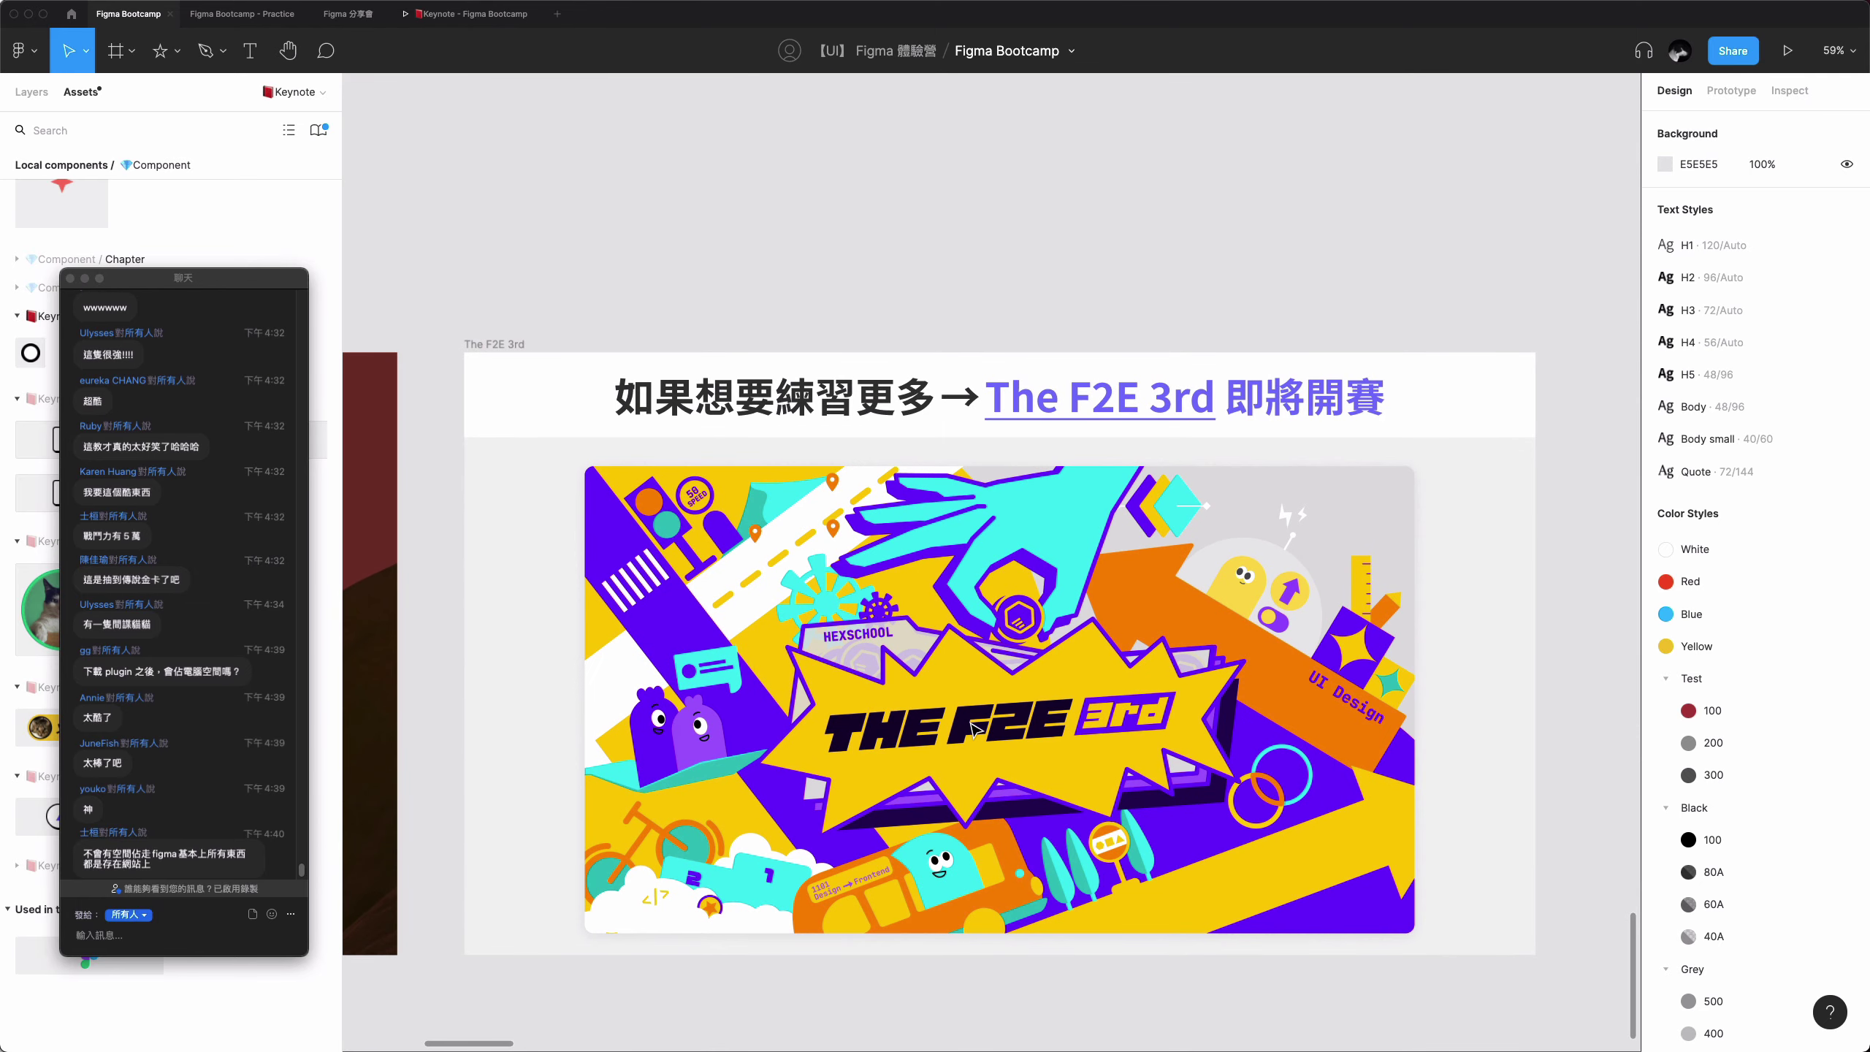
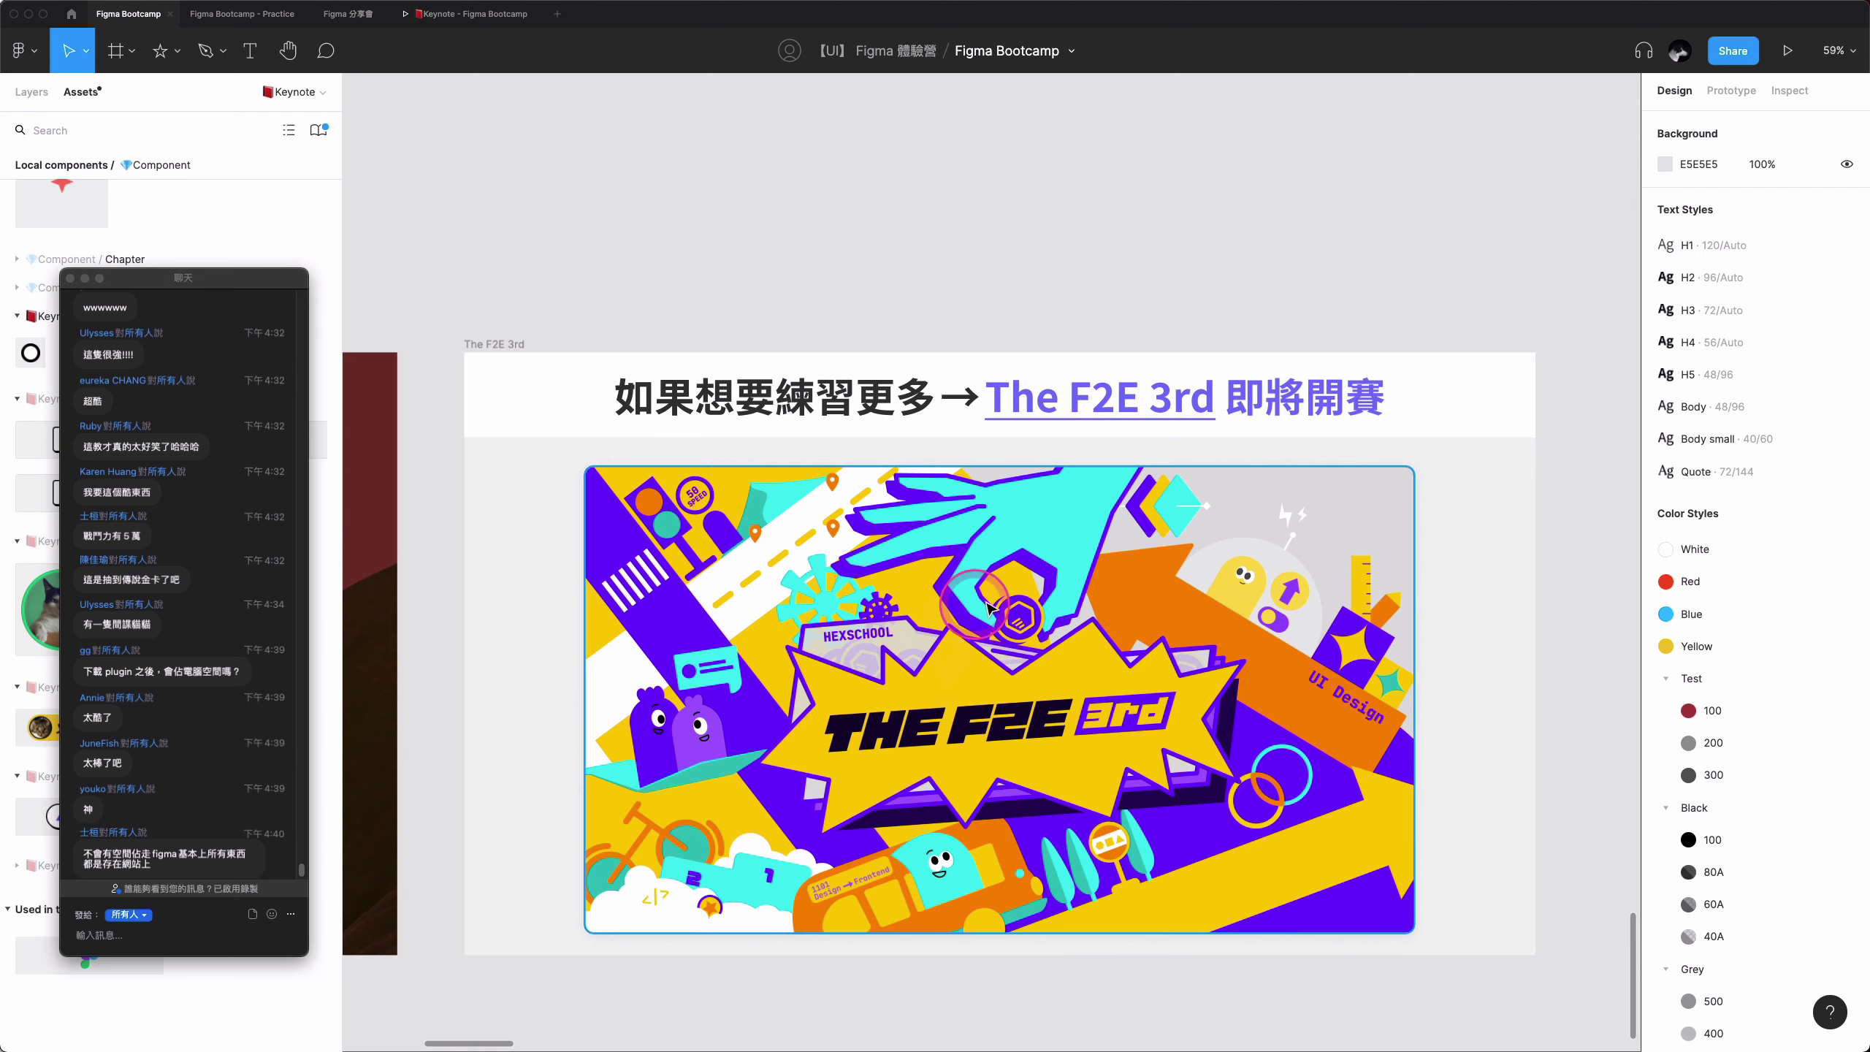
- Select and deselect The F2E 3rd link in the heading, and move the chat window aside
double_click(1201, 388)
left_click(1236, 310)
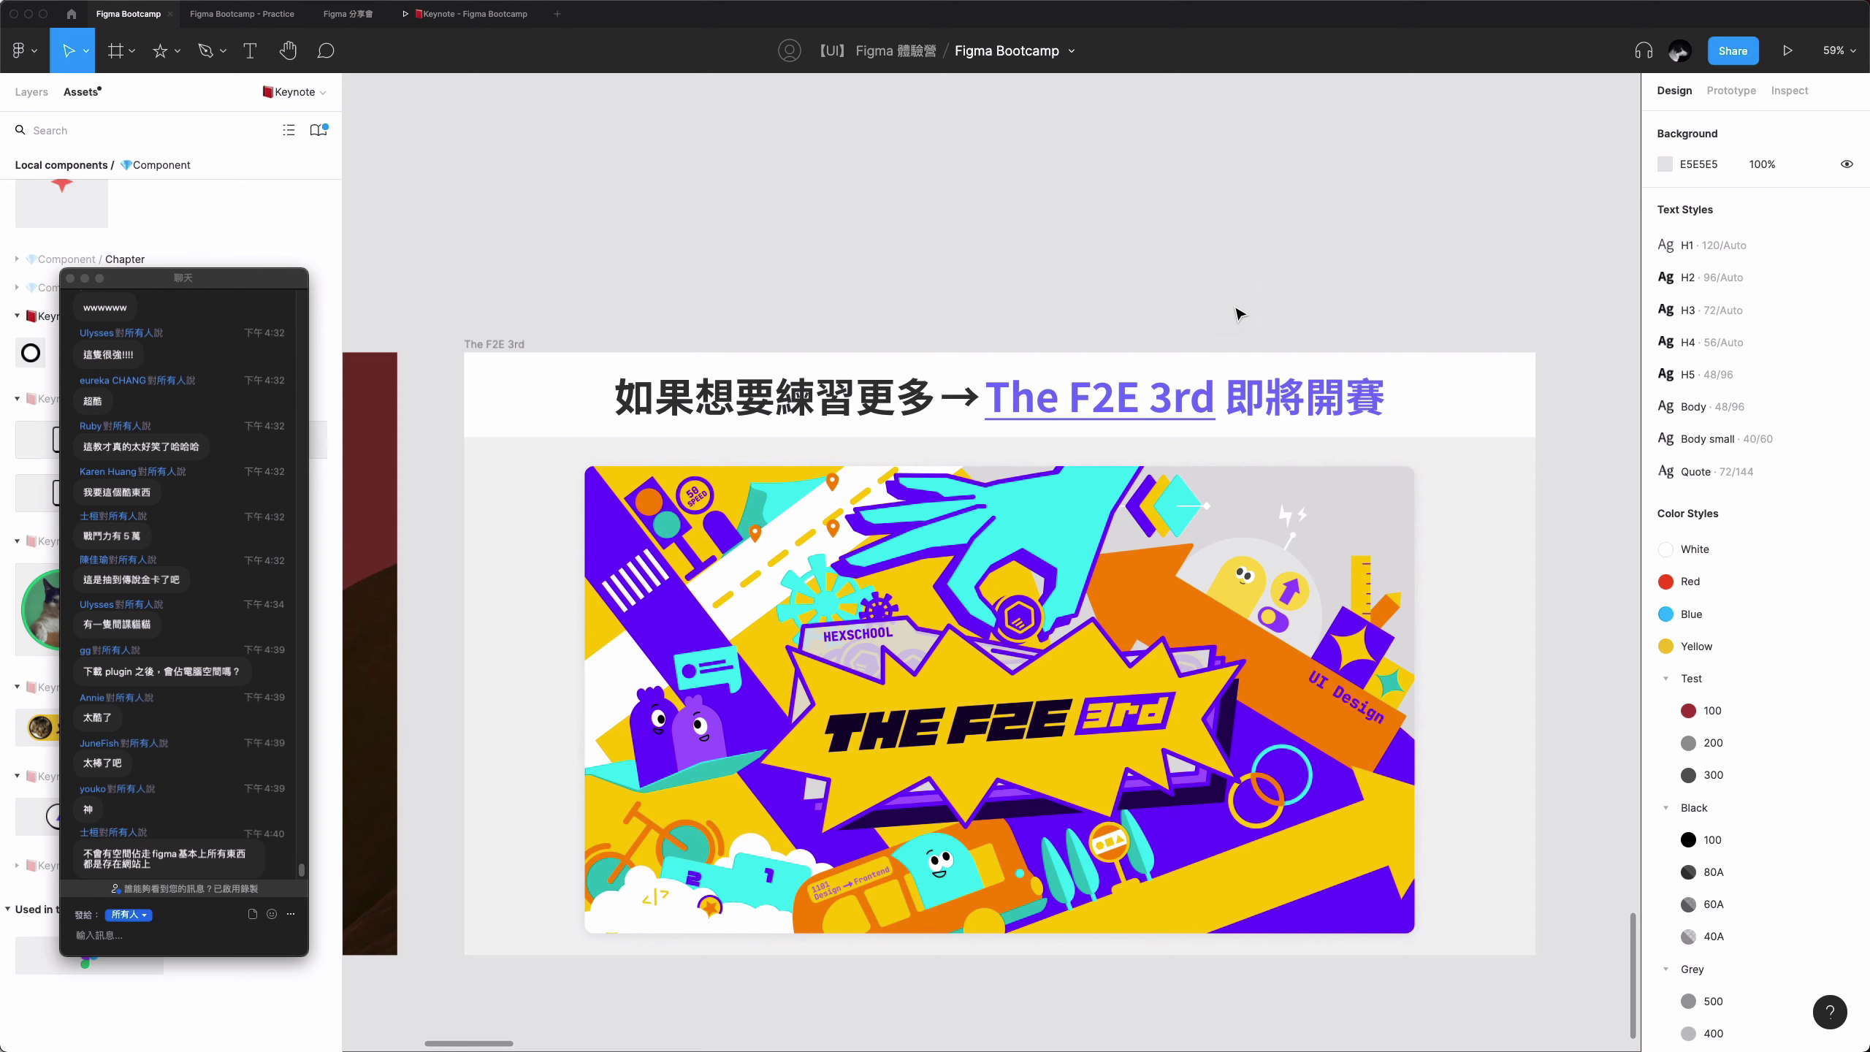
left_click(1228, 312)
left_click(1067, 516)
left_click(1328, 293)
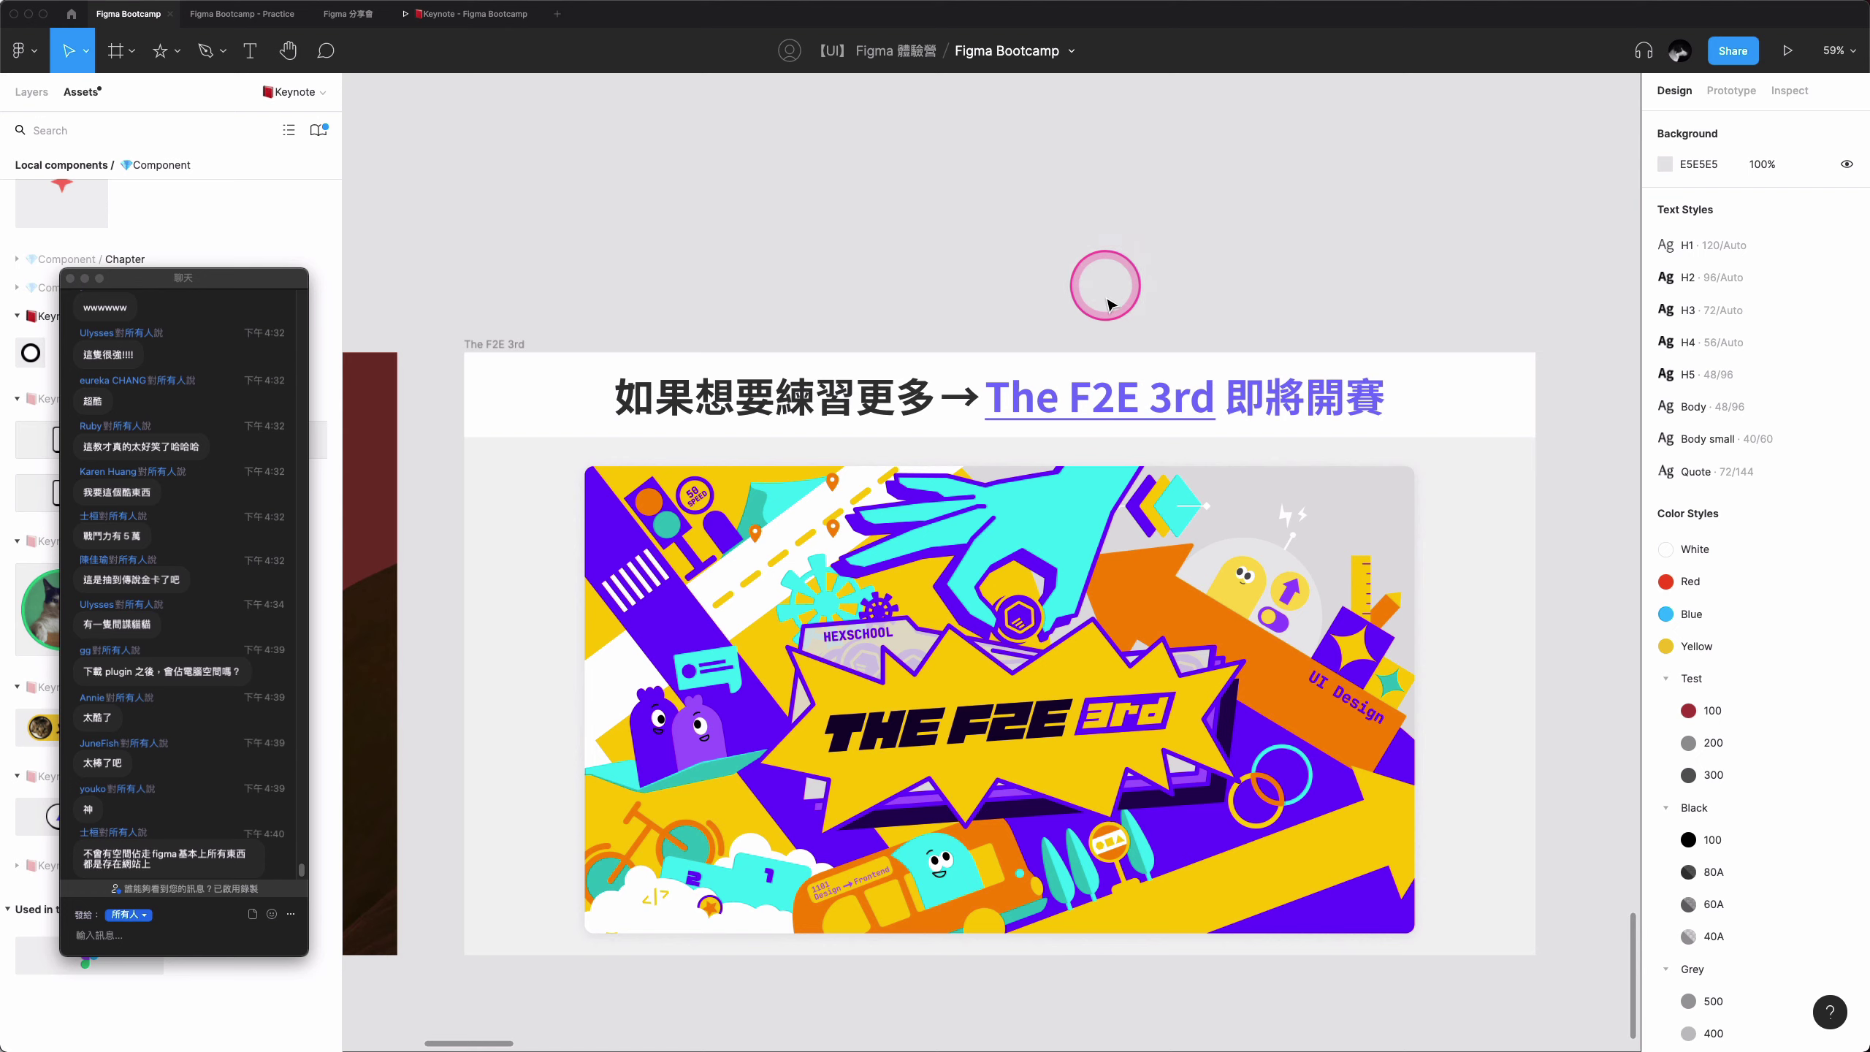
left_click(1079, 394)
left_click(1207, 266)
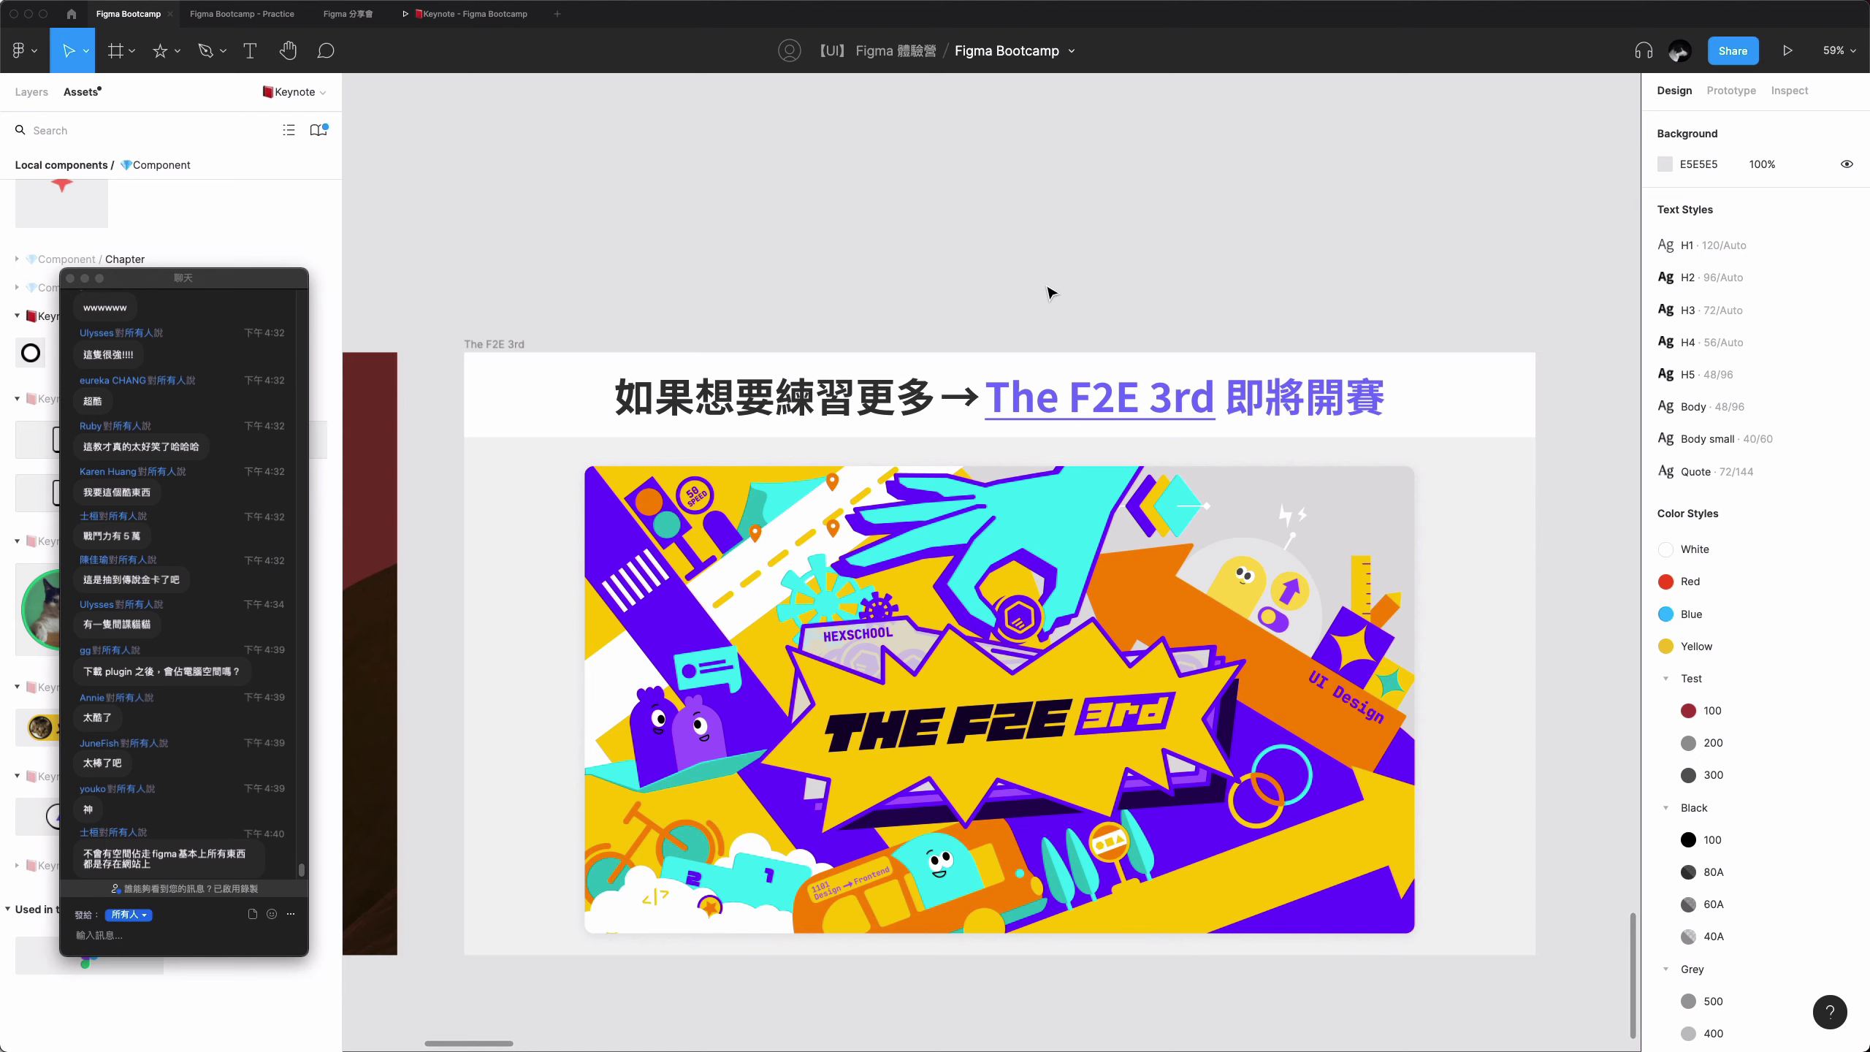
left_click(1037, 287)
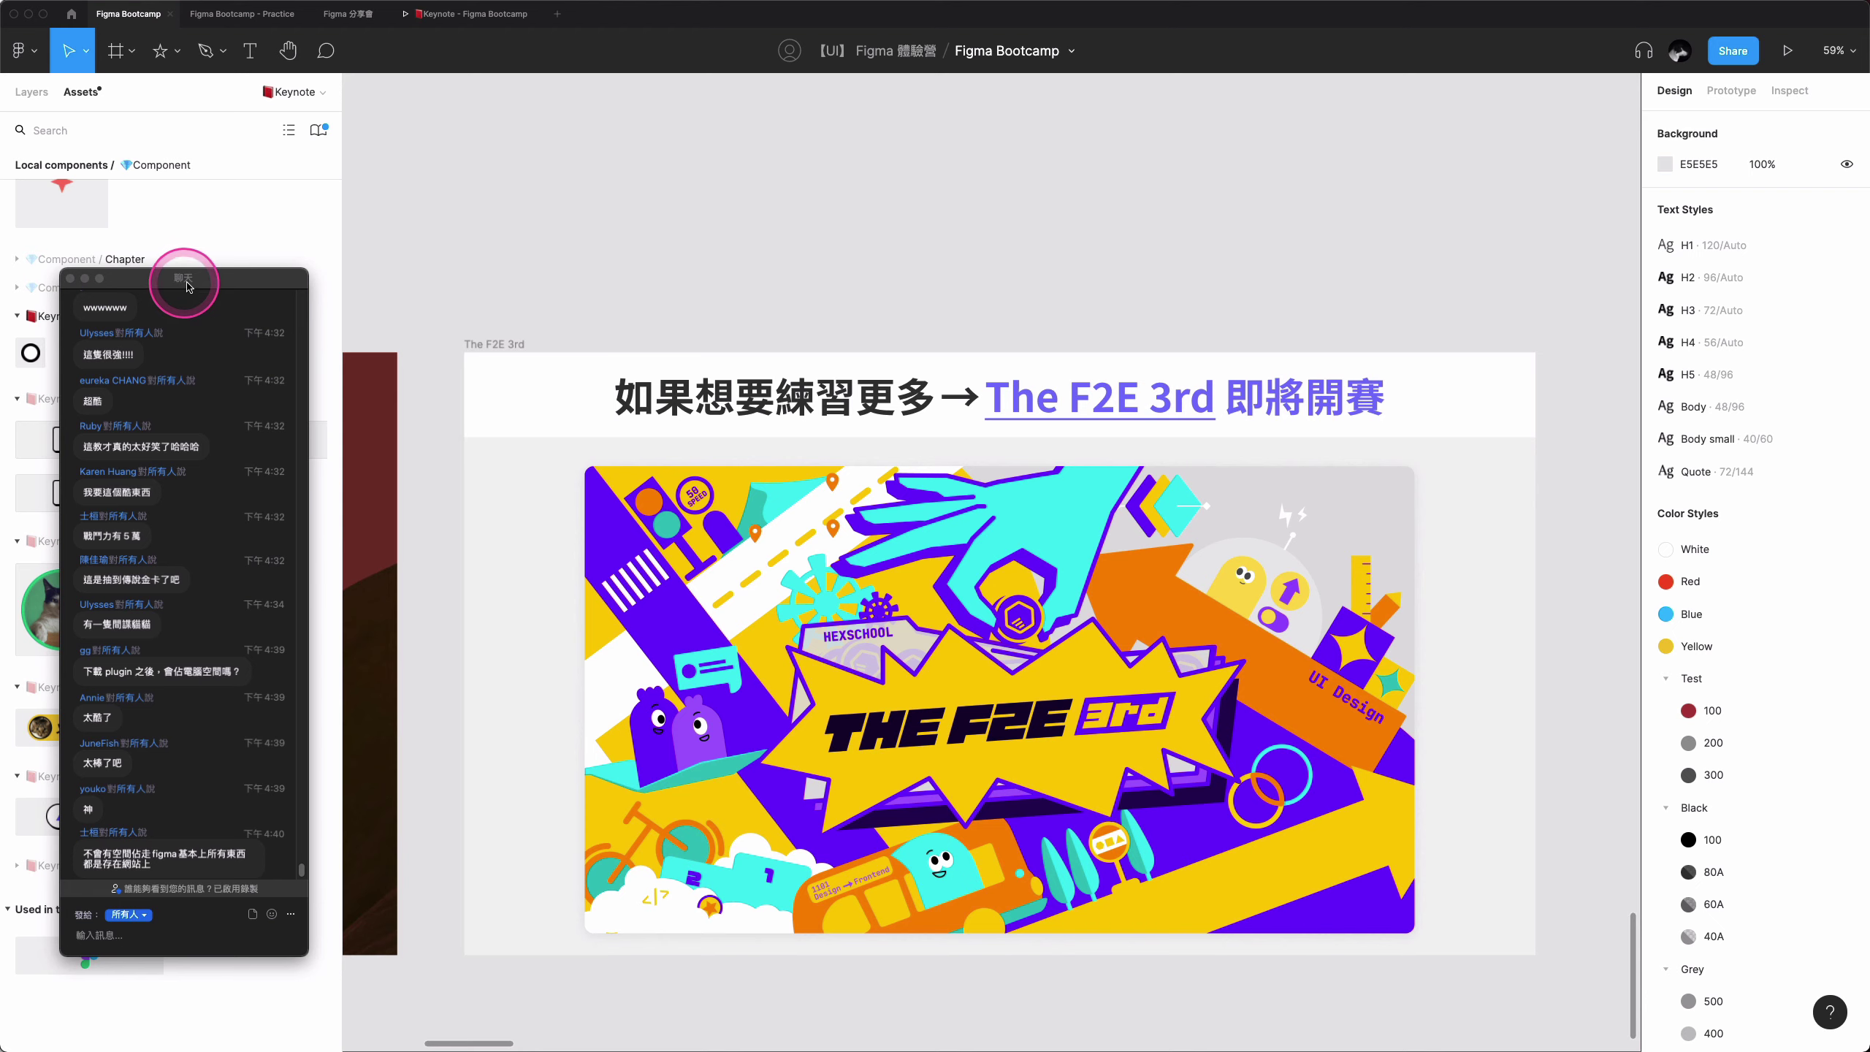
left_click_drag(142, 283, 513, 298)
left_click_drag(675, 300, 1829, 255)
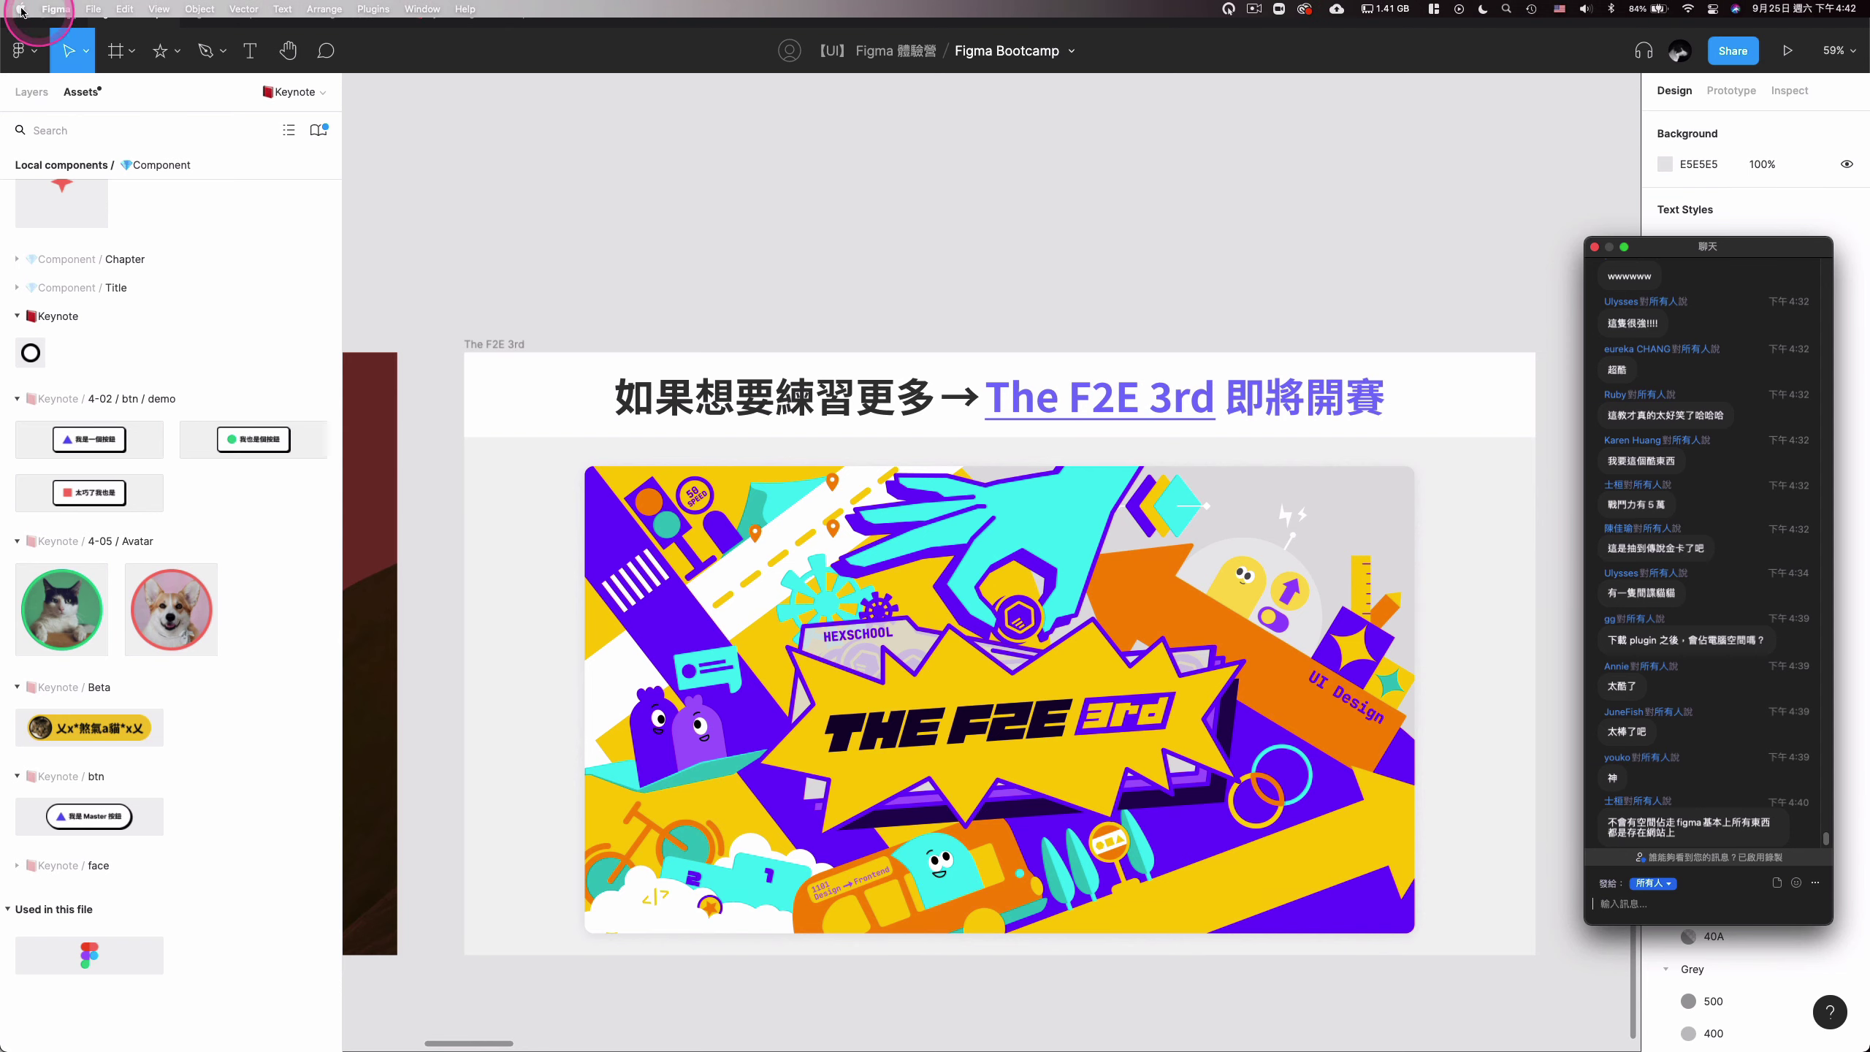
- Open the Practice page from the Layers list and zoom out to the Practice - Card frame
left_click(162, 147)
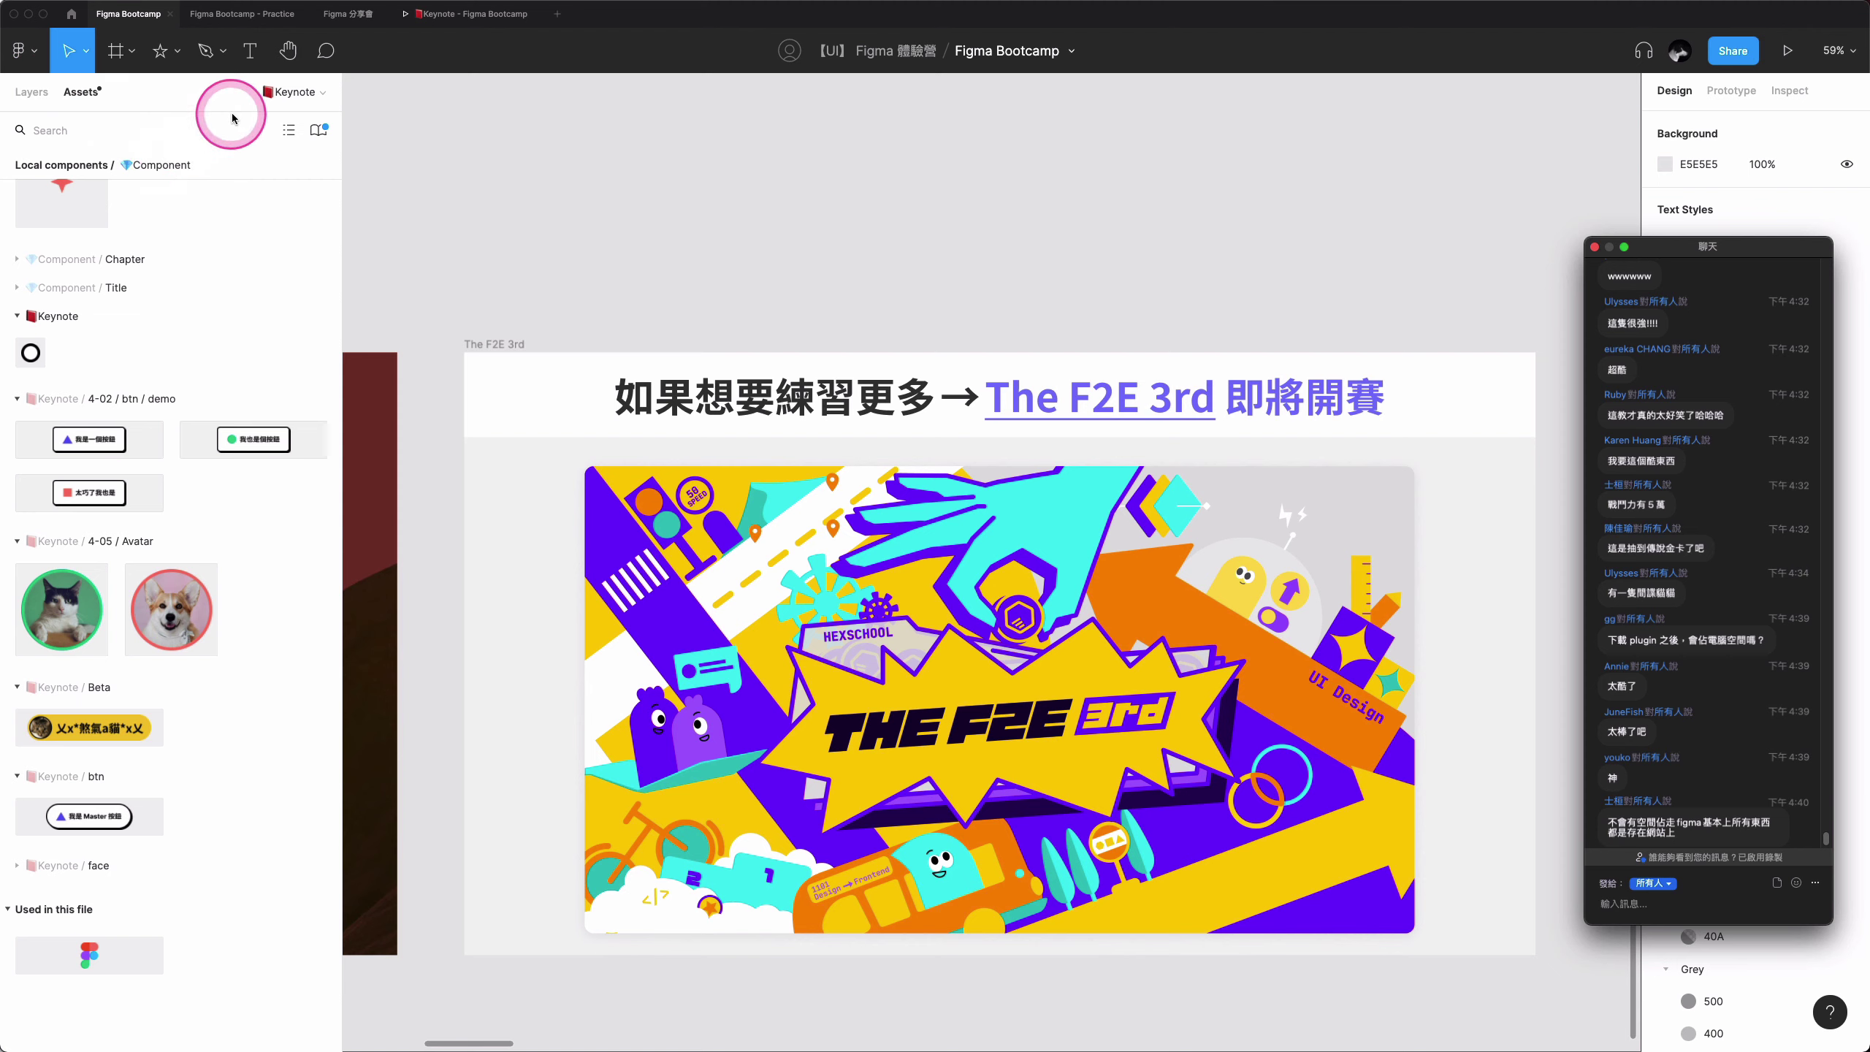
left_click(293, 105)
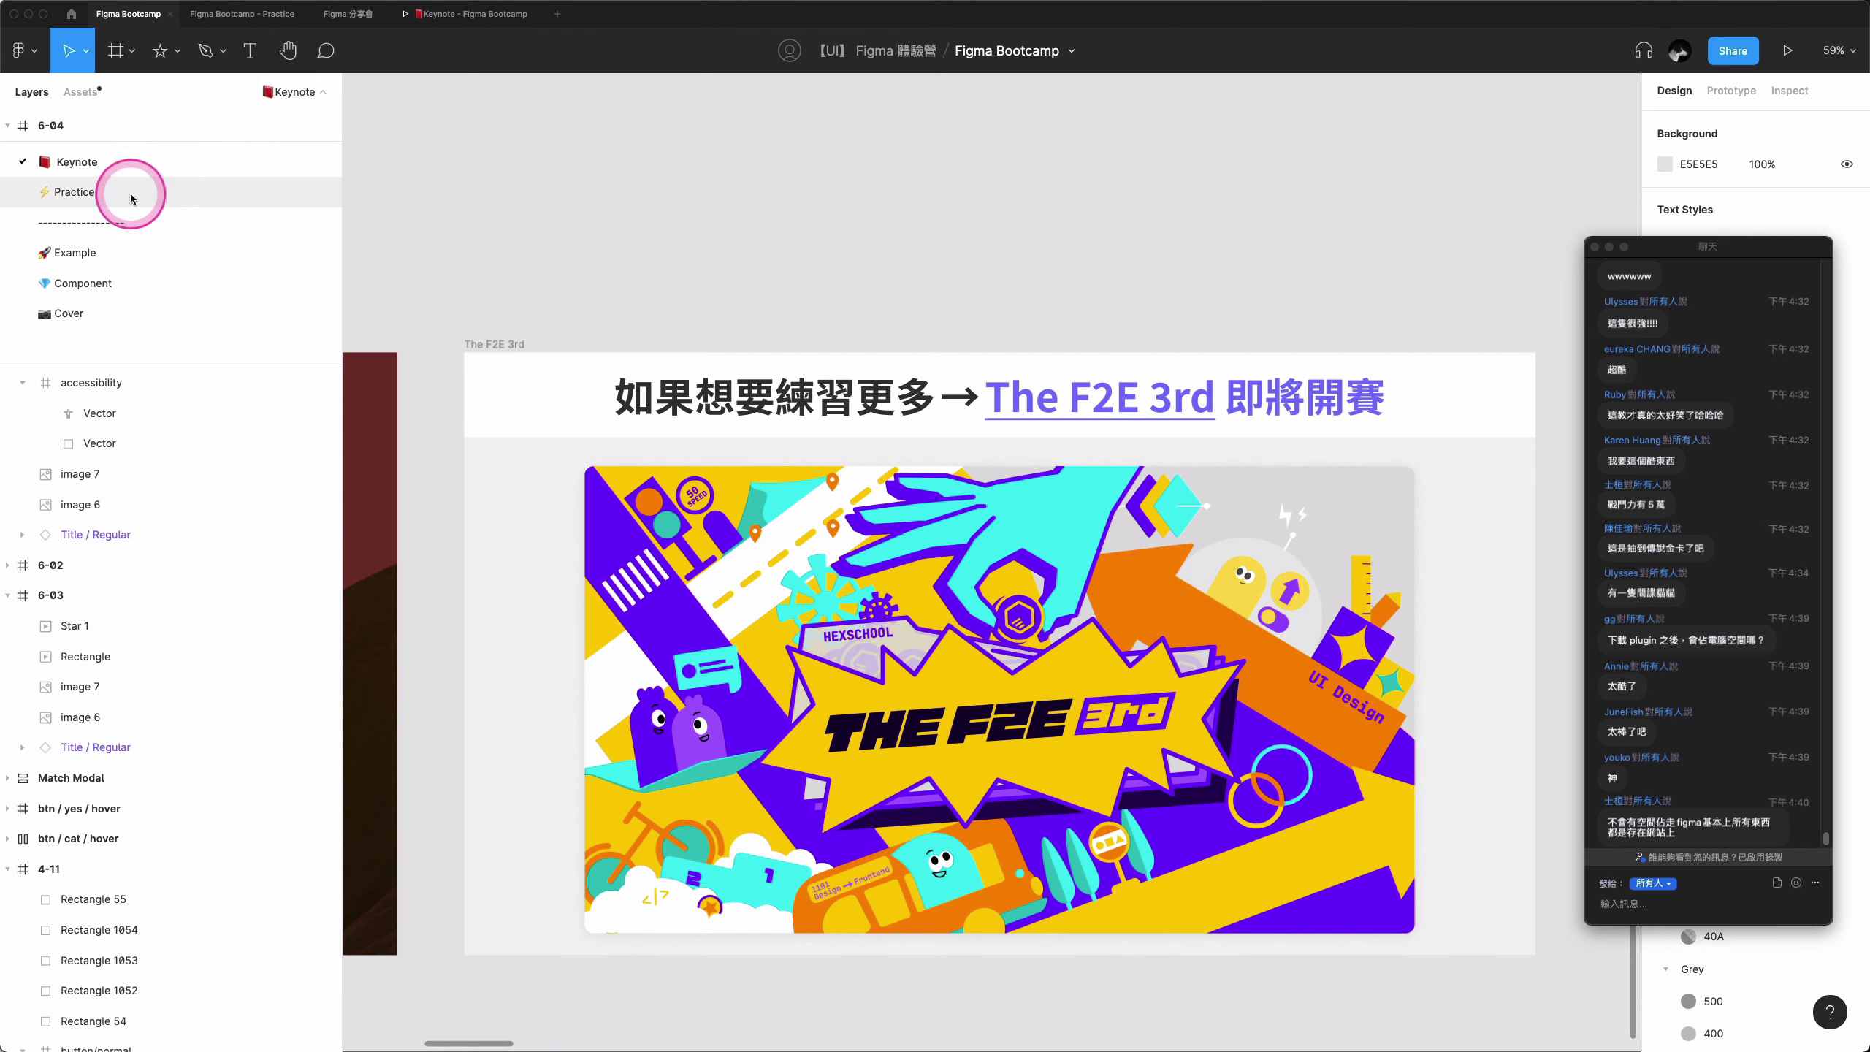
left_click(133, 193)
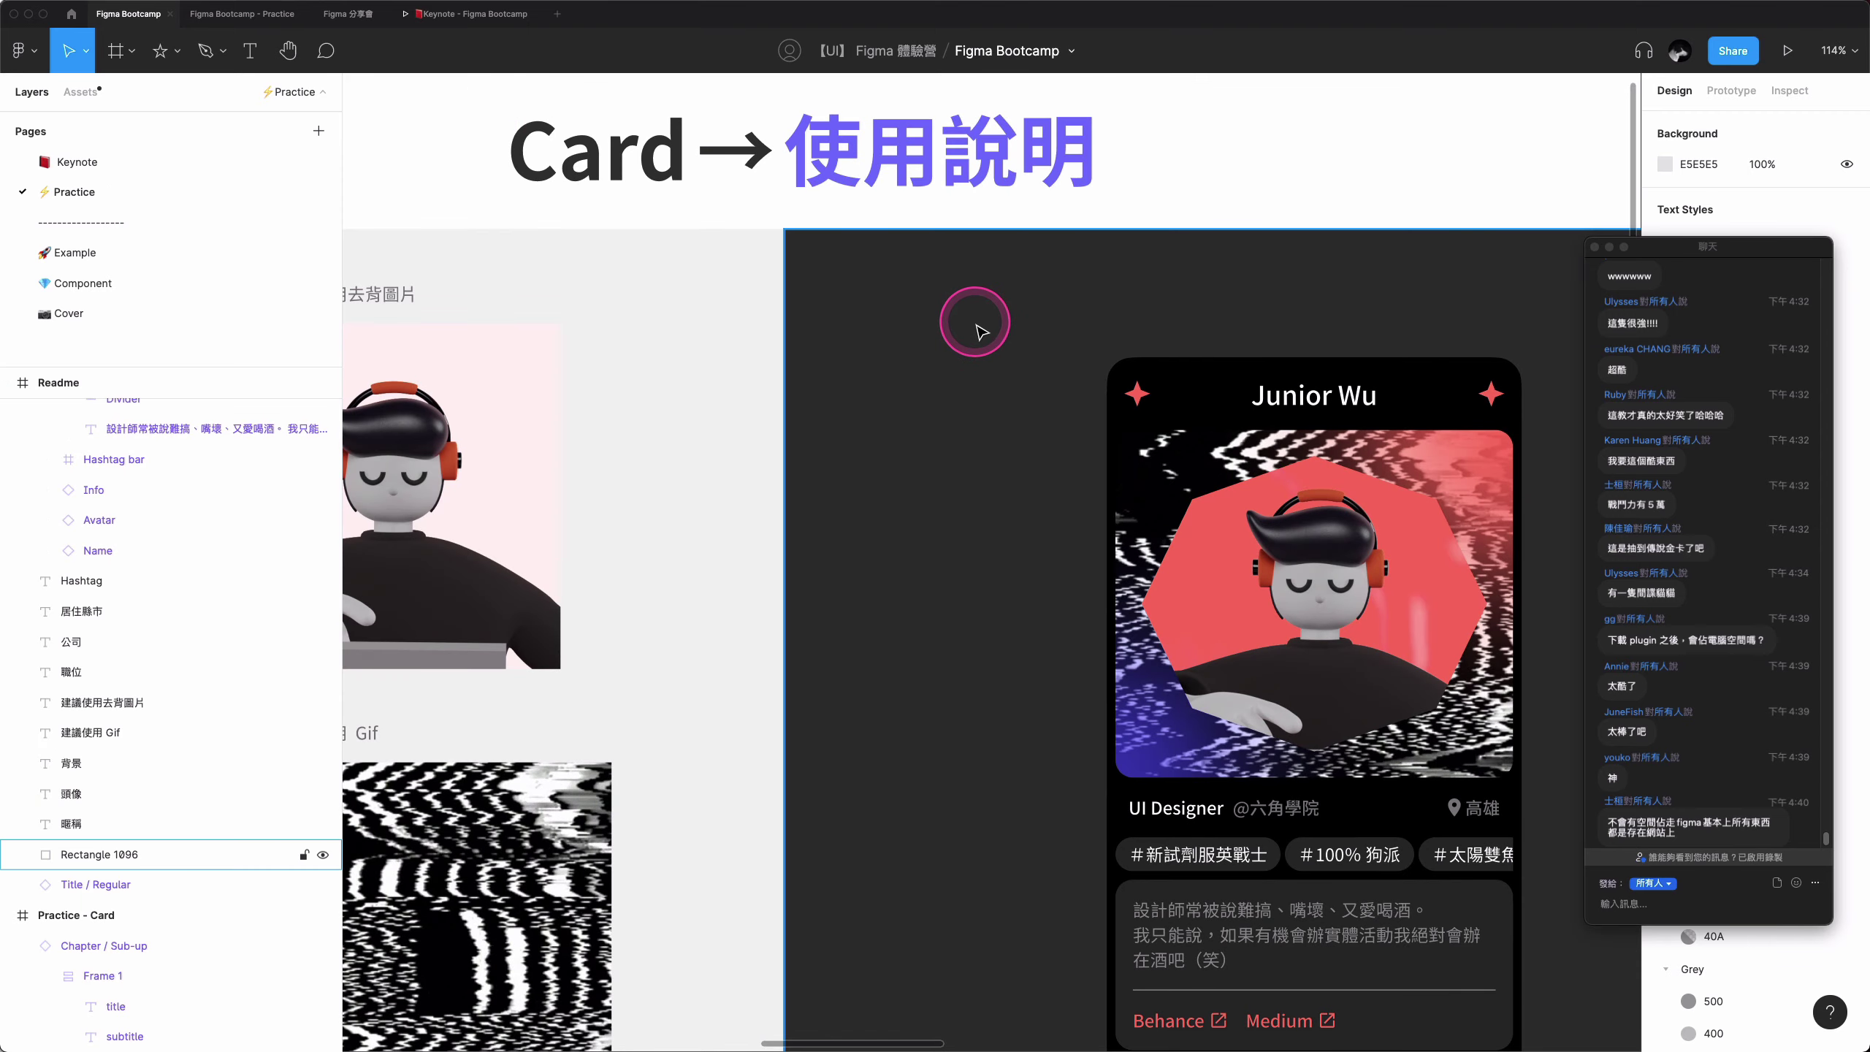
key("shift+1")
scroll(855, 314, "left", 10)
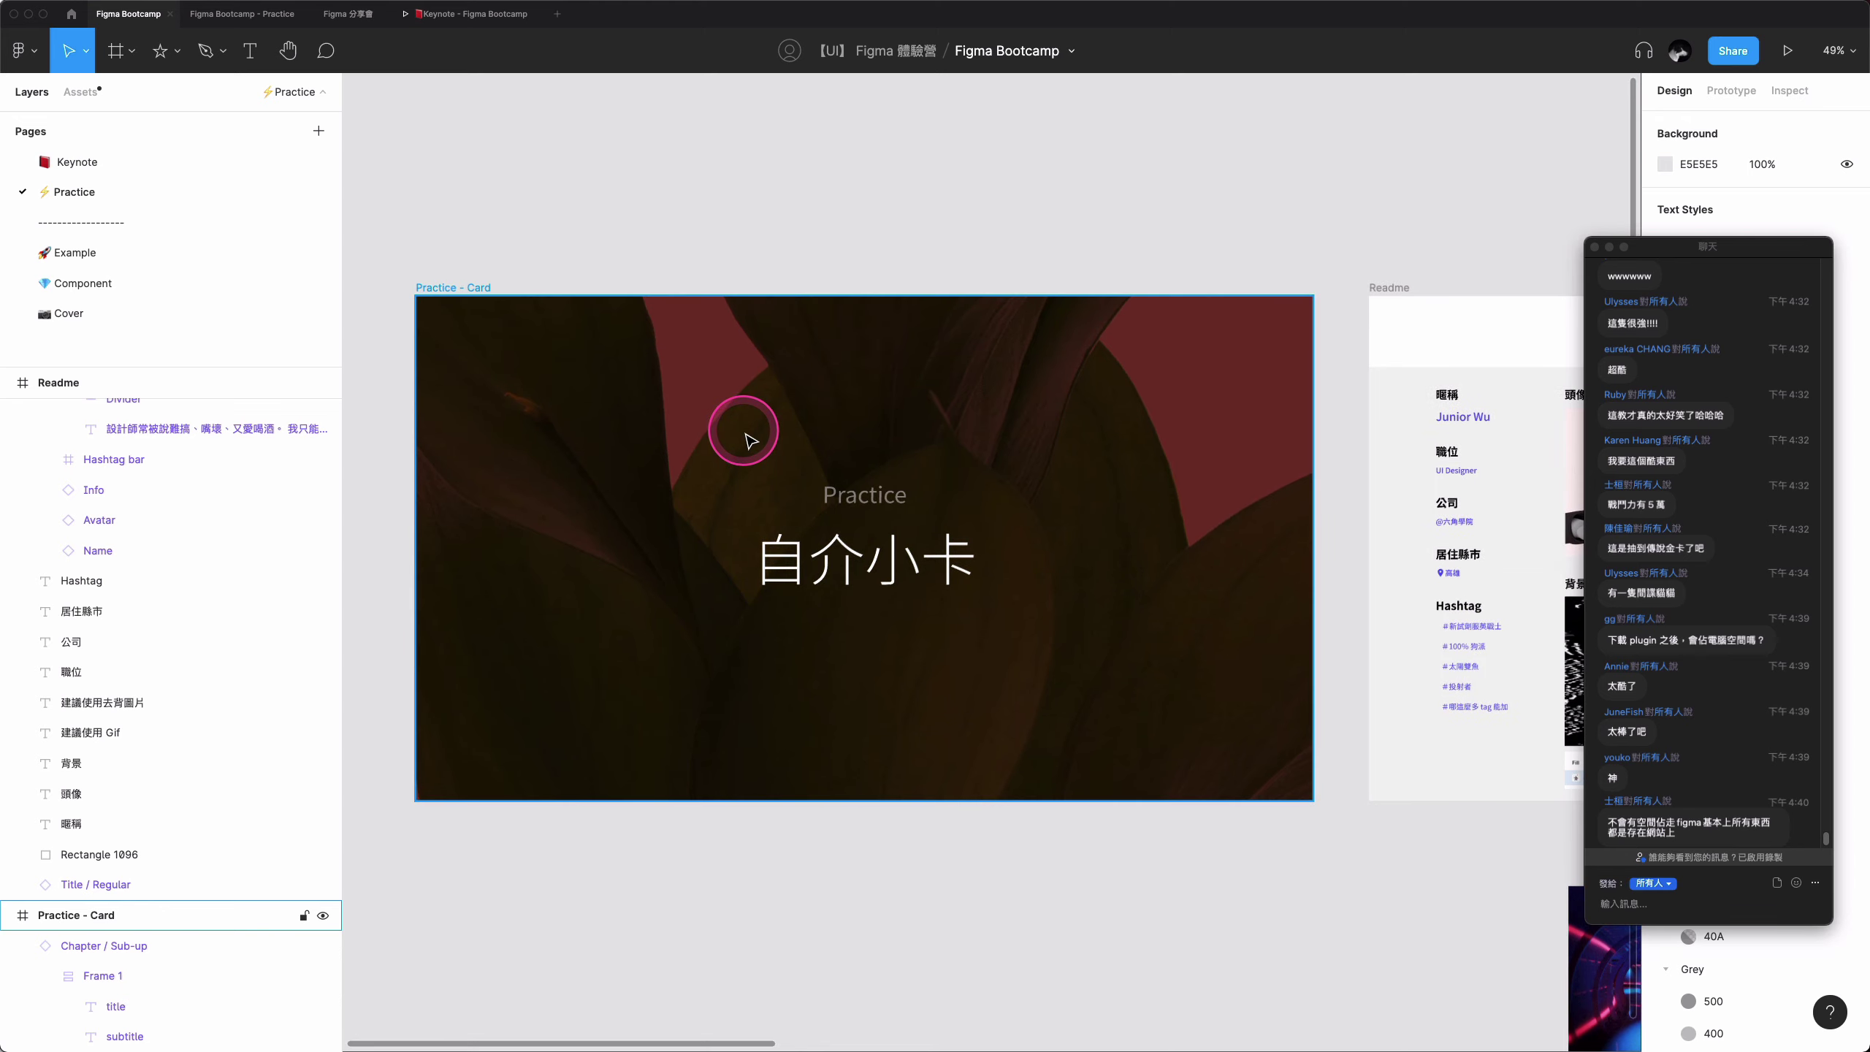
scroll(747, 442, "up", 5)
scroll(745, 436, "left", 2)
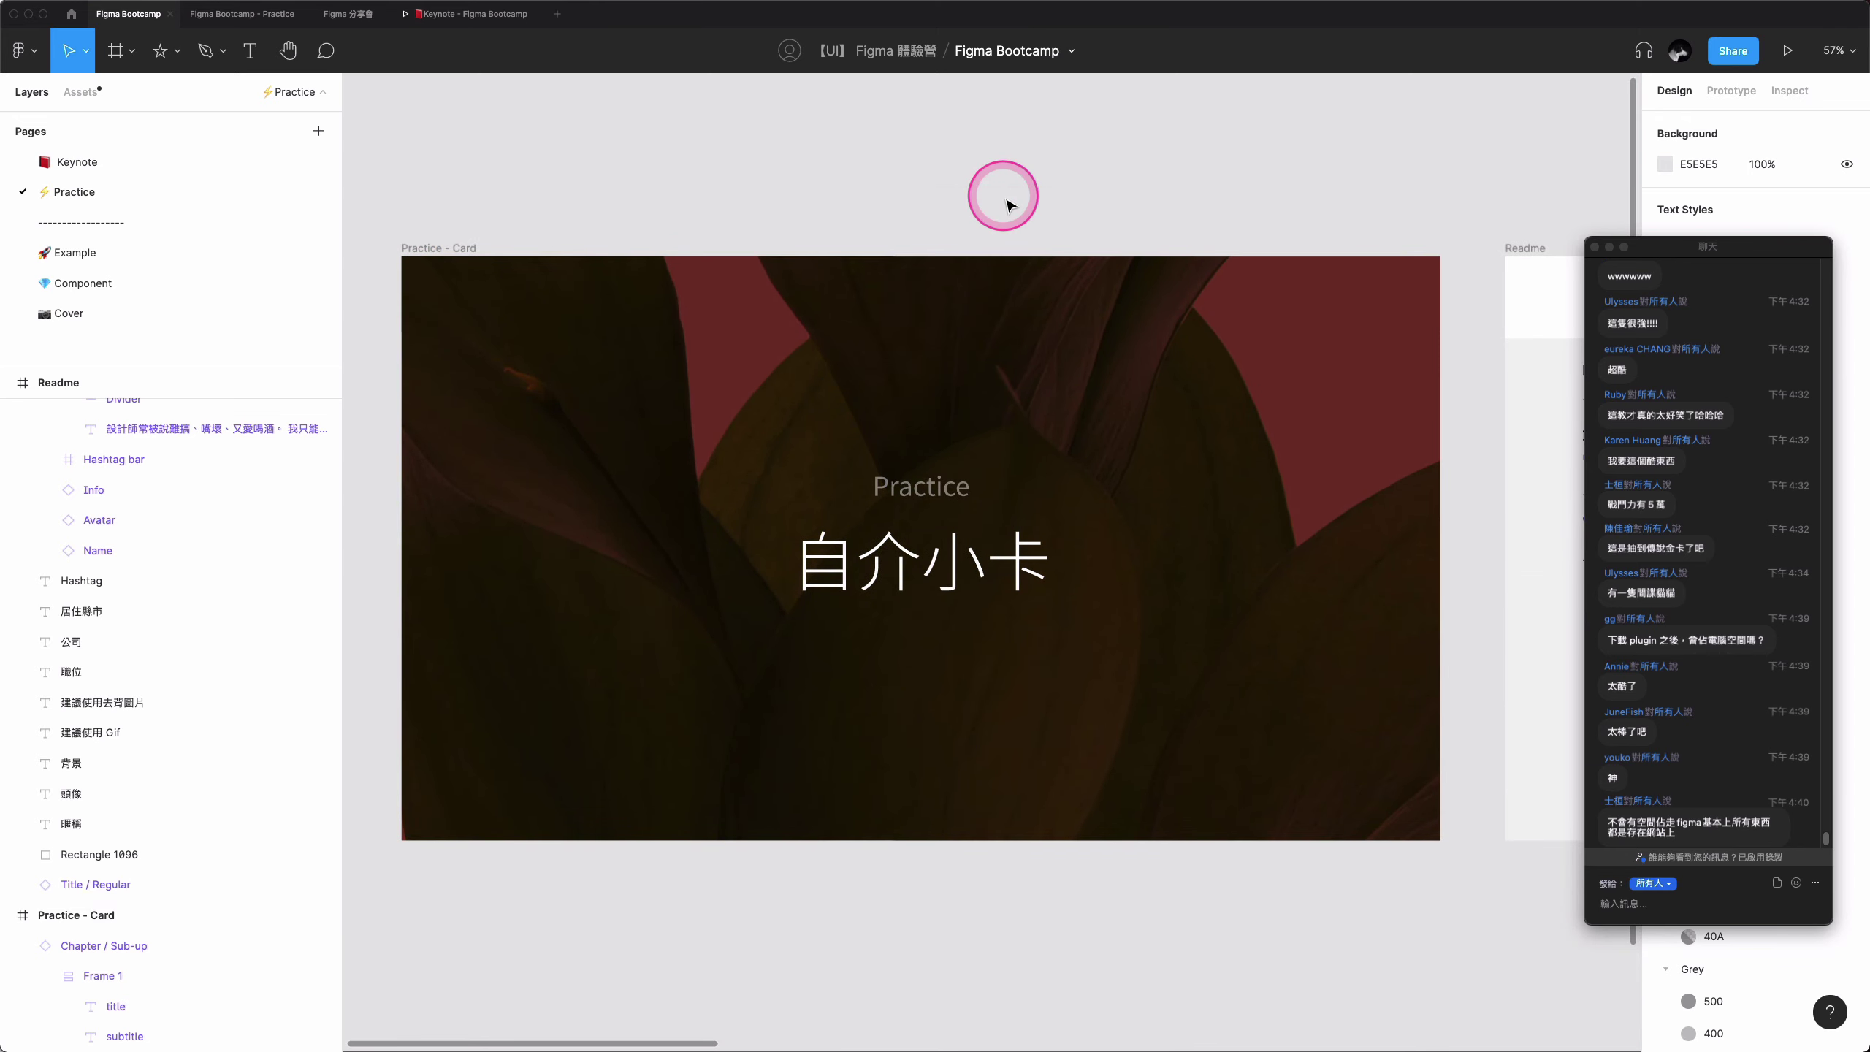
- View the Figma Bootcamp - Practice listing and its frame preview from the Community profile, then return
left_click(71, 13)
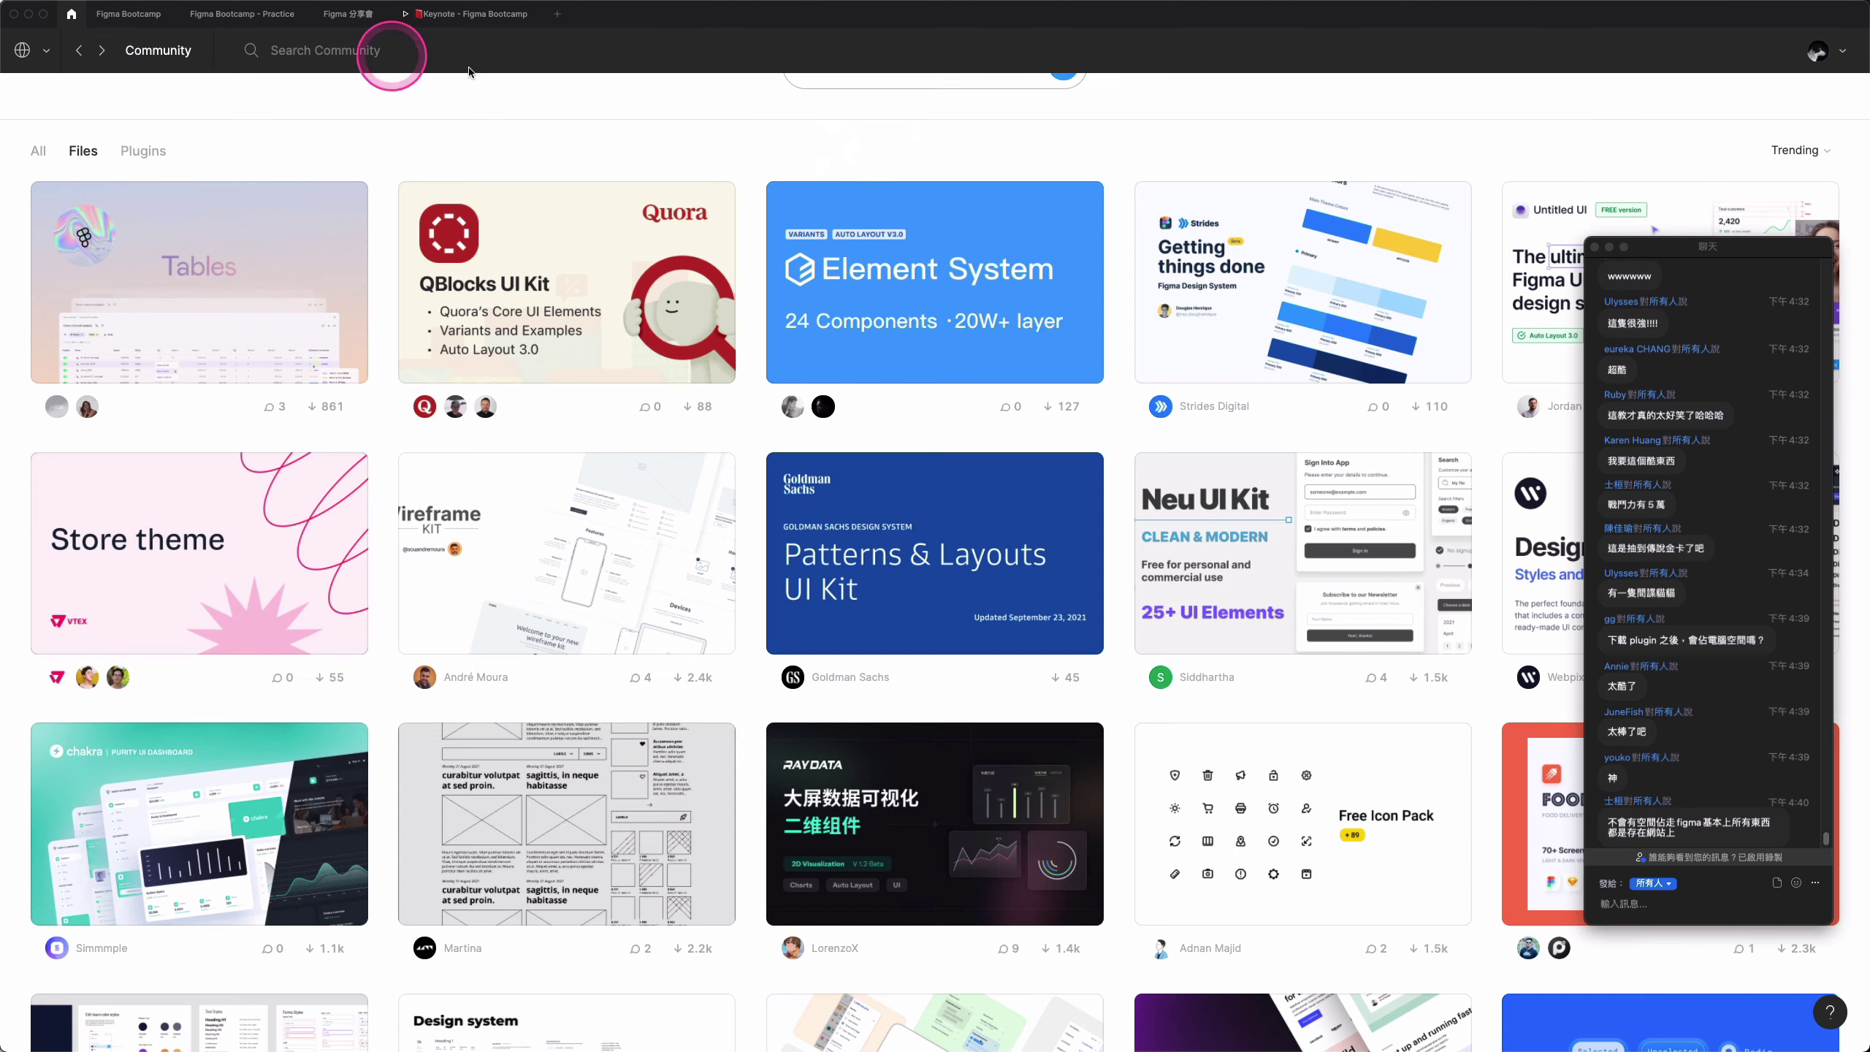
left_click(1817, 51)
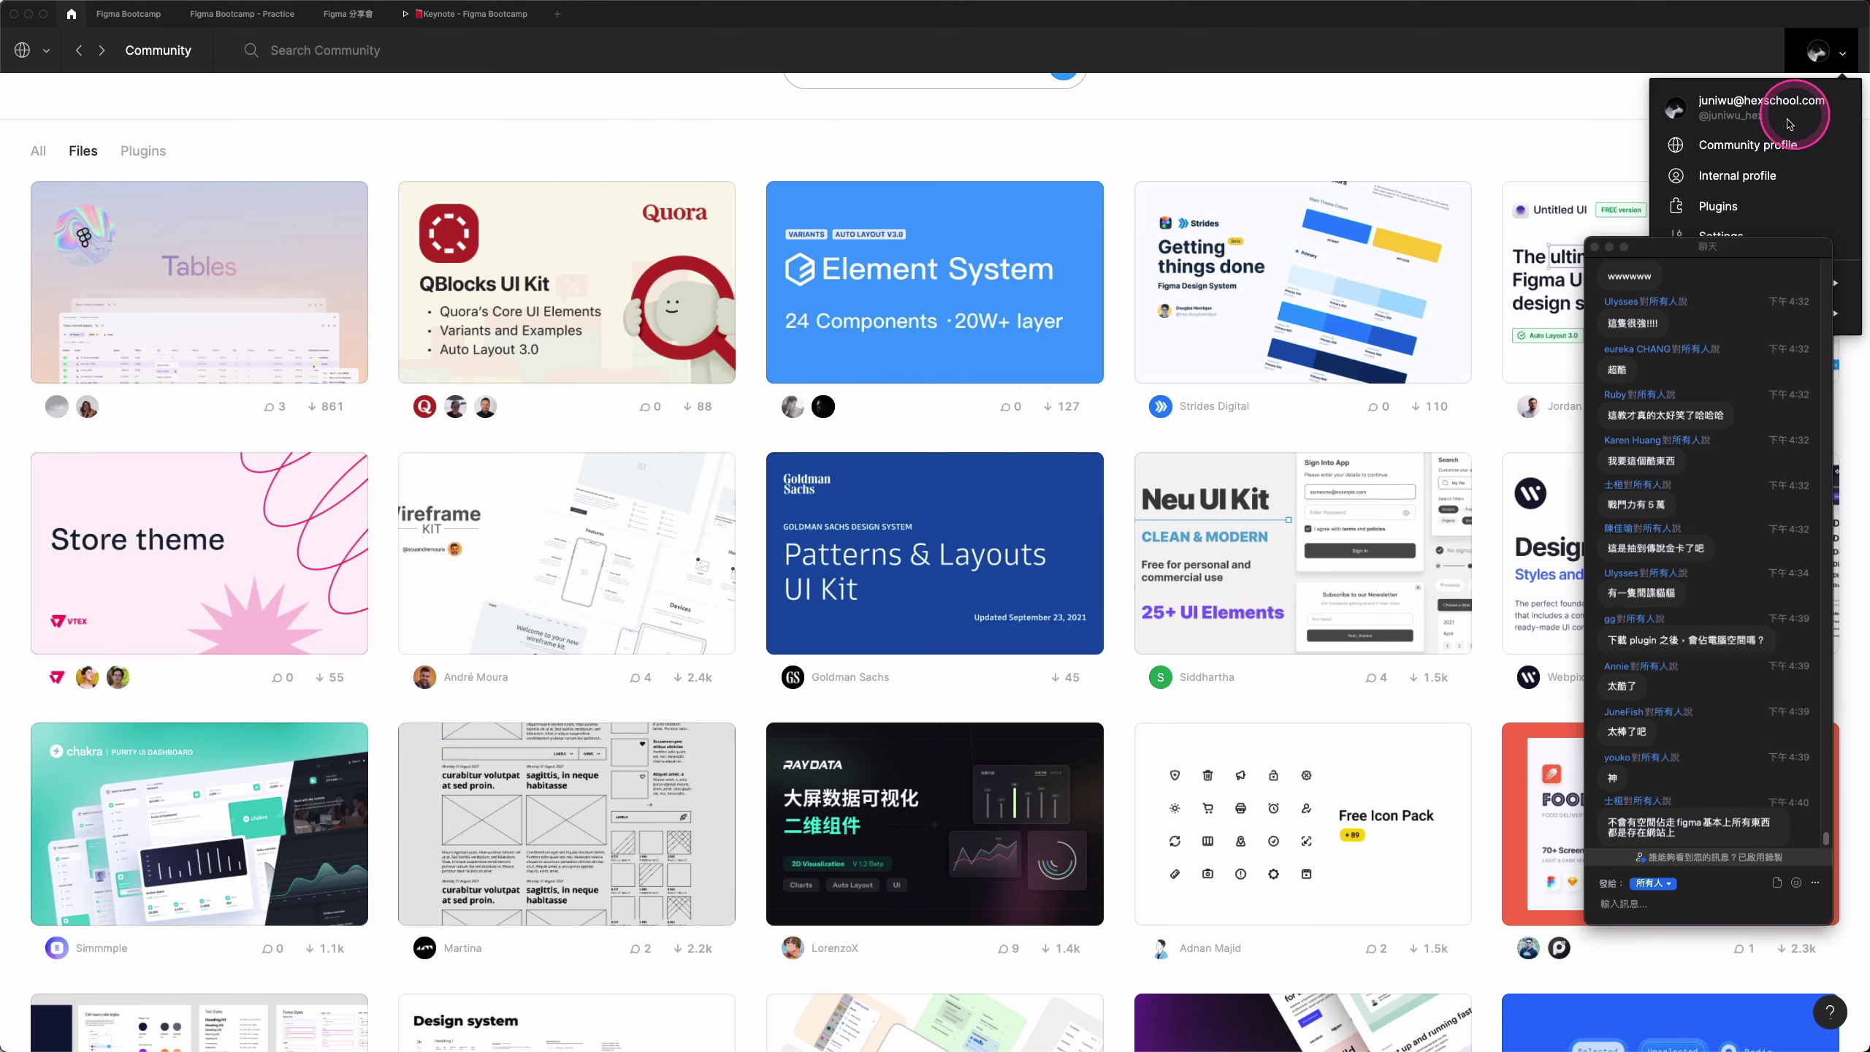
left_click(1789, 117)
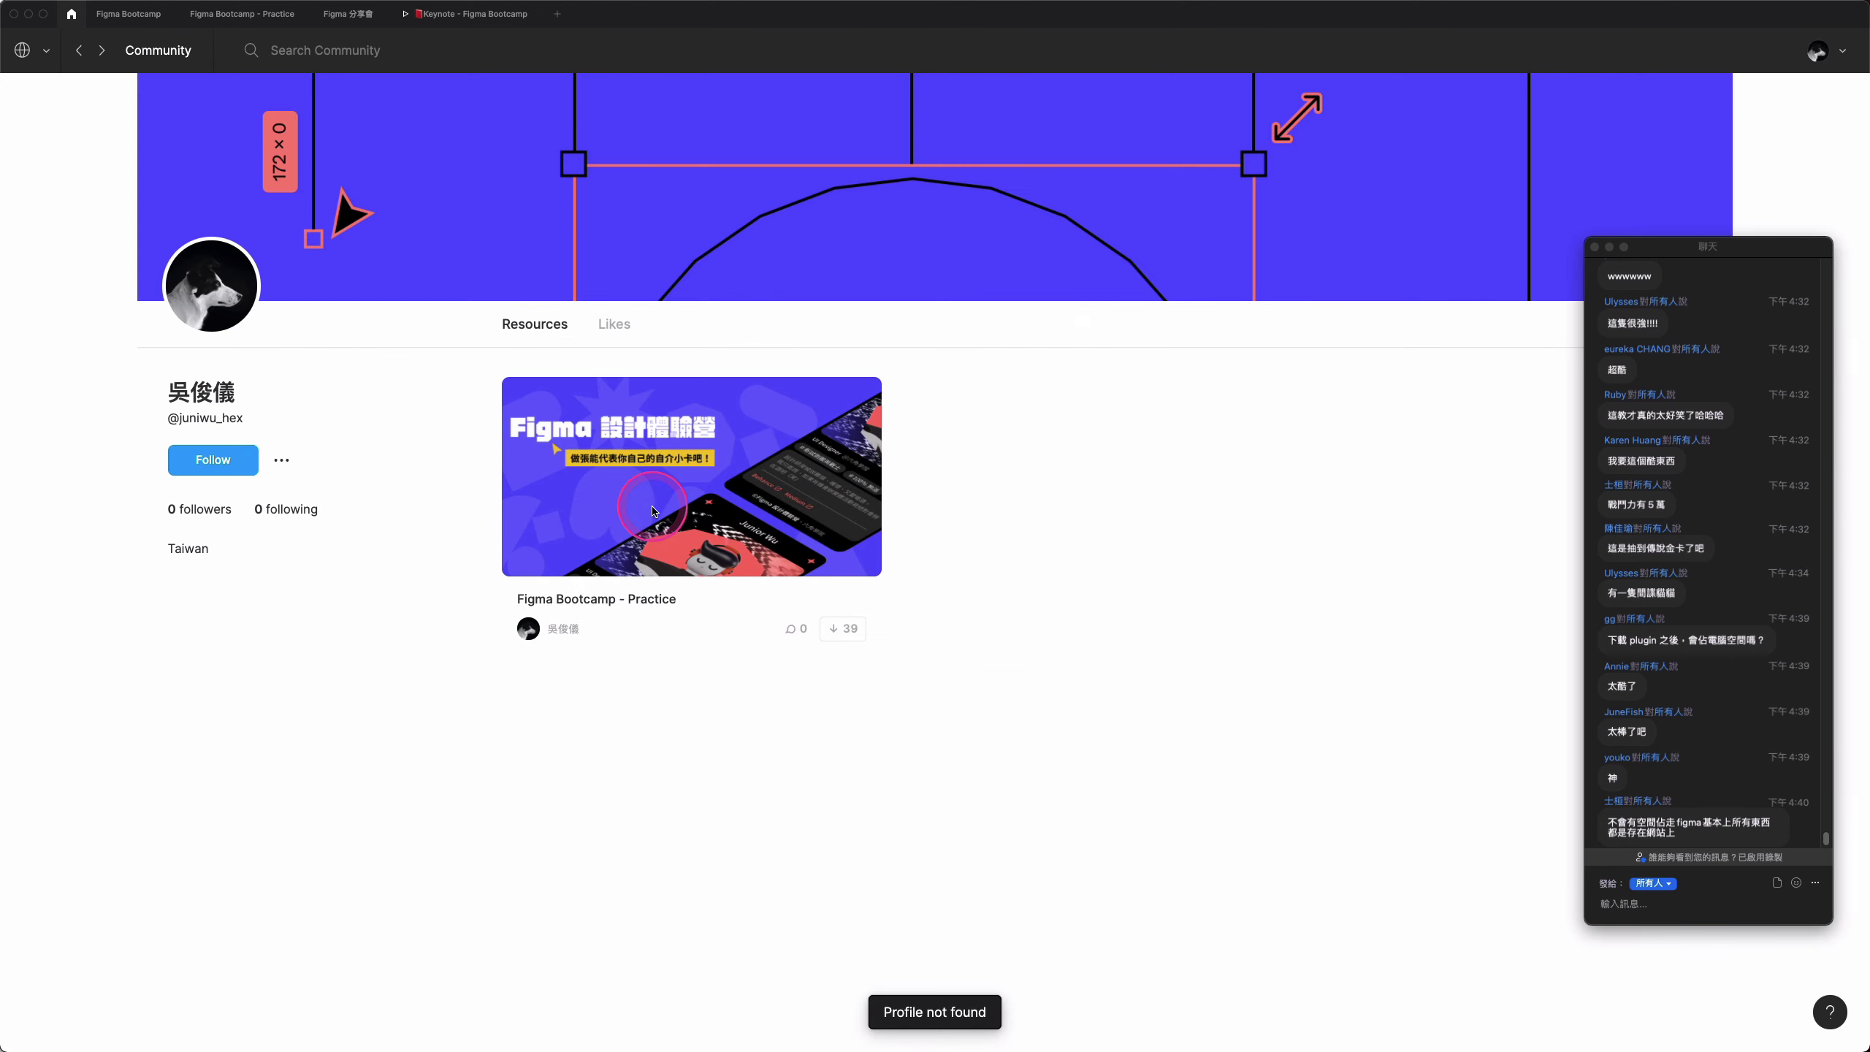
left_click(654, 510)
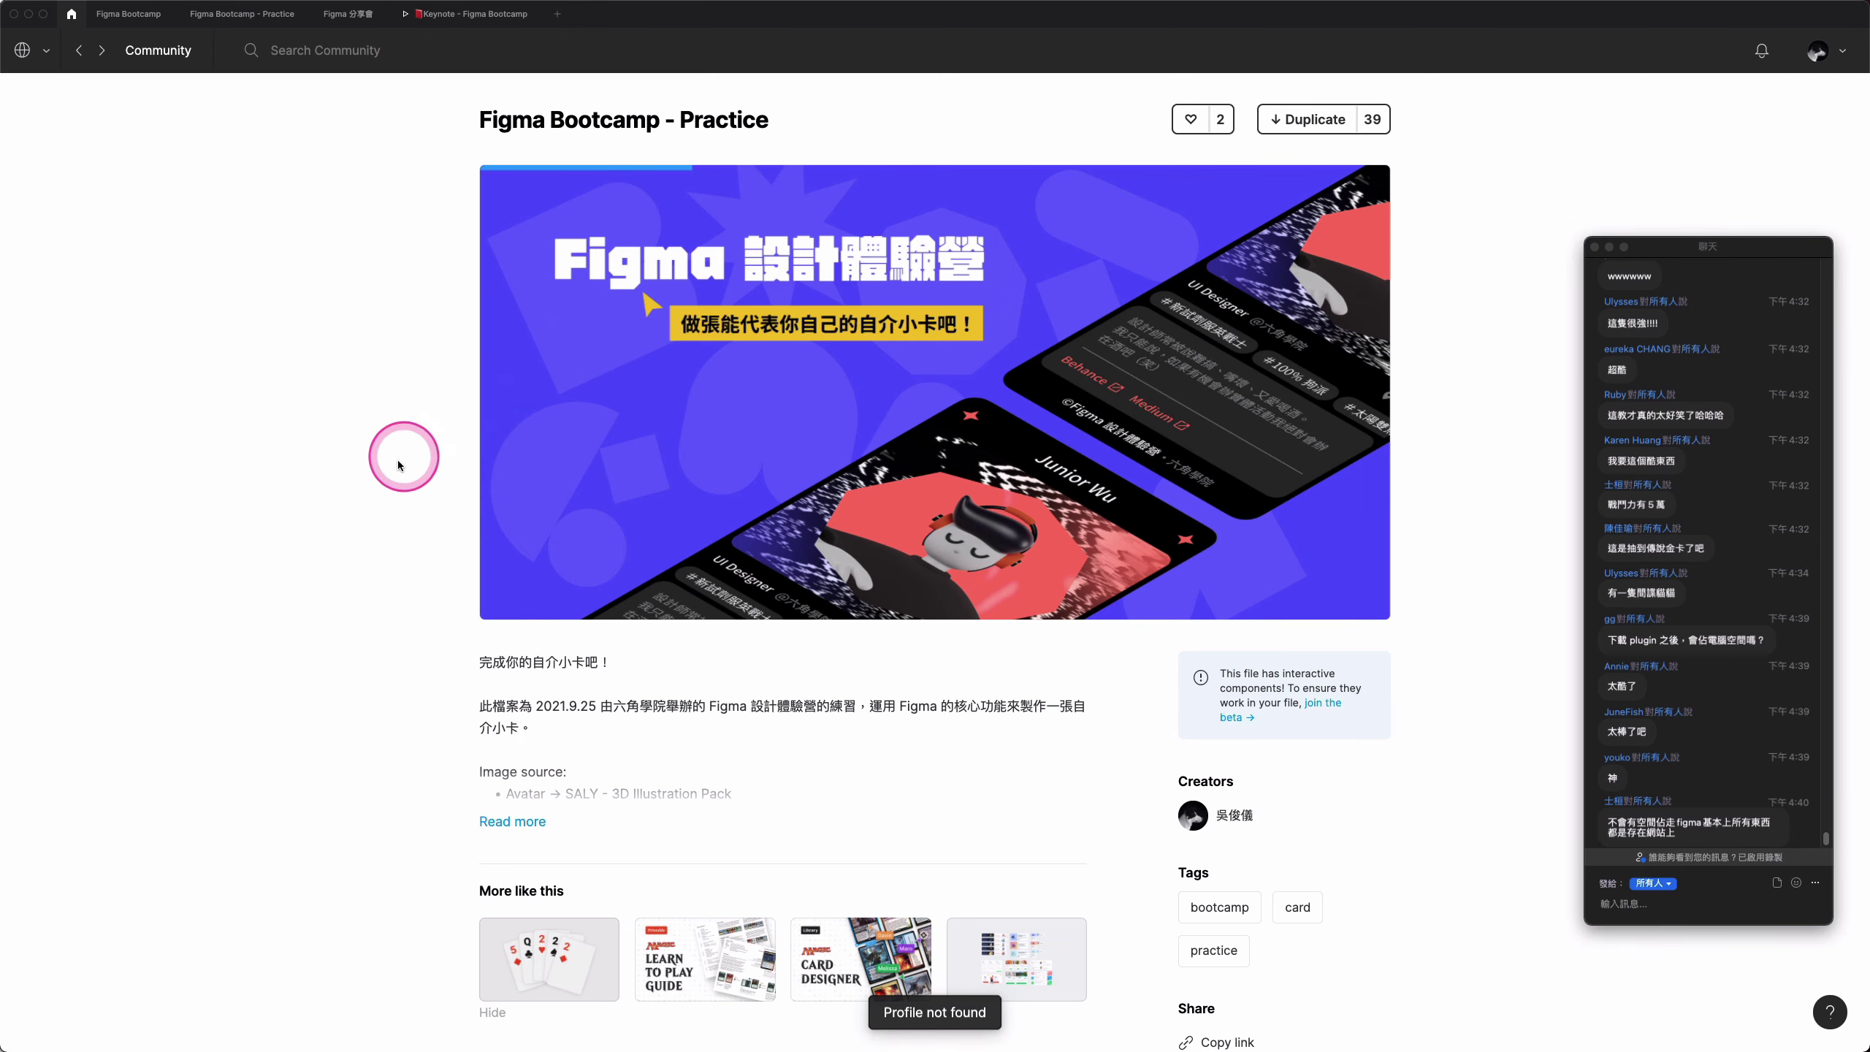
left_click(1327, 430)
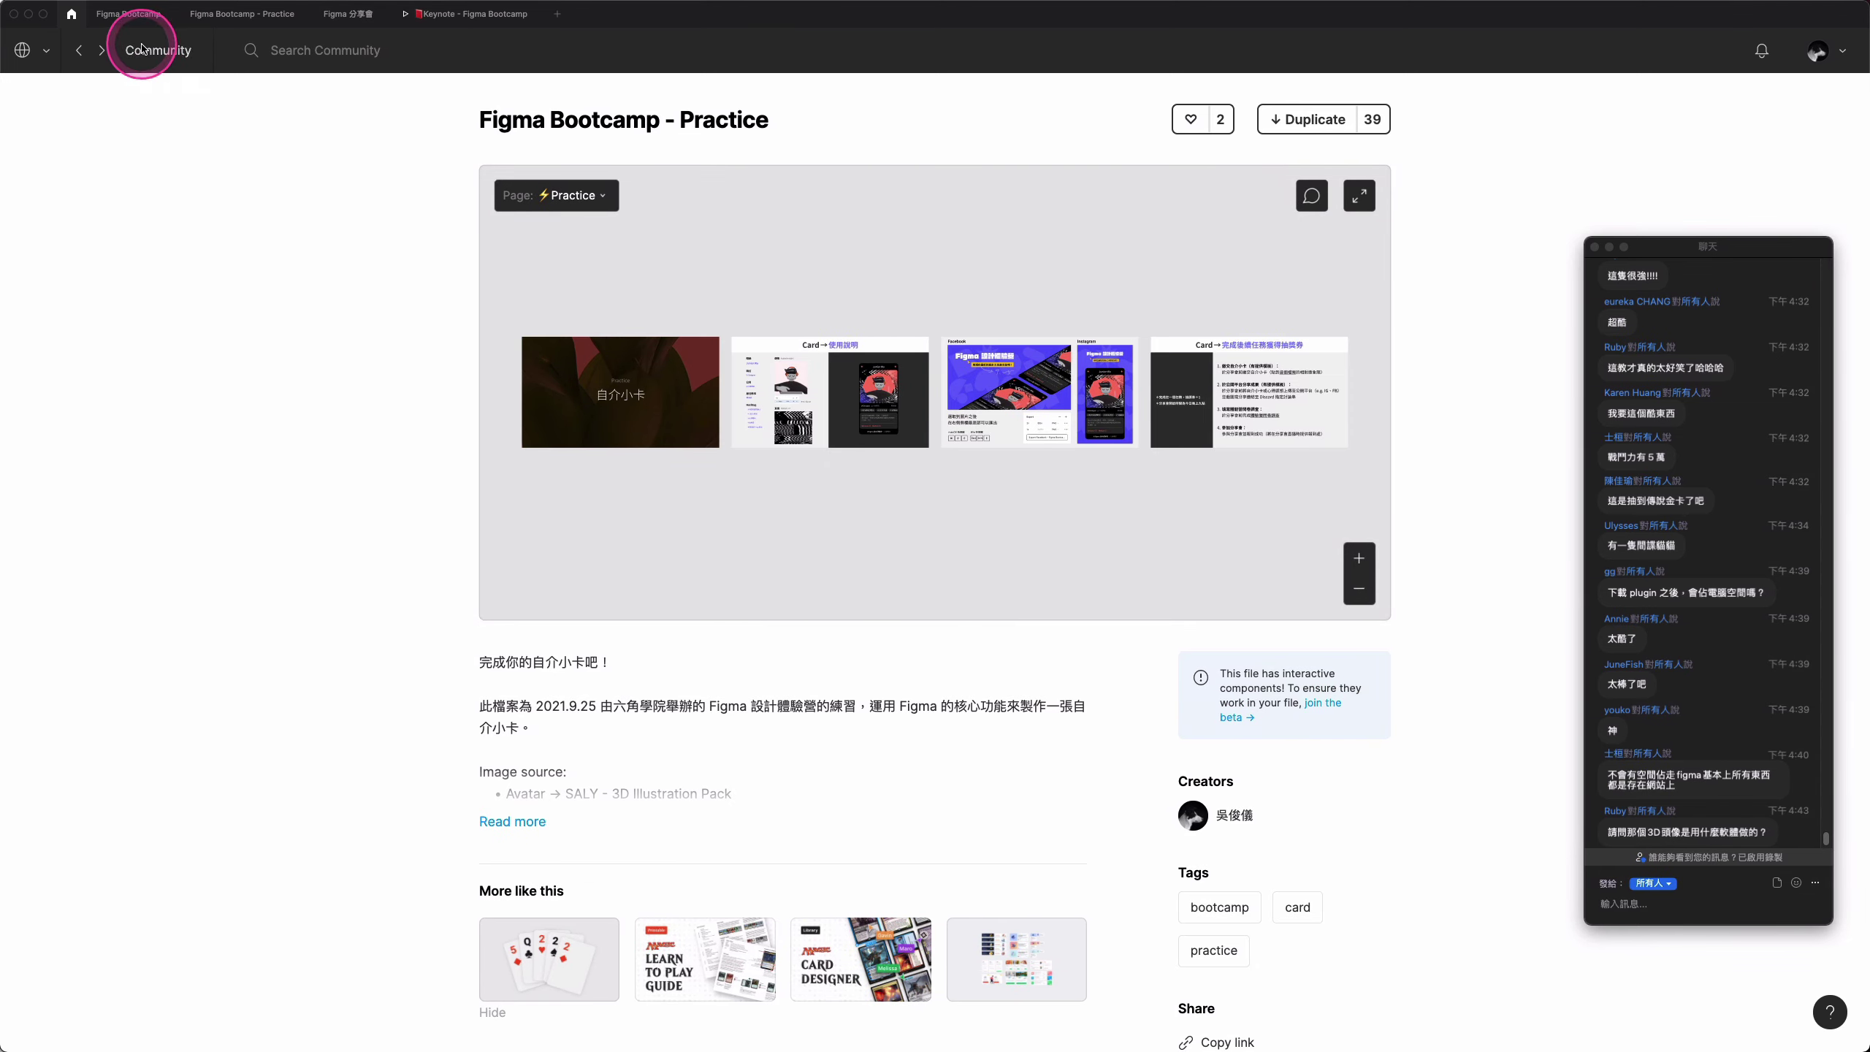
left_click(125, 13)
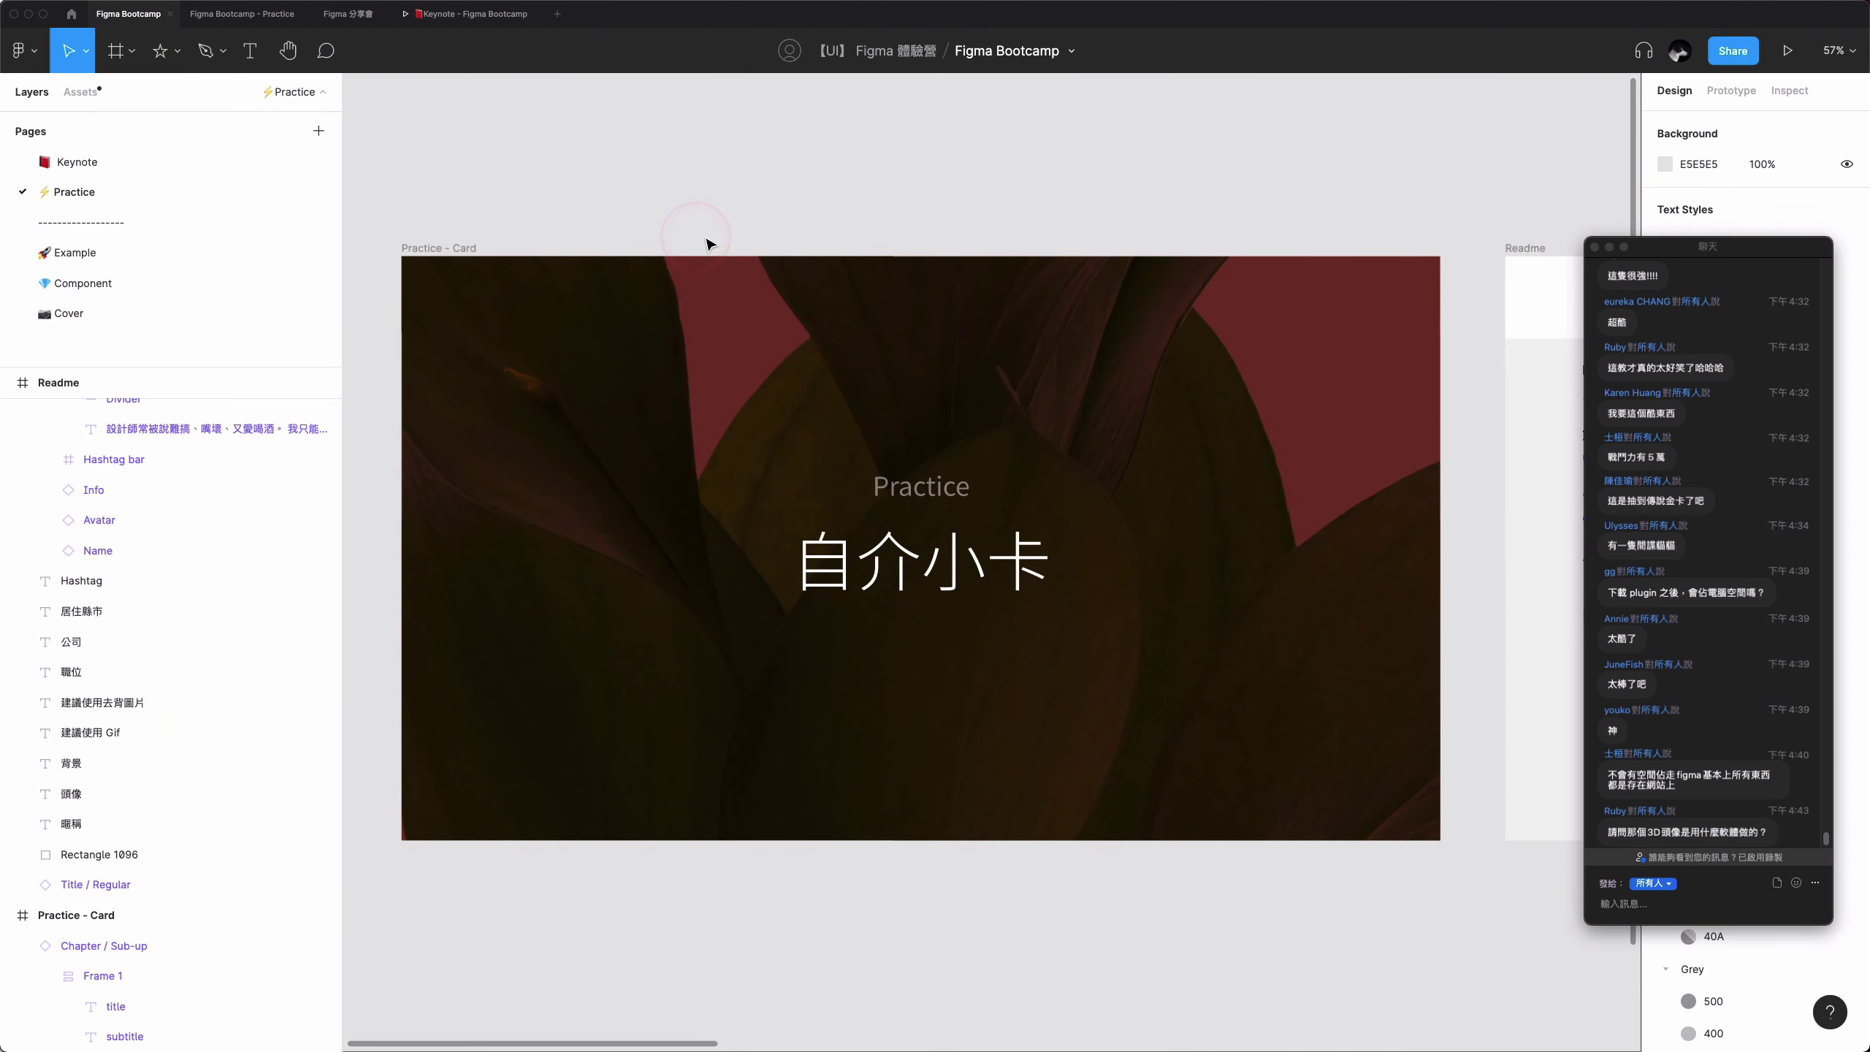
- Scroll right and up to the Readme frame's 'Card → 使用說明' card field explanations
scroll(1292, 234, "right", 3)
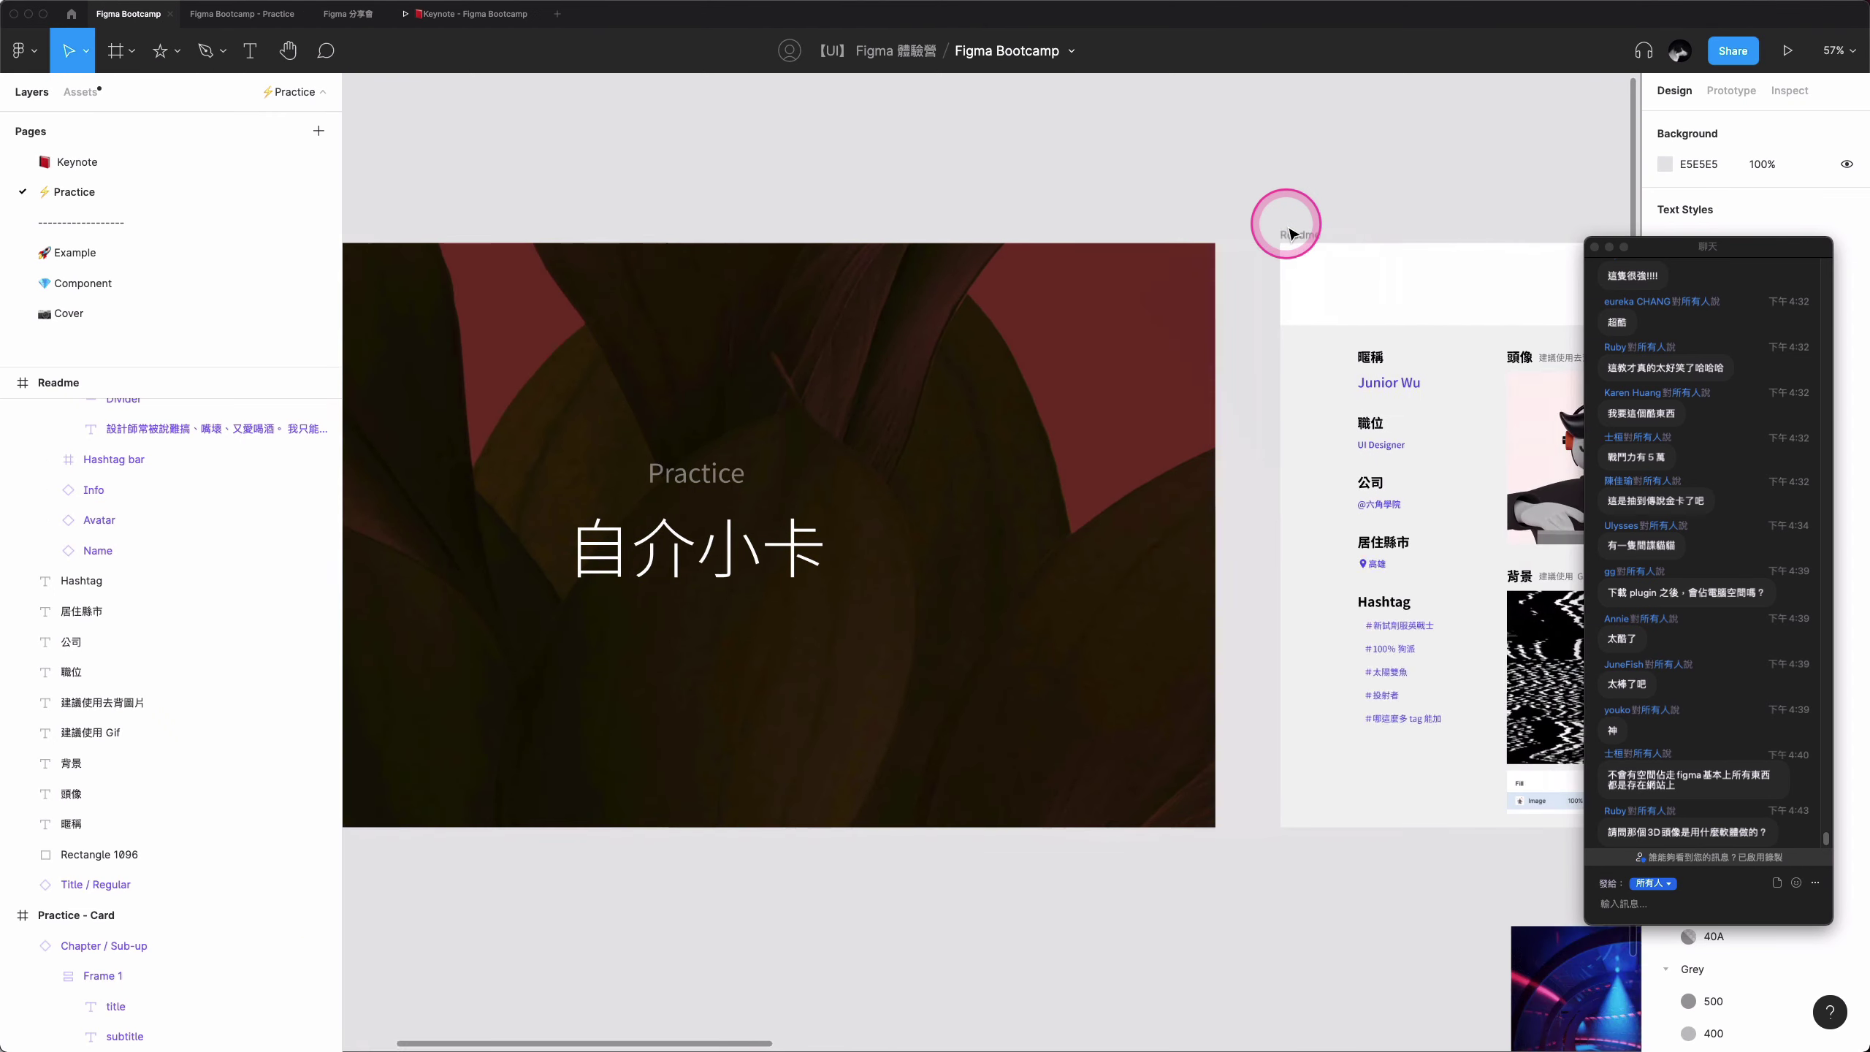
scroll(1292, 234, "right", 8)
scroll(1288, 234, "right", 2)
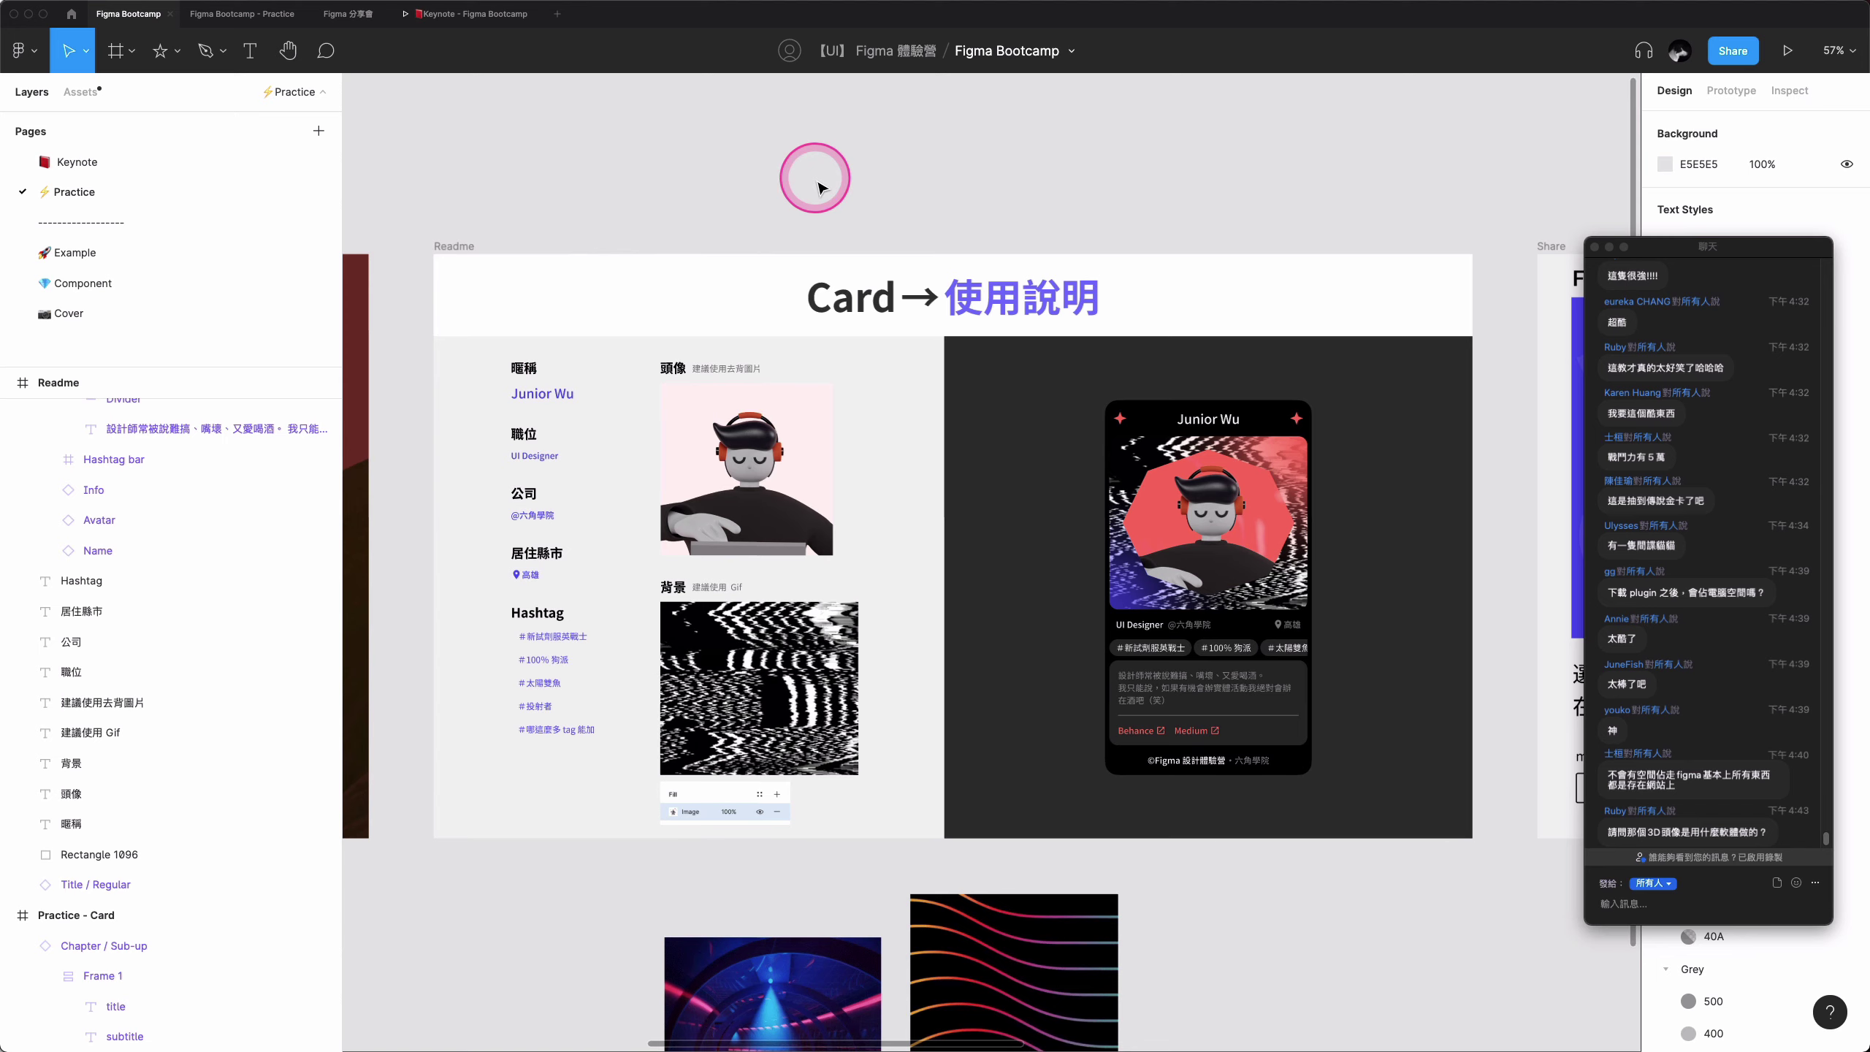
scroll(819, 188, "up", 2)
scroll(819, 188, "up", 2)
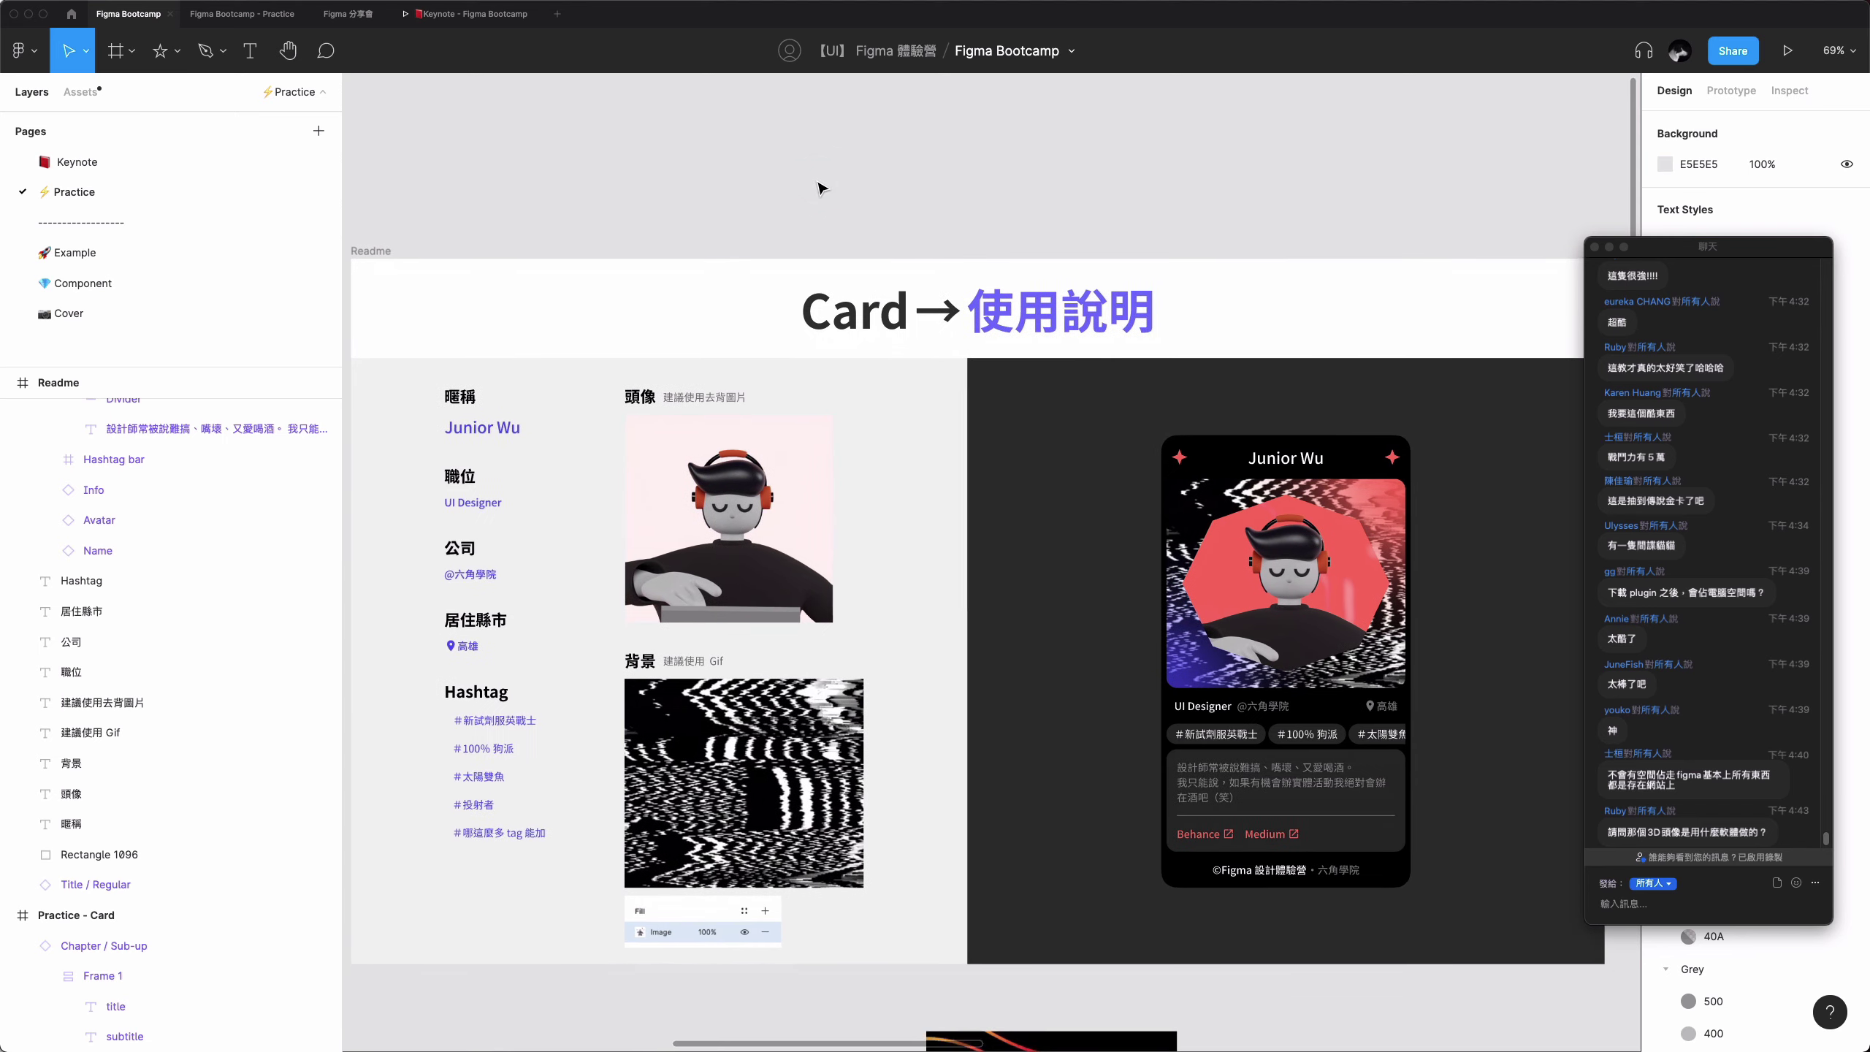
scroll(820, 188, "up", 2)
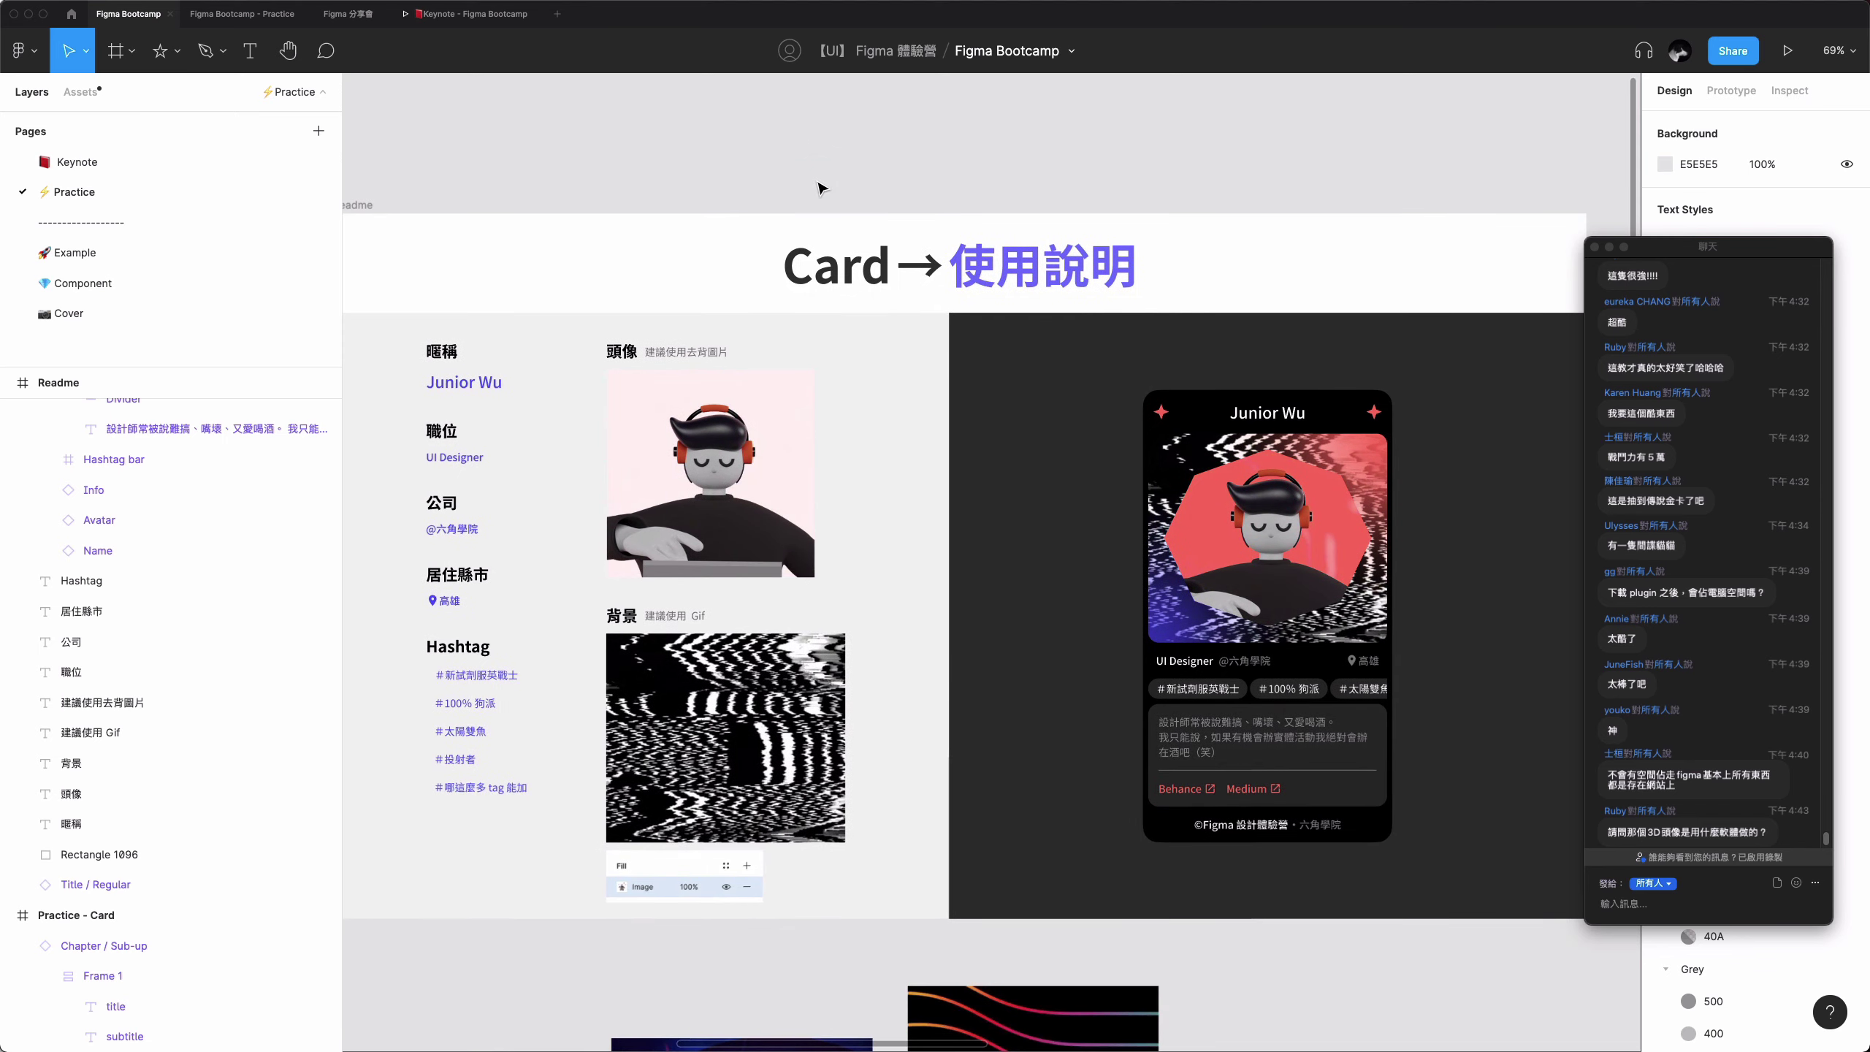
scroll(820, 188, "down", 1)
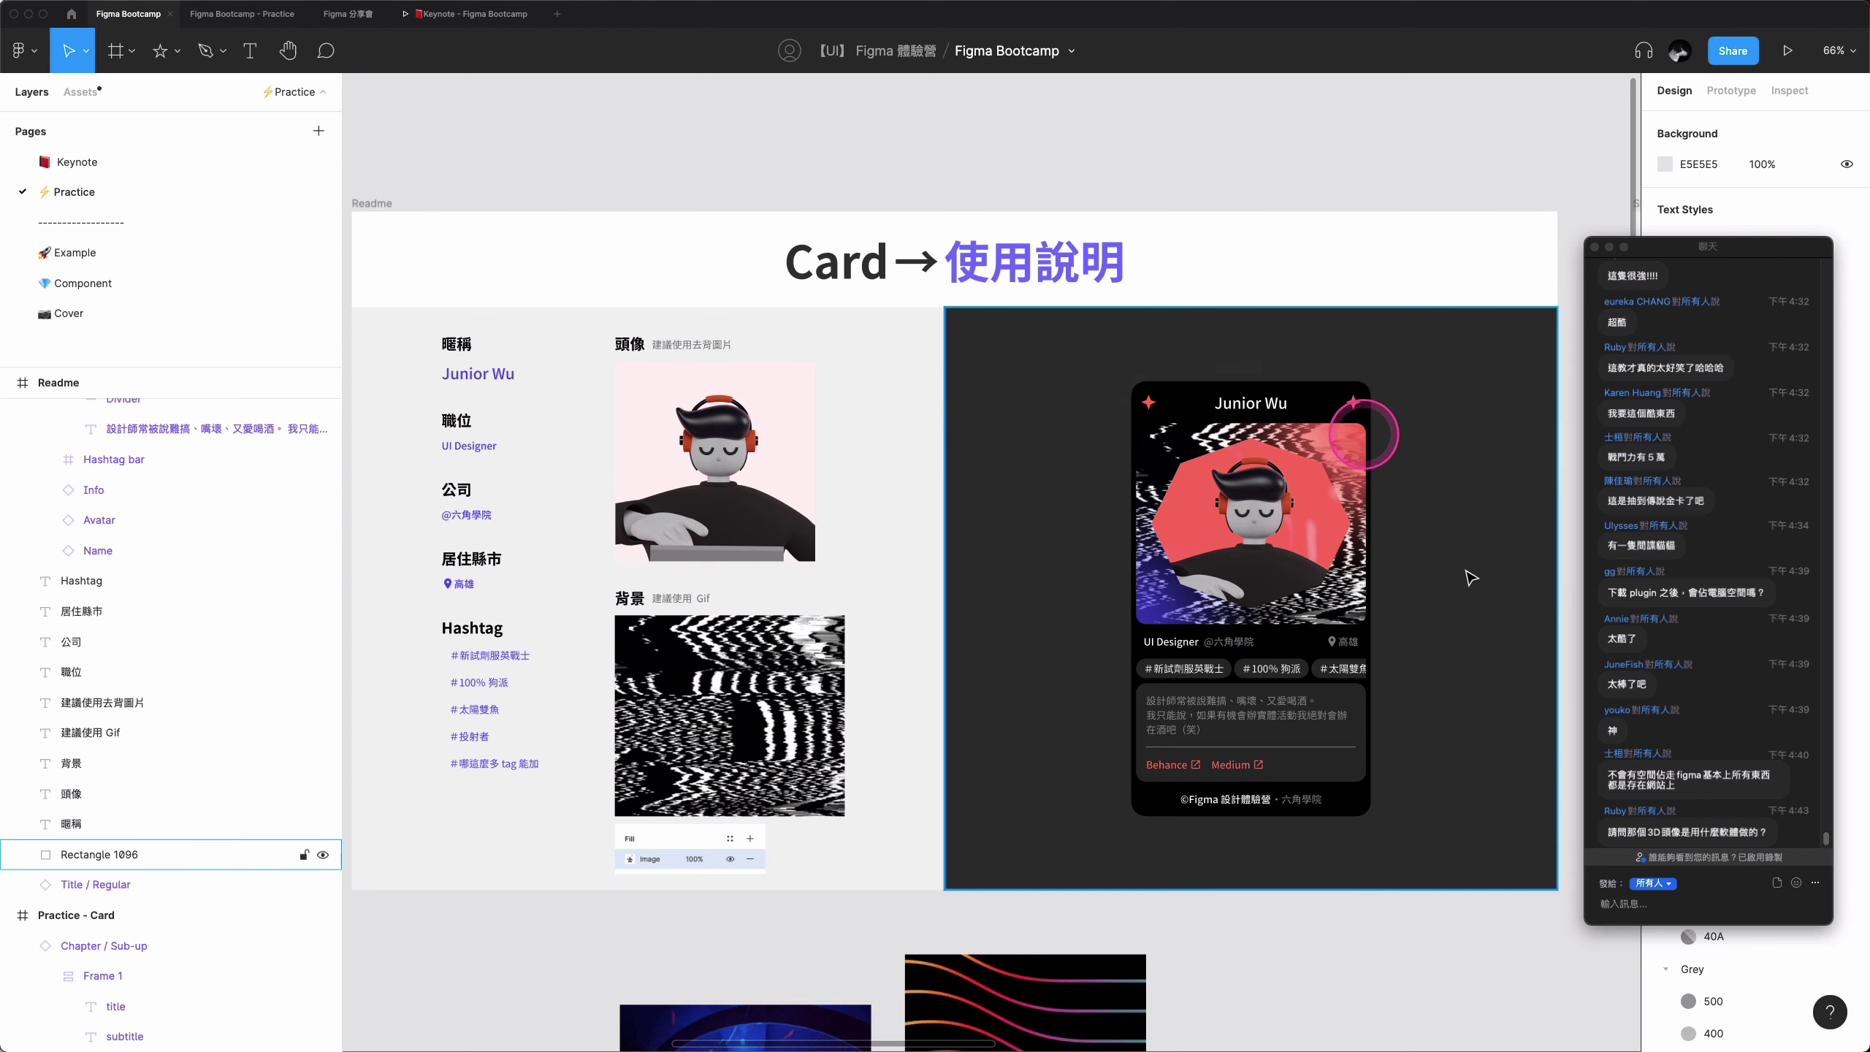
double_click(513, 387)
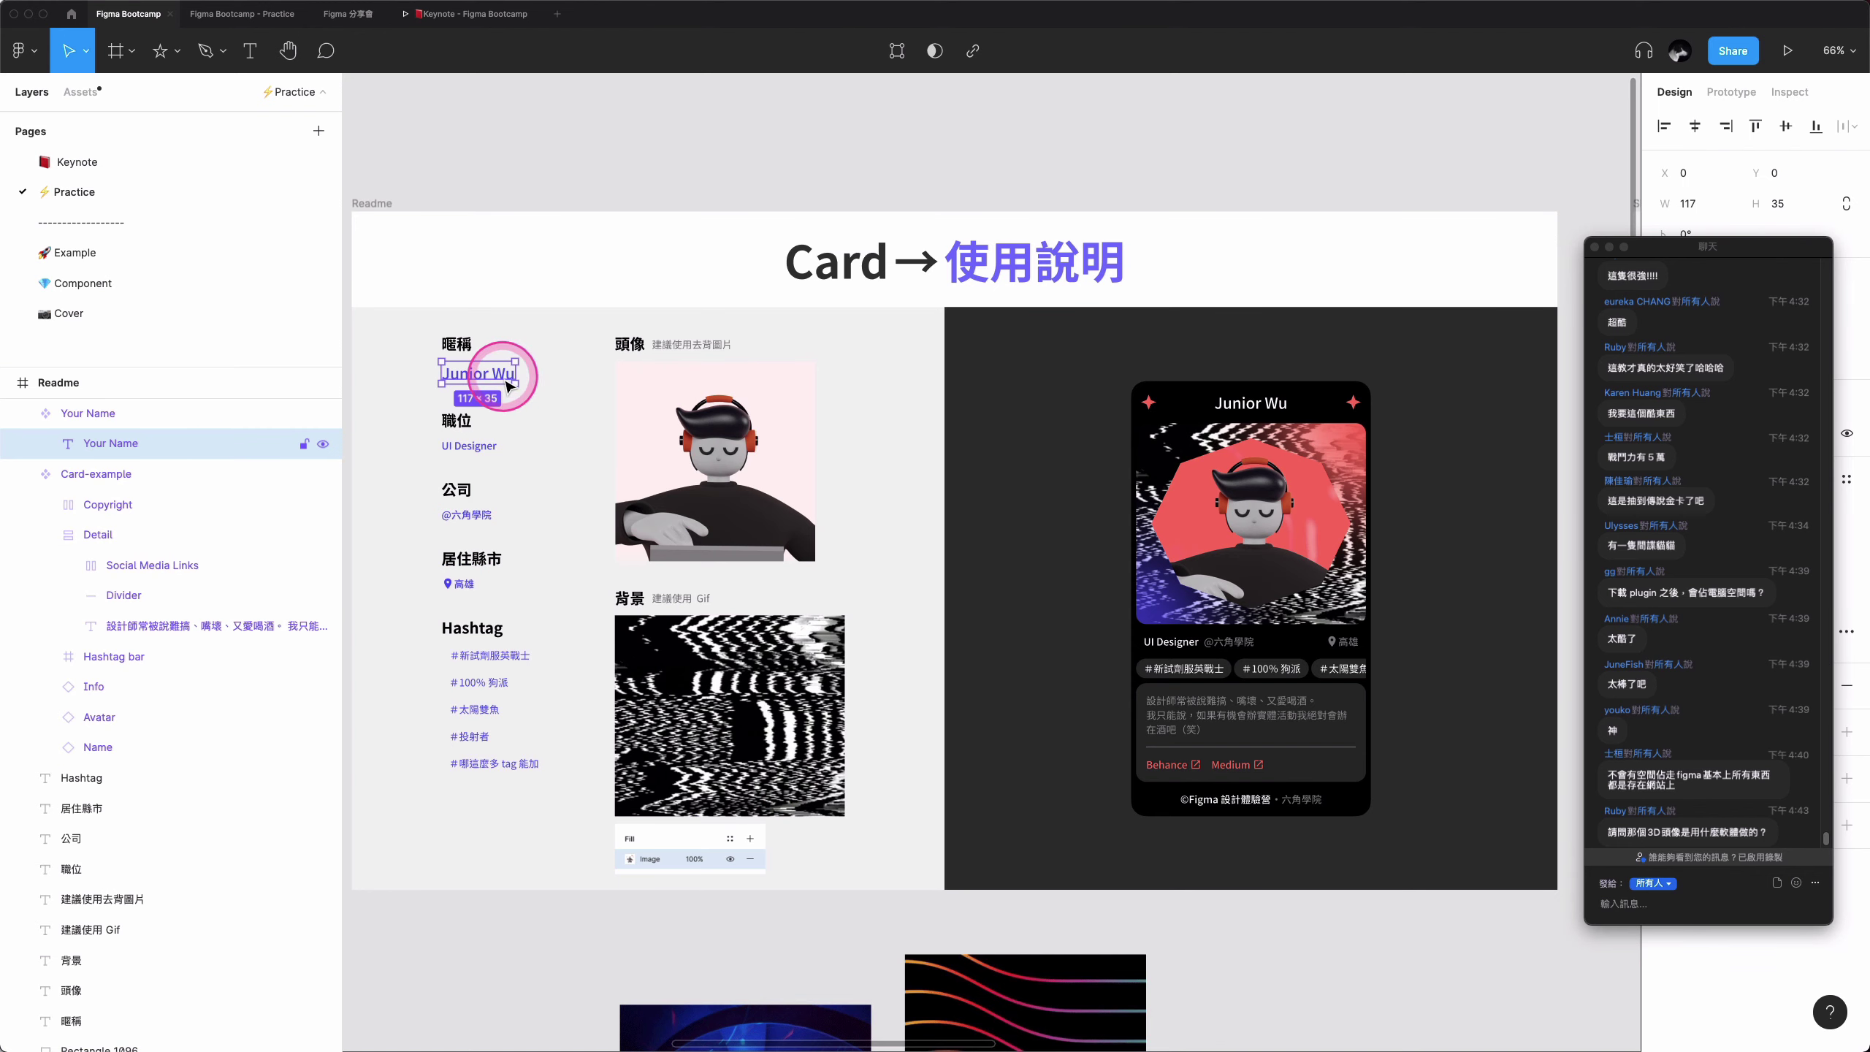
key("Return")
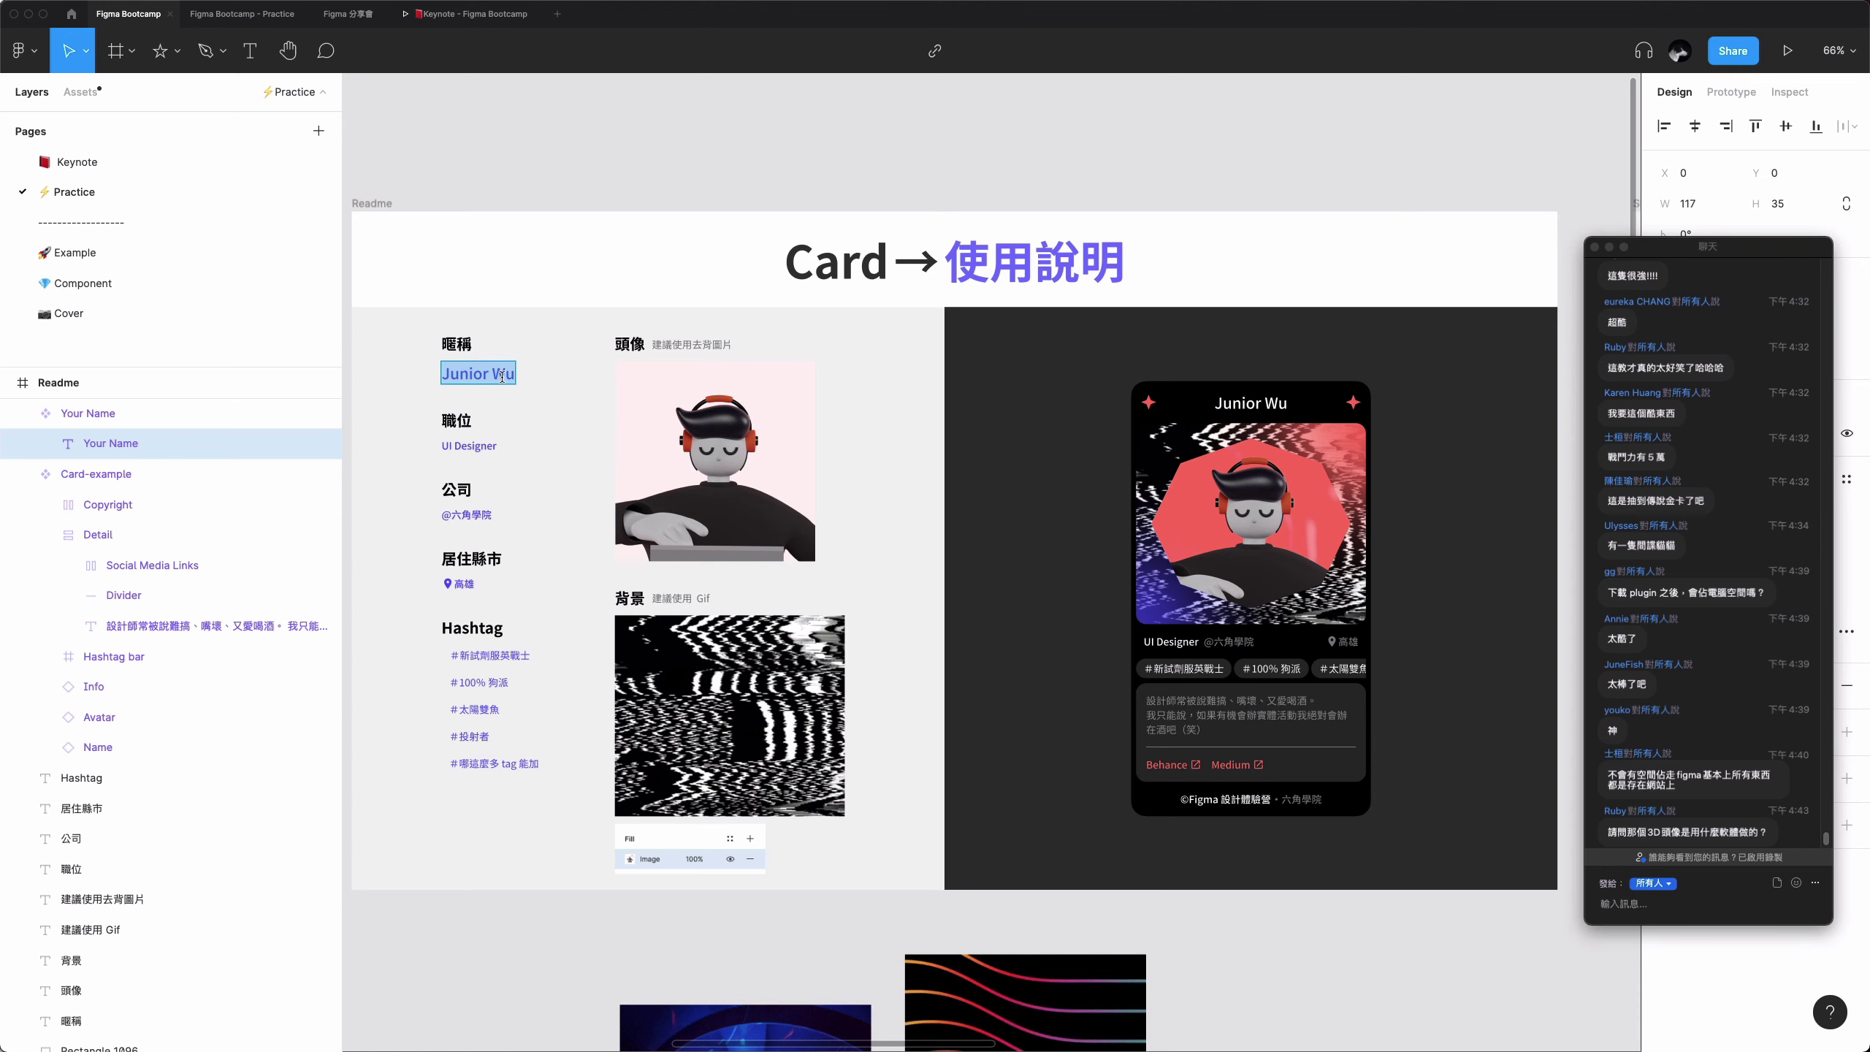
type("D")
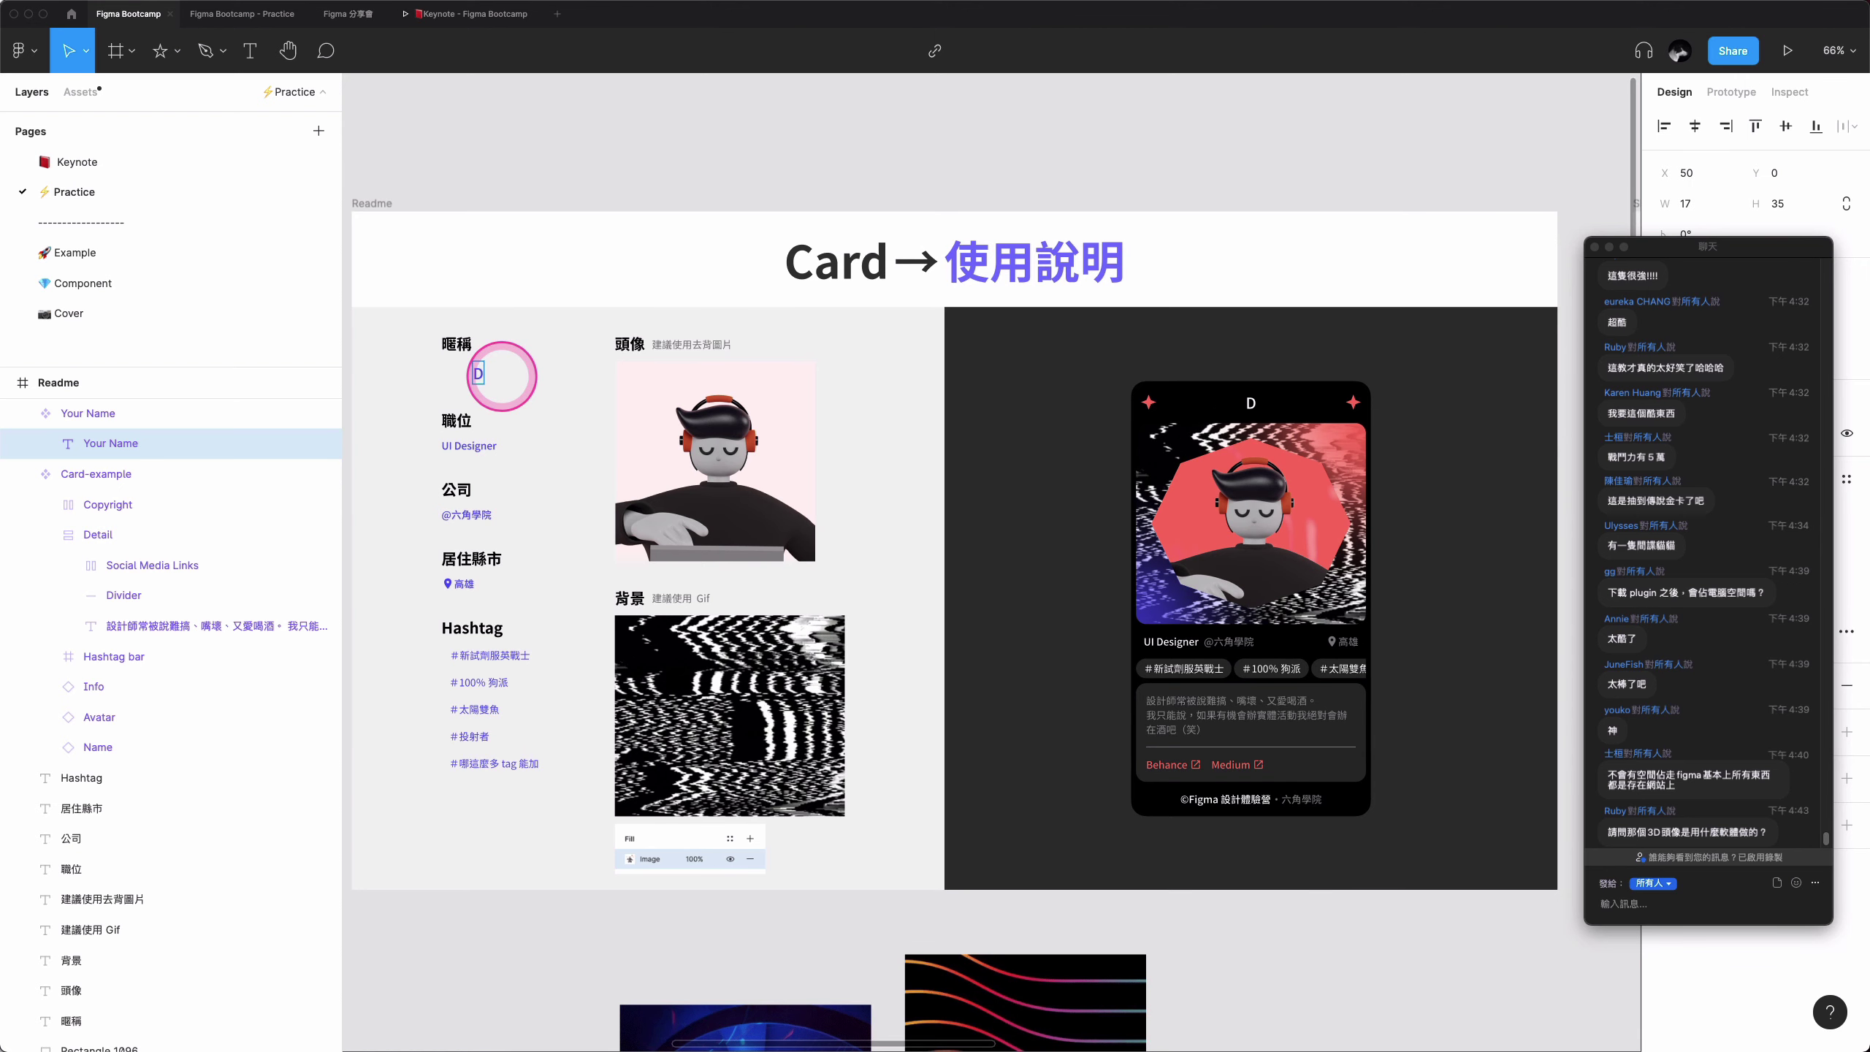
type("av")
type("id")
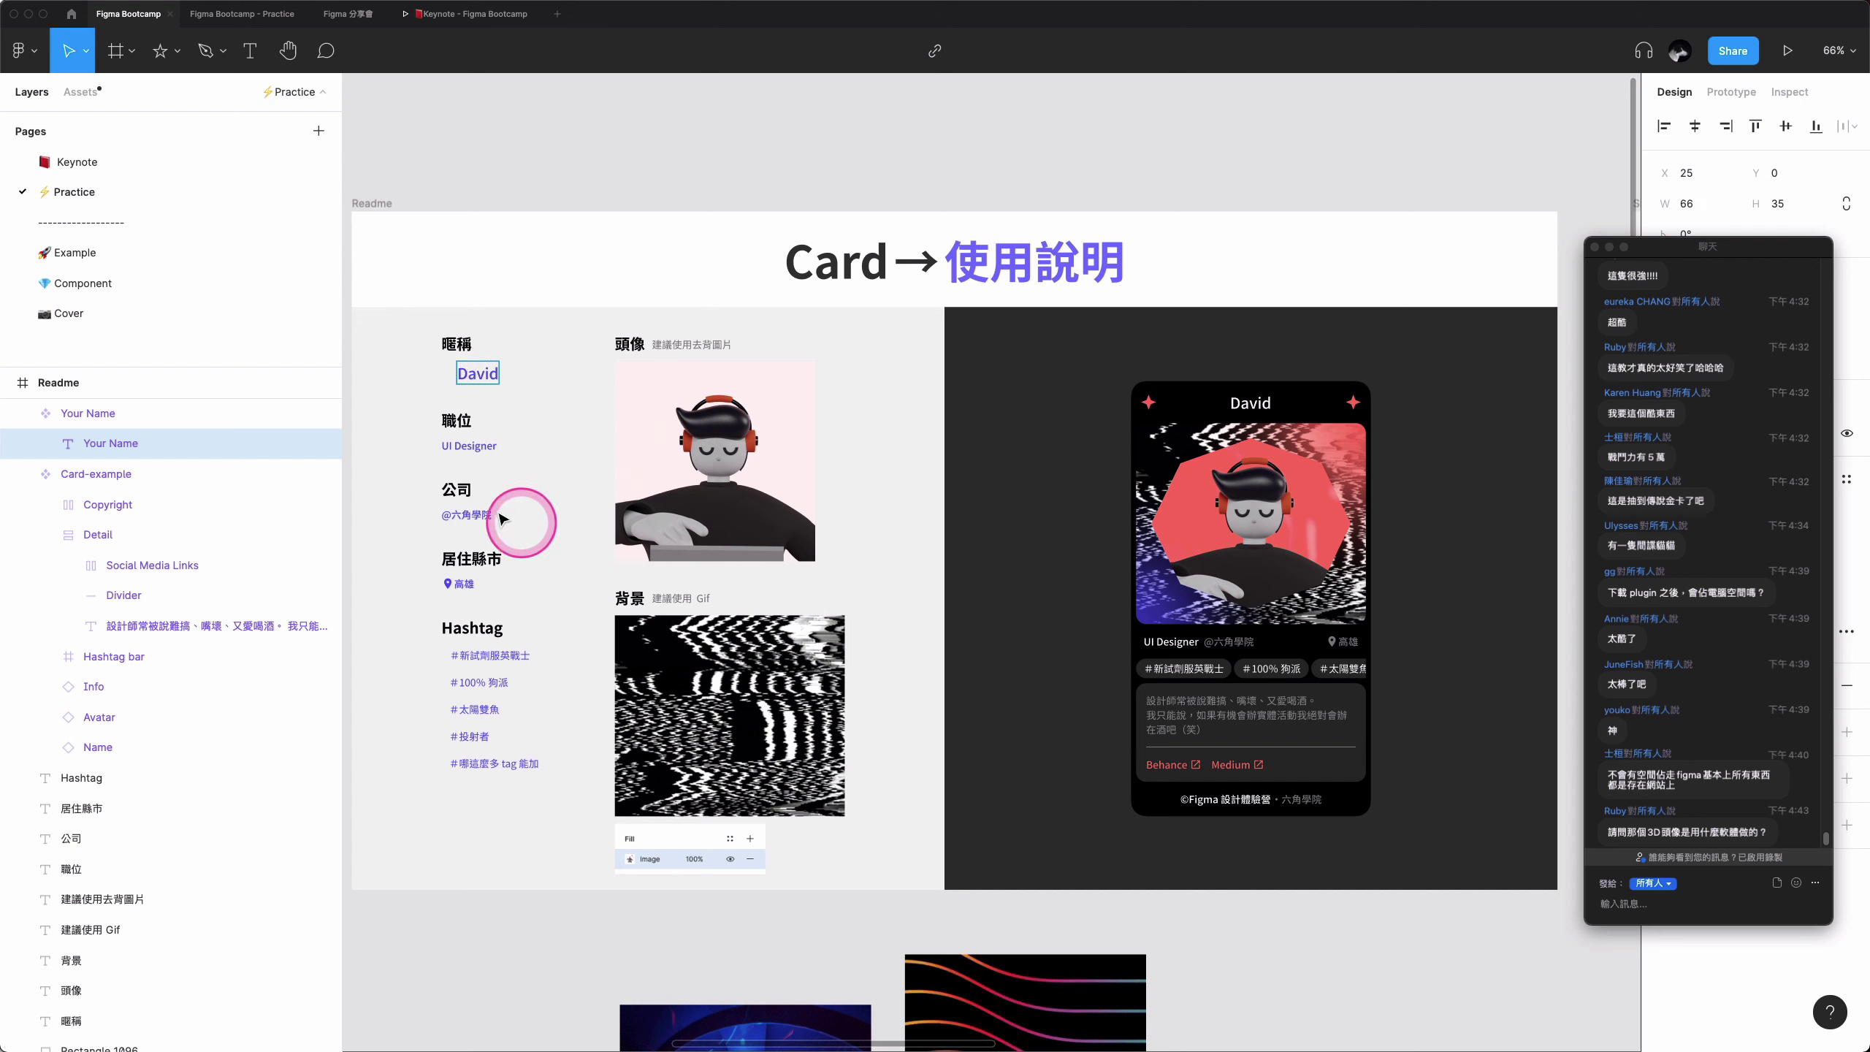
left_click(479, 447)
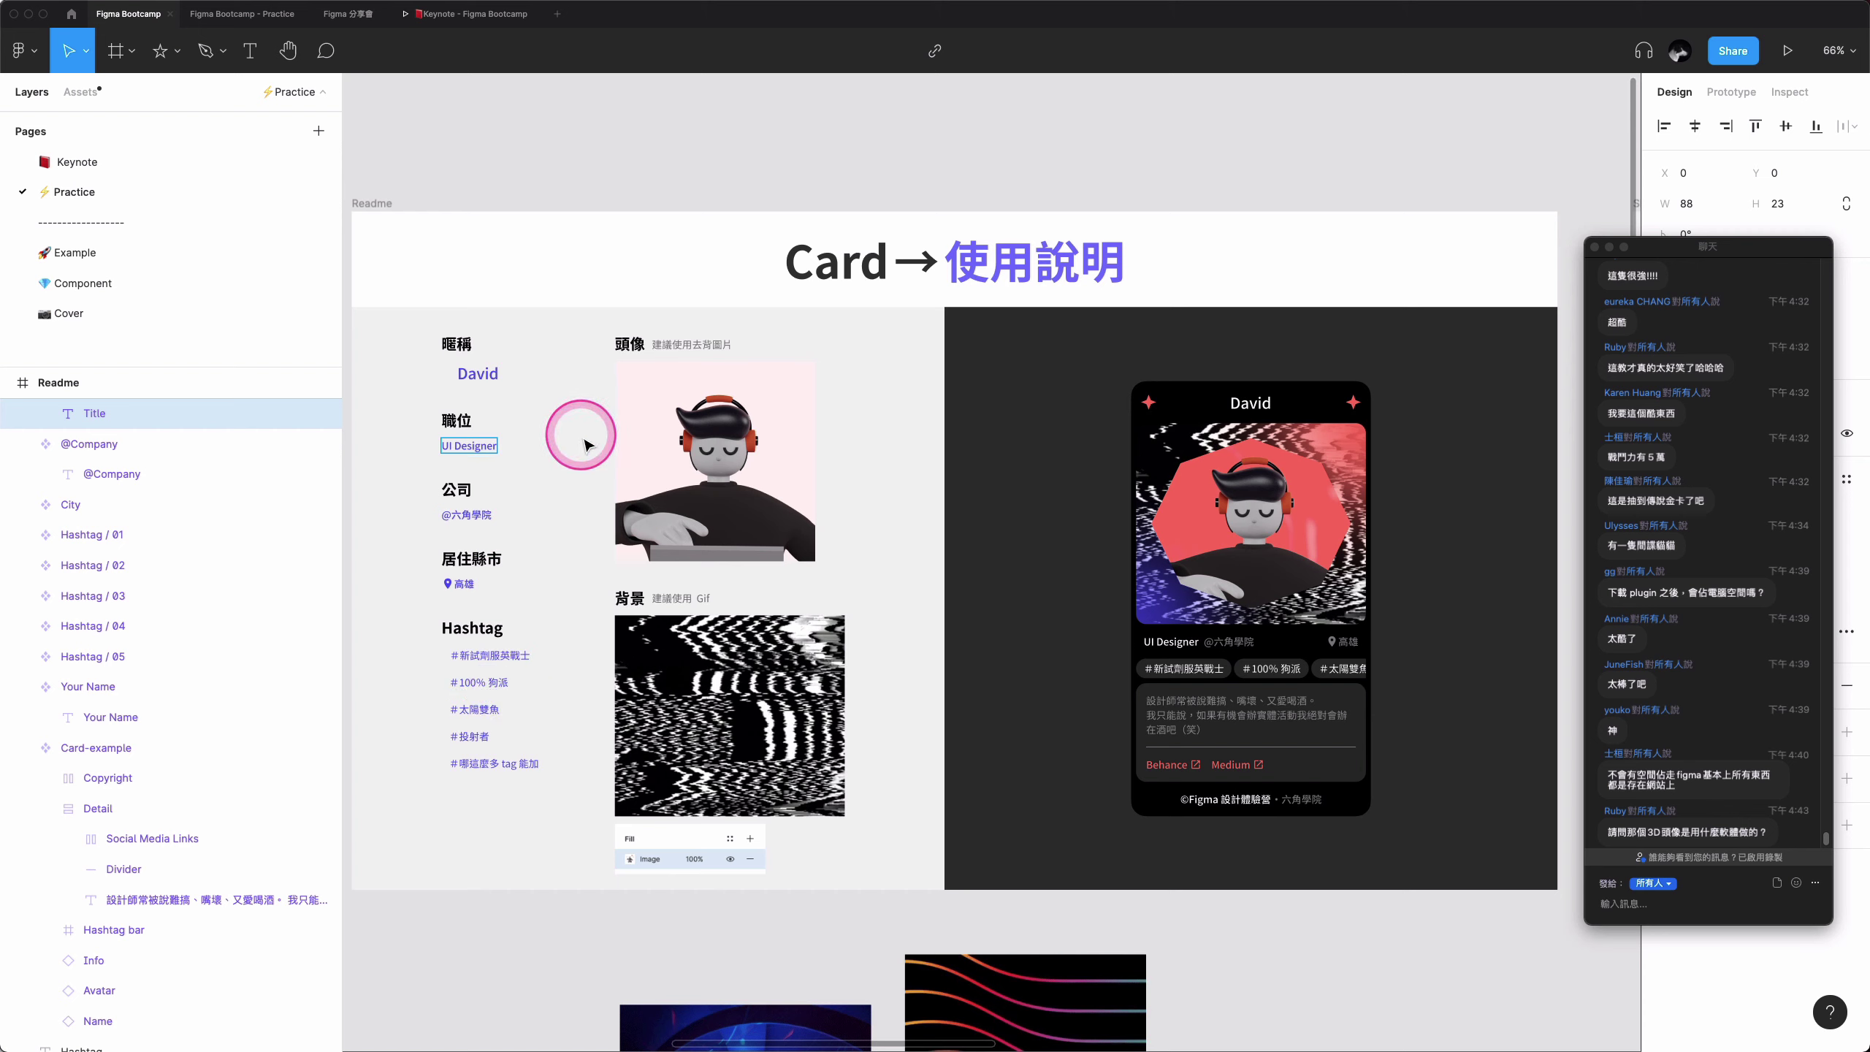
key("ctrl+z")
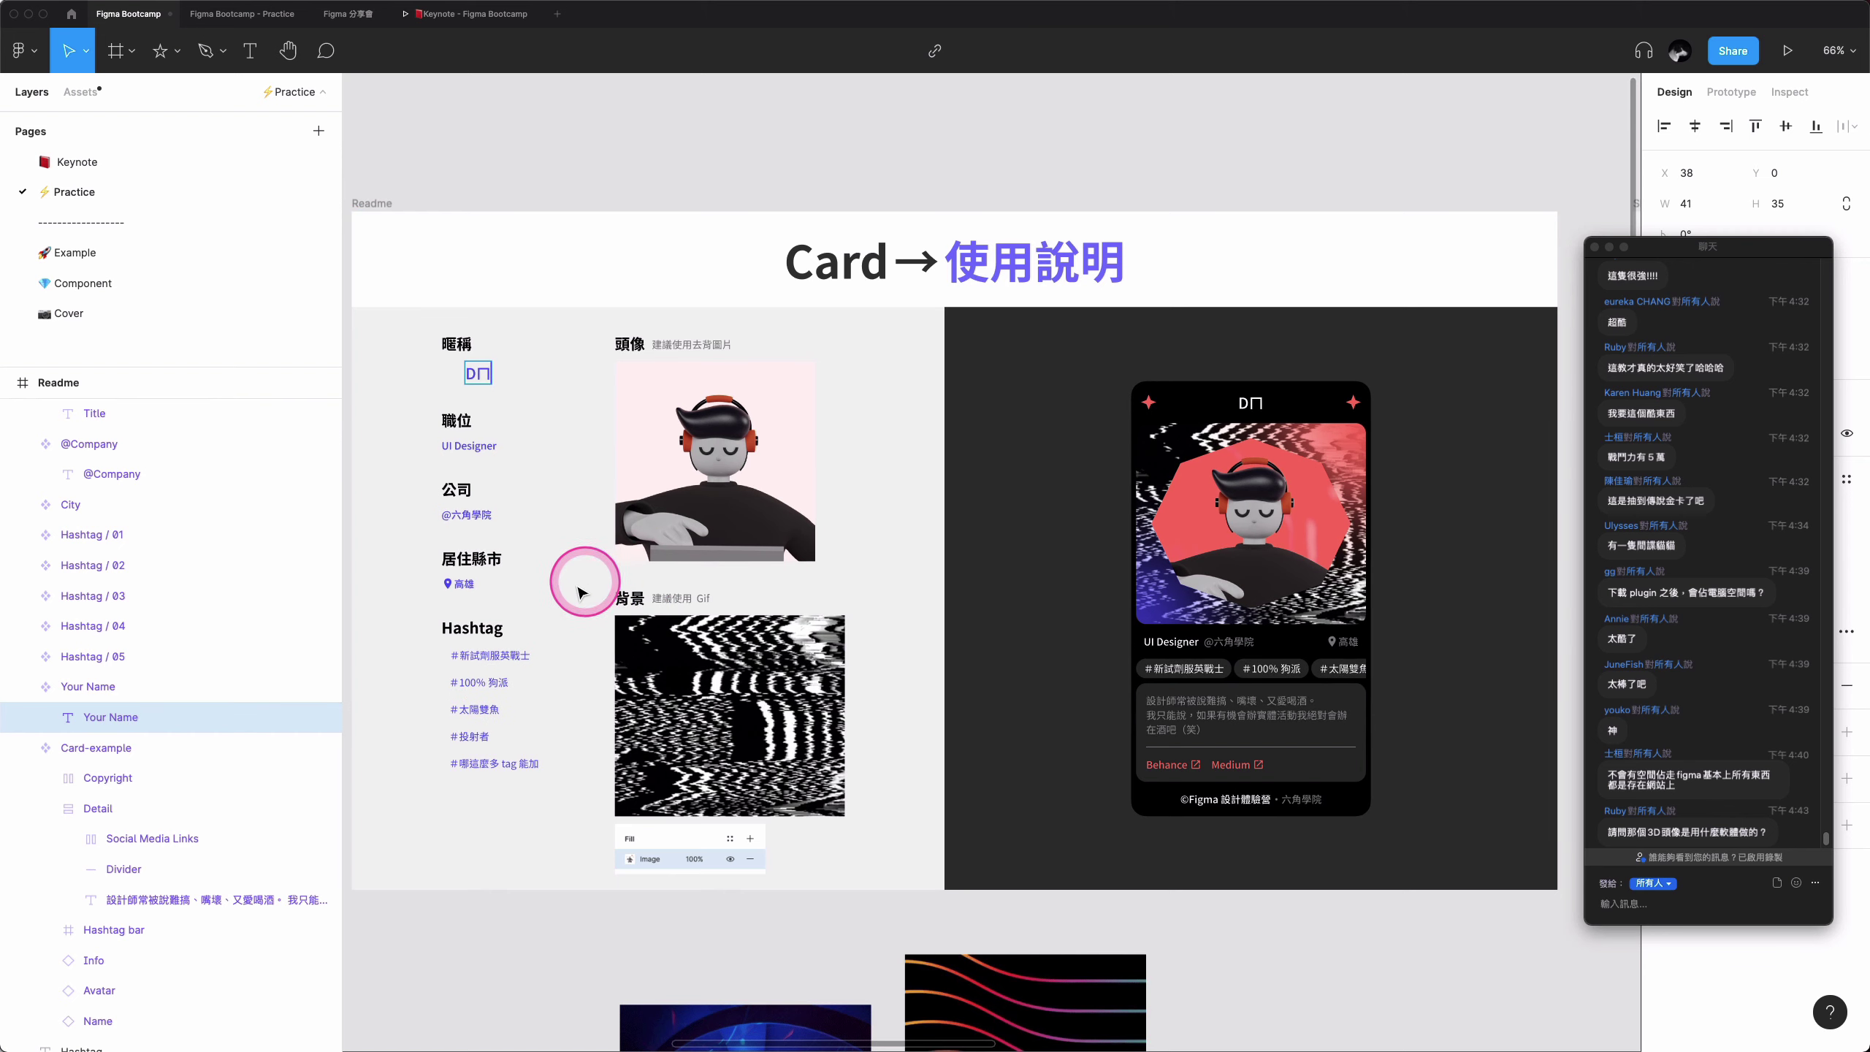
key("ctrl+z")
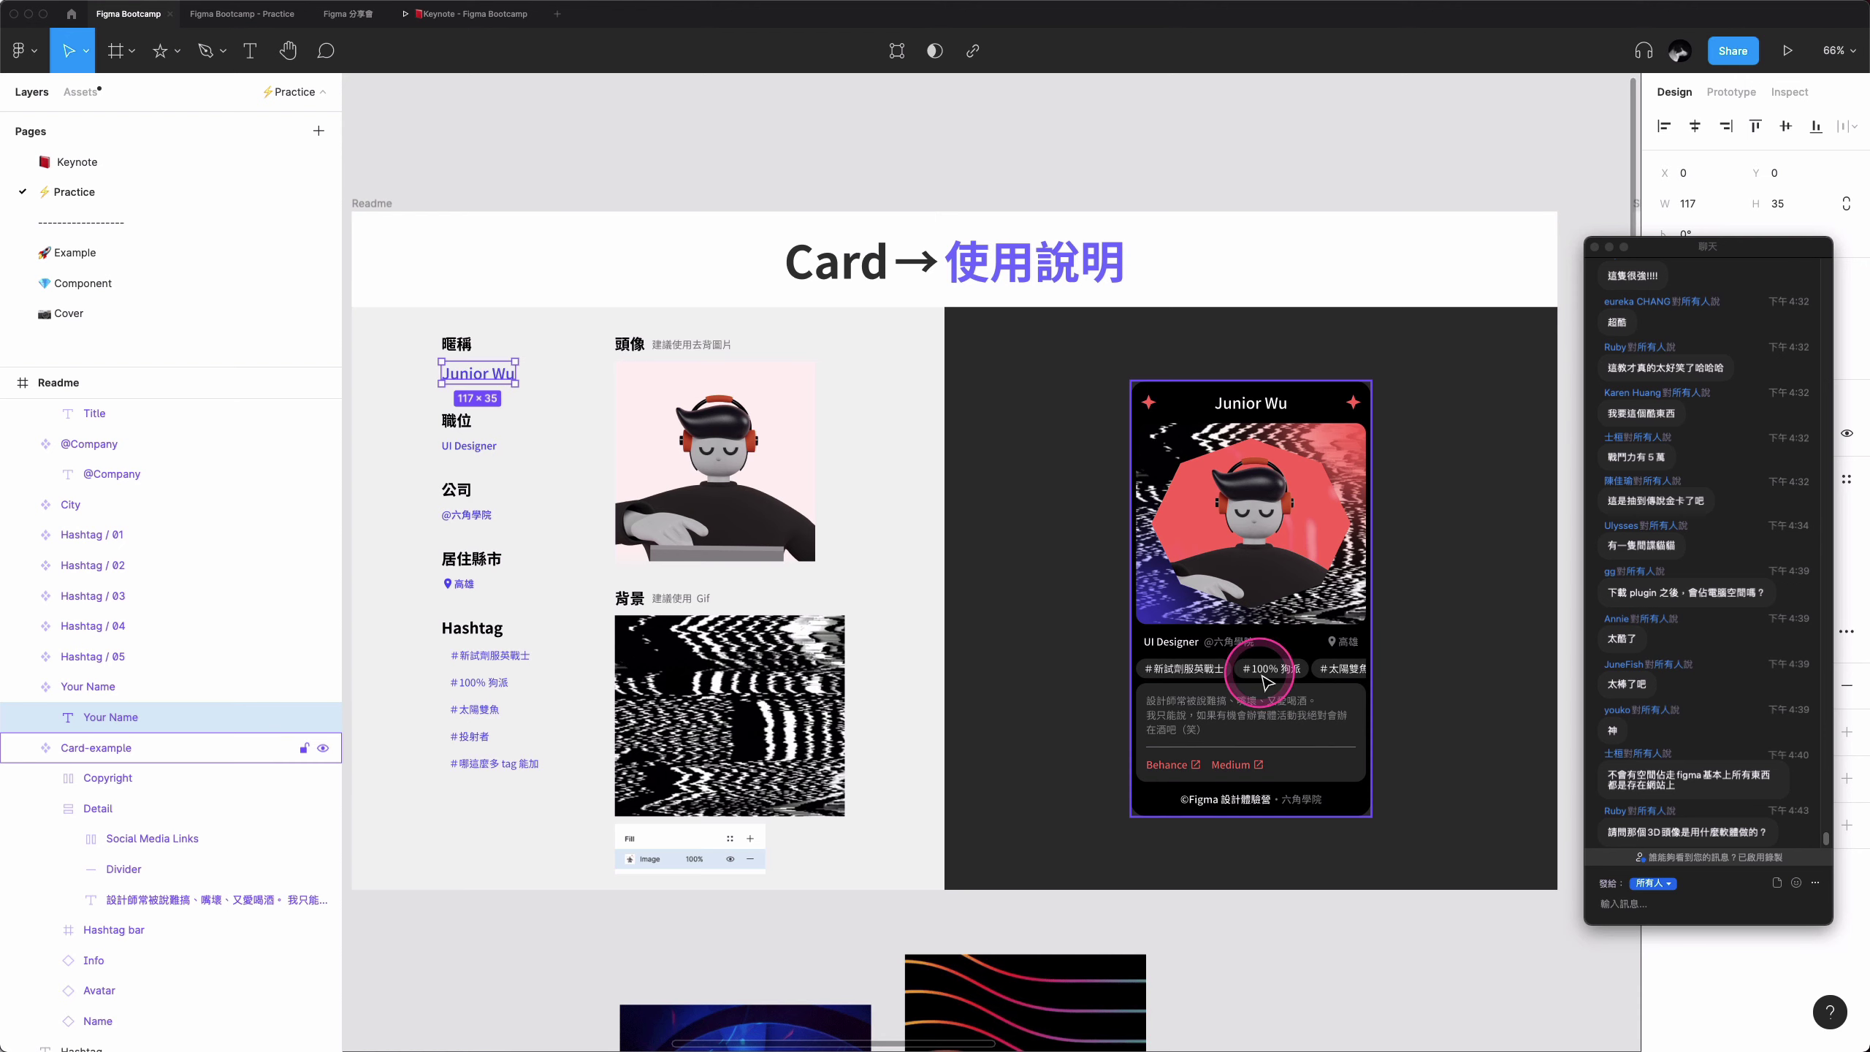
- Select the #太陽雙魚 hashtag and shift it back and forth in the row, ending last
double_click(1267, 683)
double_click(1278, 672)
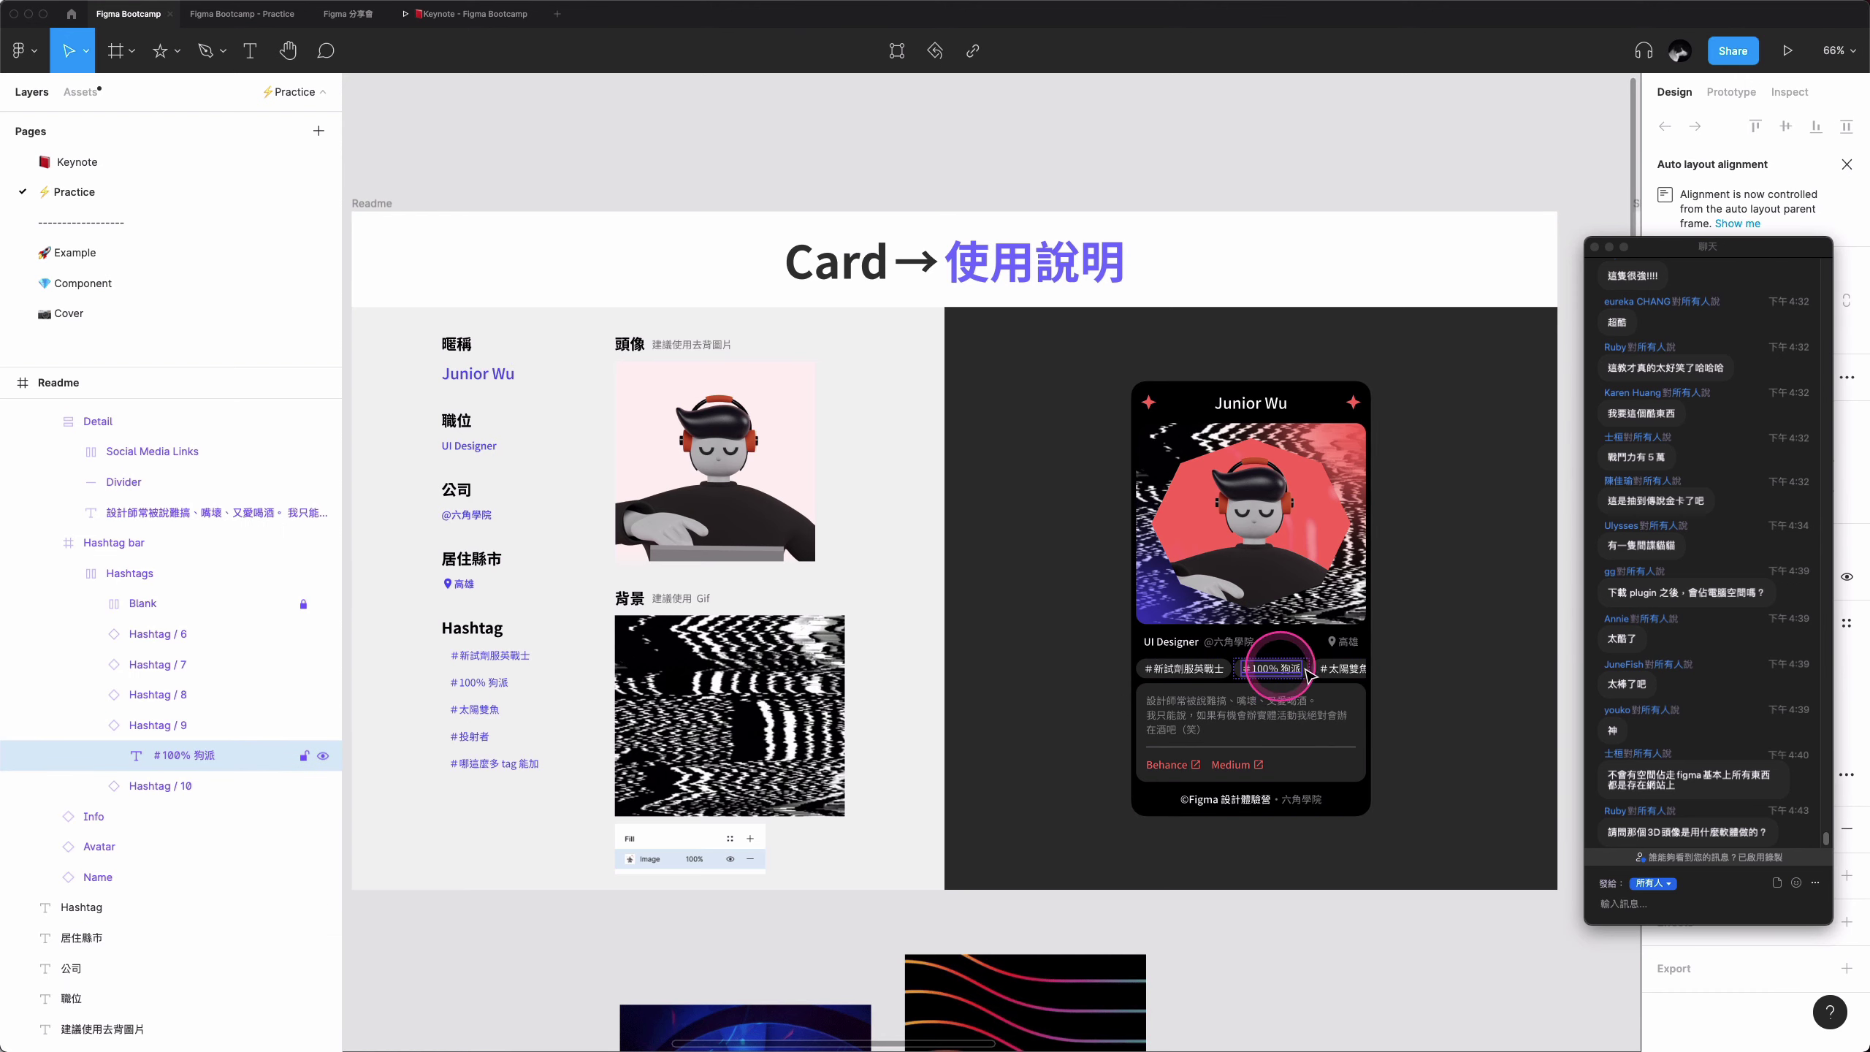
left_click(239, 696)
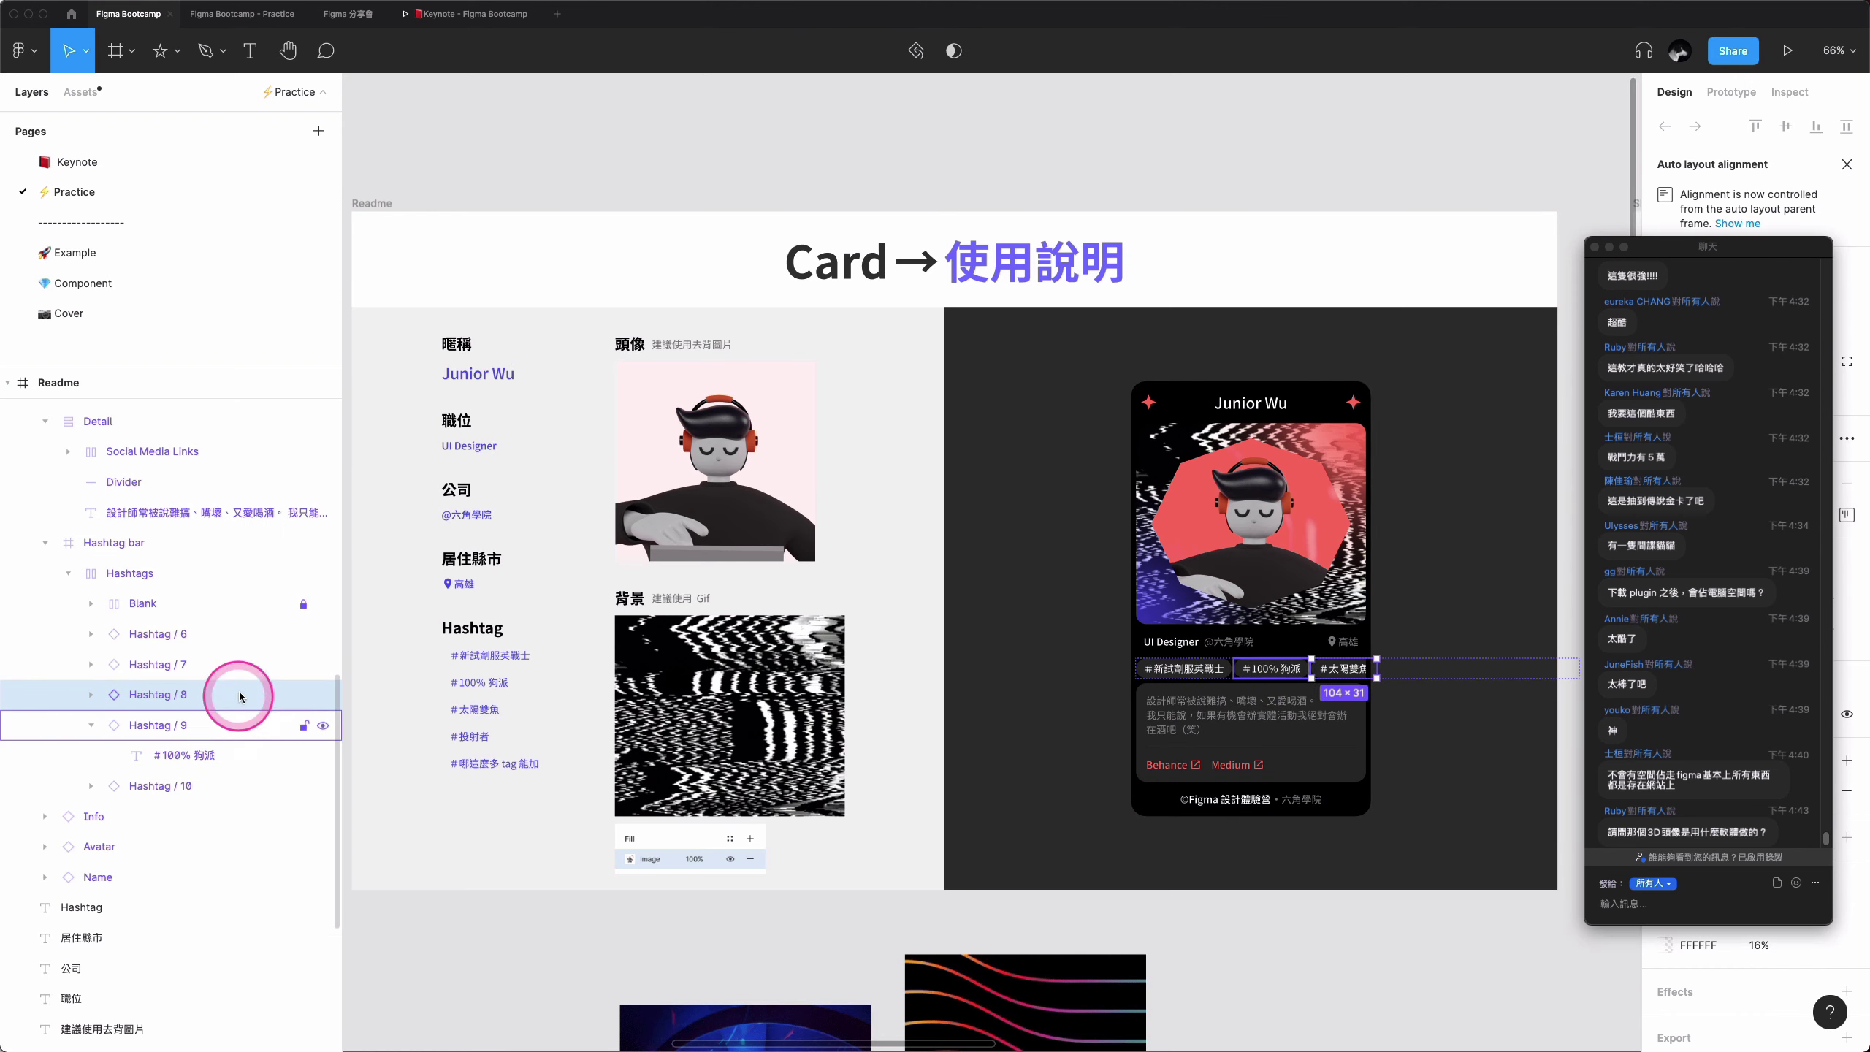
mouse_move(175, 694)
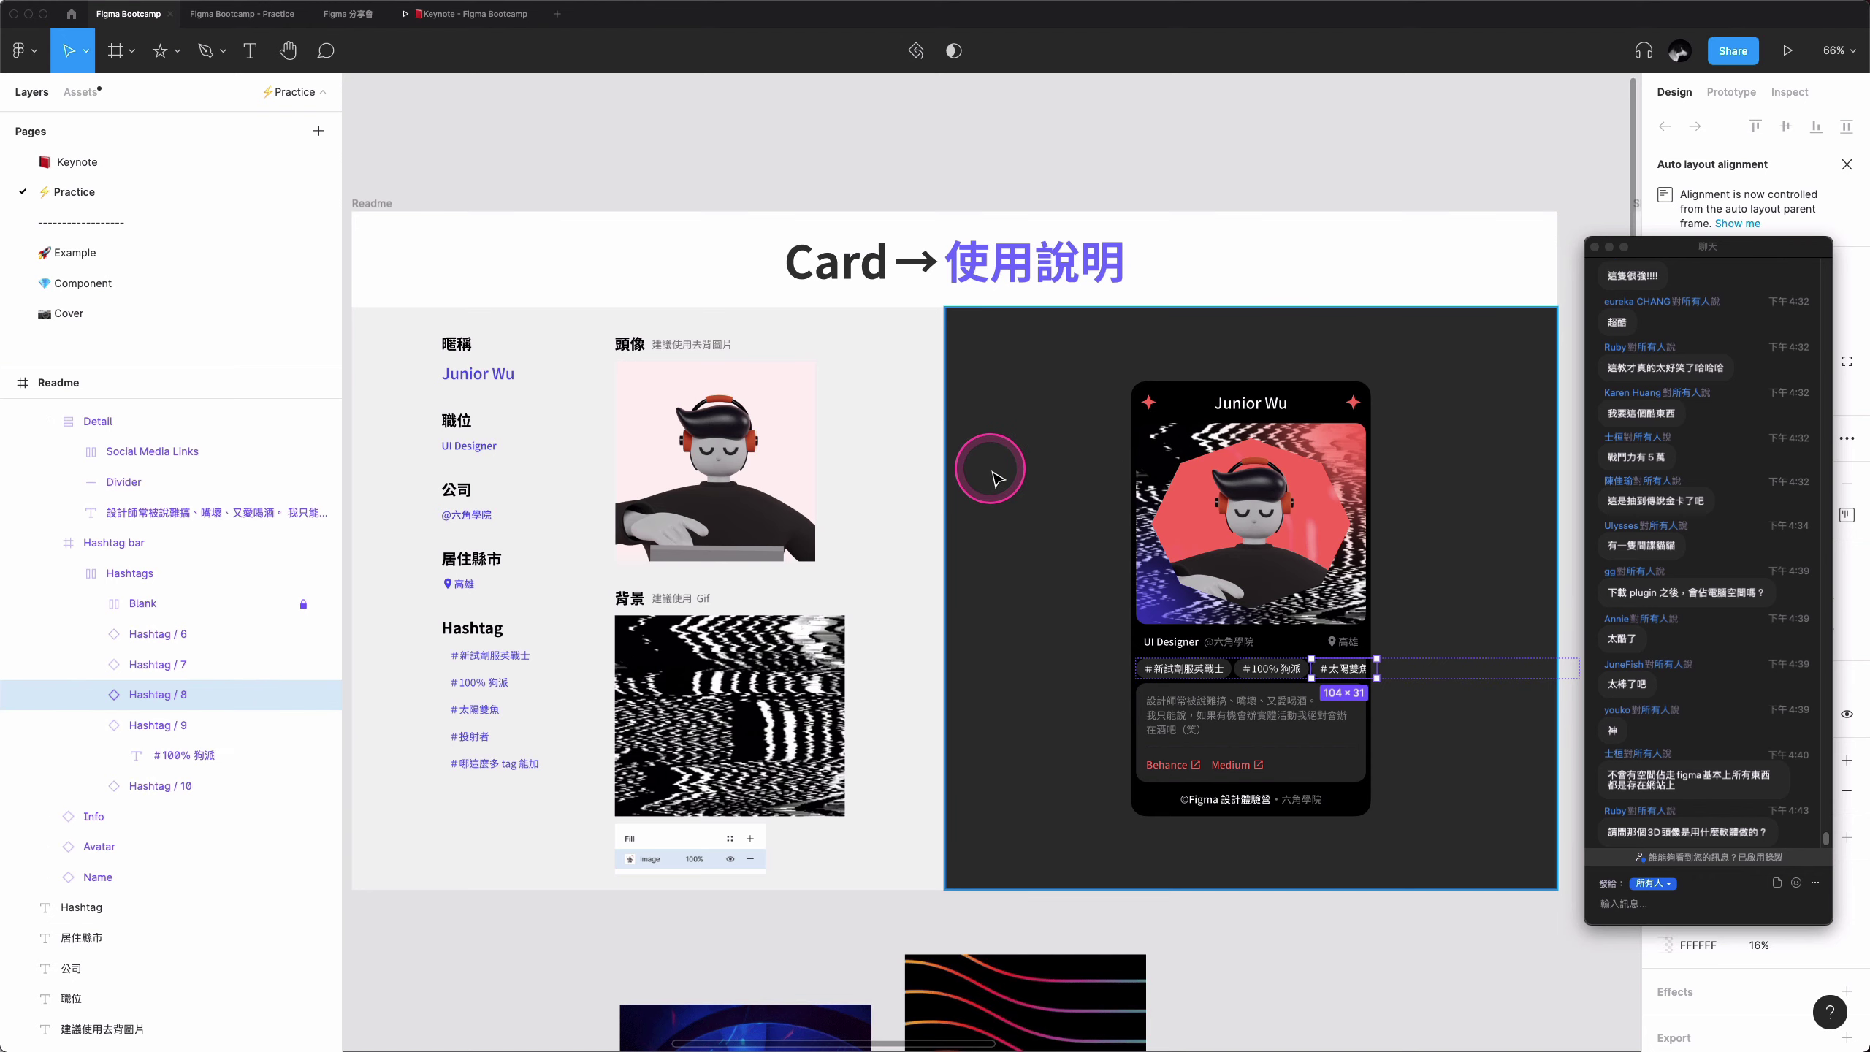
key("Left")
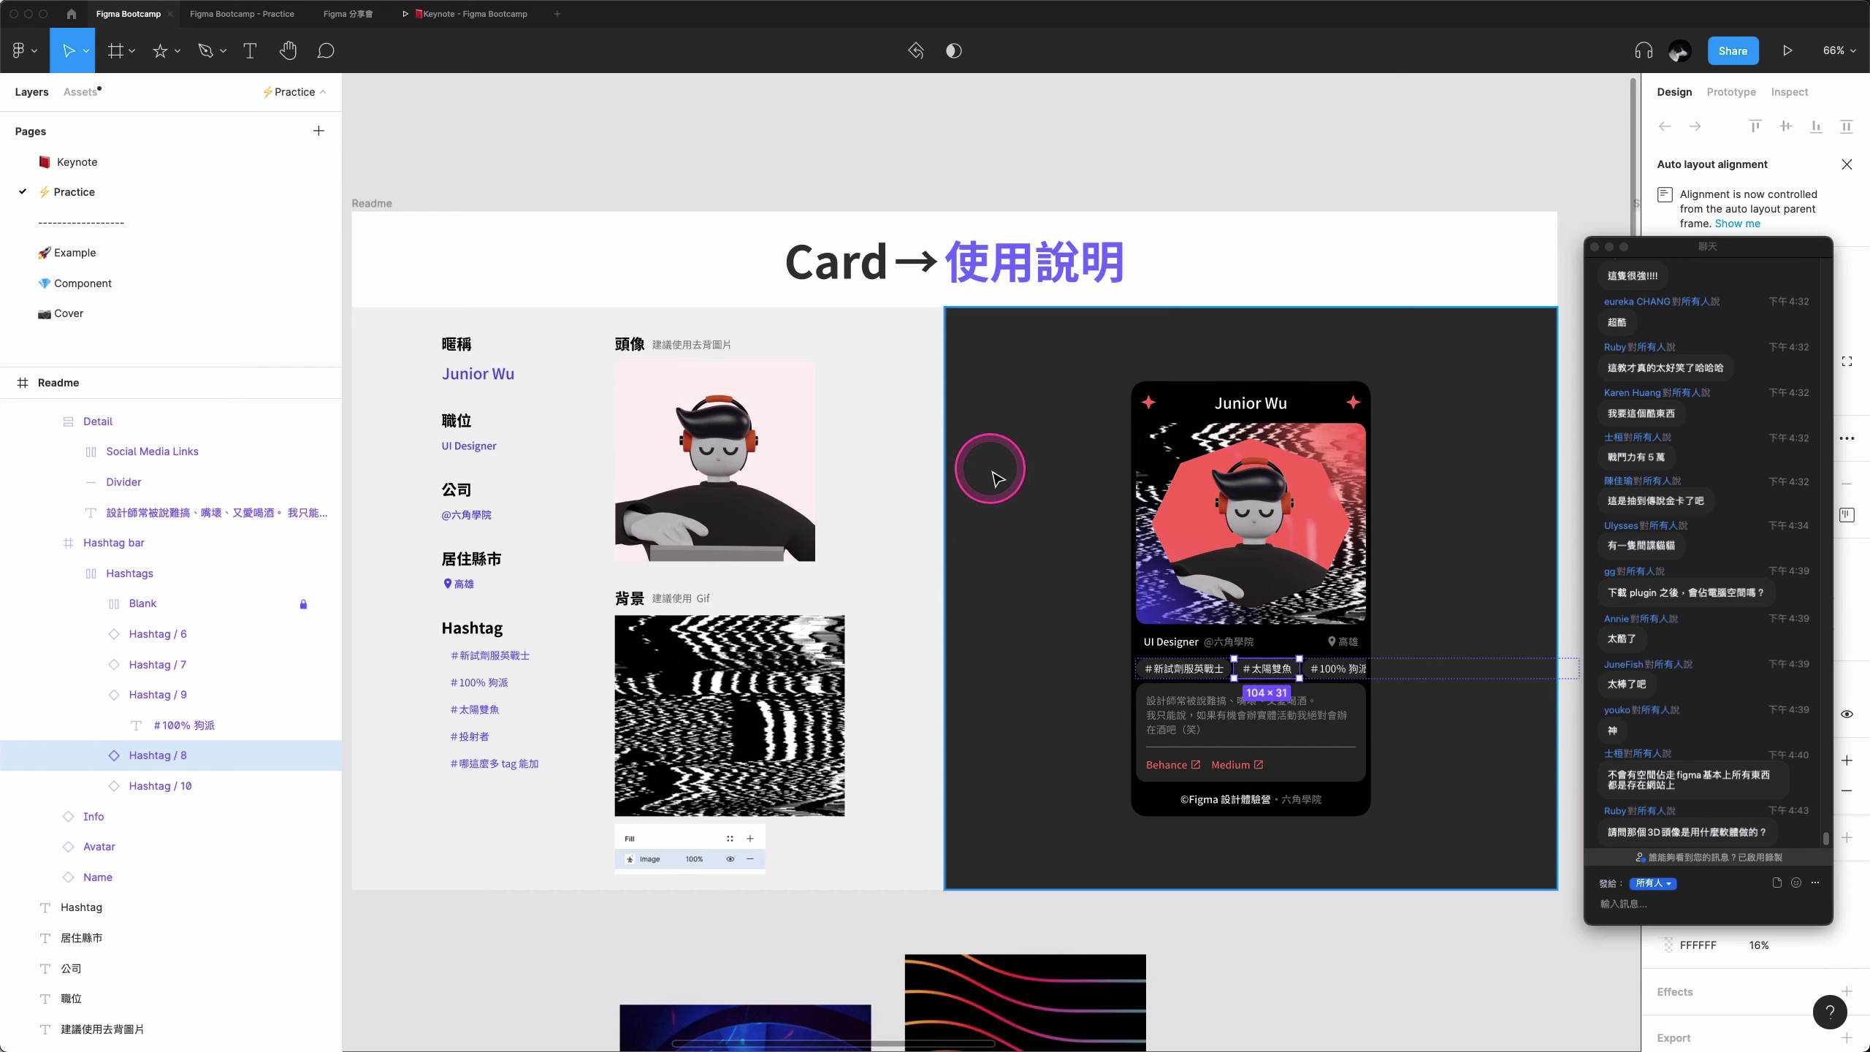
key("Left")
key("Right")
key("Right")
key("Left")
key("Right")
key("Left")
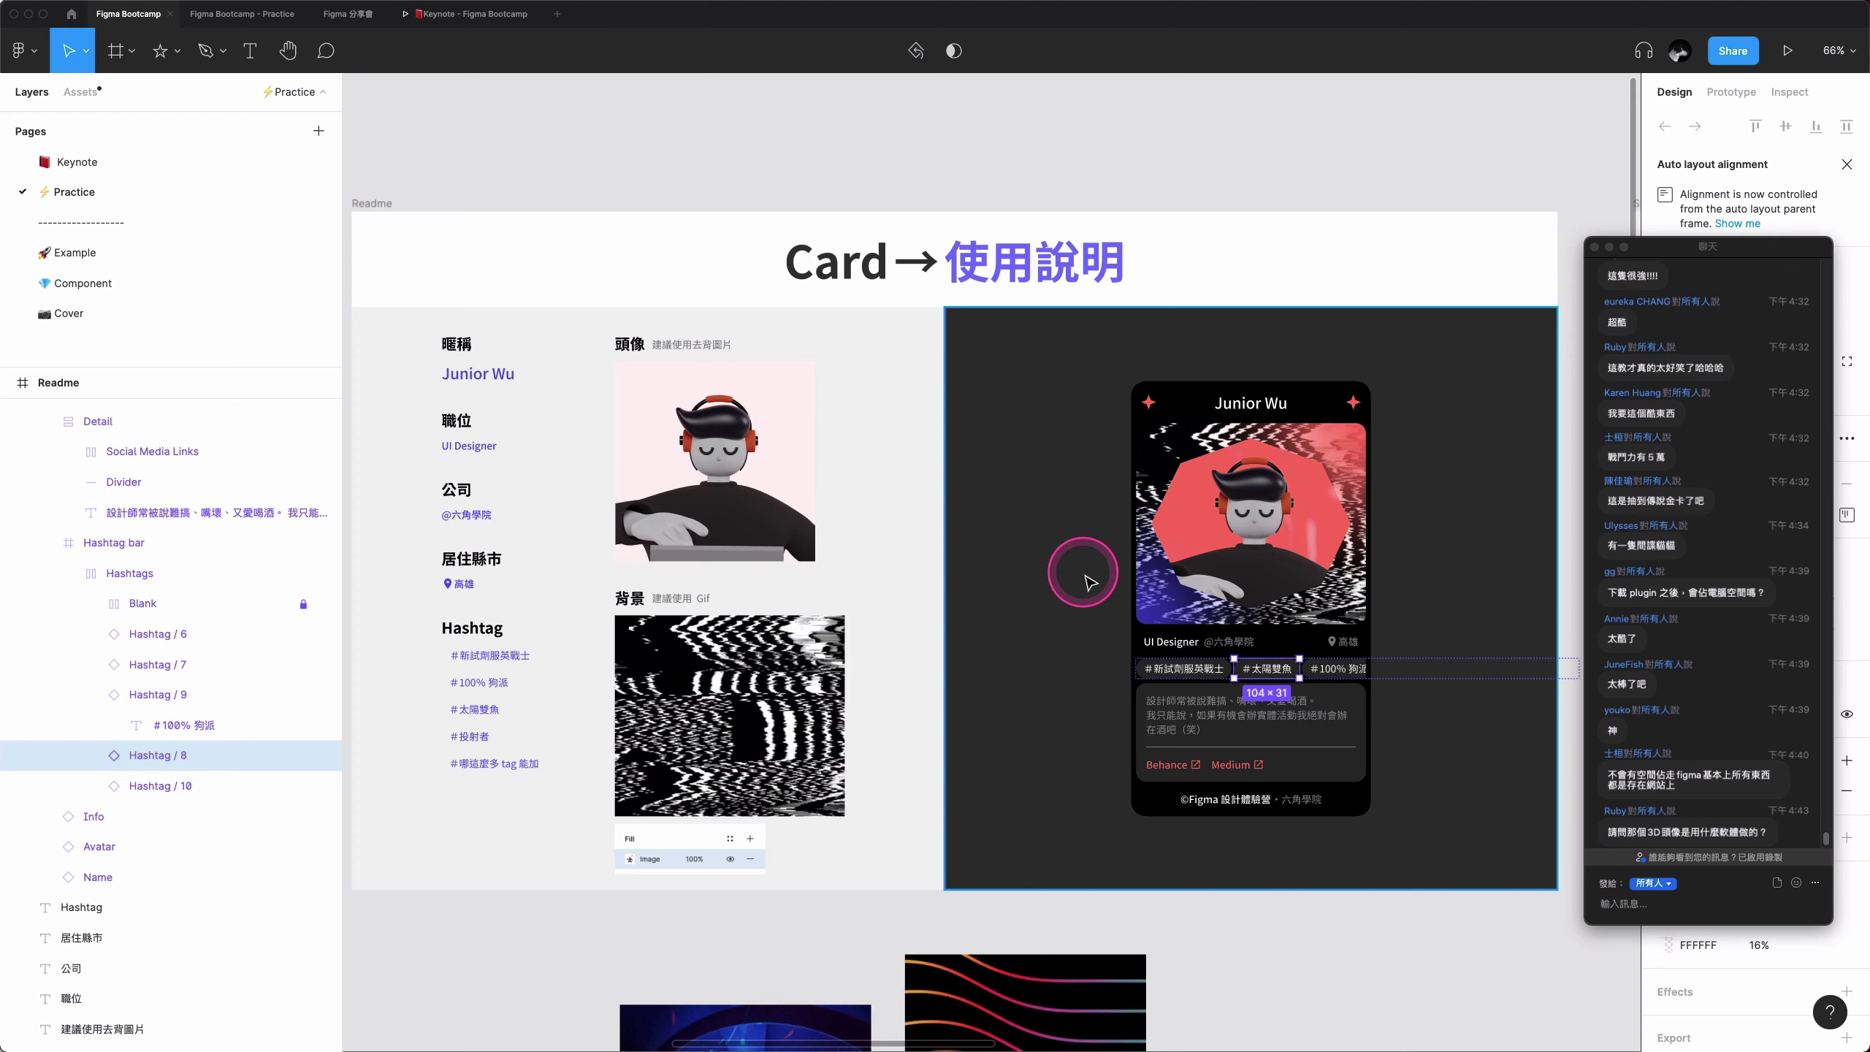
key("Right")
key("Left")
key("Right")
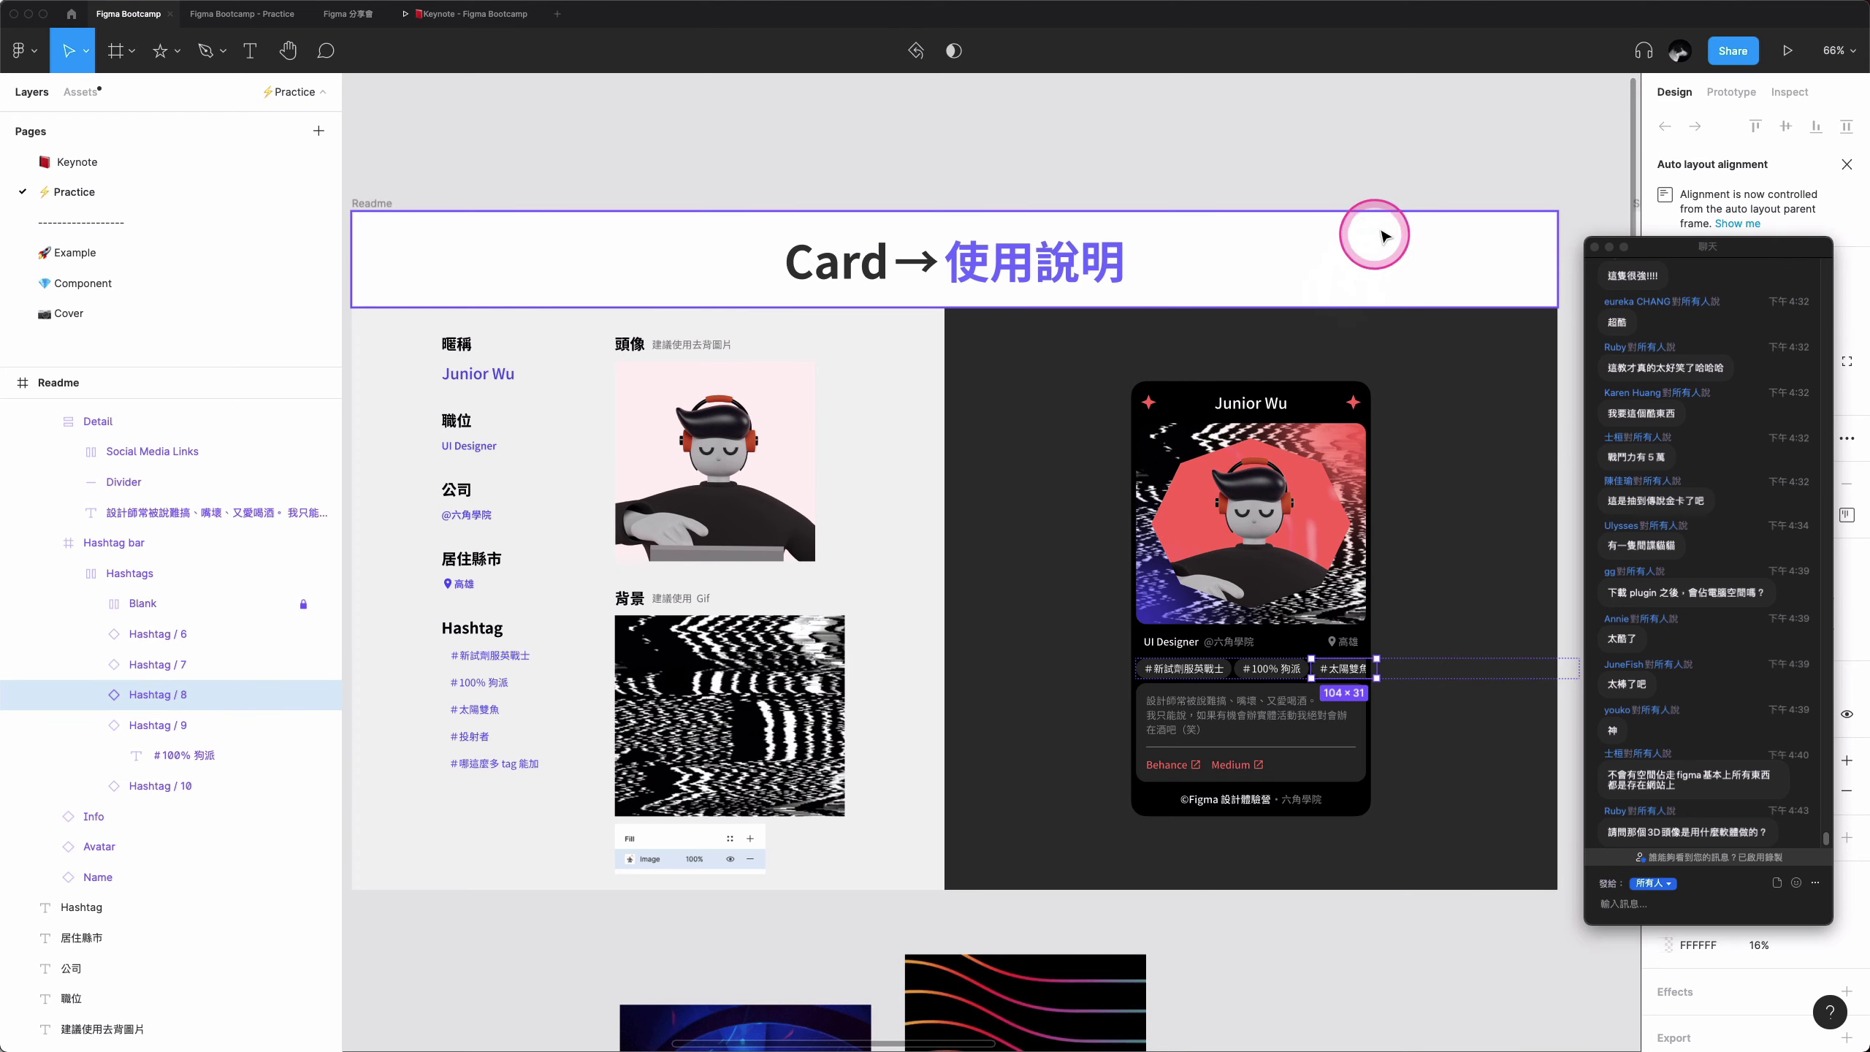
left_click(1388, 197)
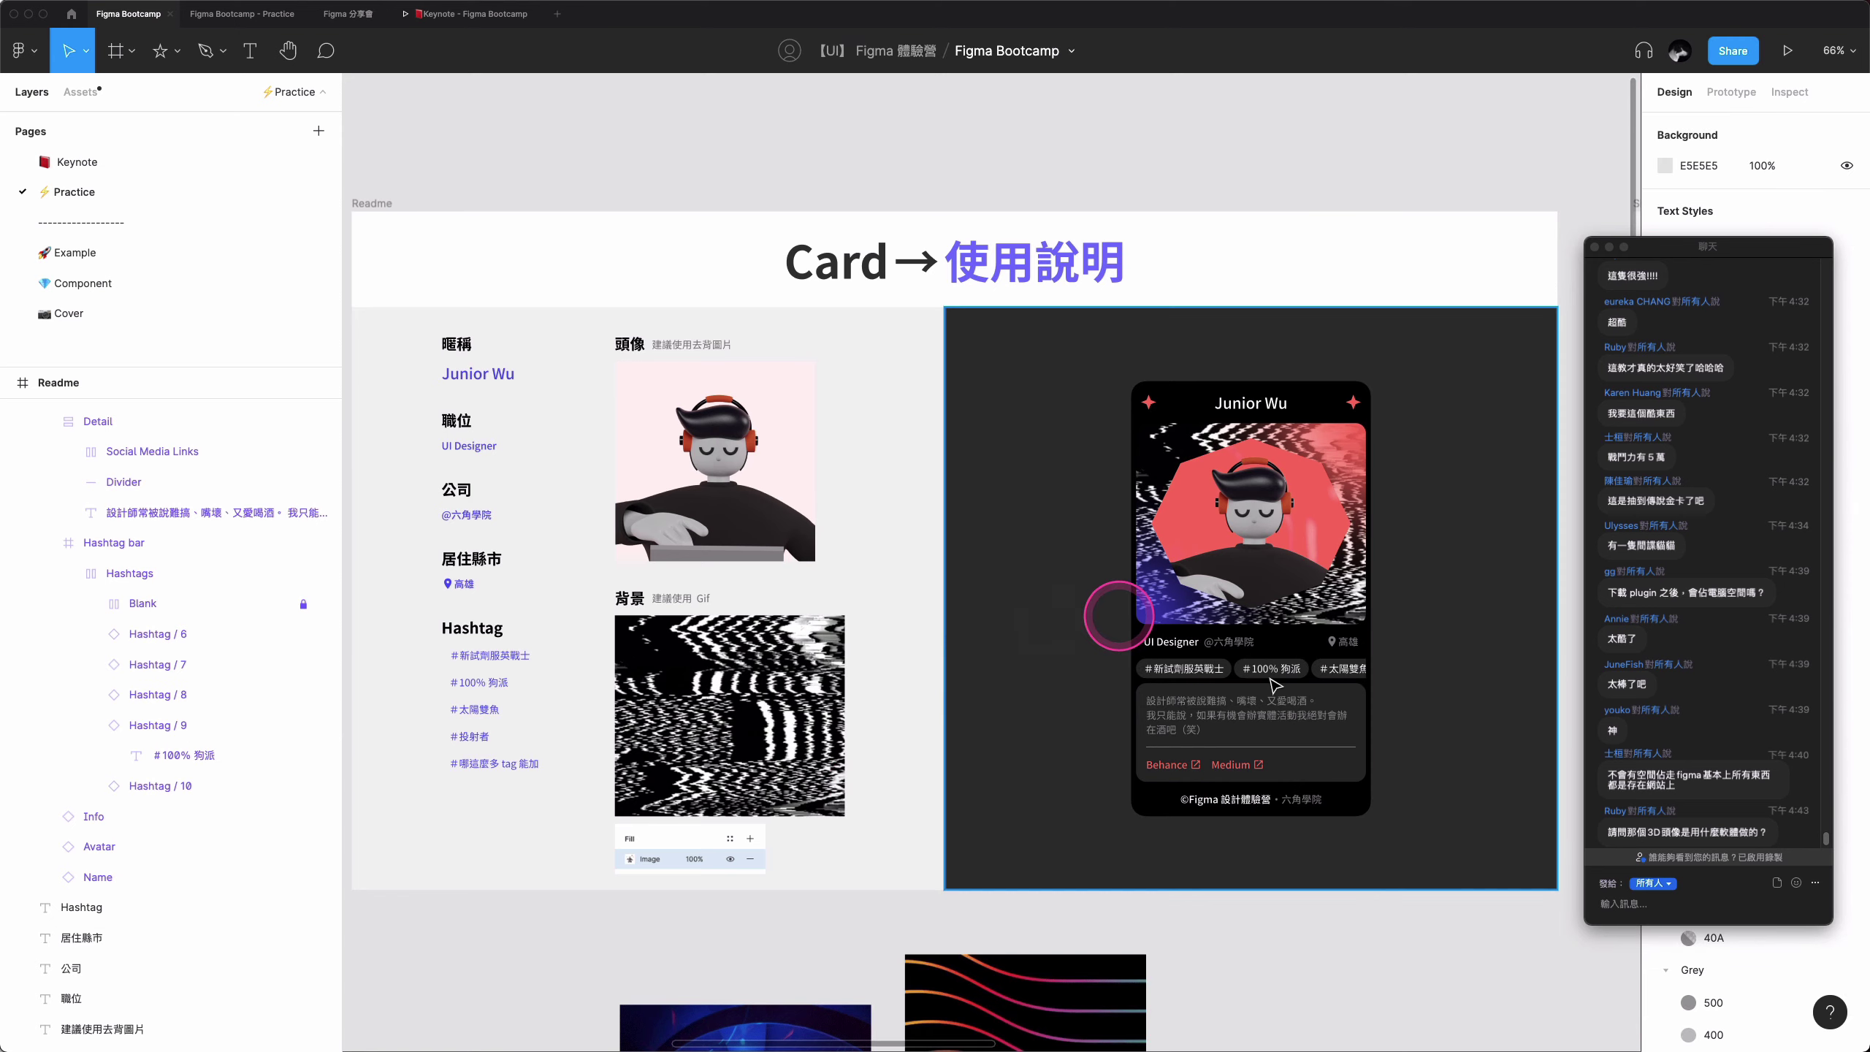
- Enter the sample card's description text (設計師常被說難搞…) and select the whole paragraph
scroll(1443, 763, "up", 3)
scroll(1387, 764, "up", 3)
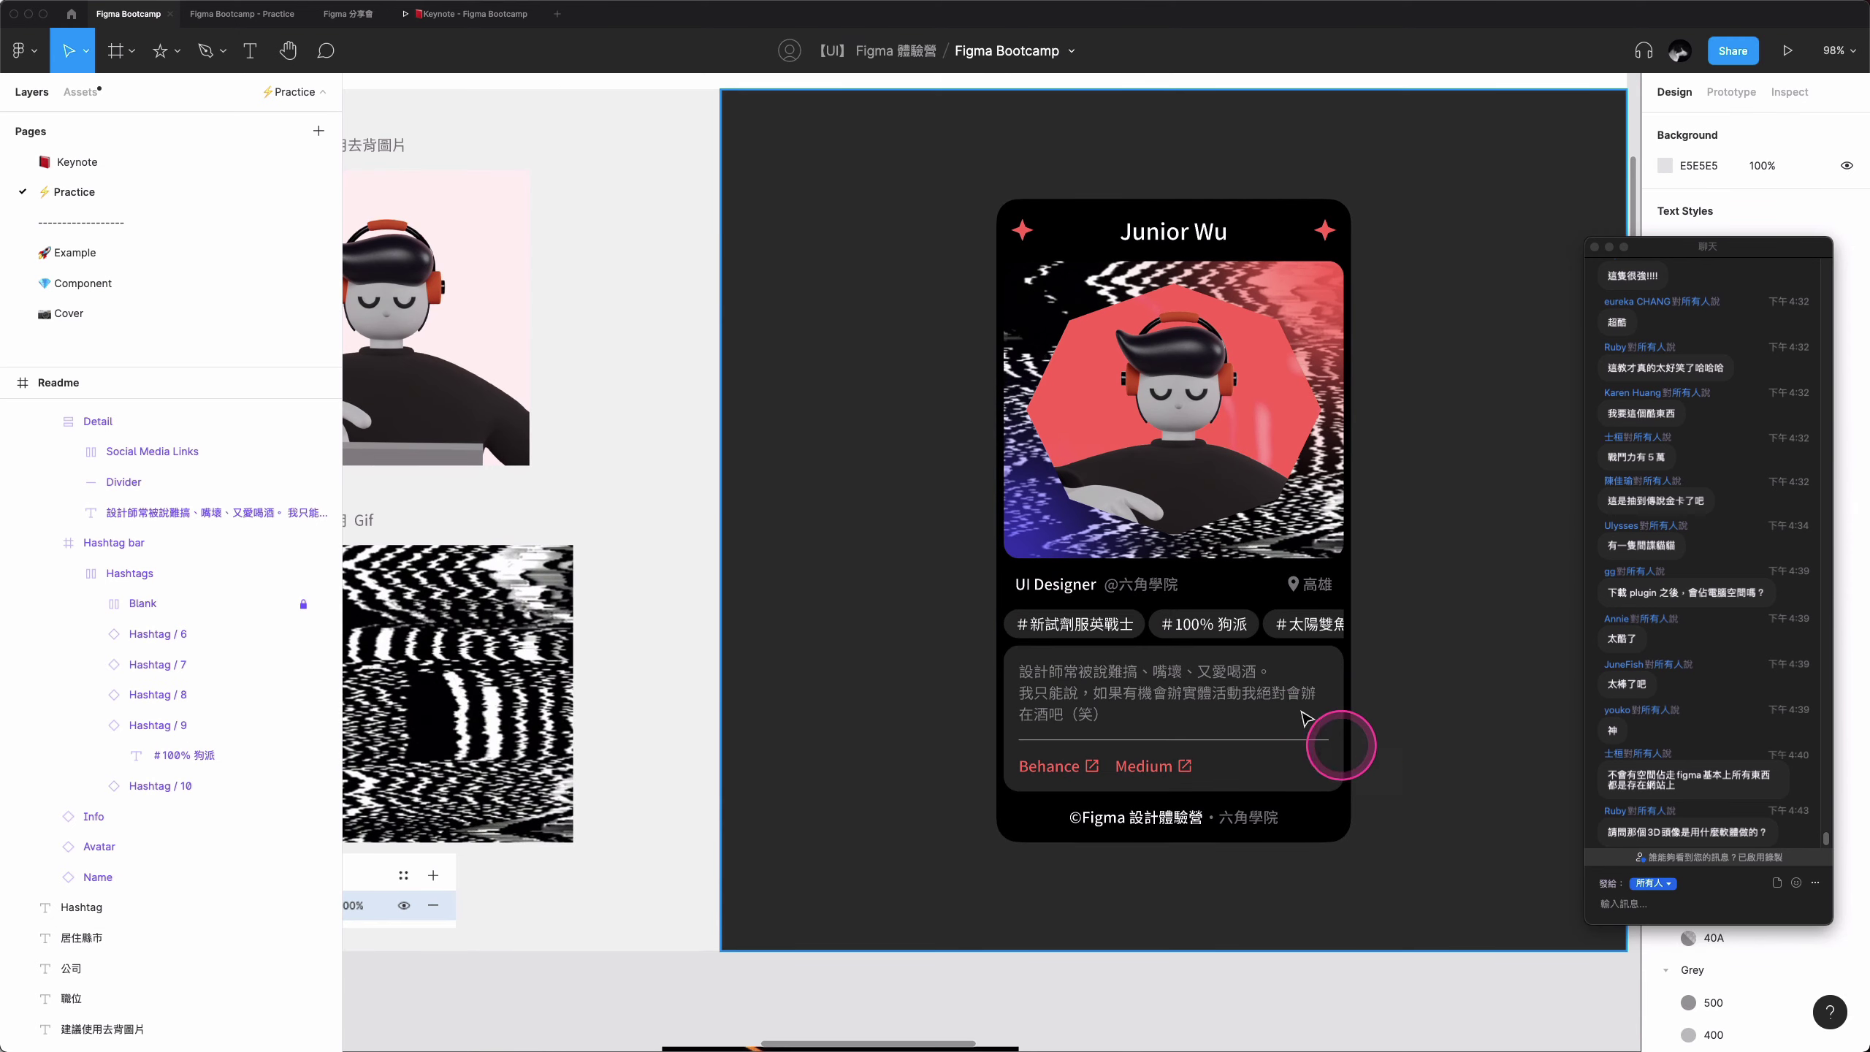
scroll(1384, 420, "down", 2)
left_click(1211, 648)
scroll(1251, 648, "up", 2)
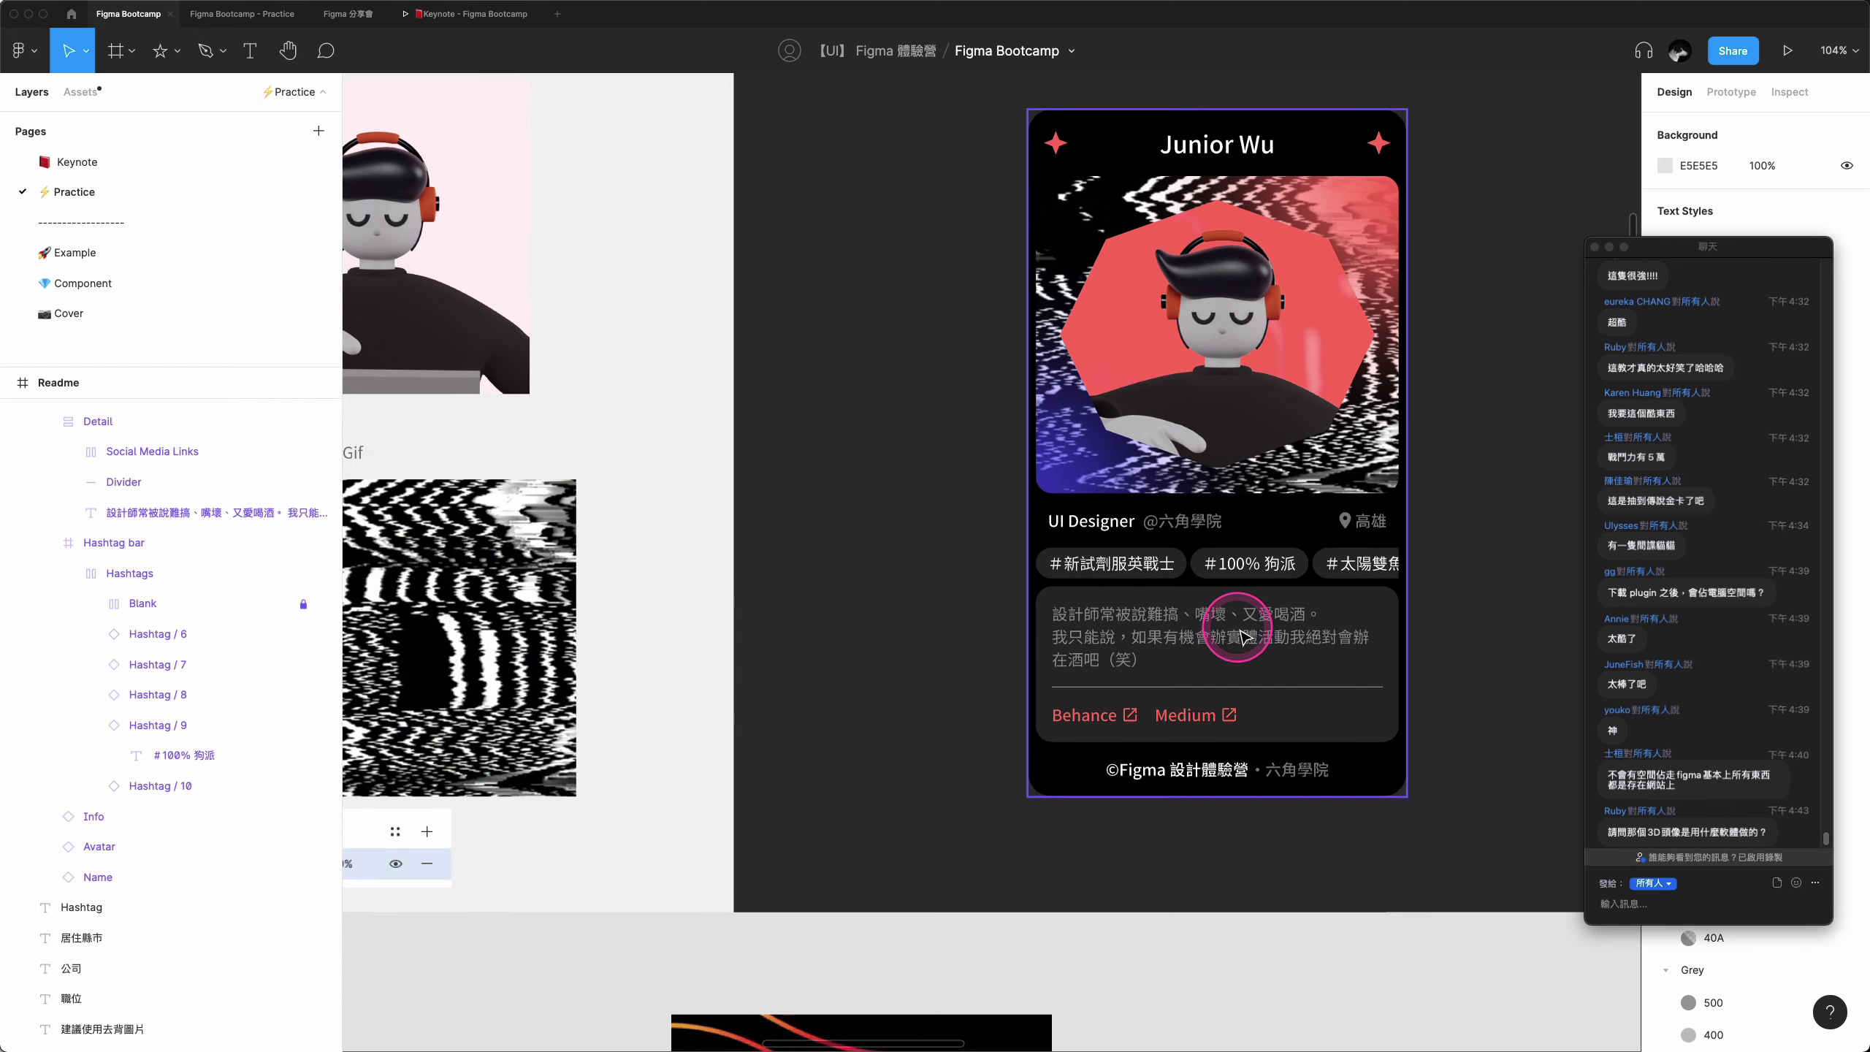
scroll(1303, 640, "up", 1)
double_click(1303, 641)
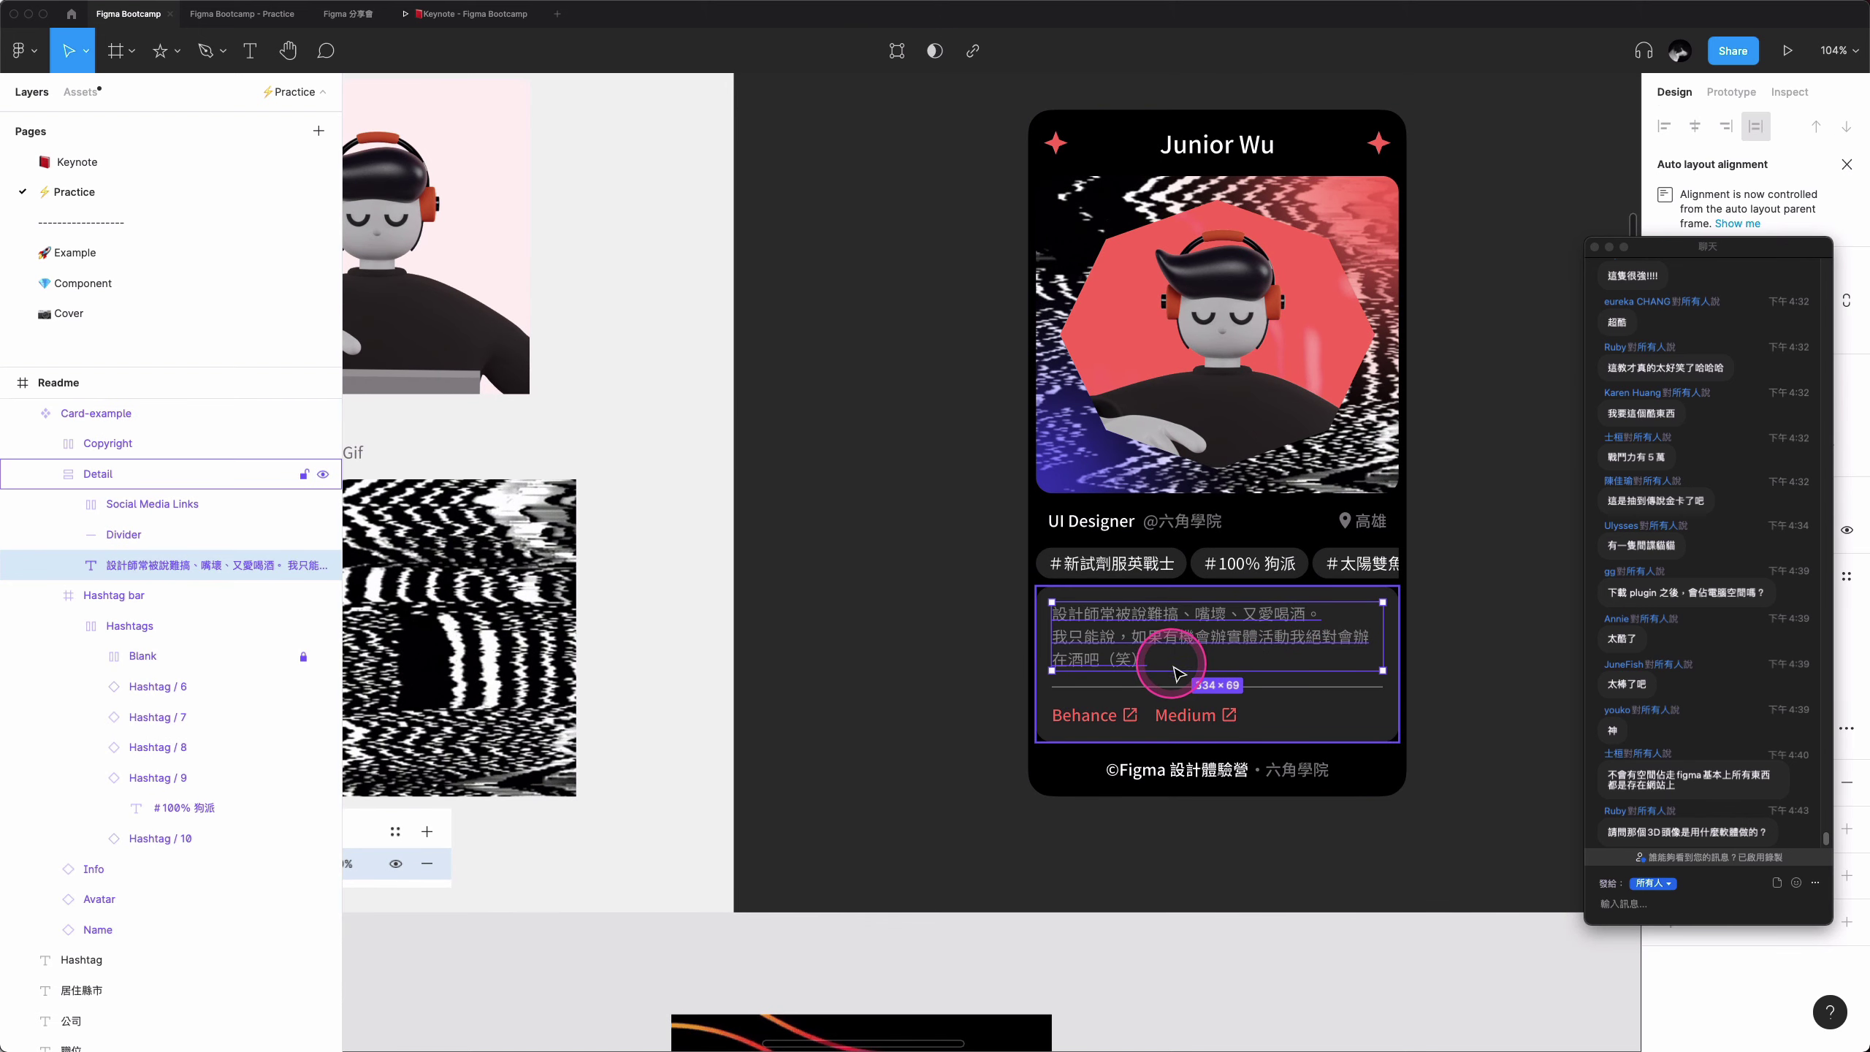
double_click(1157, 648)
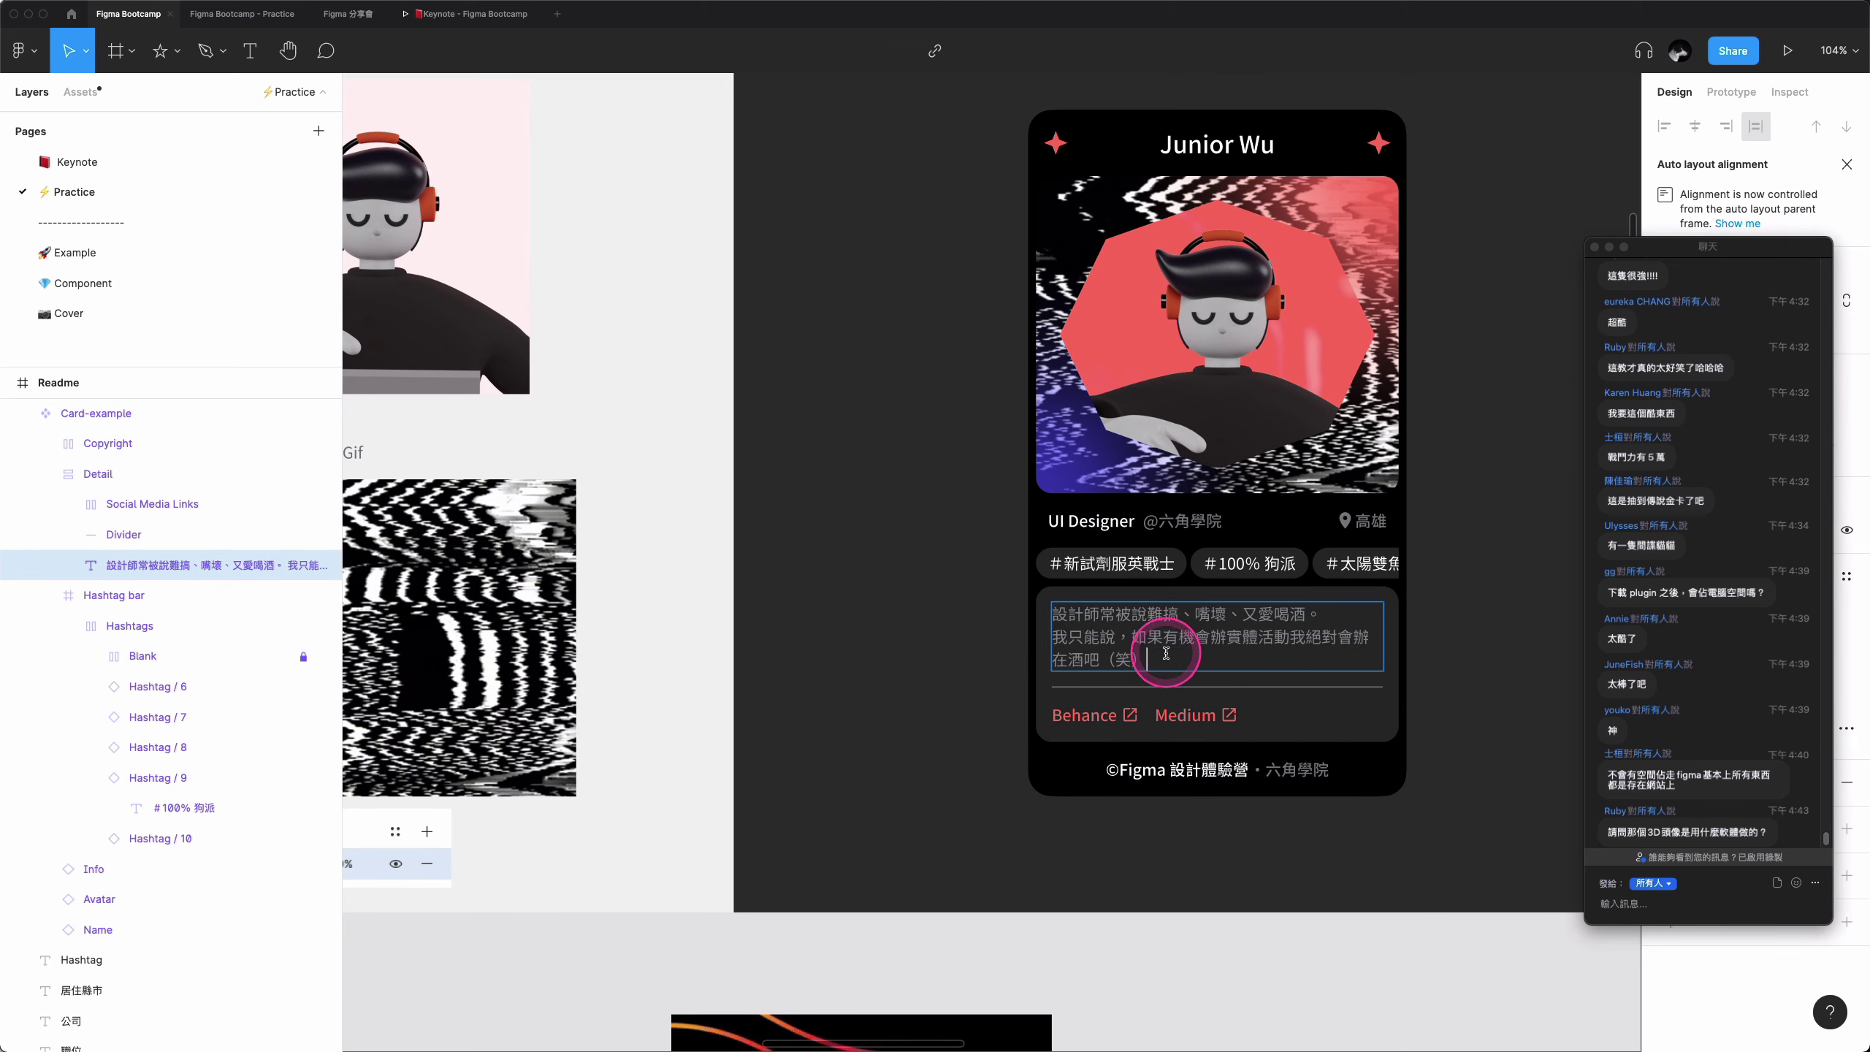
left_click_drag(1170, 652, 1058, 613)
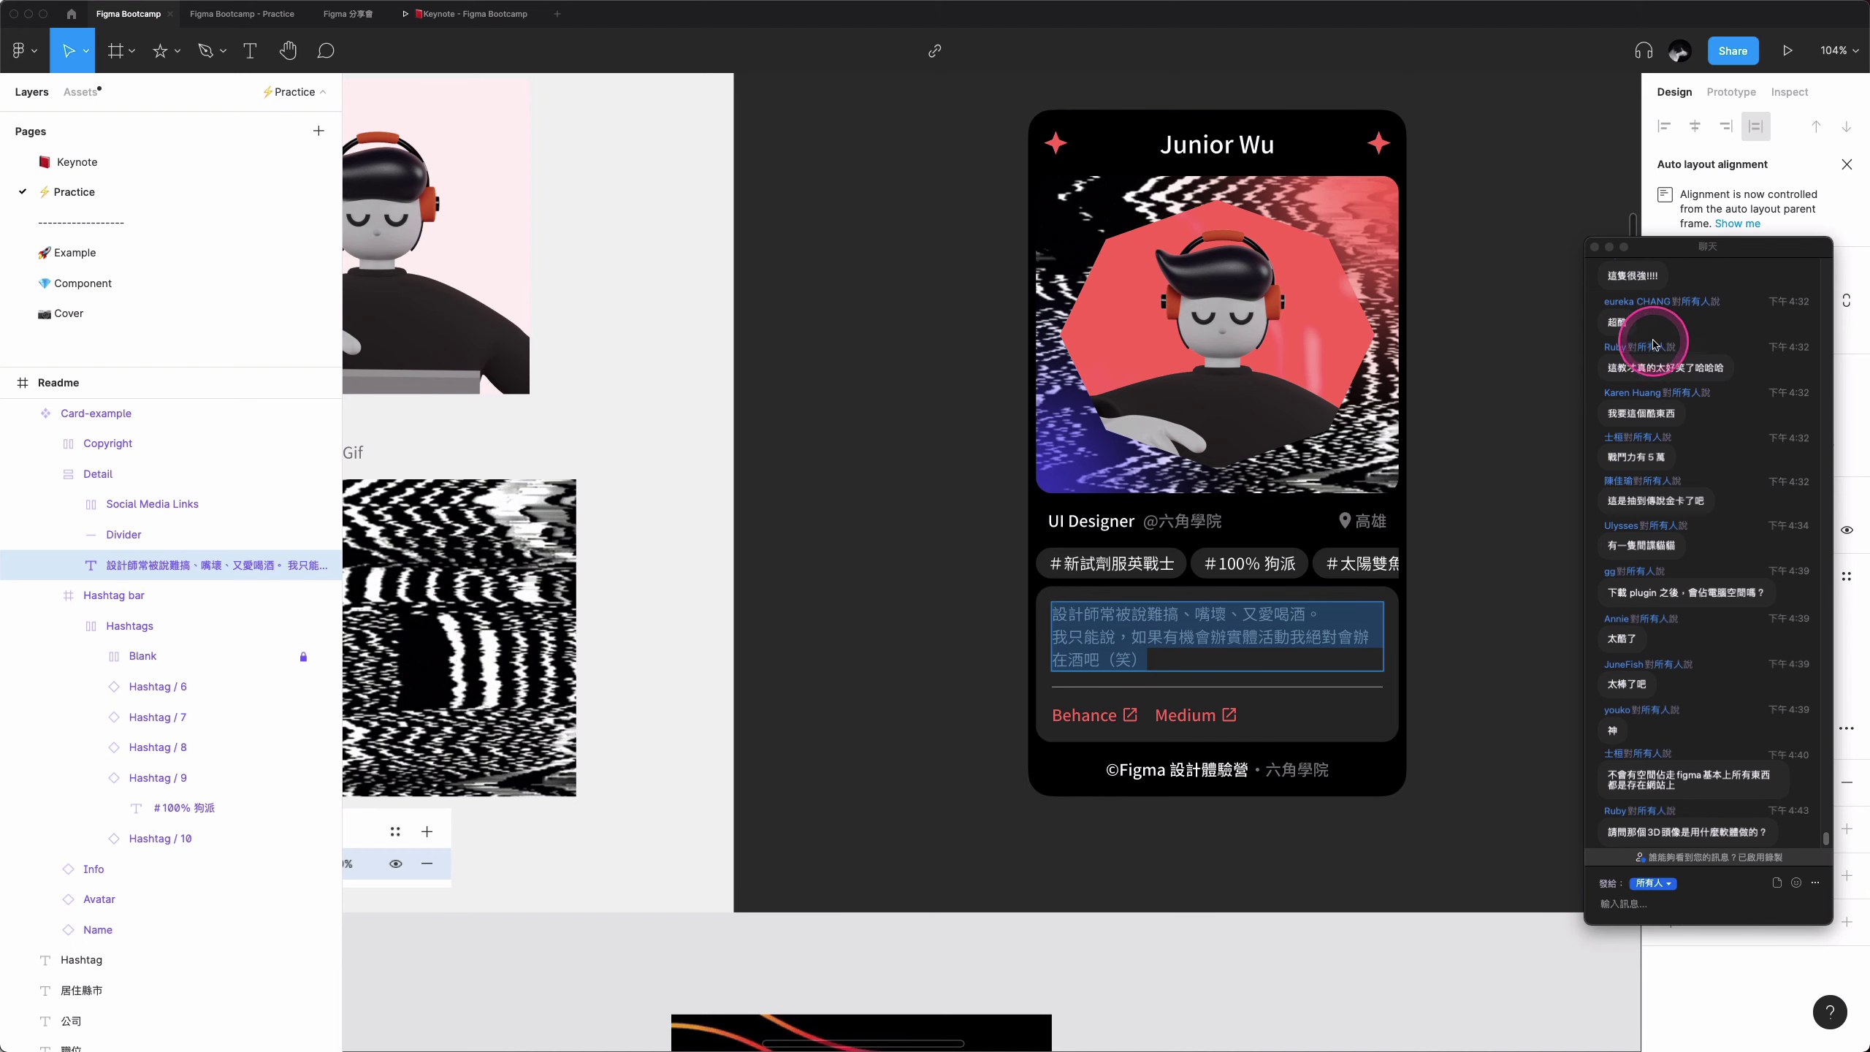
- Select the card's Social Media Links group containing the Medium link
left_click(1102, 720)
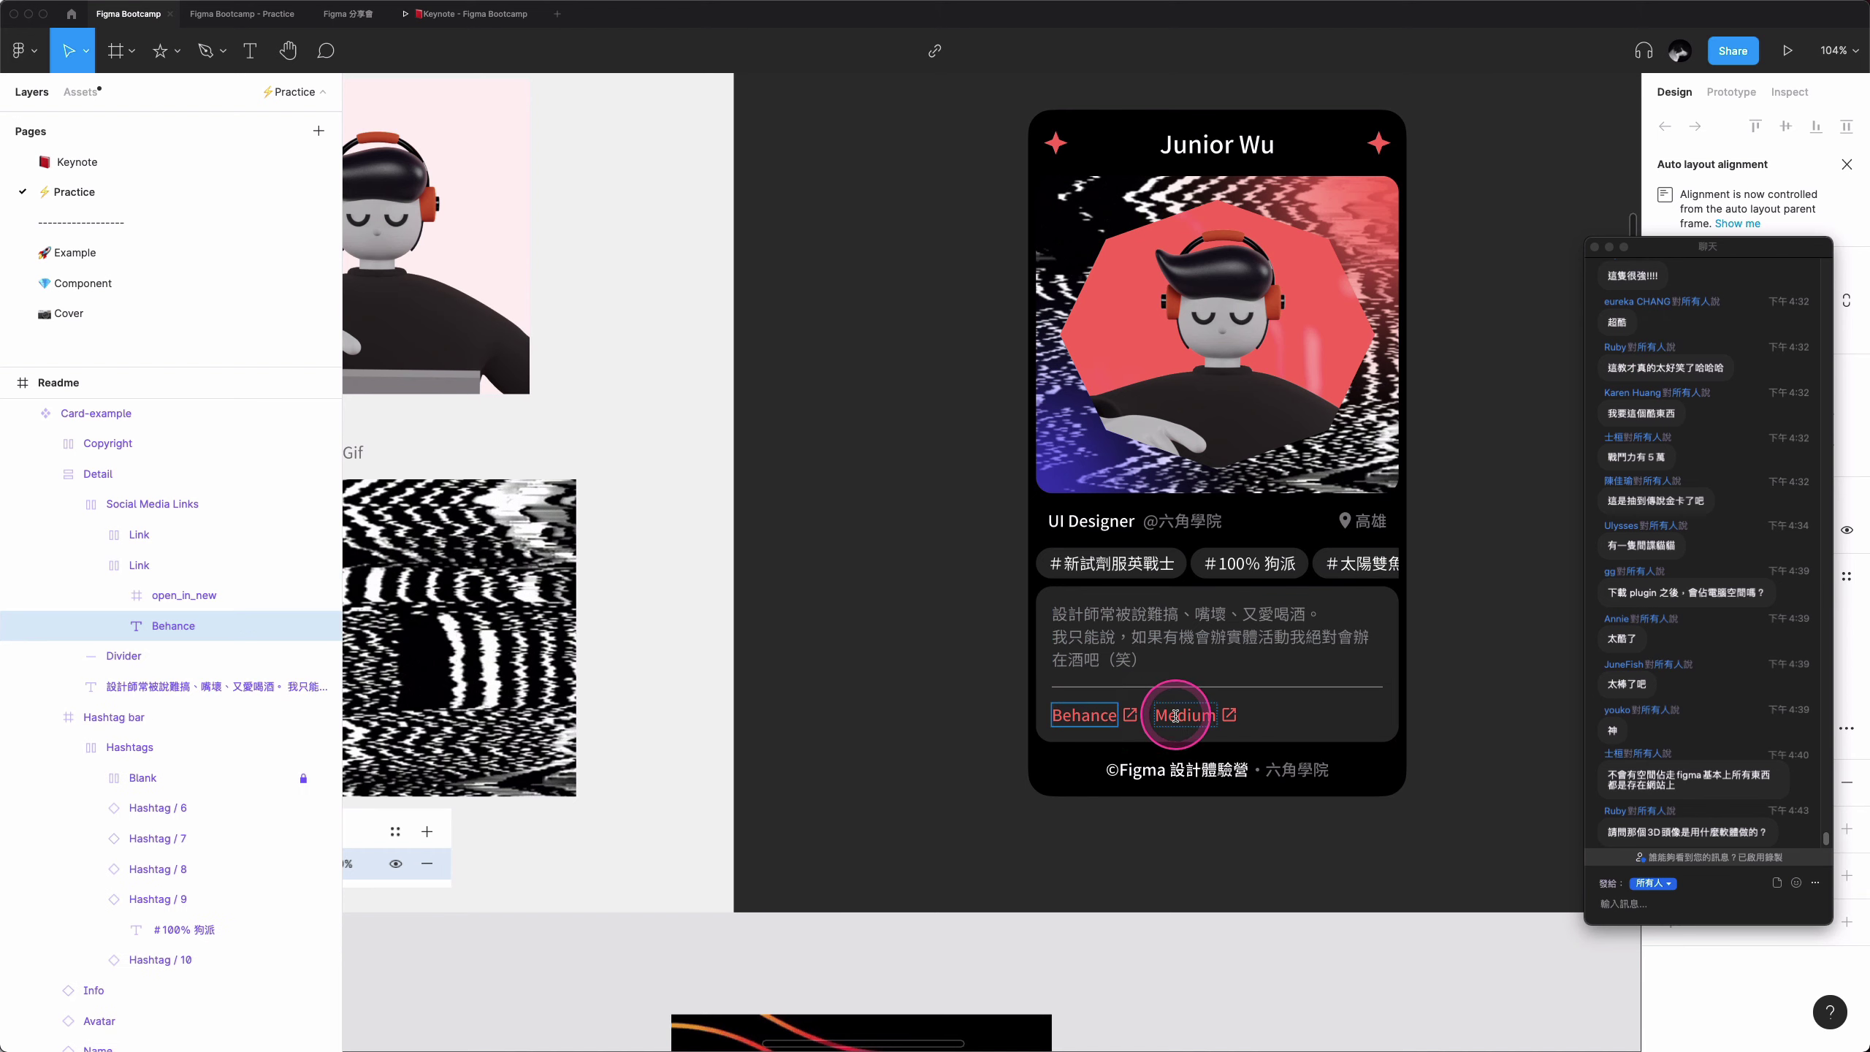
double_click(1185, 713)
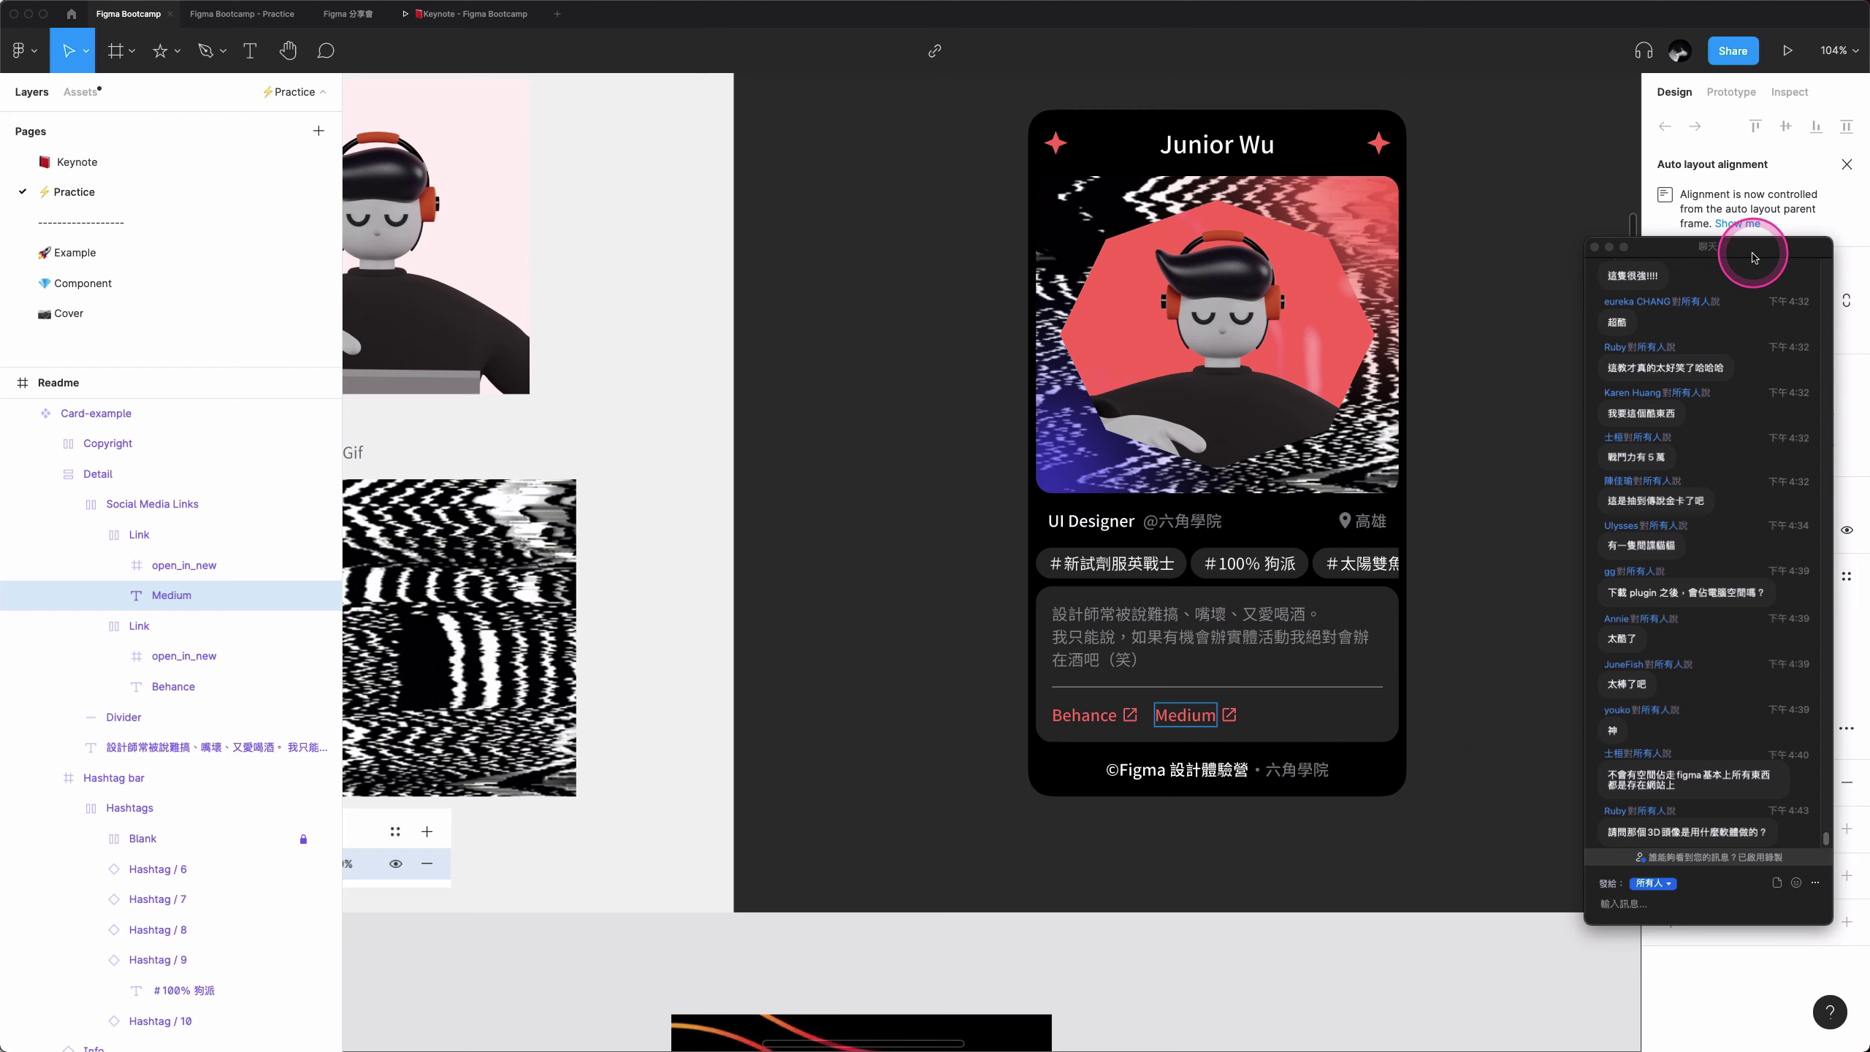
left_click_drag(1754, 257, 622, 289)
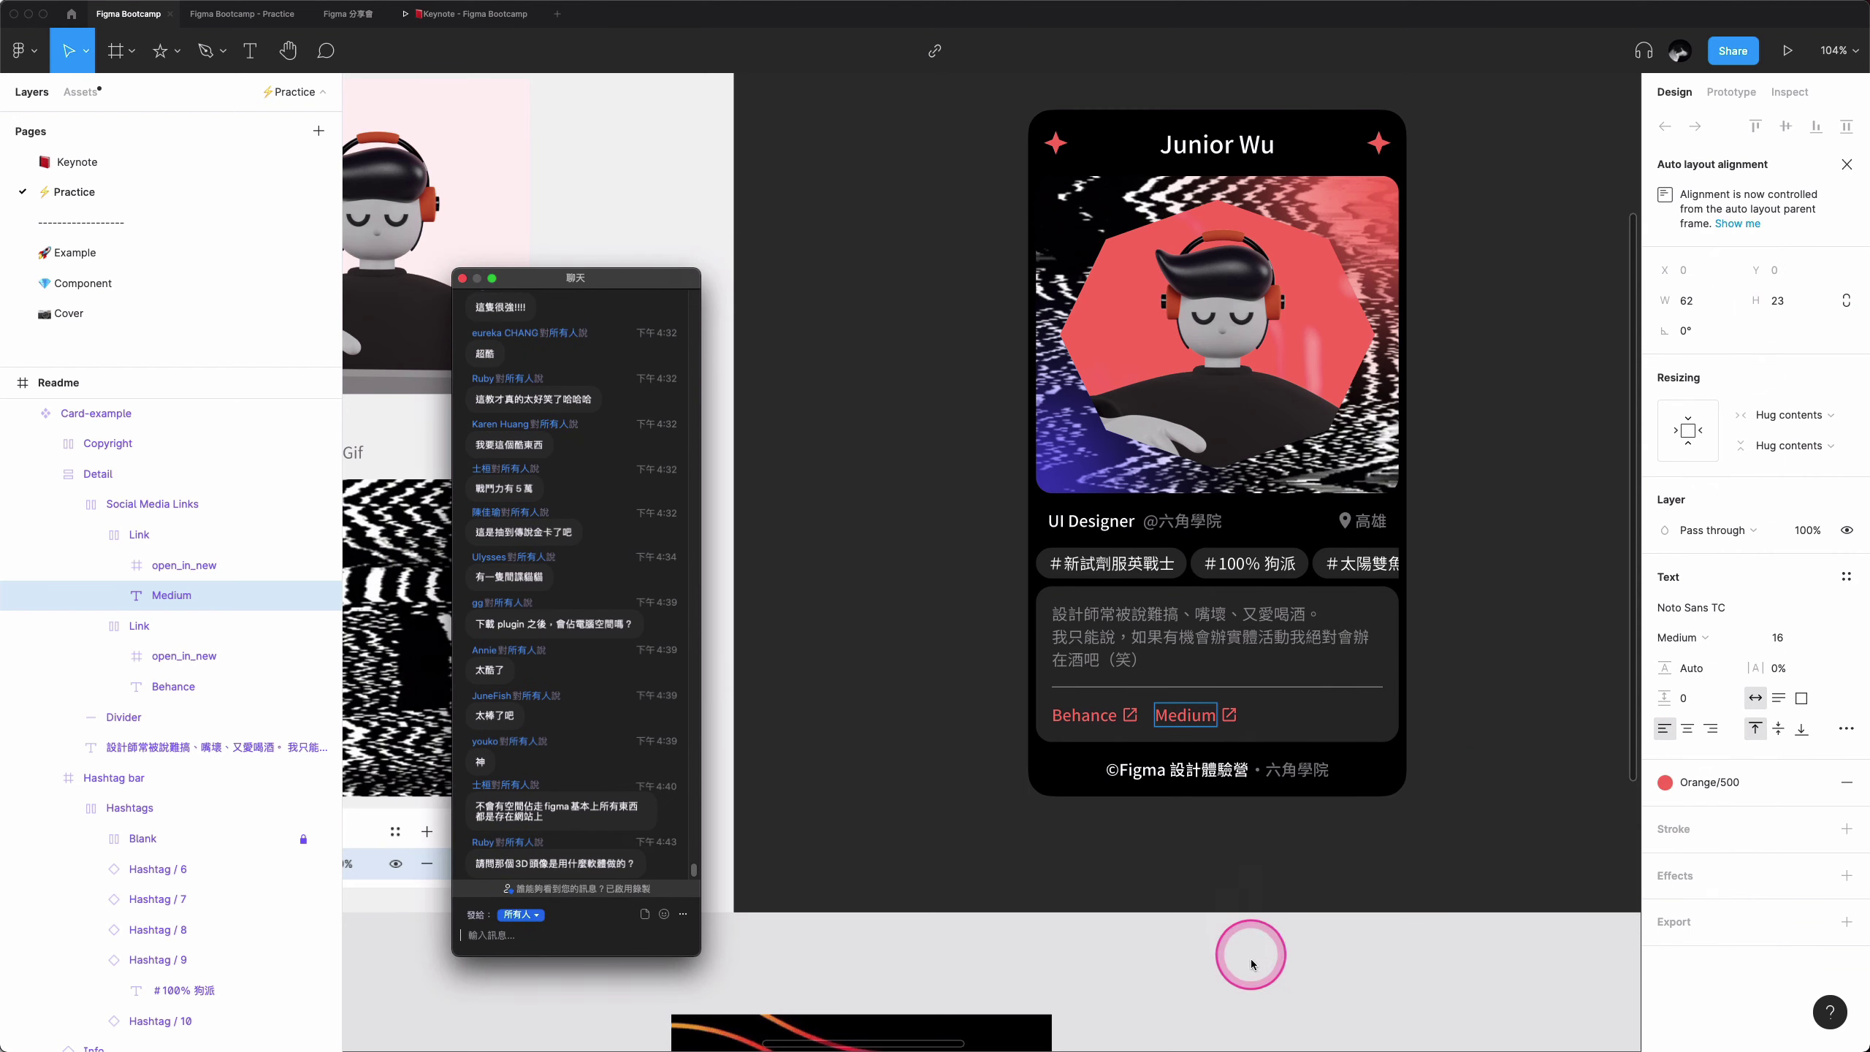
left_click(1315, 956)
double_click(1178, 736)
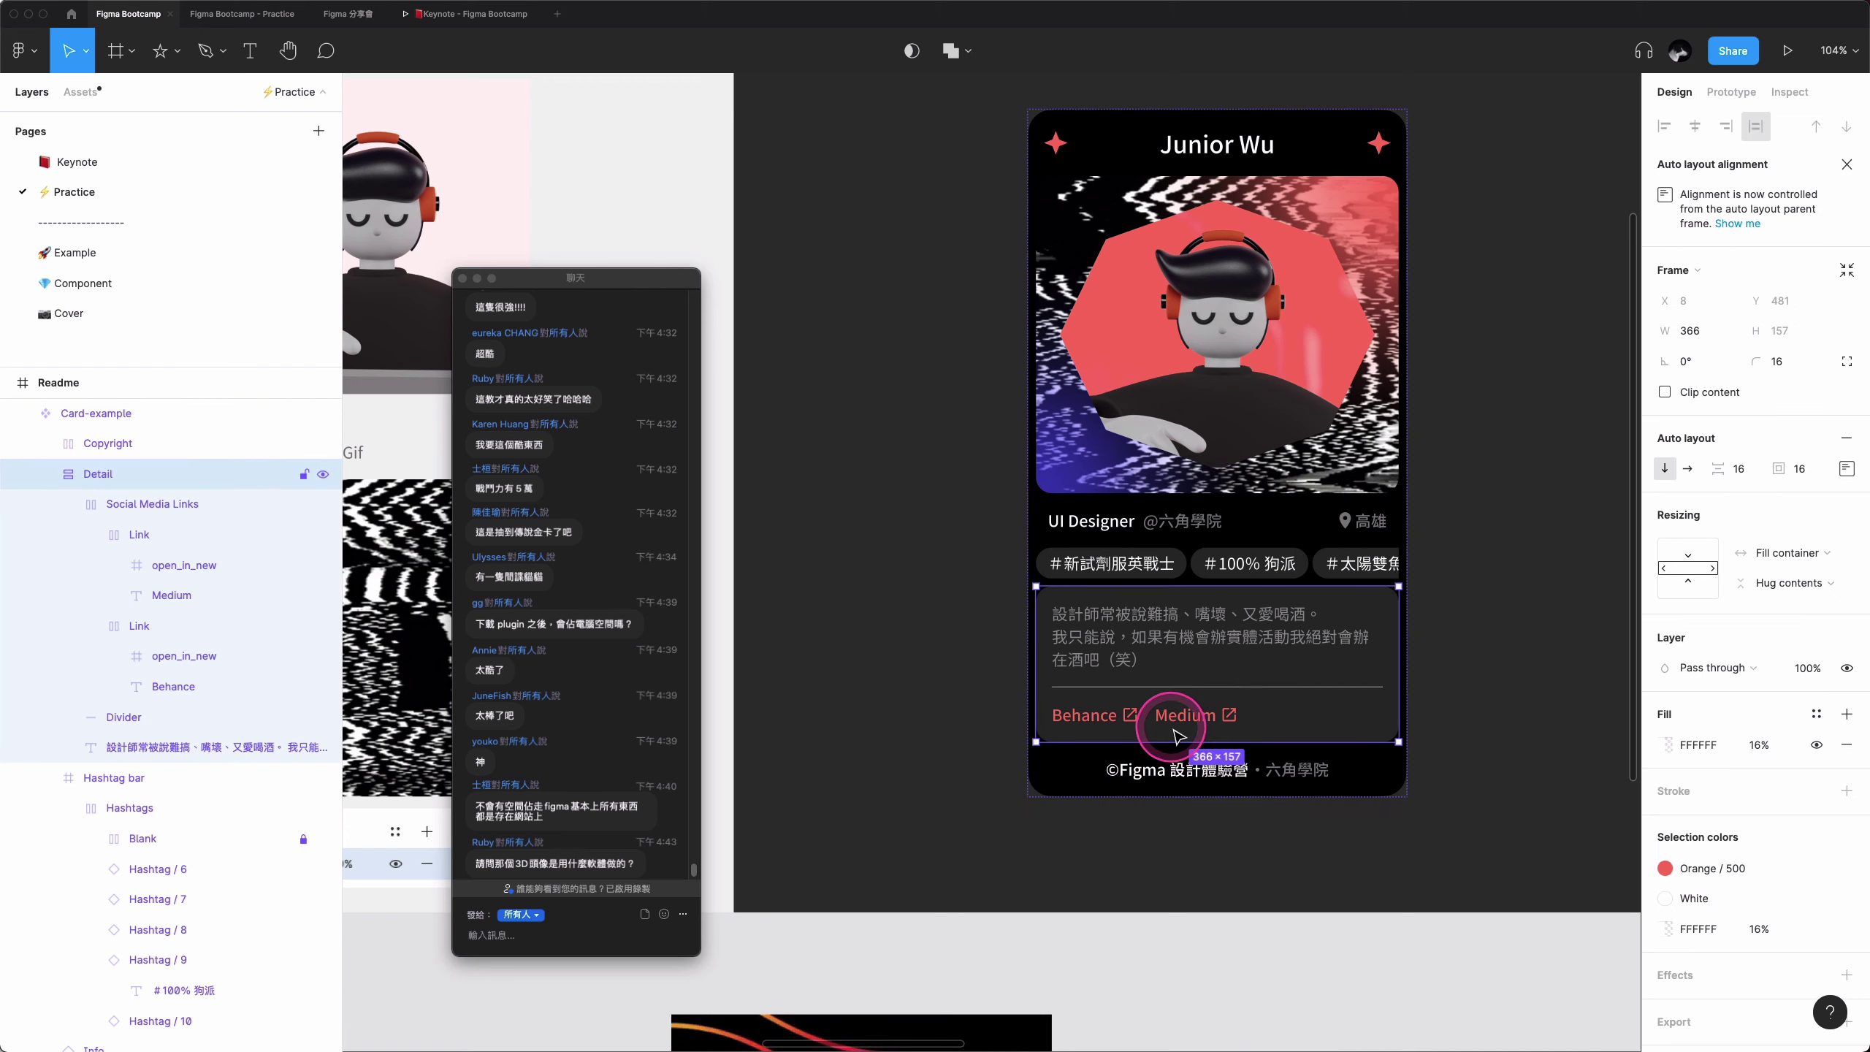
left_click(1178, 725)
- Inspect the Medium link's On click → Open link interaction under Prototype, then close it
left_click(1731, 92)
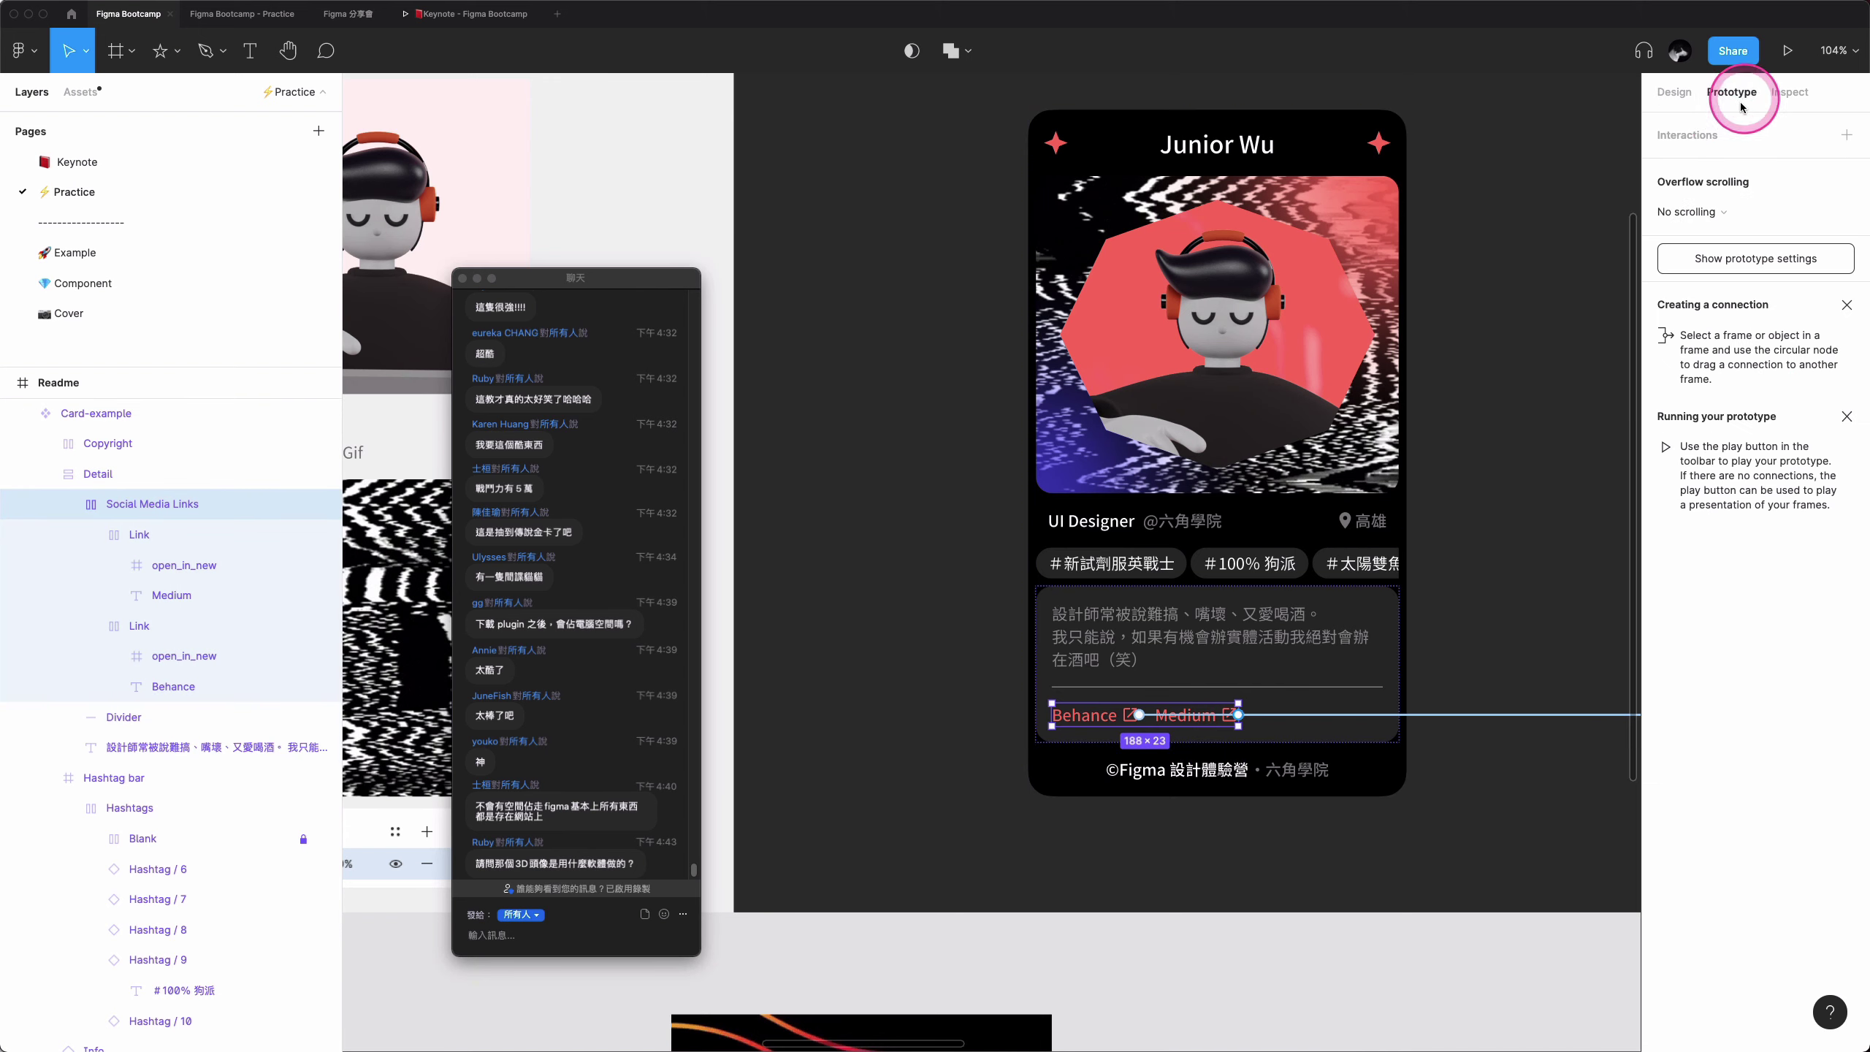
left_click(1271, 727)
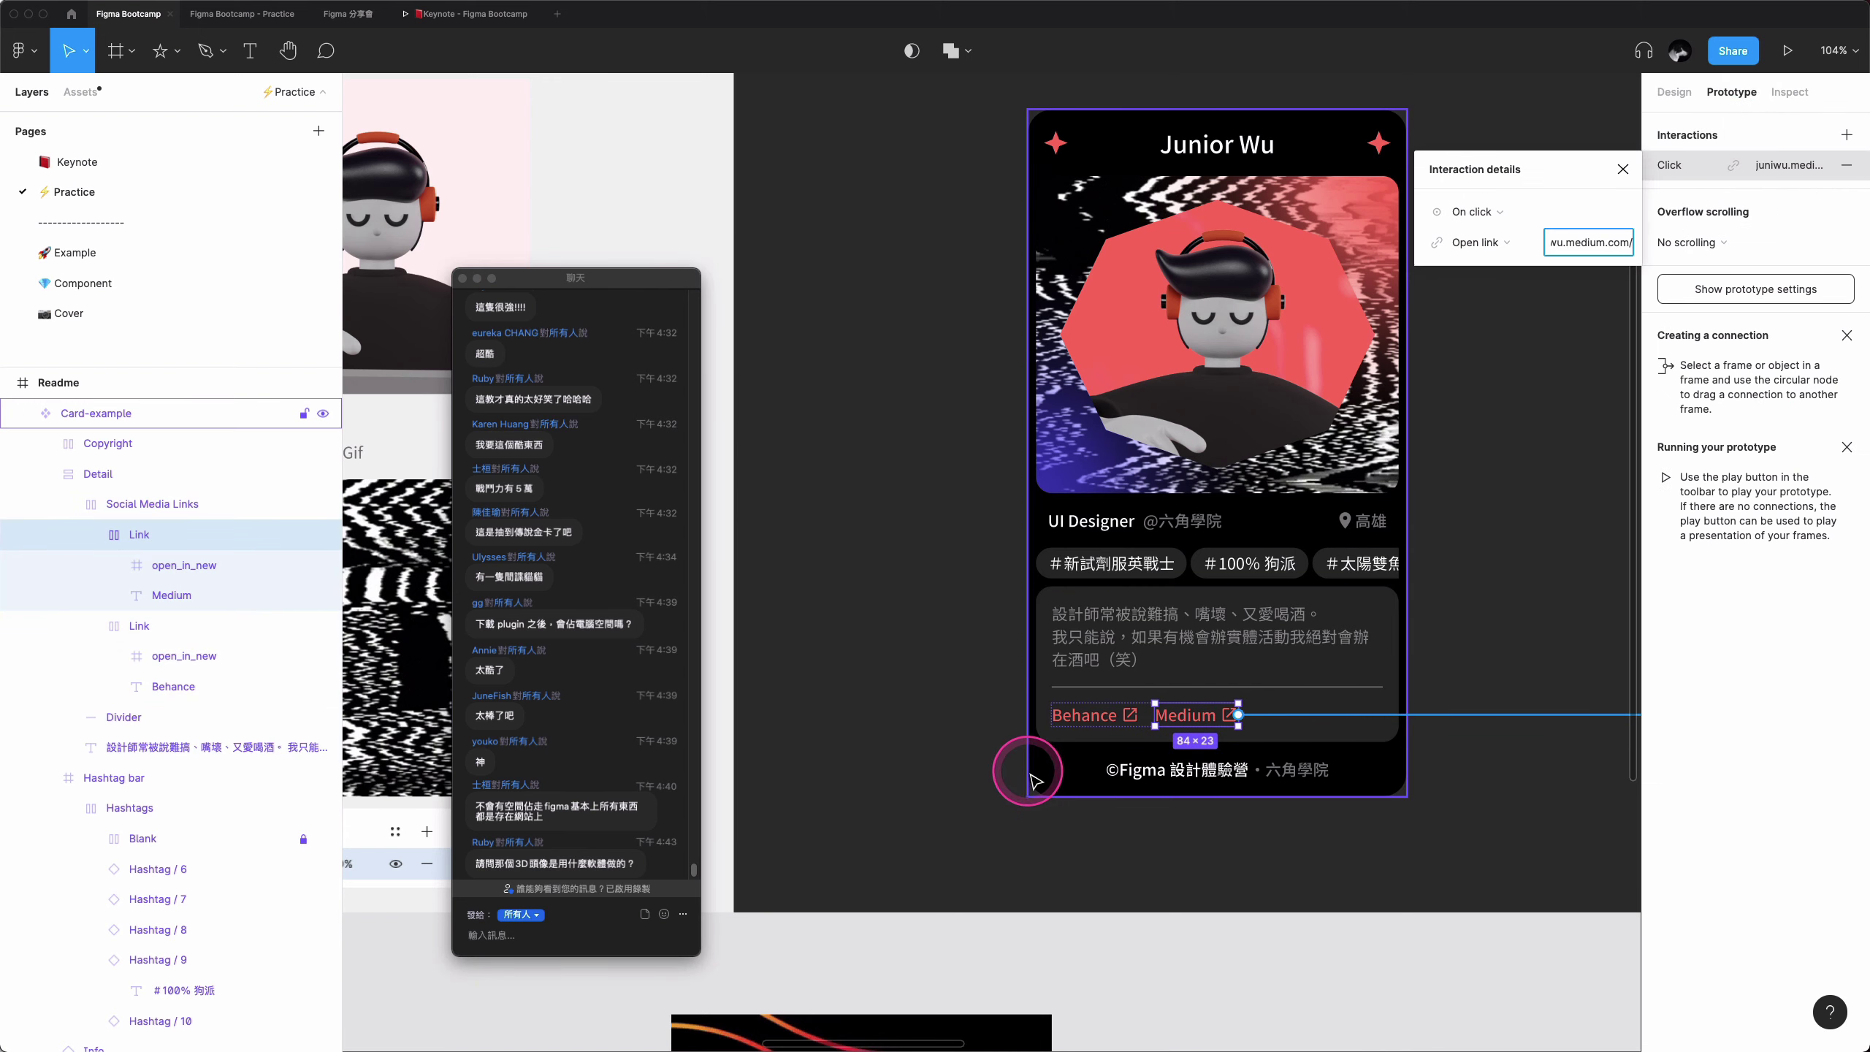
scroll(1030, 764, "down", 5)
scroll(1234, 763, "up", 5)
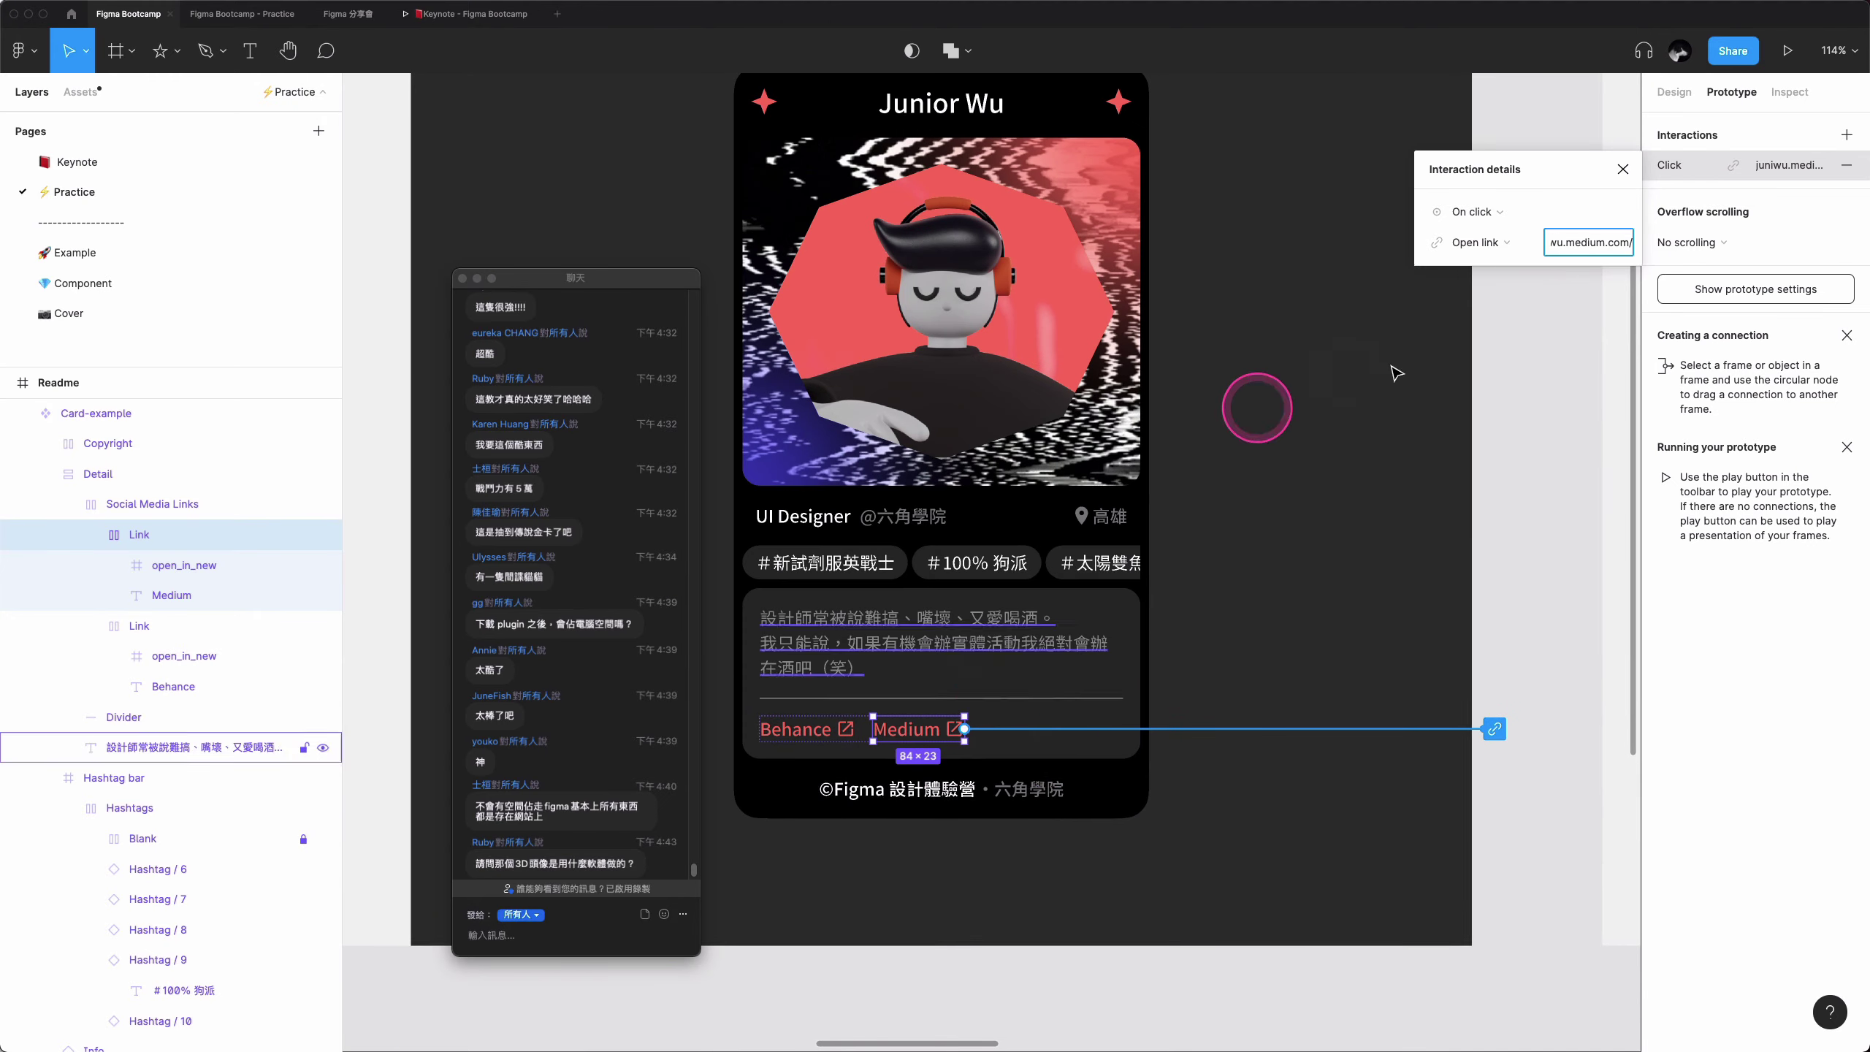
scroll(1009, 646, "up", 2)
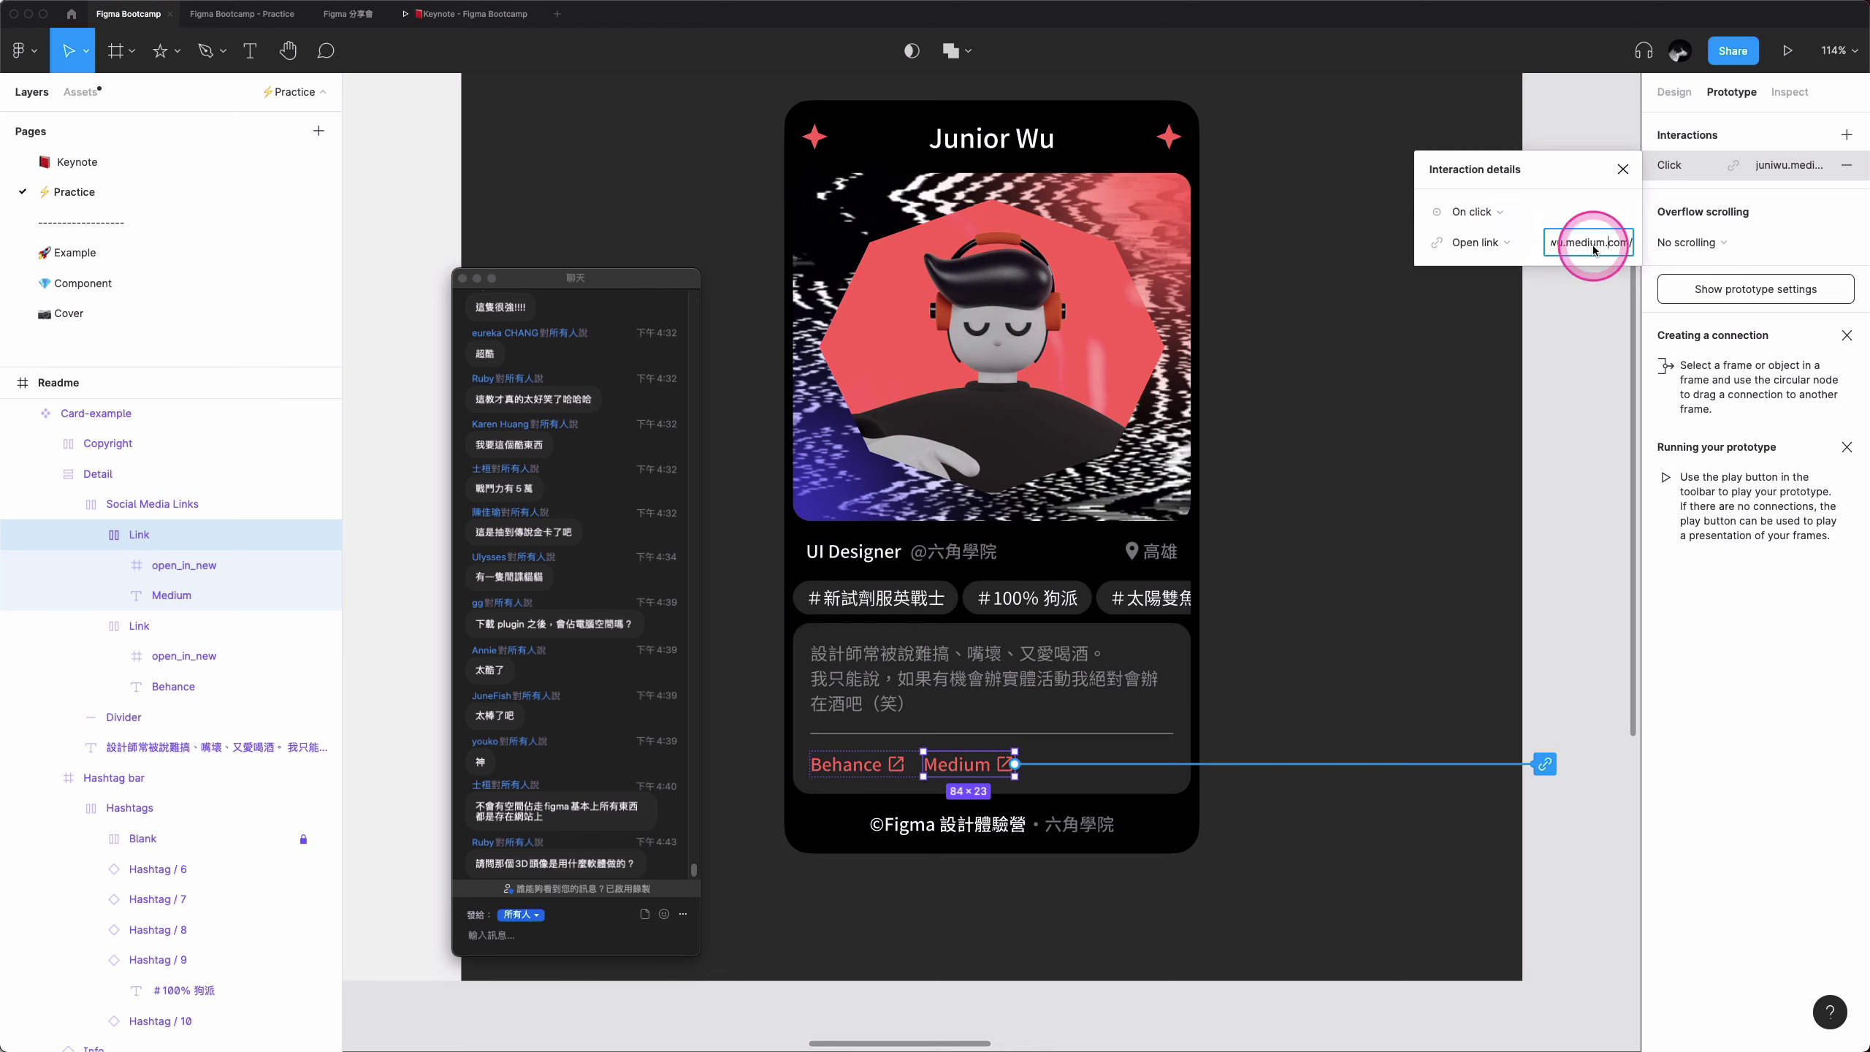
left_click(509, 294)
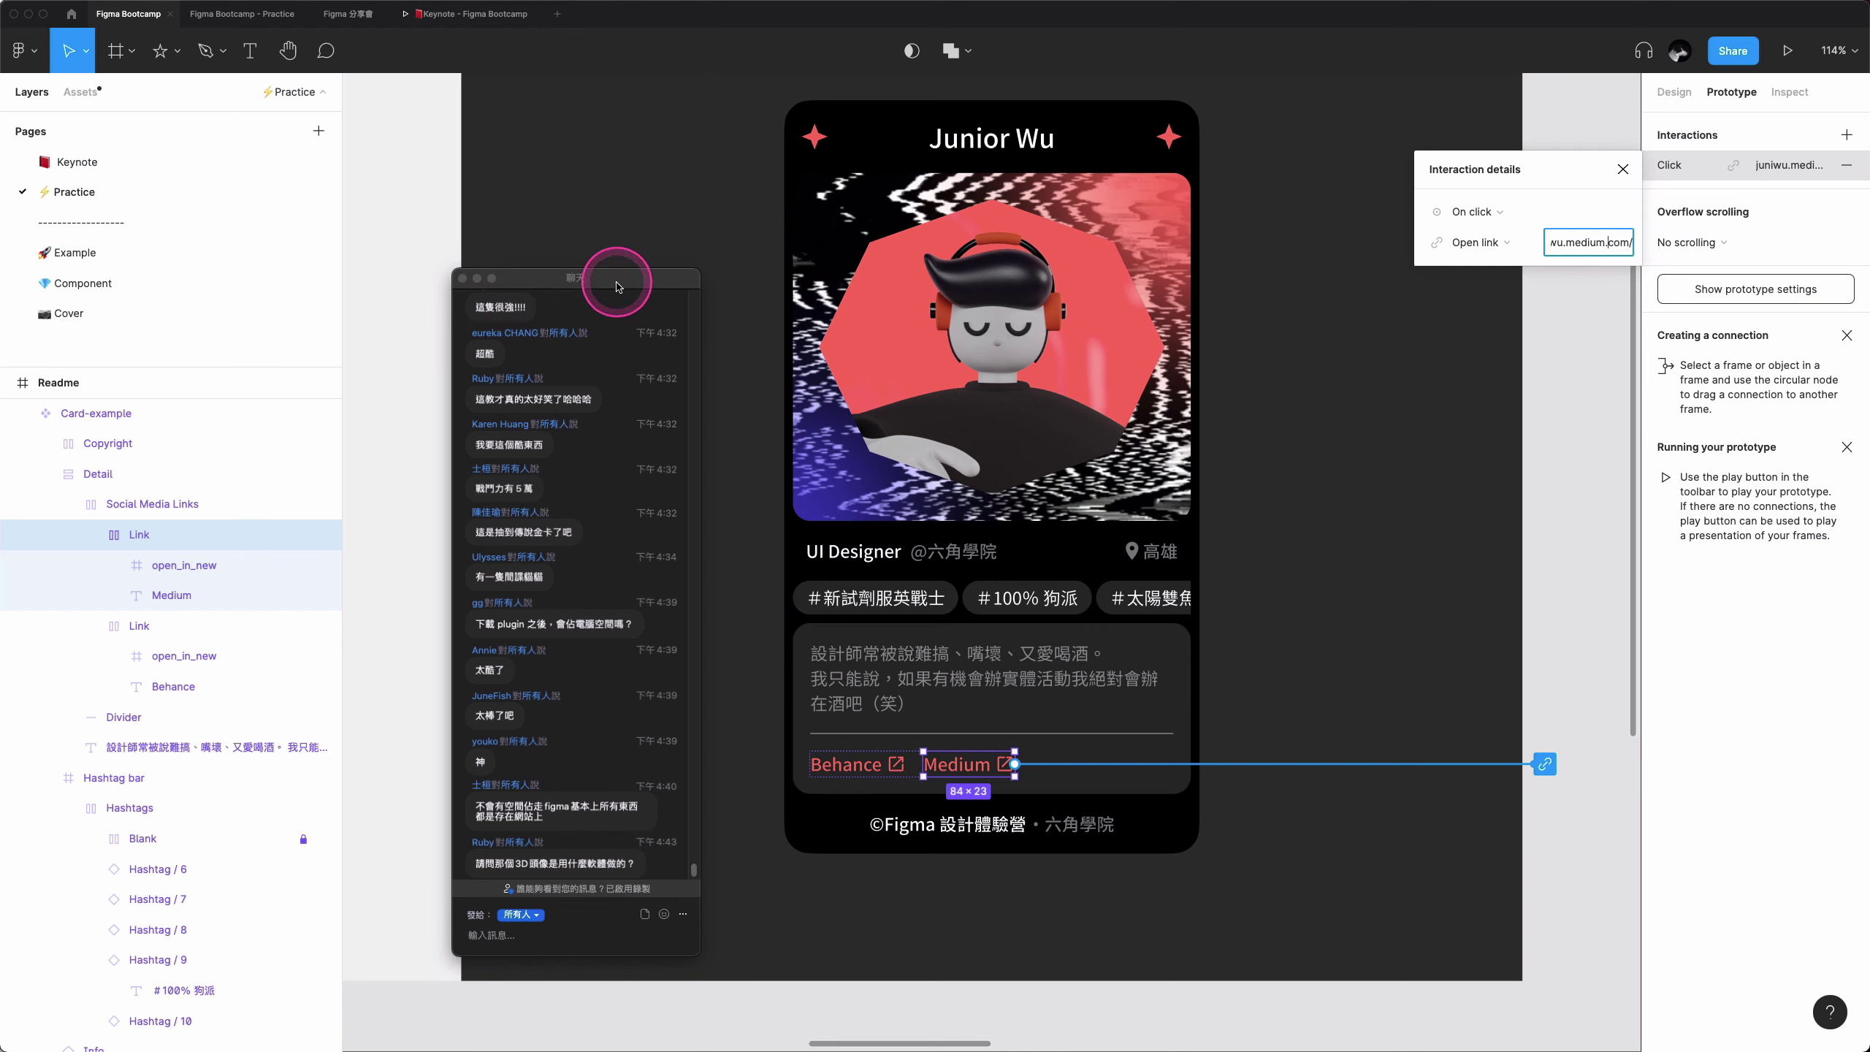
left_click_drag(617, 286, 342, 279)
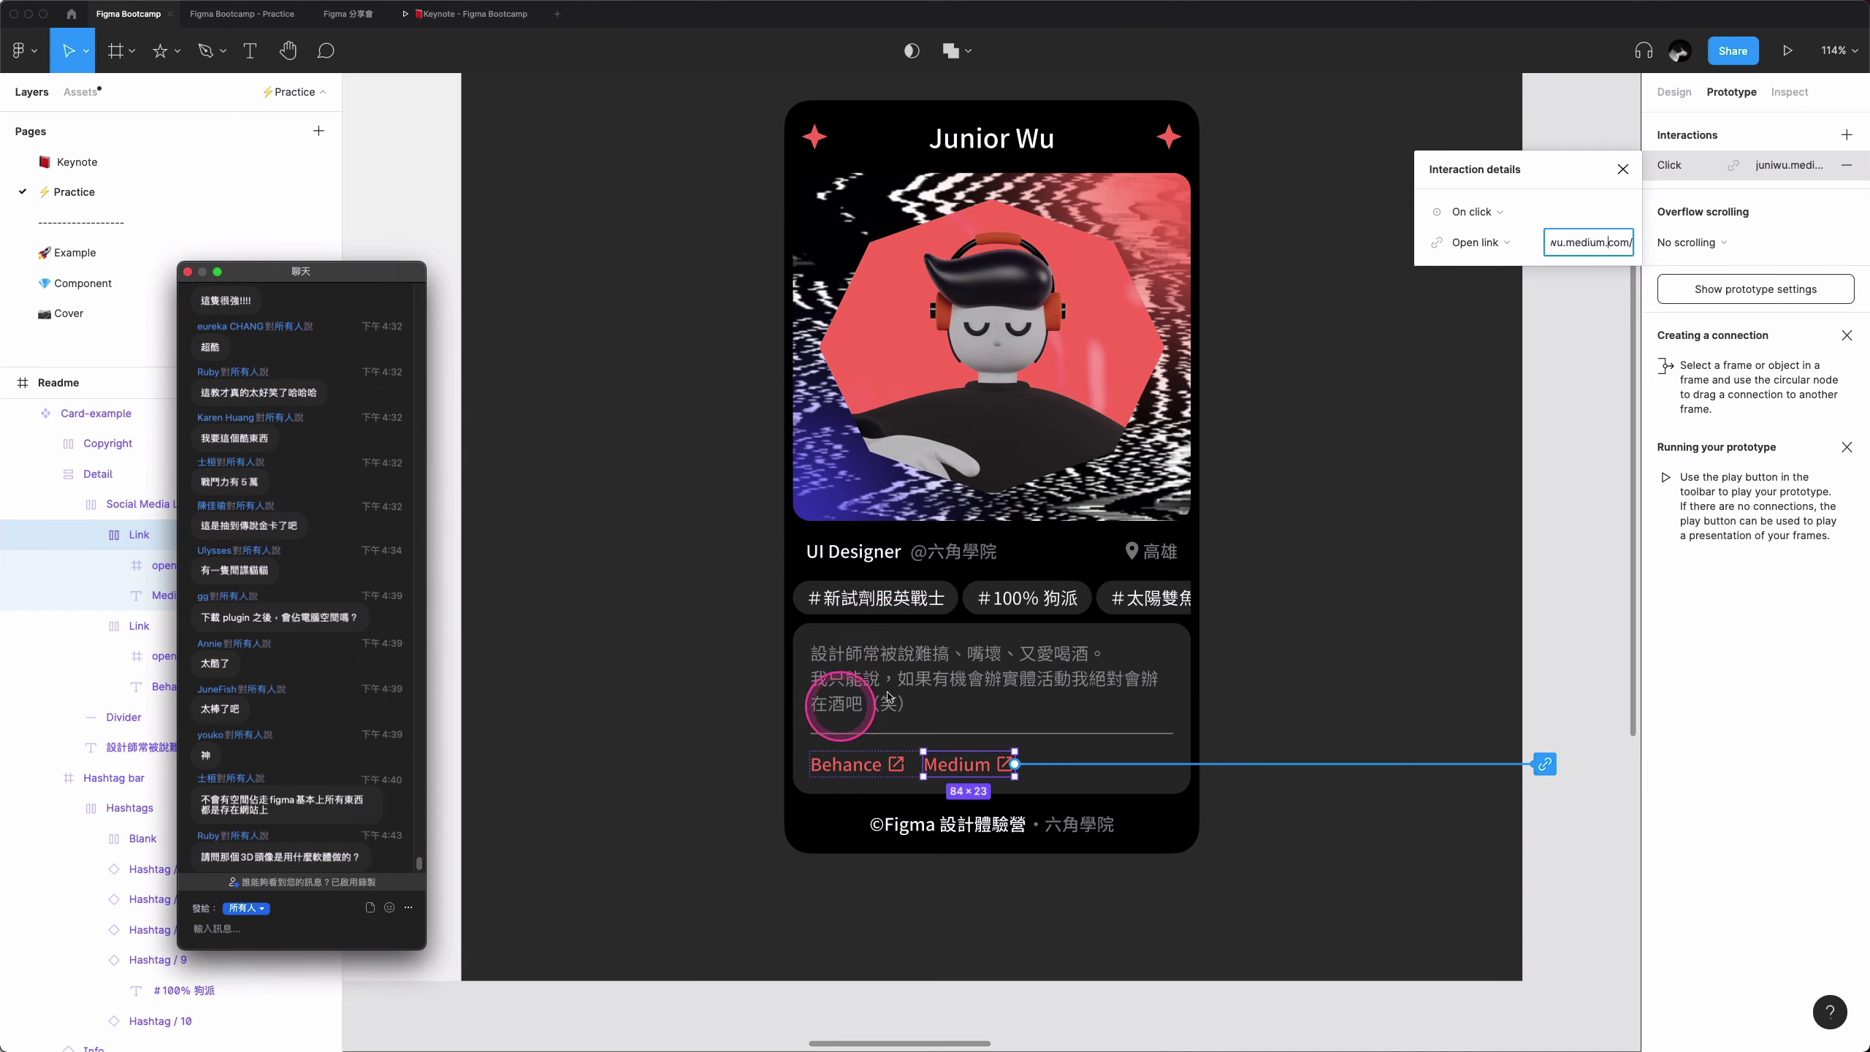
left_click(1623, 170)
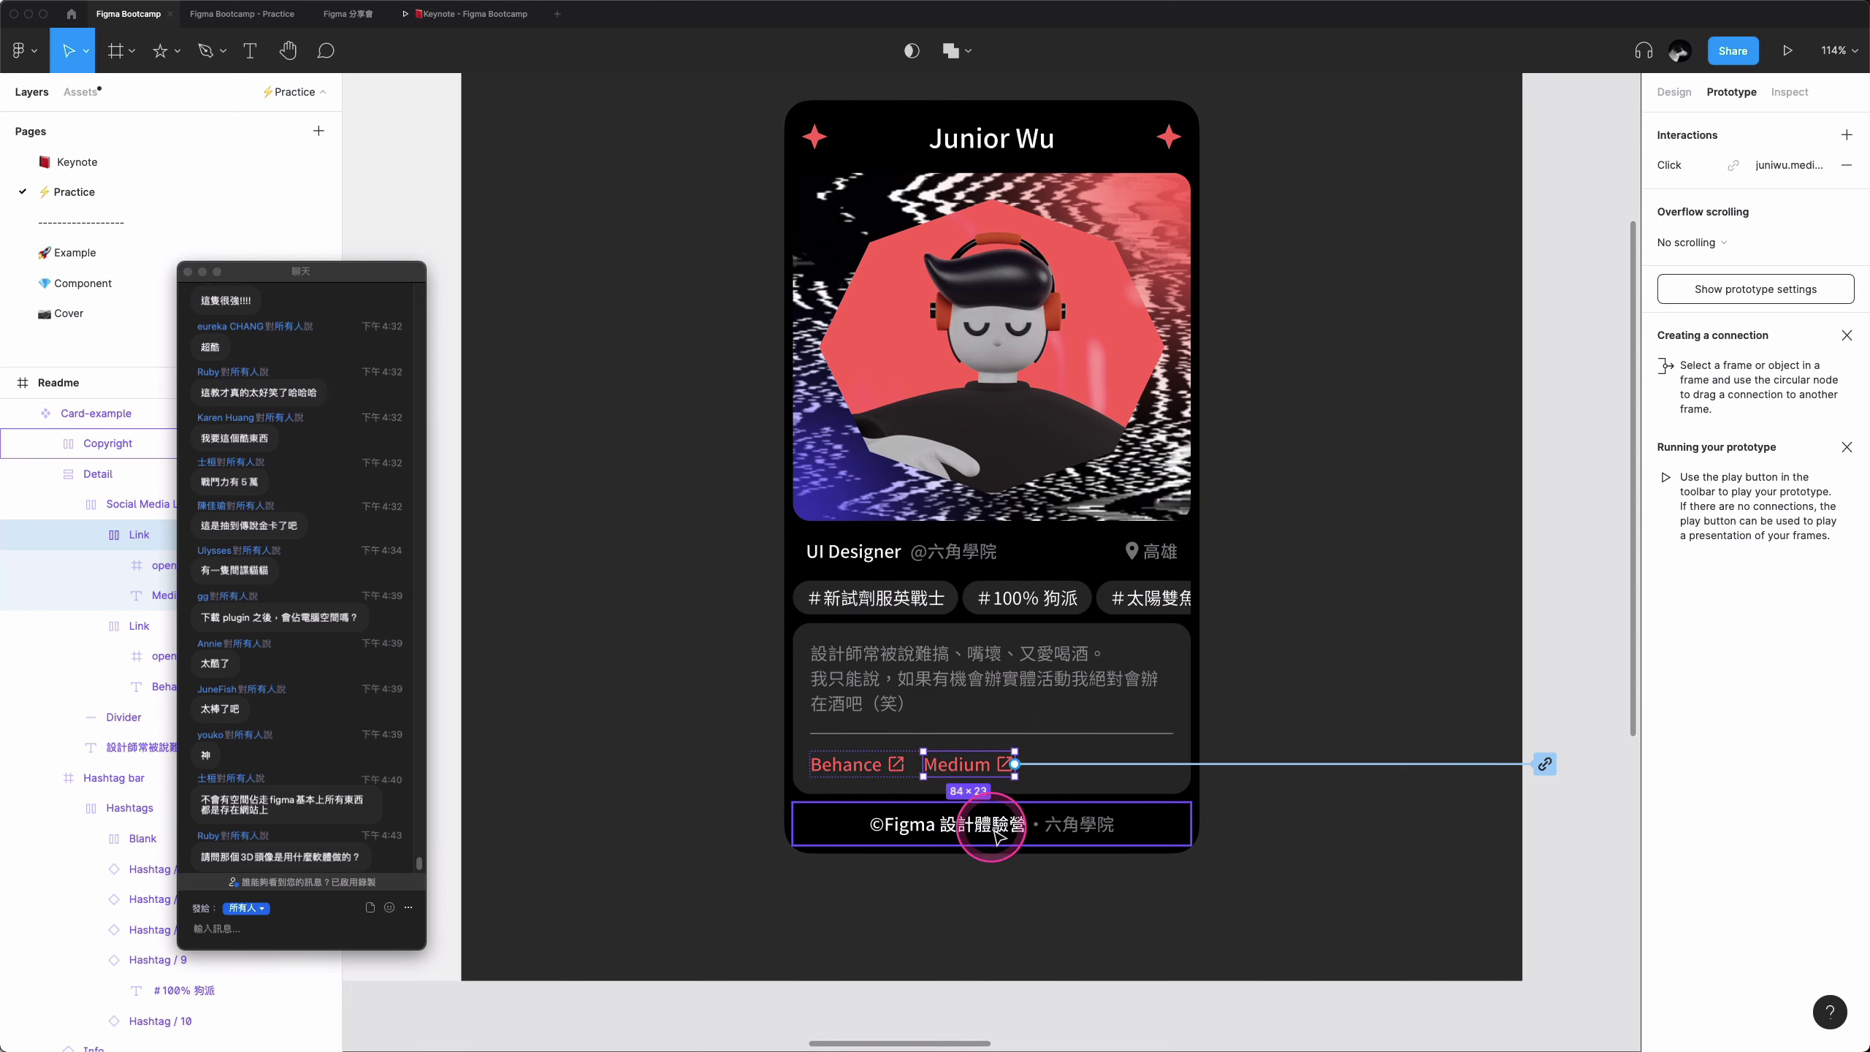
- Select the card's name header row and show its Design properties
left_click(1384, 597)
scroll(1531, 602, "down", 5)
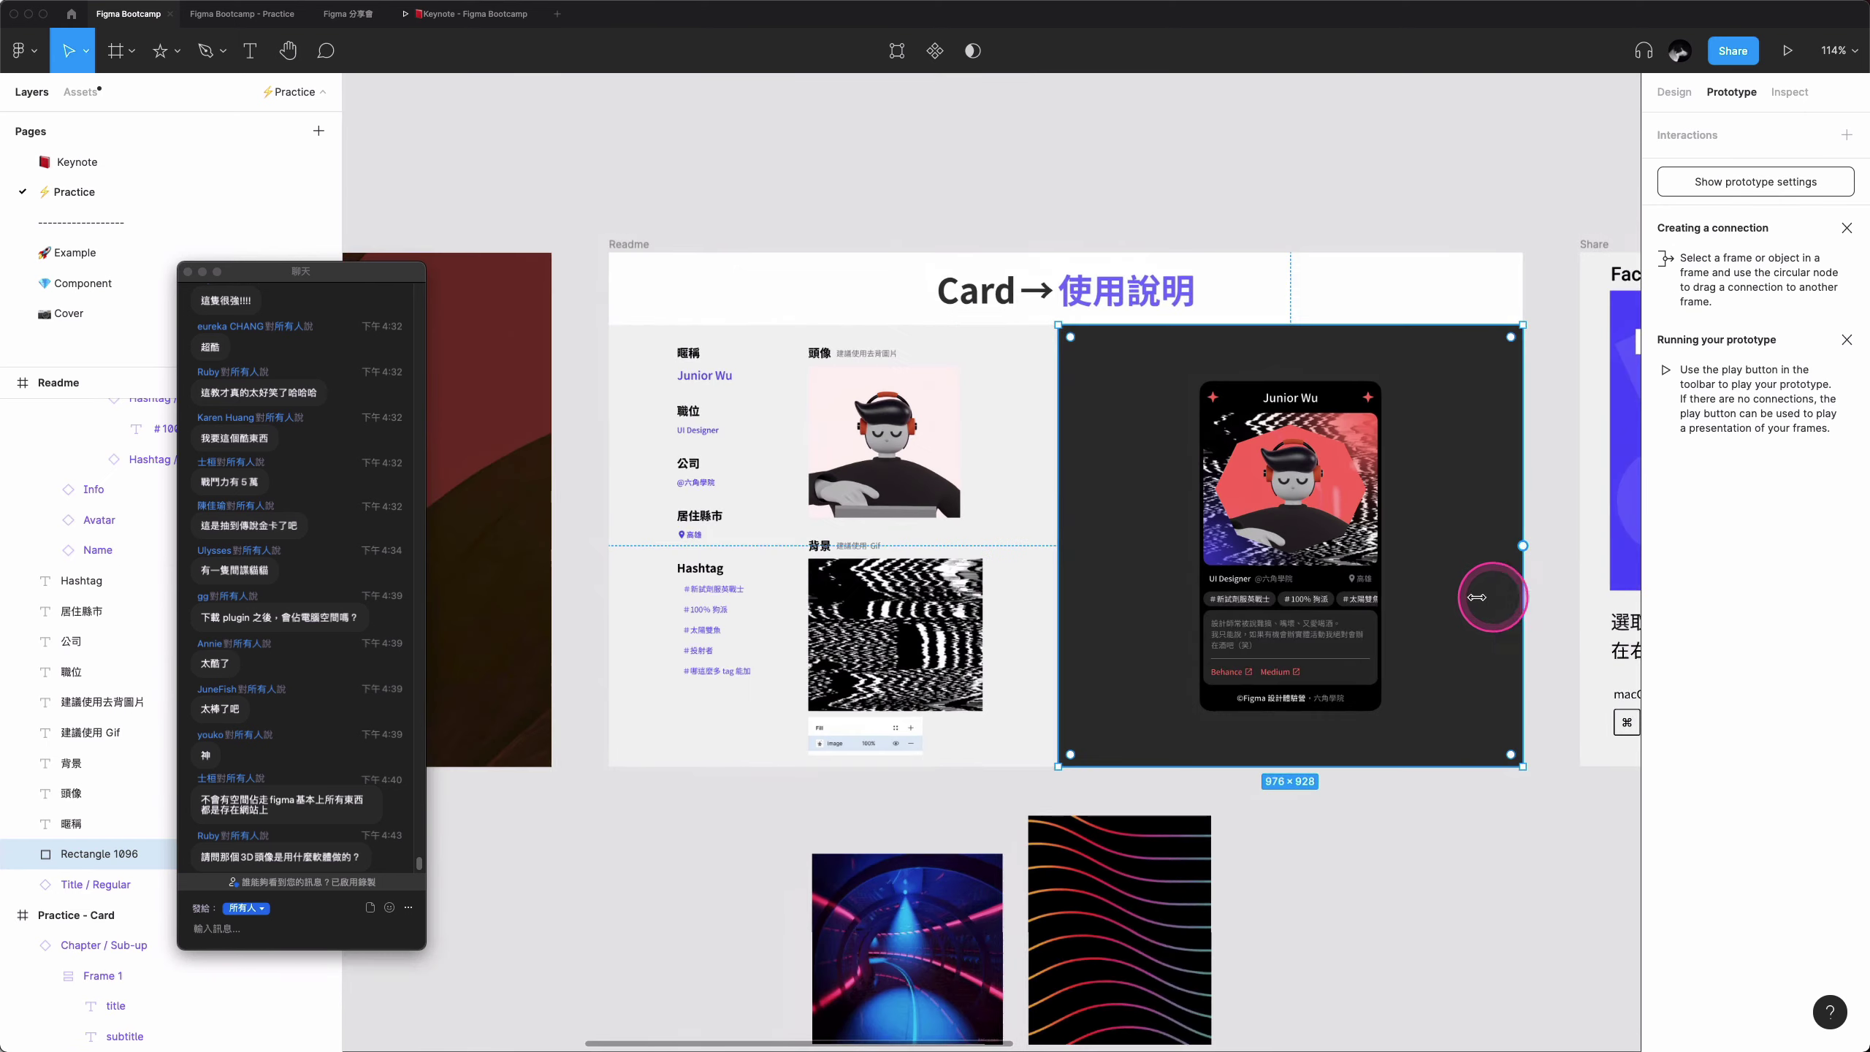
scroll(1490, 589, "up", 5)
scroll(1423, 322, "up", 3)
scroll(1446, 325, "up", 3)
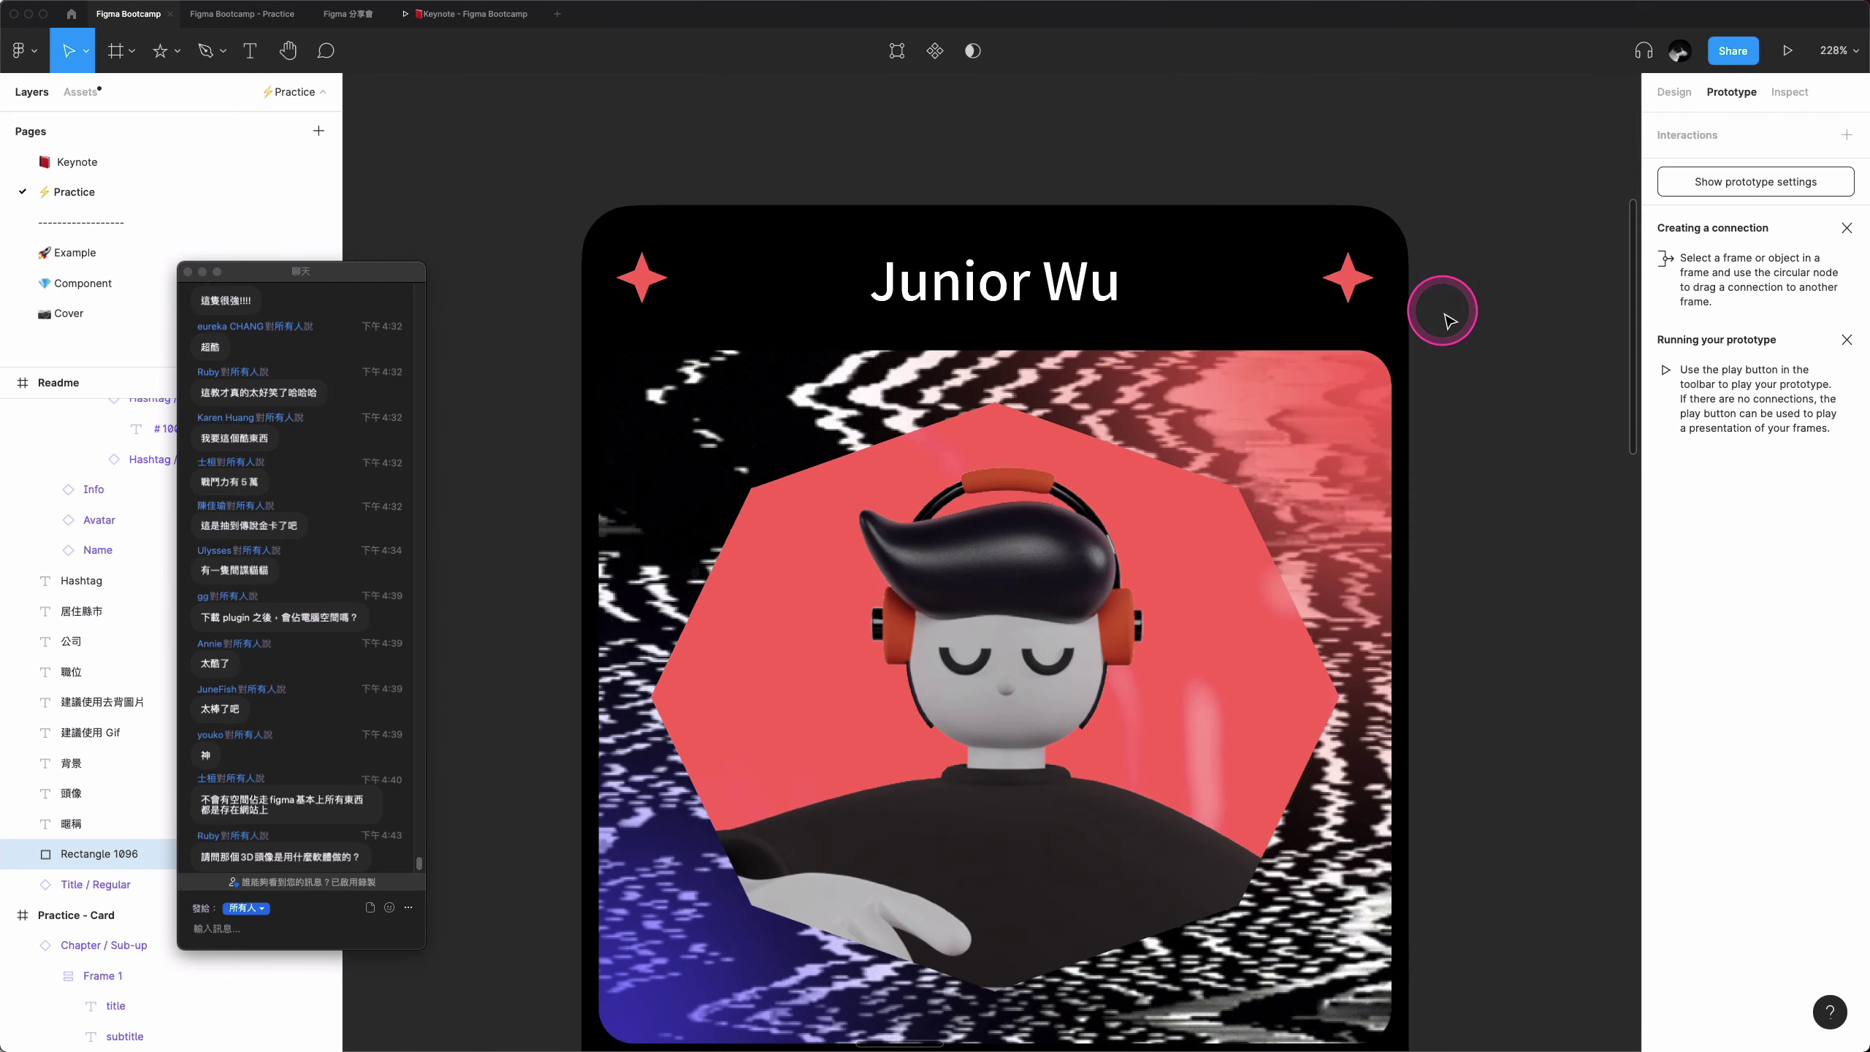
scroll(1444, 314, "down", 2)
scroll(1444, 309, "down", 2)
left_click(1390, 286)
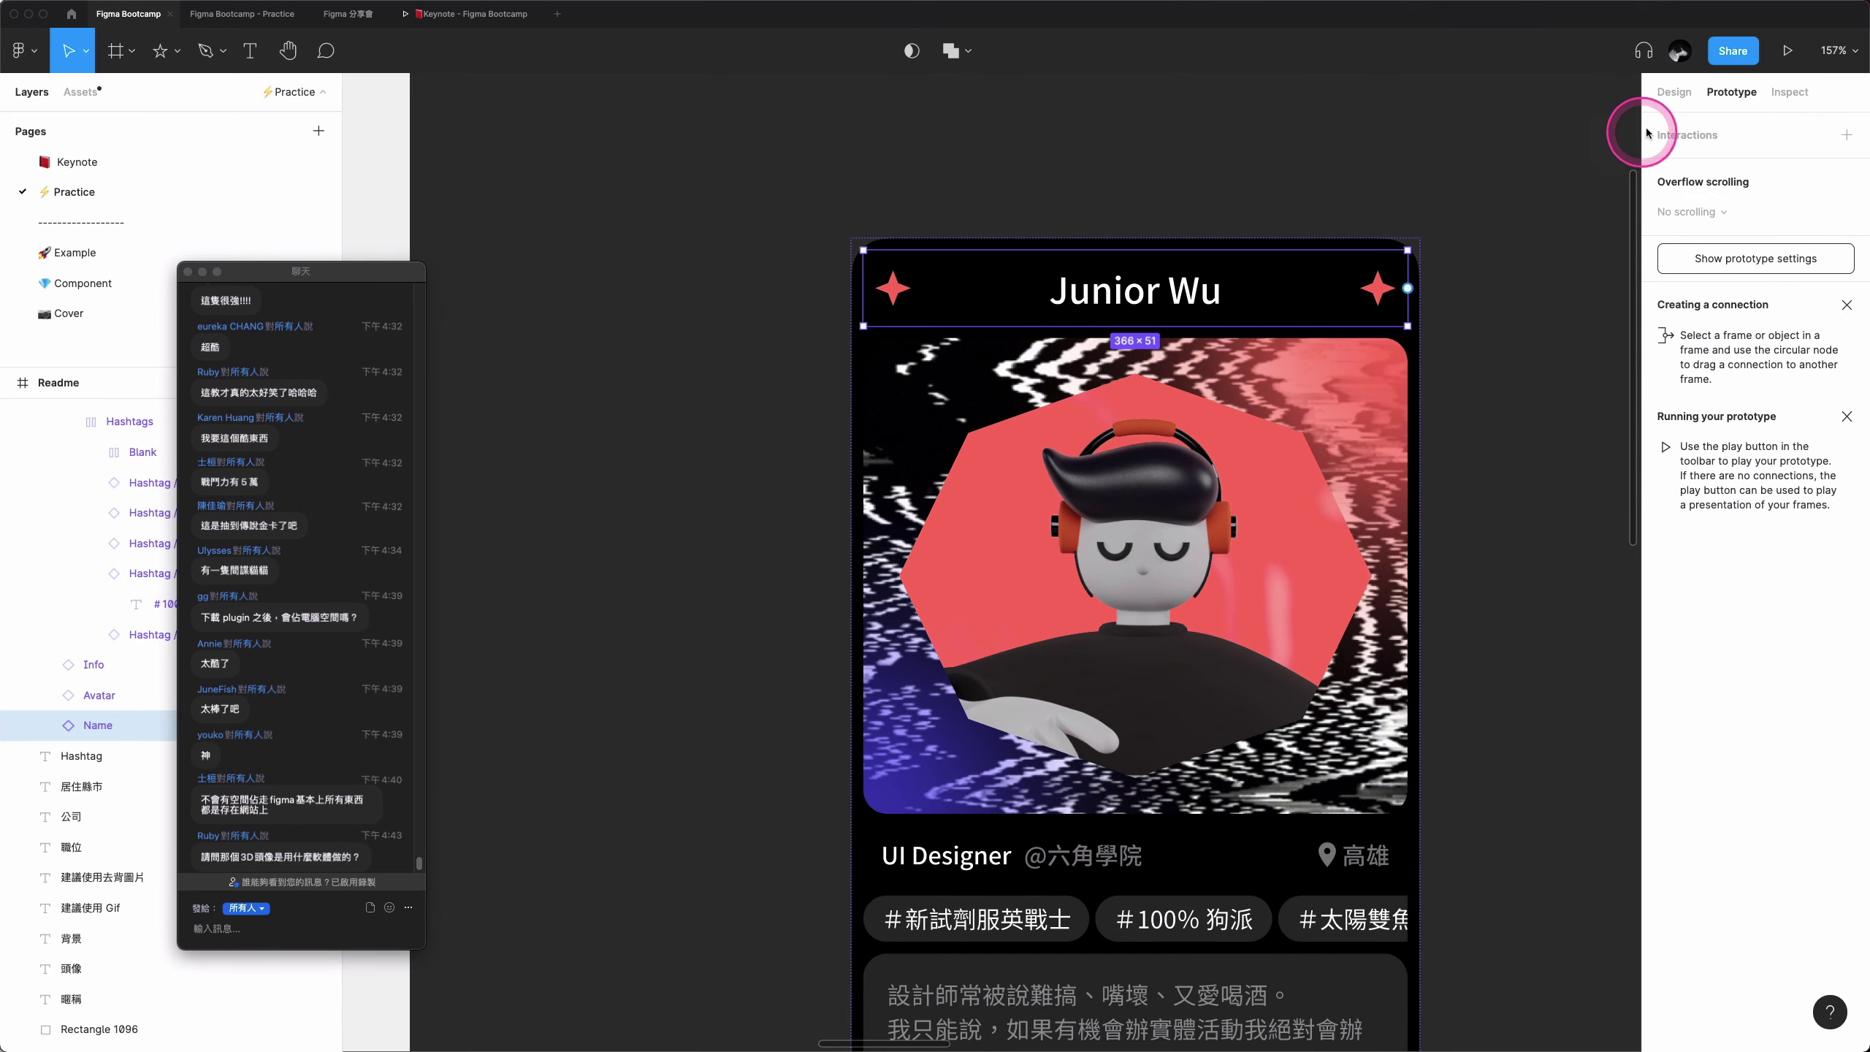
left_click(1673, 100)
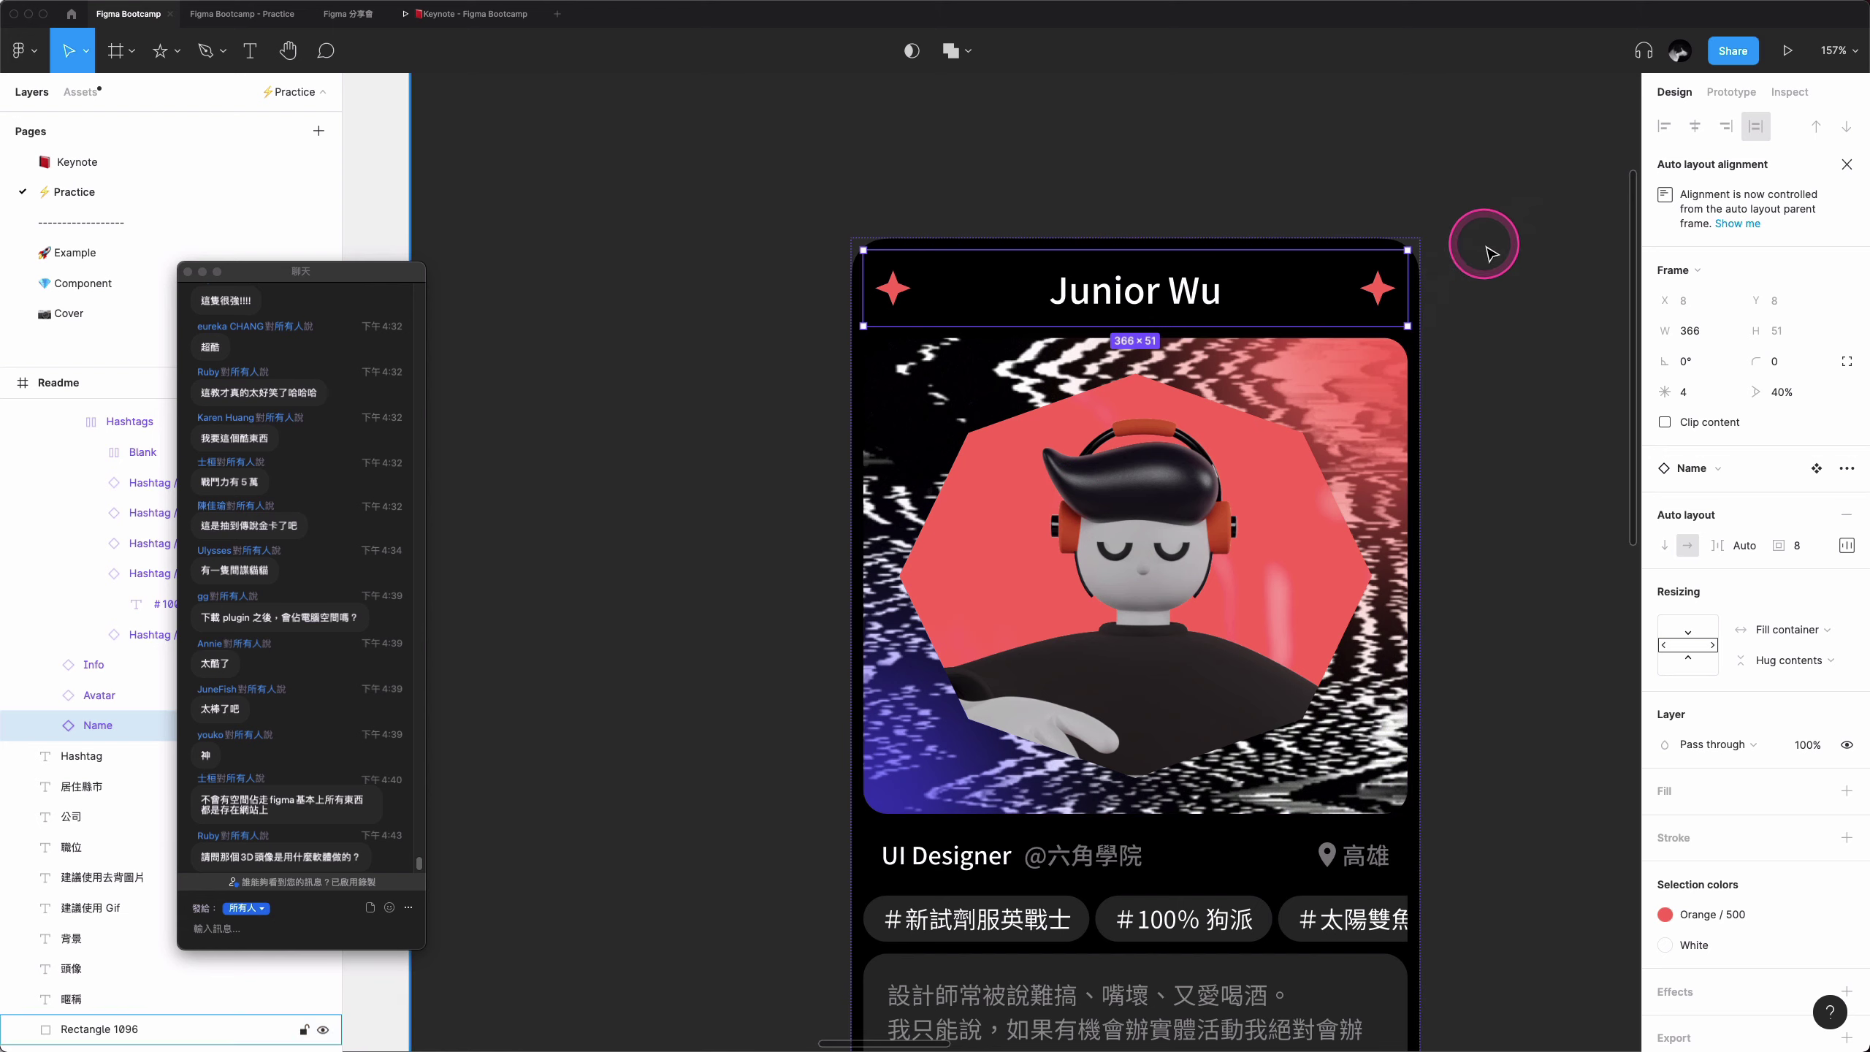
left_click(1394, 289)
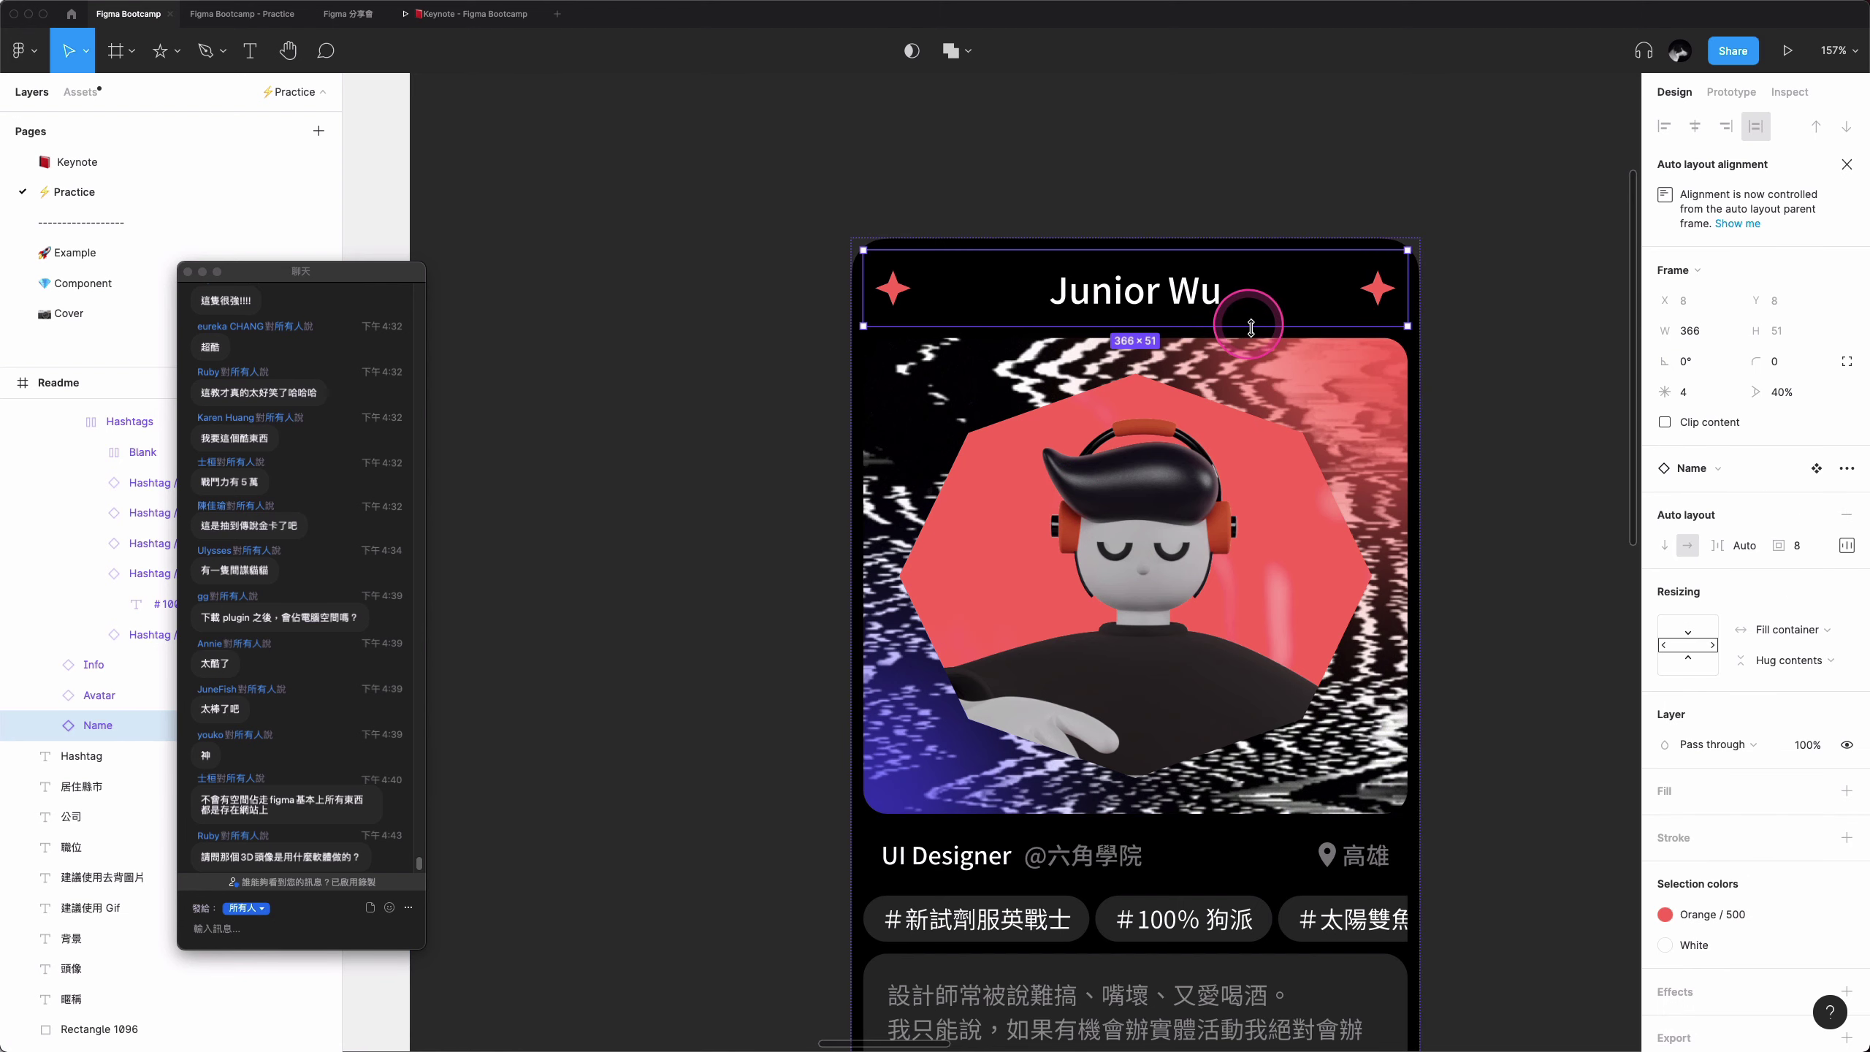
- Try Type 2 on the right star, keep it Type 3, and set the left star to Type 2
left_click(1382, 295)
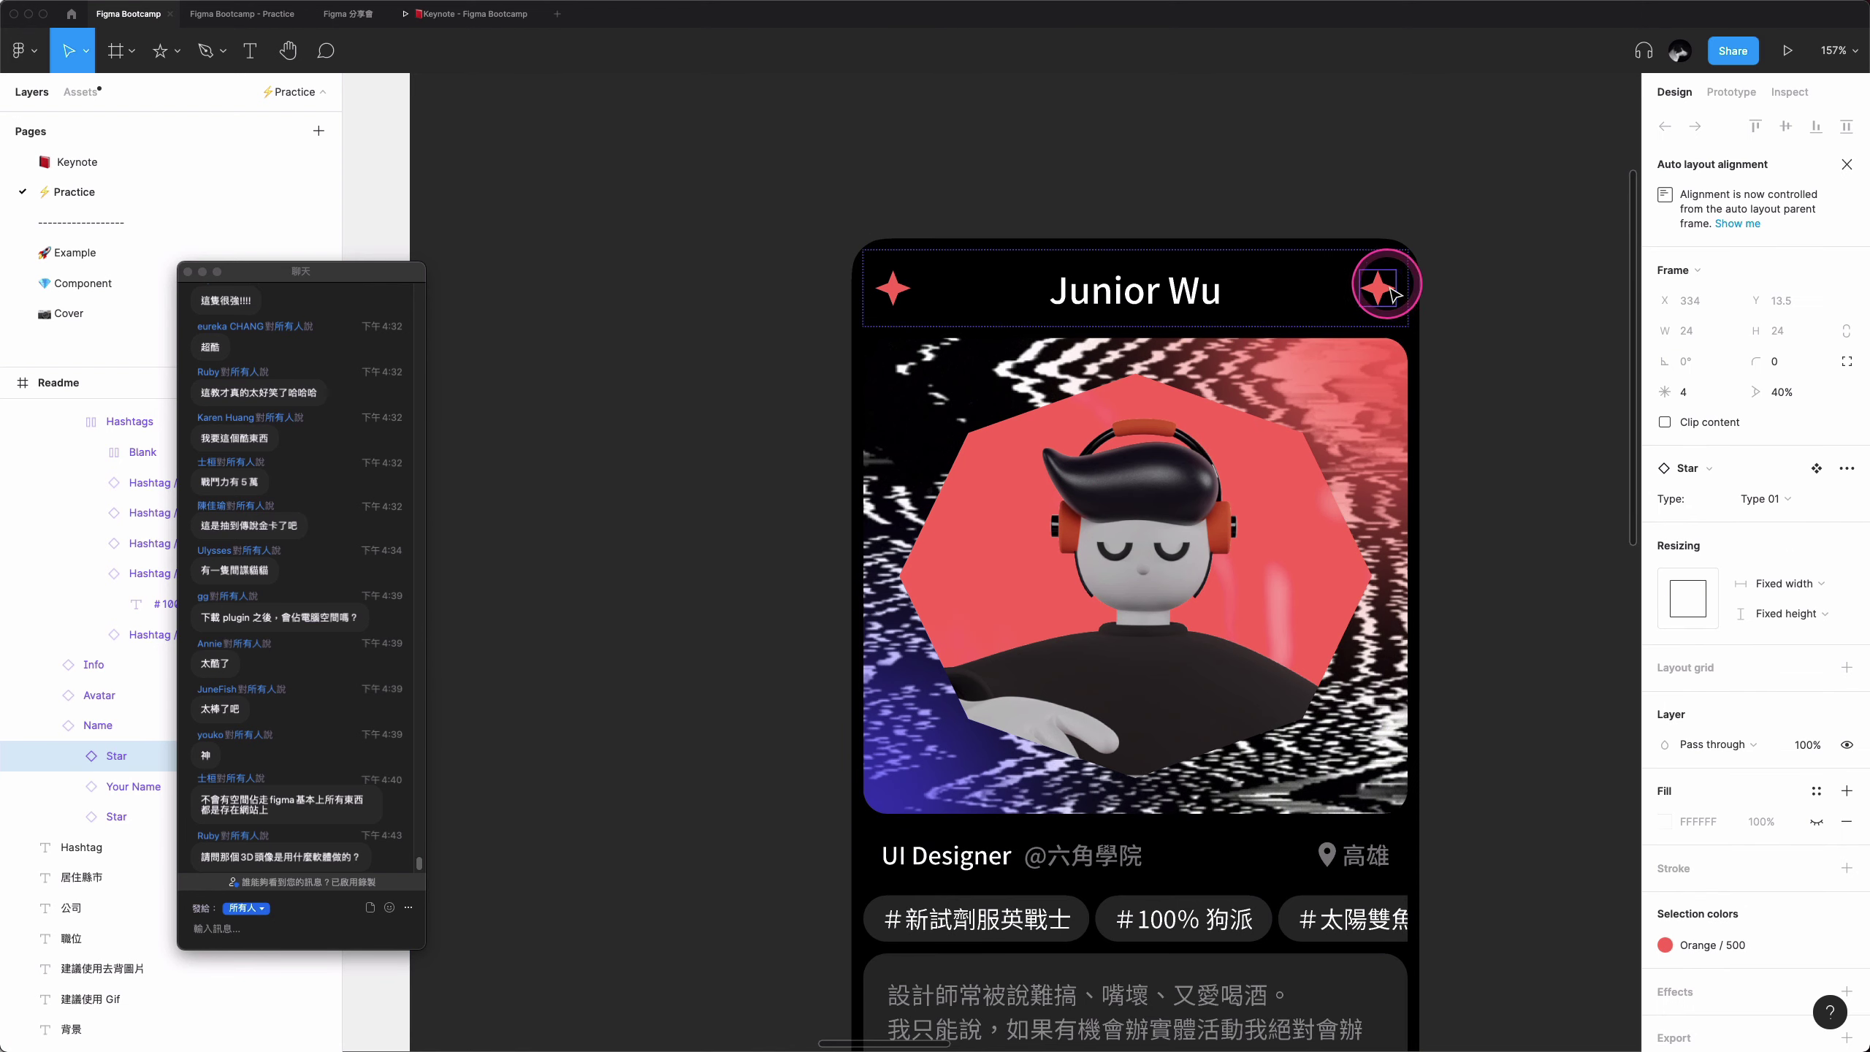
left_click(1755, 508)
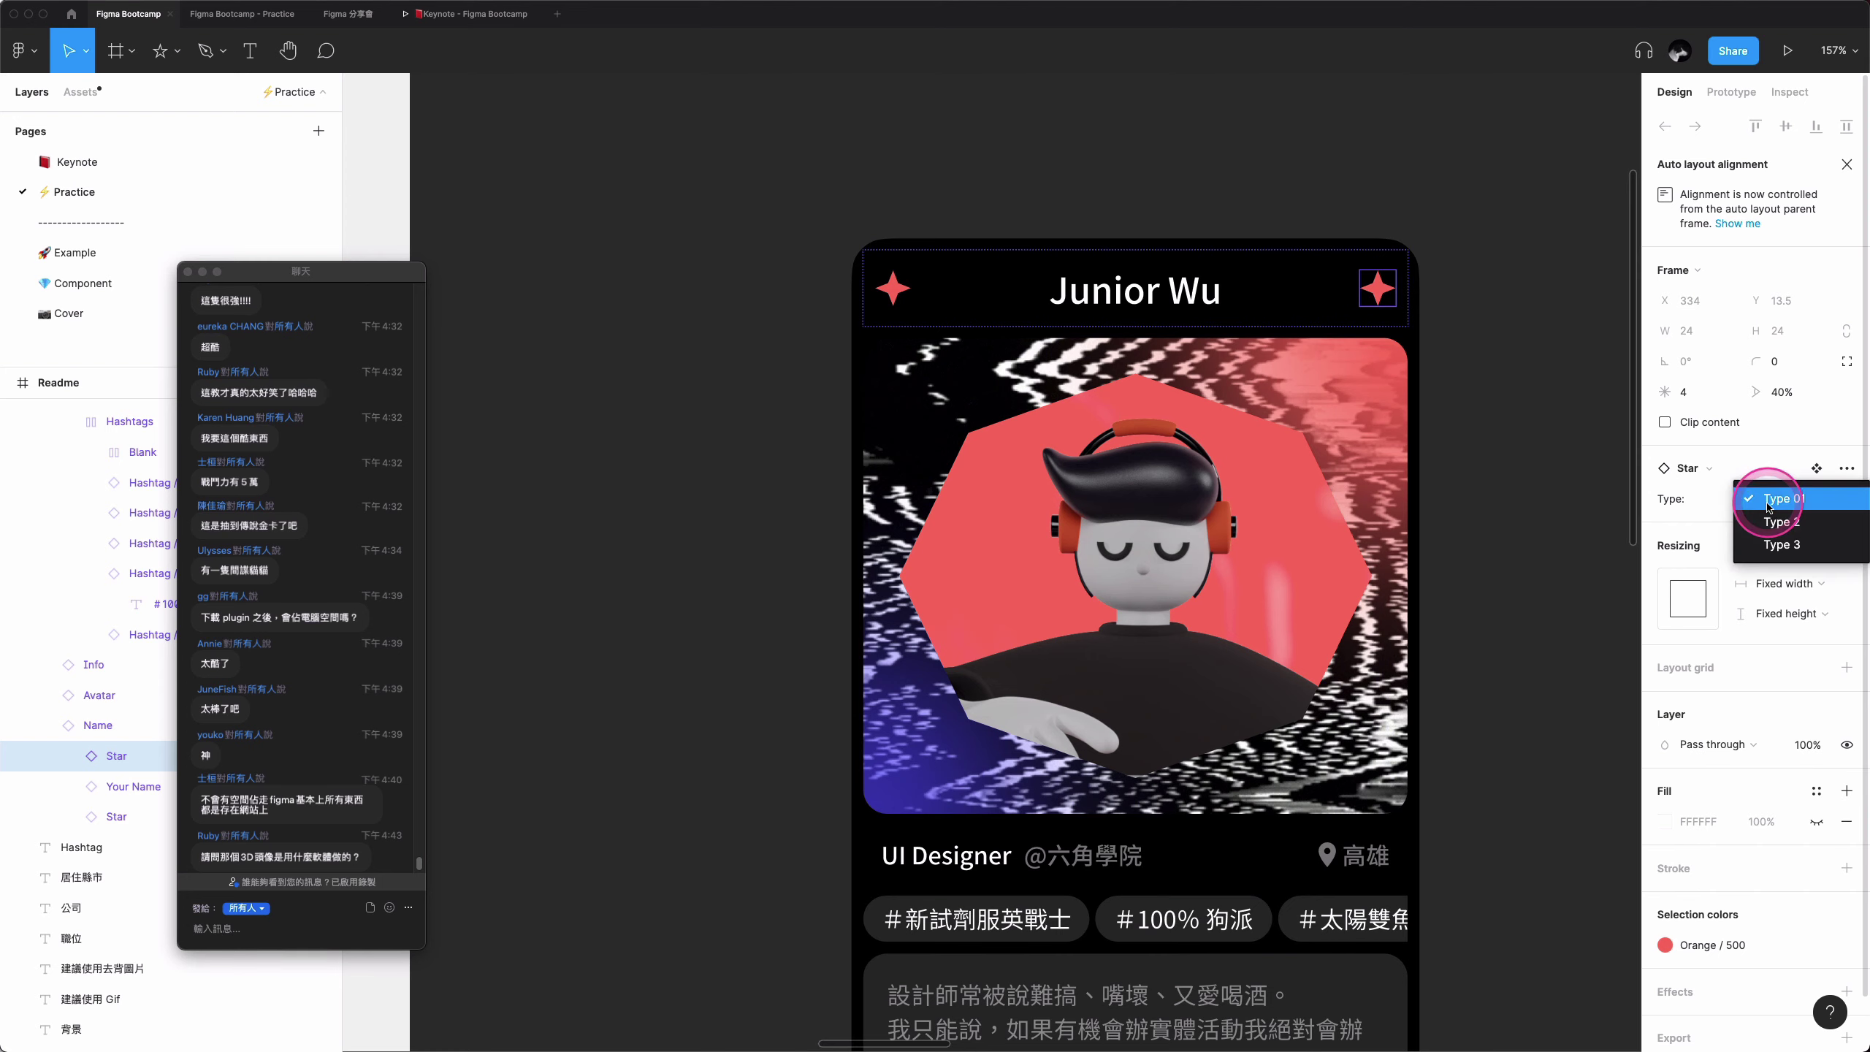
left_click(1791, 524)
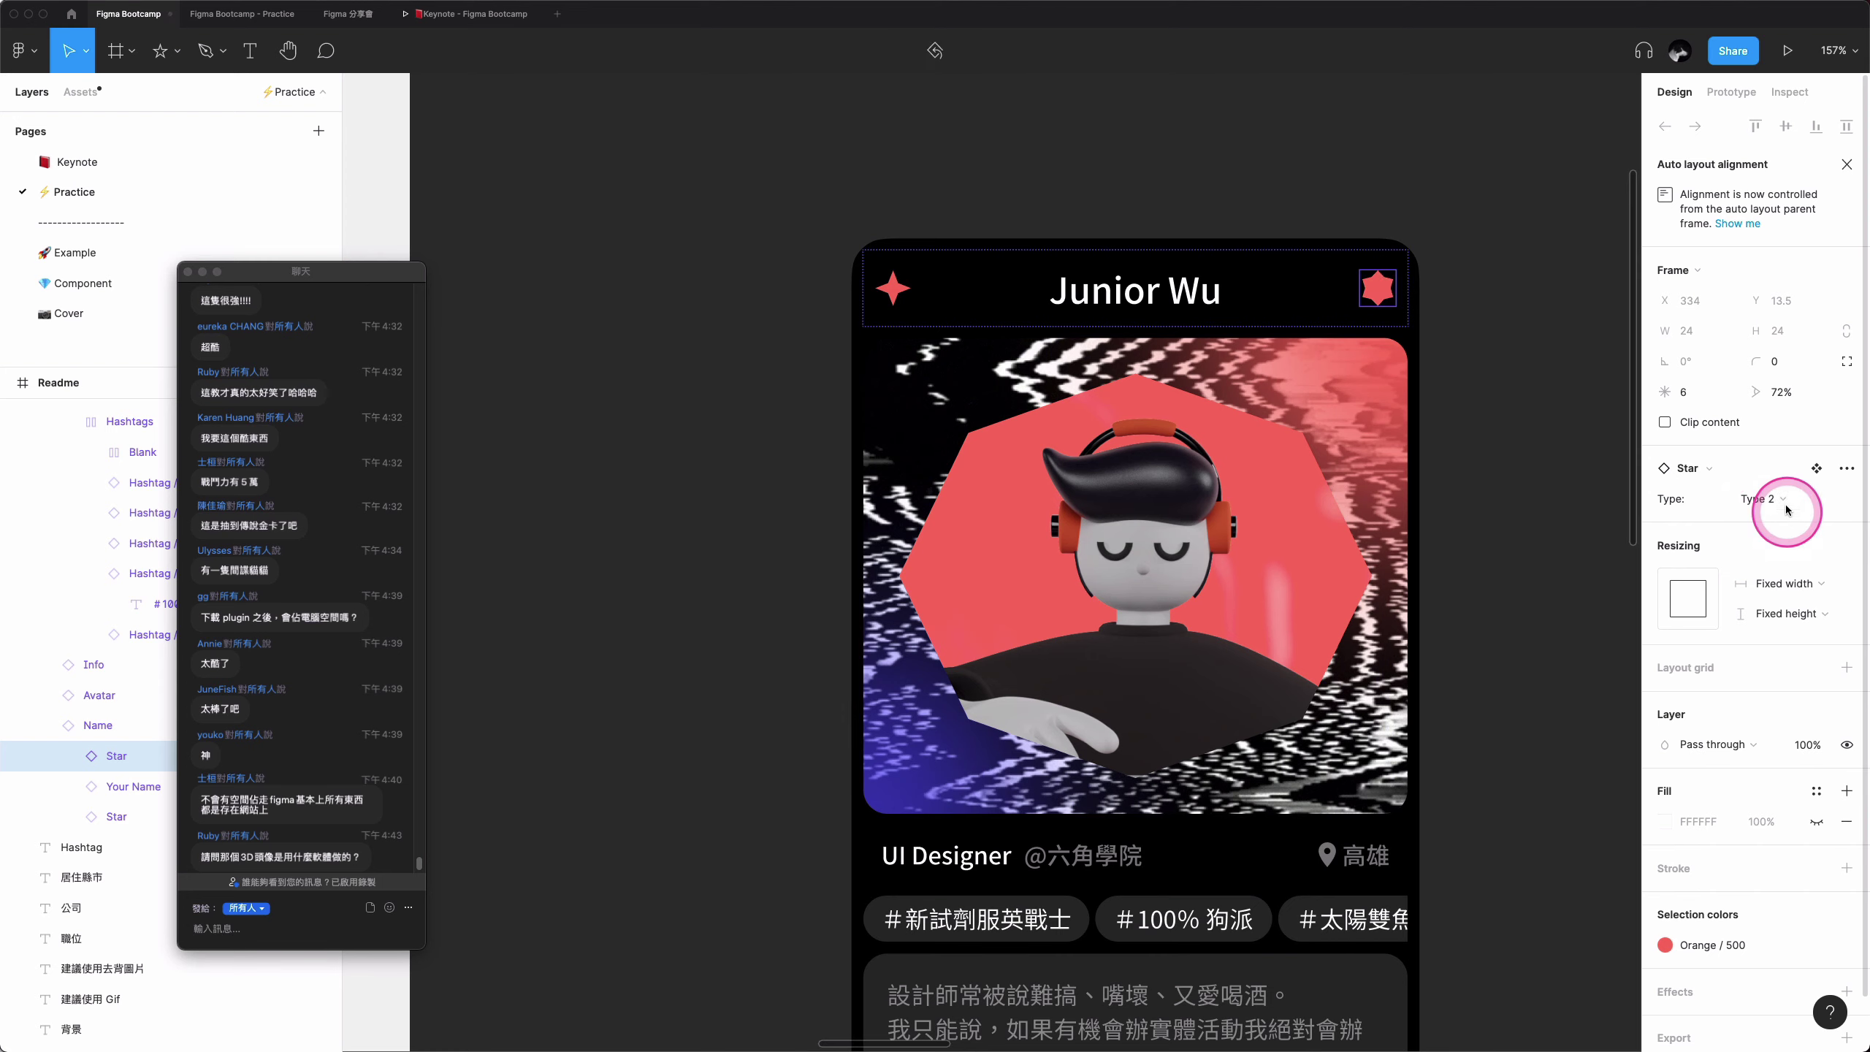
left_click(1789, 504)
left_click(1786, 526)
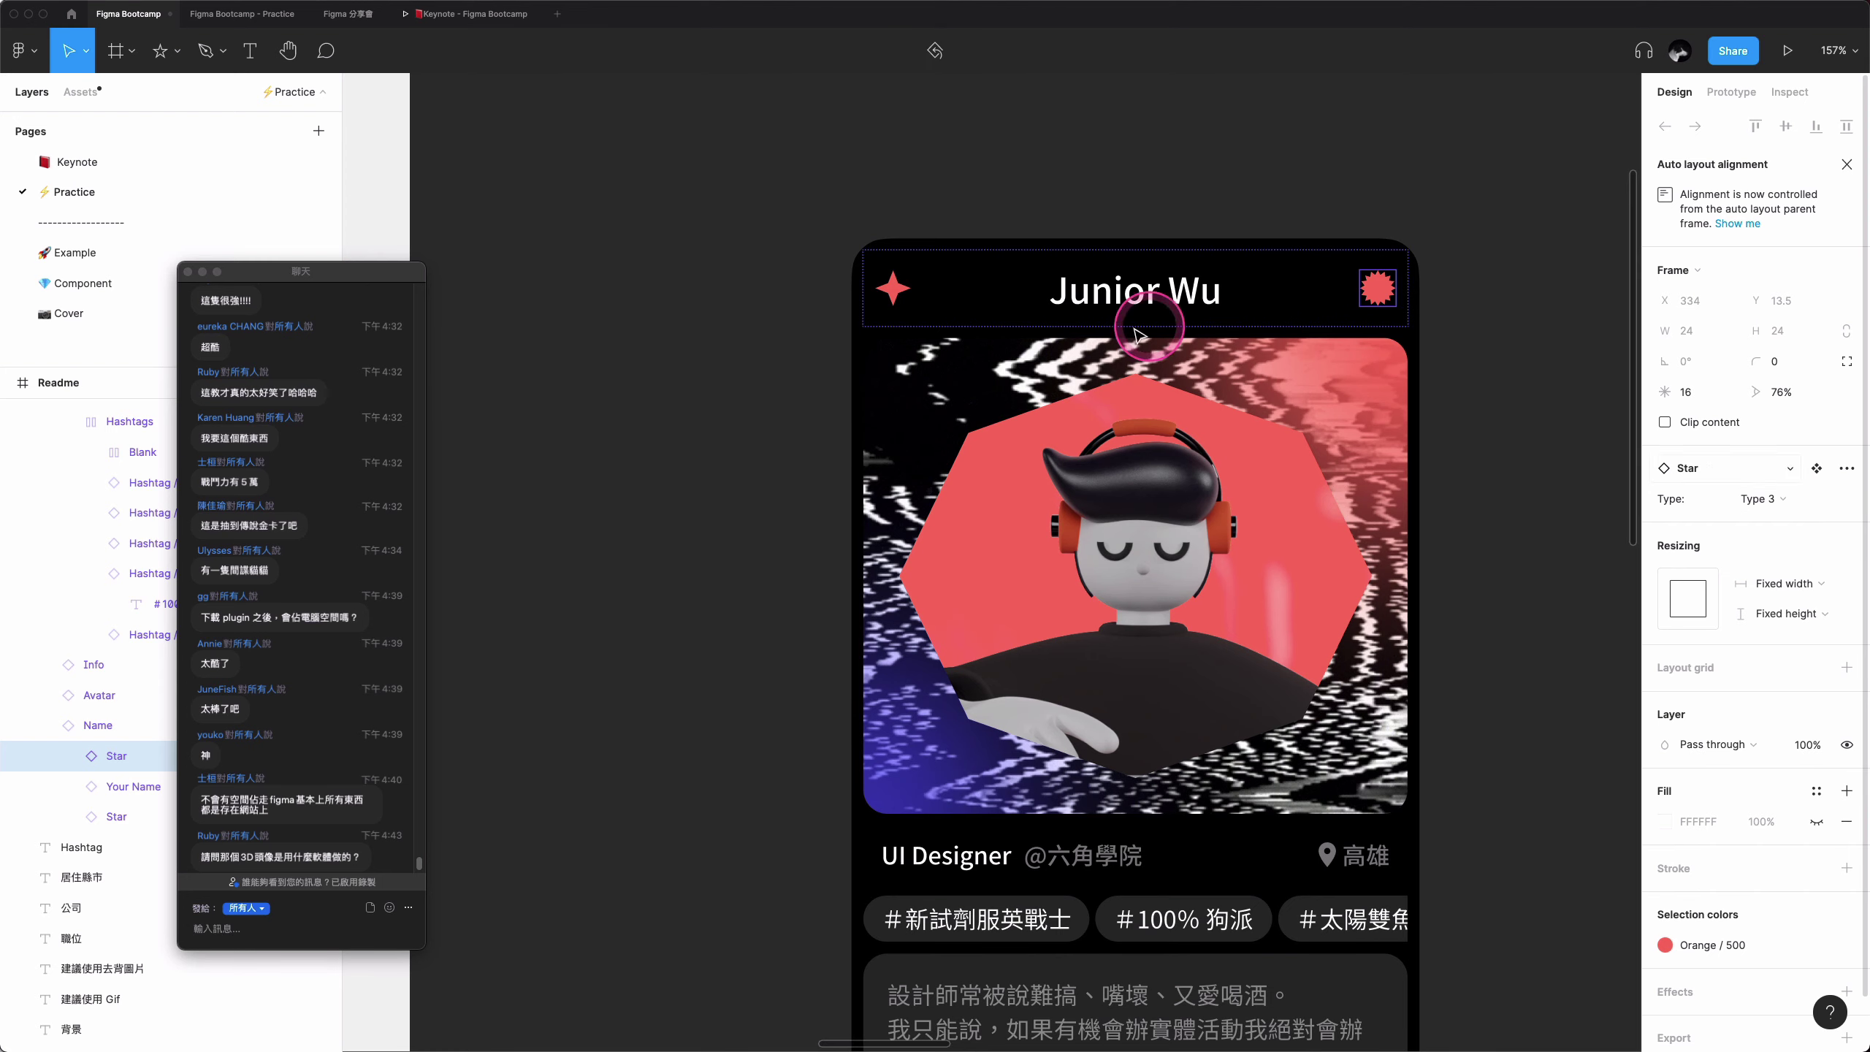
left_click(893, 288)
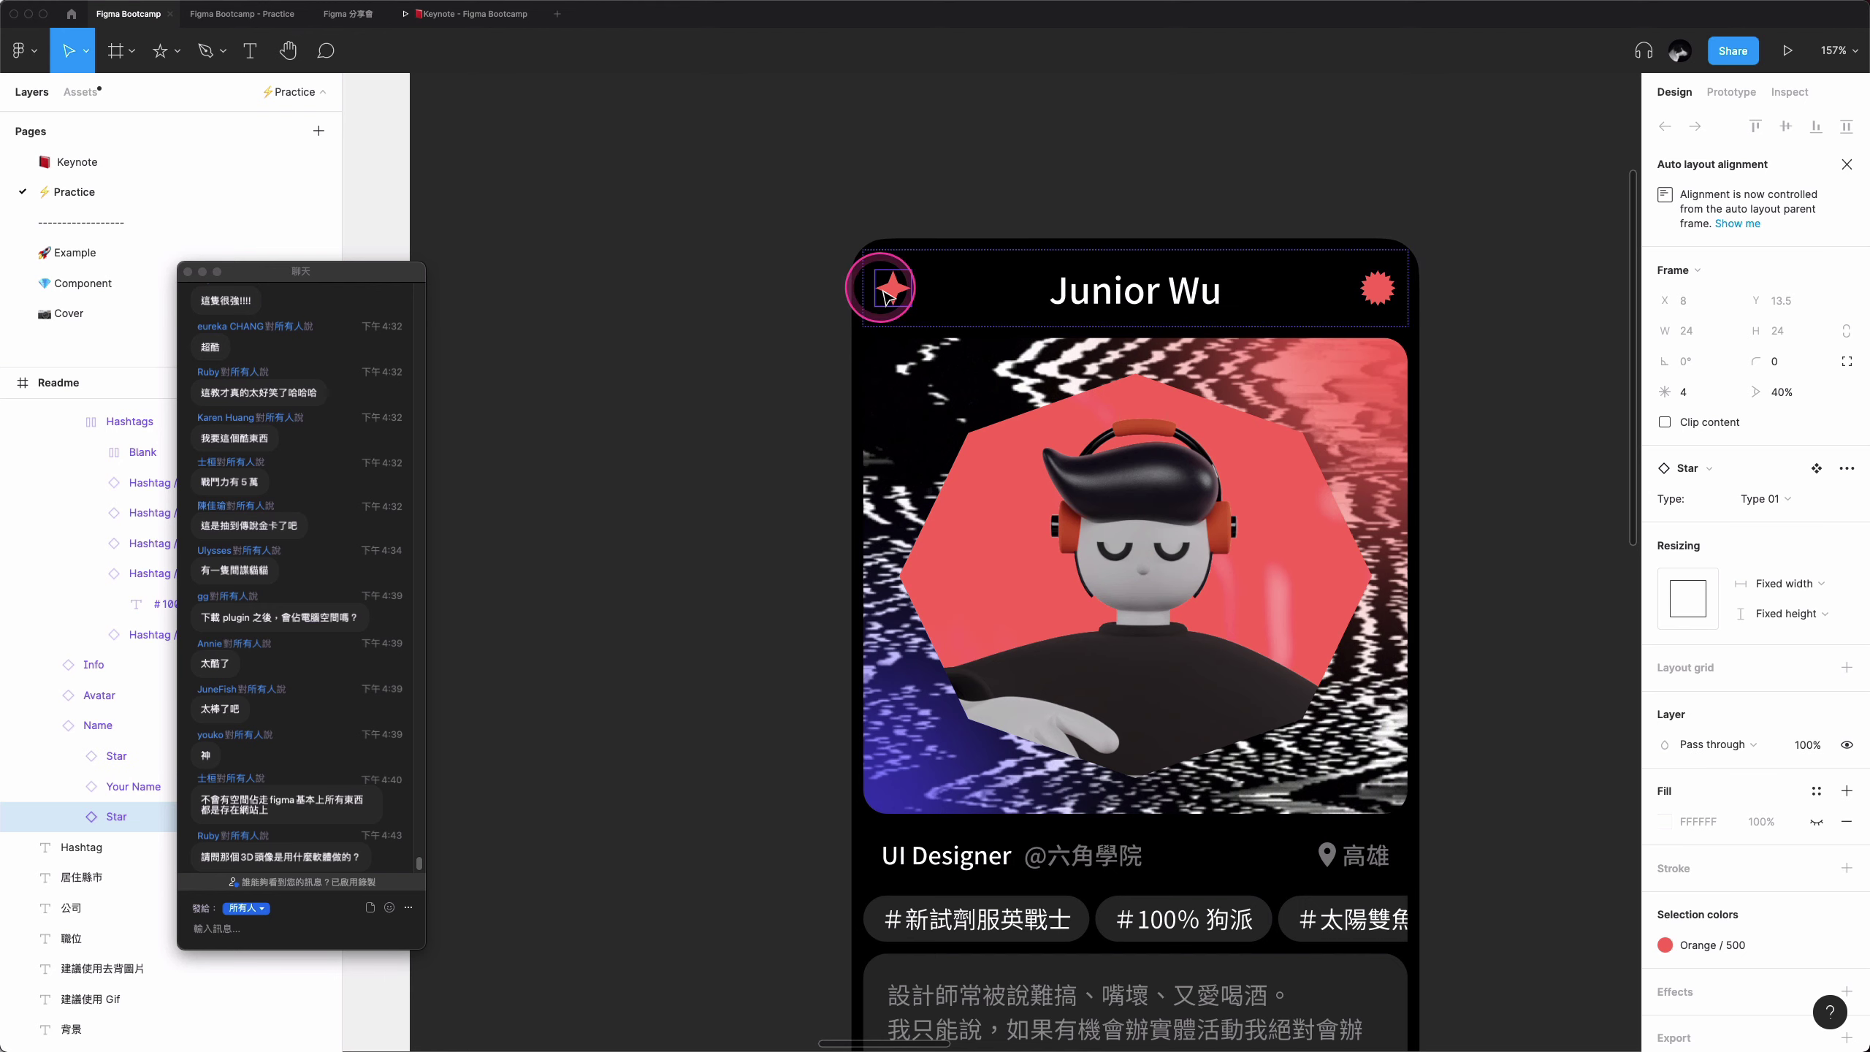
left_click(1796, 477)
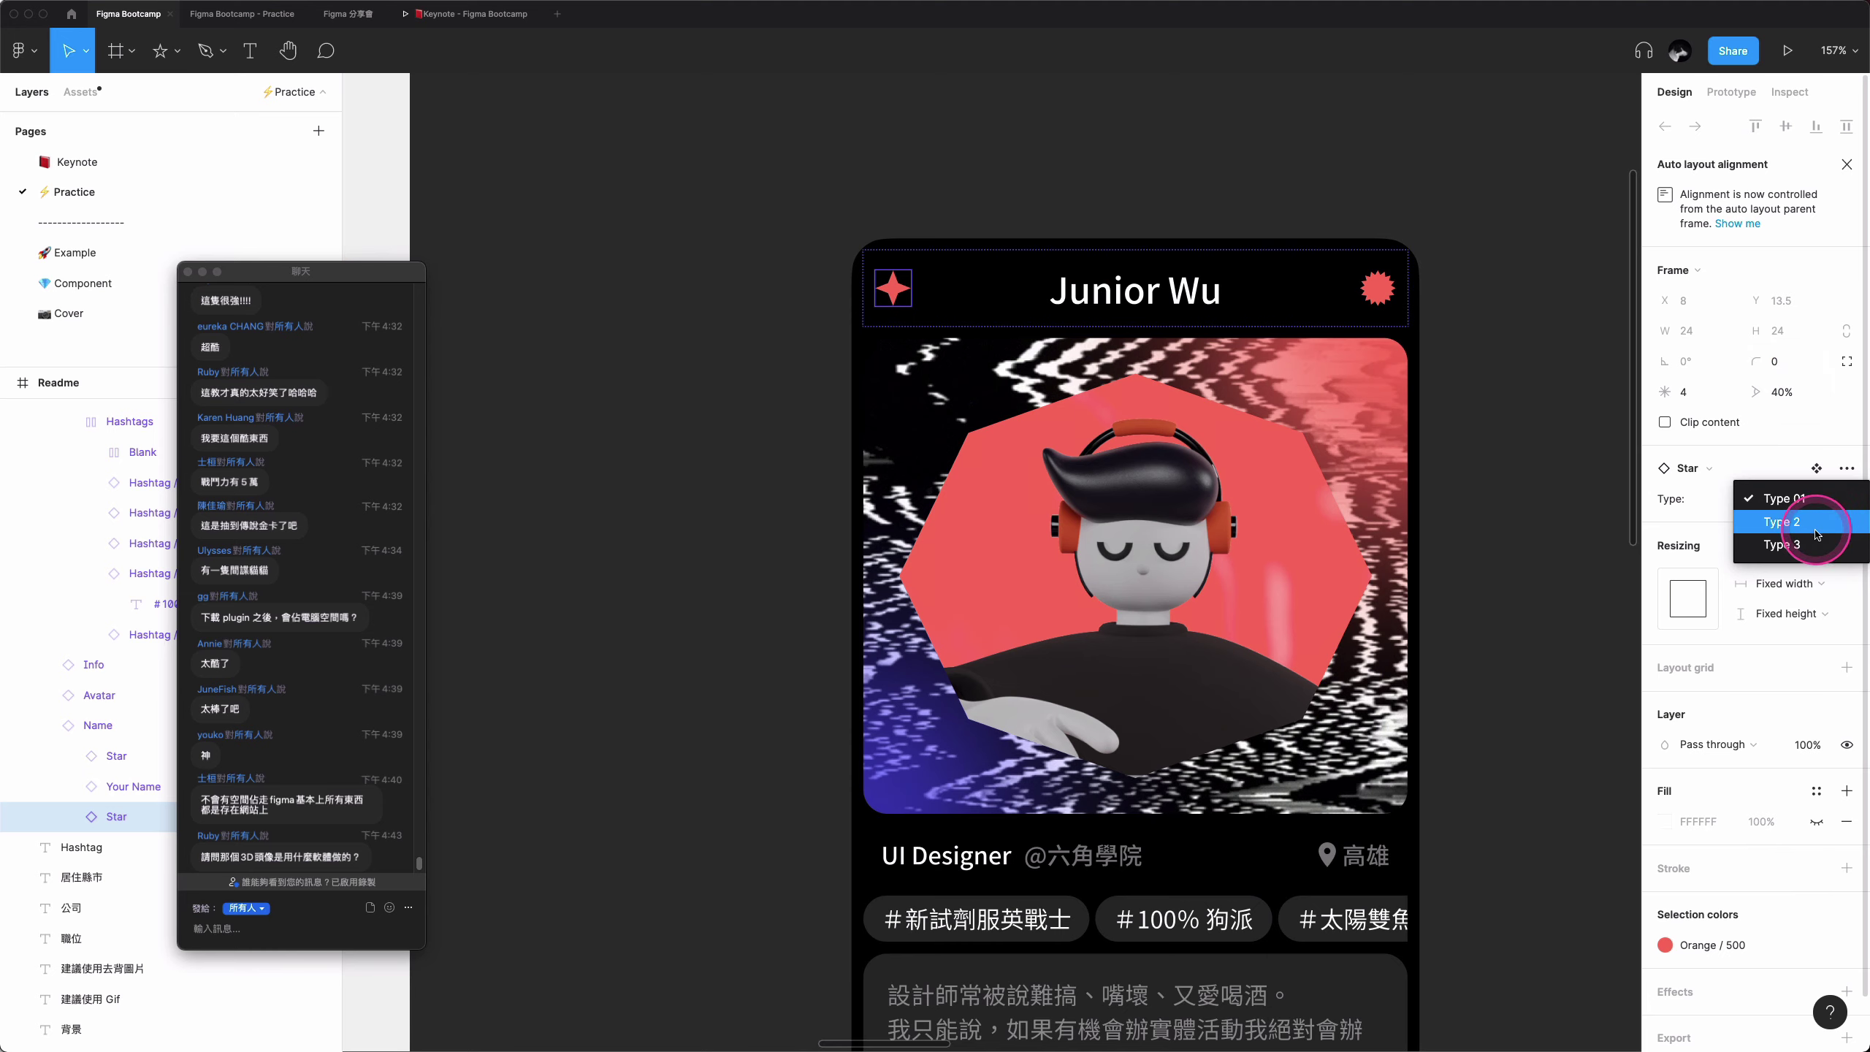
left_click(1781, 521)
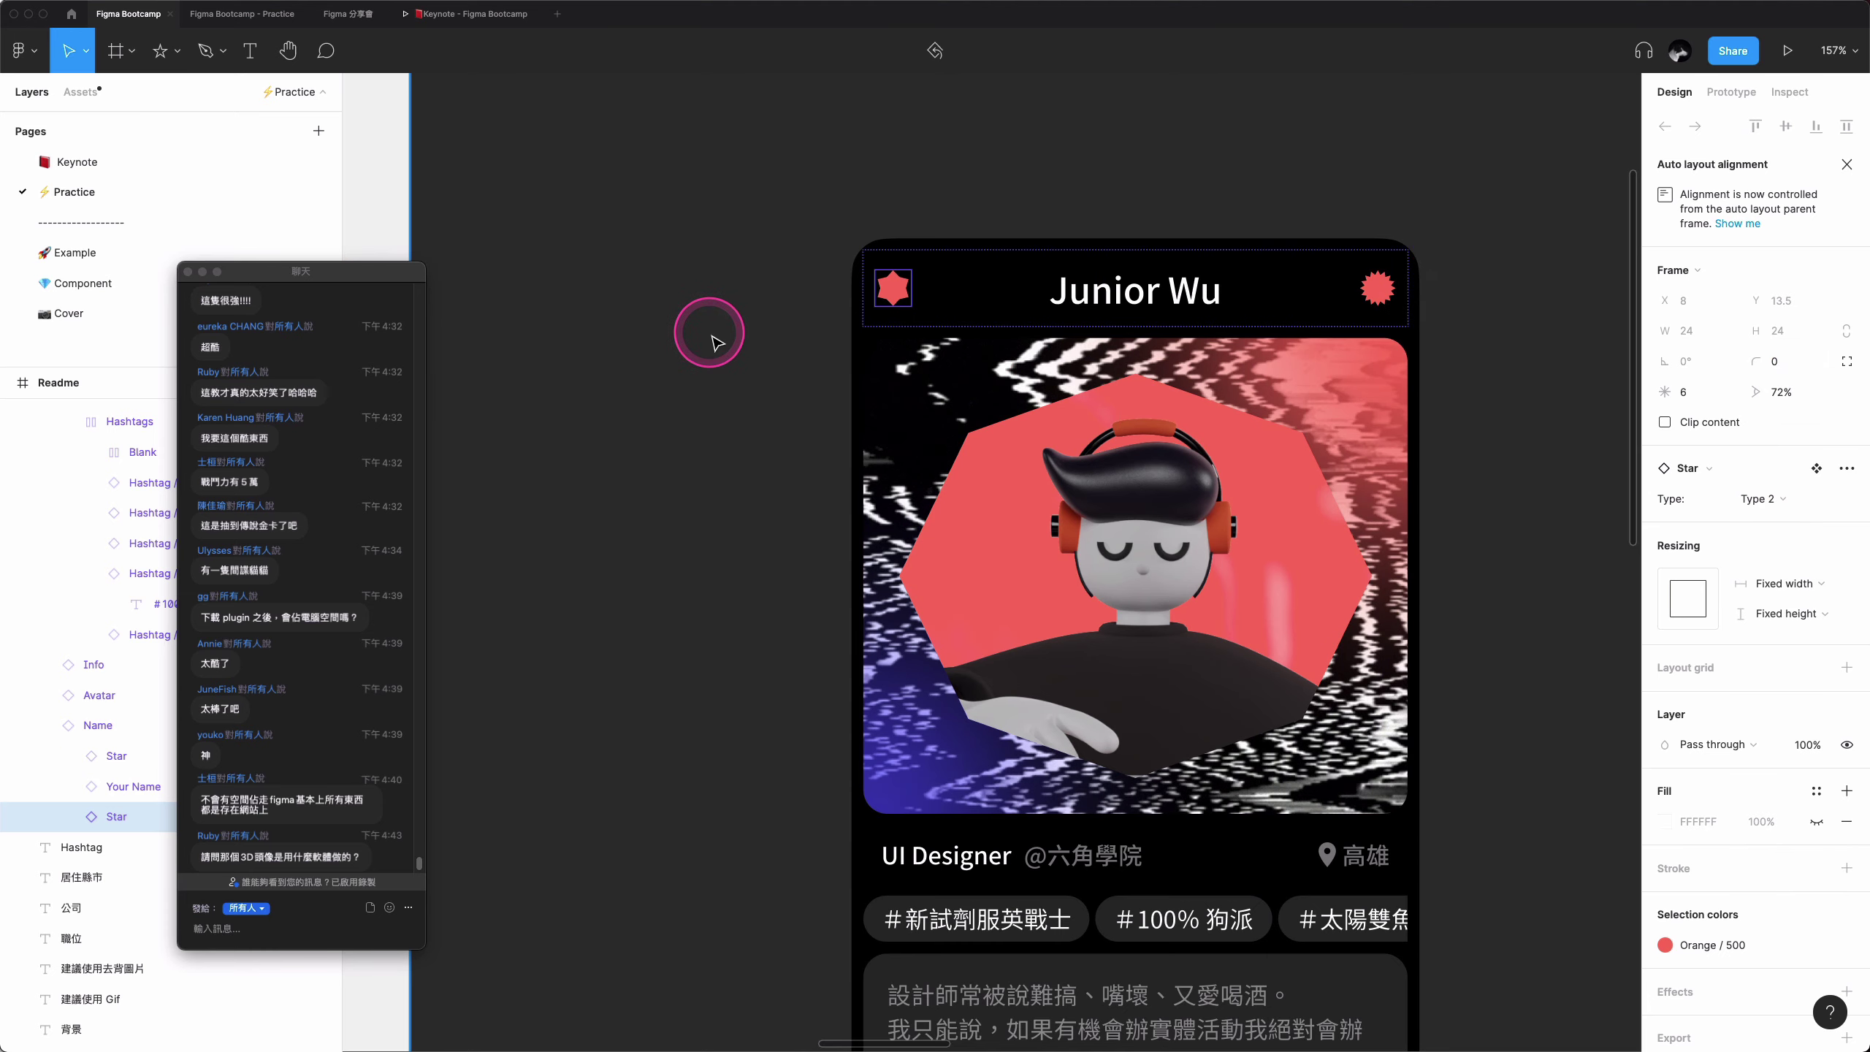
- Select the Avatar instance inside the sample card
scroll(1461, 280, "down", 5)
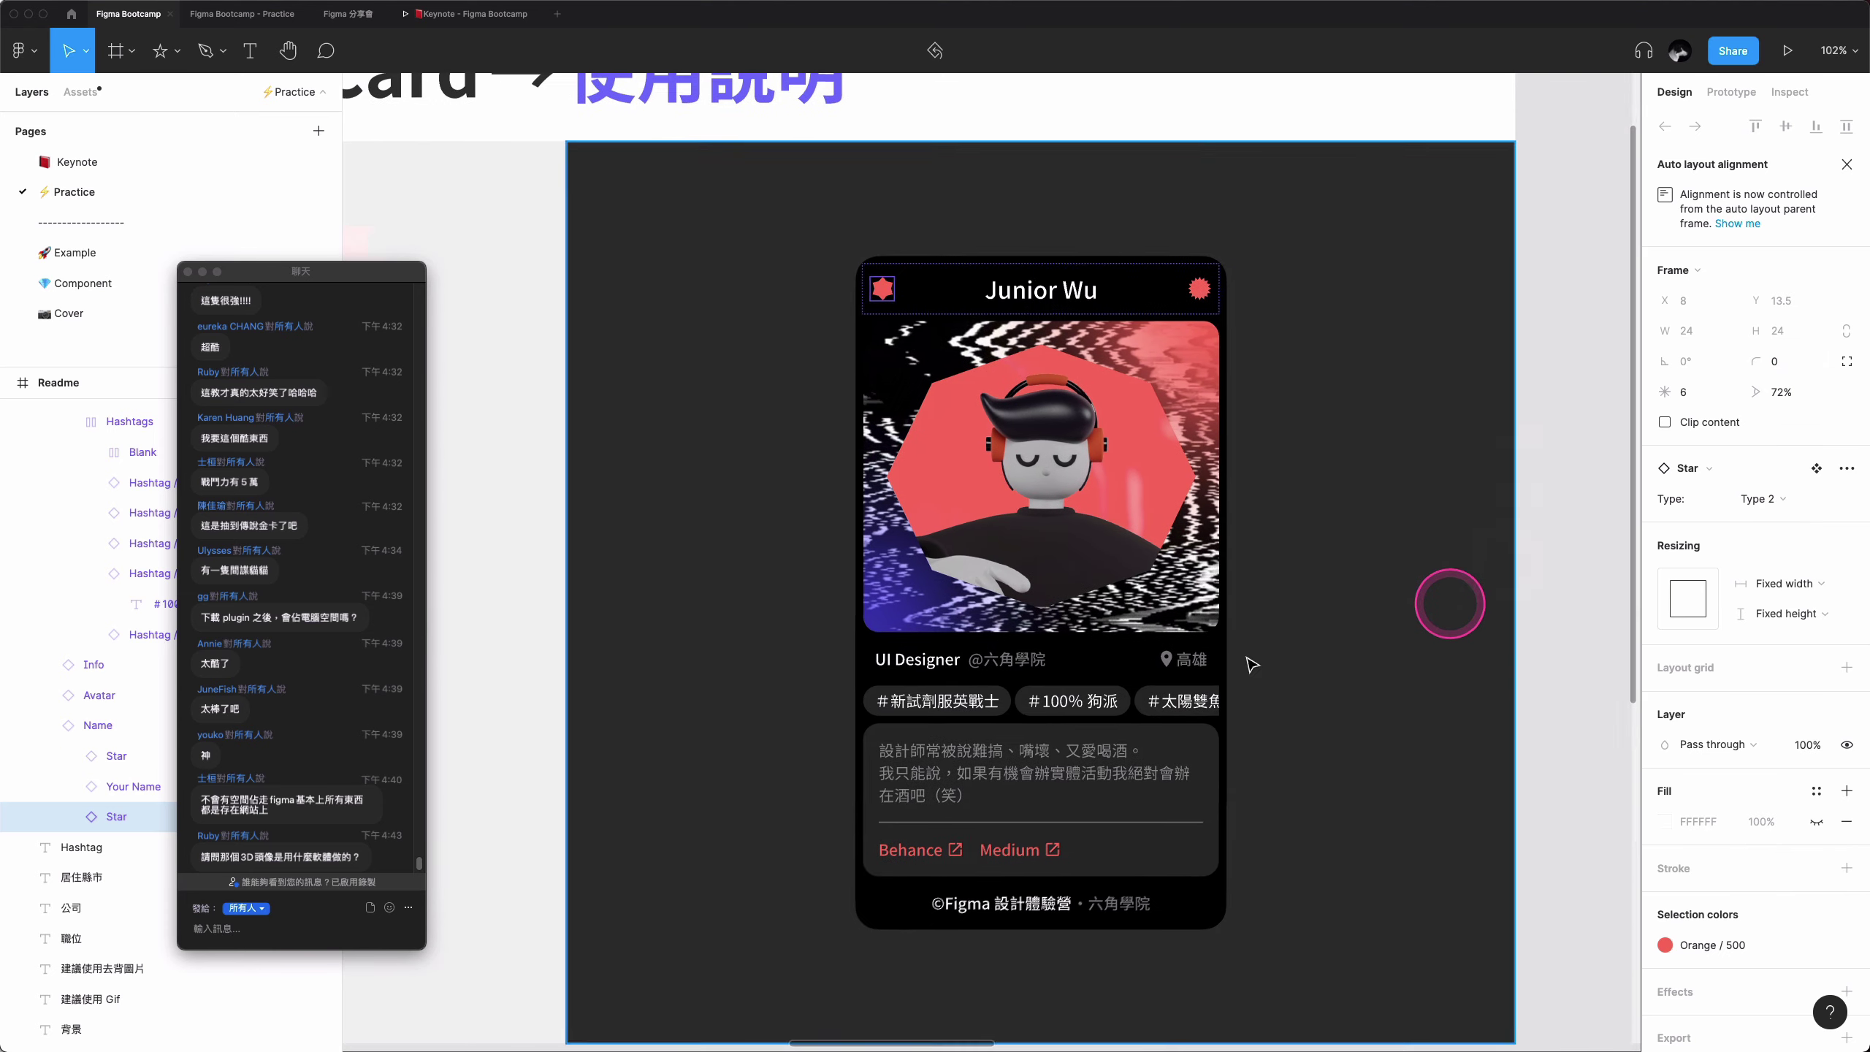
scroll(1384, 413, "down", 5)
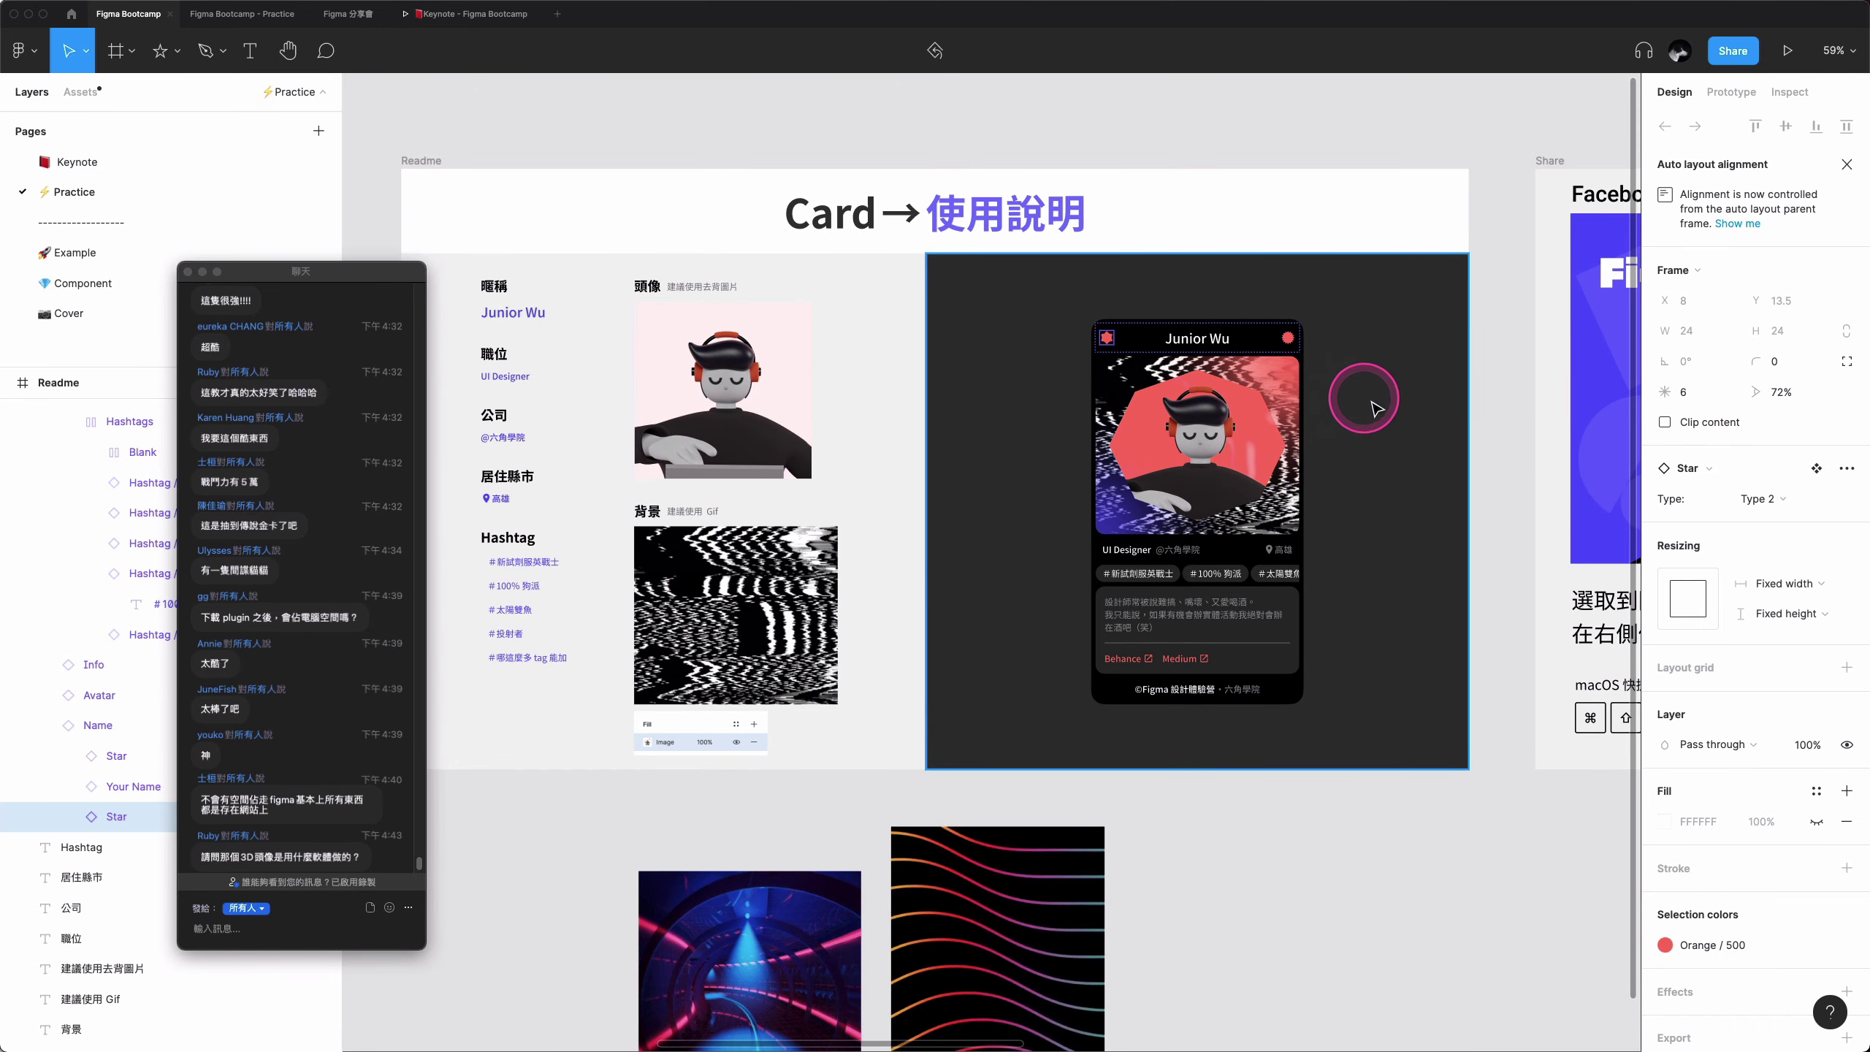
scroll(1438, 440, "up", 2)
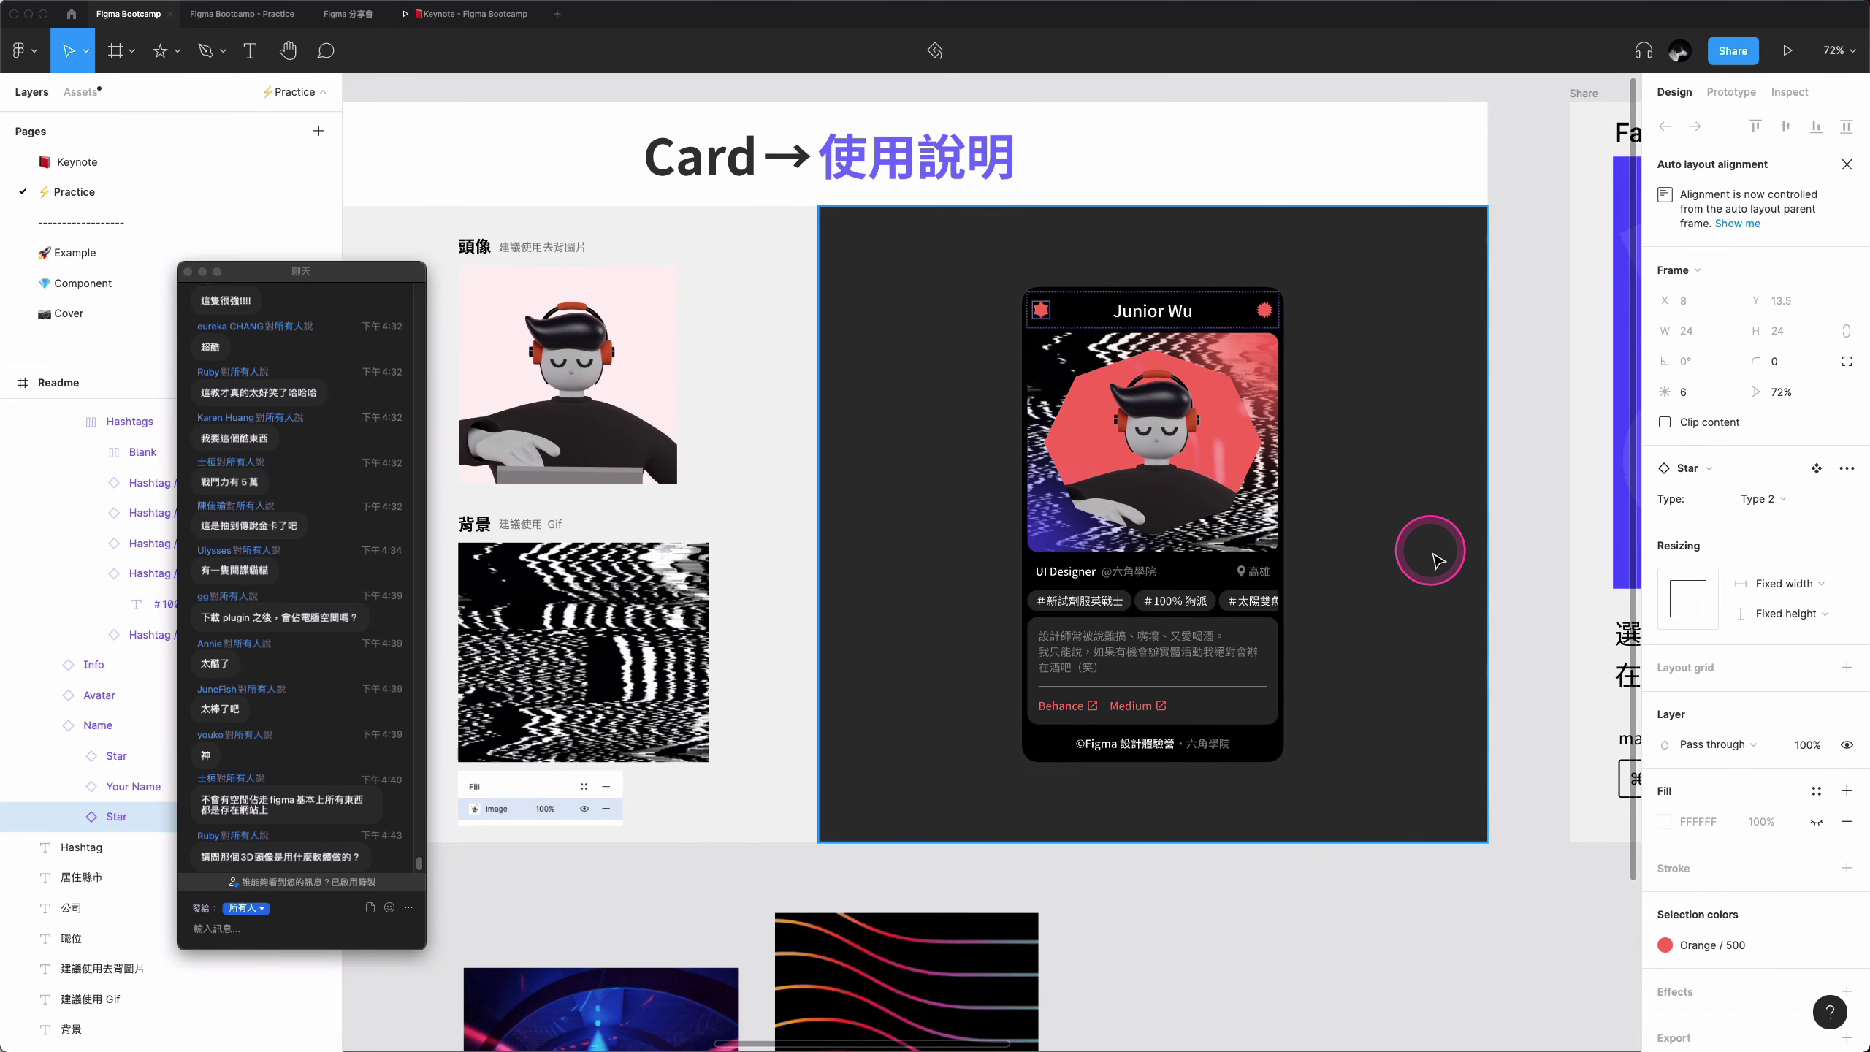
scroll(1430, 559, "up", 5)
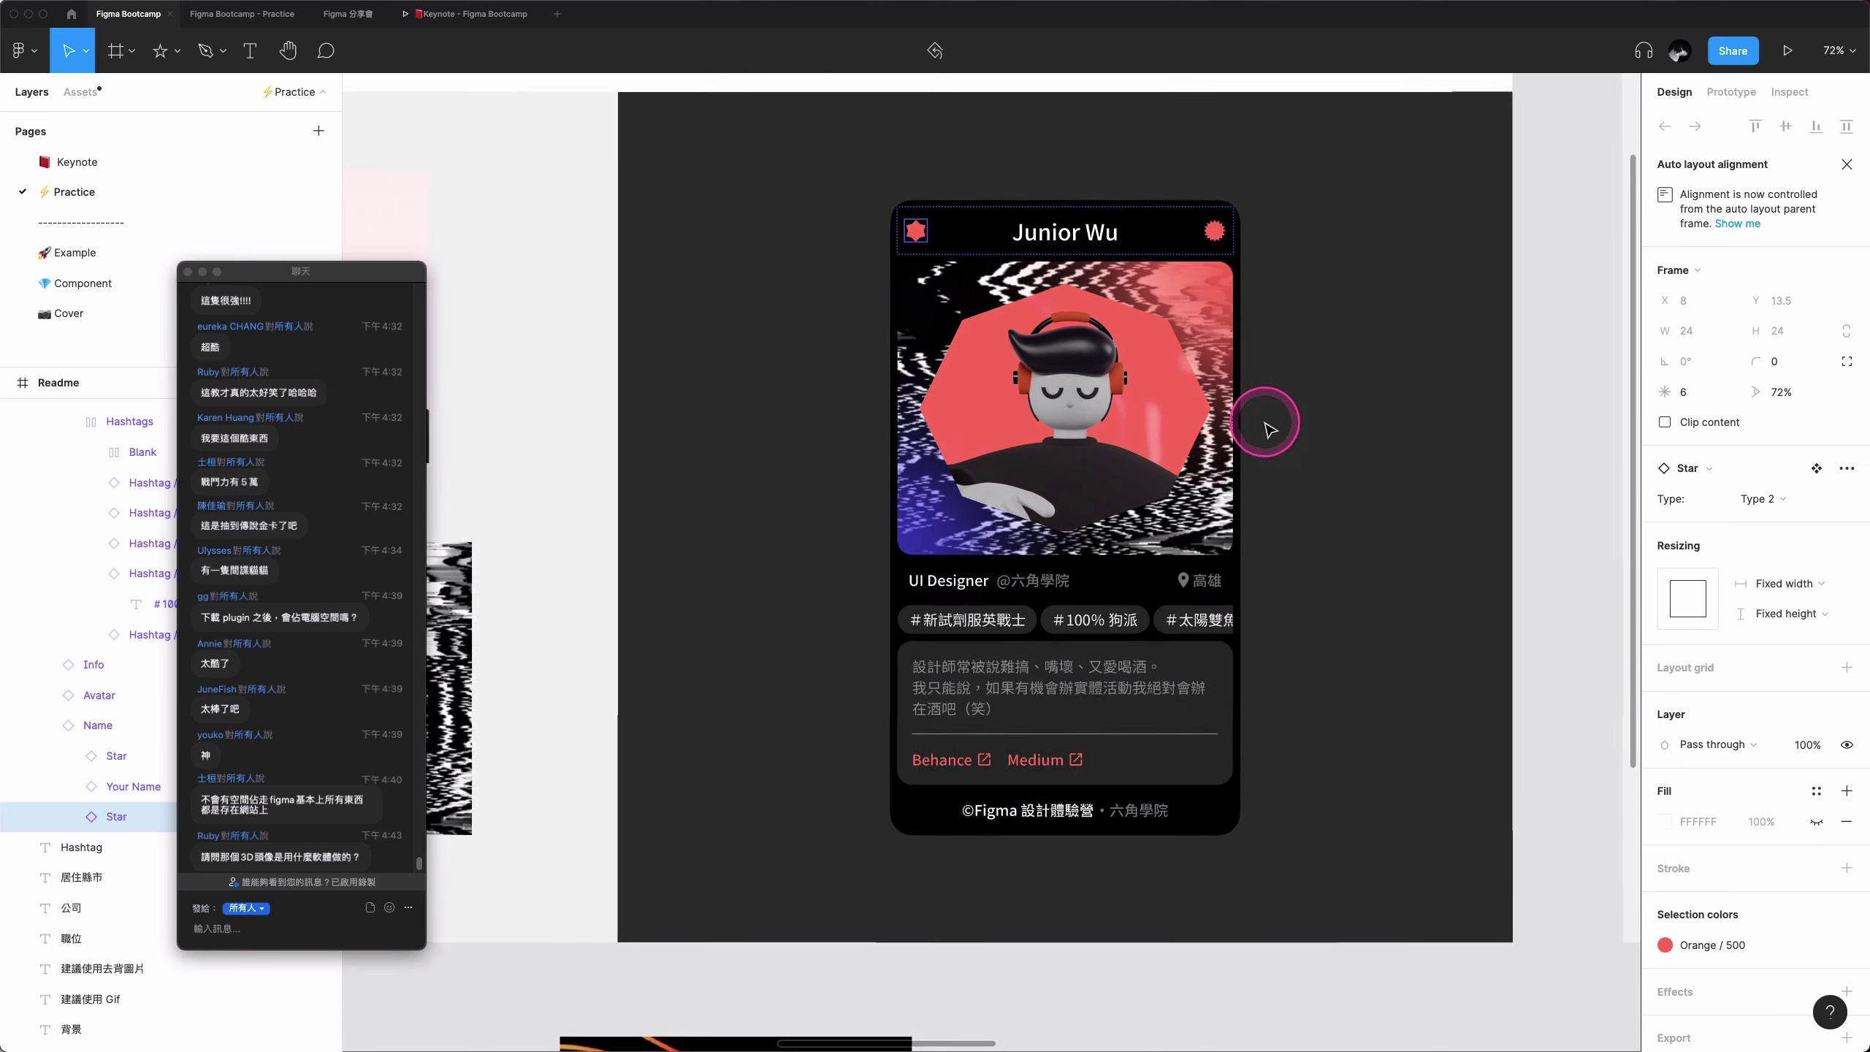
left_click(1157, 364)
scroll(1158, 365, "up", 2)
scroll(1252, 410, "down", 3)
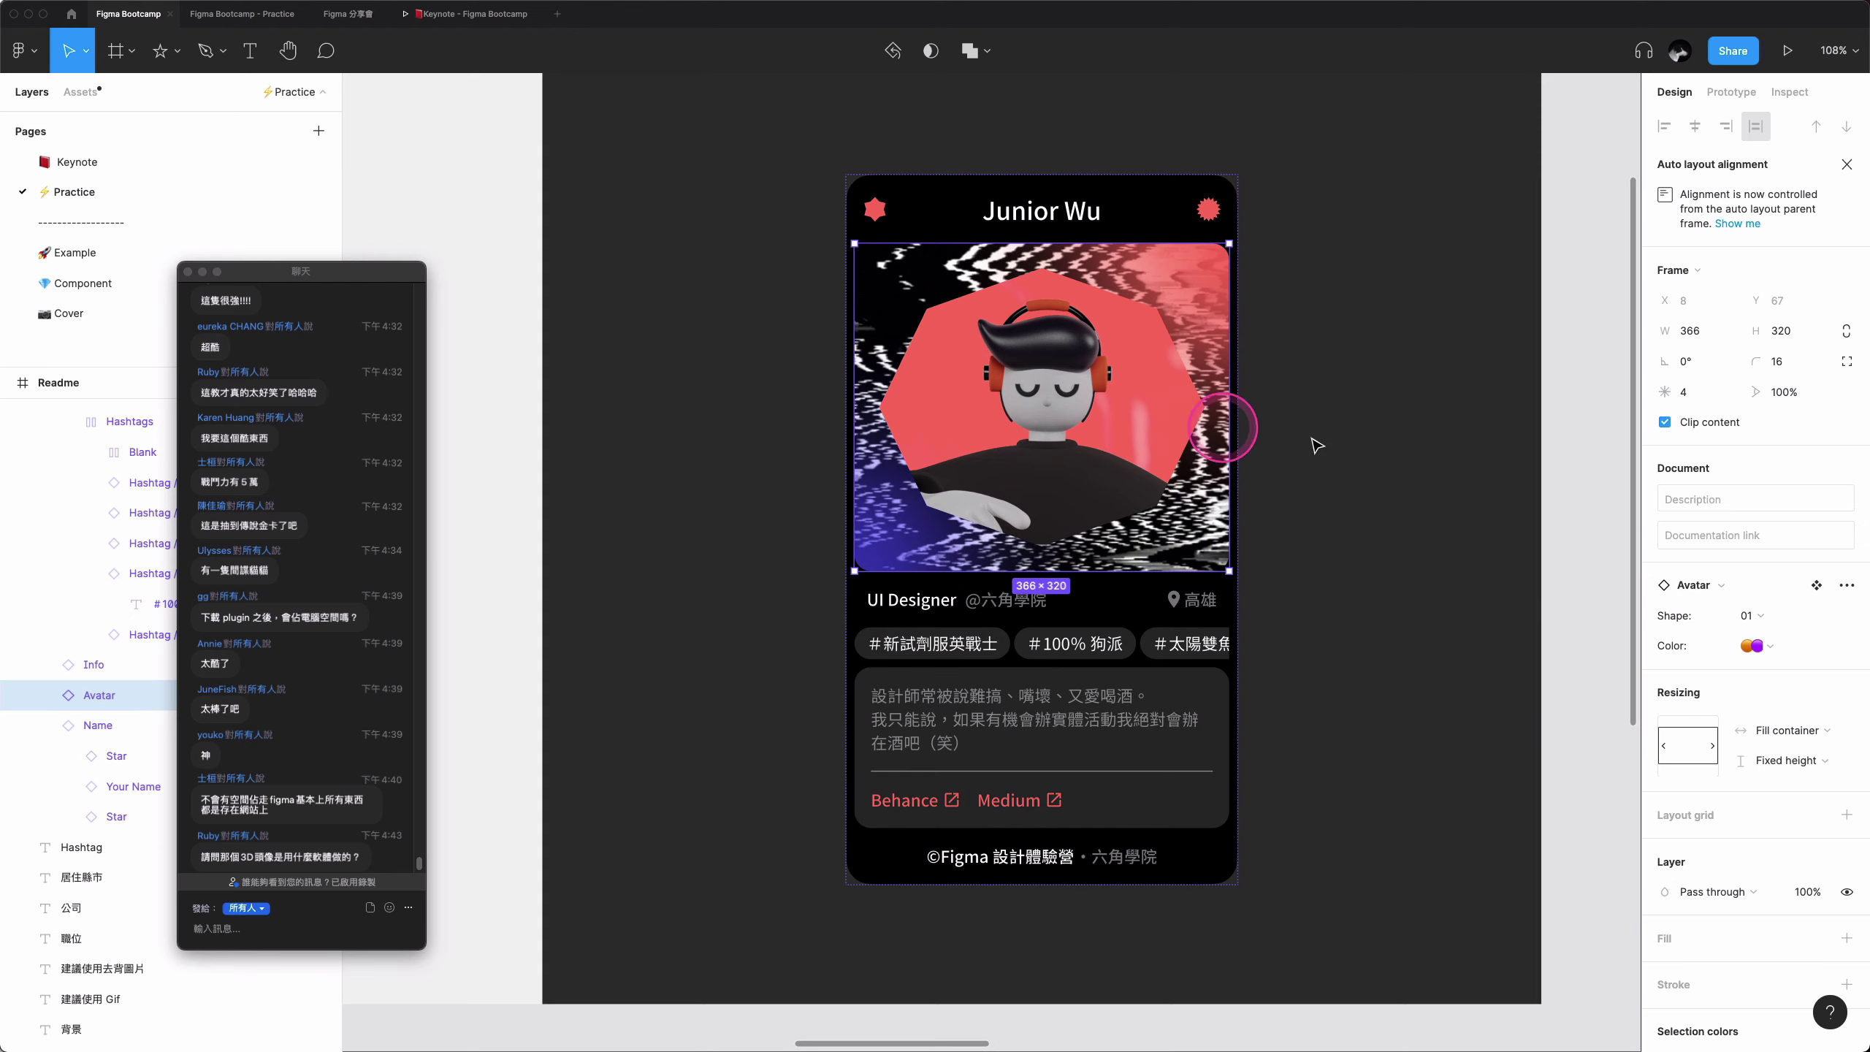
key("Escape")
left_click(905, 440)
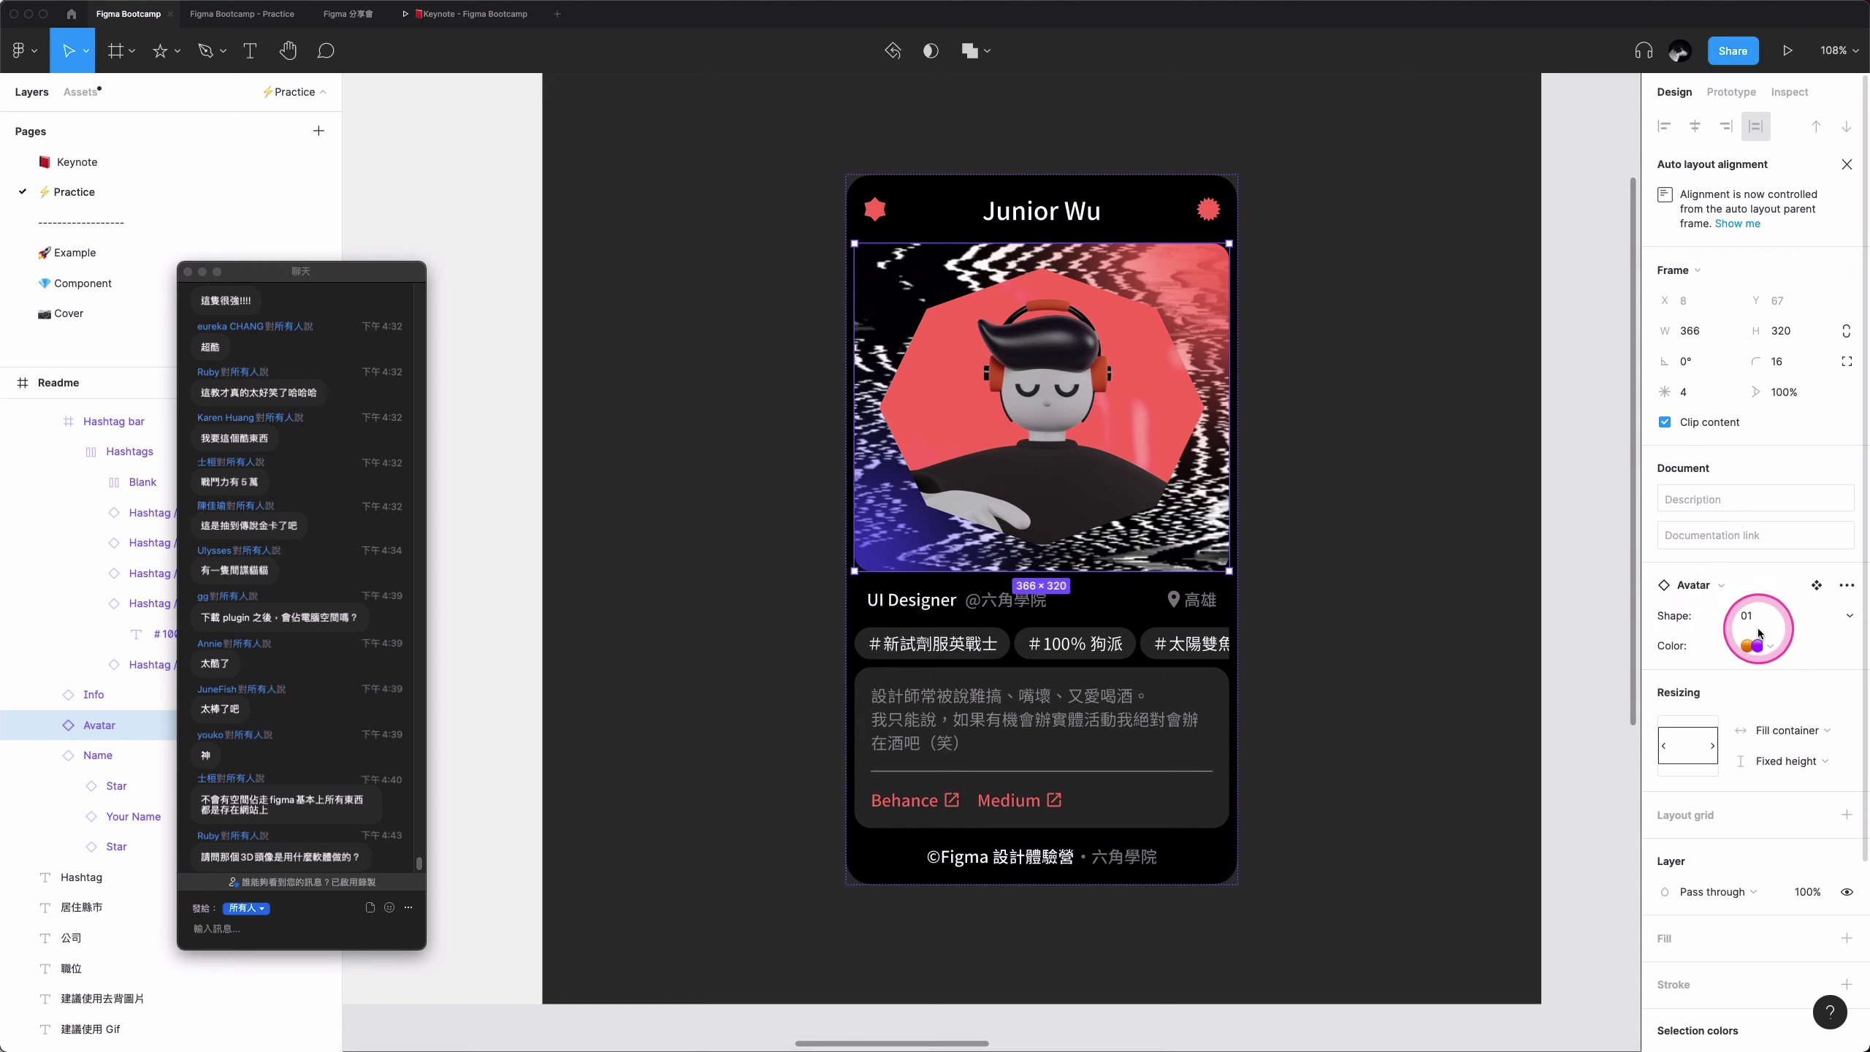
- Set the avatar's Shape to 02 and its Color to green
left_click(1787, 626)
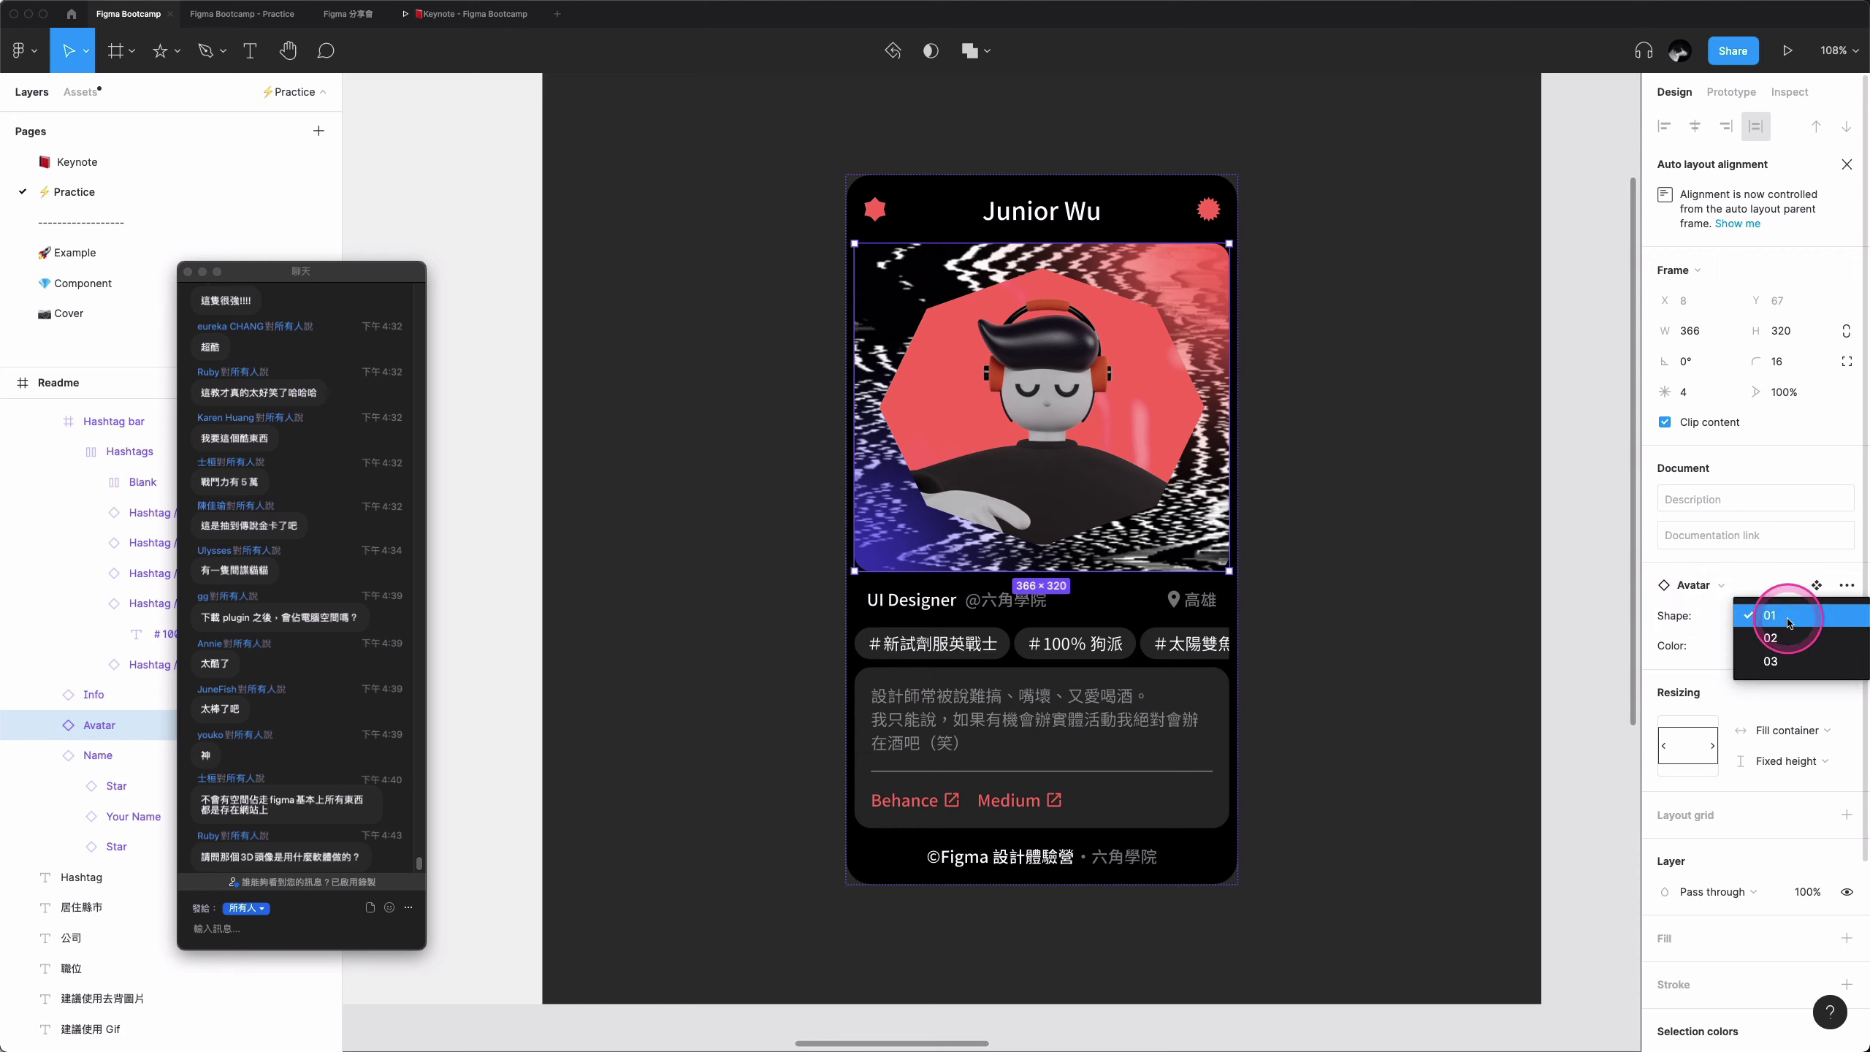
left_click(1770, 637)
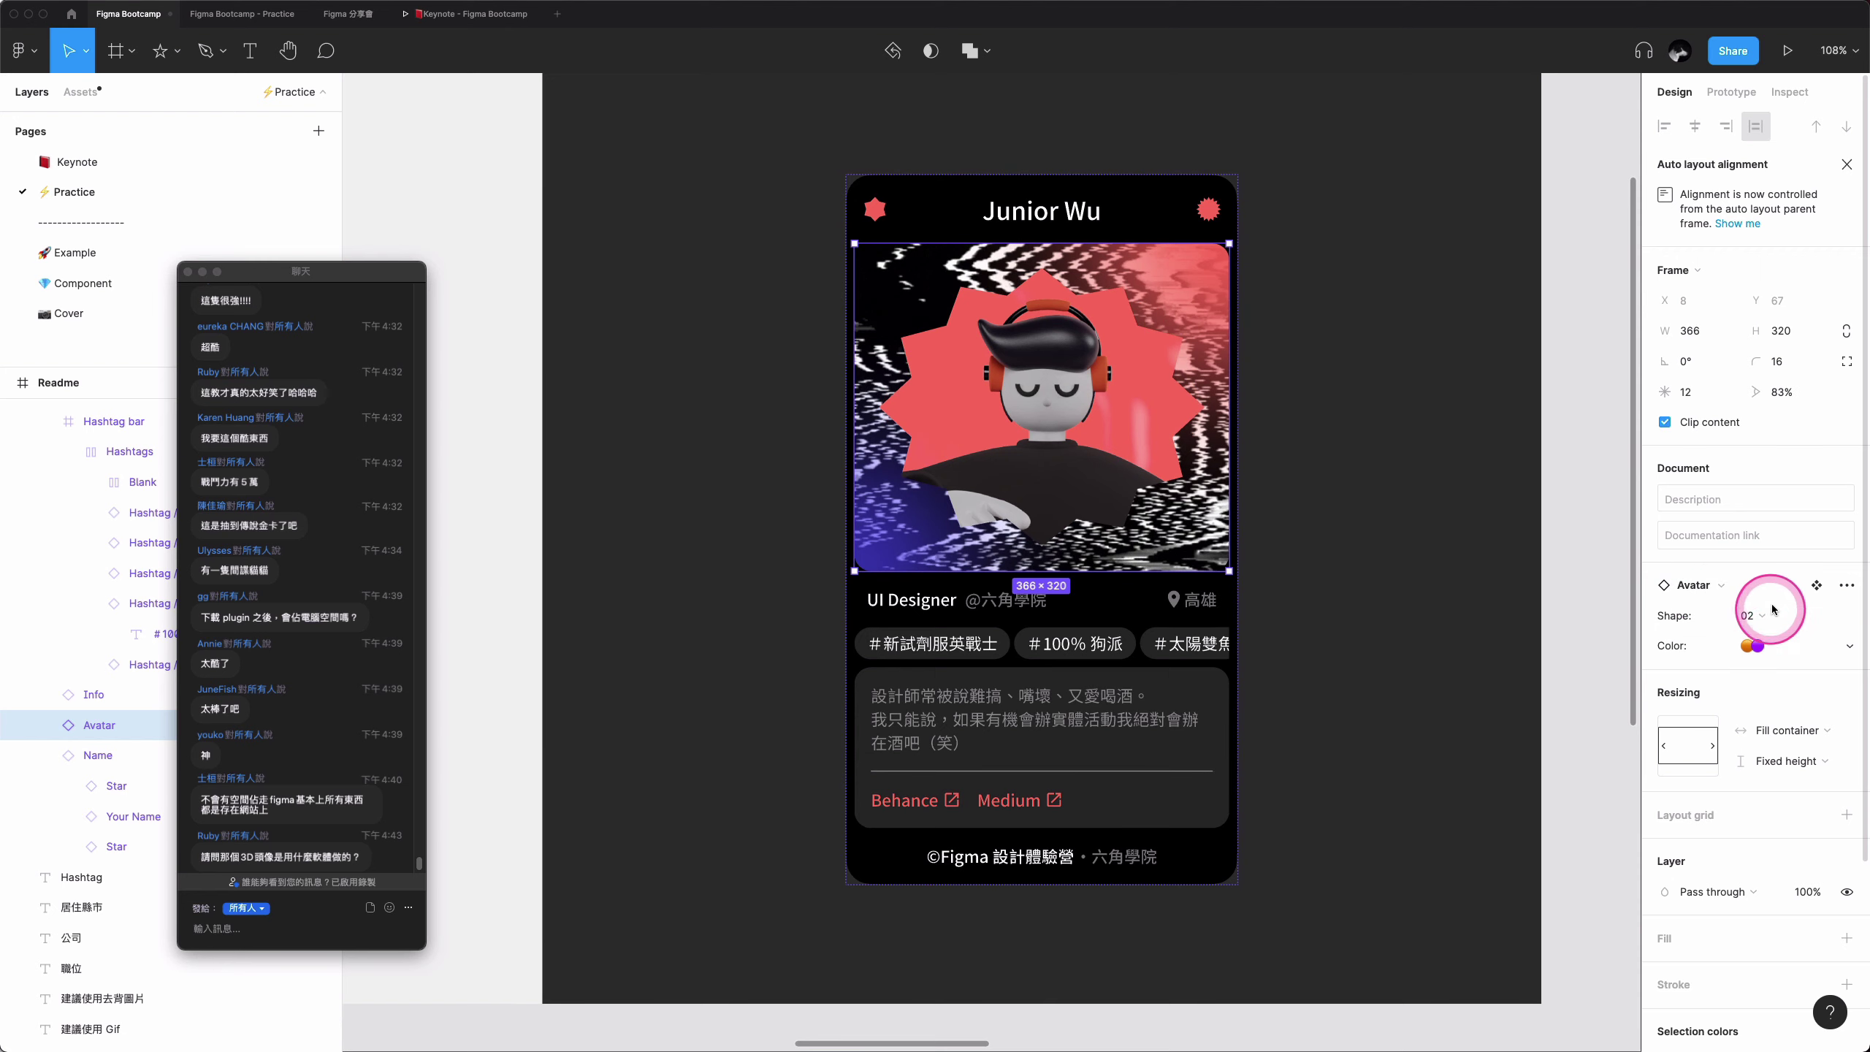
left_click(1771, 616)
left_click(1786, 615)
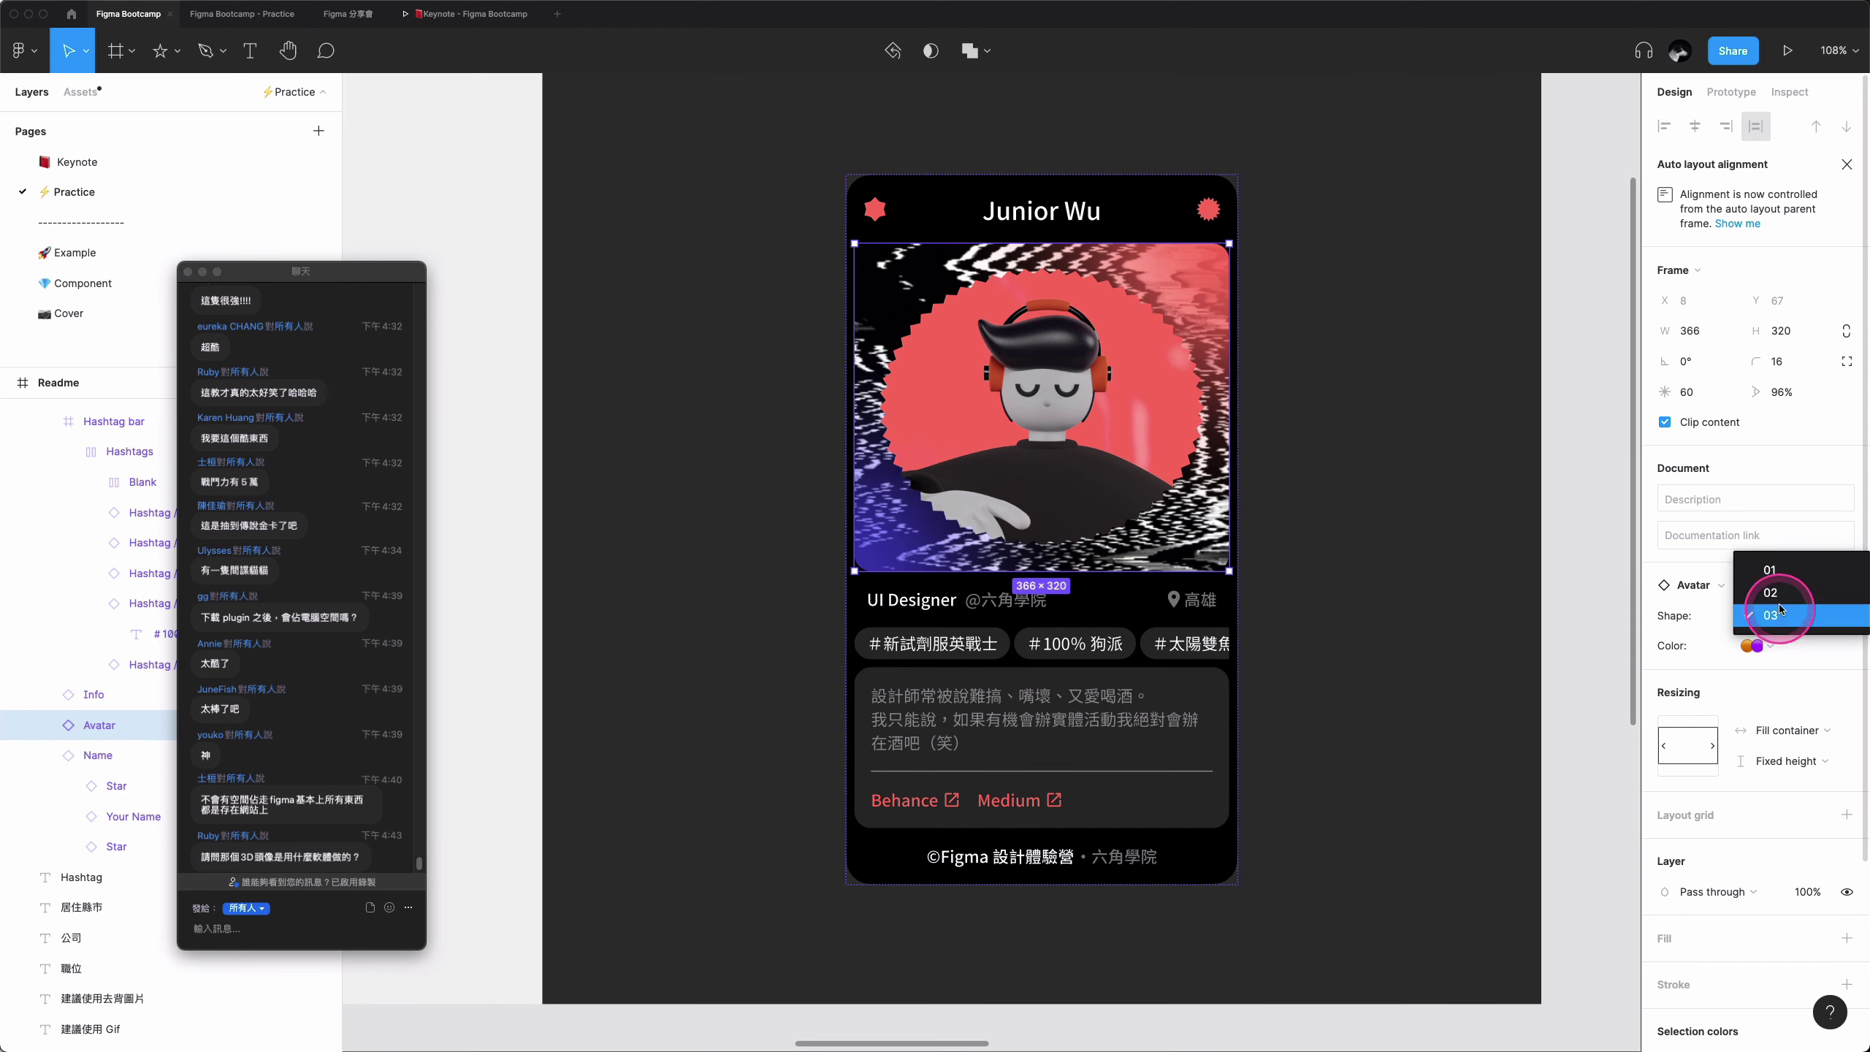
left_click(1781, 593)
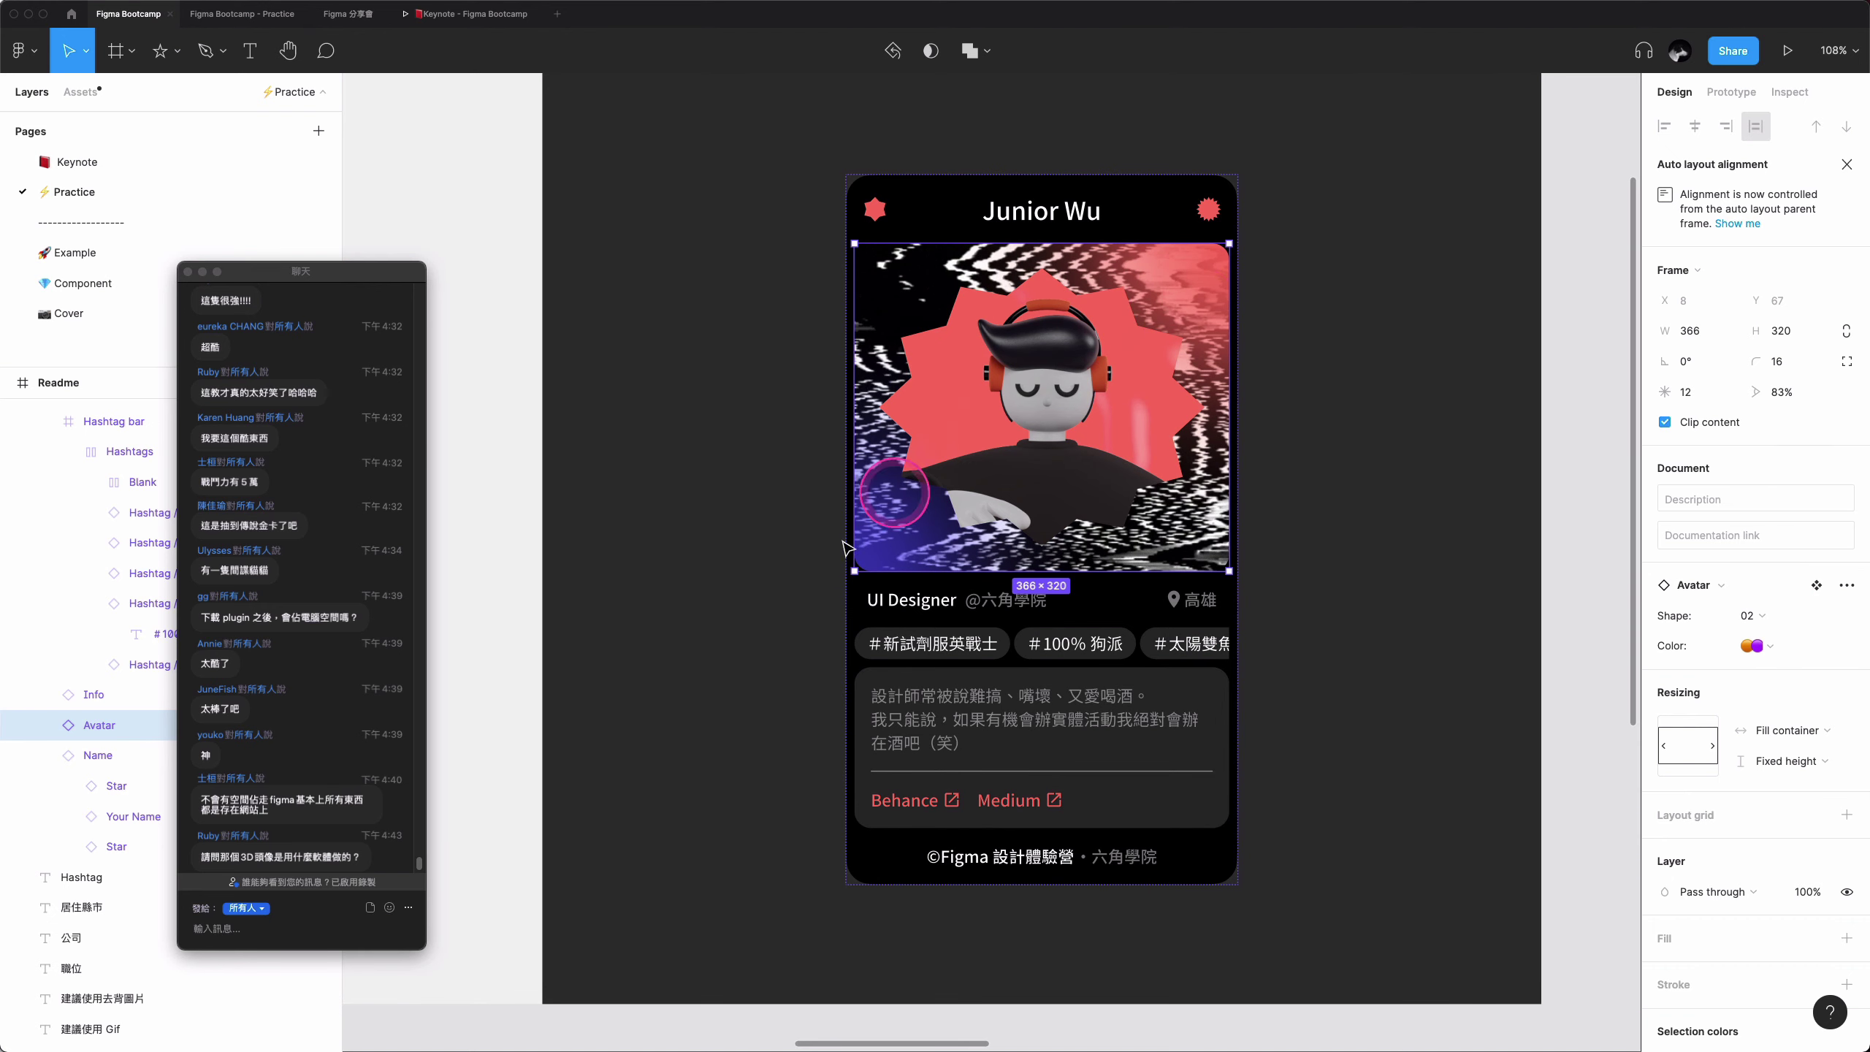
left_click(1756, 645)
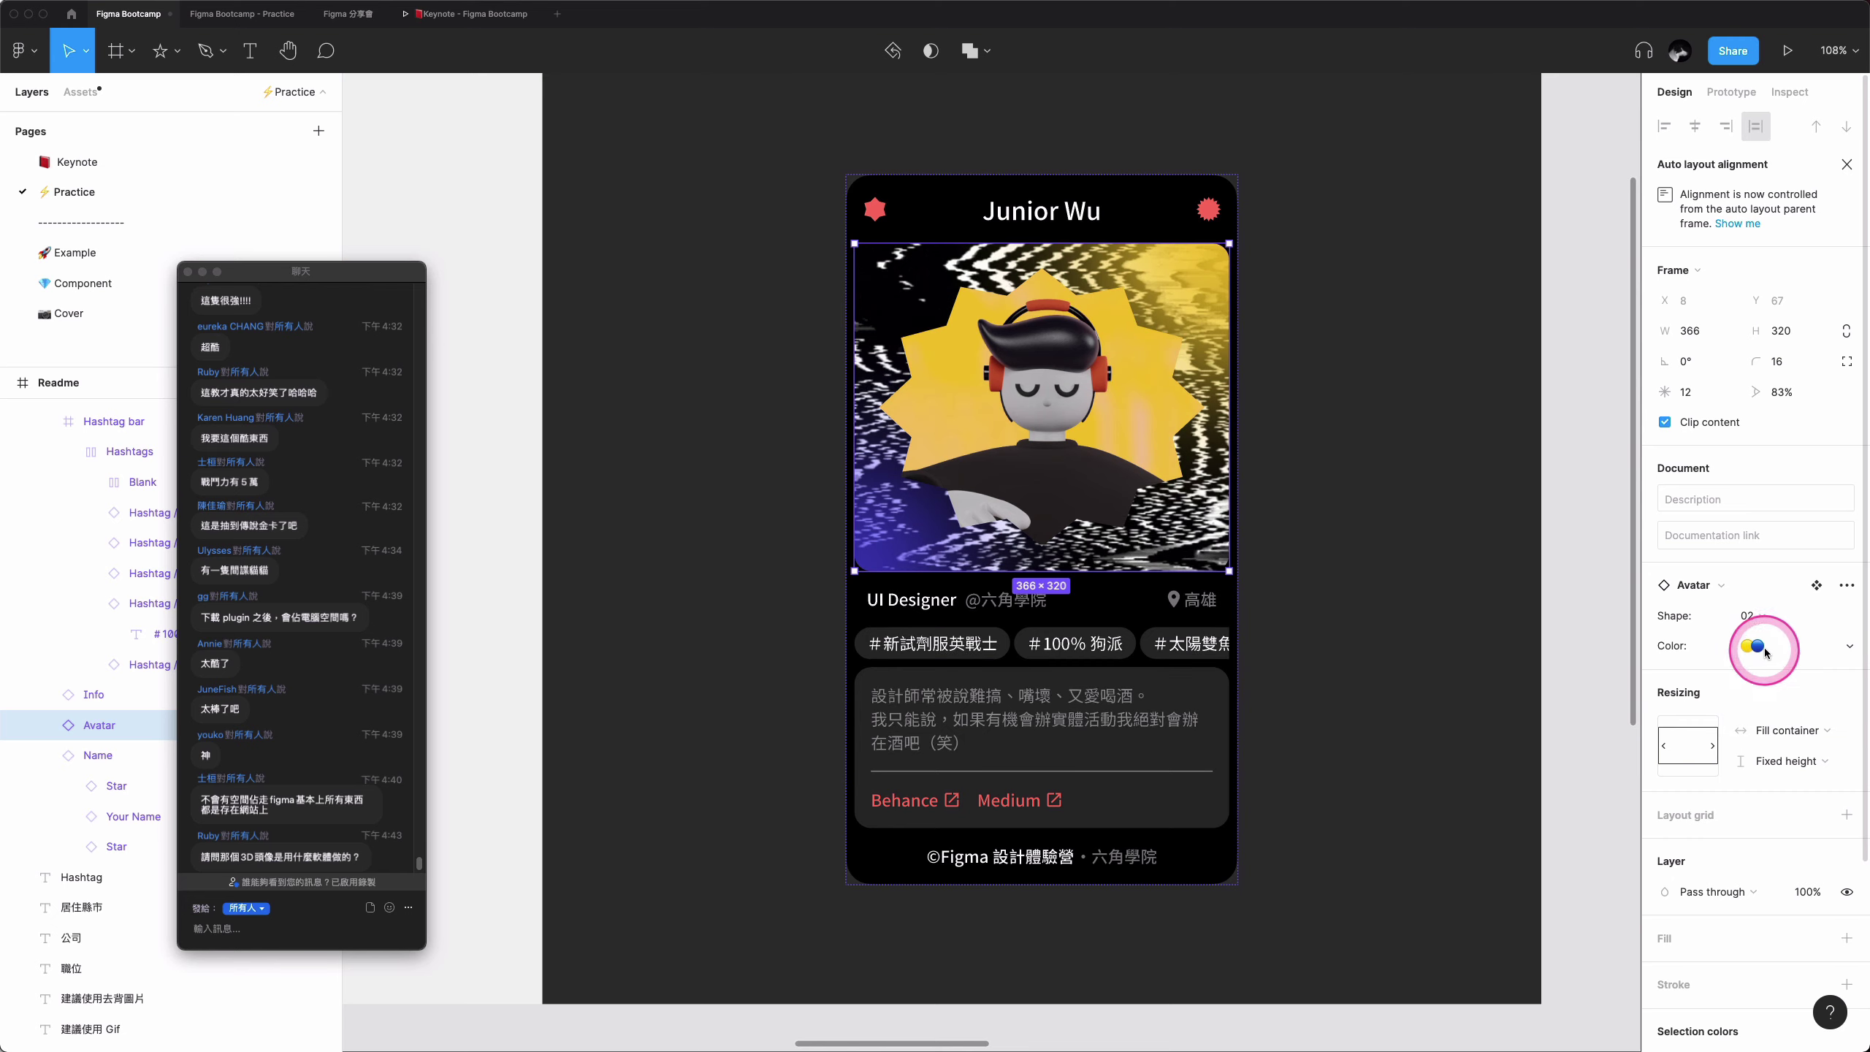
left_click(1770, 645)
left_click(1773, 668)
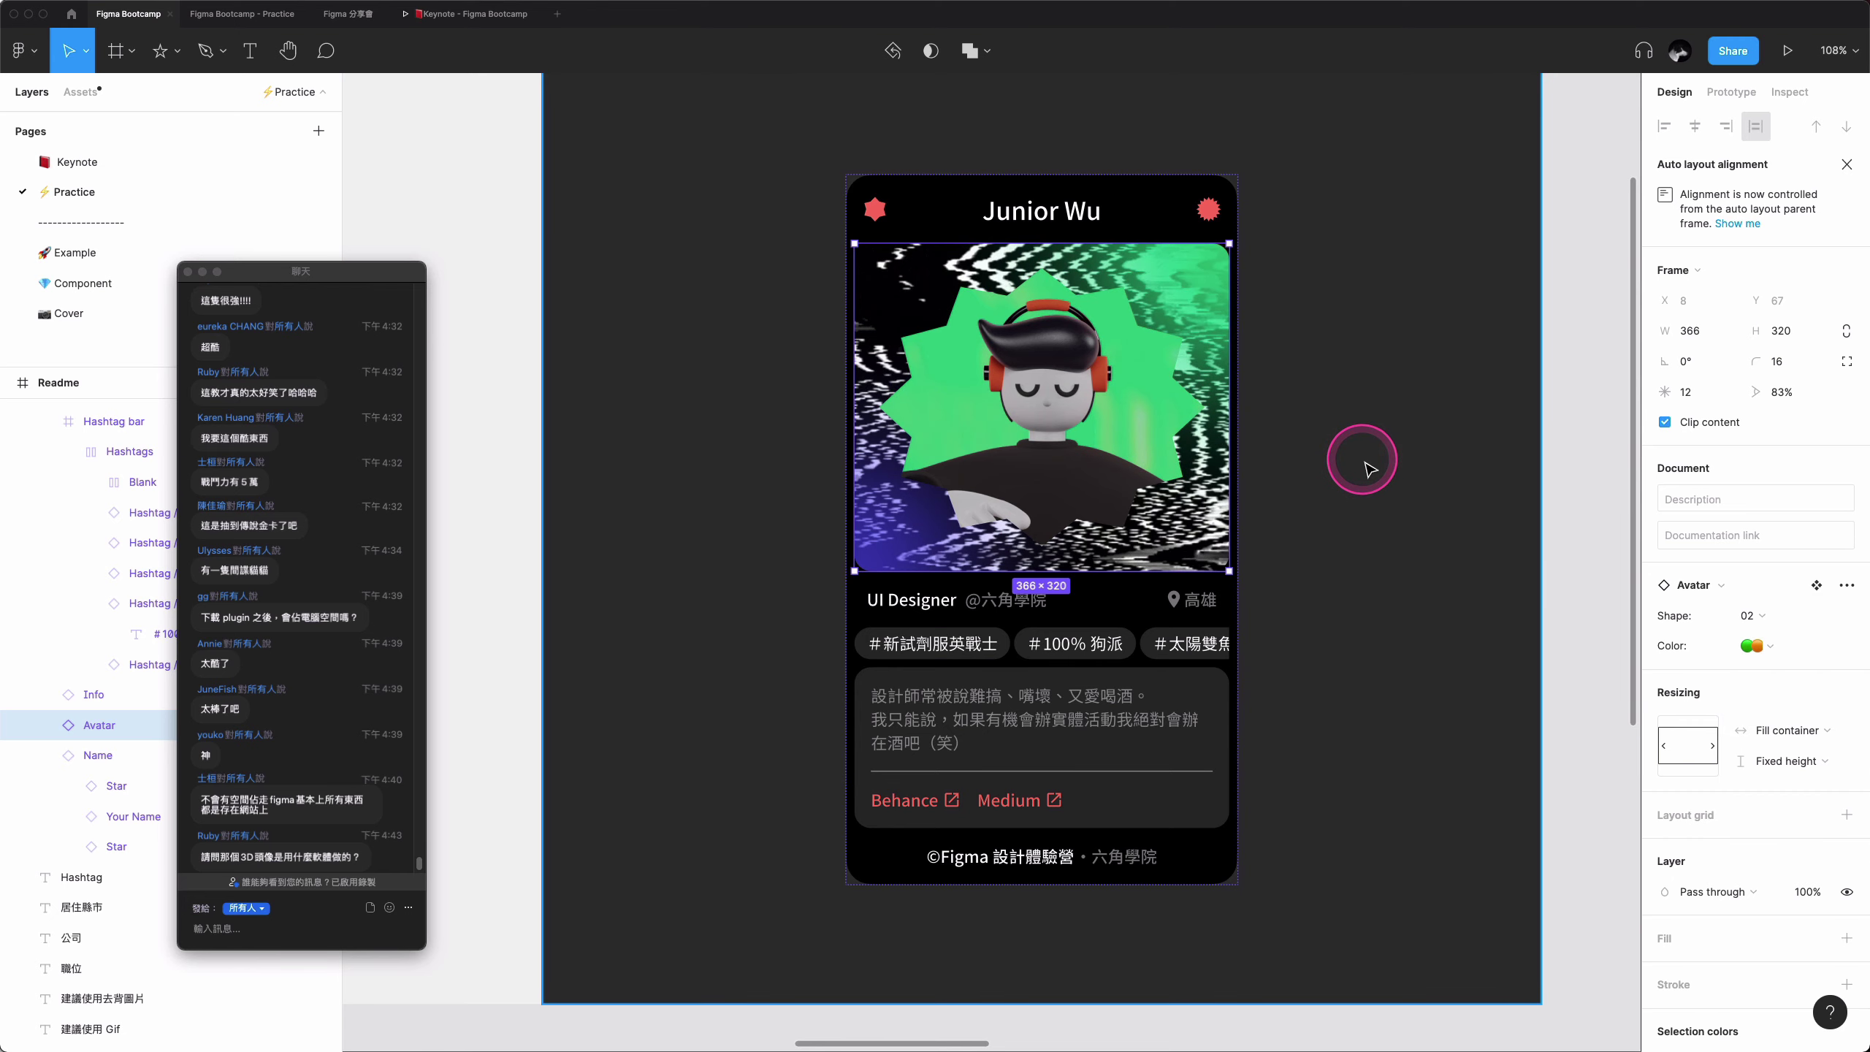
scroll(1366, 464, "down", 5)
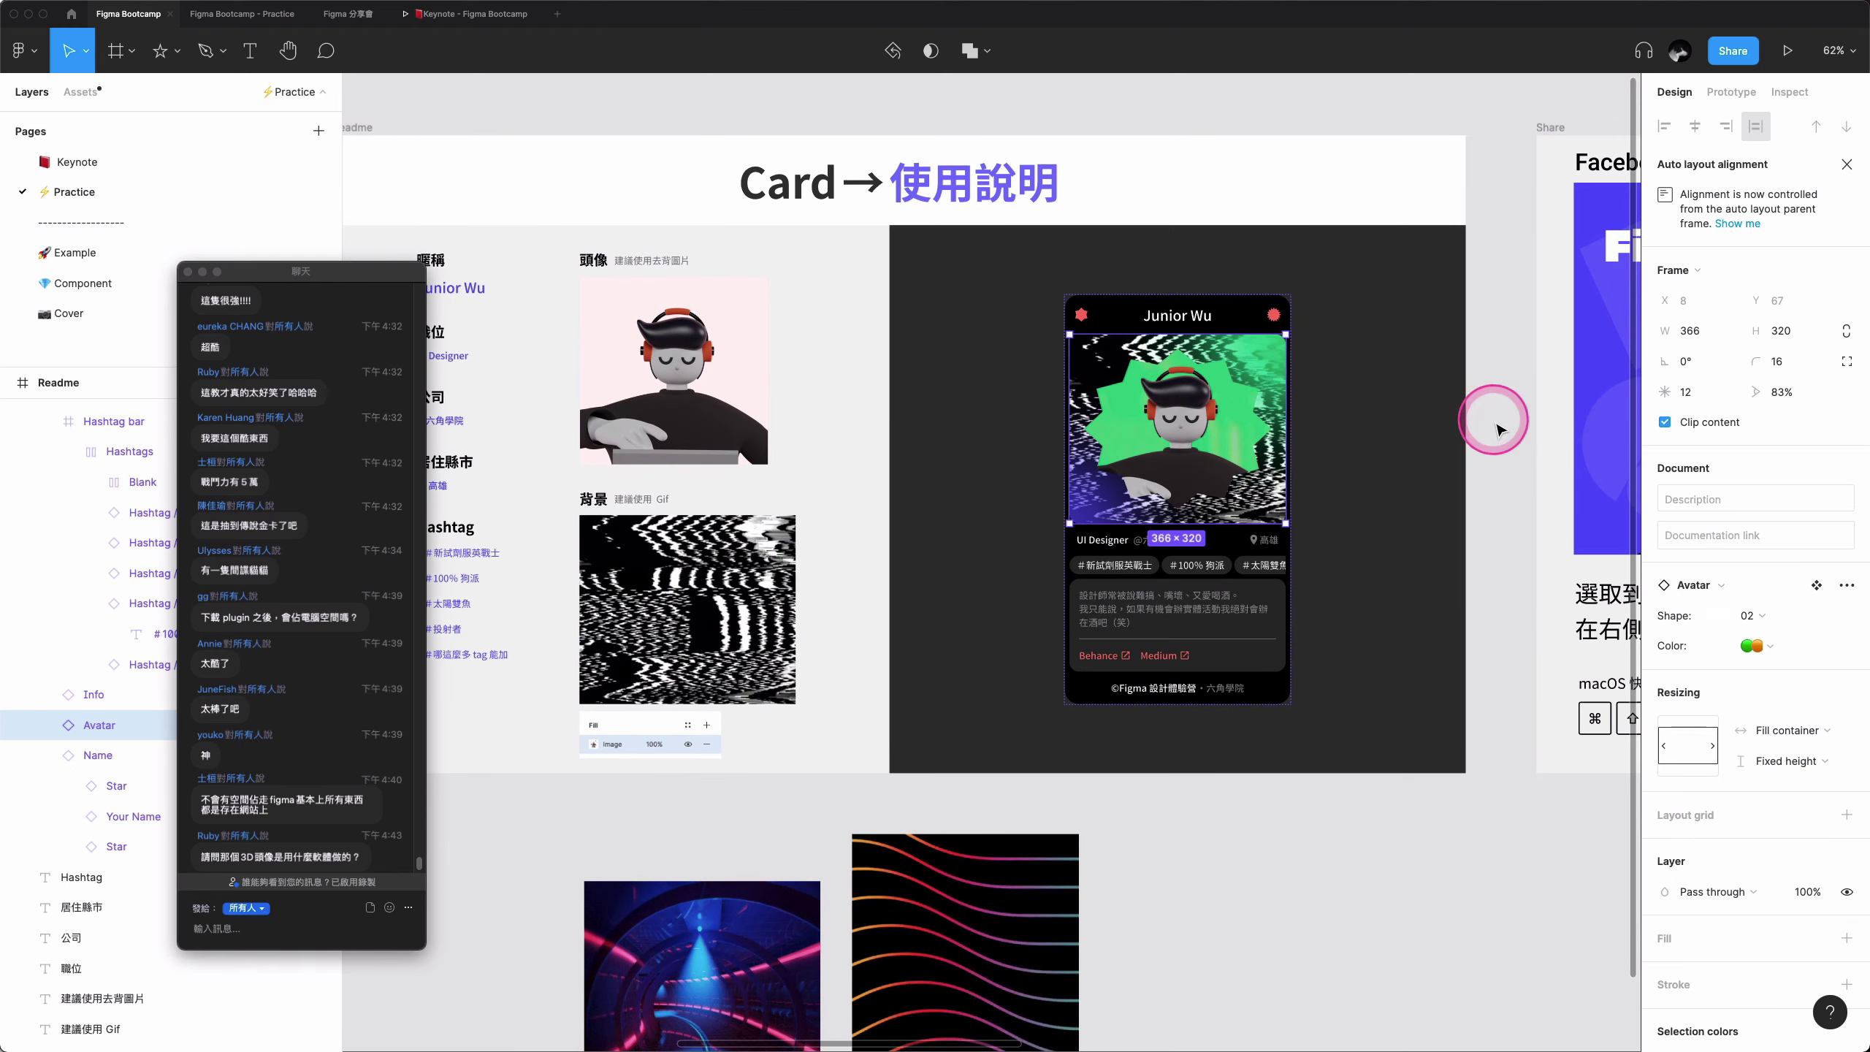
- Select the 頭像 sample's img frame and photo, briefly entering and leaving crop mode
left_click(1496, 427)
scroll(1252, 413, "left", 5)
left_click(890, 382)
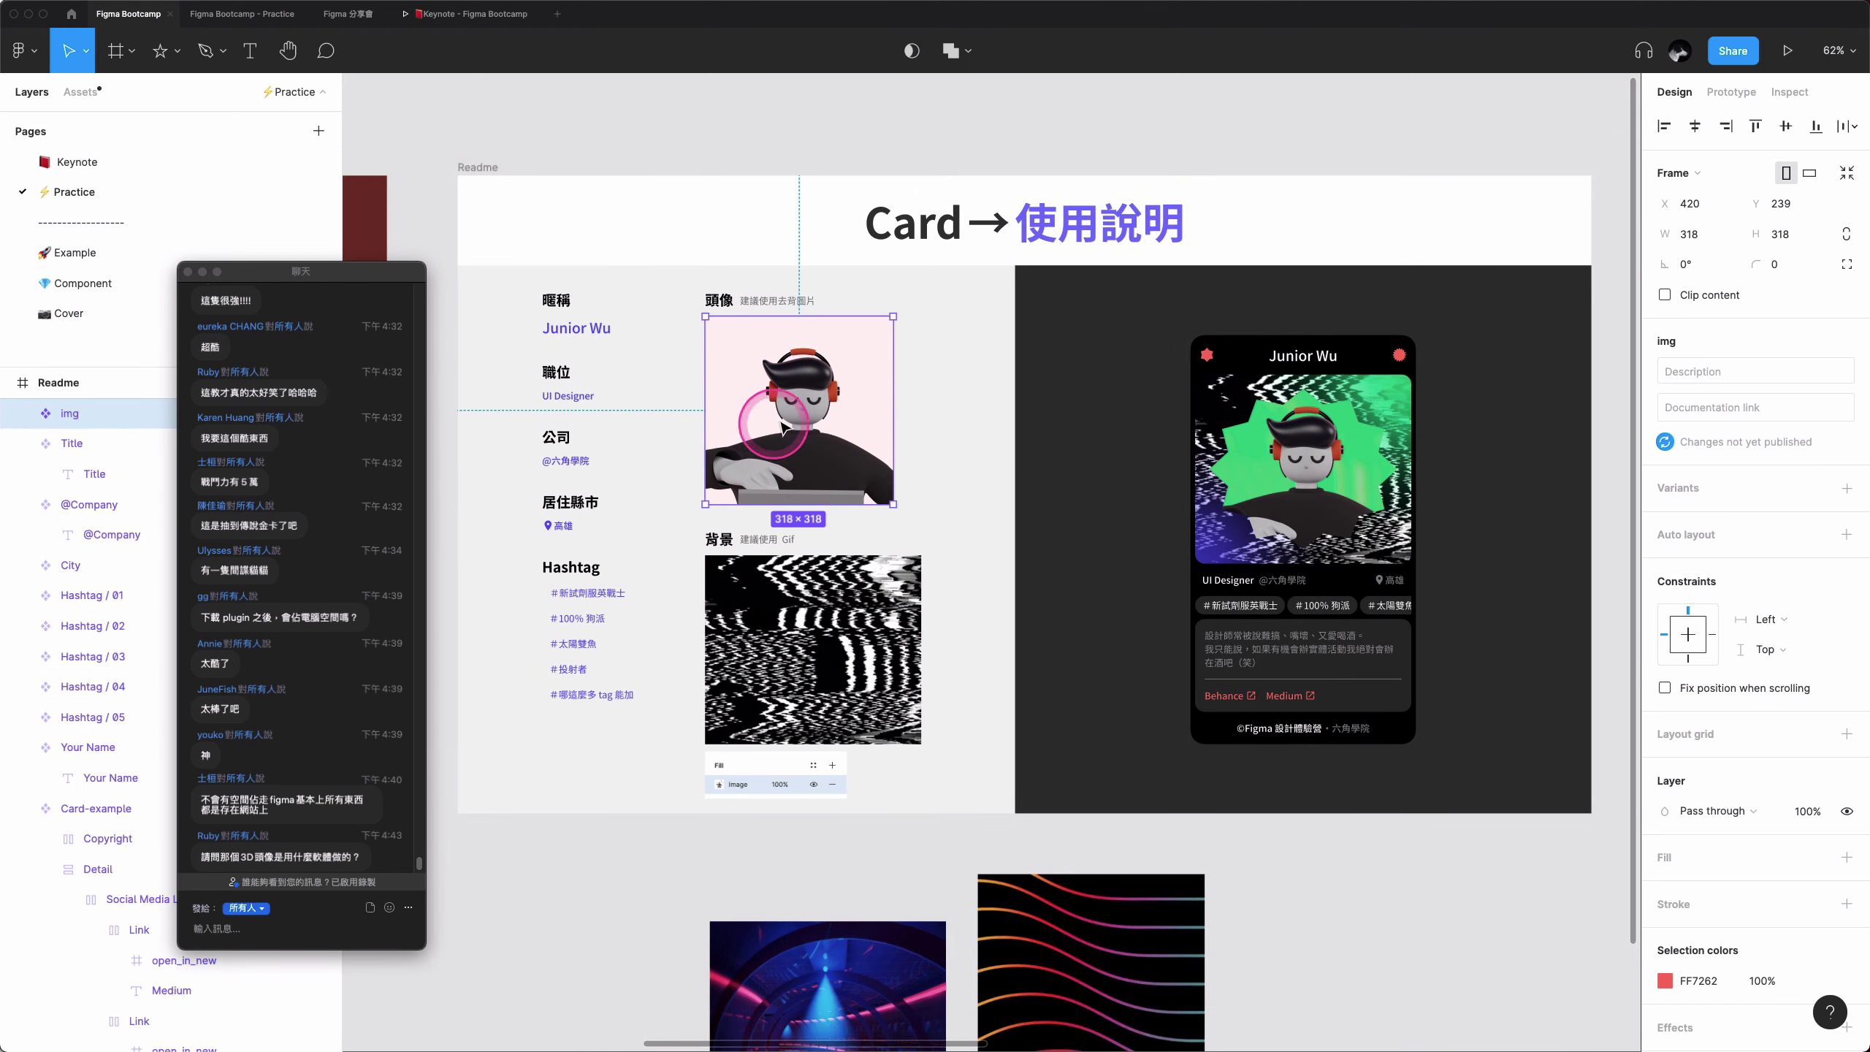
scroll(765, 434, "up", 2)
scroll(755, 411, "up", 2)
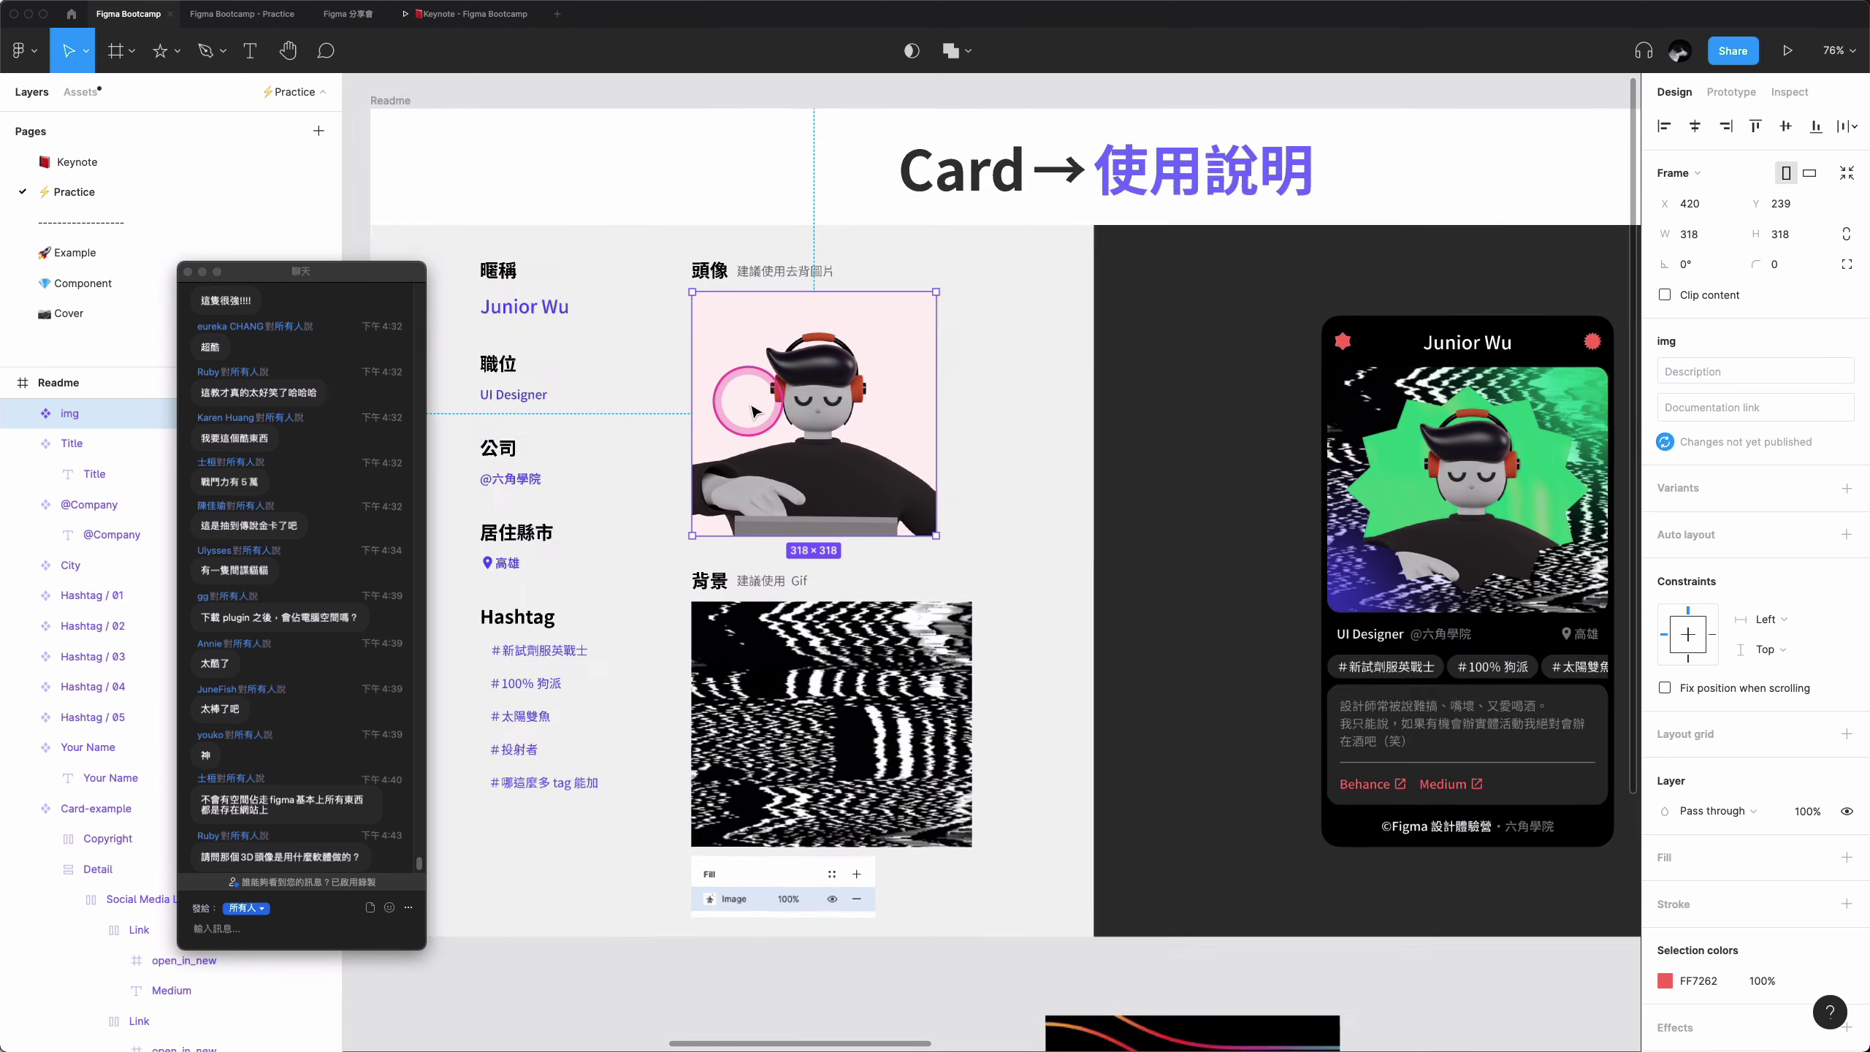
double_click(836, 424)
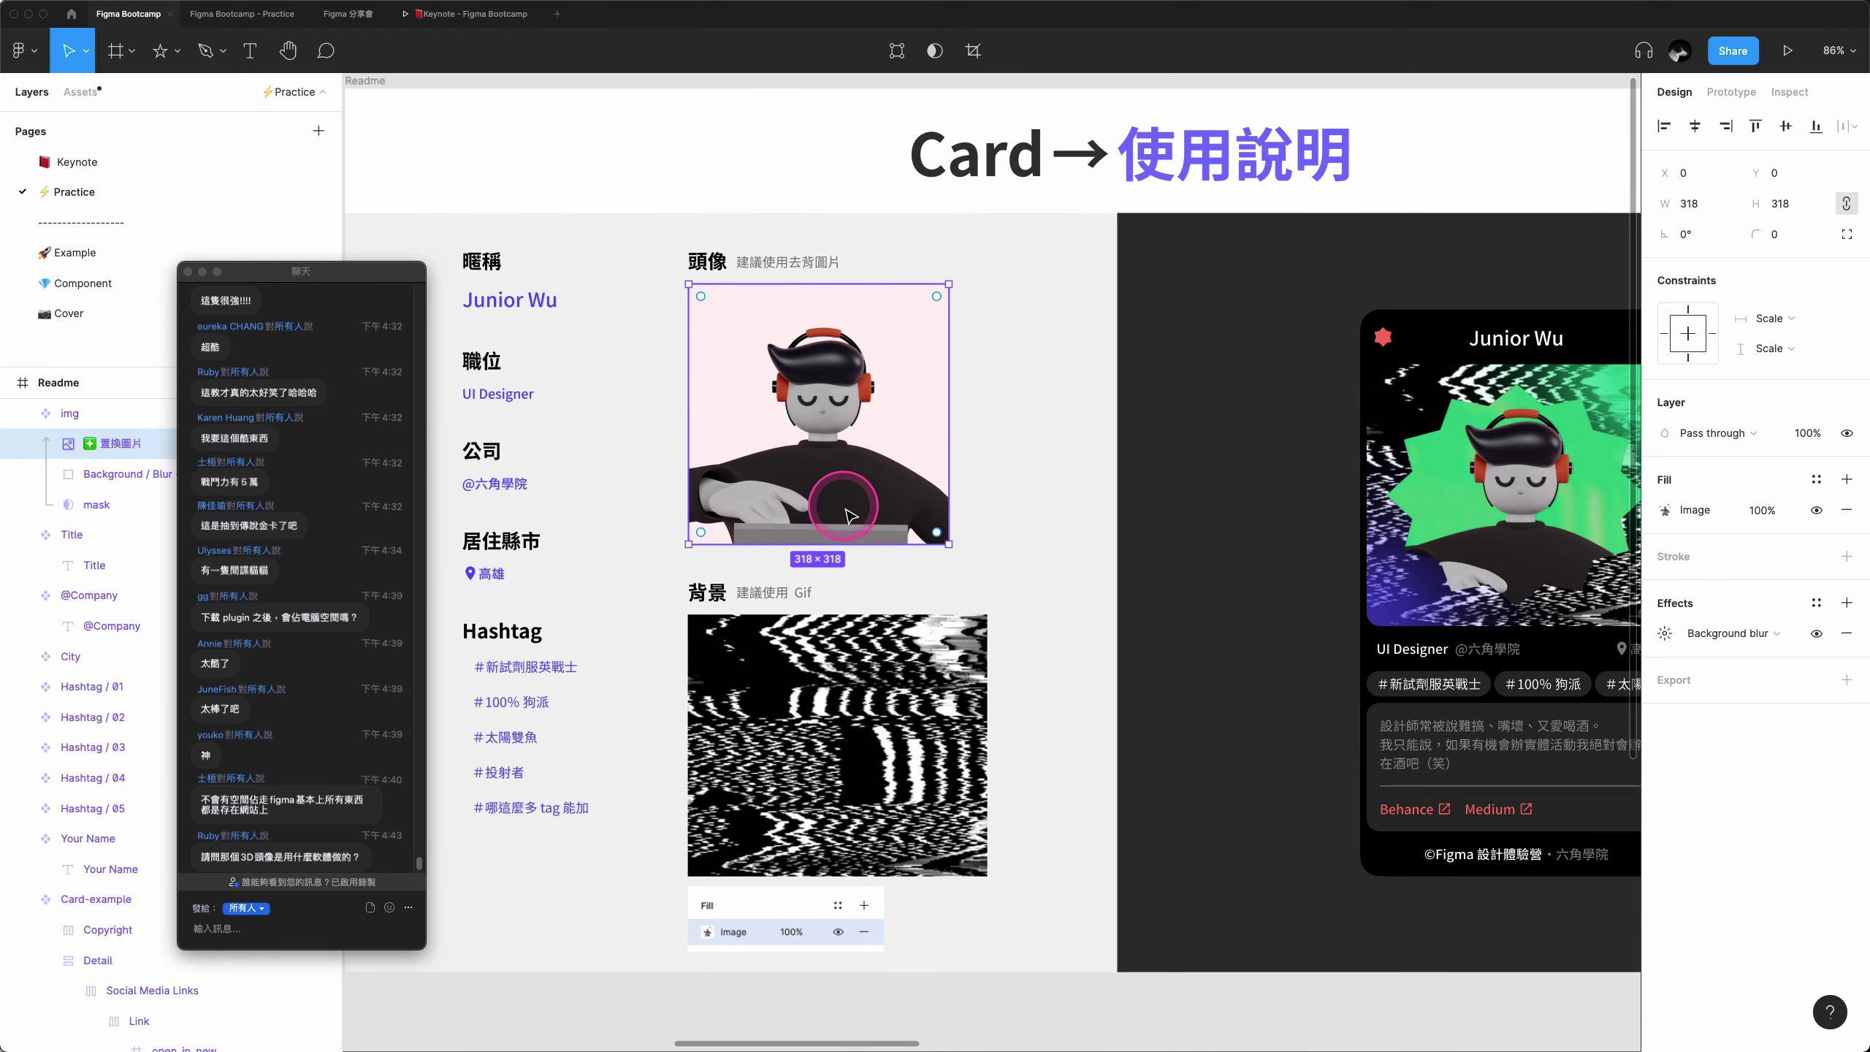
double_click(846, 462)
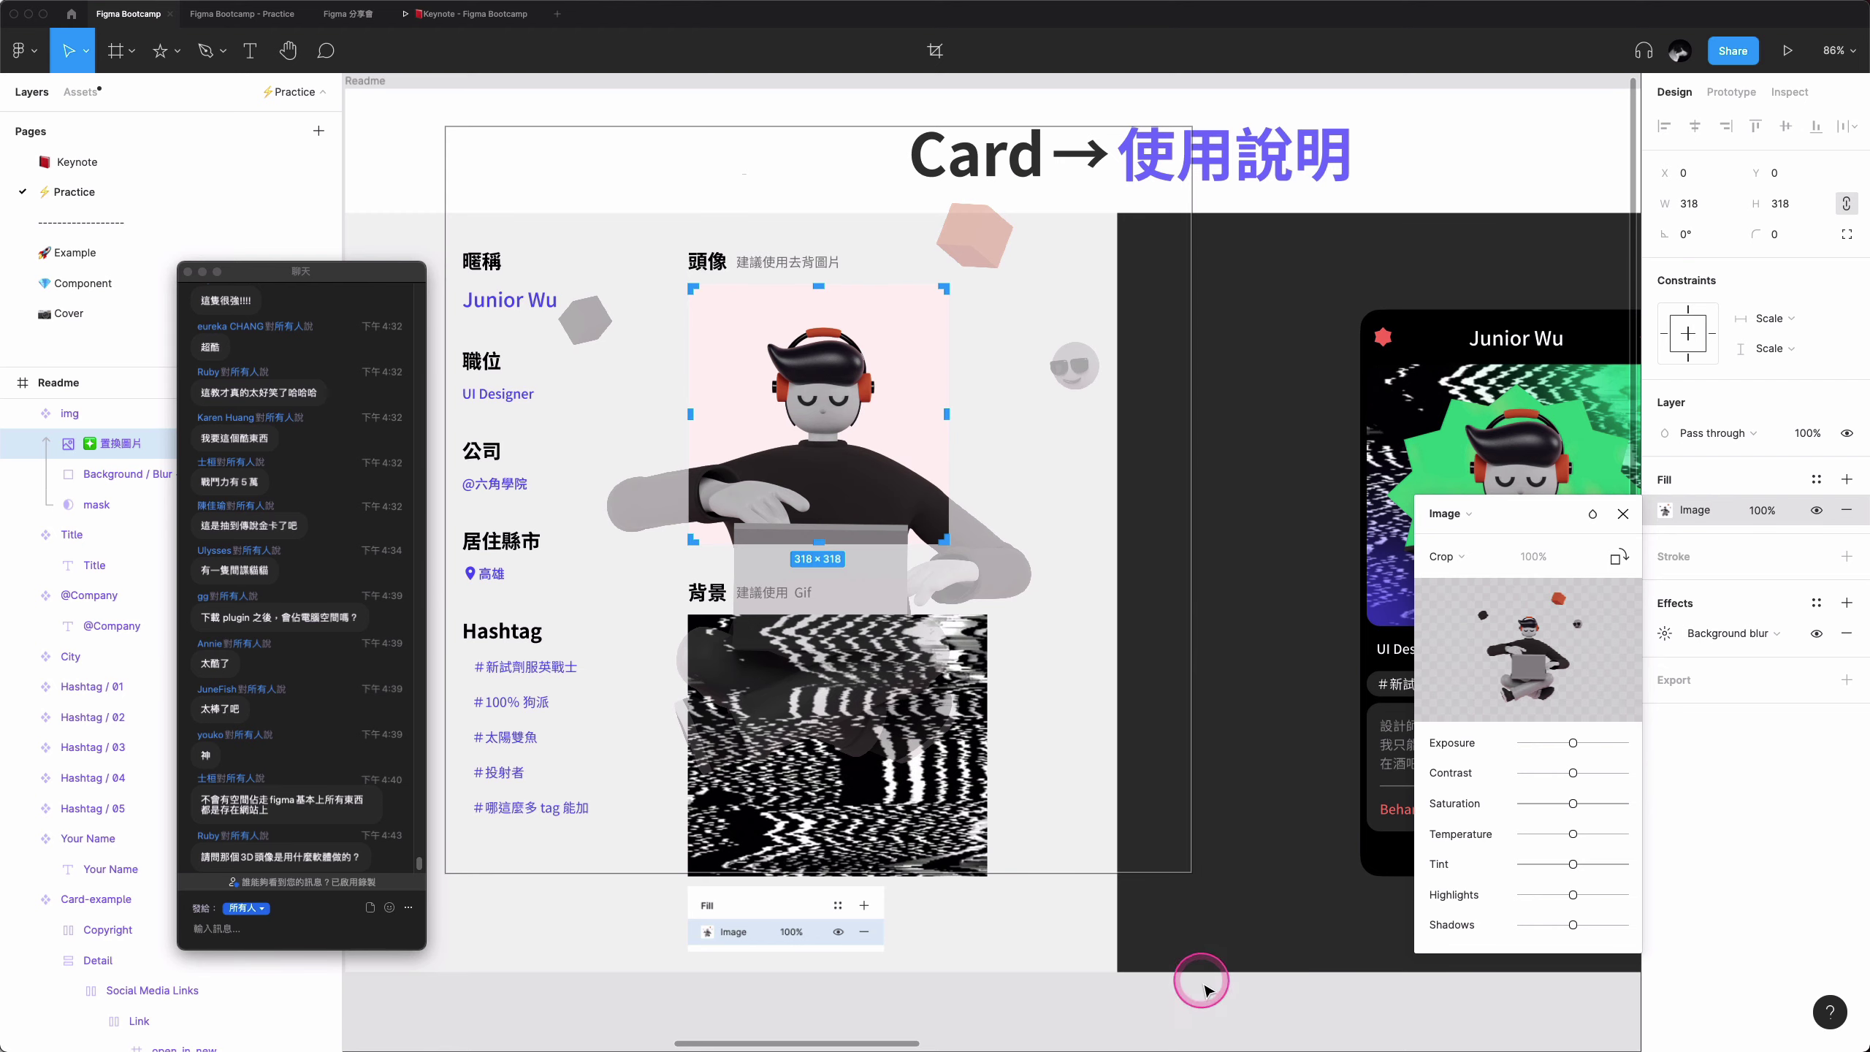
key("Escape")
scroll(1035, 969, "down", 3)
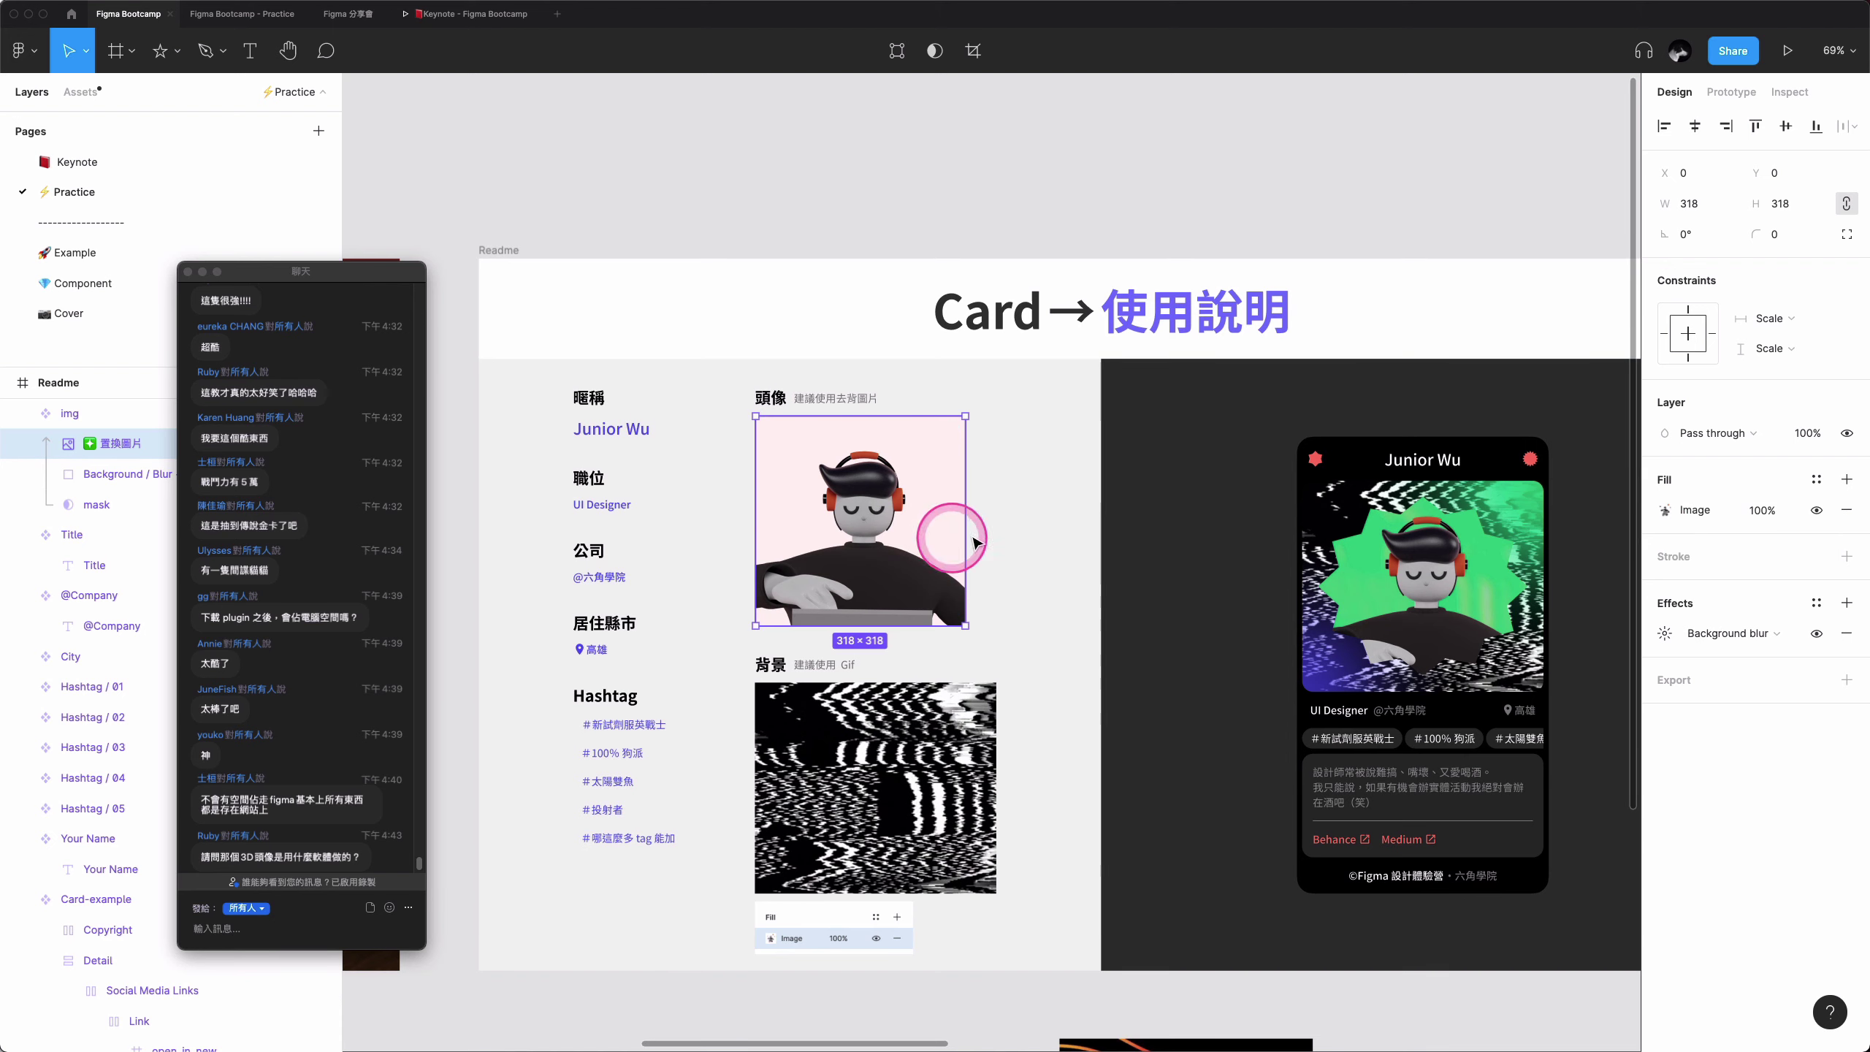
- Select the 置換圖片 photo layer and open its Image fill settings
left_click(1043, 545)
left_click(856, 514)
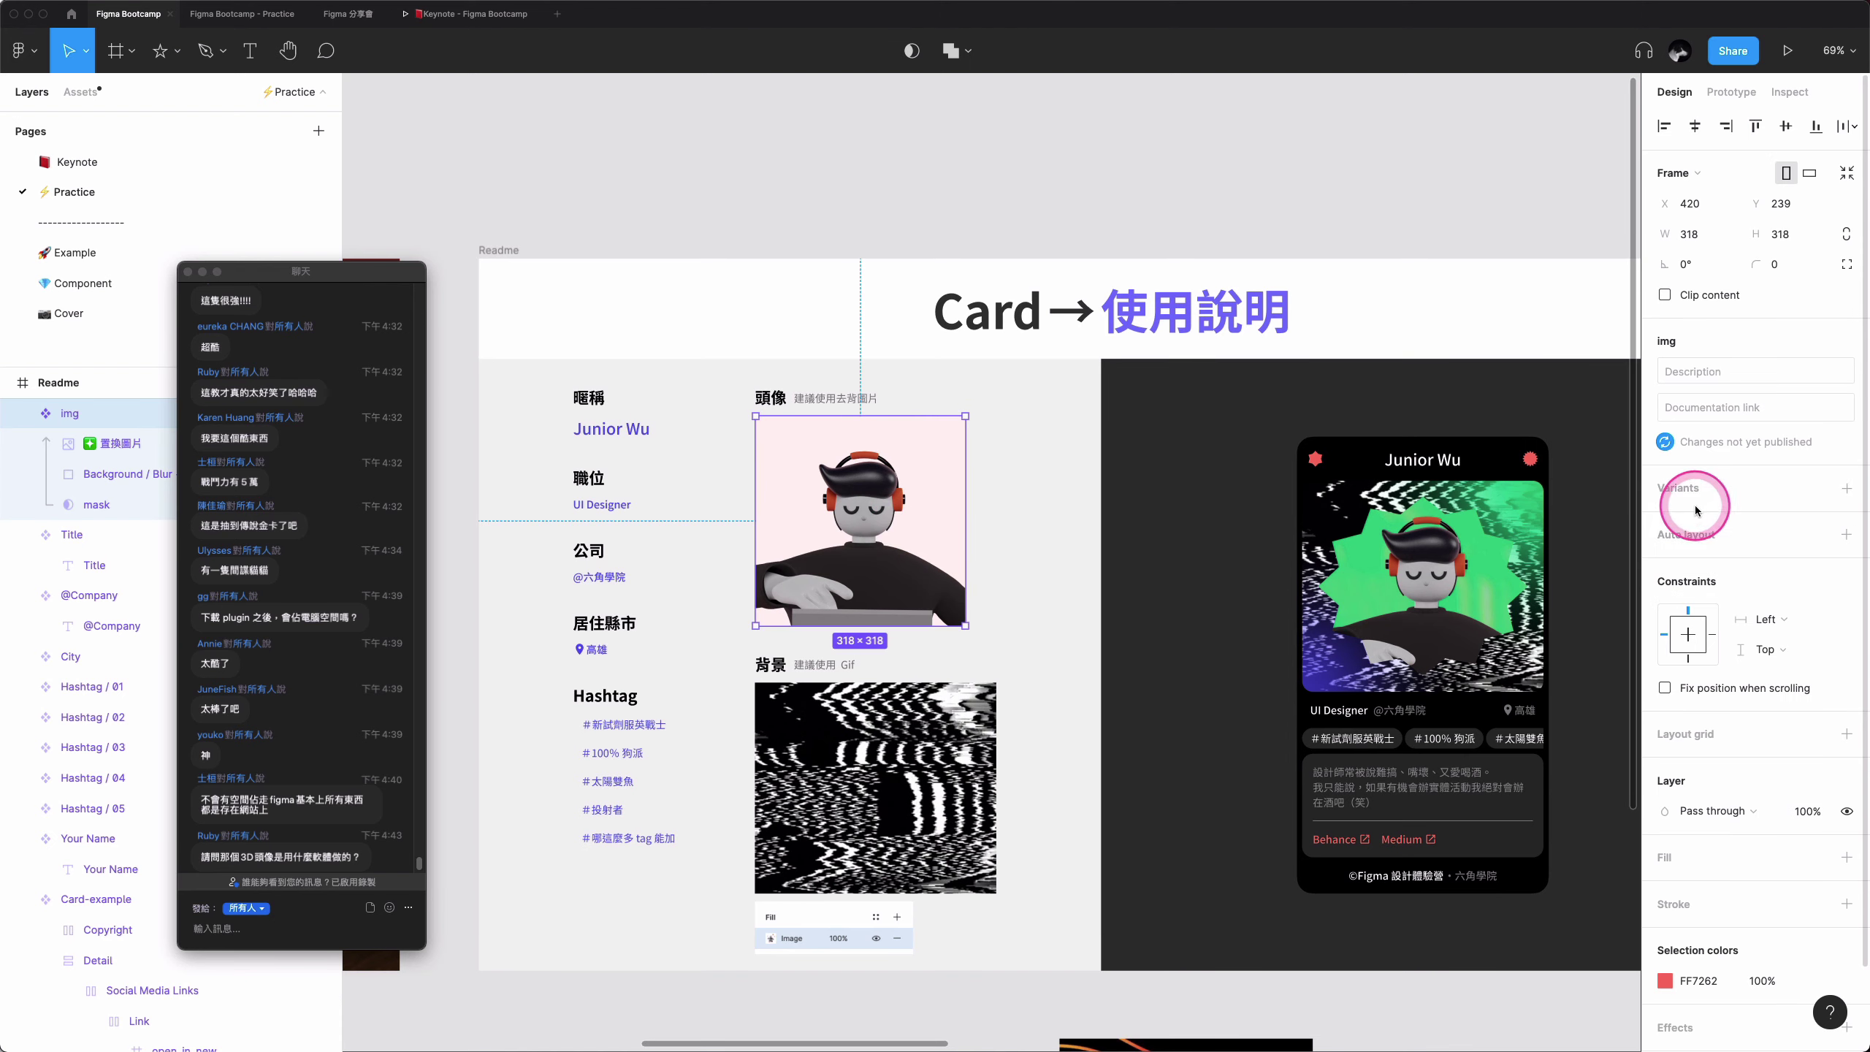
double_click(856, 510)
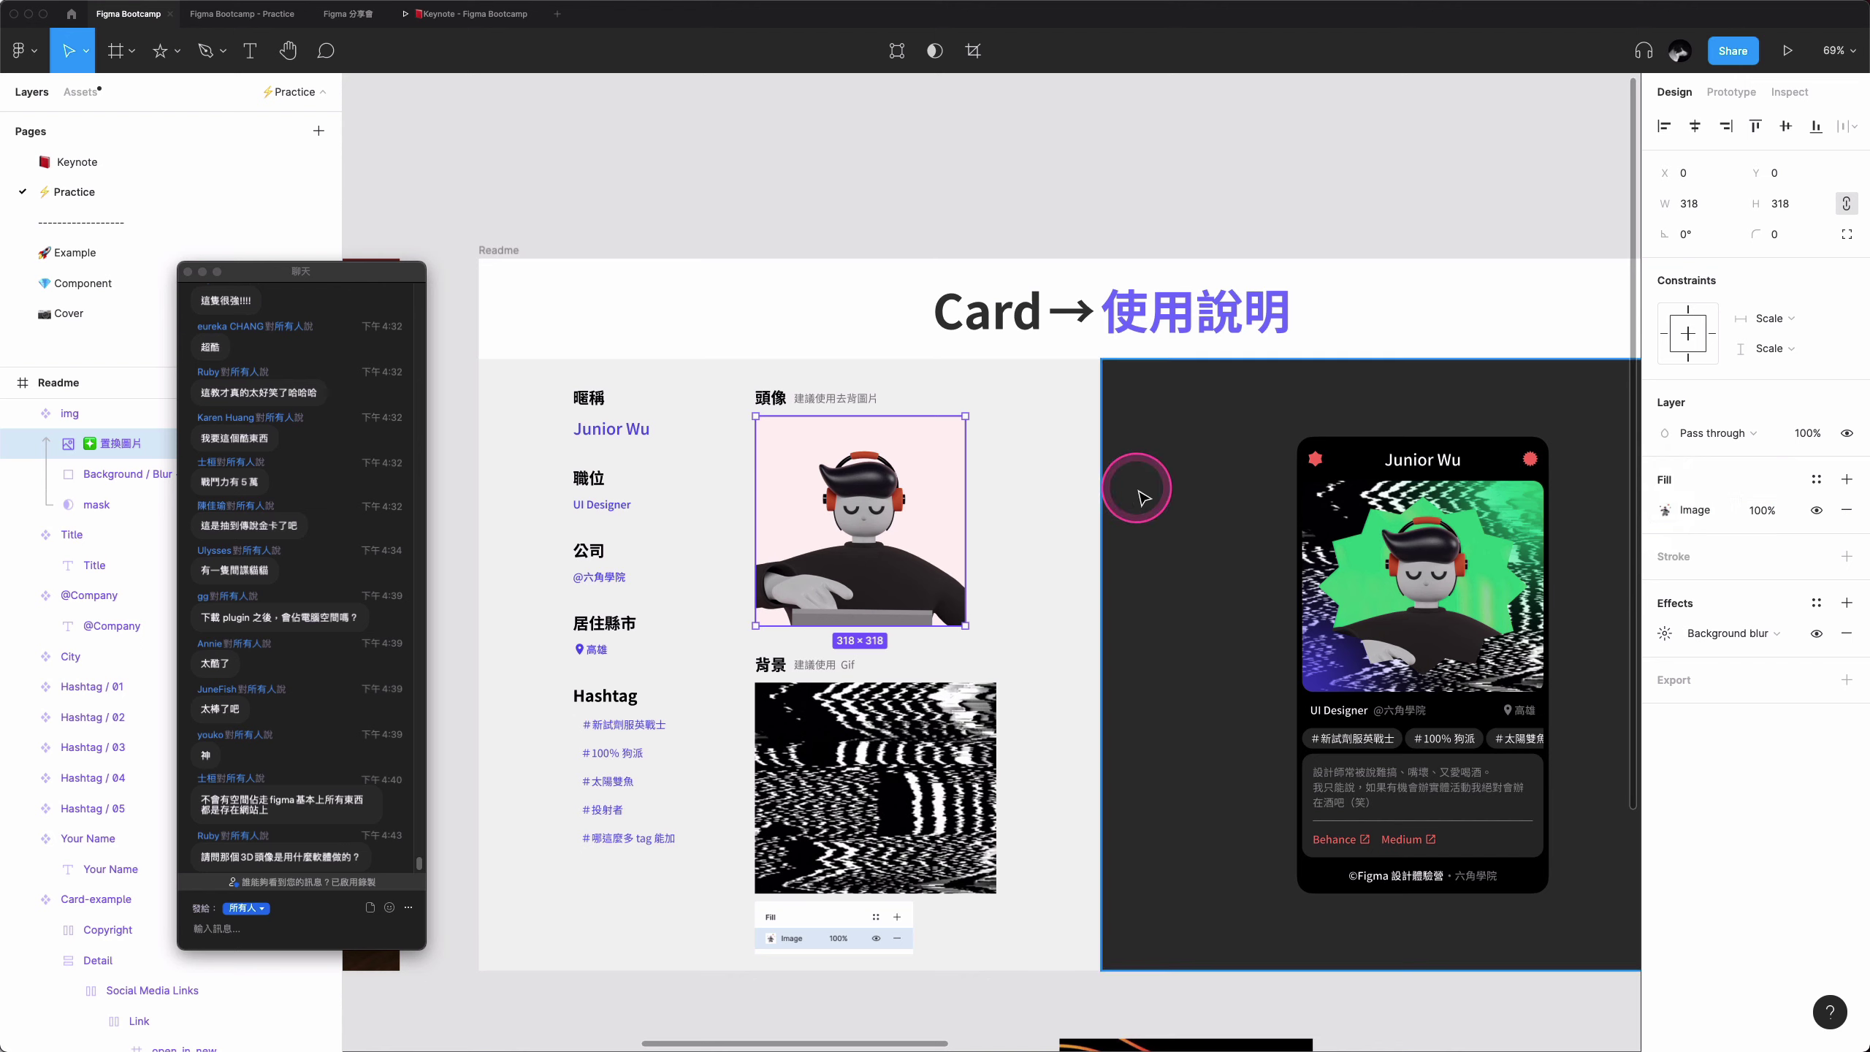
left_click(1043, 459)
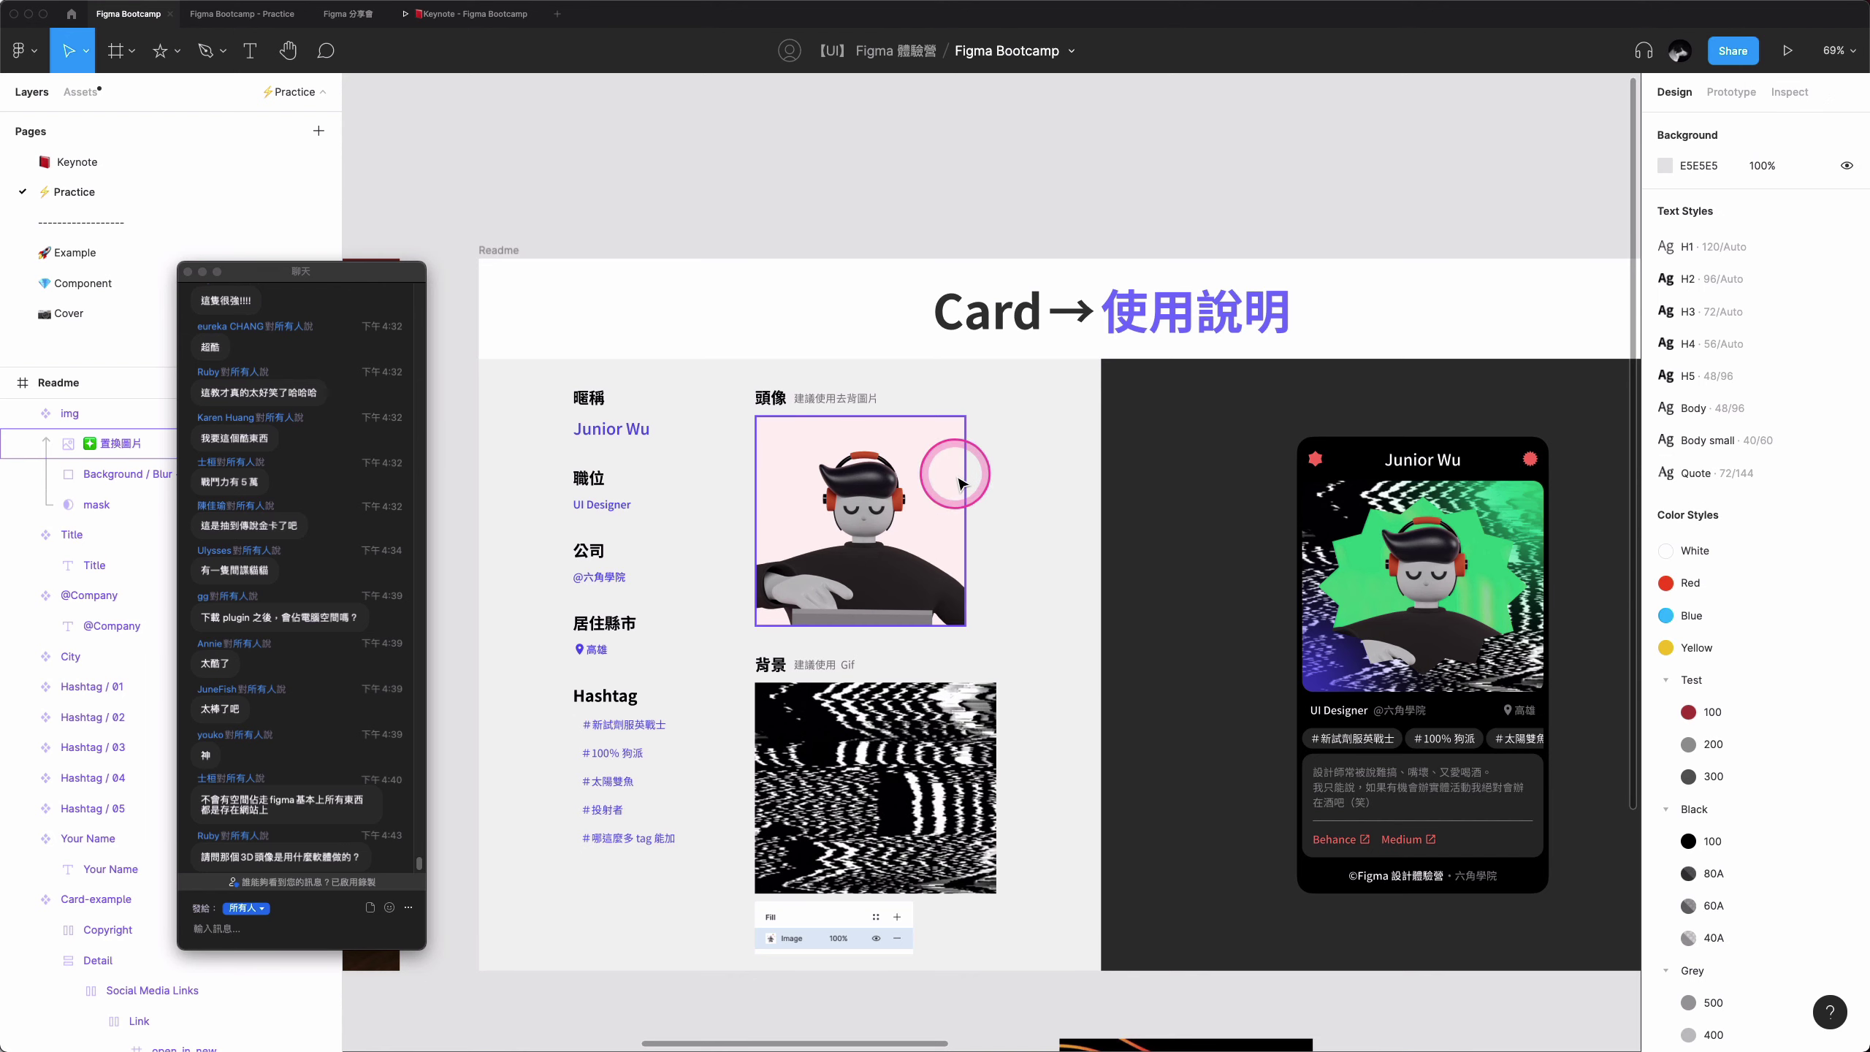
double_click(929, 478)
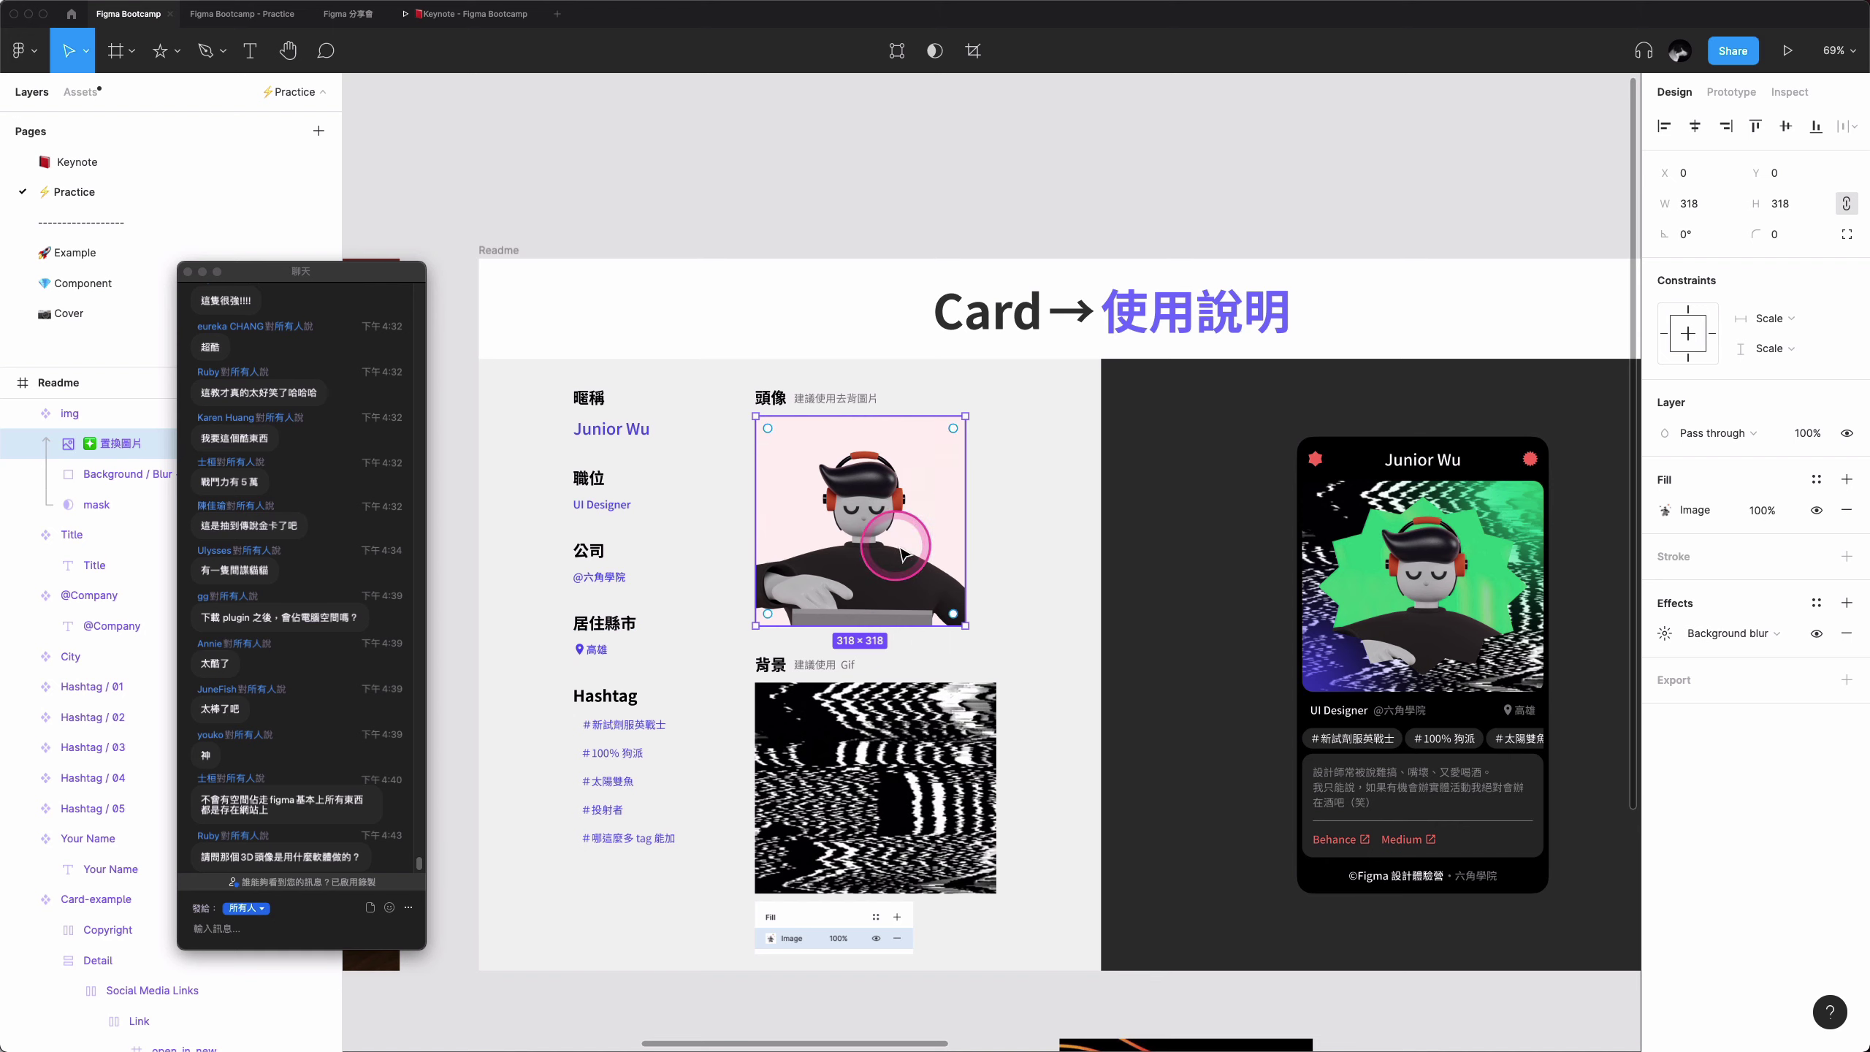
left_click(1646, 517)
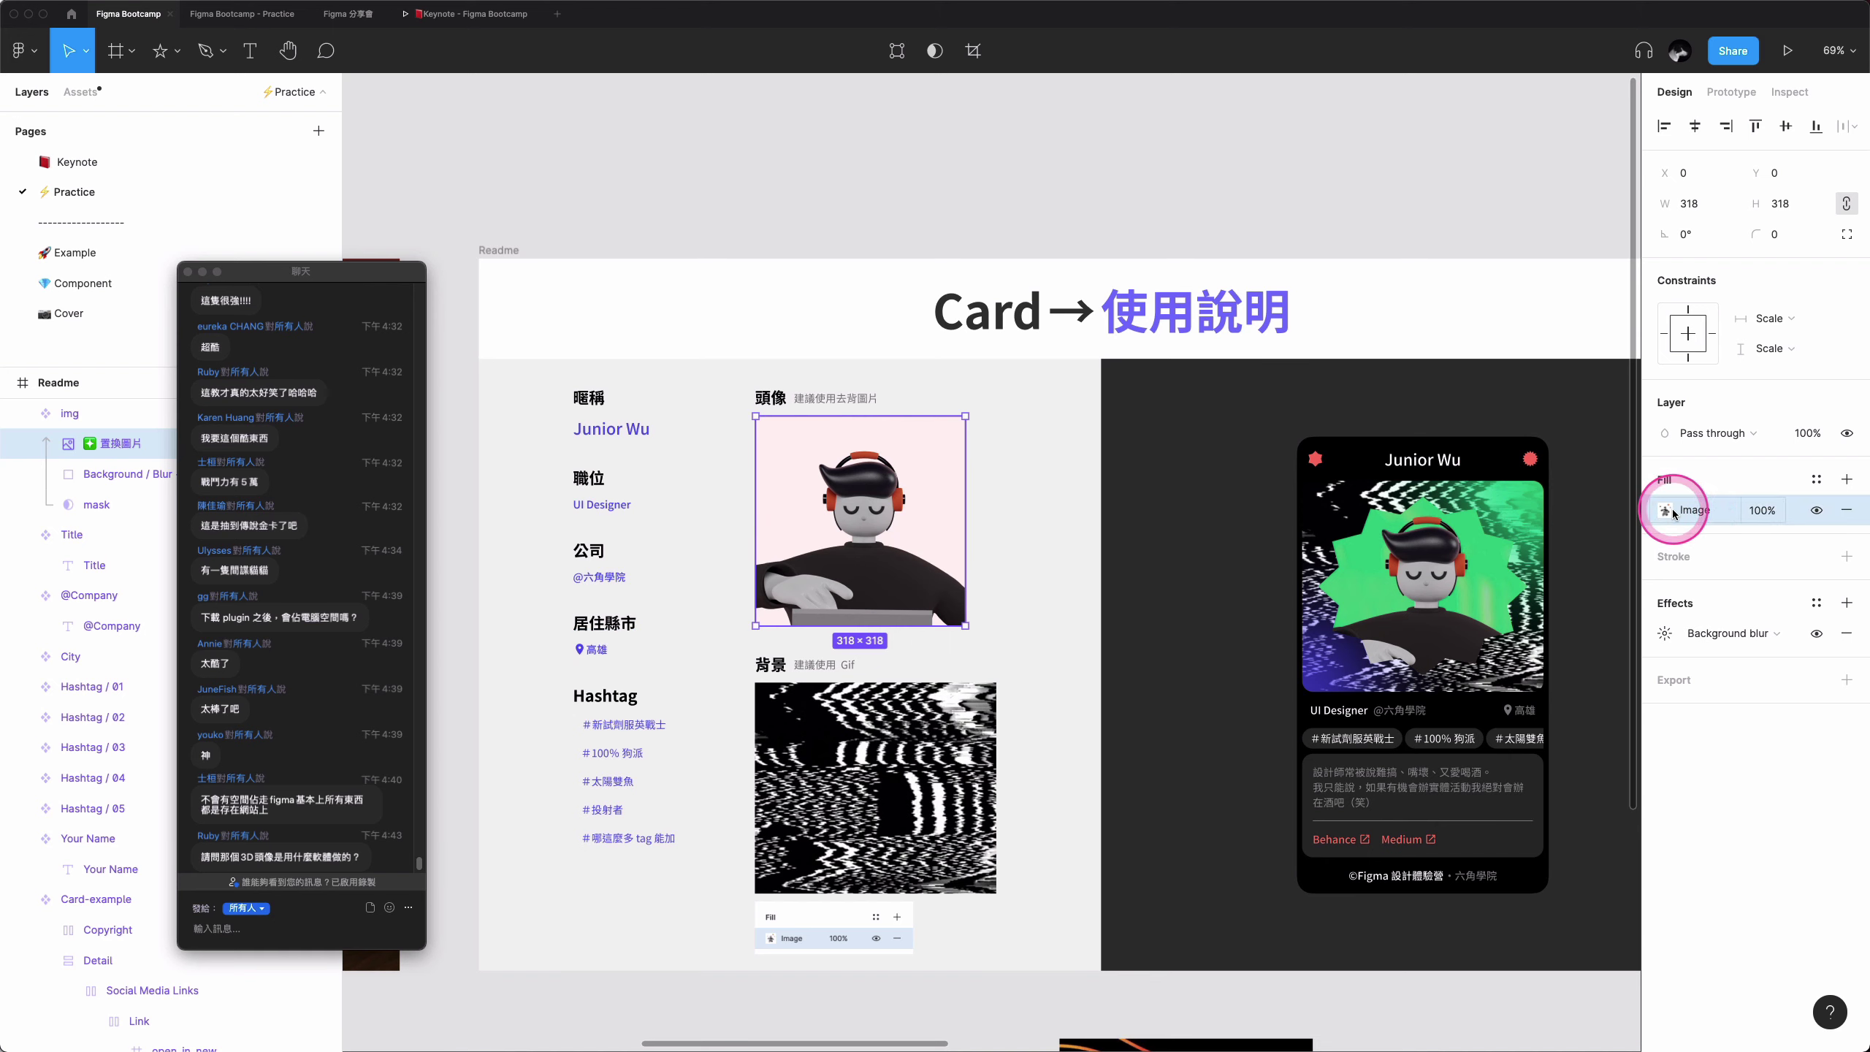
left_click(1671, 511)
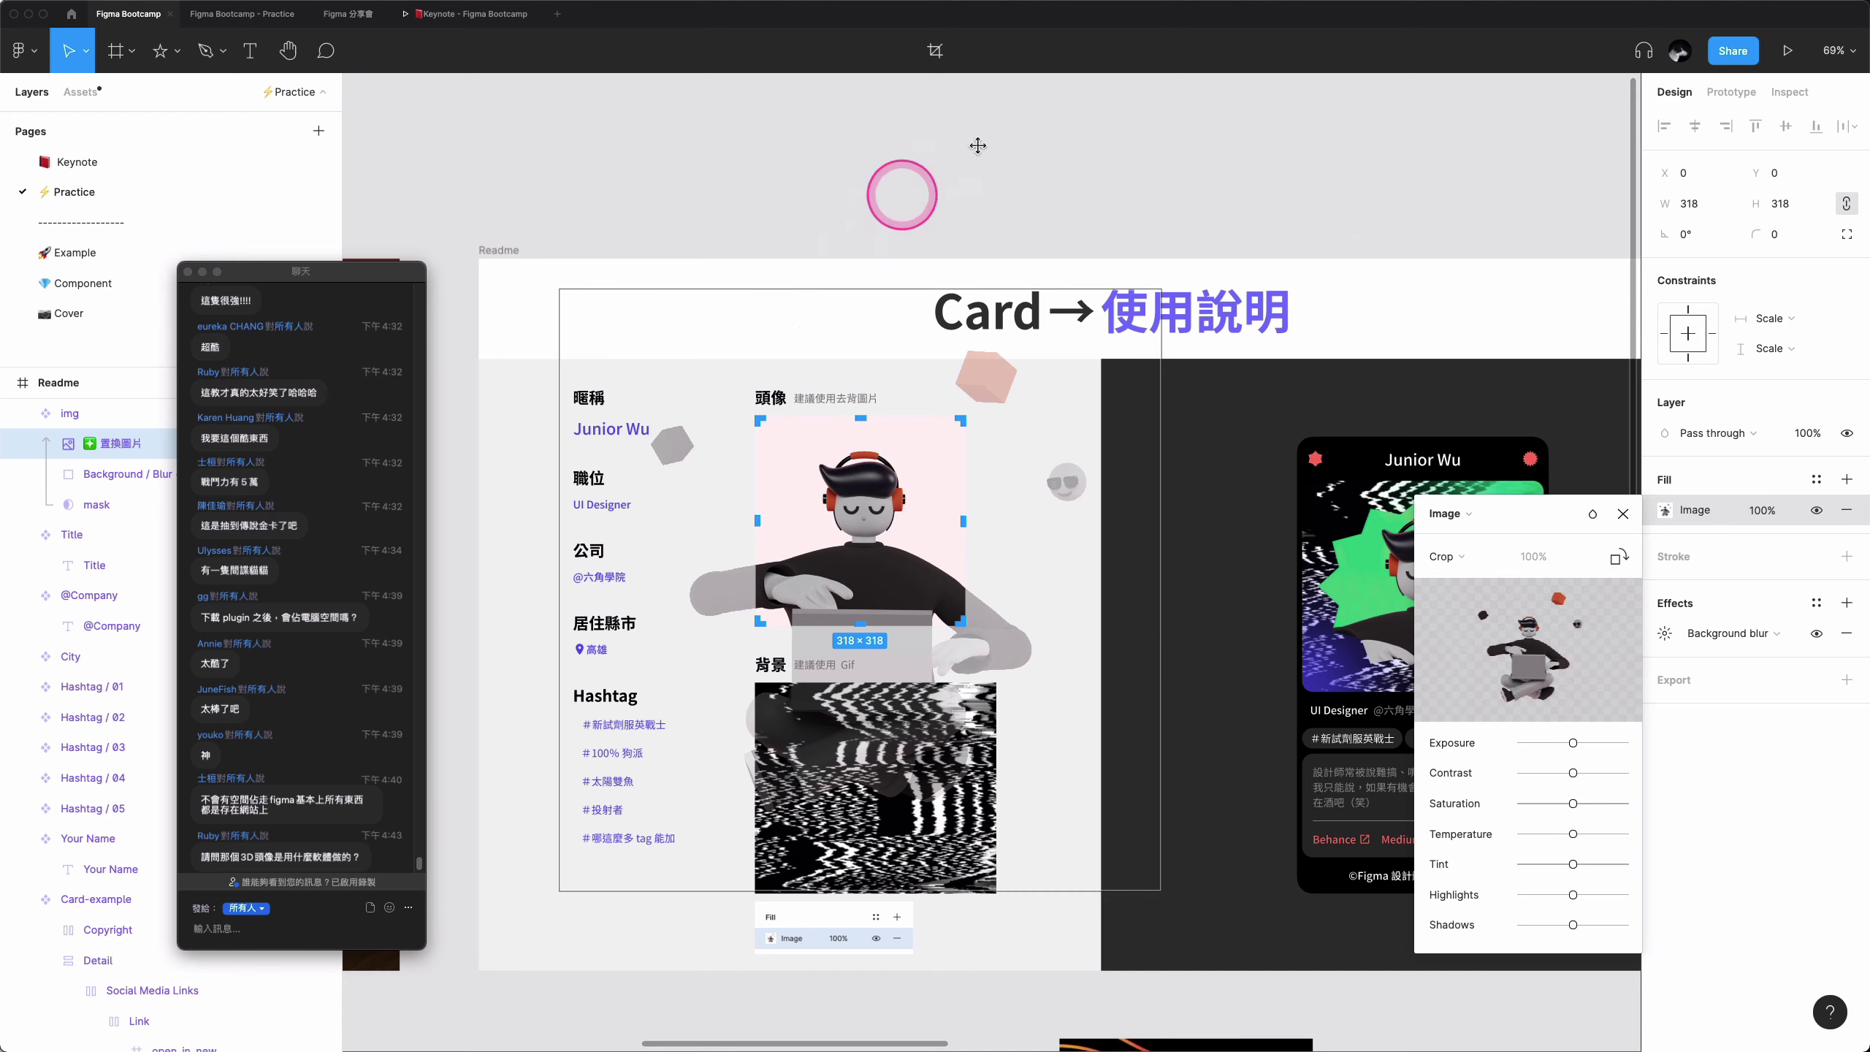
left_click_drag(361, 271, 482, 203)
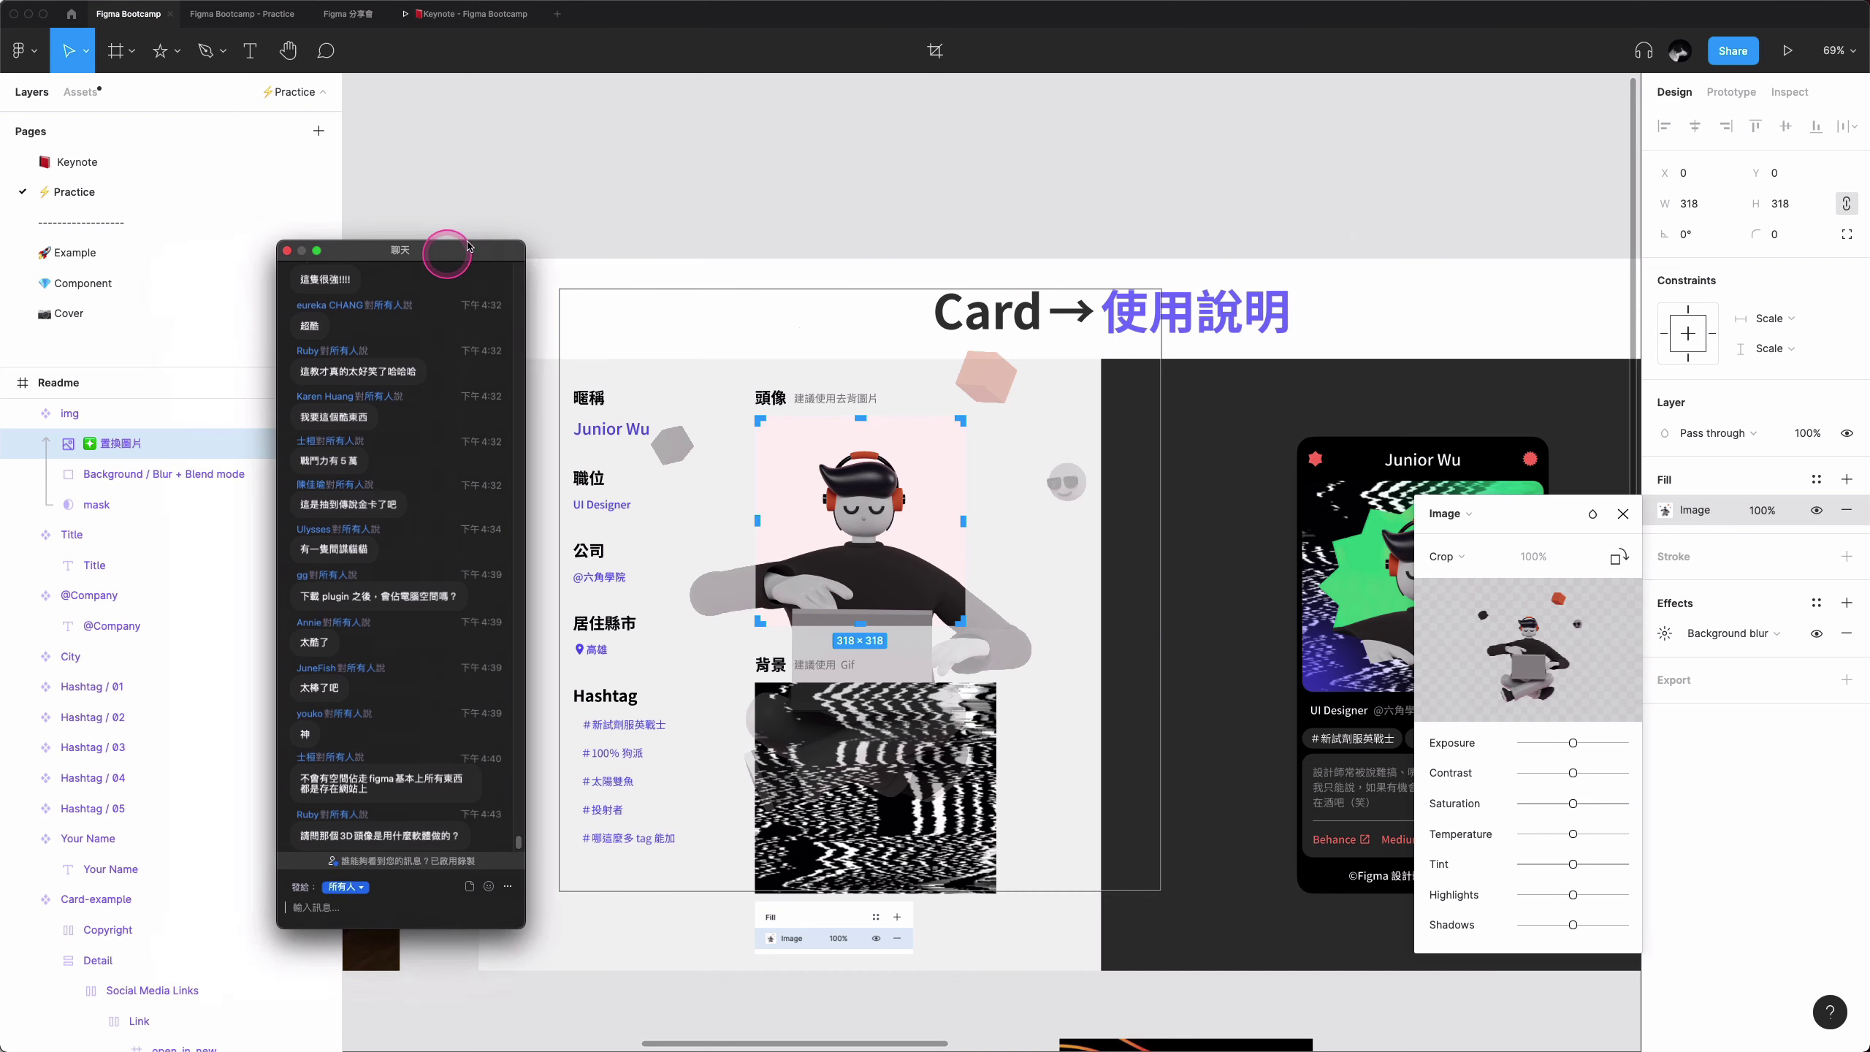
left_click(111, 473)
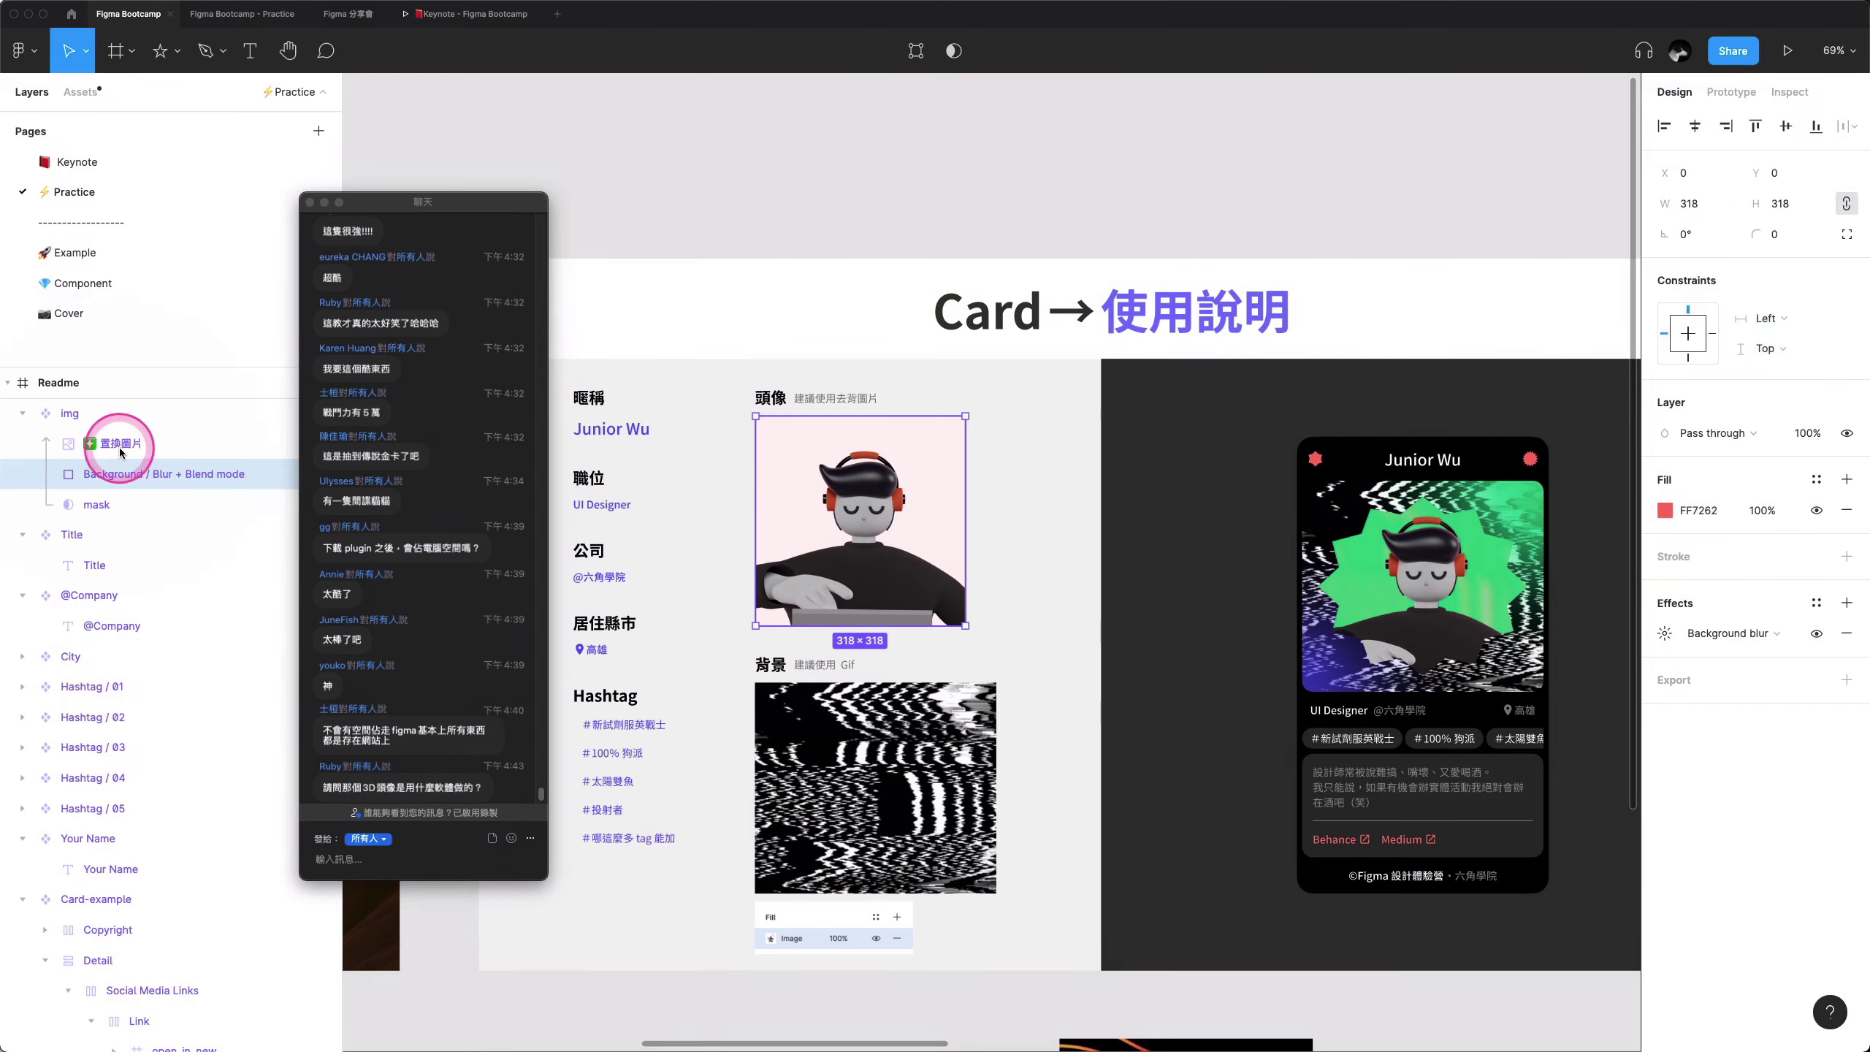
left_click(120, 446)
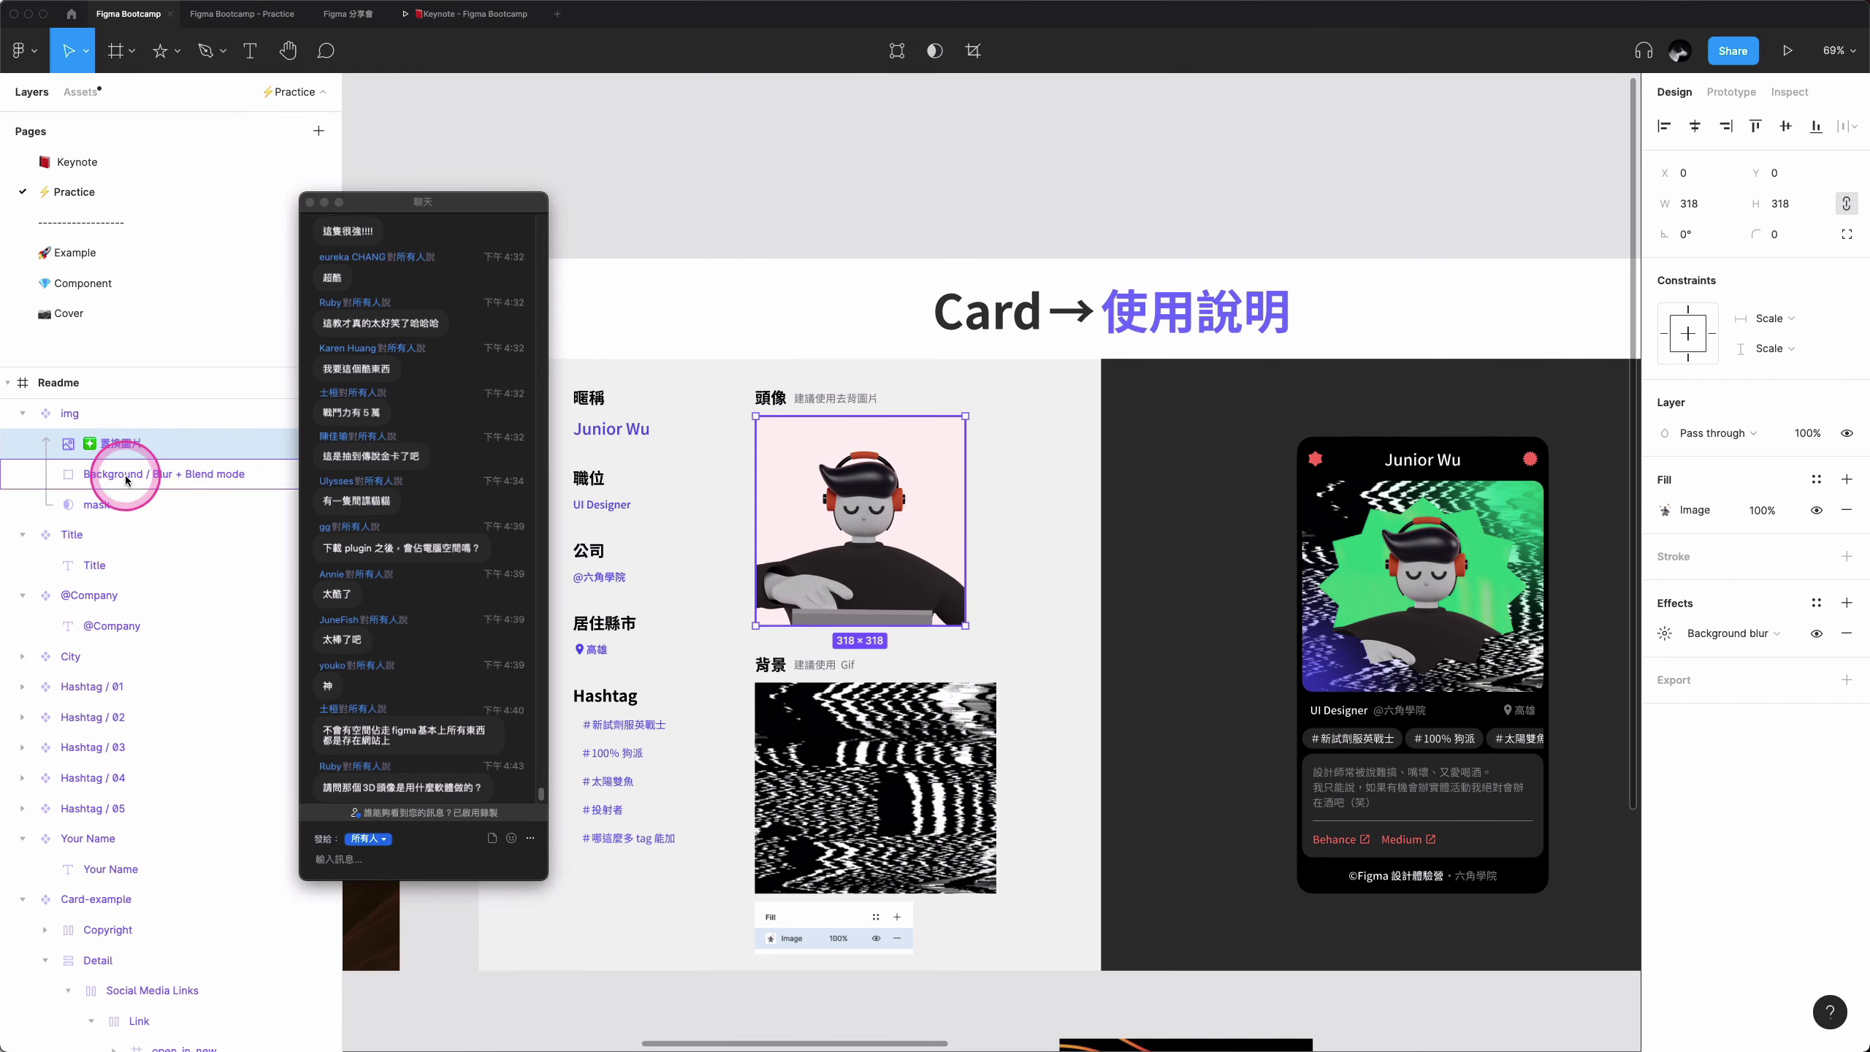
left_click(127, 480)
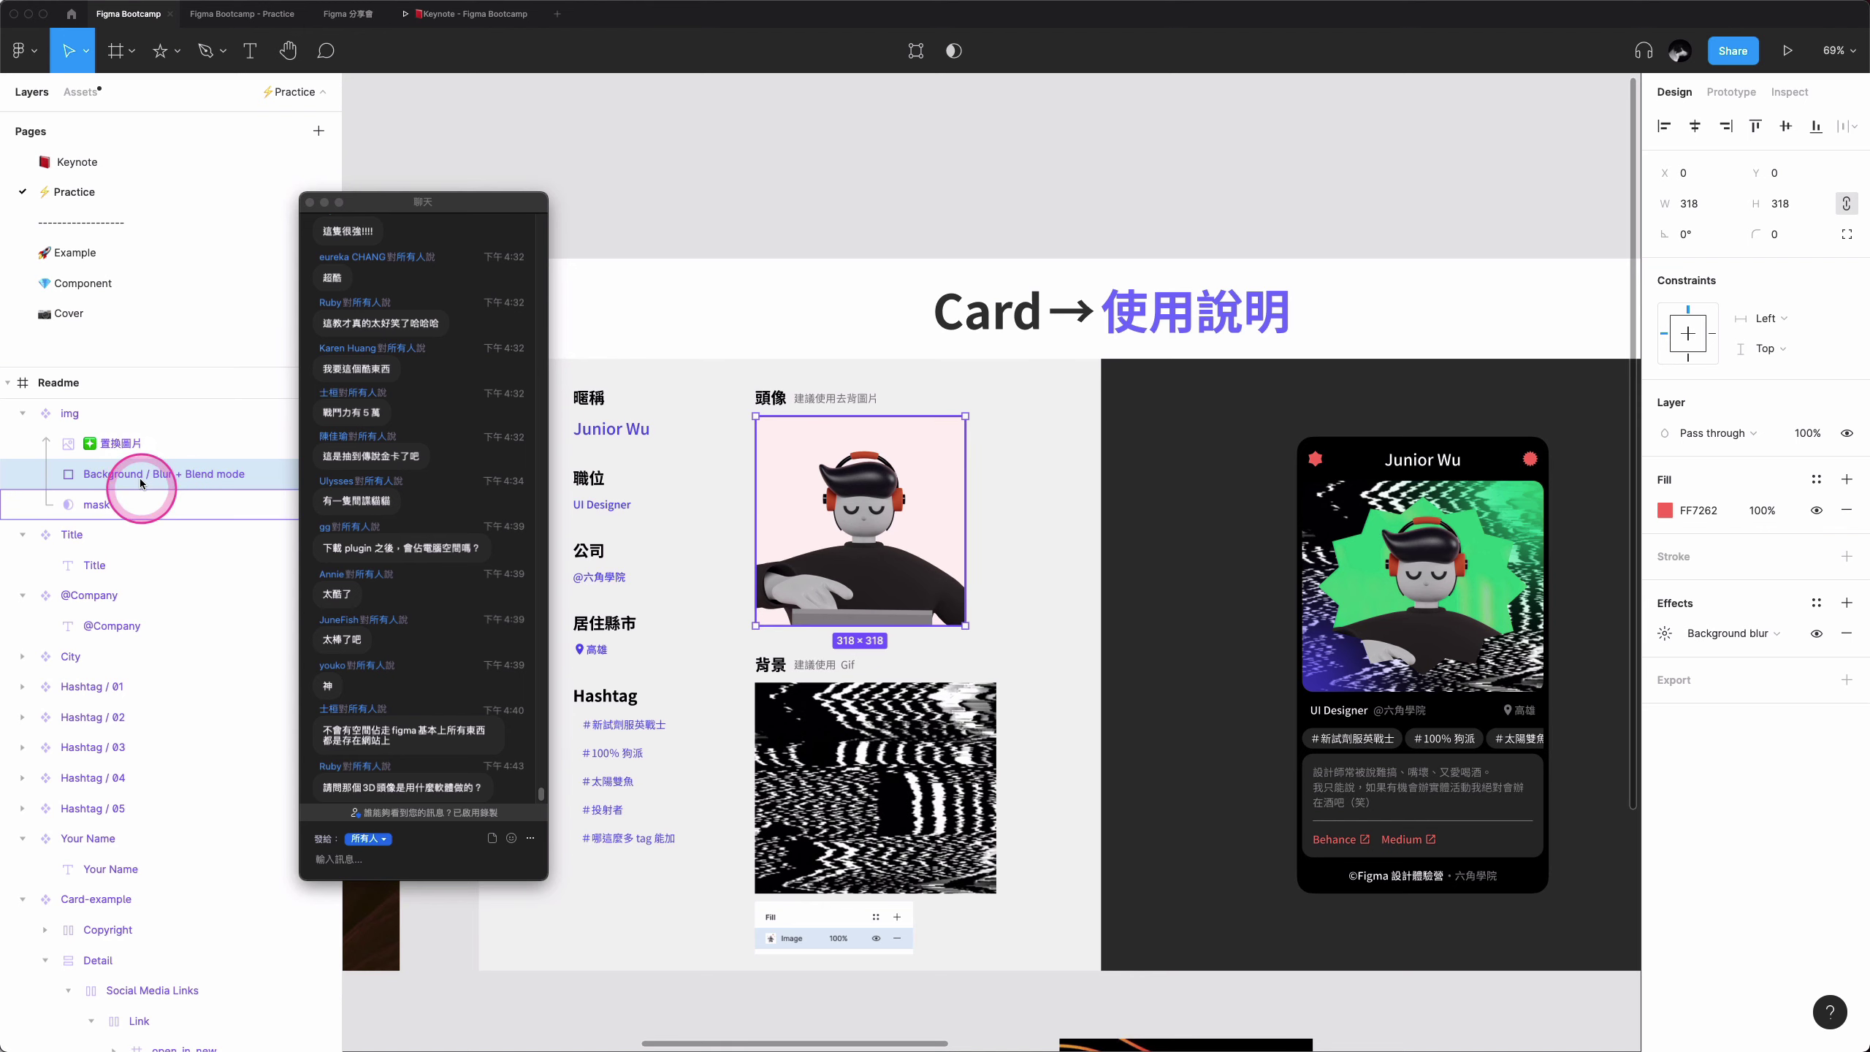
mouse_move(859, 520)
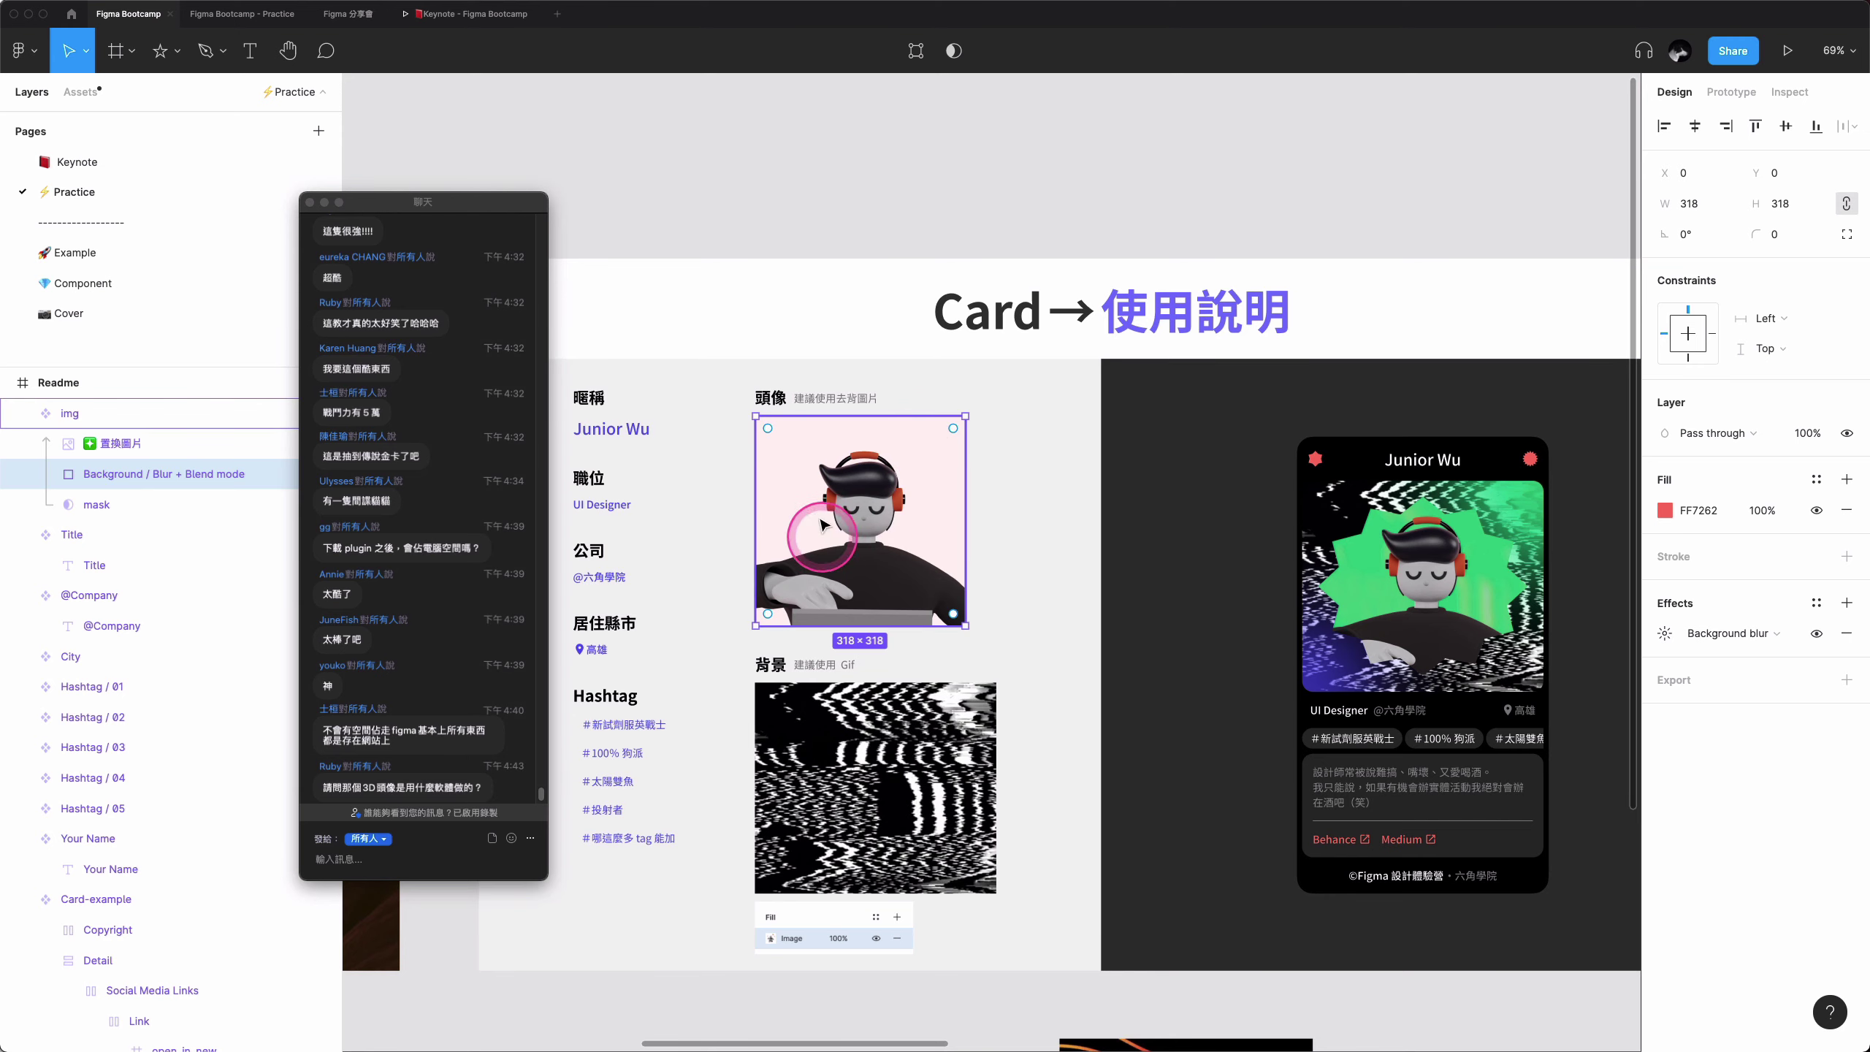
scroll(824, 530, "down", 3)
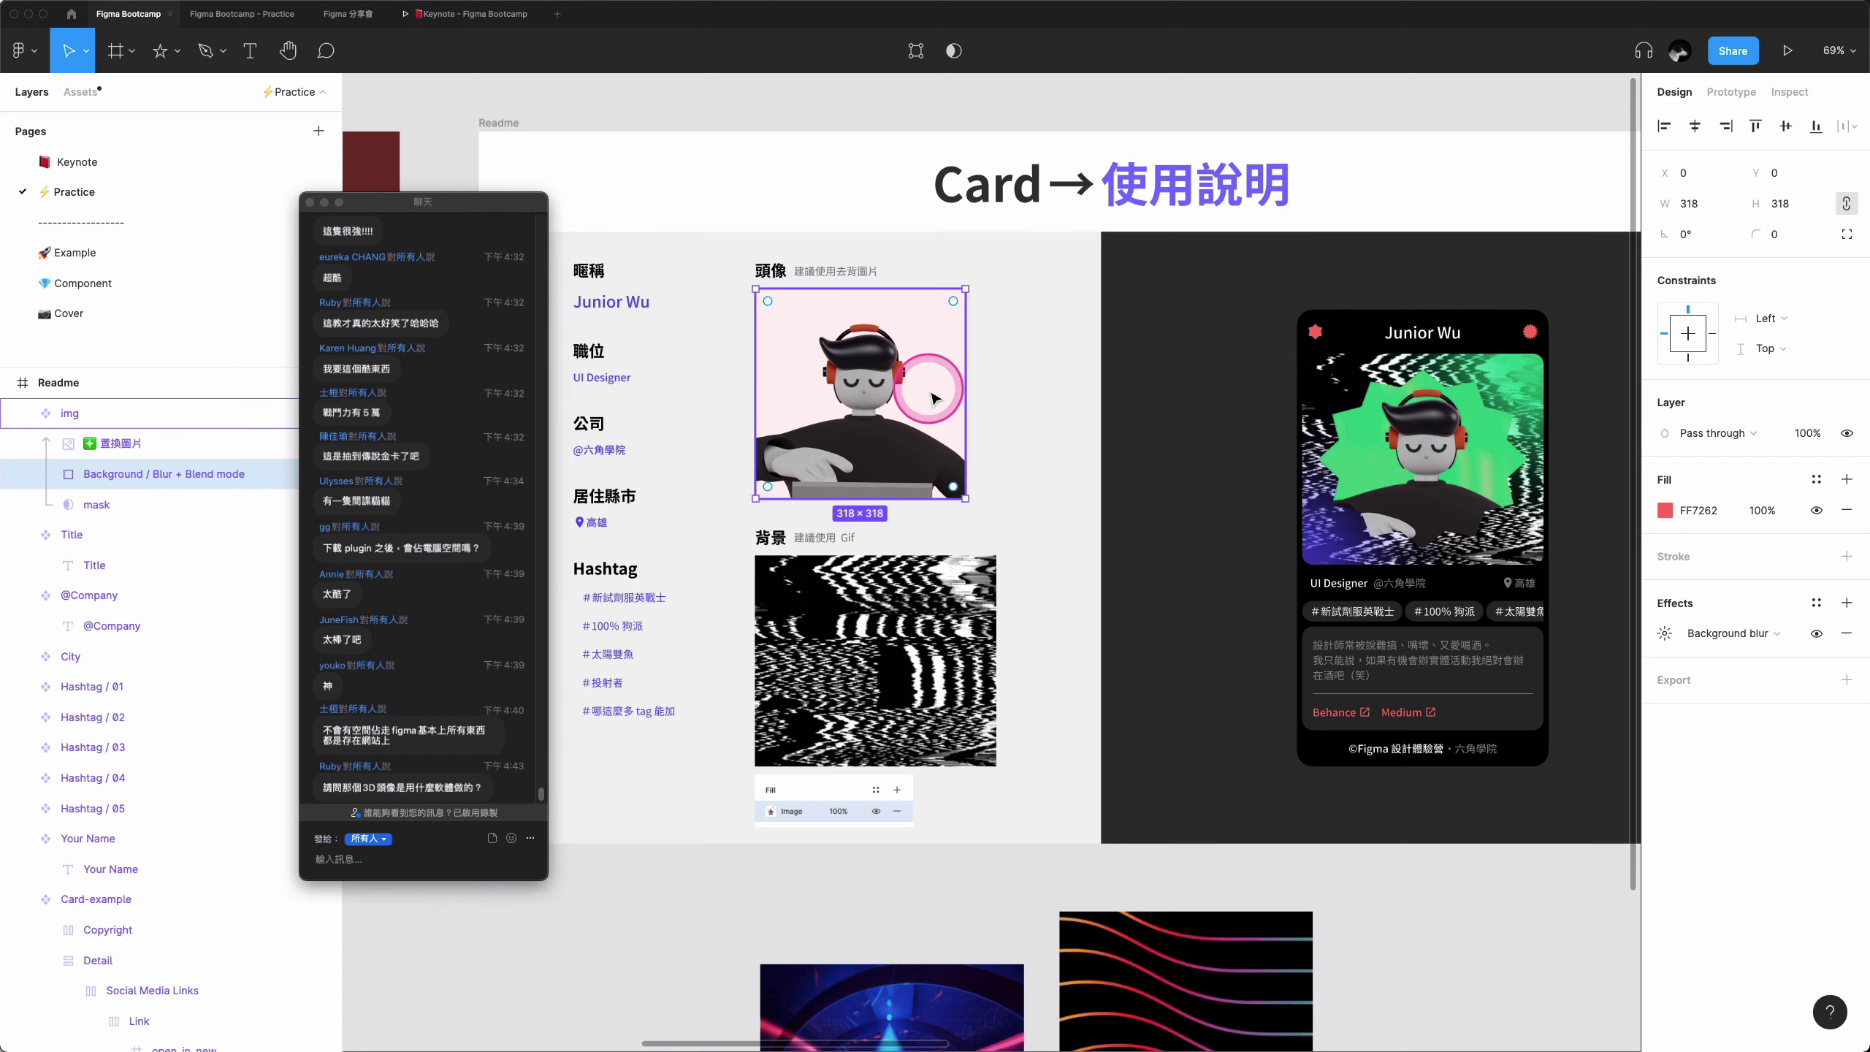
- Search Community for '3d' and open the SALY - 3D Illustration Pack
left_click(71, 14)
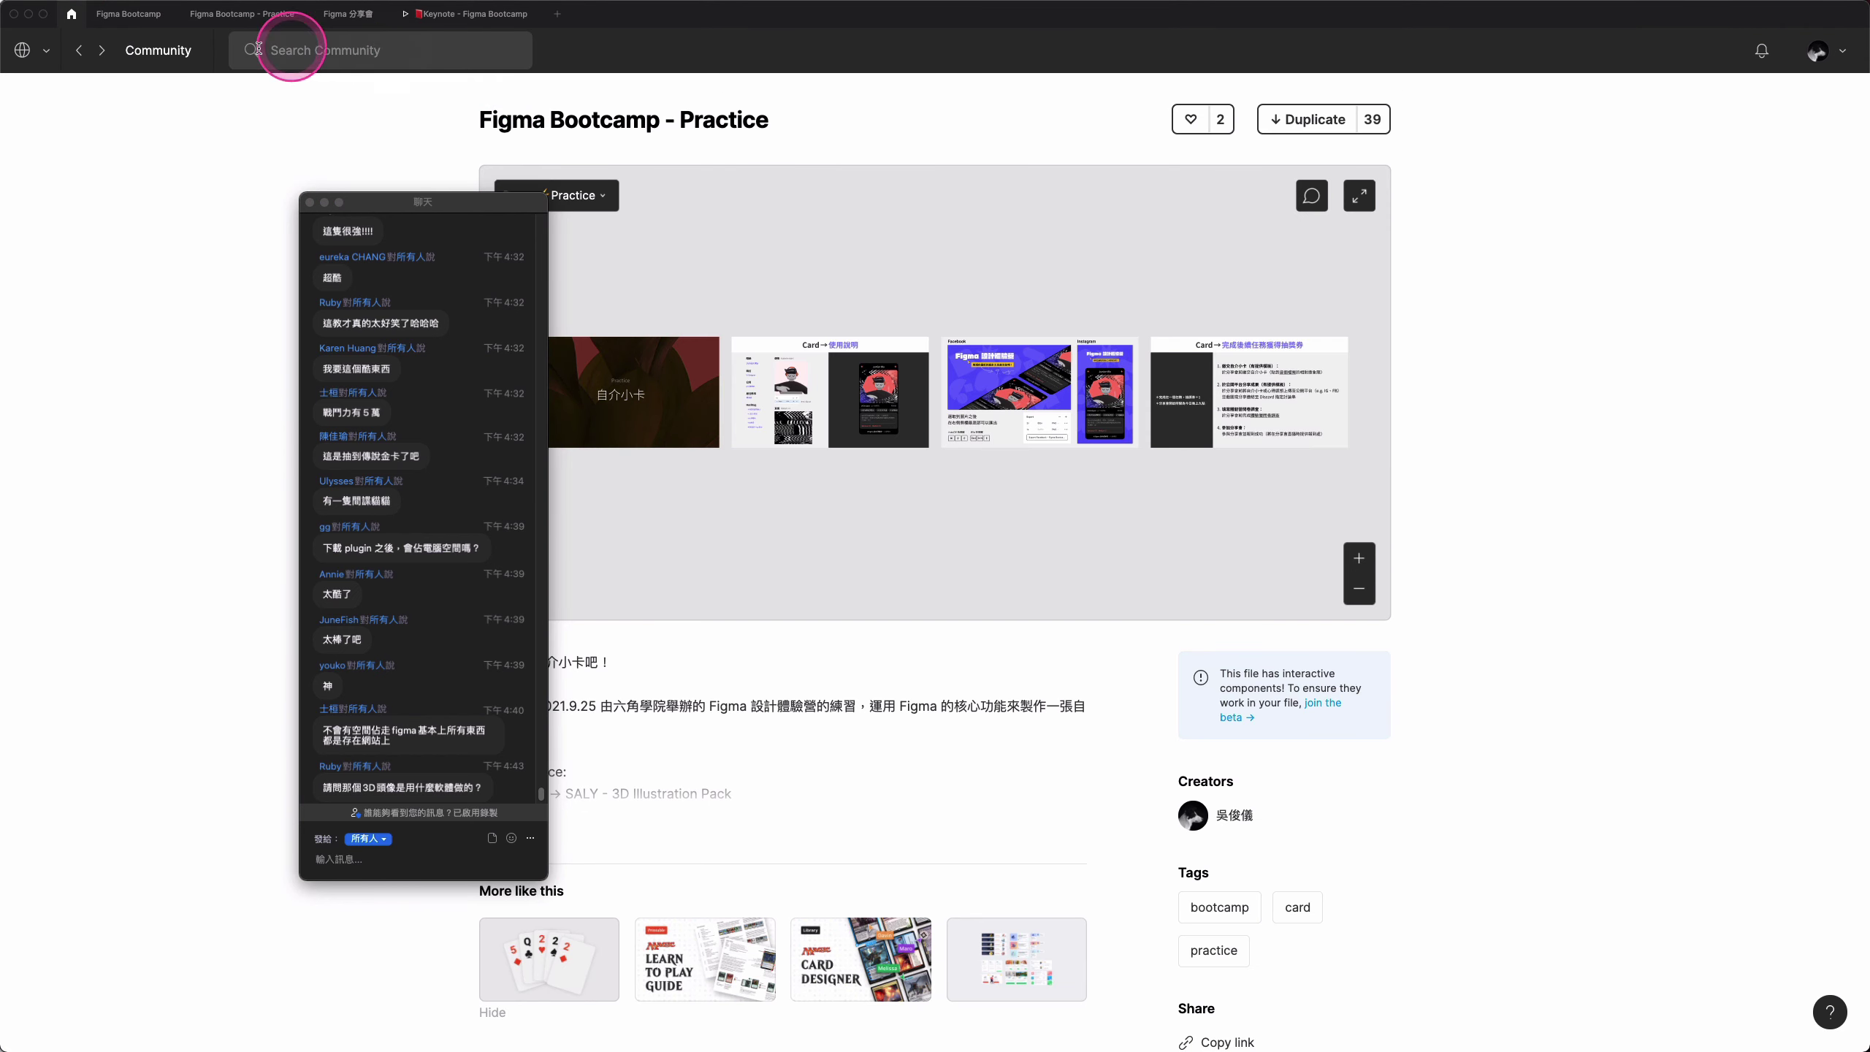
type("3d")
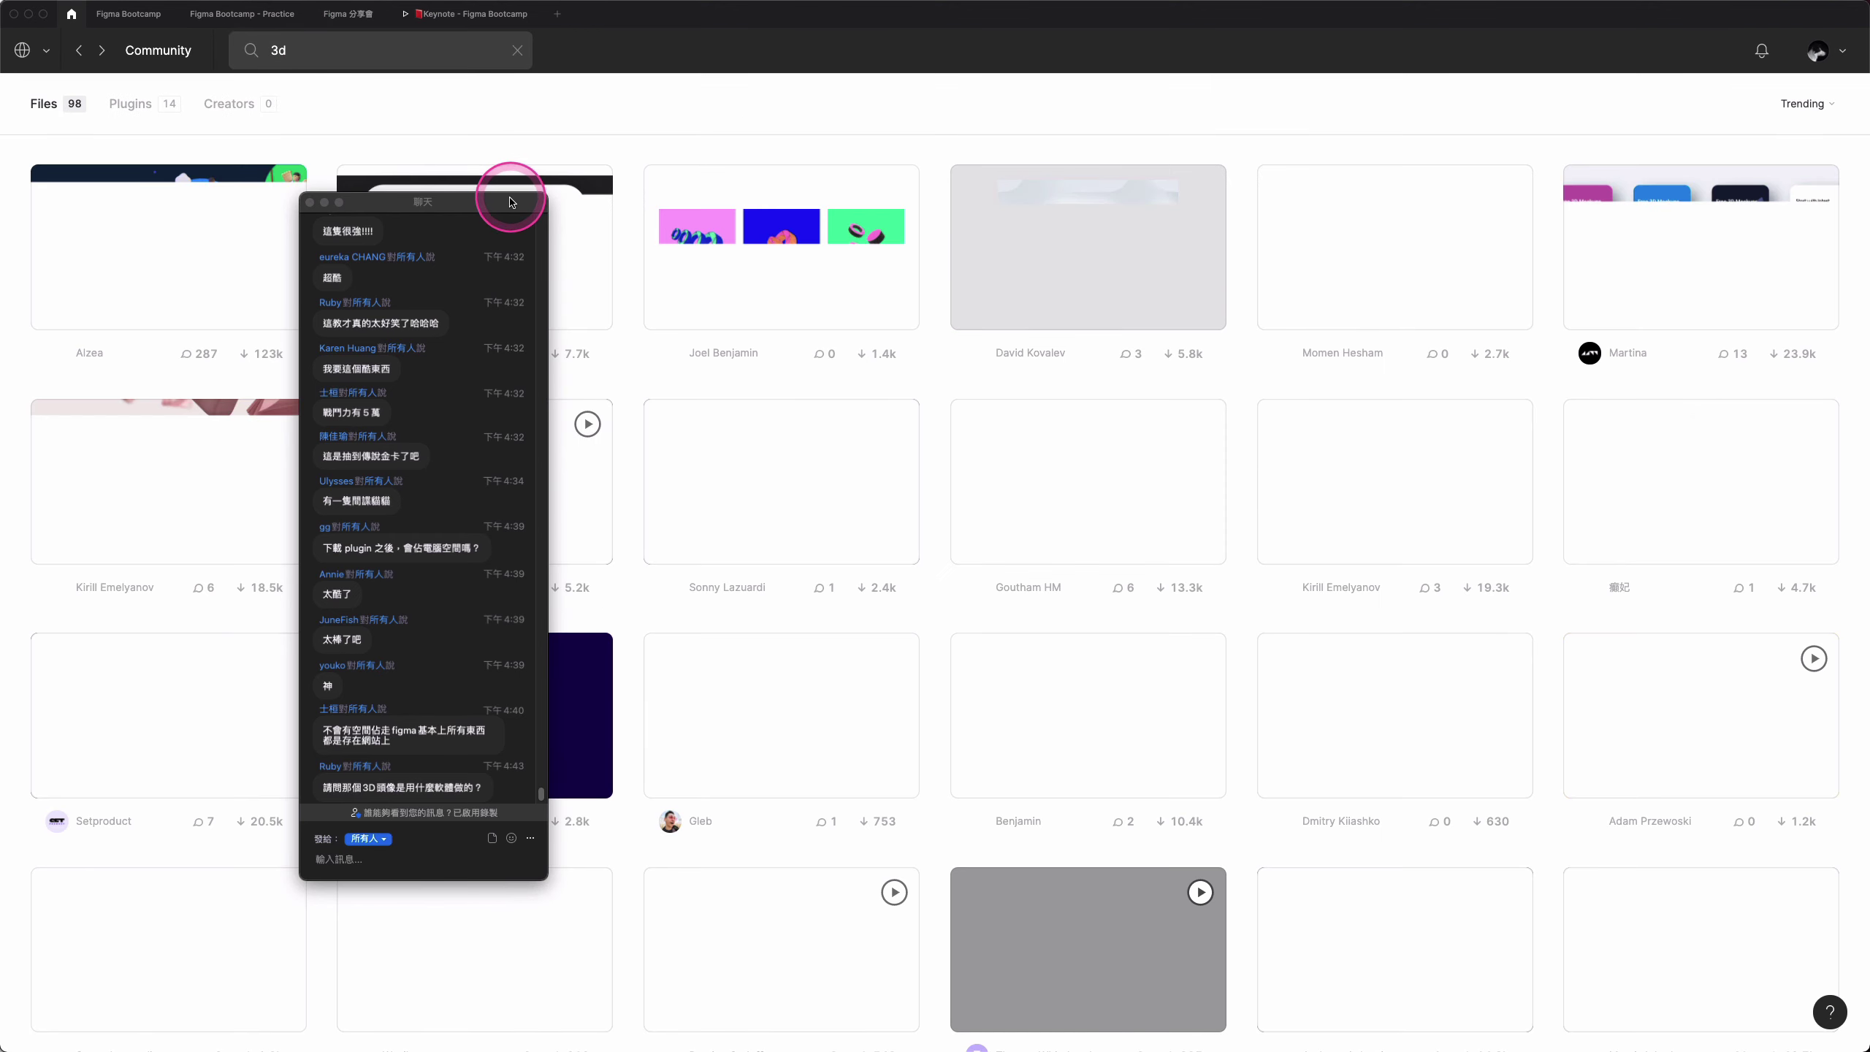
mouse_move(510, 210)
left_mouse_down()
mouse_move(1770, 221)
mouse_move(1789, 257)
left_mouse_up()
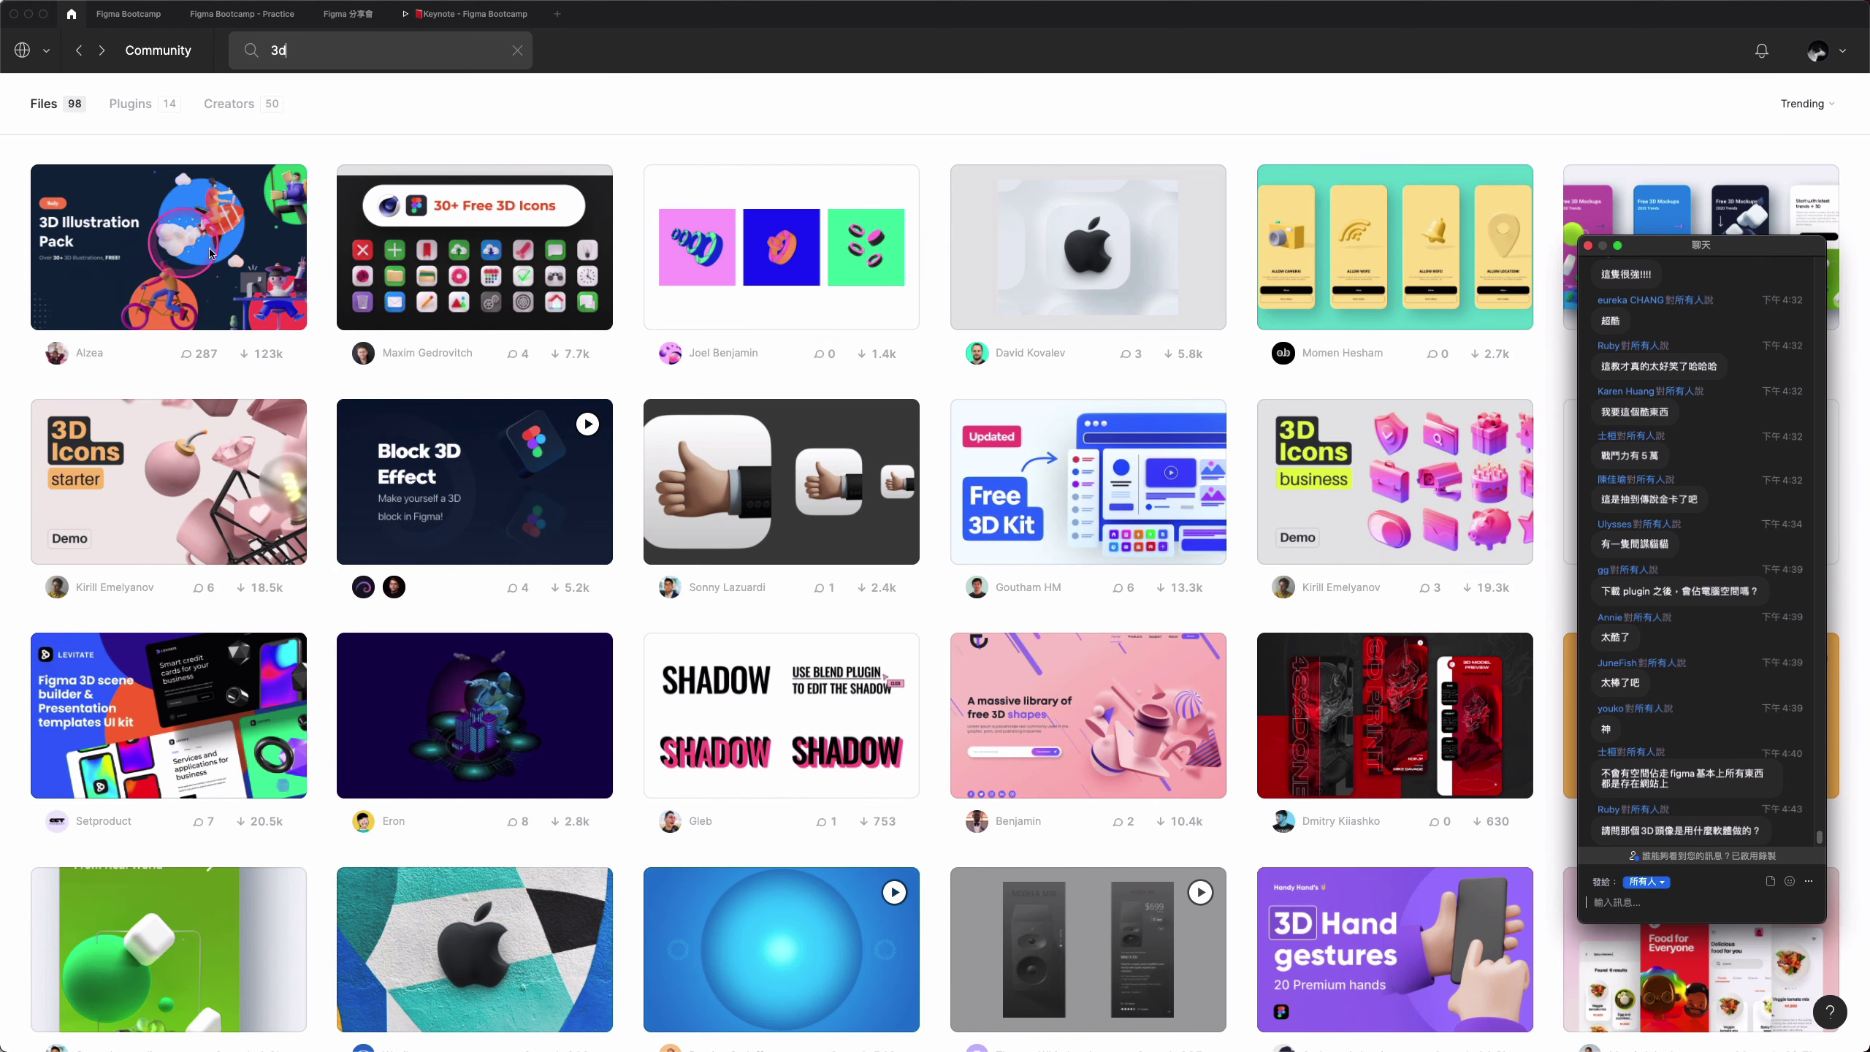
left_click(162, 261)
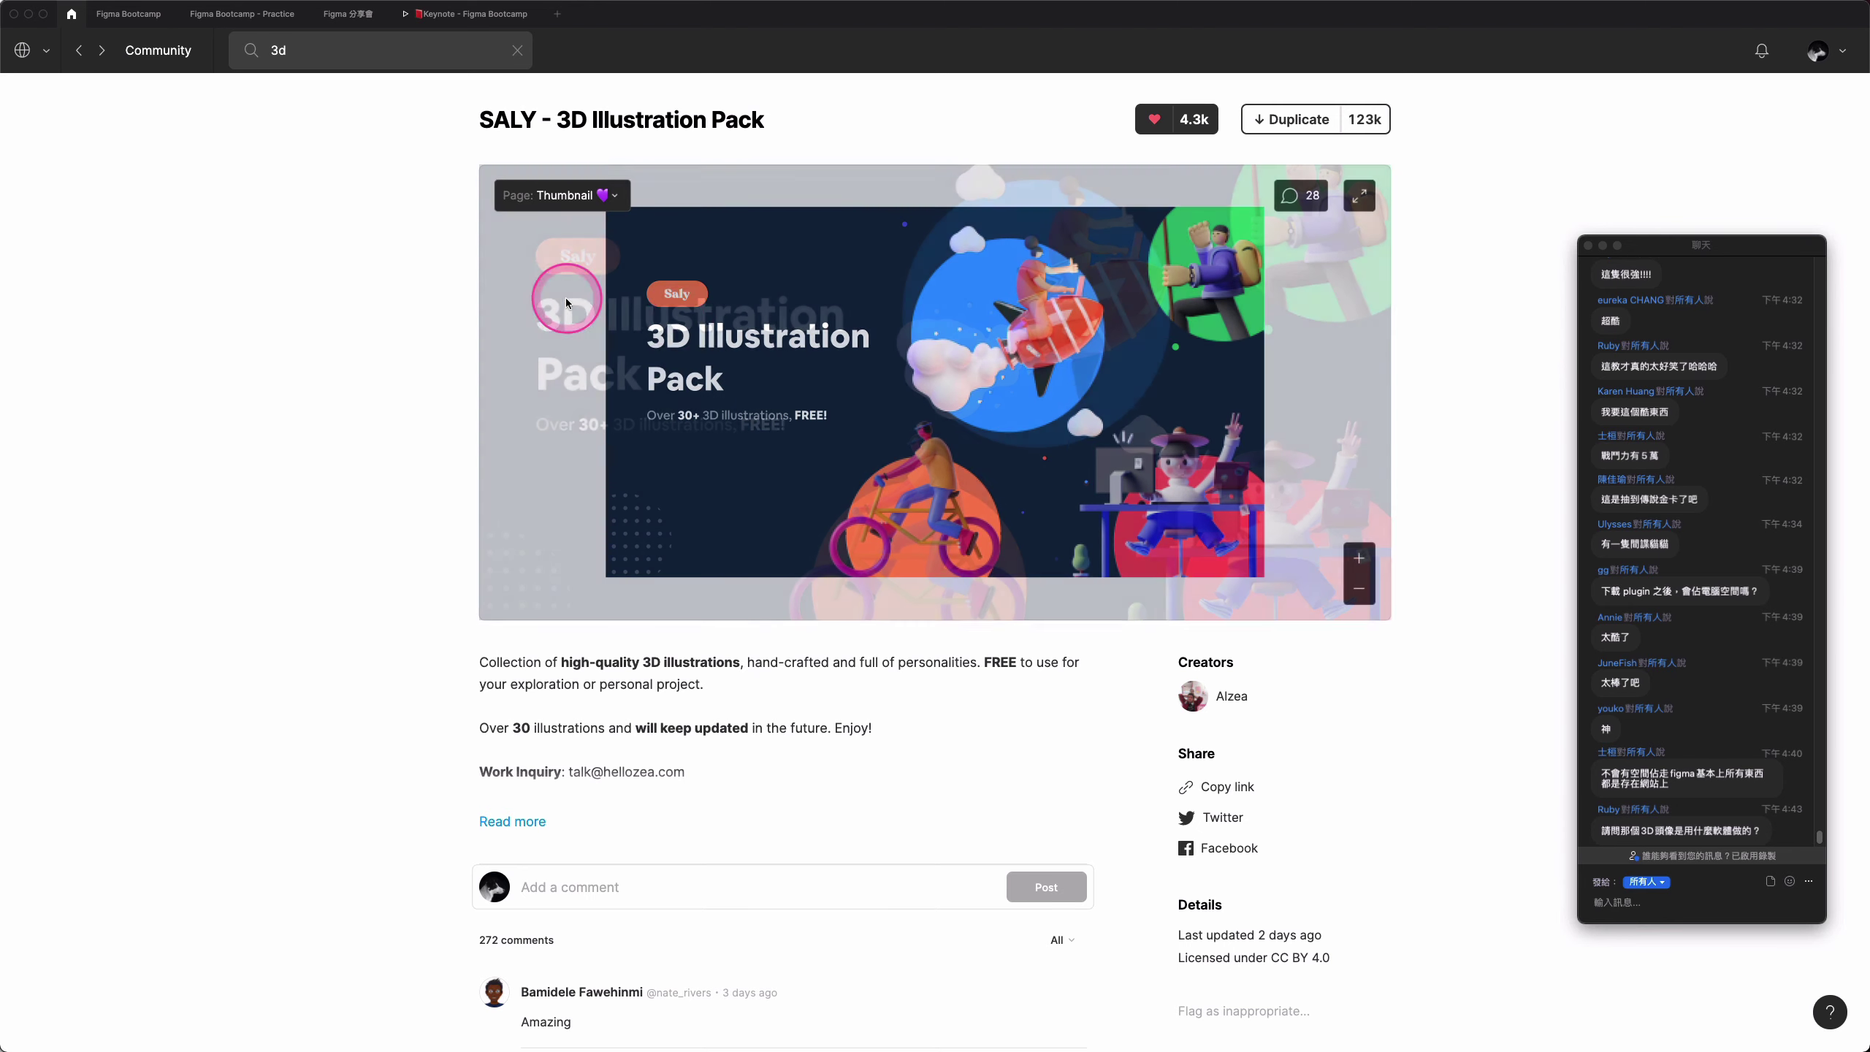
- Preview the pack's Readme 1st and Library pages, then leave fullscreen
left_click(581, 189)
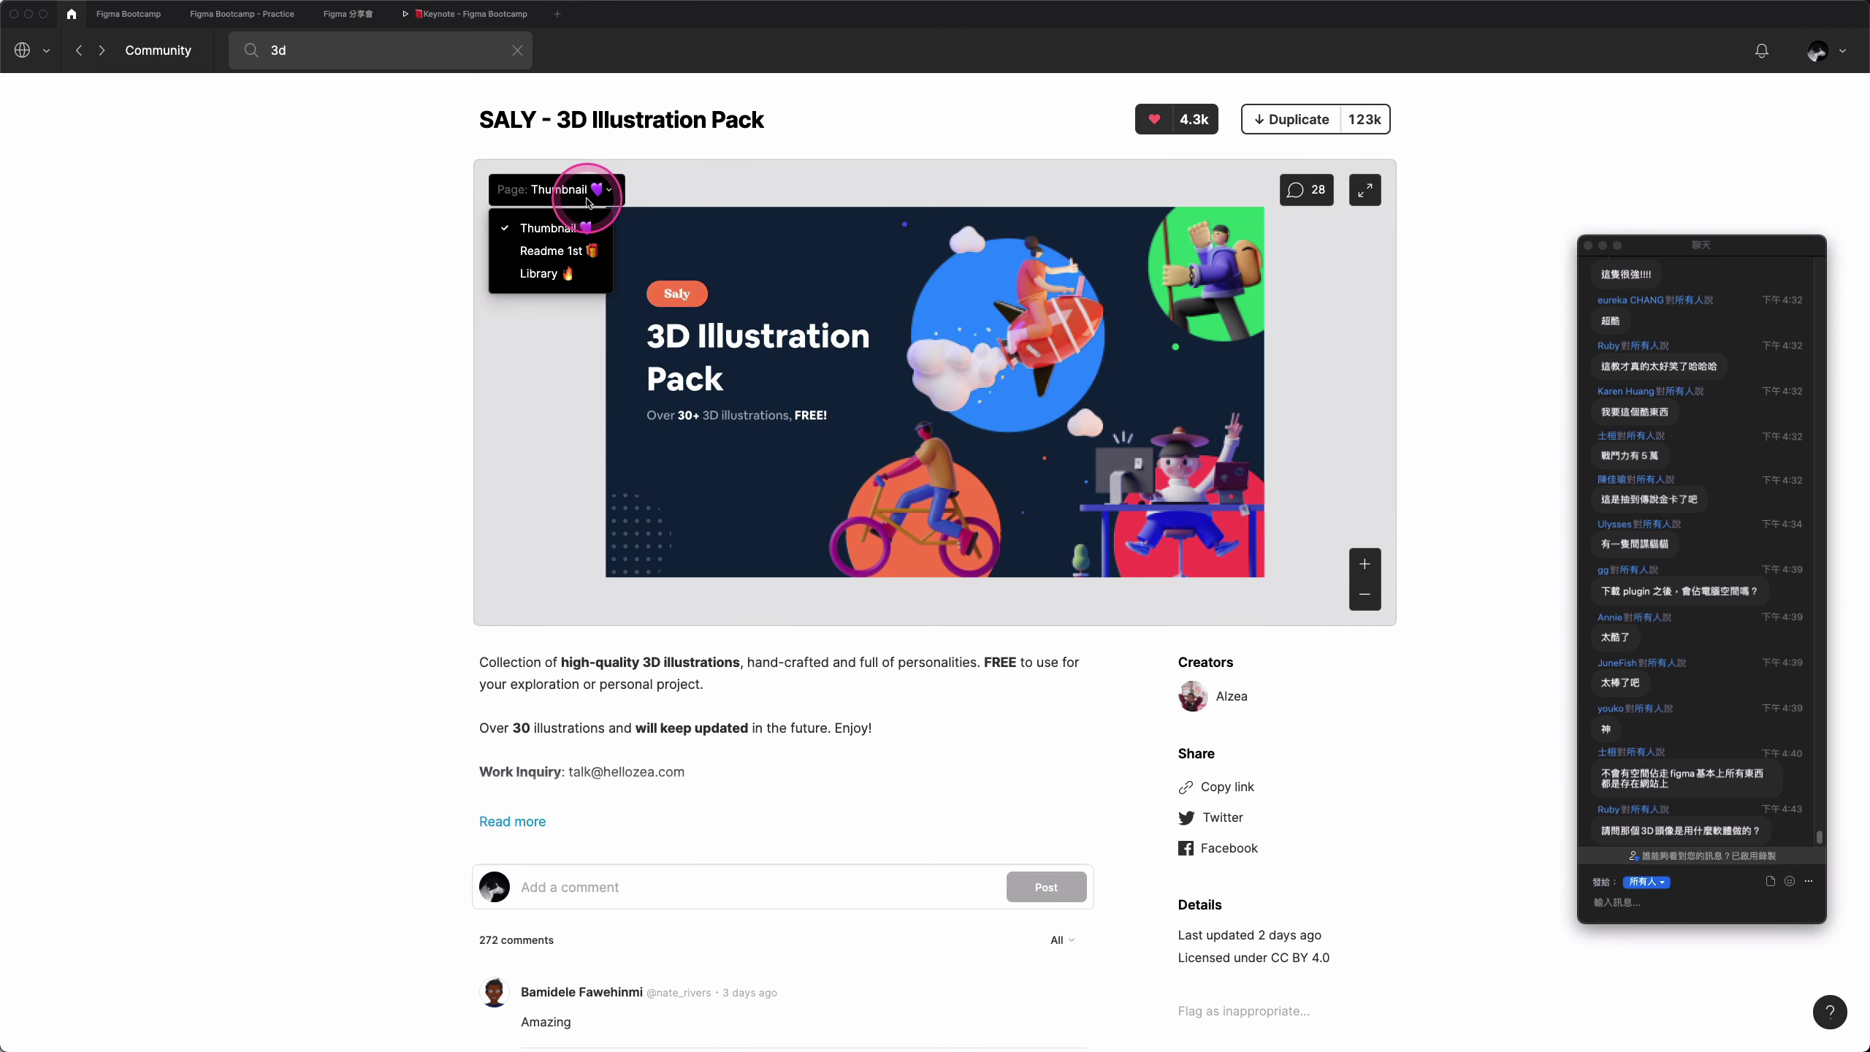
left_click(549, 251)
left_click(554, 193)
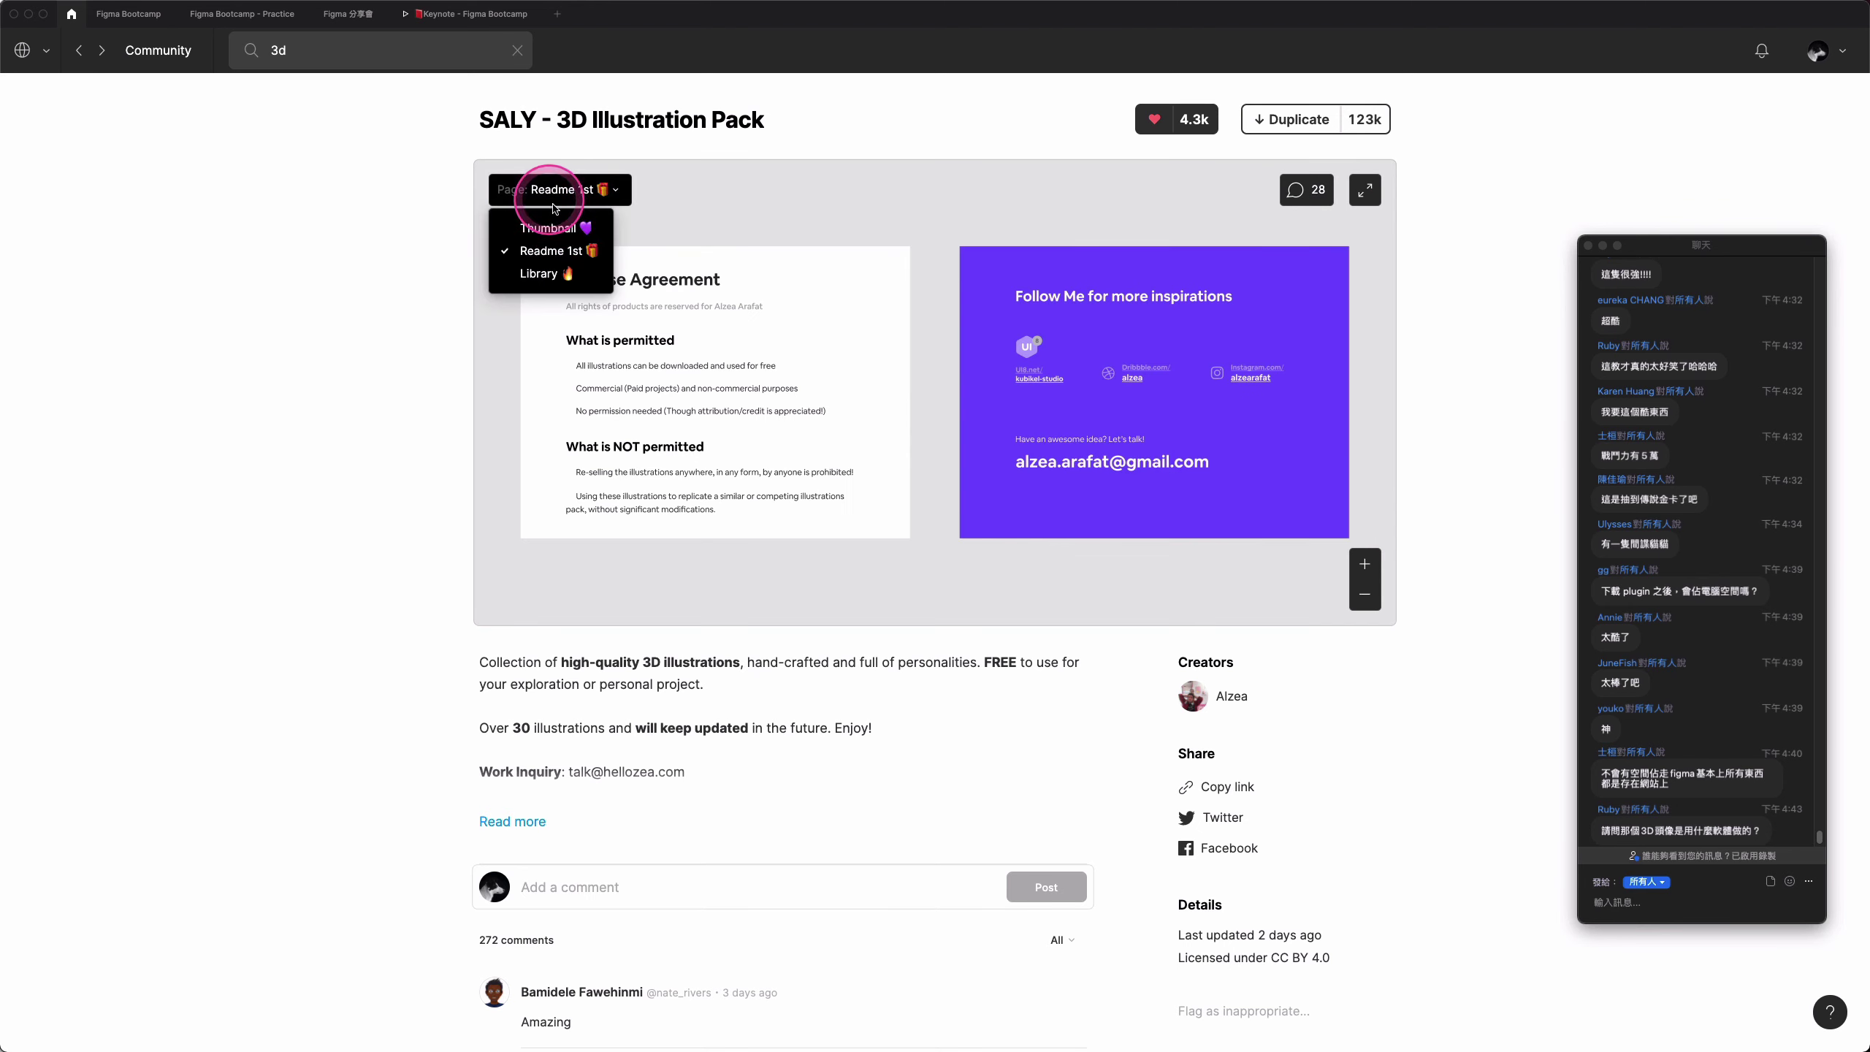
left_click(545, 273)
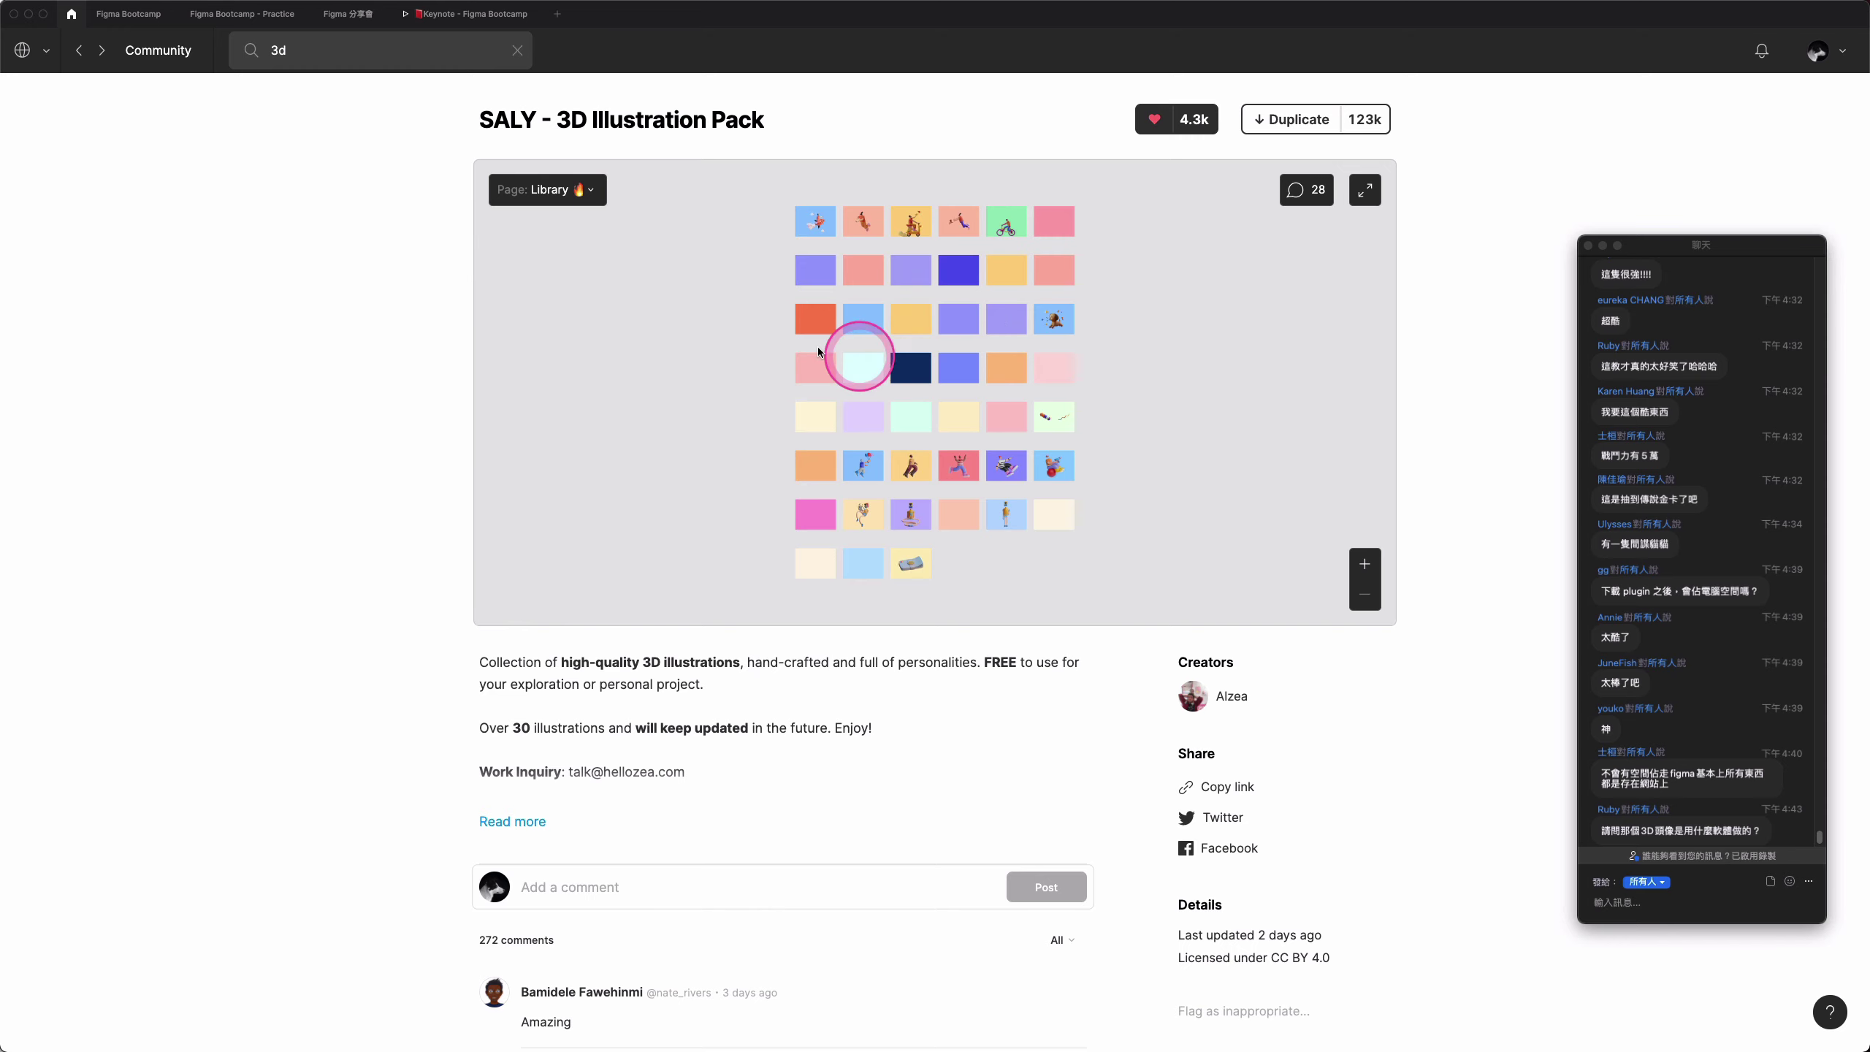
scroll(922, 454, "up", 2)
scroll(952, 522, "up", 2)
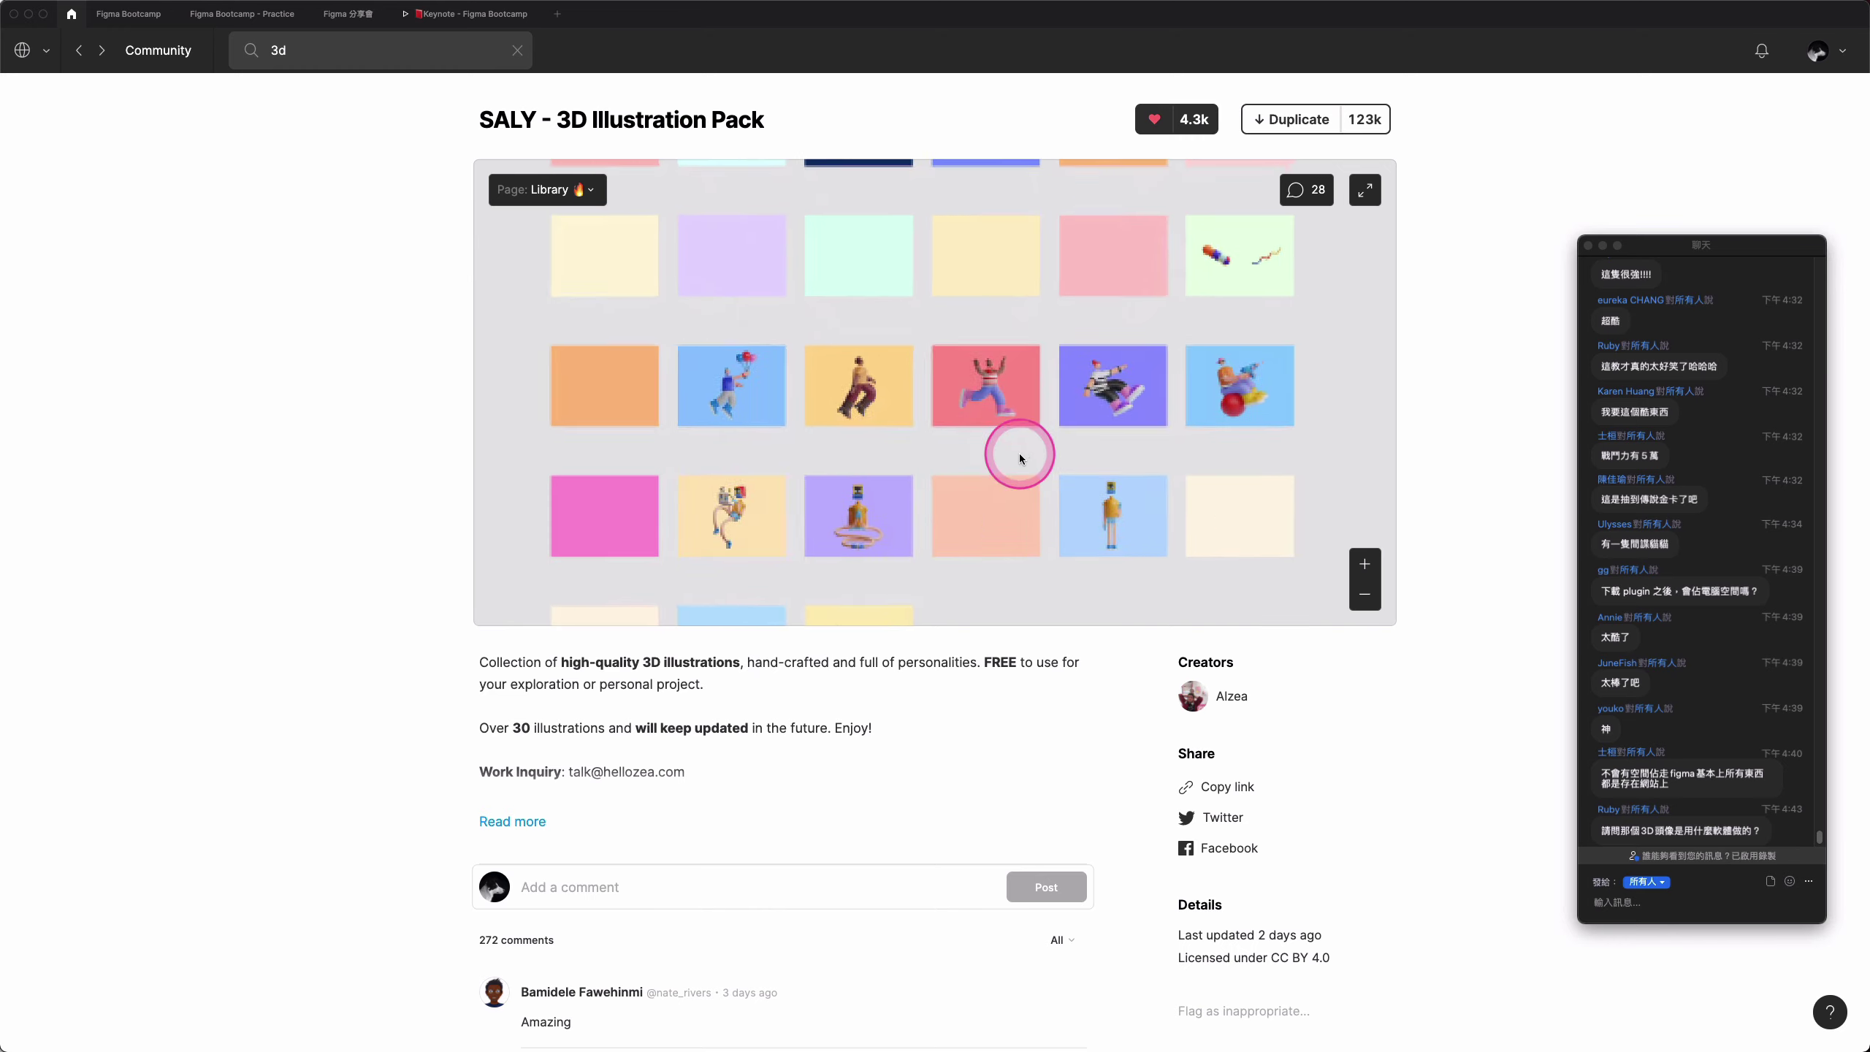
scroll(1015, 451, "up", 2)
scroll(1035, 417, "up", 2)
scroll(1039, 429, "down", 2)
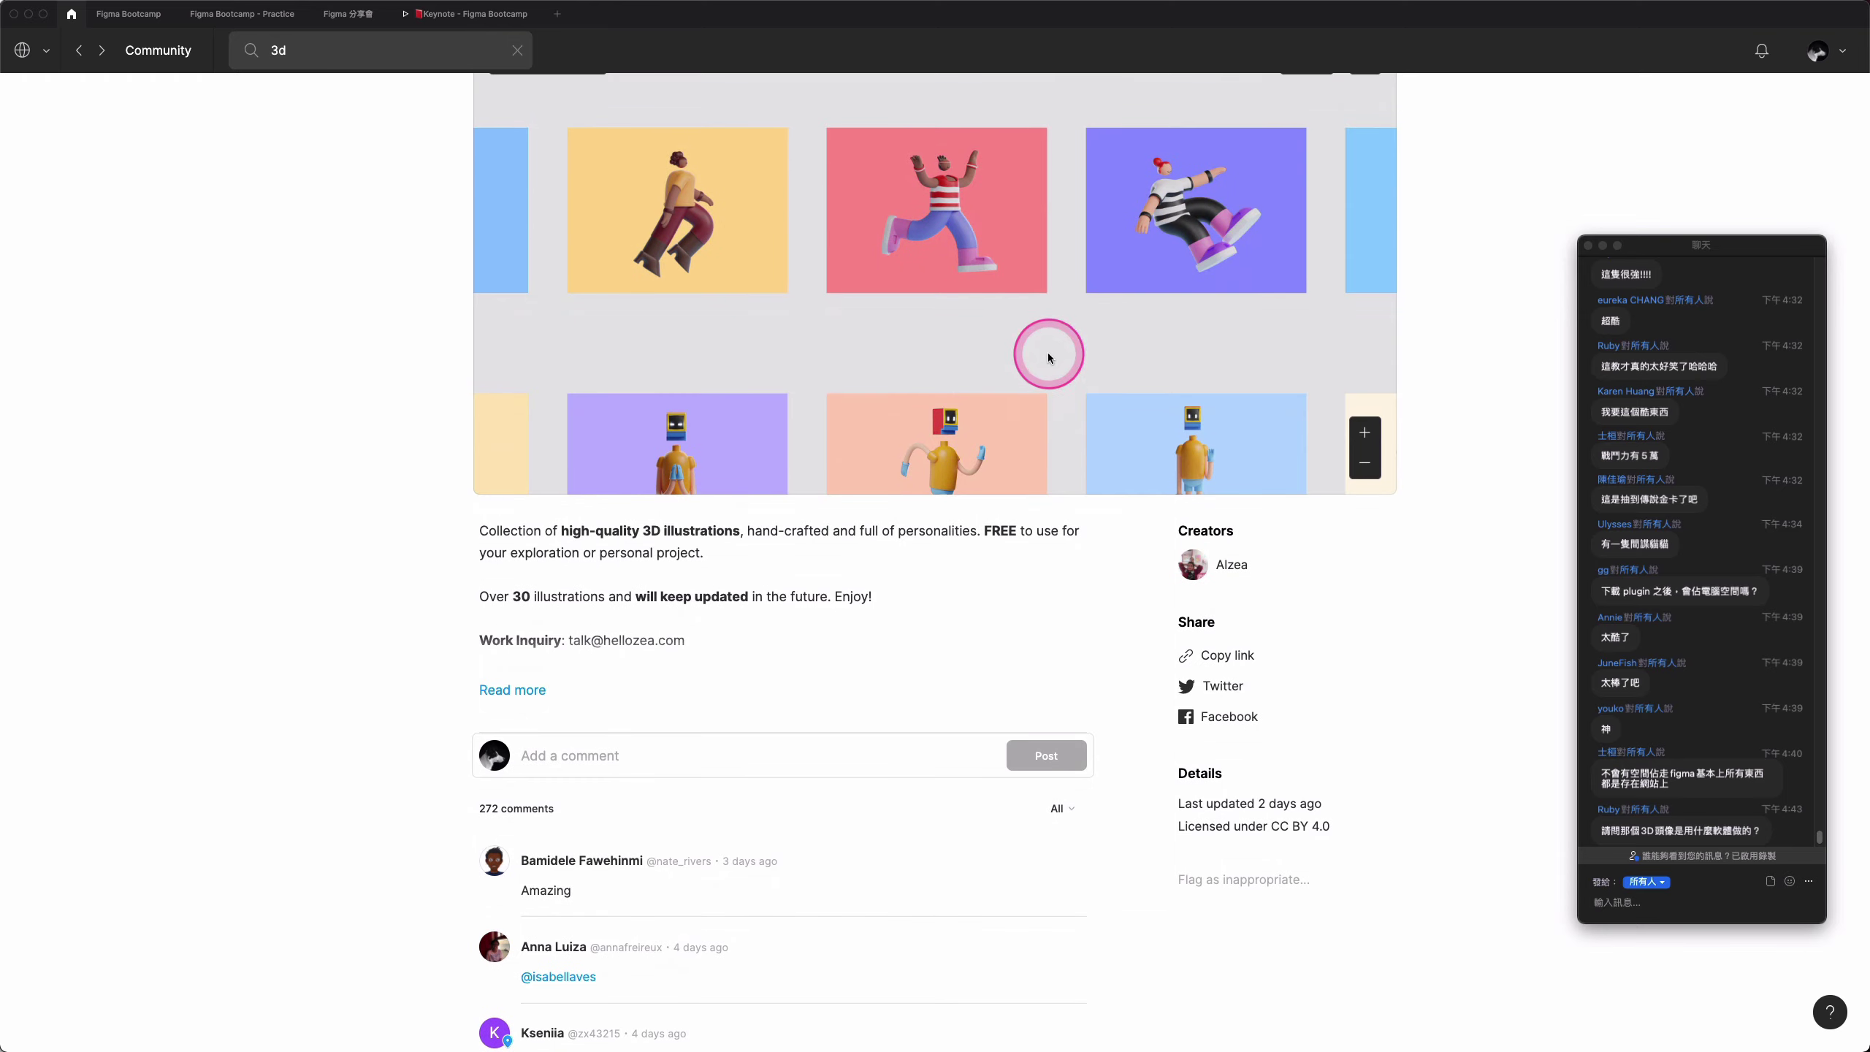
scroll(1043, 355, "up", 3)
scroll(1044, 521, "down", 5)
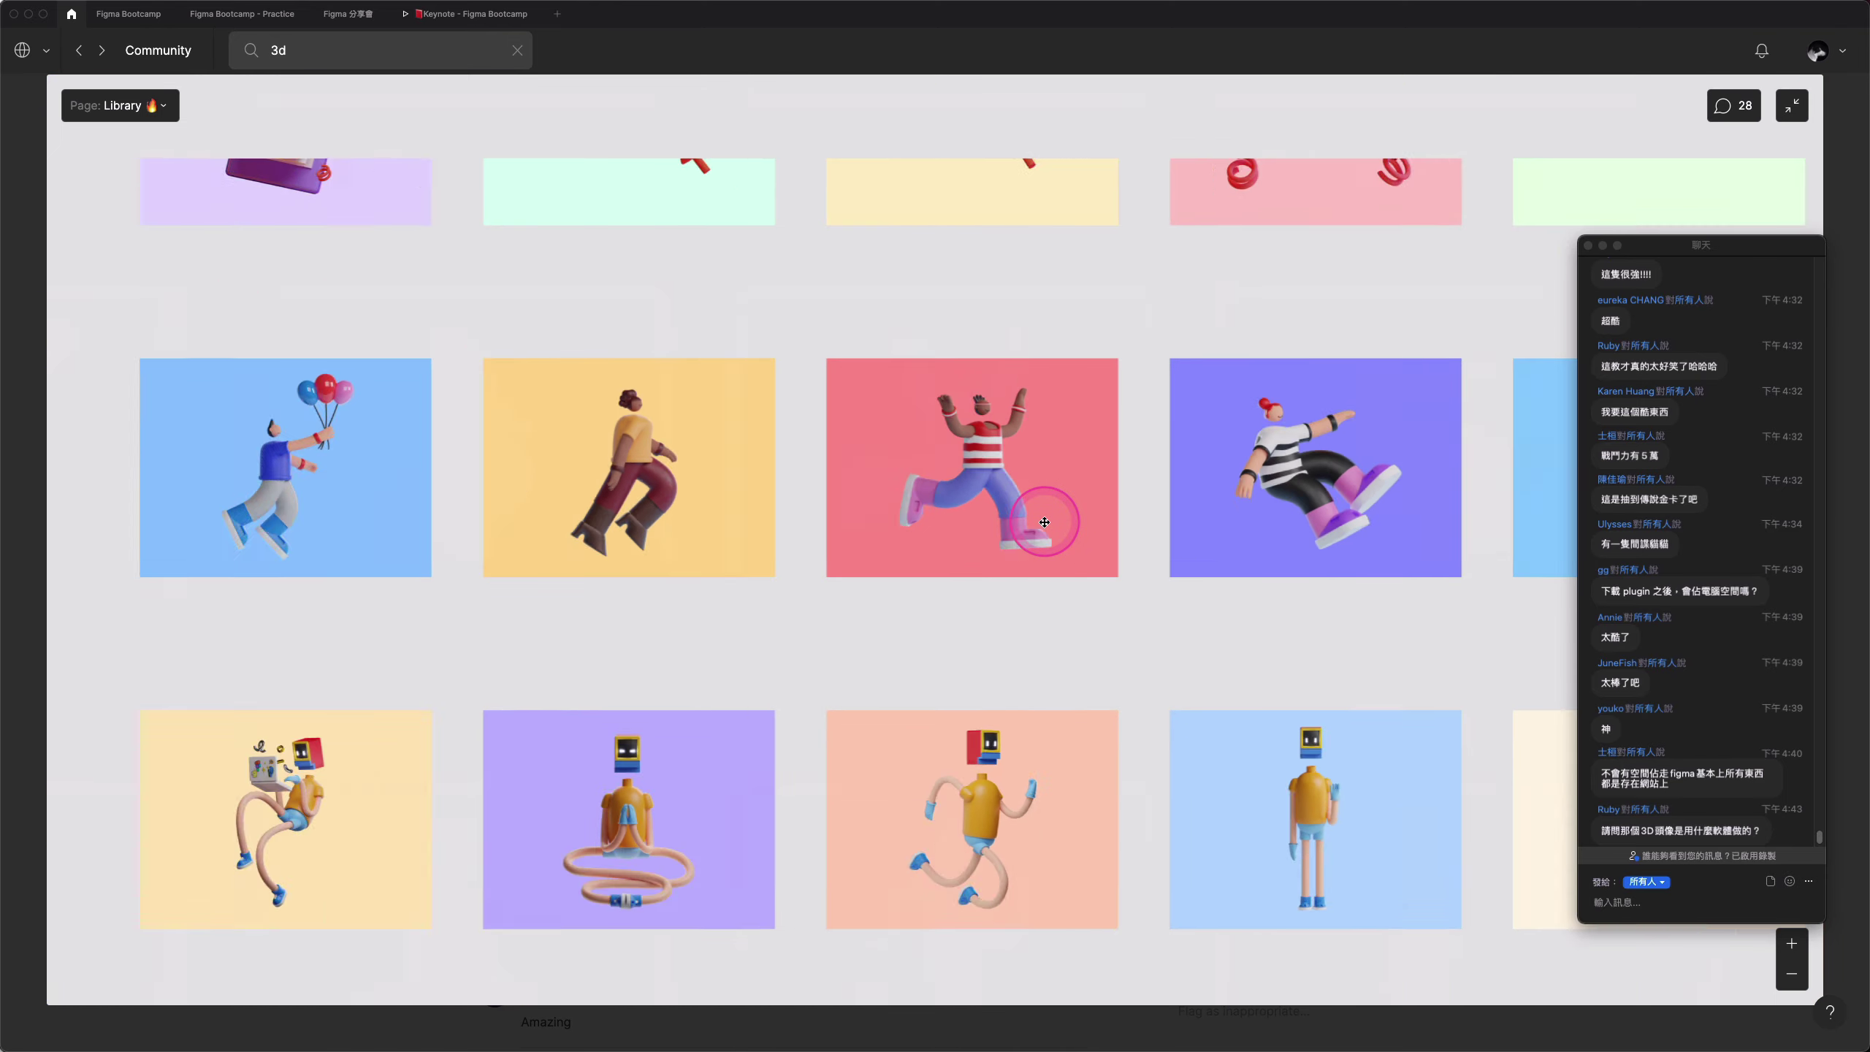
scroll(1044, 522, "down", 3)
scroll(824, 696, "down", 3)
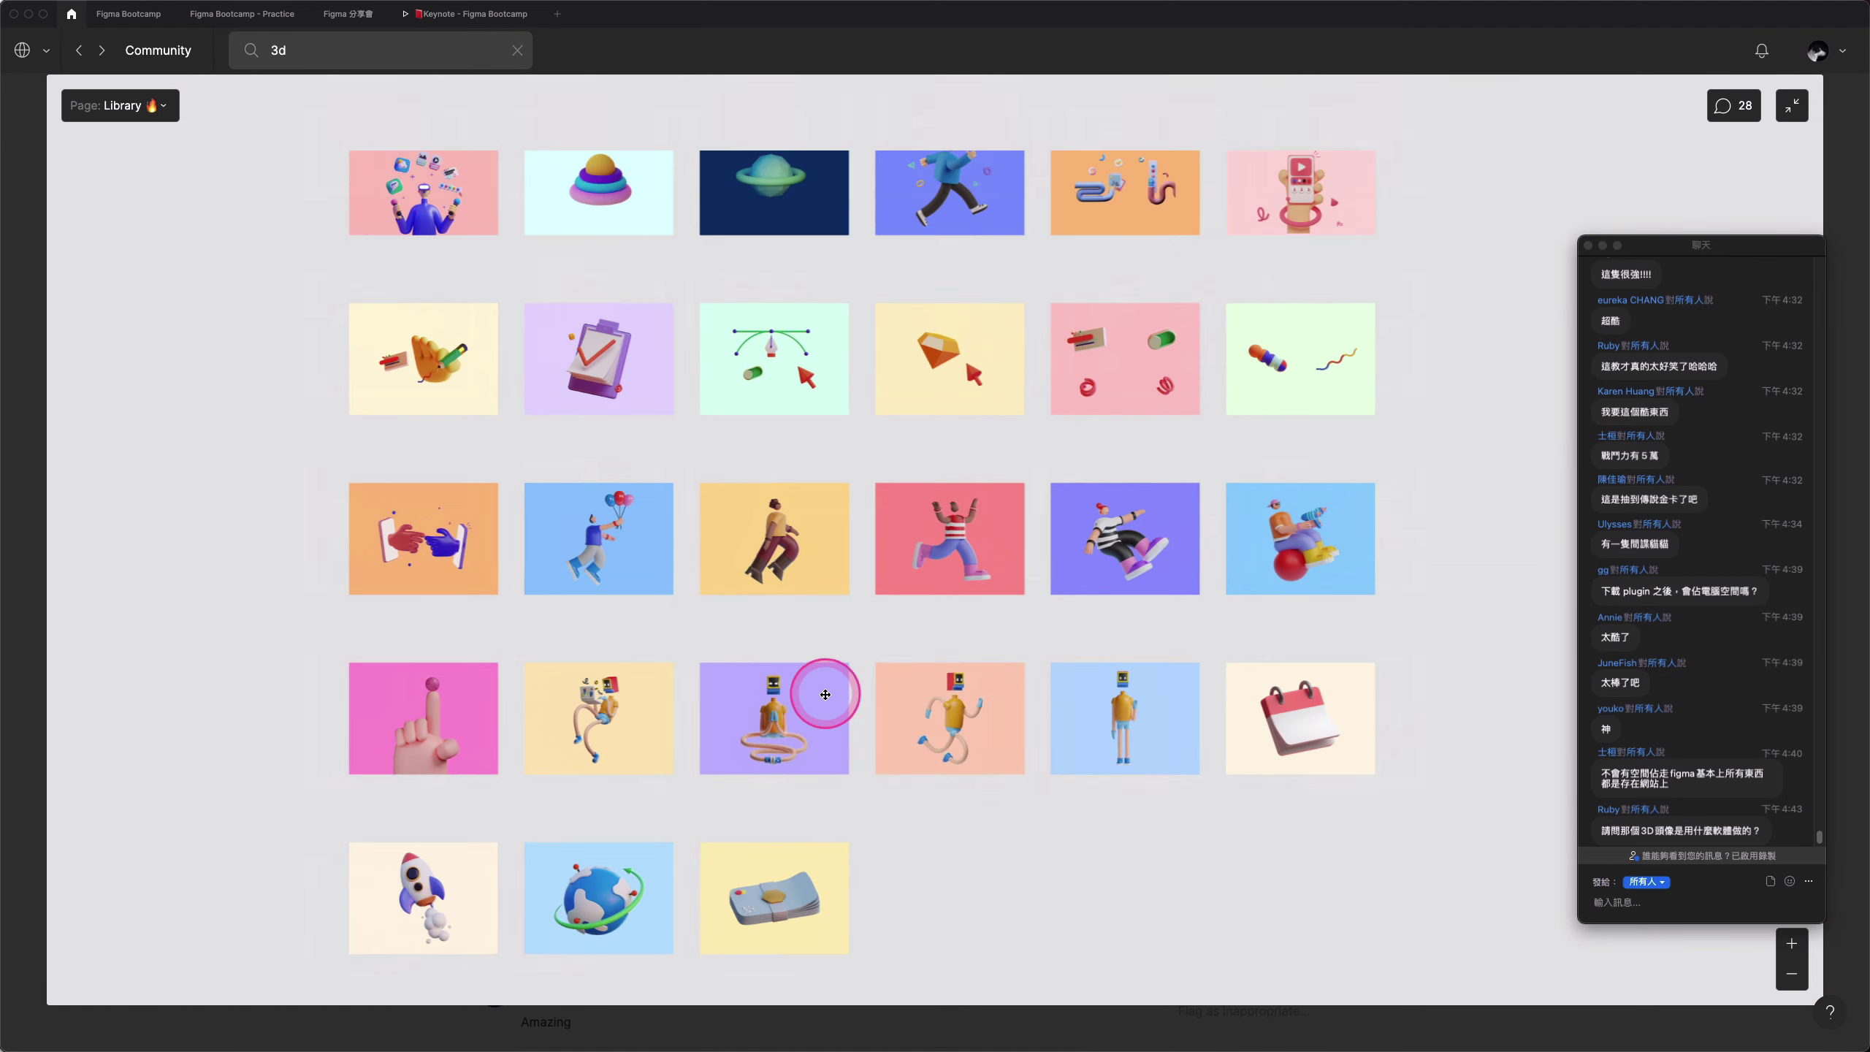
scroll(824, 695, "down", 2)
left_click(1806, 121)
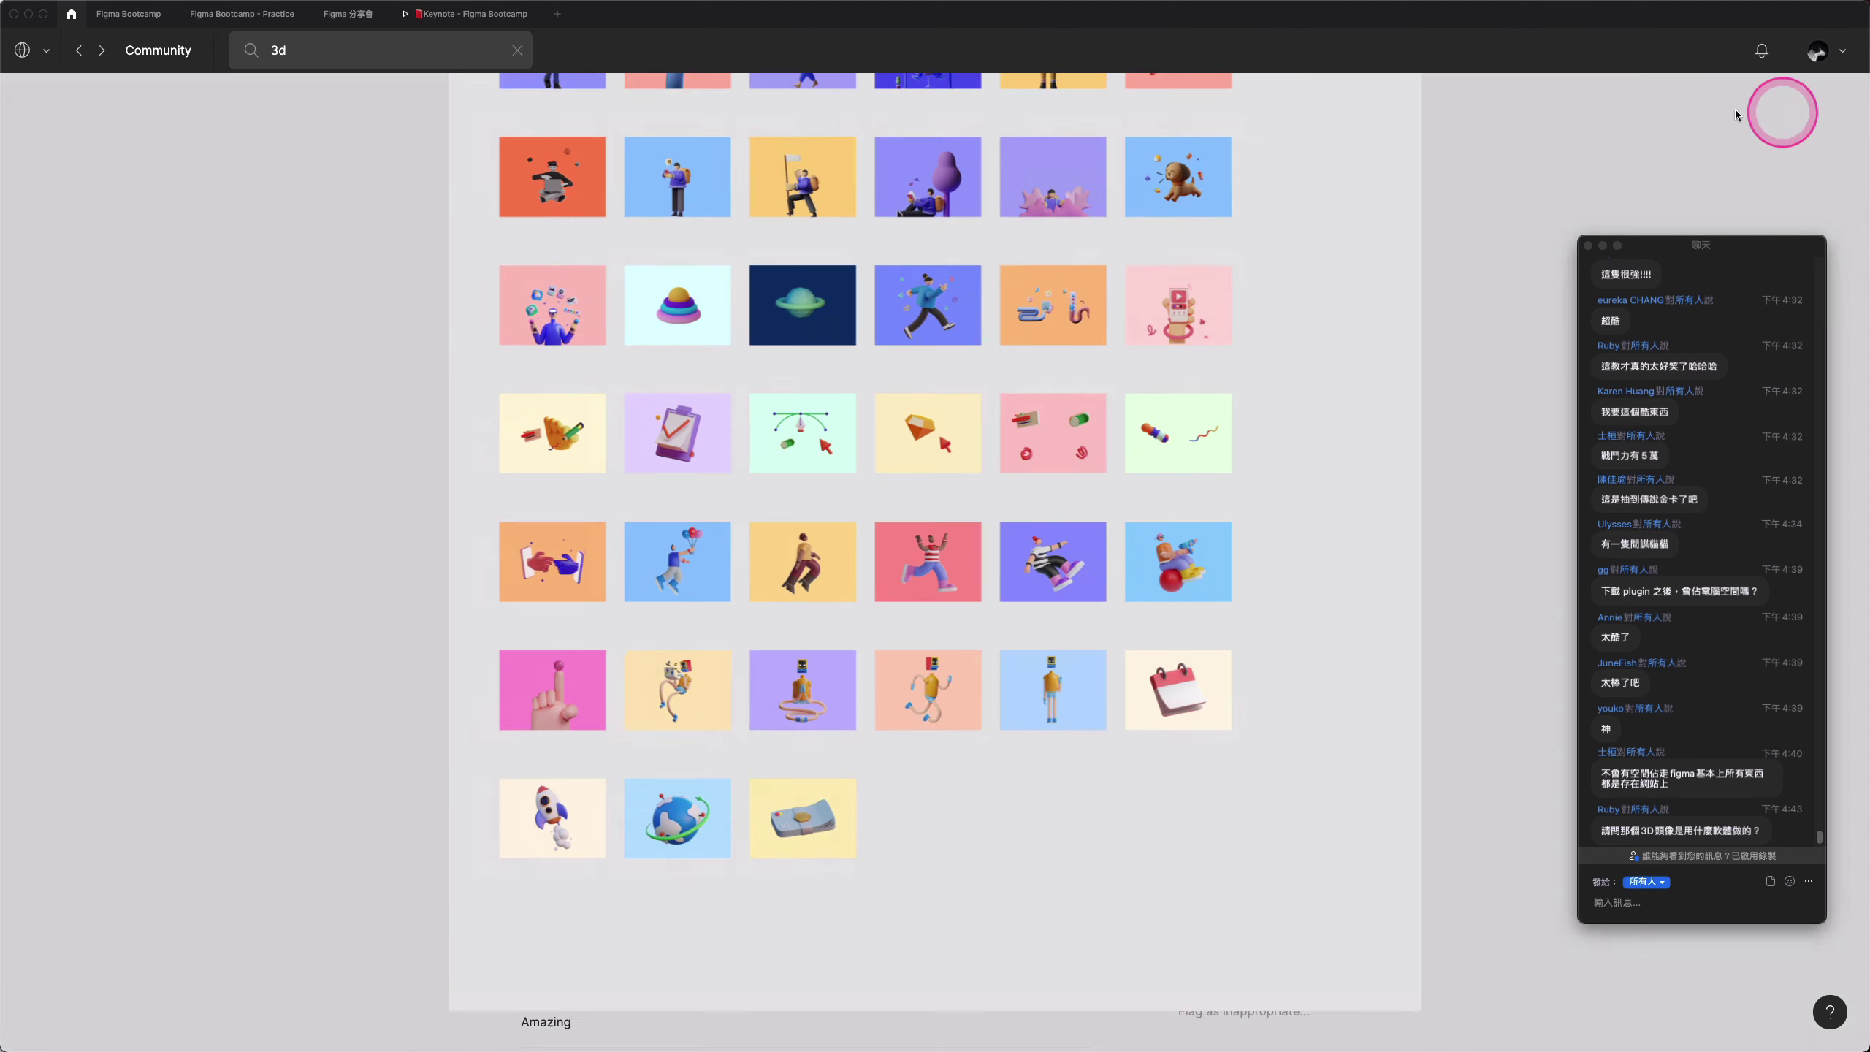
- Replace the 3d search with 'avatar' in Figma Community and browse the 78 file results
key("BackSpace")
key("BackSpace")
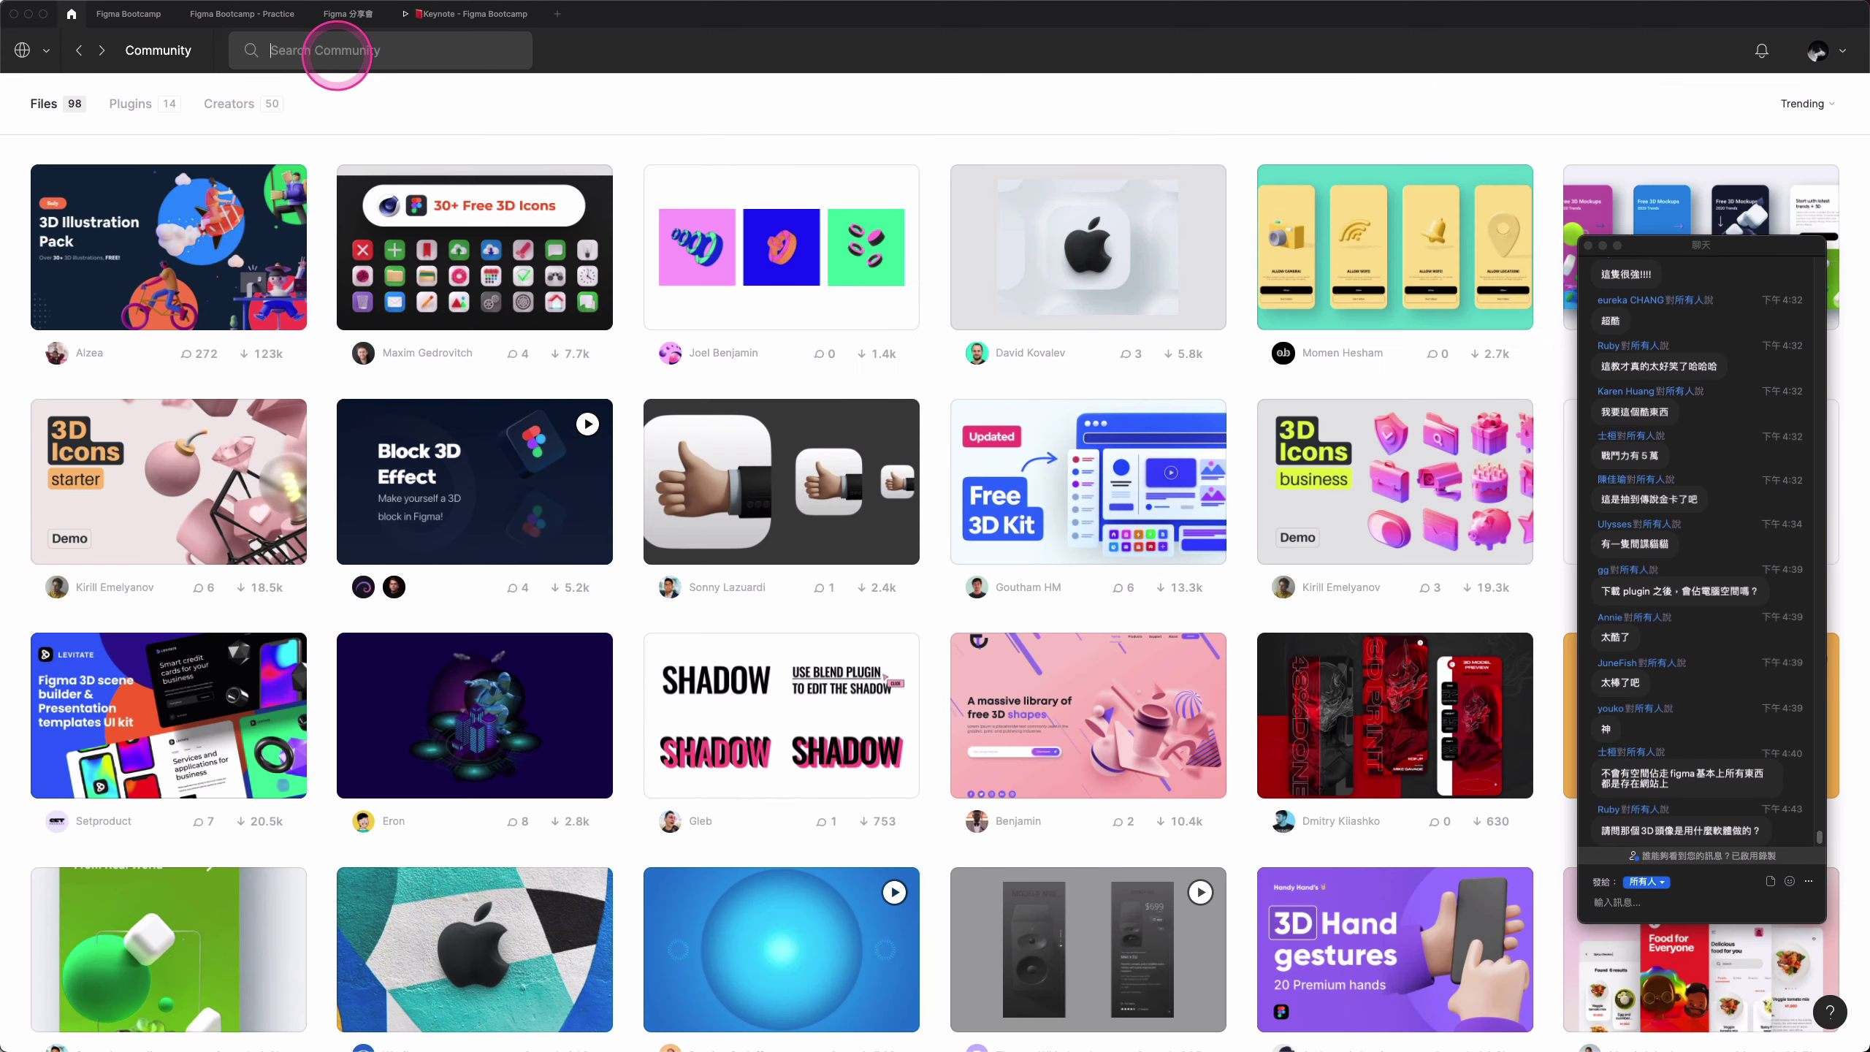
type("avatar")
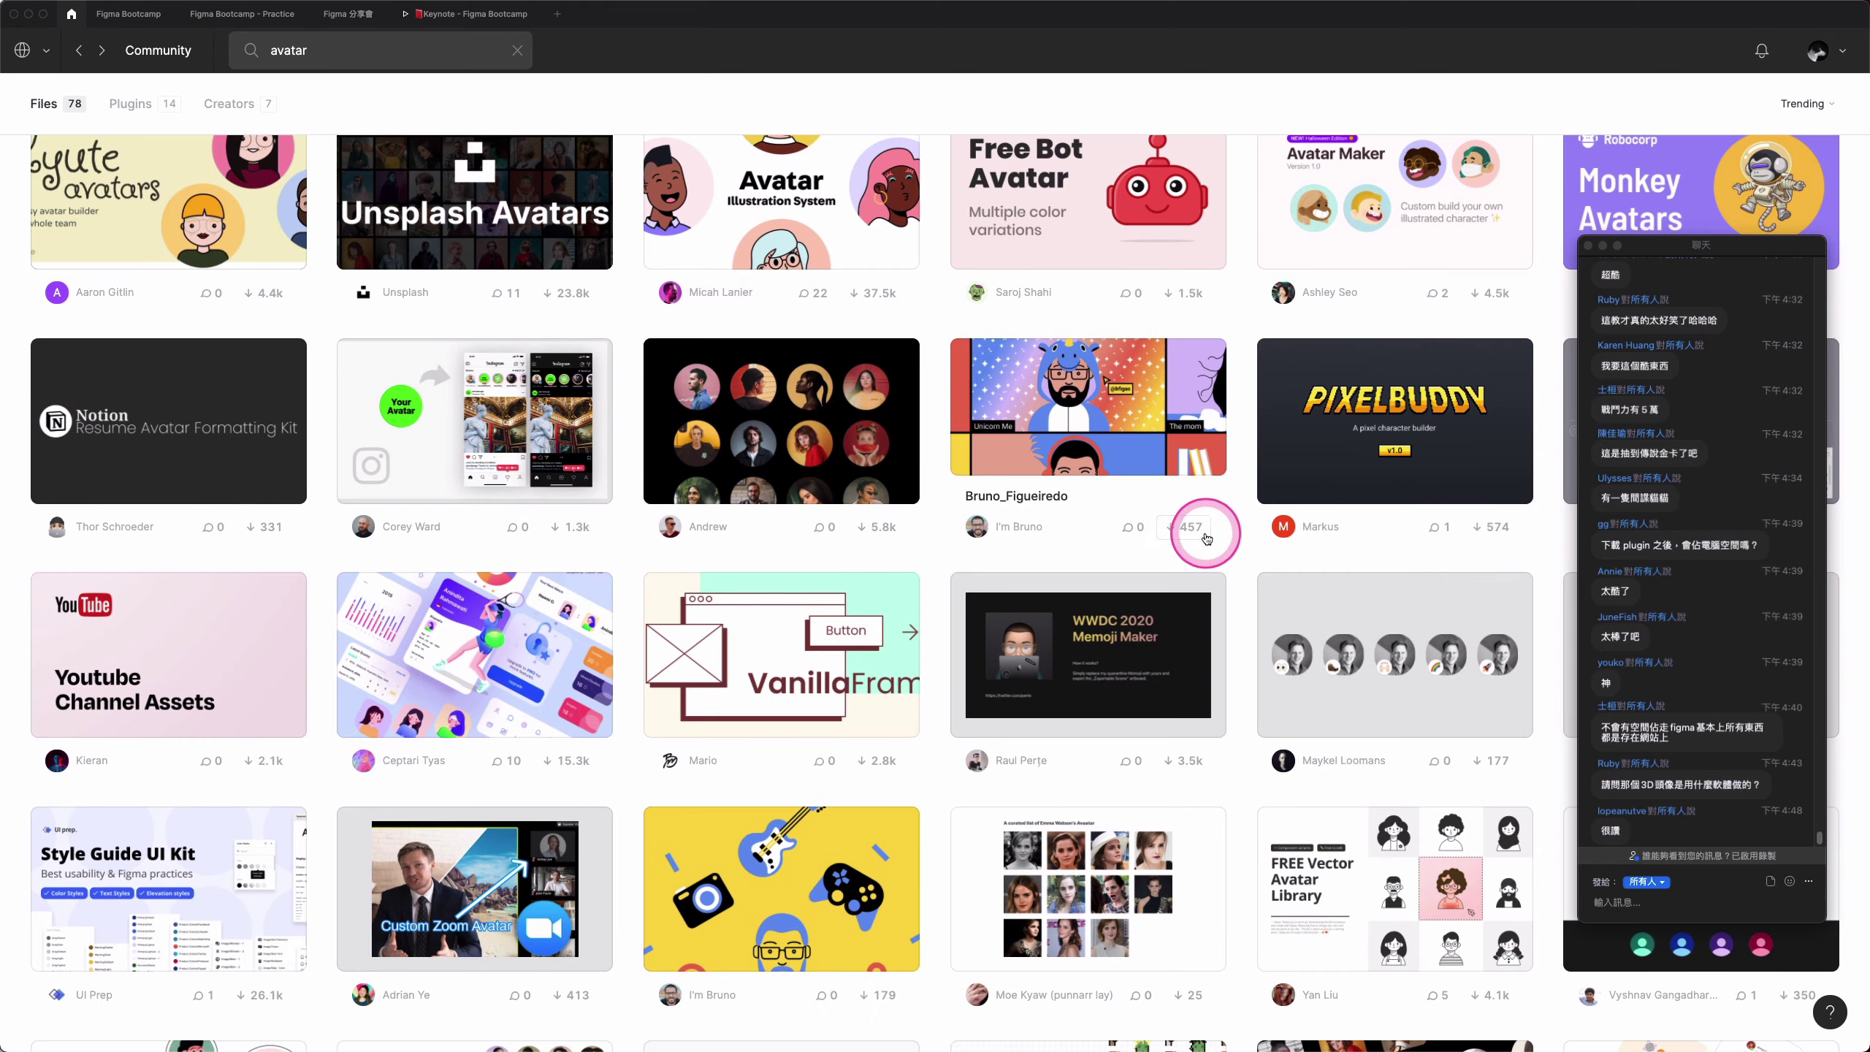
scroll(1203, 530, "down", 3)
scroll(792, 910, "down", 5)
scroll(530, 760, "down", 5)
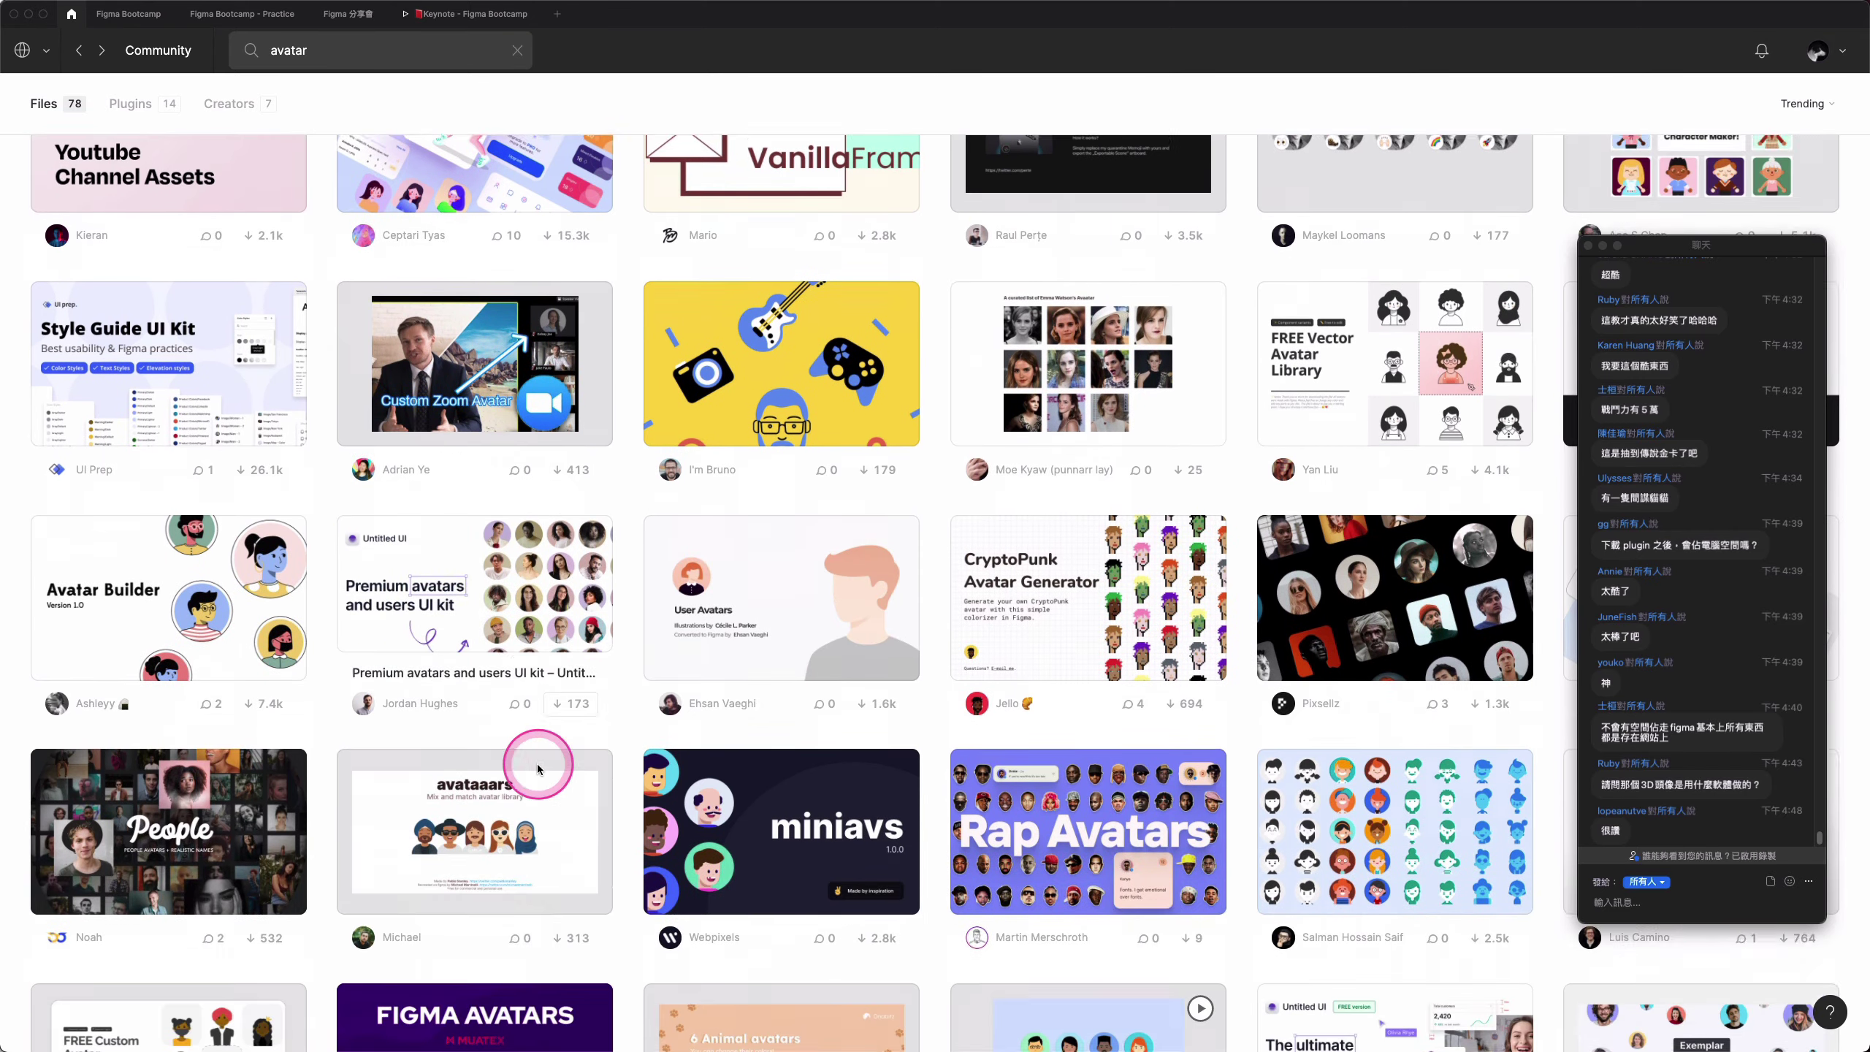
scroll(534, 766, "down", 3)
scroll(538, 769, "down", 2)
scroll(538, 769, "up", 5)
scroll(537, 766, "up", 5)
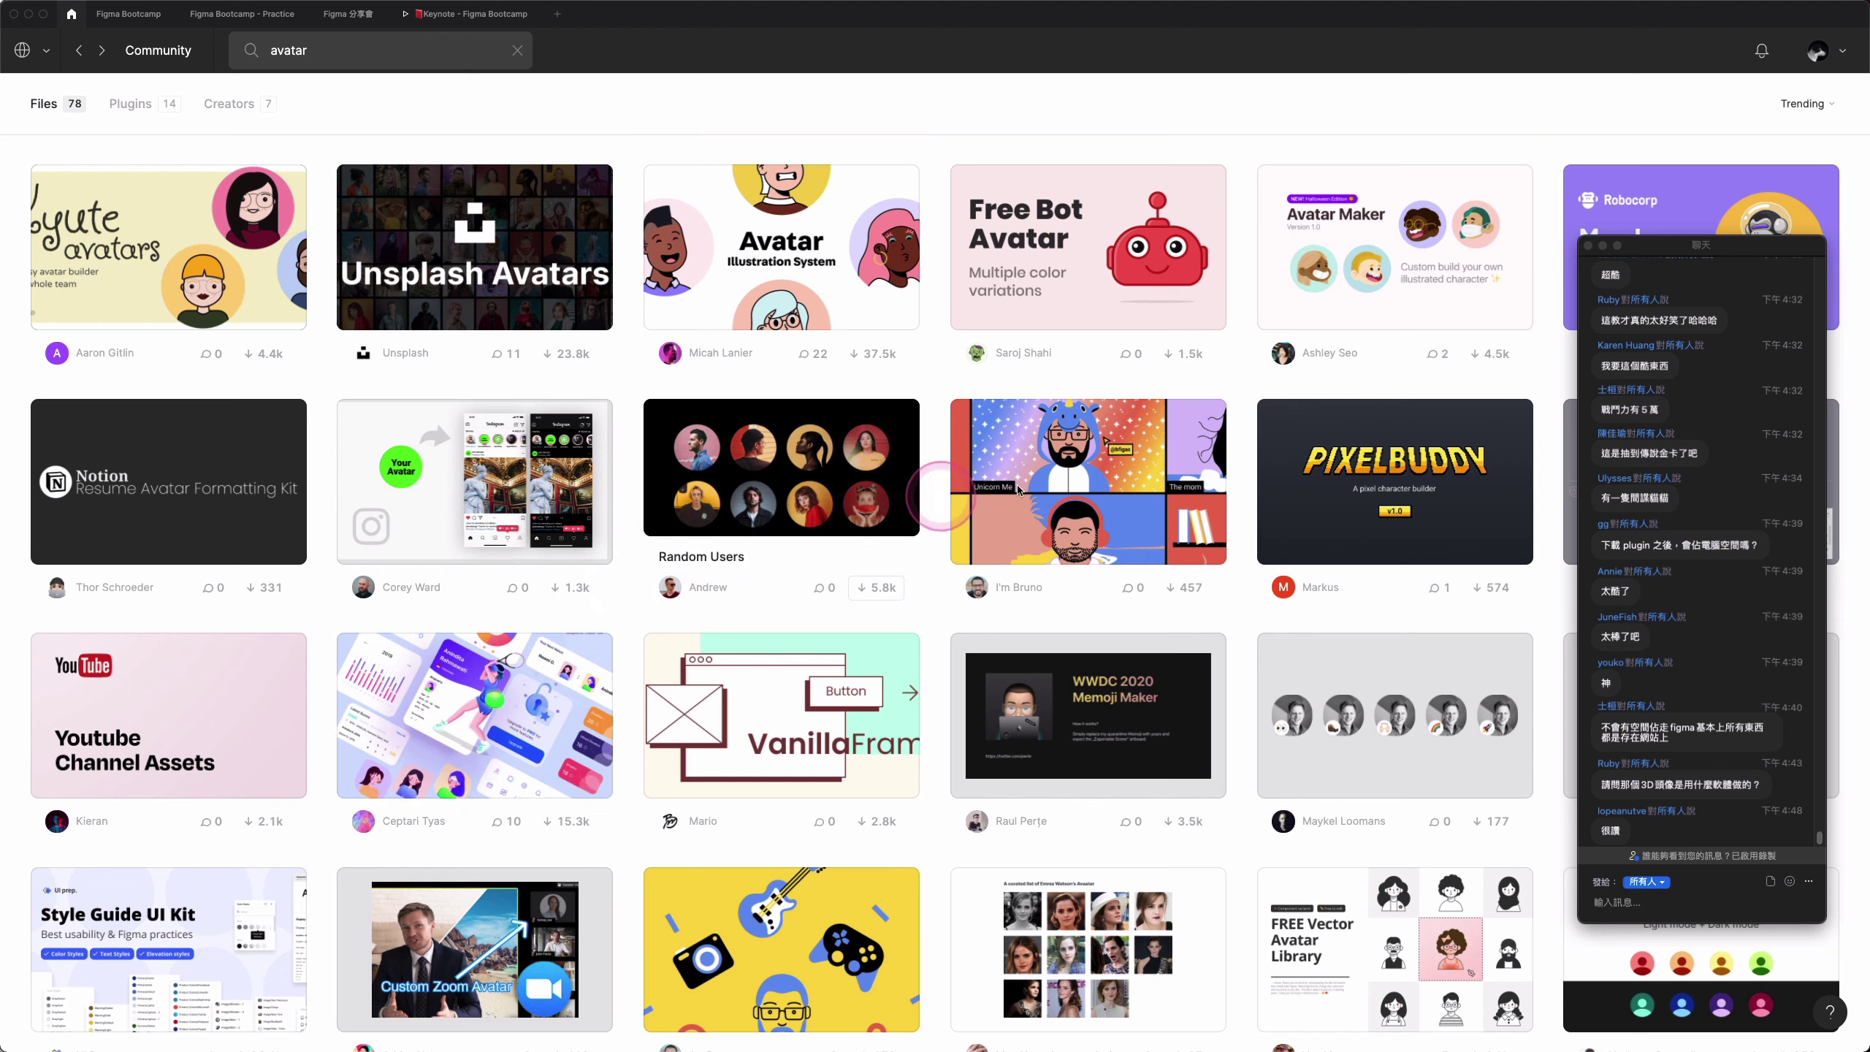
mouse_move(1739, 647)
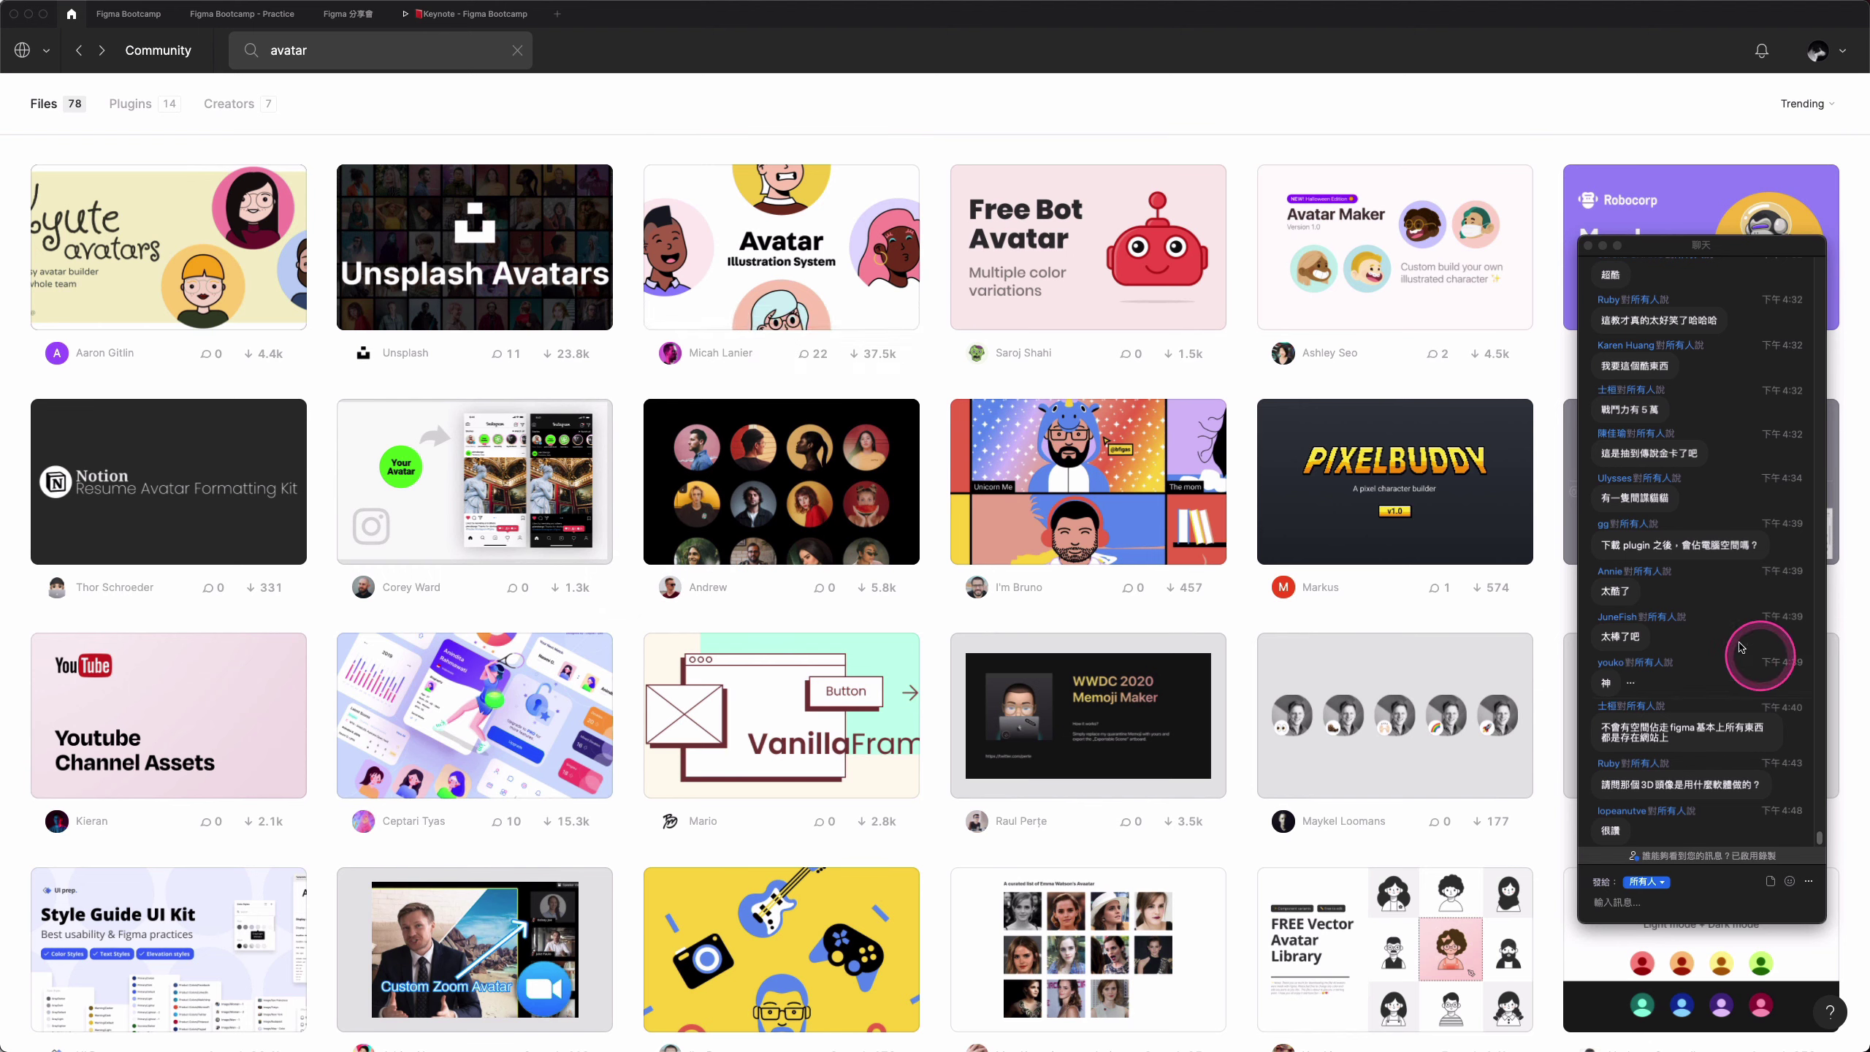
- Back in the Figma Bootcamp editor, select the whole Readme frame and present it as a prototype
left_click(454, 15)
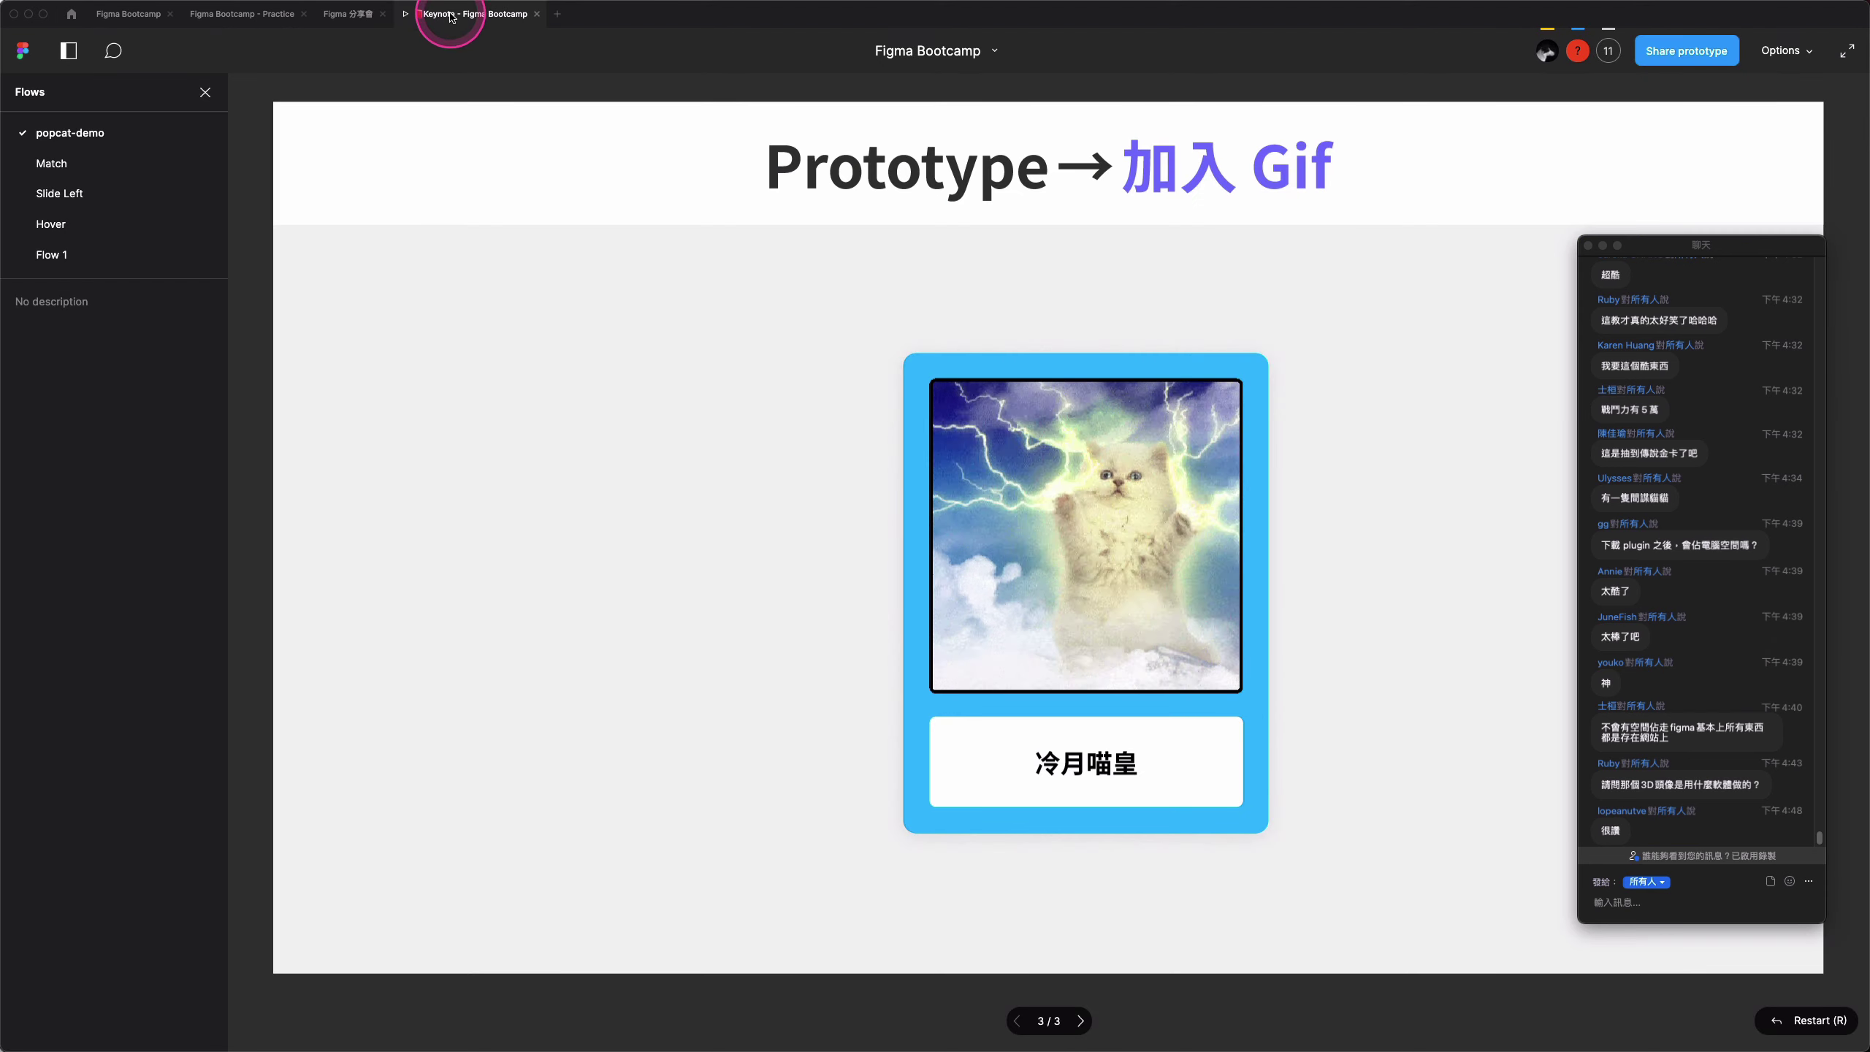
left_click(147, 16)
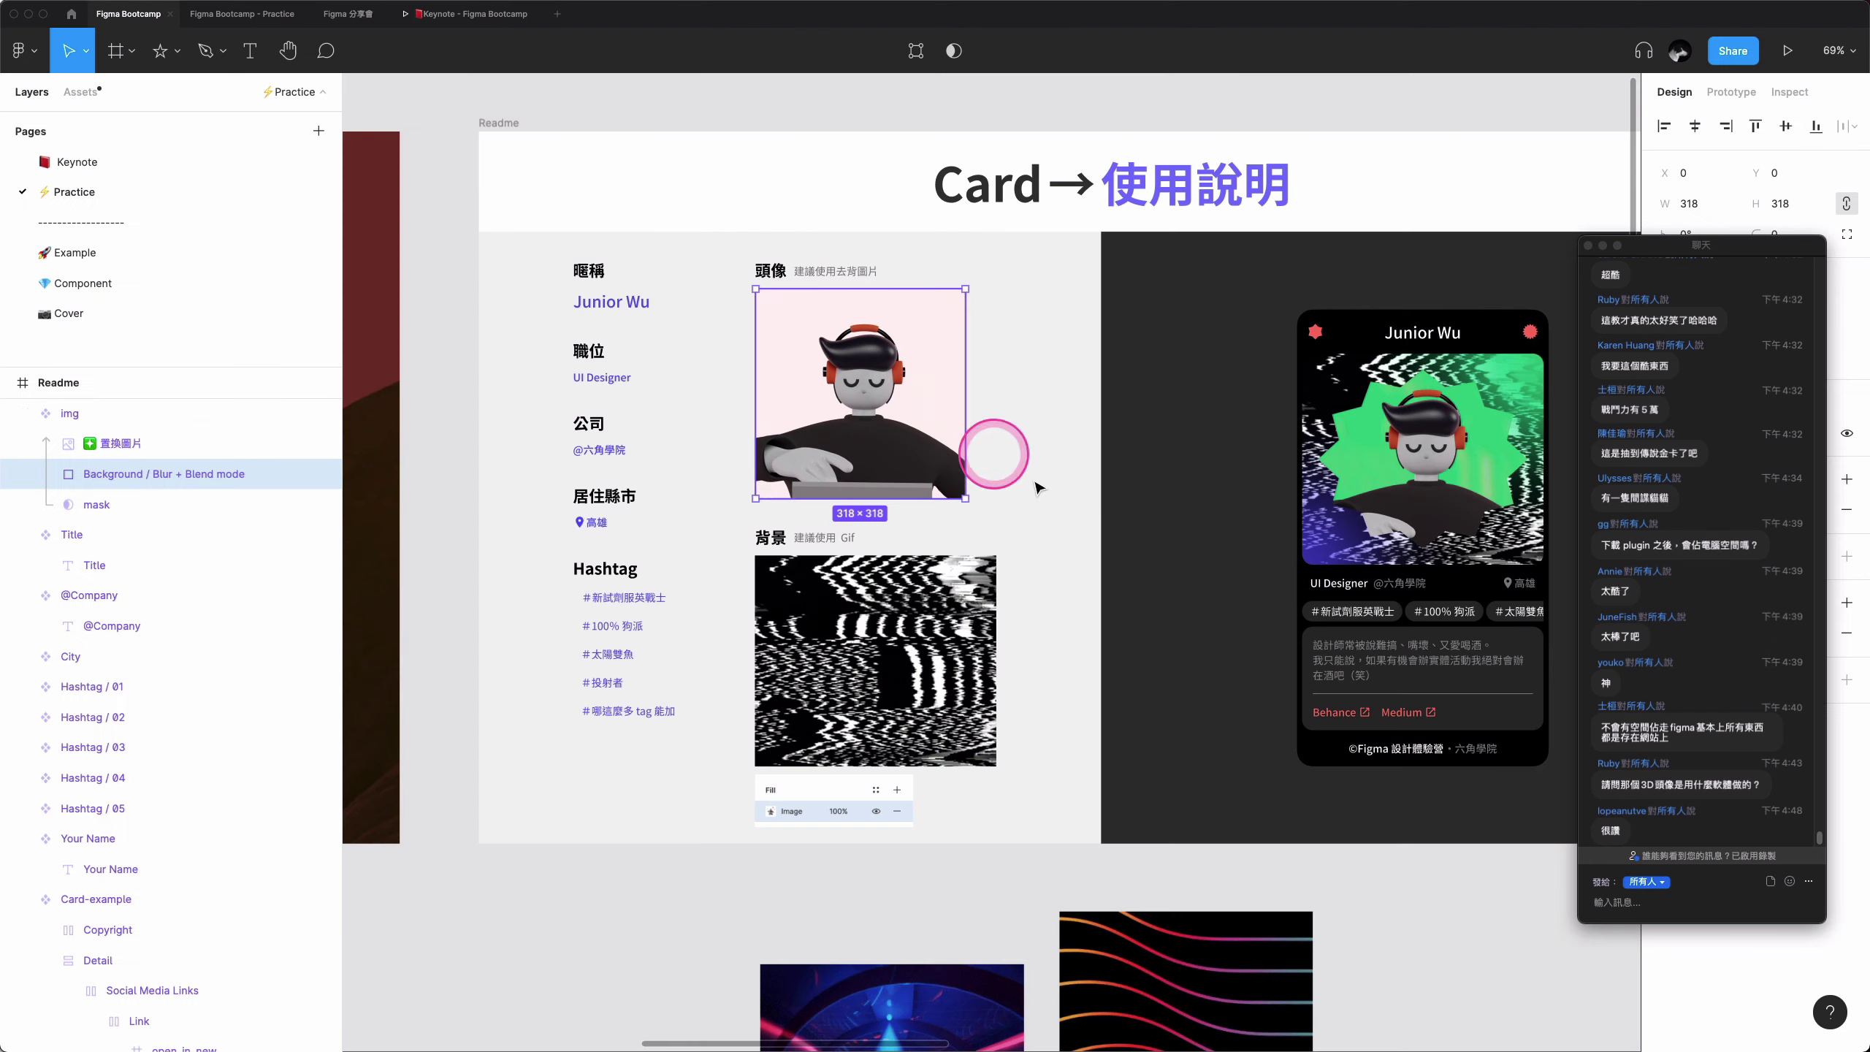
left_click(957, 626)
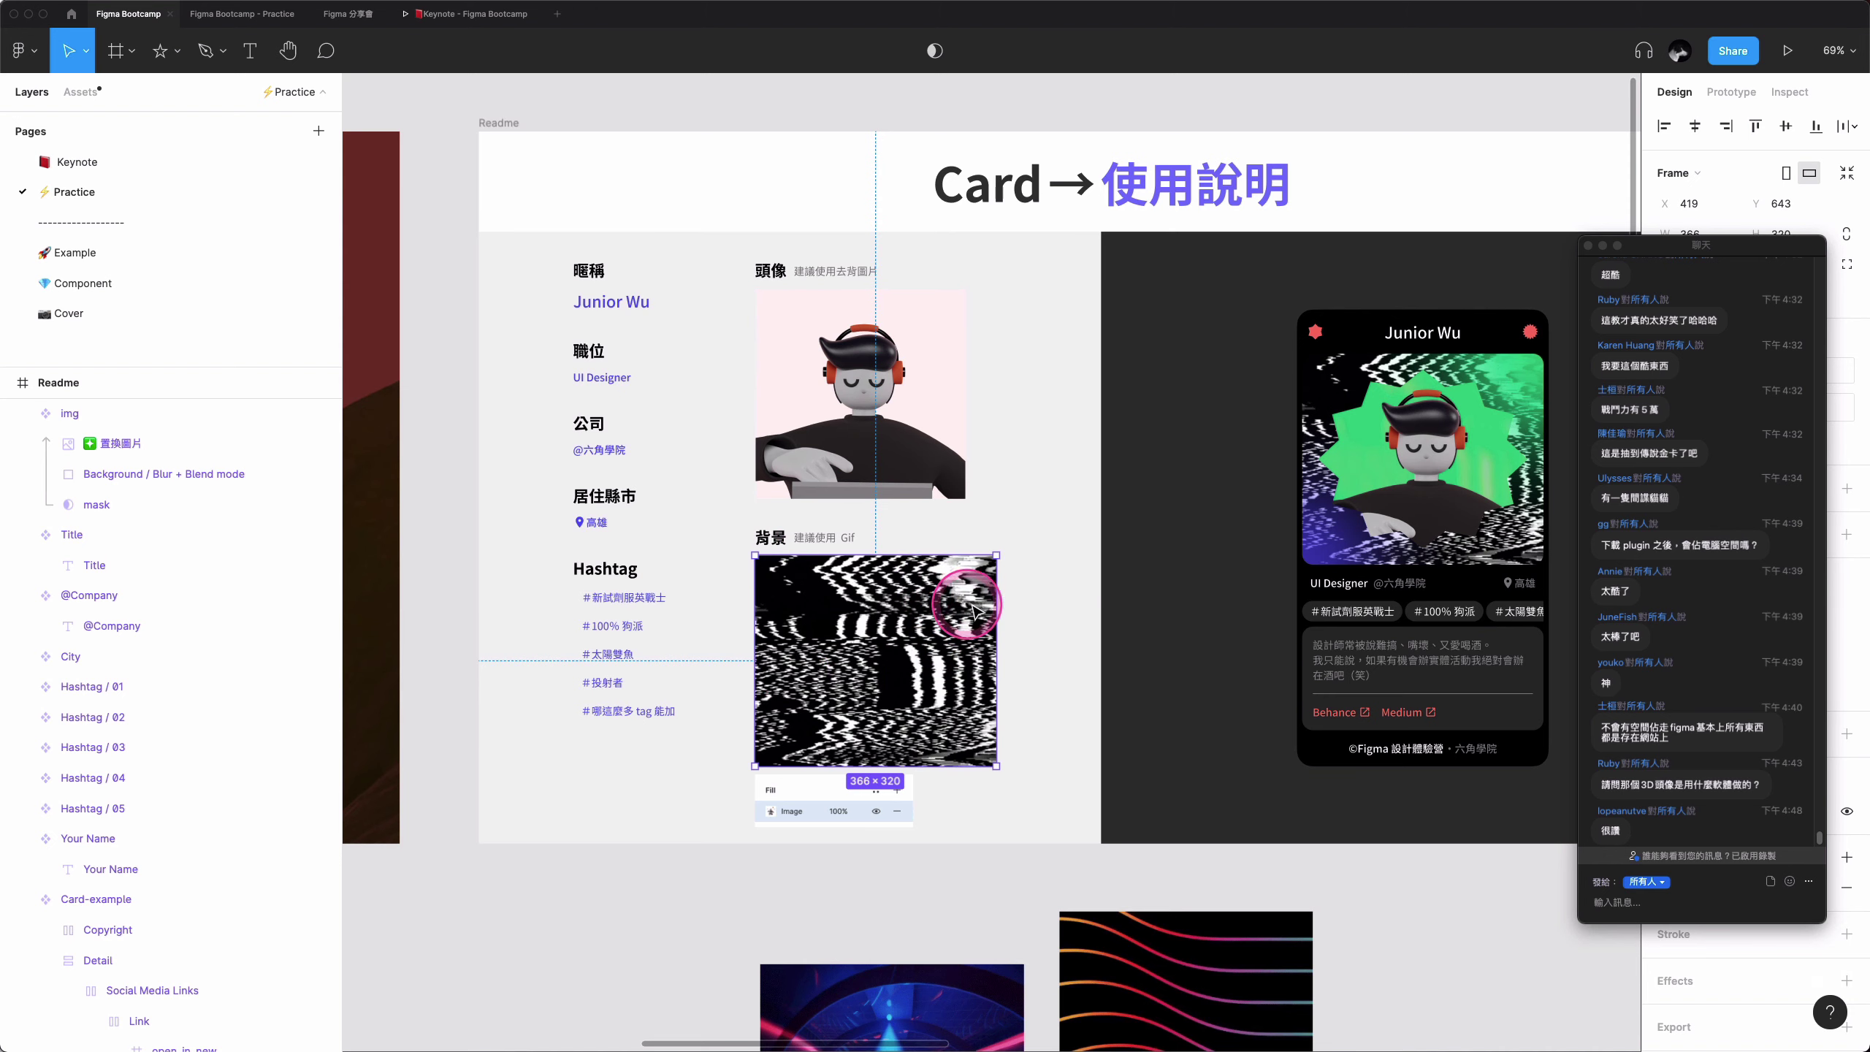
left_click(1411, 515)
left_click(483, 134)
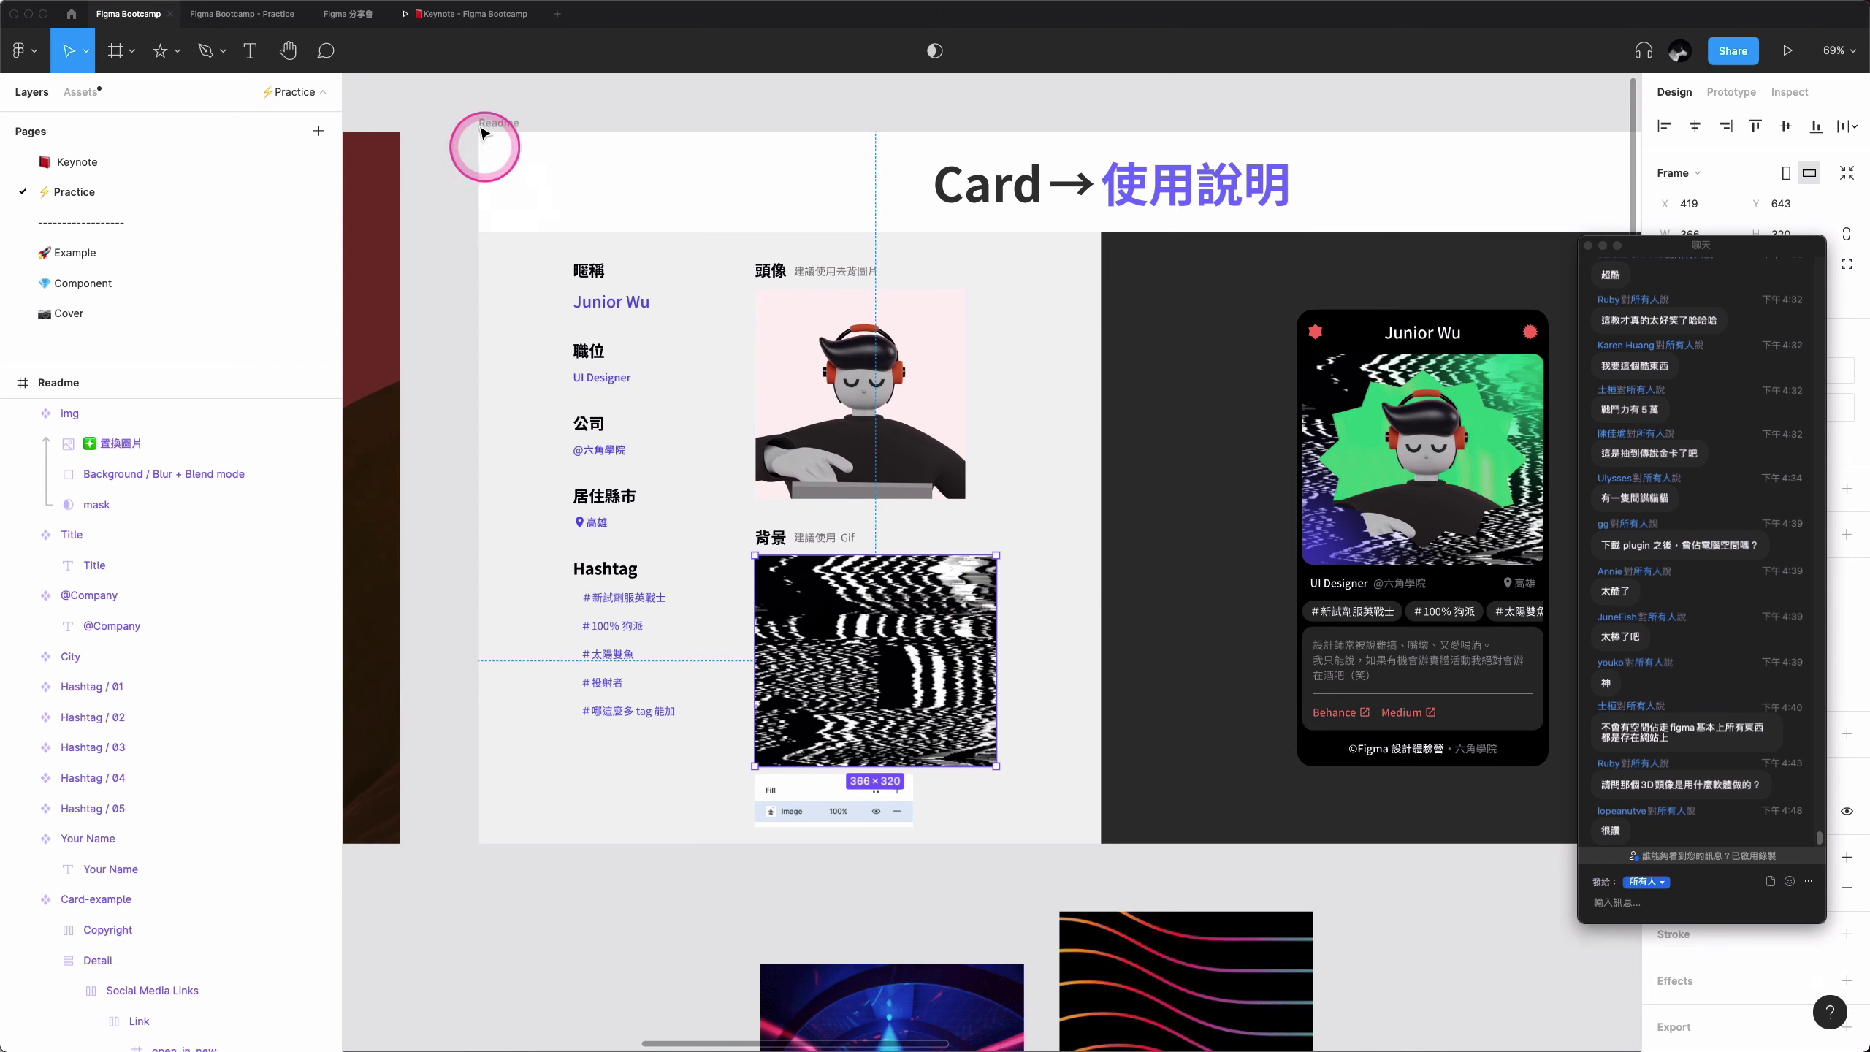
left_click(1788, 51)
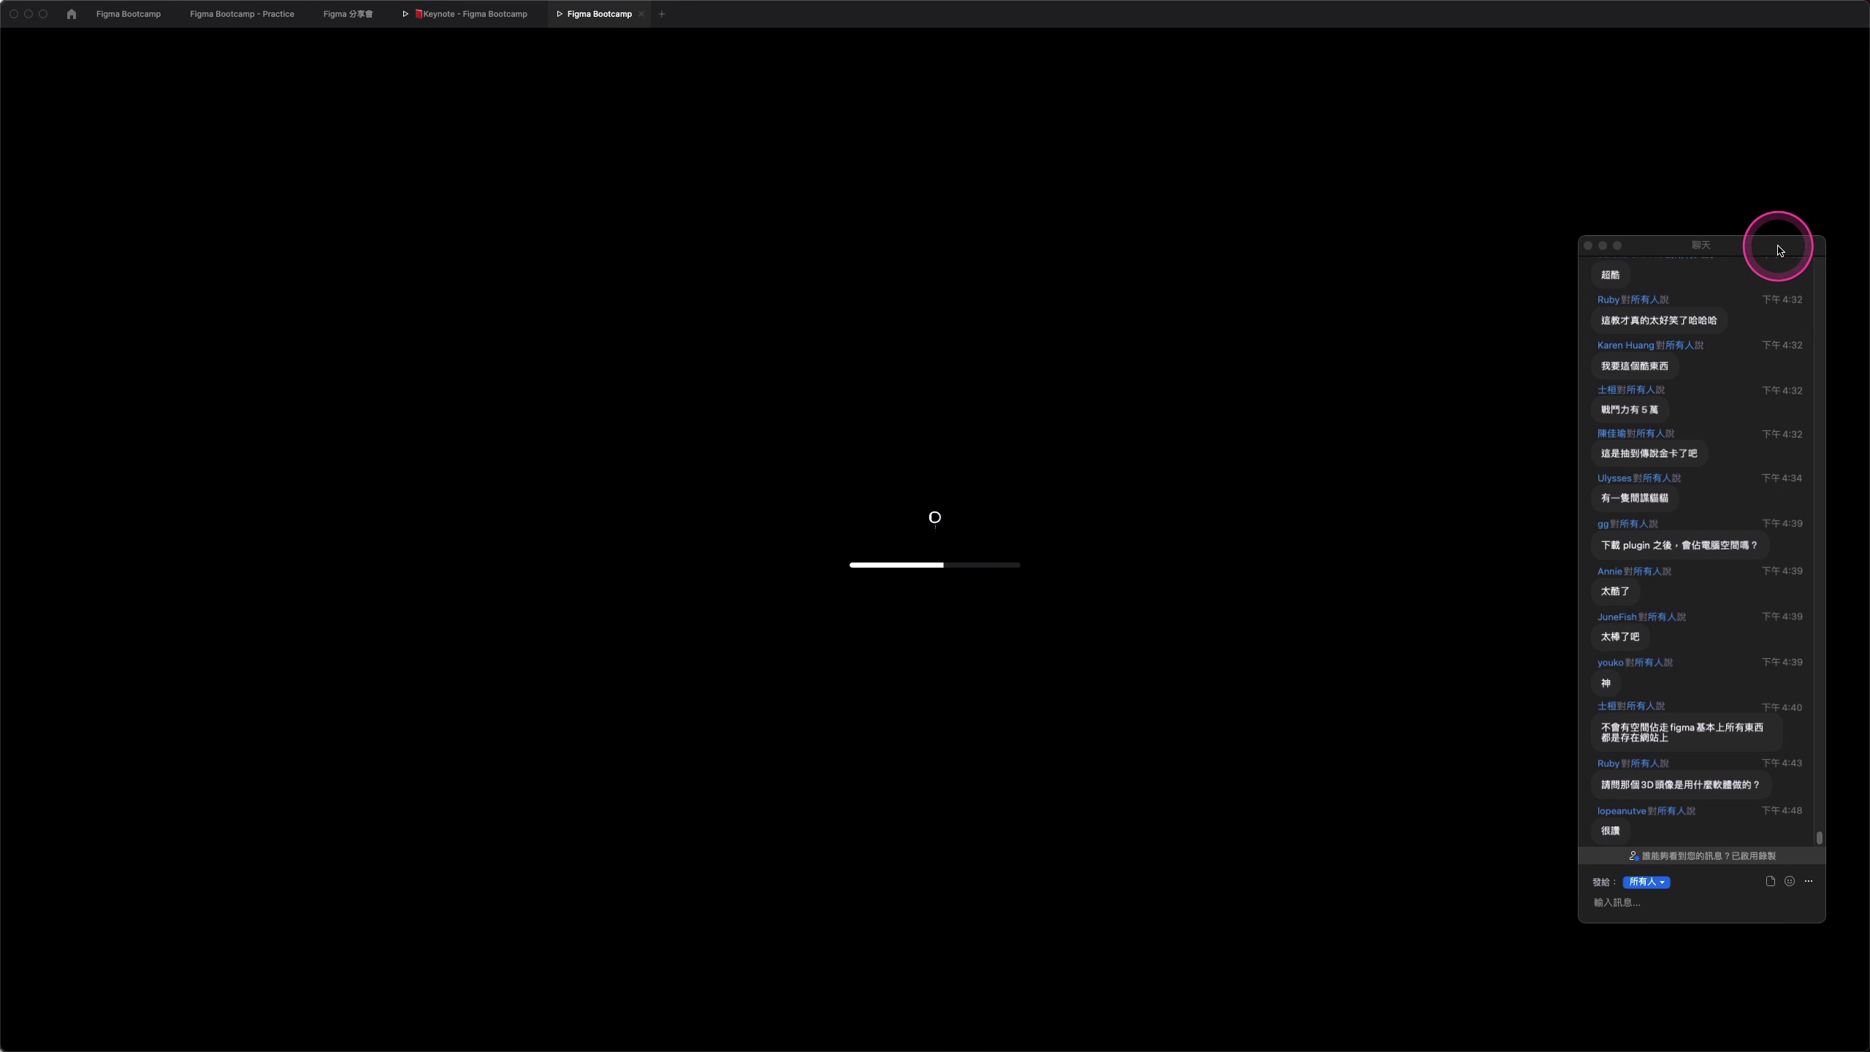
- Watch the Readme prototype's glitch GIF, then select the background GIF frame in the editor
left_click_drag(1778, 250, 1758, 227)
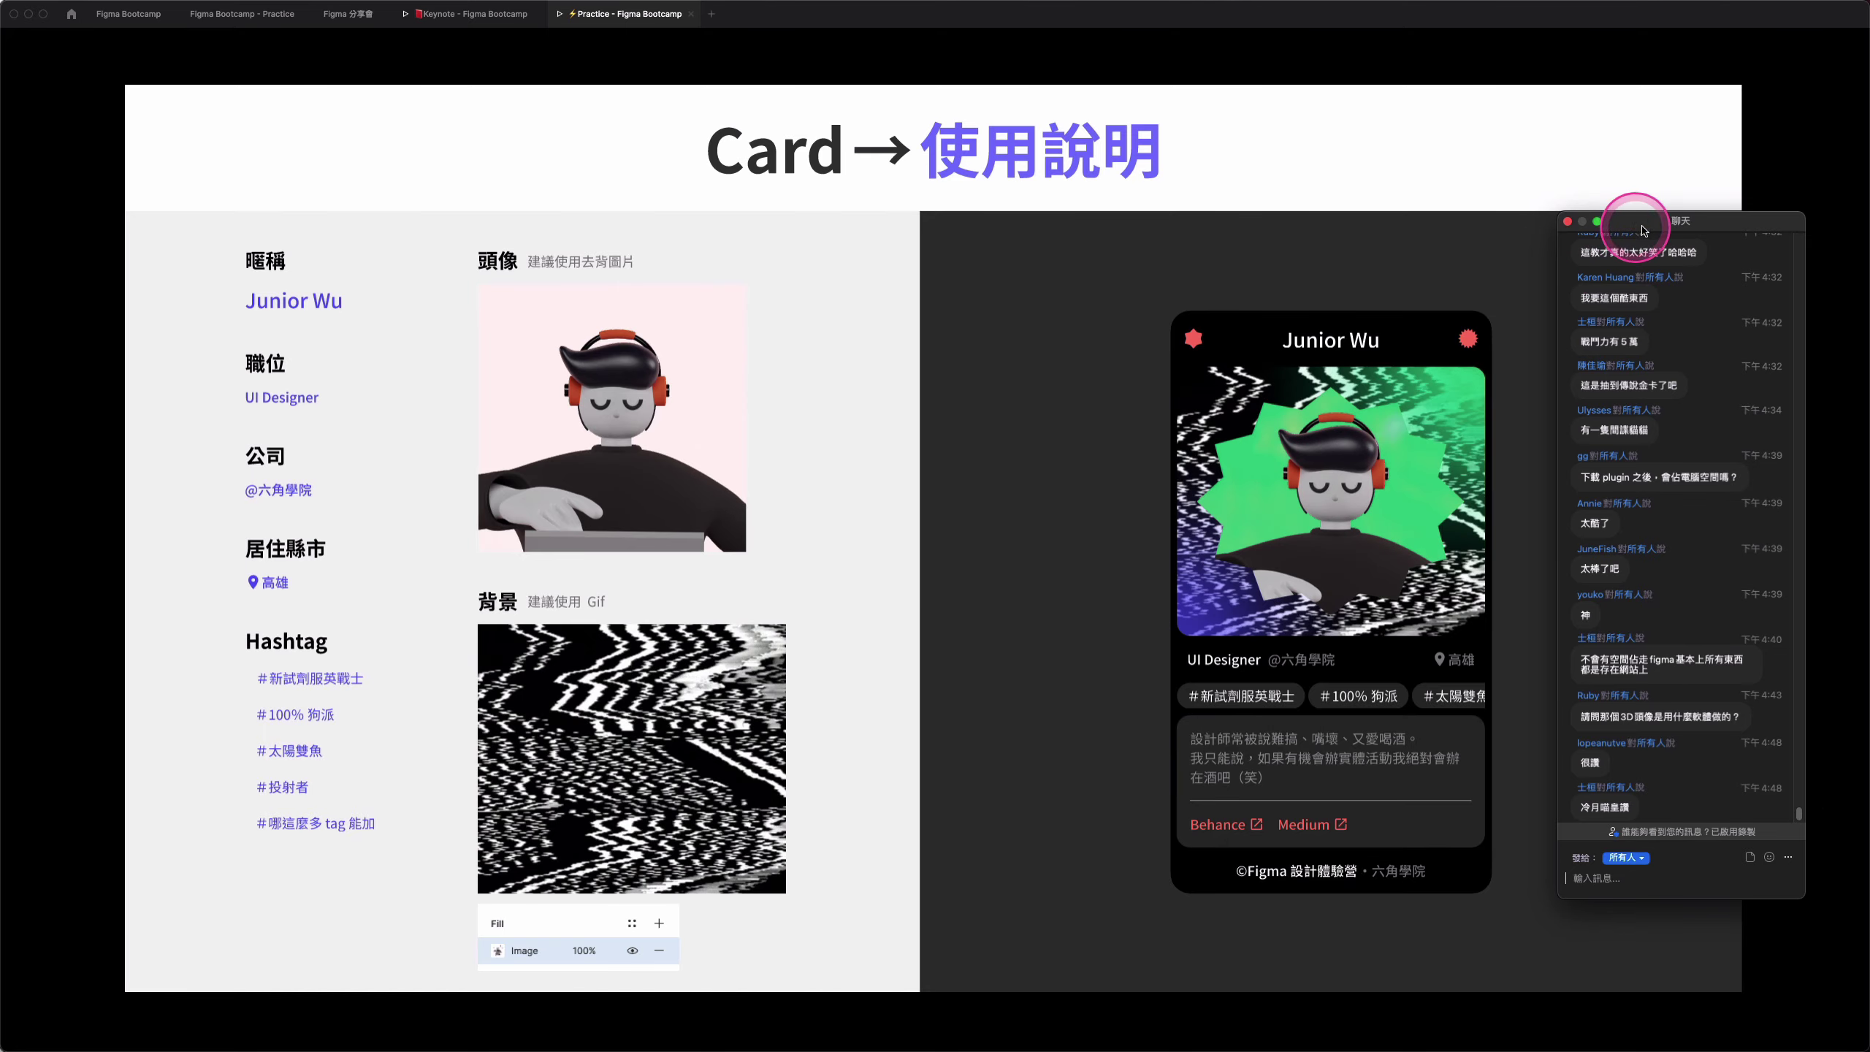
left_click_drag(1709, 223, 1728, 191)
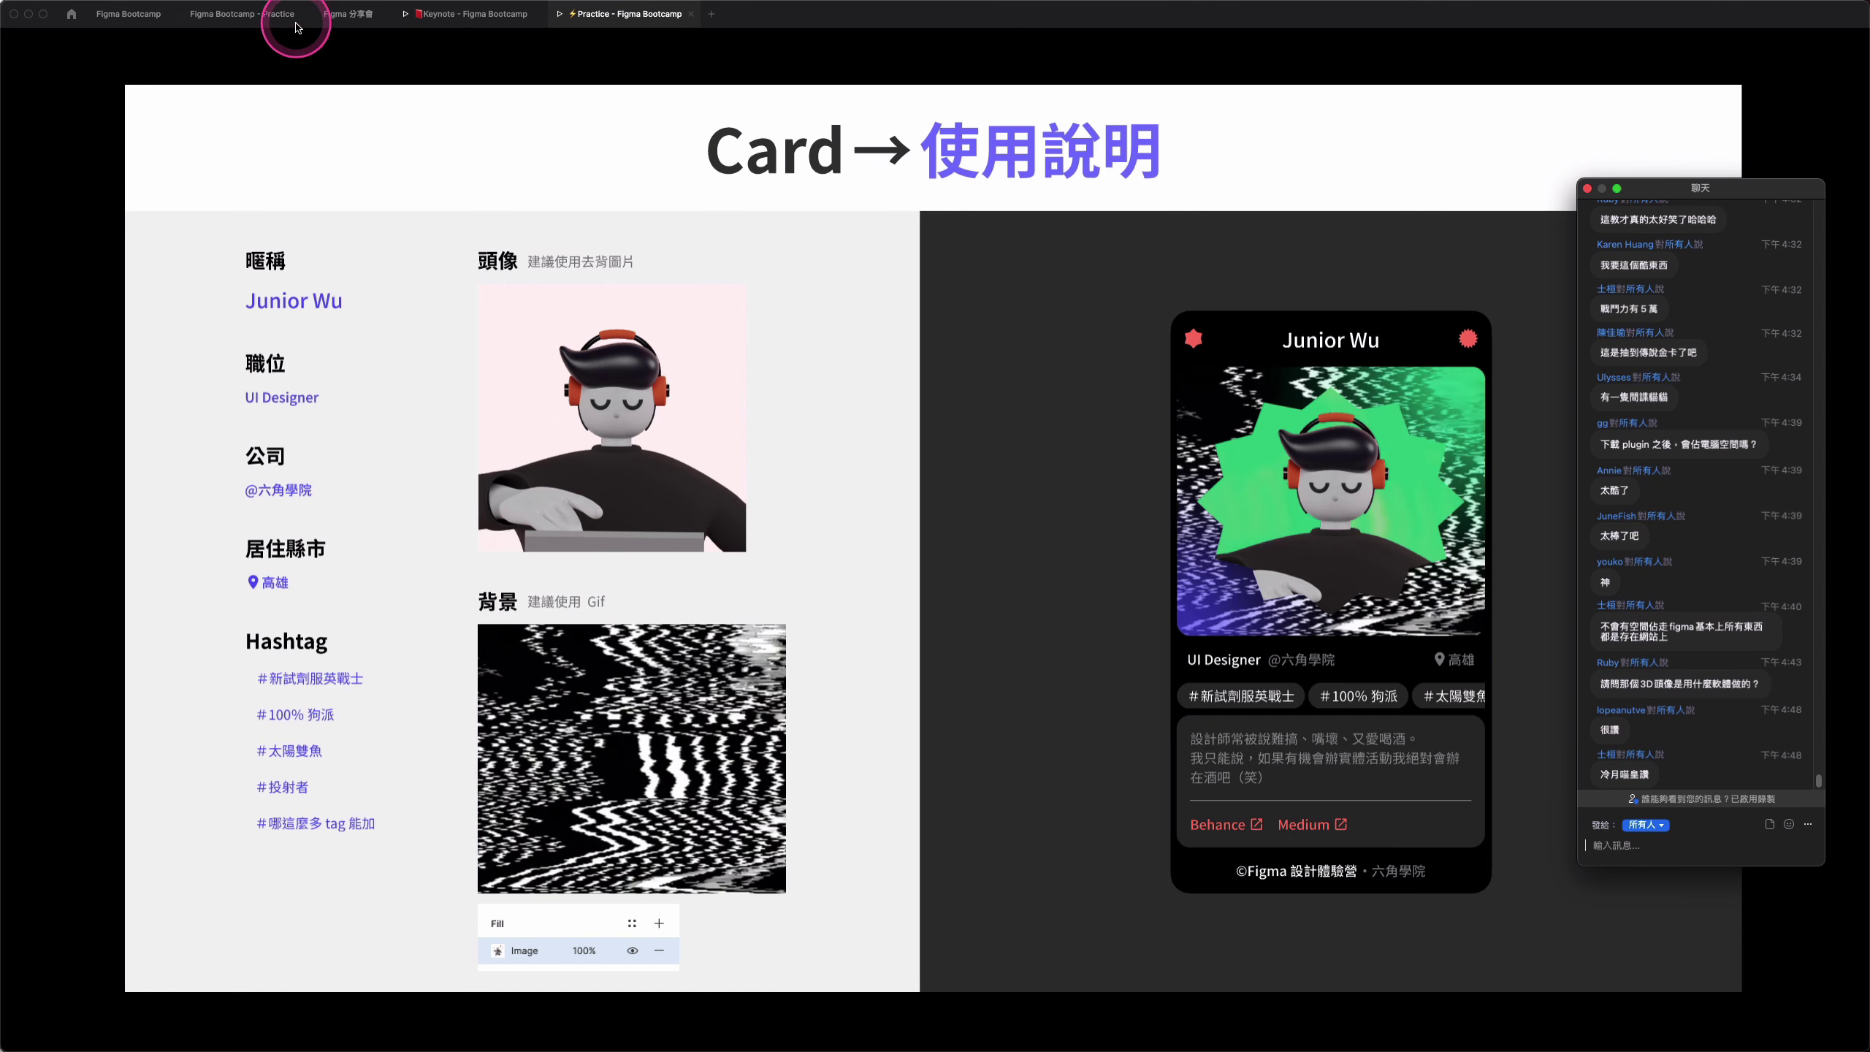
left_click(140, 18)
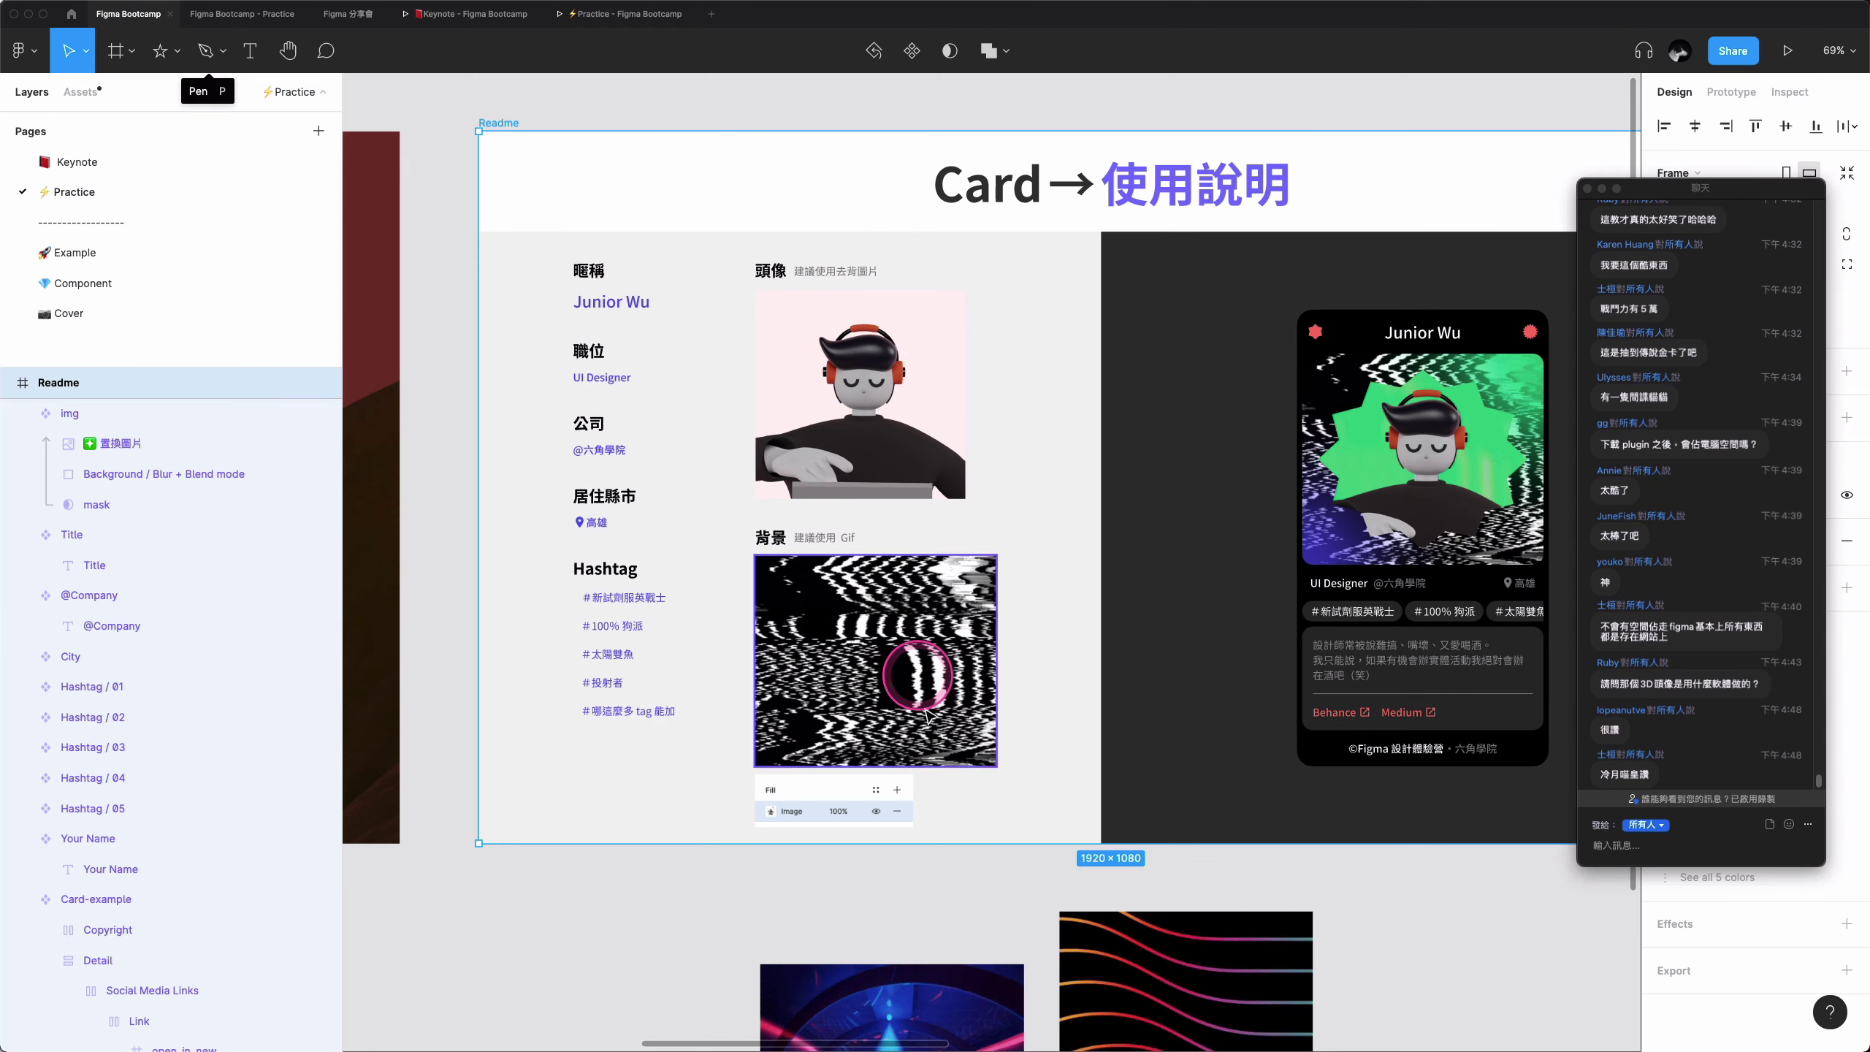
left_click(903, 881)
left_click(905, 678)
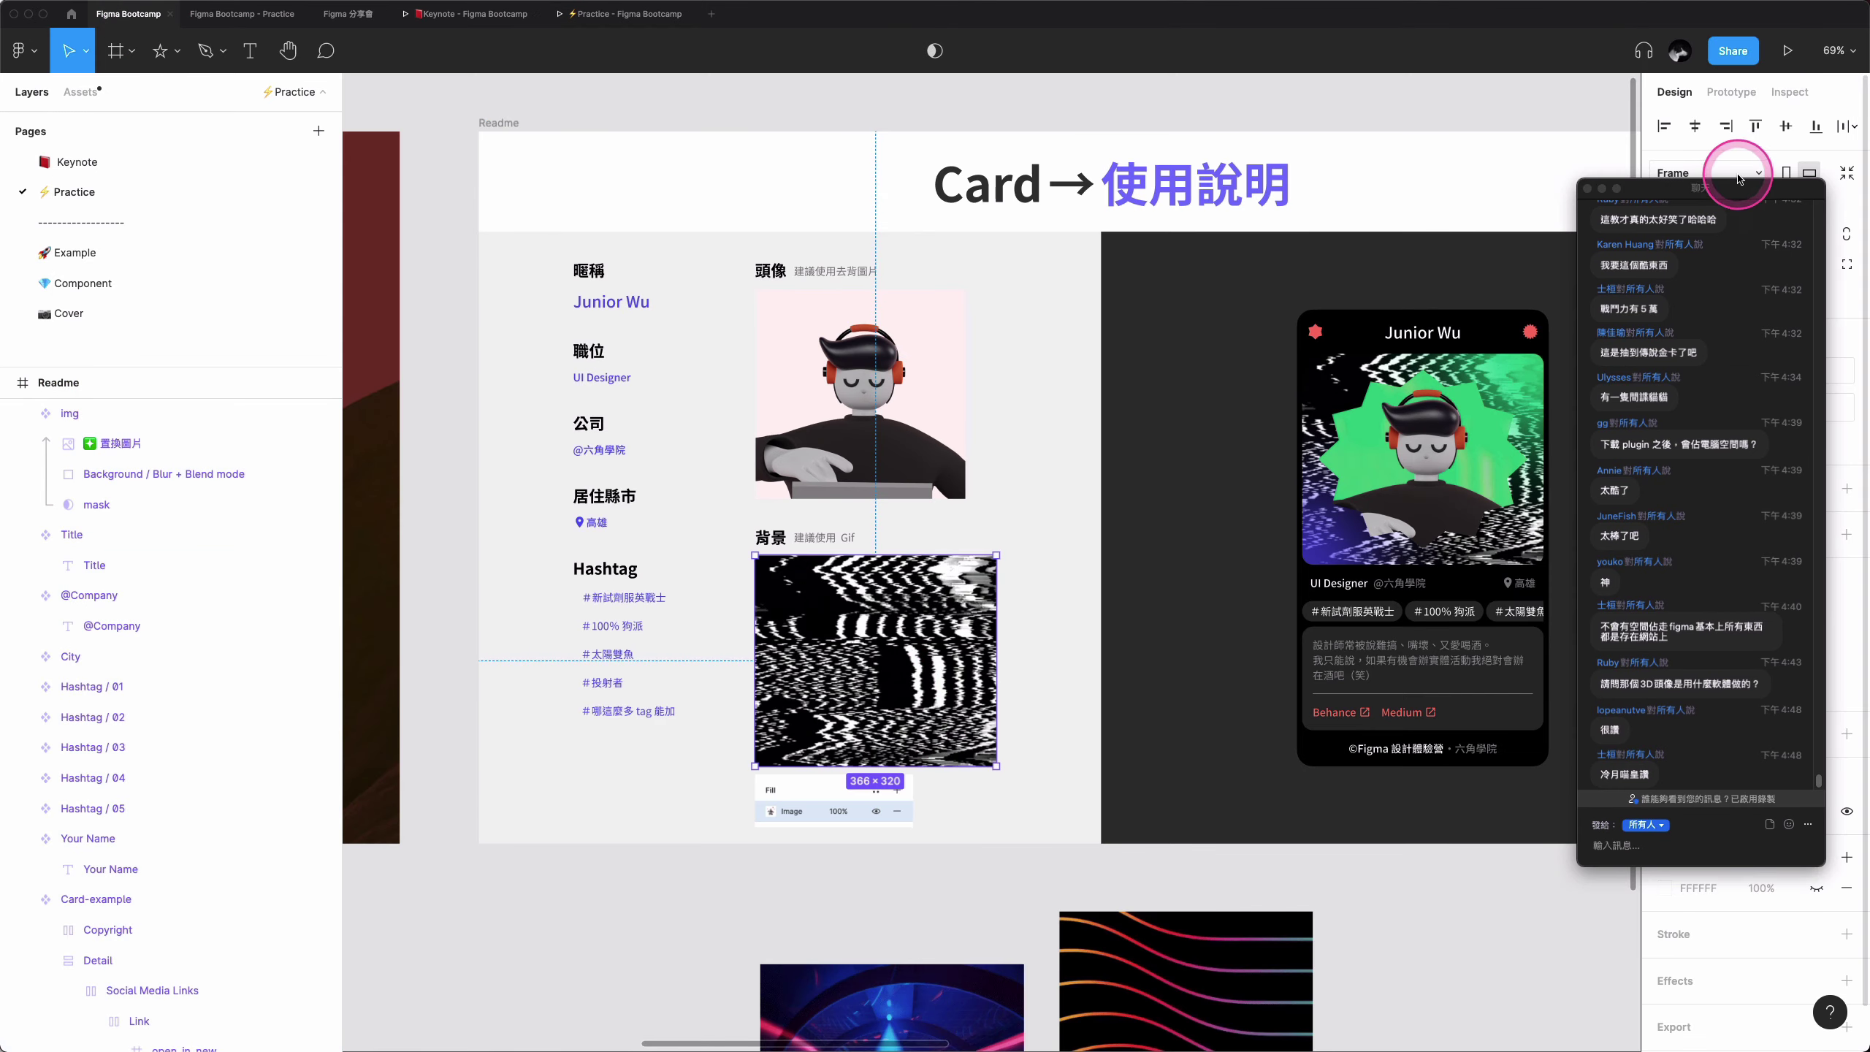
left_click_drag(1746, 194, 250, 304)
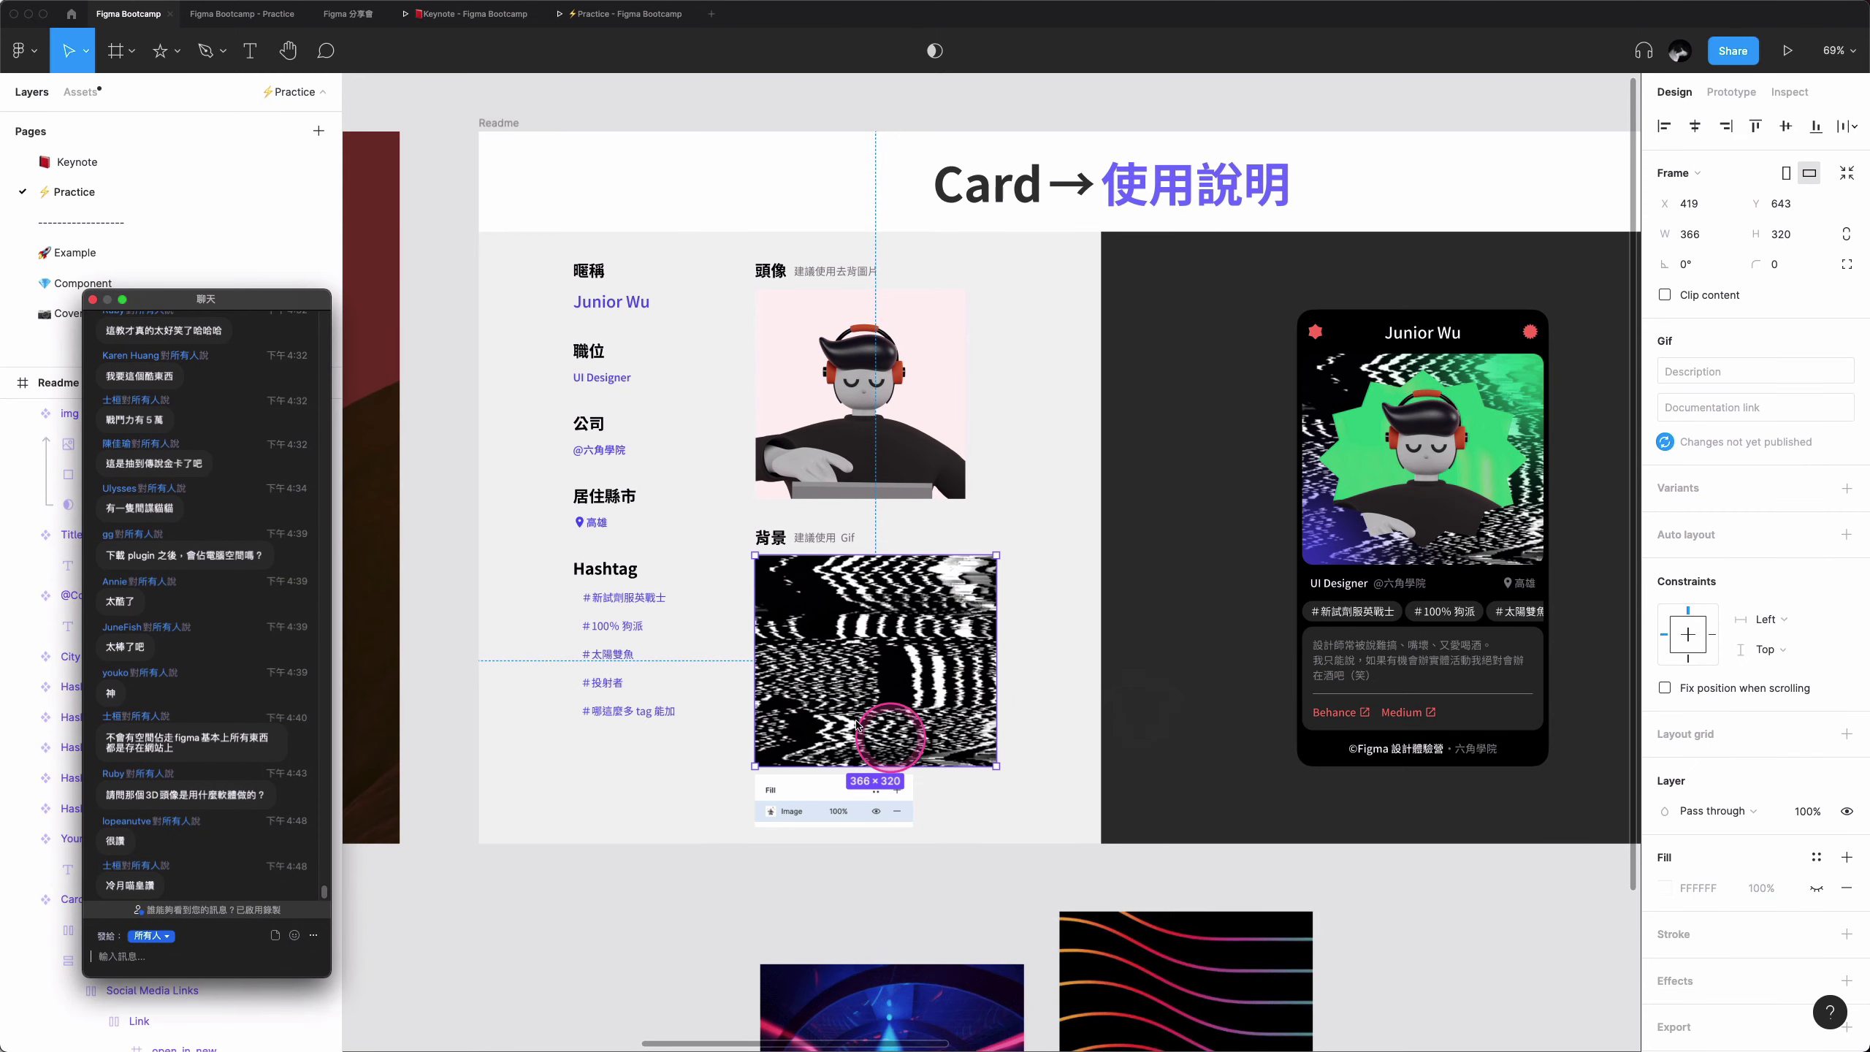
- Inspect the background GIF layer, then select the avatar image inside the Readme card
double_click(855, 726)
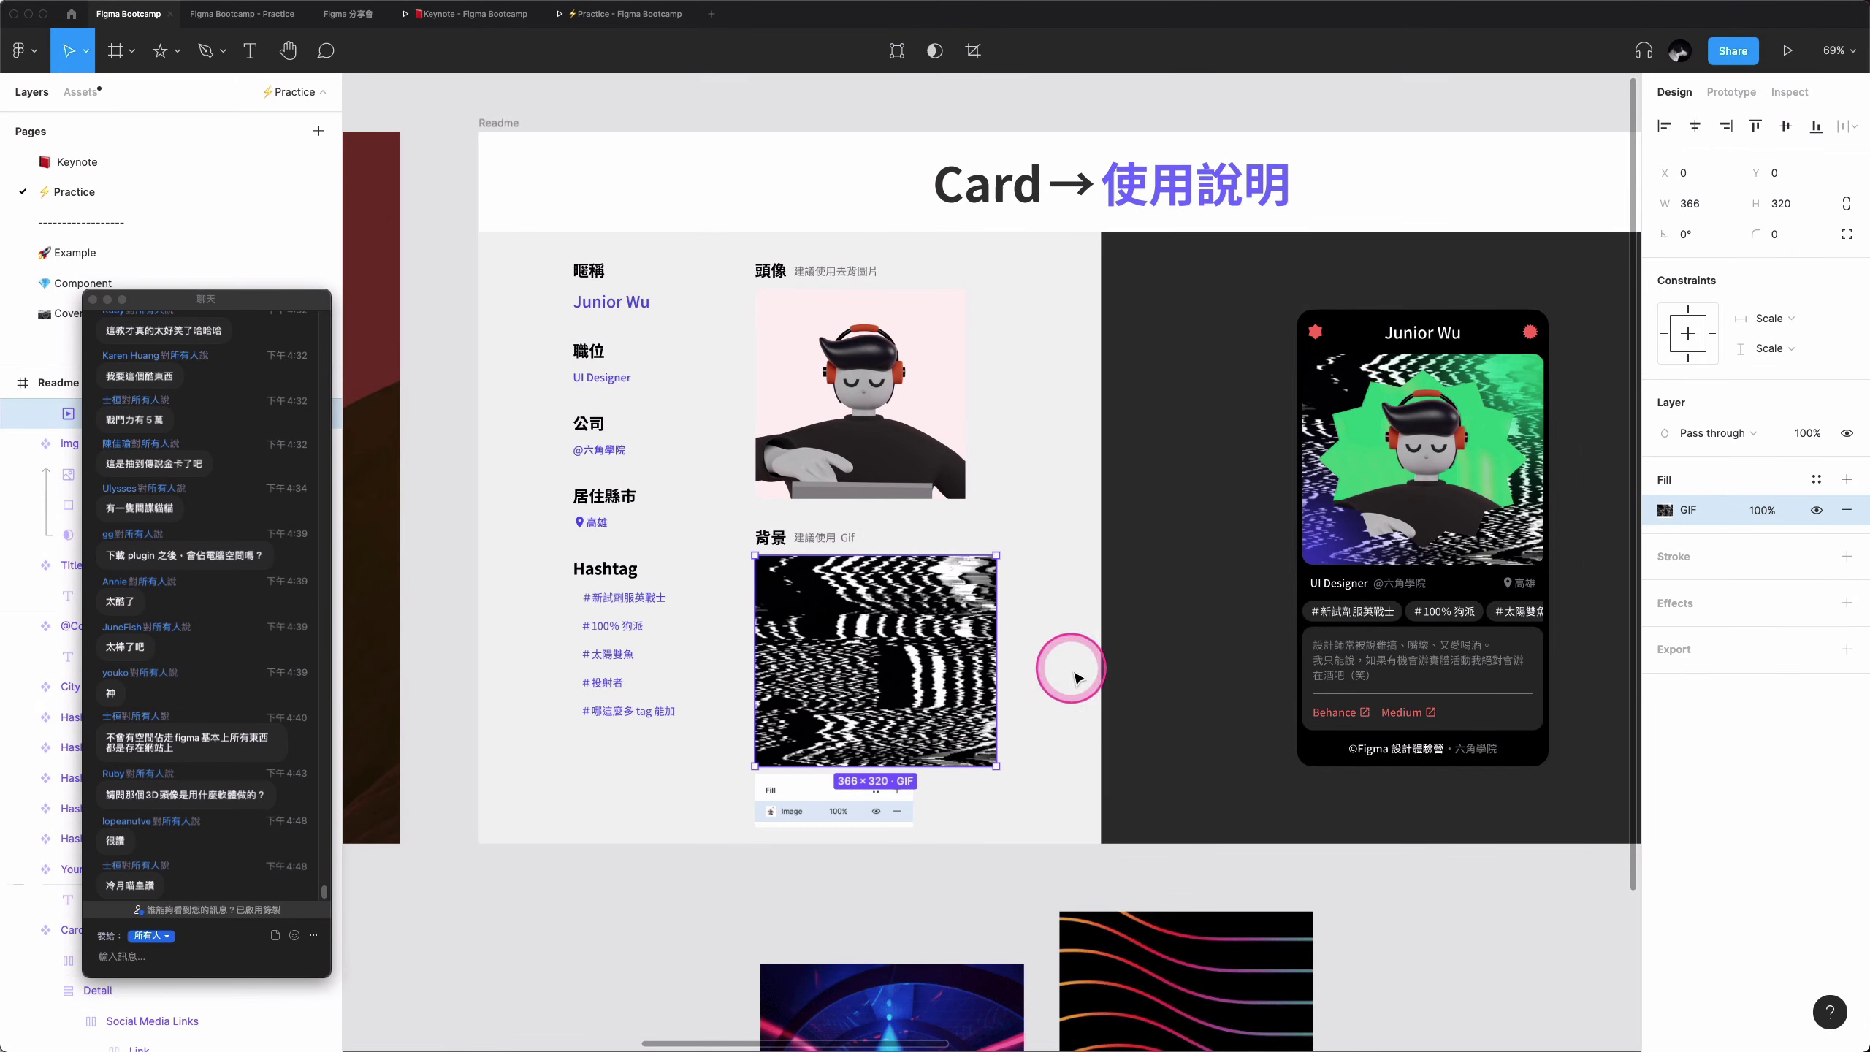
left_click(1073, 669)
double_click(832, 408)
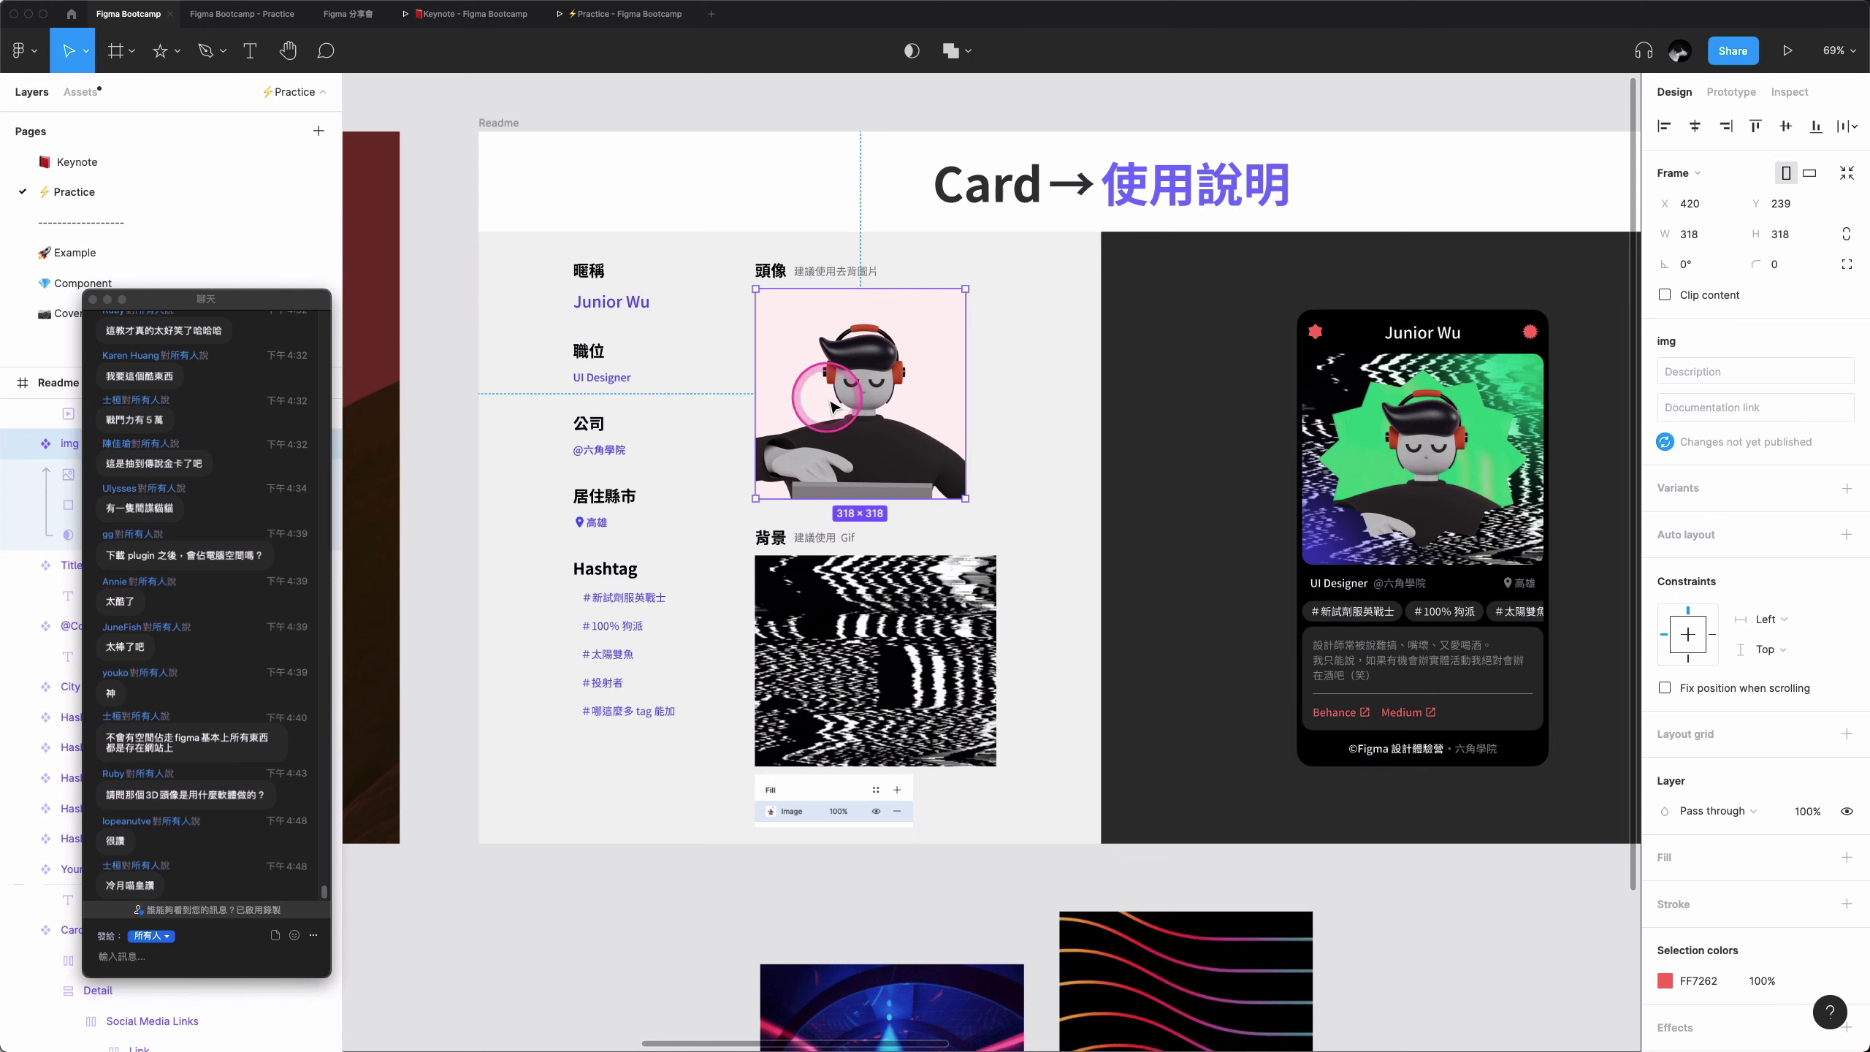
left_click(1037, 442)
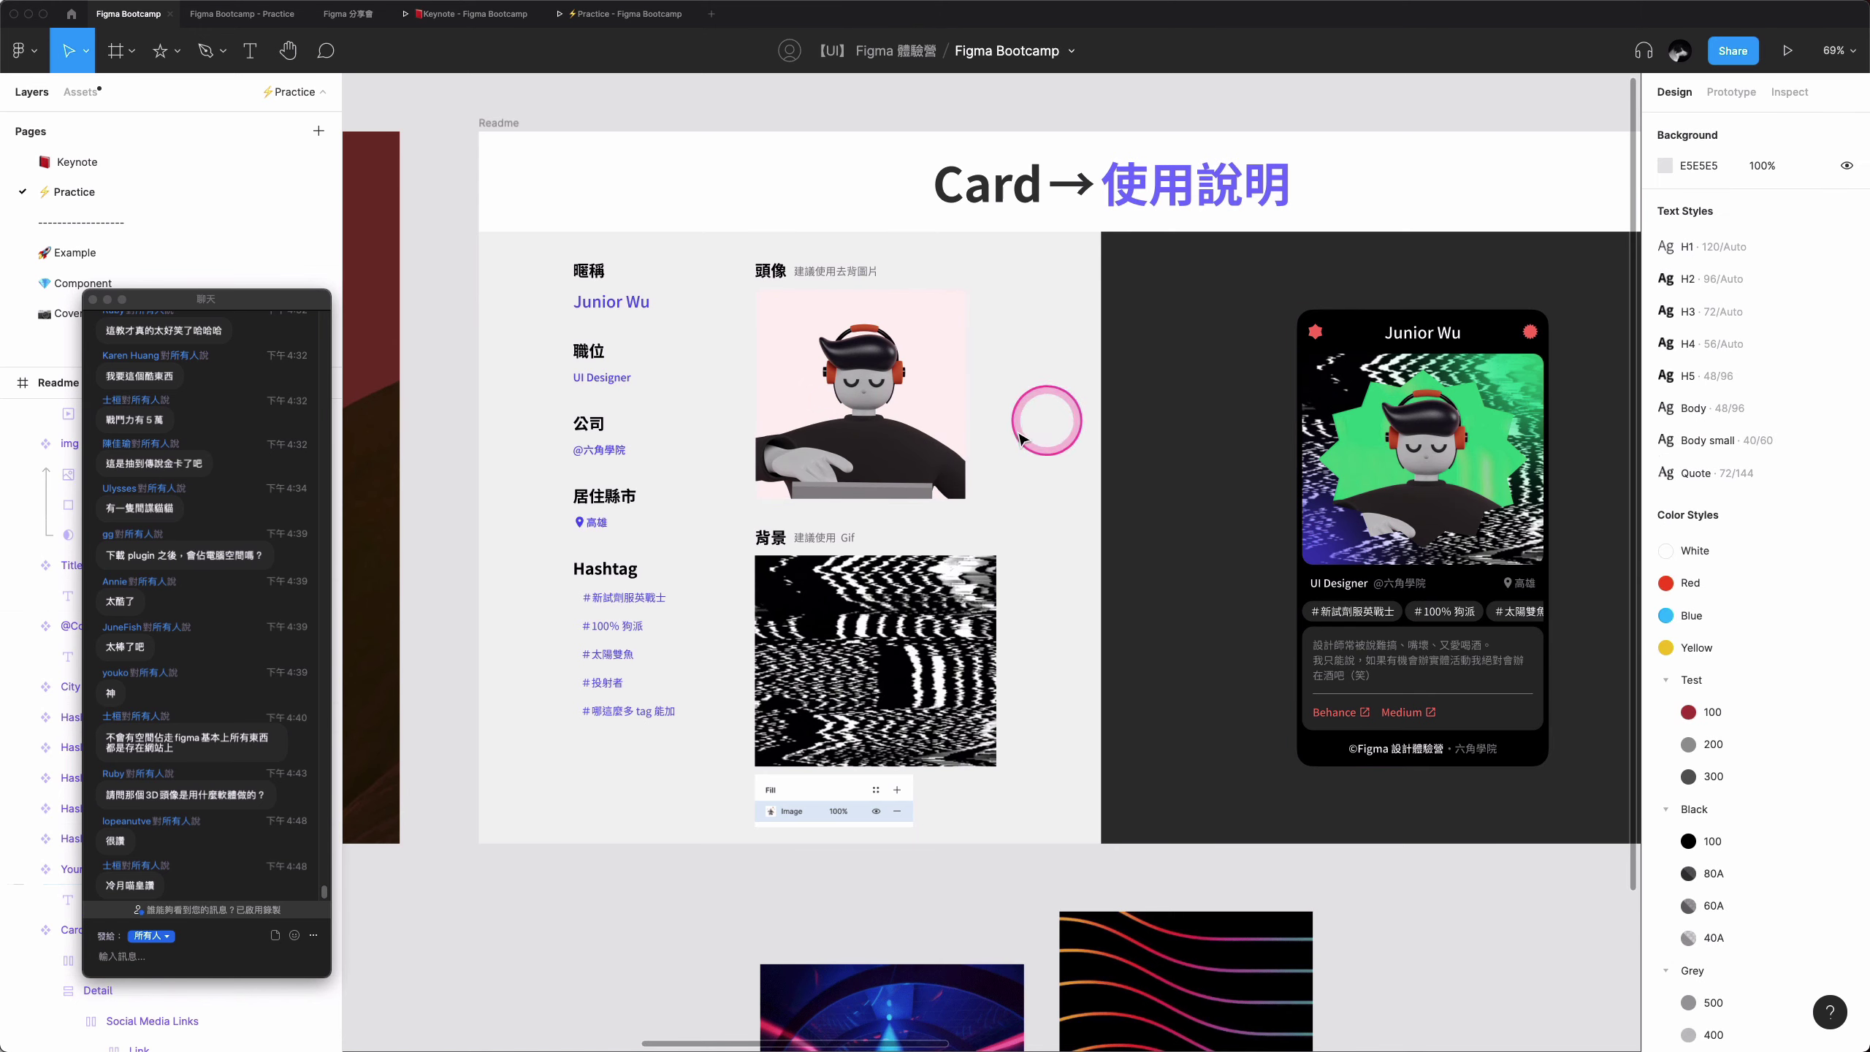
left_click(895, 423)
left_click(1055, 416)
left_click(942, 450)
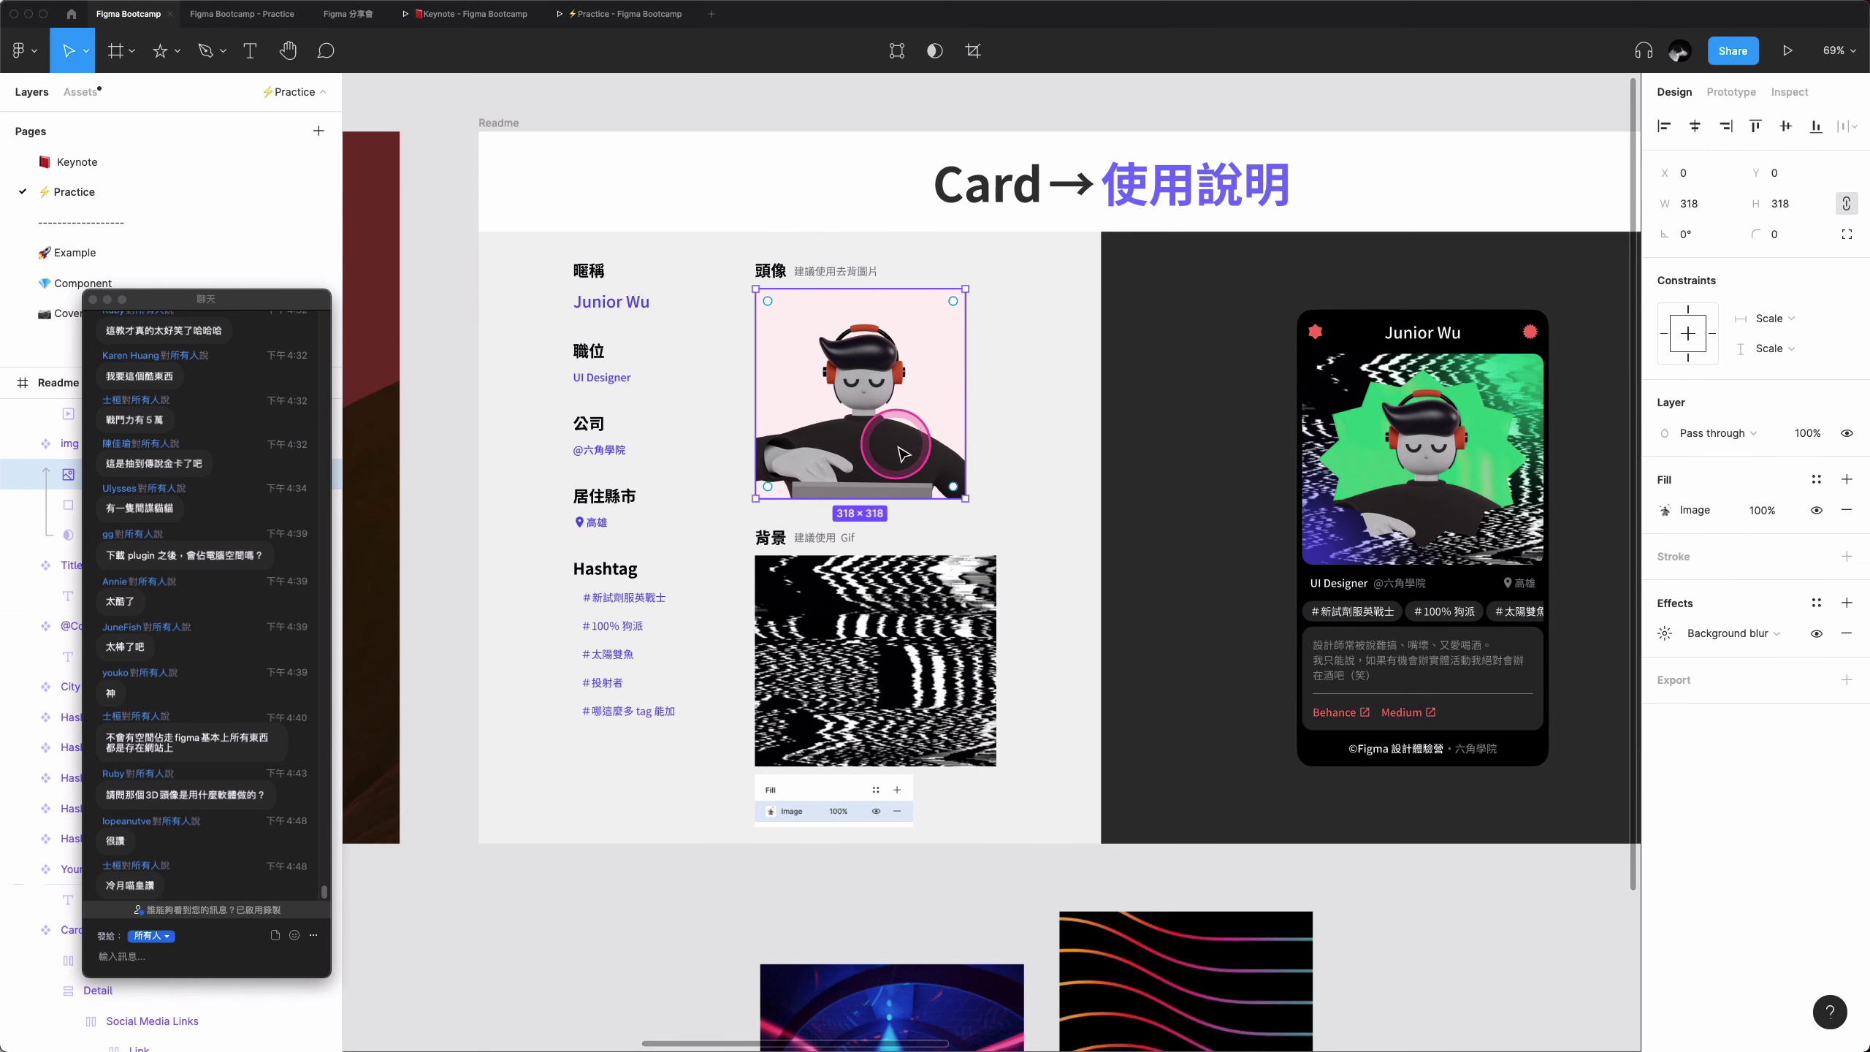
- Adjust the avatar photo's crop bounds and close the image settings
double_click(902, 452)
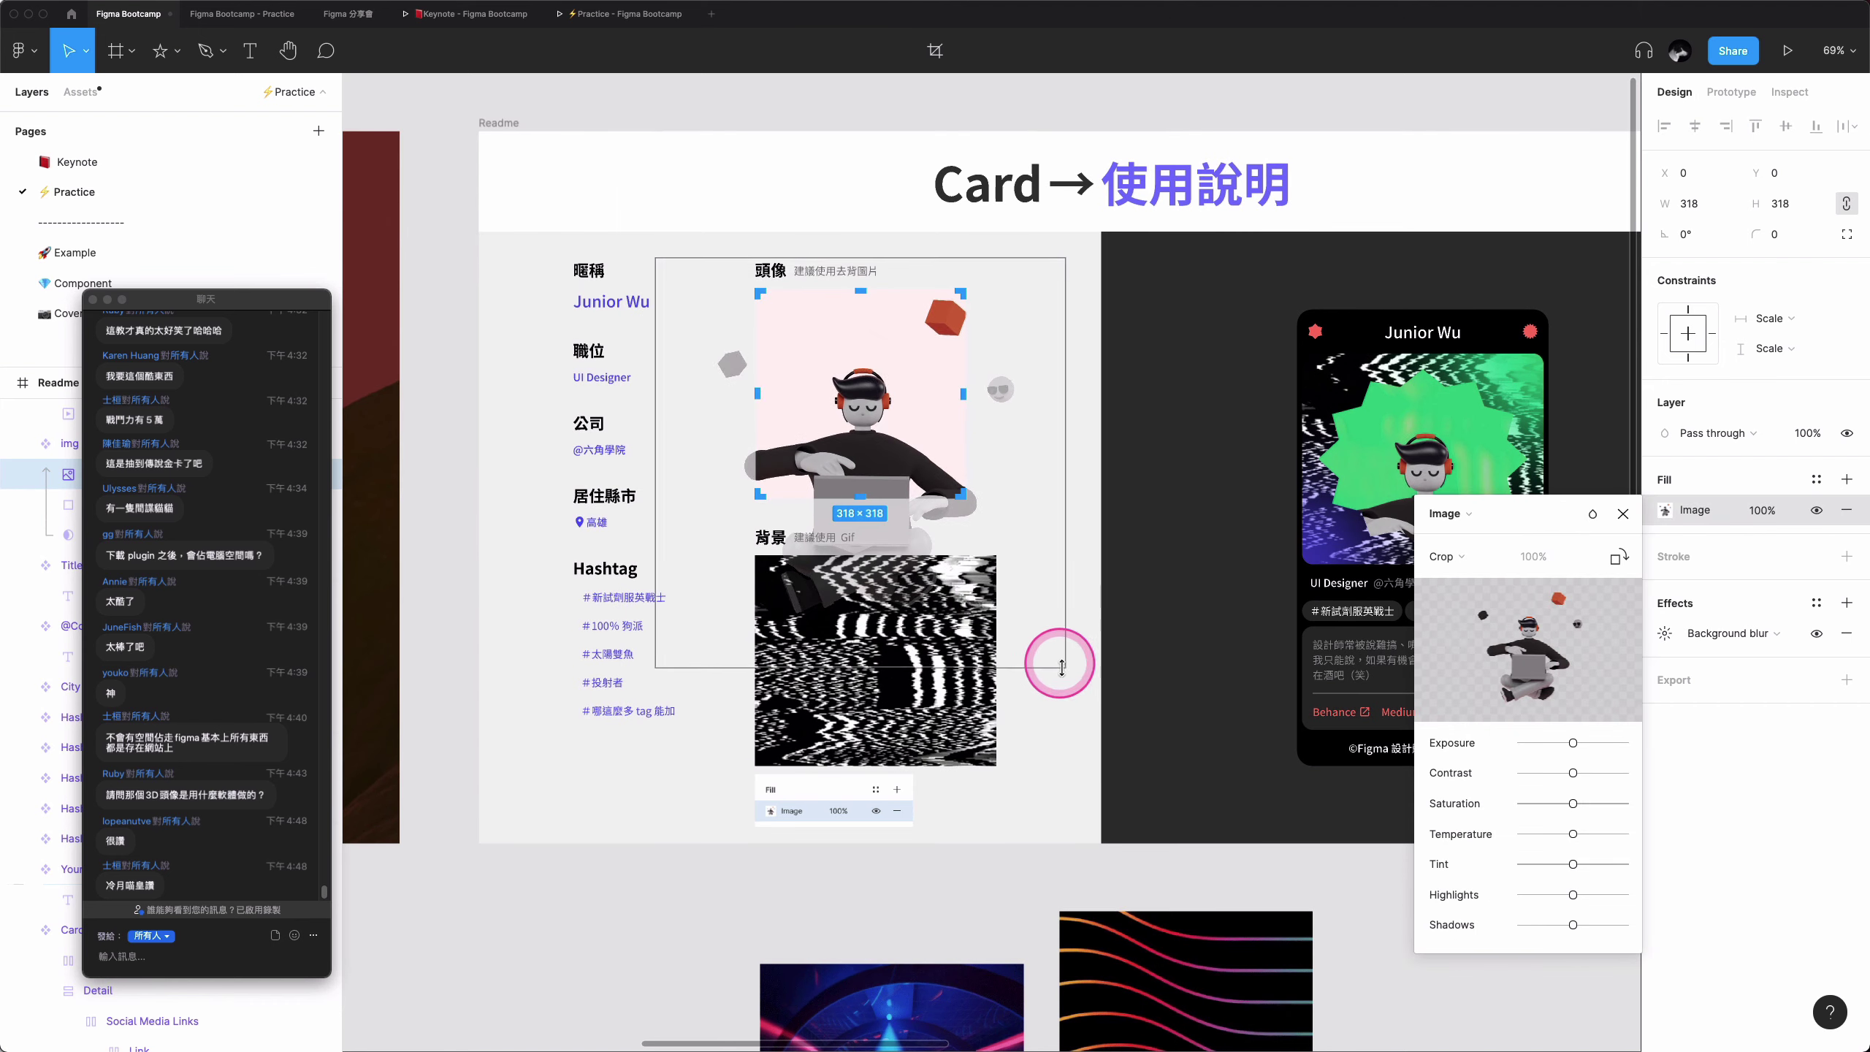
left_click_drag(1097, 750, 1091, 766)
left_click(1623, 514)
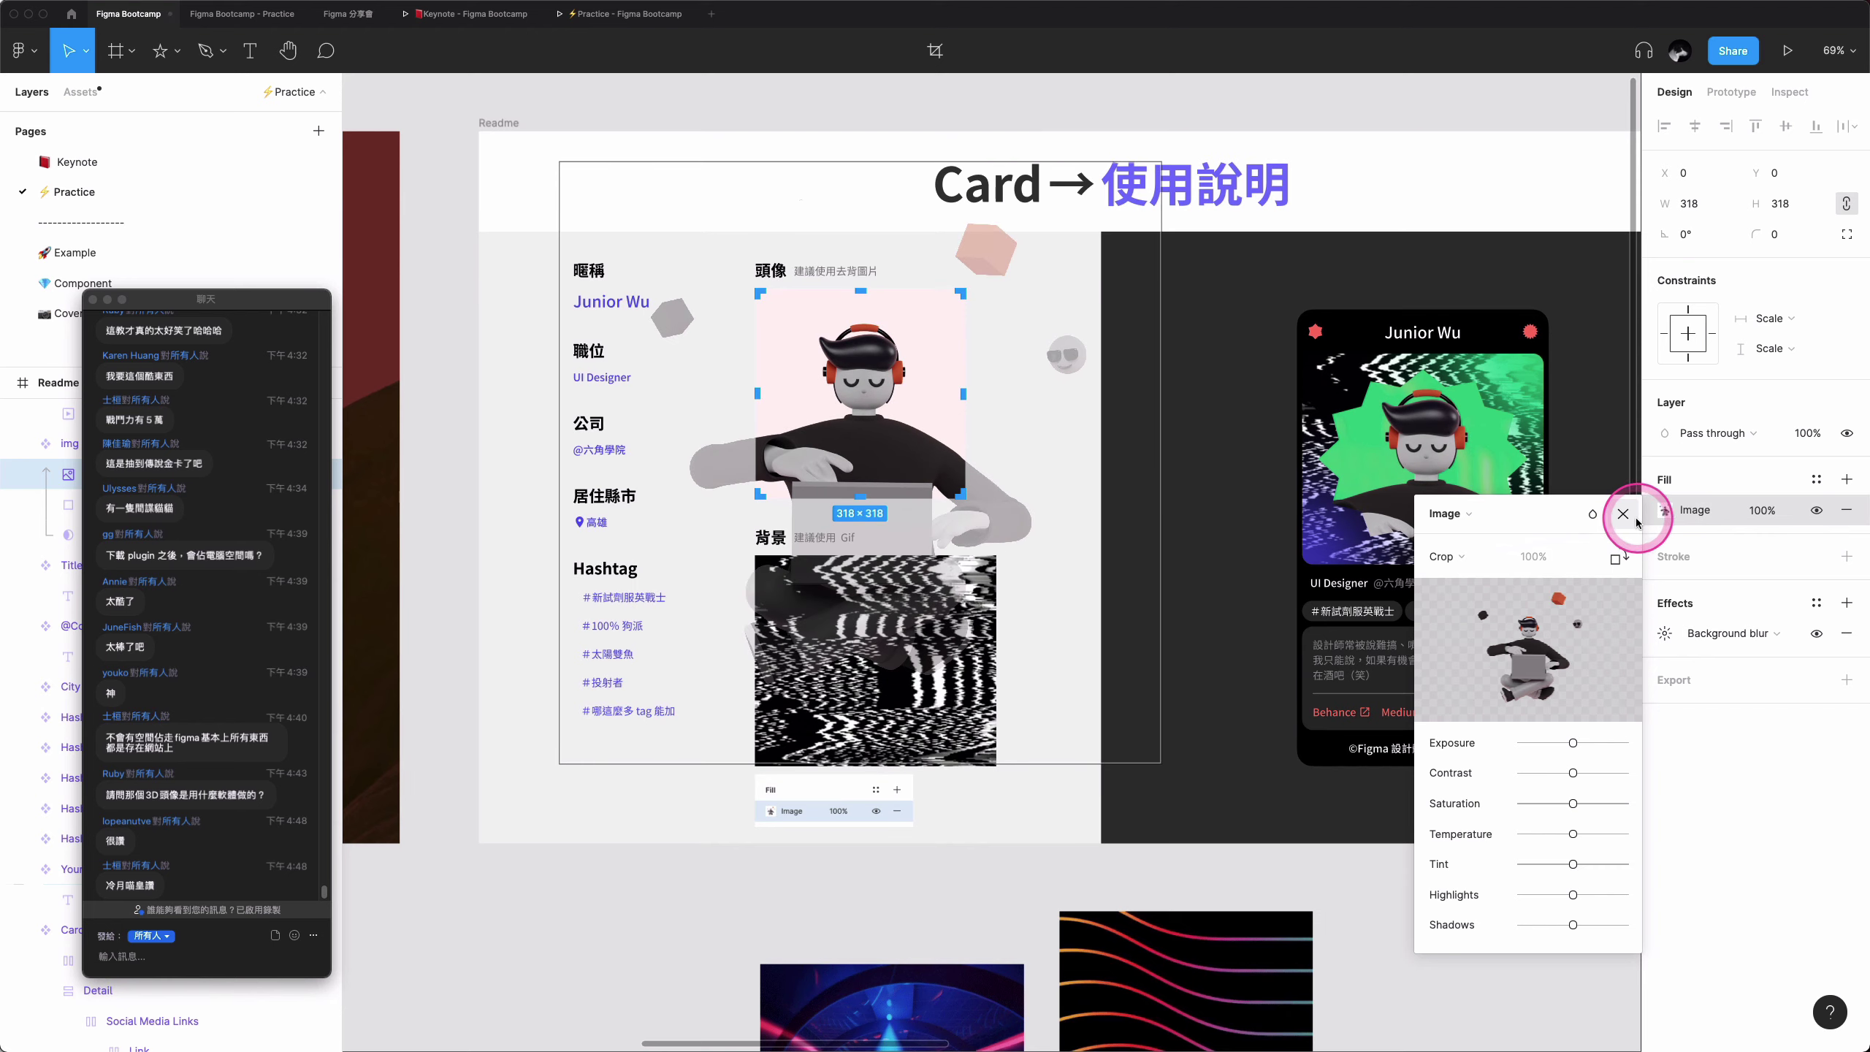
left_click(1181, 858)
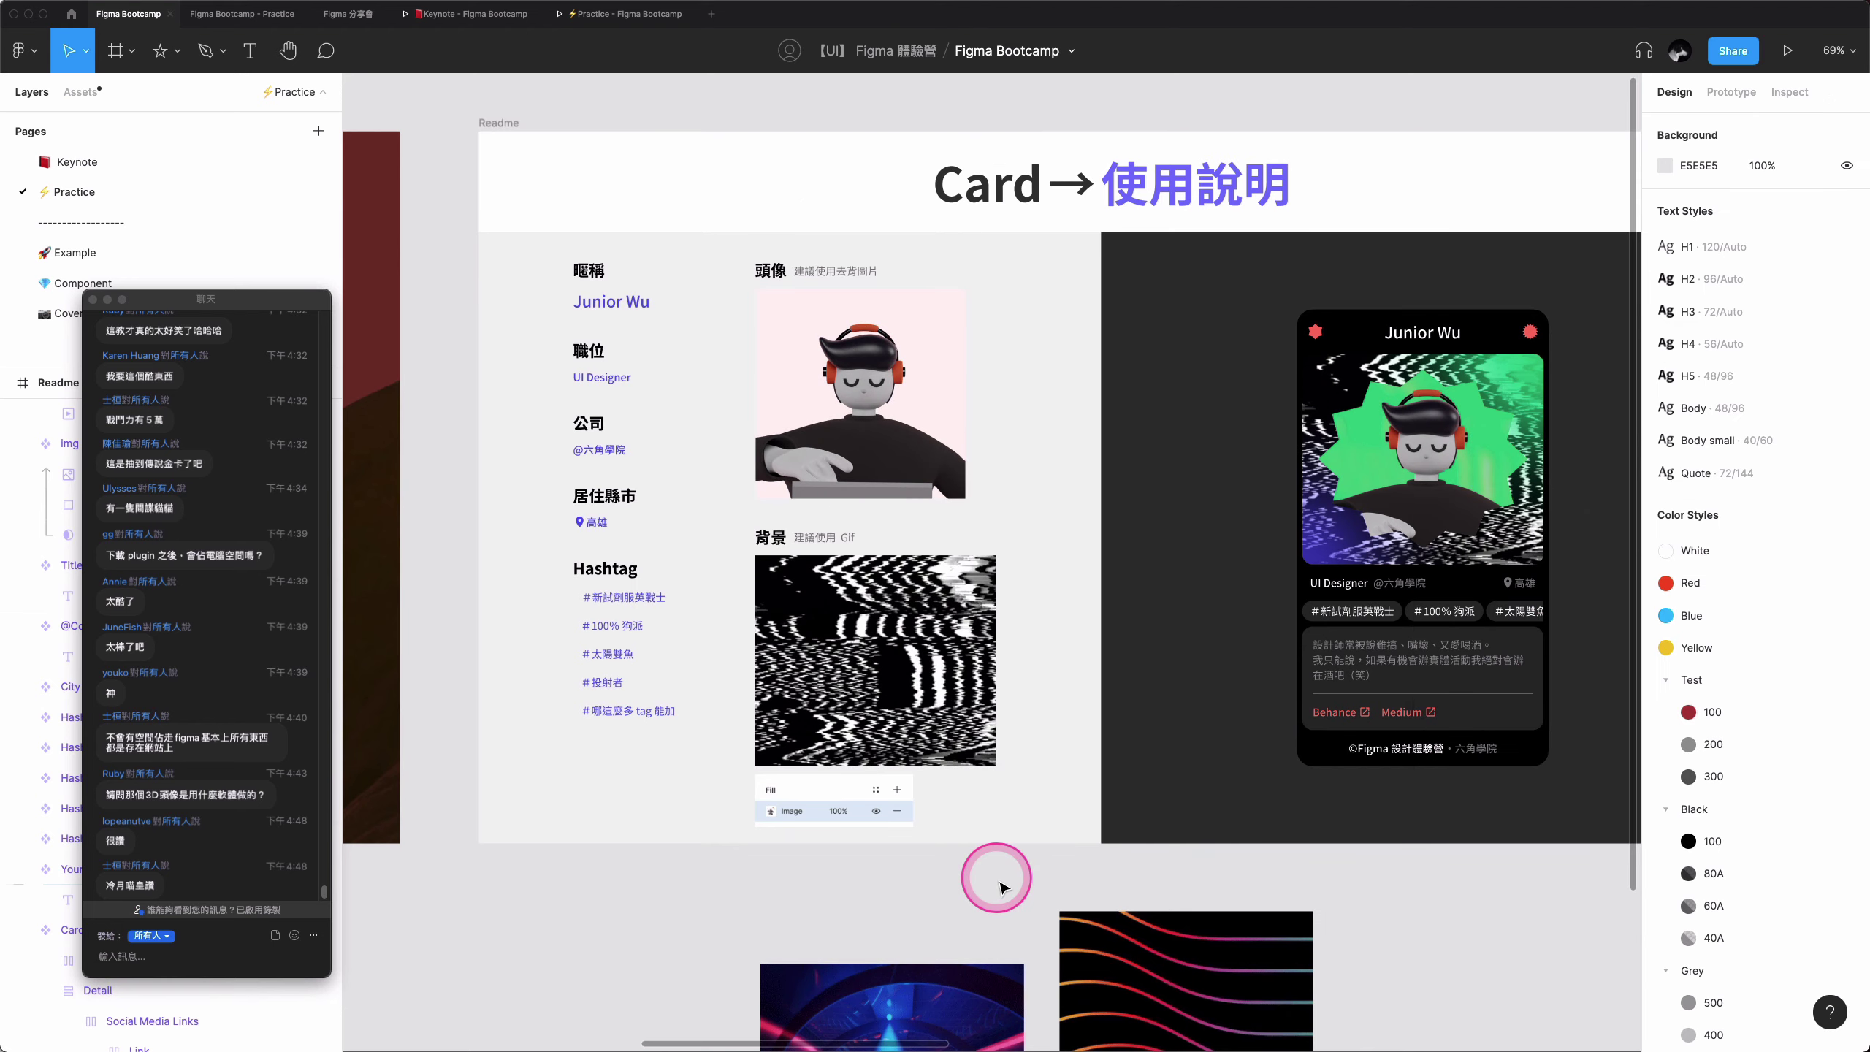
- Pan the canvas over to the Share frame and select the profile card
scroll(995, 880, "down", 3)
scroll(999, 886, "down", 3)
scroll(1001, 884, "right", 5)
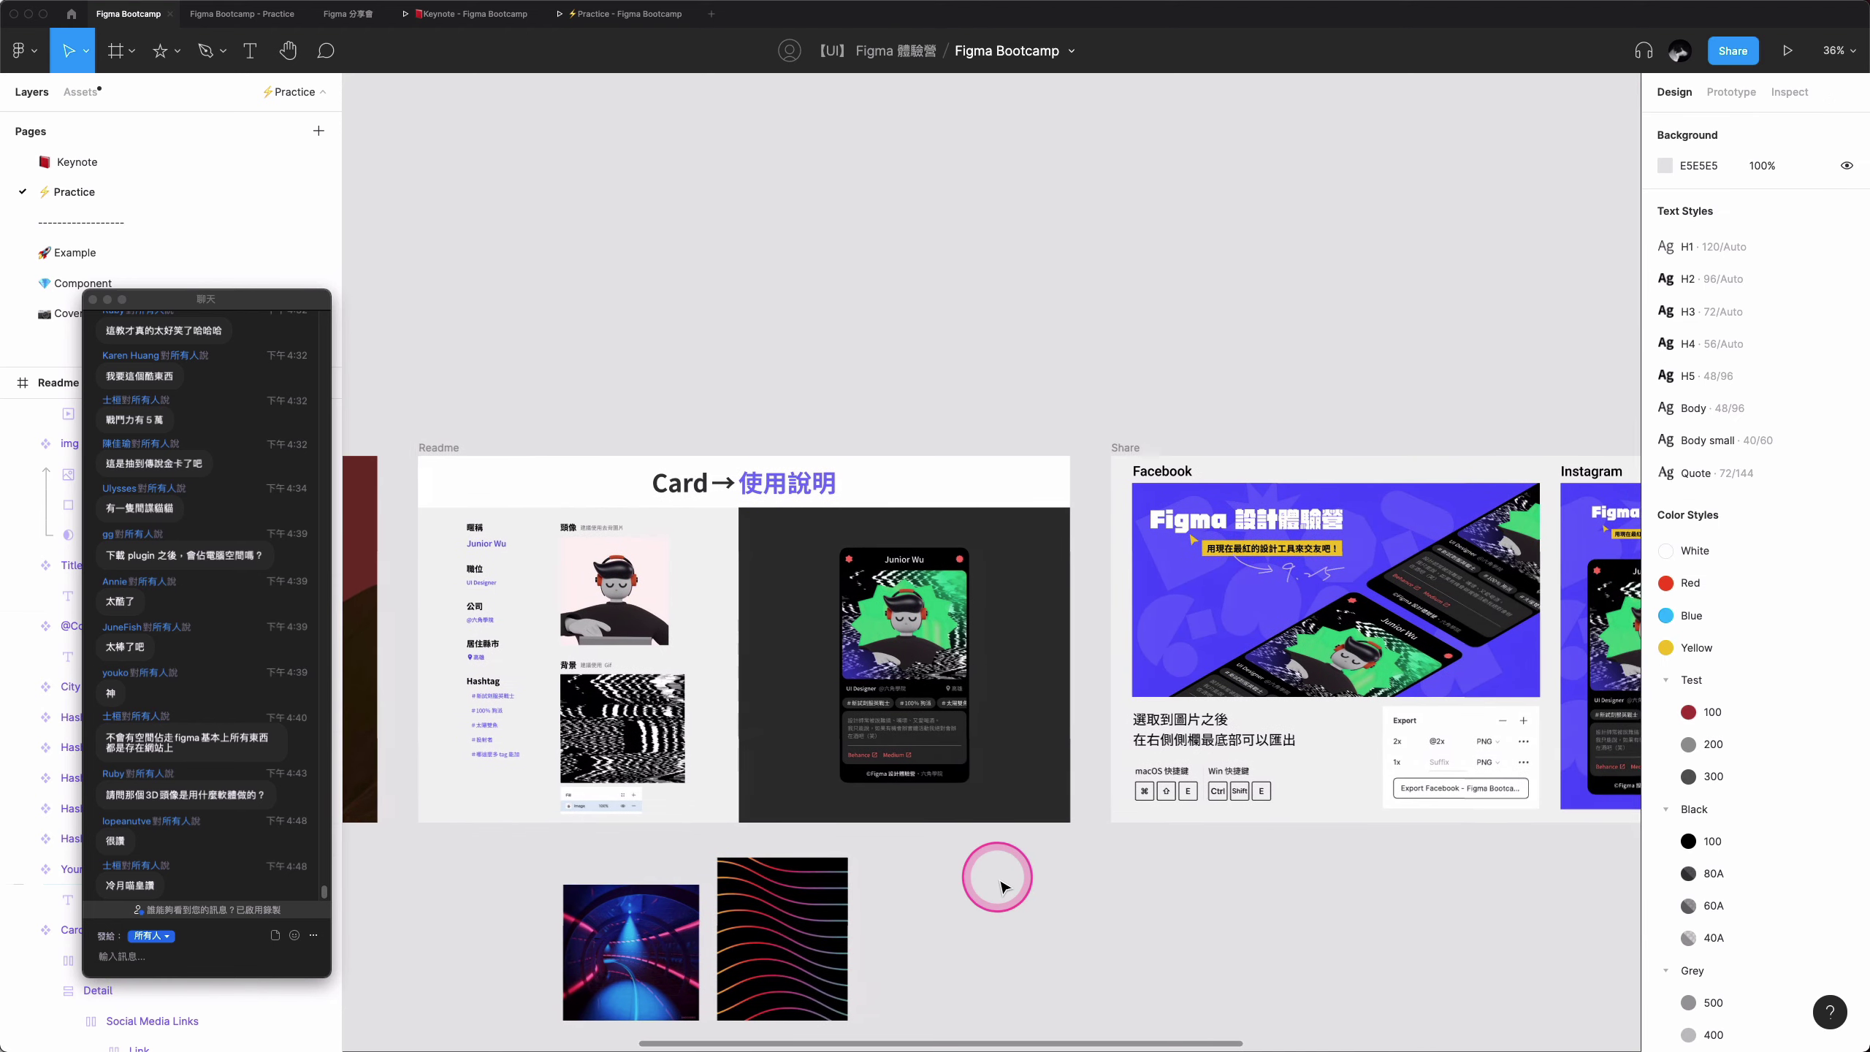
scroll(1003, 880, "right", 2)
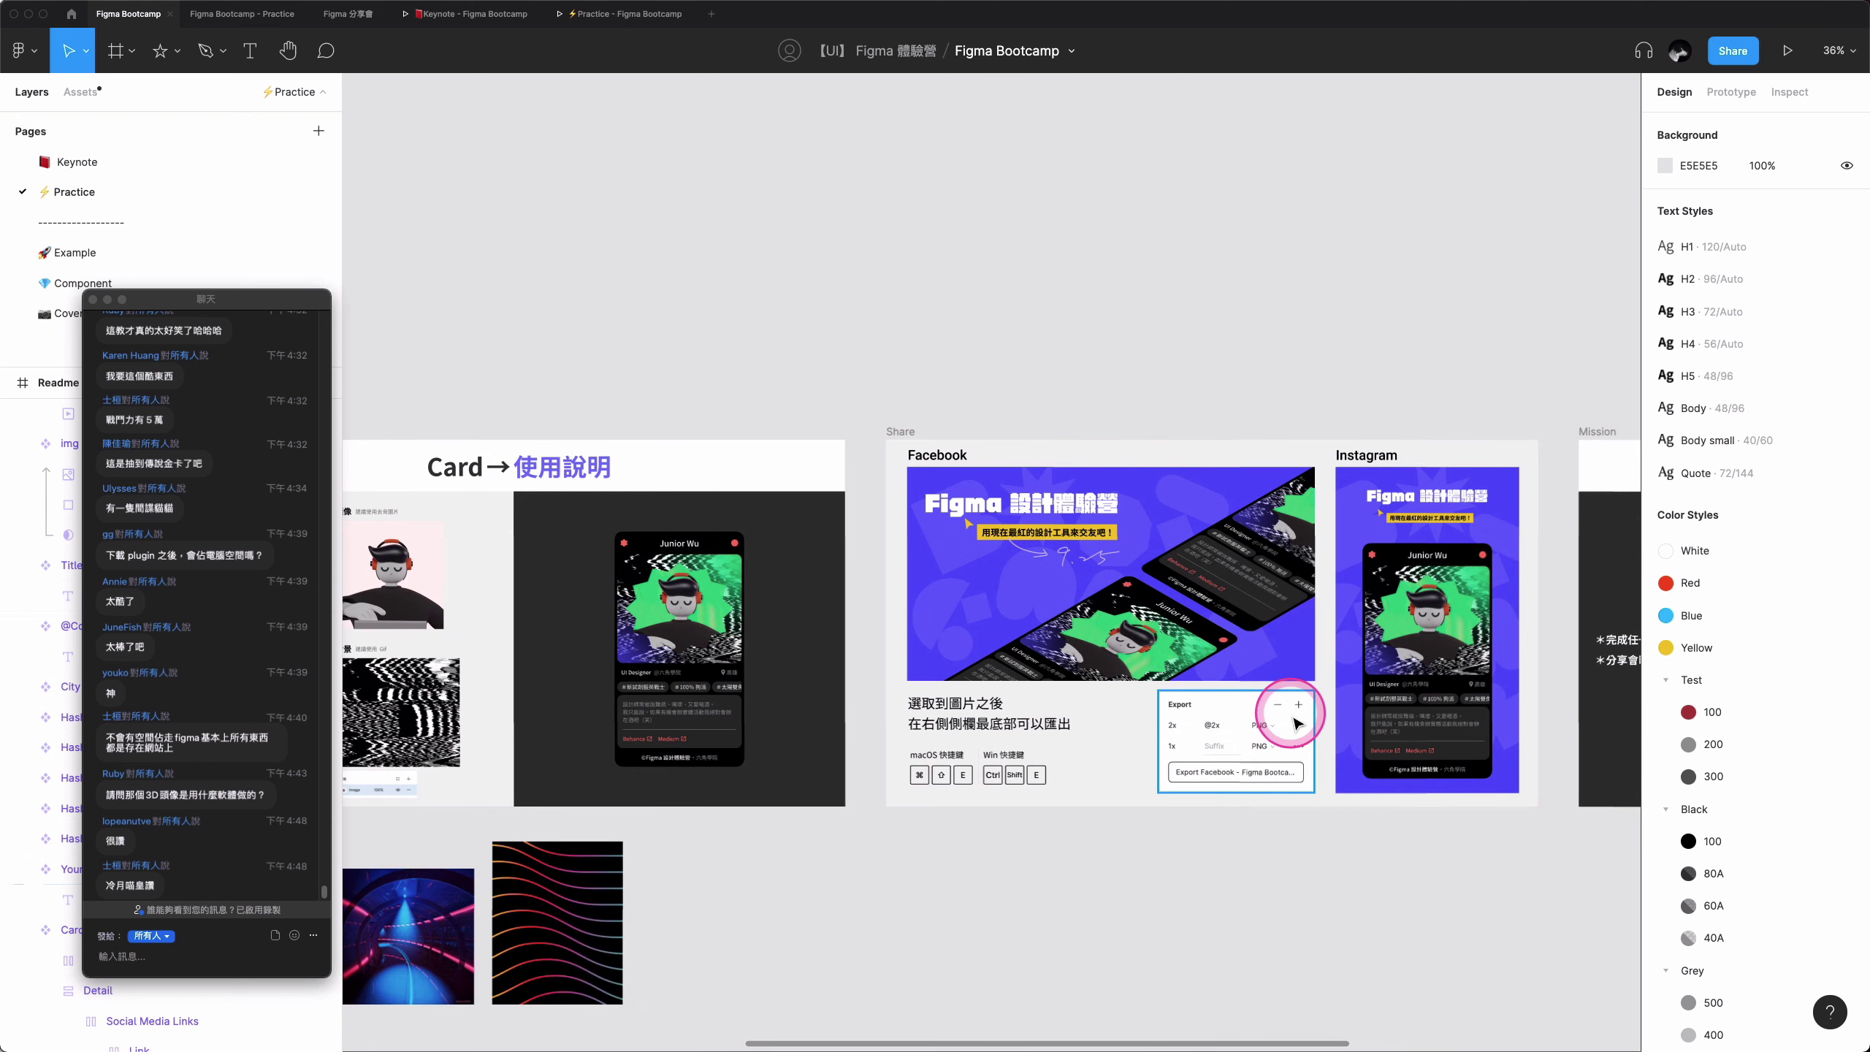
left_click_drag(280, 305, 230, 295)
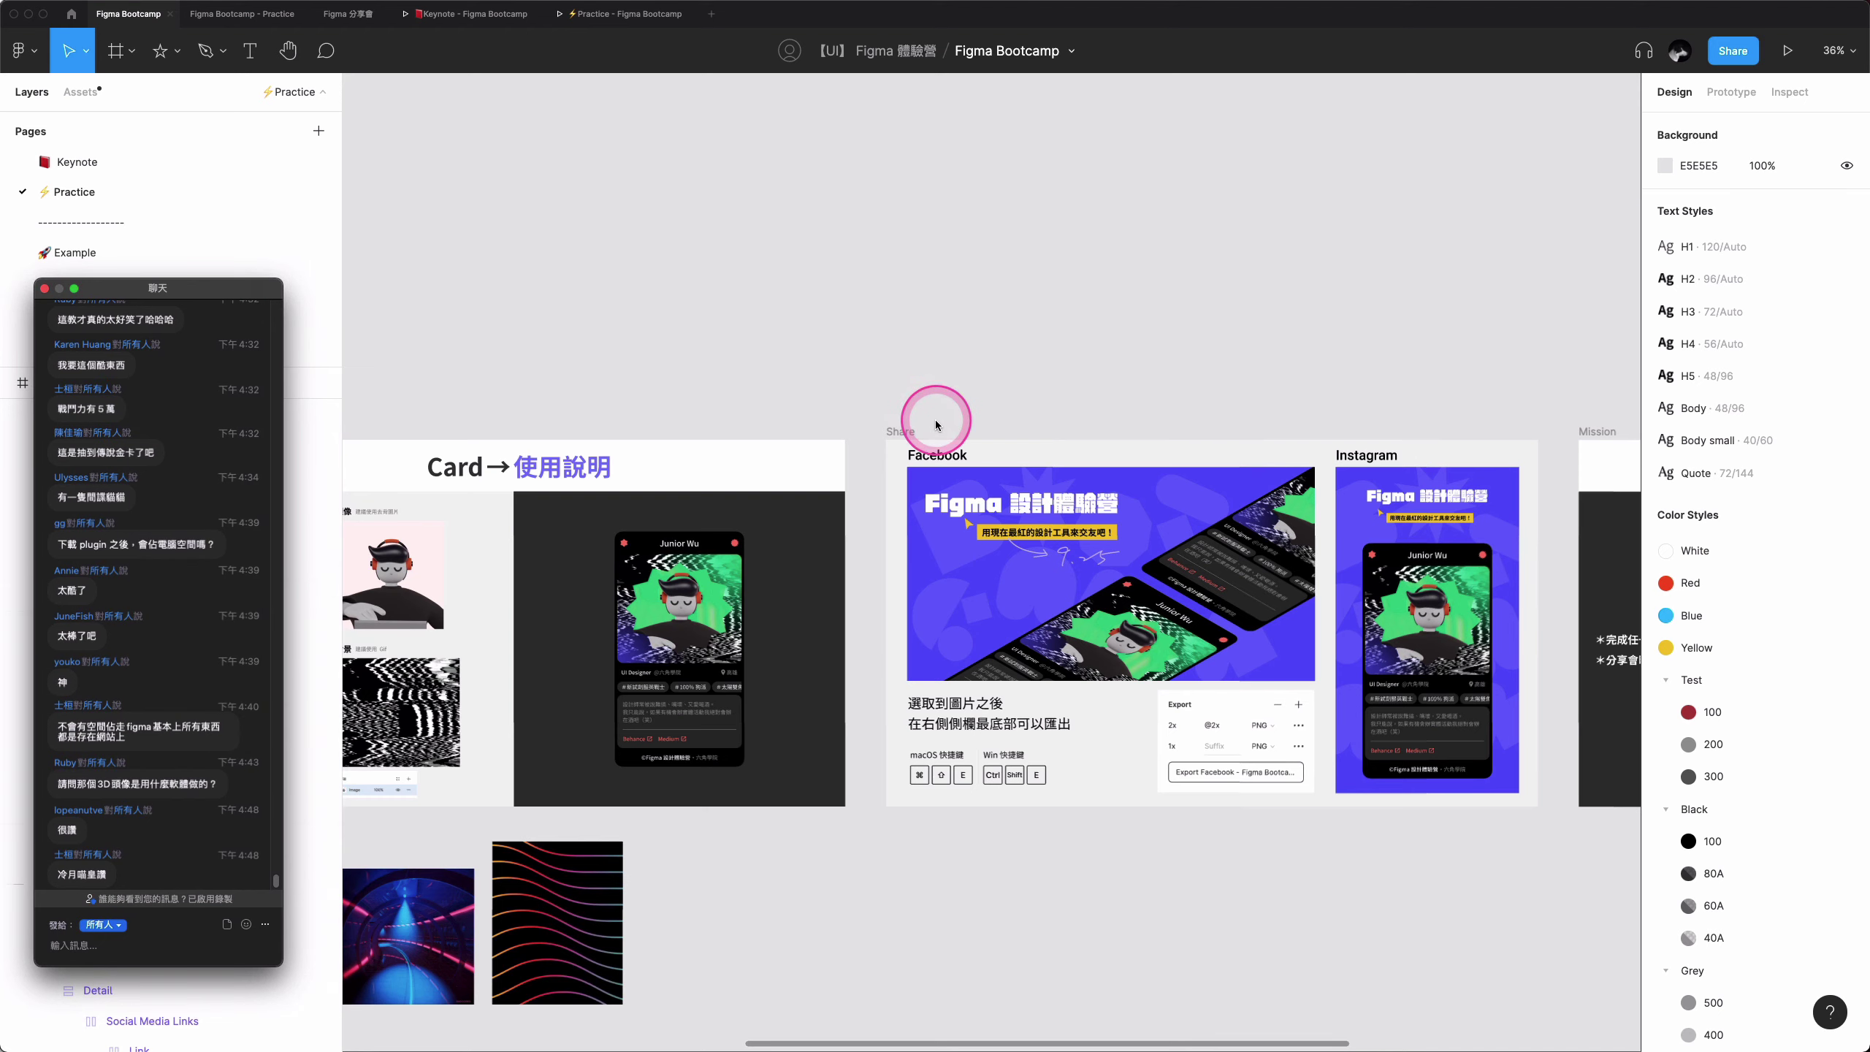
scroll(1275, 680, "up", 5)
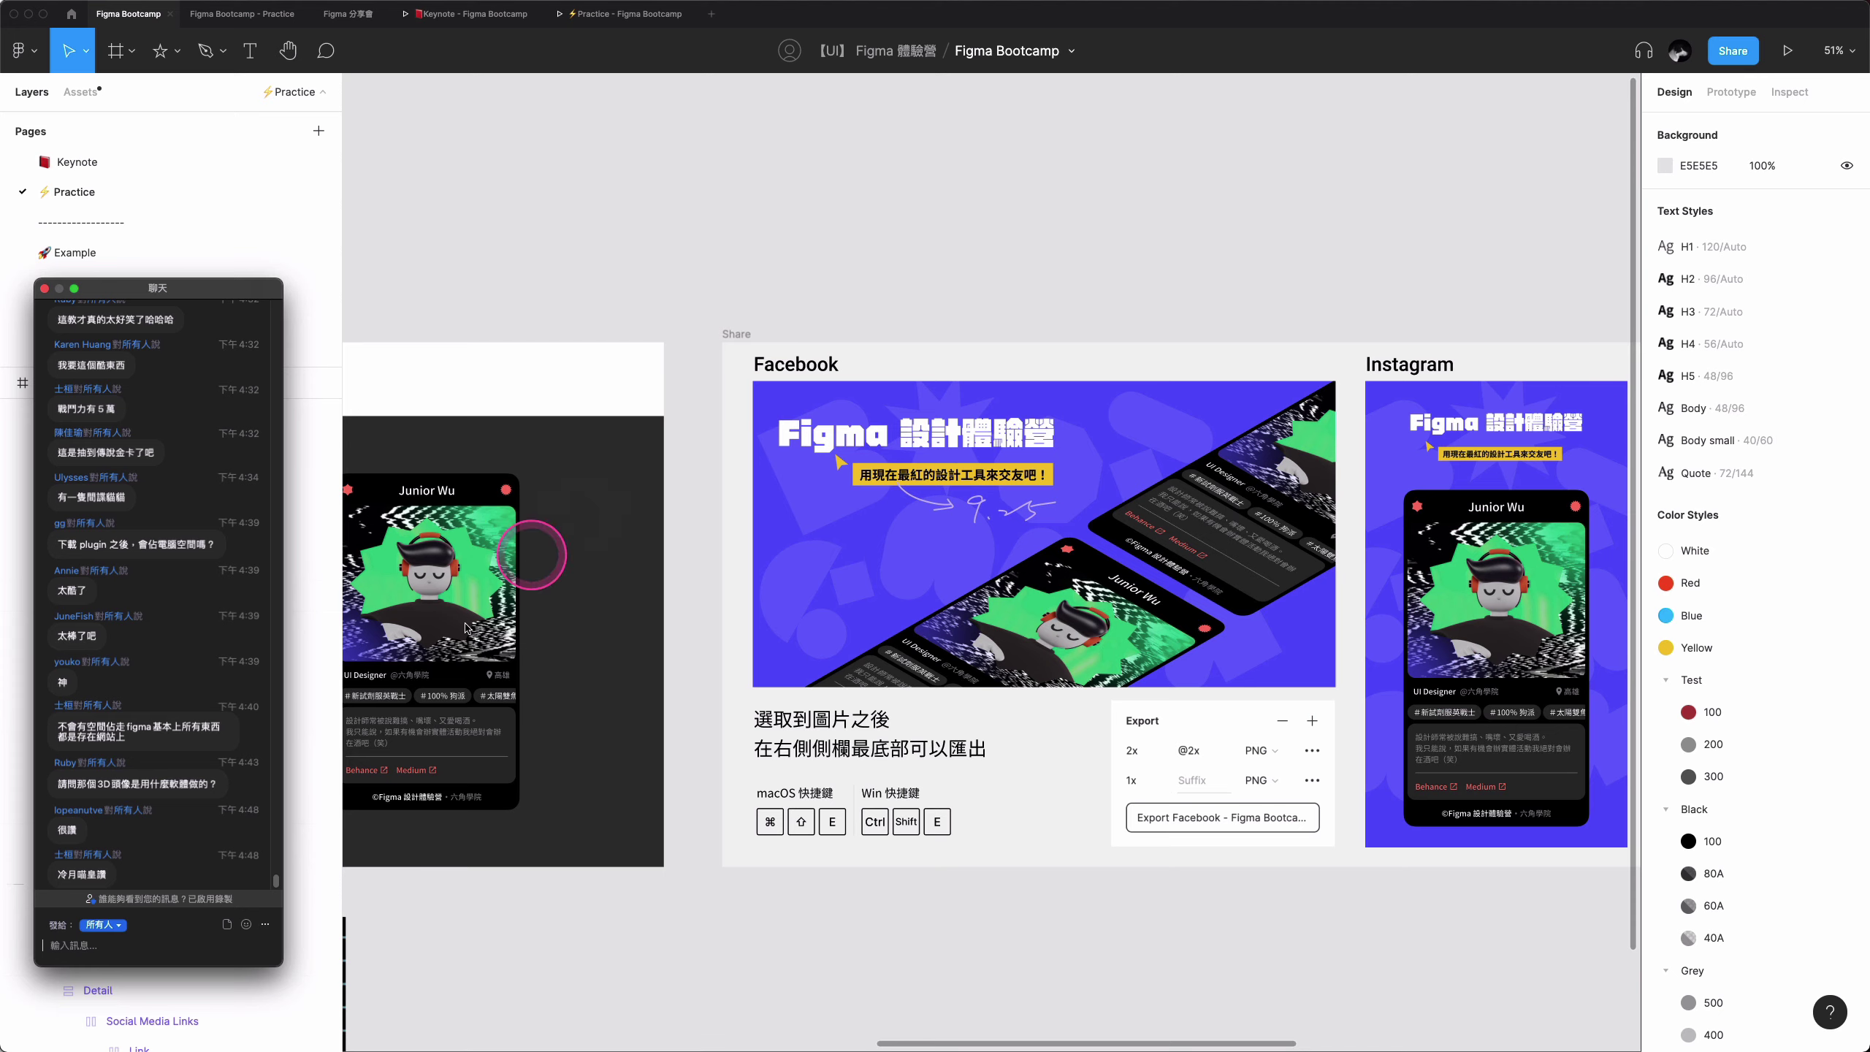
scroll(506, 595, "down", 4)
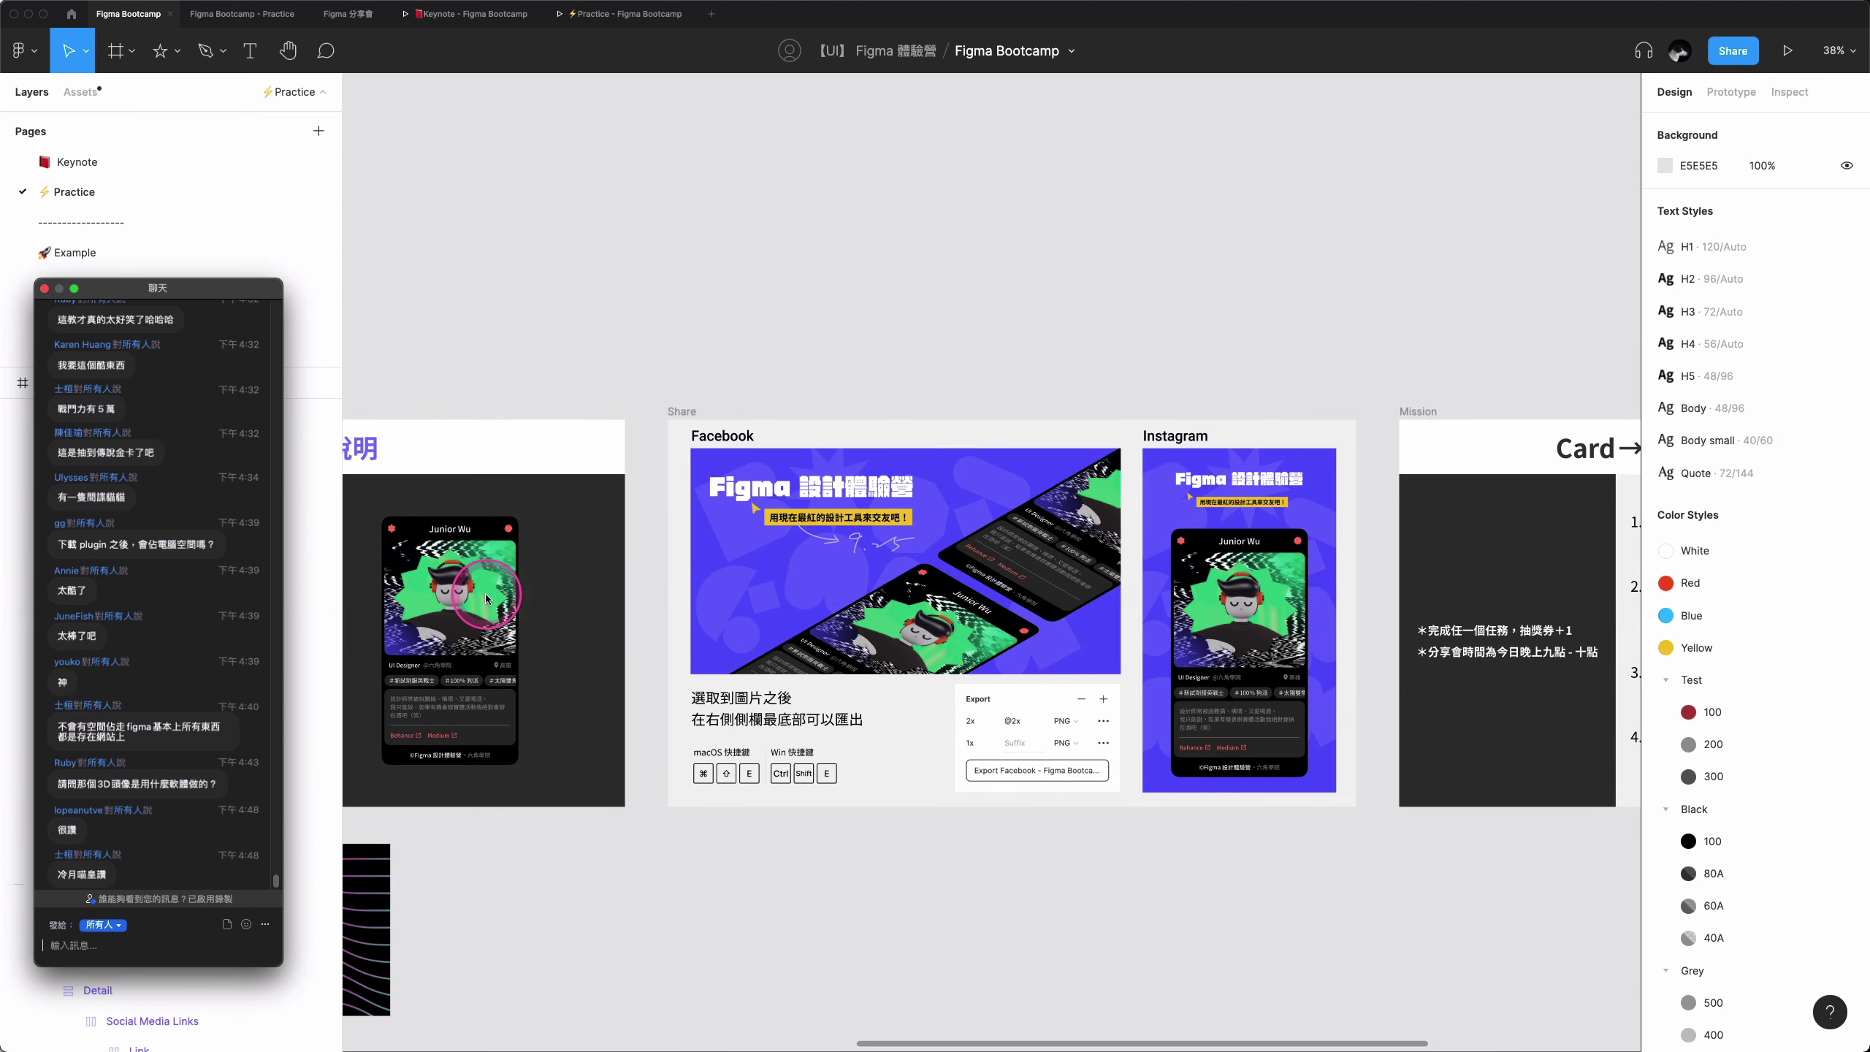
left_click(489, 605)
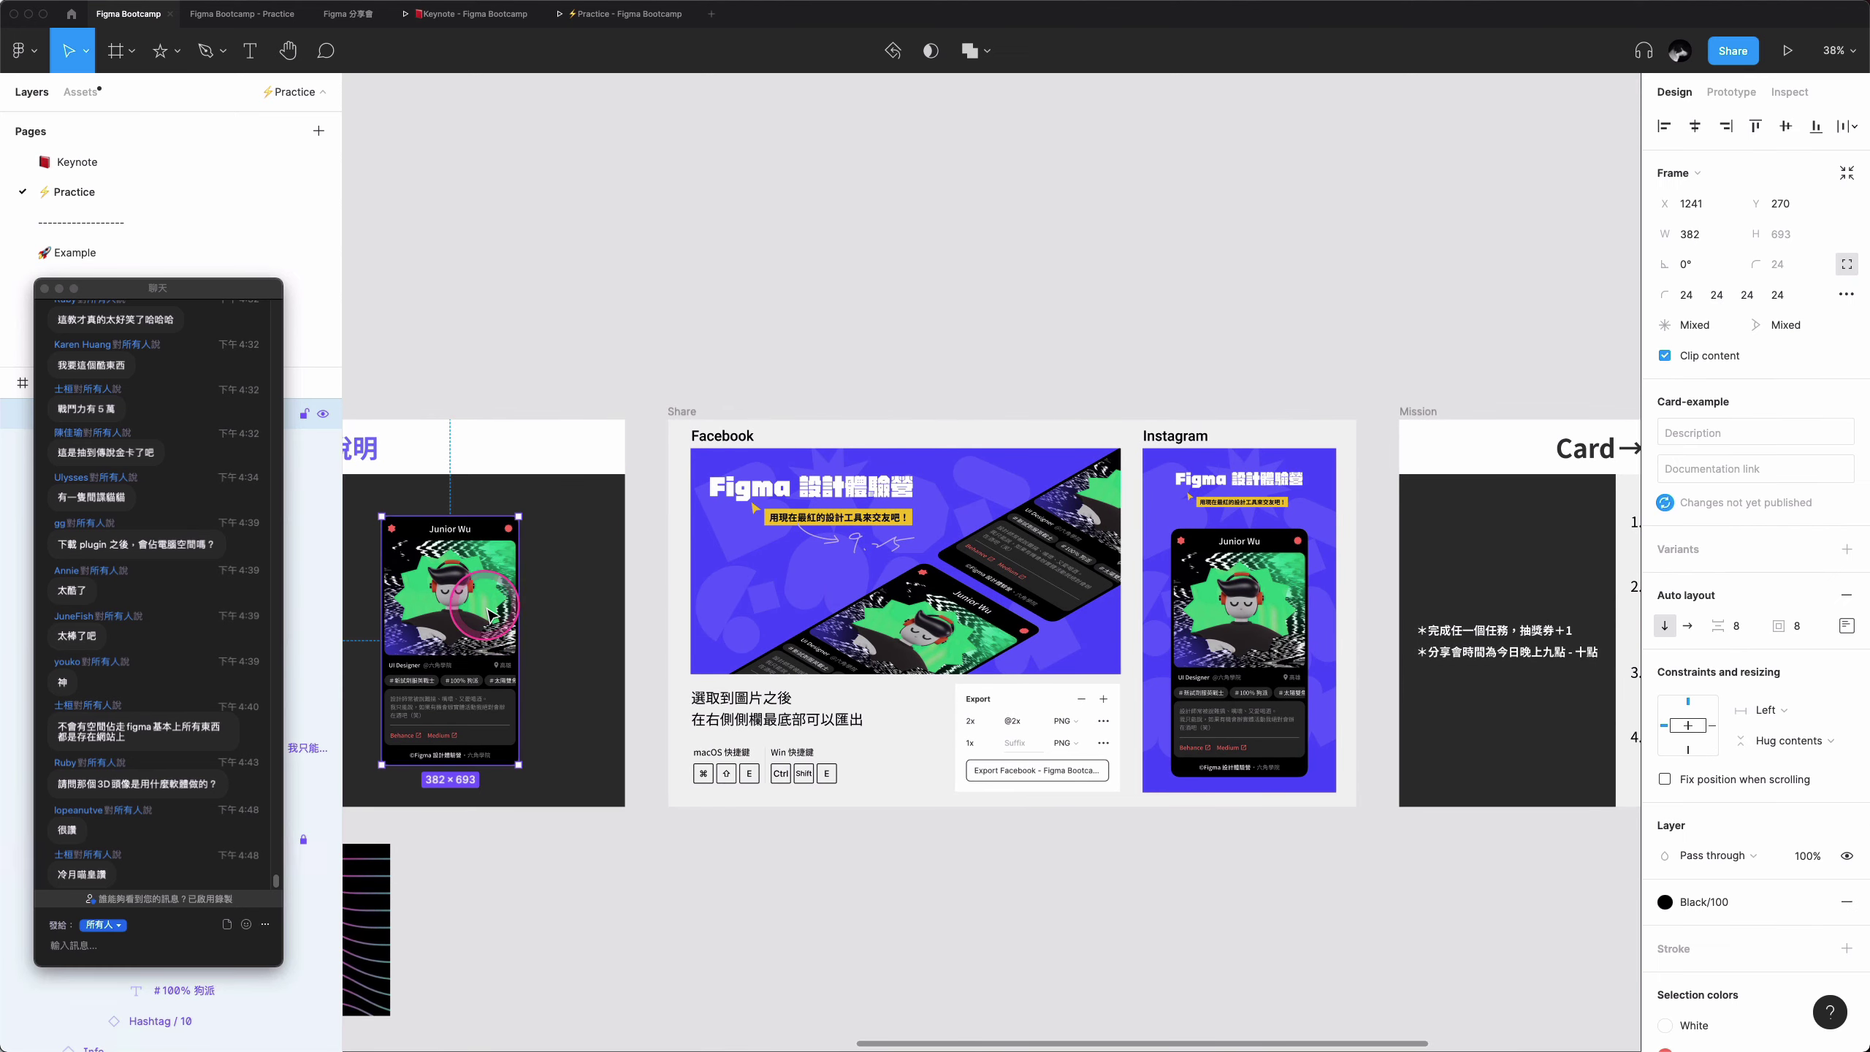
- Switch the card's Avatar colour variant from green to red, briefly trying yellow
left_click(488, 606)
left_click(1785, 645)
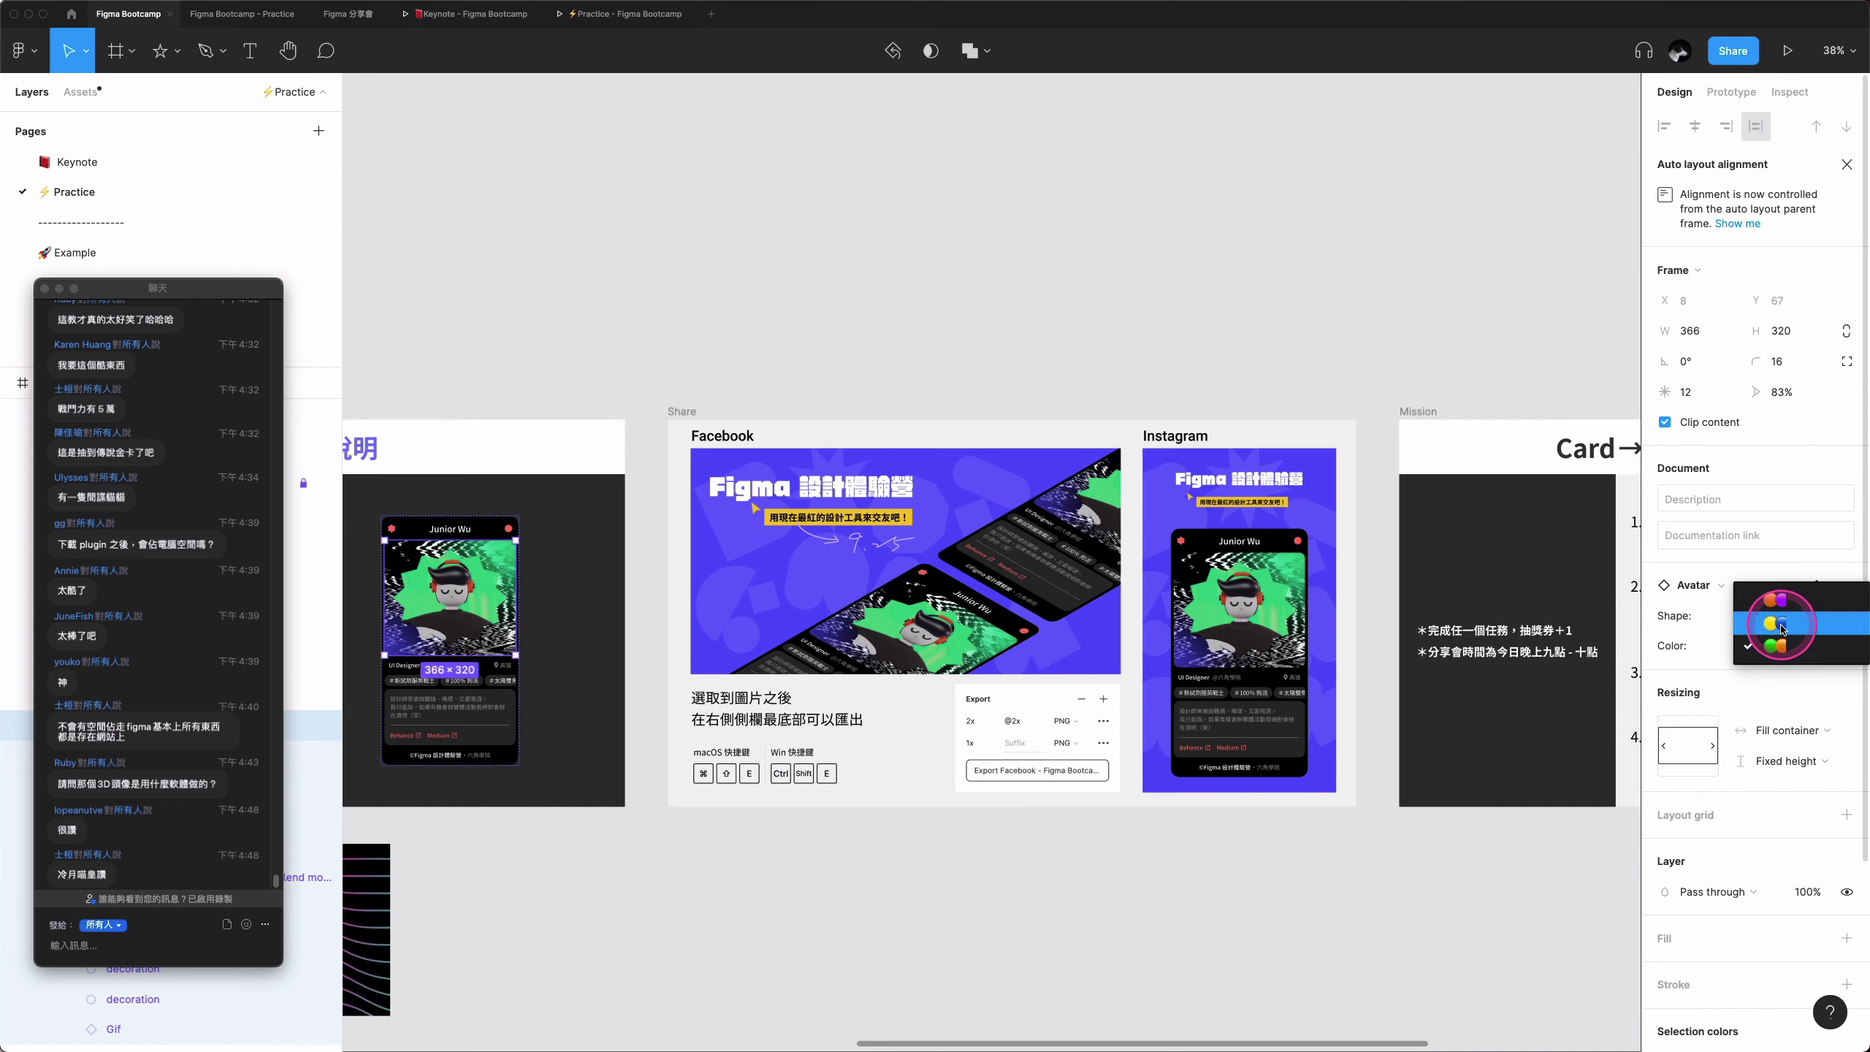
left_click(1781, 626)
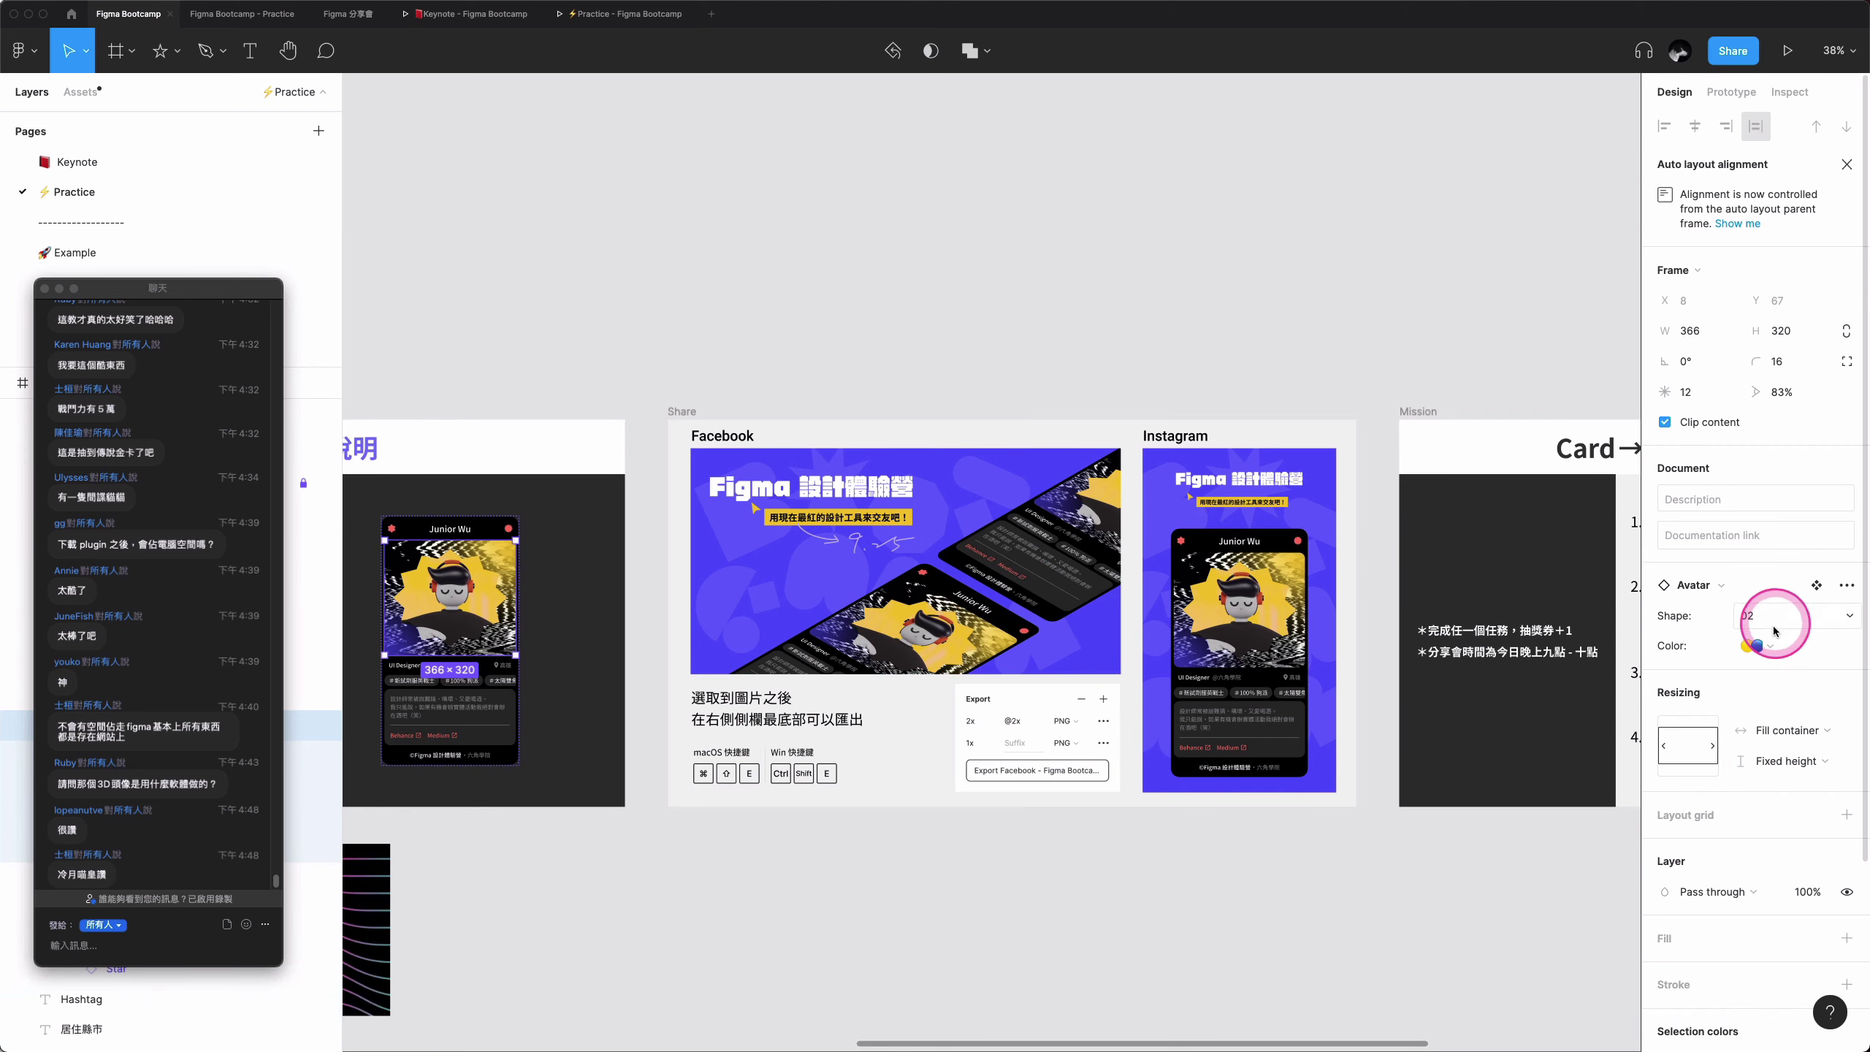
left_click(1755, 645)
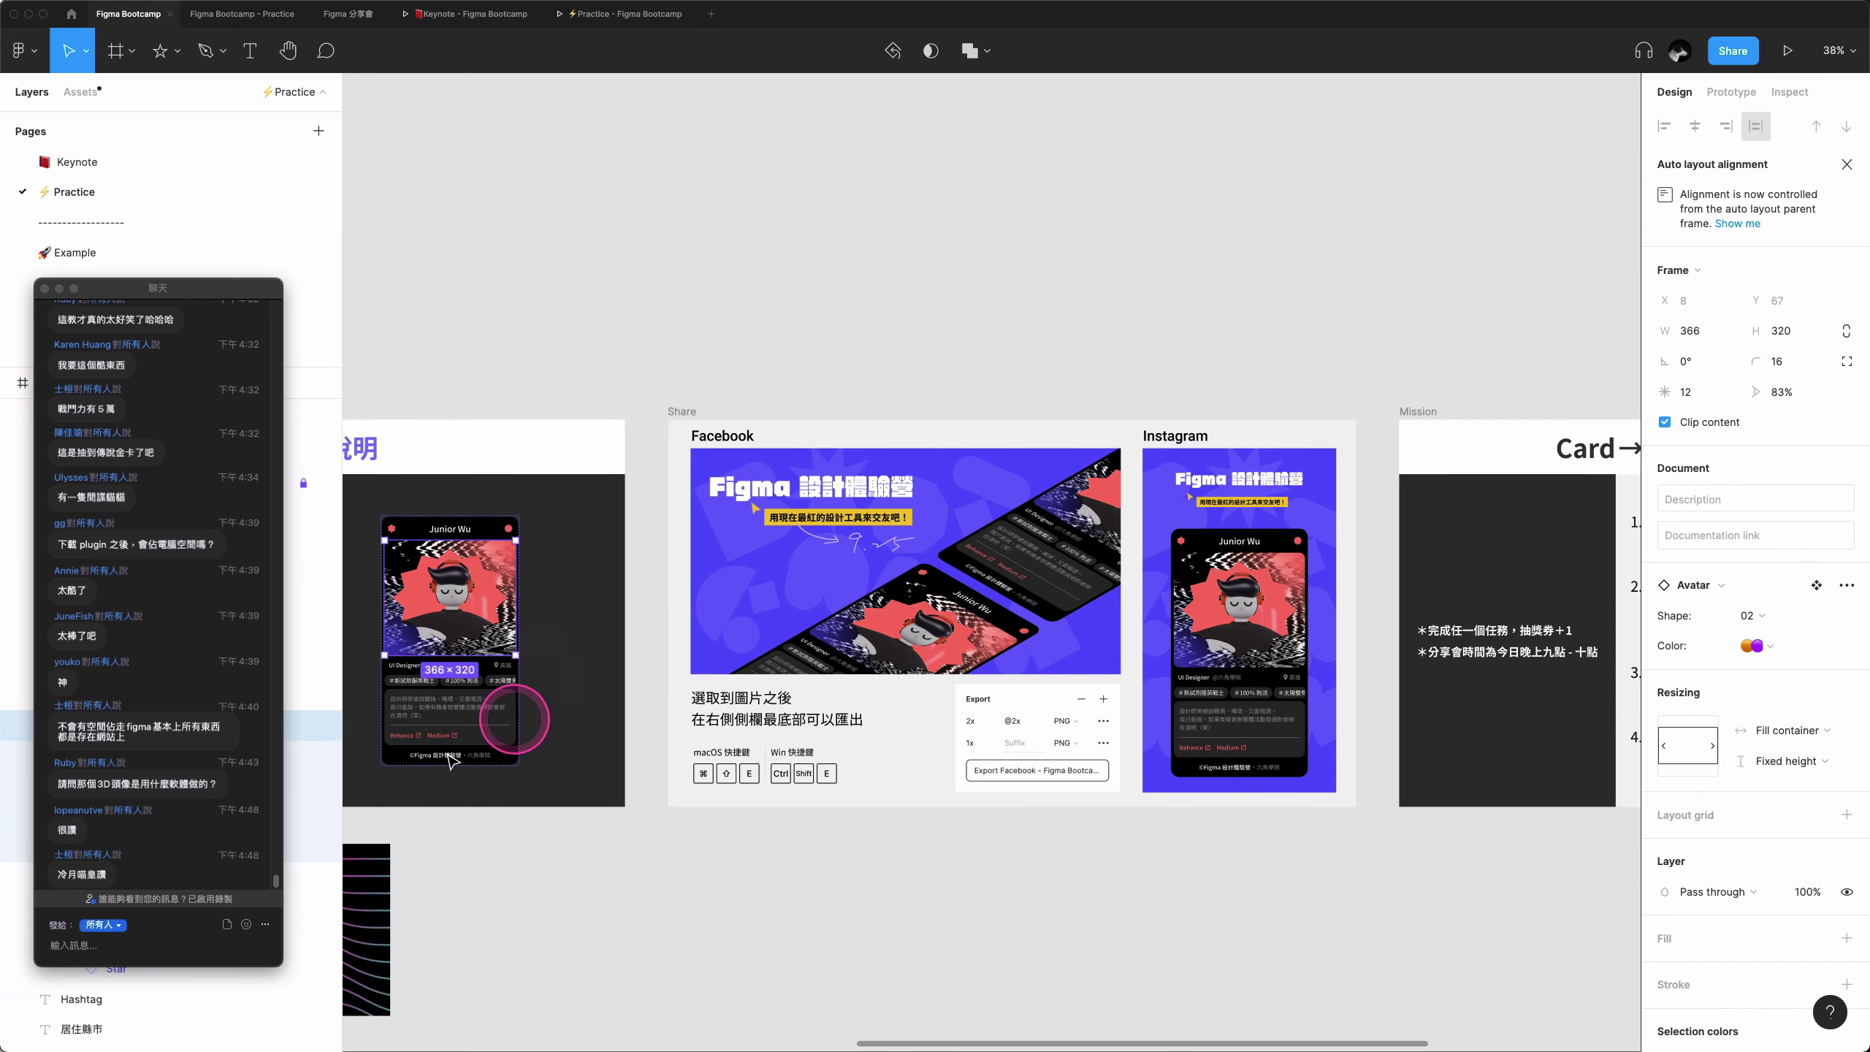
- Try avatar shapes 01 and 03, then restore the starburst shape 02
left_click(1796, 616)
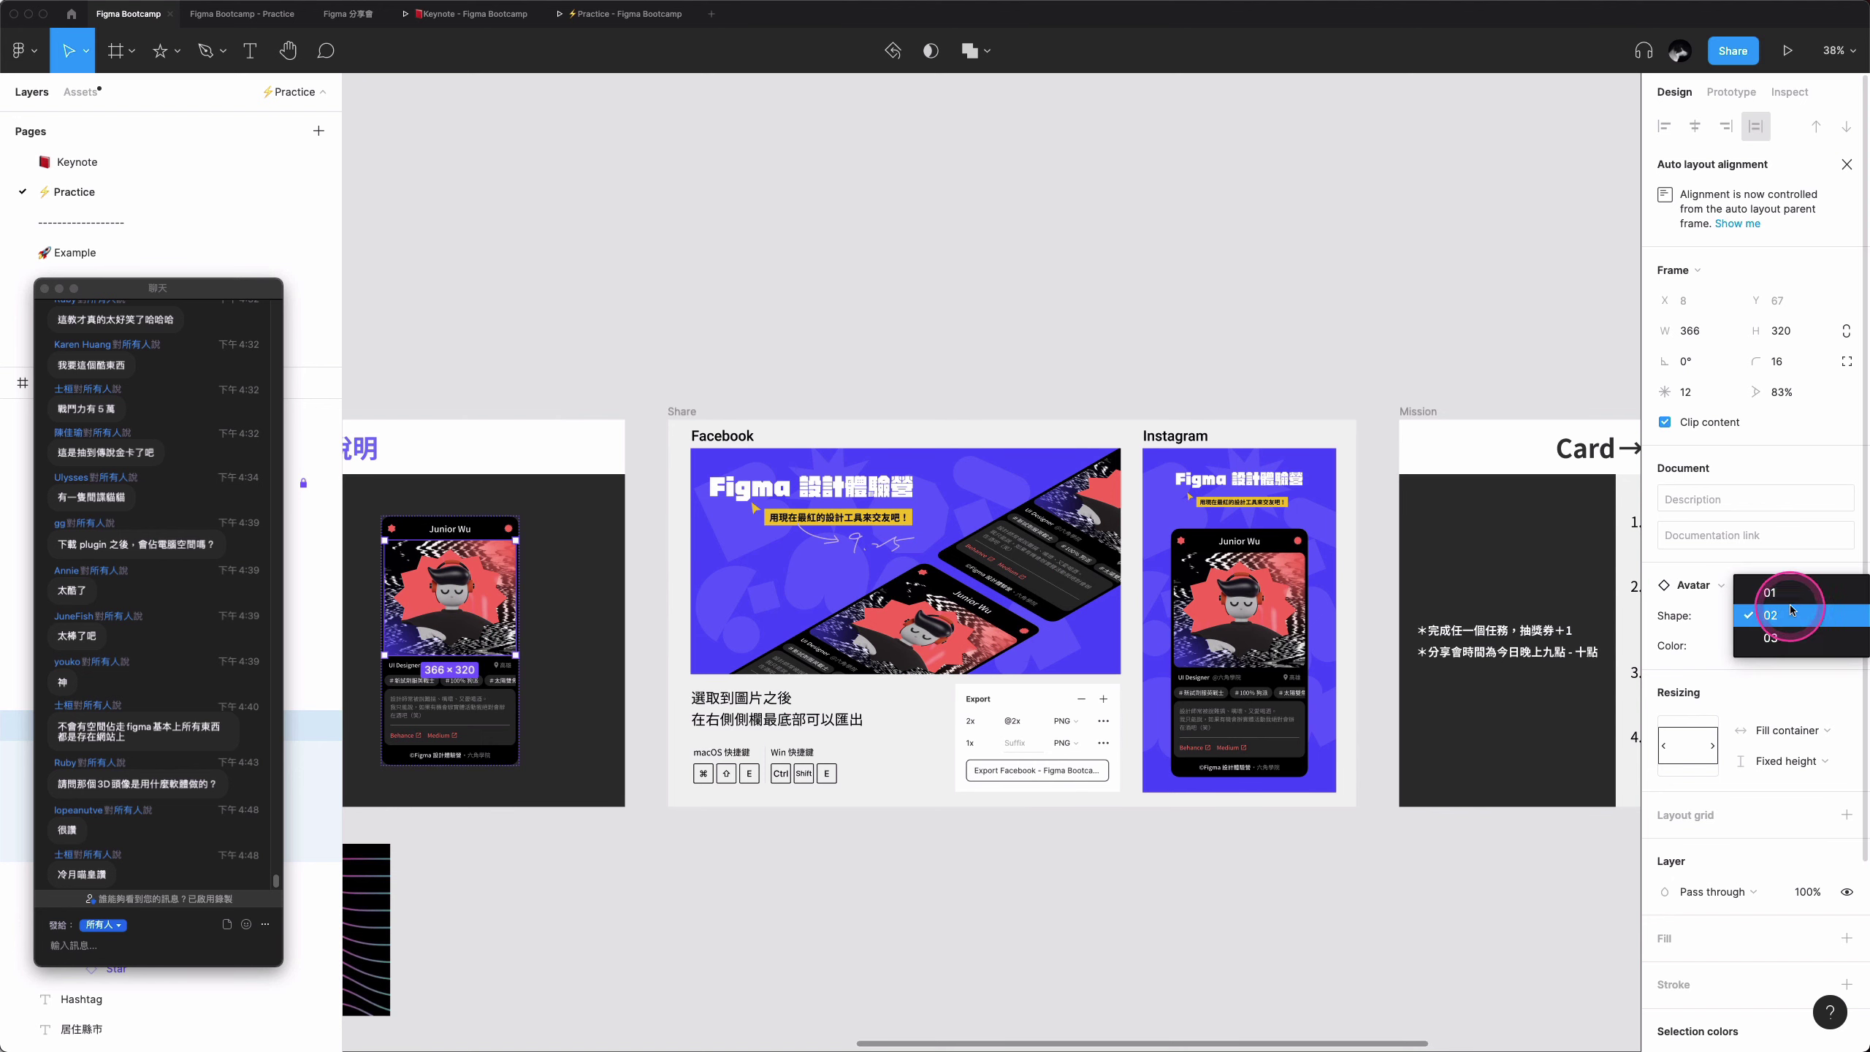
left_click(1777, 593)
left_click(1790, 615)
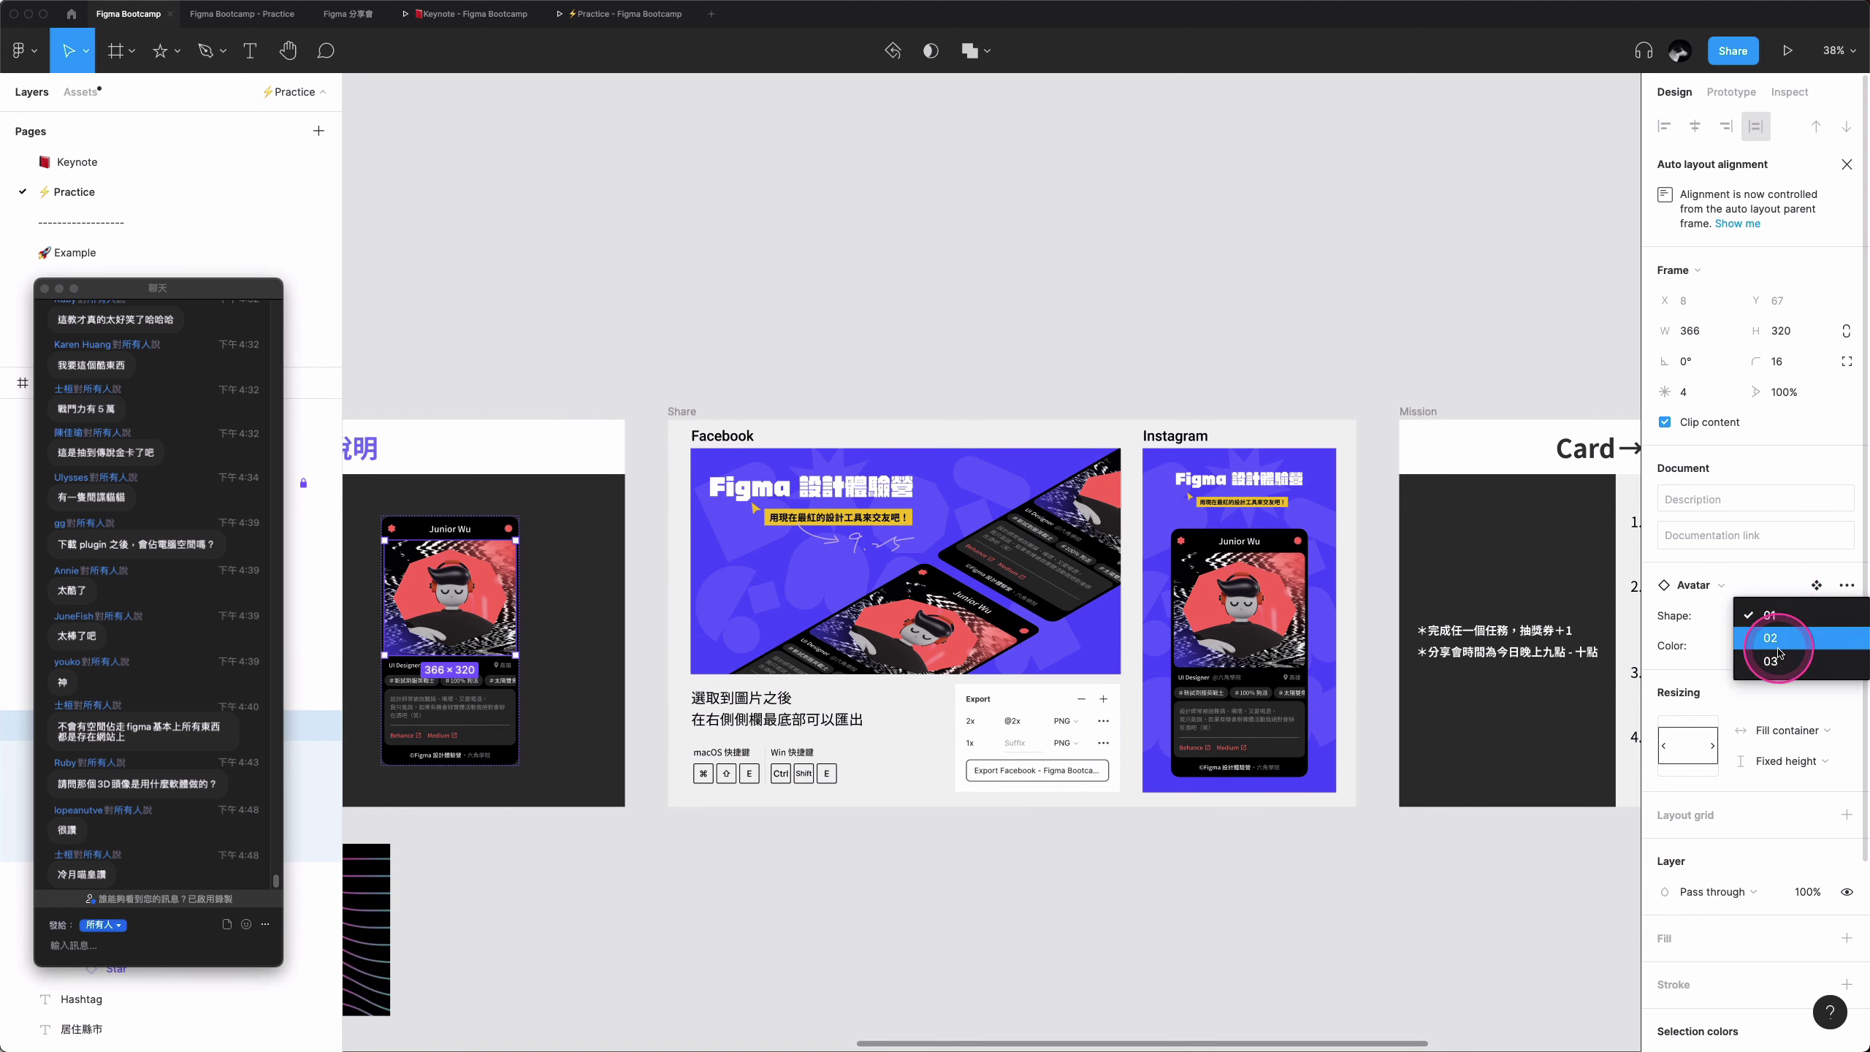
left_click(1777, 658)
left_click(1793, 632)
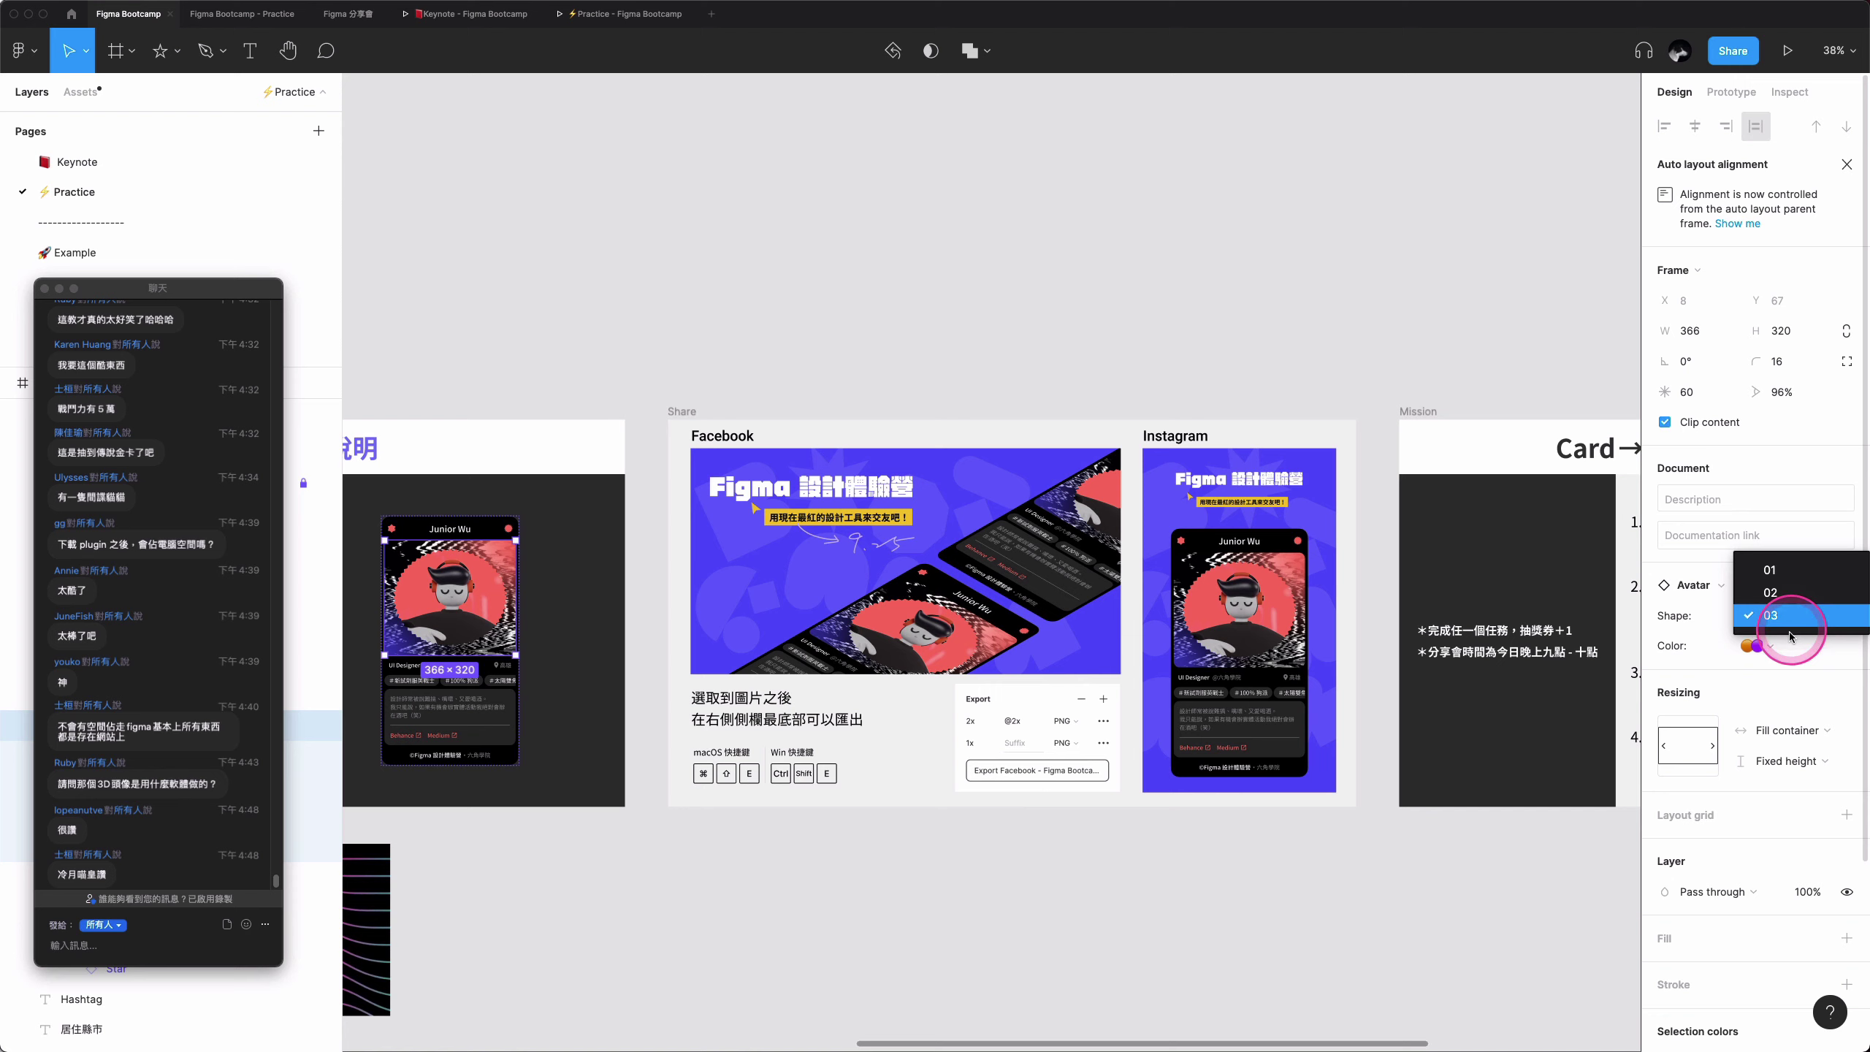
left_click(1785, 593)
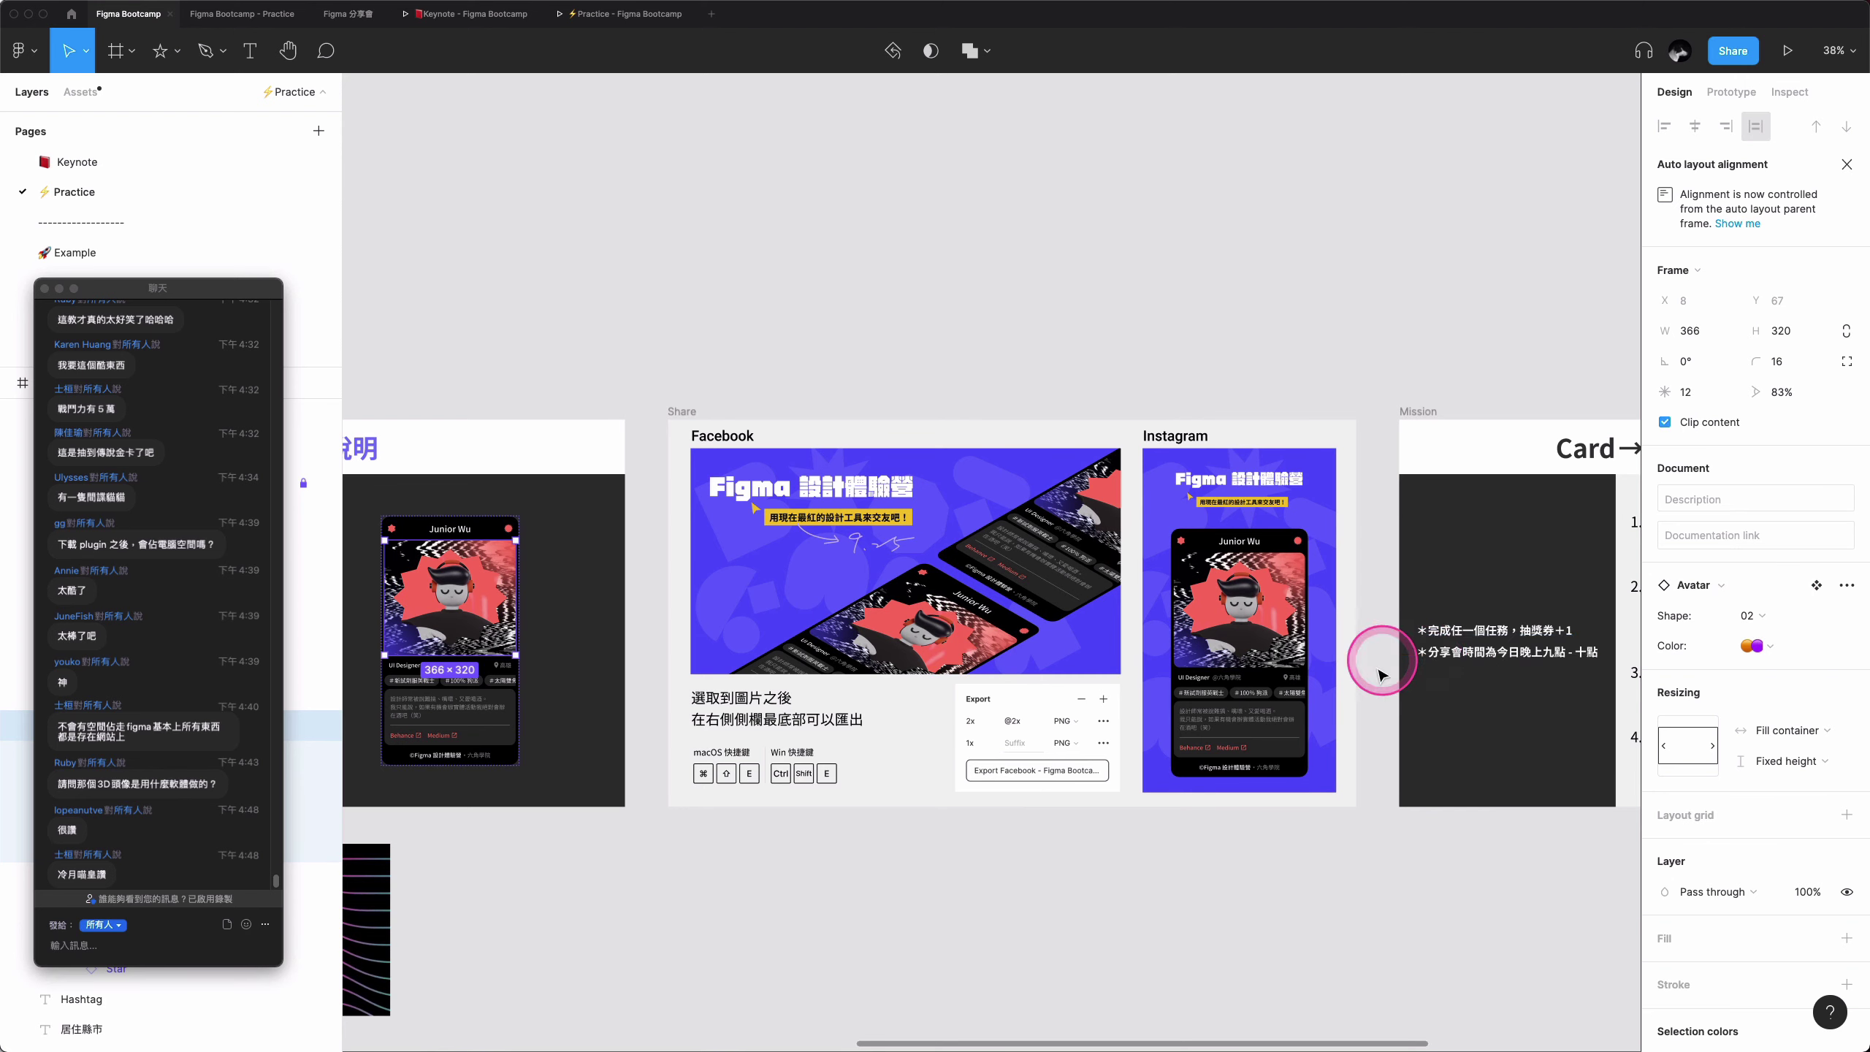
left_click(907, 819)
left_click(810, 589)
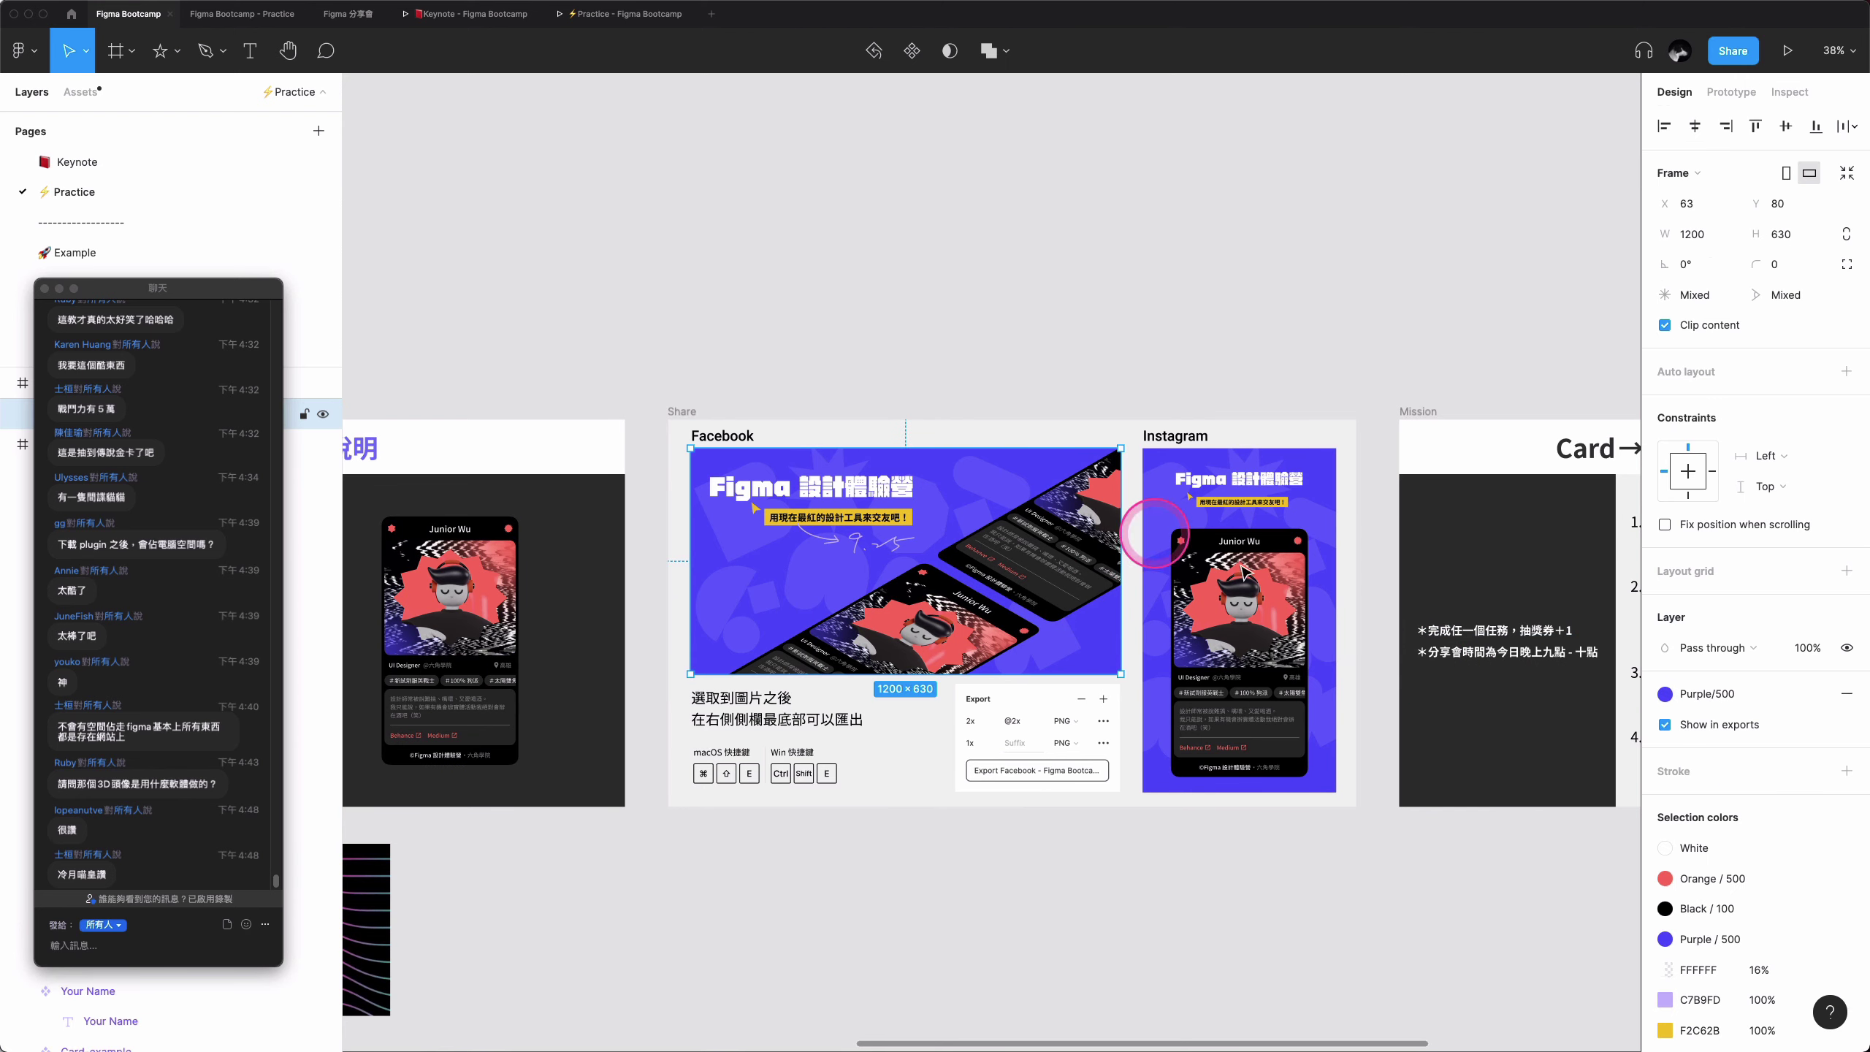
left_click(1348, 614)
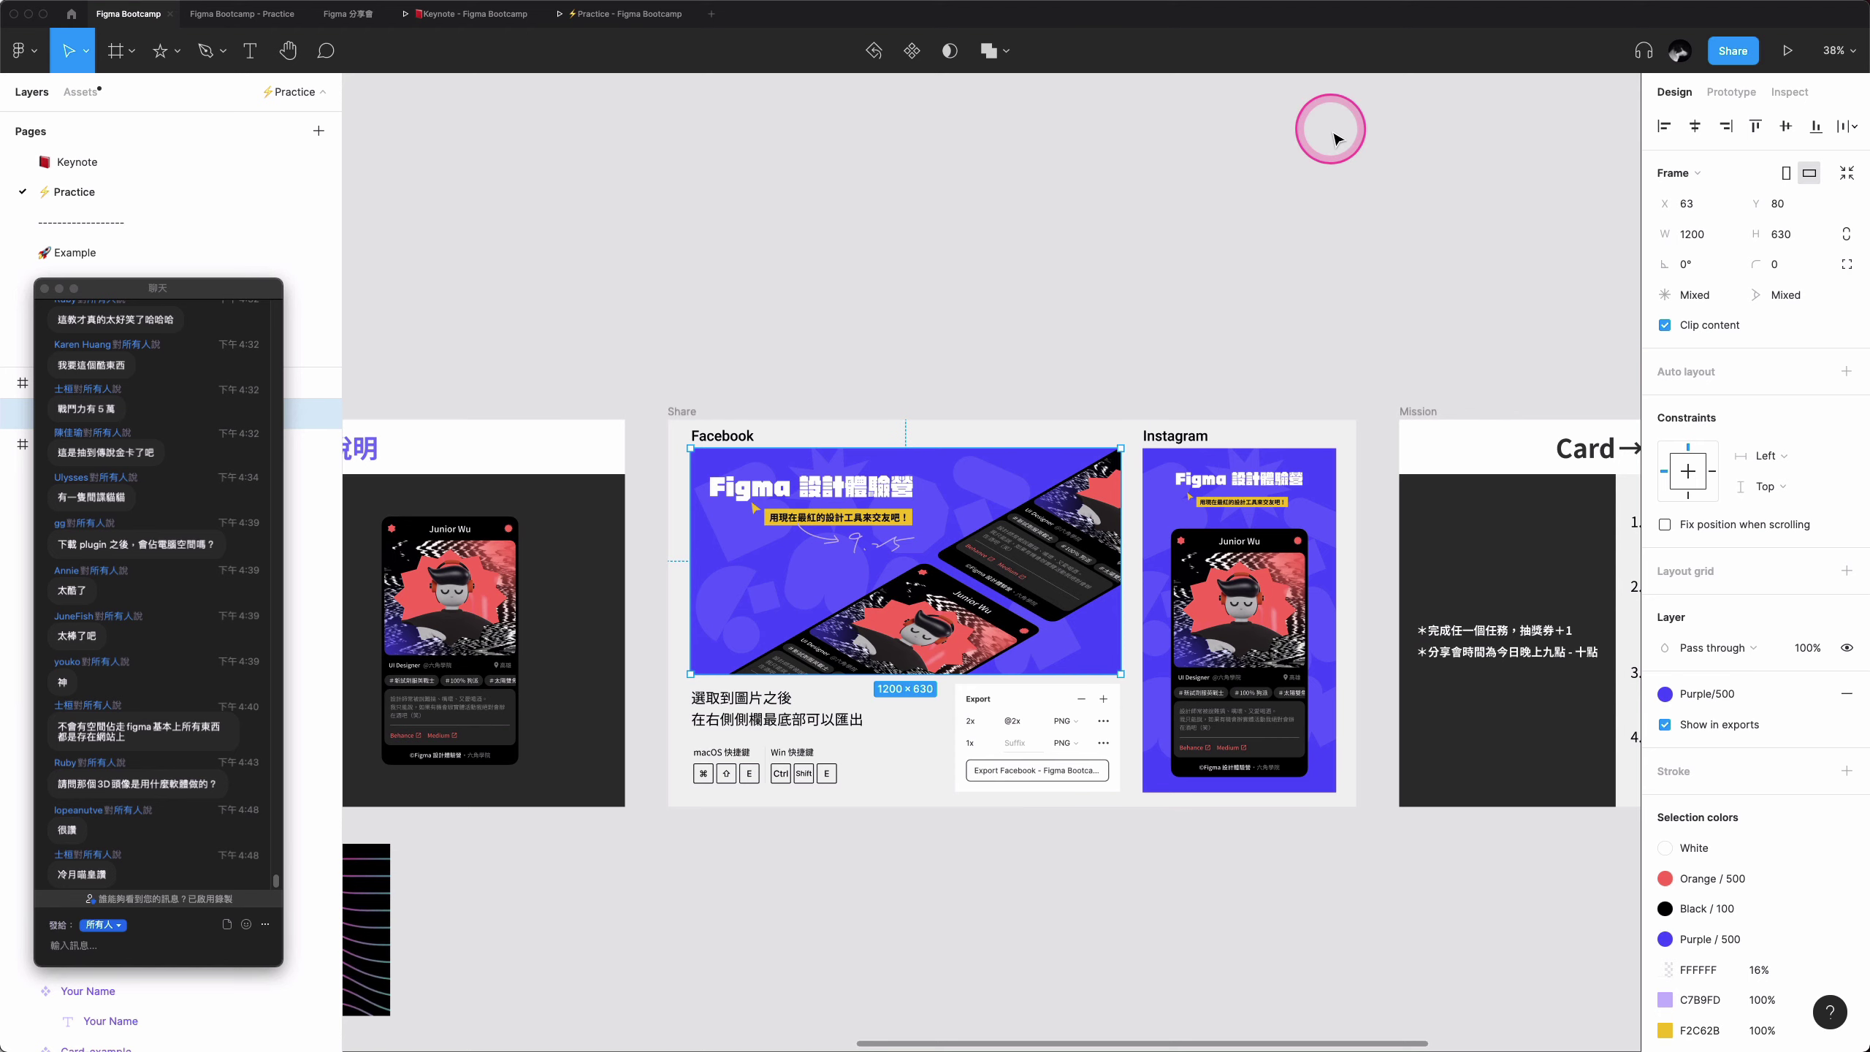
left_click(1285, 478)
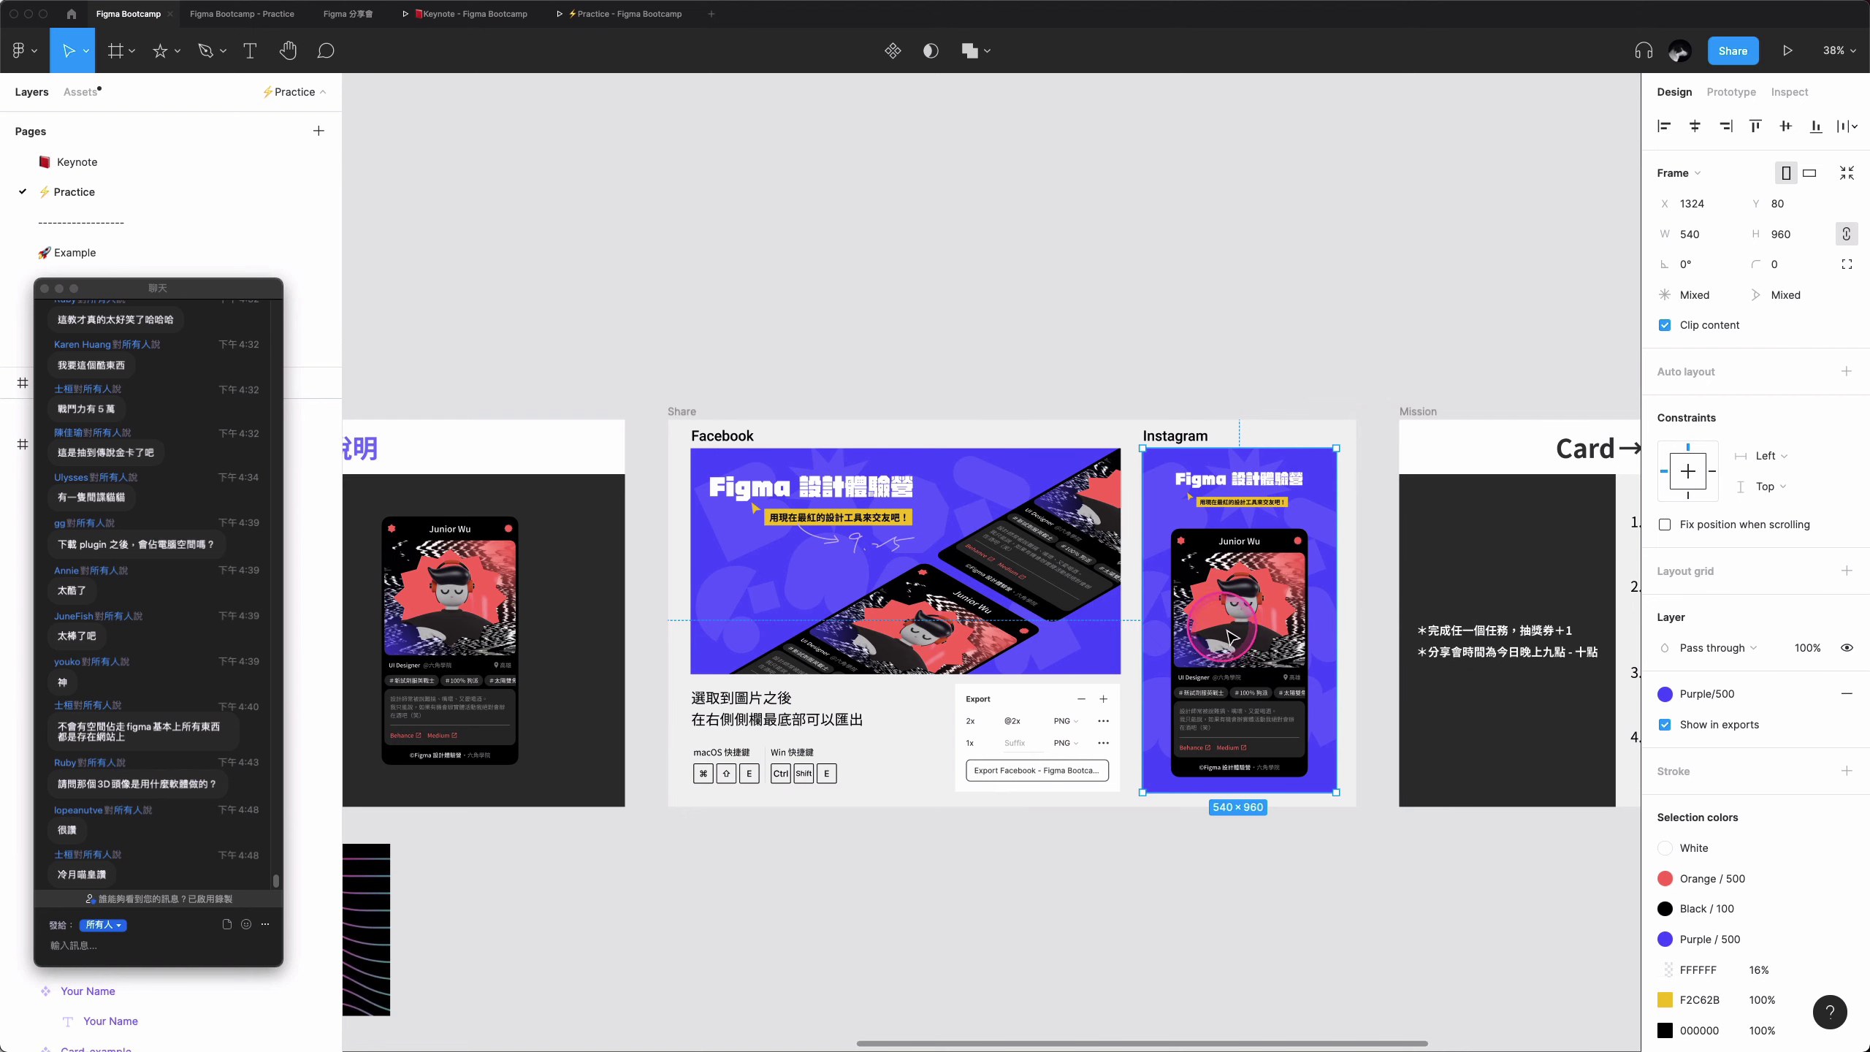
left_click(845, 611)
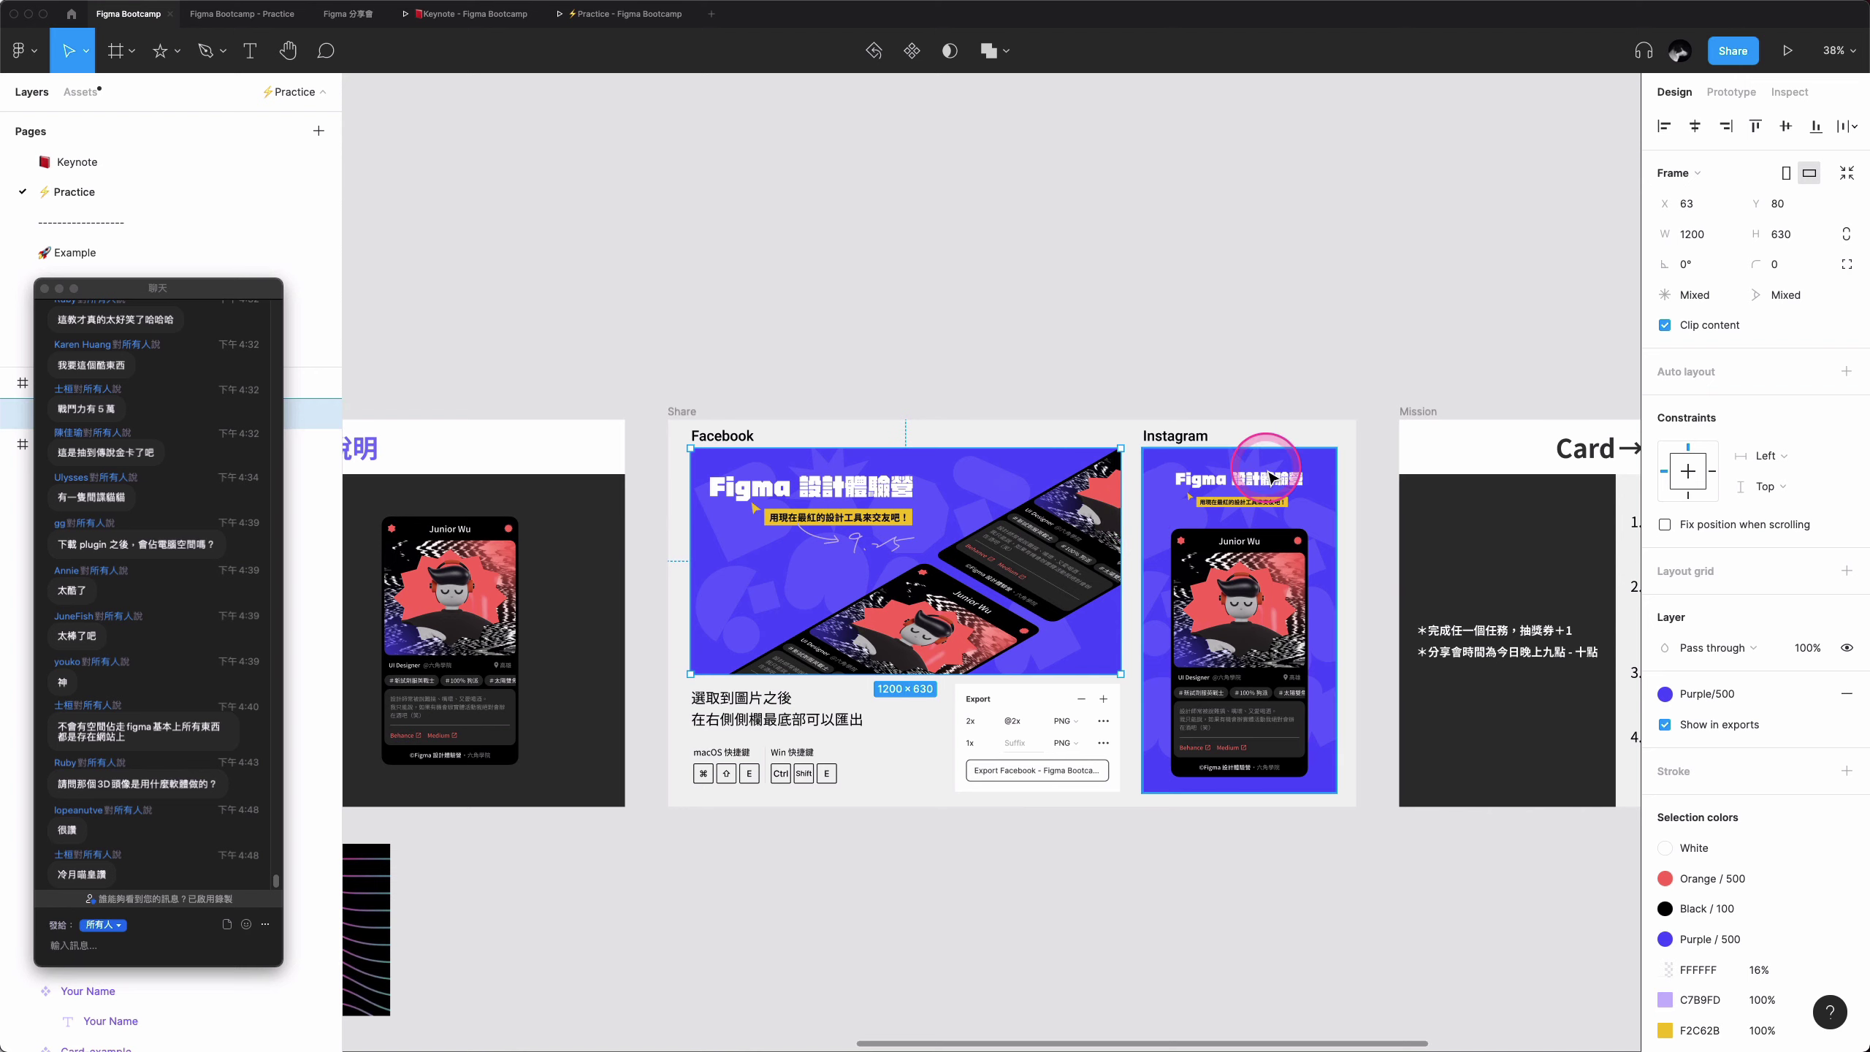
left_click(1254, 646)
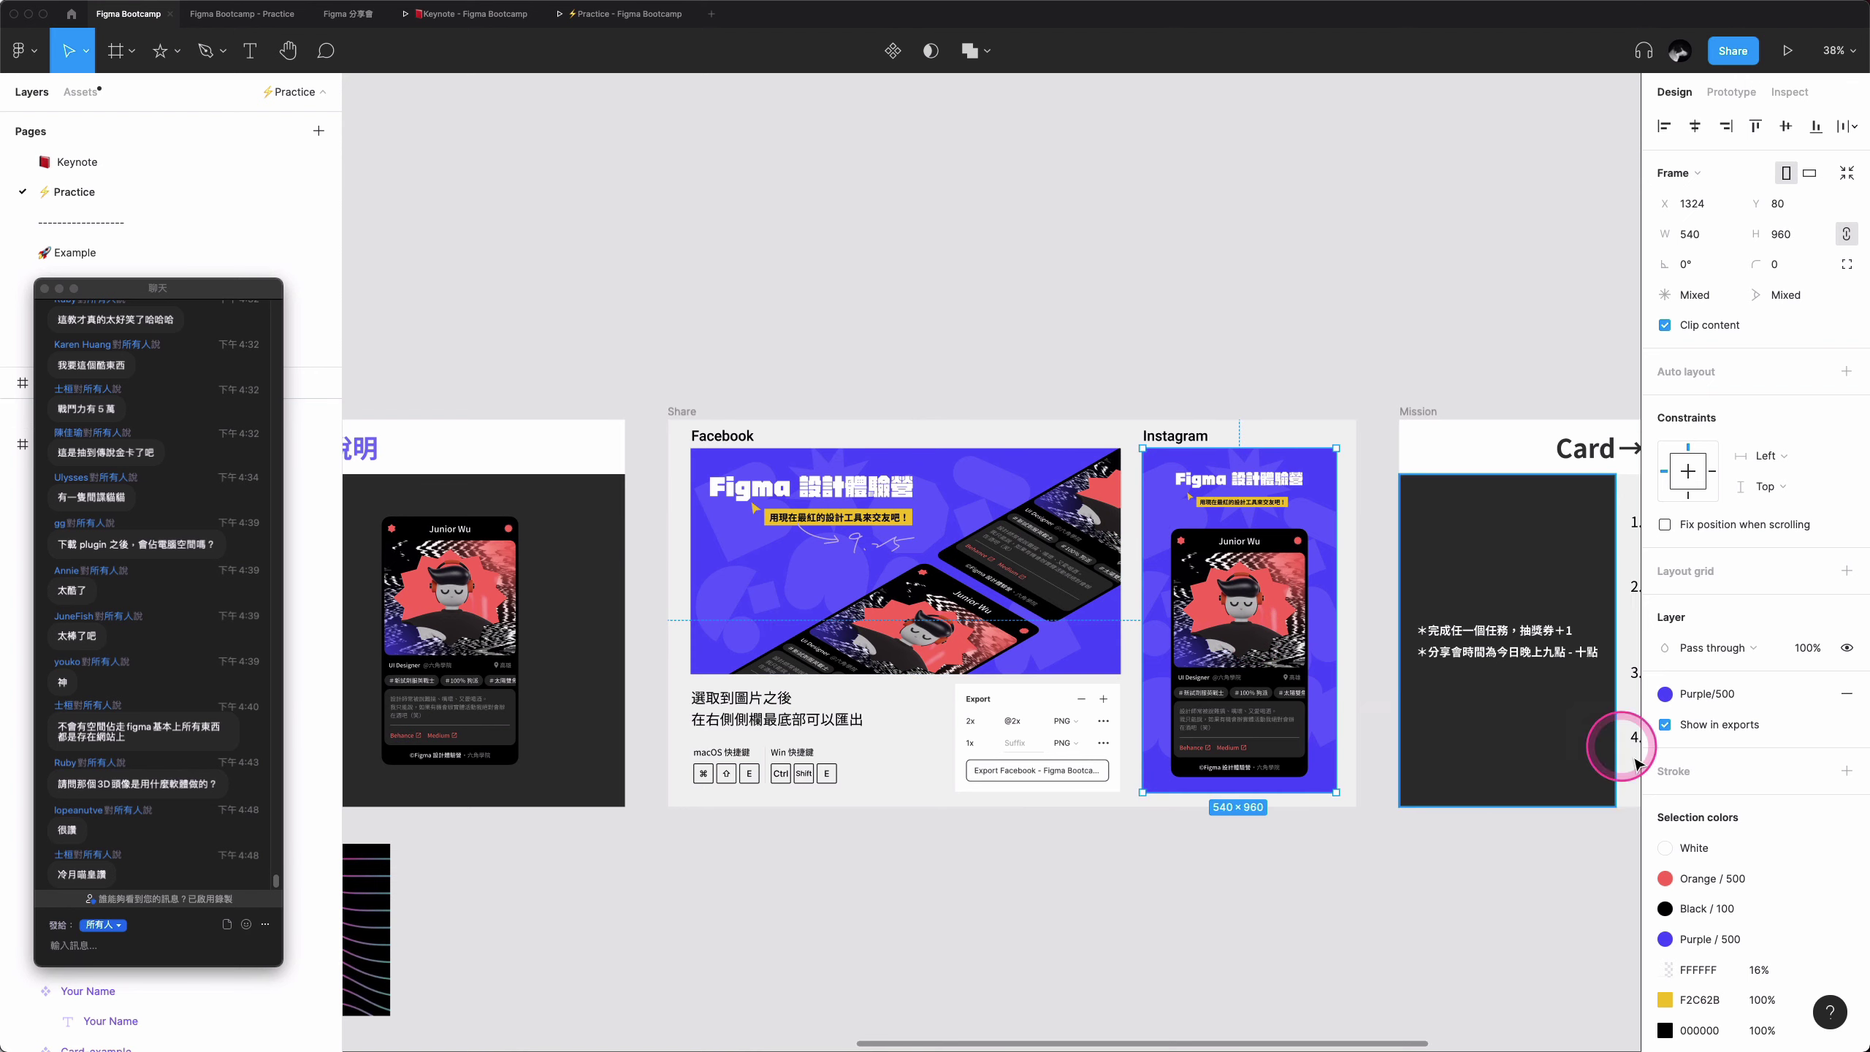
scroll(1744, 763, "down", 5)
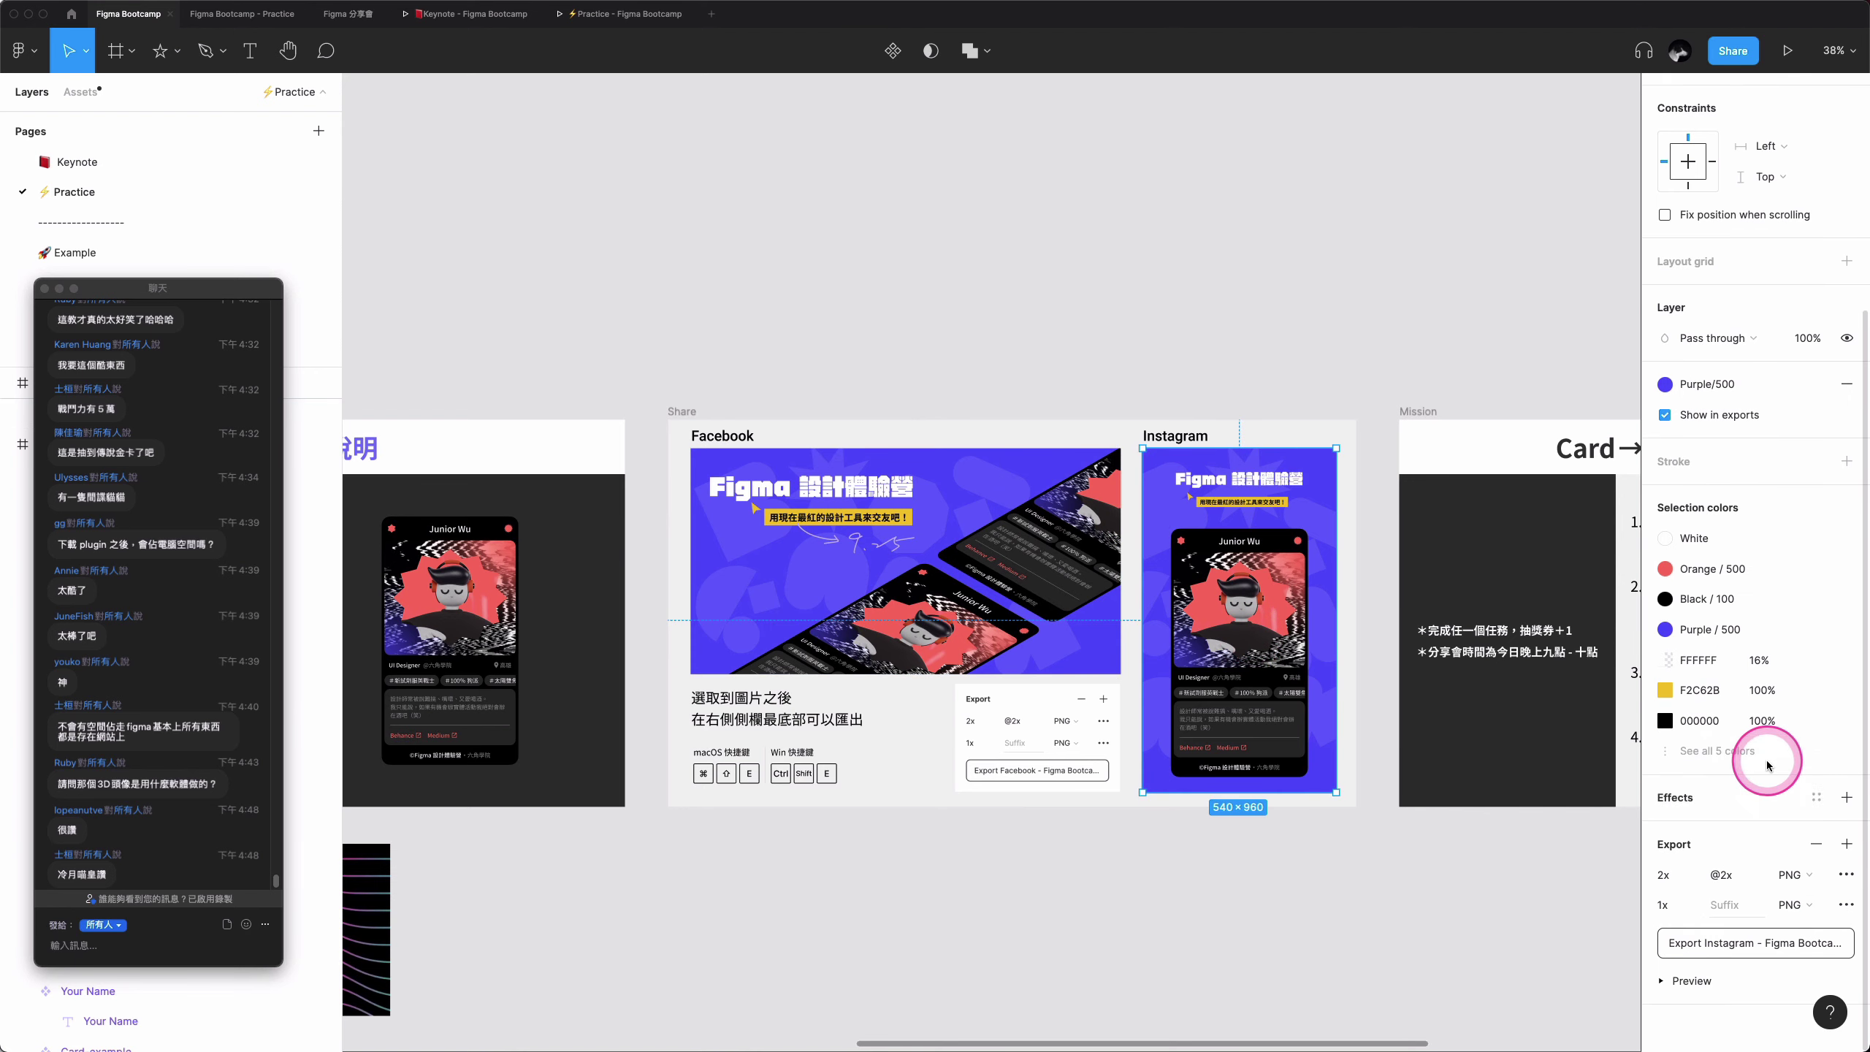
scroll(1769, 752, "up", 4)
scroll(1761, 744, "down", 4)
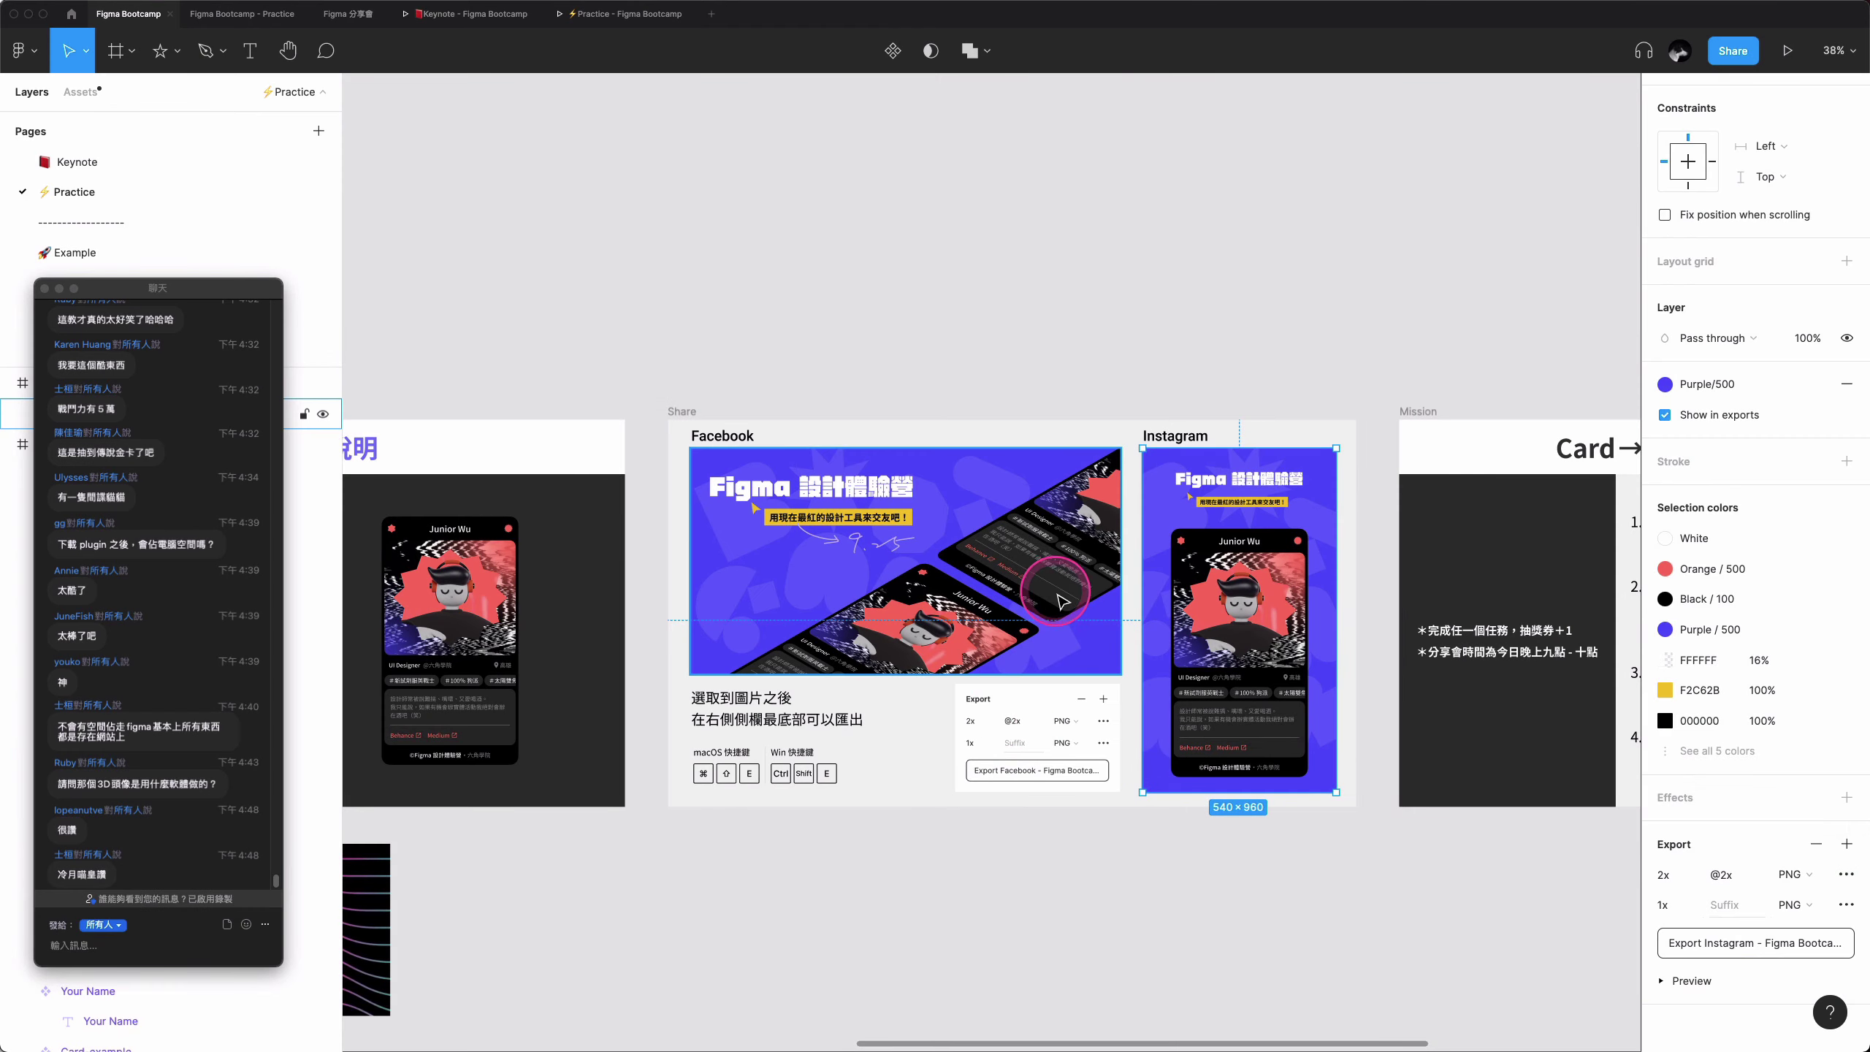
left_click(1052, 582, "shift")
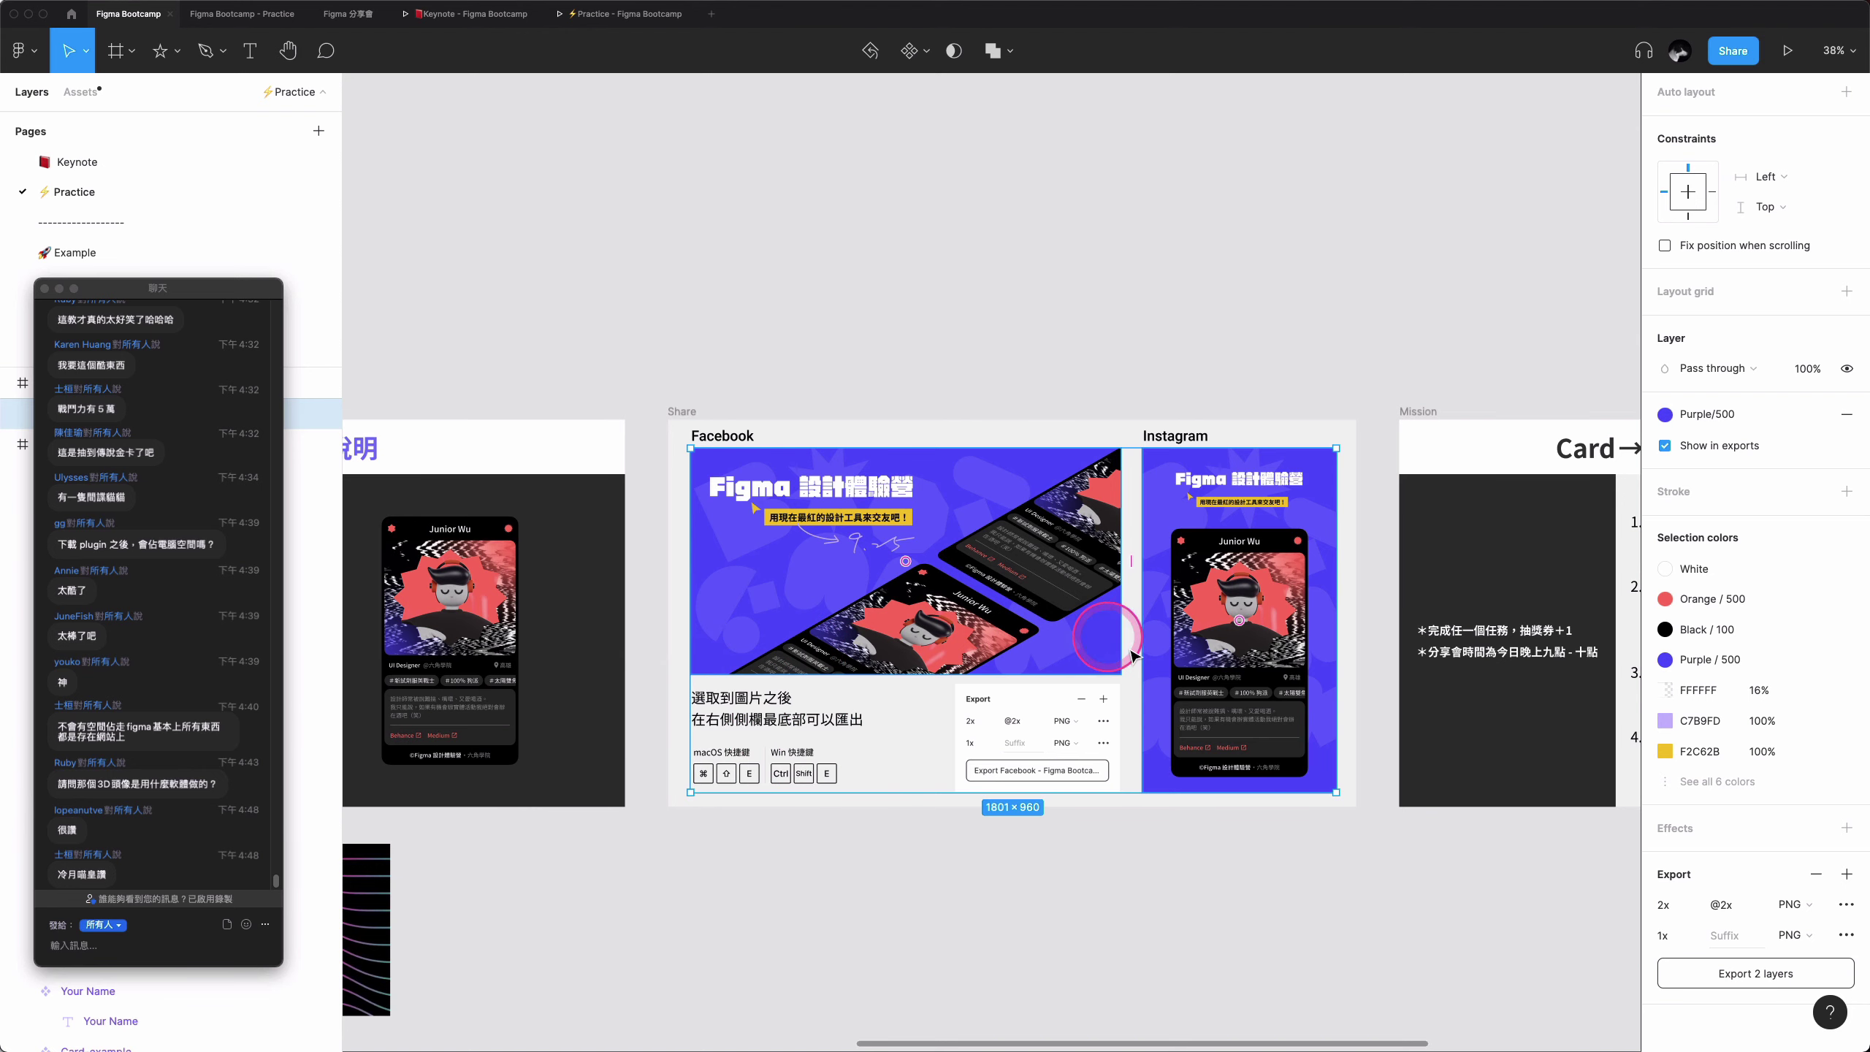
left_click(1301, 869)
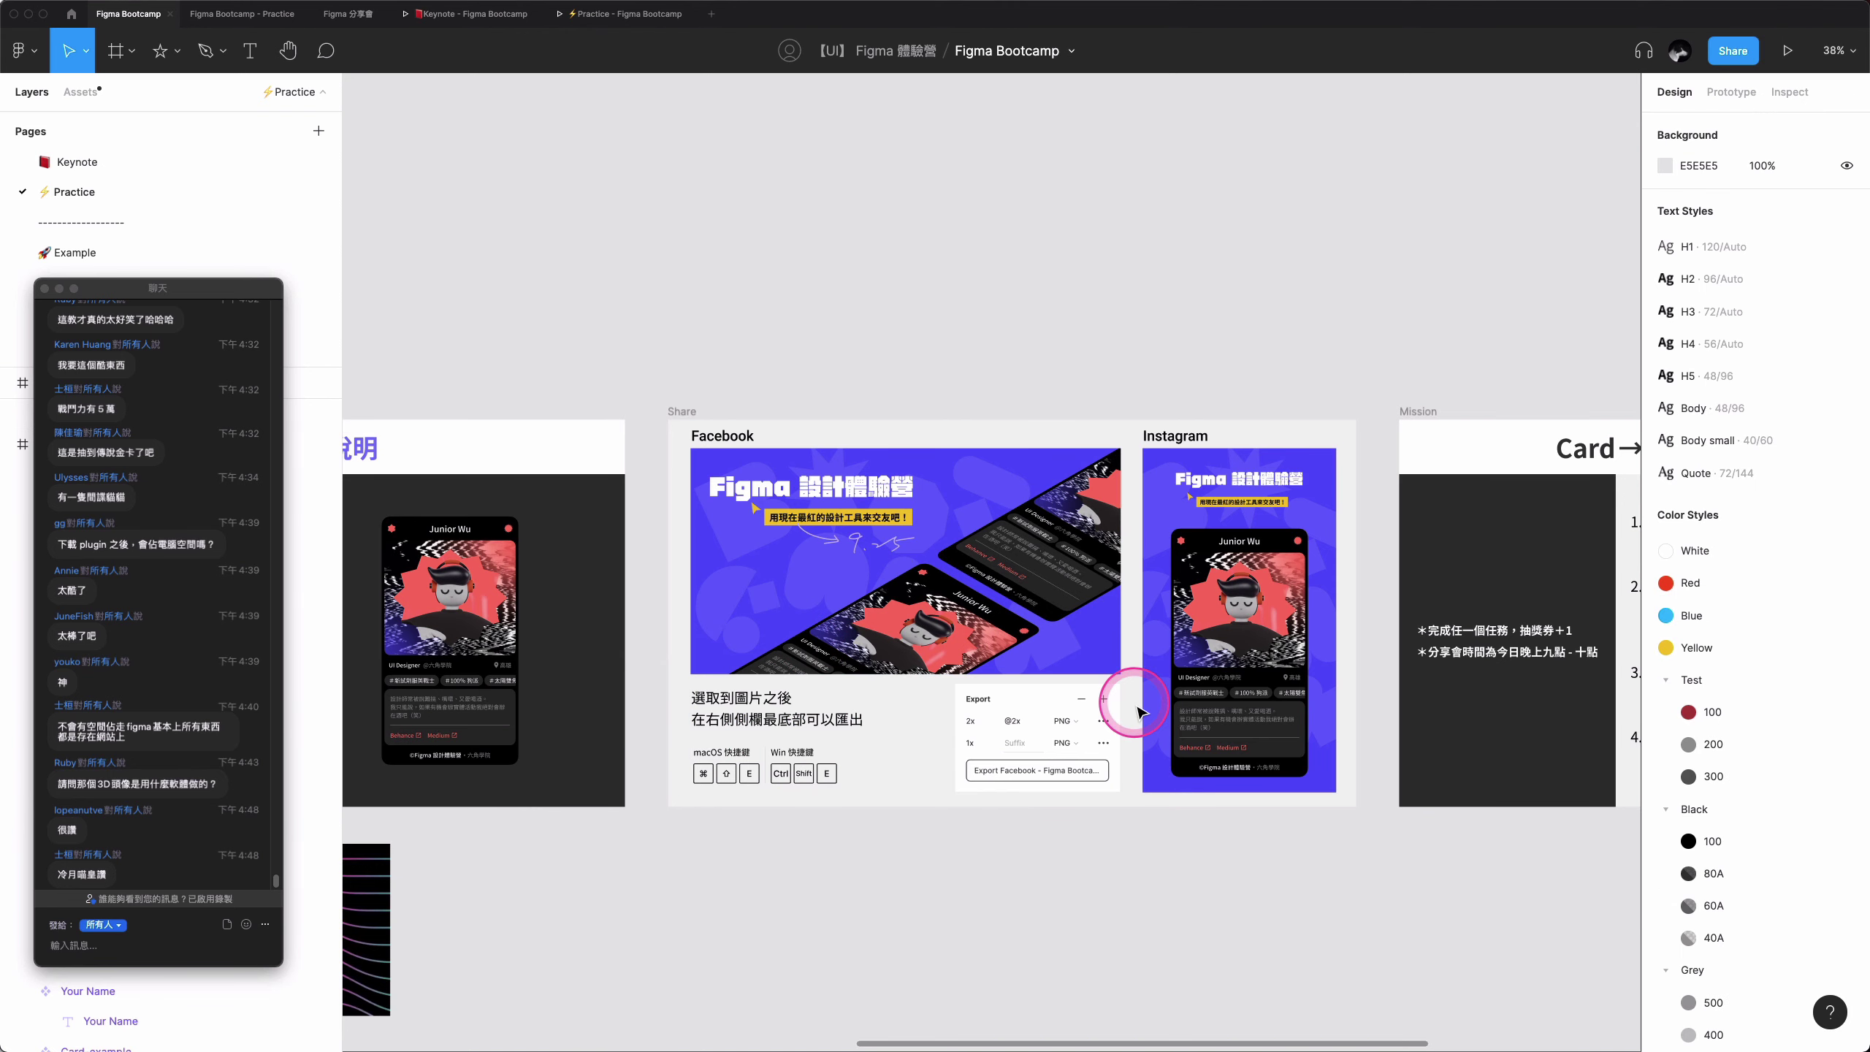
- Pan to the Mission frame to read its four tasks, then zoom out over all frames
scroll(1137, 711, "right", 3)
scroll(1148, 692, "right", 7)
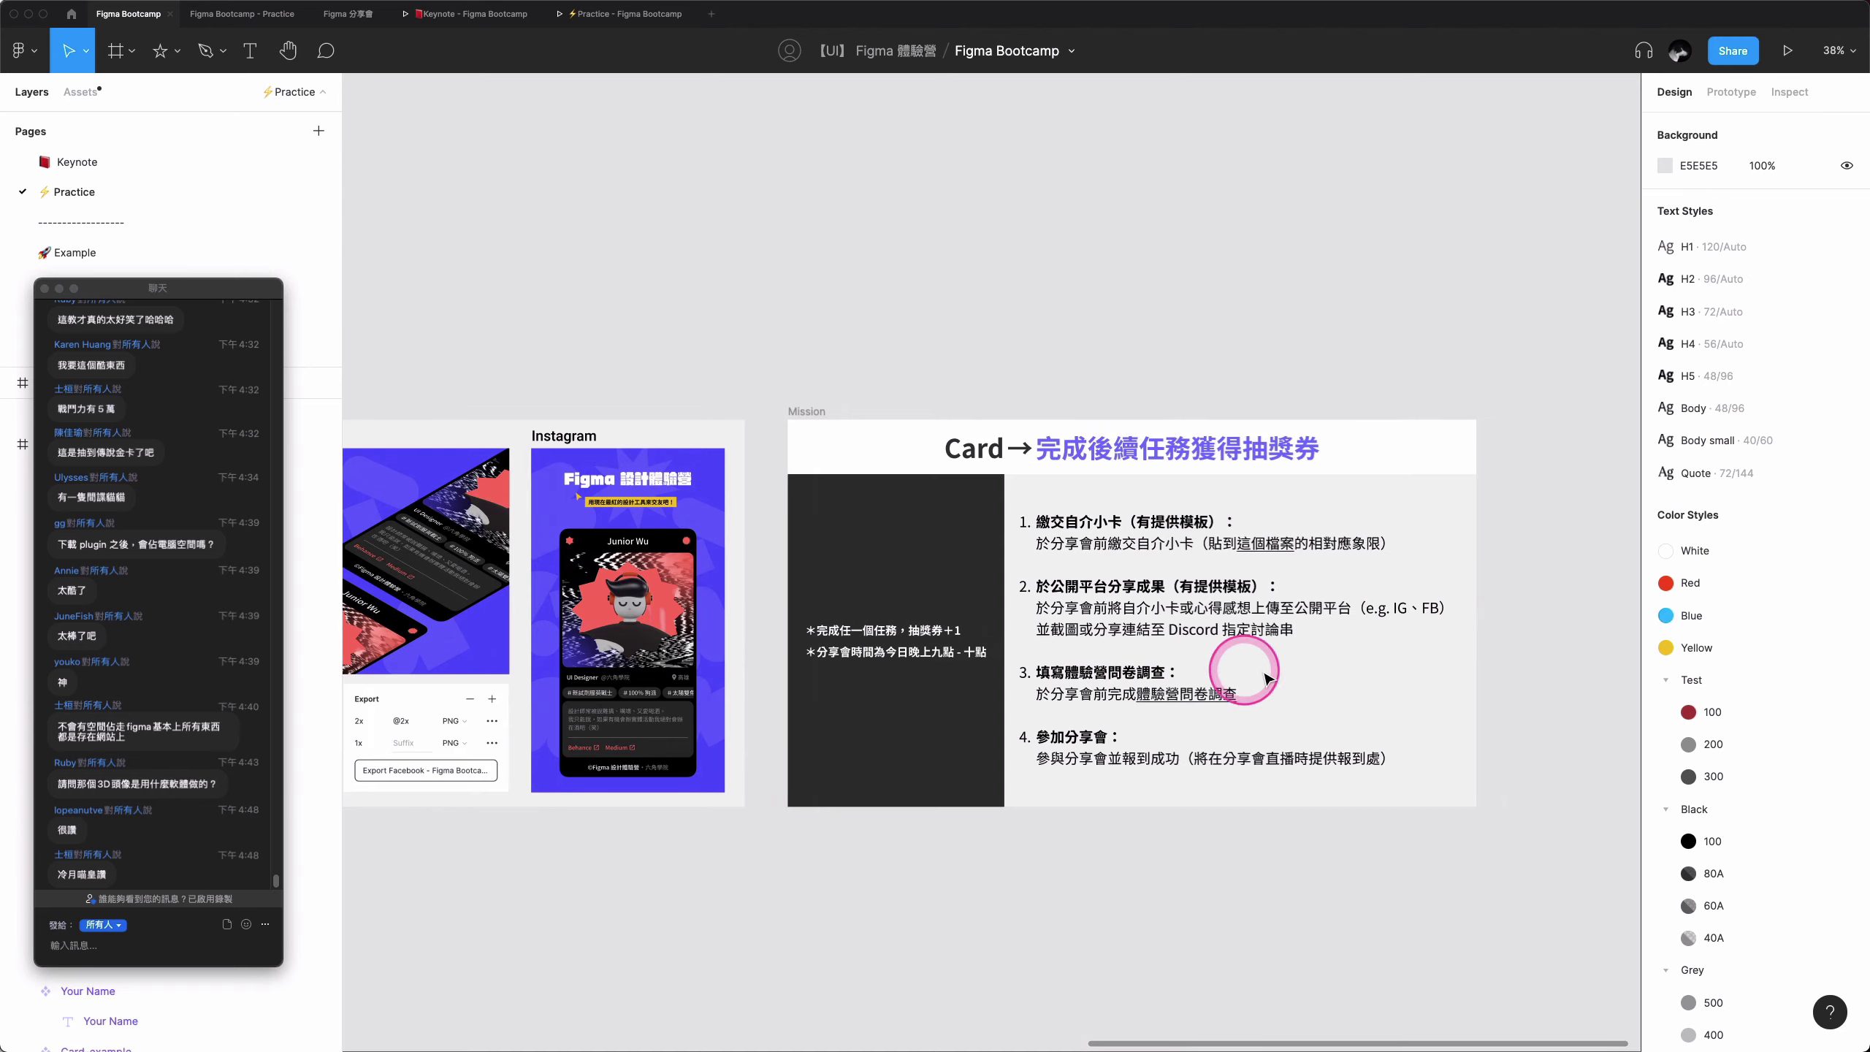
scroll(1267, 678, "up", 2, "ctrl")
scroll(1270, 678, "up", 2, "ctrl")
scroll(1274, 679, "up", 1, "ctrl")
scroll(1277, 679, "up", 1, "ctrl")
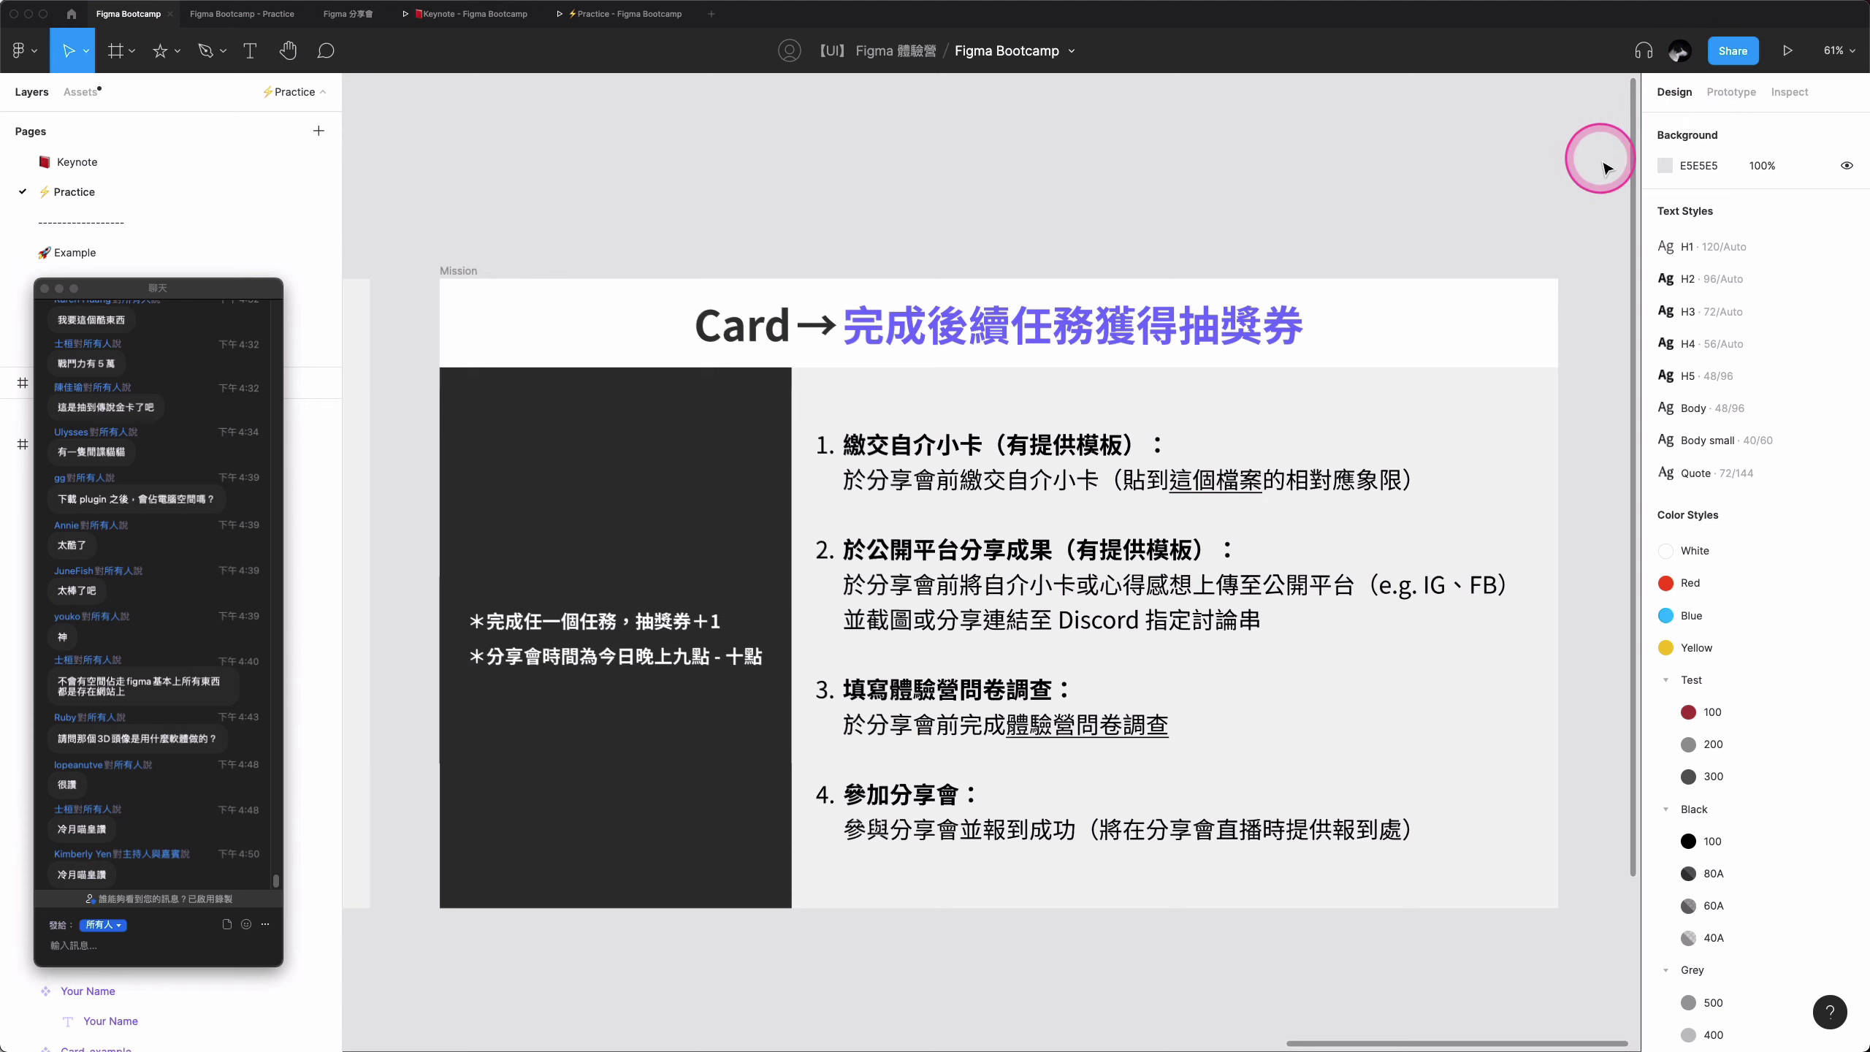
scroll(1299, 286, "down", 5, "ctrl")
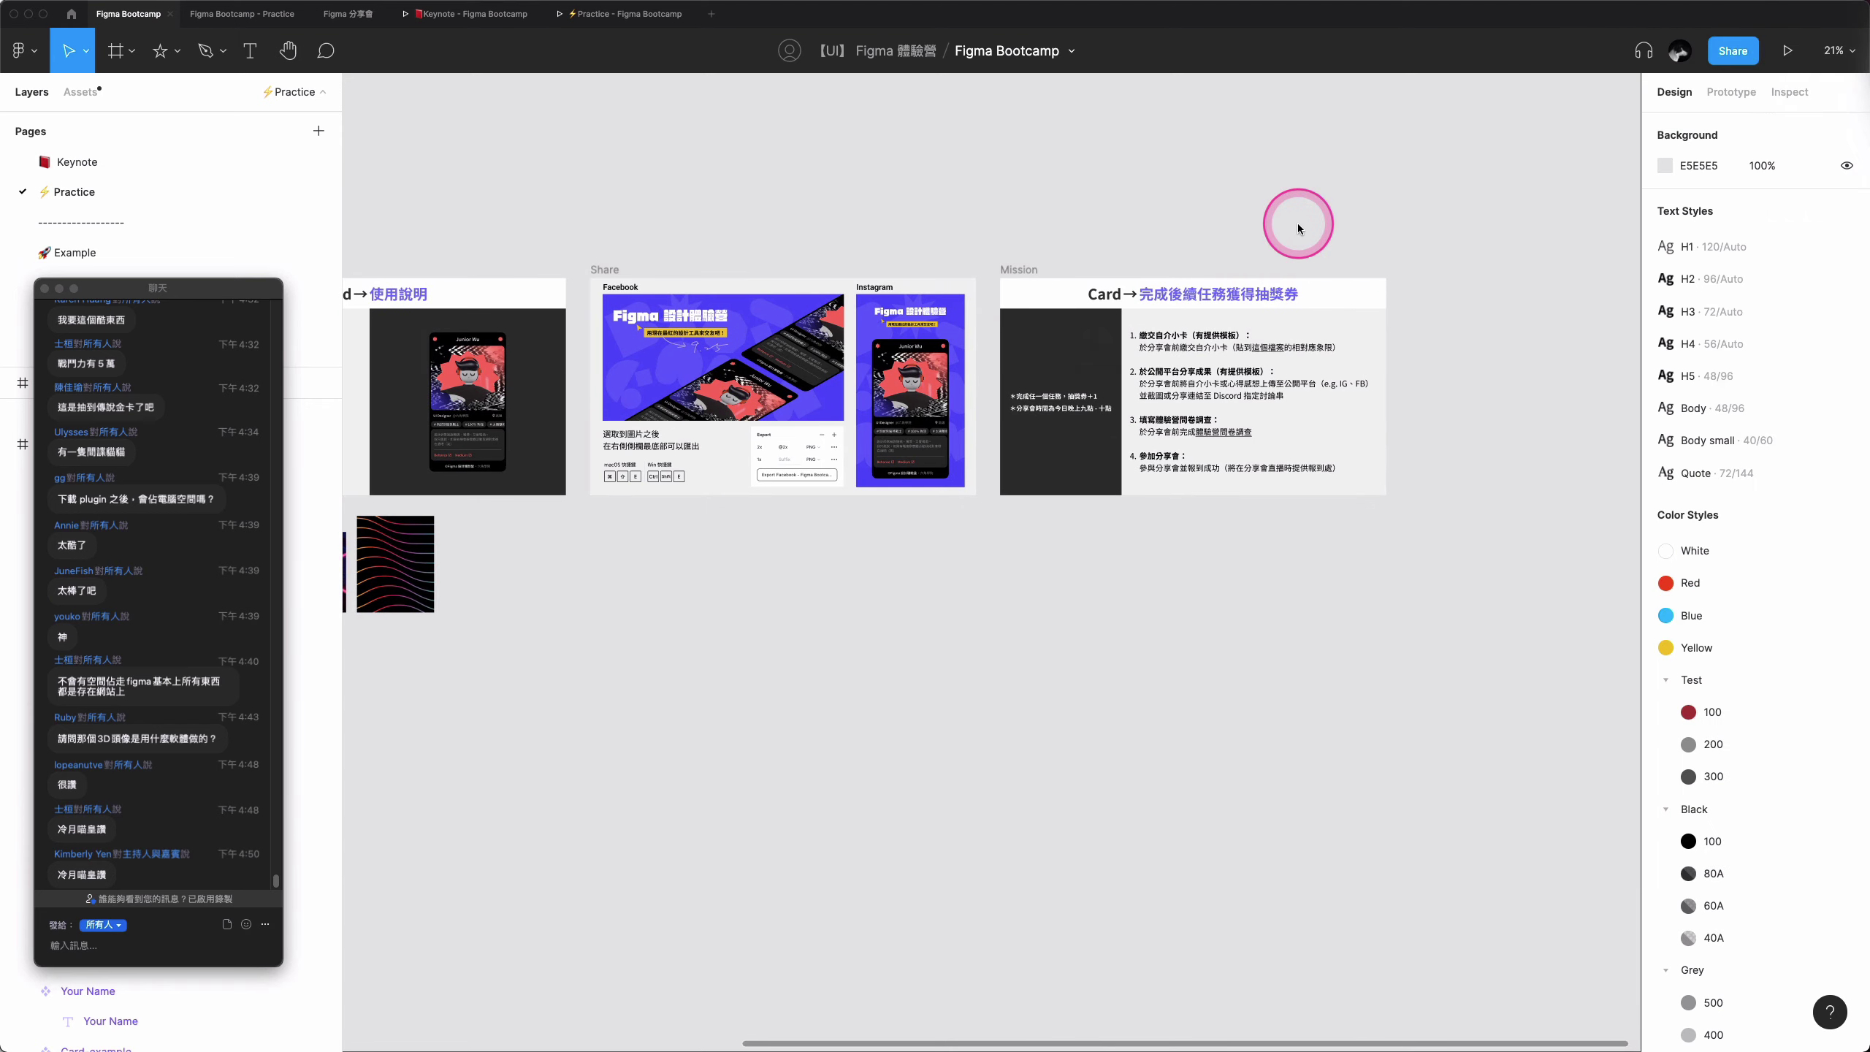
scroll(1298, 222, "left", 3)
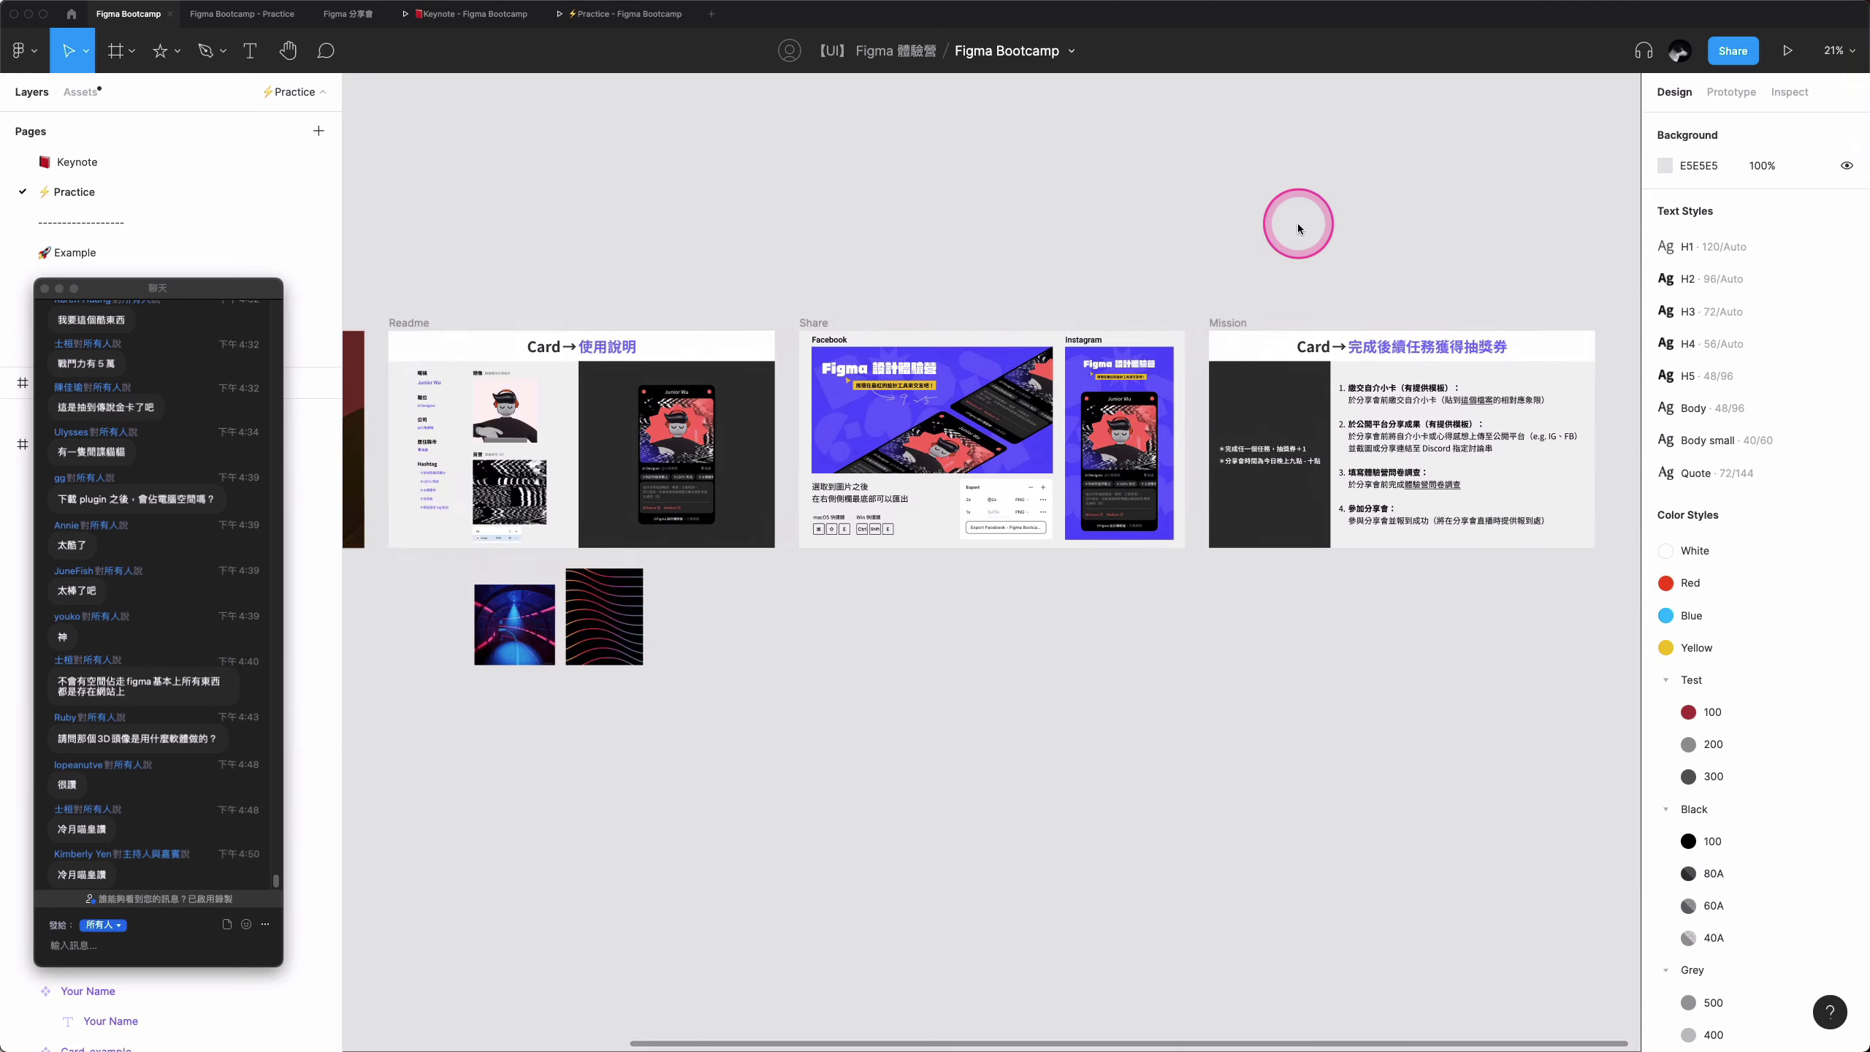
- Set 'Anyone with the link' to 'can view' and copy the file's share link
left_click(1734, 53)
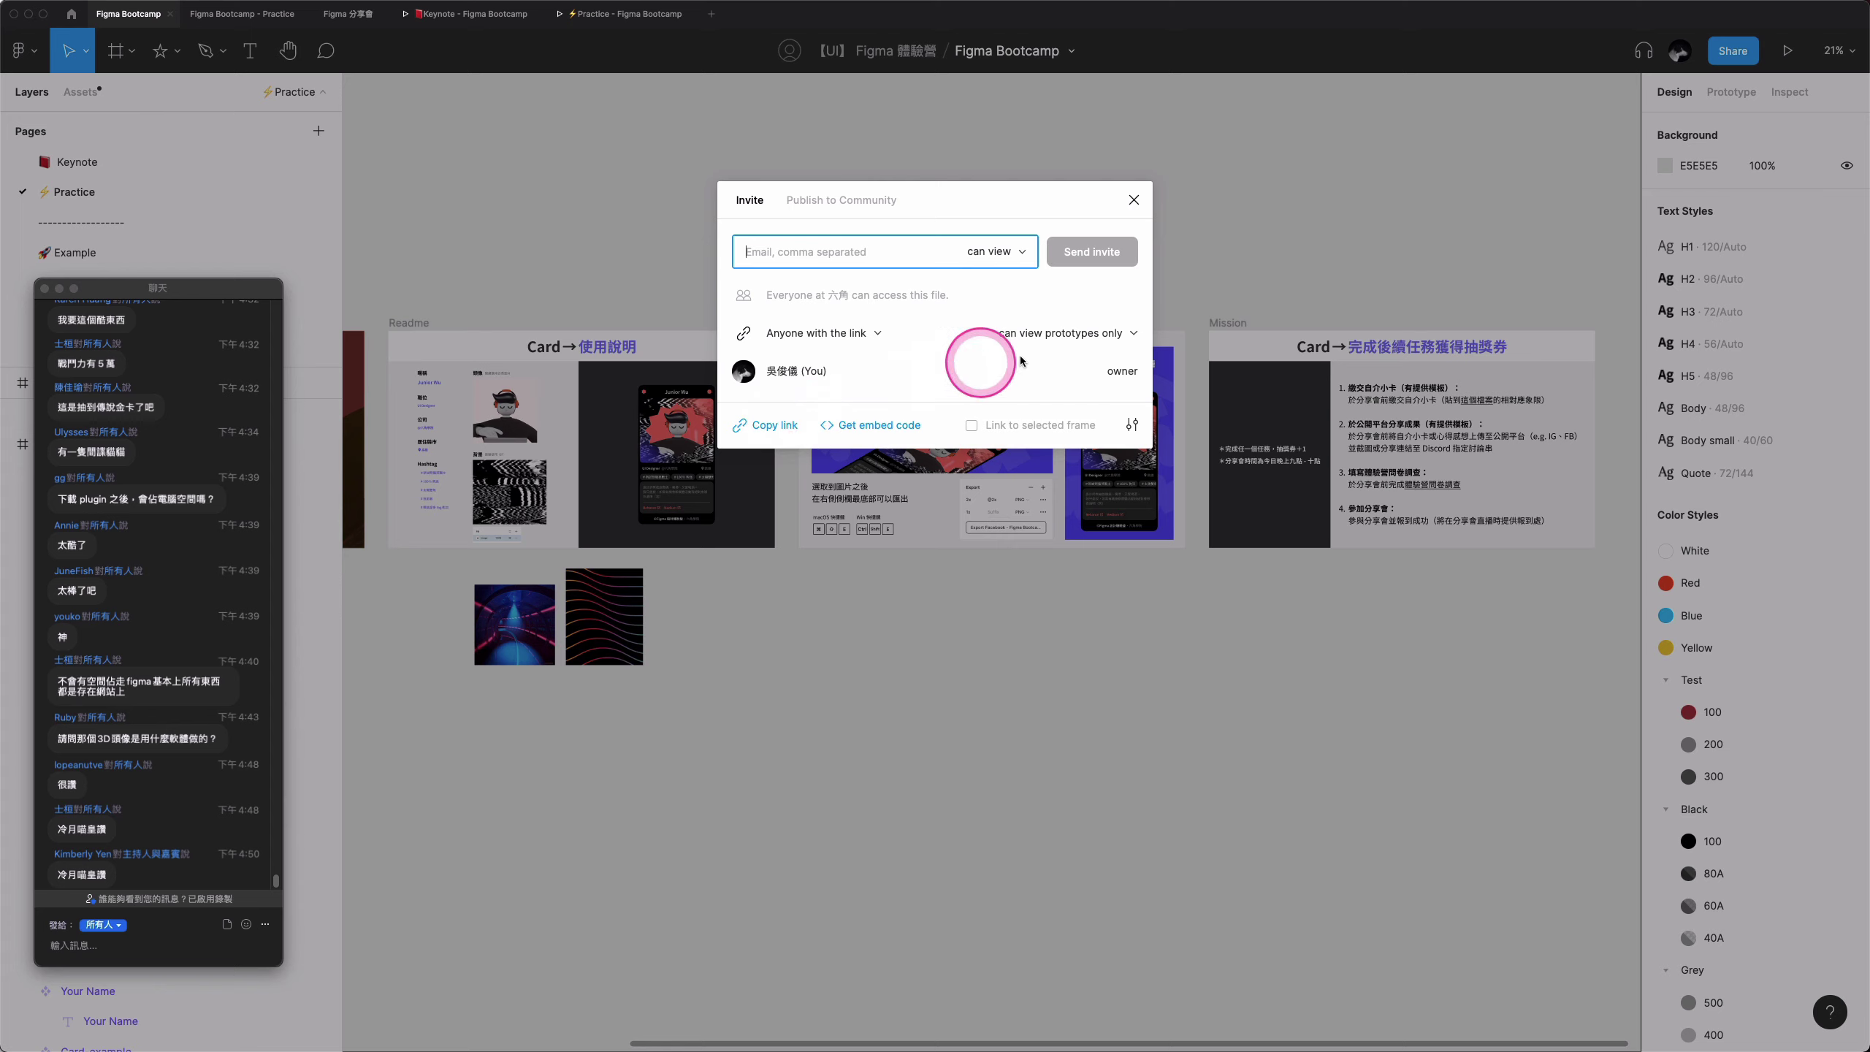
left_click(1076, 334)
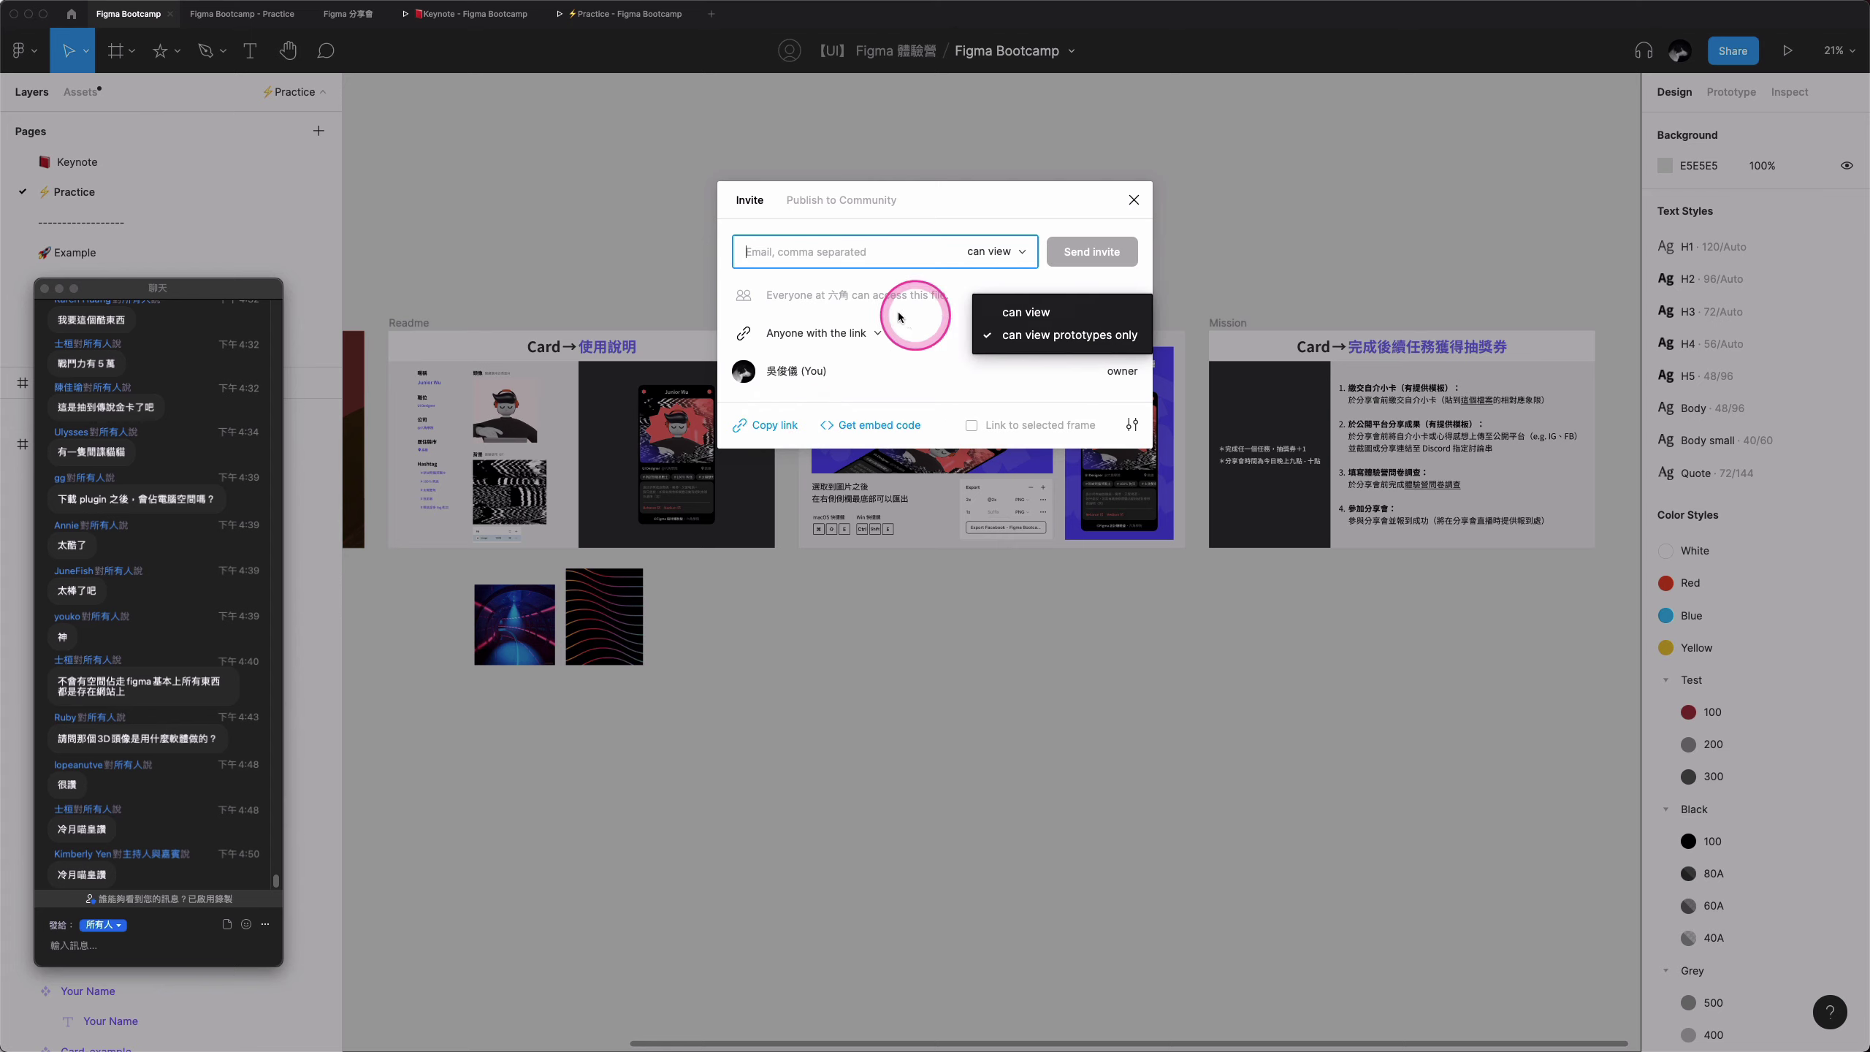
left_click(1034, 314)
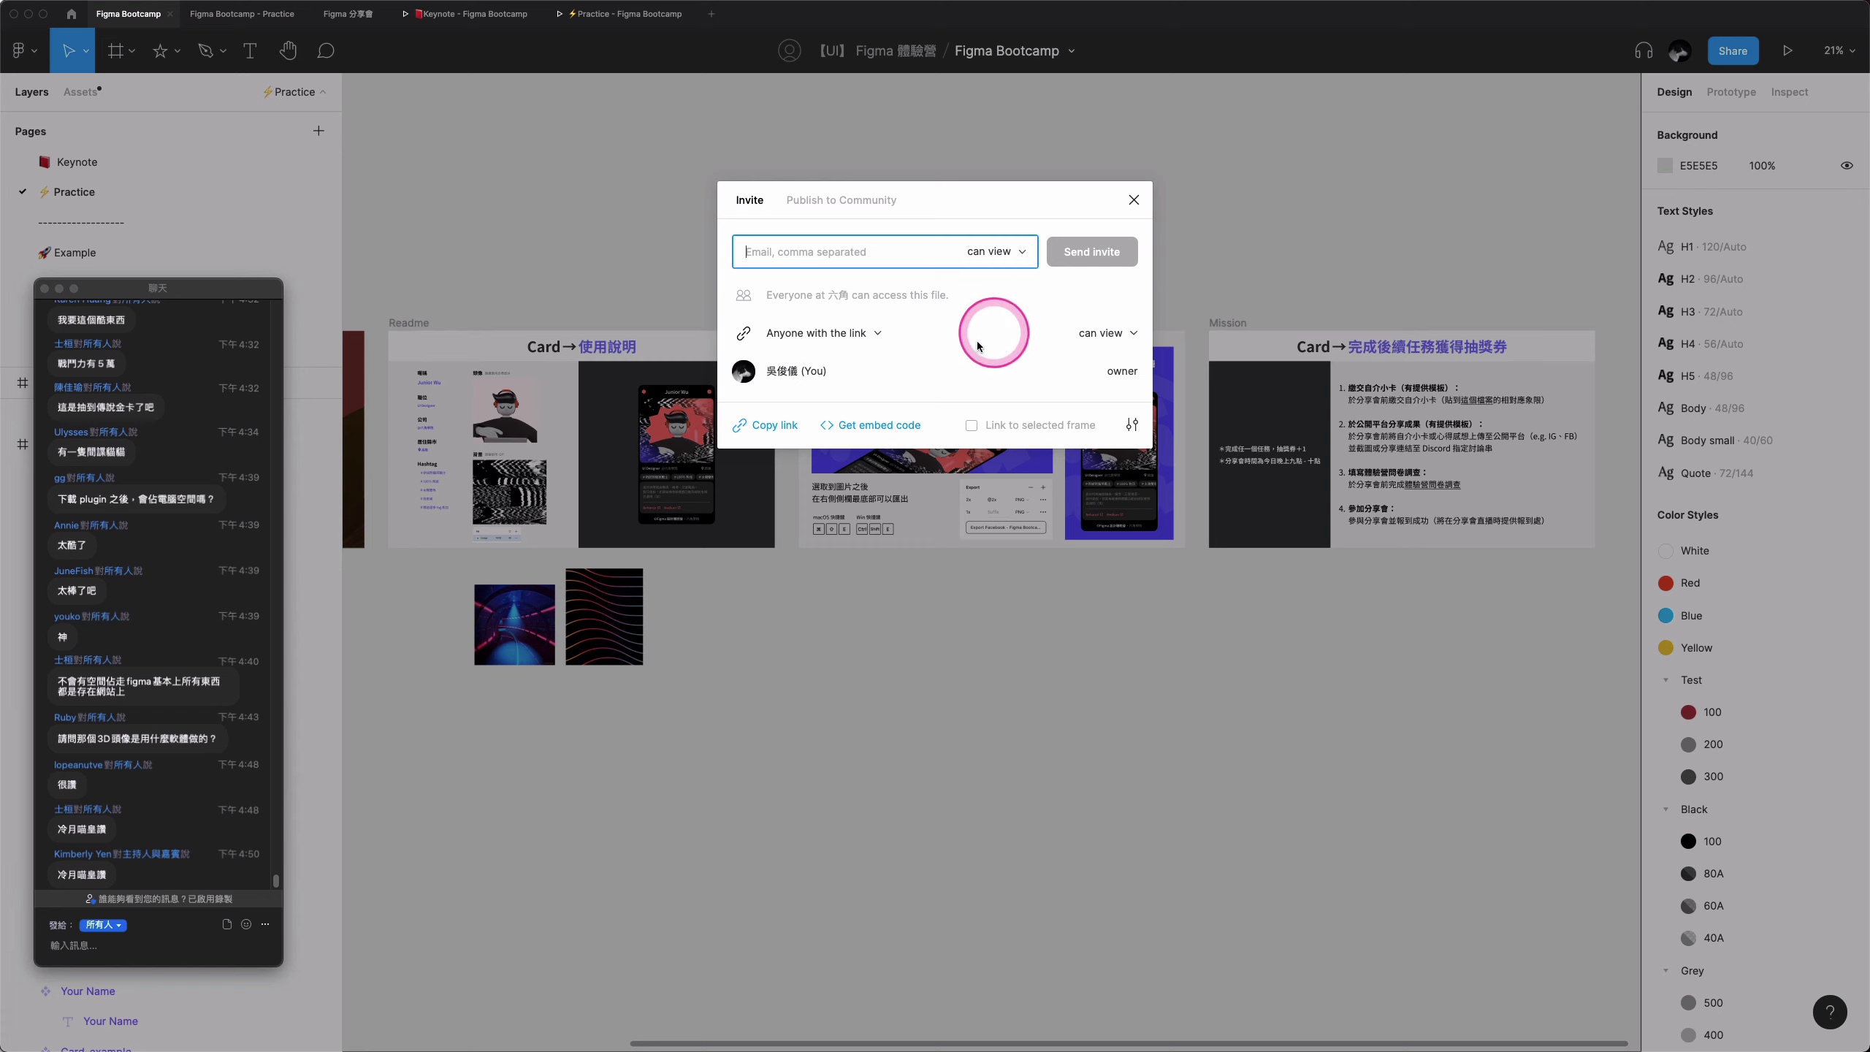
left_click(1098, 341)
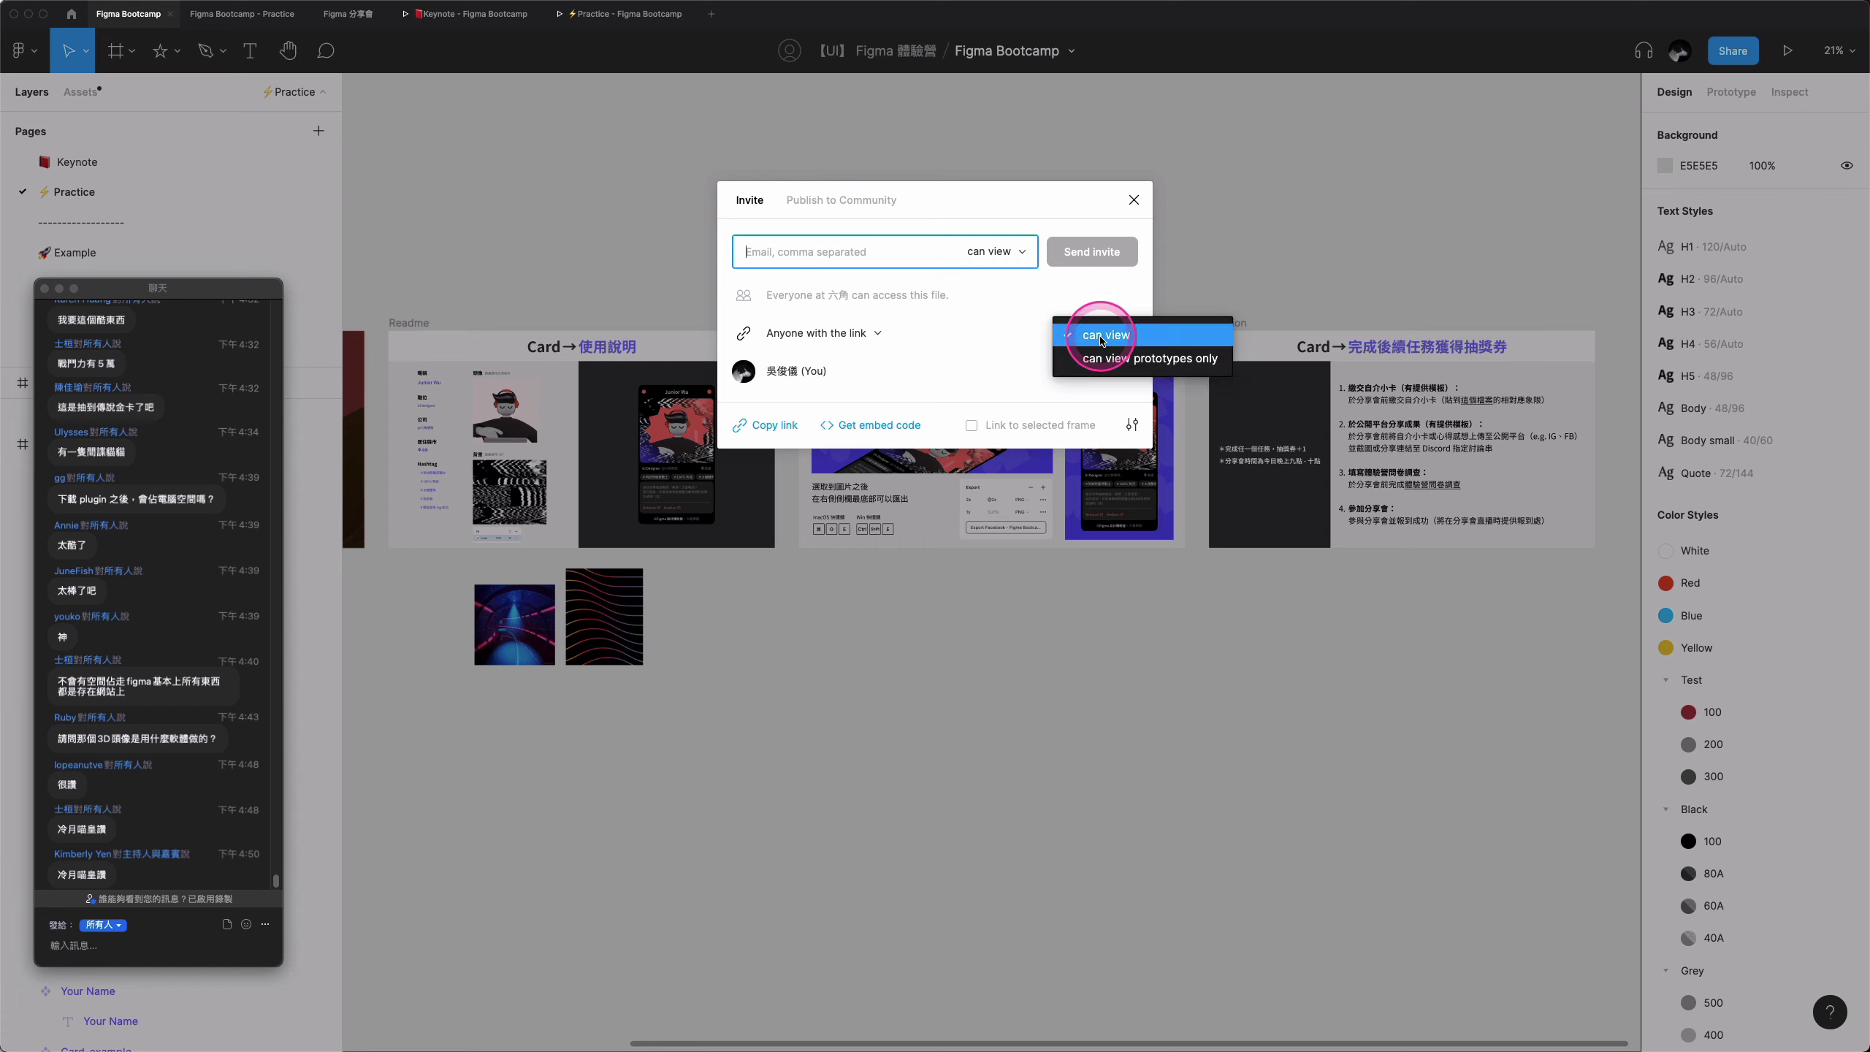
left_click(1102, 308)
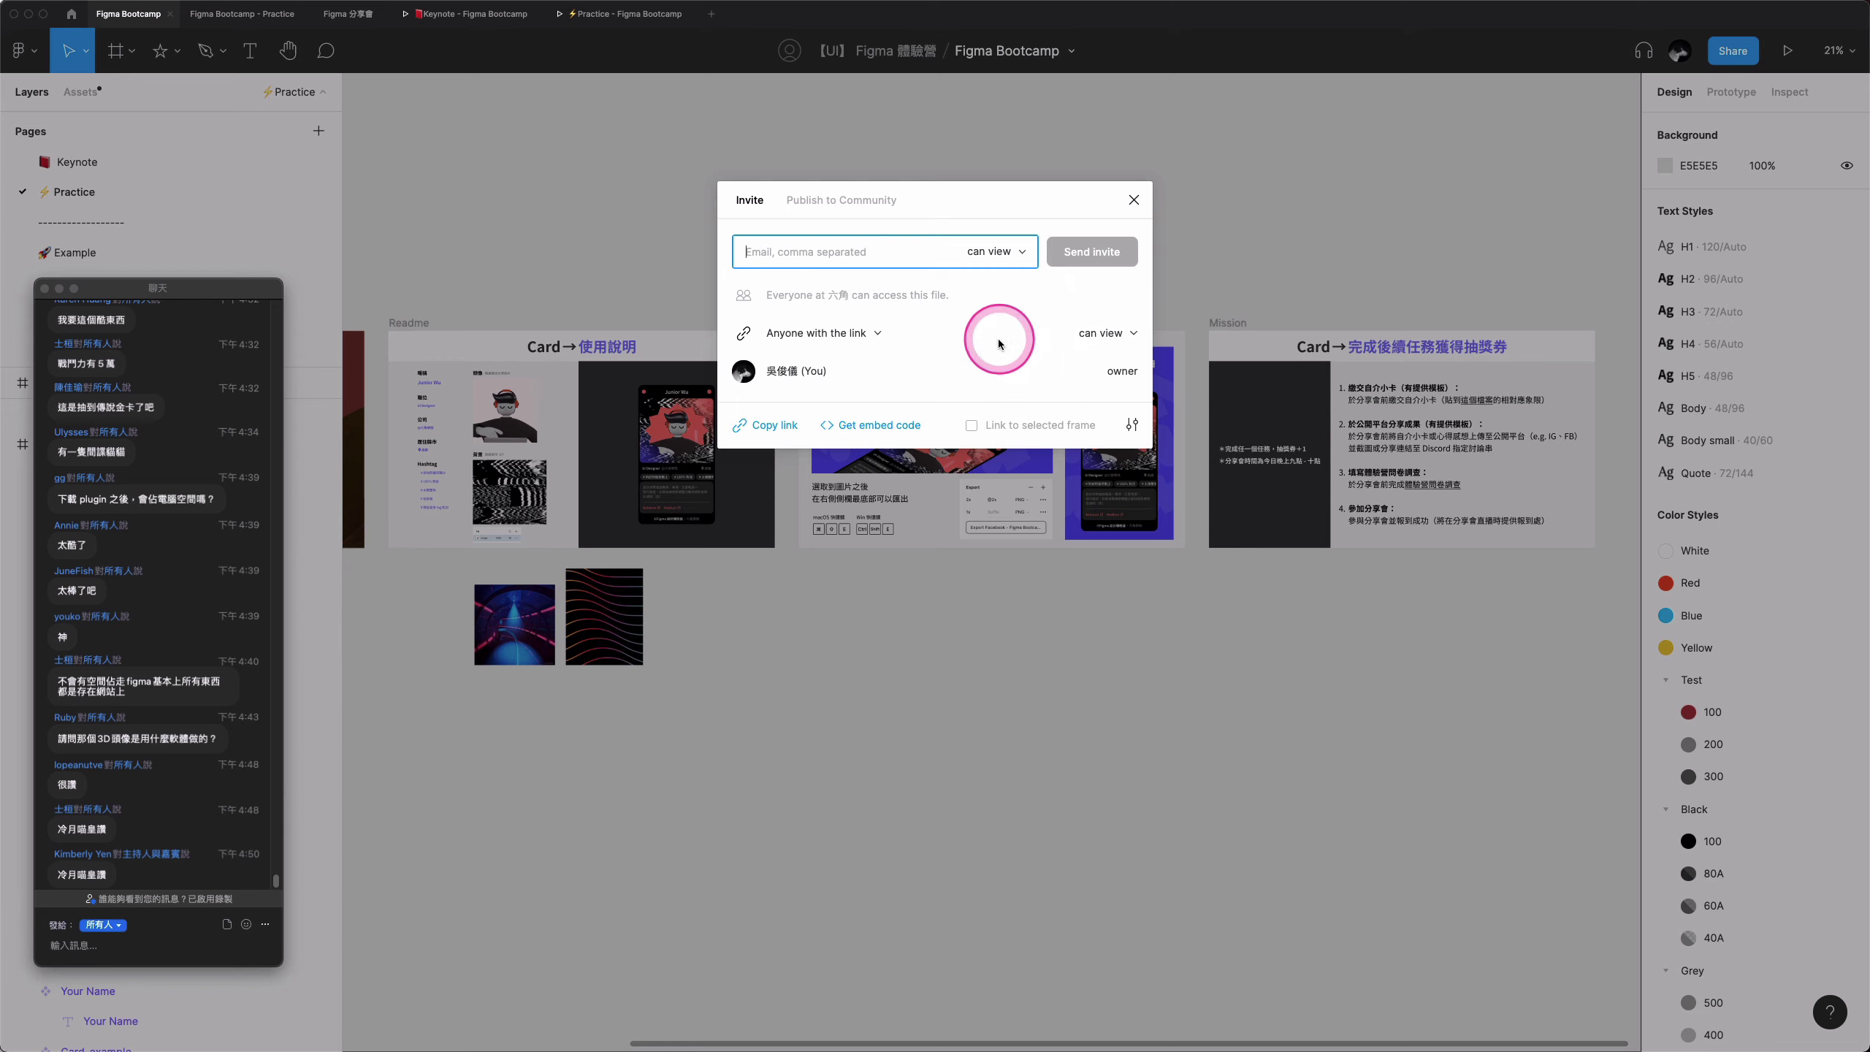
left_click(1101, 336)
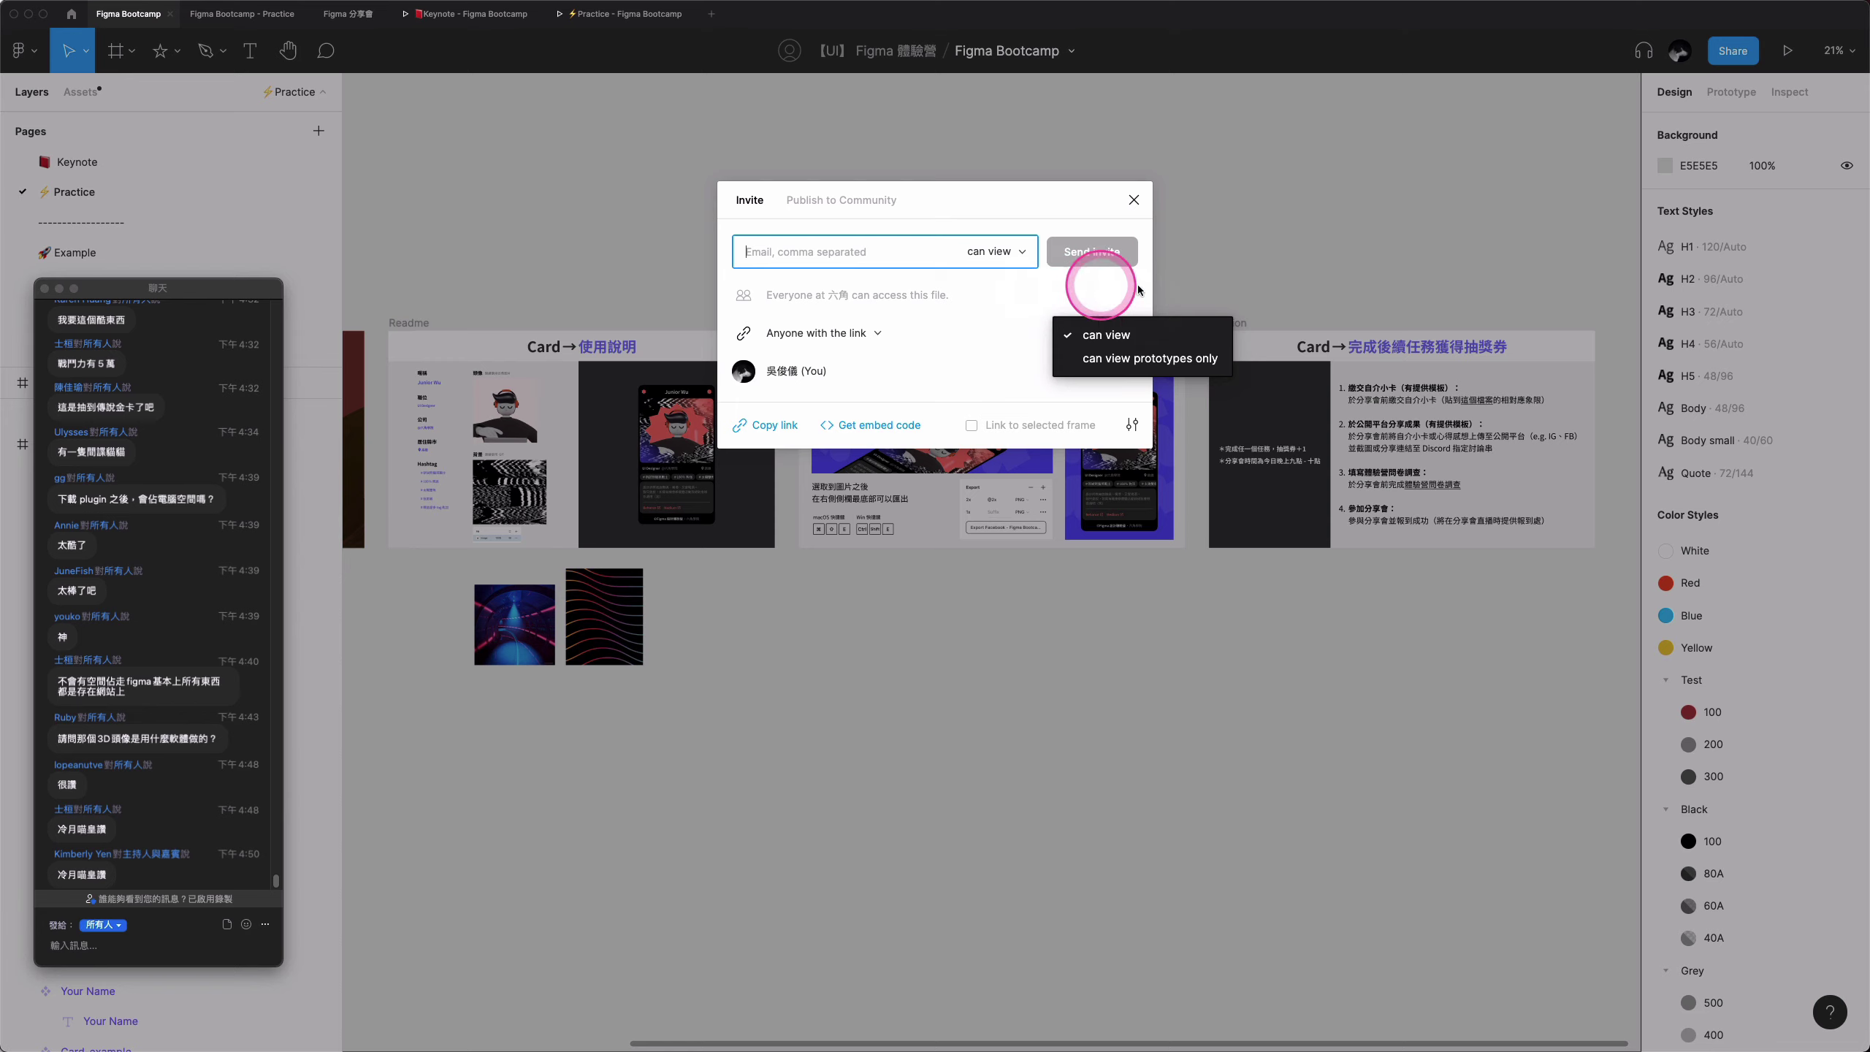
left_click(977, 372)
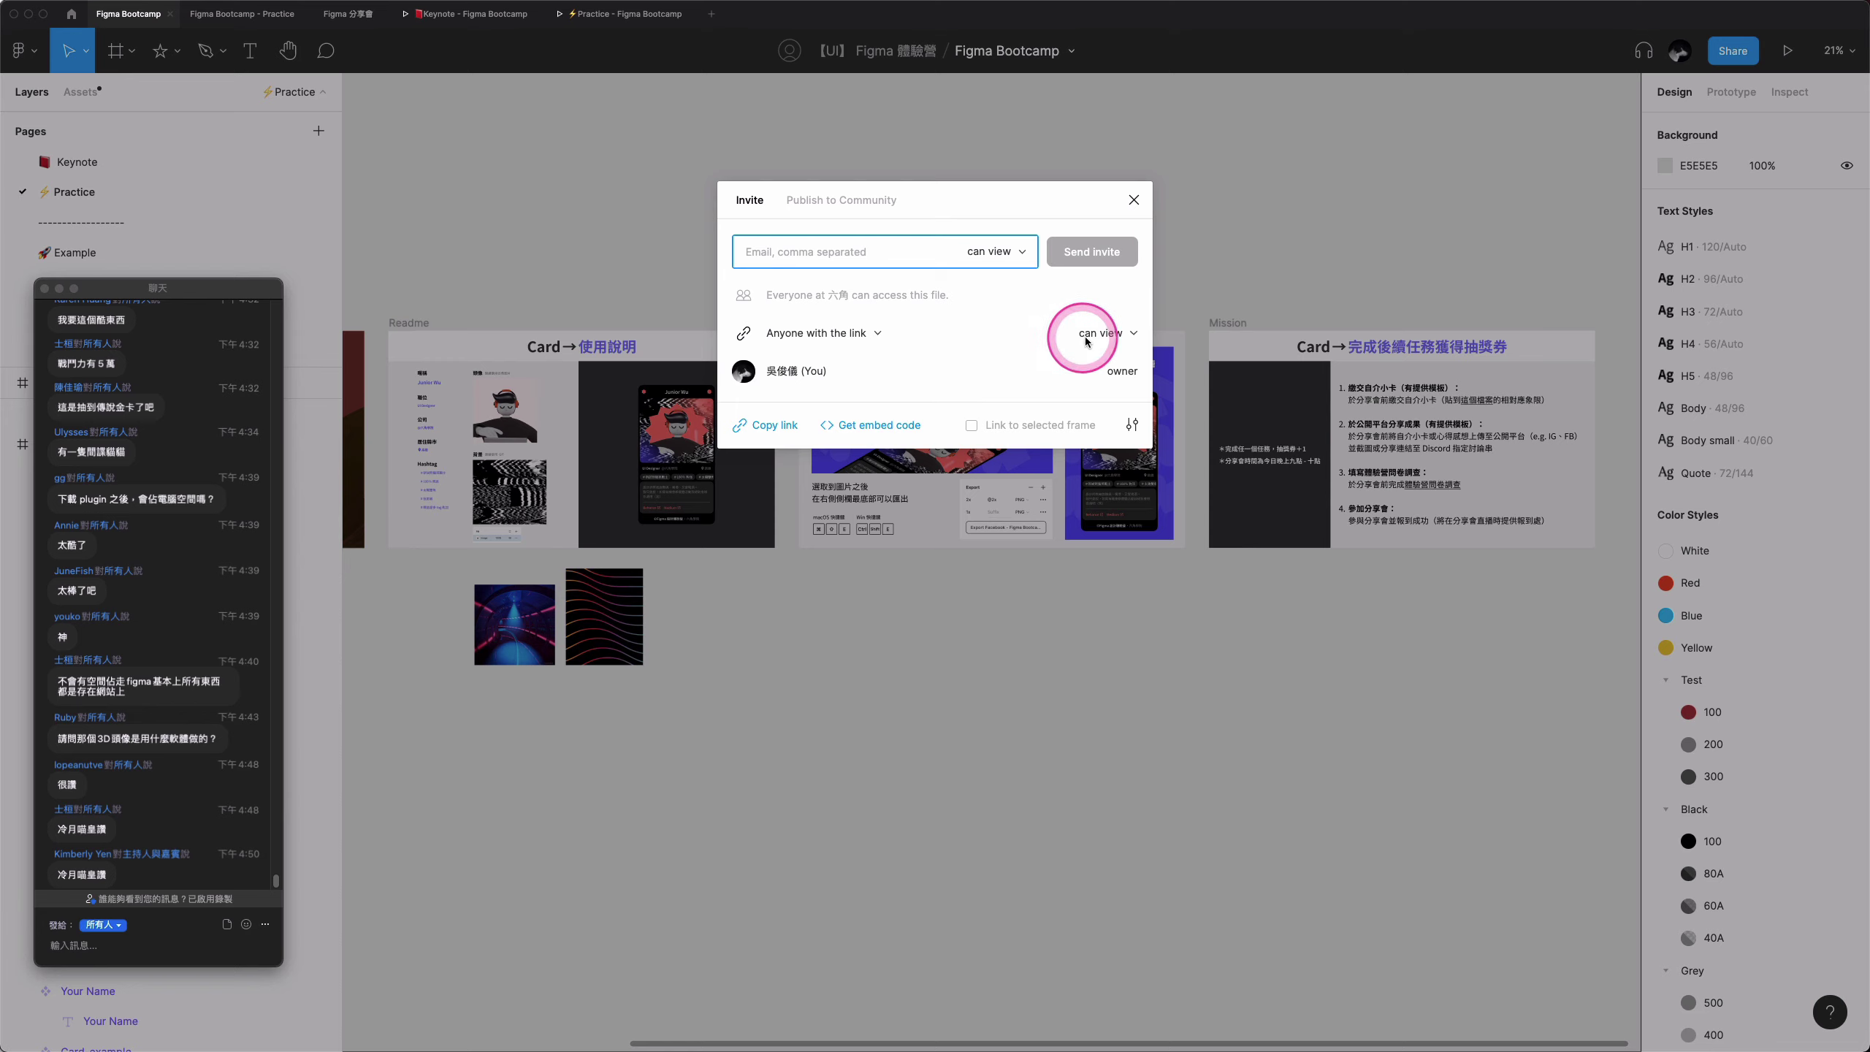
left_click(768, 431)
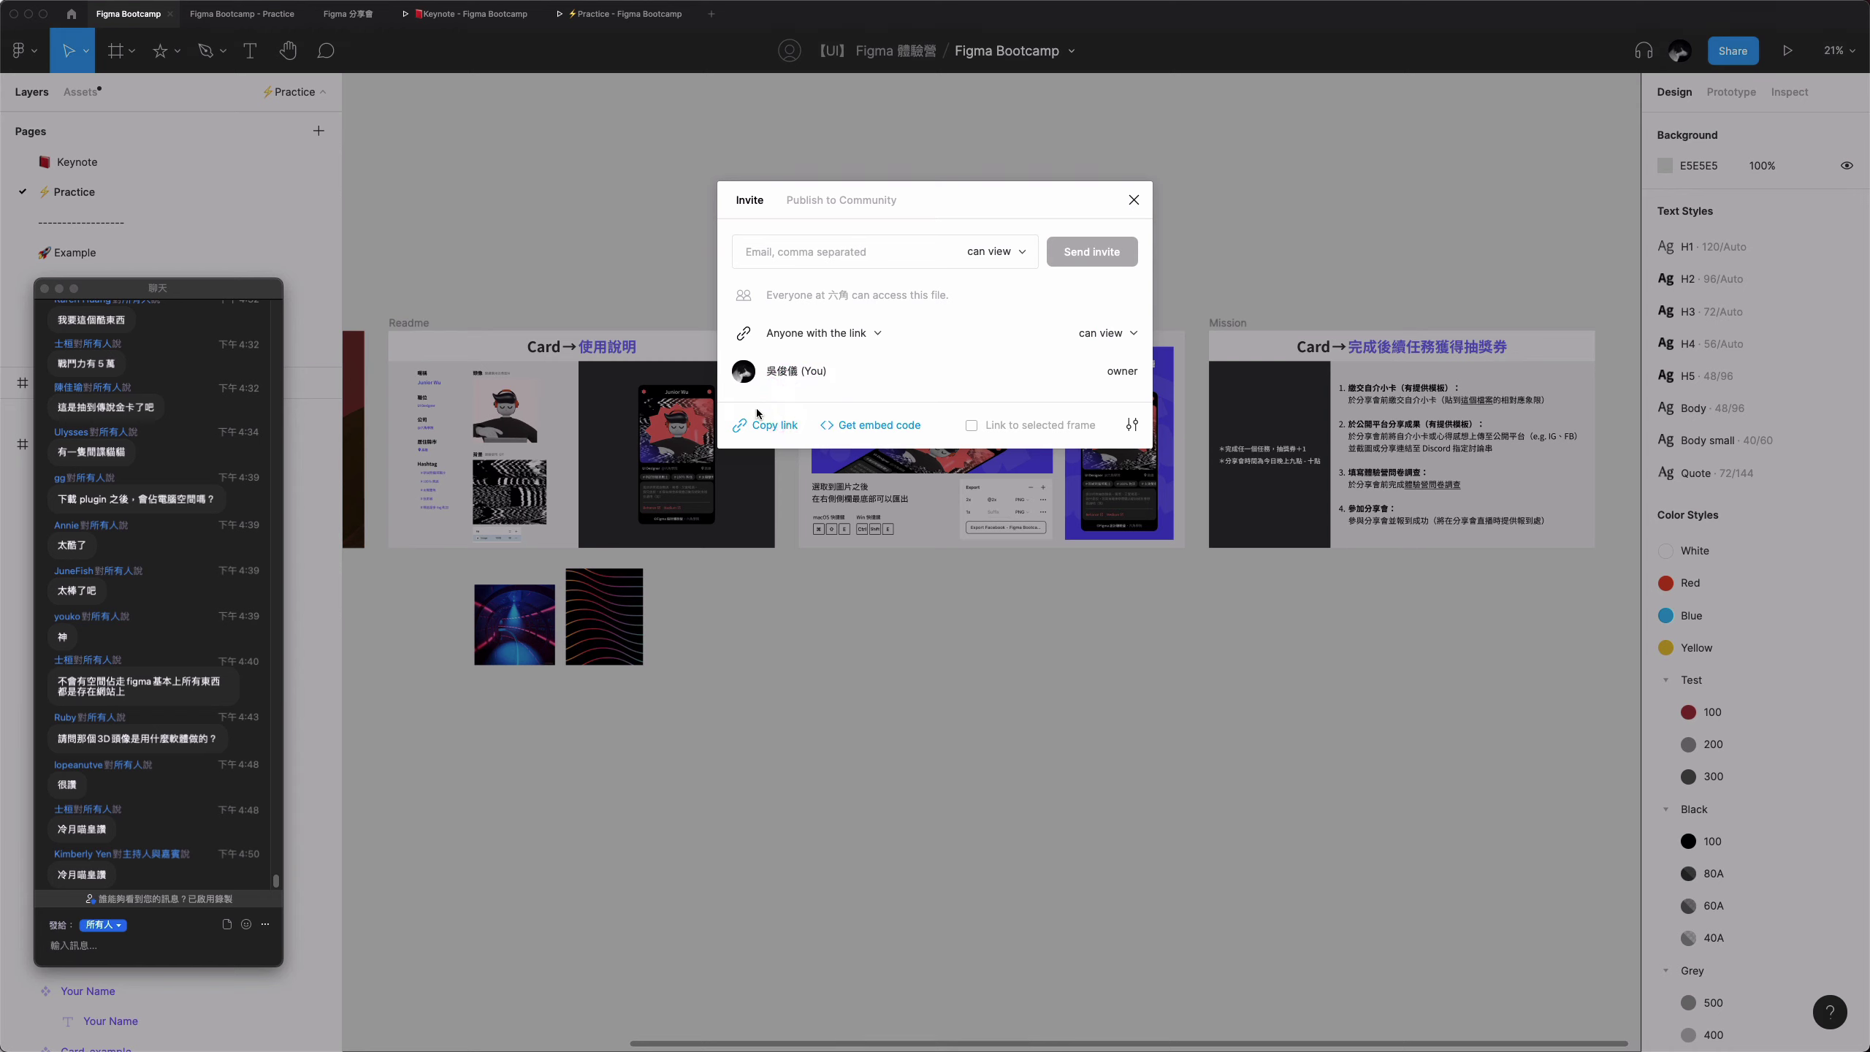
- Dismiss the Share dialog, review the Share and Mission cards, then switch to the Figma 分享會 file
left_click(1172, 646)
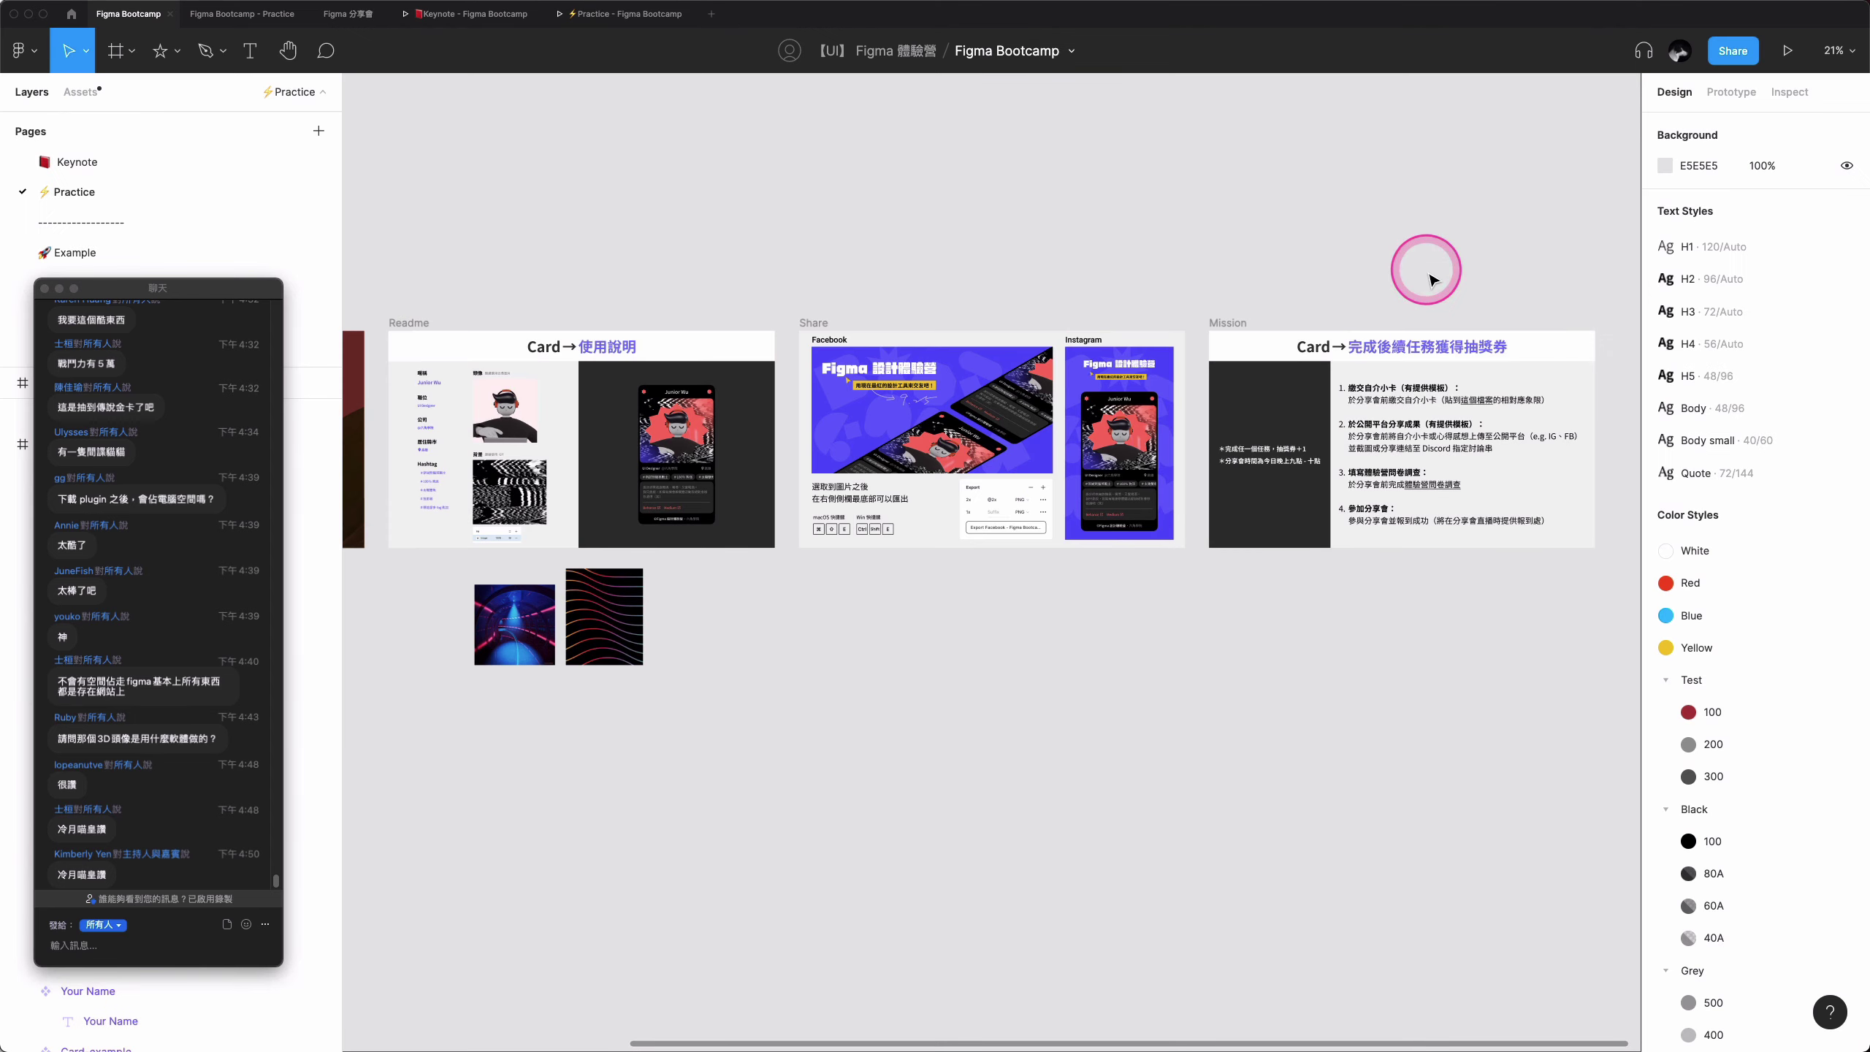
scroll(1431, 280, "up", 5)
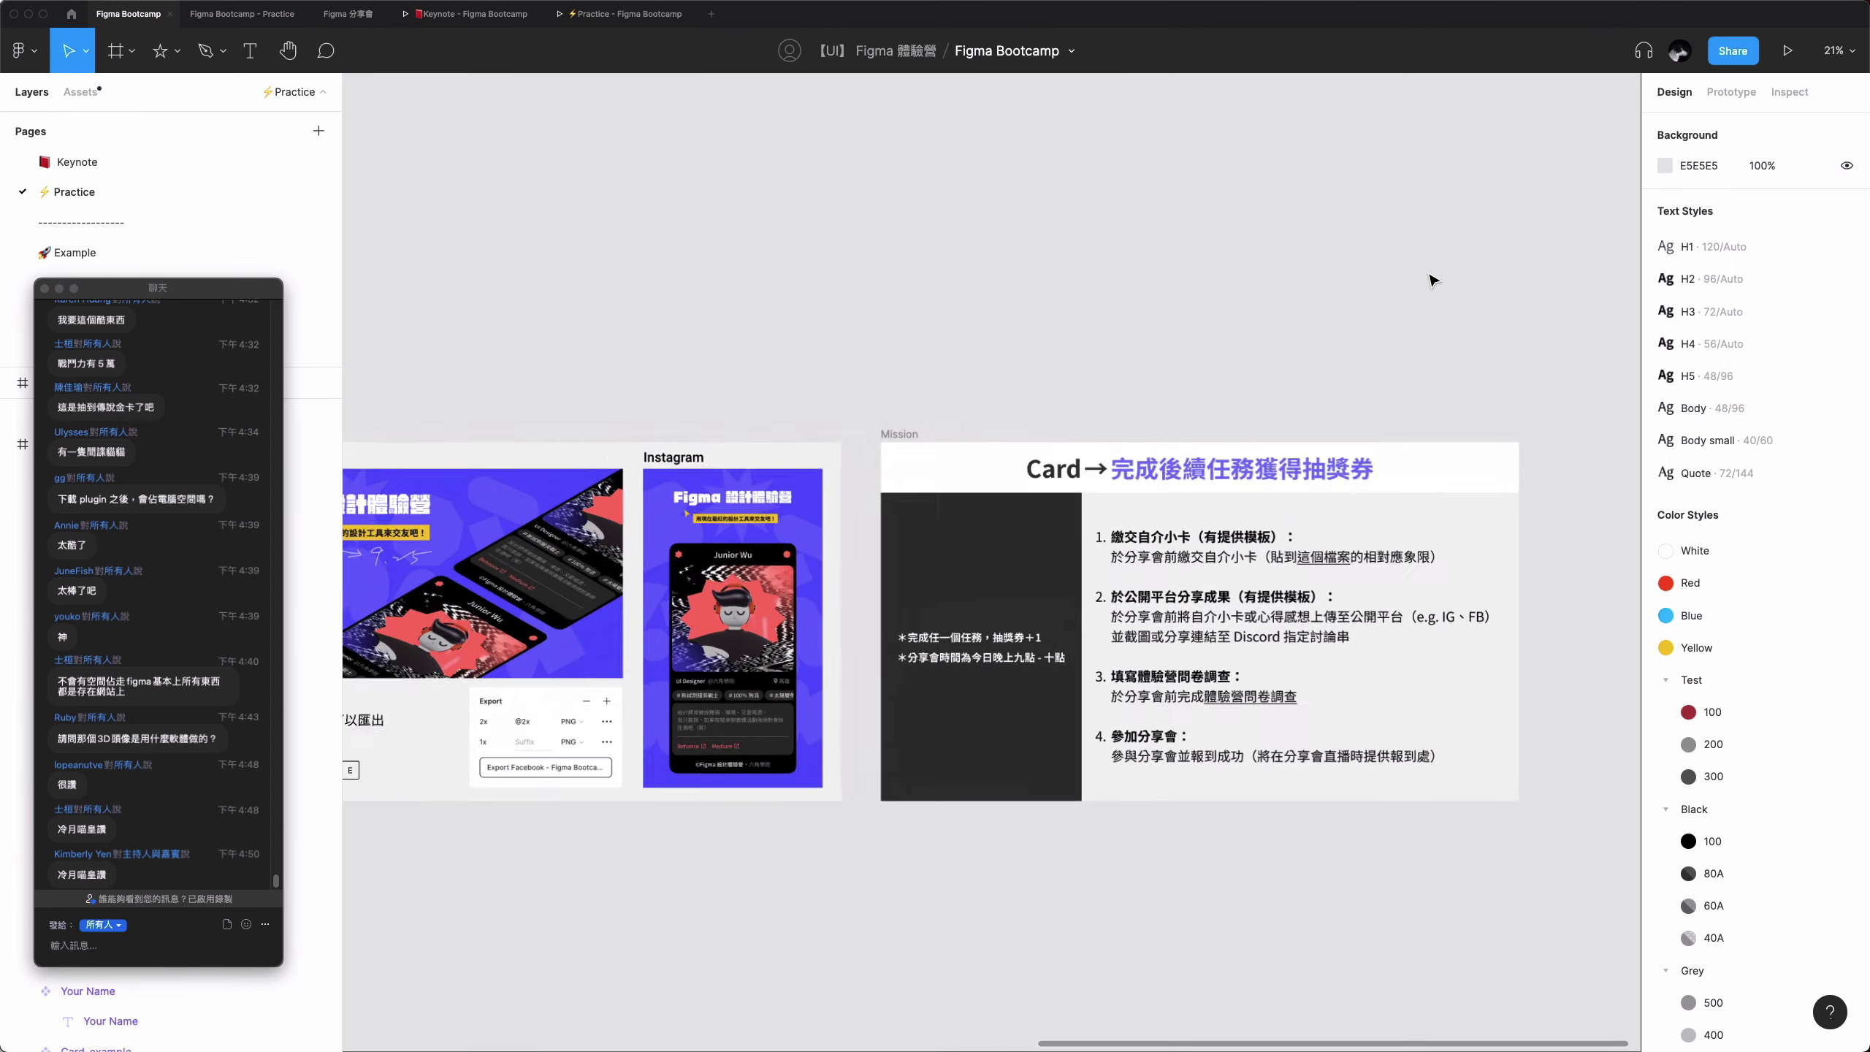
scroll(1431, 279, "down", 2)
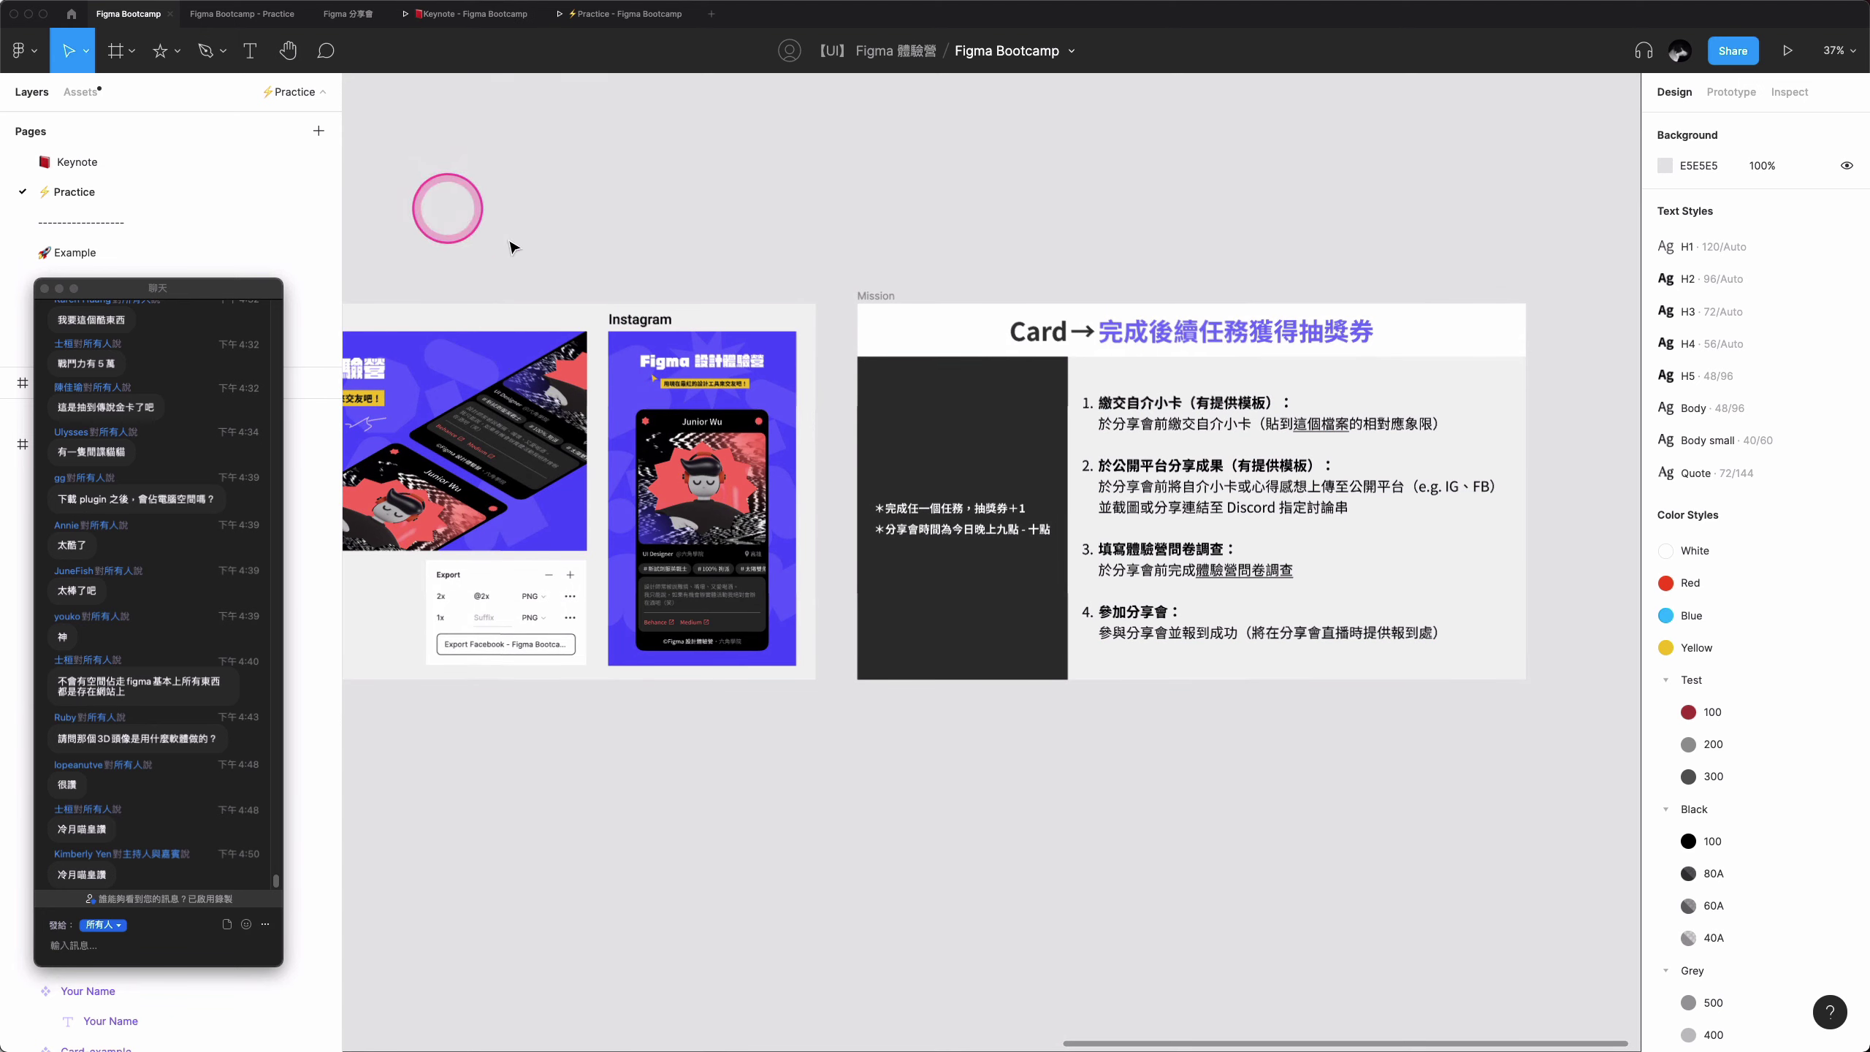
scroll(787, 505, "left", 10)
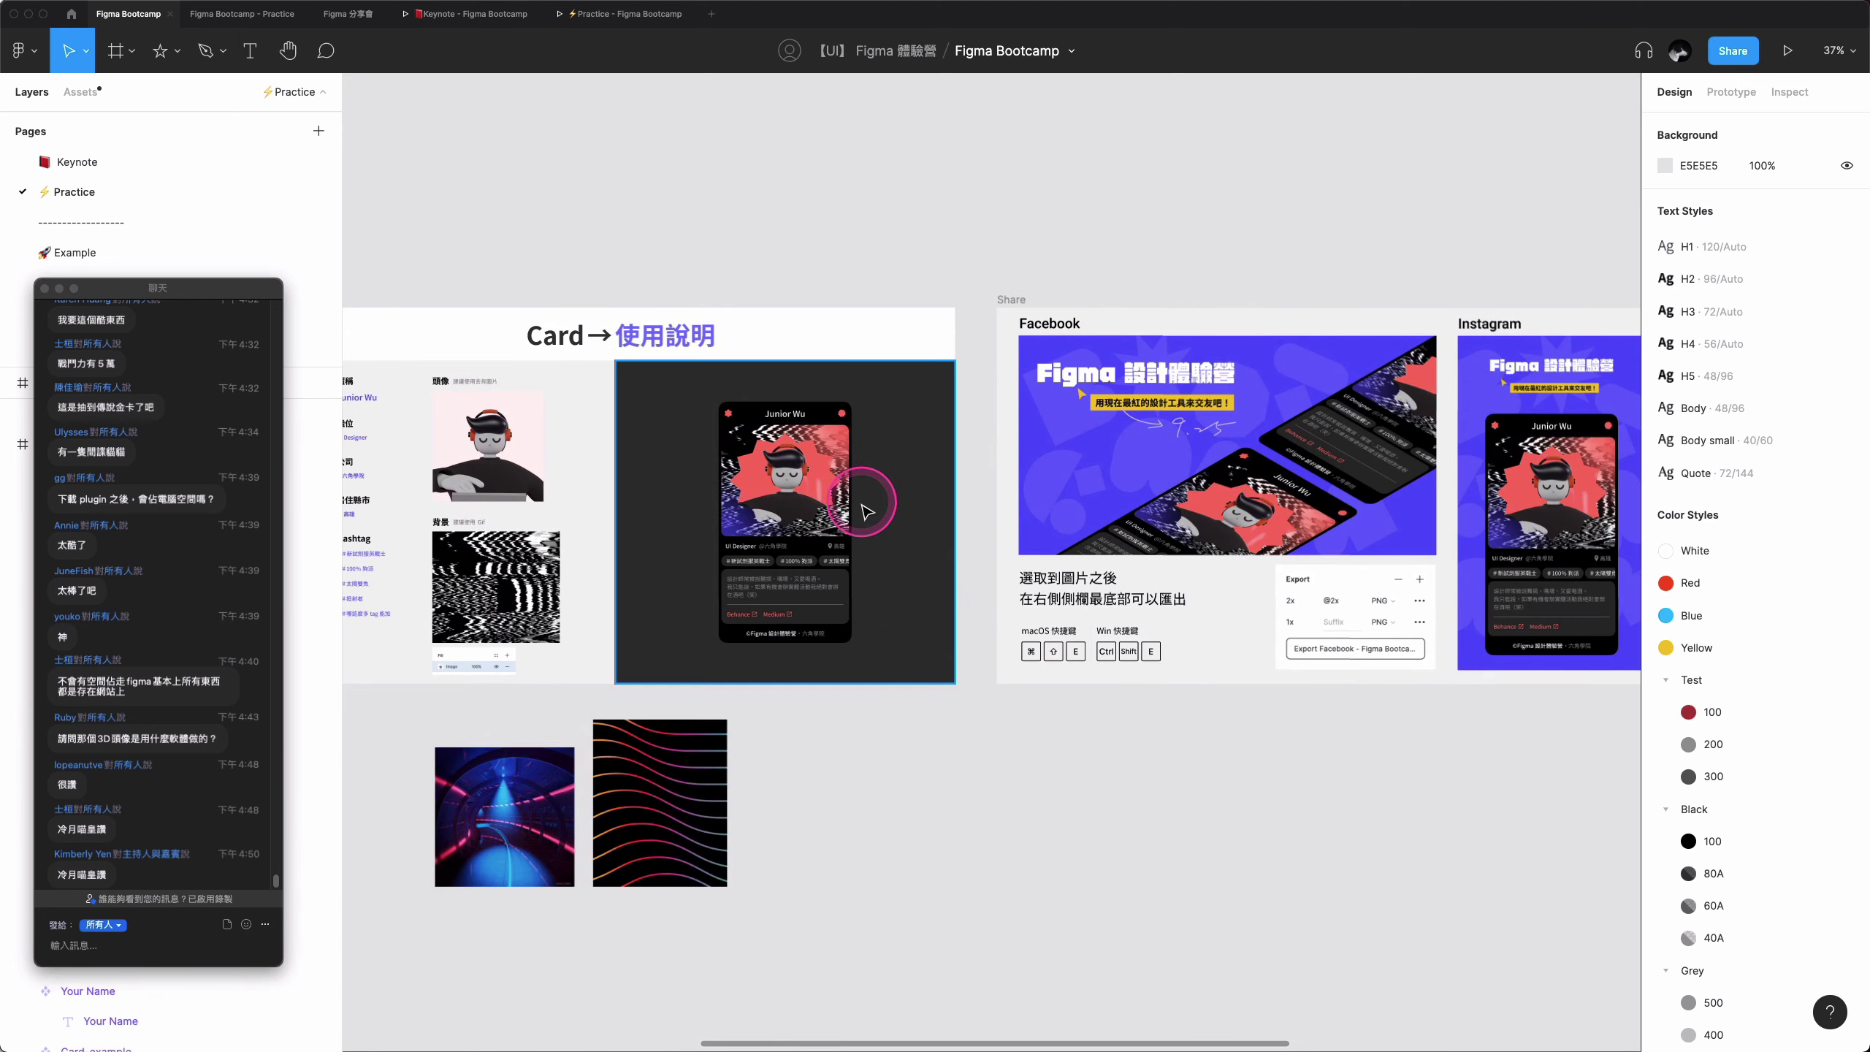
left_click(747, 434)
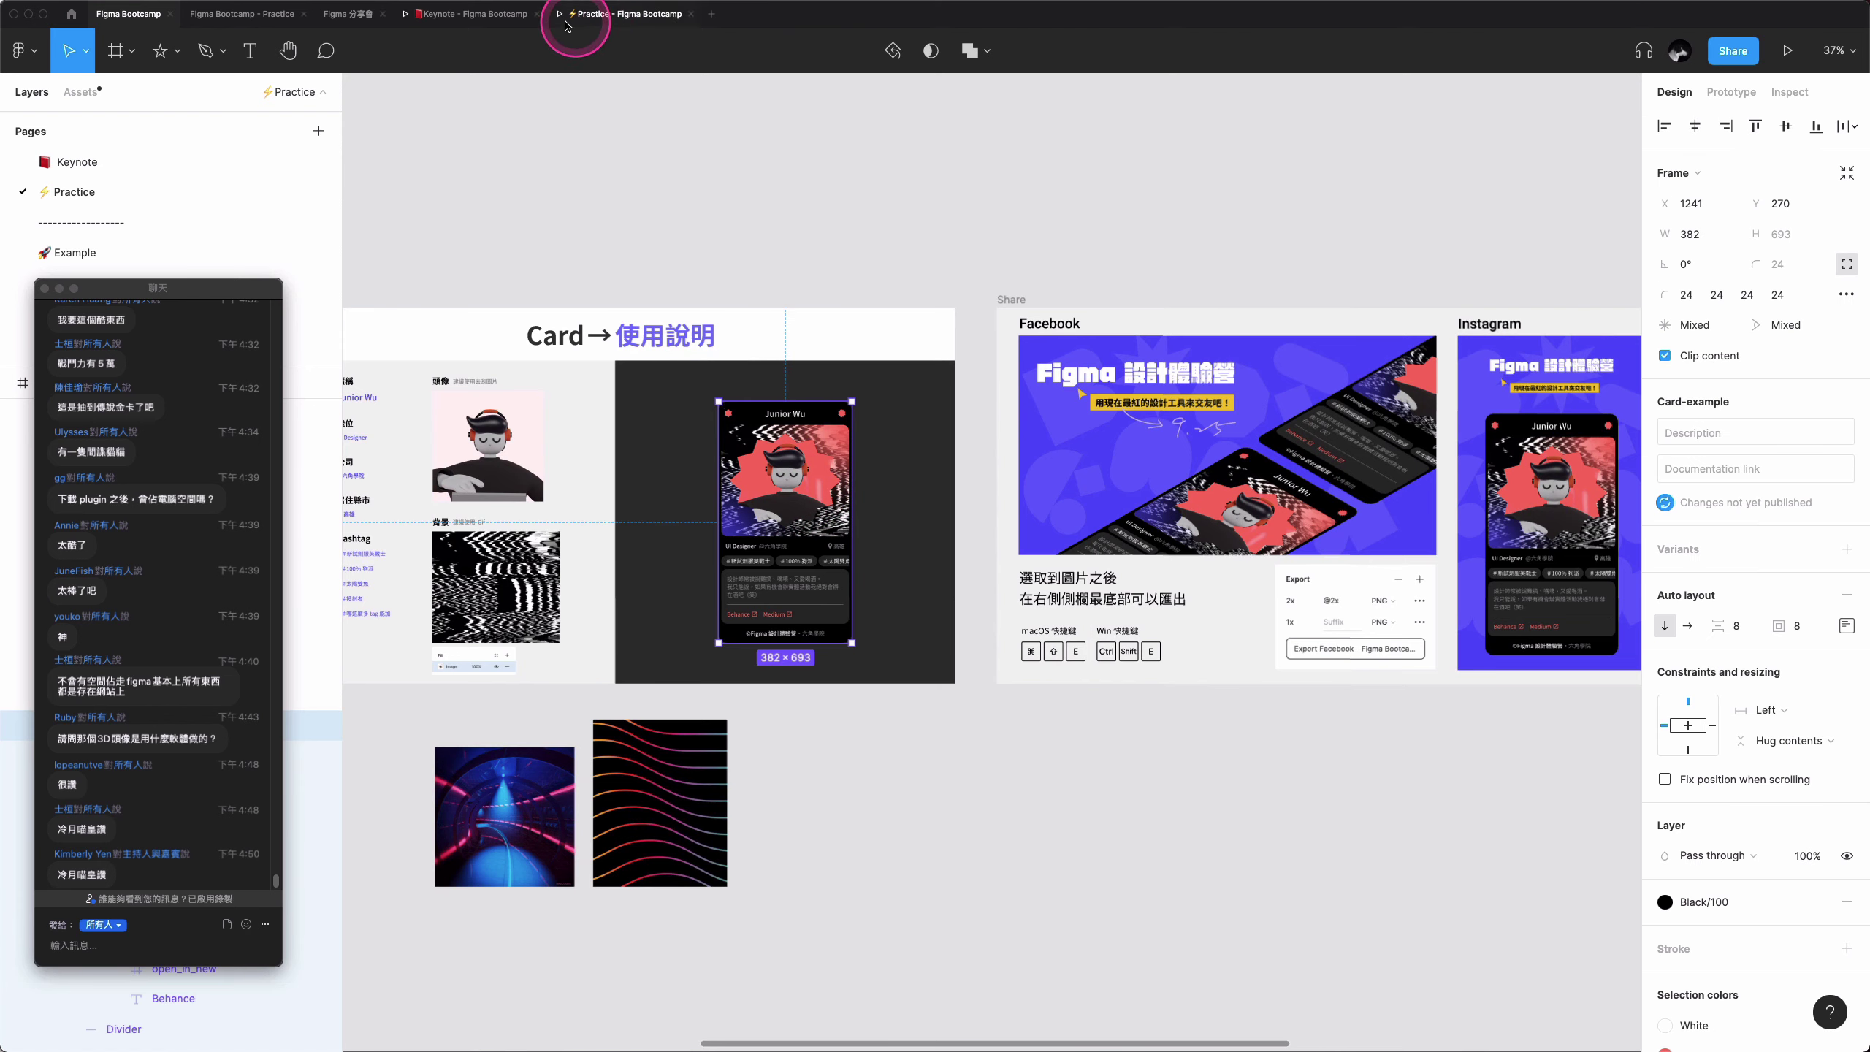
scroll(847, 273, "right", 10)
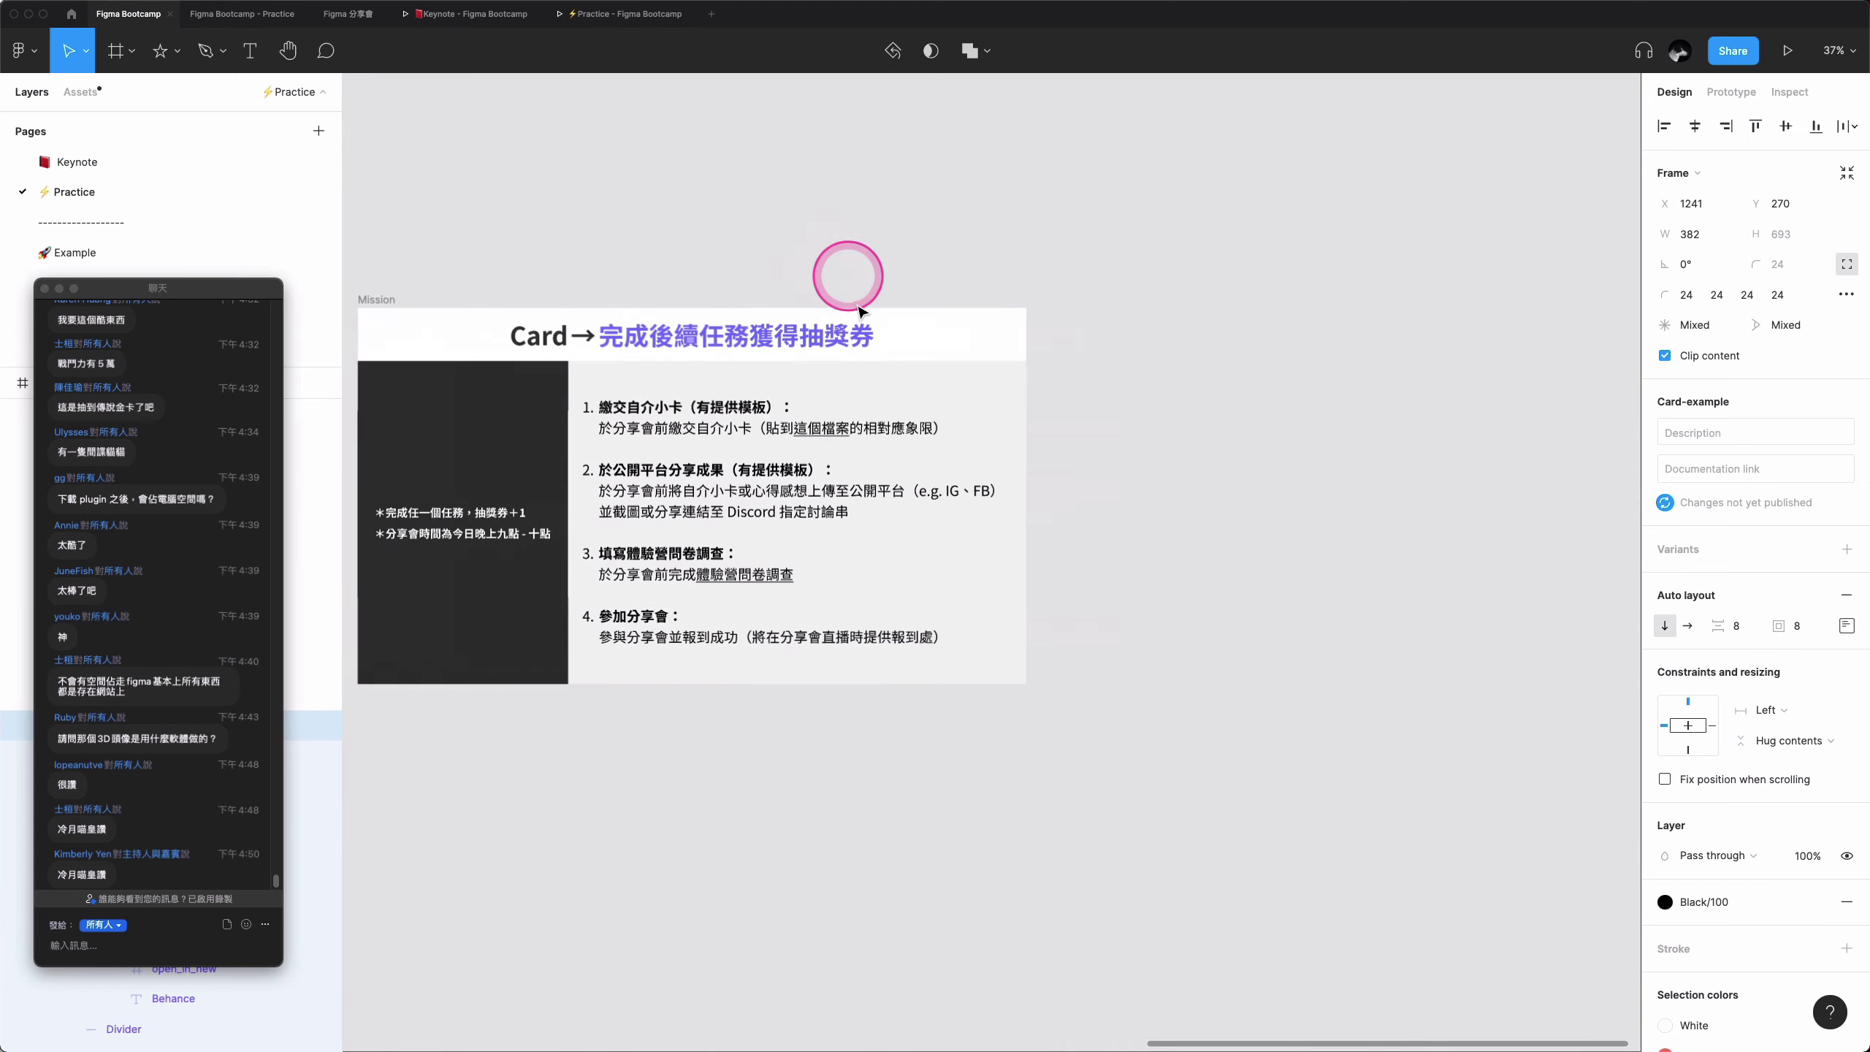
scroll(850, 426, "left", 2)
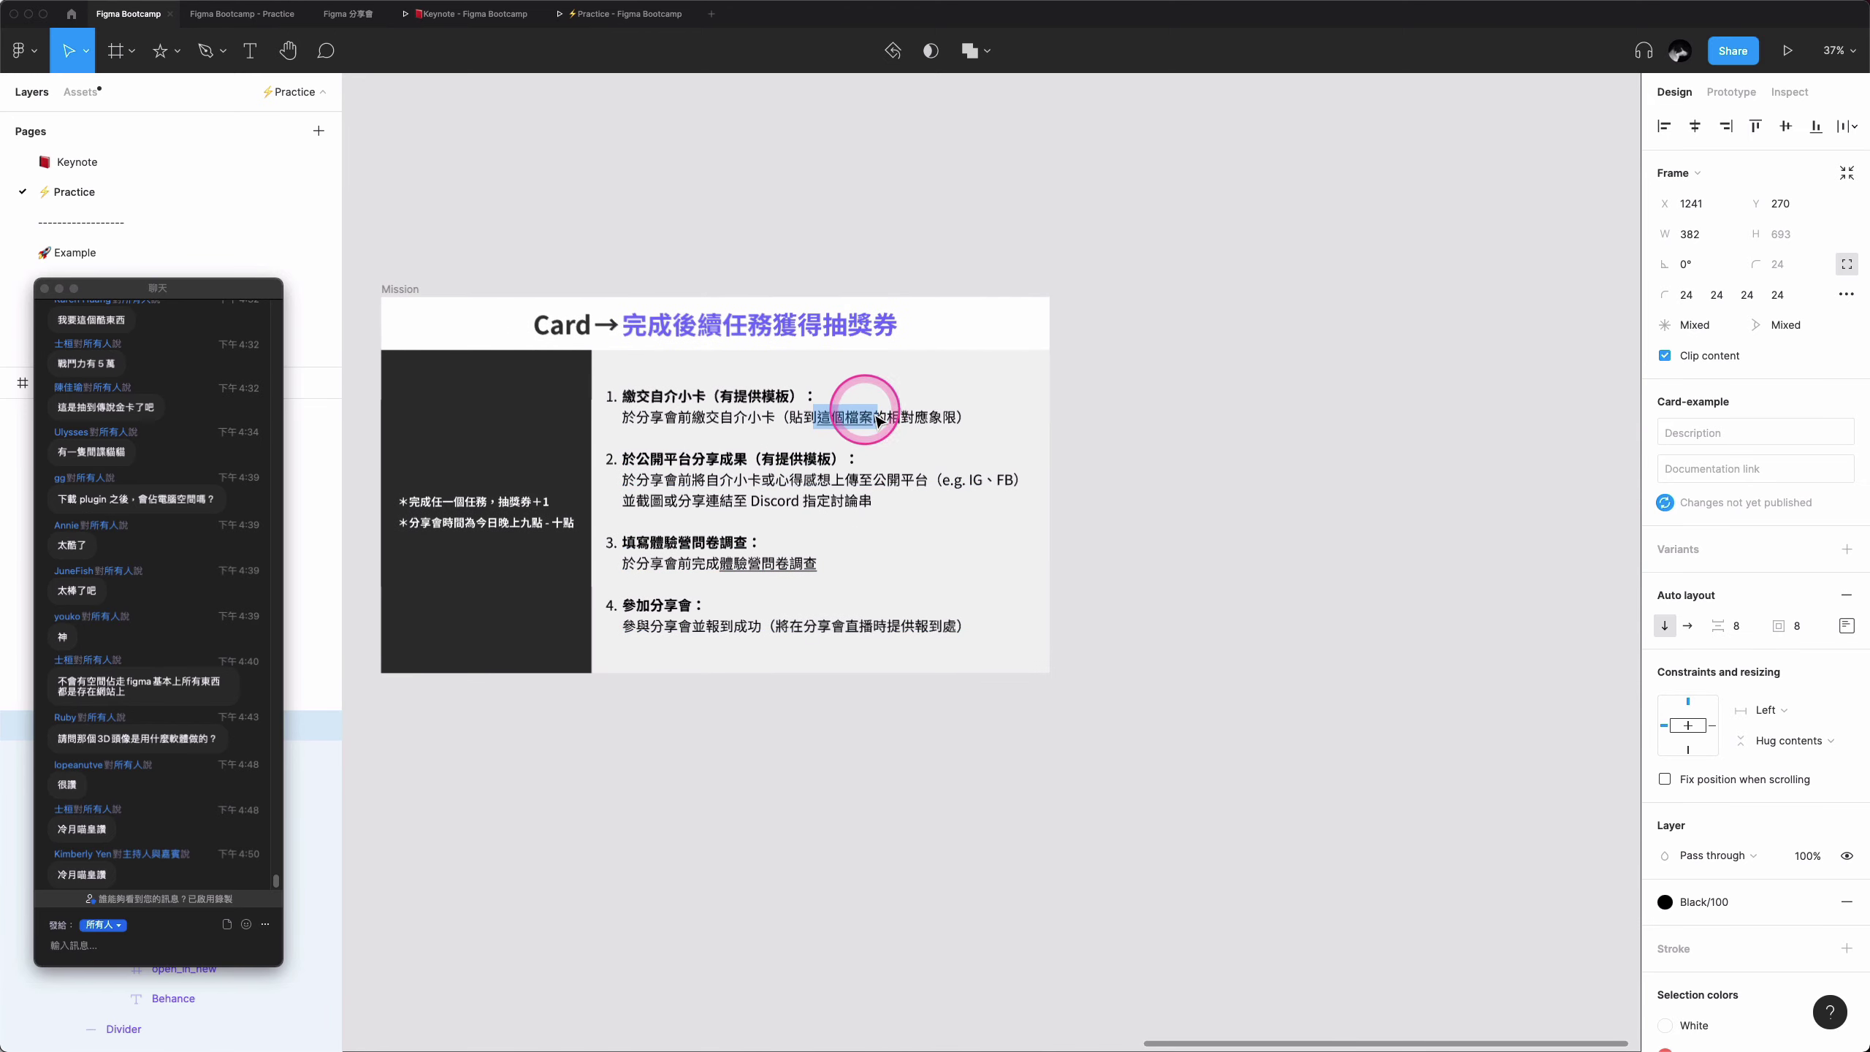
left_click(339, 22)
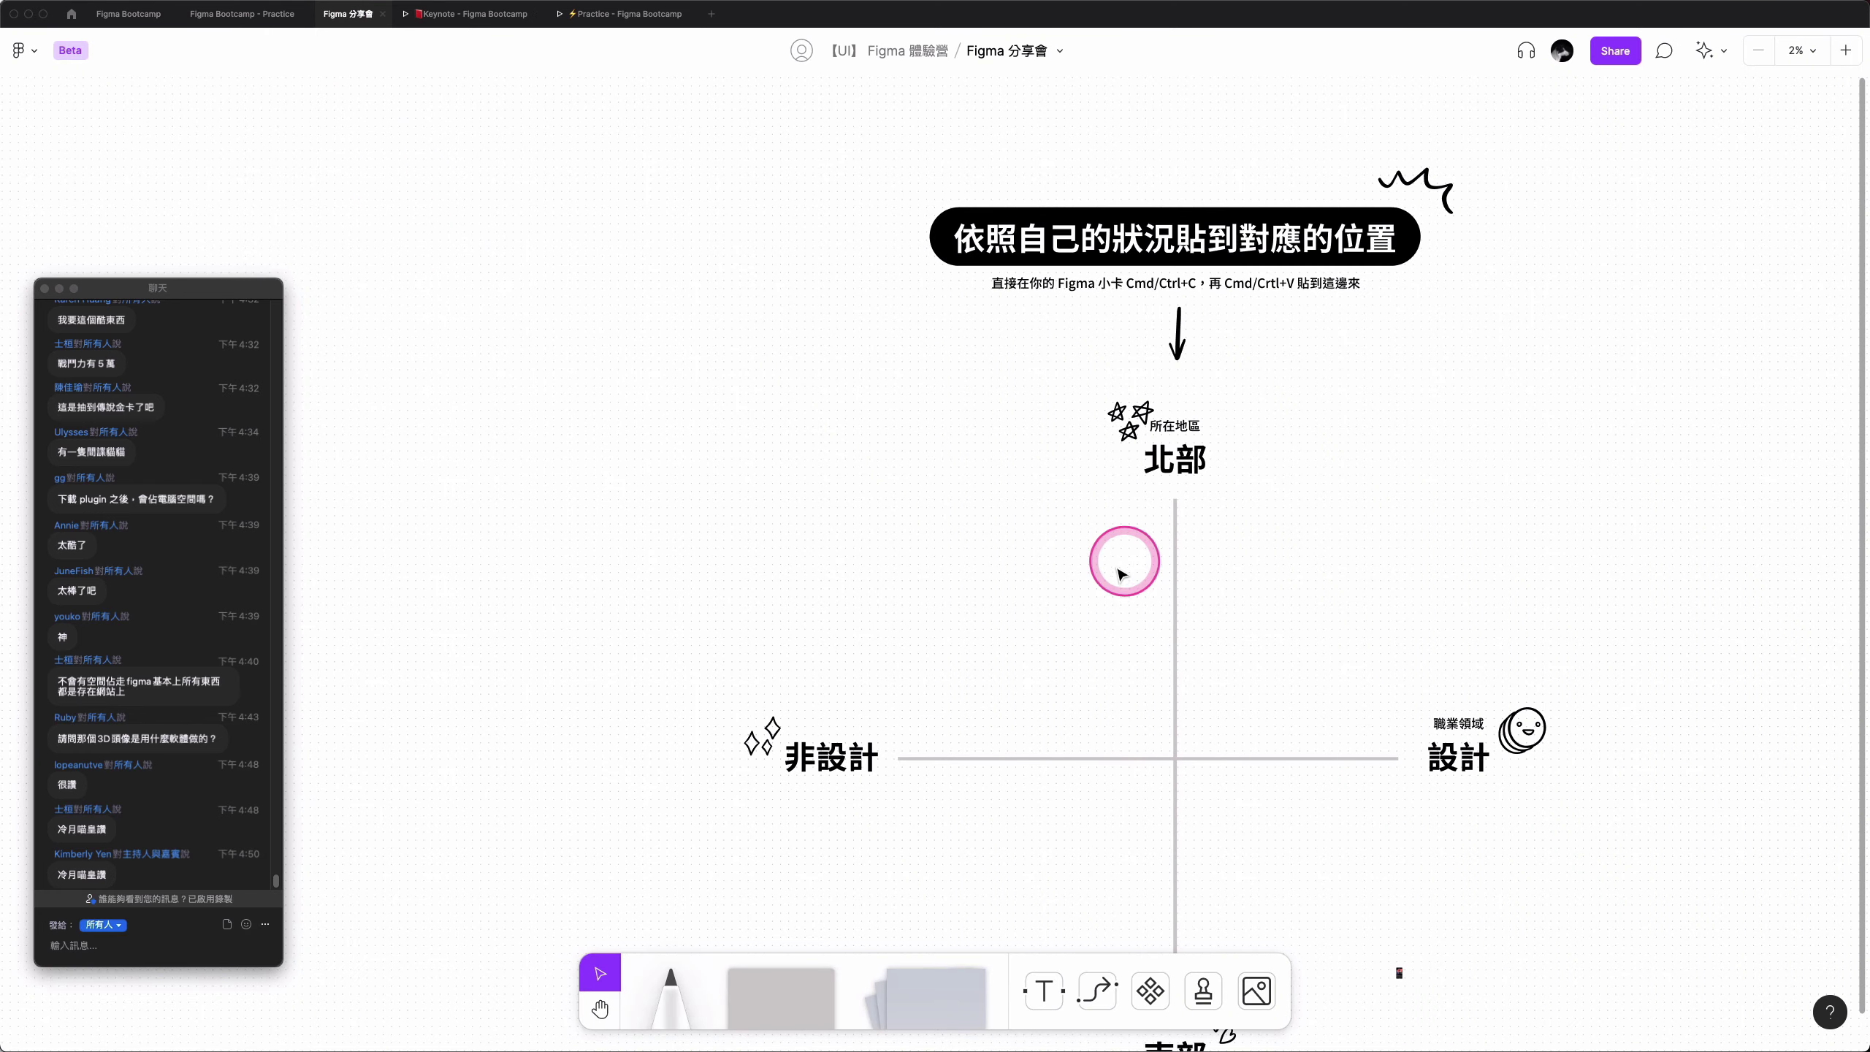
scroll(897, 563, "right", 2)
scroll(897, 563, "right", 3)
scroll(897, 563, "right", 2)
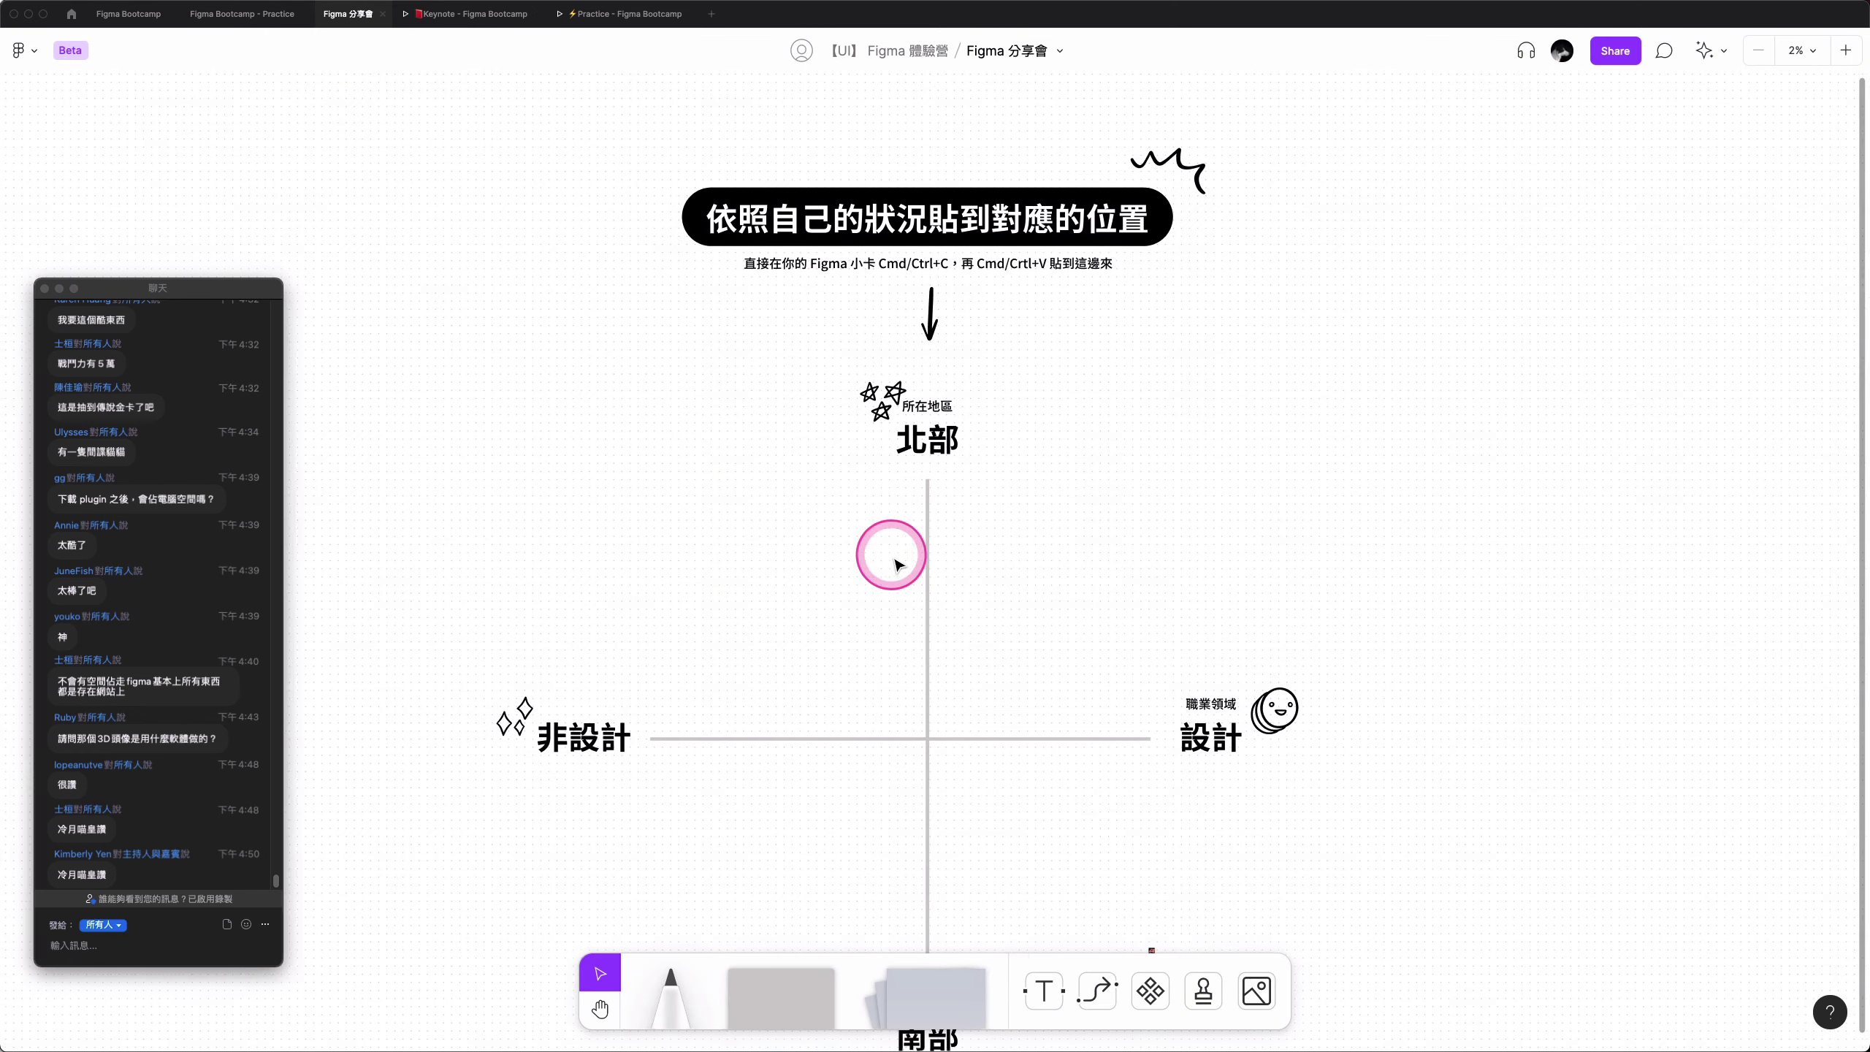
scroll(897, 563, "right", 1)
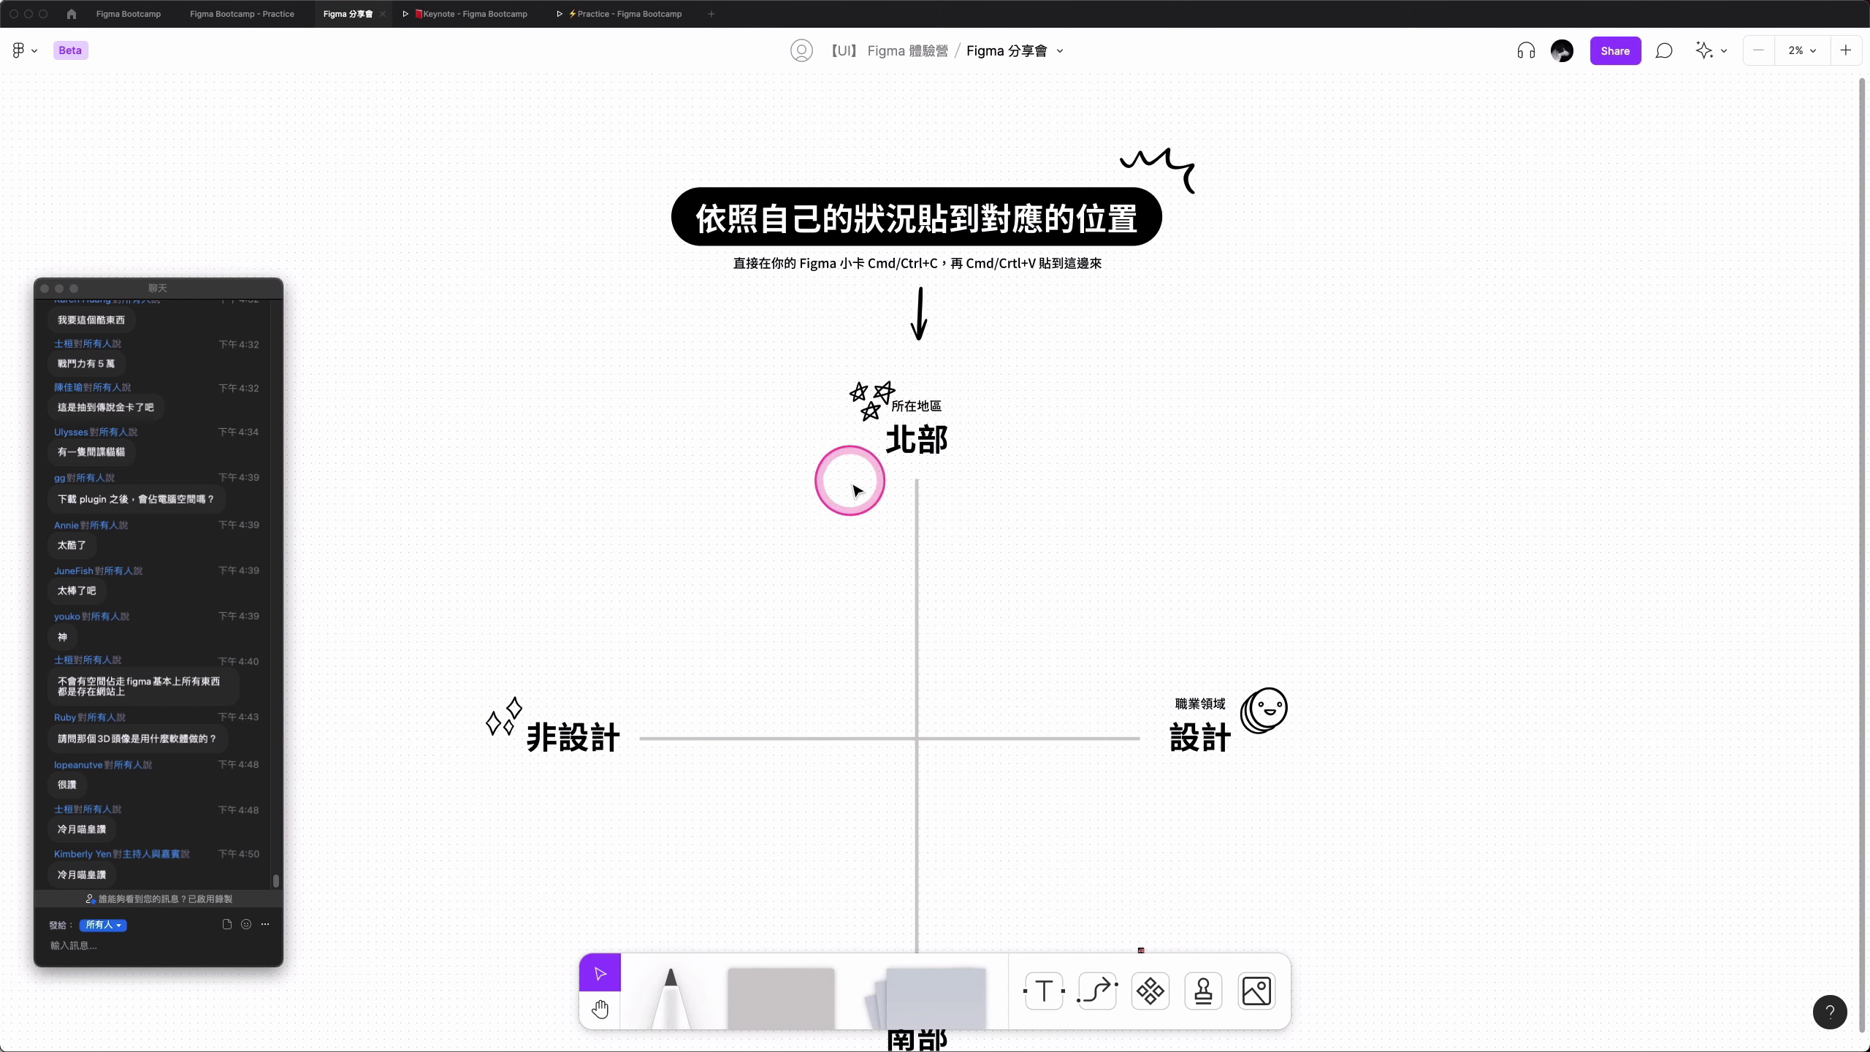
scroll(964, 516, "down", 2)
scroll(965, 513, "down", 2)
scroll(949, 494, "down", 4)
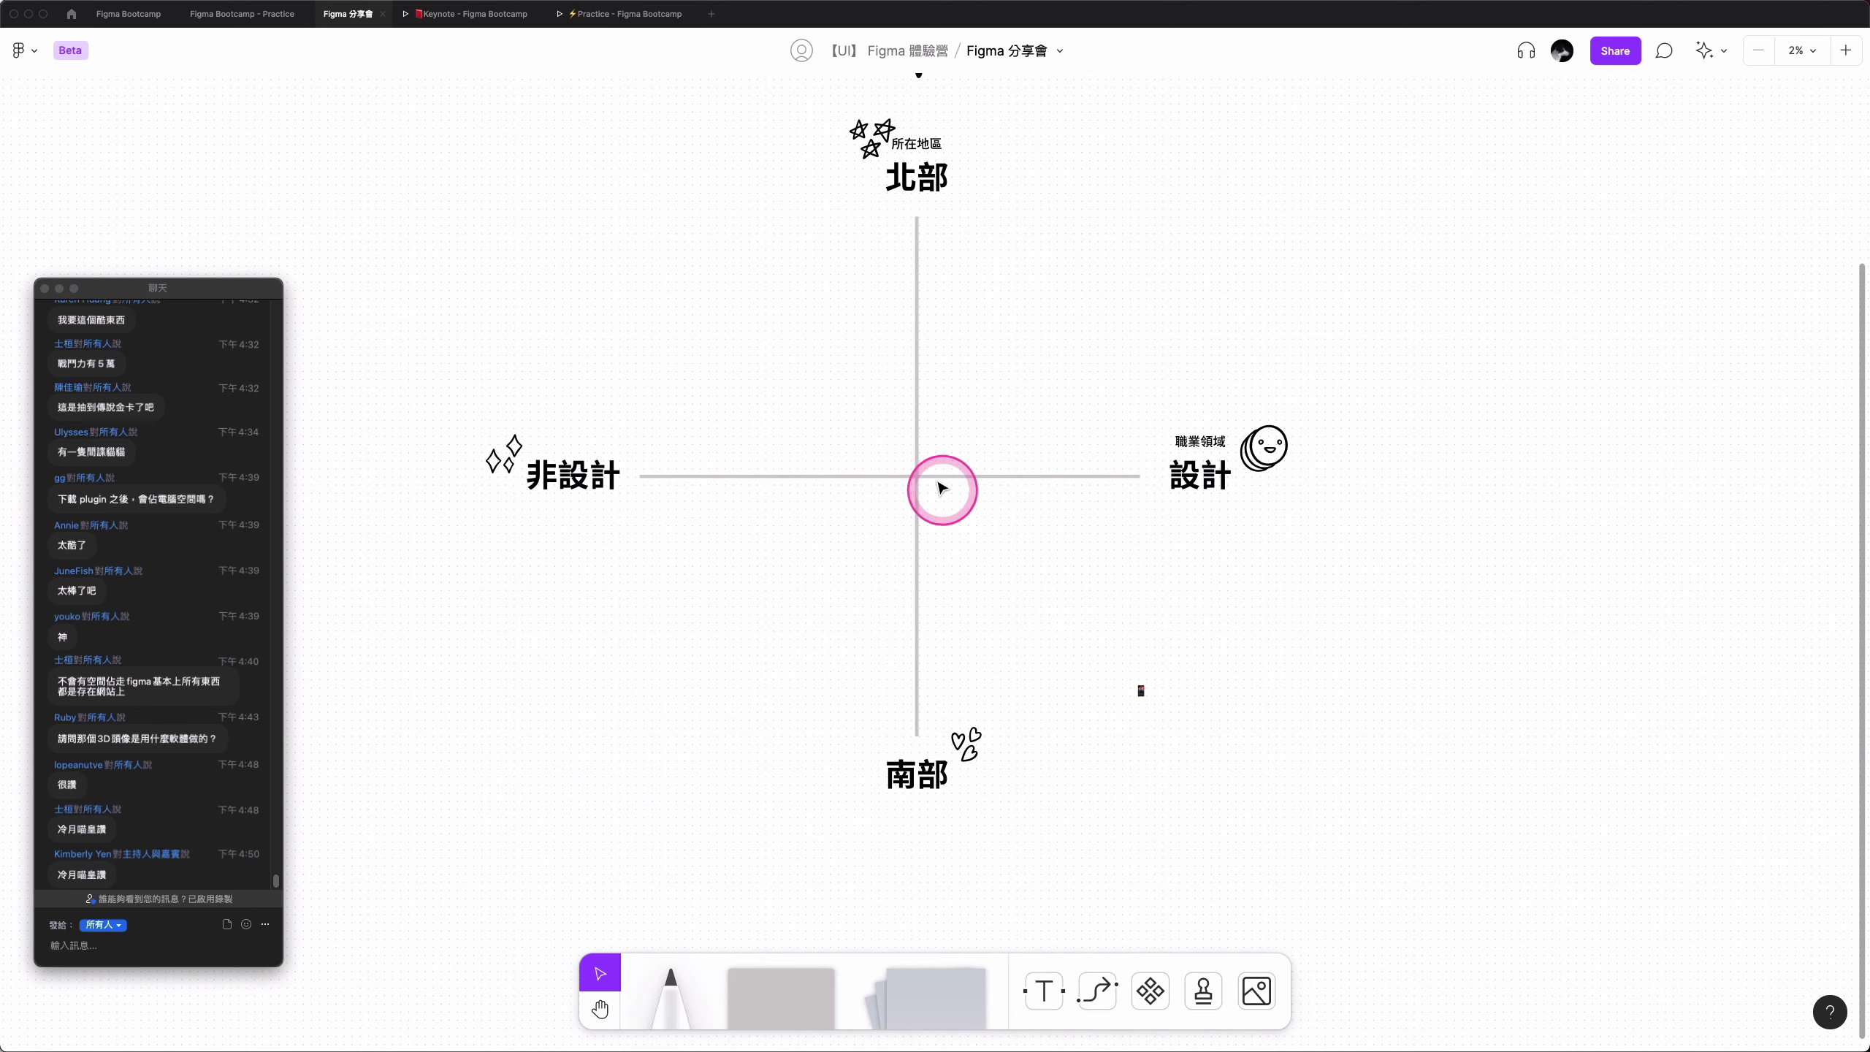
scroll(950, 501, "up", 2)
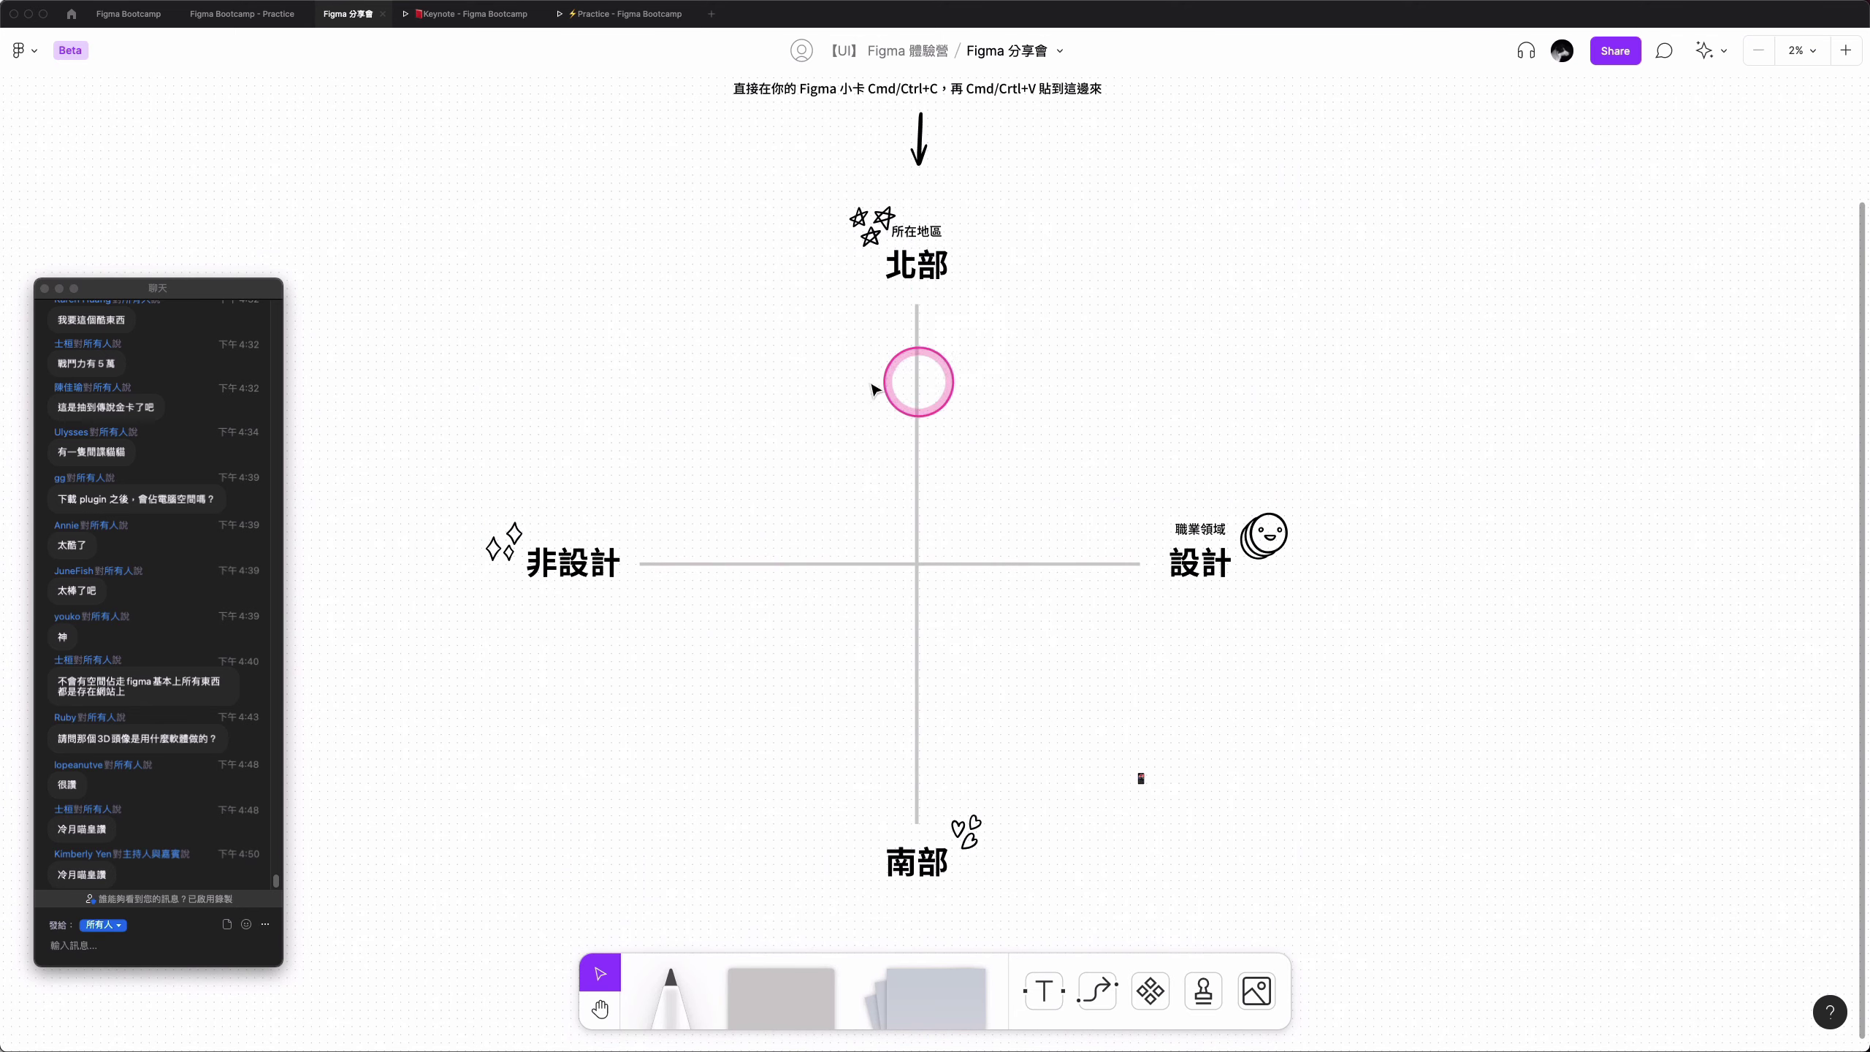
scroll(932, 278, "down", 1)
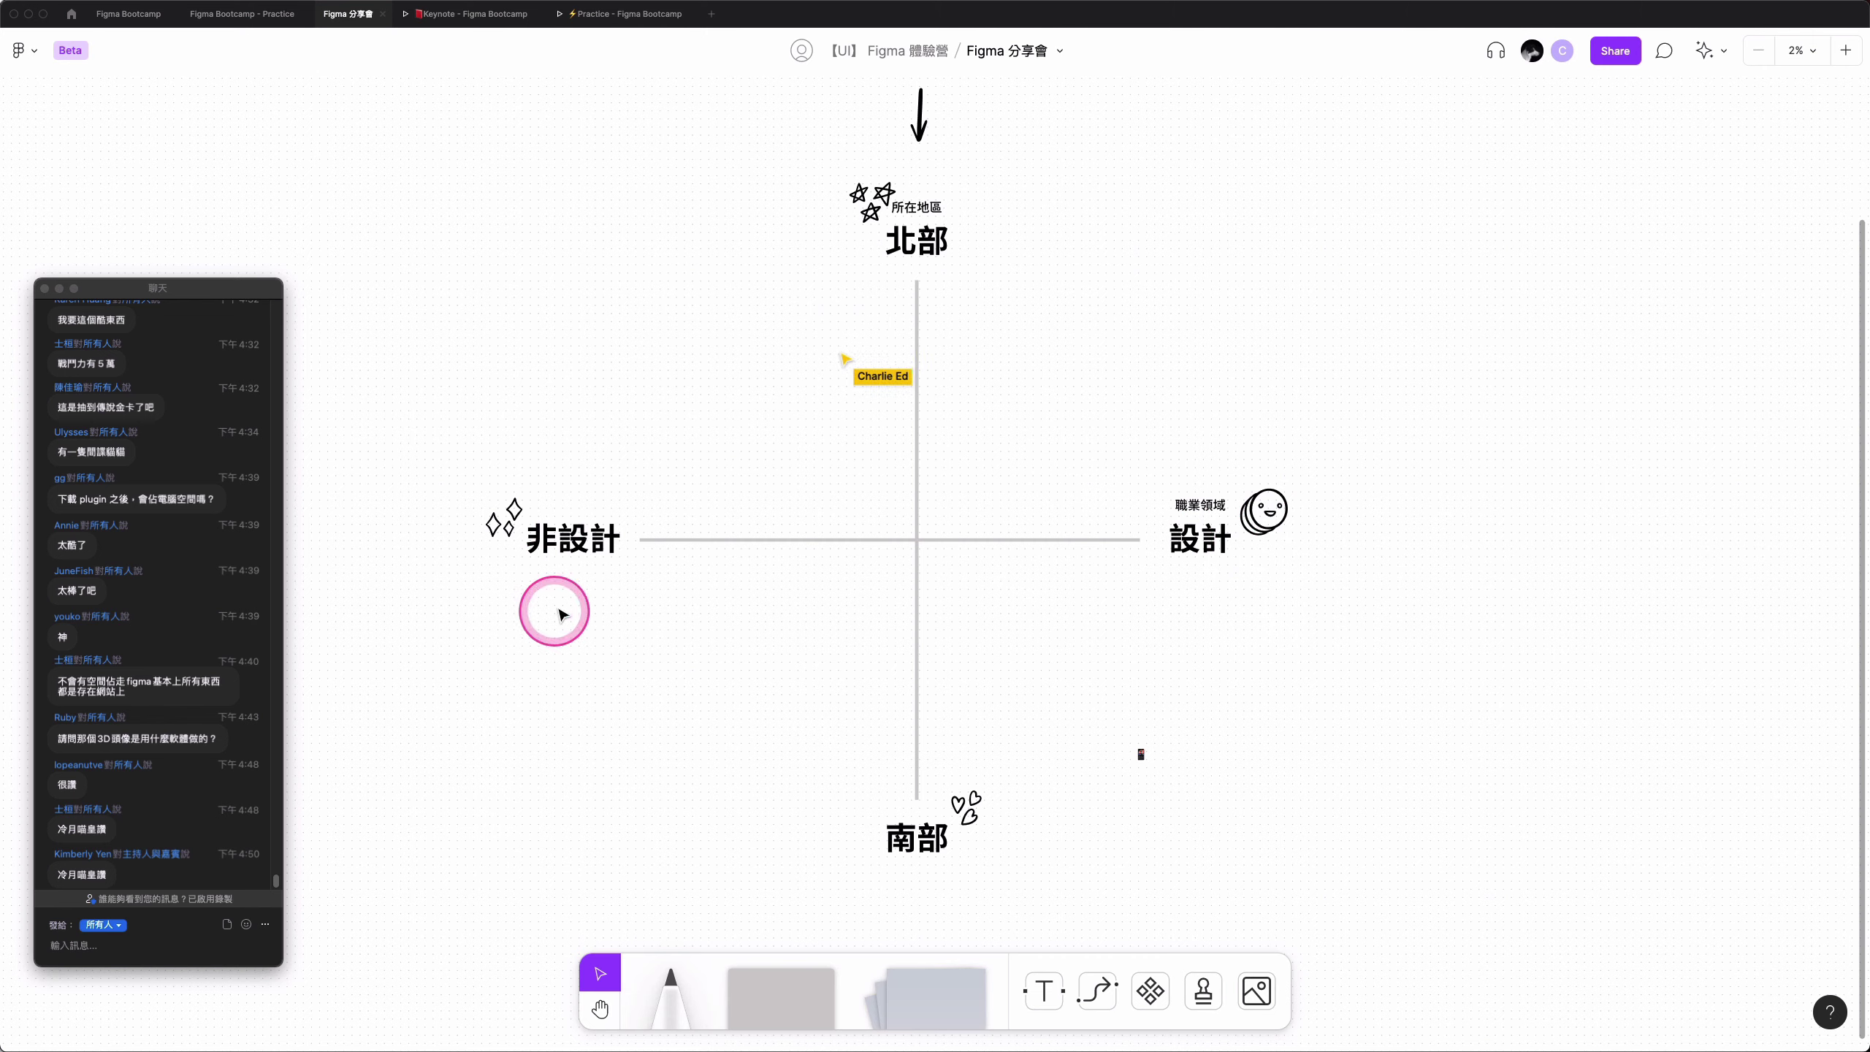
scroll(1310, 590, "down", 2)
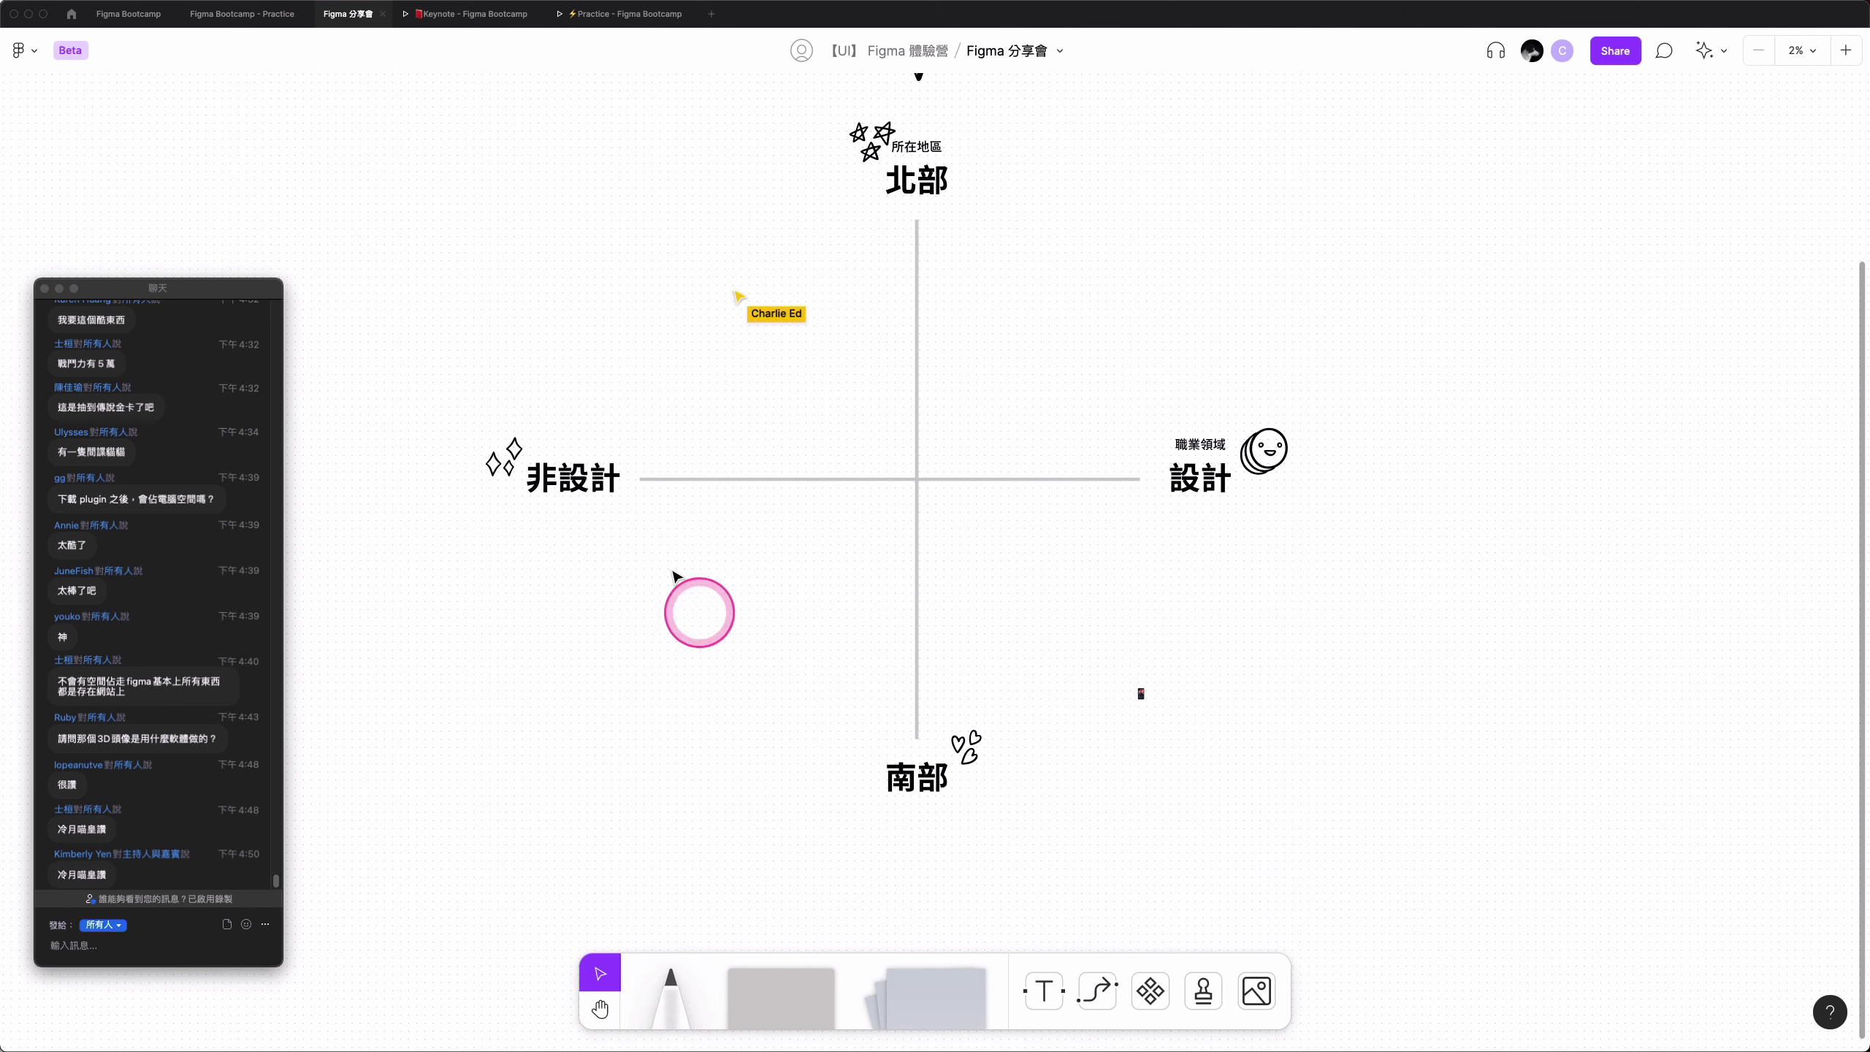
scroll(1135, 736, "up", 3)
scroll(1144, 729, "up", 3)
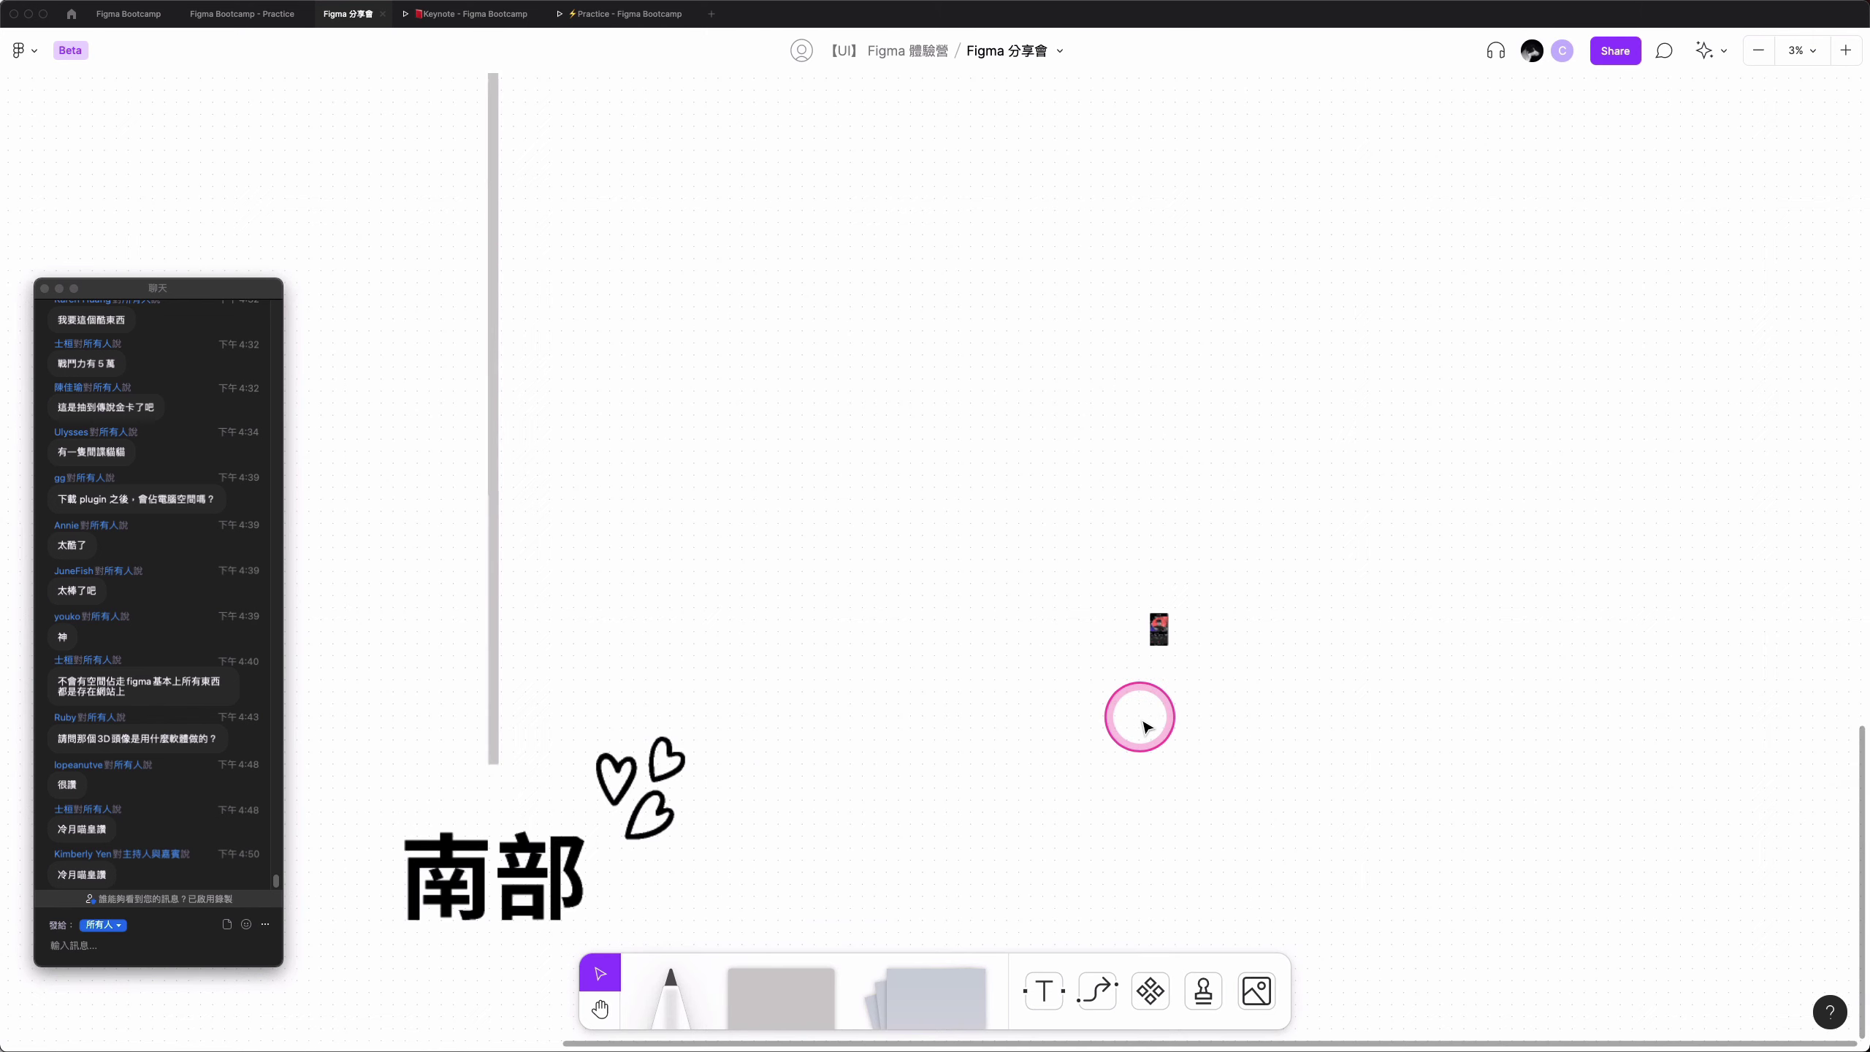
scroll(1090, 701, "down", 1)
scroll(1090, 702, "down", 2)
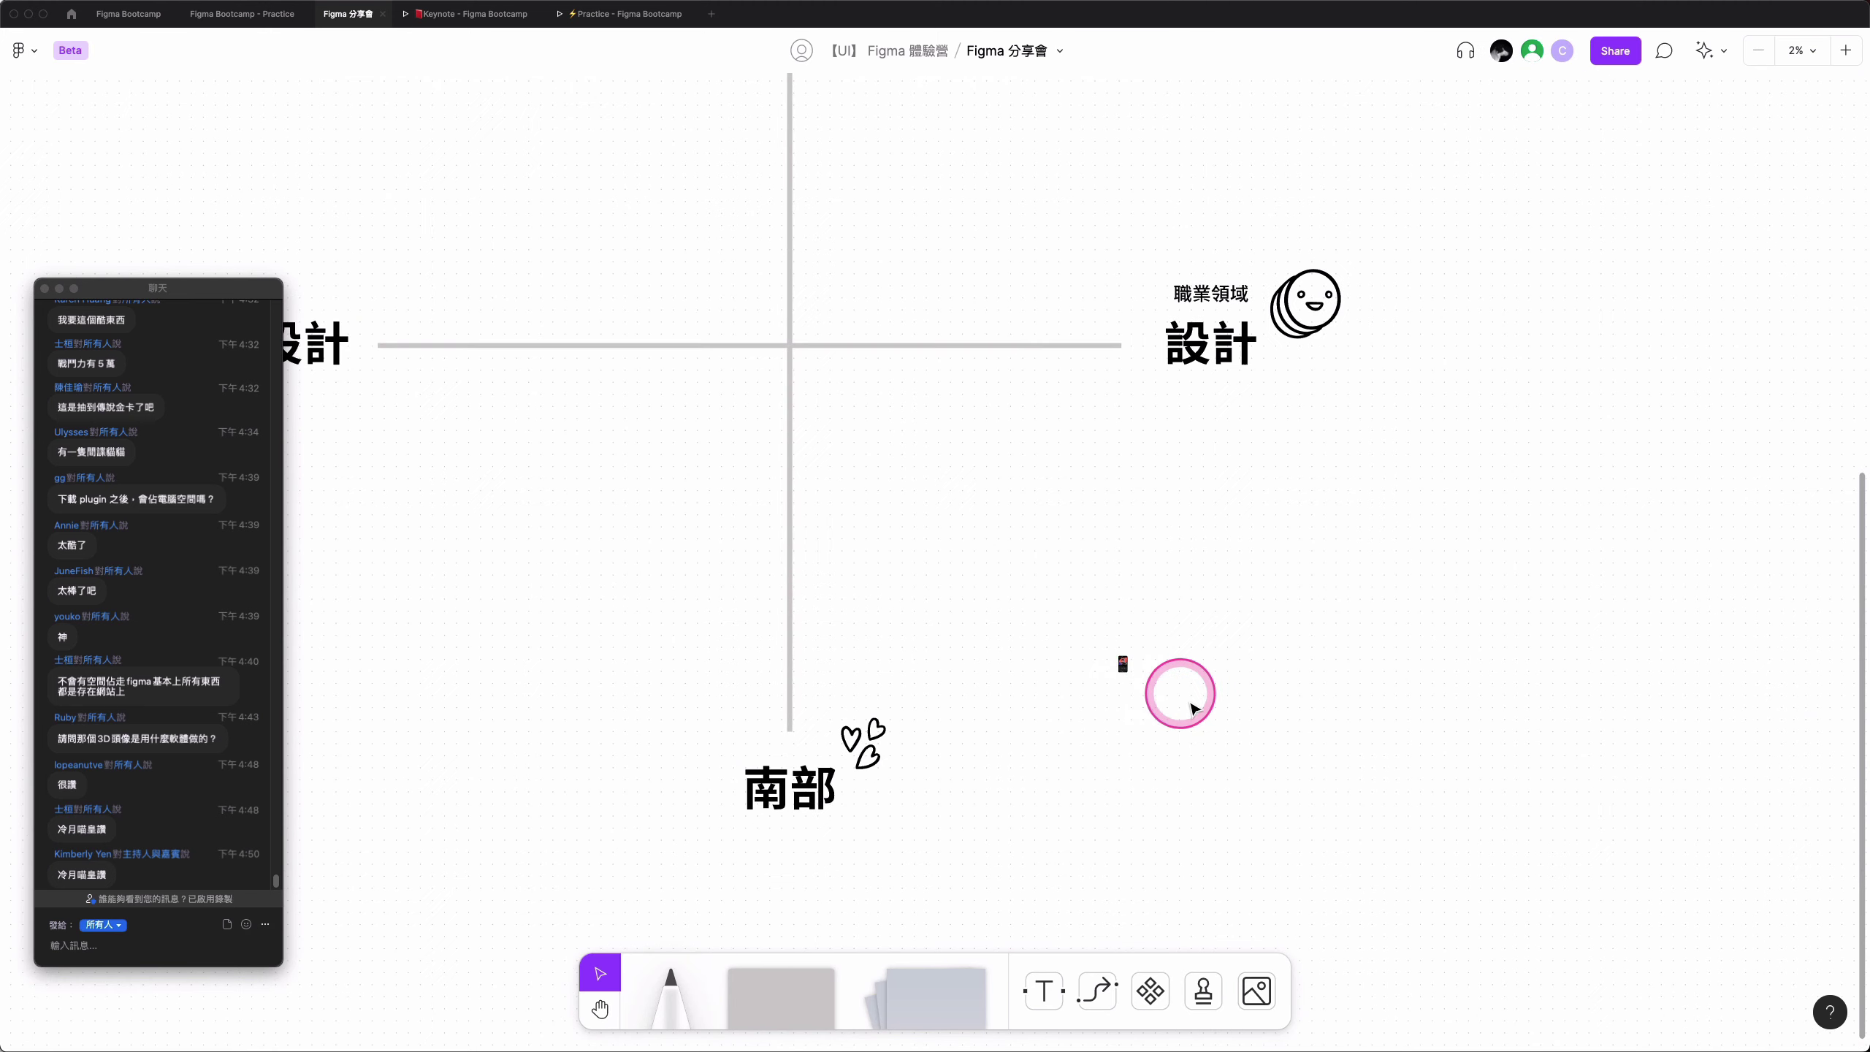
scroll(1133, 704, "up", 3)
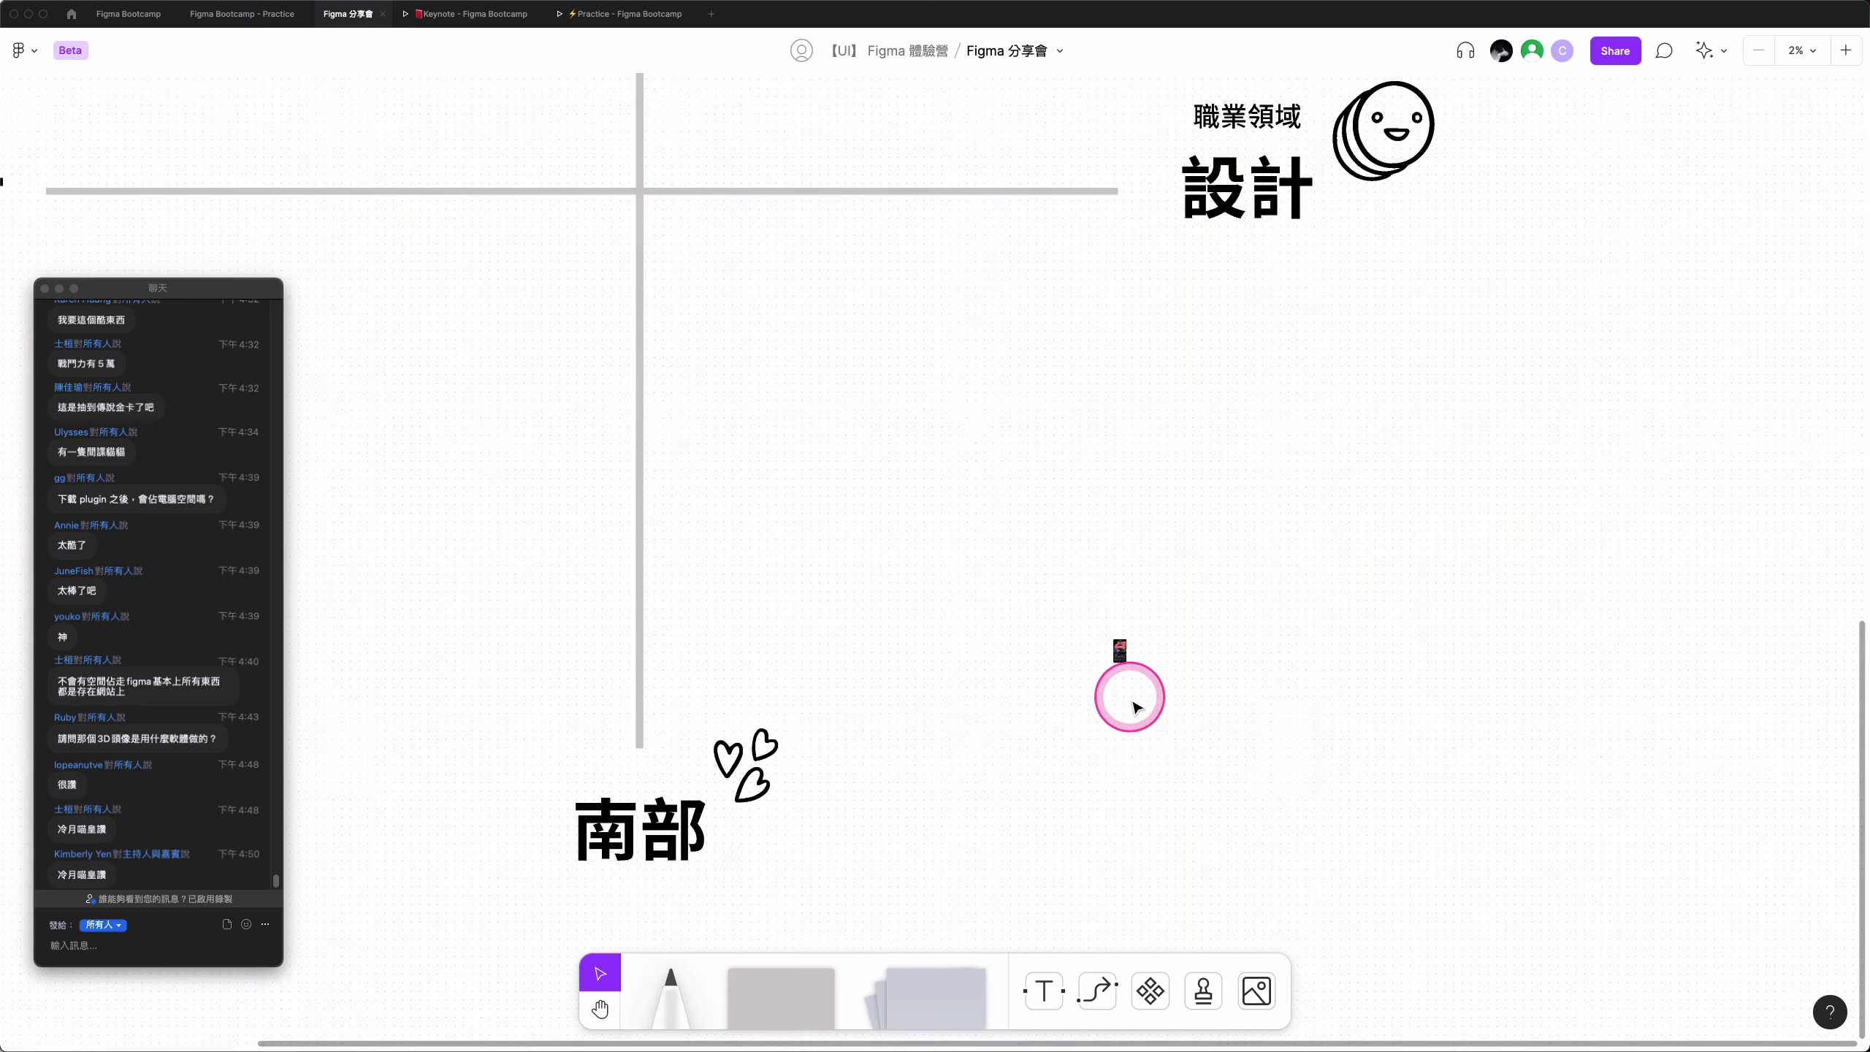
scroll(1133, 704, "up", 3)
scroll(1144, 671, "up", 3)
scroll(1126, 623, "up", 3)
scroll(1120, 633, "up", 3)
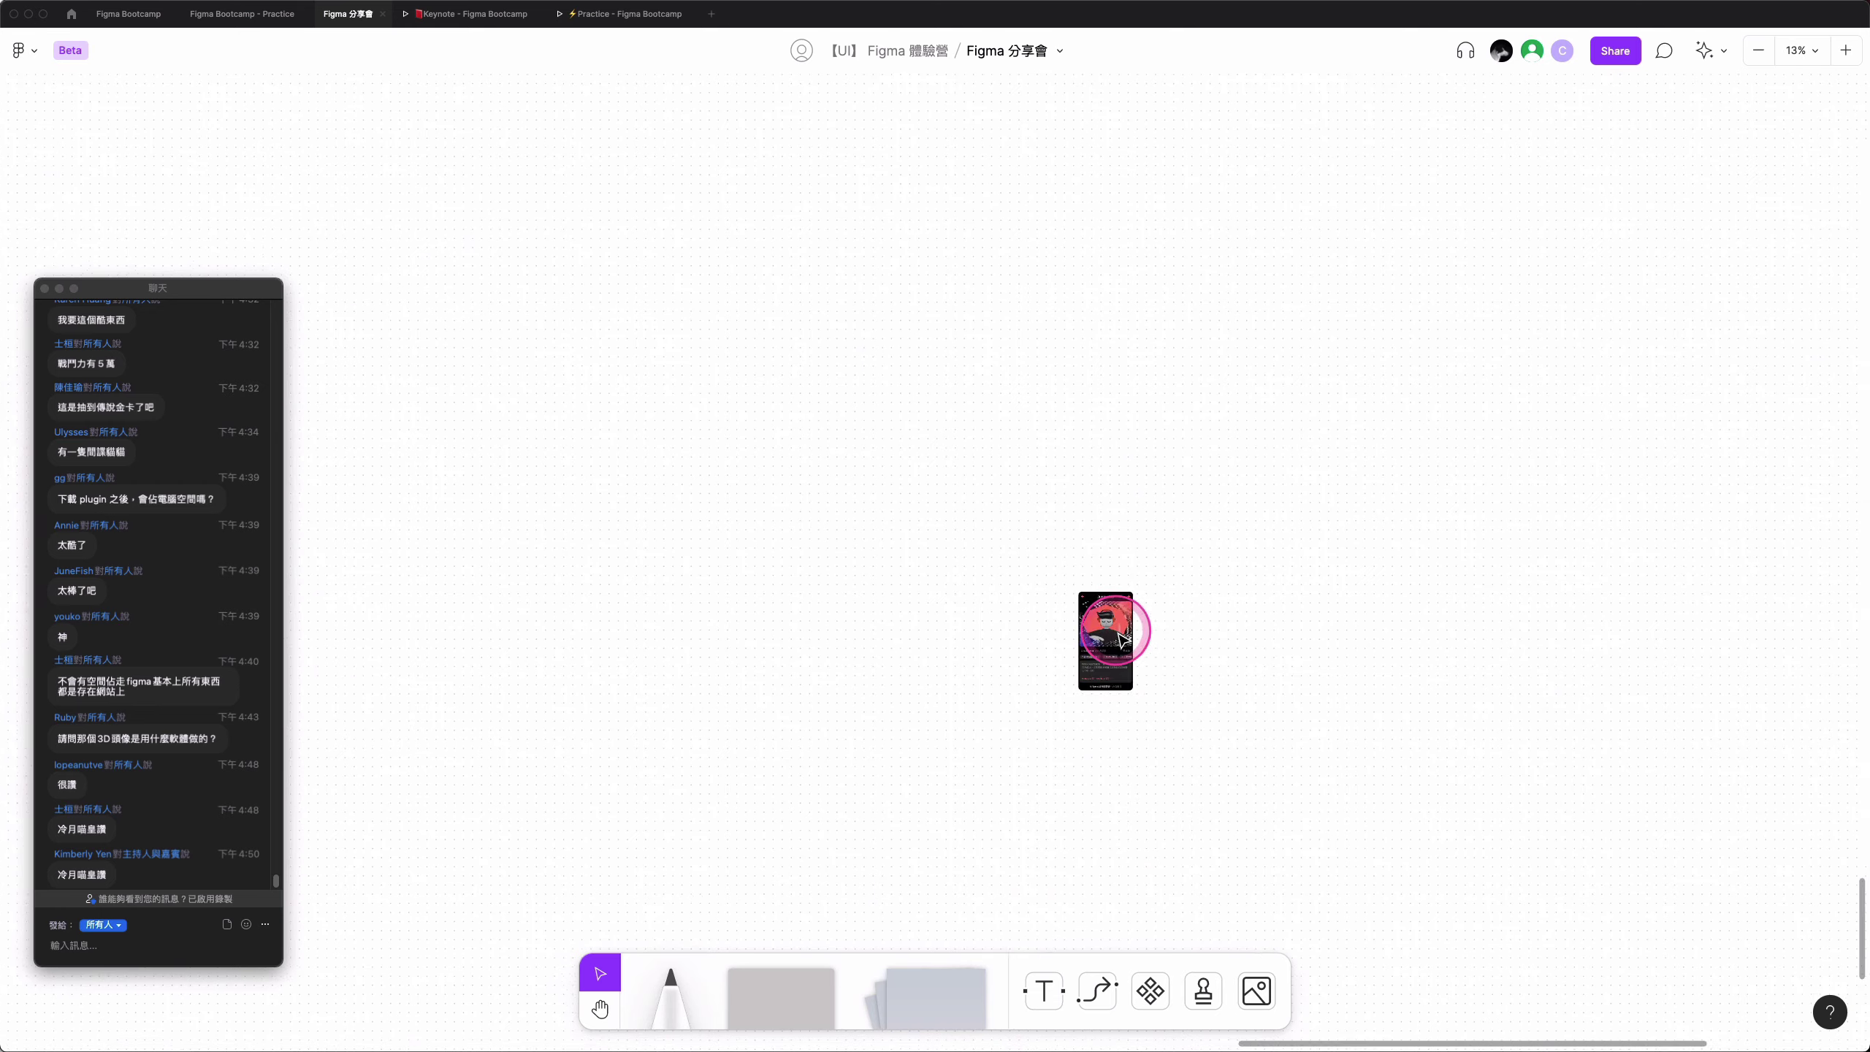
scroll(1121, 637, "up", 5)
scroll(1112, 641, "down", 1)
scroll(1105, 644, "down", 3)
scroll(950, 667, "down", 1)
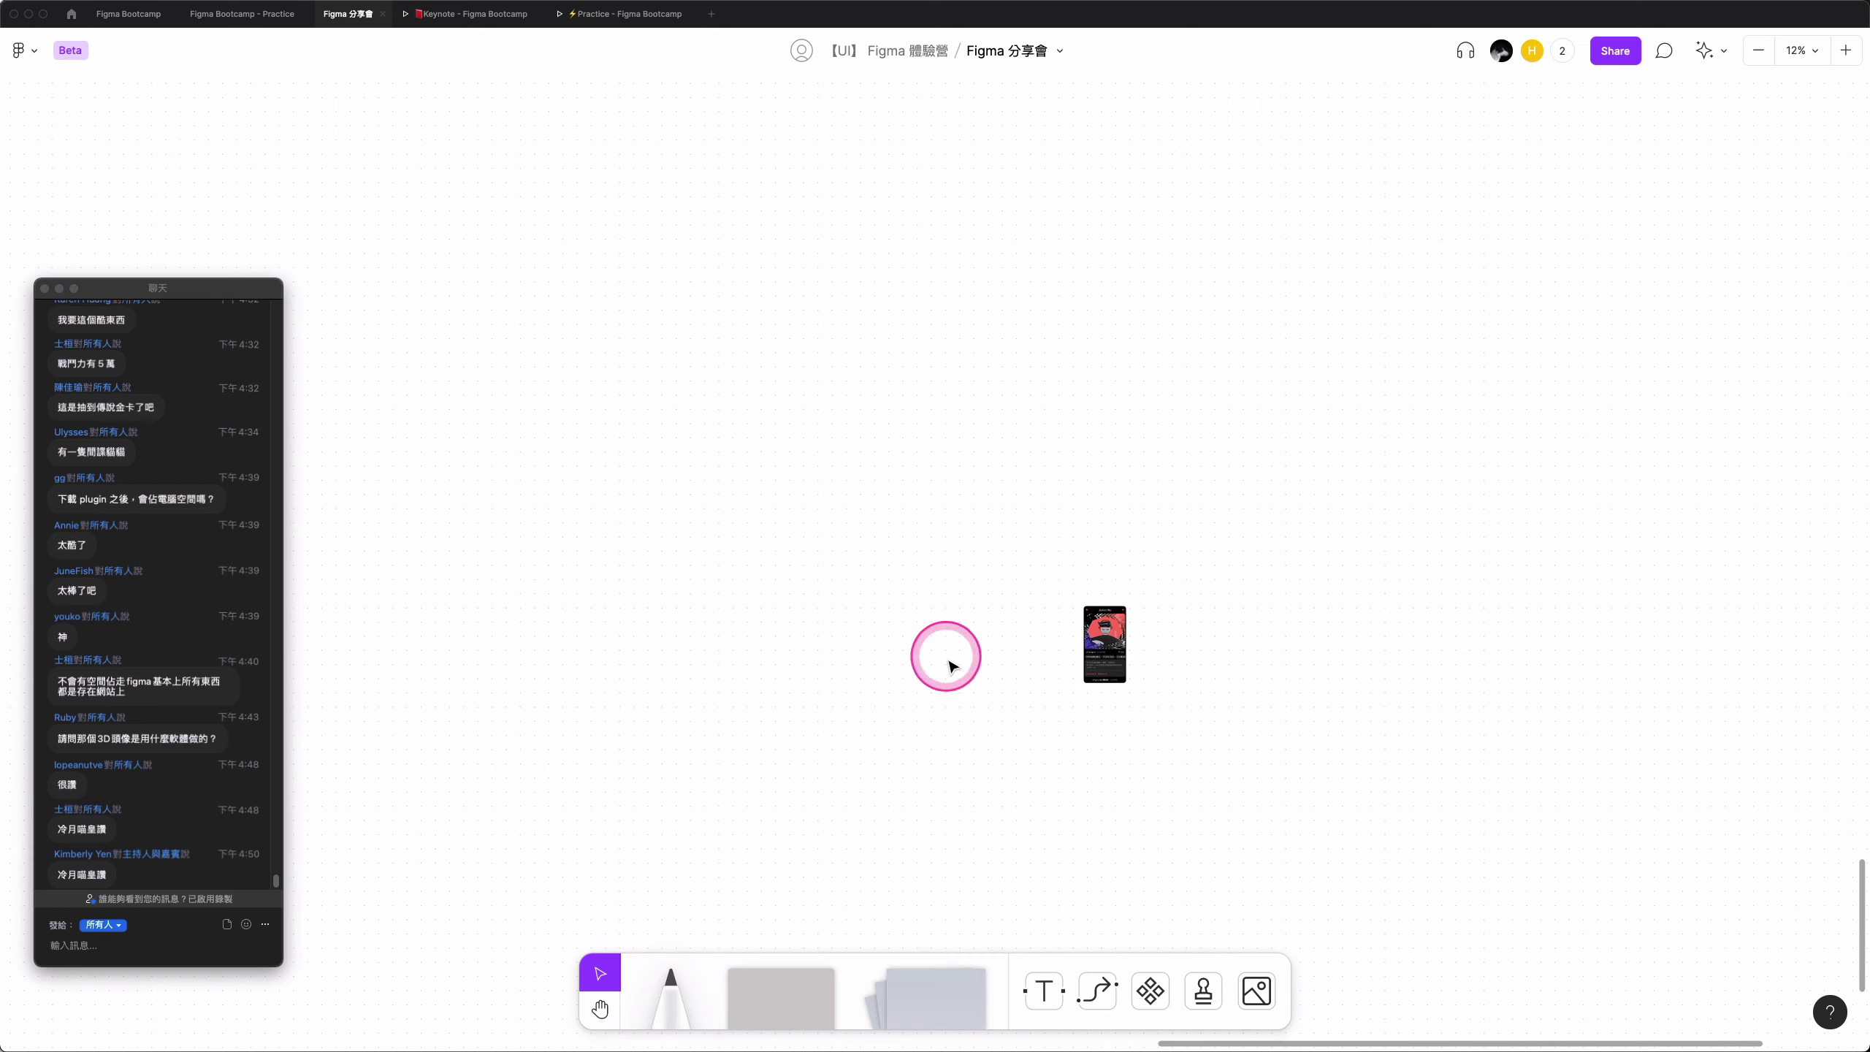
- Paste the profile card, then delete the extra card from the board centre
key("super+v")
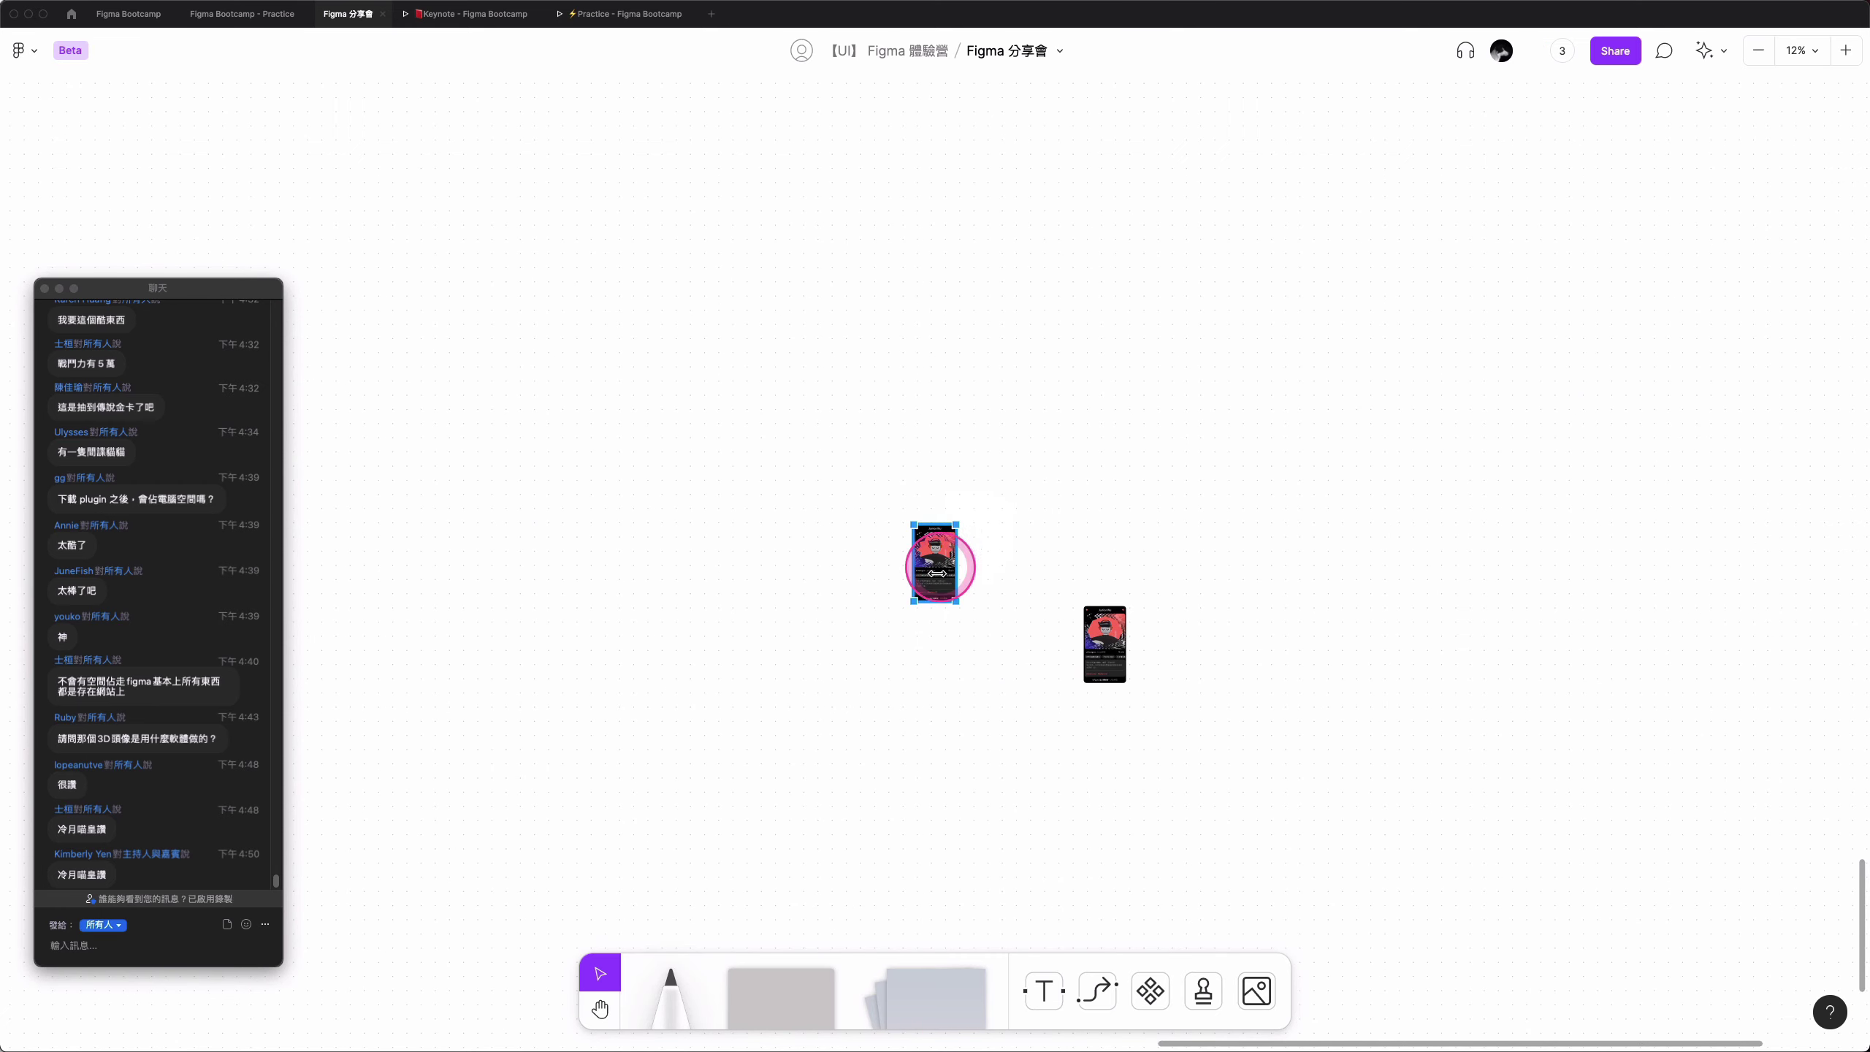
scroll(936, 573, "up", 5)
scroll(936, 574, "up", 1)
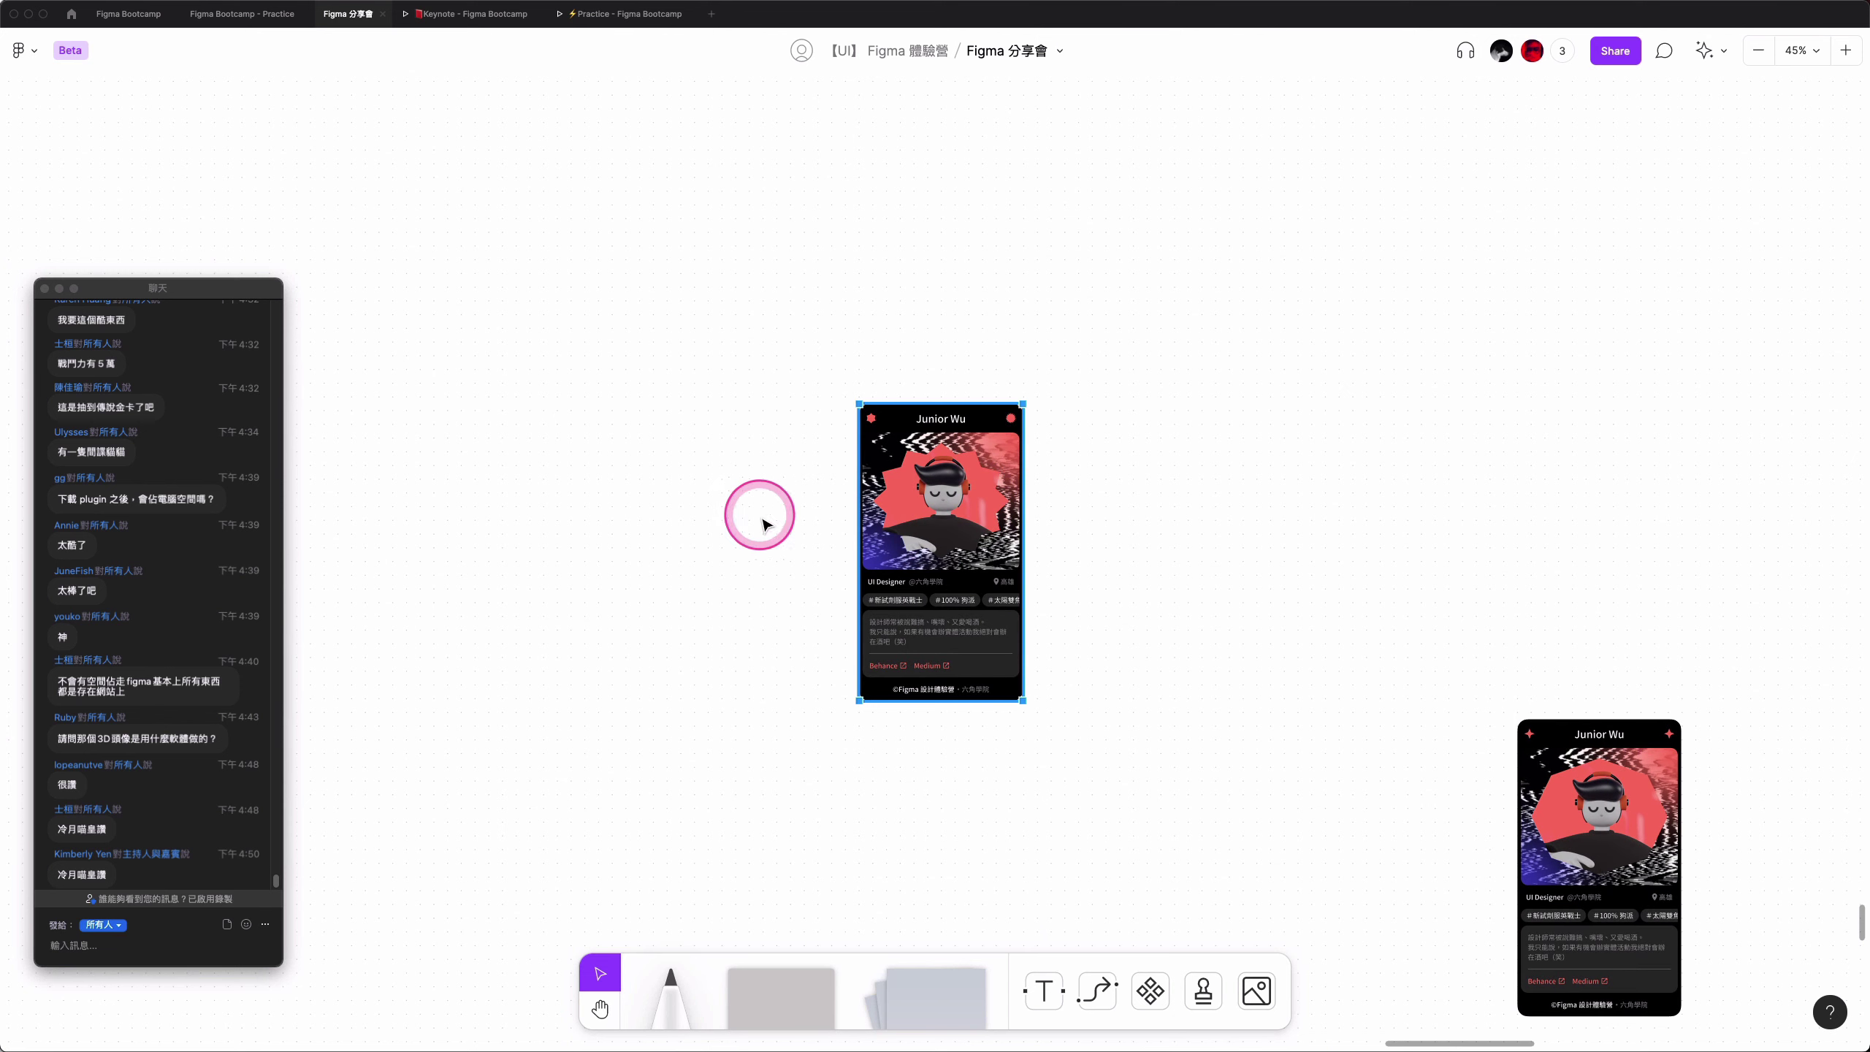
left_click(1263, 390)
left_click_drag(1173, 362, 845, 682)
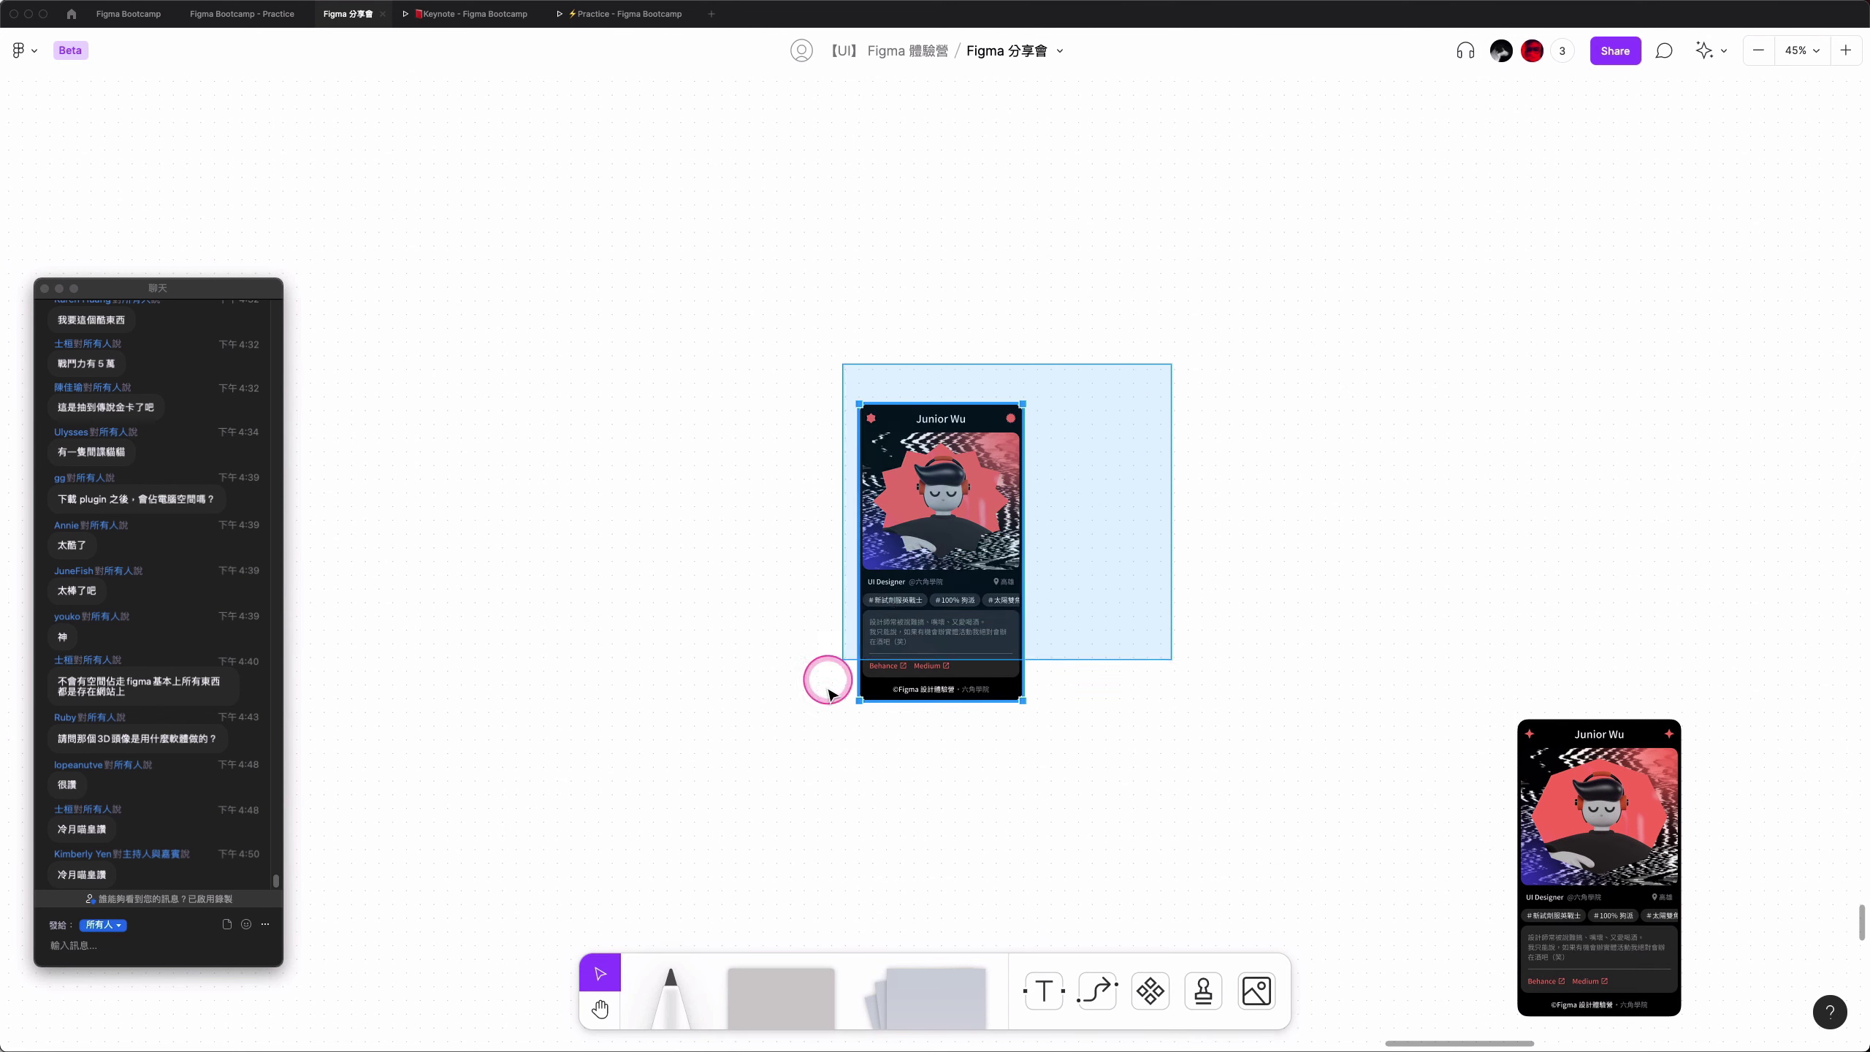
key("Delete")
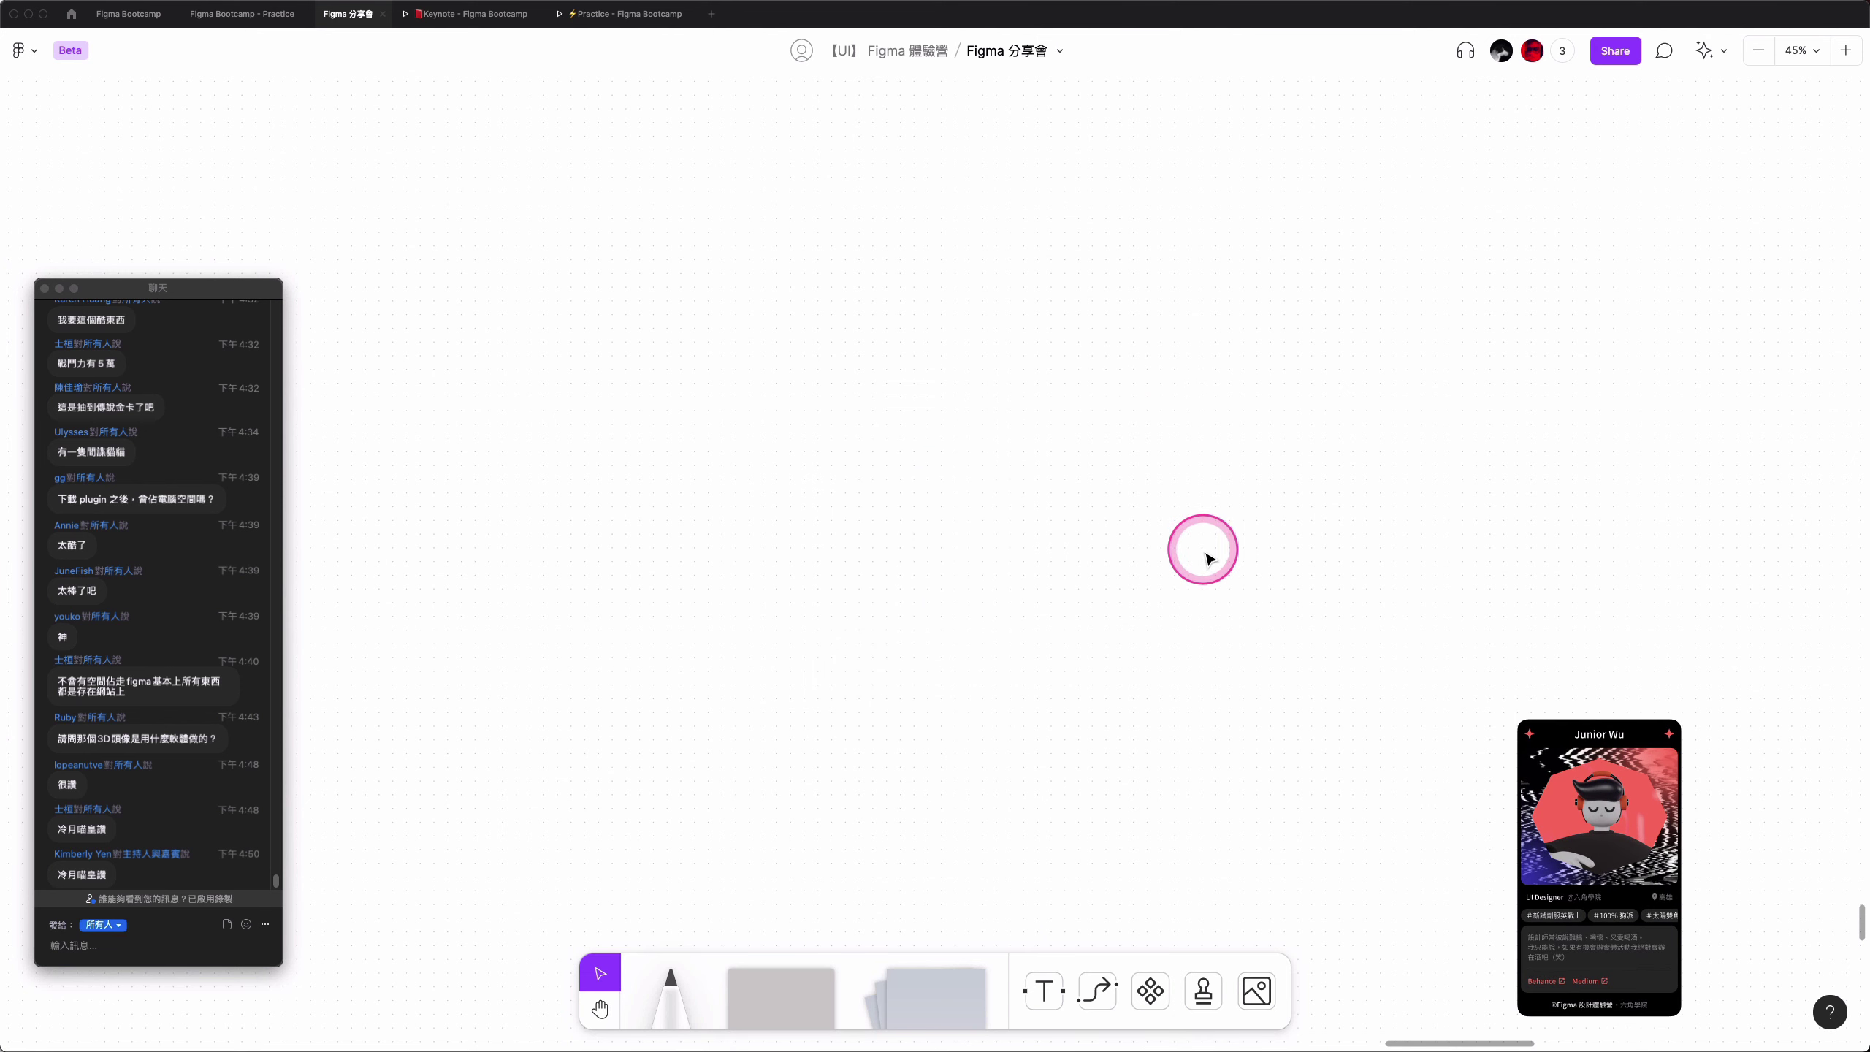
- Zoom out and pan to view the whole 北部/南部 by 設計/非設計 quadrant chart
scroll(1207, 557, "down", 5)
scroll(1204, 546, "down", 3)
scroll(1207, 546, "down", 2)
scroll(1214, 545, "down", 2)
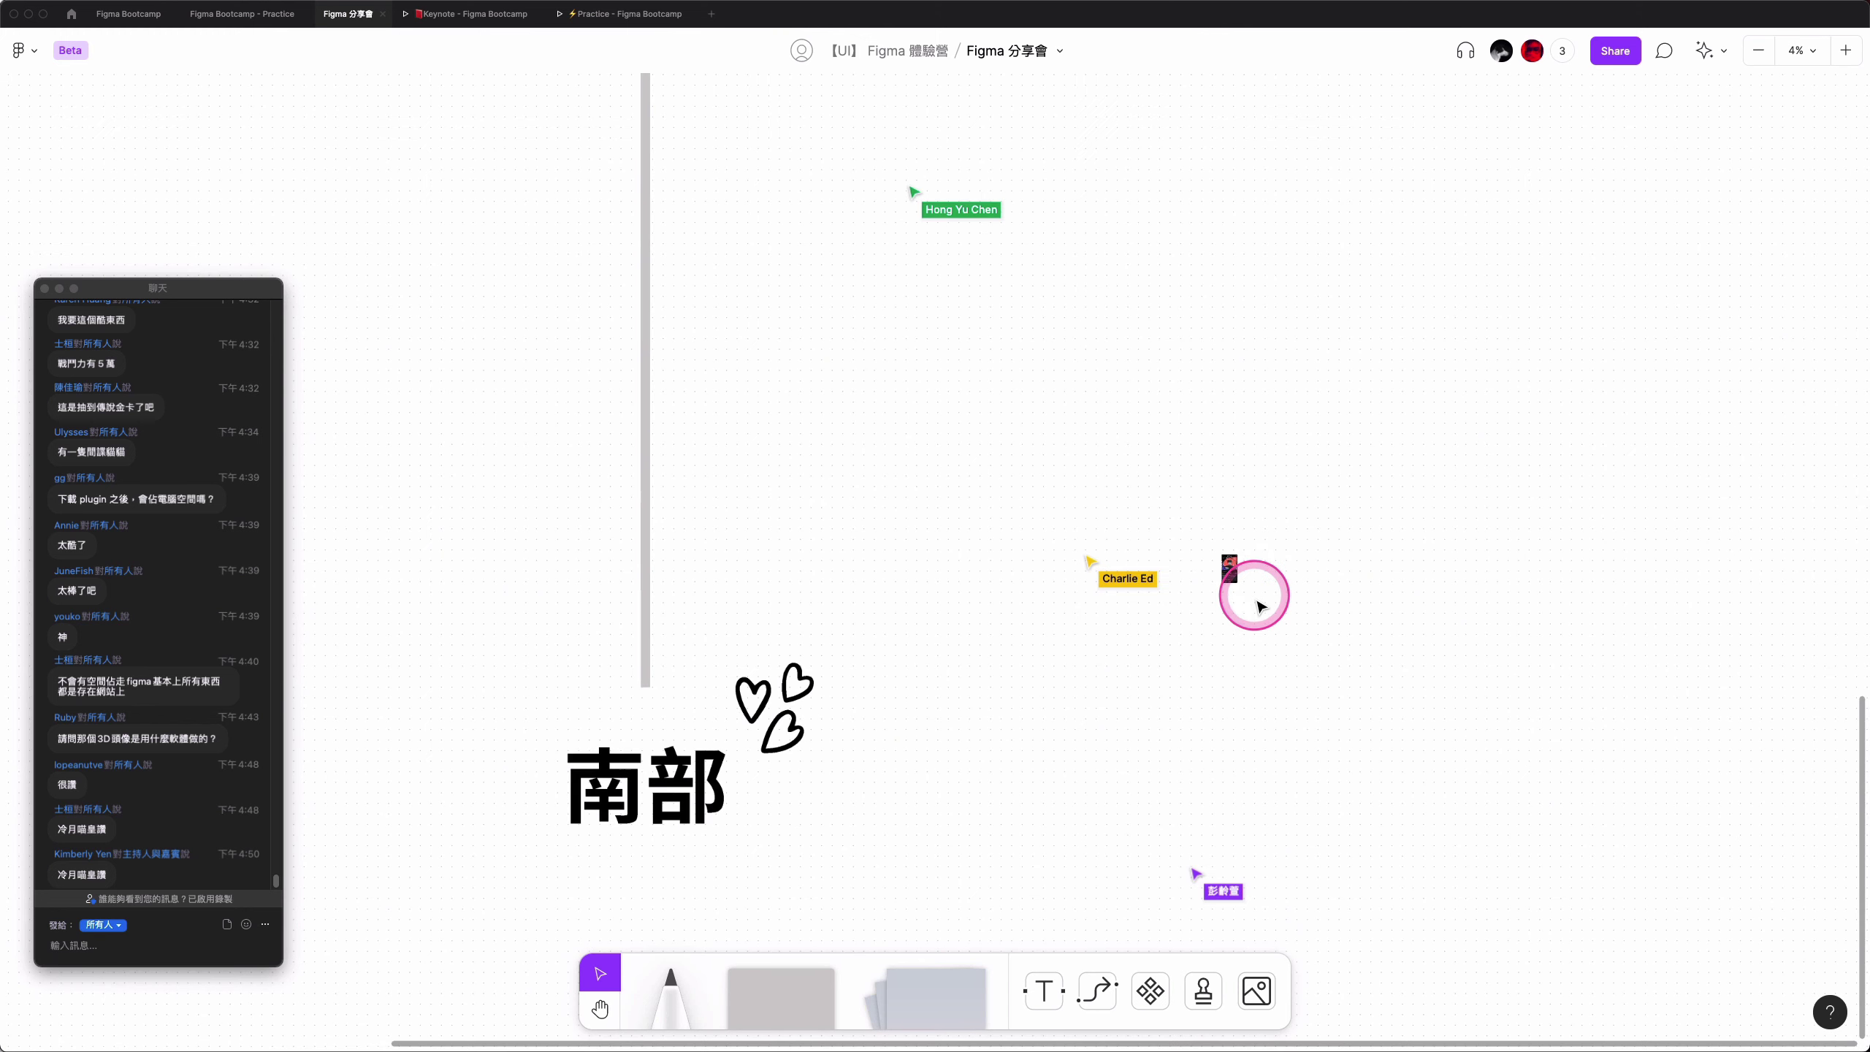
scroll(1260, 606, "up", 2)
scroll(1292, 600, "down", 1)
scroll(1294, 603, "up", 2)
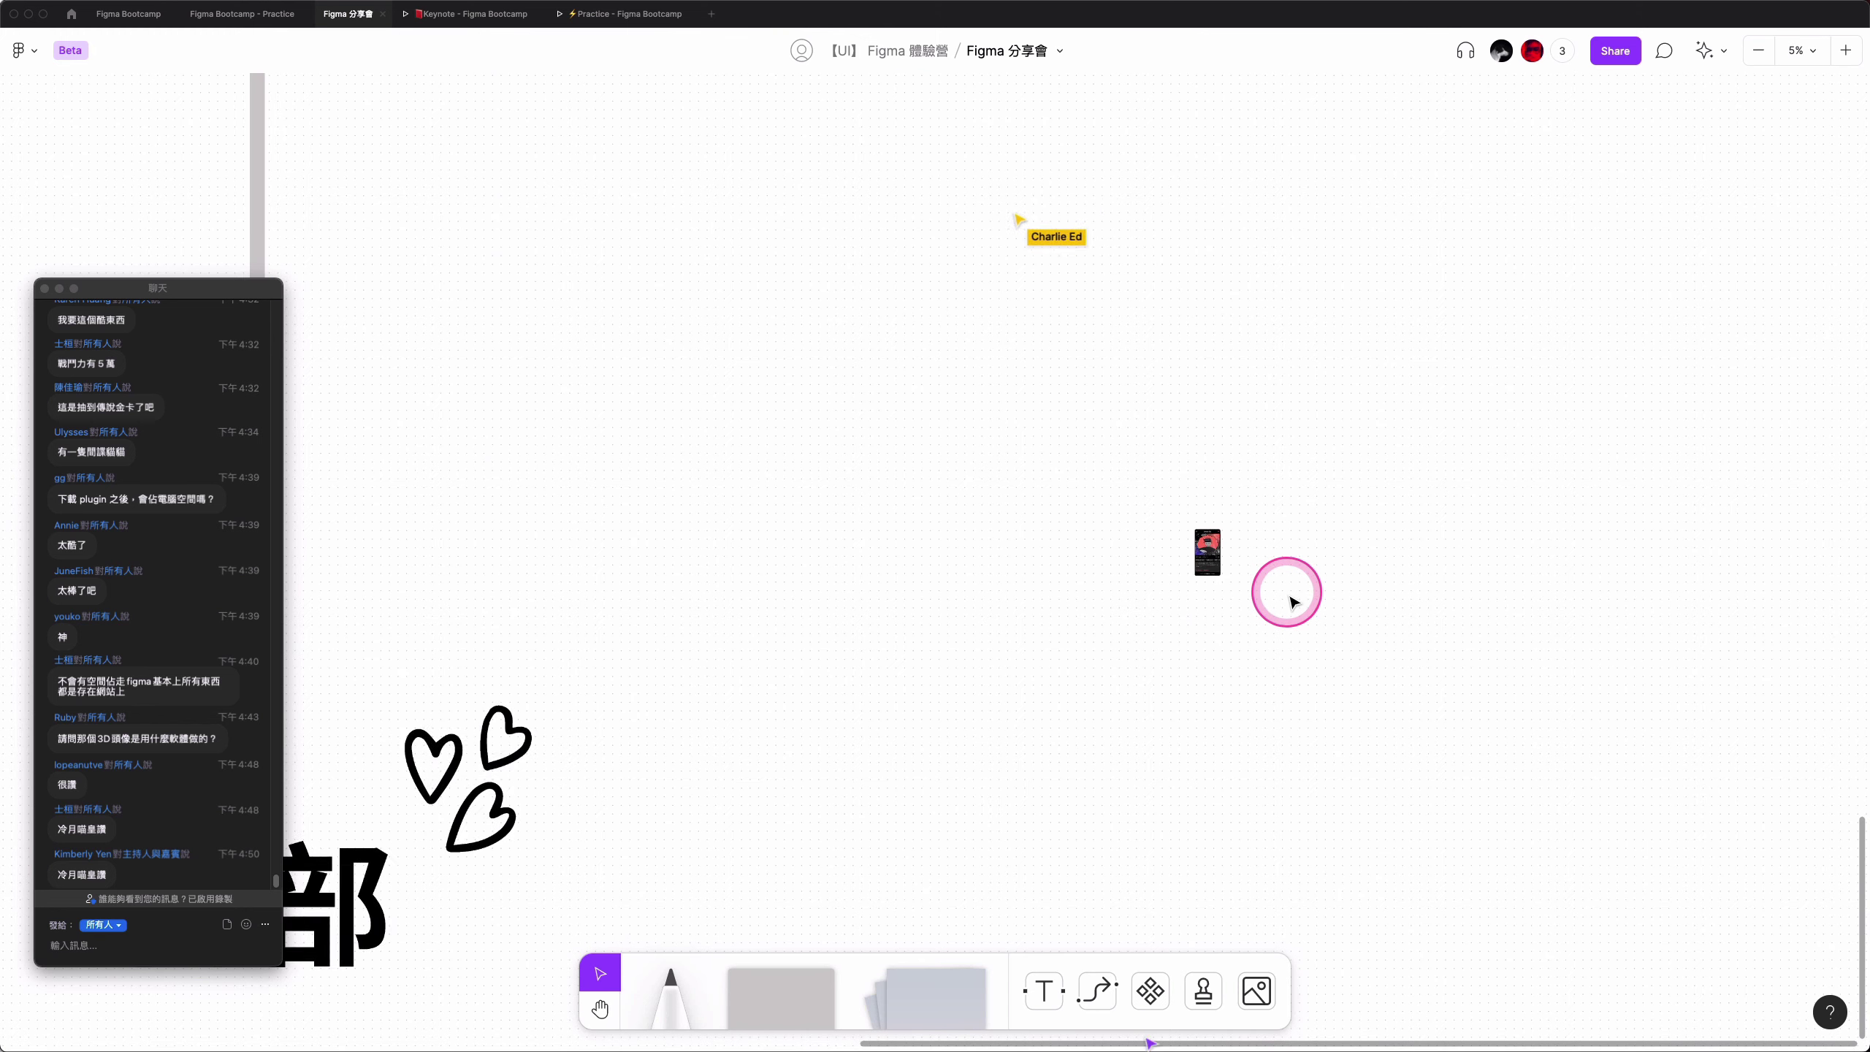
scroll(1288, 593, "down", 3)
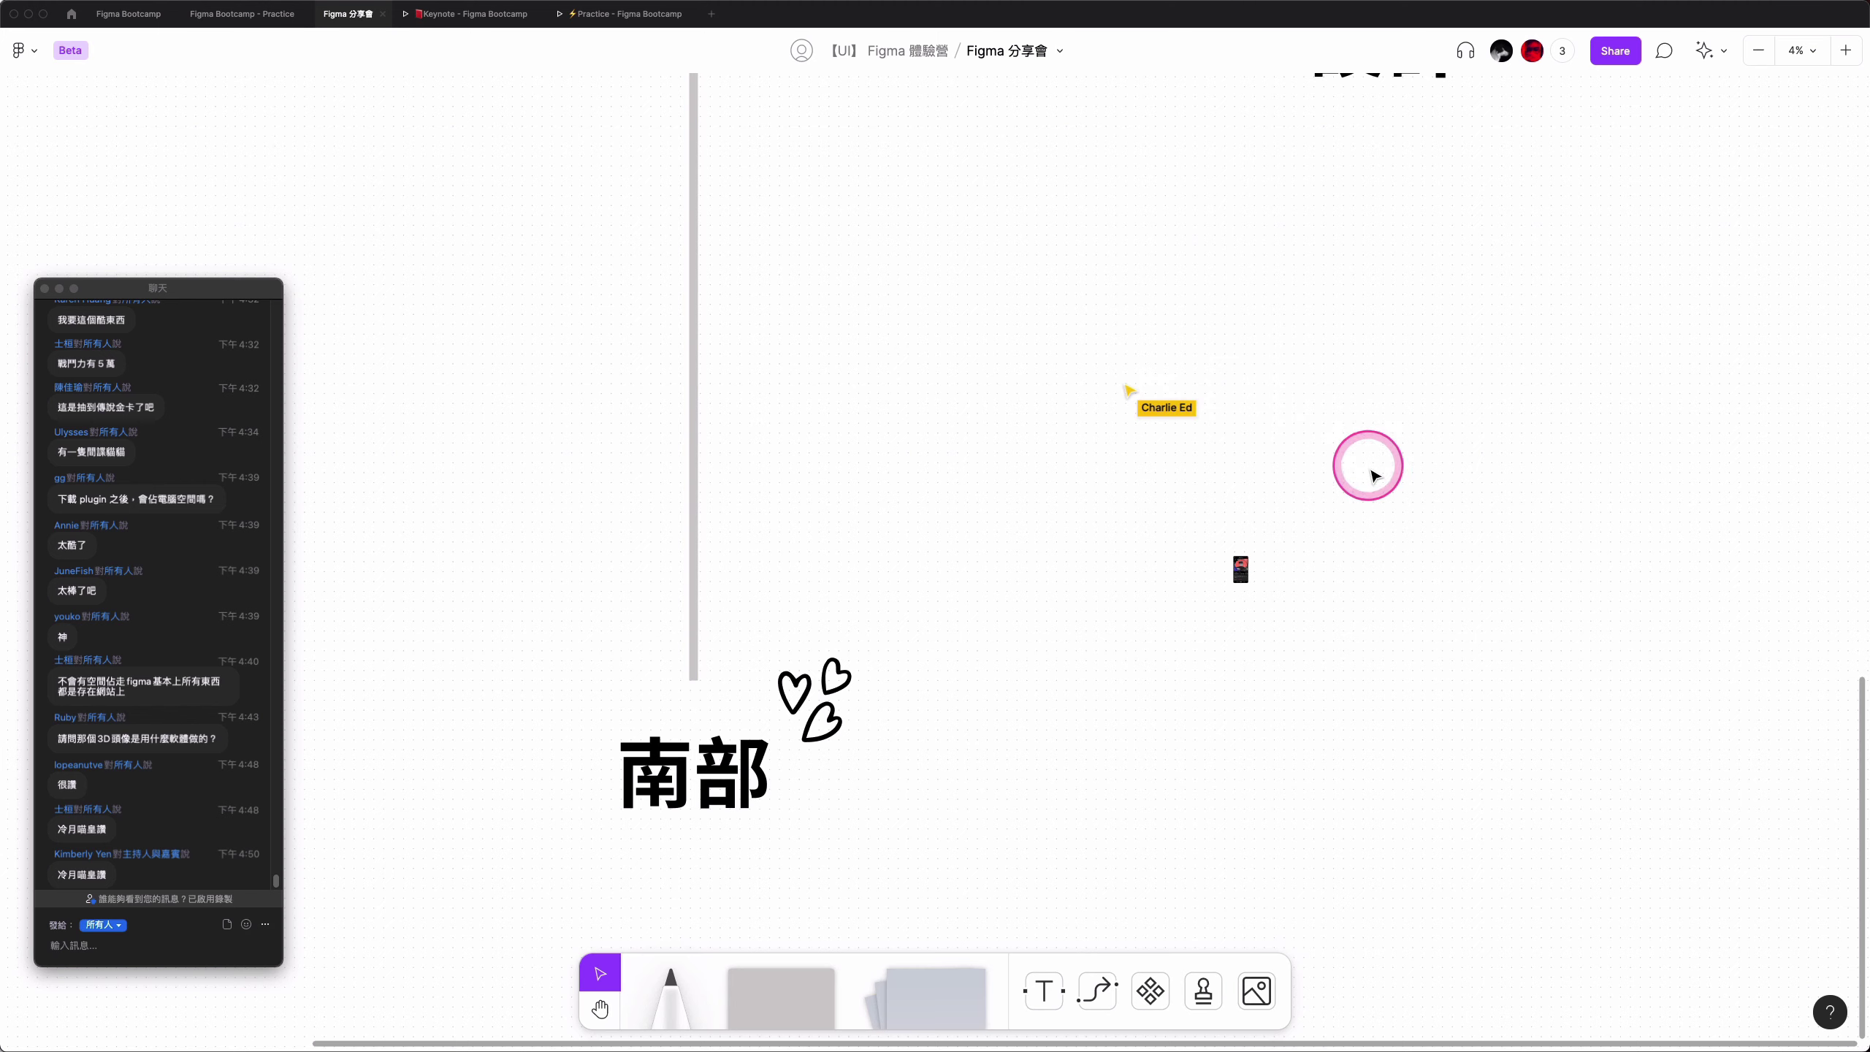
key("h")
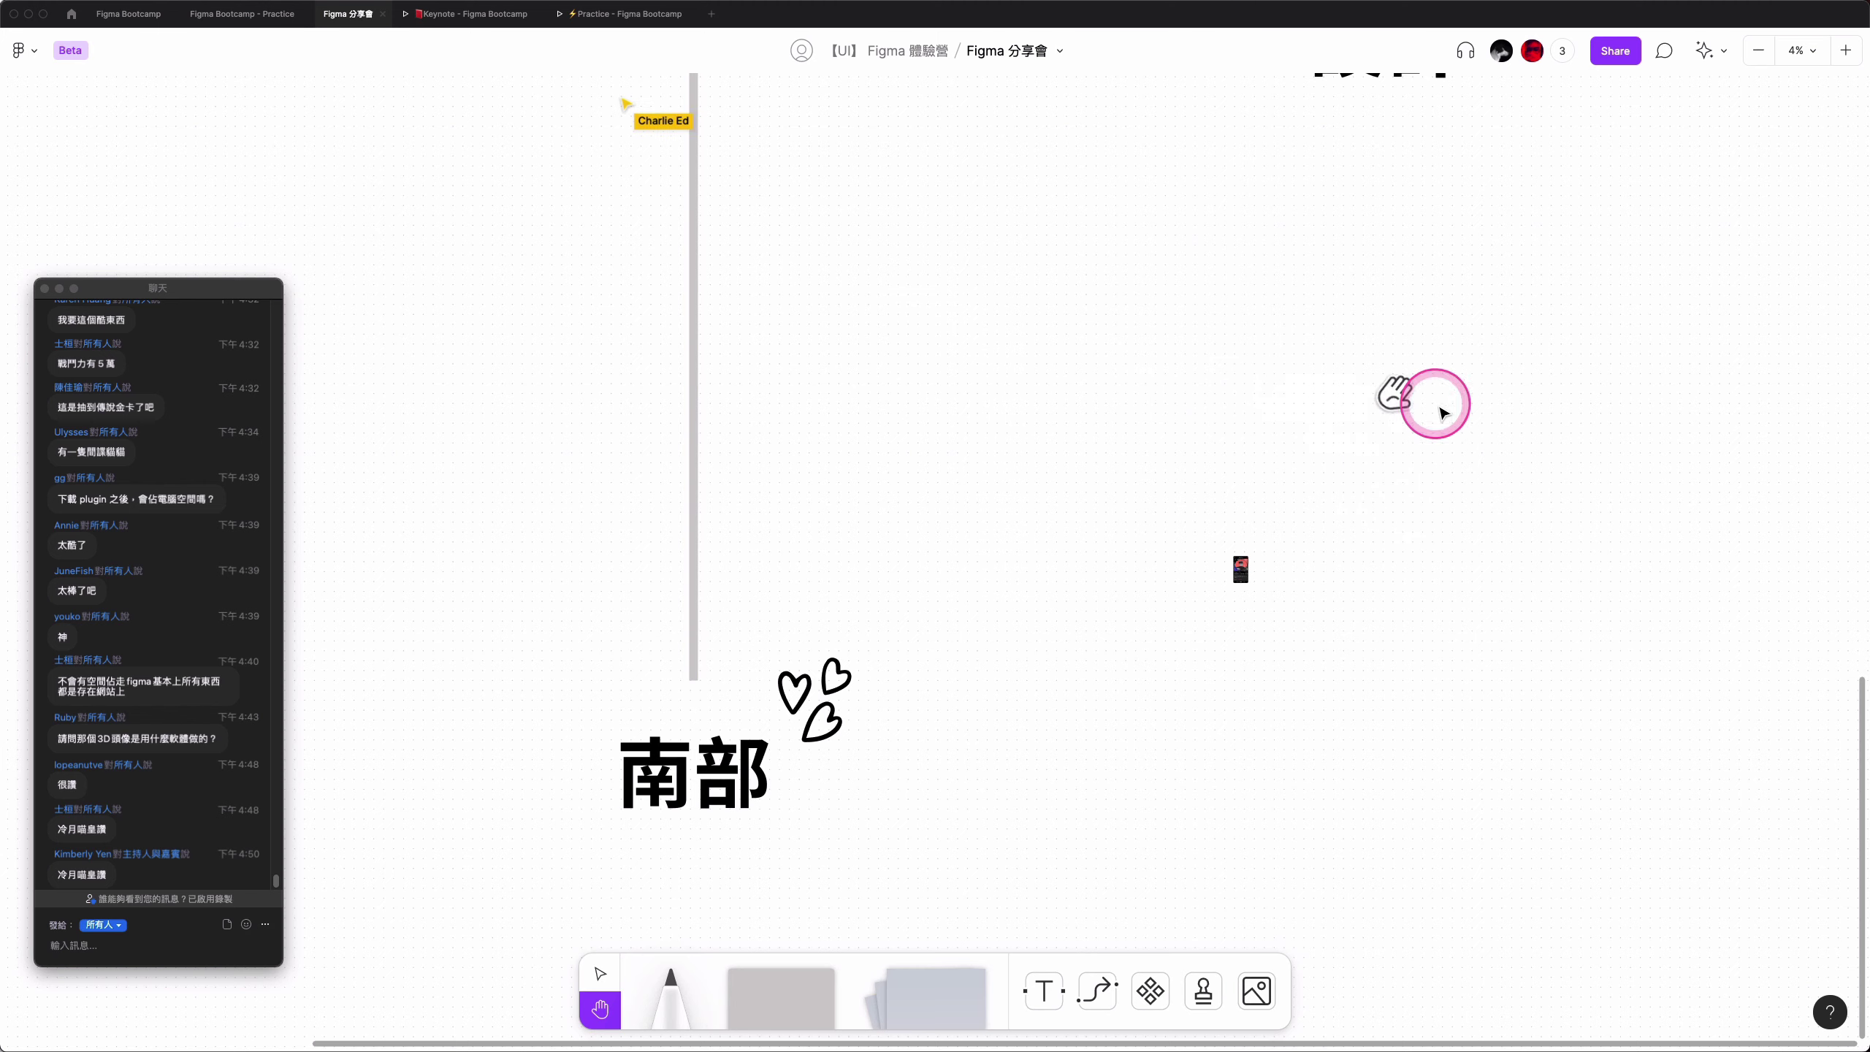
key("v")
scroll(1398, 431, "up", 5)
scroll(1370, 478, "up", 2)
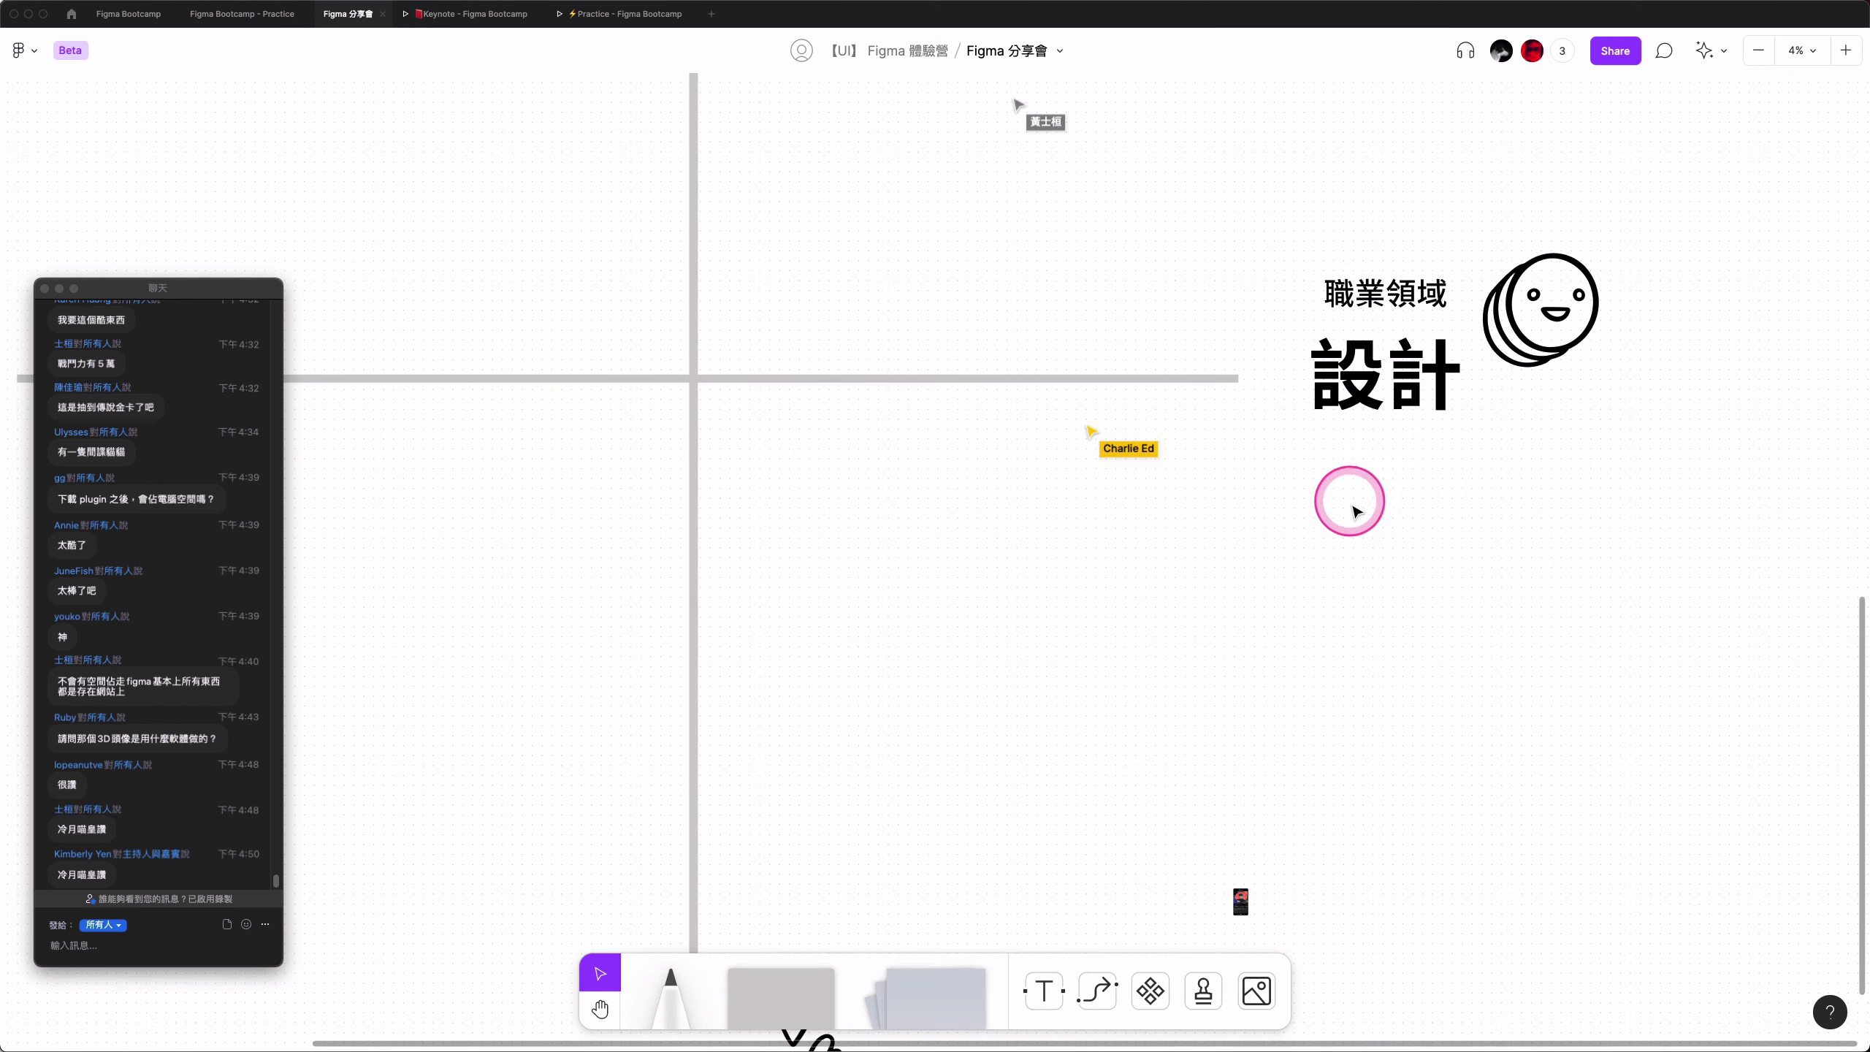
scroll(1356, 511, "down", 5)
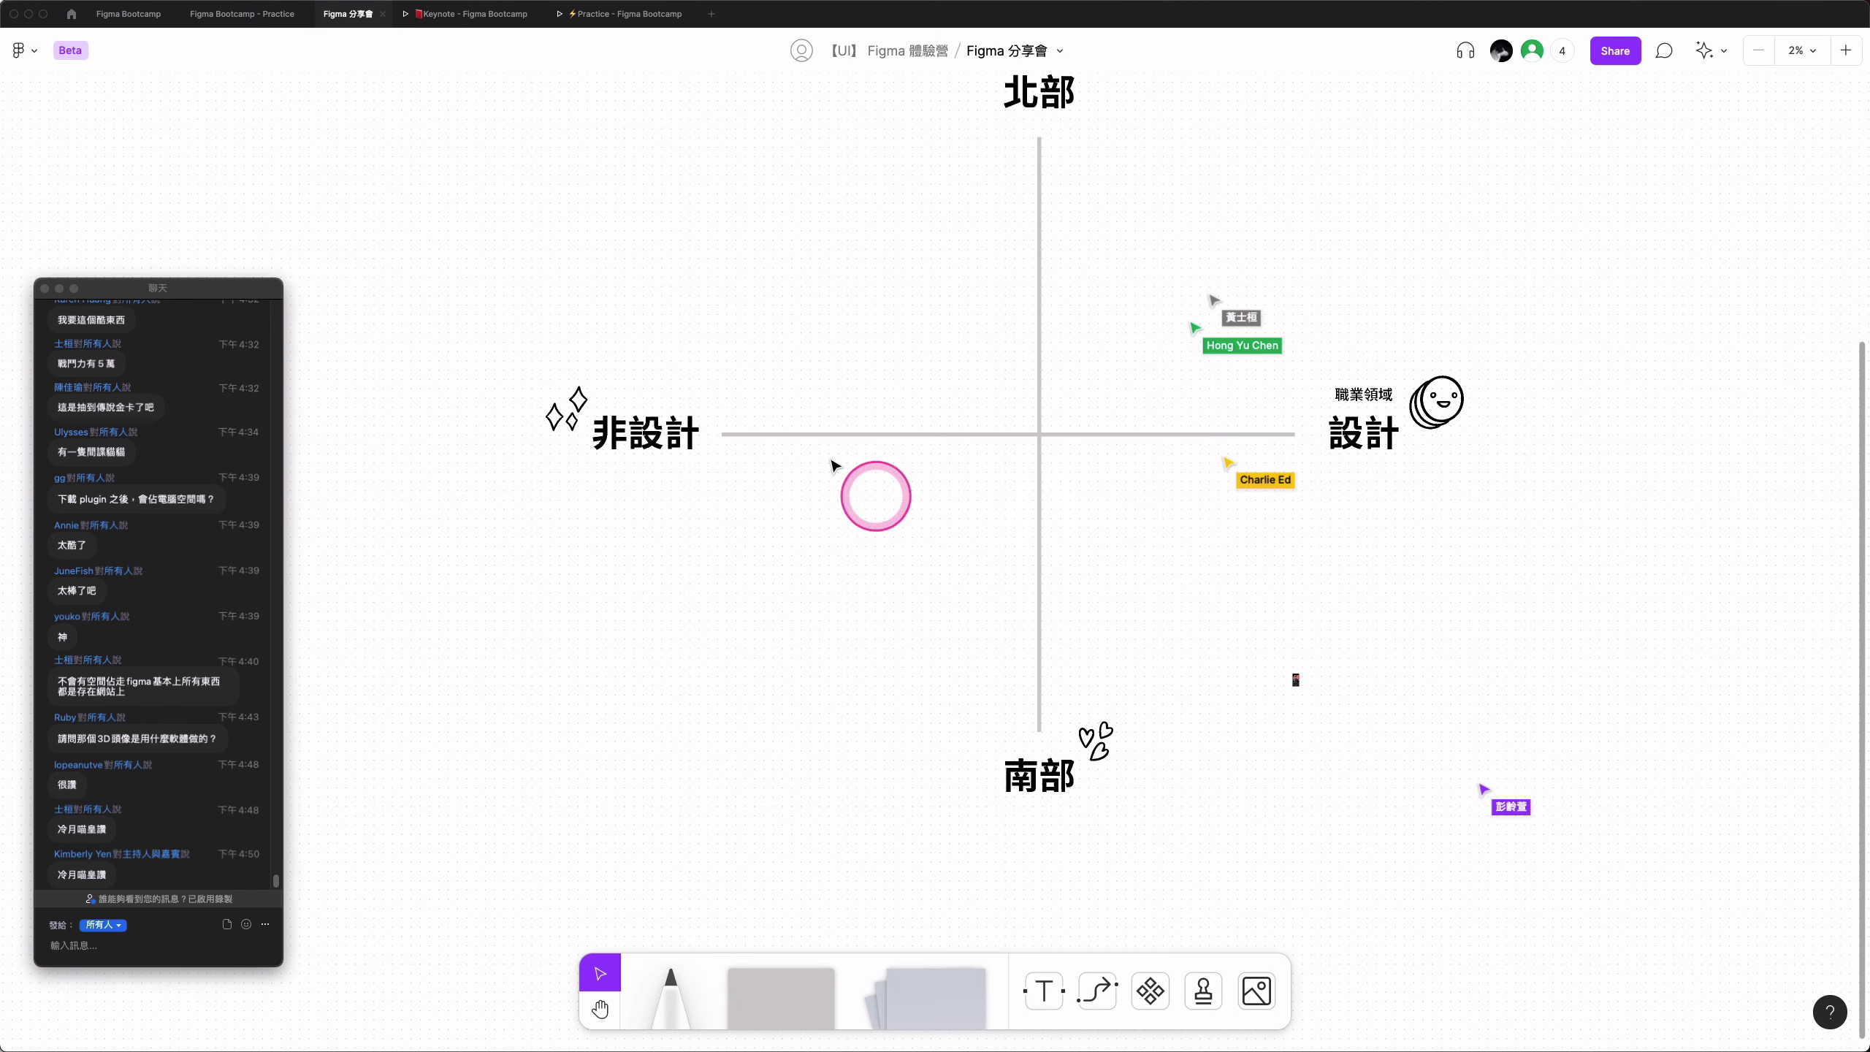
scroll(1045, 567, "up", 3)
scroll(1146, 635, "down", 2)
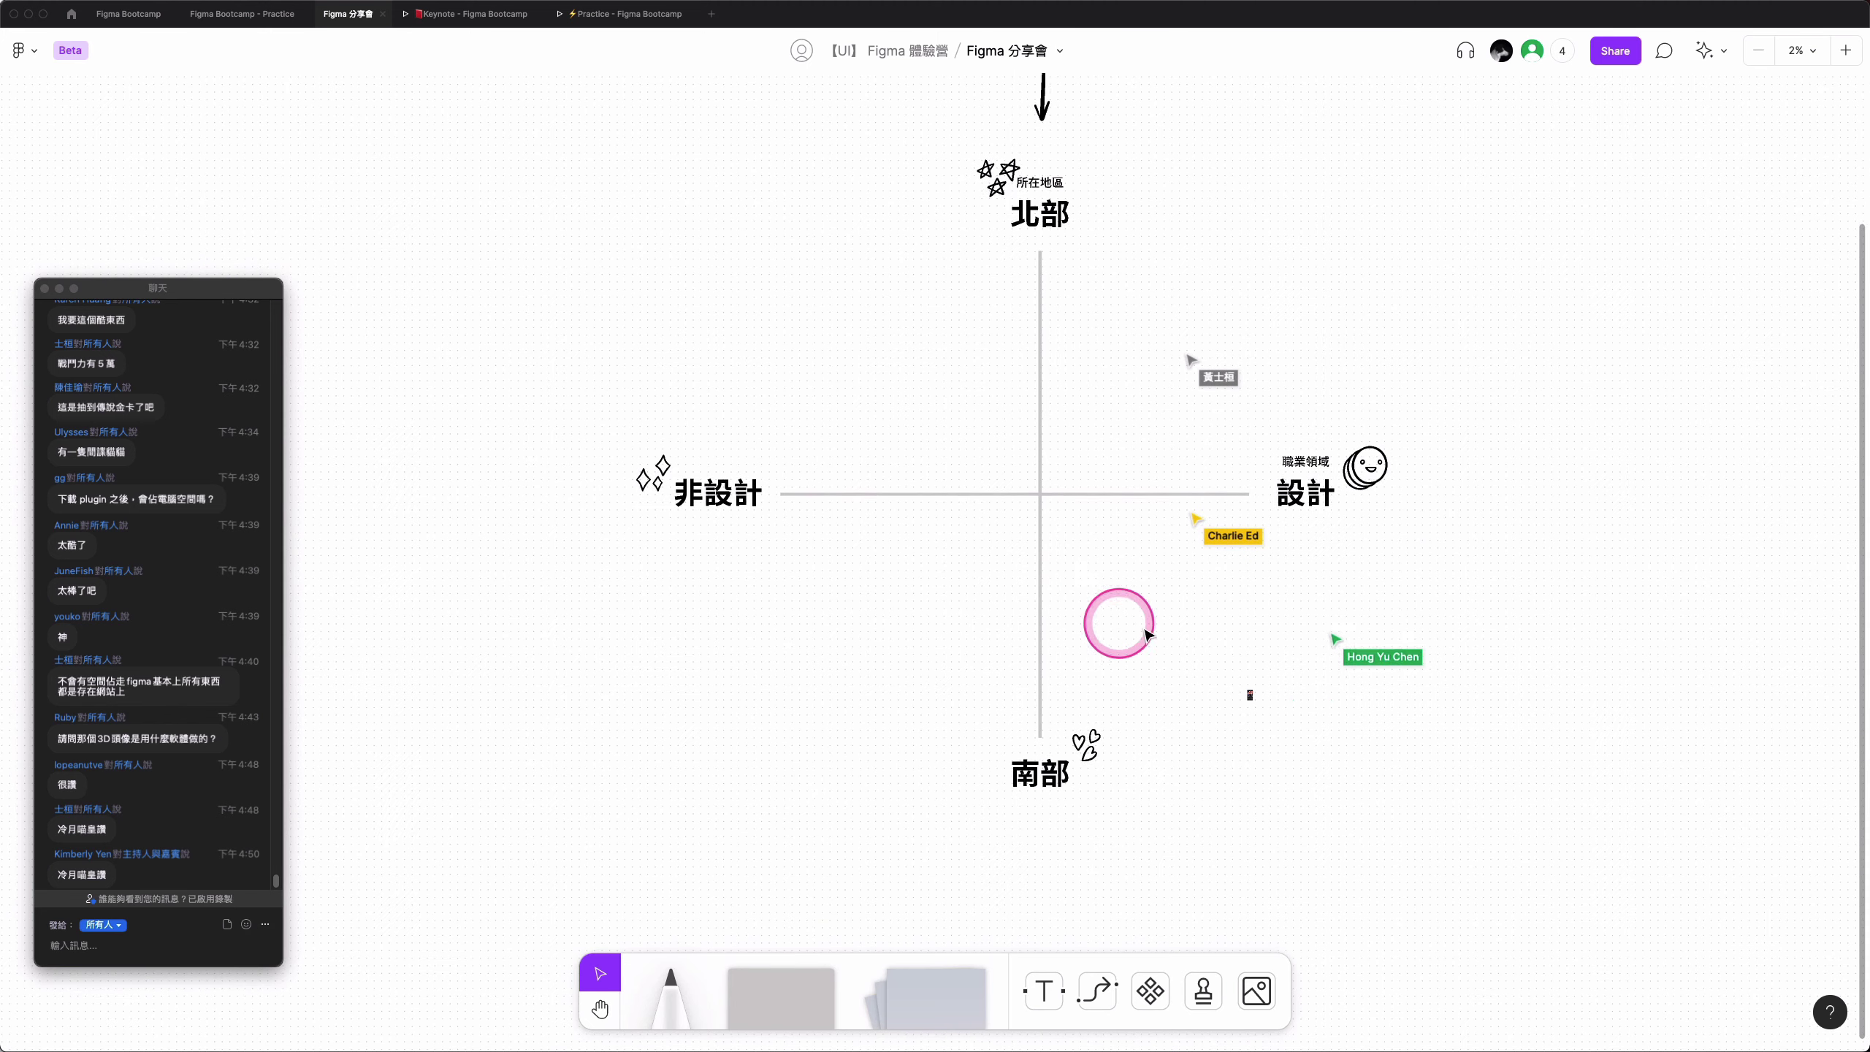
left_click(1041, 774)
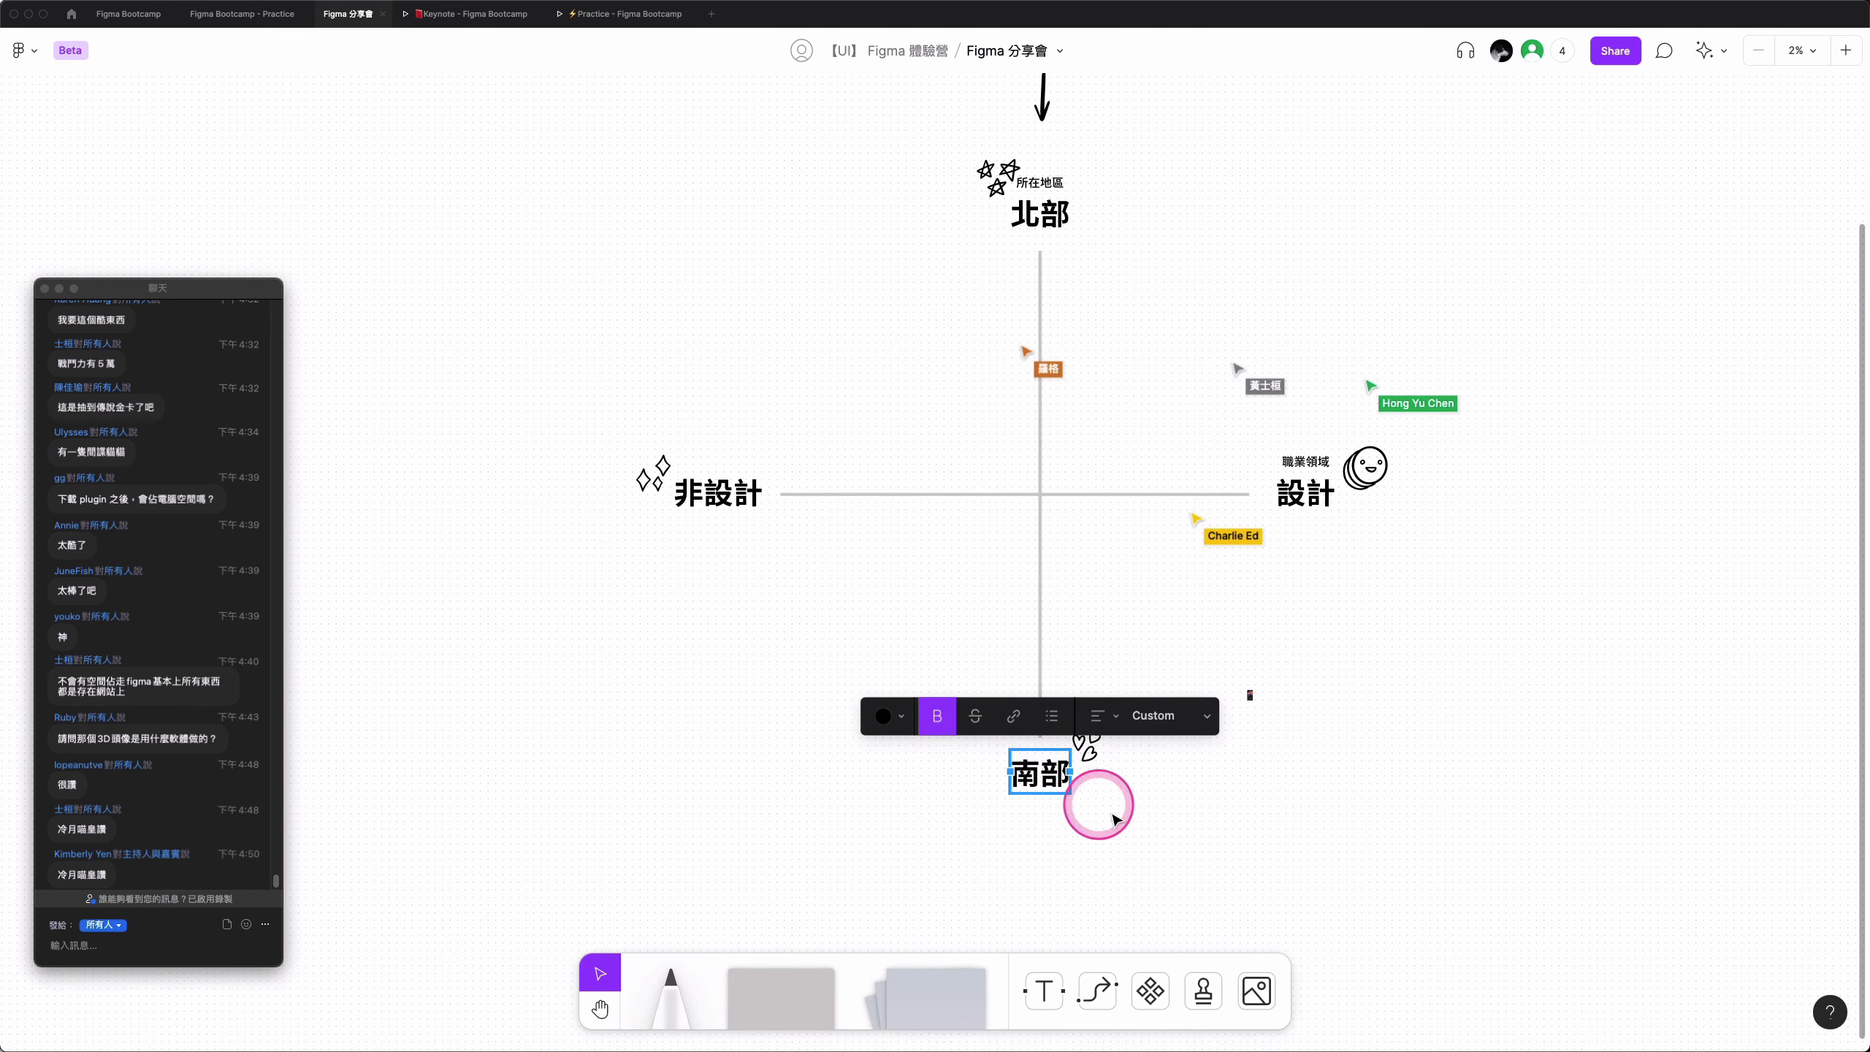
scroll(1147, 813, "down", 1)
scroll(1127, 743, "down", 3)
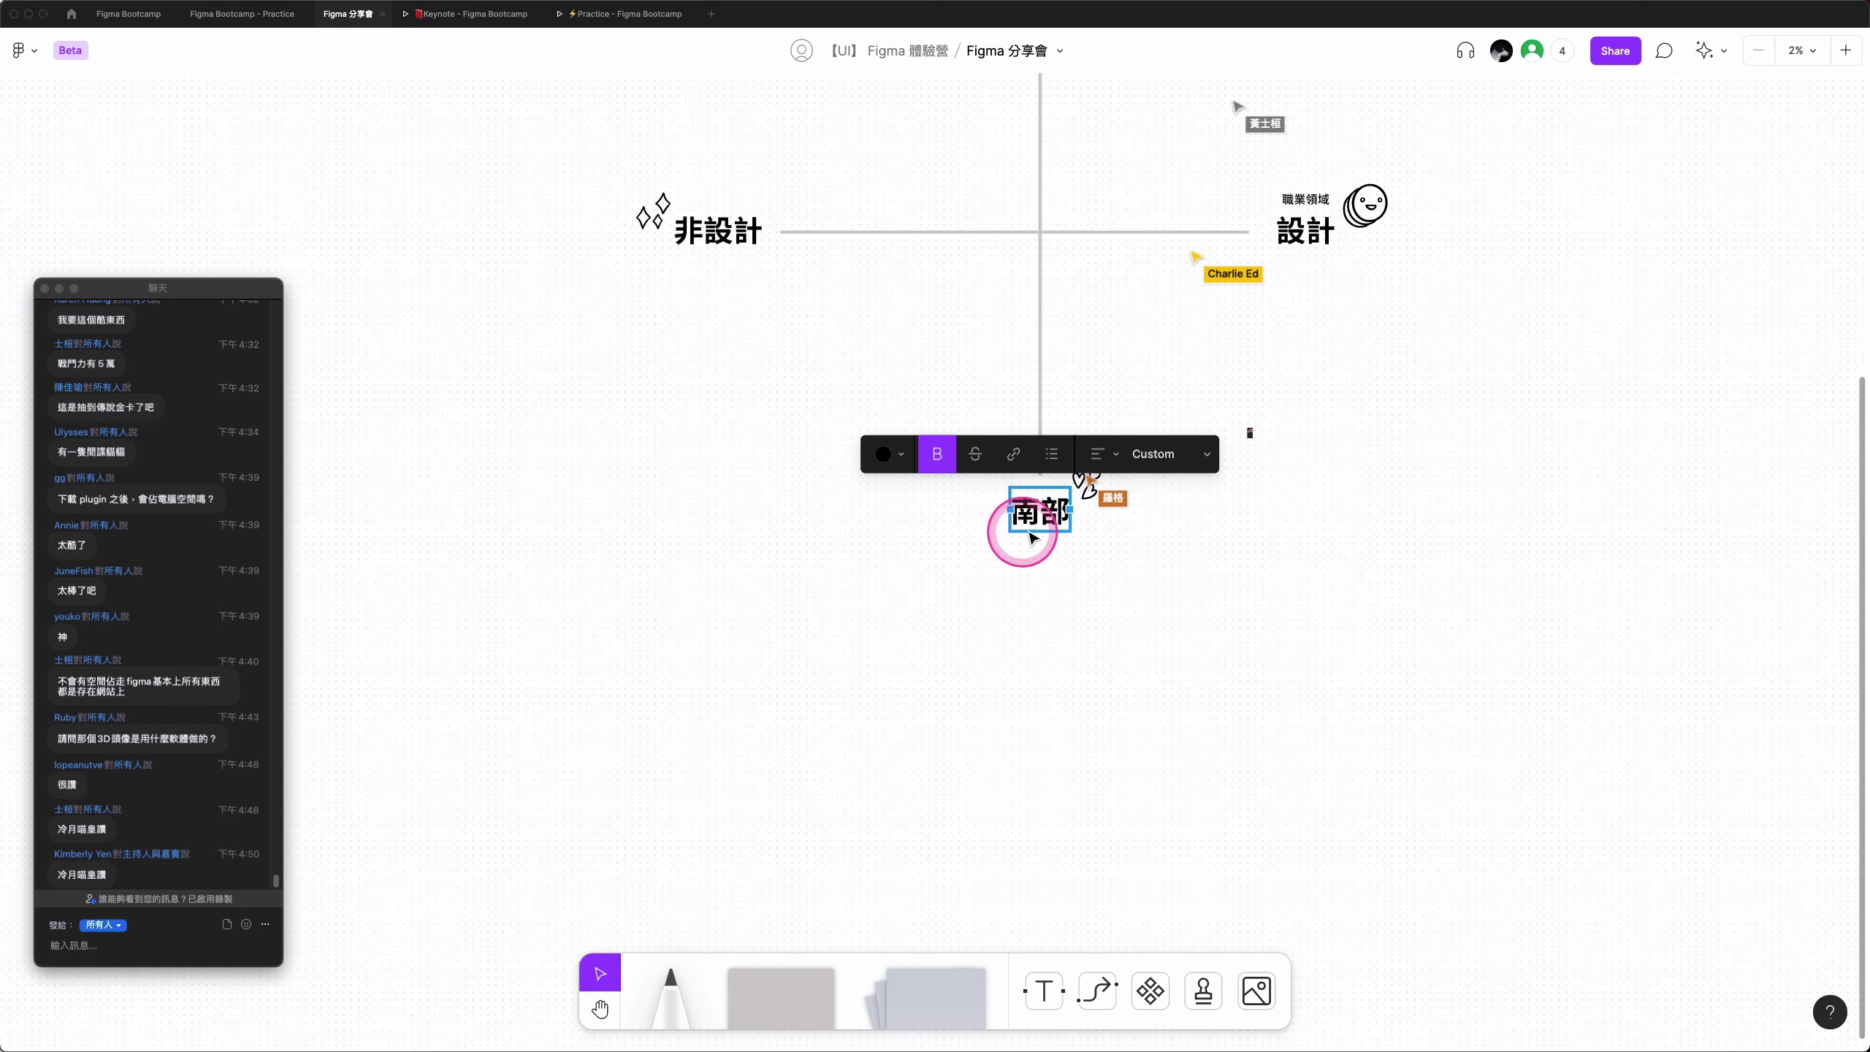
left_click(1298, 638)
scroll(1298, 634, "up", 5)
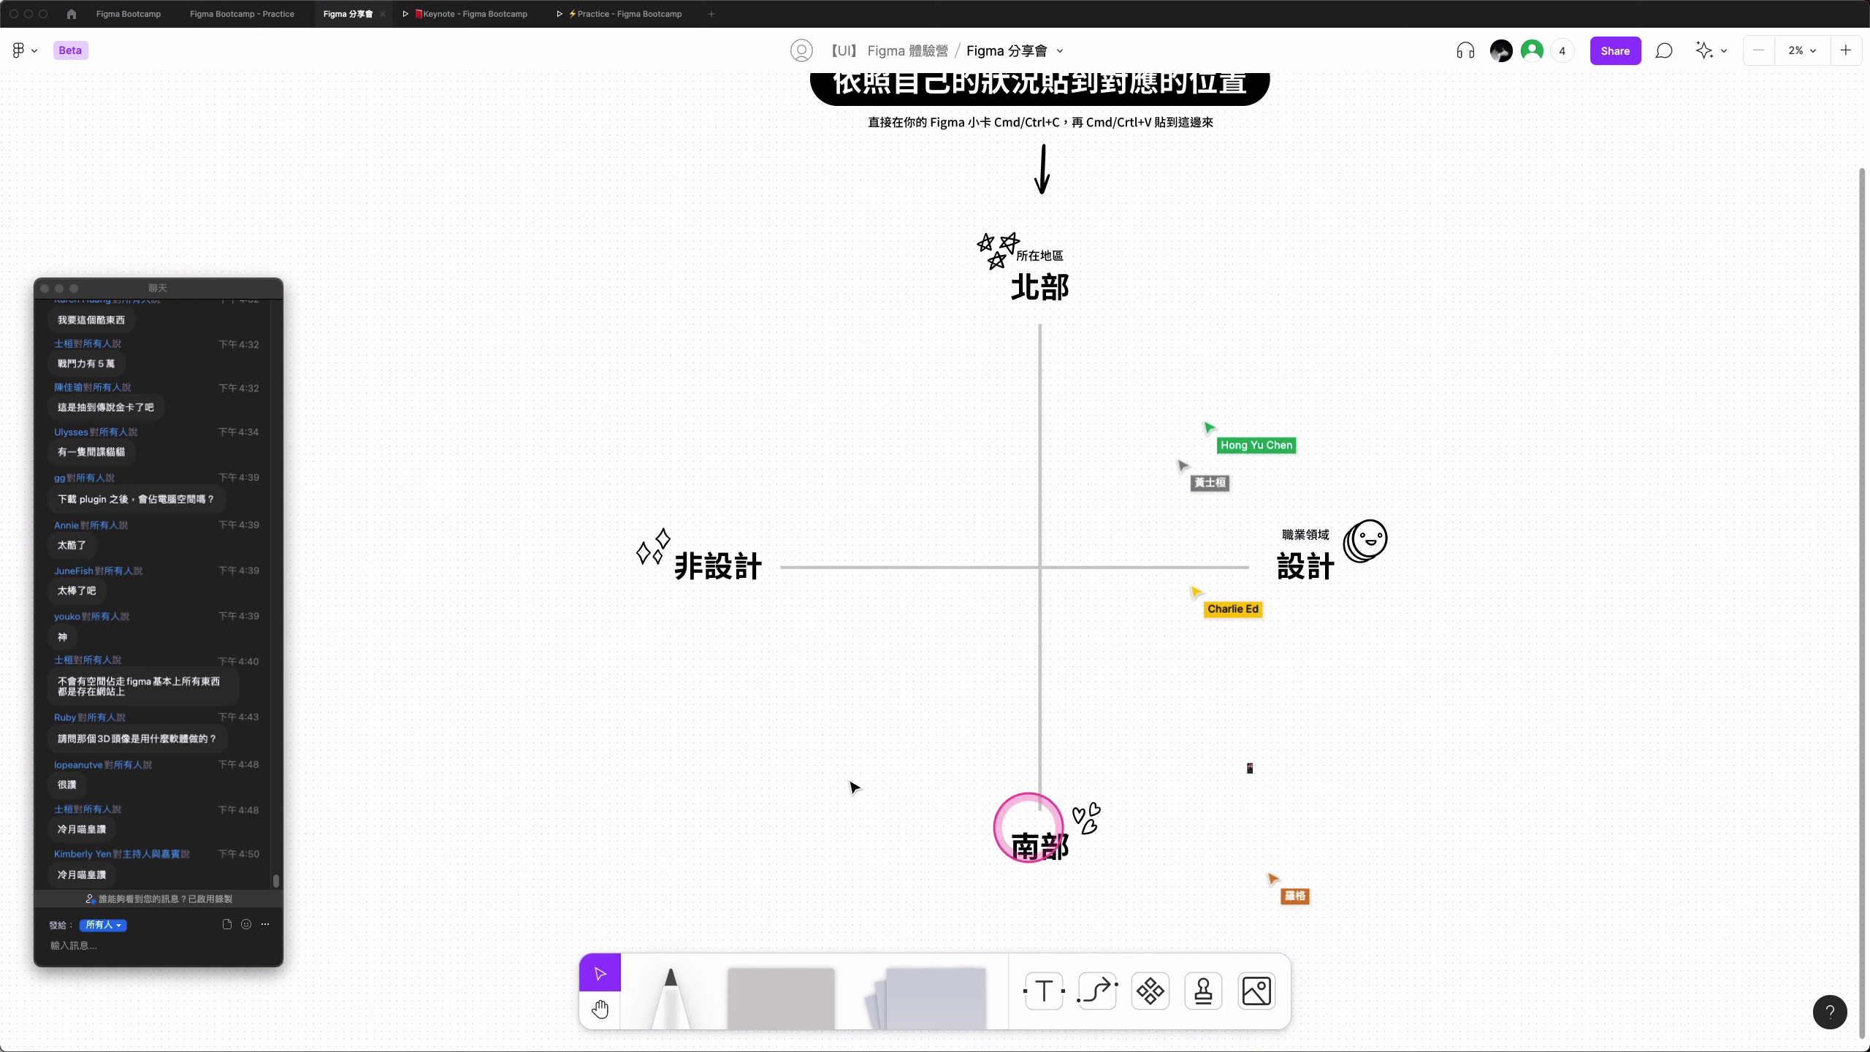
scroll(1405, 560, "up", 1)
scroll(1406, 559, "right", 1)
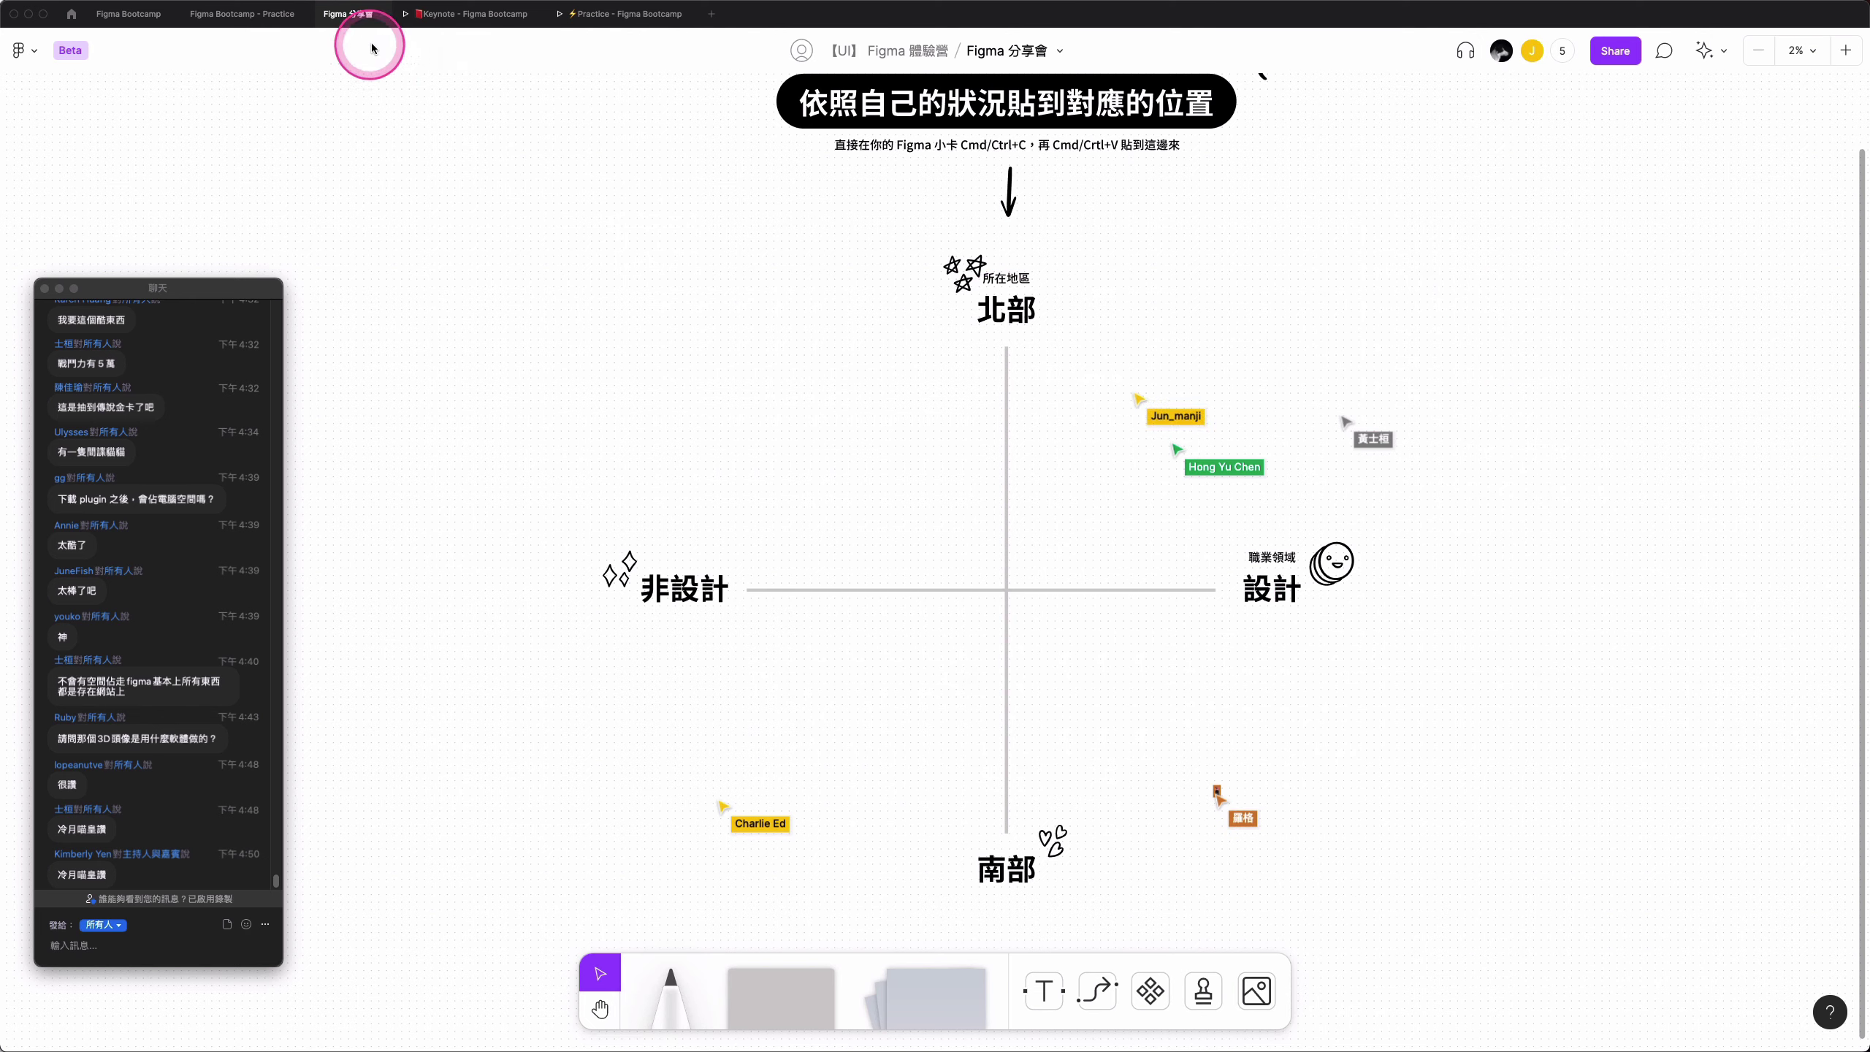
- Return to the Figma Bootcamp file, clear the frame selection, and pan toward the Share frame
left_click(135, 14)
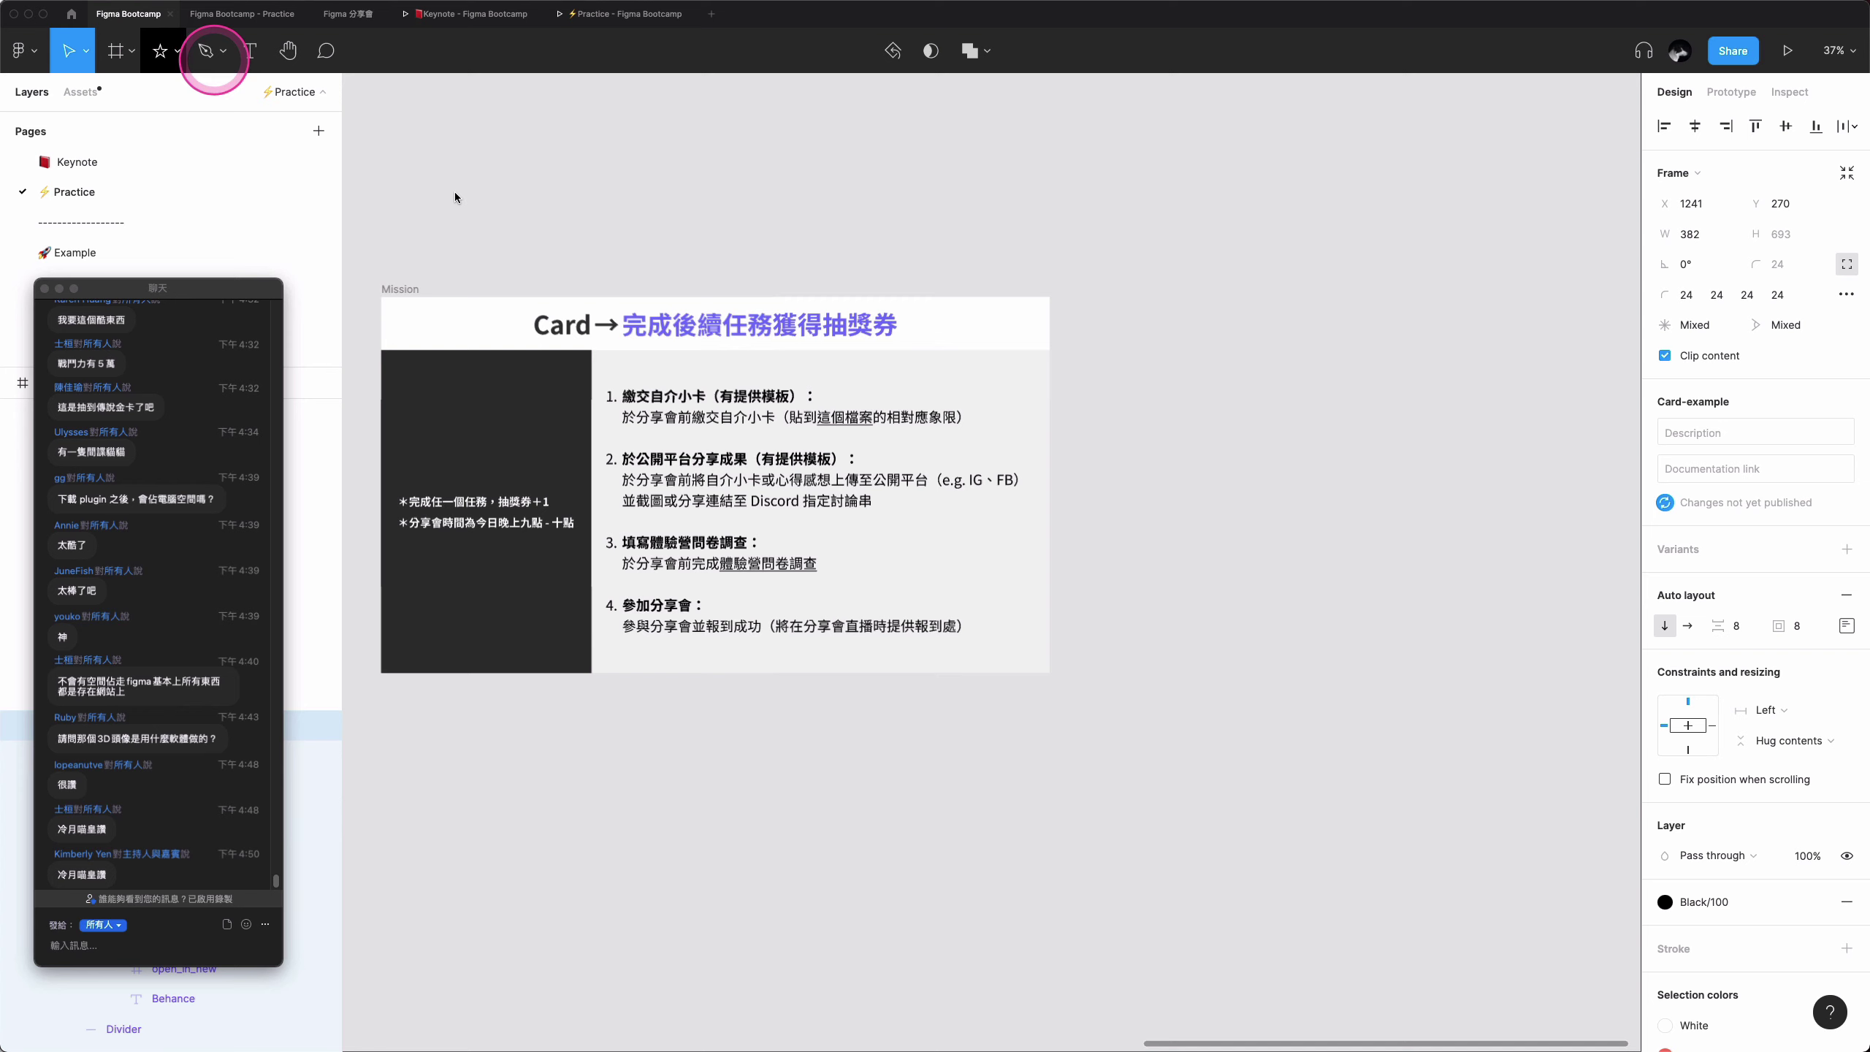
left_click(1216, 542)
scroll(1054, 389, "left", 2)
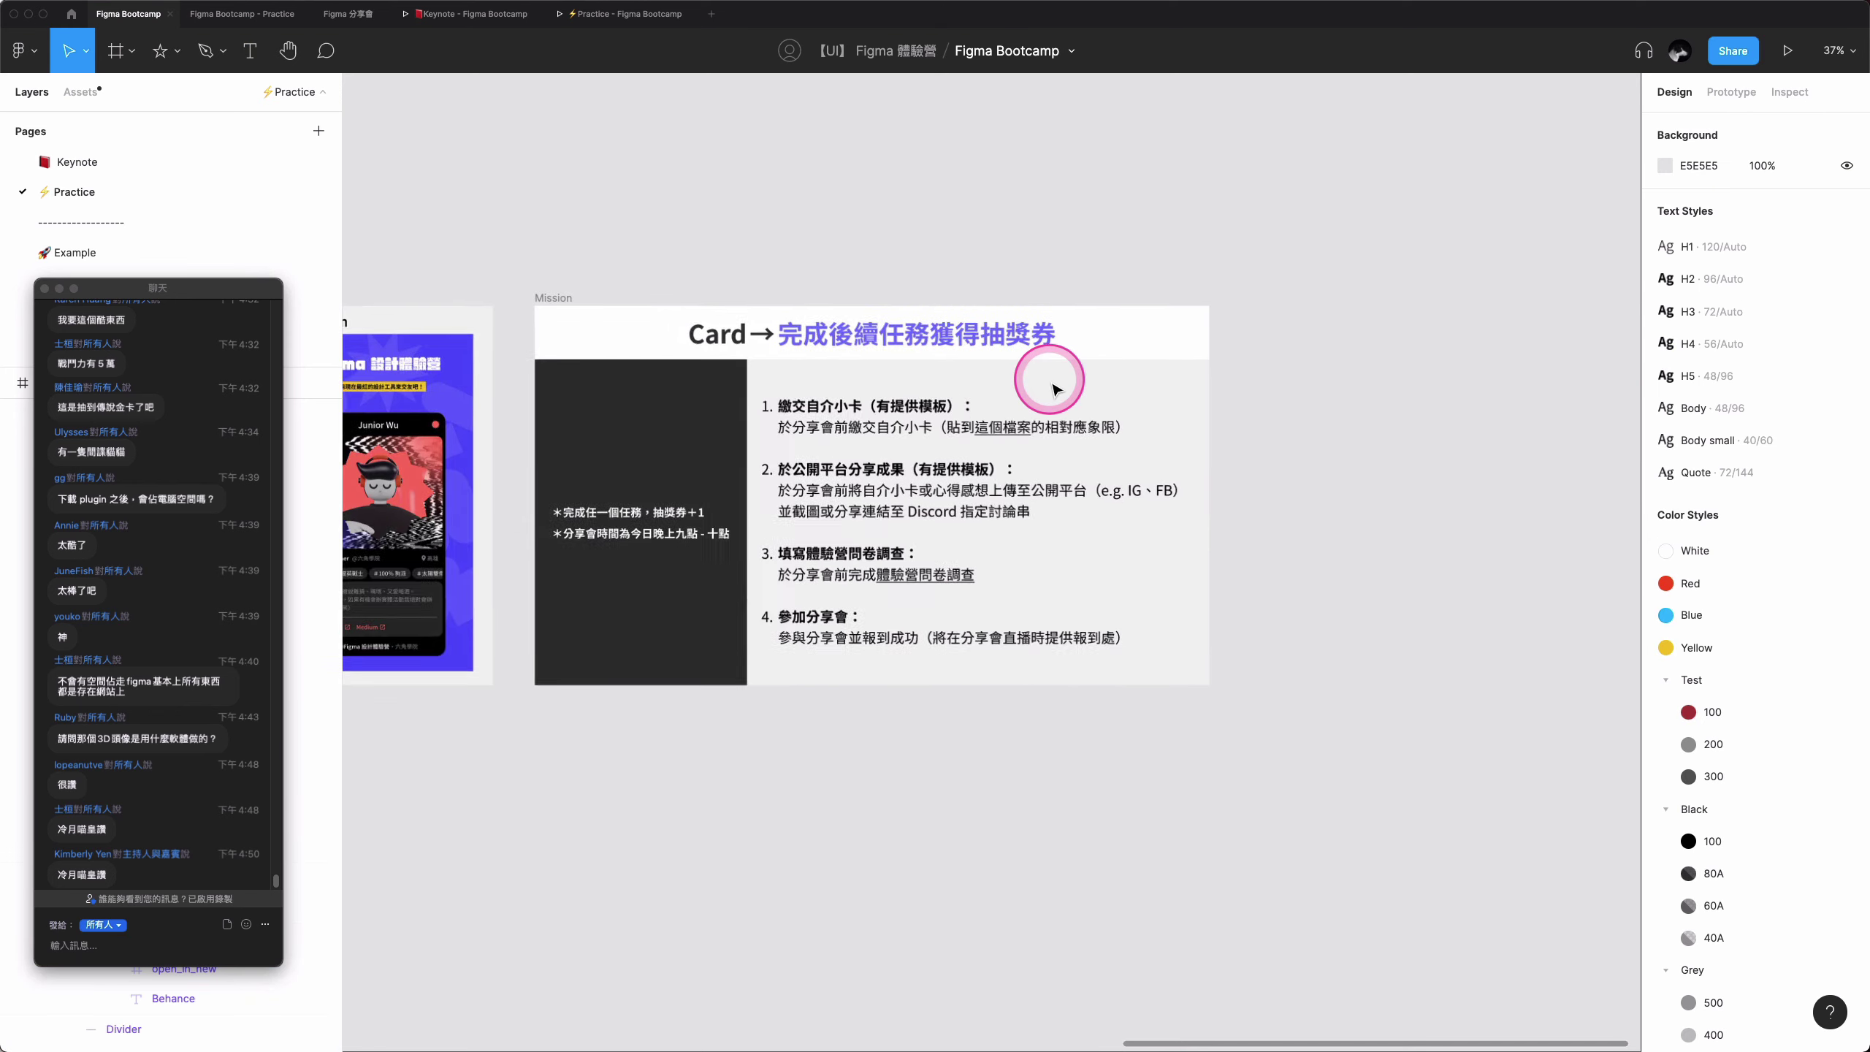
scroll(1054, 388, "up", 5, "ctrl")
scroll(1054, 389, "left", 1)
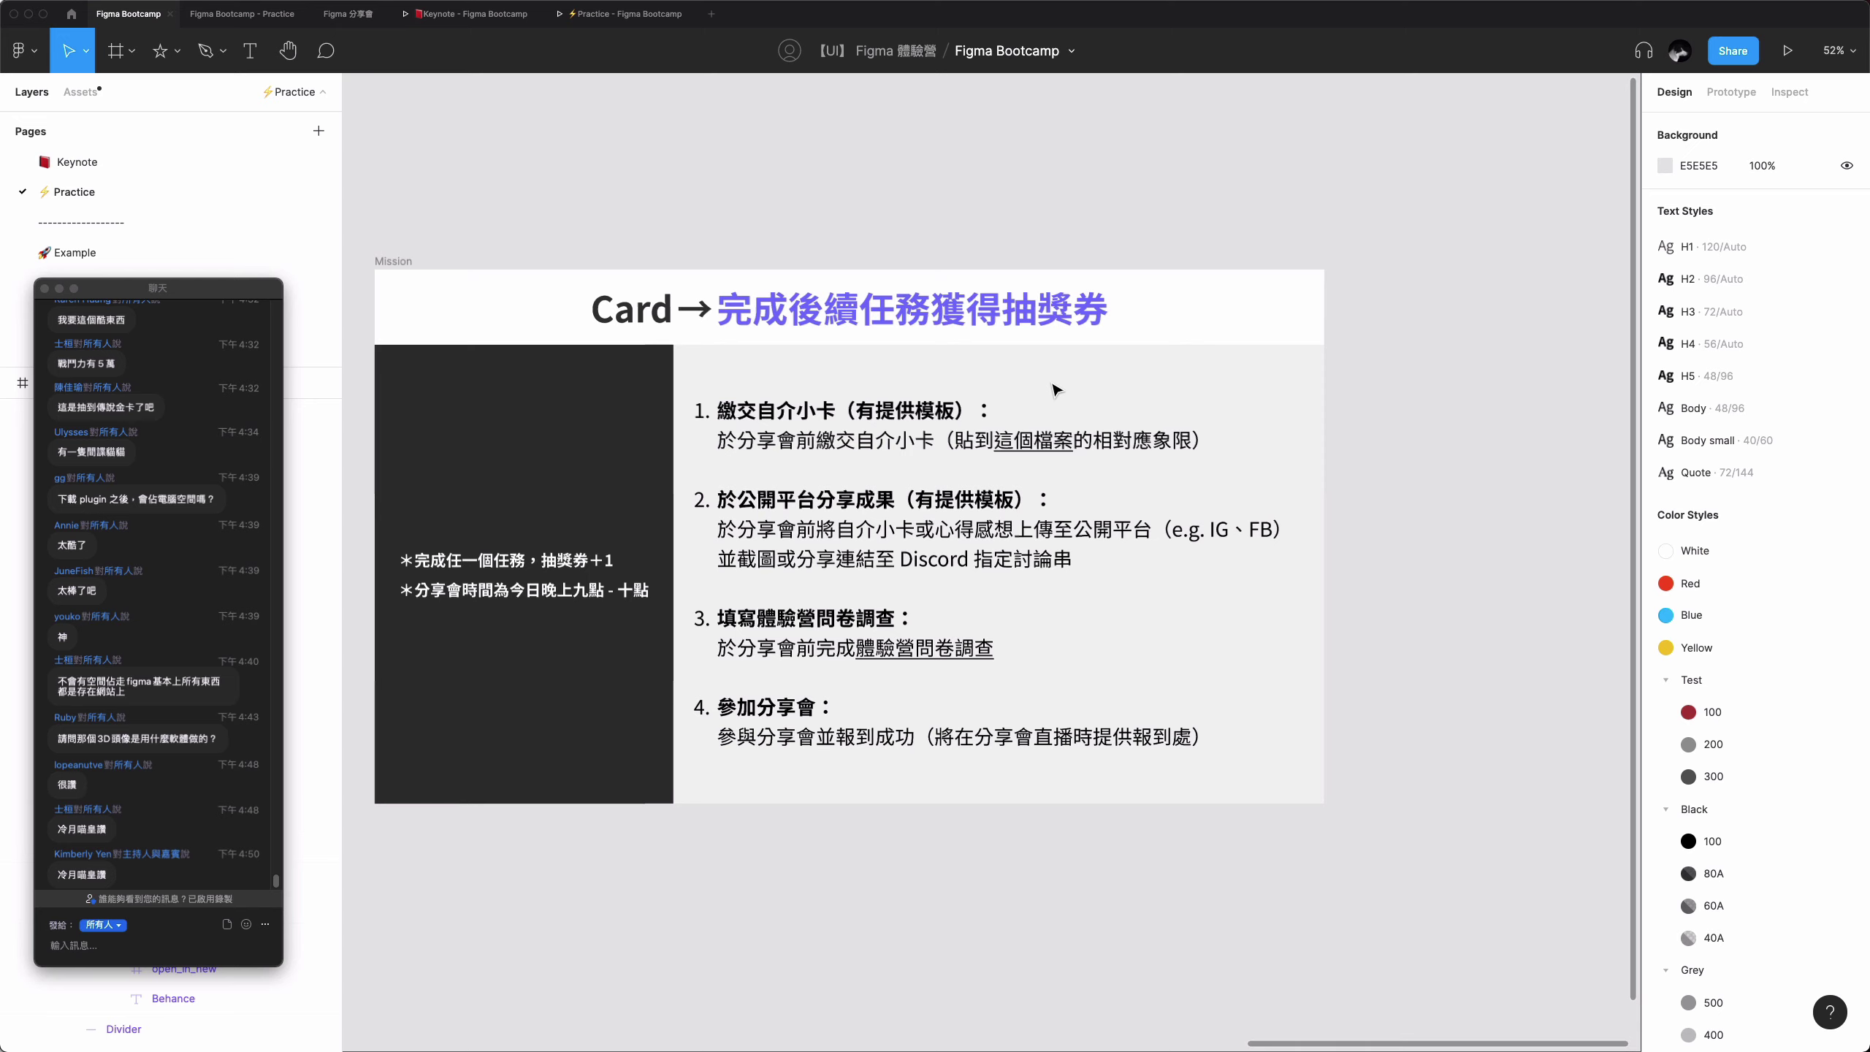
- Pan past the Share templates to the Mission card '完成後續任務獲得抽獎券' up close
scroll(1054, 389, "left", 2)
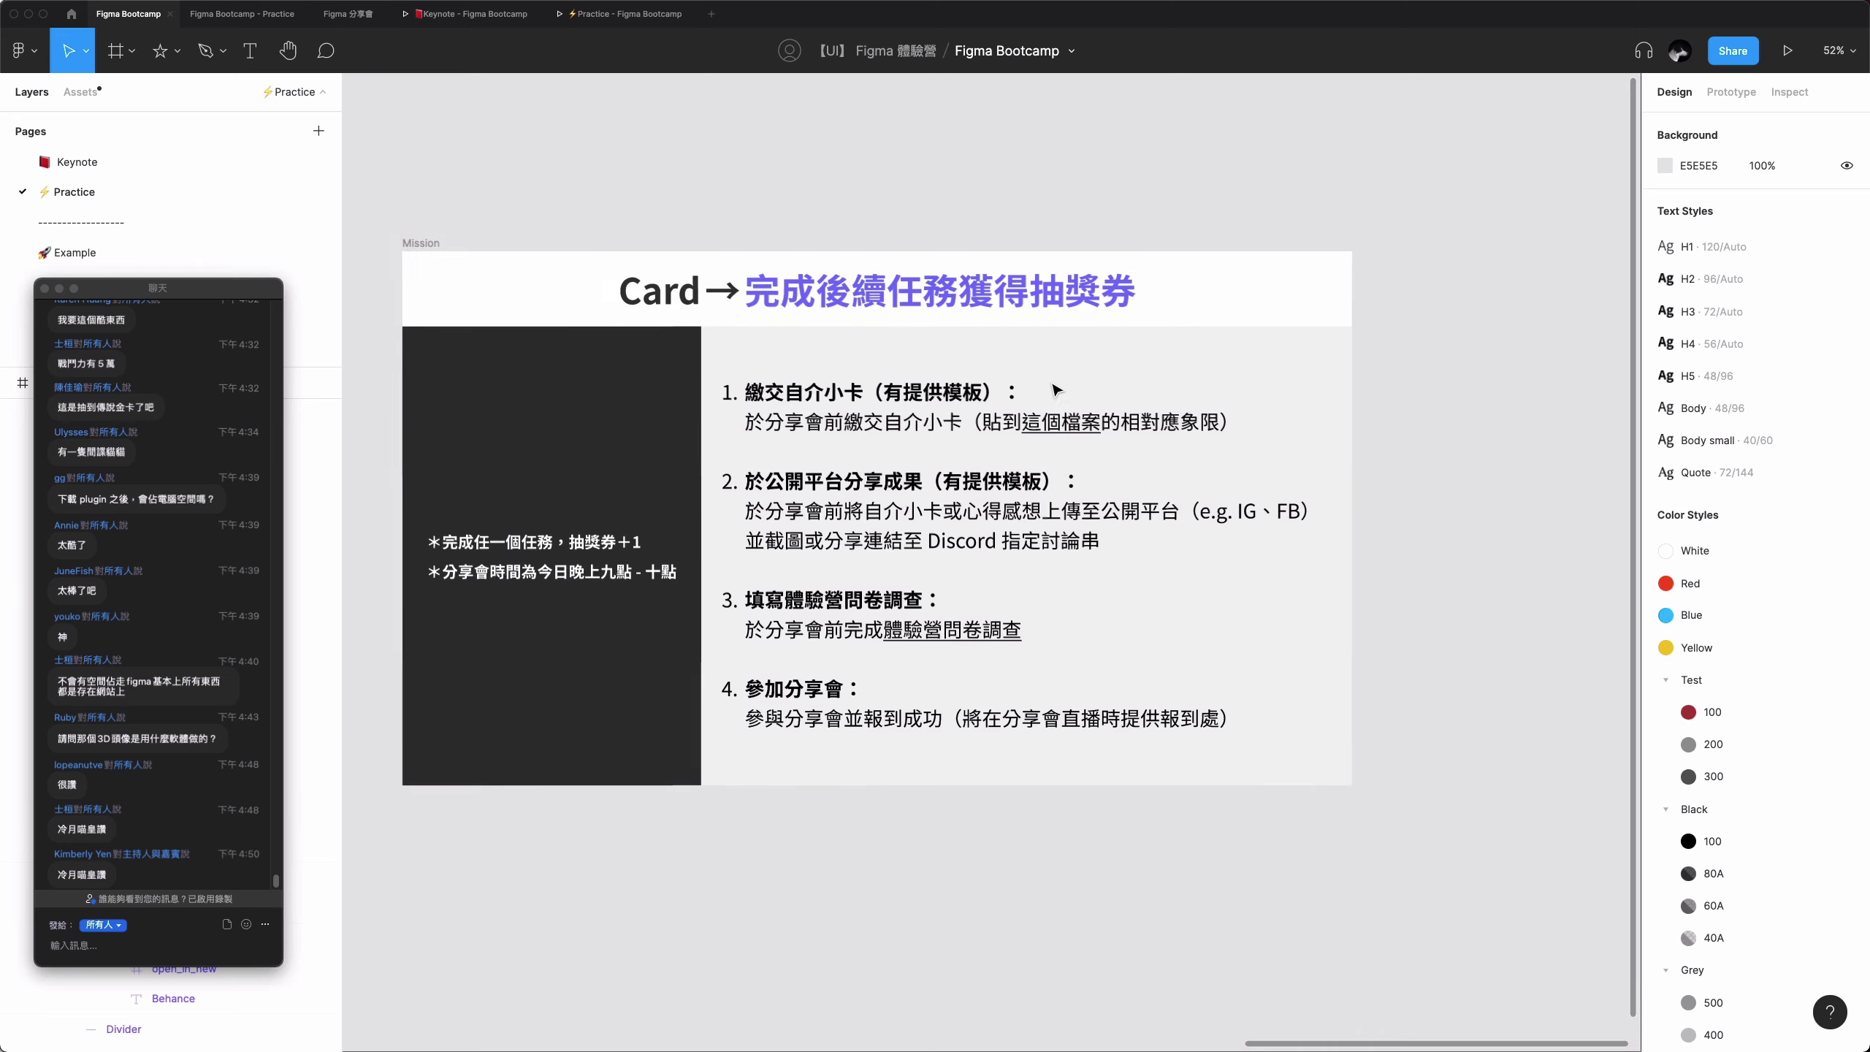
scroll(1054, 388, "down", 1)
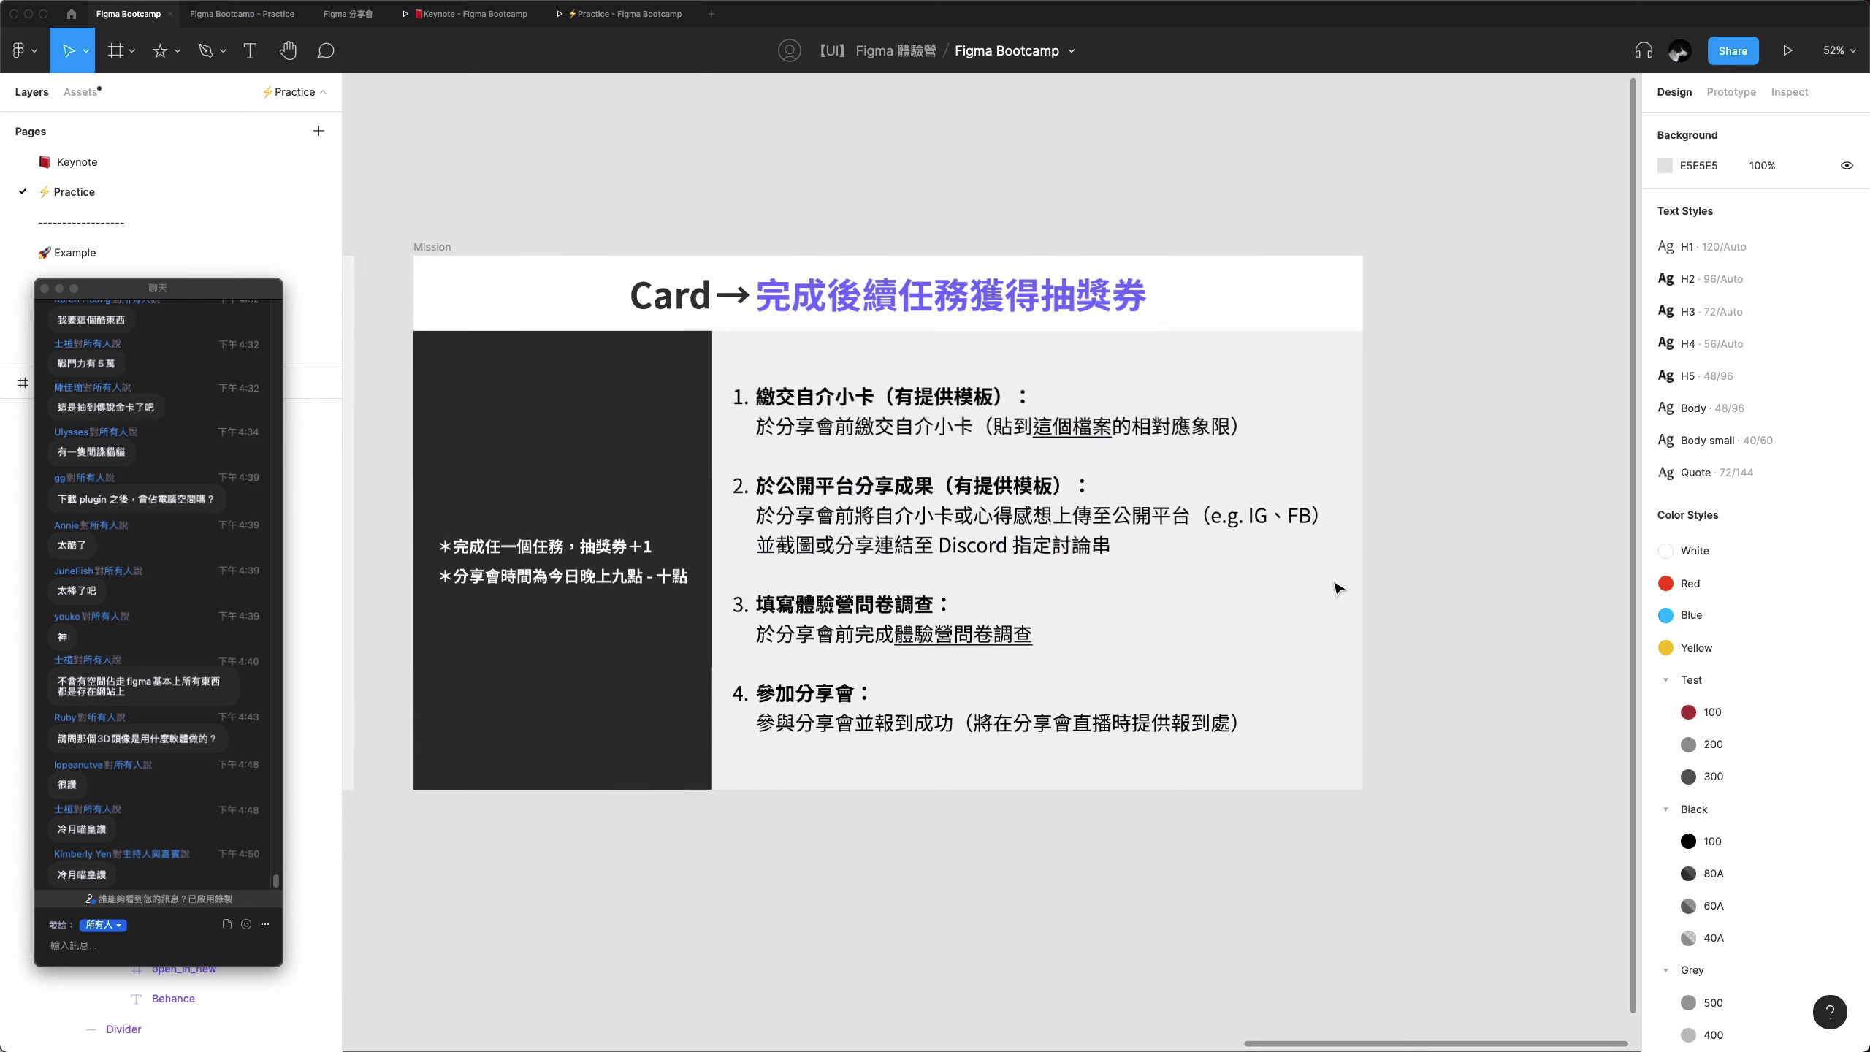
scroll(1030, 516, "left", 10)
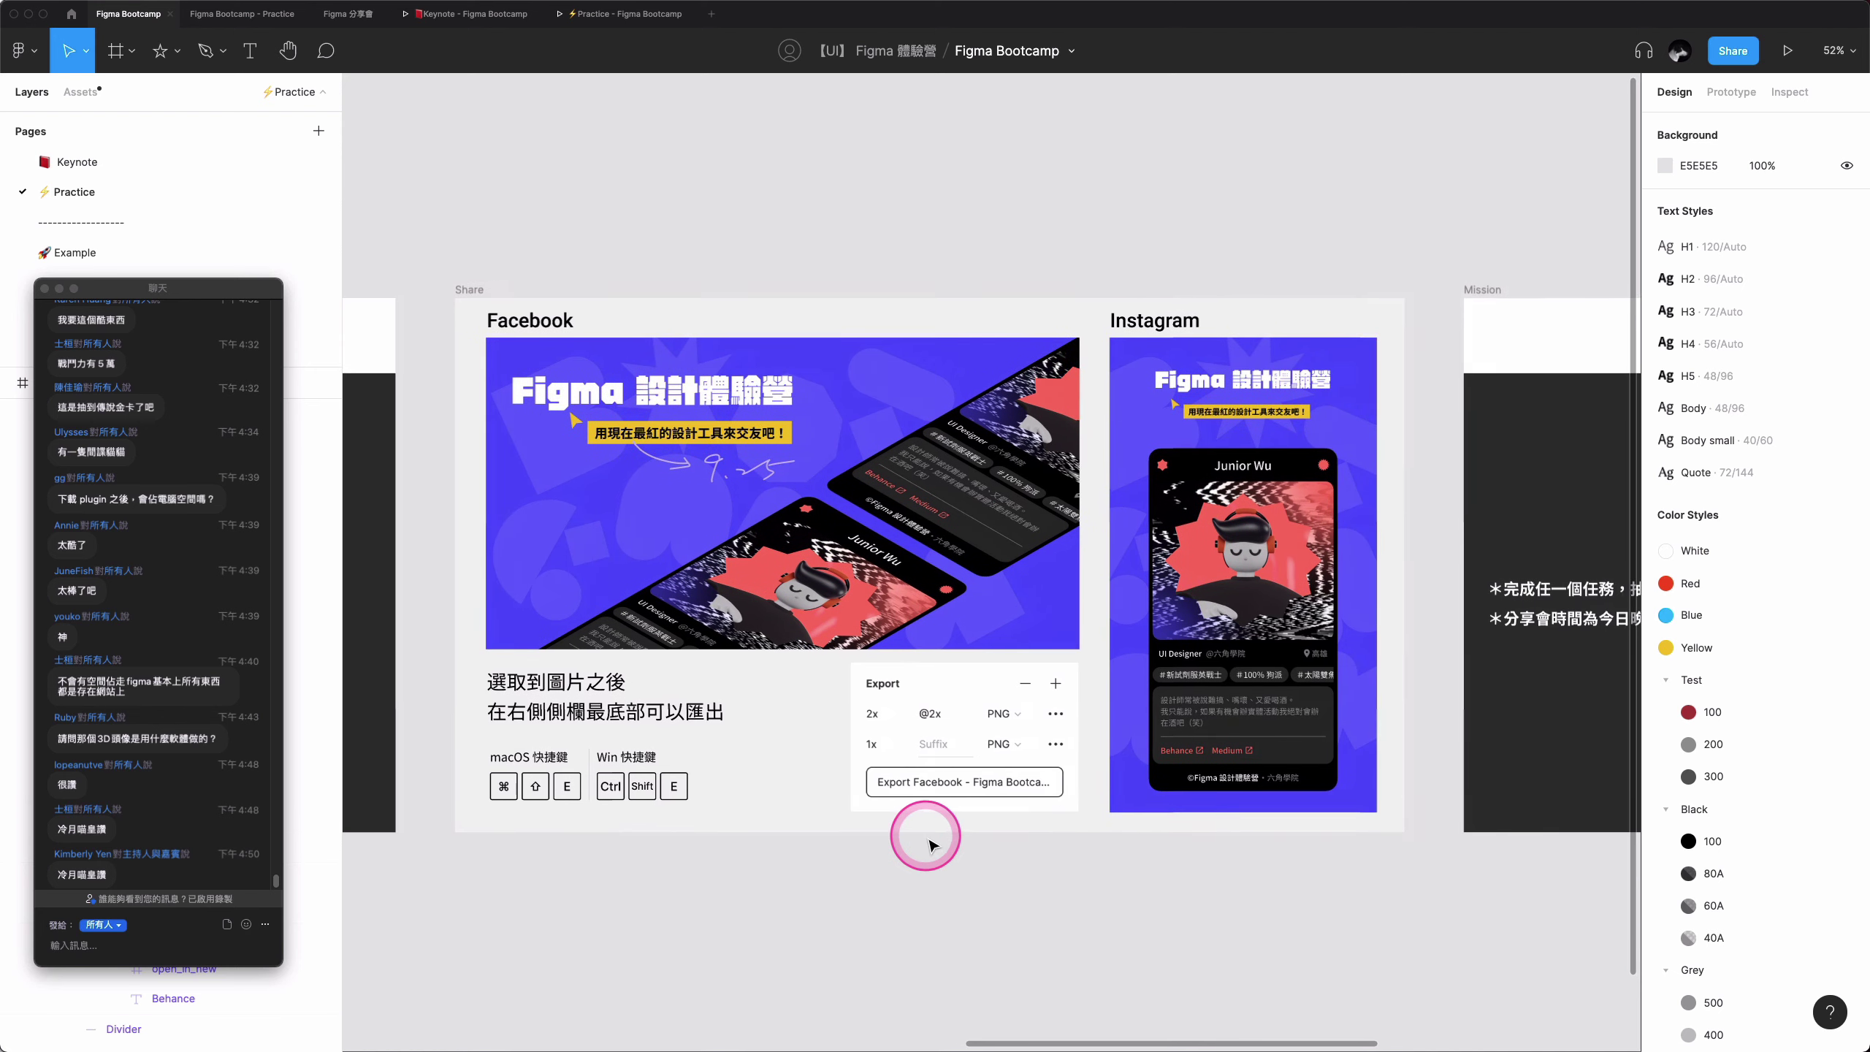
scroll(918, 743, "right", 2)
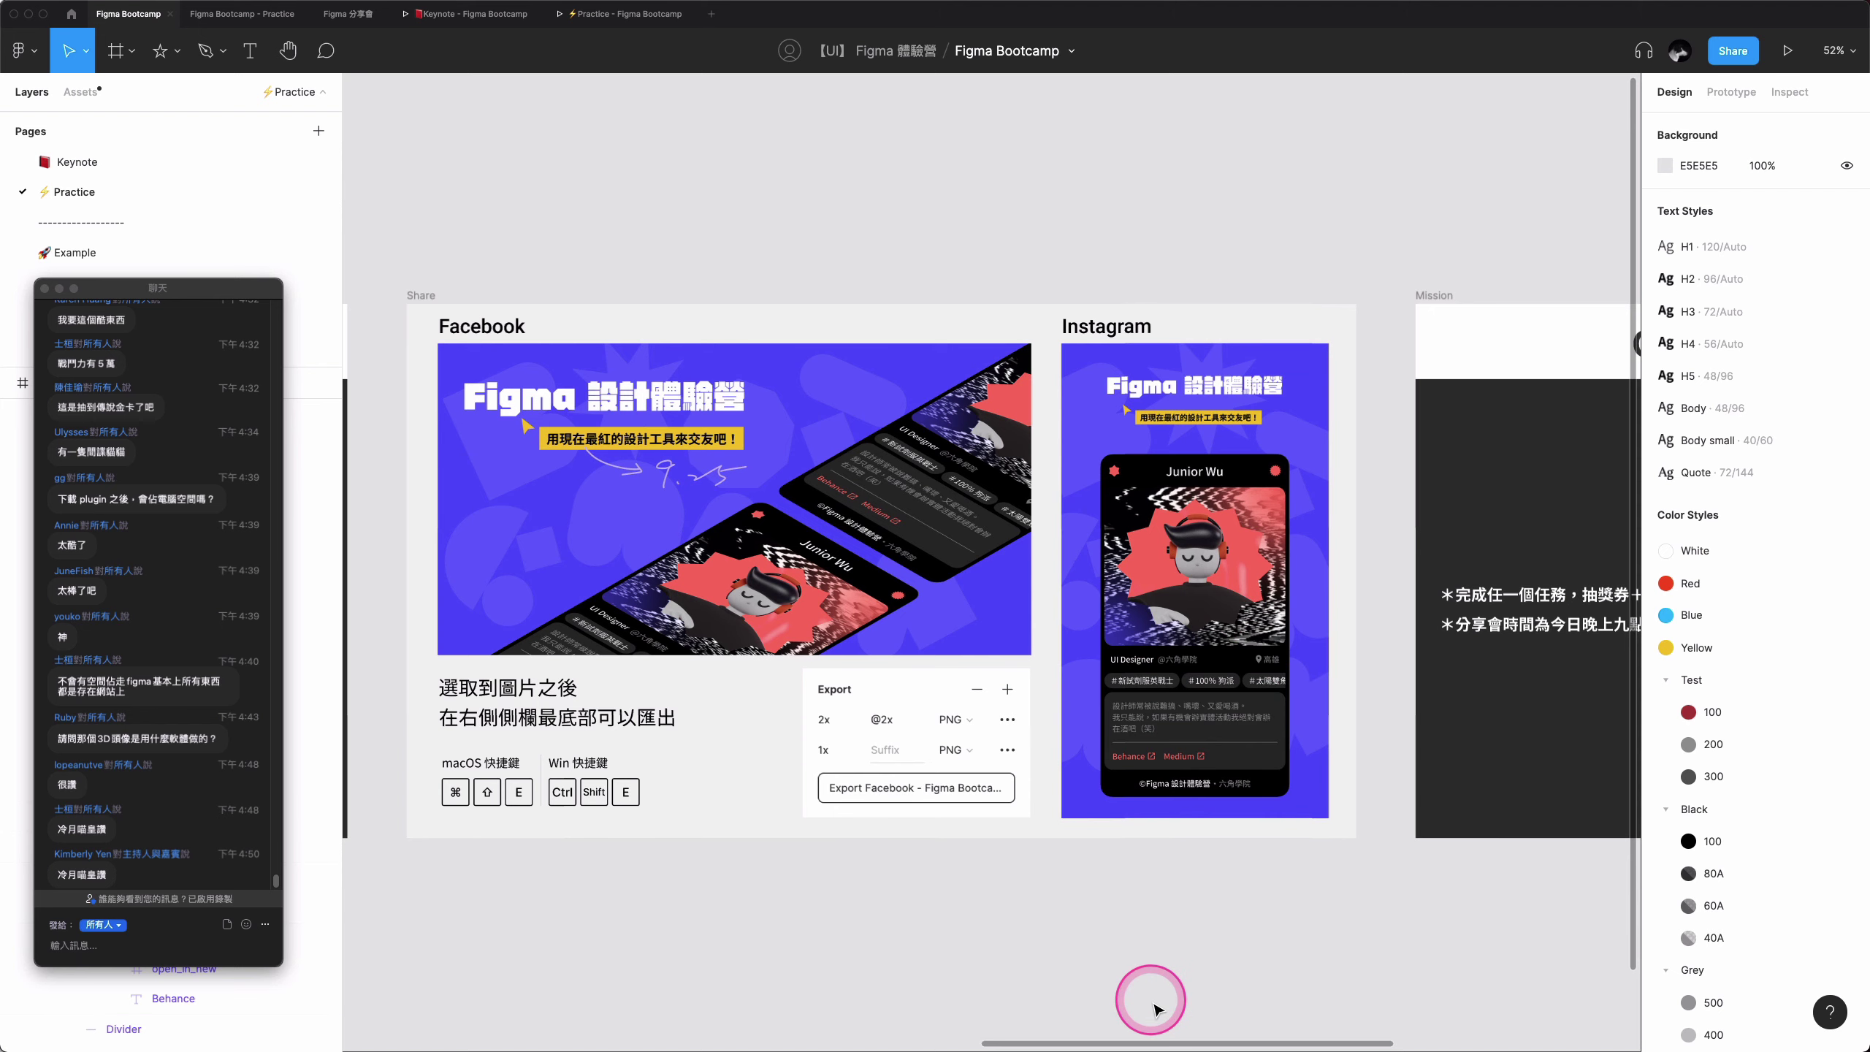
scroll(1153, 1010, "right", 3)
scroll(1153, 1009, "up", 1)
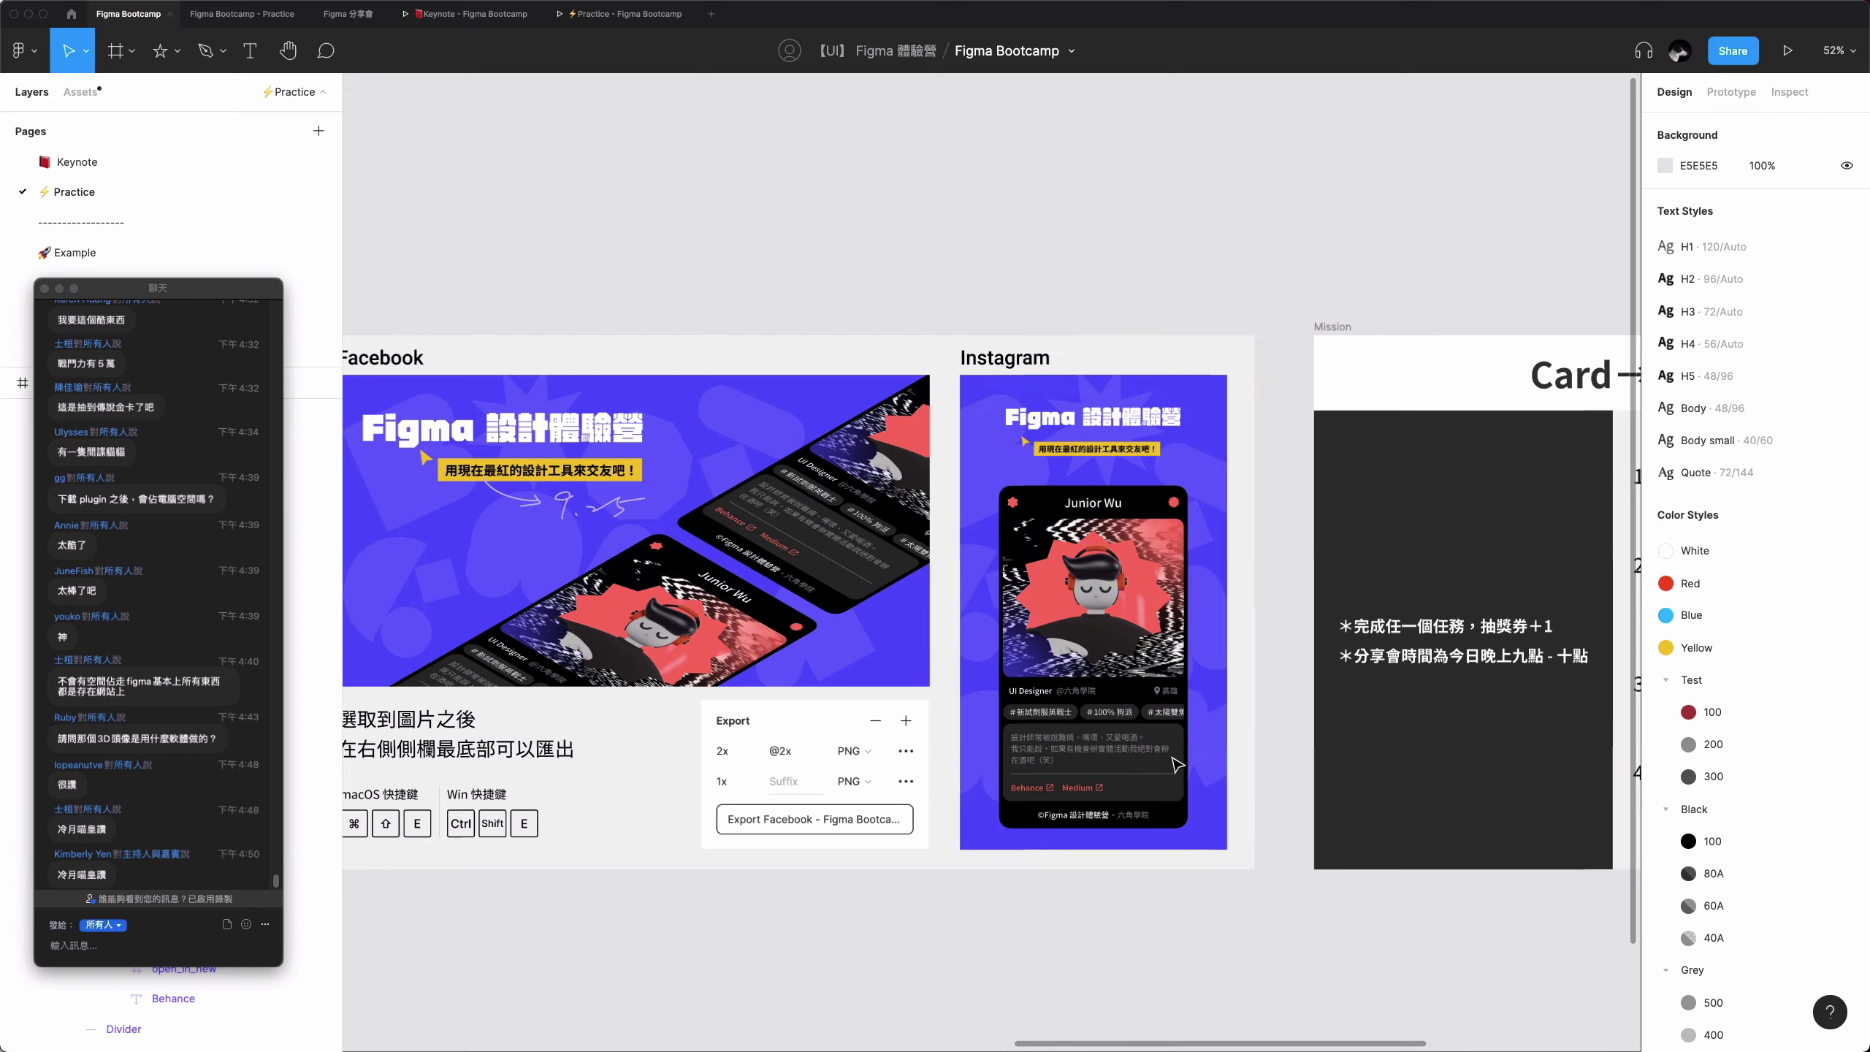
scroll(1176, 765, "right", 2)
scroll(1177, 765, "right", 5)
scroll(1176, 764, "right", 9)
scroll(1177, 765, "right", 3)
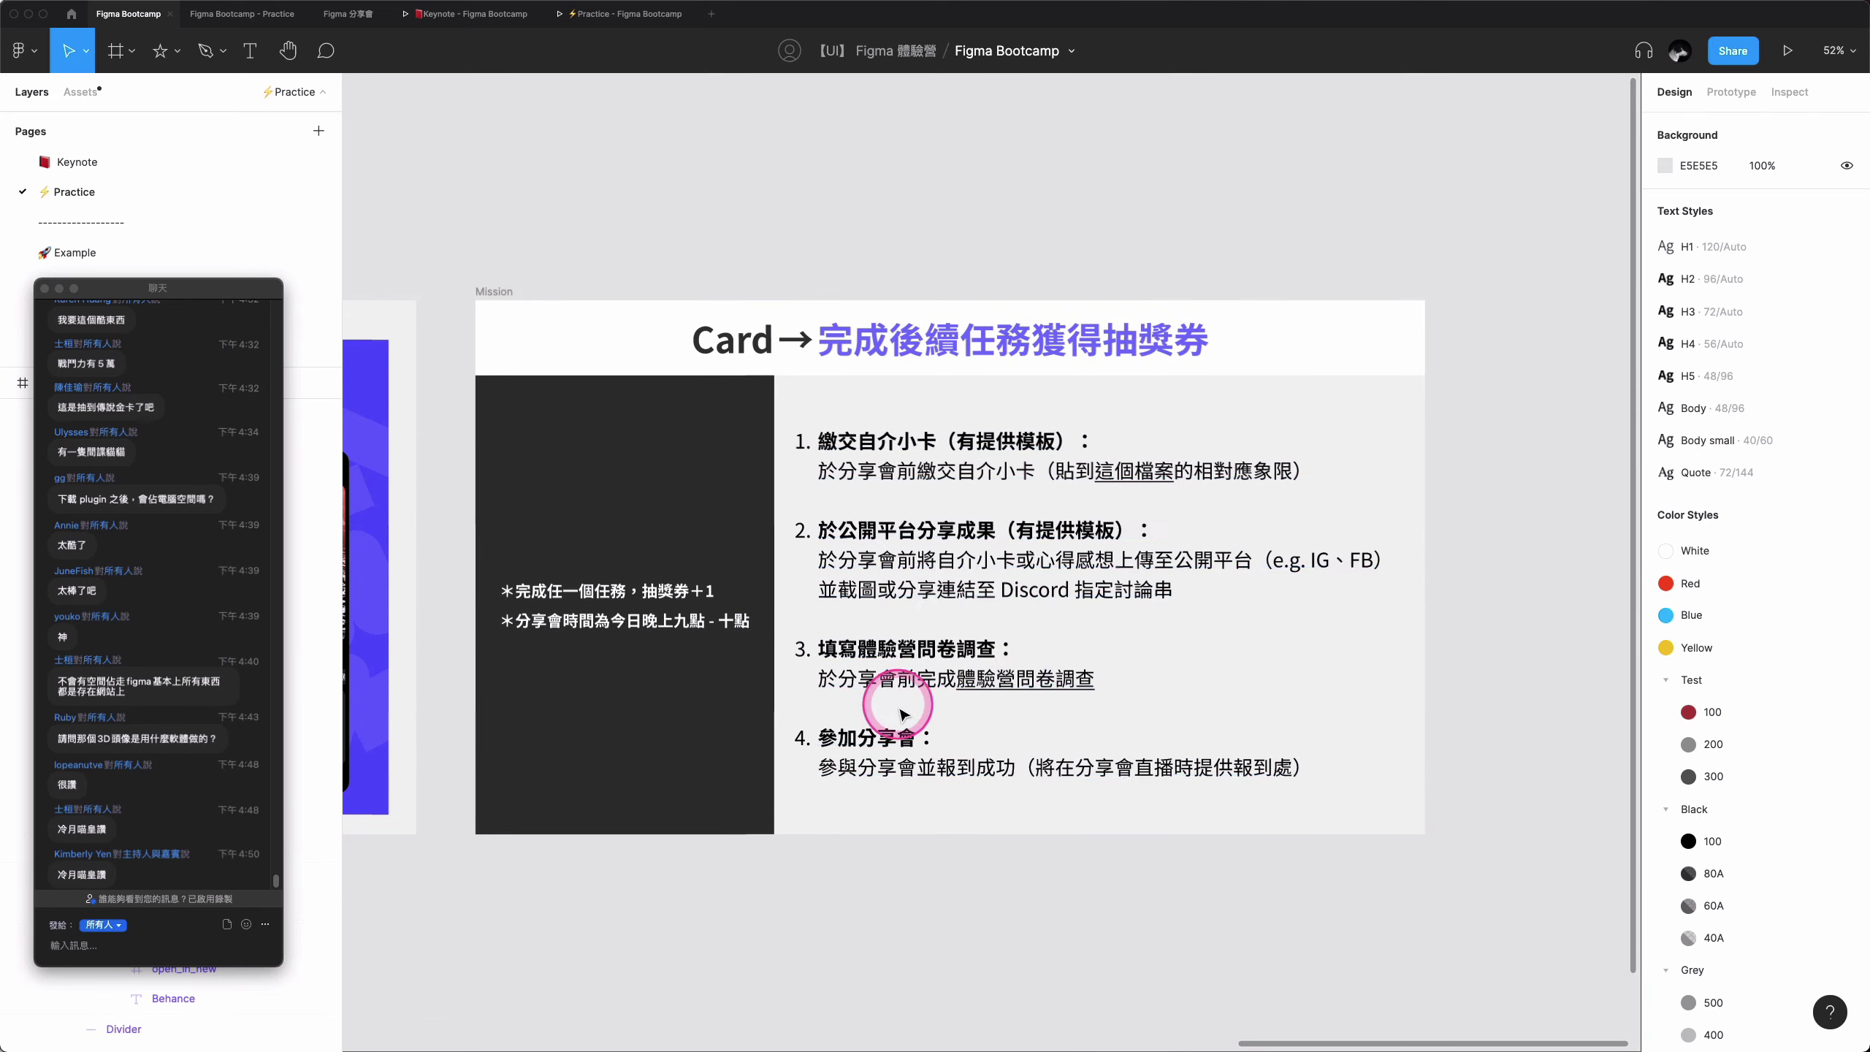
scroll(935, 647, "down", 3)
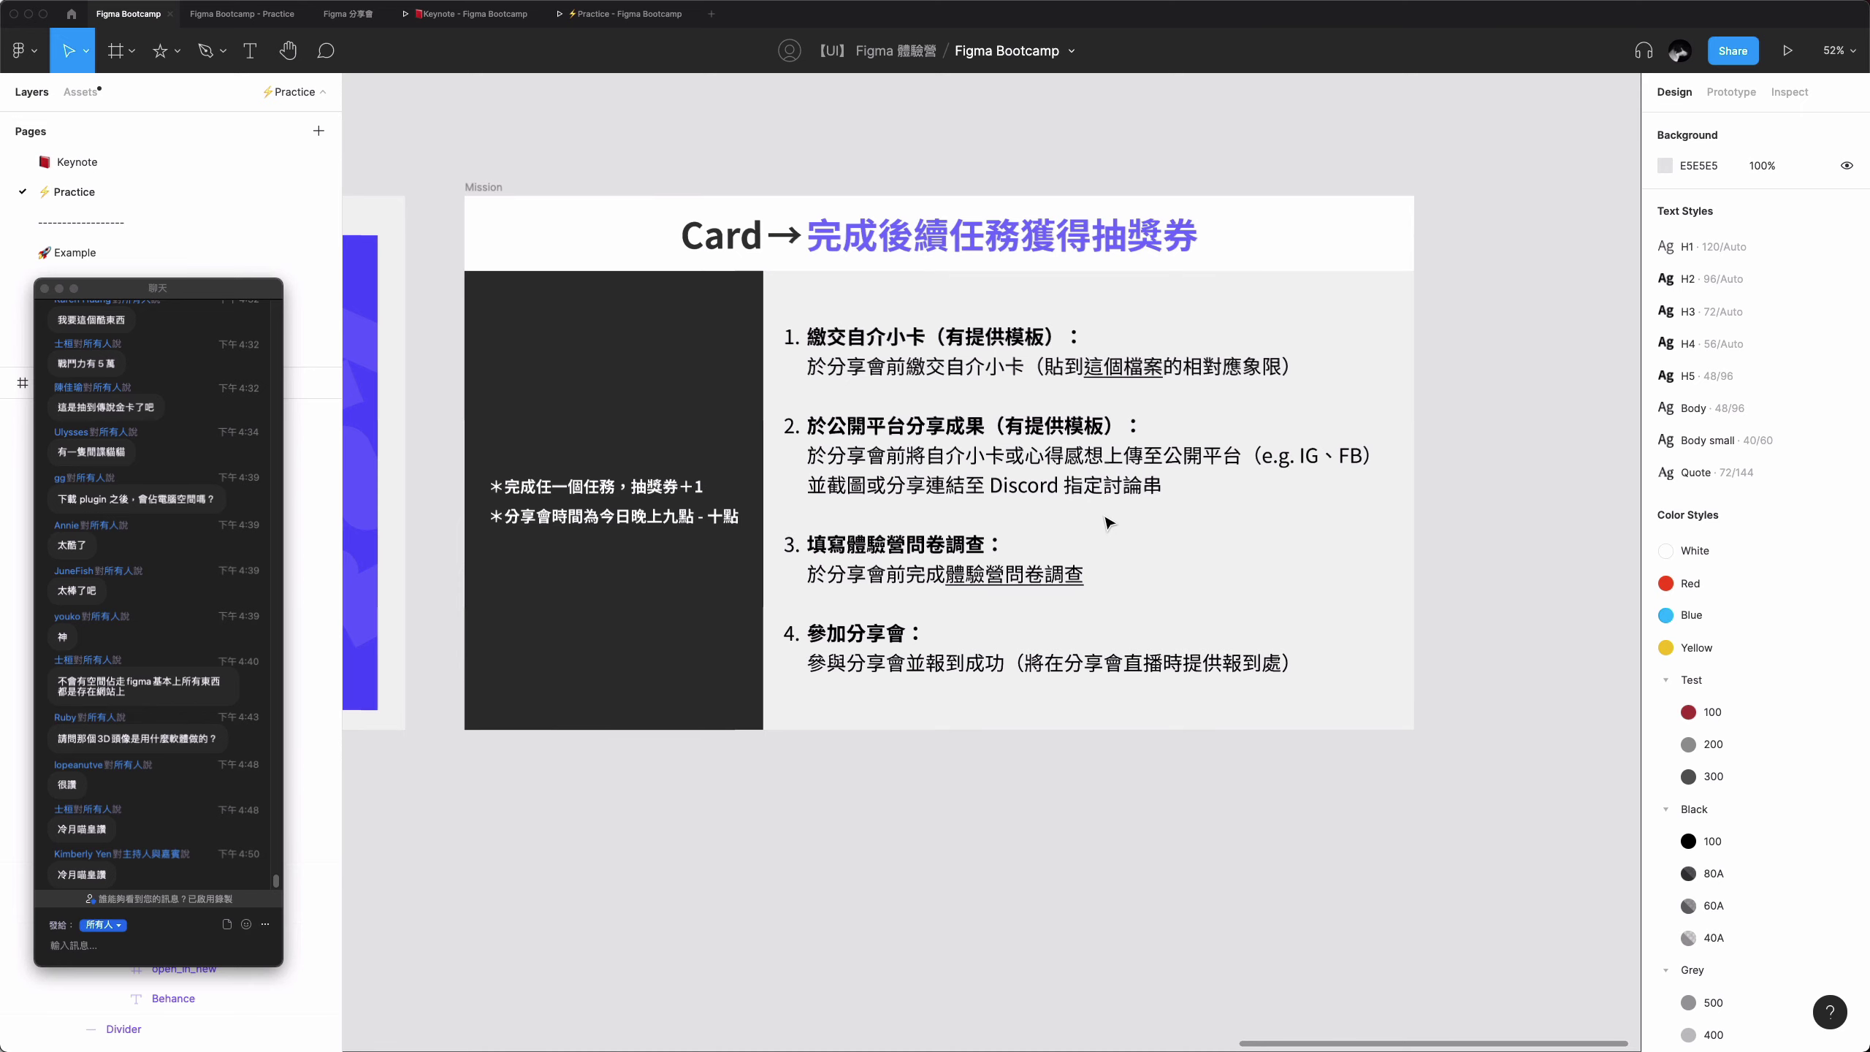
- Zoom out to 25% and pan left to the Readme frame
scroll(1108, 523, "down", 5)
scroll(1108, 523, "left", 10)
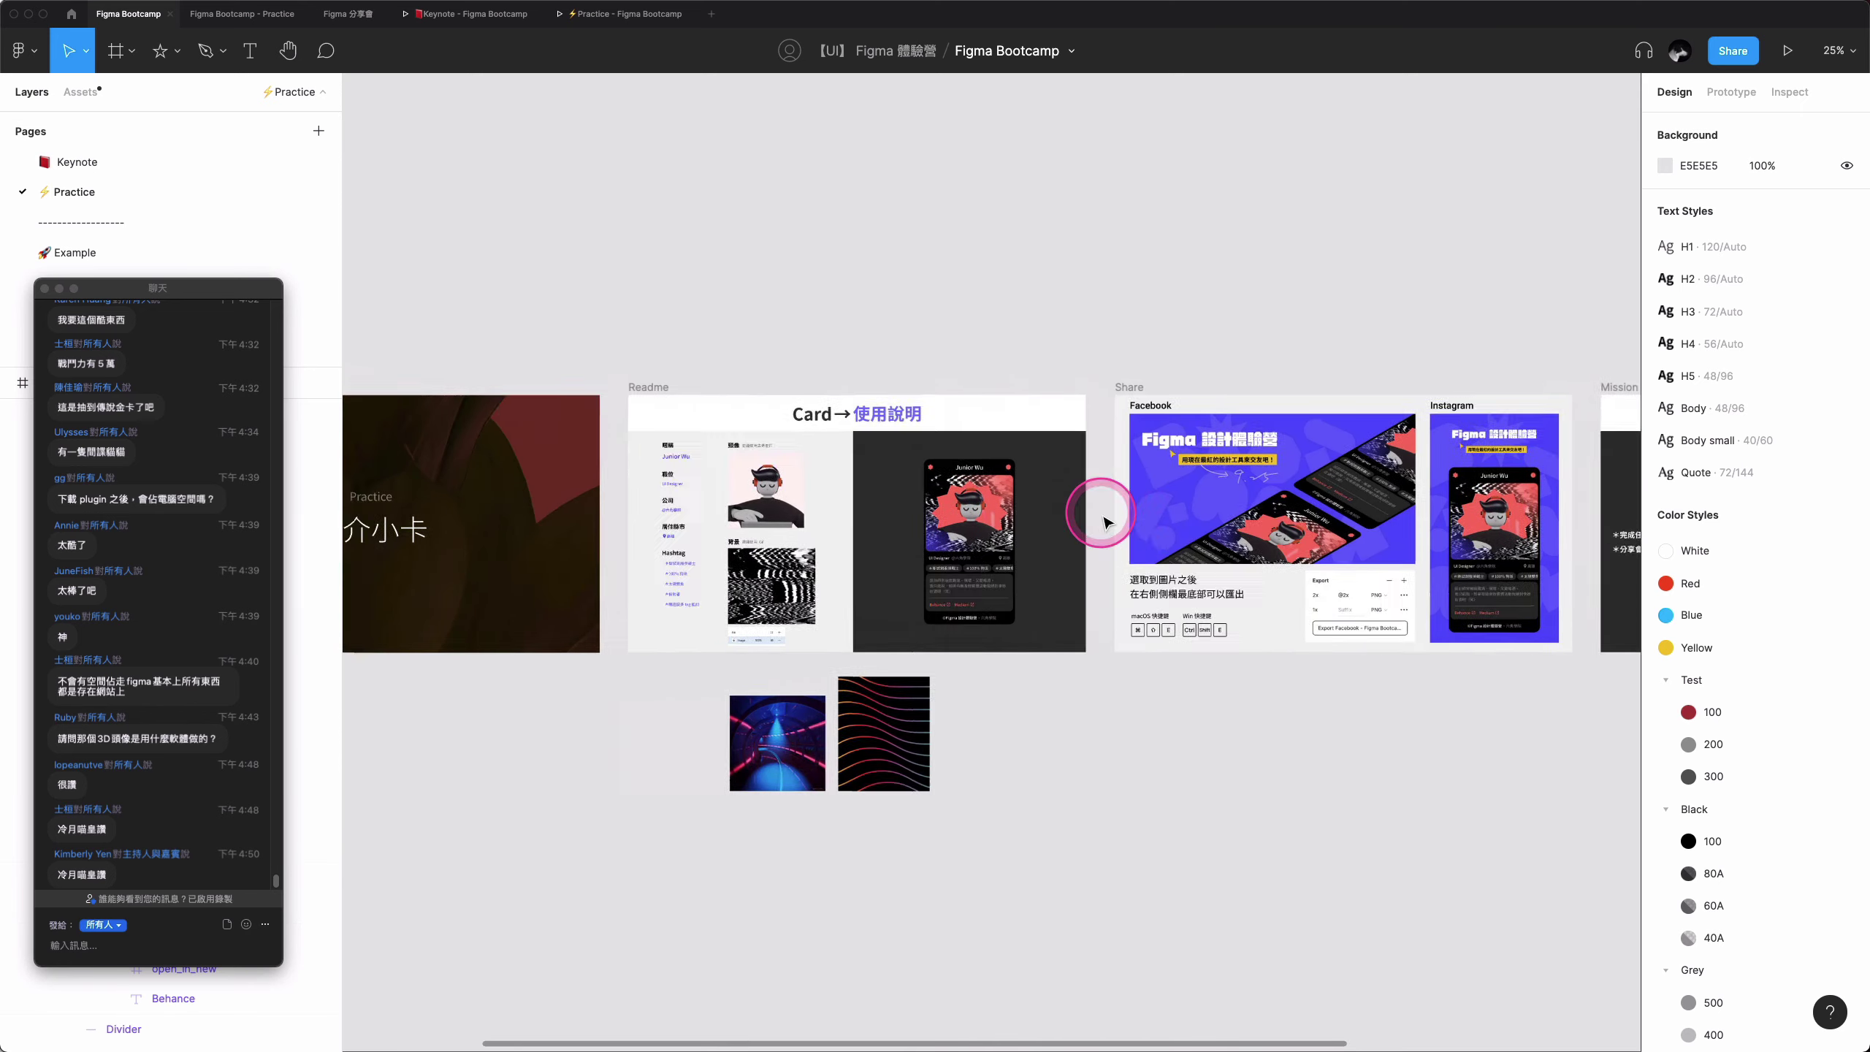
scroll(1108, 522, "left", 5)
scroll(1108, 523, "down", 2)
scroll(1108, 523, "up", 3)
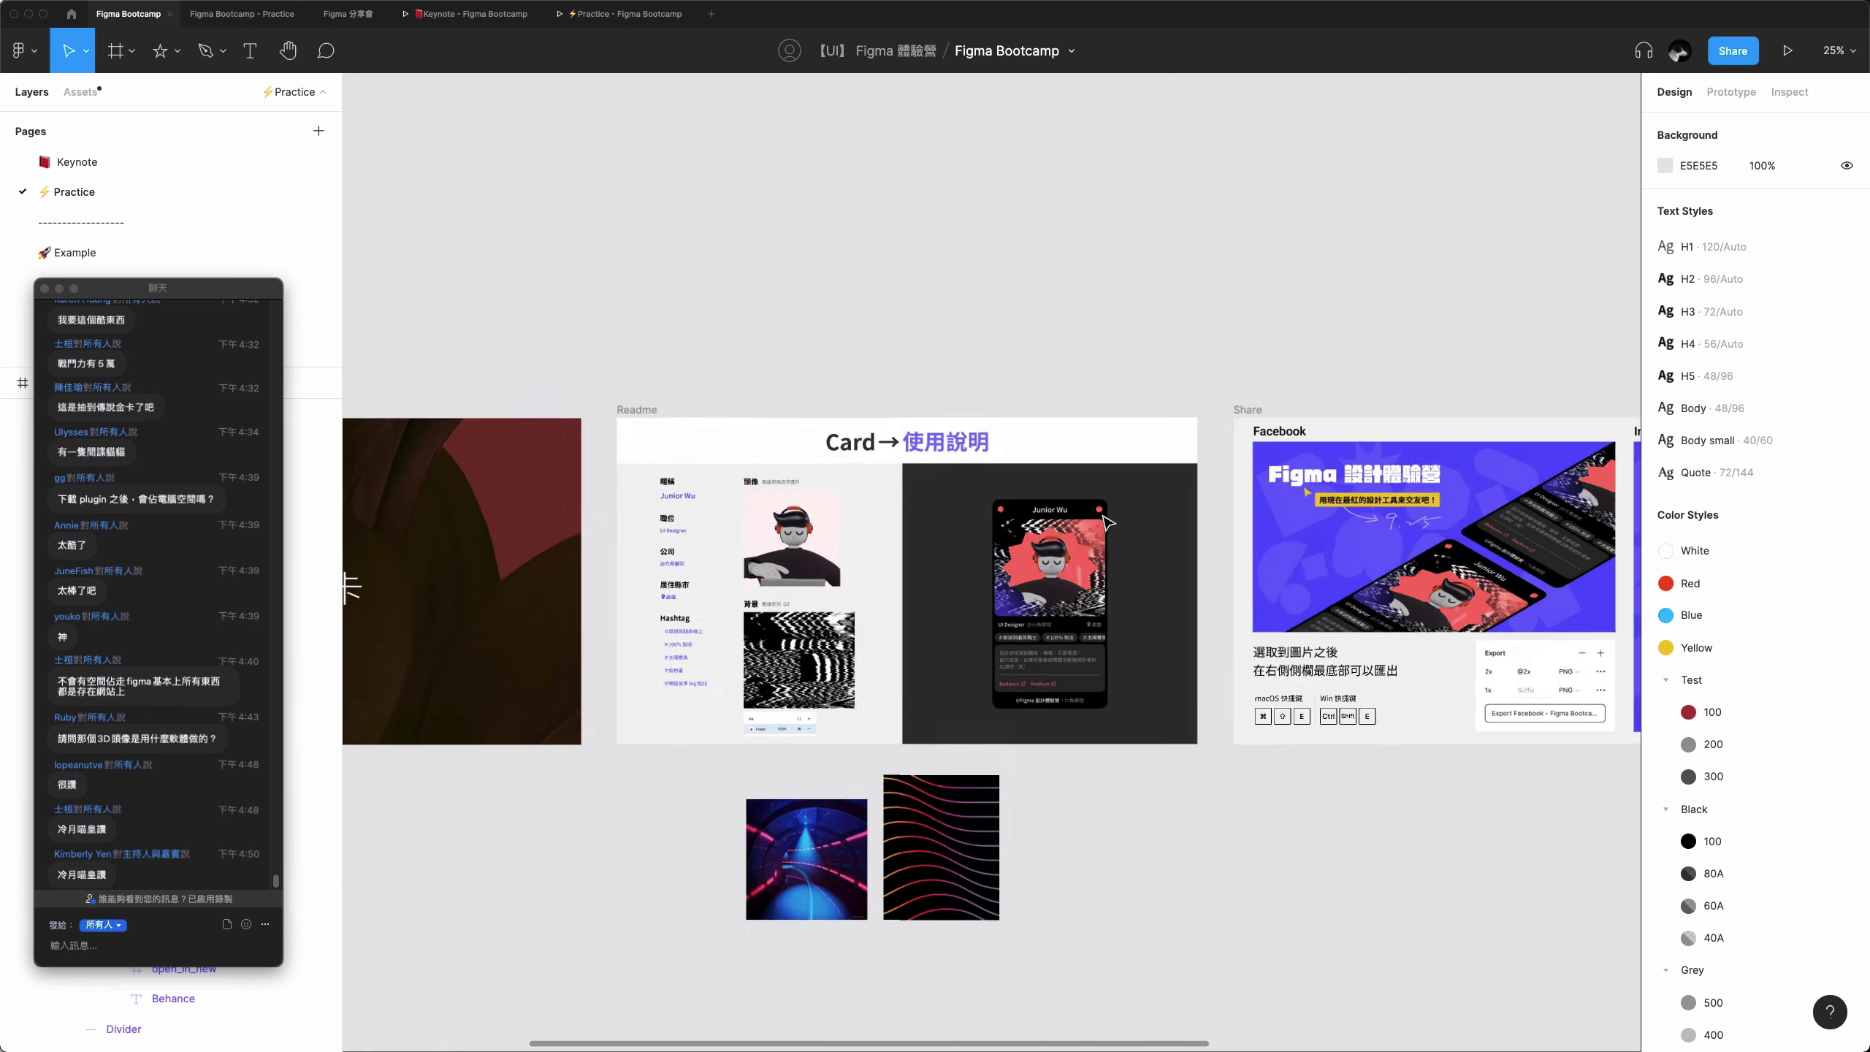
scroll(1108, 523, "up", 3)
scroll(1108, 523, "up", 2)
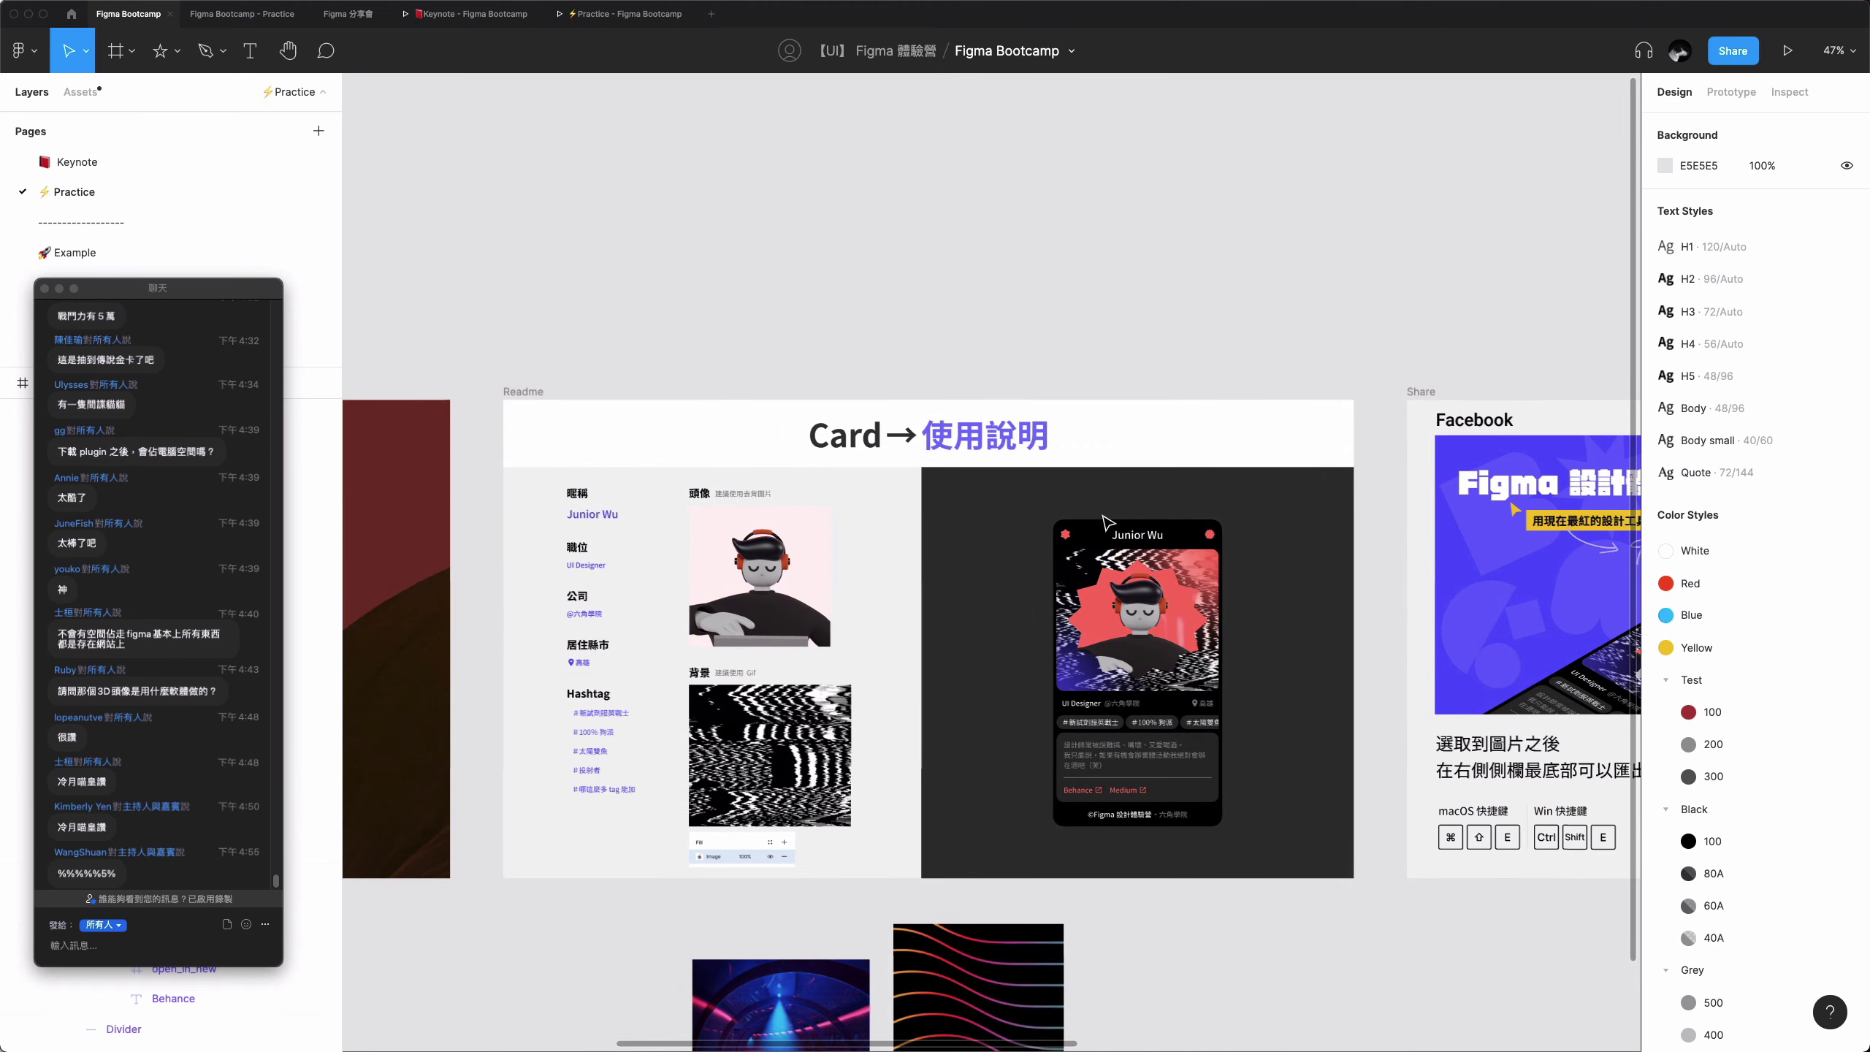
- Select then deselect the dark example card, and zoom to 40% over Readme and Share
left_click(1108, 523)
left_click(1082, 364)
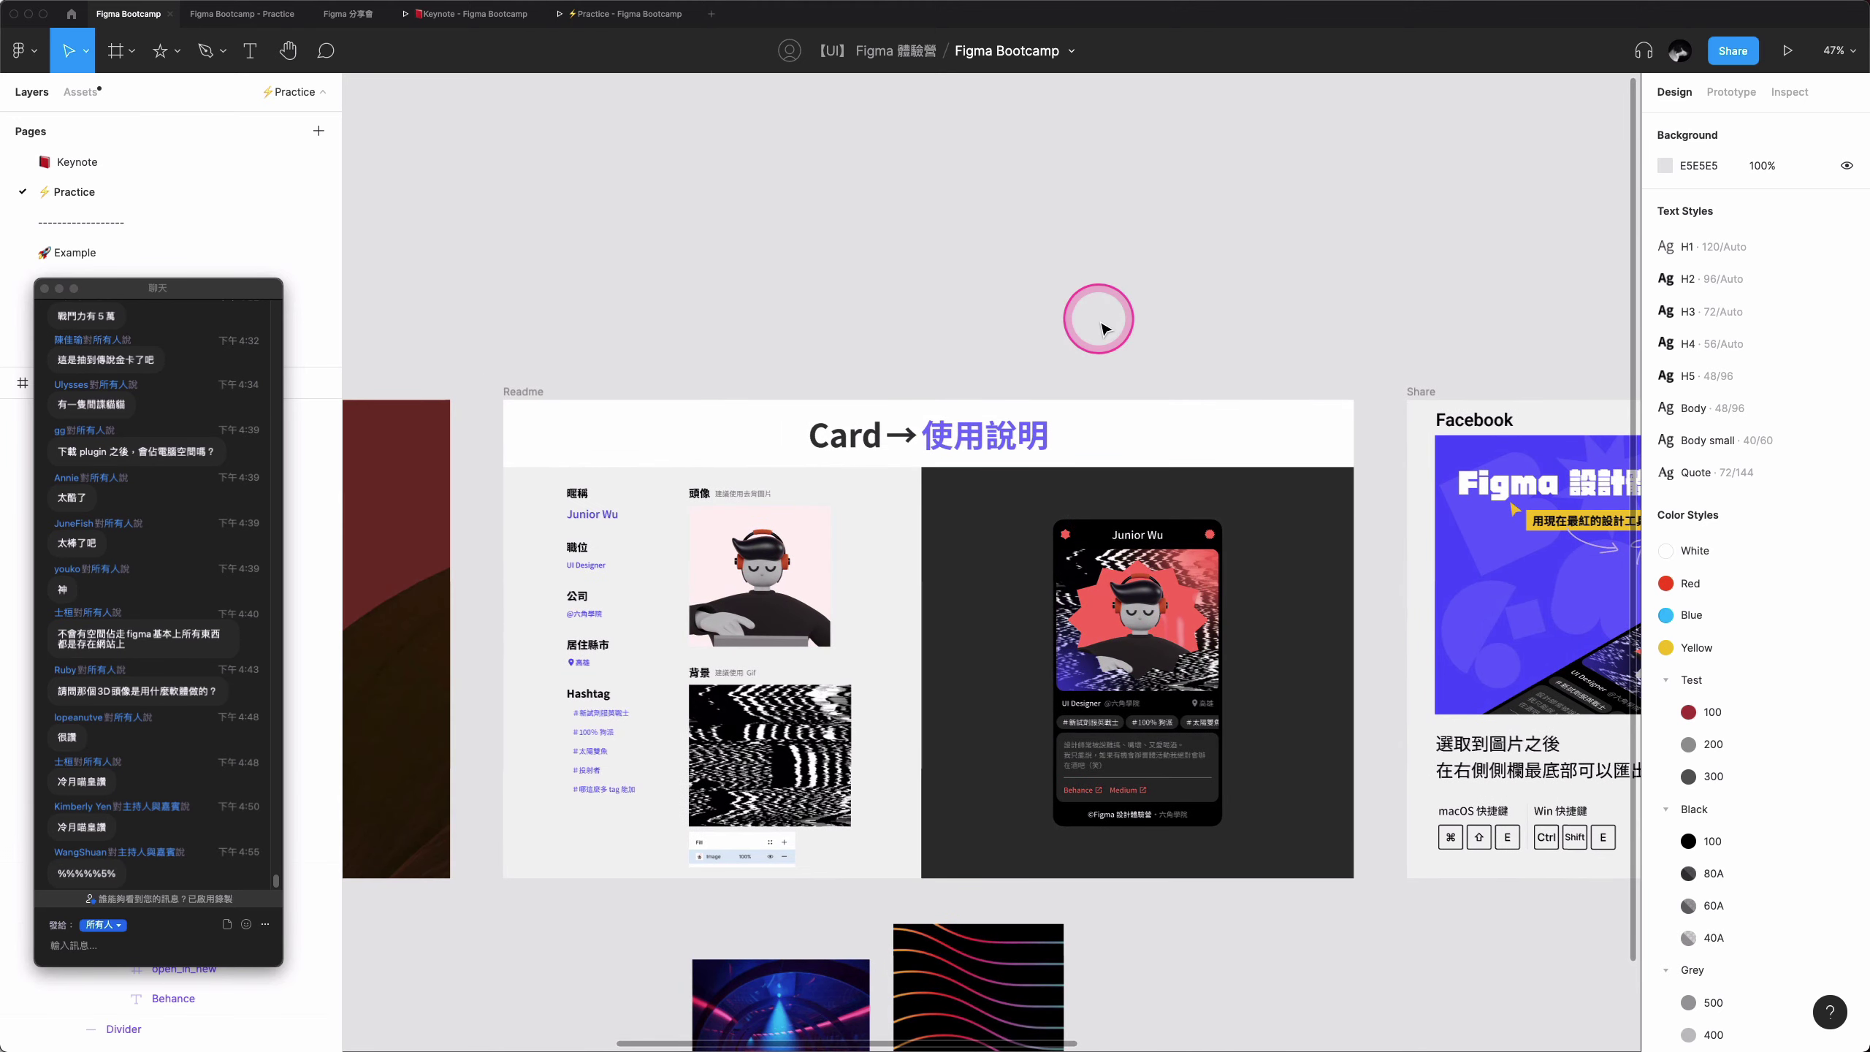
scroll(1102, 328, "down", 1)
scroll(1102, 328, "down", 1)
scroll(1102, 328, "down", 1)
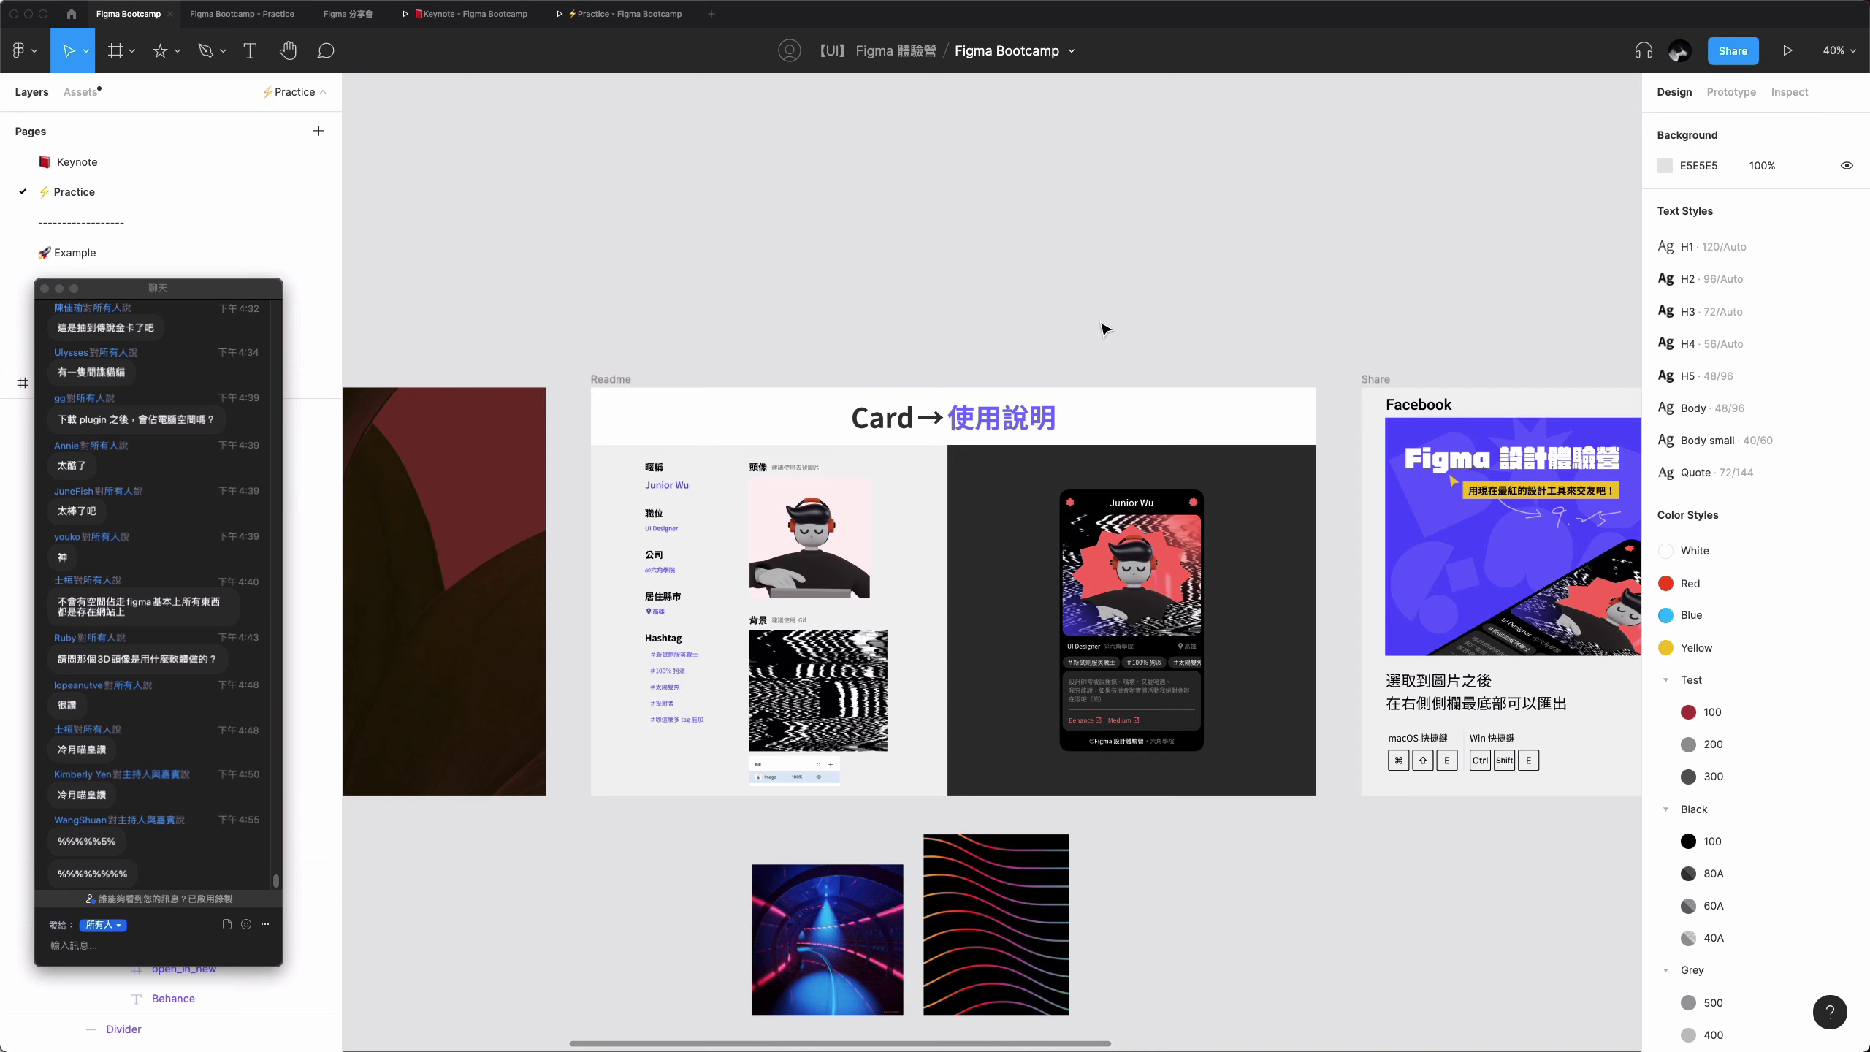
scroll(1102, 328, "right", 3)
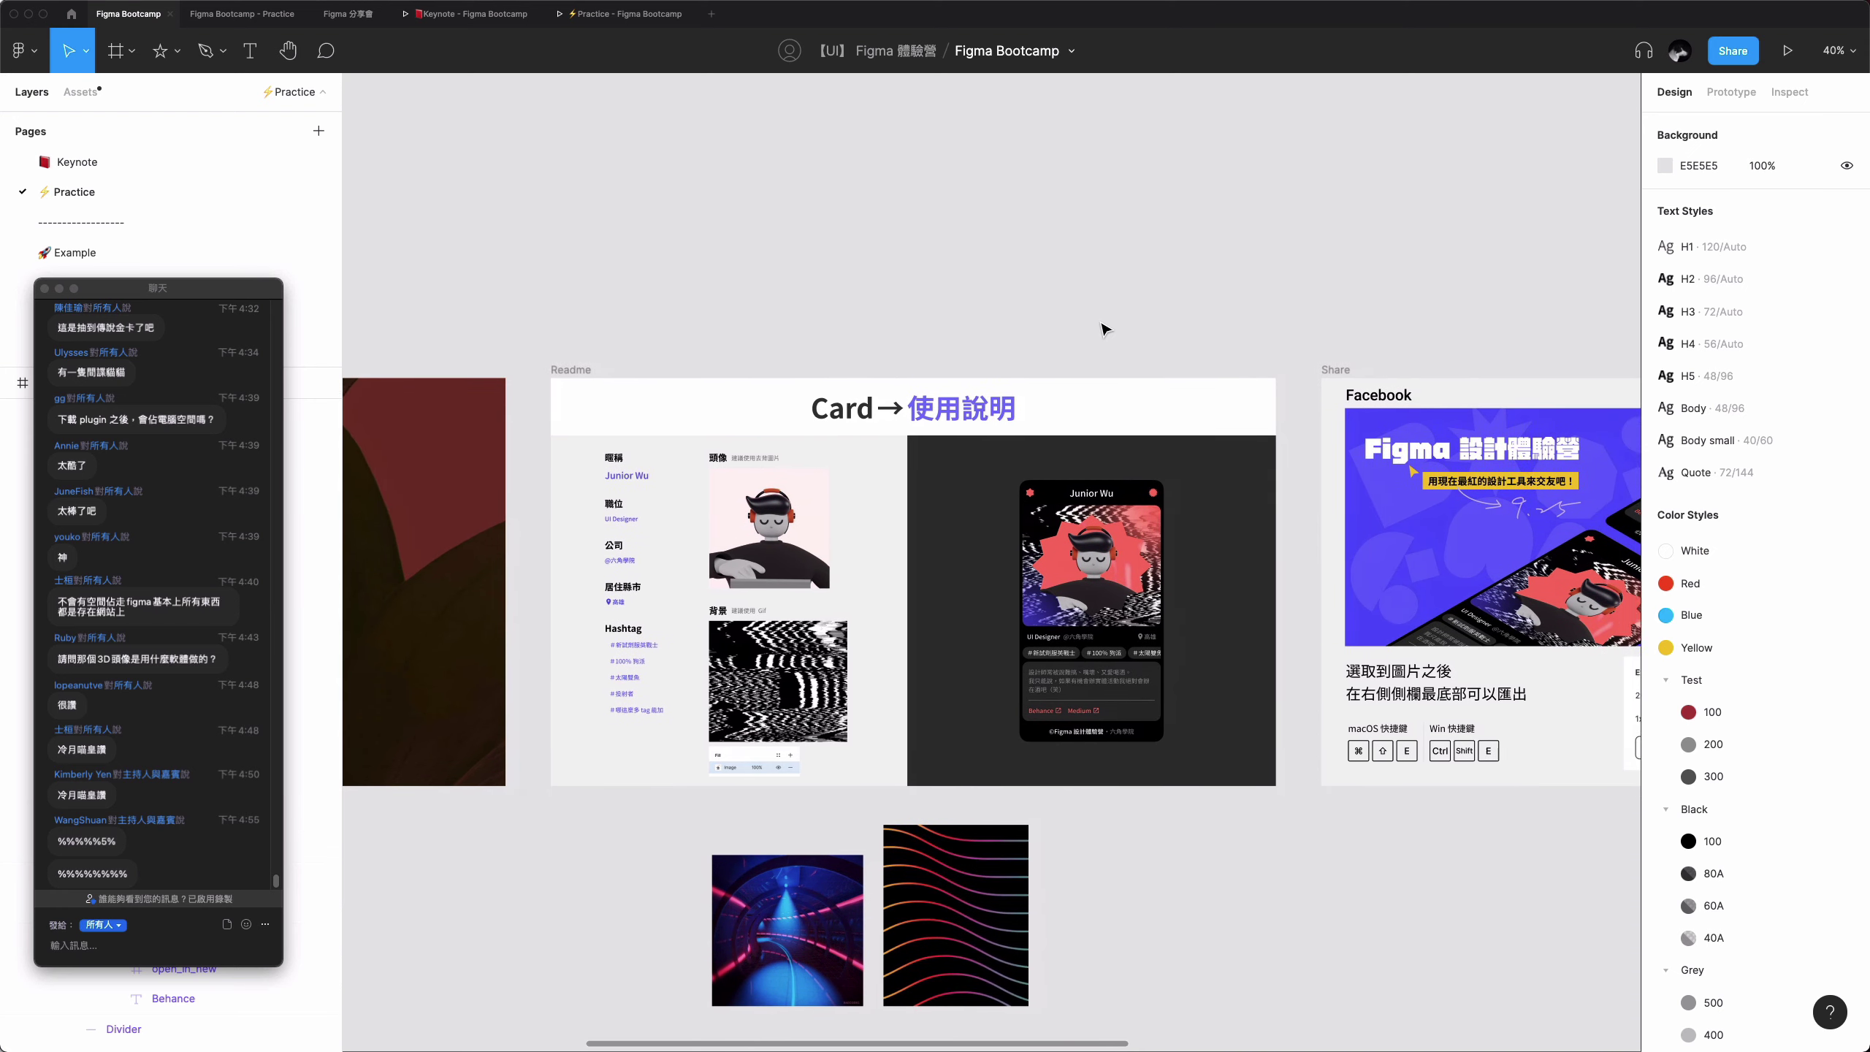
scroll(1102, 328, "right", 3)
scroll(1102, 328, "left", 5)
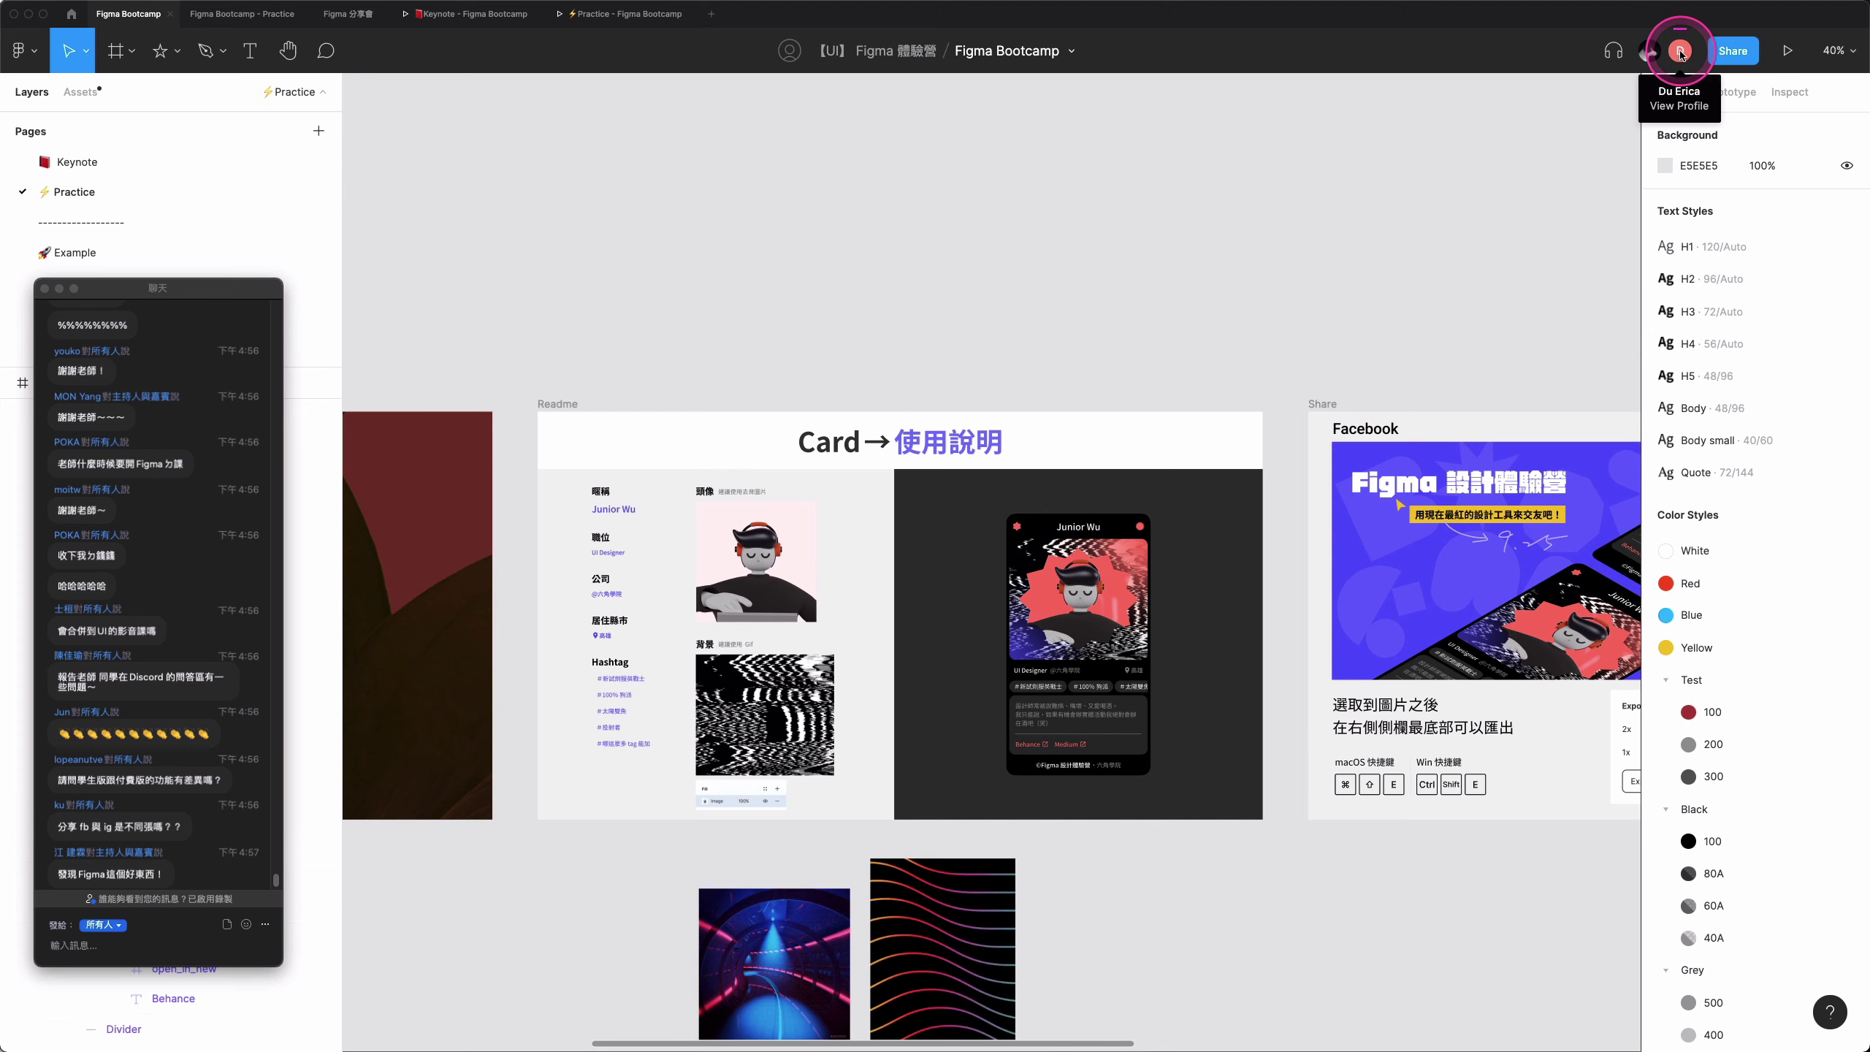
scroll(1145, 284, "down", 1)
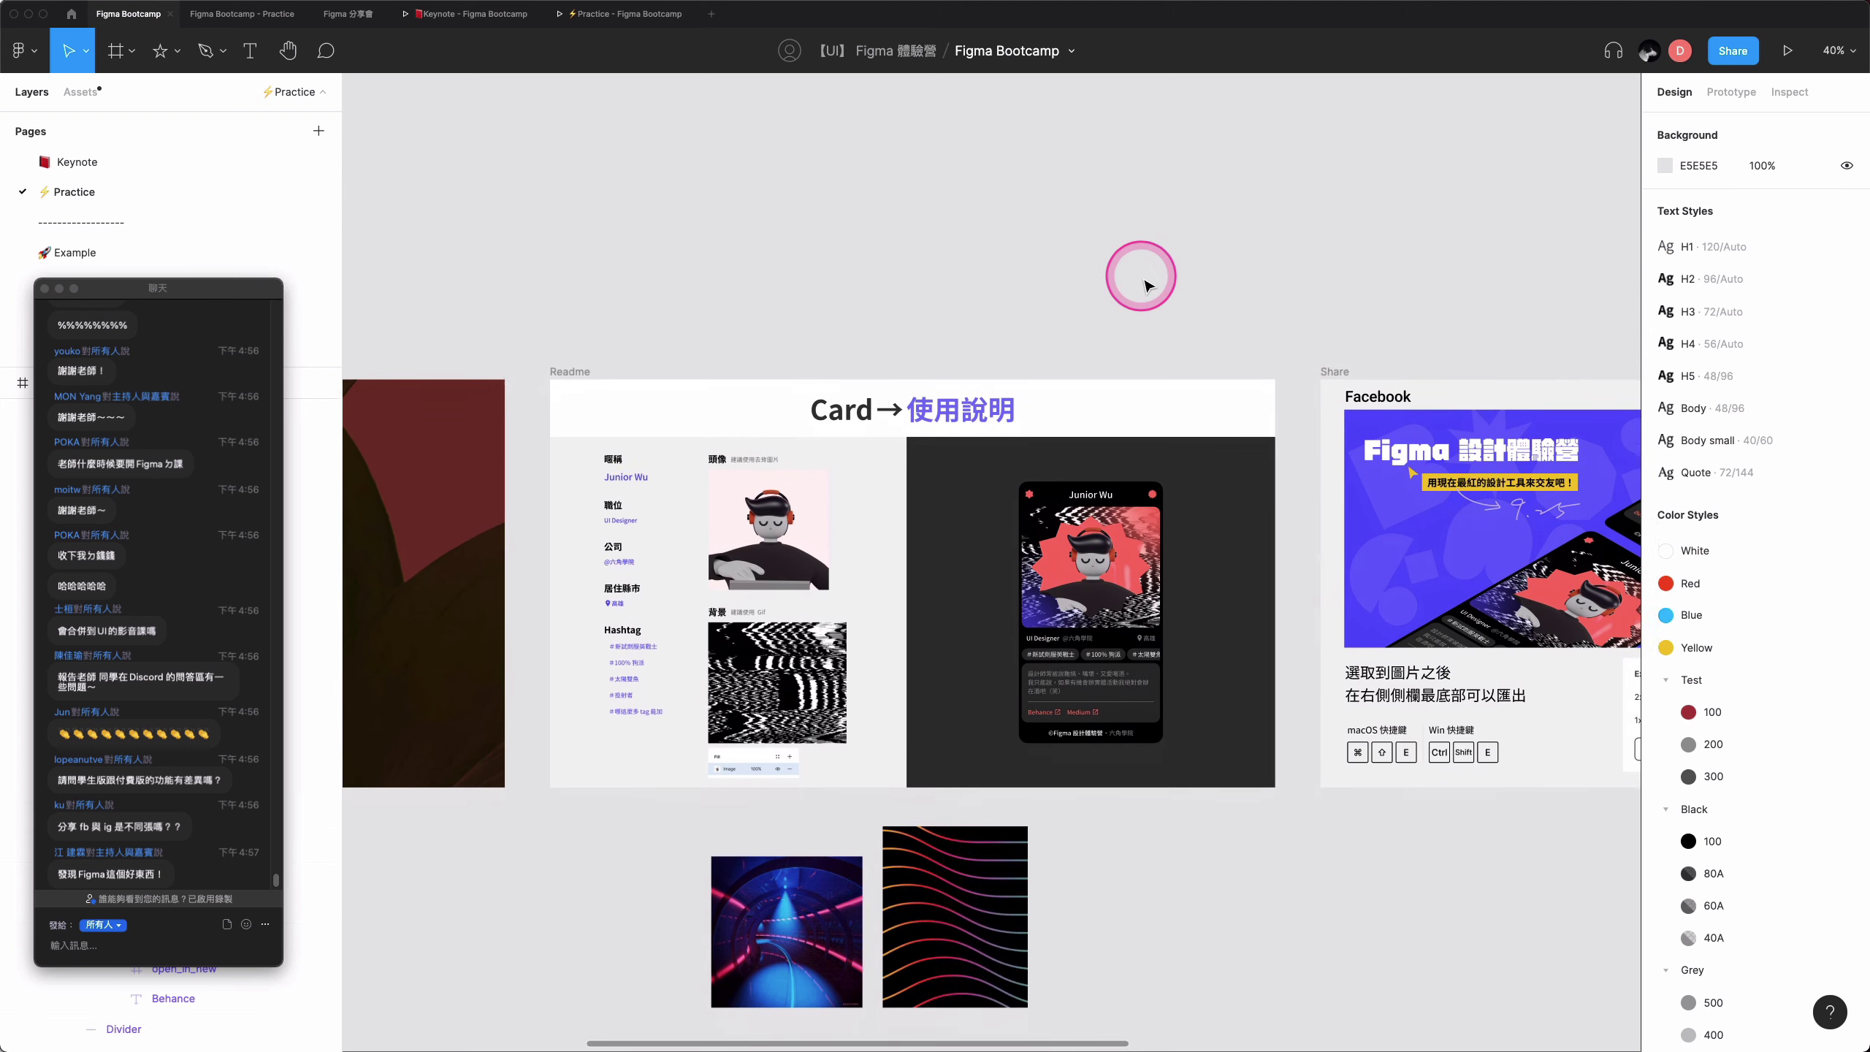
scroll(1145, 284, "down", 1)
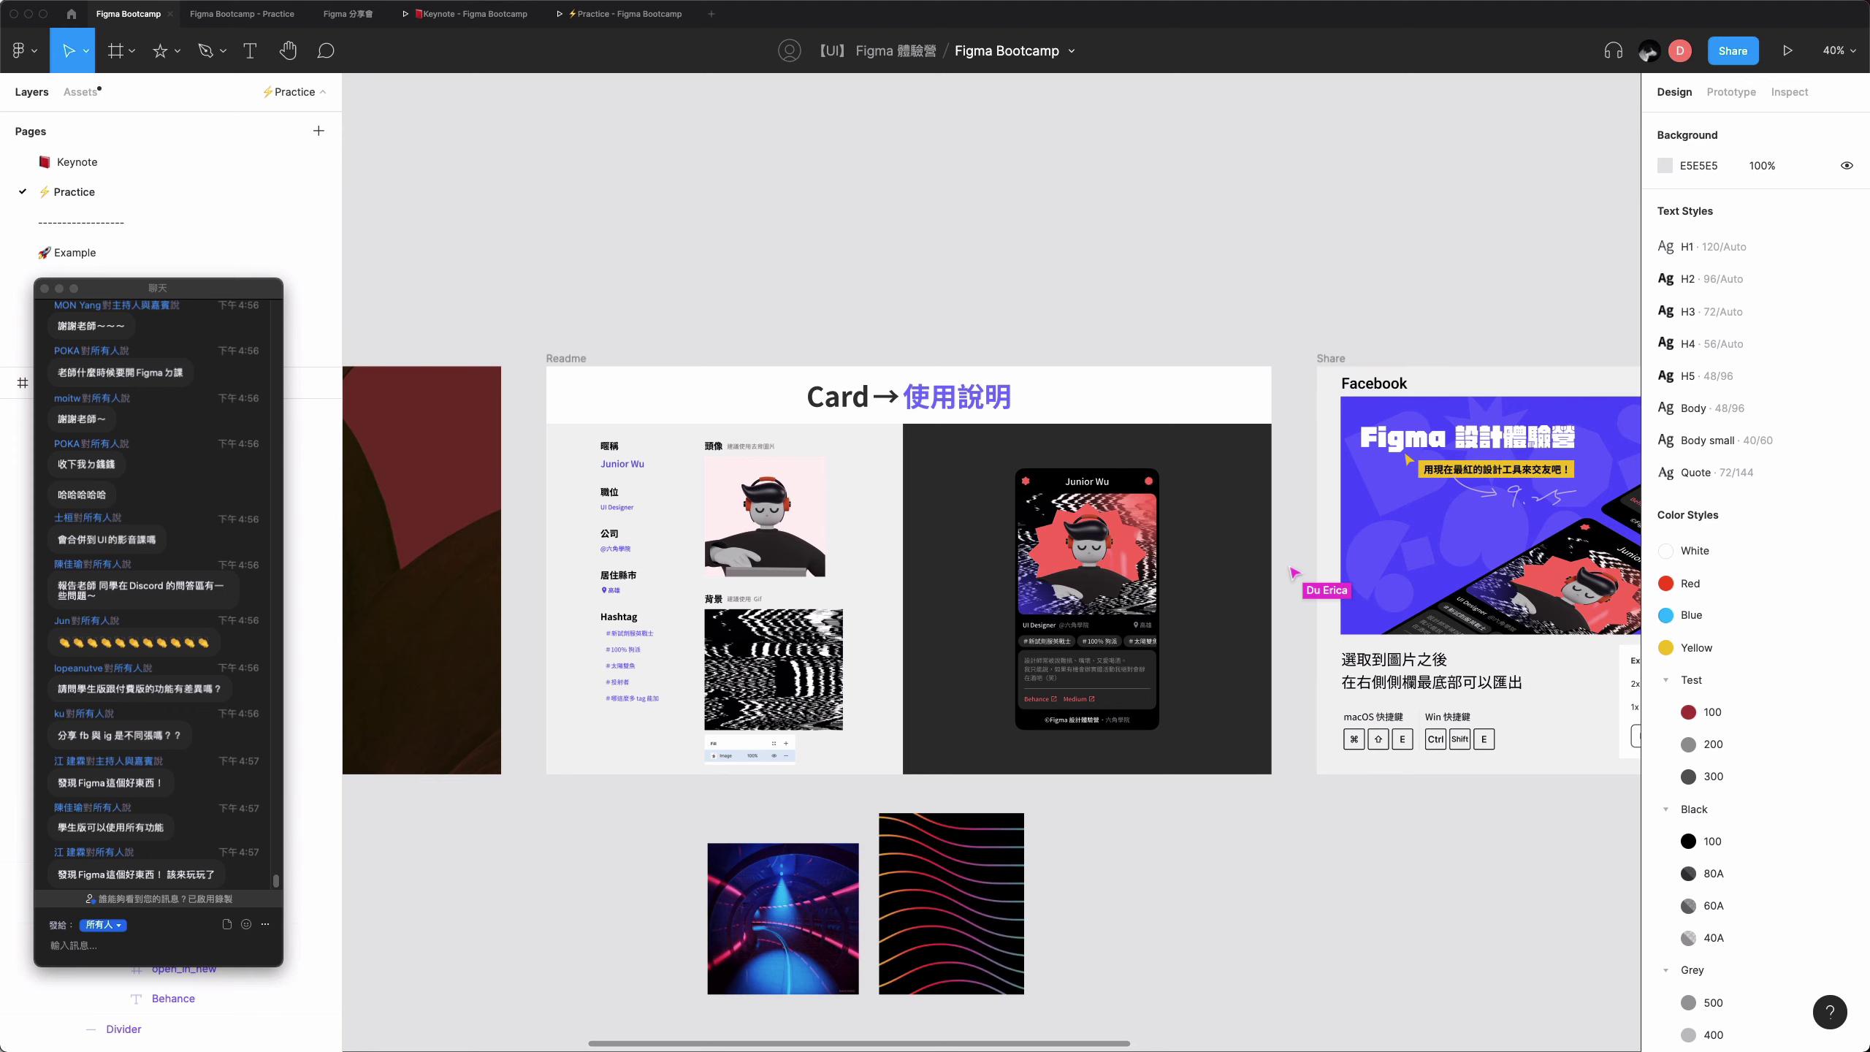
- Zoom out to show the 自介小卡 cover, Readme, Share and Mission frames together
scroll(1296, 680, "down", 1)
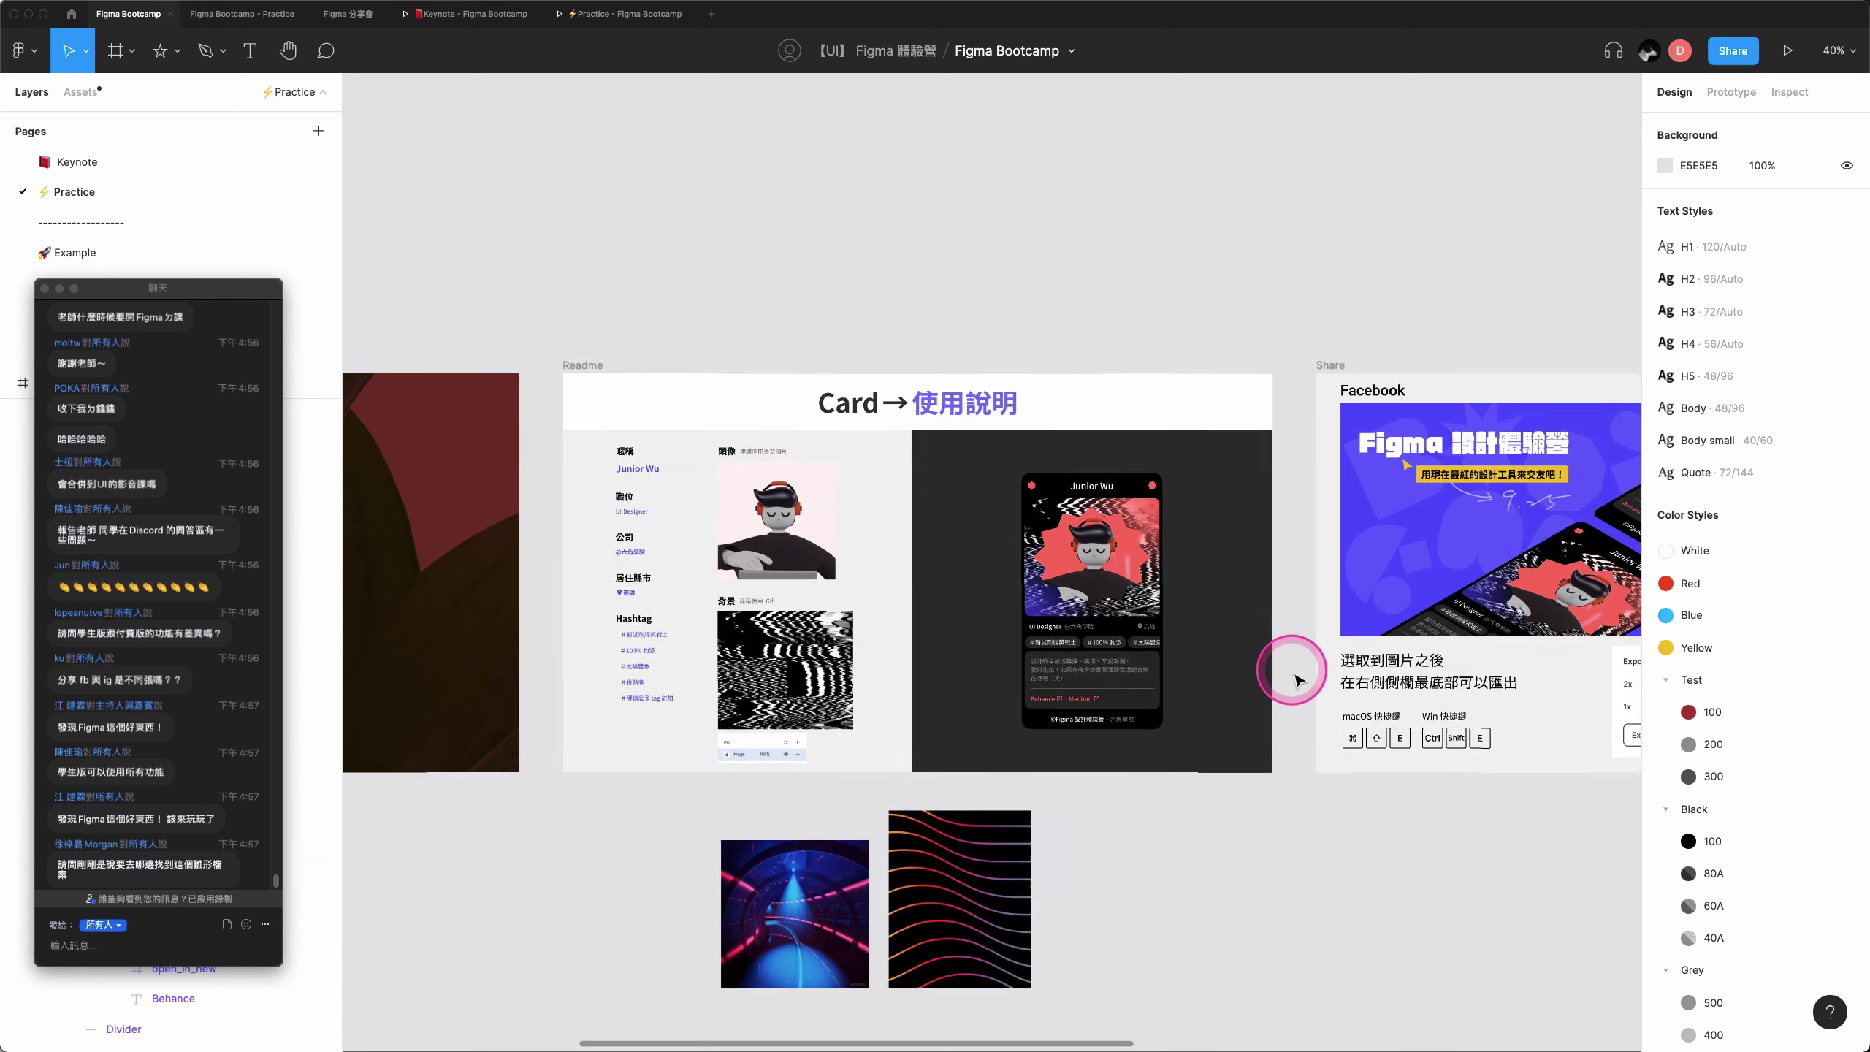
scroll(1296, 679, "down", 1)
scroll(1296, 679, "down", 5)
scroll(1296, 679, "down", 3)
scroll(1295, 679, "up", 2)
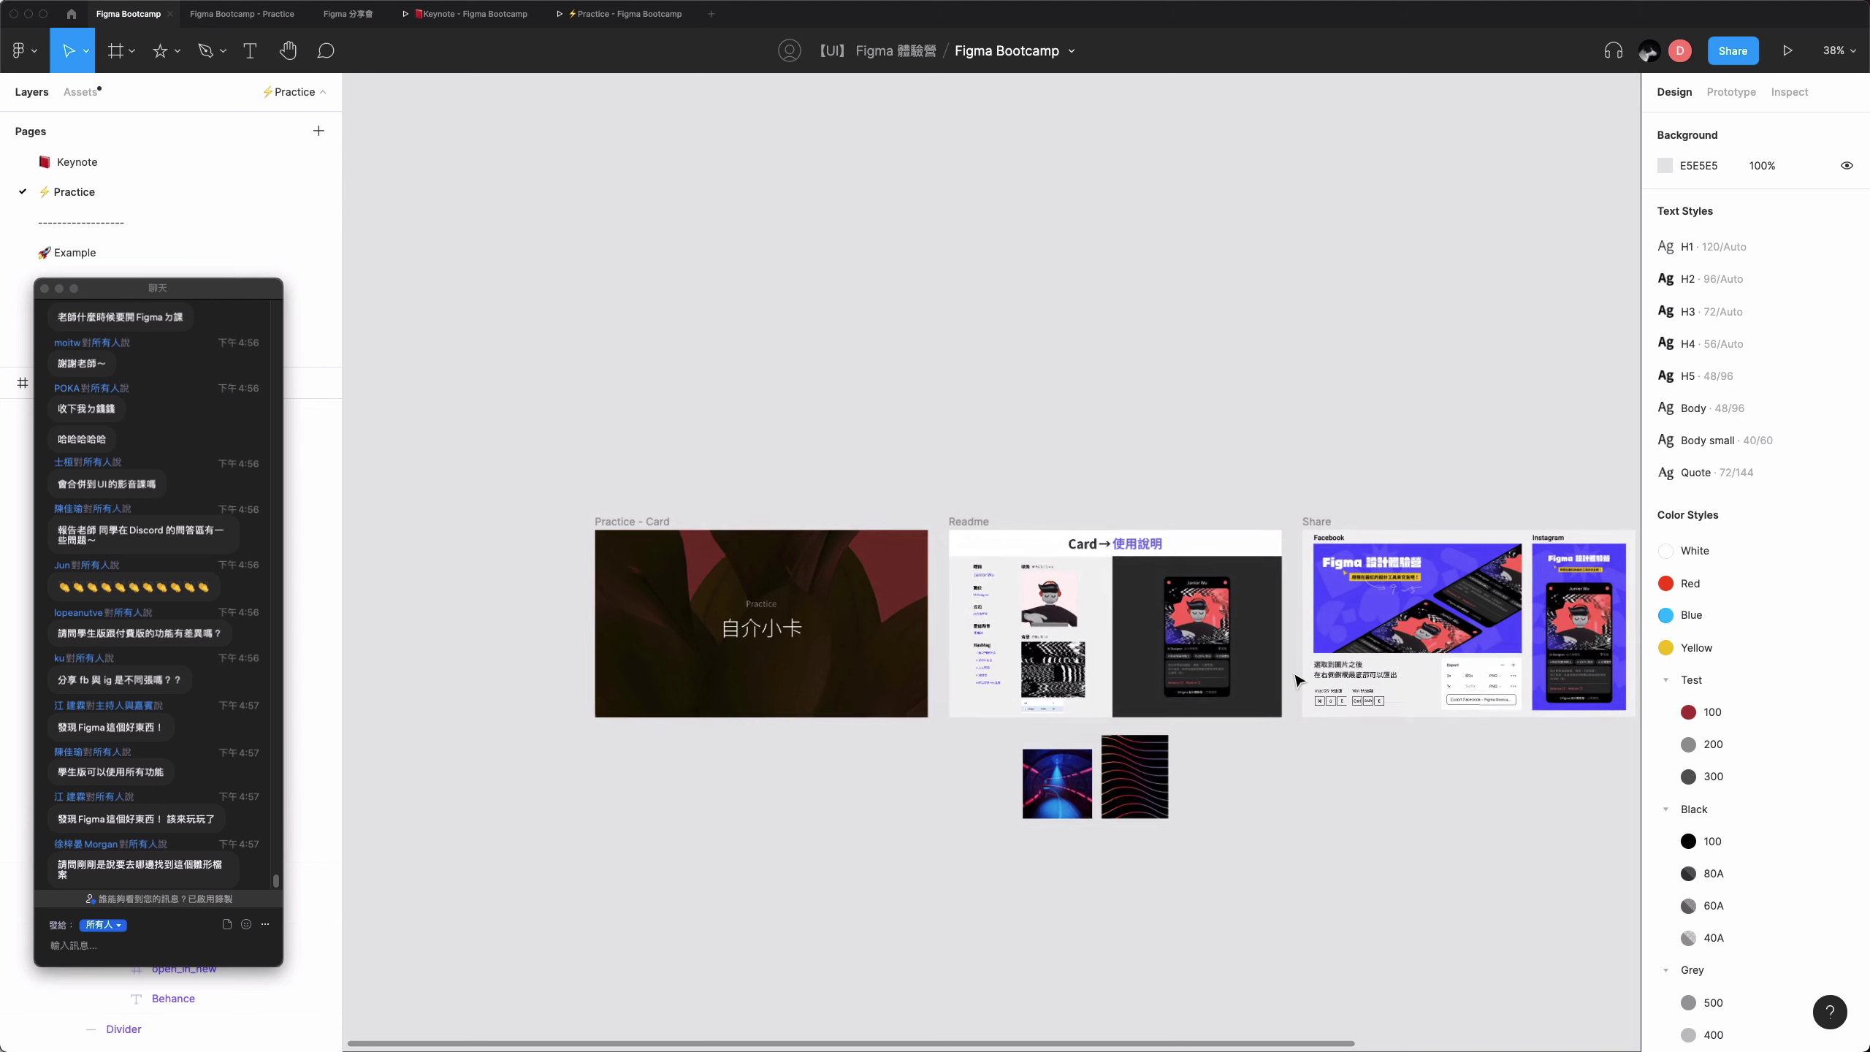
scroll(1296, 680, "up", 1)
scroll(1295, 679, "up", 1)
scroll(1296, 679, "down", 2)
scroll(1296, 679, "down", 2)
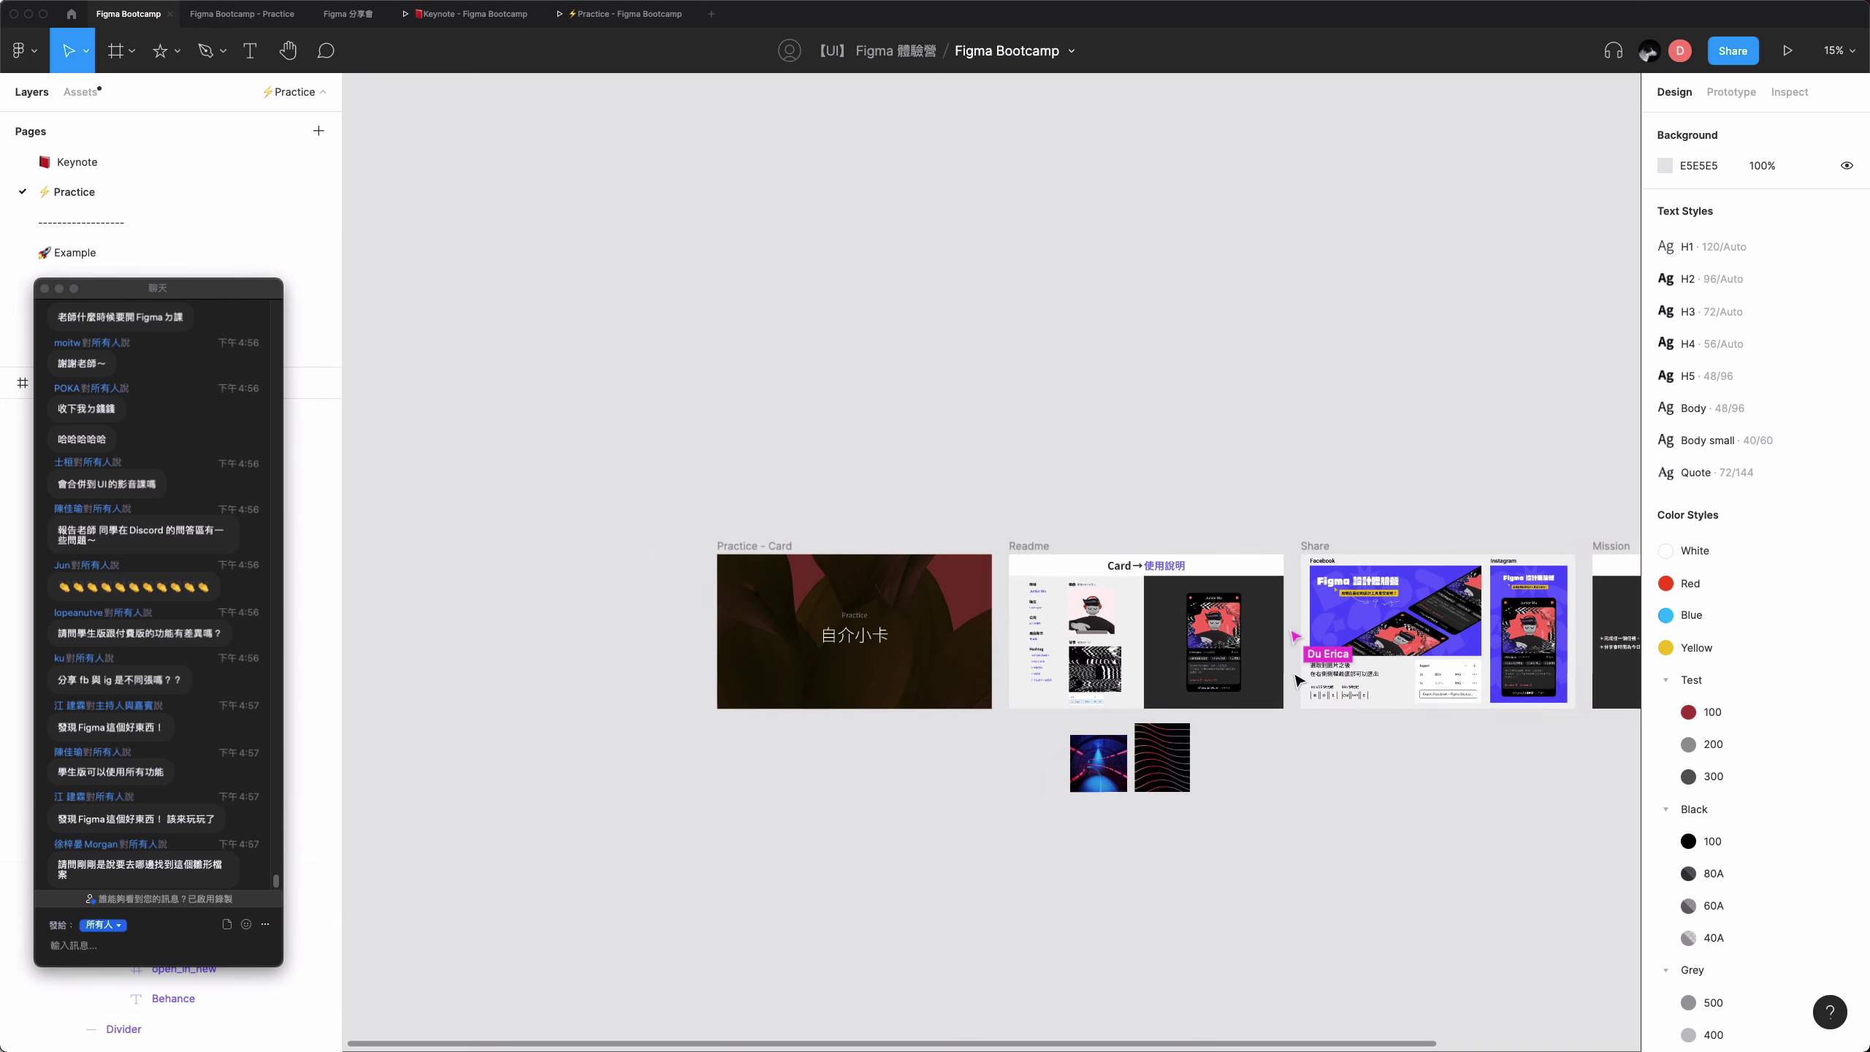
scroll(1295, 679, "right", 5)
scroll(1298, 679, "left", 1)
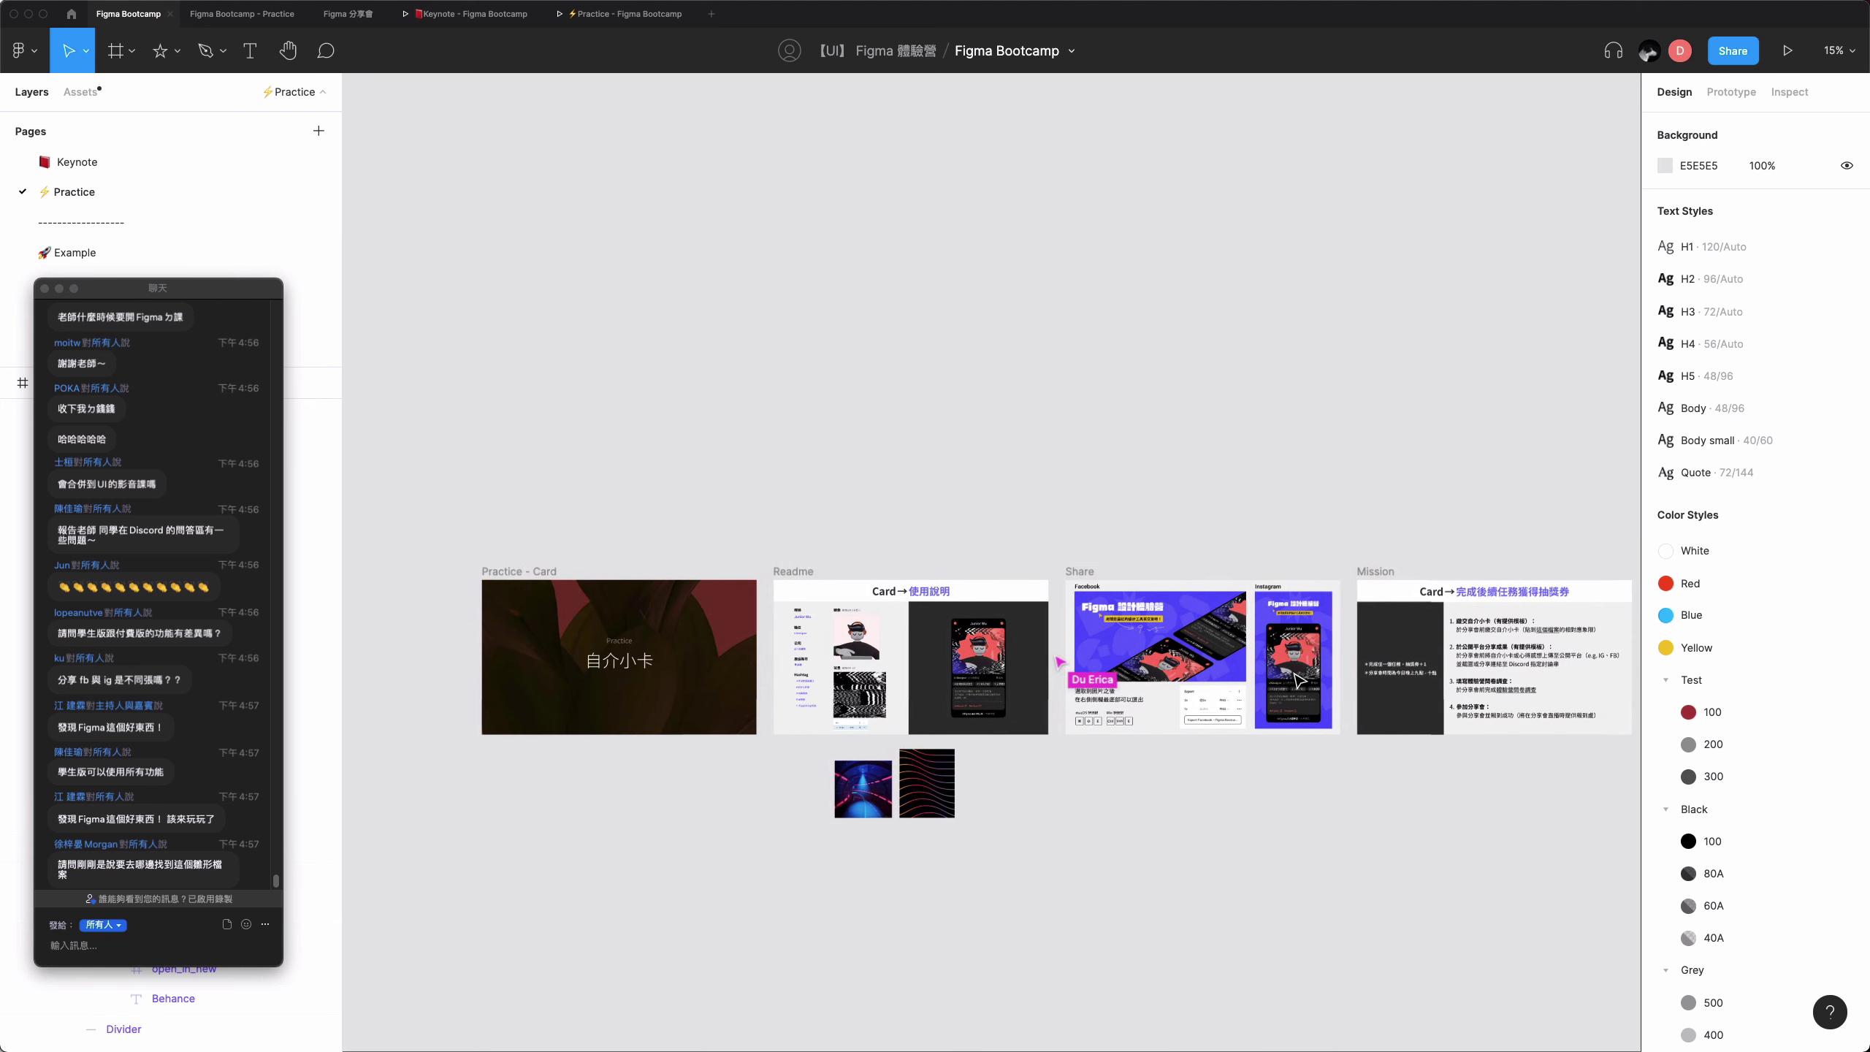
scroll(1297, 679, "up", 1)
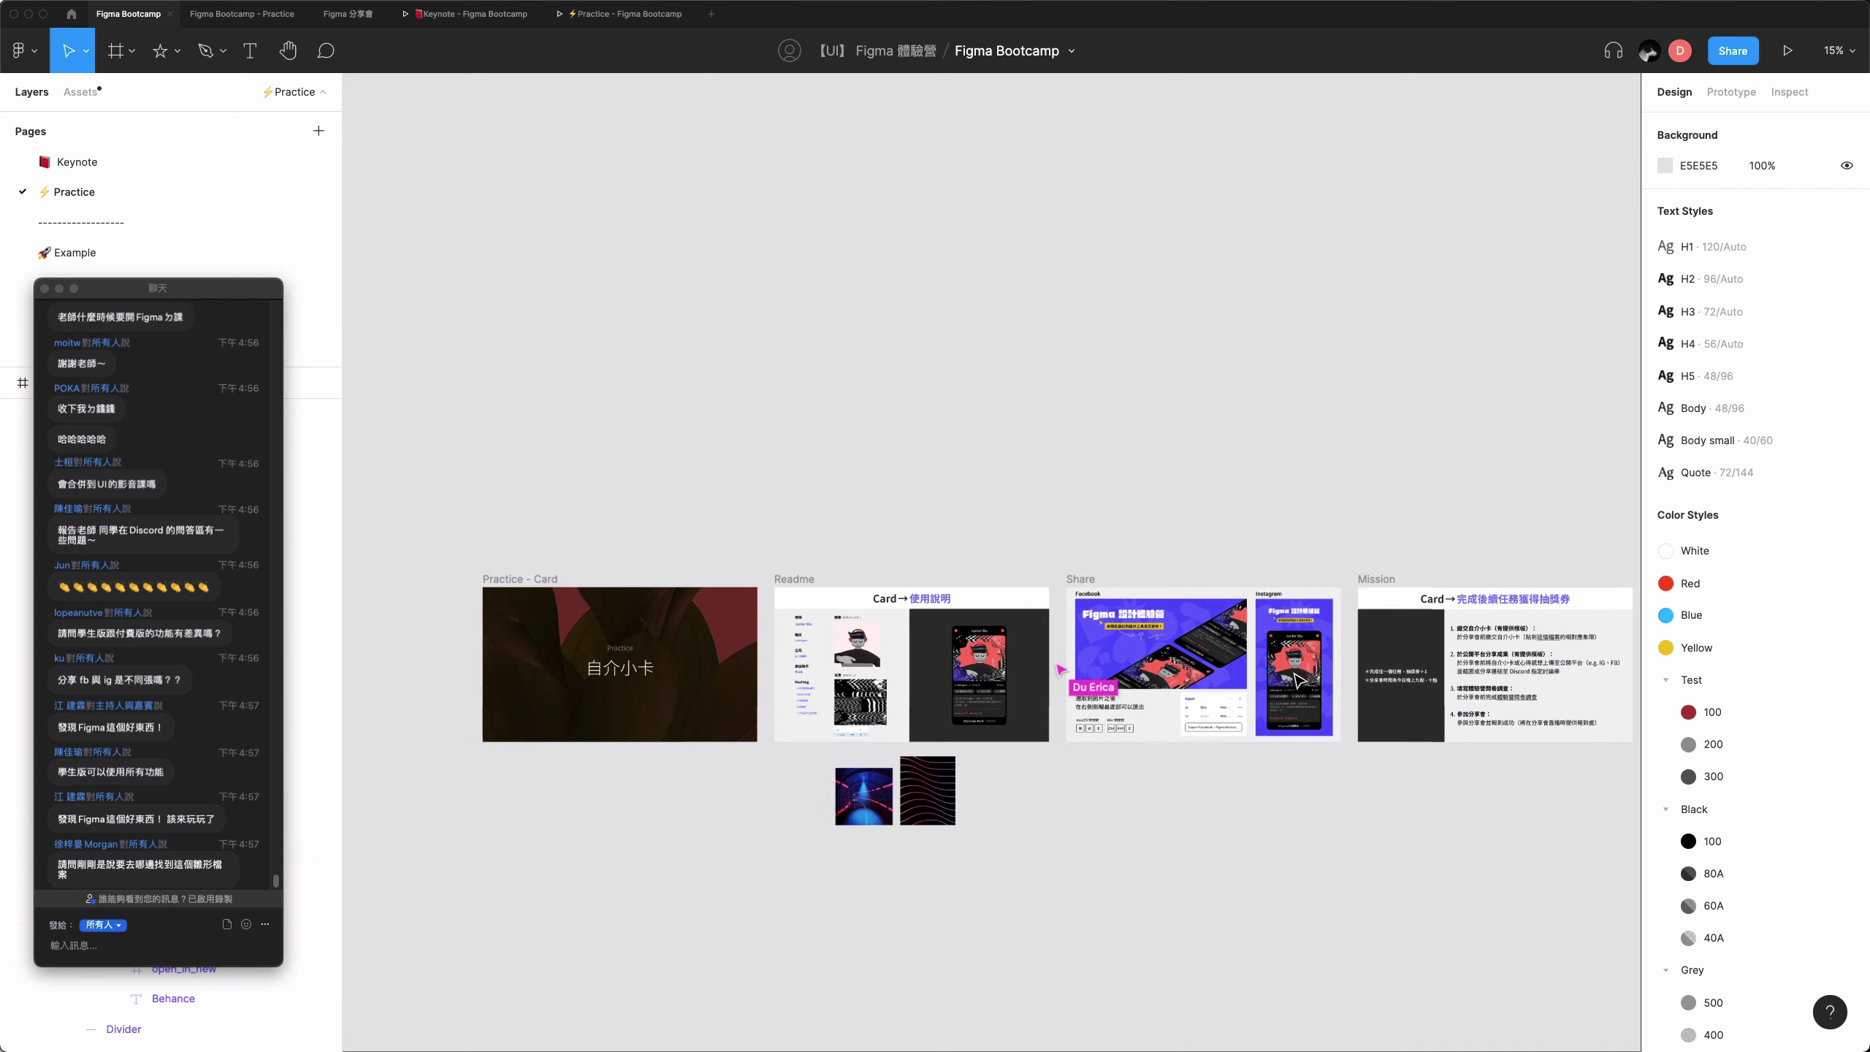
- Select the Instagram mockup in the Share frame and pan back across the page
left_click(1299, 679)
scroll(1298, 680, "up", 2)
scroll(1297, 679, "left", 3)
scroll(1297, 679, "up", 1)
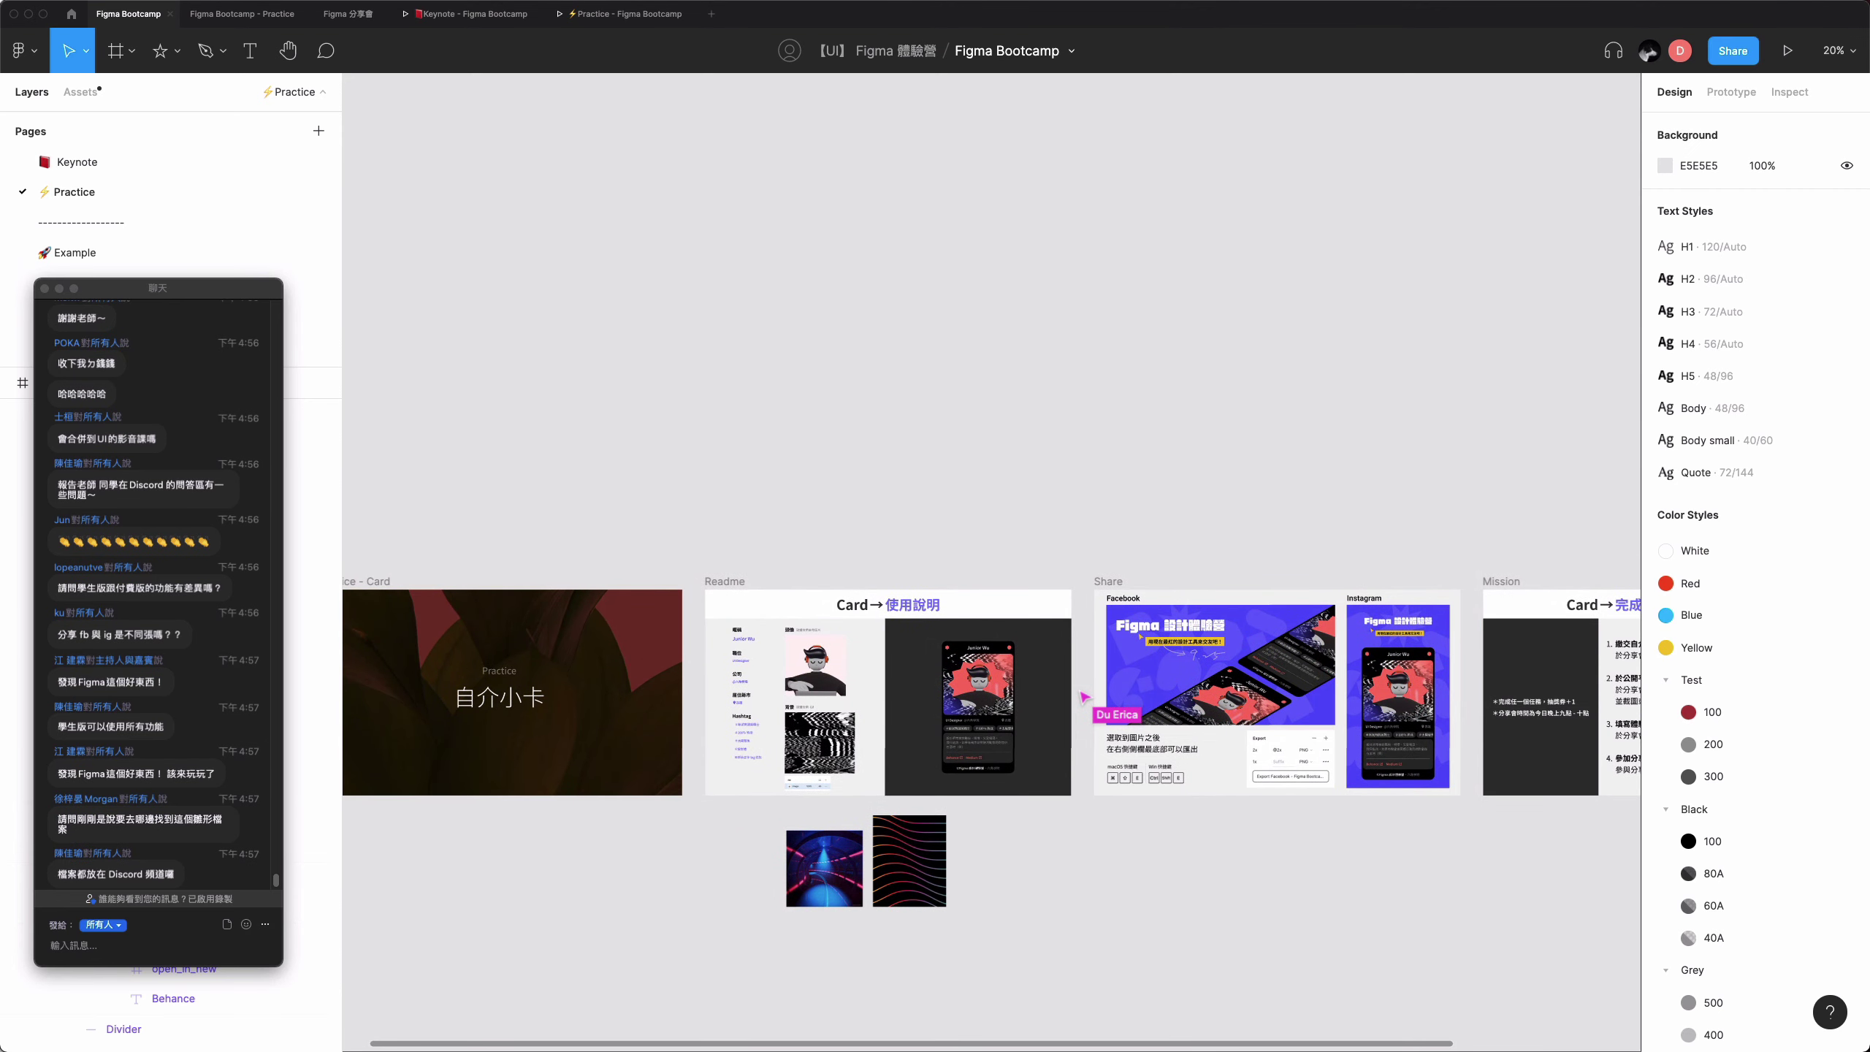
scroll(838, 913, "left", 2)
scroll(838, 913, "up", 1)
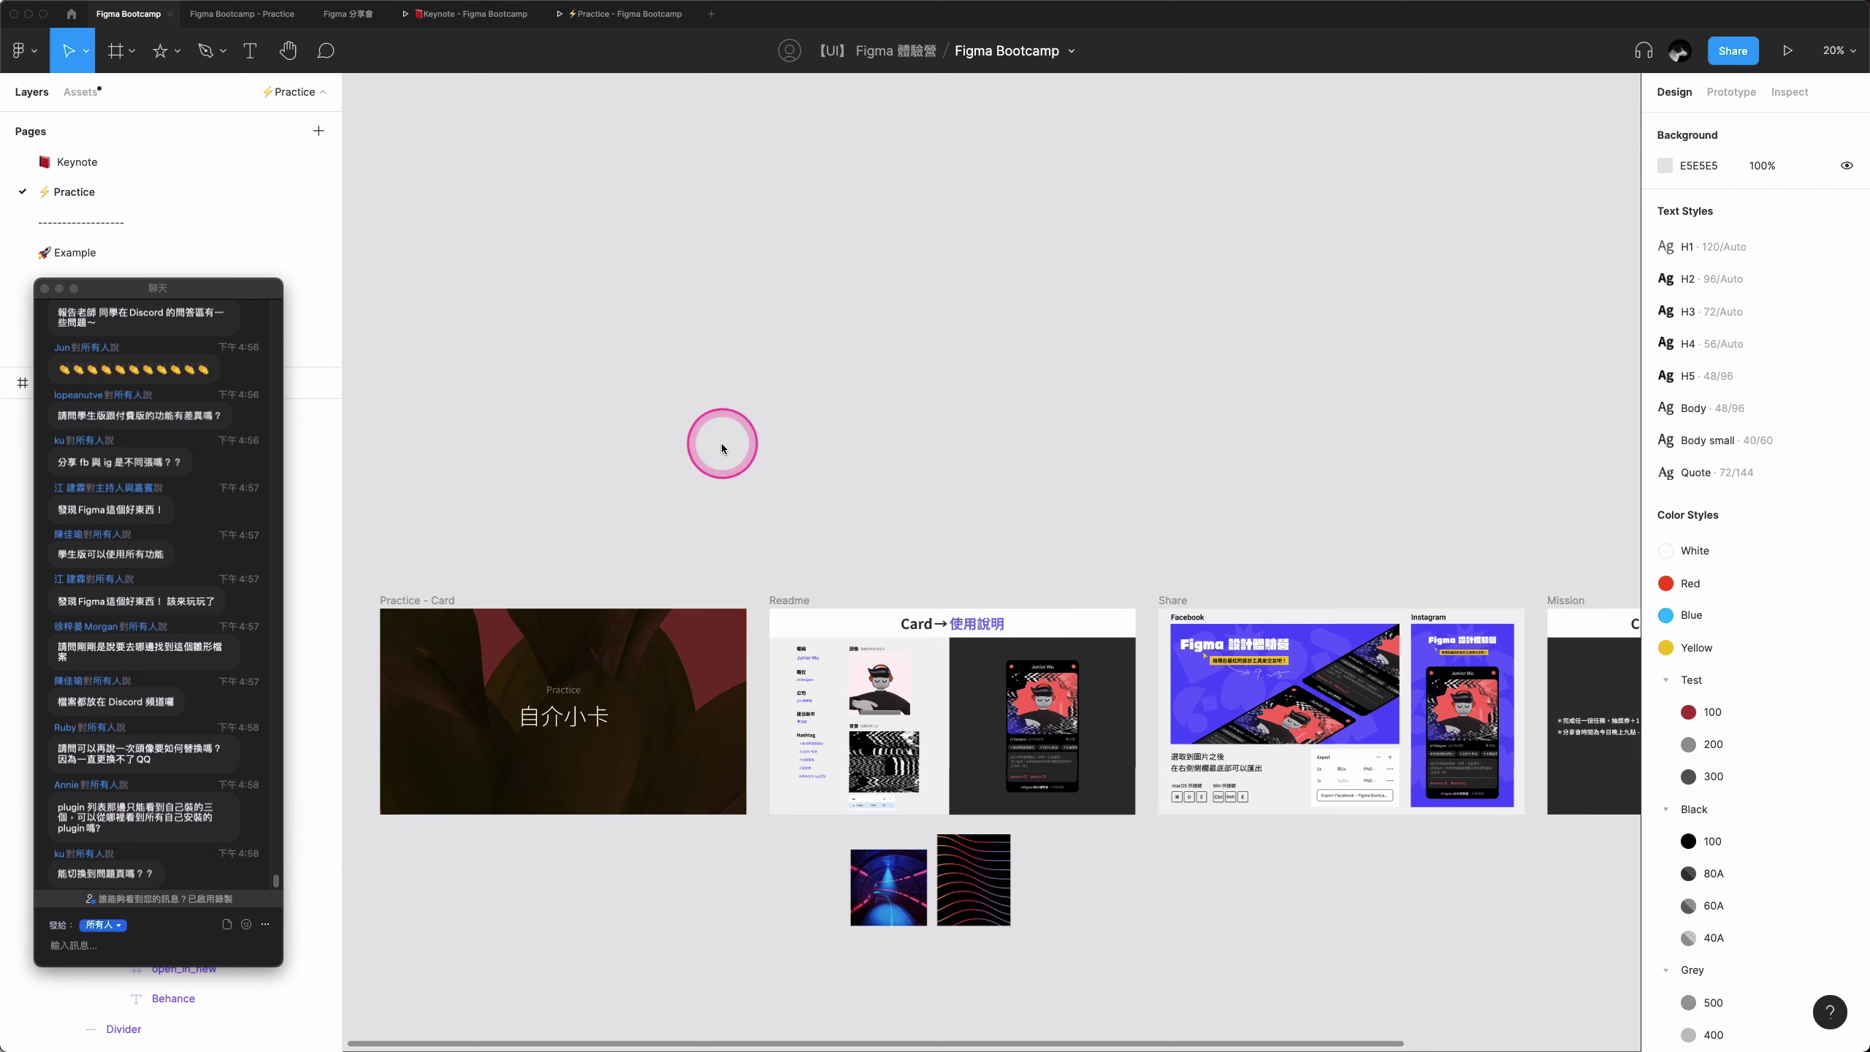
left_click(100, 175)
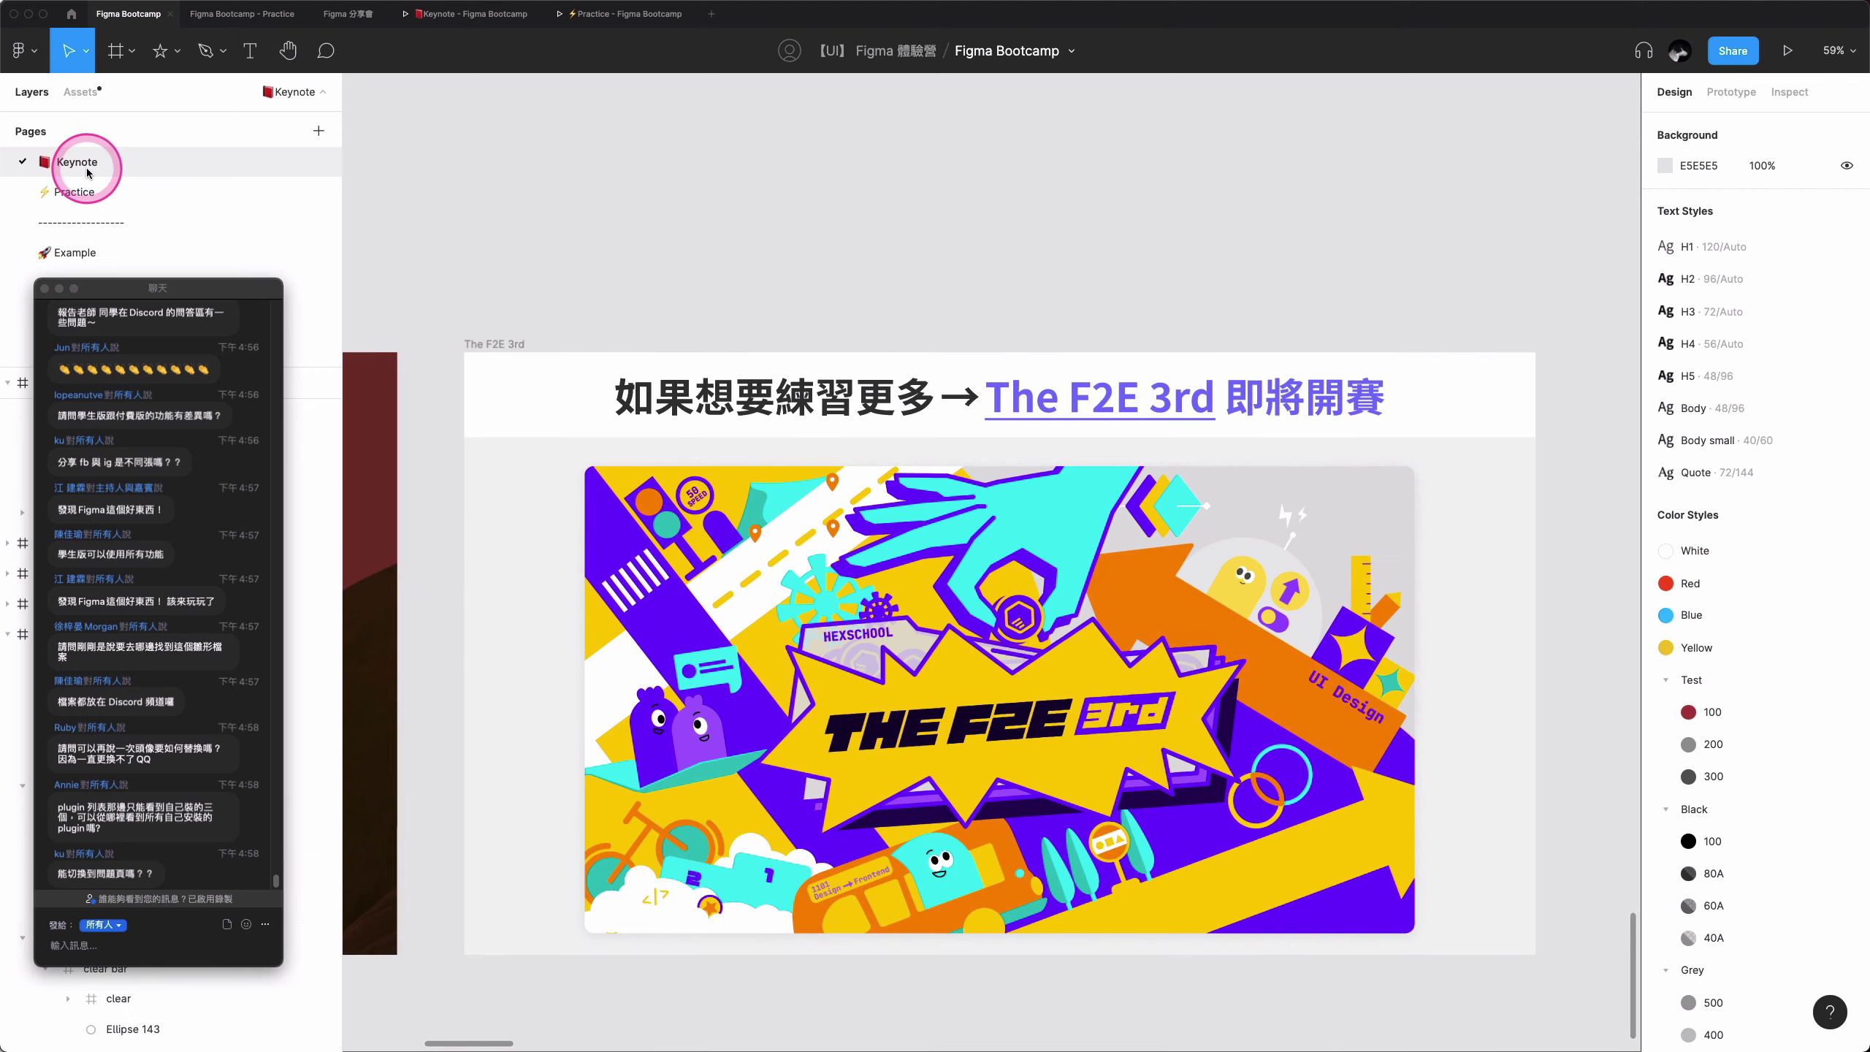
key("shift+n")
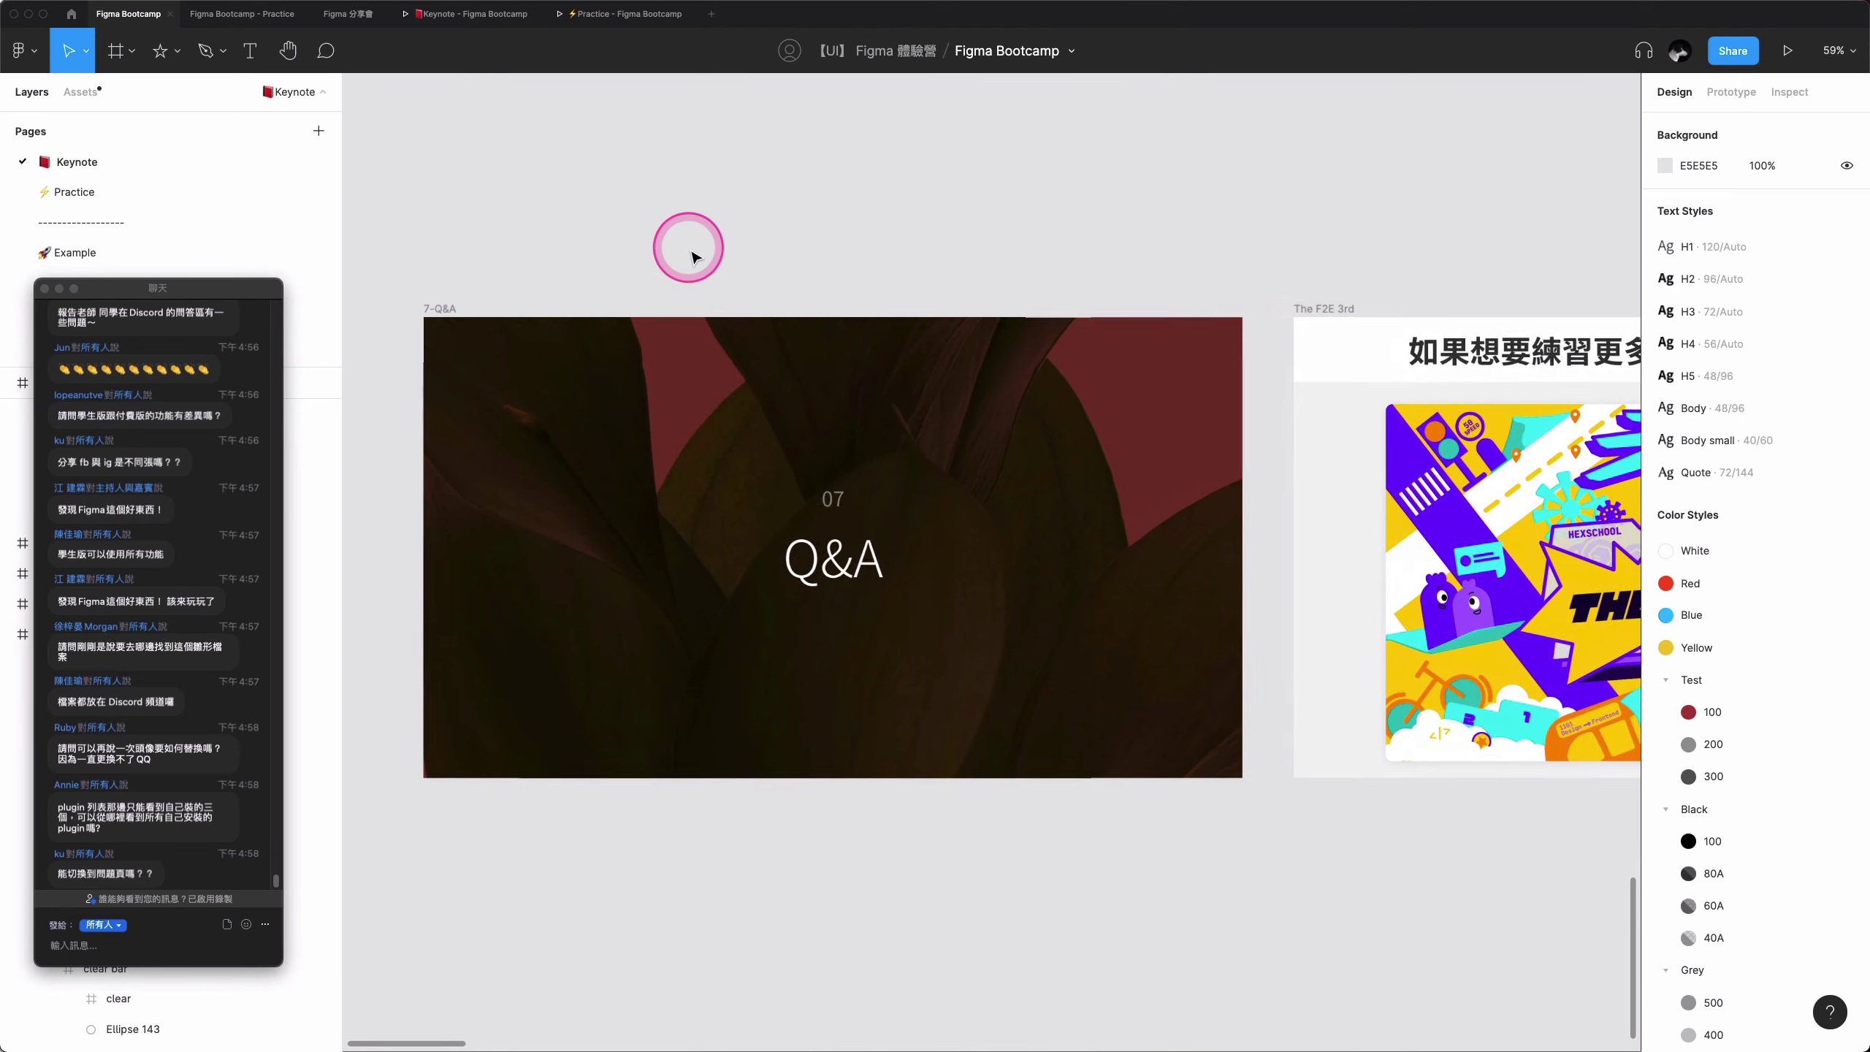
scroll(692, 255, "down", 10)
scroll(691, 255, "down", 5)
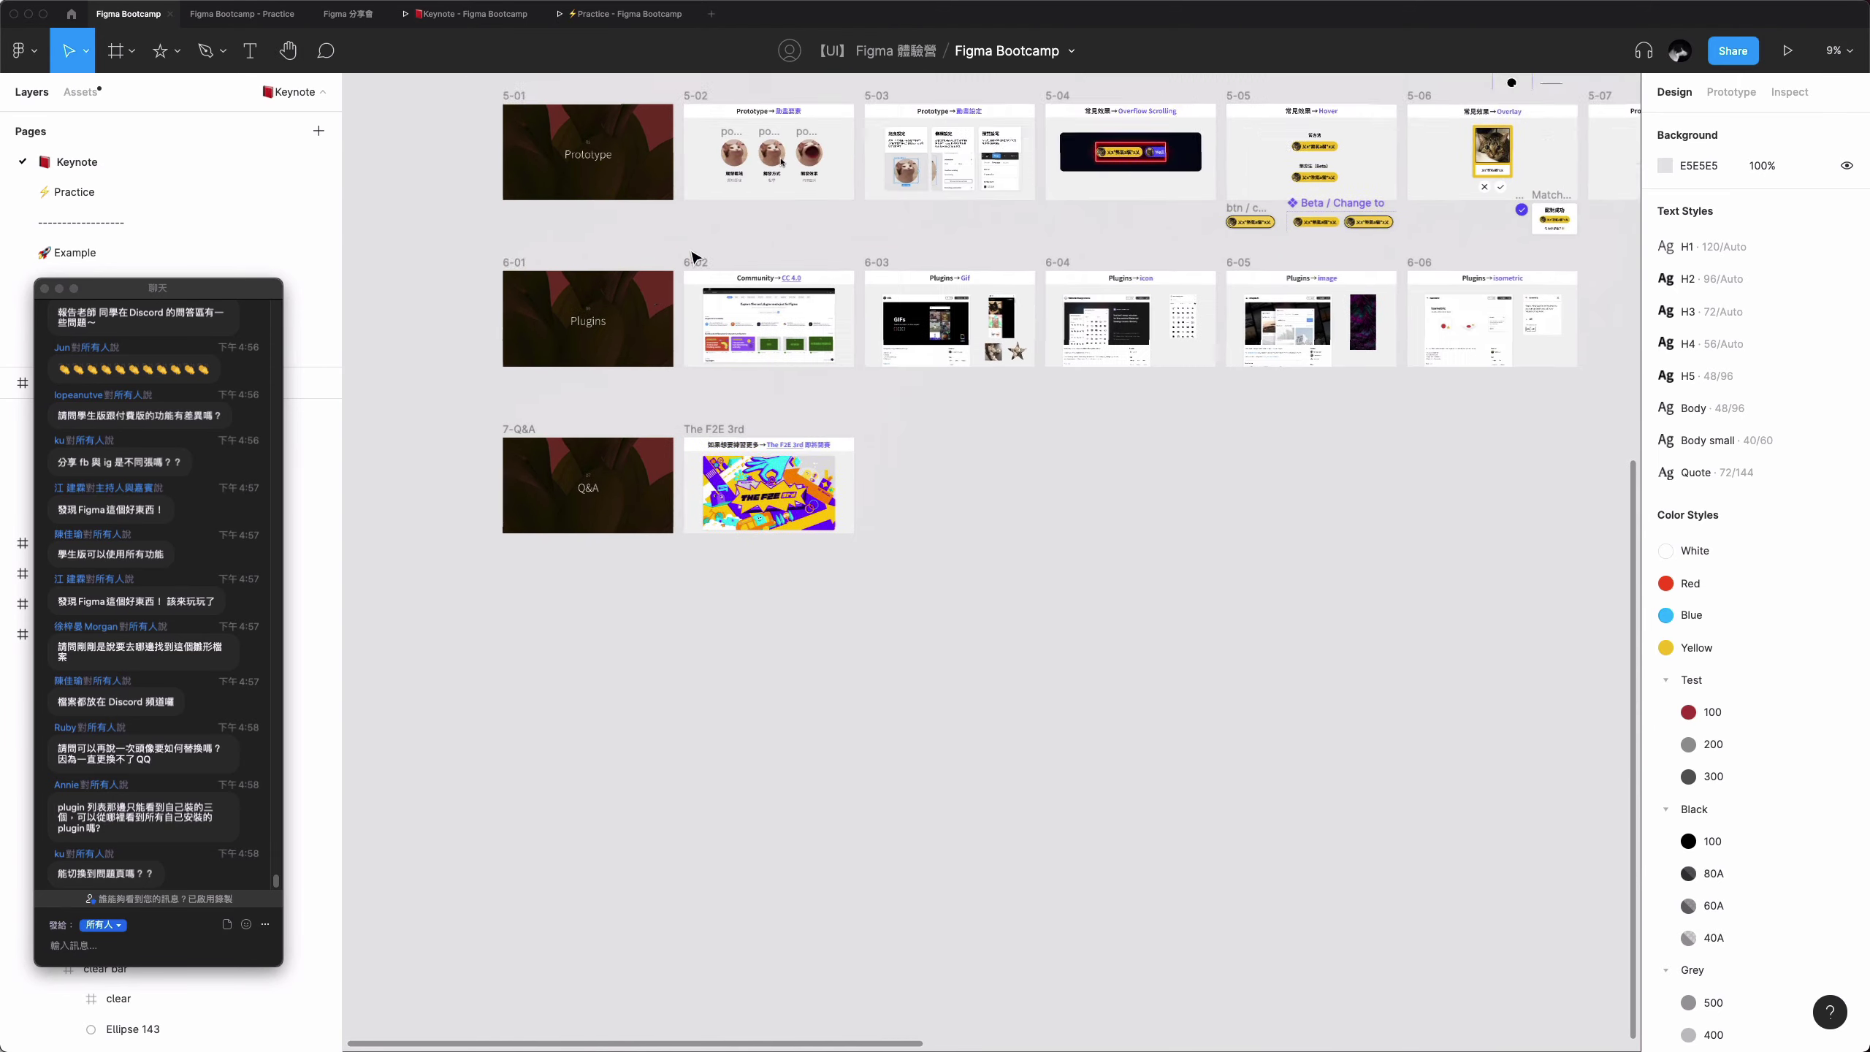
scroll(692, 256, "down", 5)
scroll(692, 255, "up", 1)
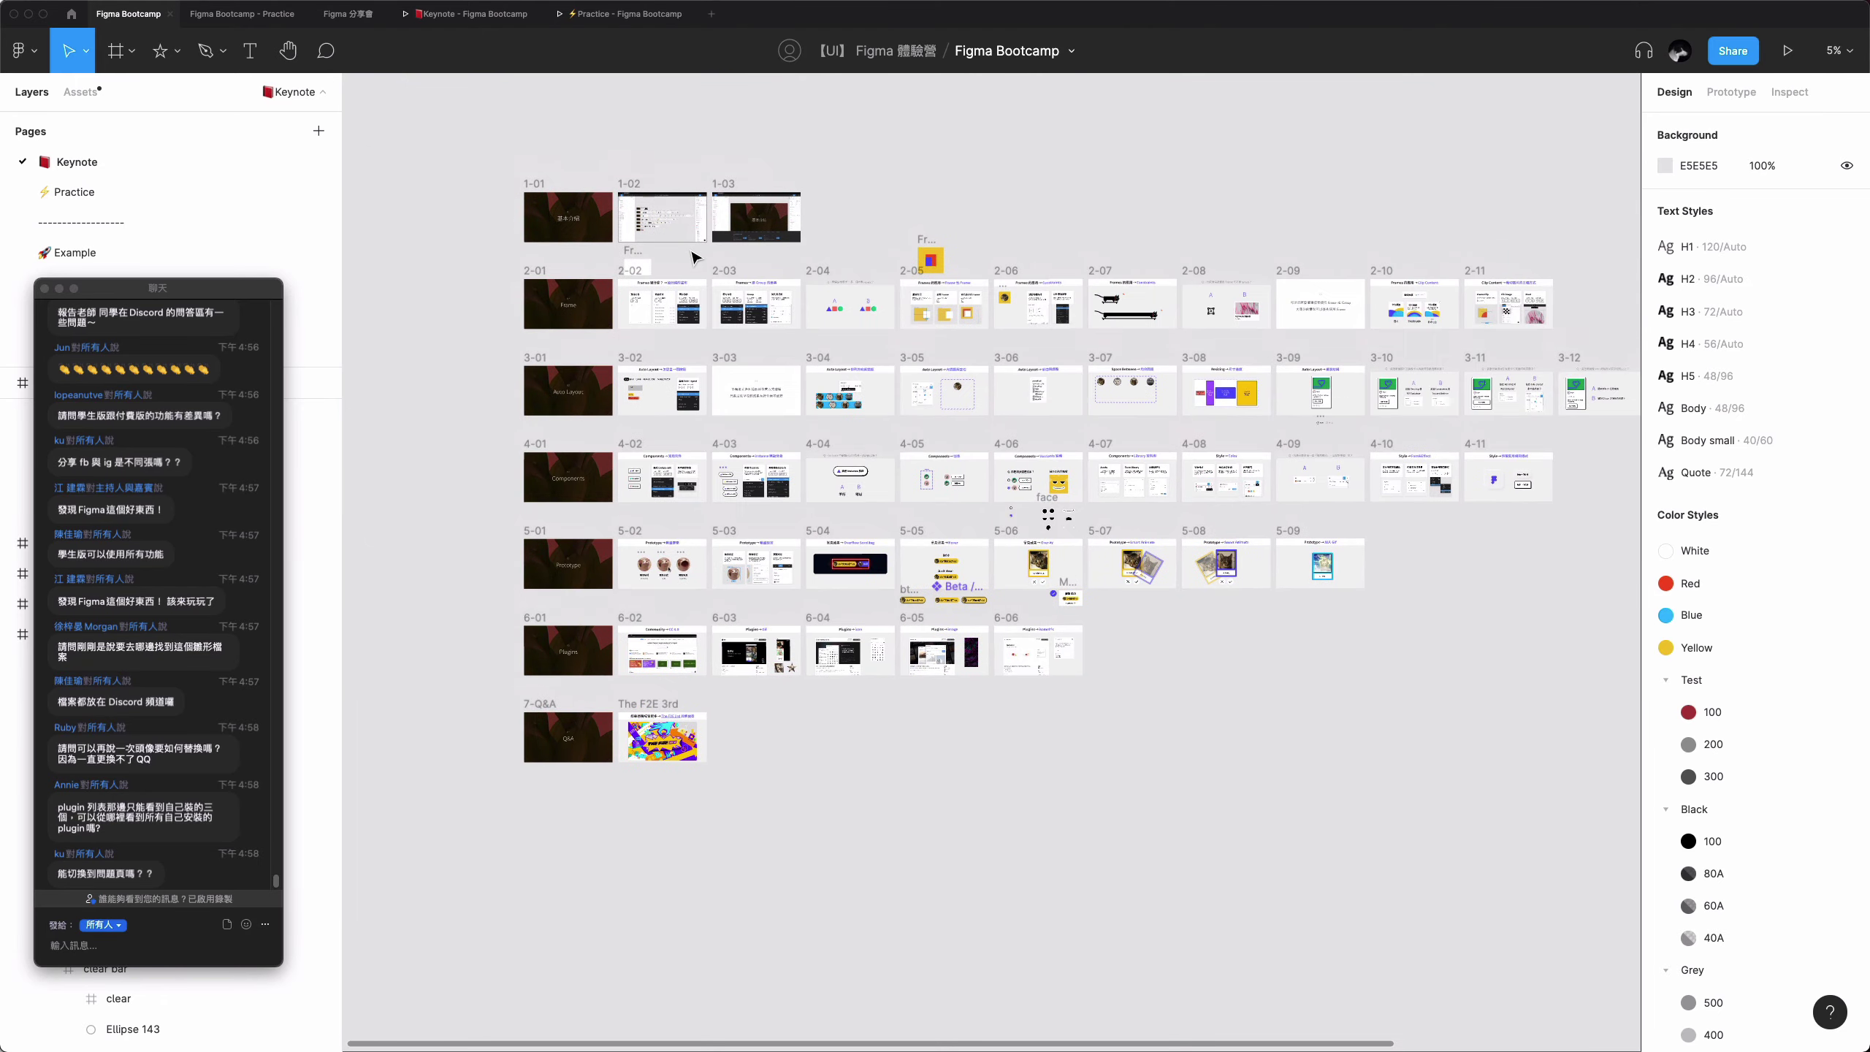
scroll(692, 255, "up", 1)
scroll(691, 255, "up", 1)
scroll(694, 257, "up", 1)
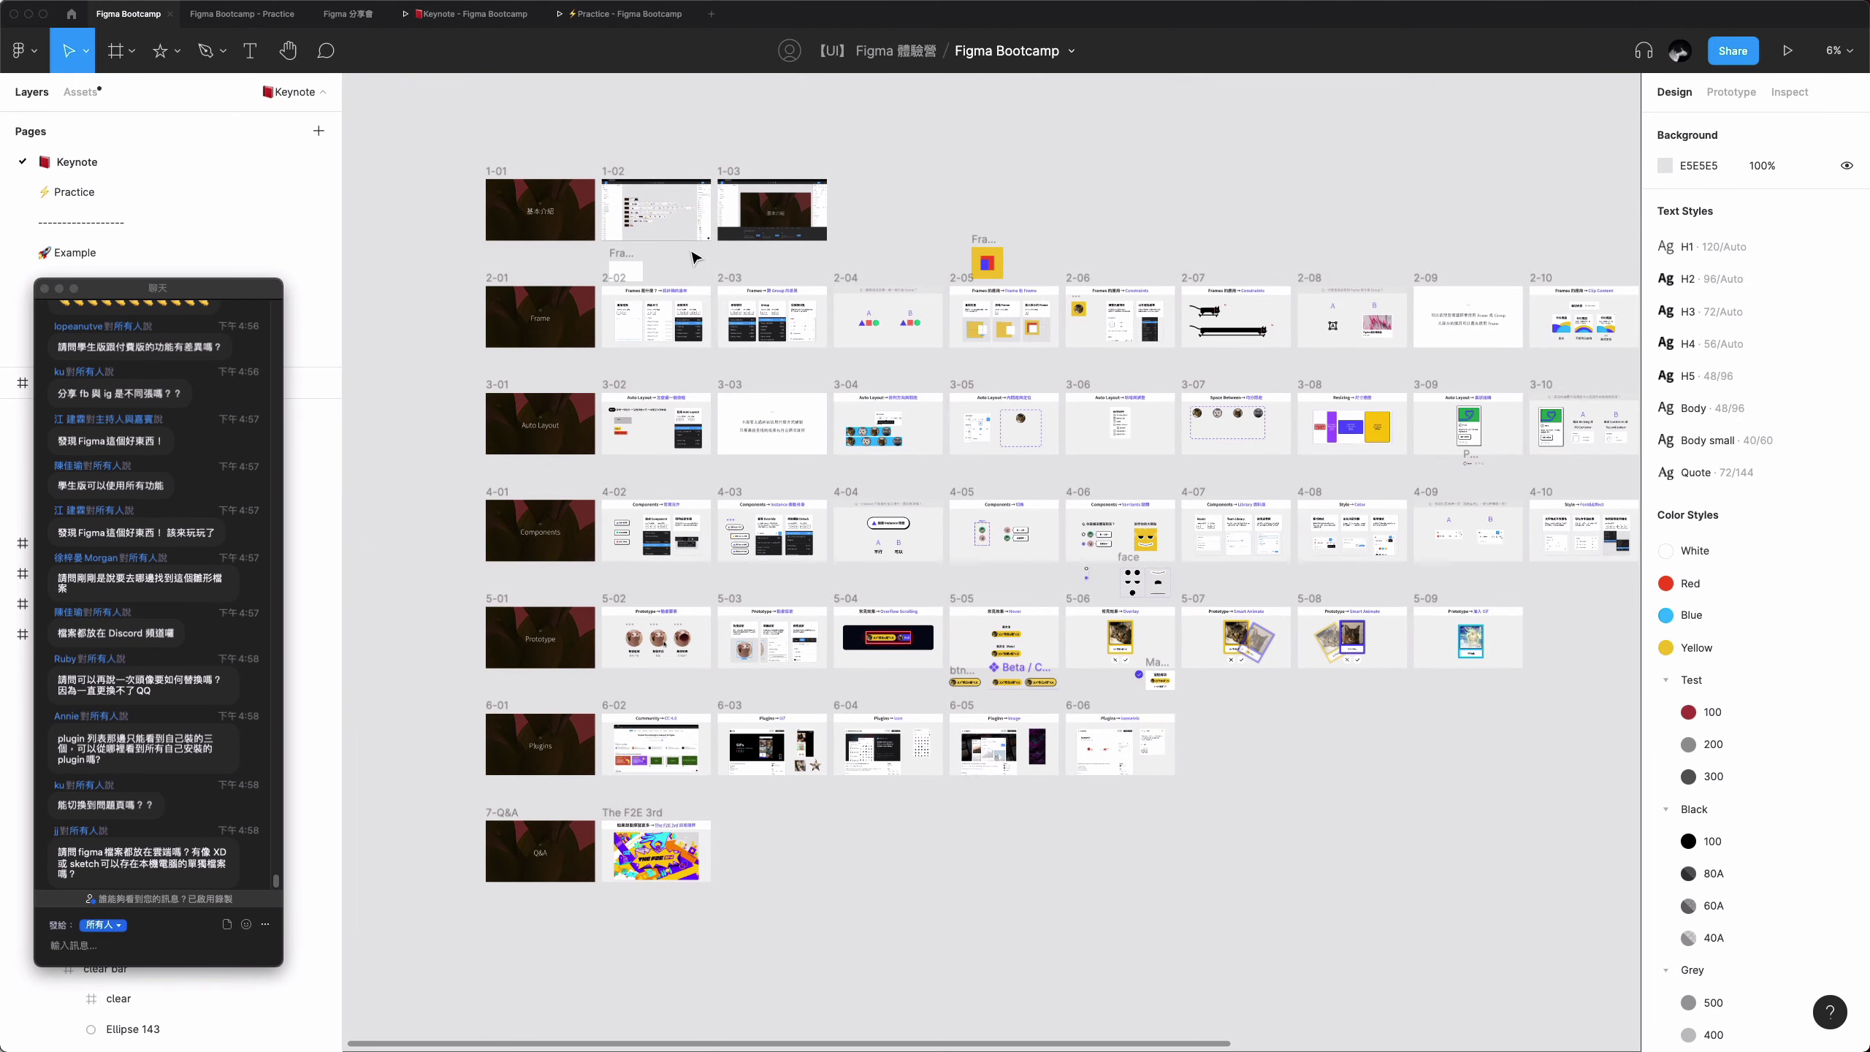
scroll(694, 256, "up", 1)
scroll(694, 256, "up", 1)
scroll(691, 255, "down", 1)
scroll(692, 255, "right", 1)
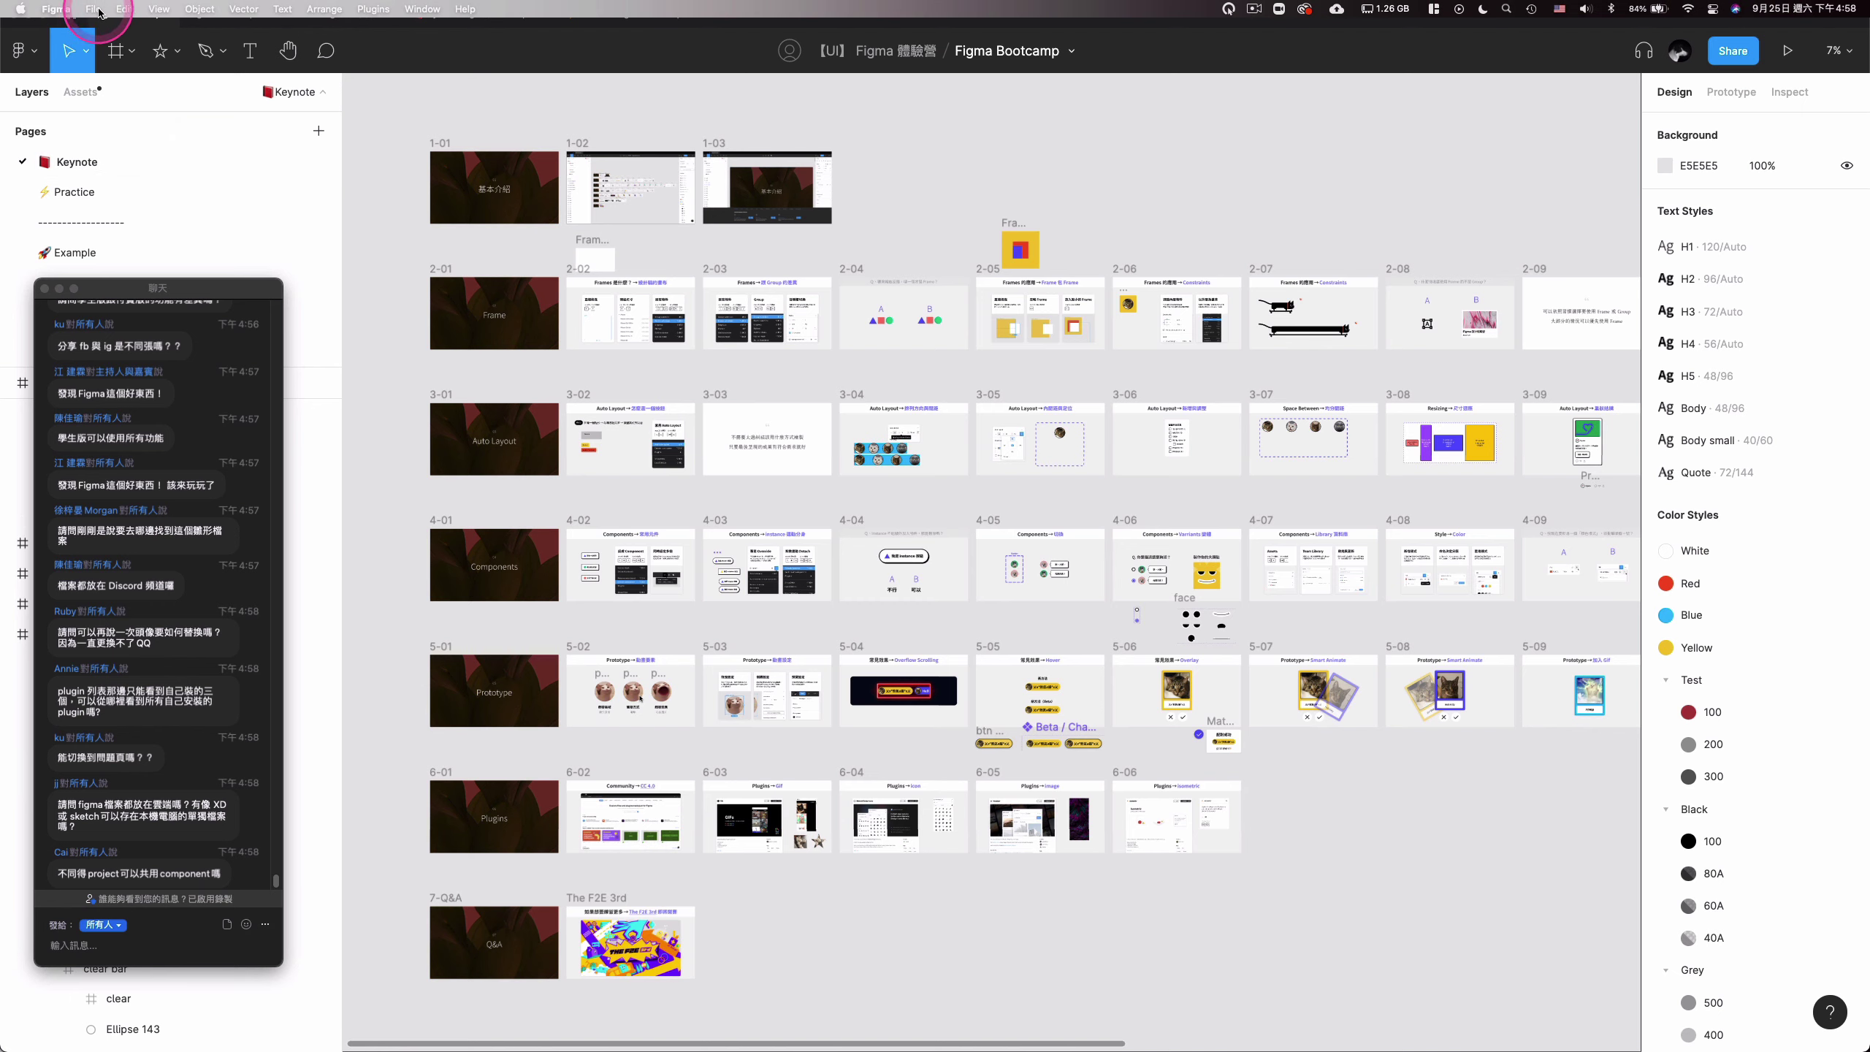
left_click(102, 10)
left_click(179, 162)
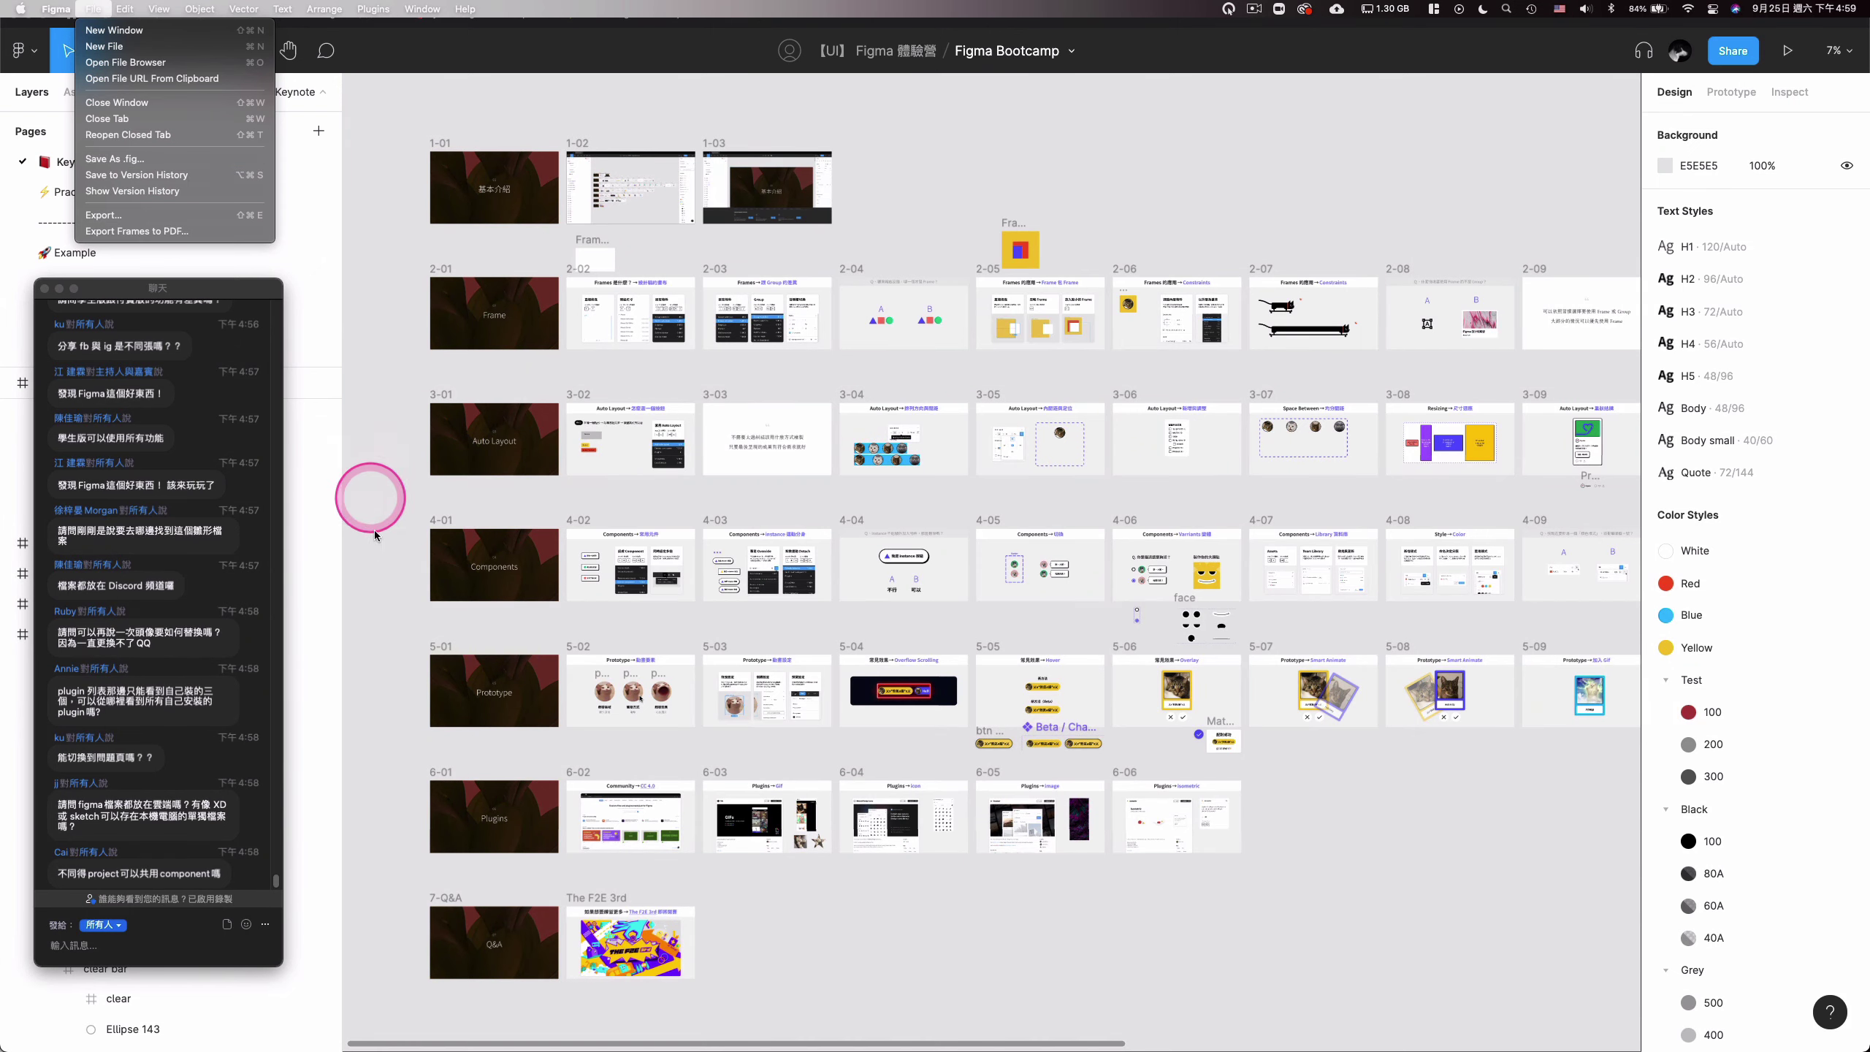
left_click(374, 598)
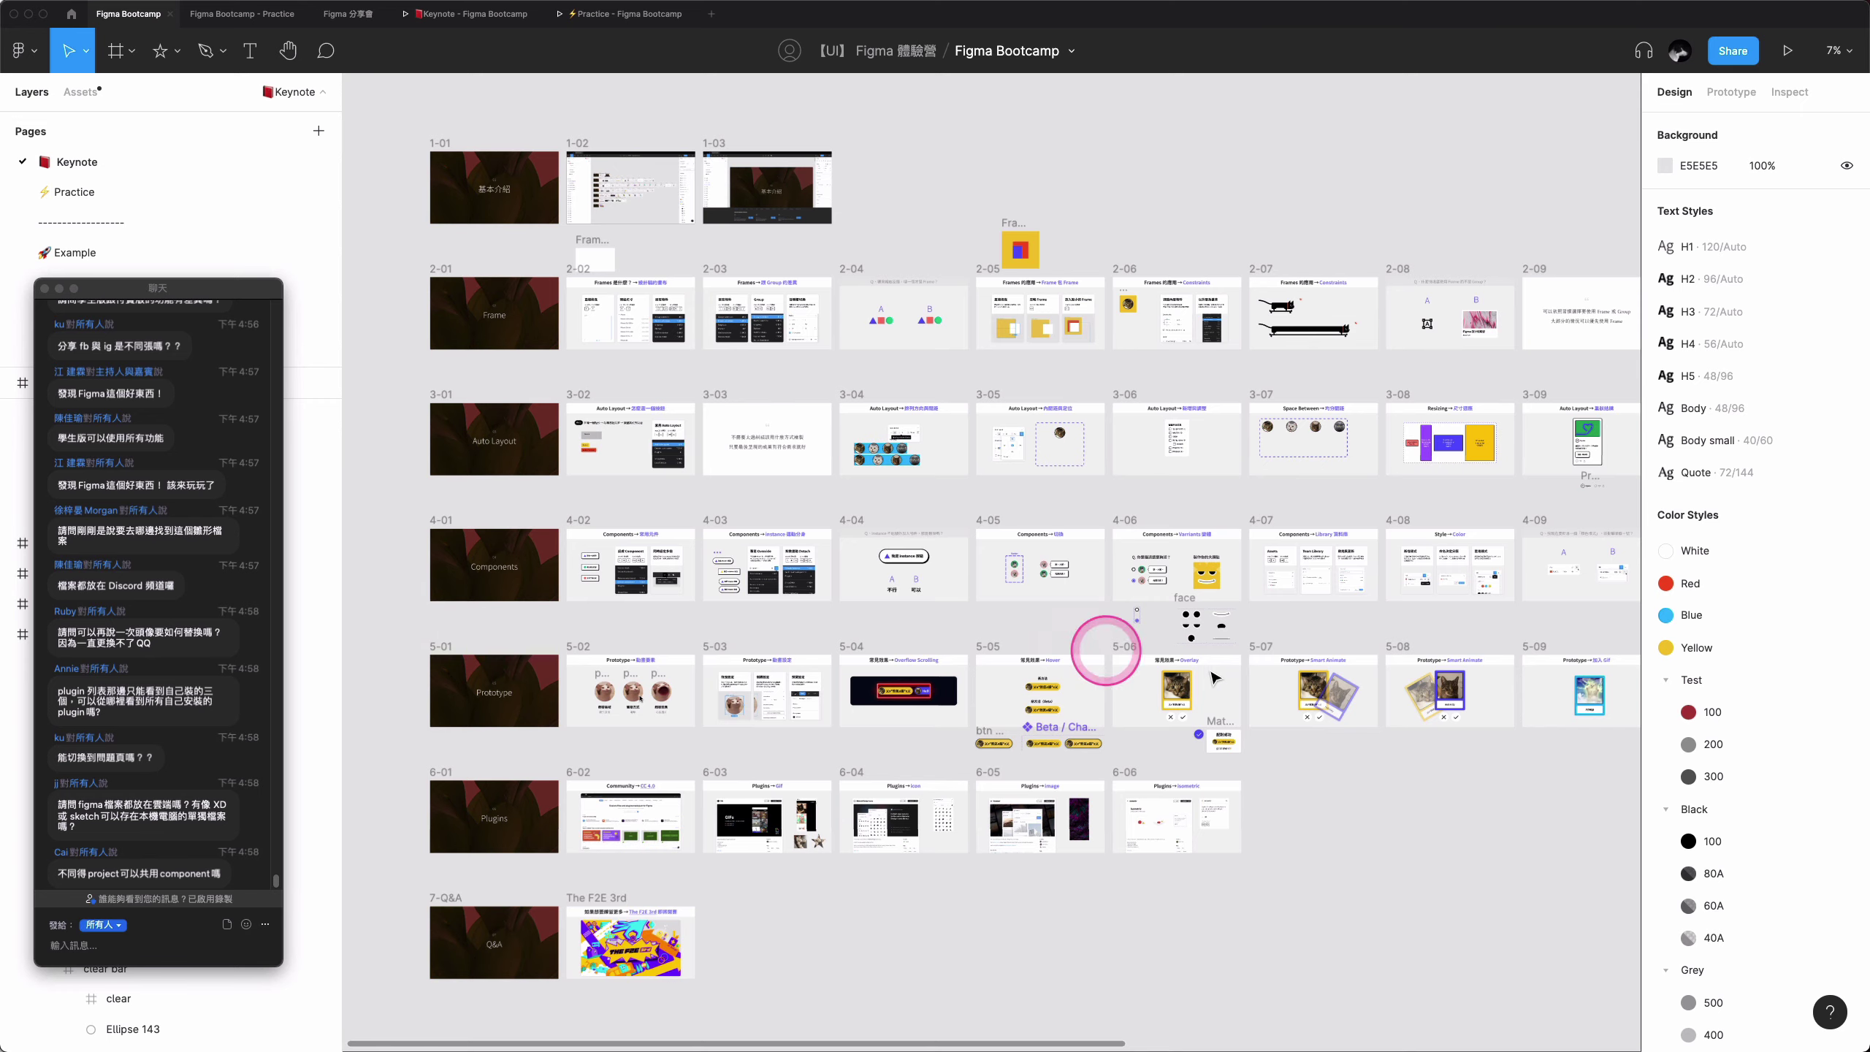
- Zoom into Library slide 4-07 and select, then deselect, its three-card group
scroll(1402, 595, "up", 5)
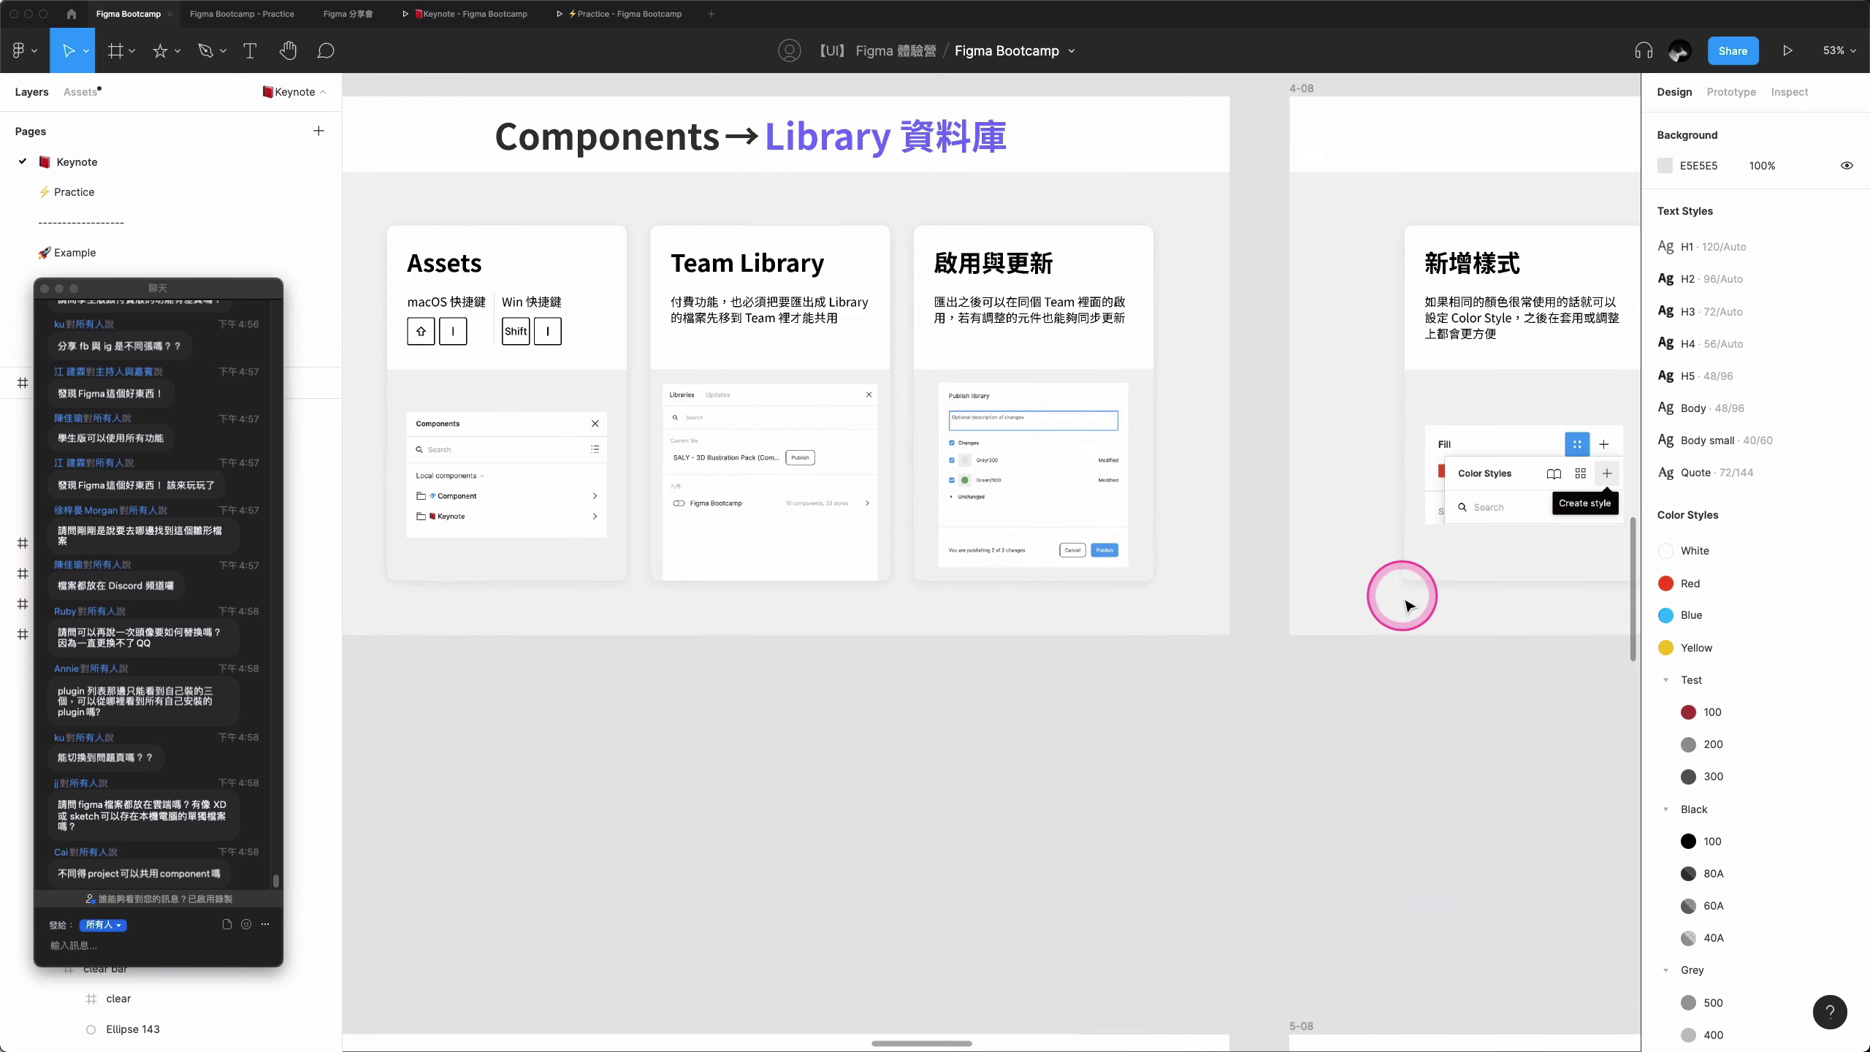
scroll(1406, 603, "up", 5)
left_click(1163, 436)
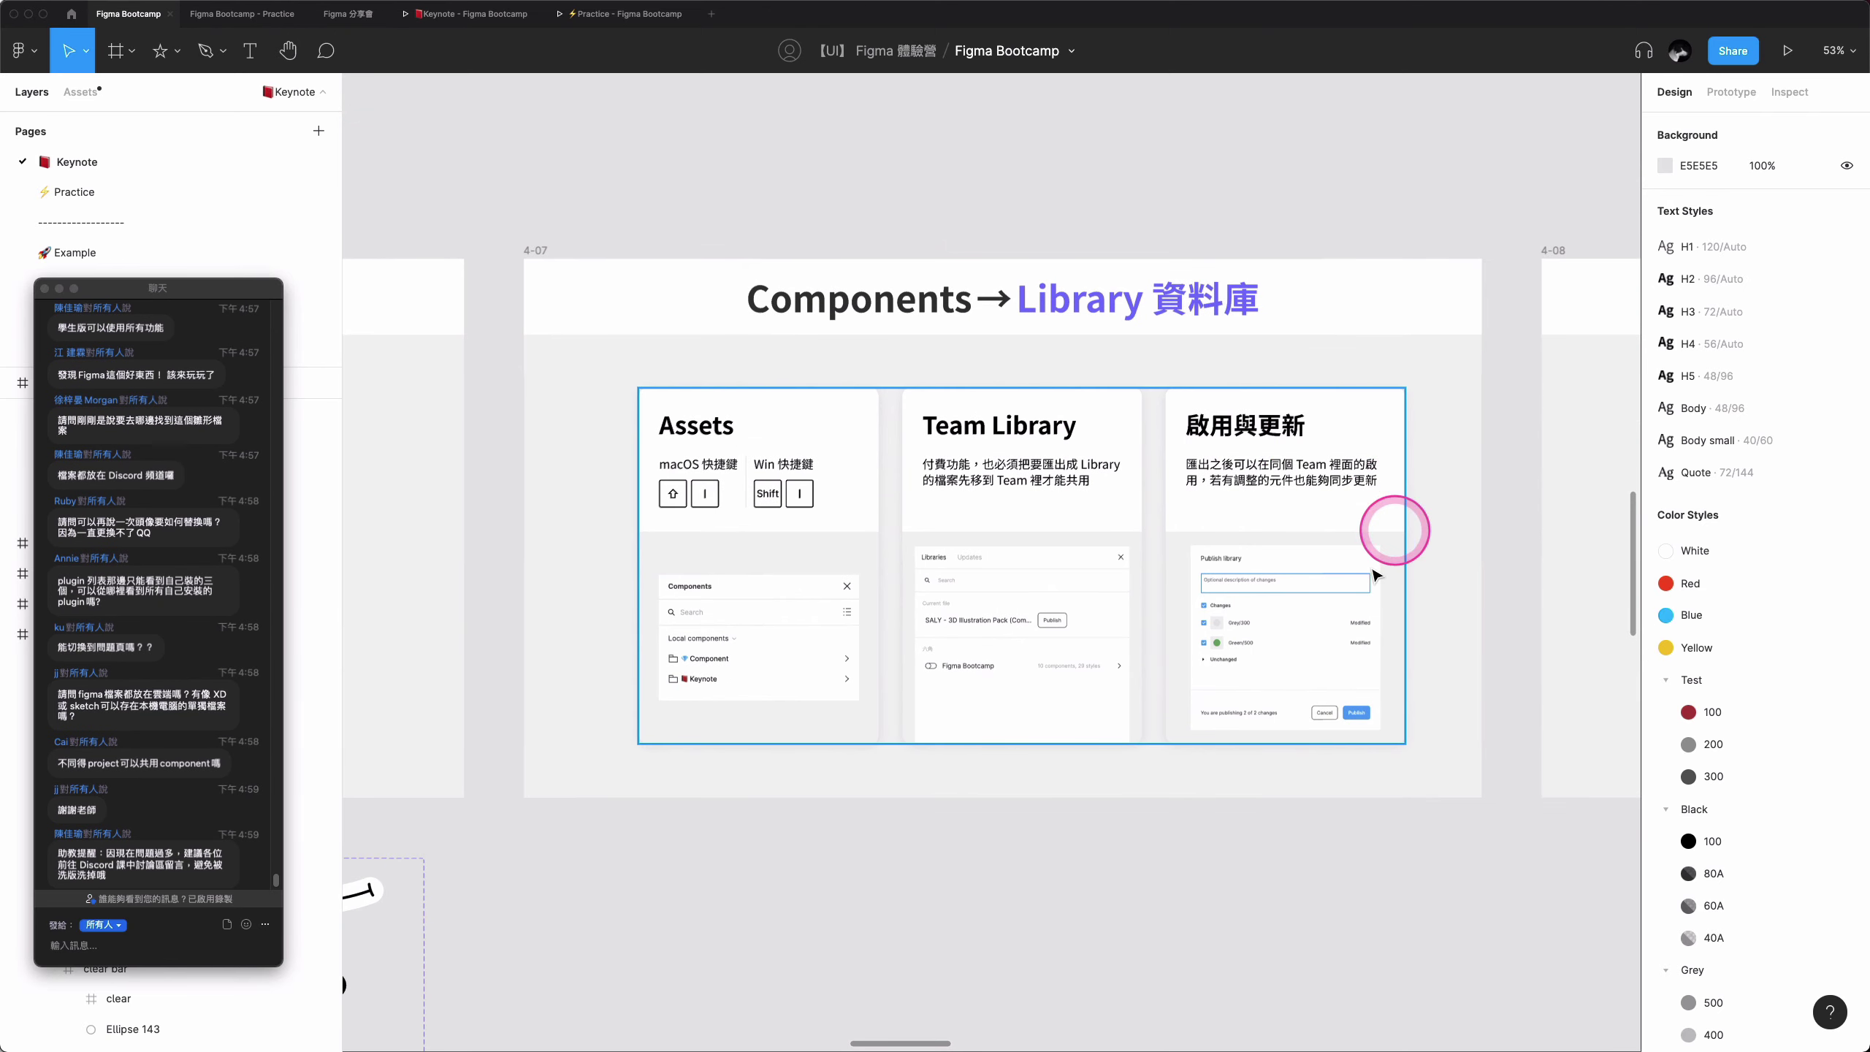
left_click(952, 785)
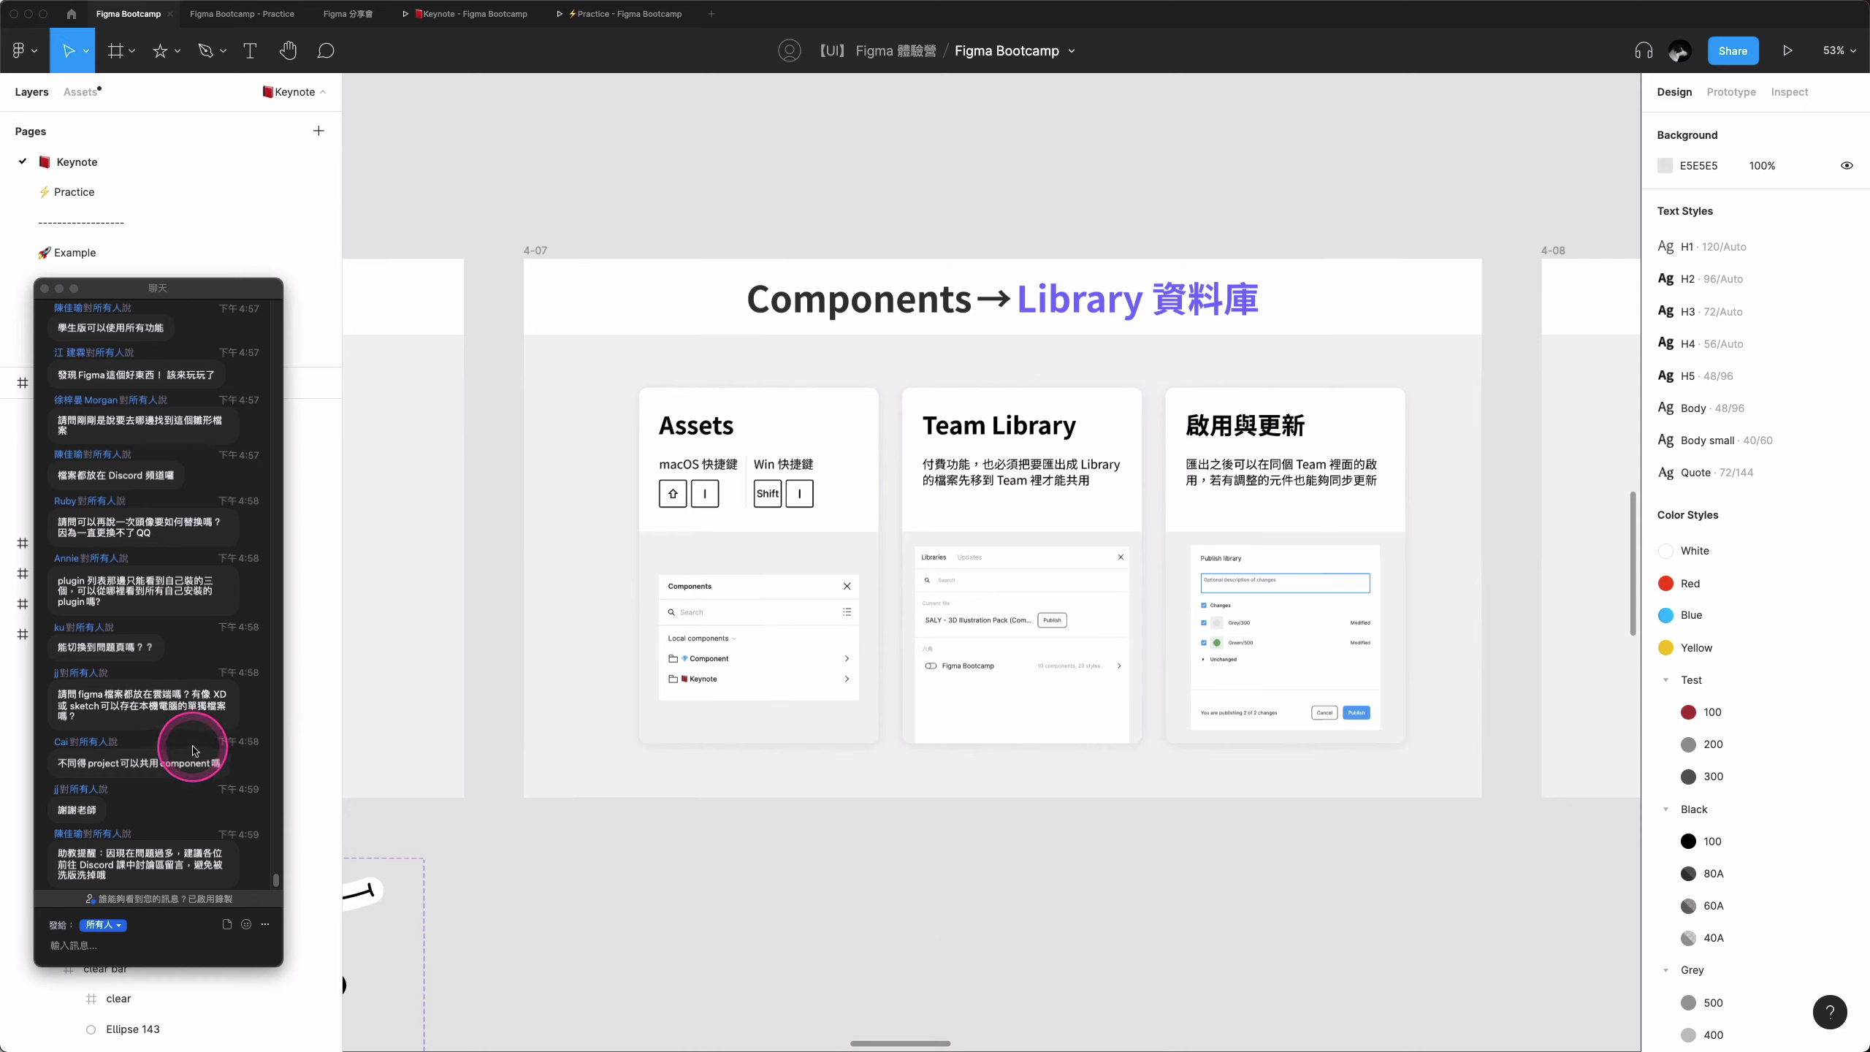
scroll(213, 693, "up", 2)
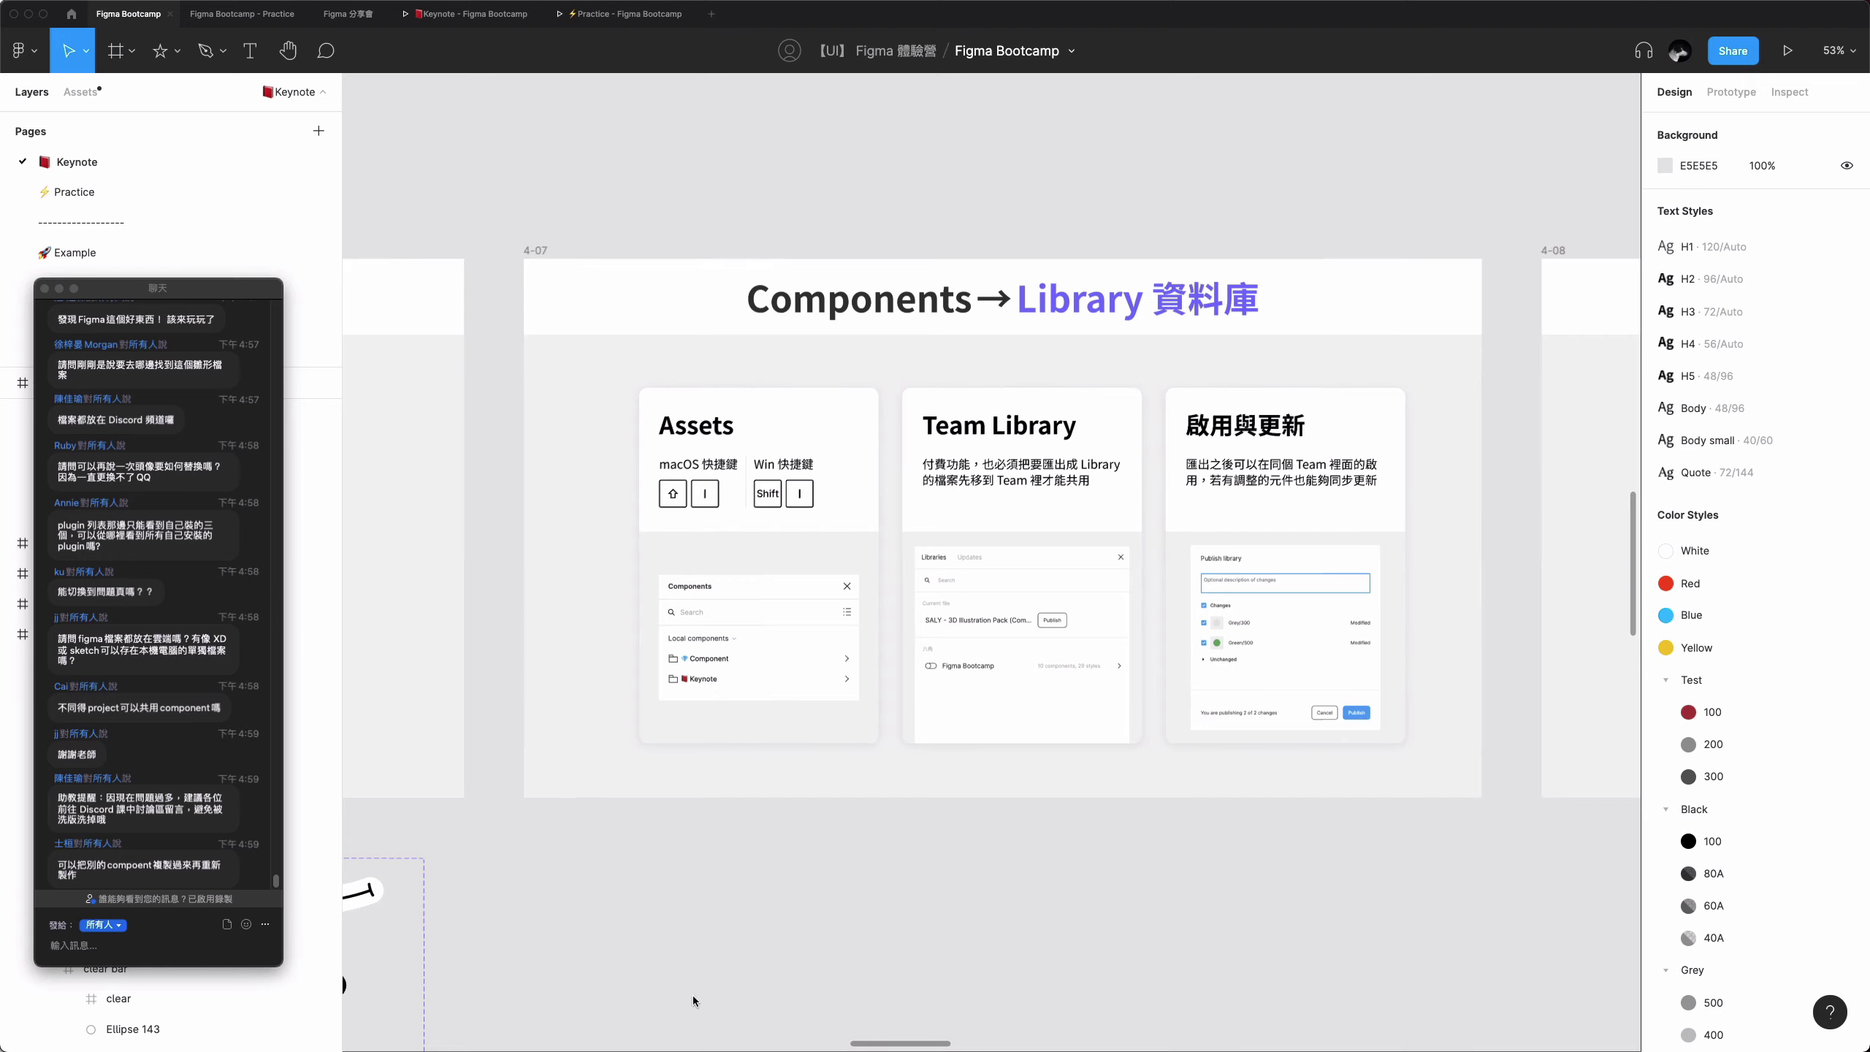
- Zoom out and browse across the other Keynote slides
left_click(1180, 812)
scroll(1180, 817, "down", 3)
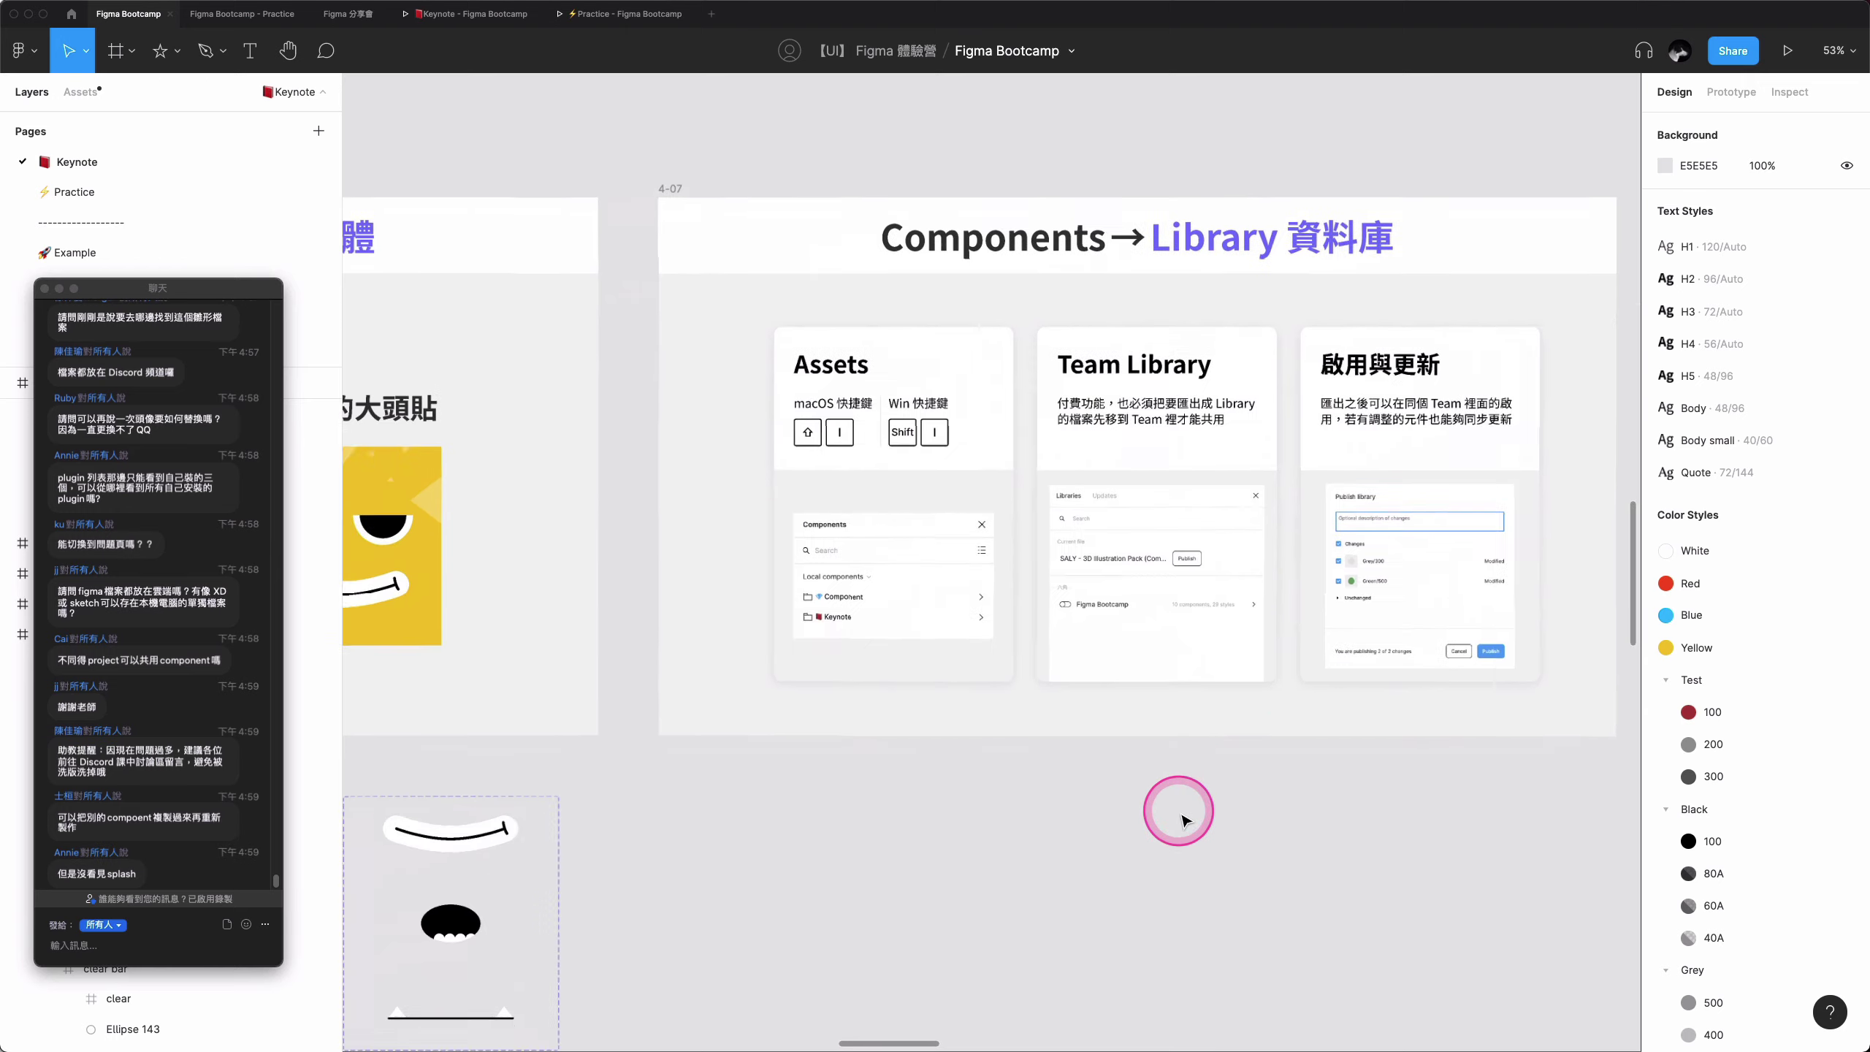
scroll(1180, 817, "down", 3)
scroll(1180, 818, "down", 3)
scroll(1180, 817, "up", 1)
scroll(1180, 817, "down", 8)
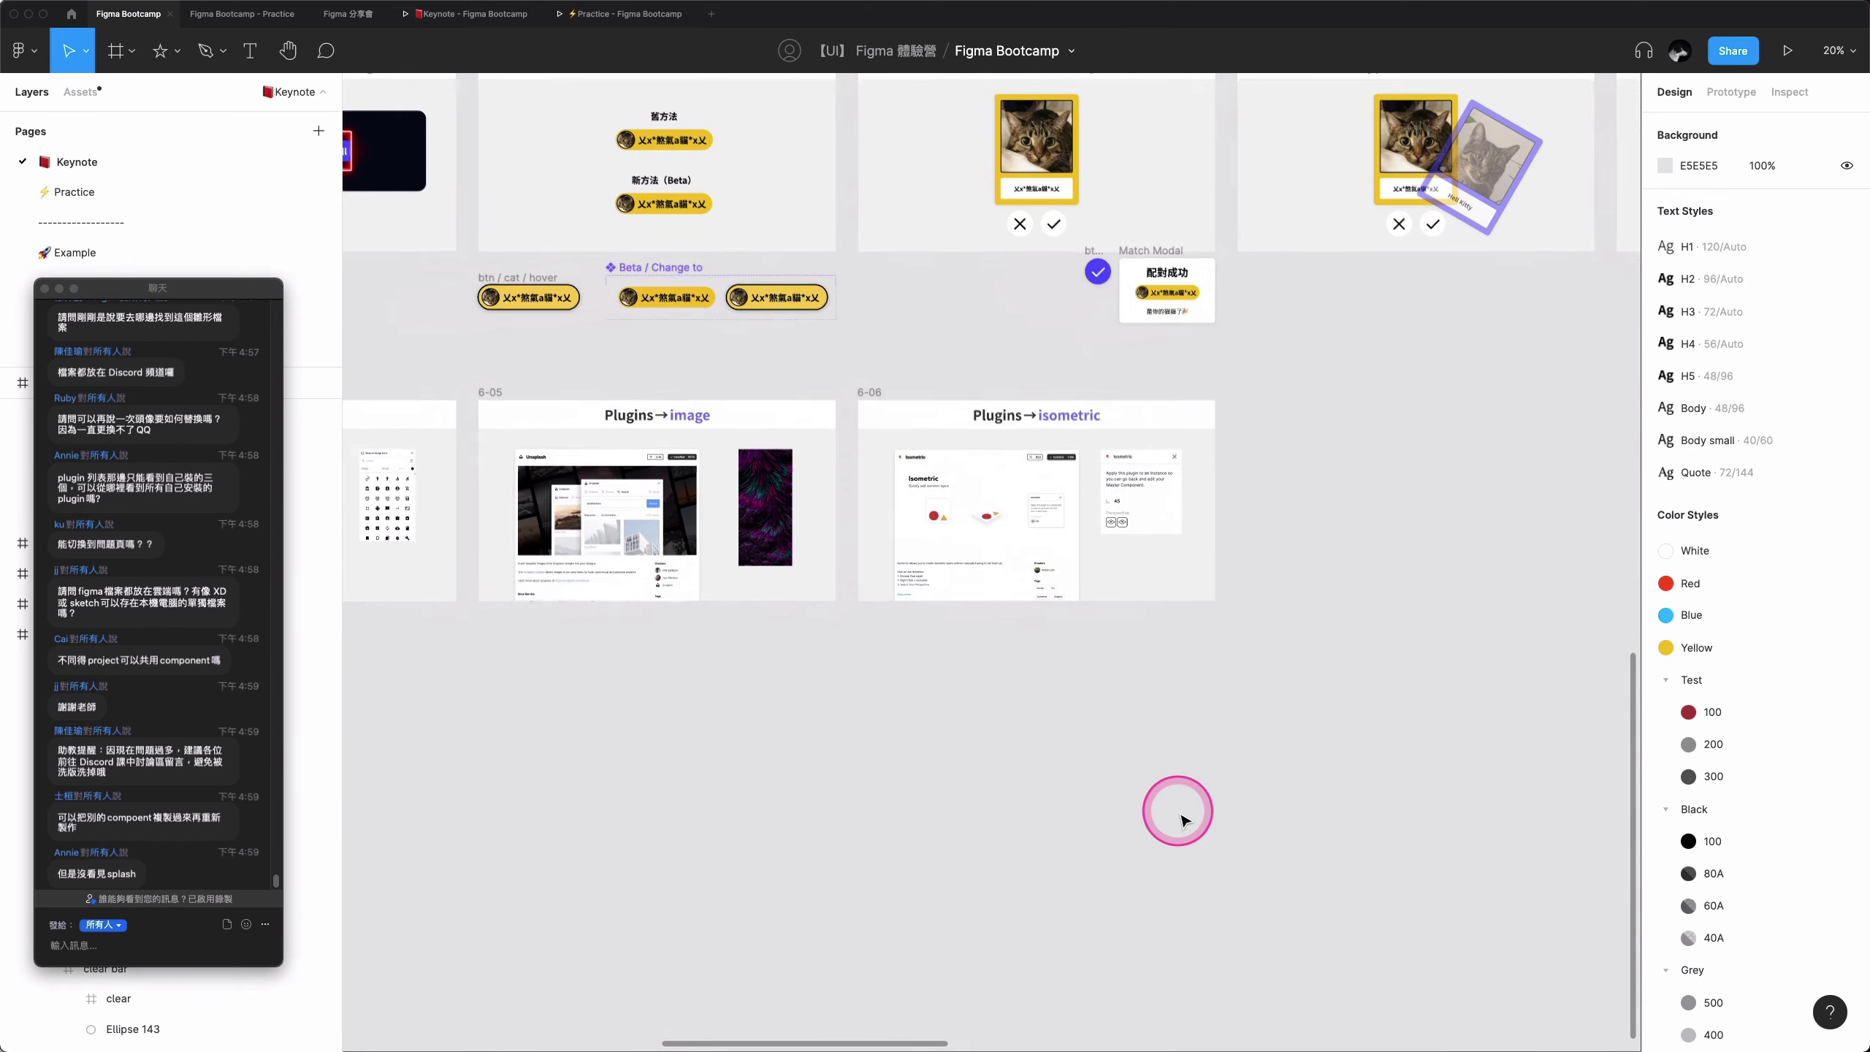
scroll(1180, 817, "left", 9)
left_click(586, 483)
scroll(587, 482, "left", 5)
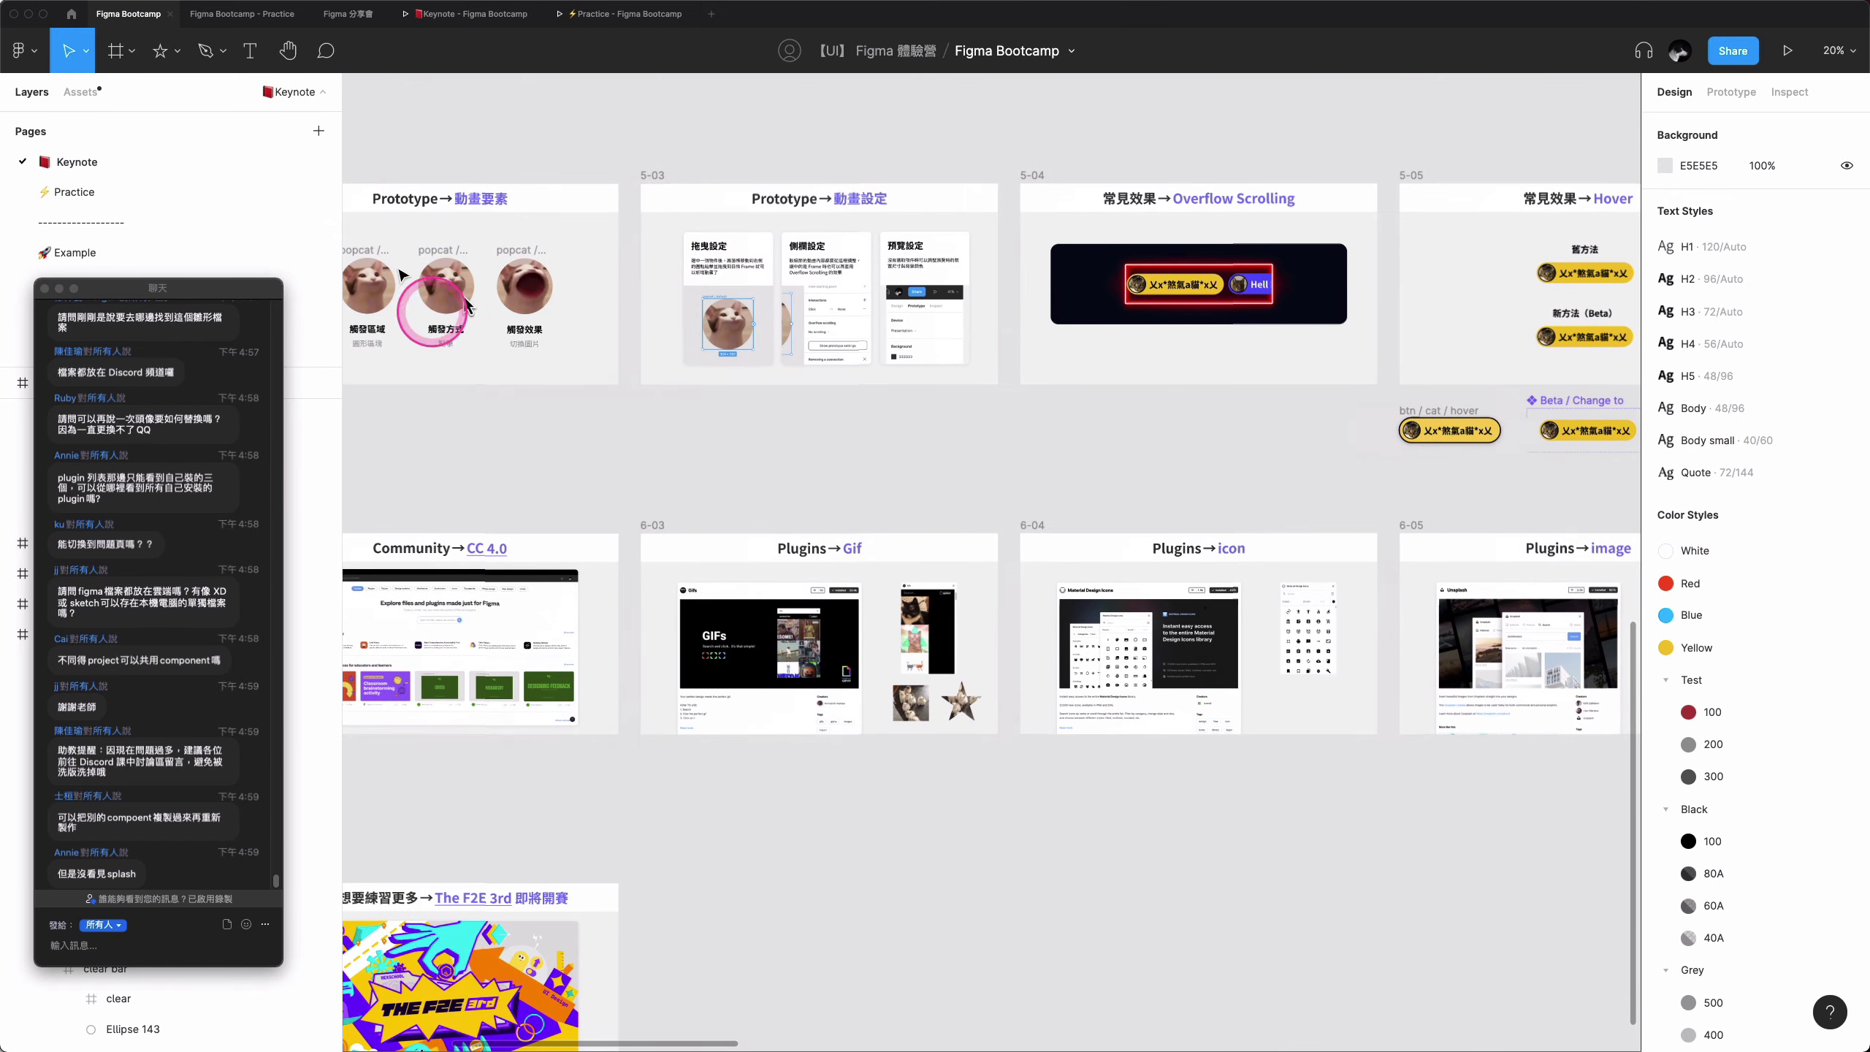
scroll(597, 426, "down", 3)
scroll(597, 426, "left", 4)
- Back on the Practice page, select the image layer inside the 318×318 頭像 avatar frame
left_click(96, 200)
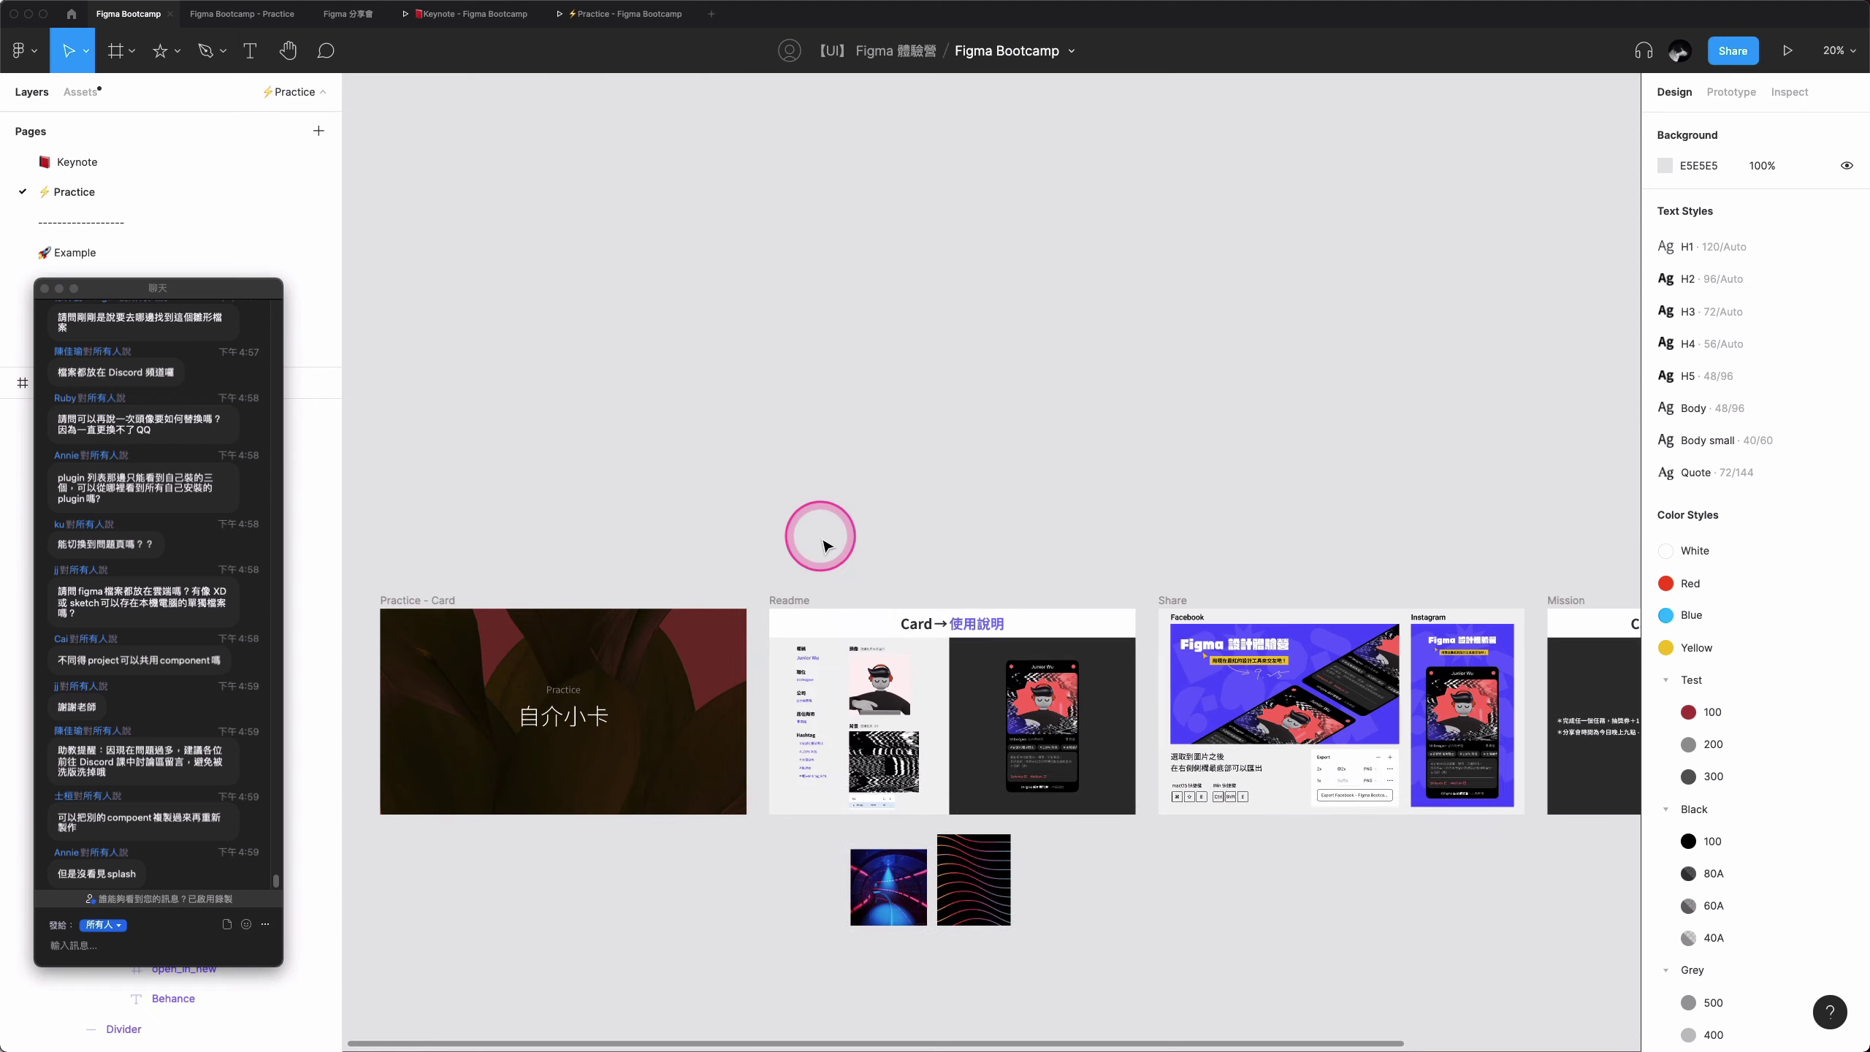
scroll(908, 775, "up", 3)
scroll(908, 775, "up", 5)
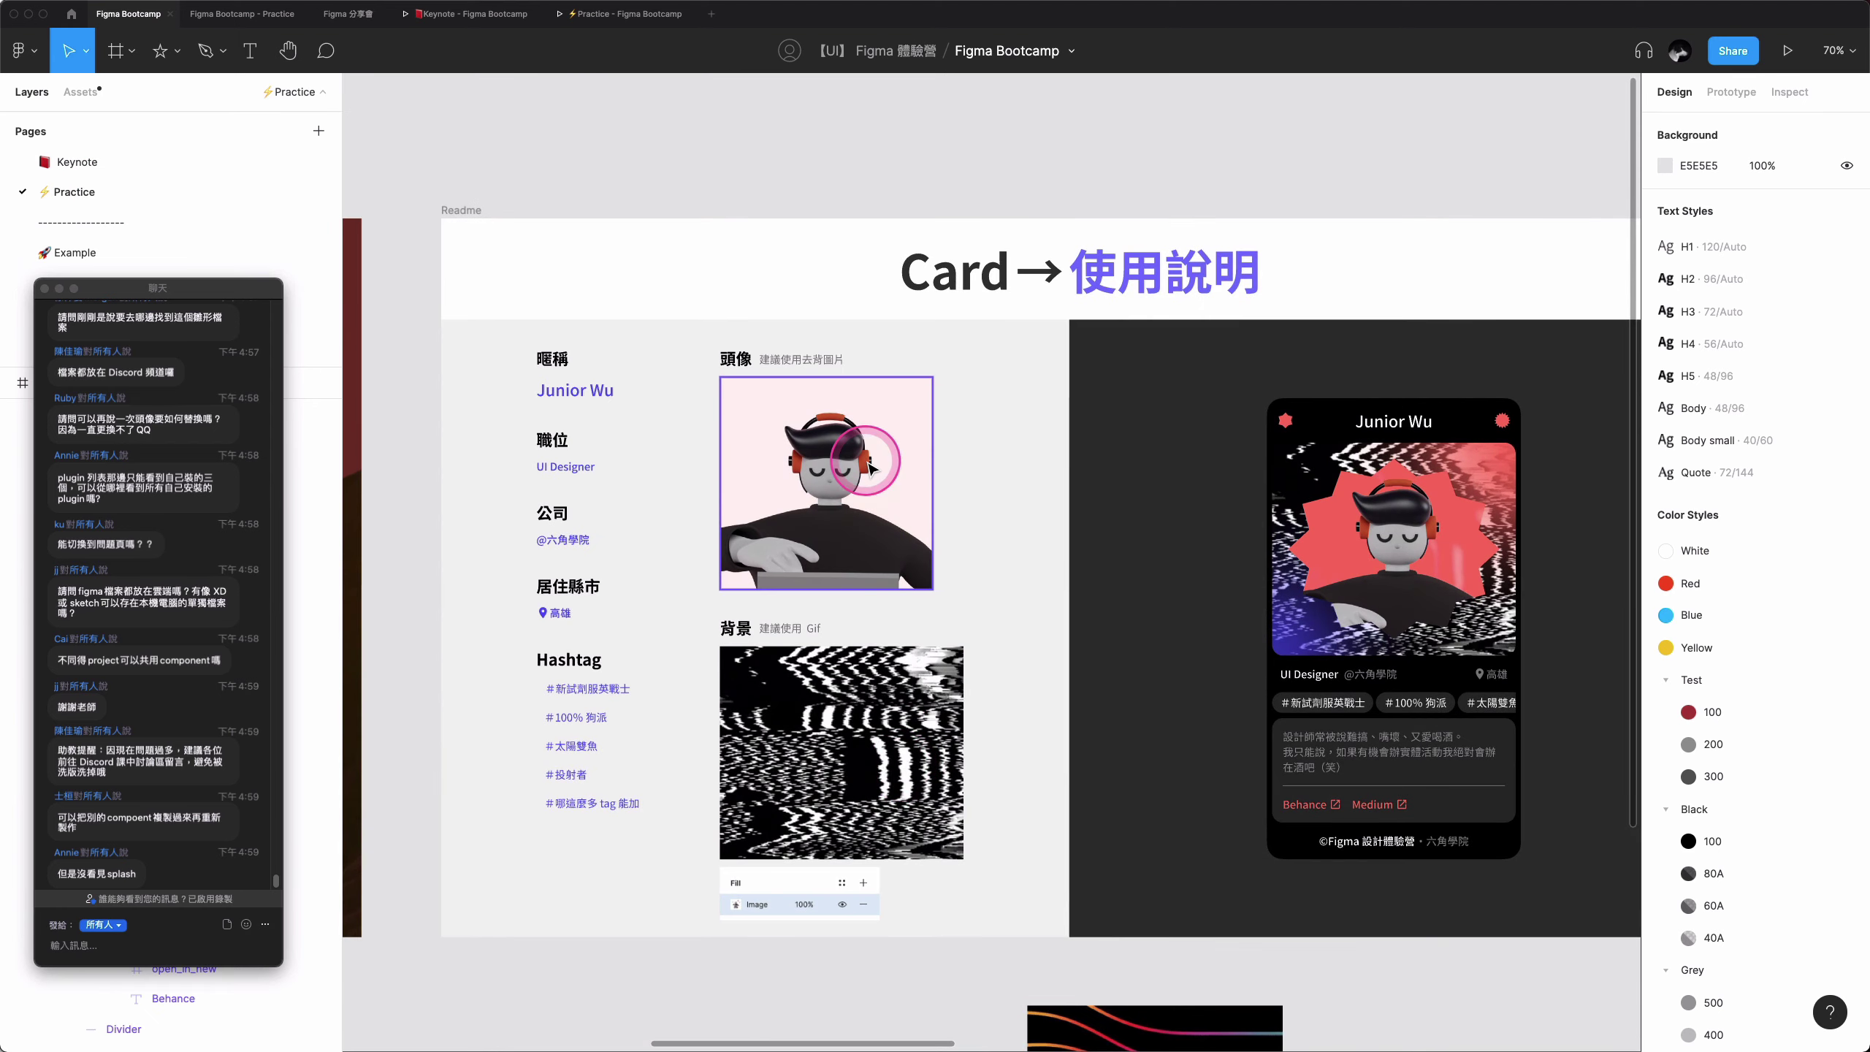
left_click(861, 474)
left_click(861, 477)
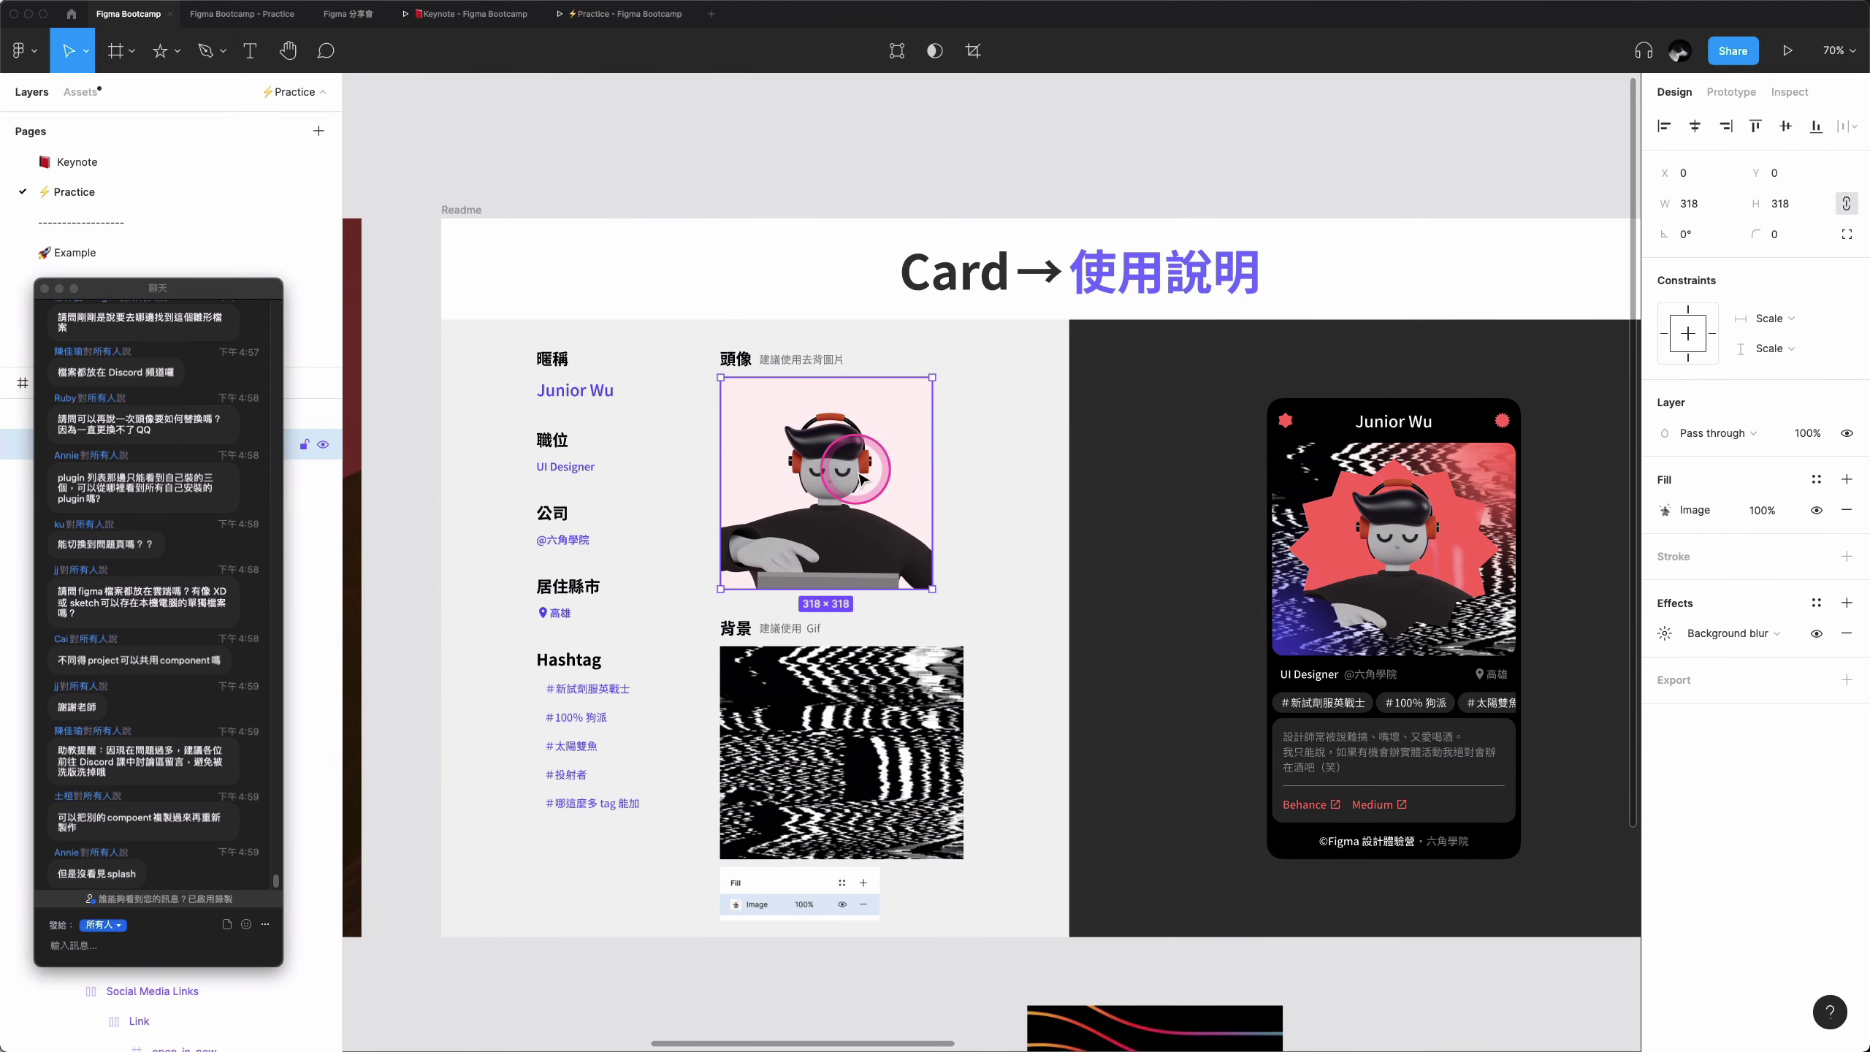
left_click(836, 486)
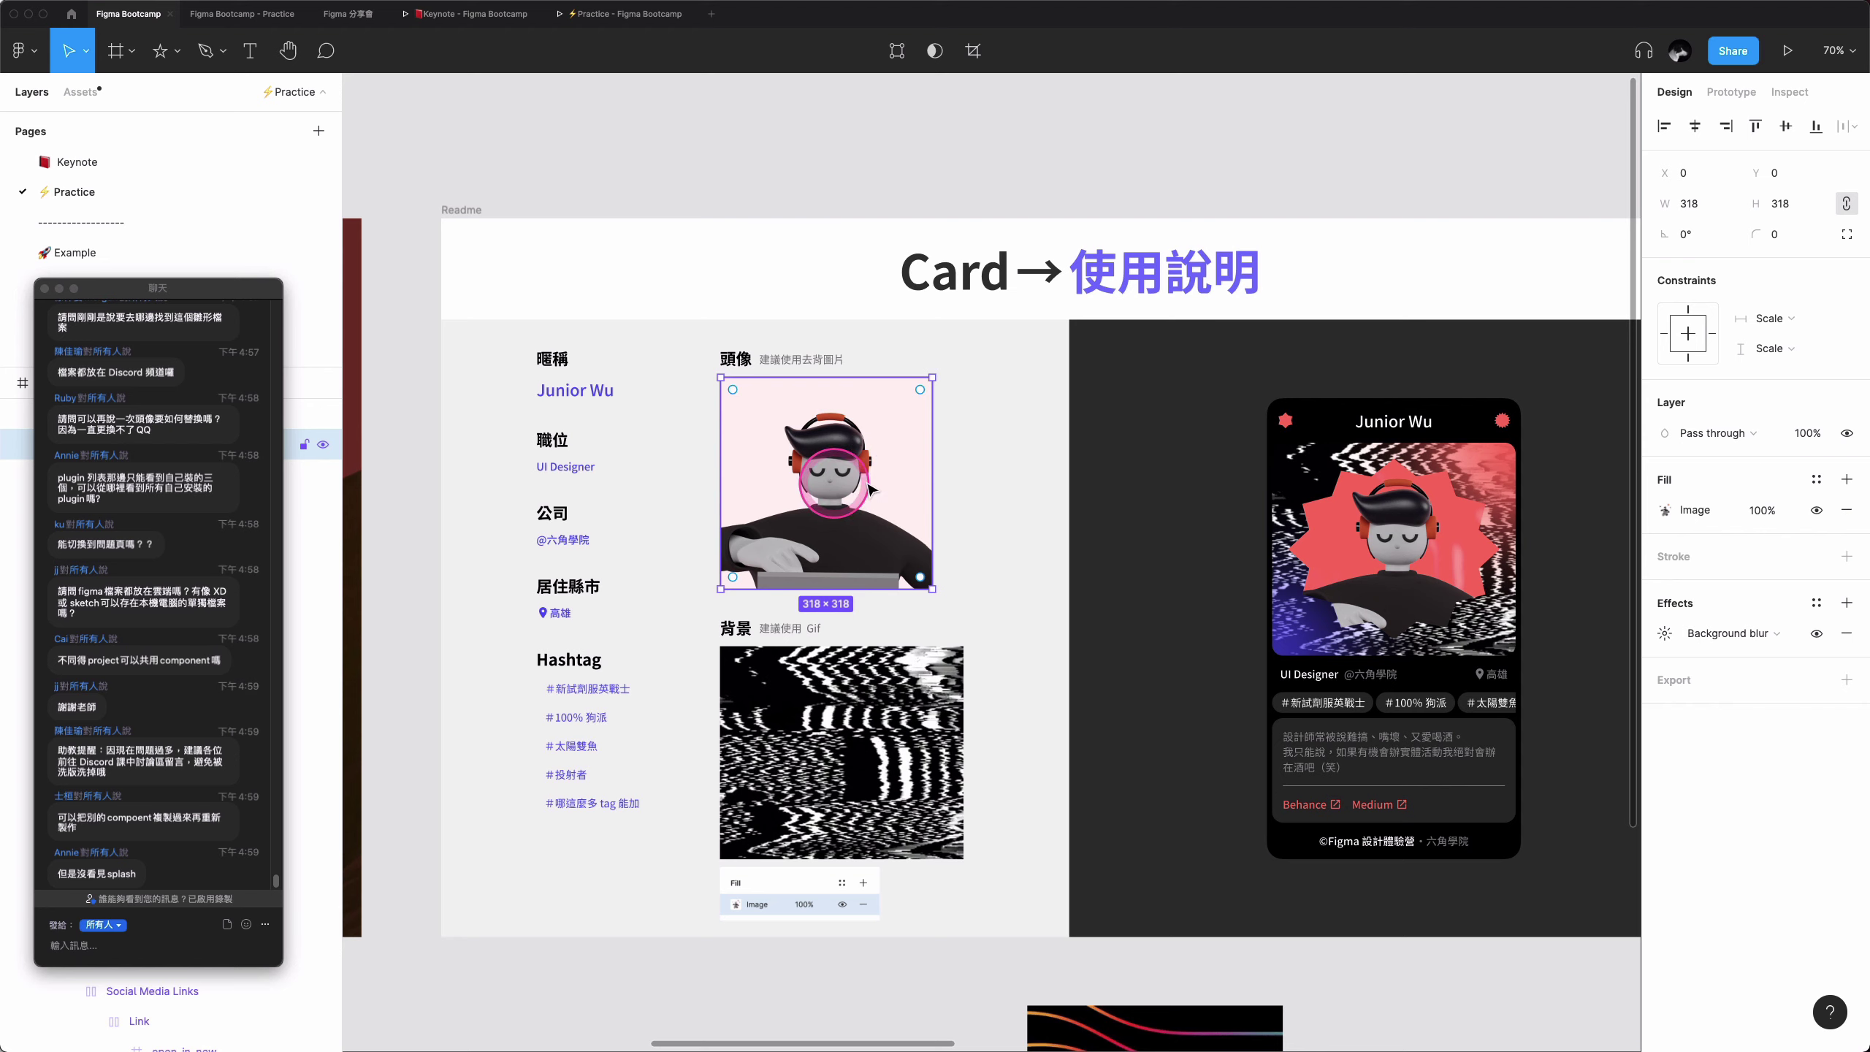
- Open the avatar image's fill settings, then exit crop mode leaving the picture unchanged
left_click(1665, 510)
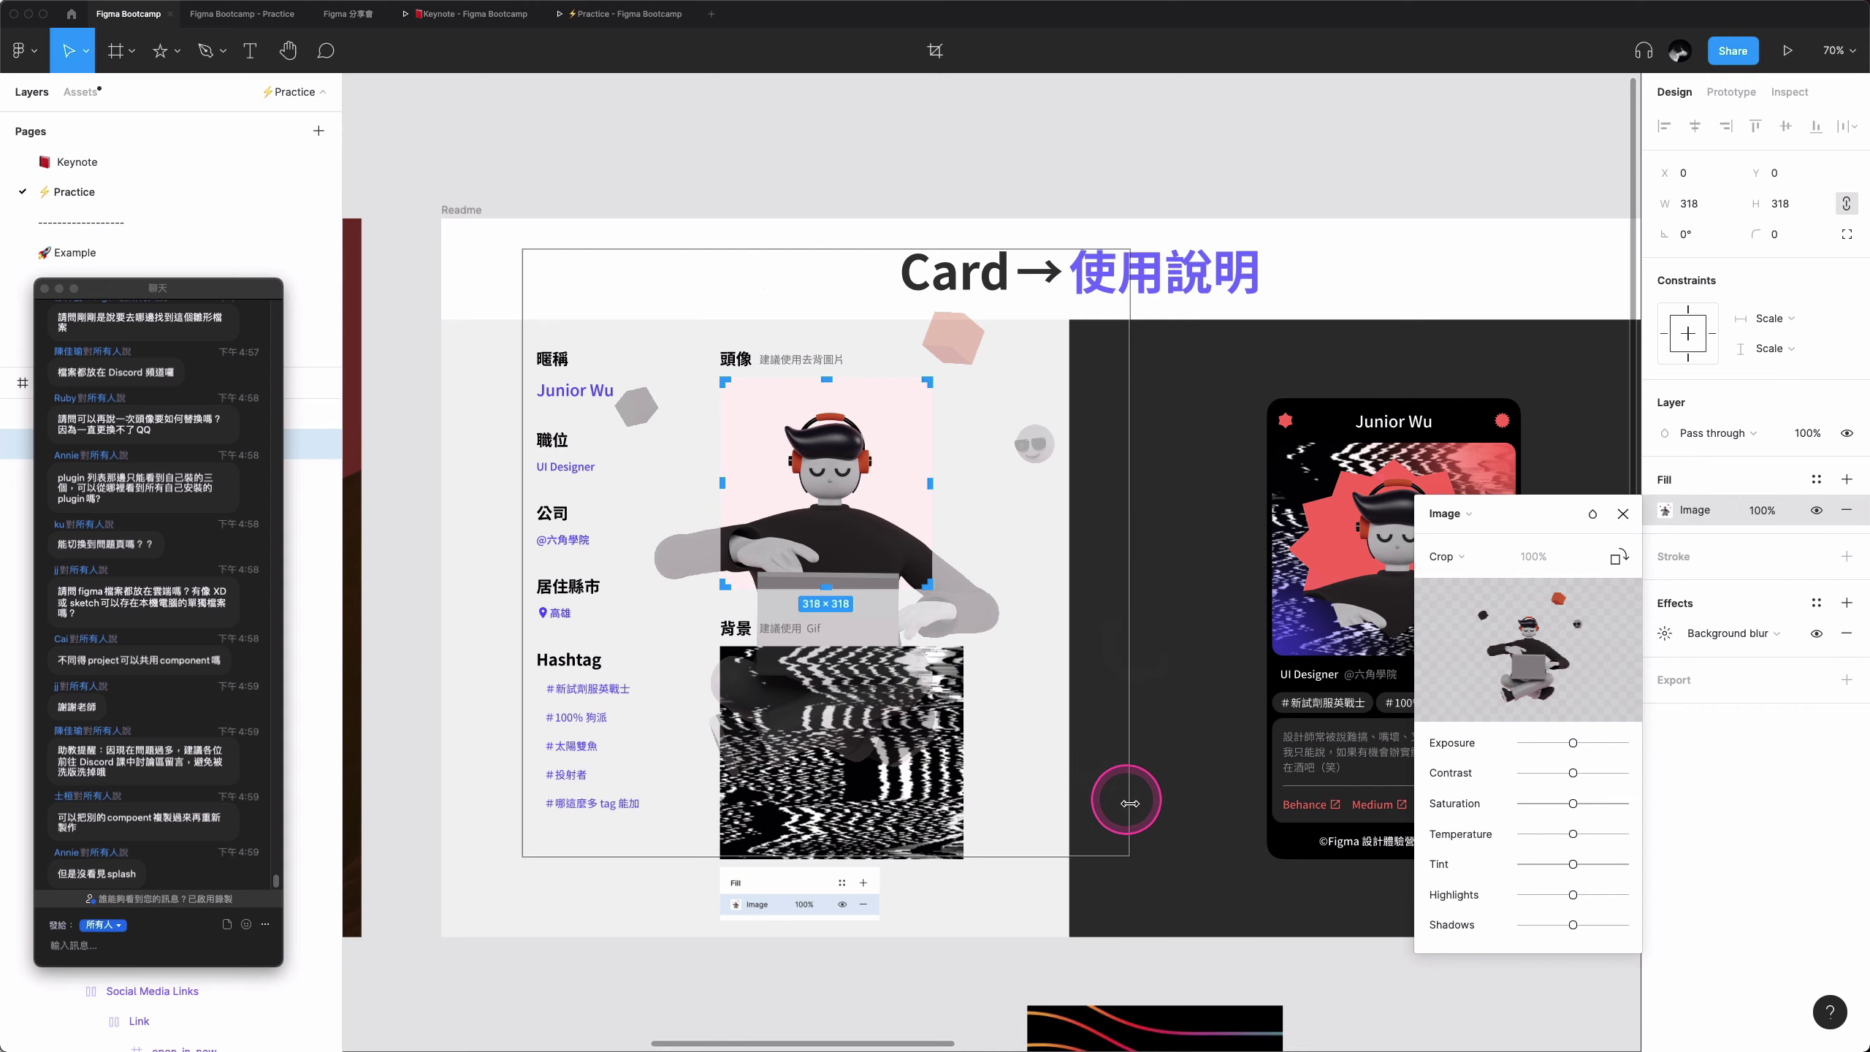
scroll(1126, 810, "down", 3)
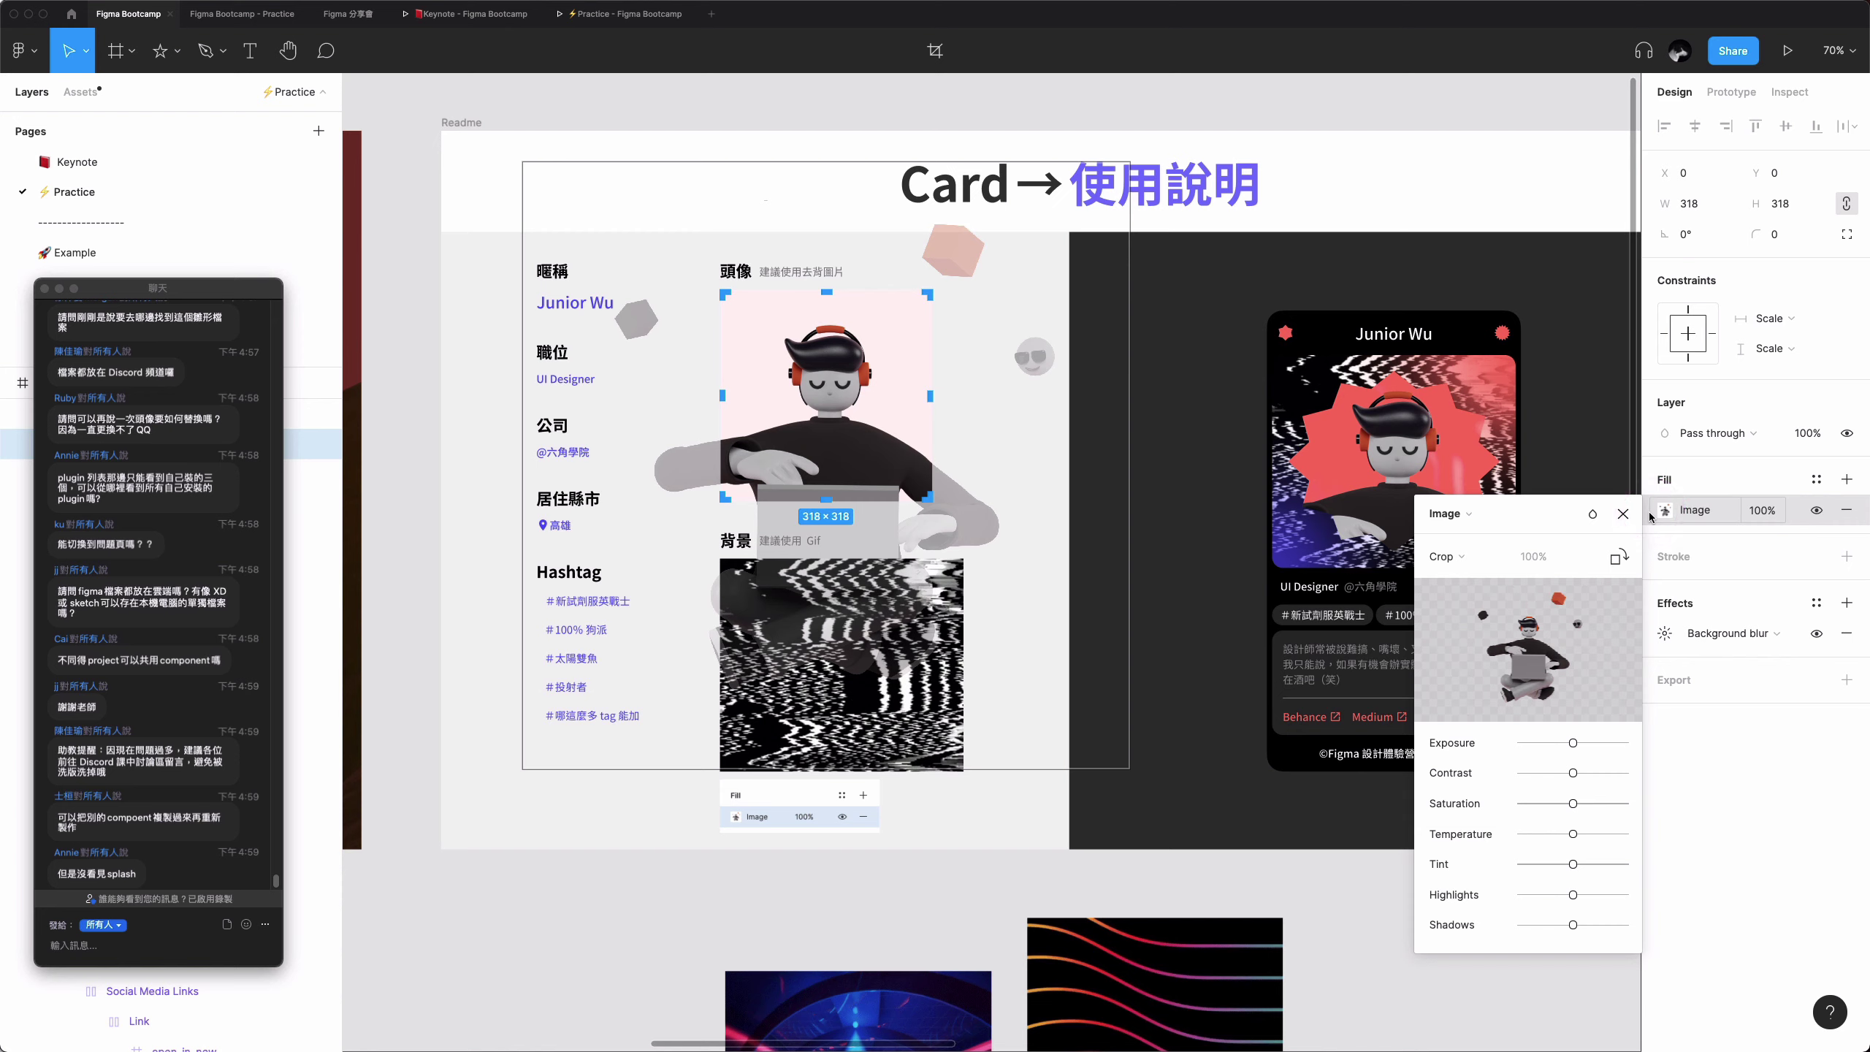
left_click(1663, 495)
left_click(893, 442)
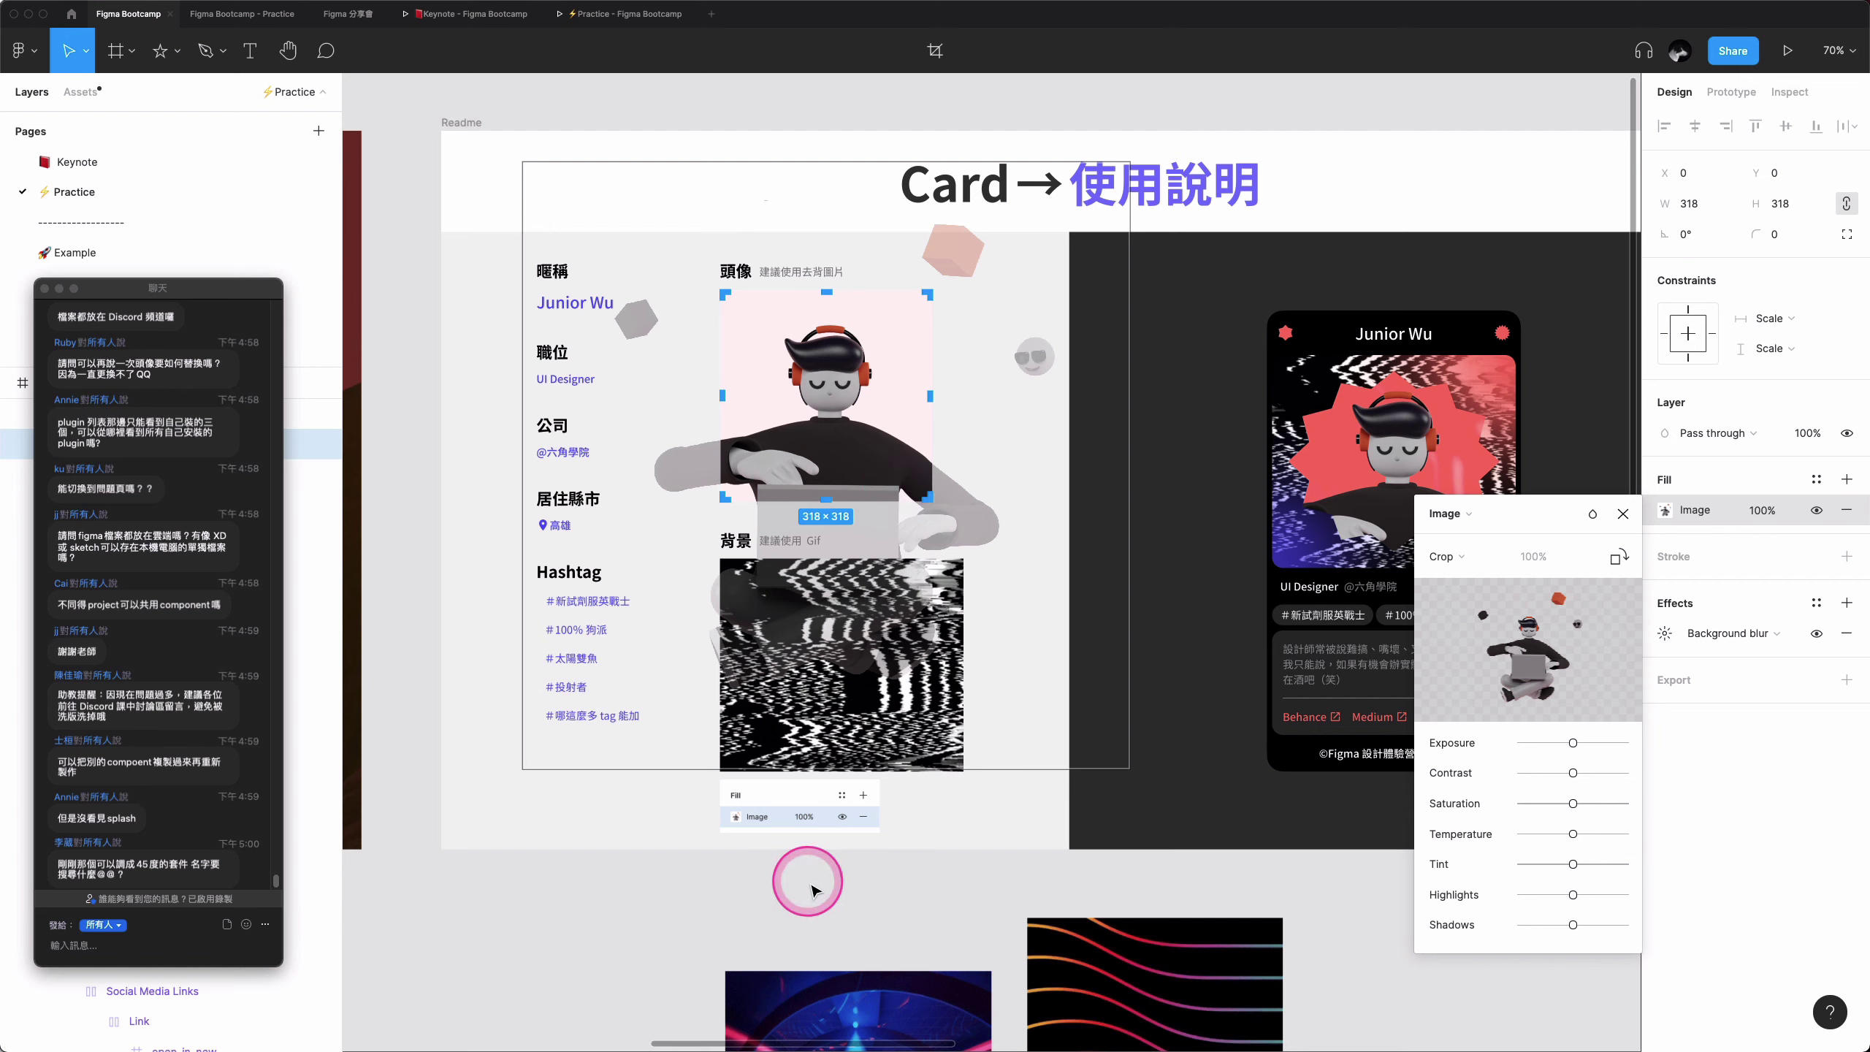
left_click(646, 869)
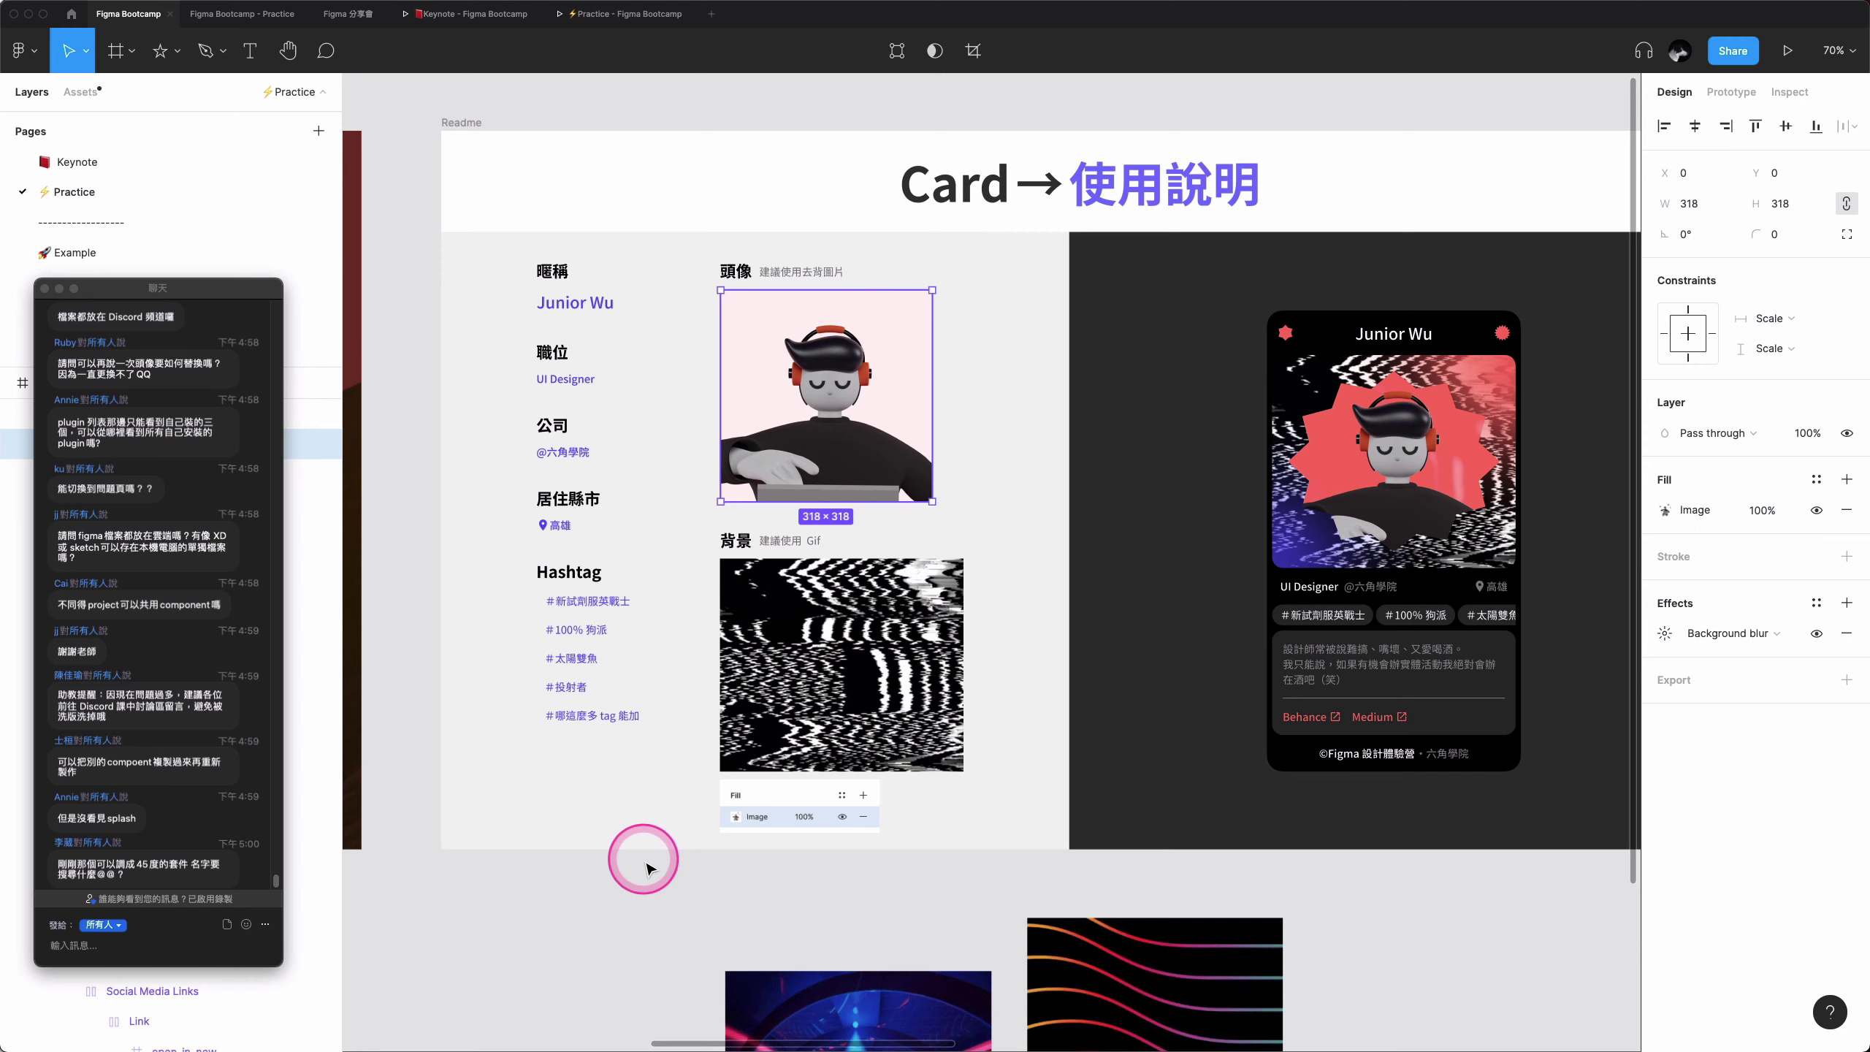
scroll(646, 869, "down", 1)
scroll(646, 869, "down", 1)
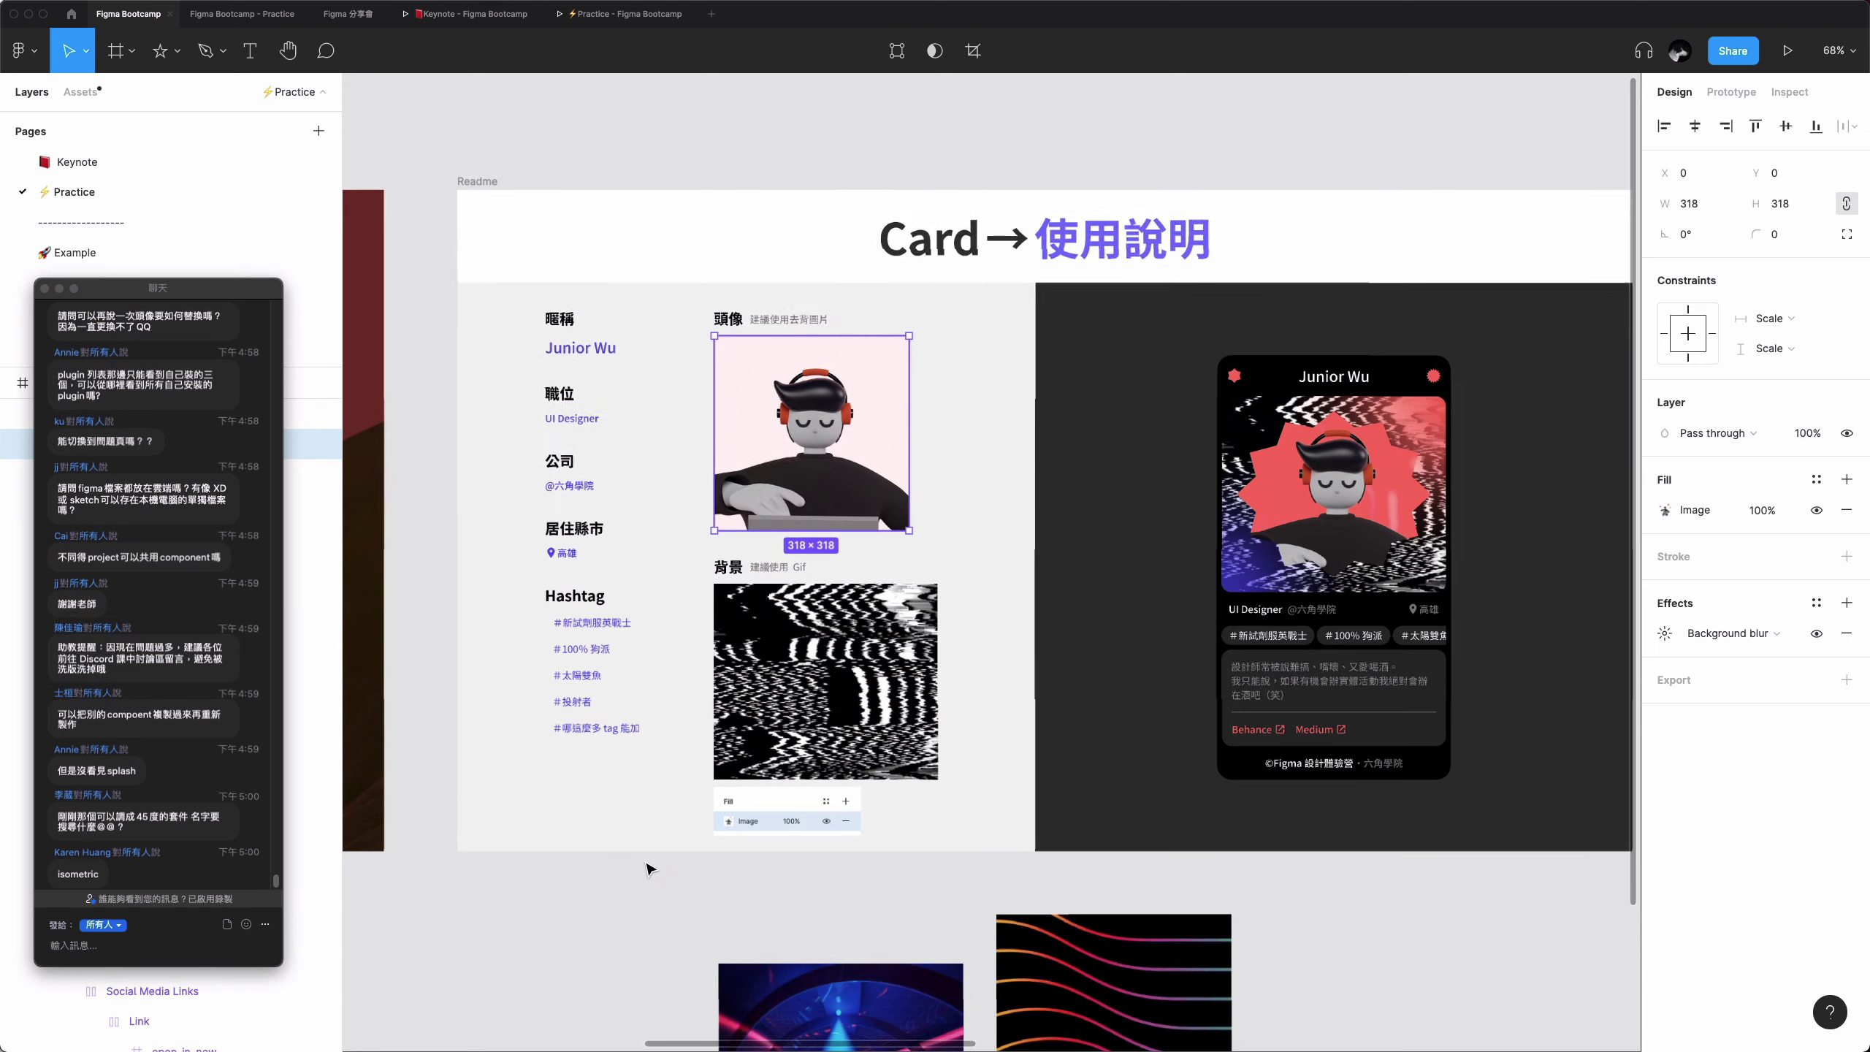
scroll(646, 869, "down", 1)
scroll(646, 869, "down", 1)
scroll(646, 870, "down", 1)
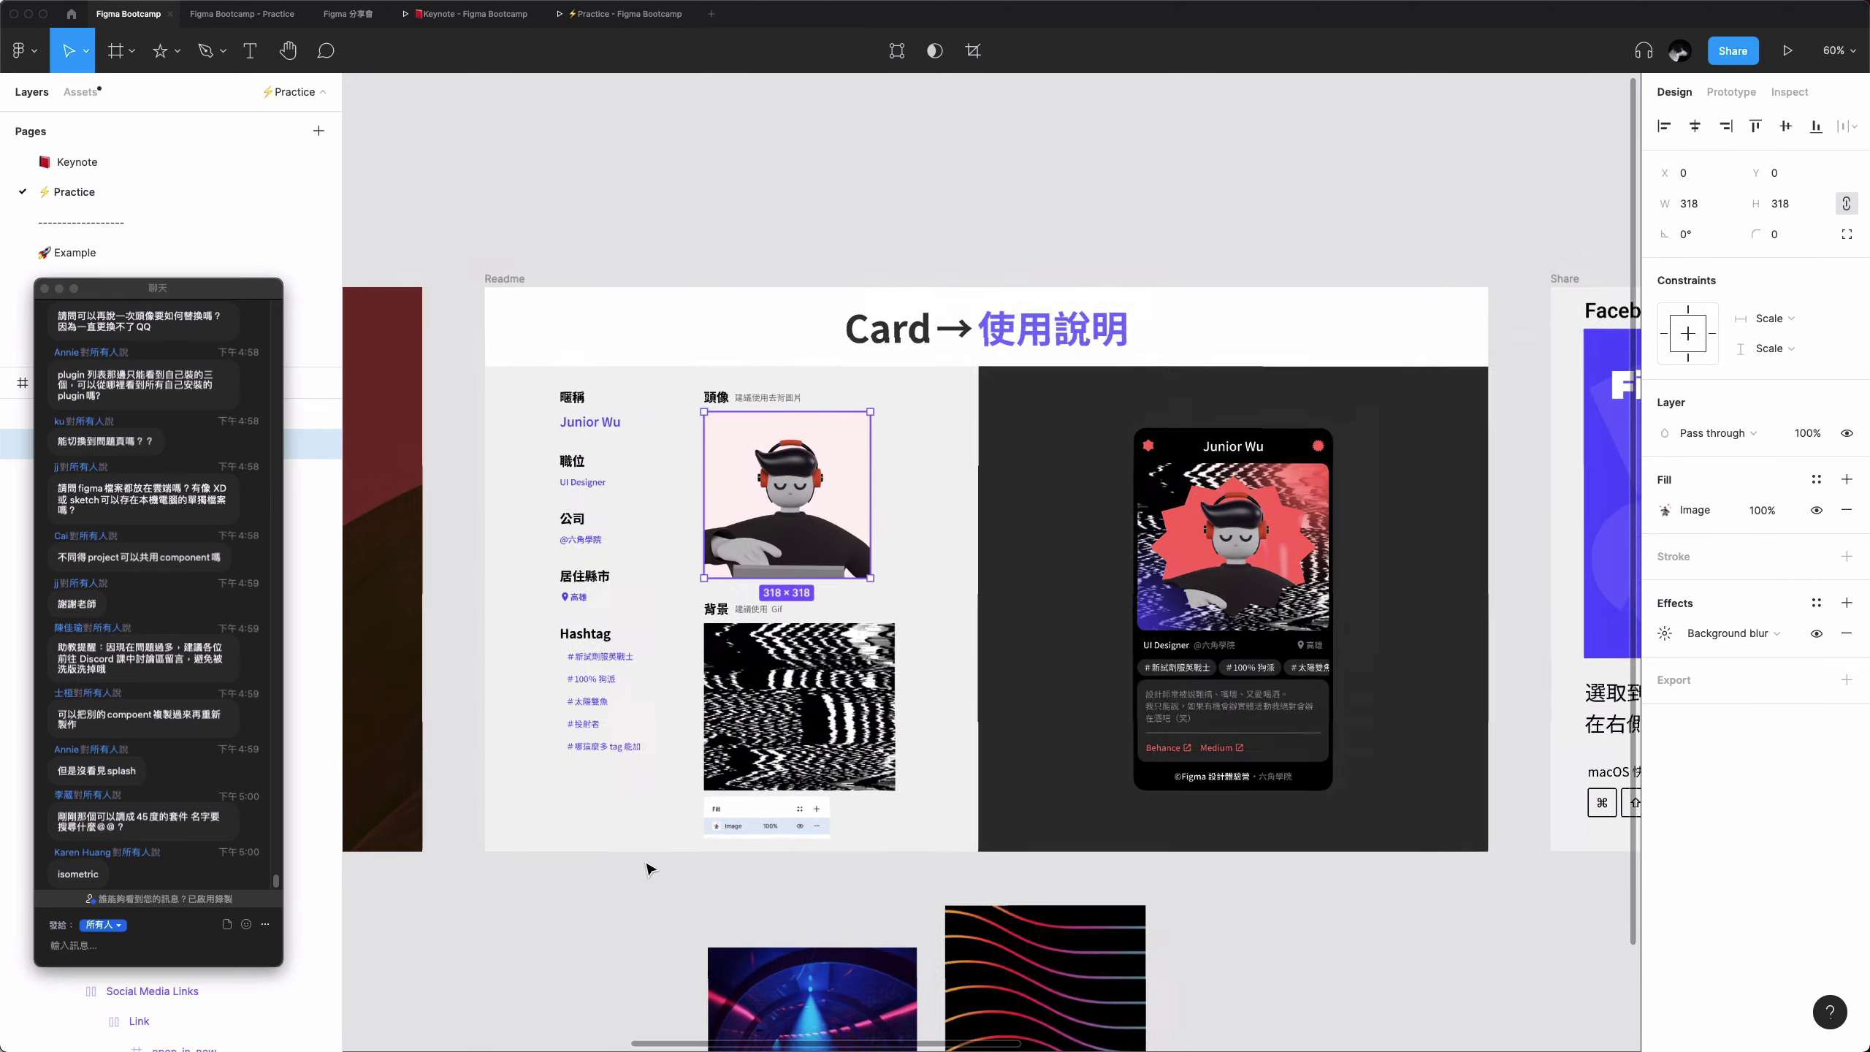
scroll(646, 869, "down", 1)
scroll(646, 869, "down", 1)
scroll(646, 870, "up", 1)
left_click(643, 892)
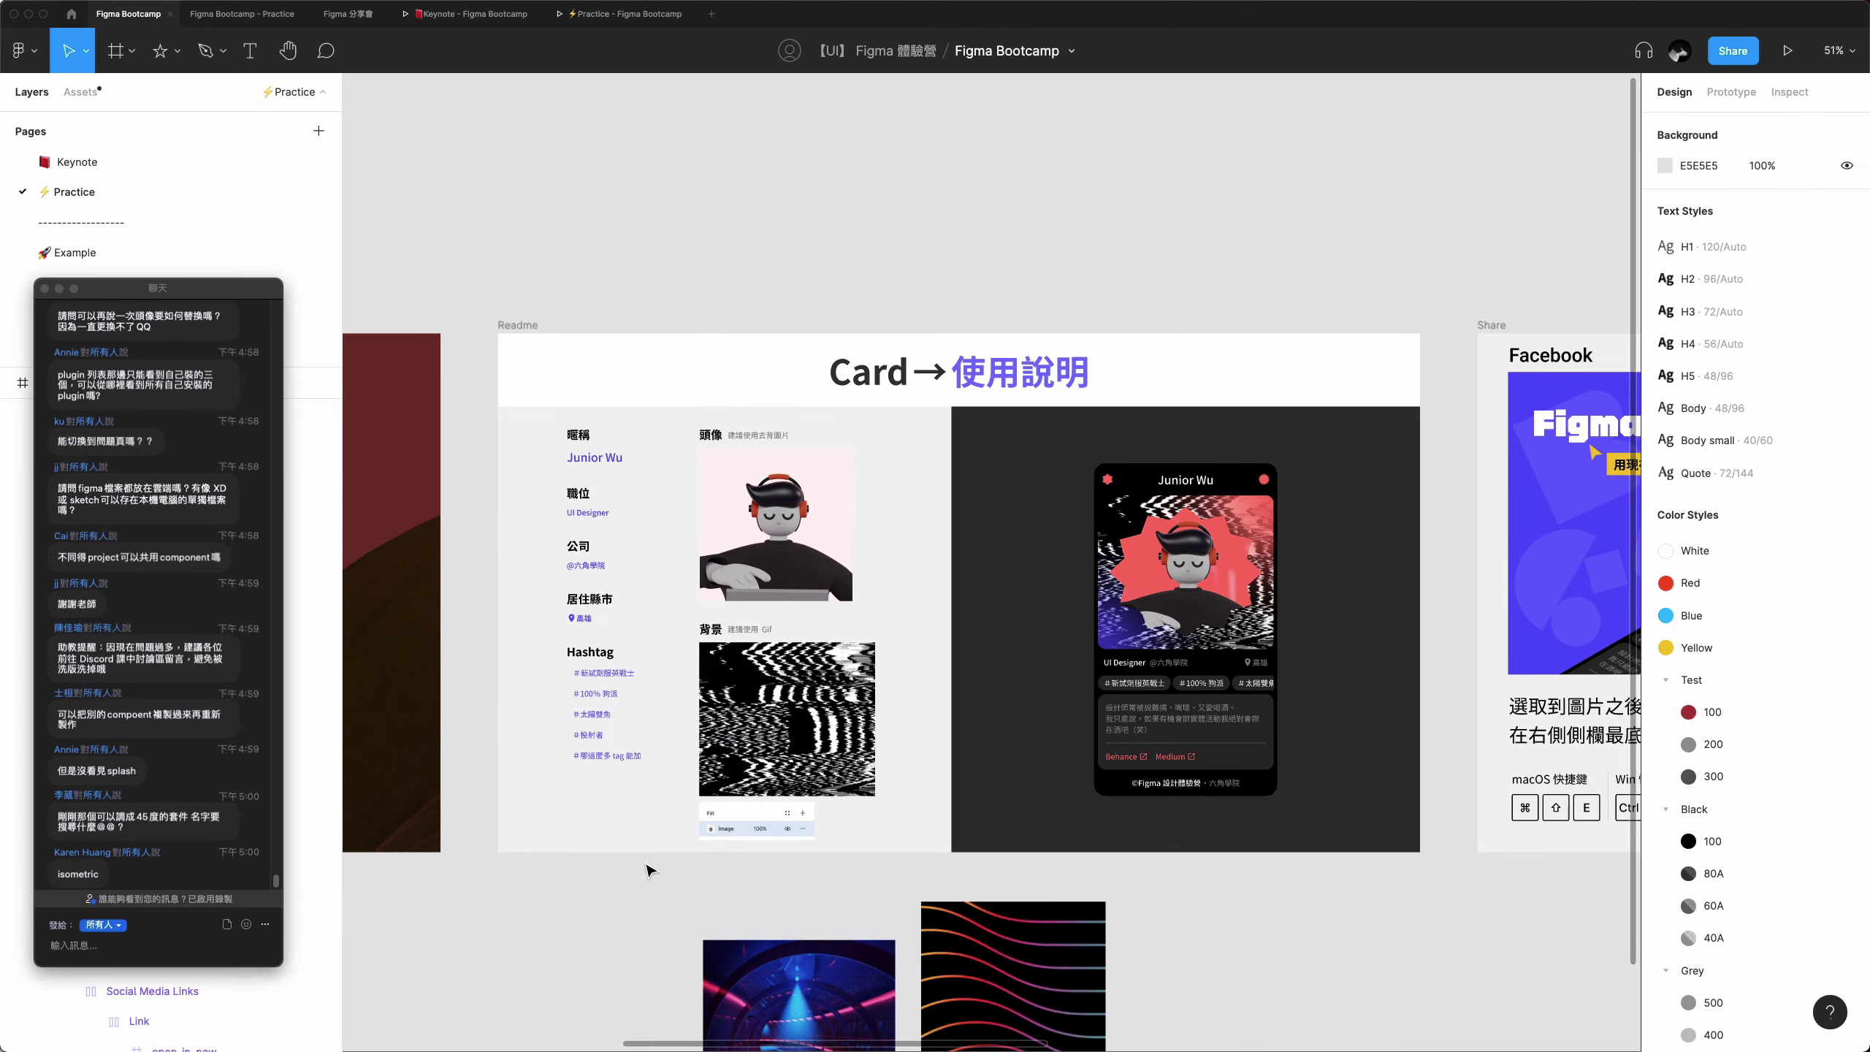
scroll(643, 892, "up", 1)
scroll(637, 892, "up", 1)
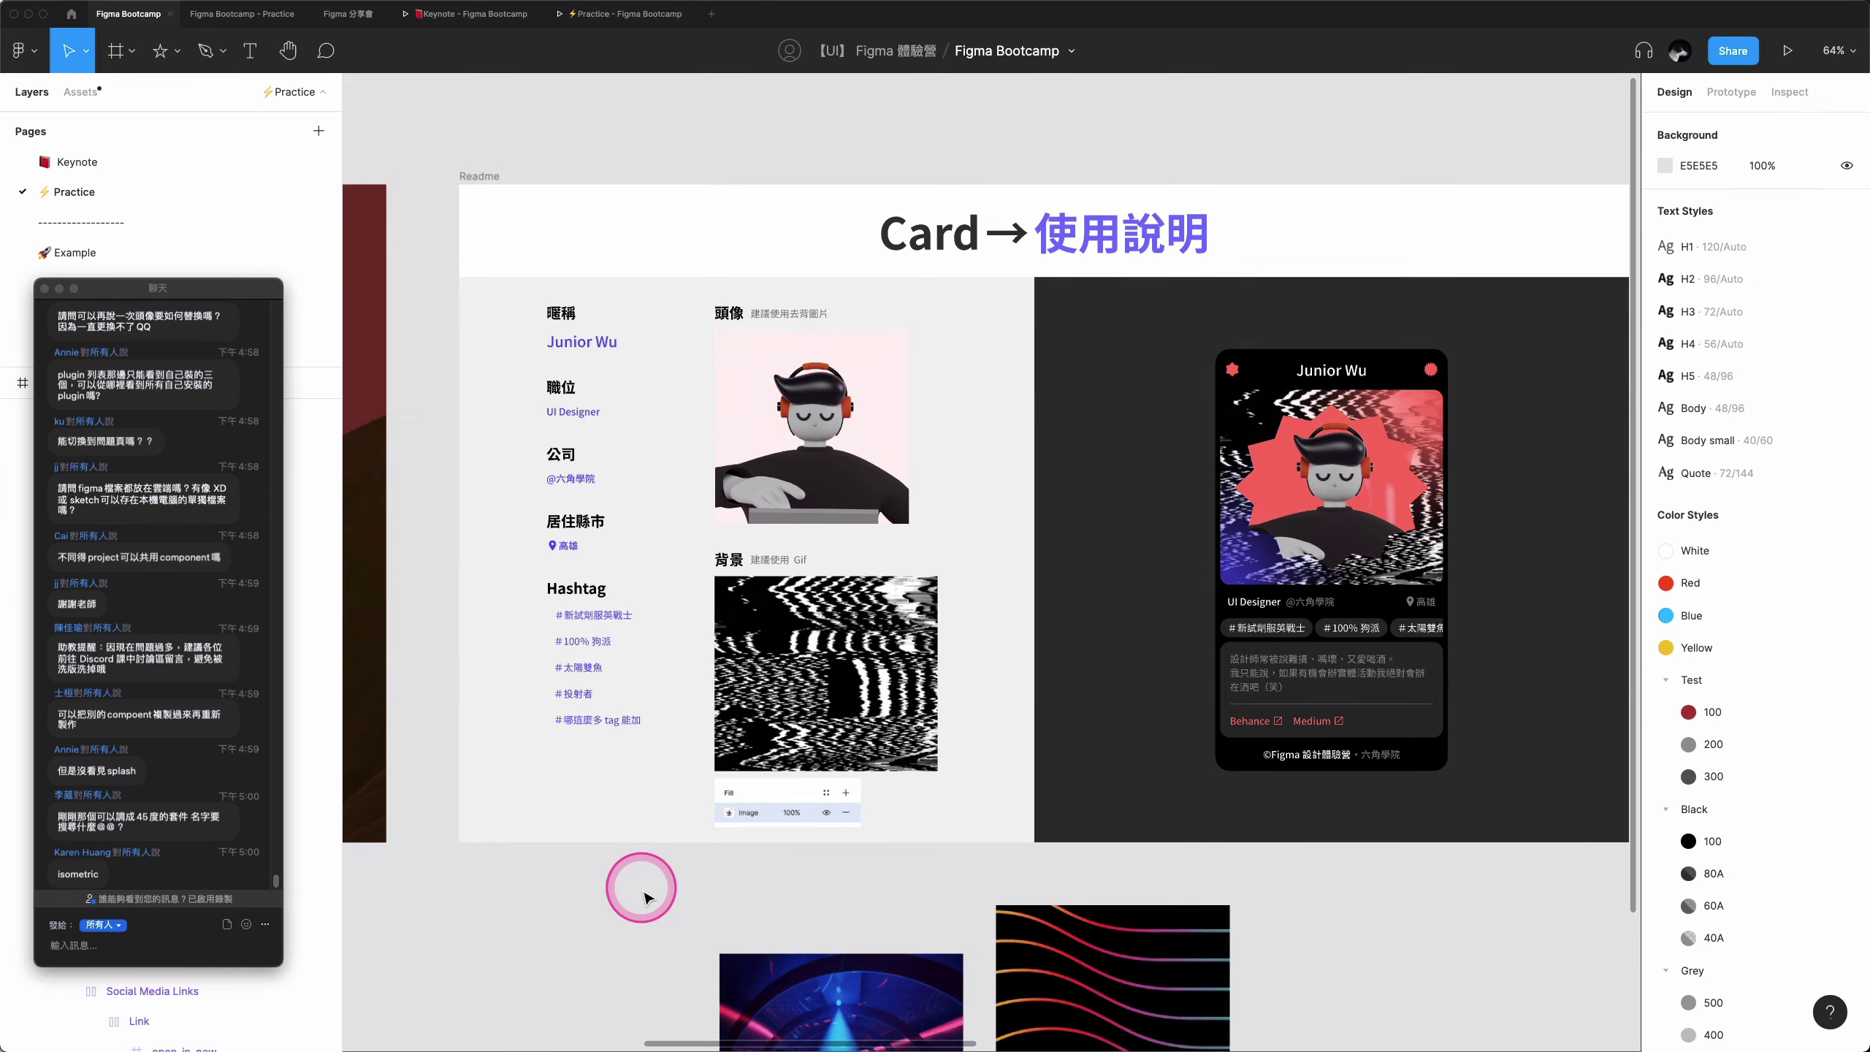
scroll(633, 894, "up", 1)
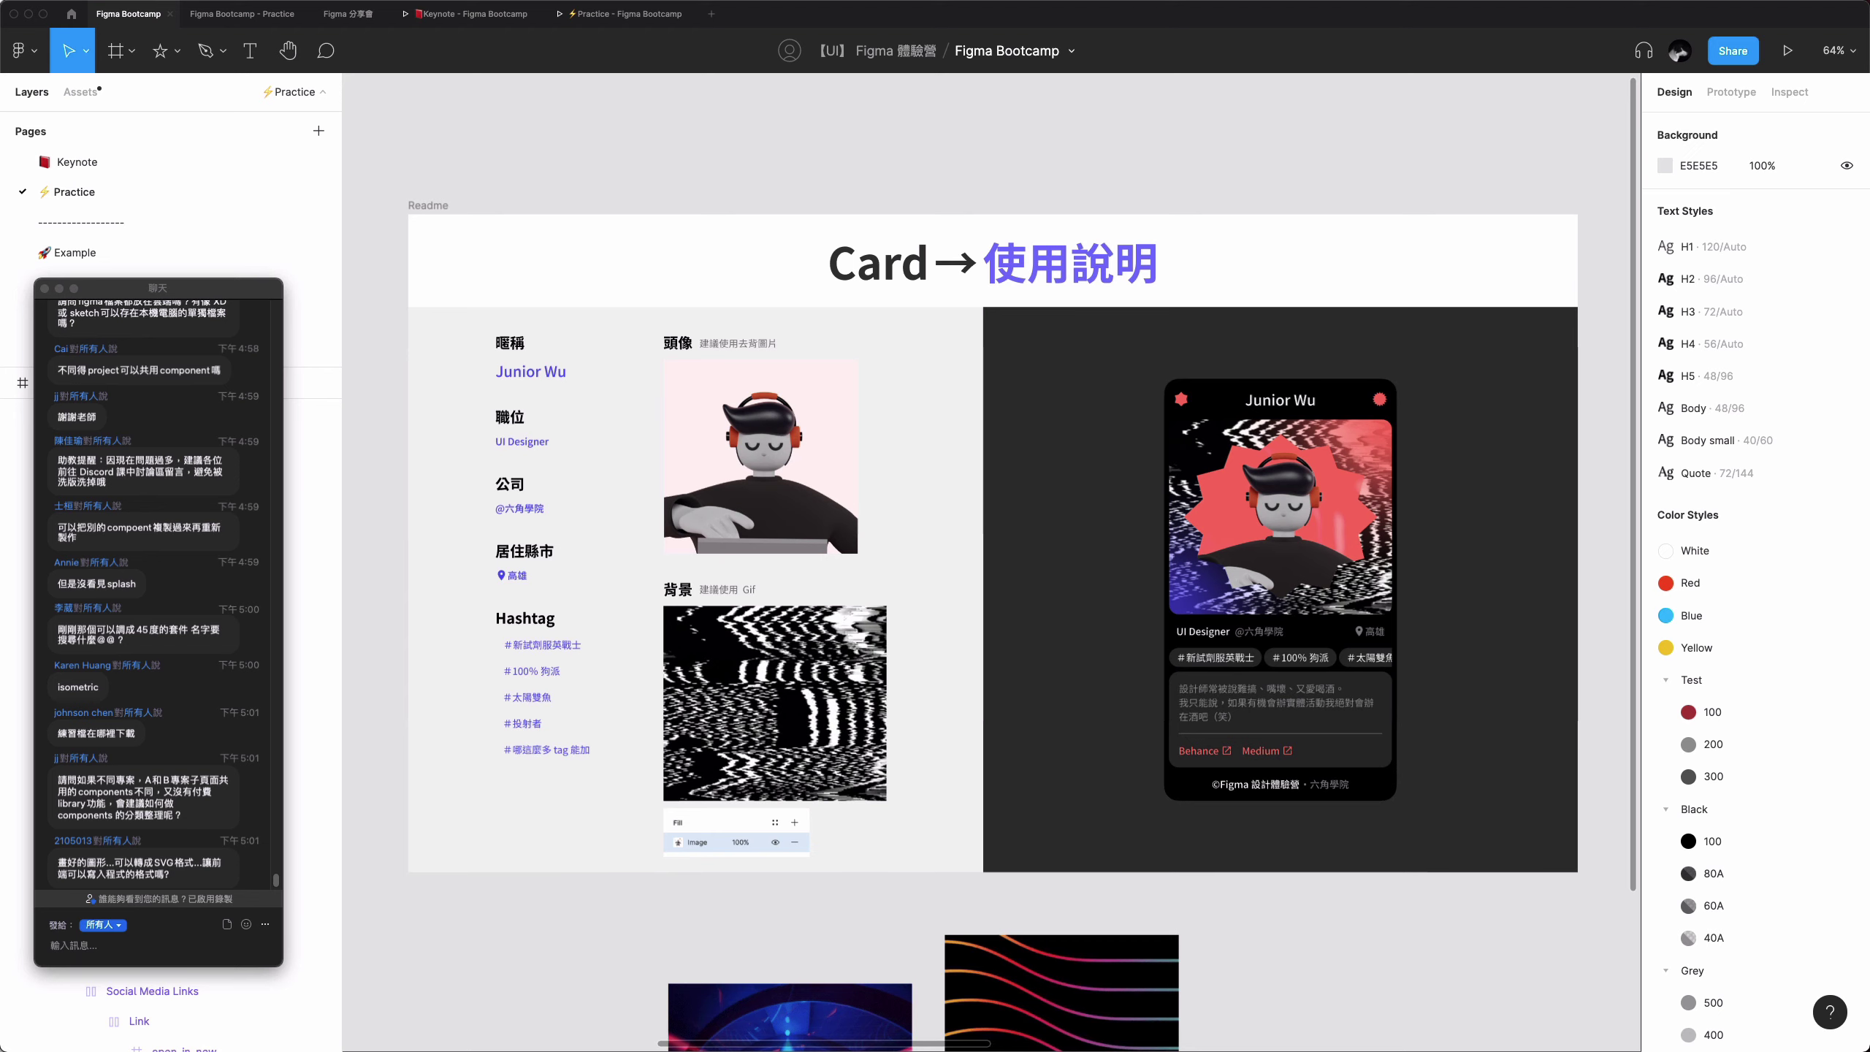
- Add a 1x export to the 頭像 img frame and show the PNG/JPG/SVG/PDF formats
left_click(788, 416)
scroll(1836, 928, "down", 2)
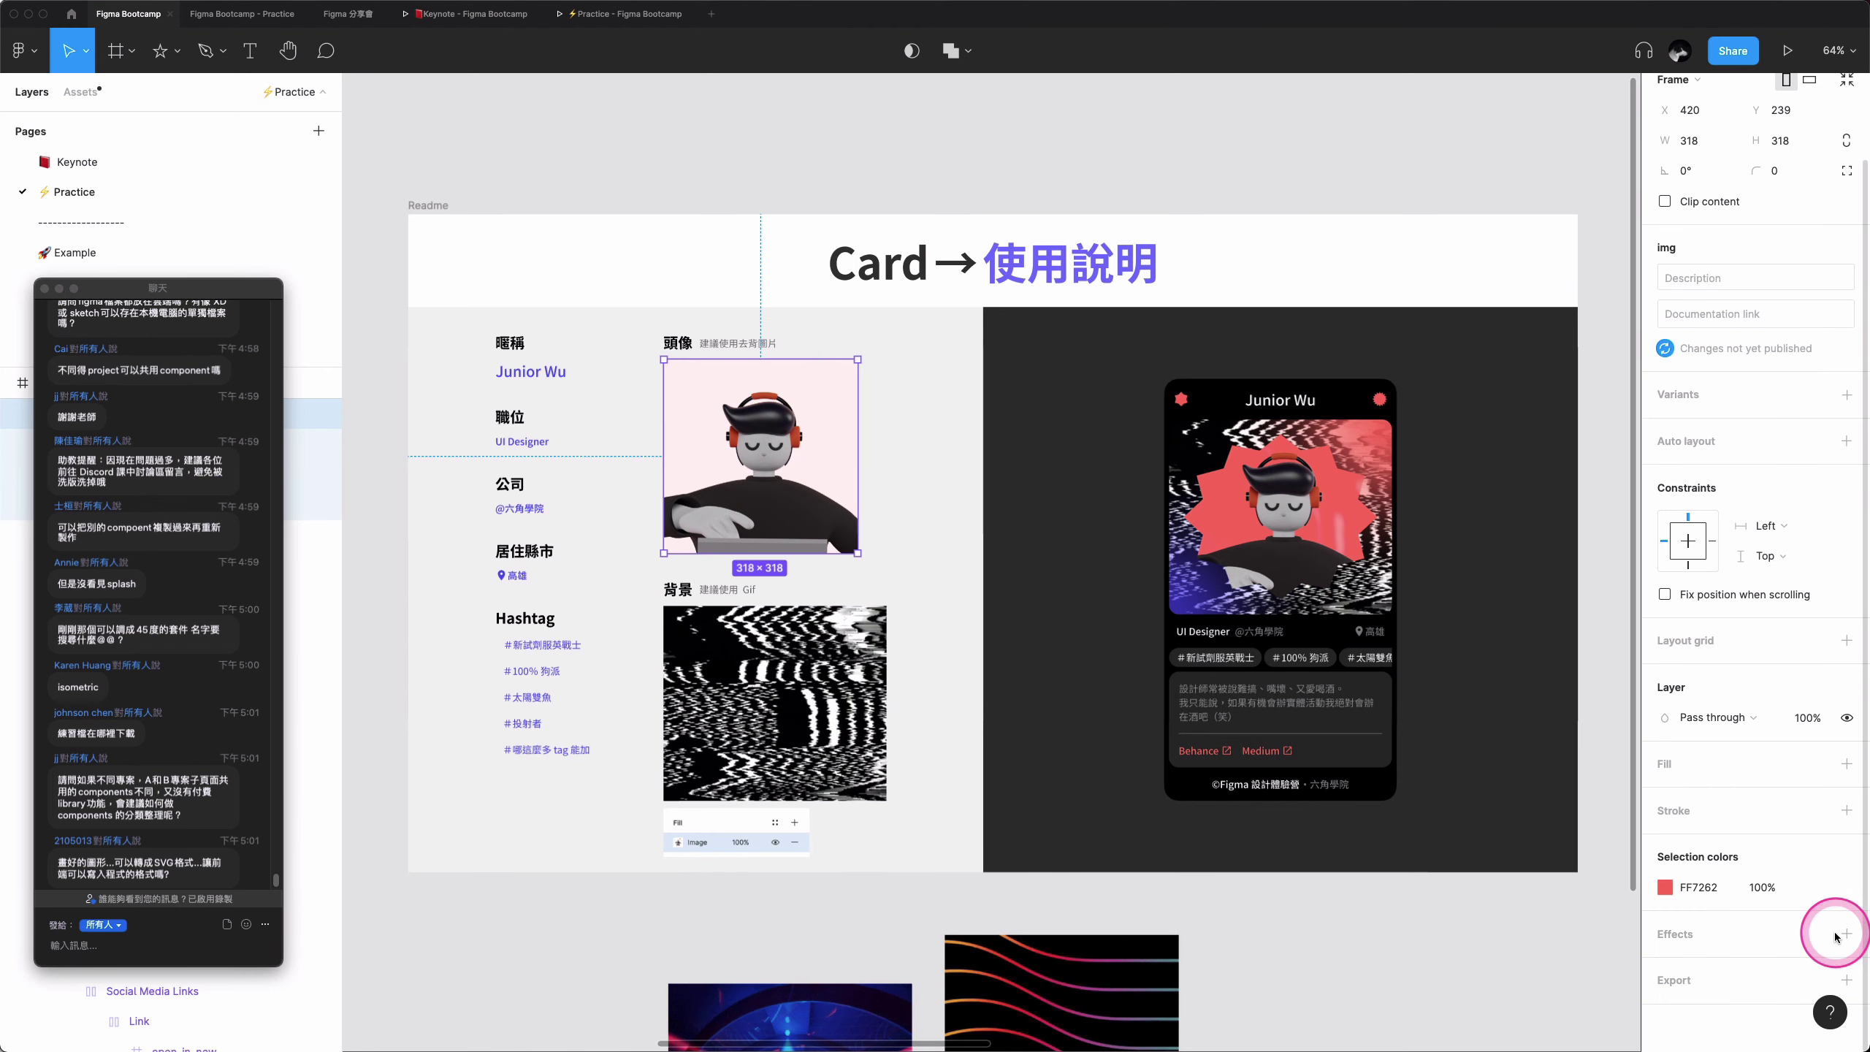
left_click(1847, 979)
scroll(1760, 1007, "down", 2)
left_click(1793, 905)
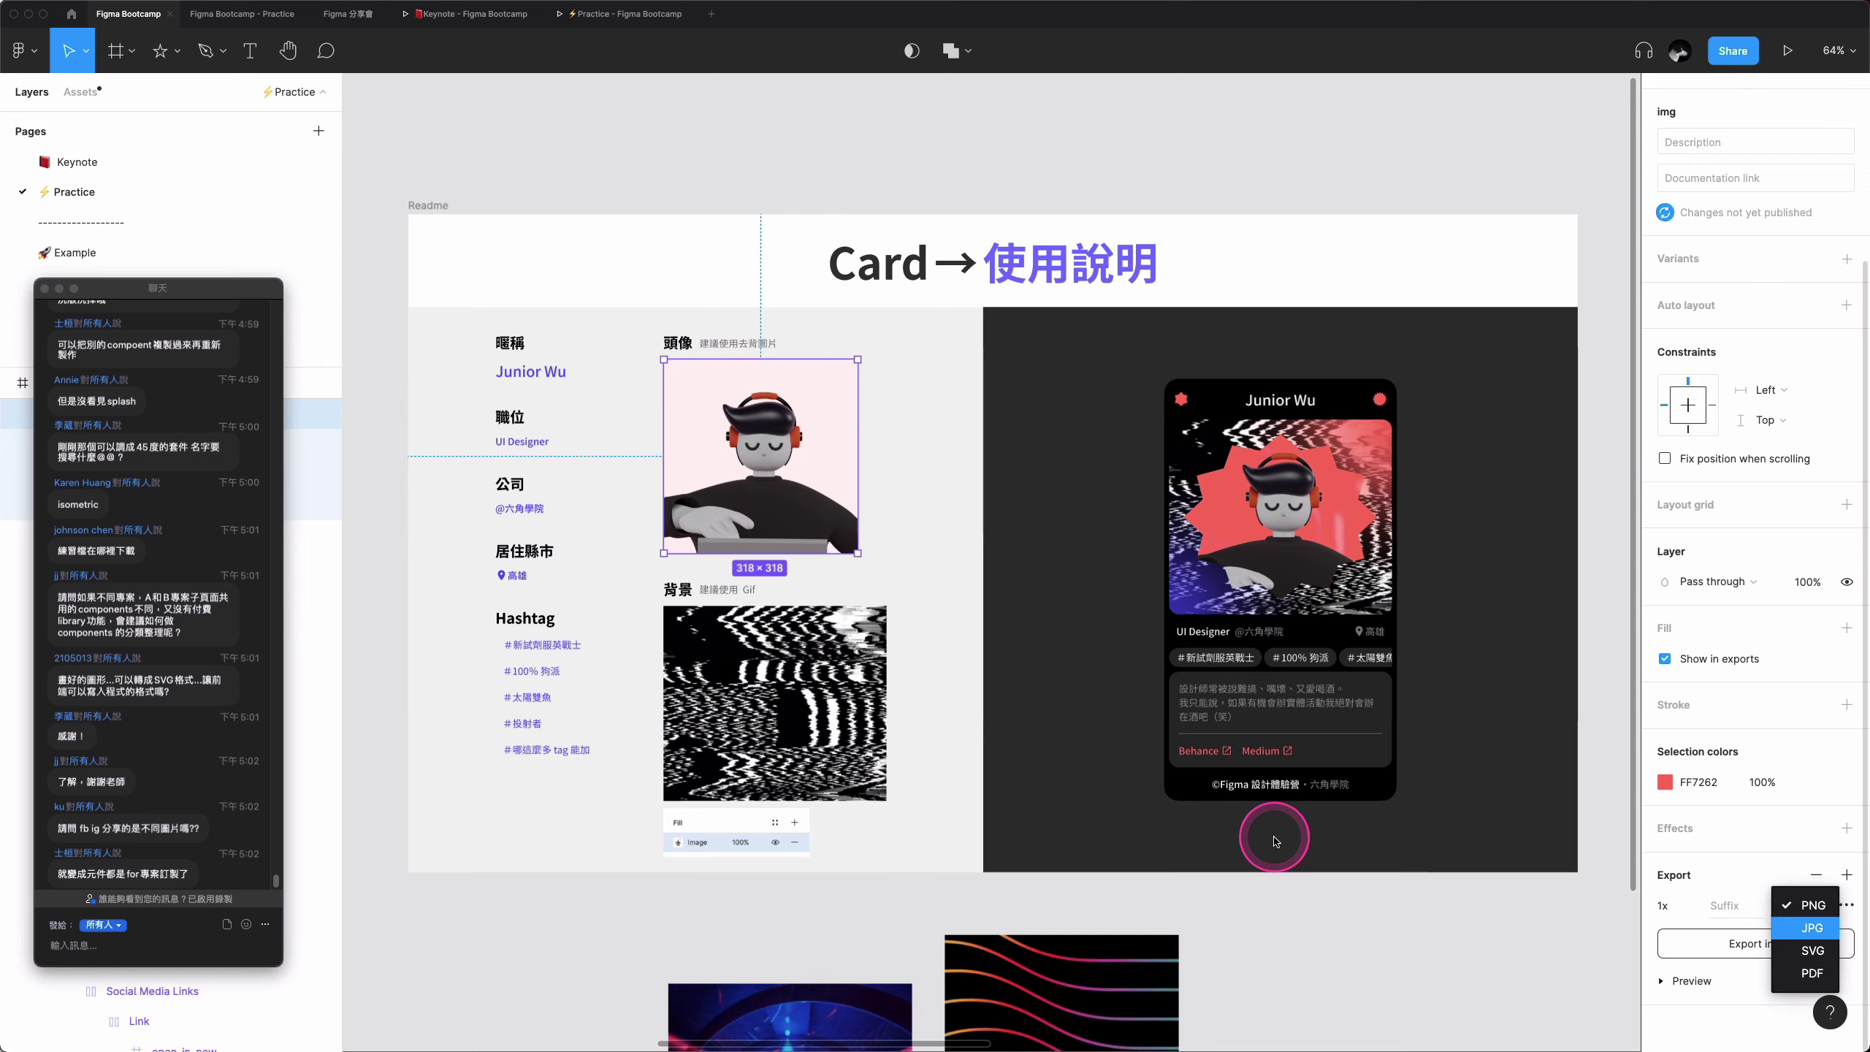
- Close the format list, deselect, and pan right to the Share frame's Facebook and Instagram samples
left_click(1322, 915)
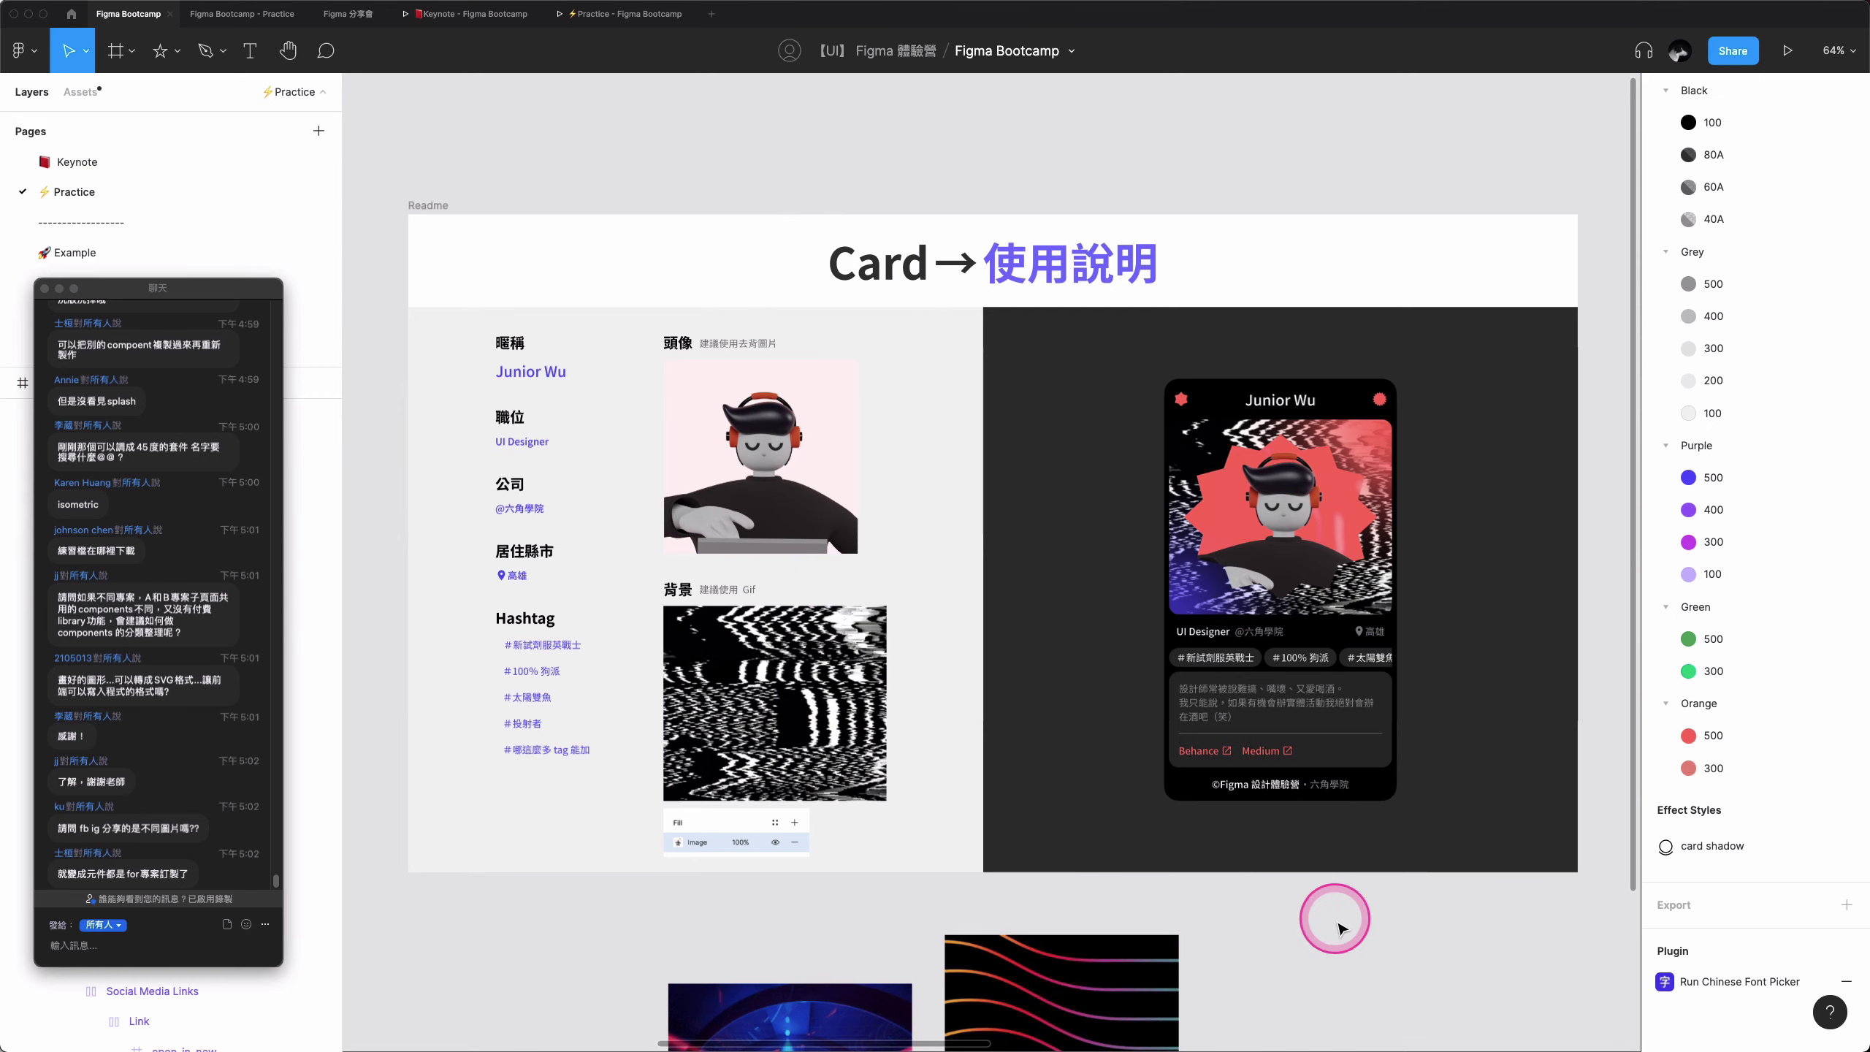
scroll(1336, 927, "right", 3)
scroll(1336, 927, "down", 3)
scroll(1336, 927, "right", 2)
scroll(1338, 928, "right", 4)
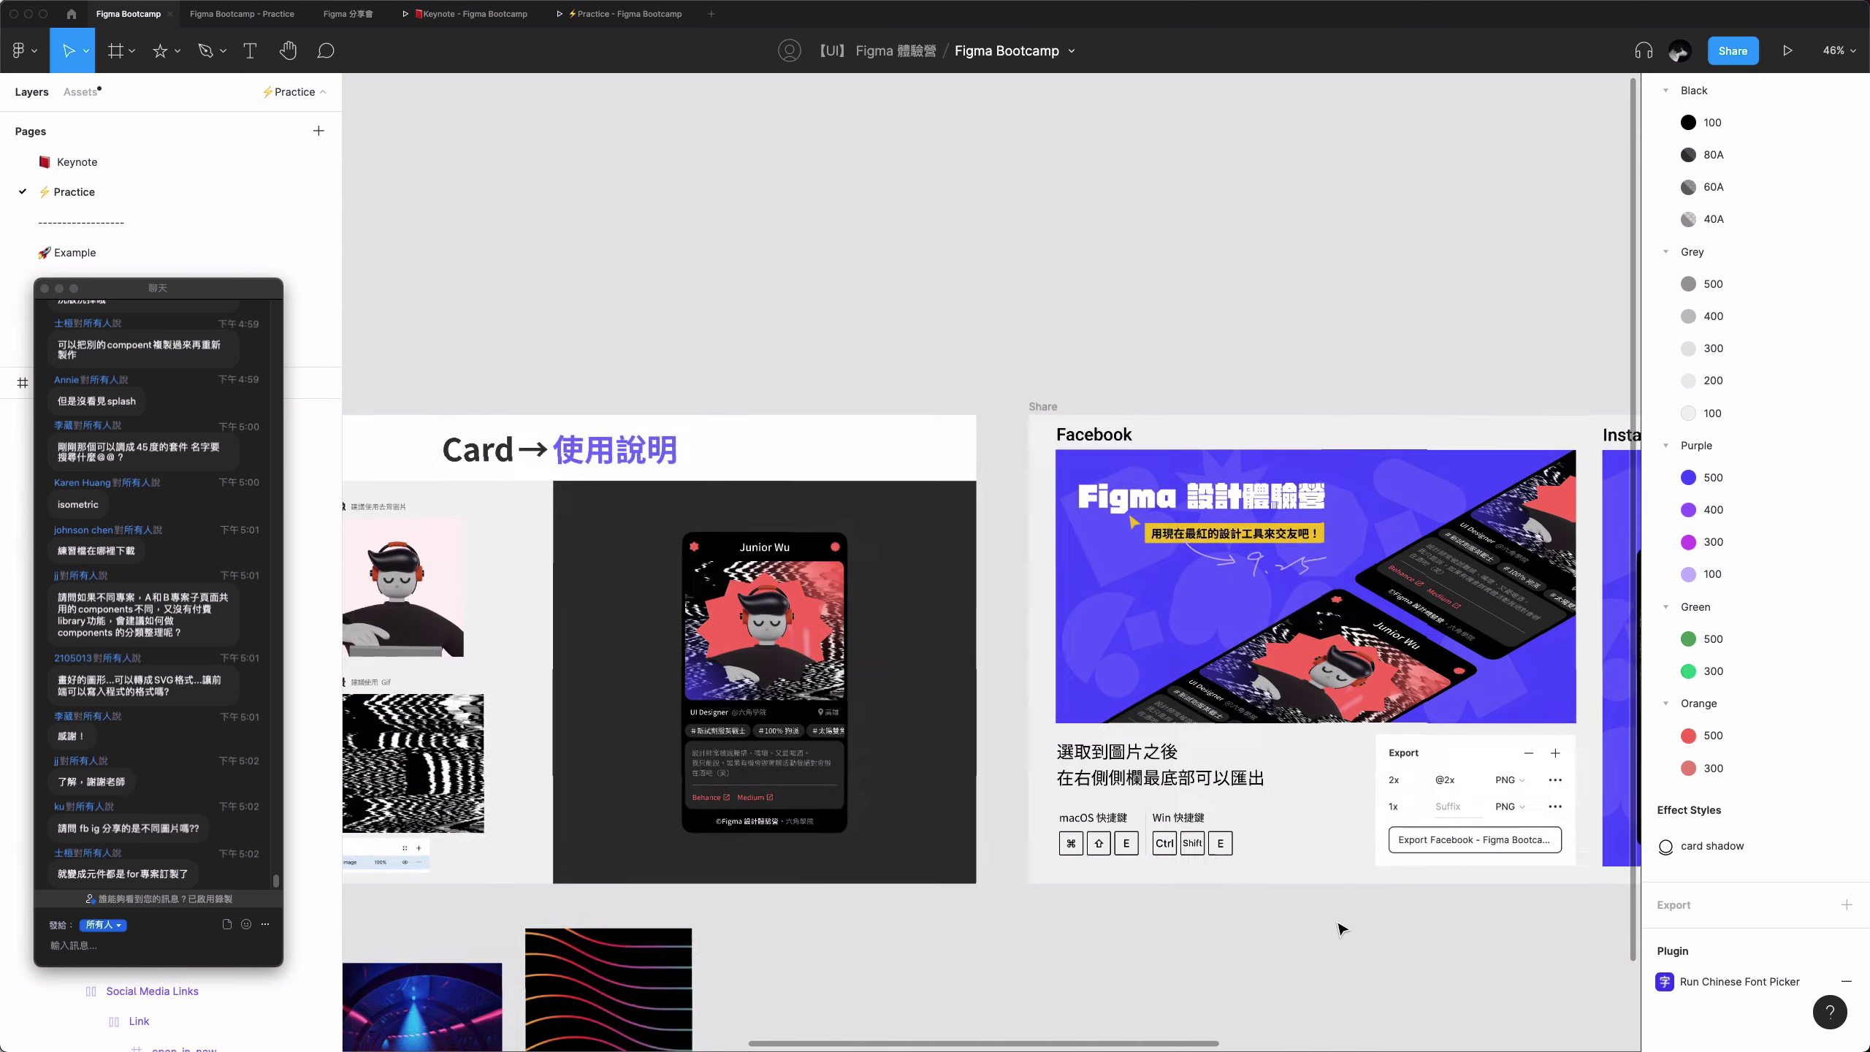
scroll(1338, 928, "right", 2)
scroll(1338, 929, "right", 3)
scroll(1338, 928, "right", 1)
scroll(1338, 928, "right", 1)
scroll(1338, 928, "down", 1)
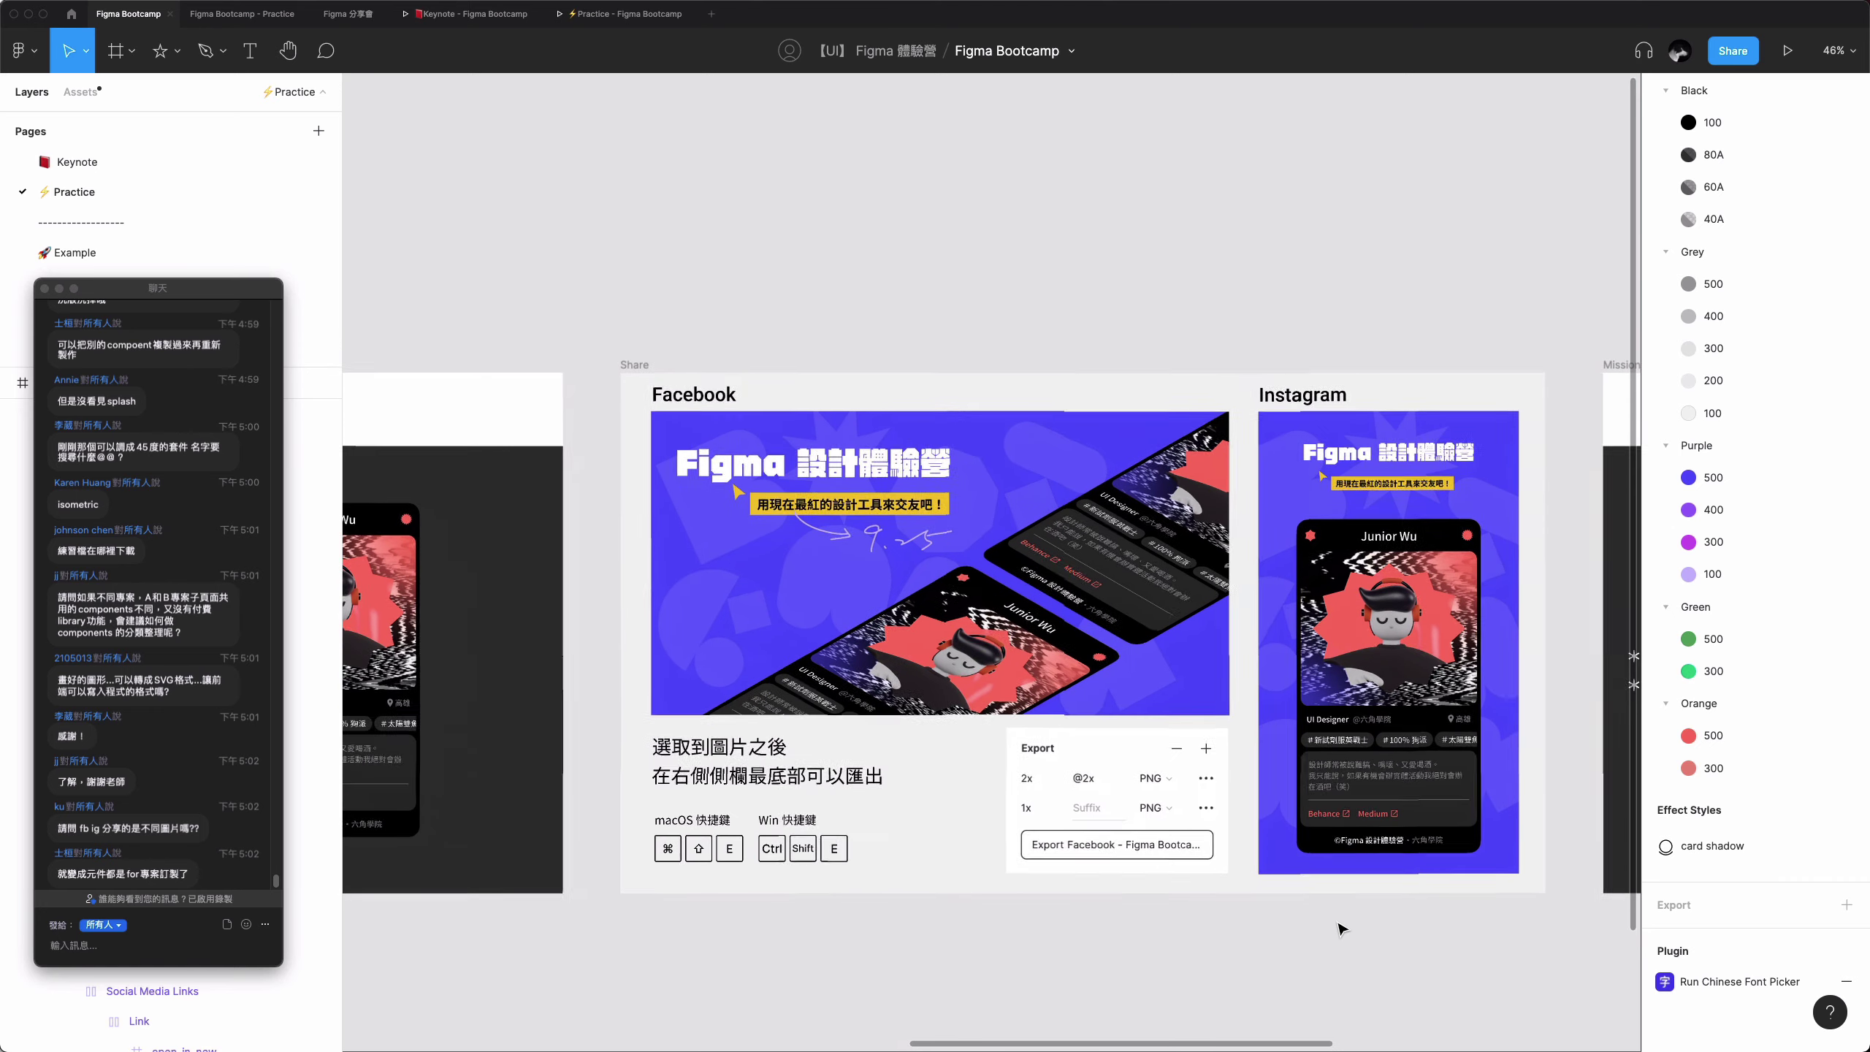
scroll(1338, 928, "right", 2)
scroll(1338, 929, "up", 1)
scroll(1338, 928, "right", 2)
left_click(1338, 928)
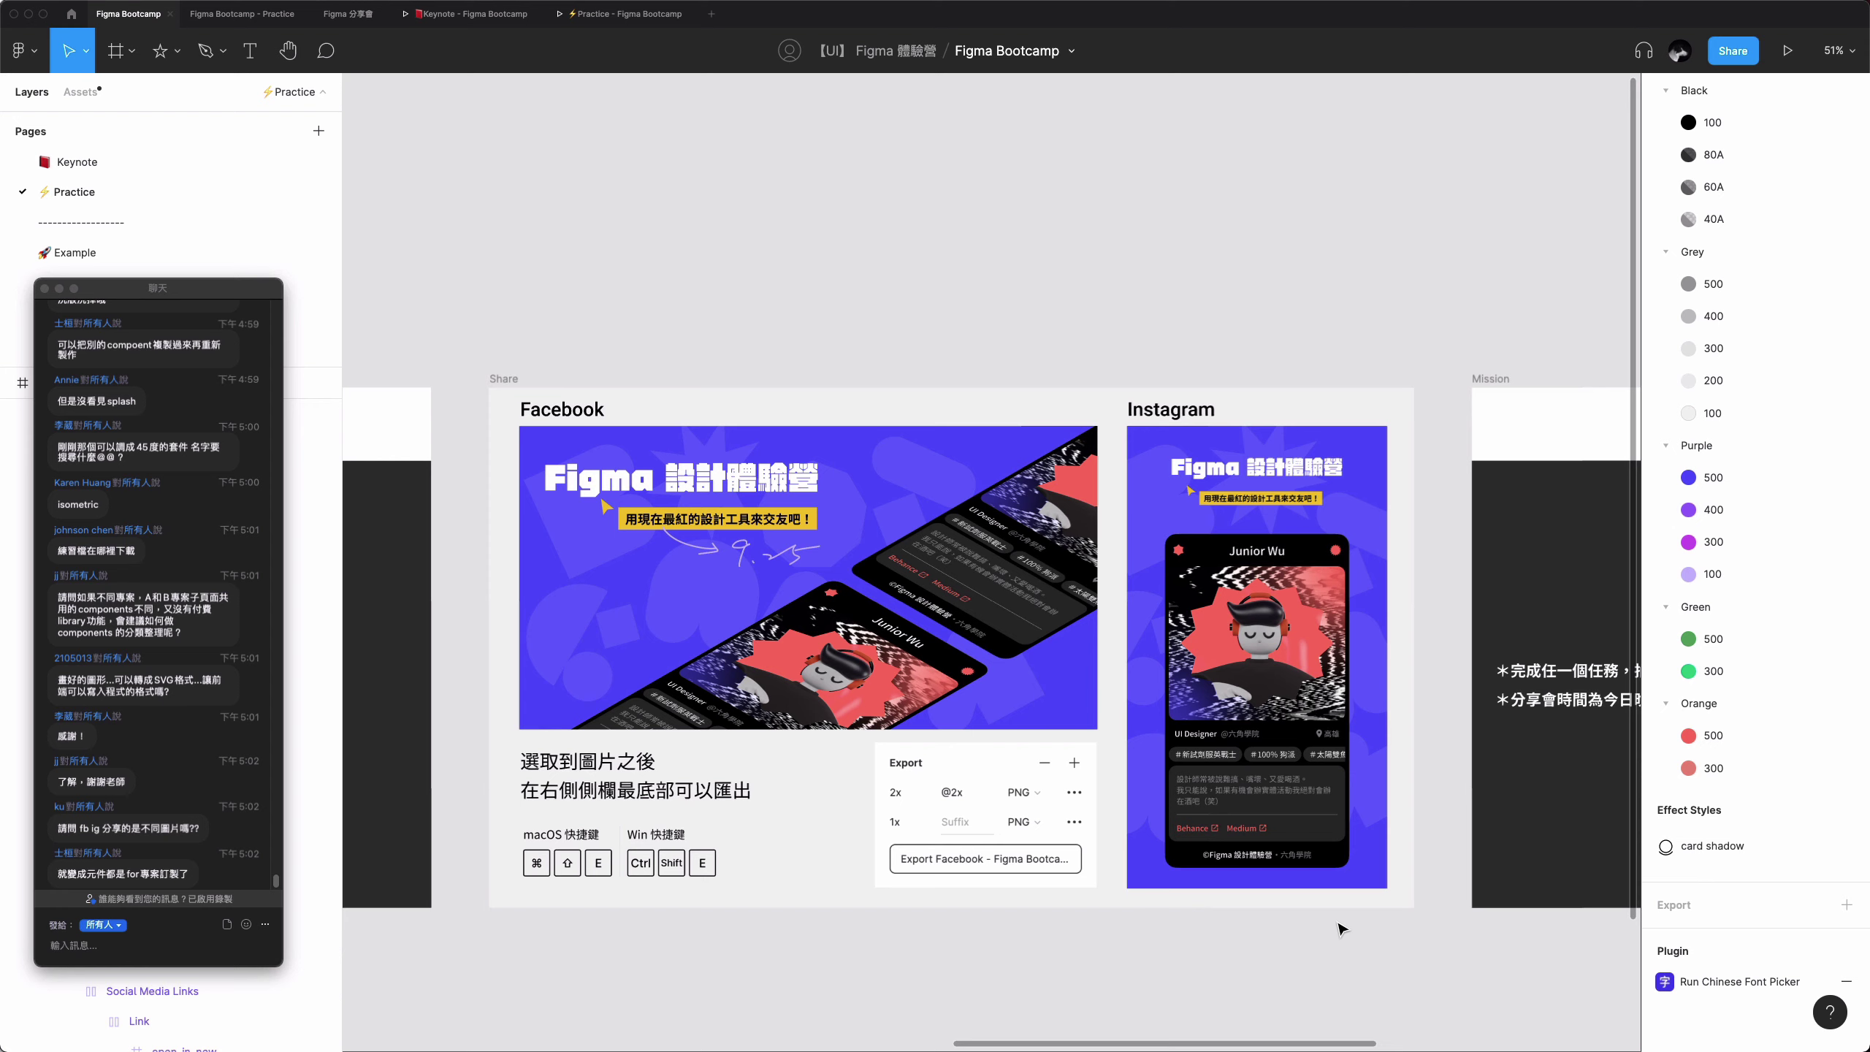
- Select the Facebook template image and the 2x/1x PNG export example in the Share frame
left_click(492, 377)
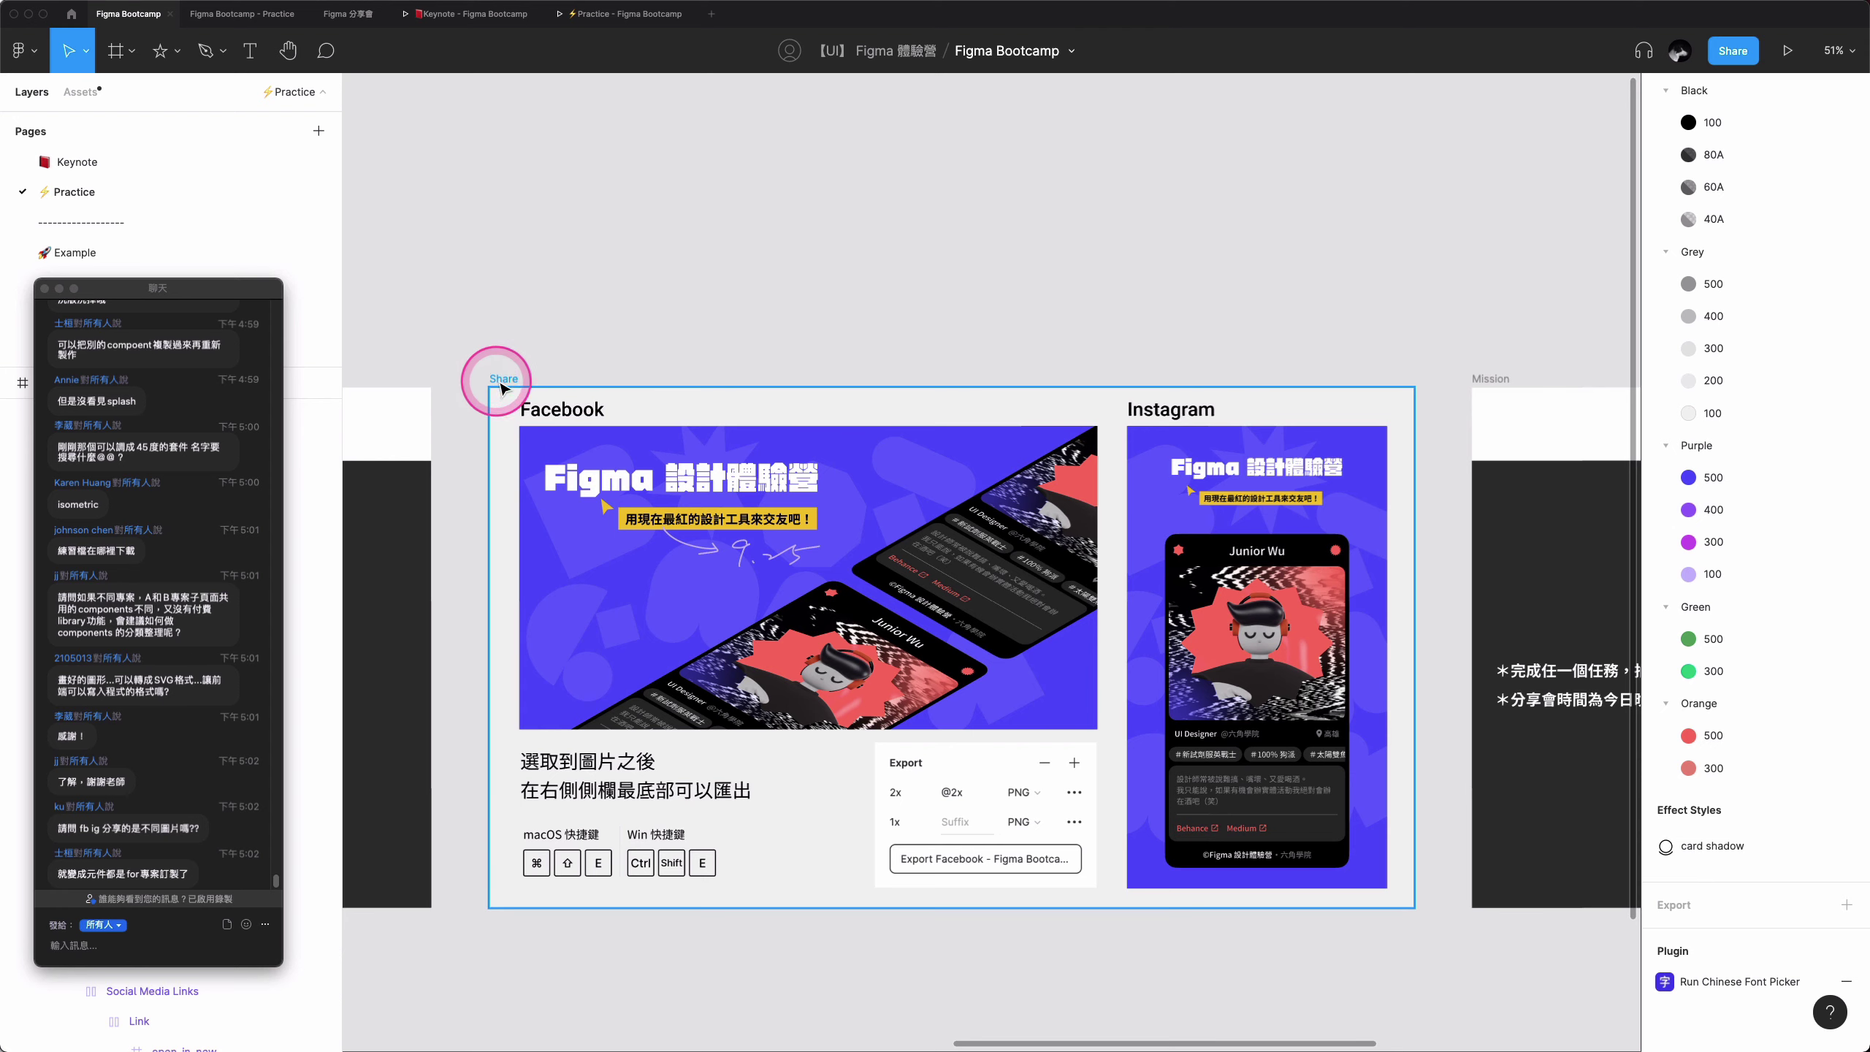
left_click(631, 523)
left_click(929, 810)
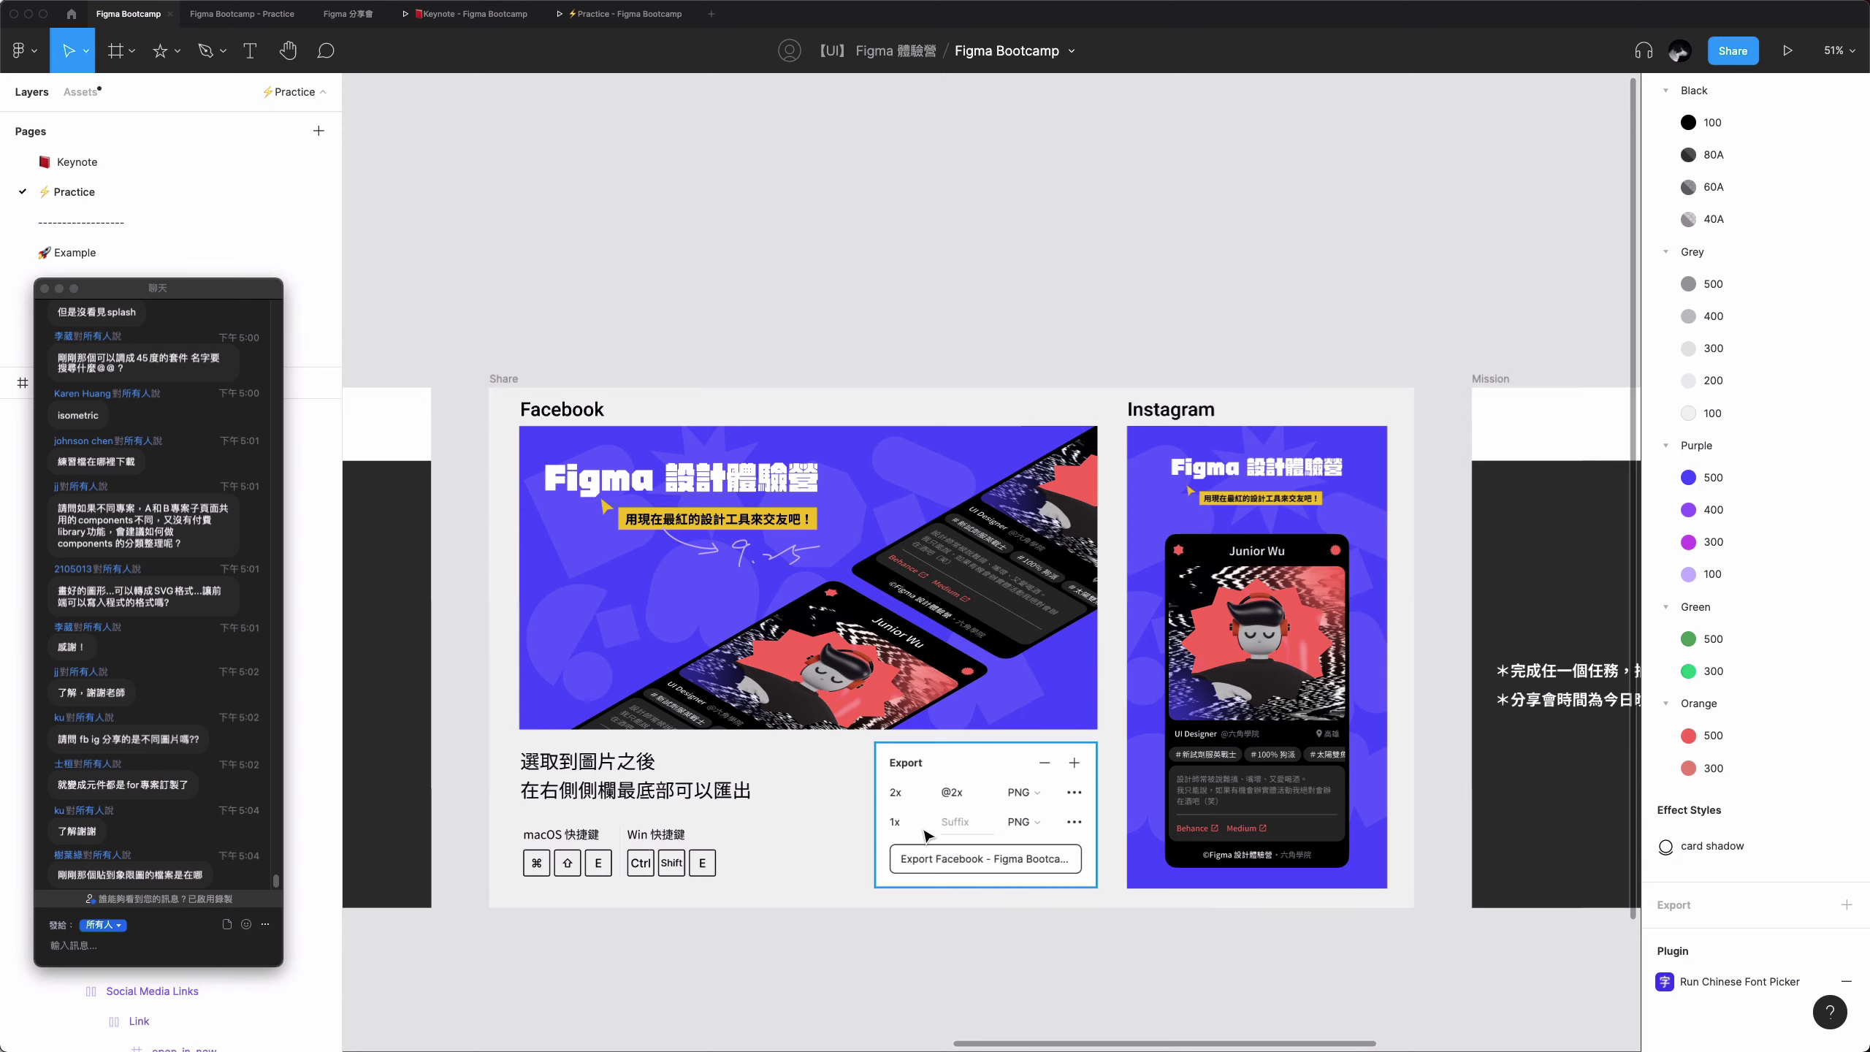
- Pan and zoom to centre the Mission card and its four raffle-ticket tasks
scroll(1323, 359, "right", 10)
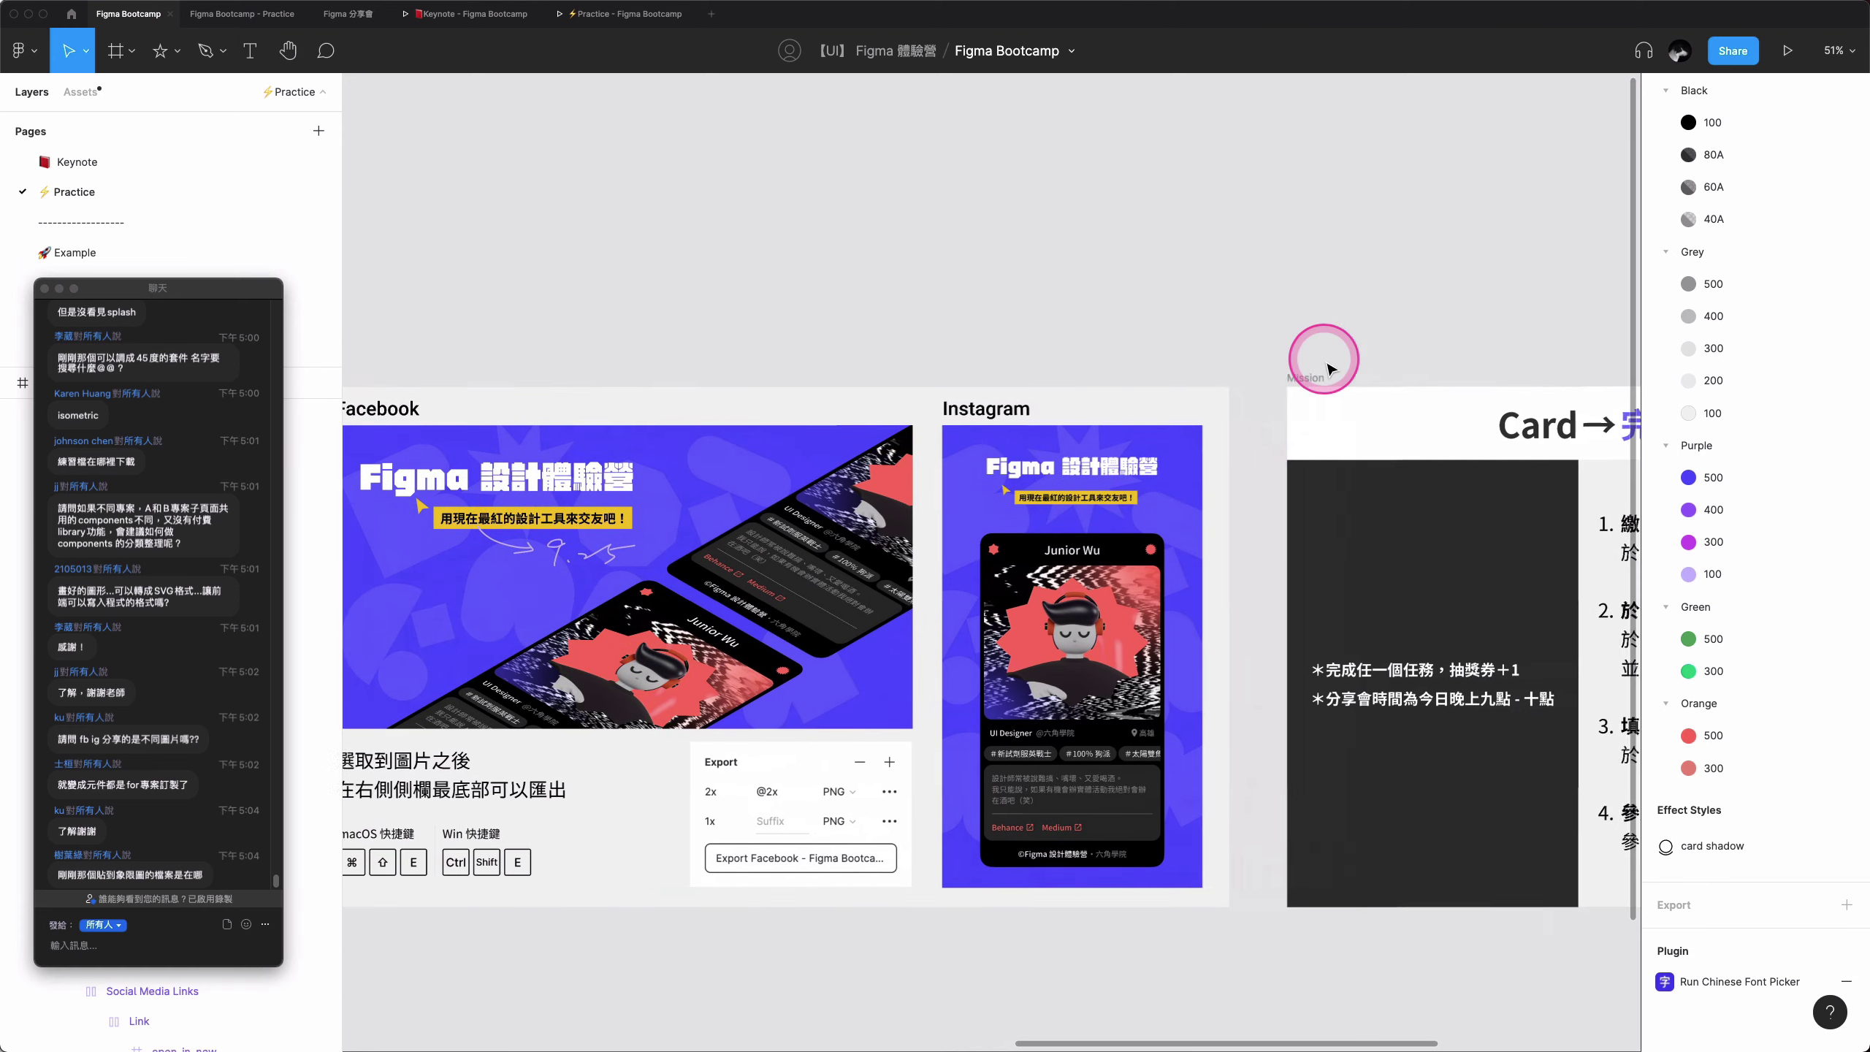
scroll(1325, 359, "down", 3)
scroll(1319, 359, "up", 3)
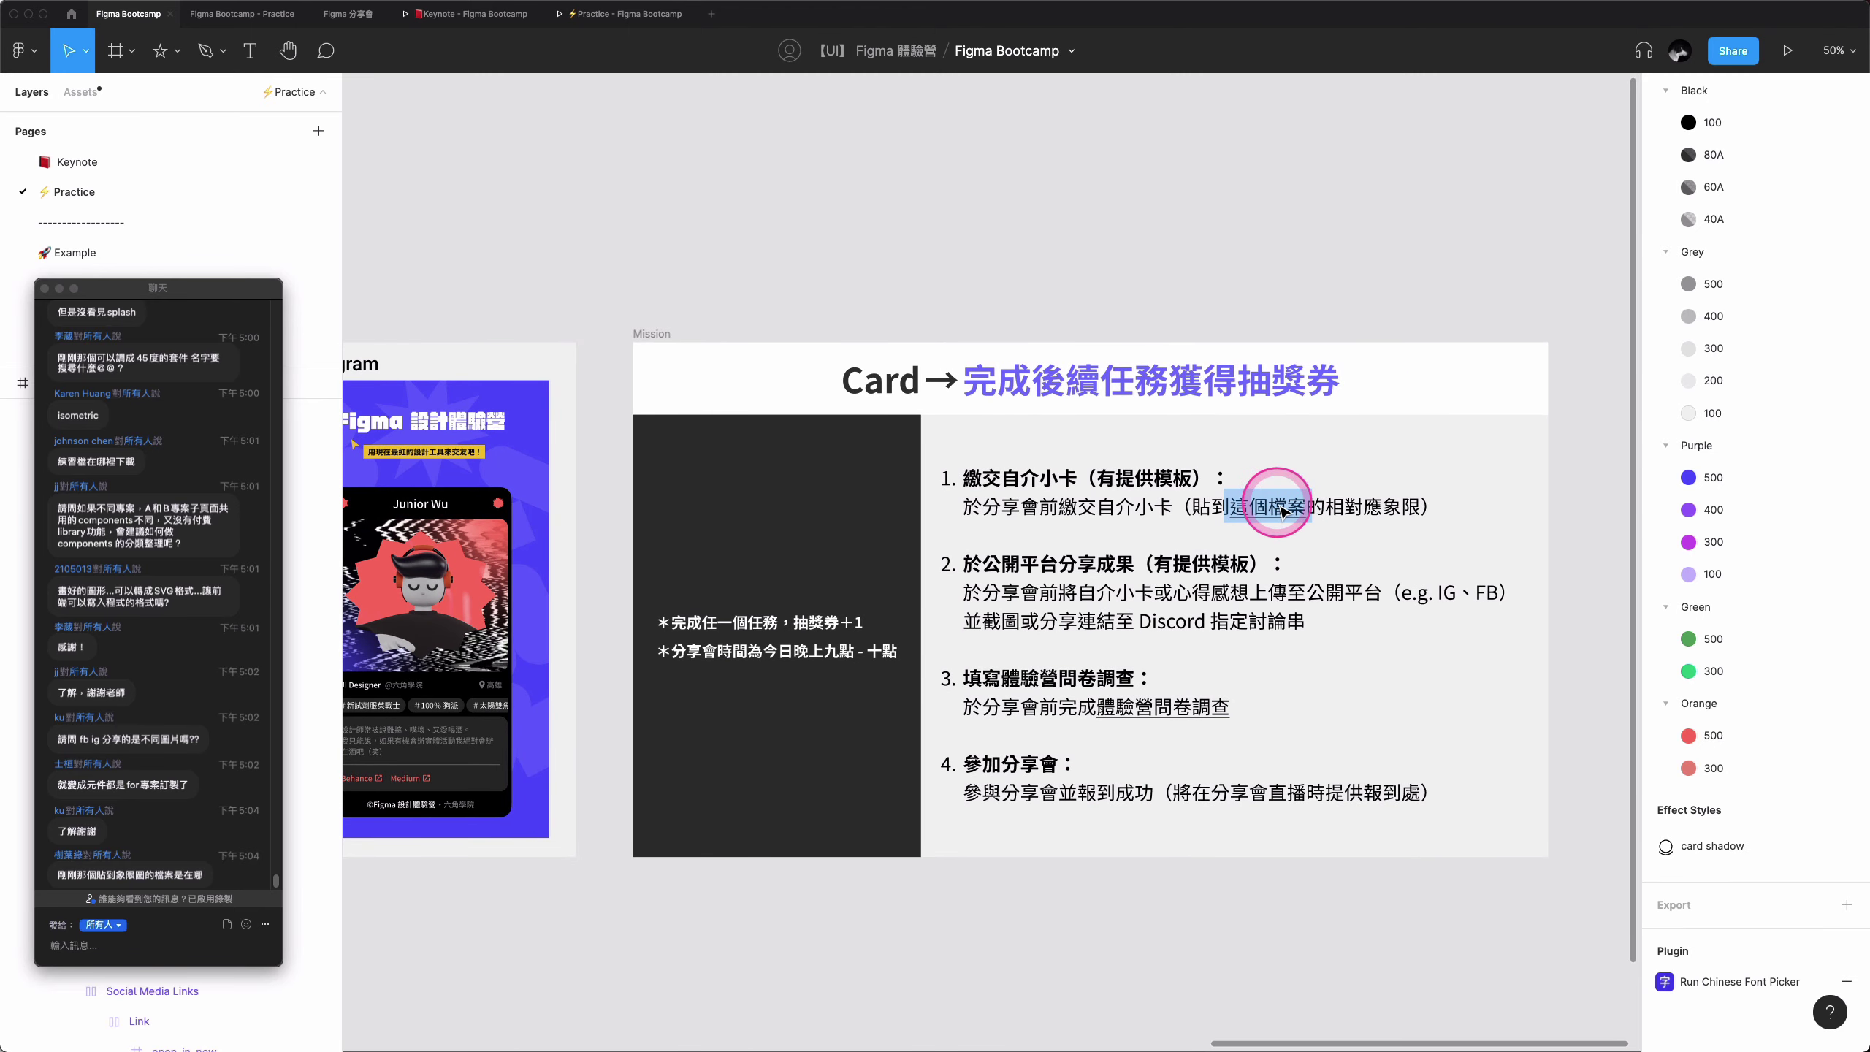
mouse_move(1268, 507)
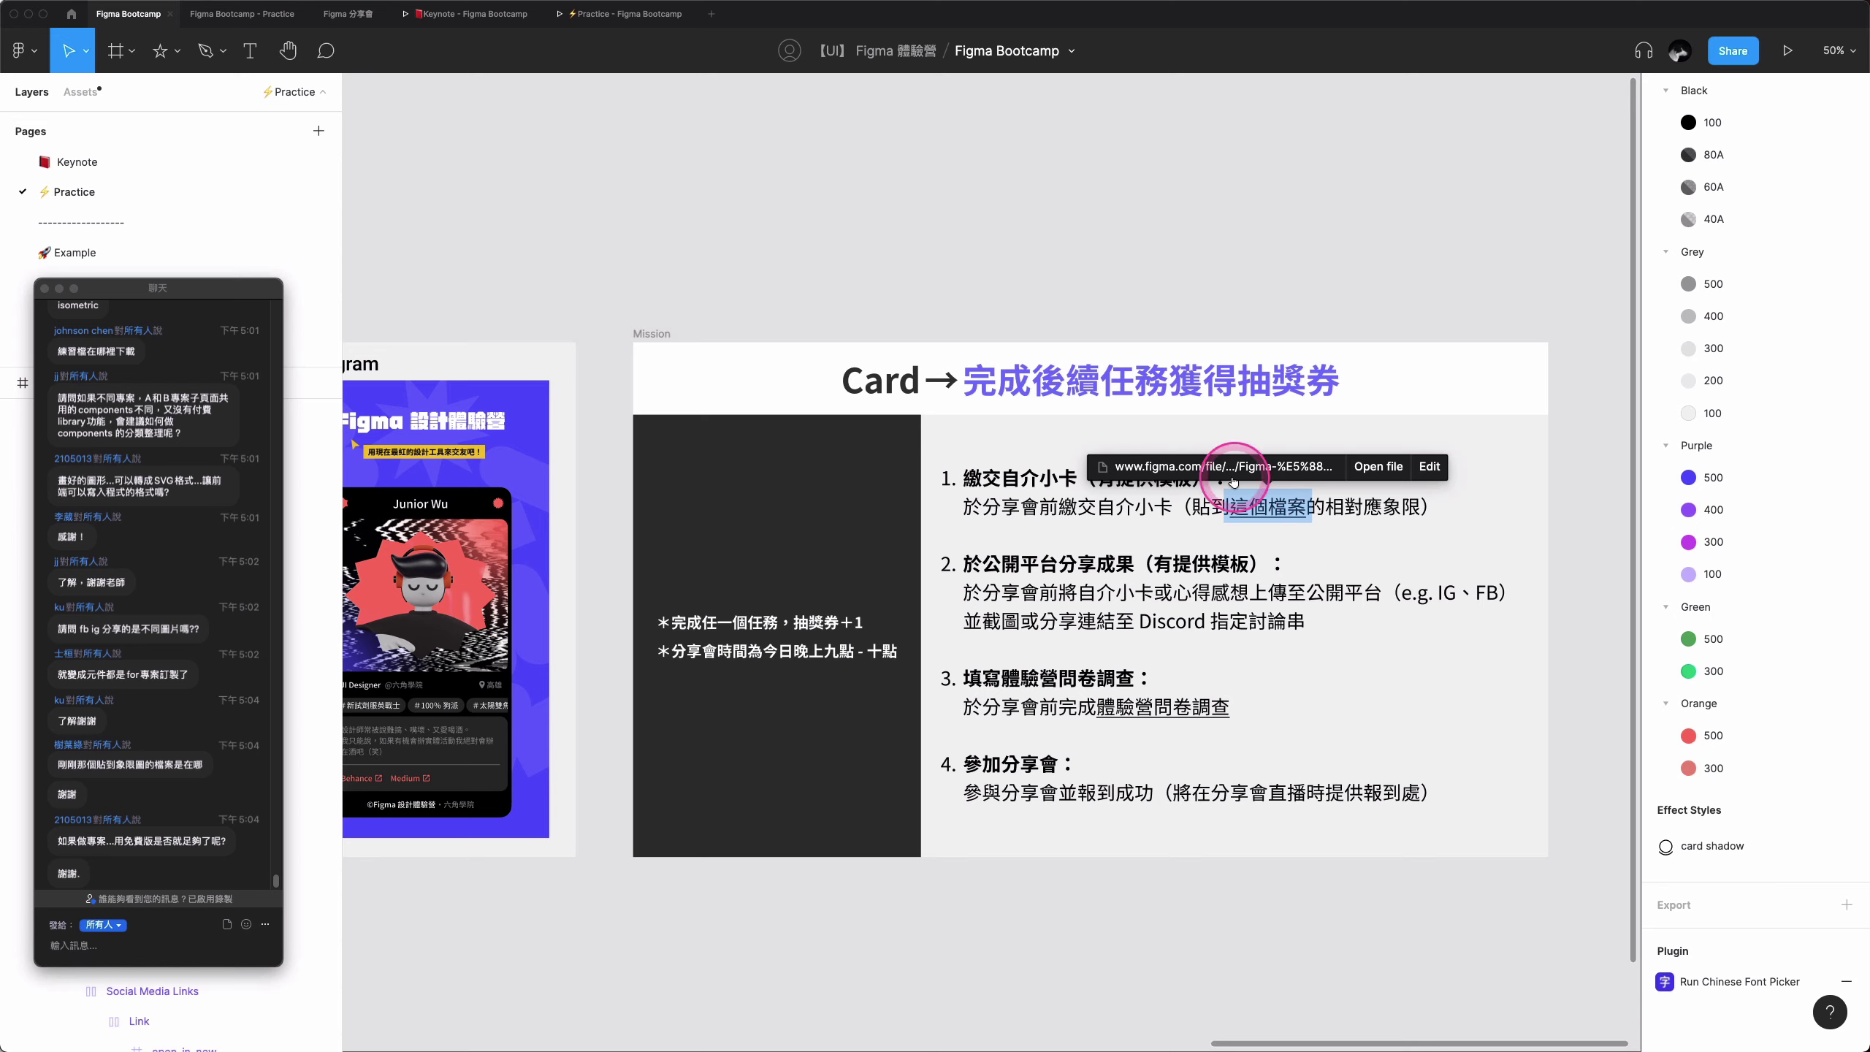
- Dismiss the link popup, leaving the Mission frame's four raffle-ticket tasks in view
left_click(1446, 648)
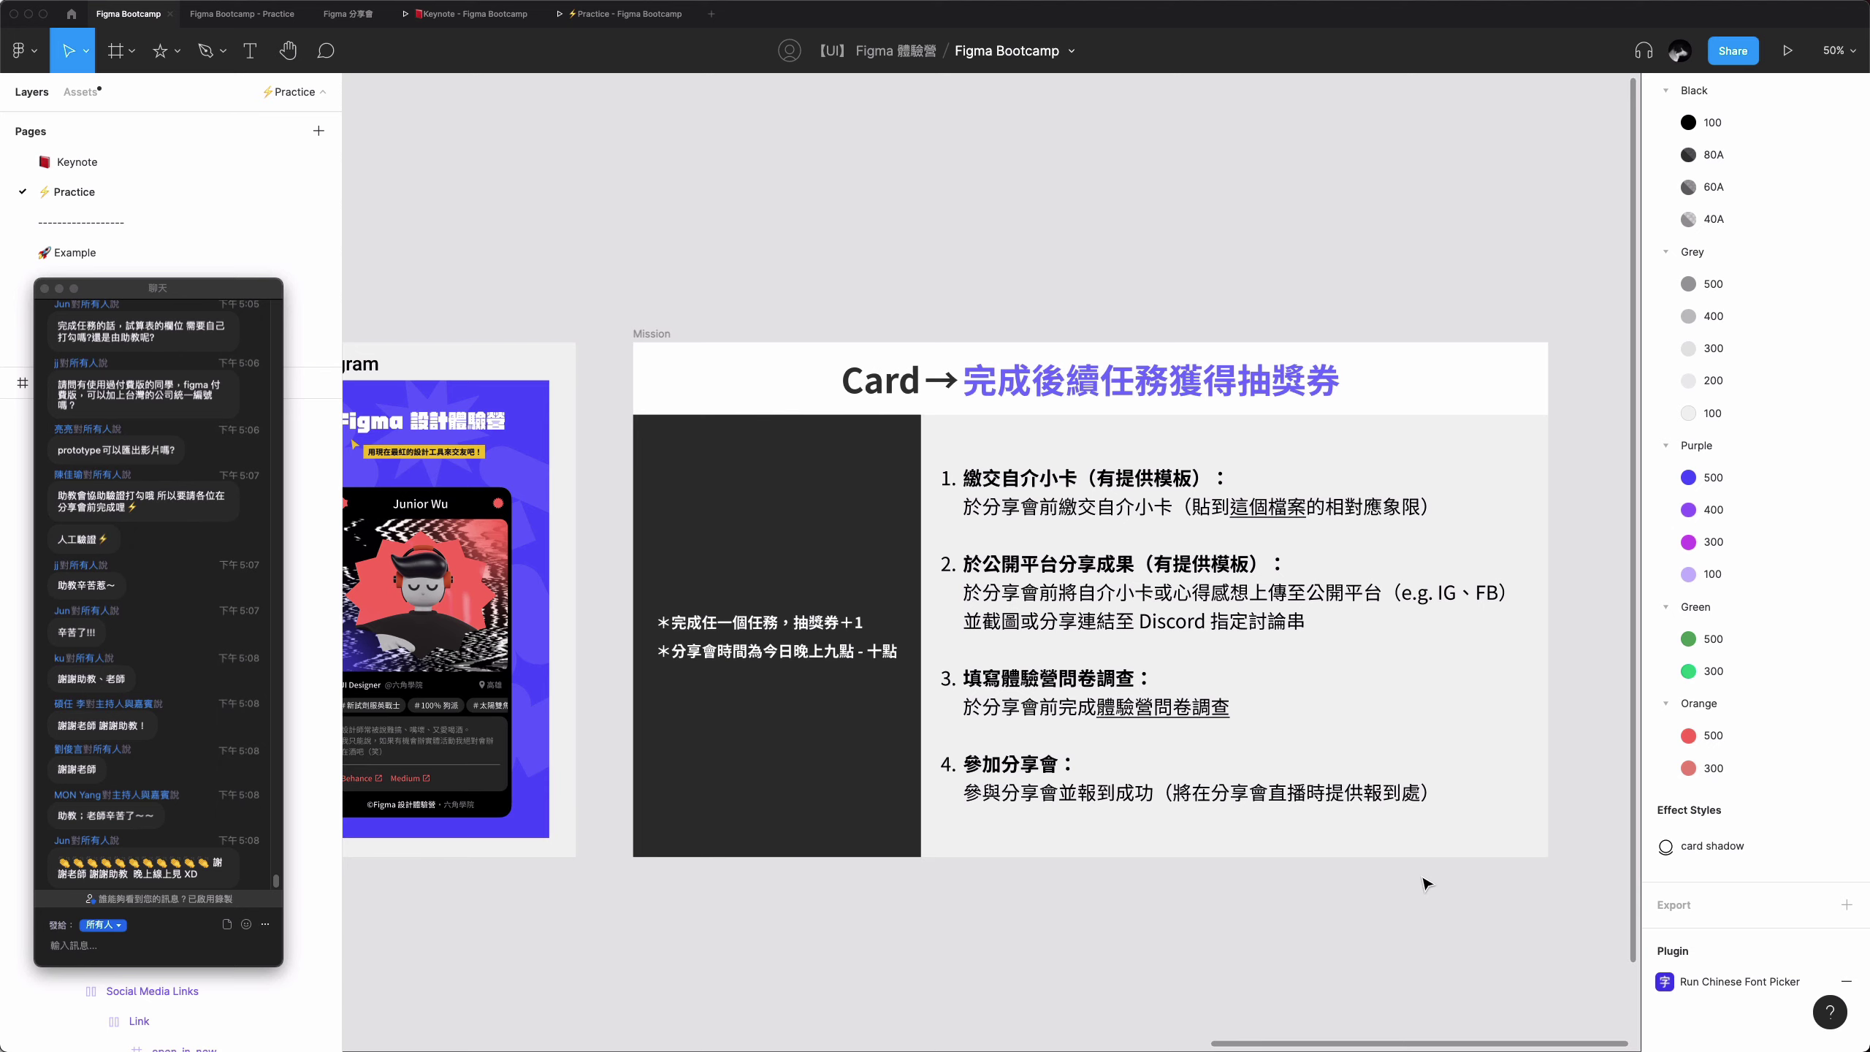
- Pan left to the Readme card, briefly selecting and then deselecting its avatar image
scroll(1424, 882, "left", 2)
scroll(1424, 882, "left", 6)
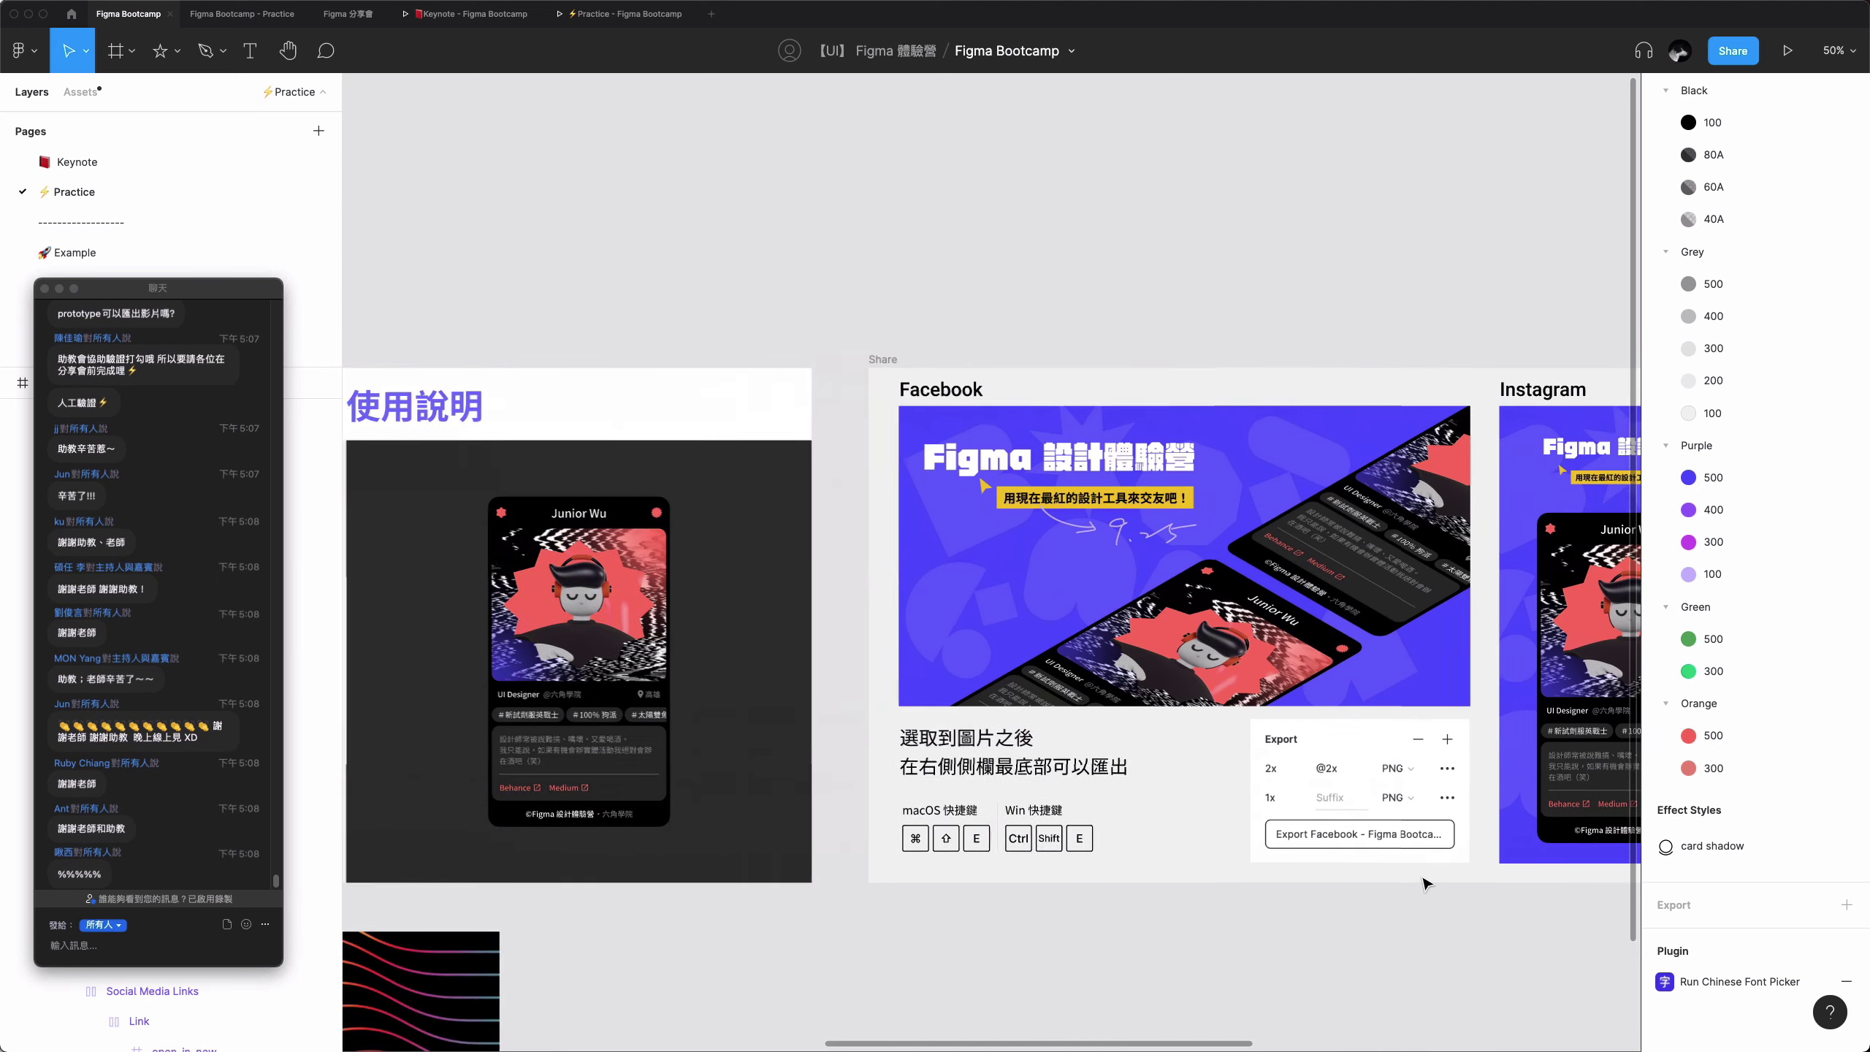
scroll(1424, 882, "left", 5)
scroll(1424, 882, "left", 1)
scroll(1424, 882, "right", 2)
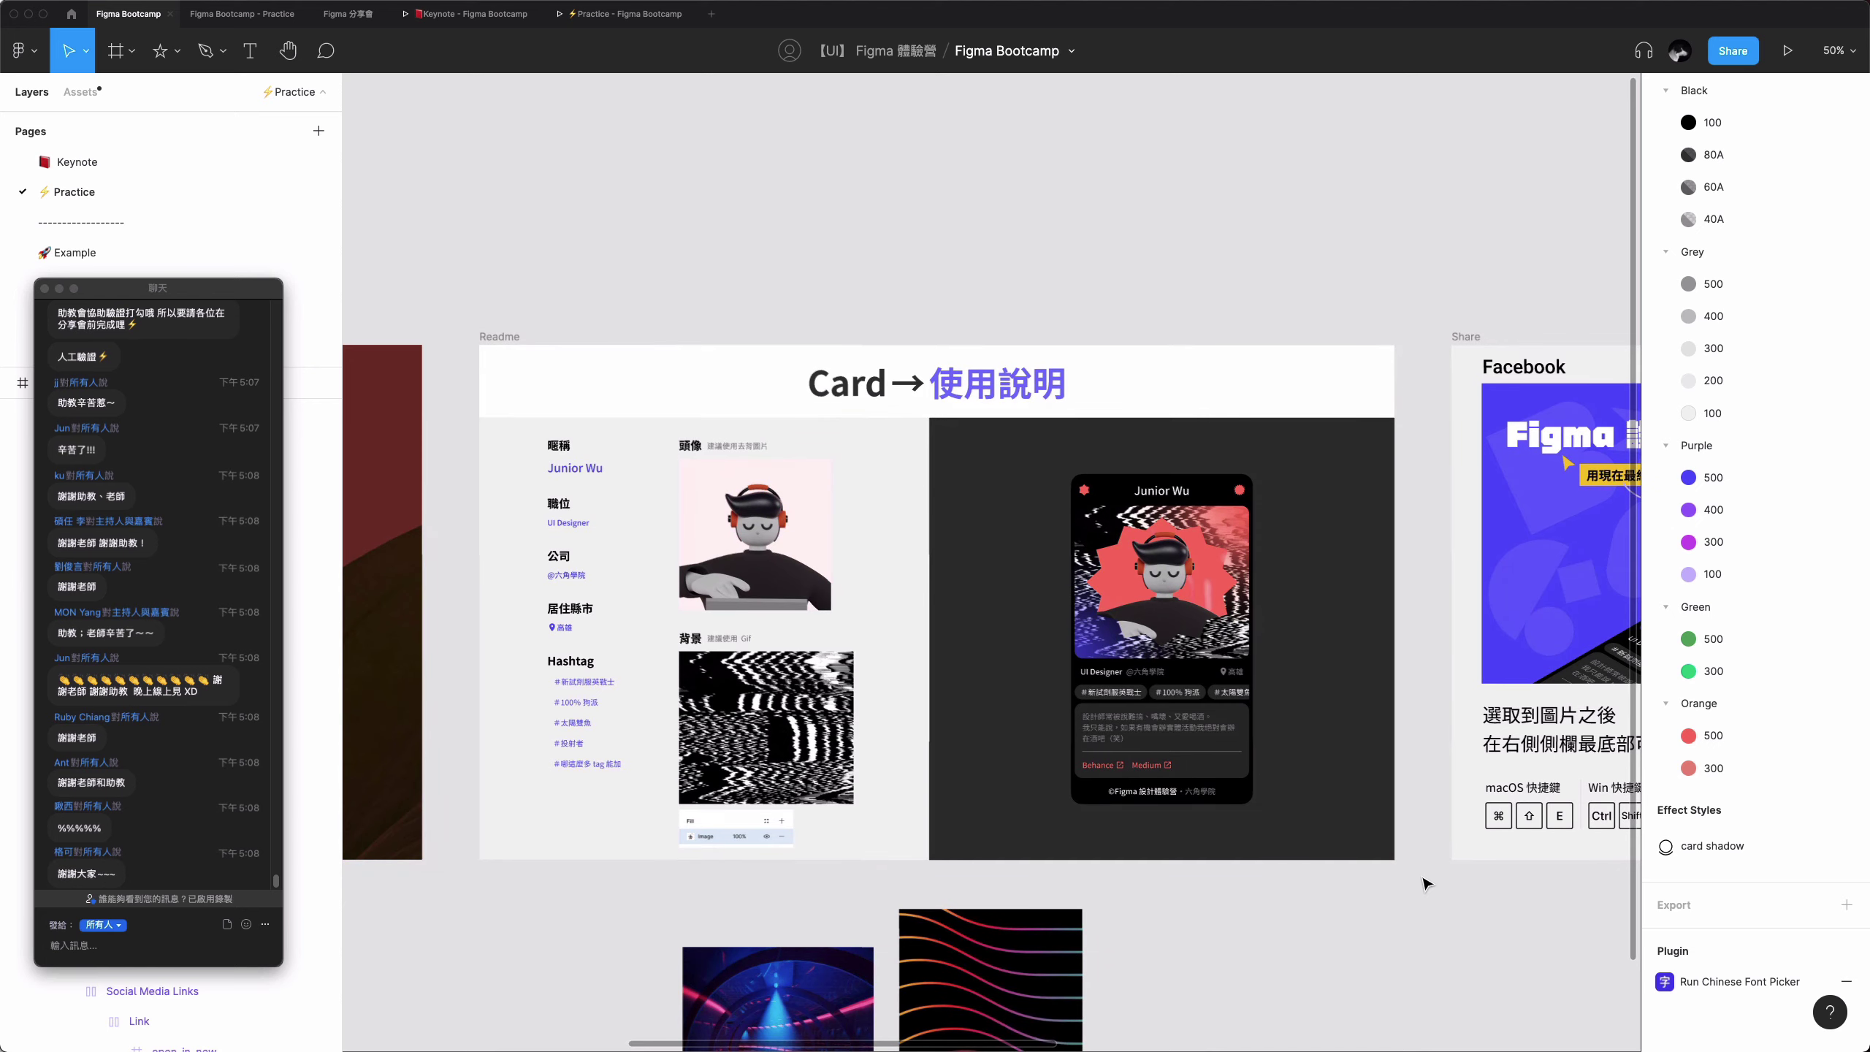
left_click(689, 399)
left_click(1448, 284)
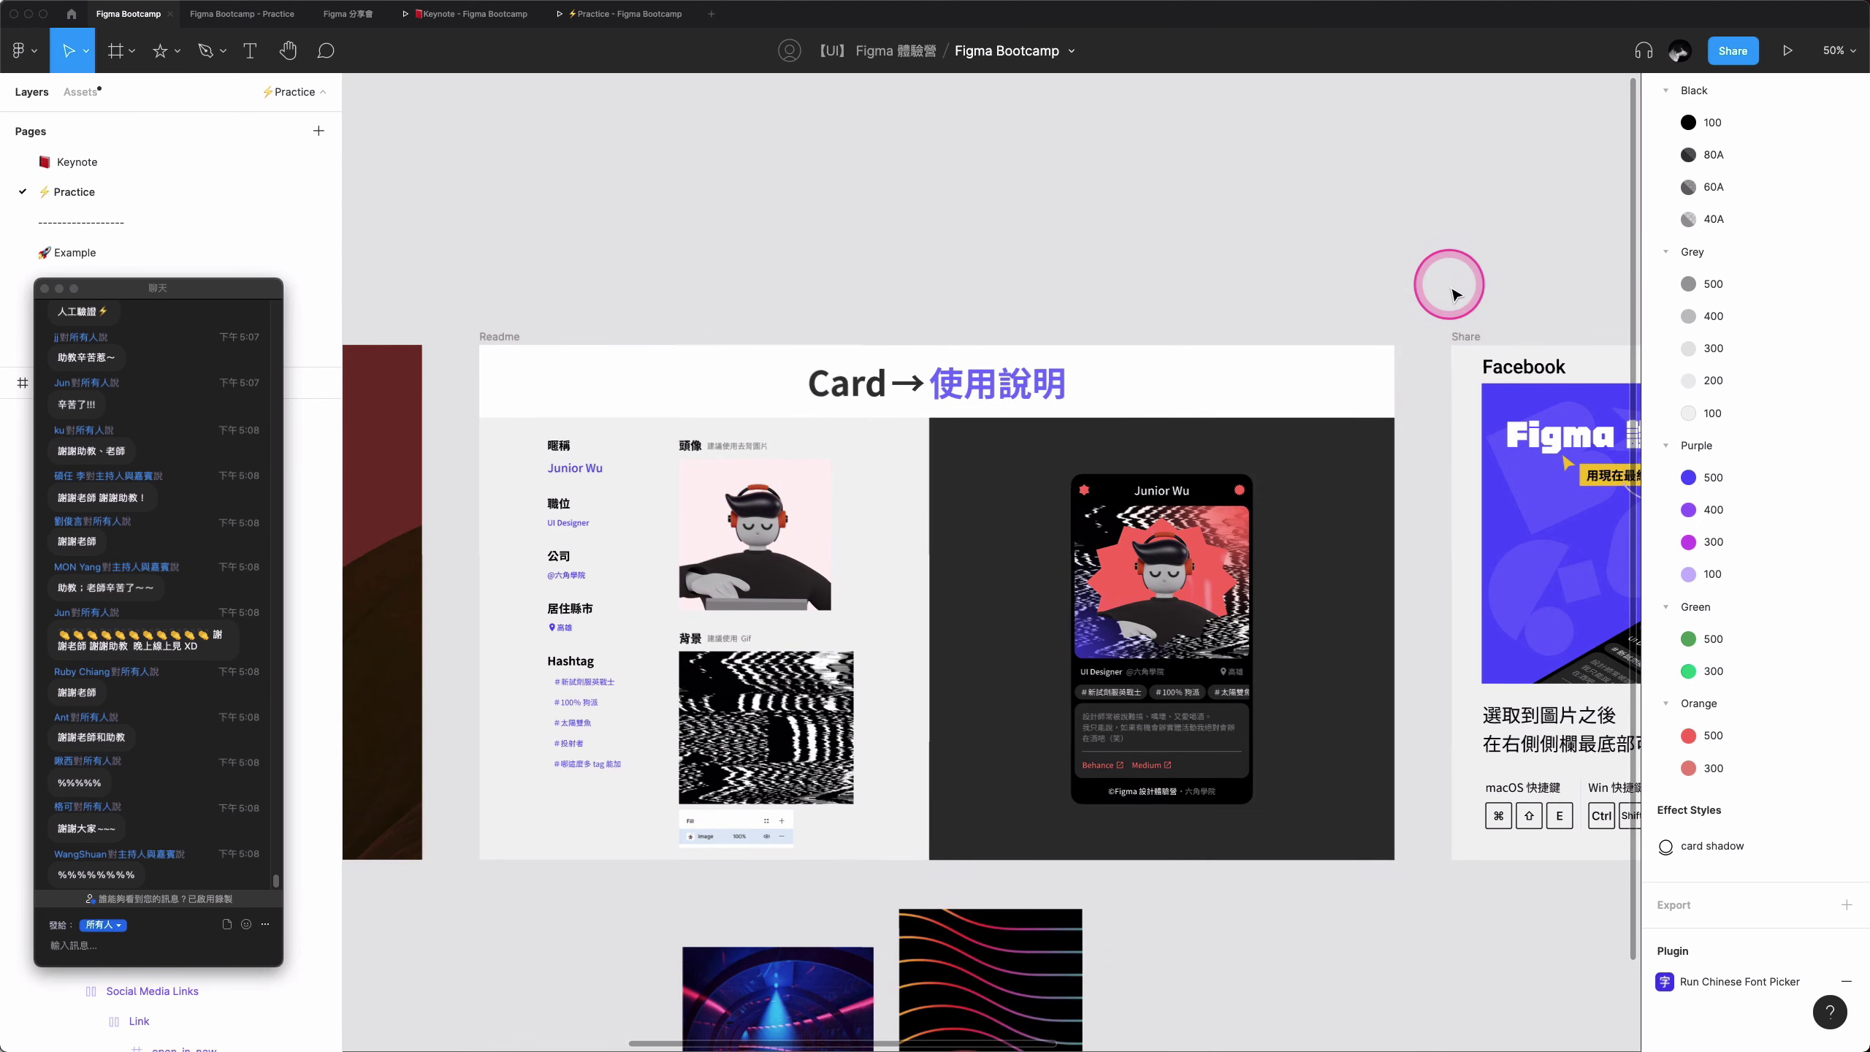
- Pan across the Share frame and settle on the Readme 'Card → 使用說明' frame
scroll(1454, 294, "right", 10)
scroll(1454, 295, "right", 5)
scroll(1454, 294, "right", 5)
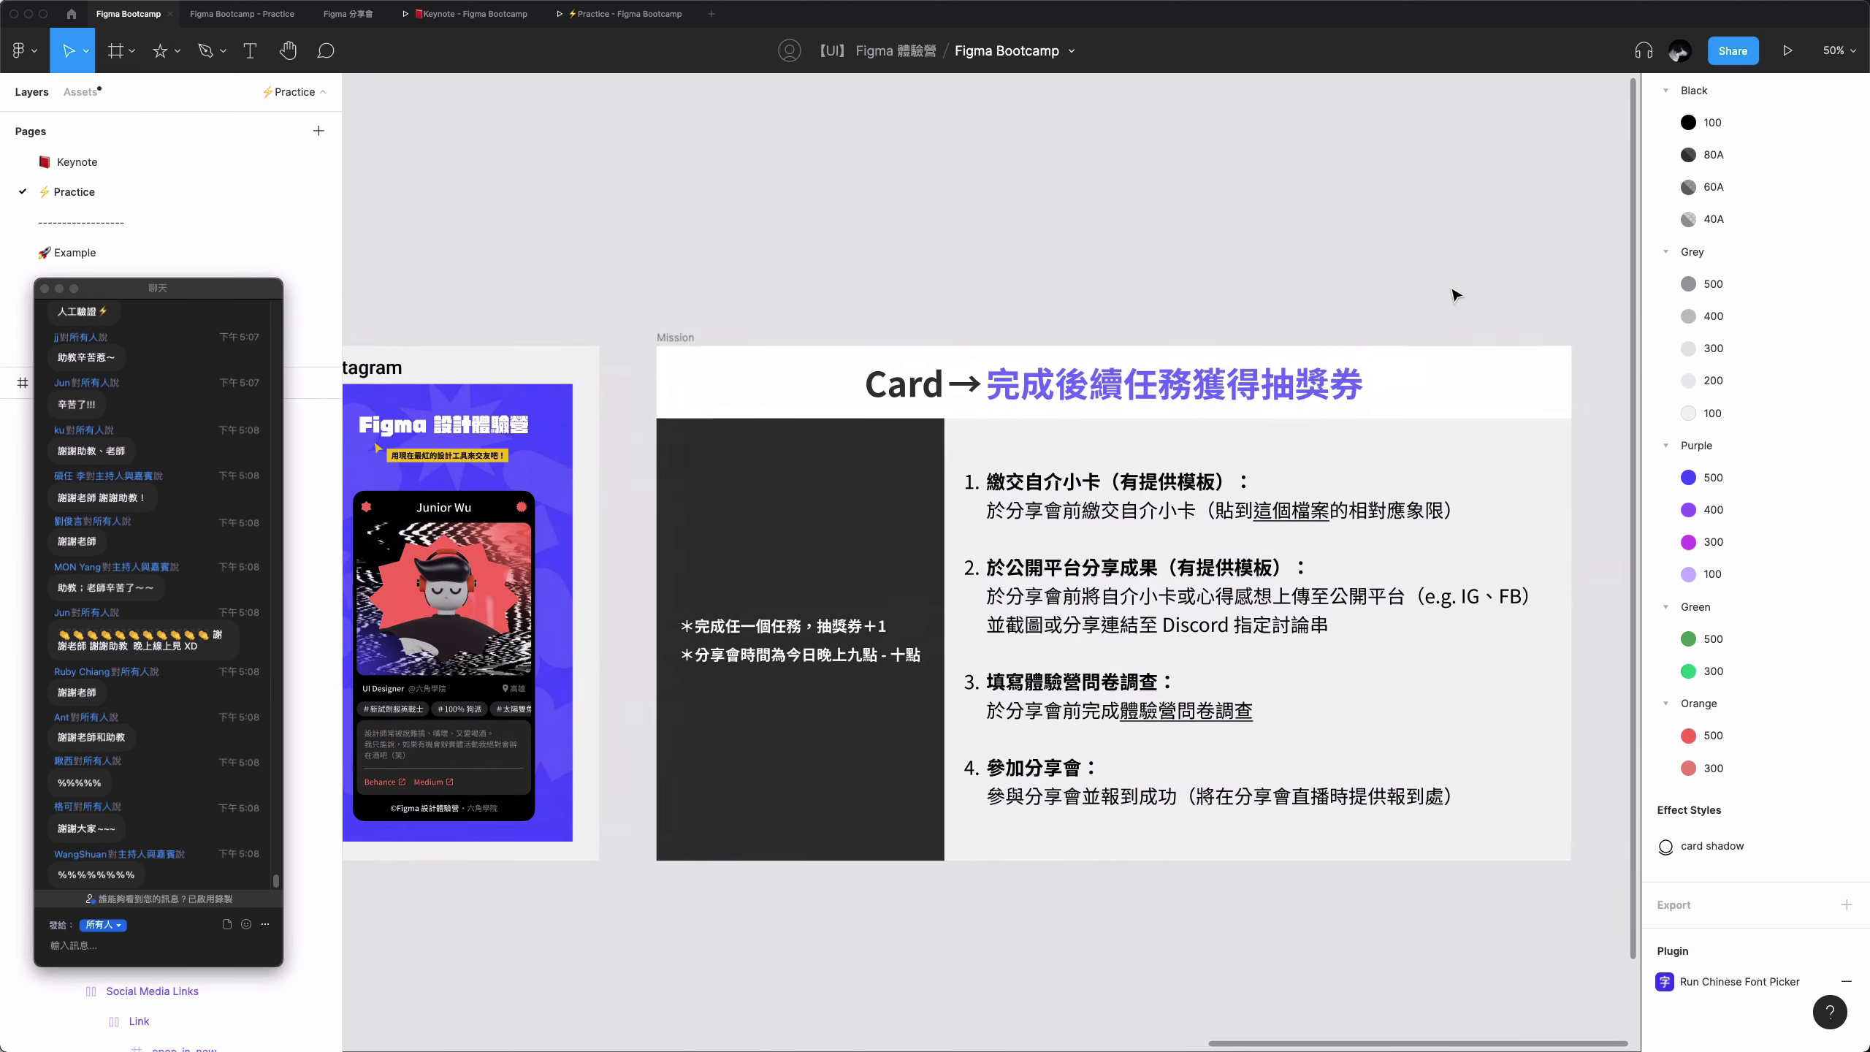
scroll(1454, 294, "right", 1)
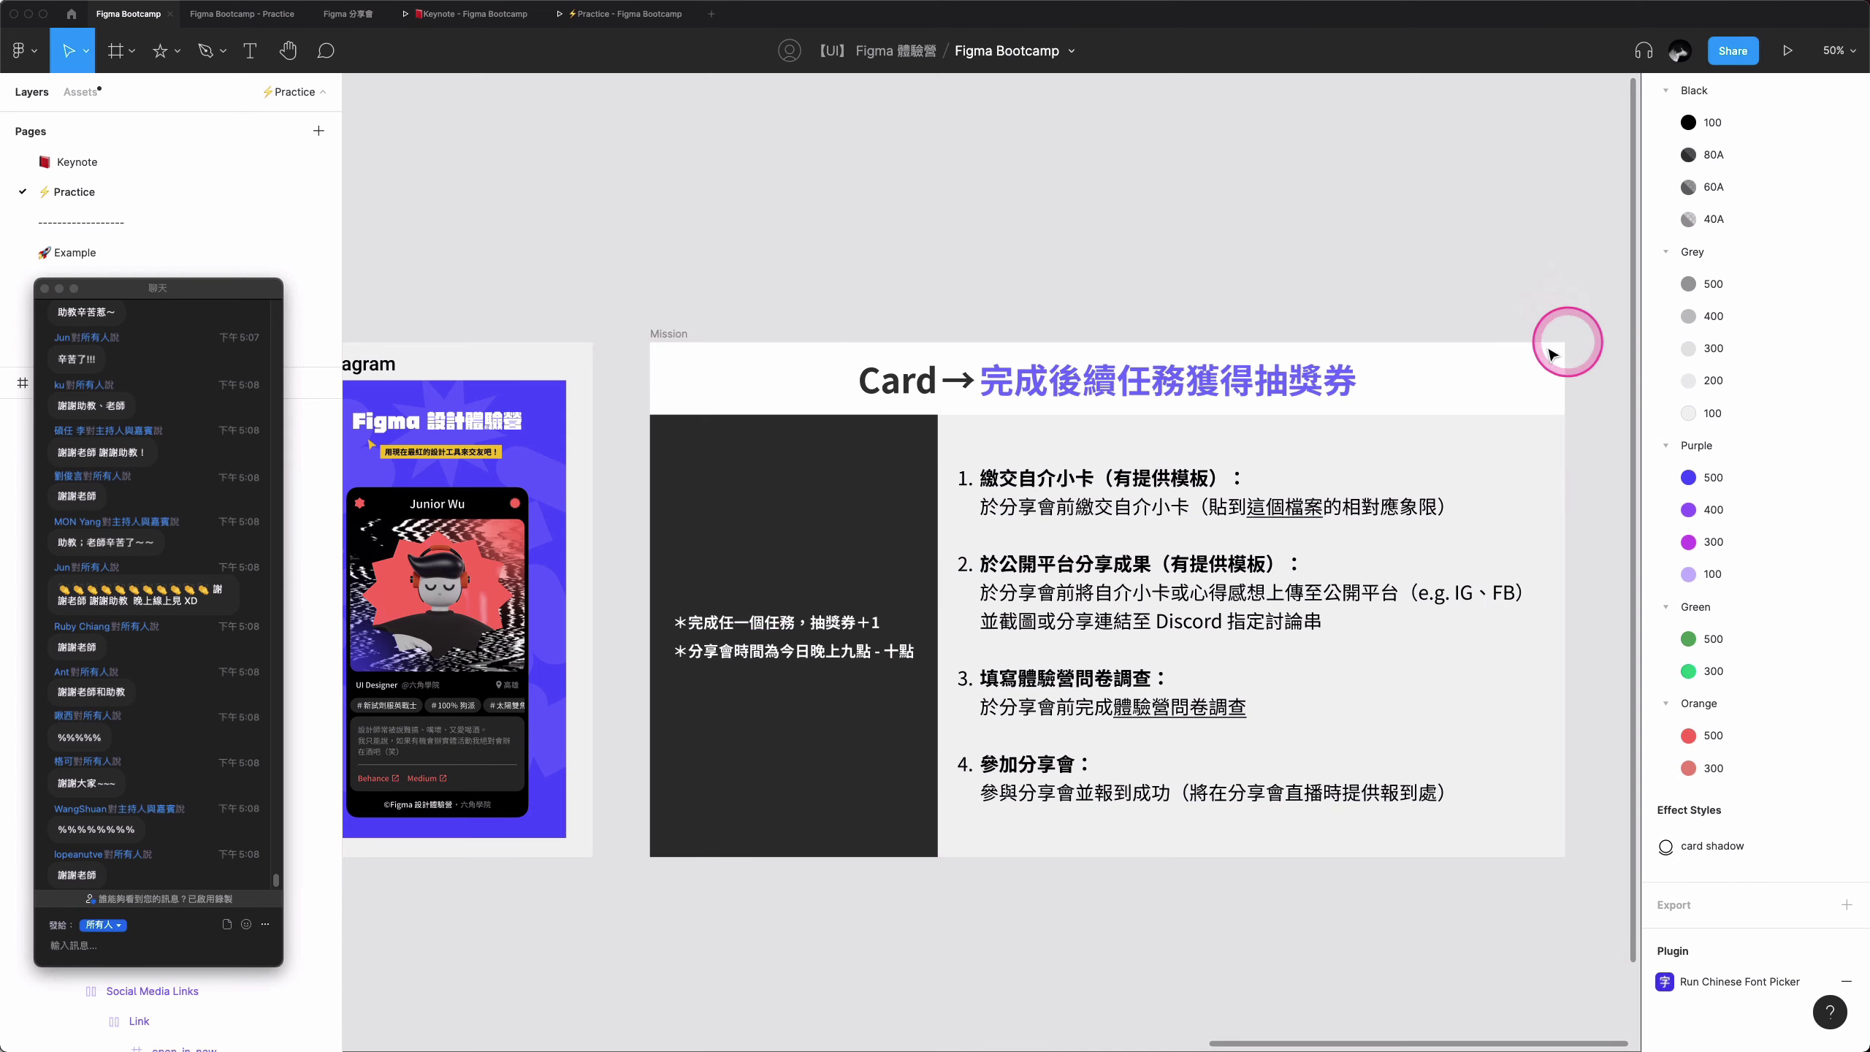
scroll(1273, 193, "right", 2)
scroll(1270, 188, "up", 1)
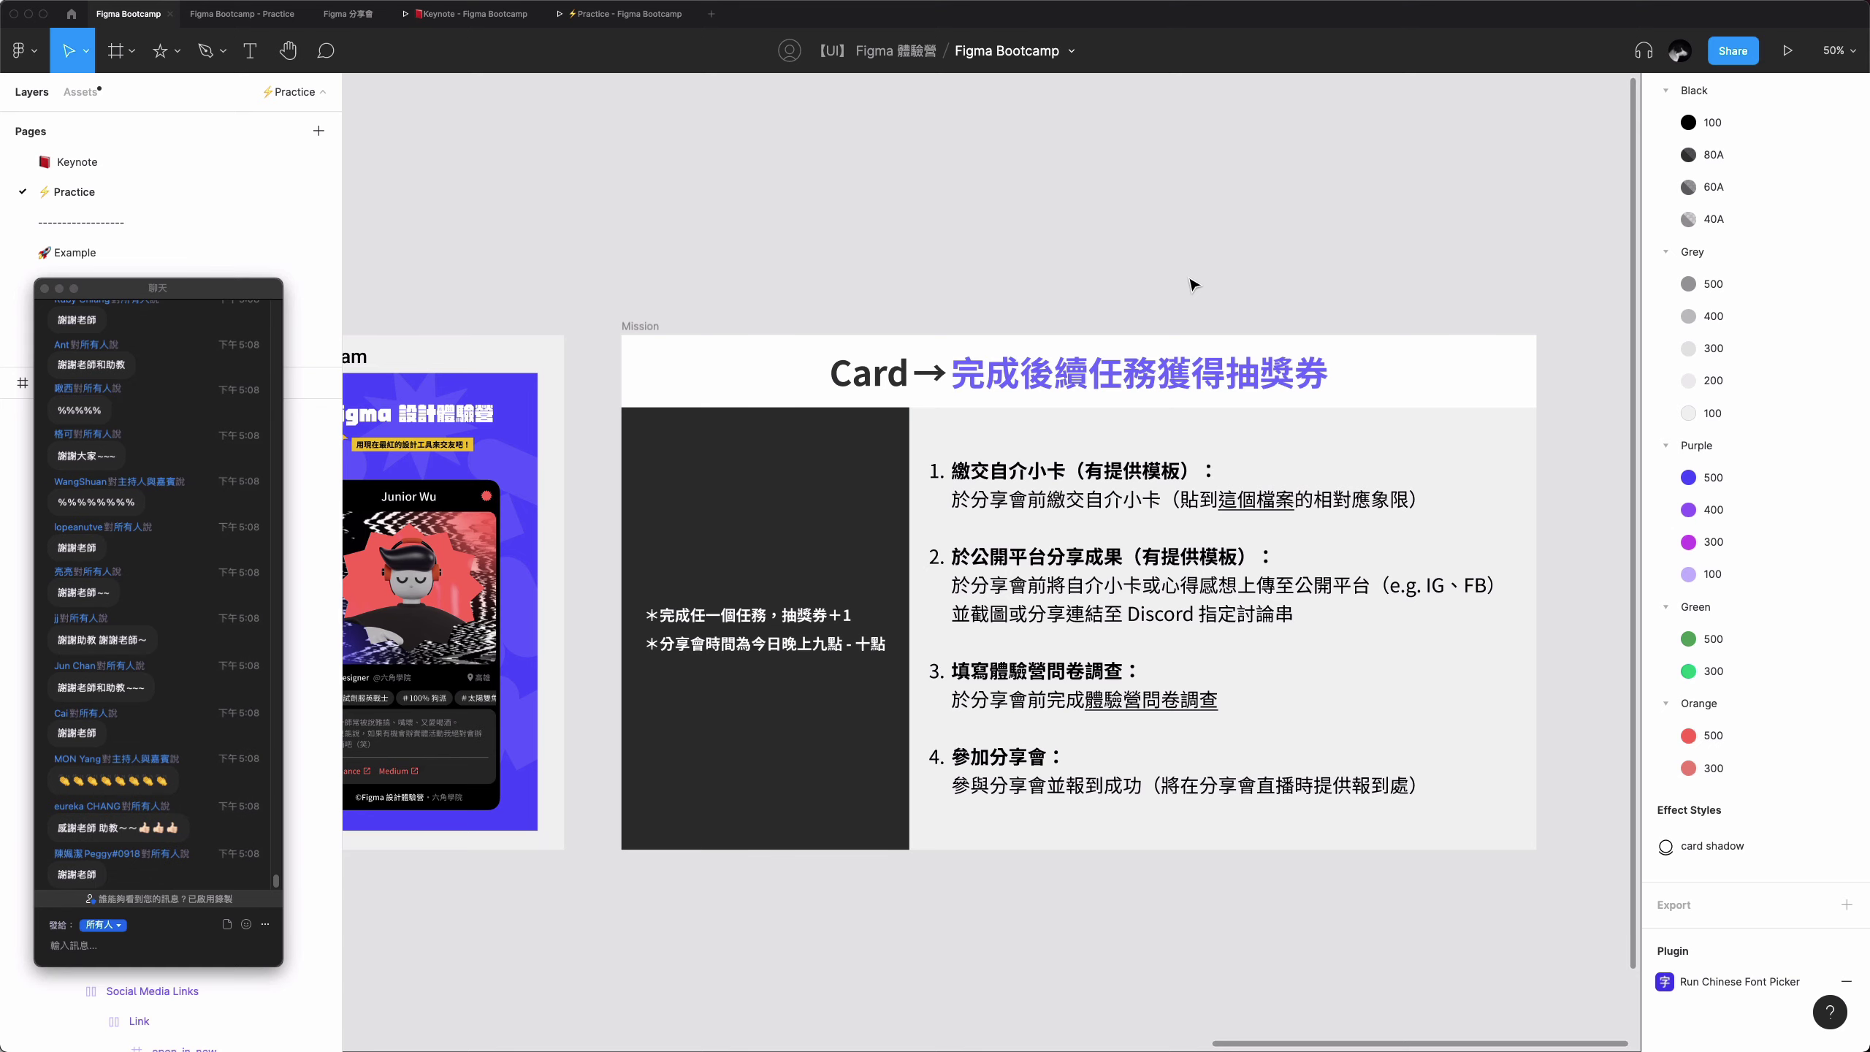
scroll(1193, 283, "left", 5)
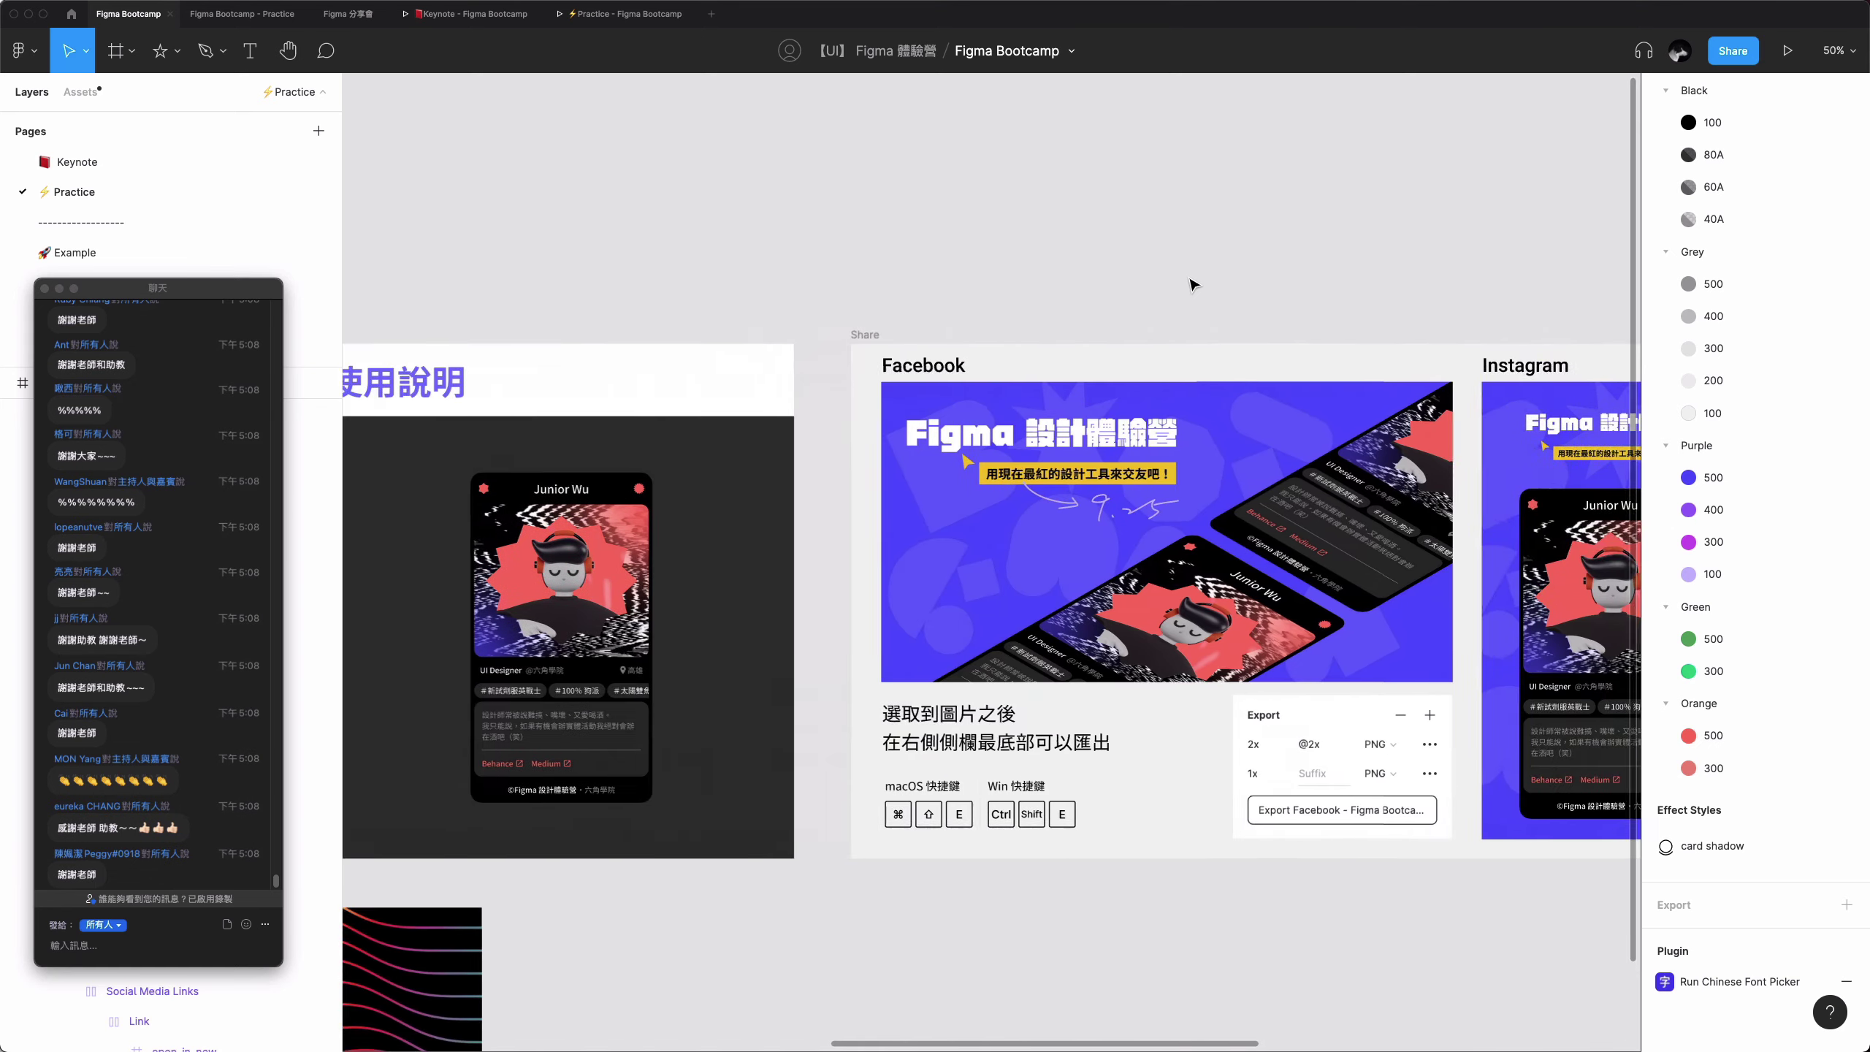
scroll(1192, 284, "left", 5)
scroll(1192, 283, "left", 5)
scroll(1193, 283, "left", 5)
scroll(1193, 284, "right", 10)
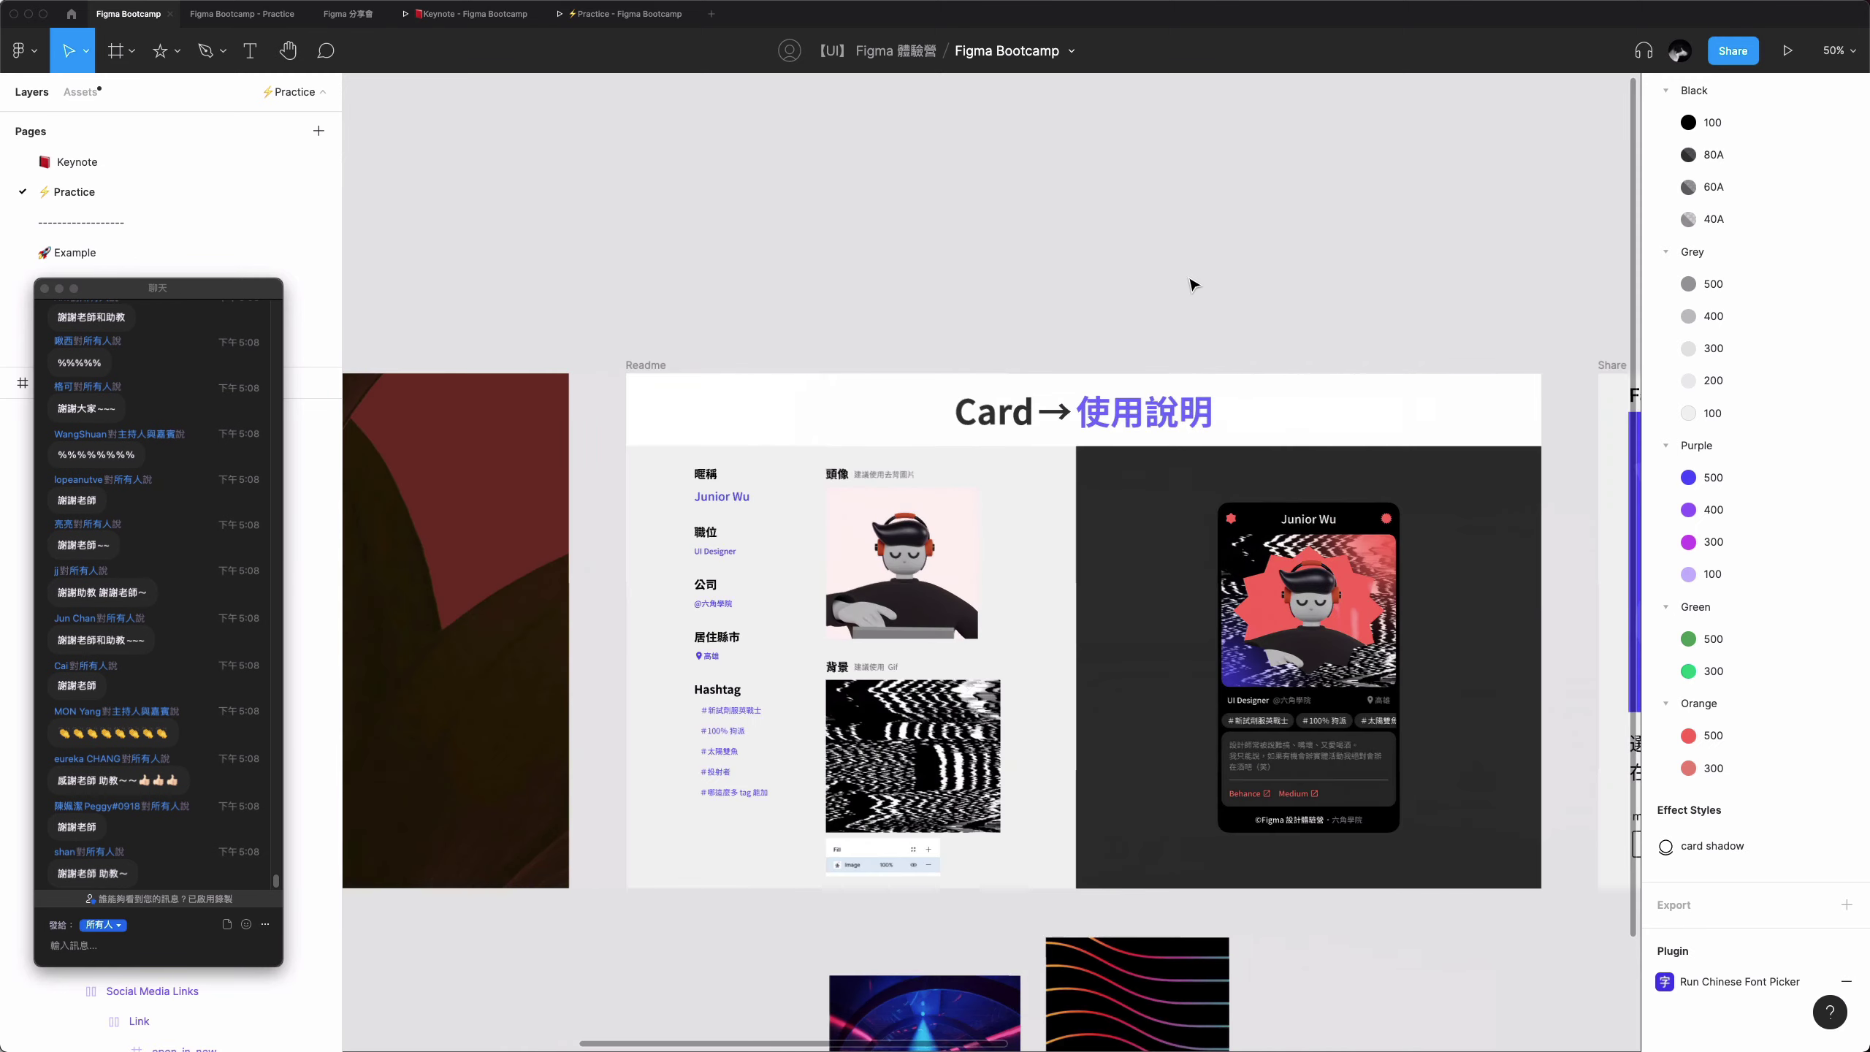
scroll(1193, 283, "right", 3)
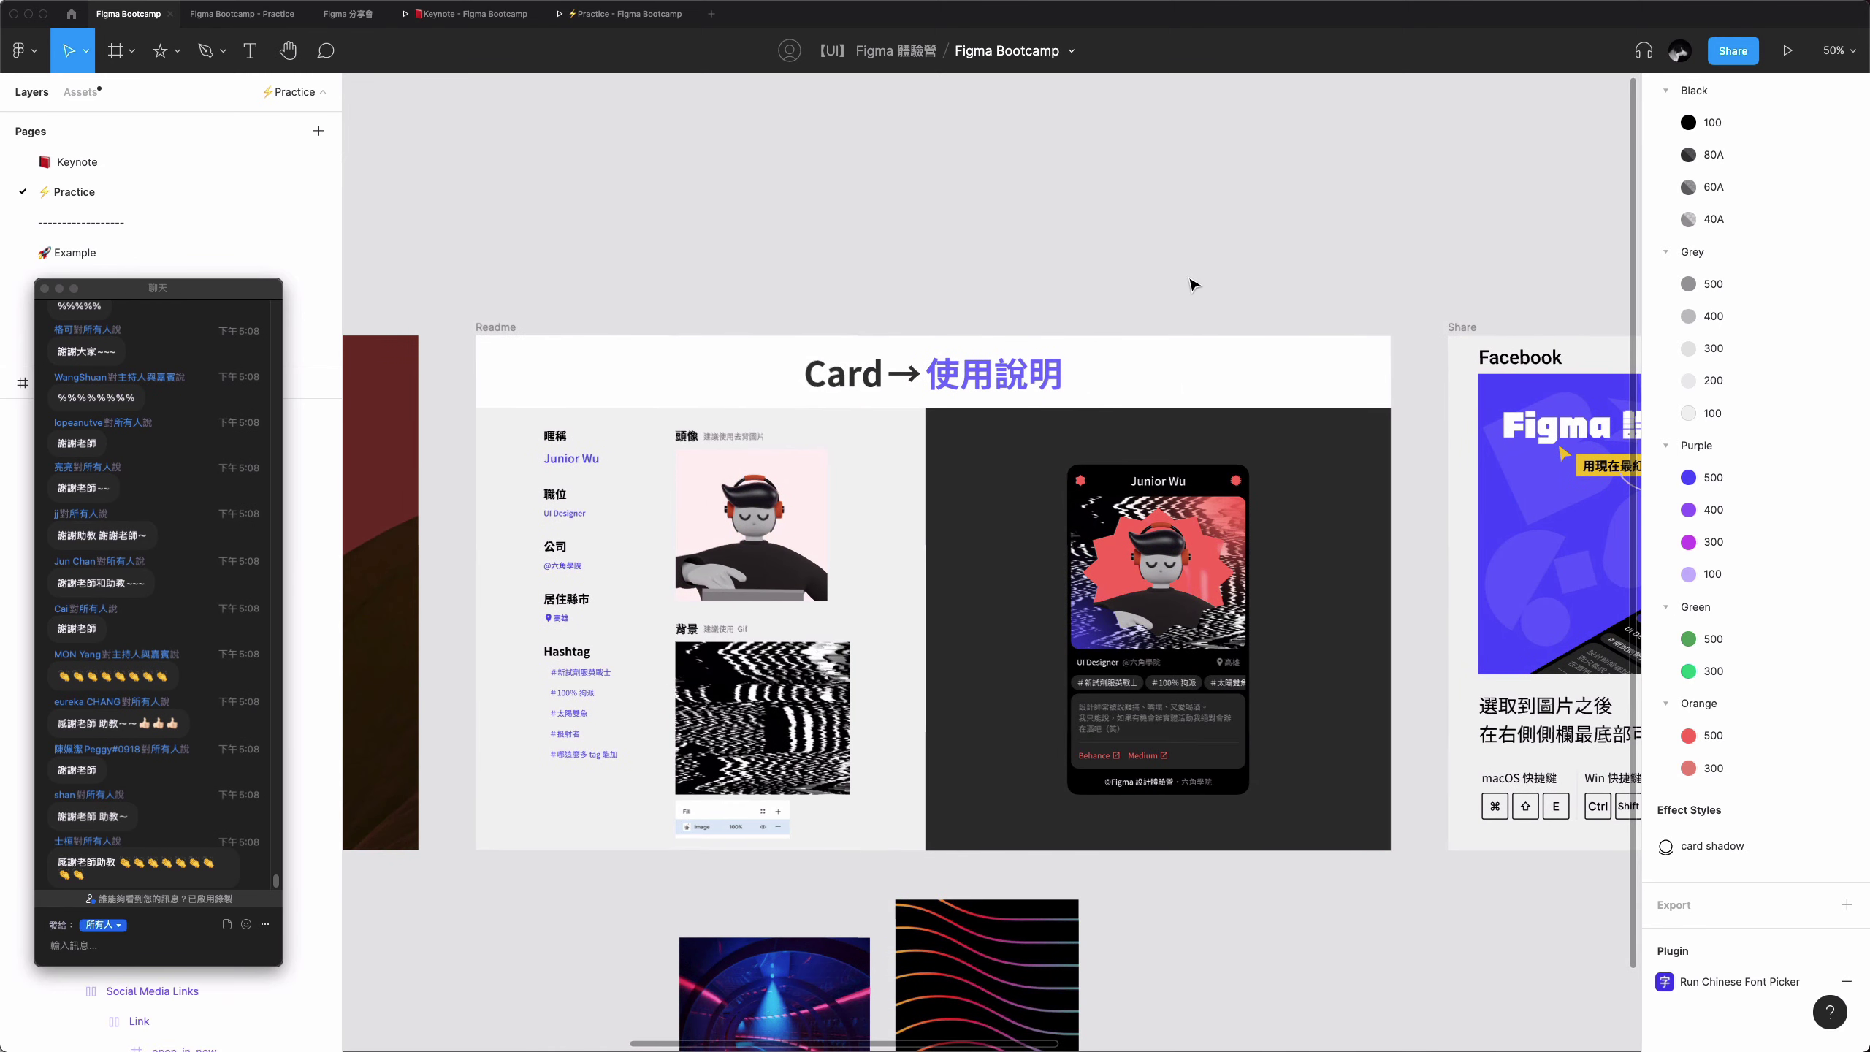